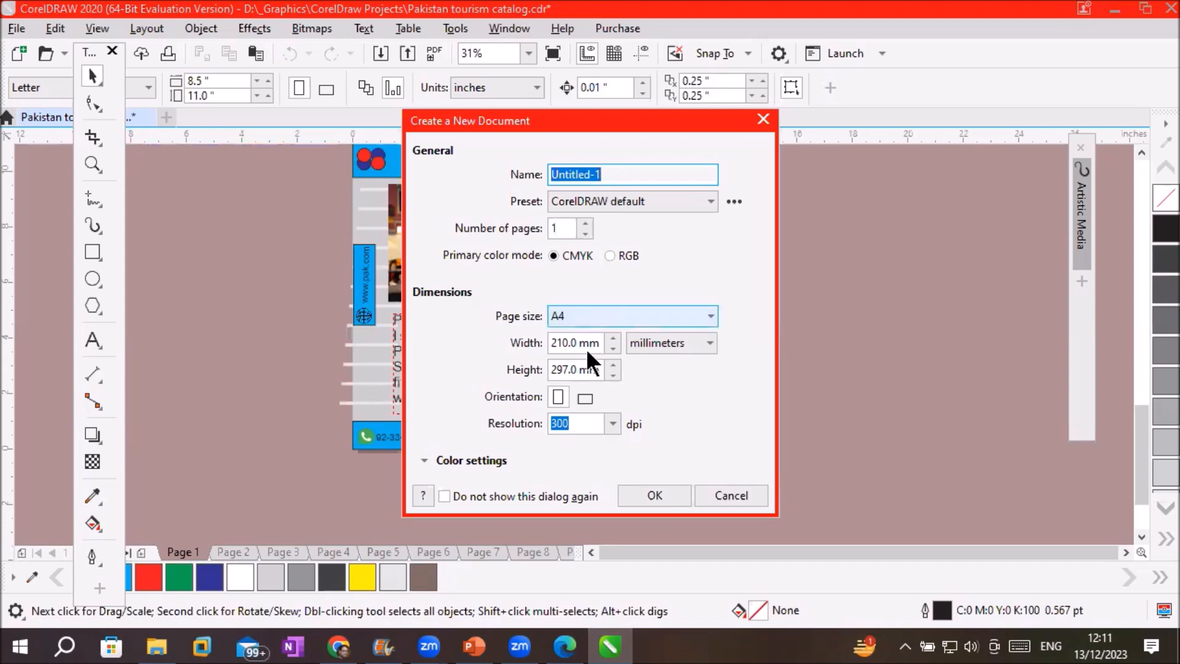
Create a landscape 297 × 210 mm document with five pages
click(584, 397)
click(585, 424)
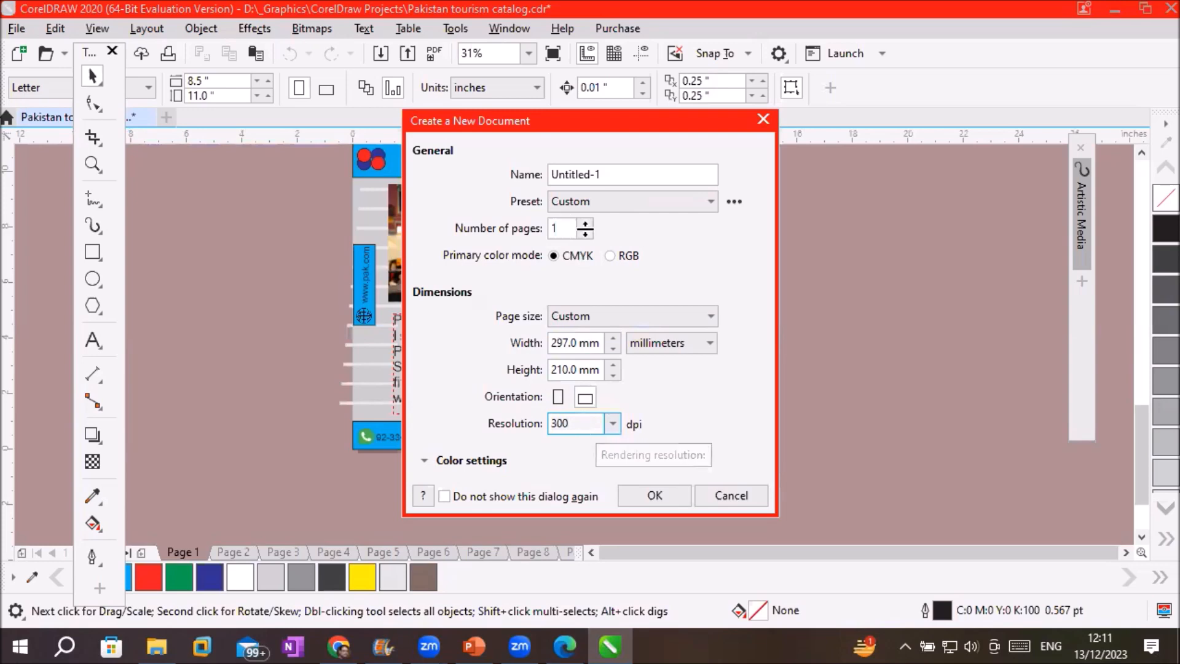
click(584, 225)
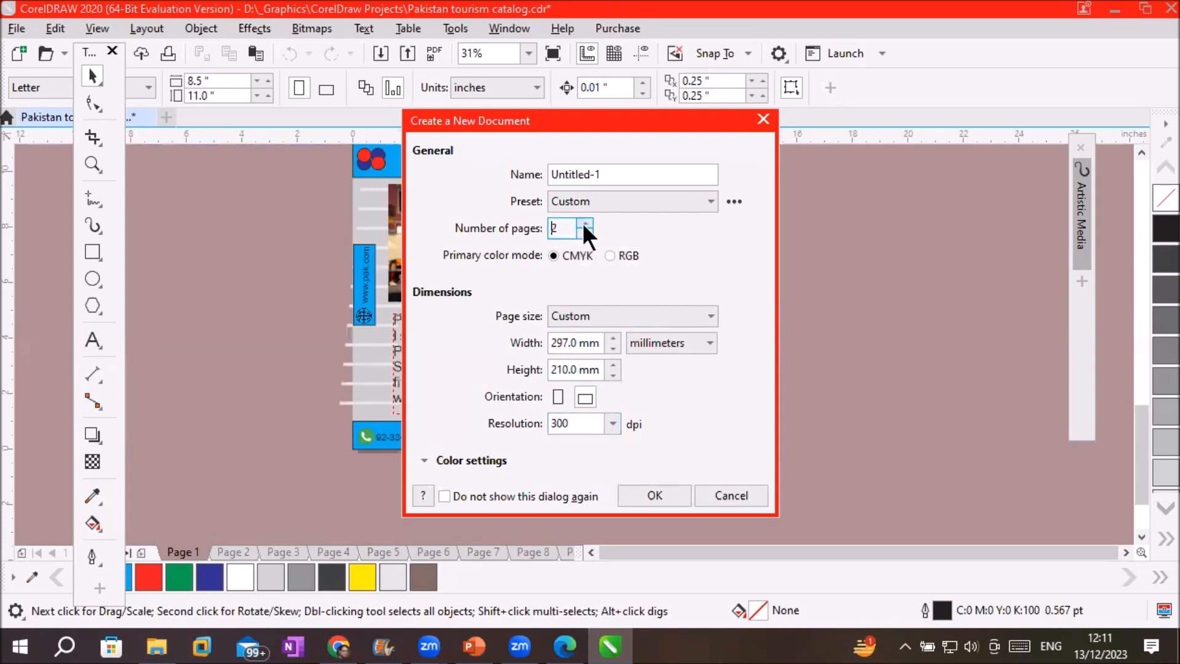
click(638, 489)
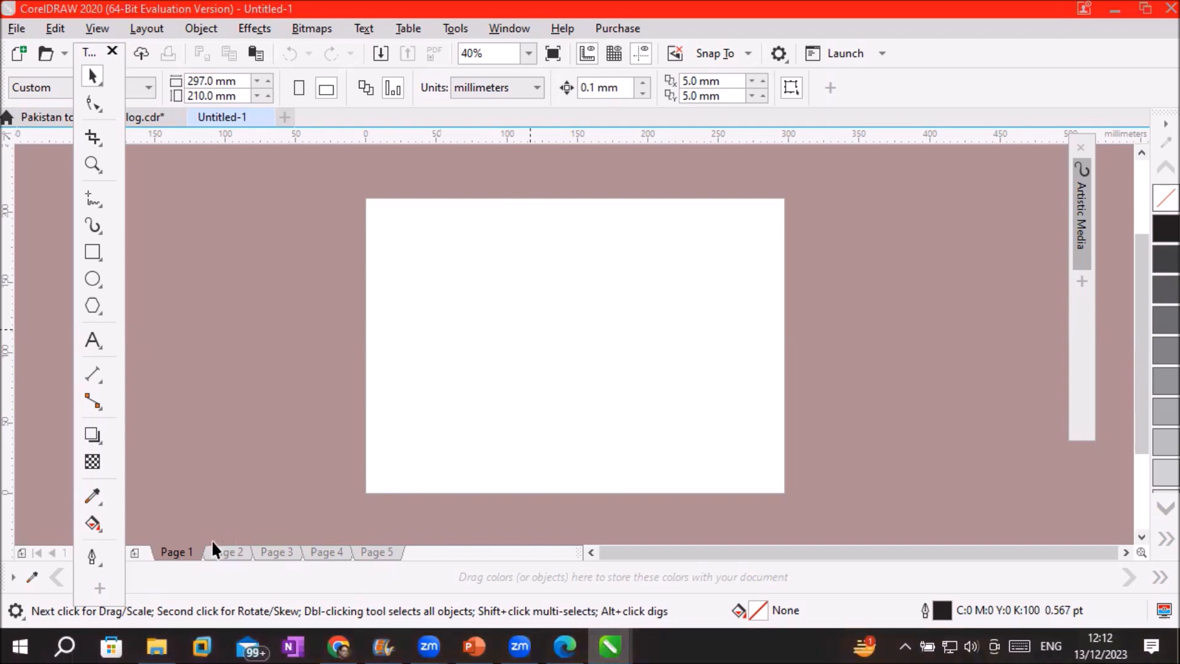
click(225, 551)
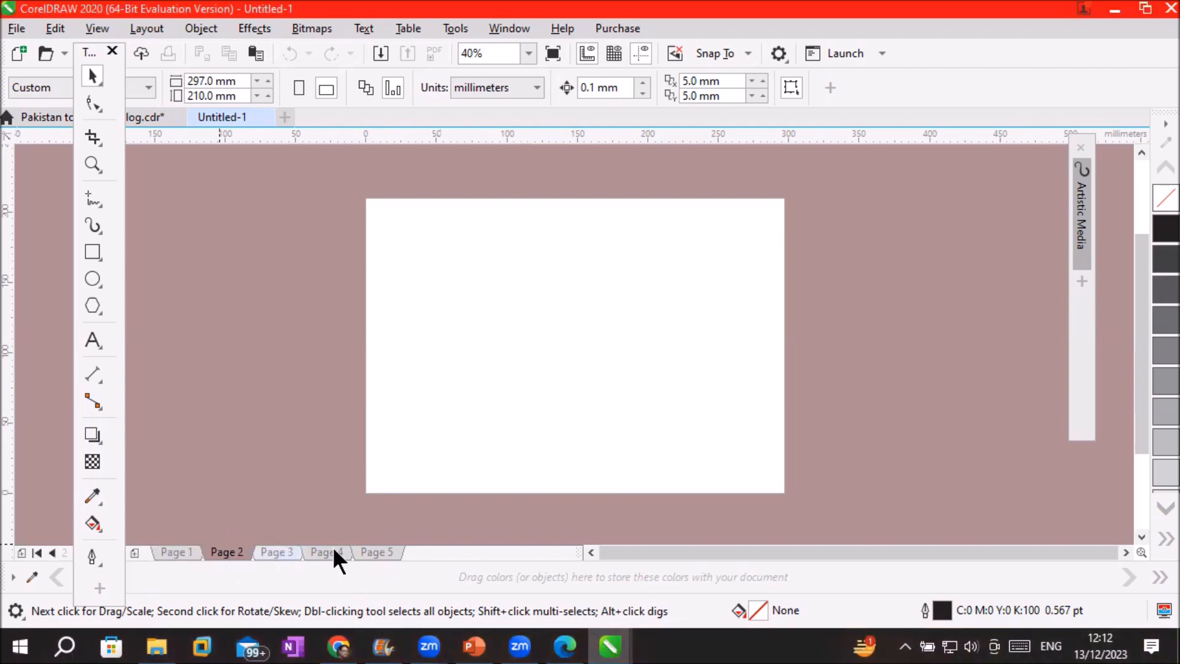
key(Page_Down)
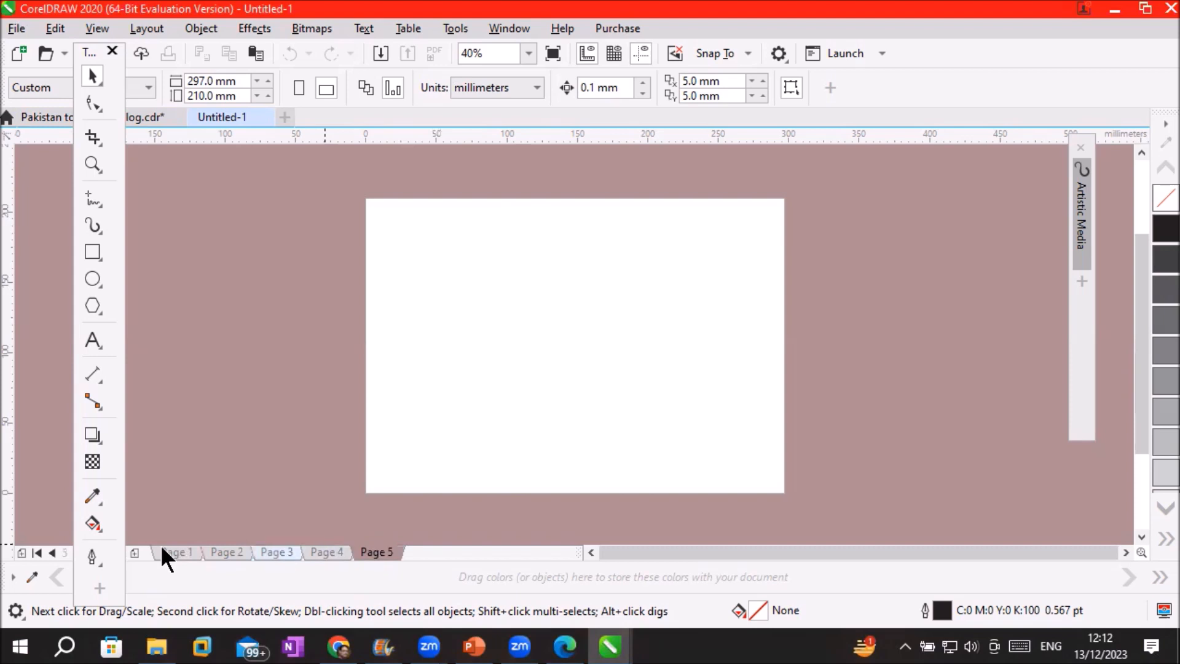
click(161, 547)
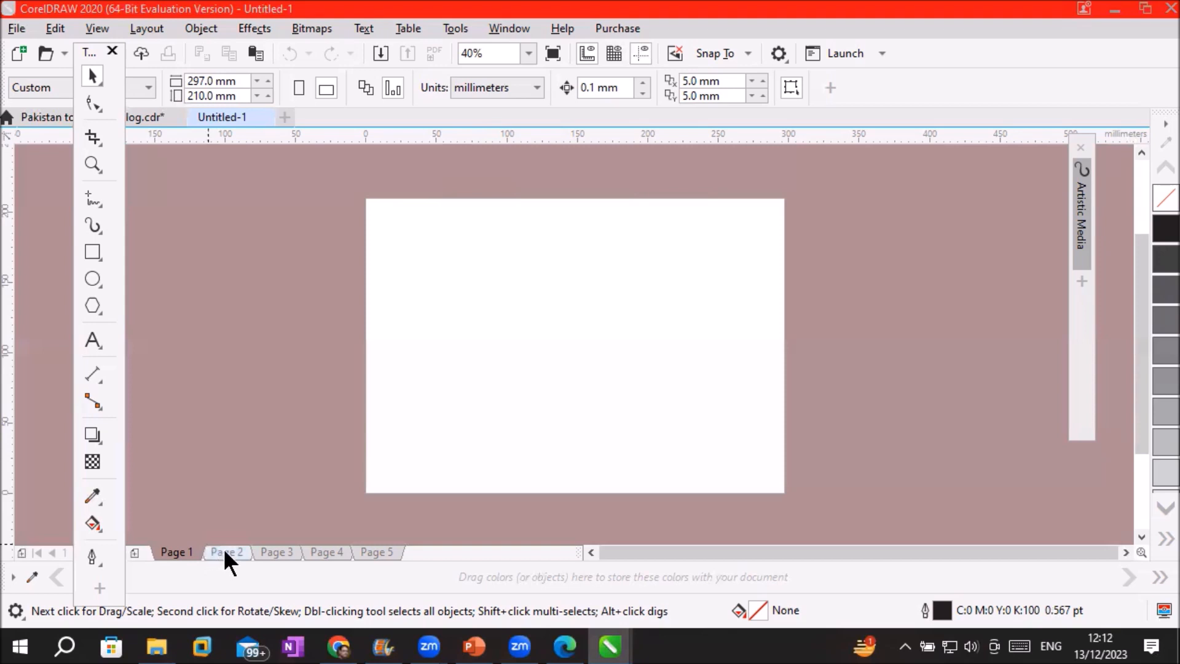
click(92, 440)
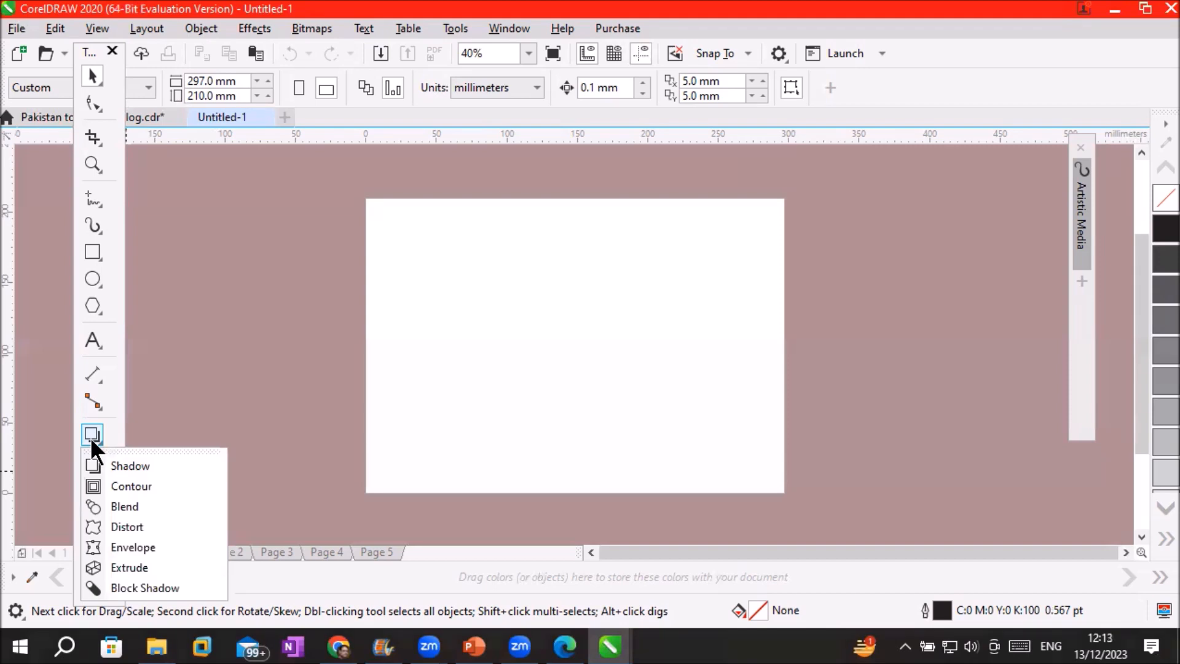
click(385, 215)
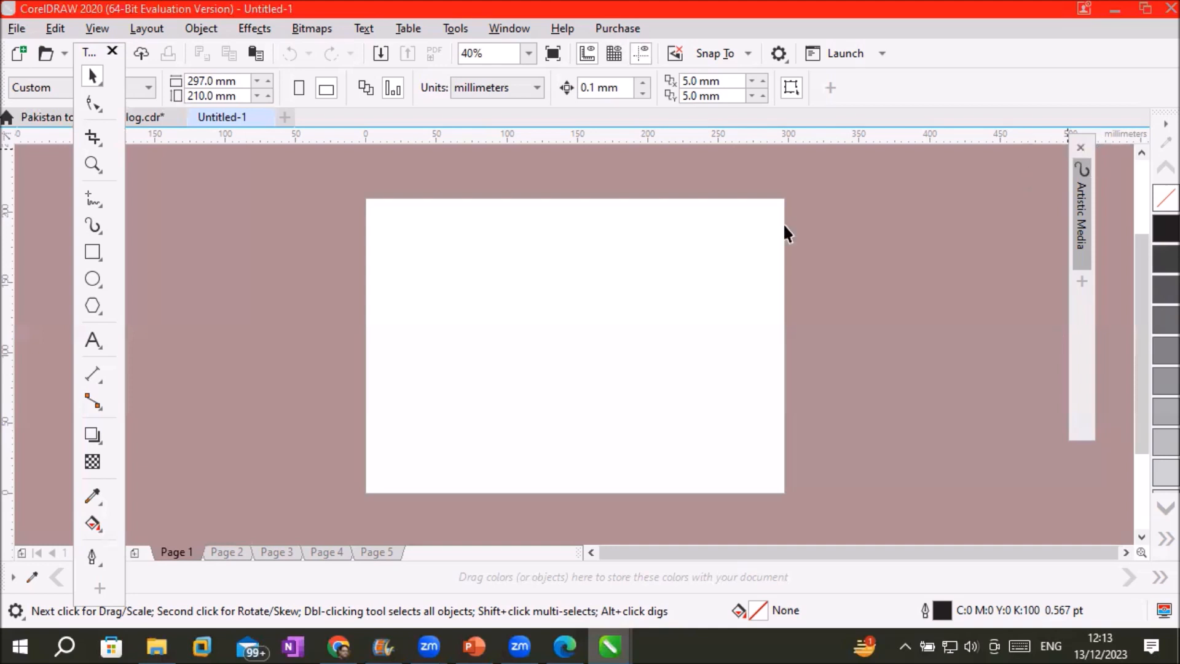
click(778, 58)
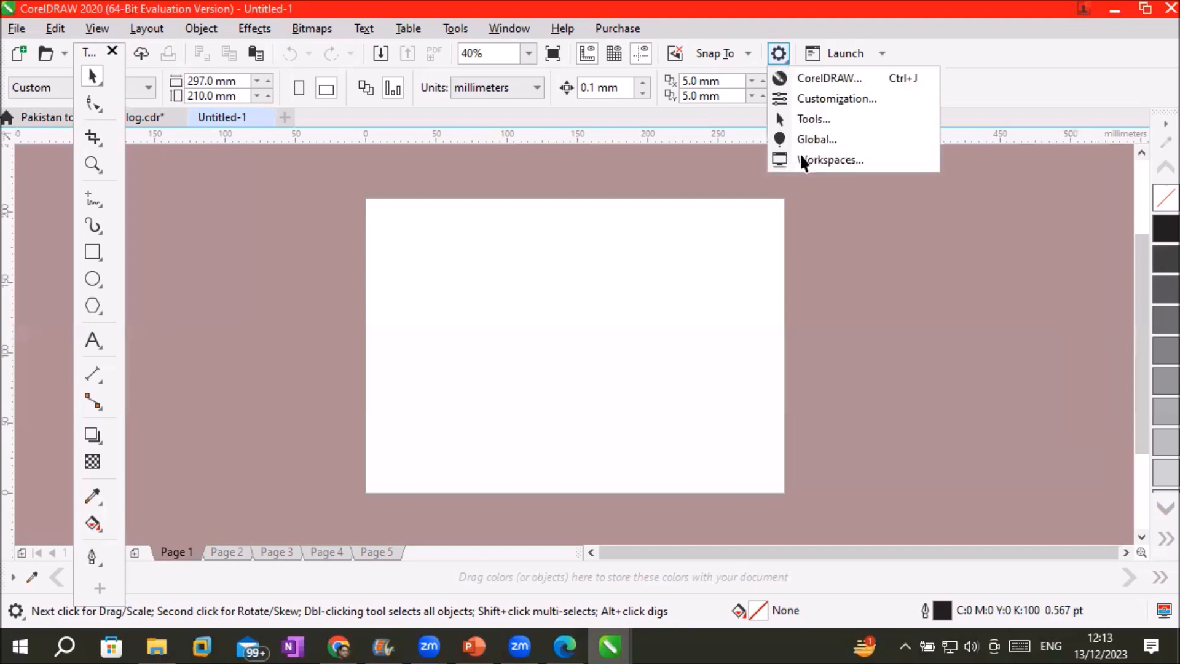
click(800, 152)
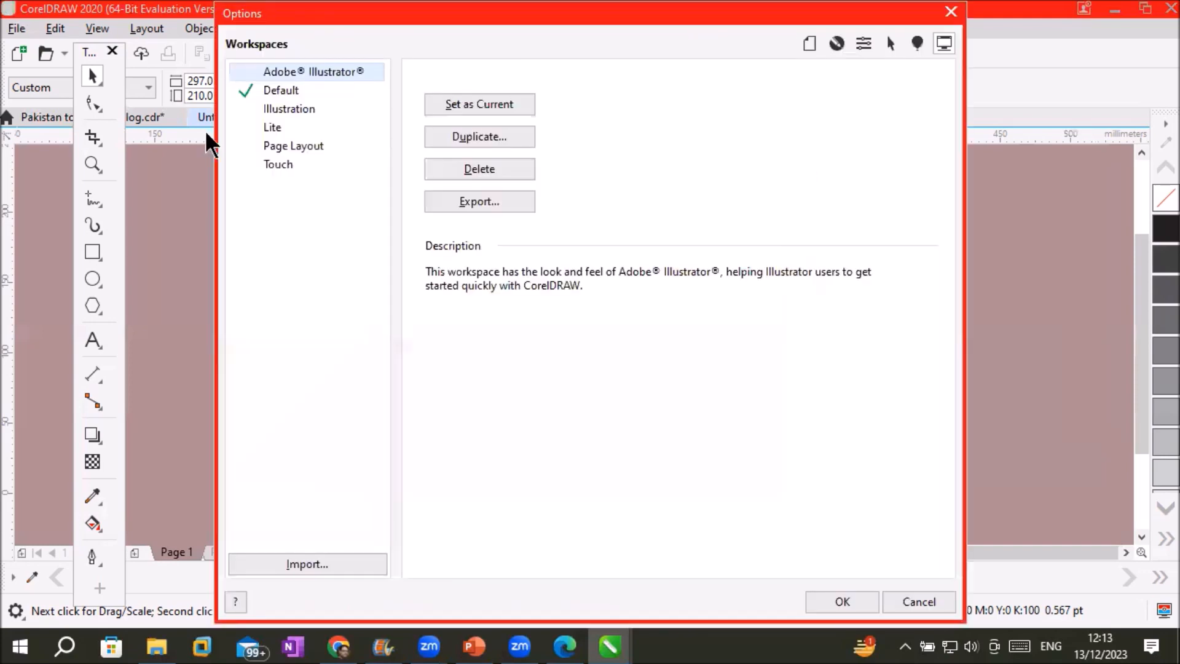
click(285, 92)
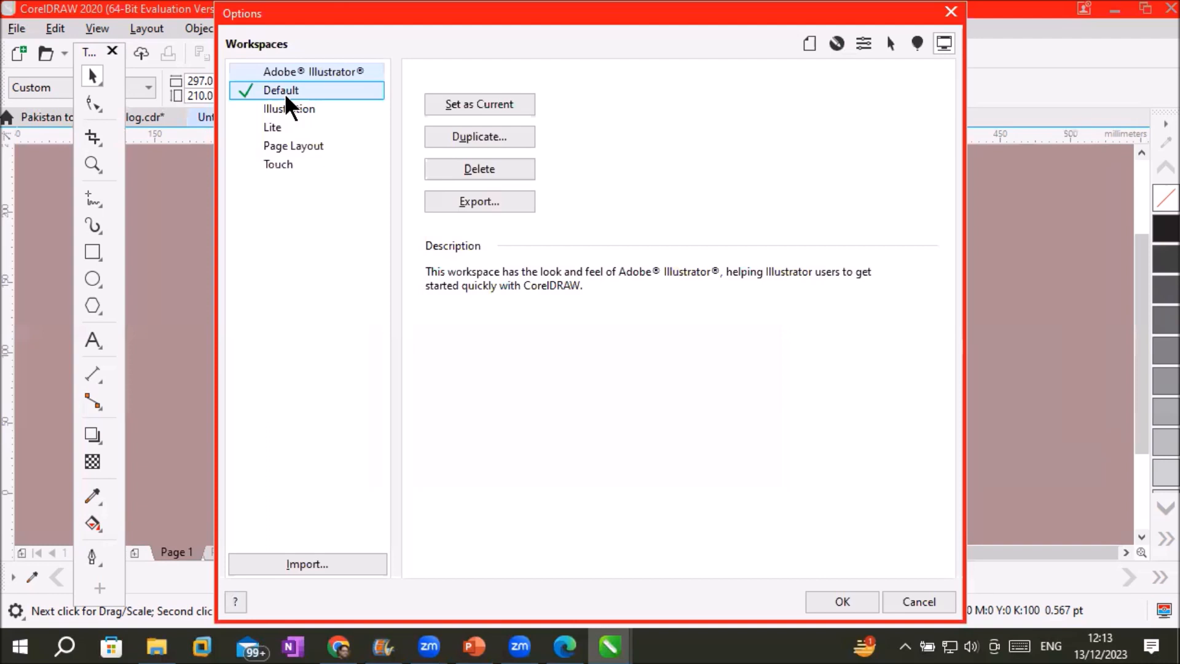
click(297, 148)
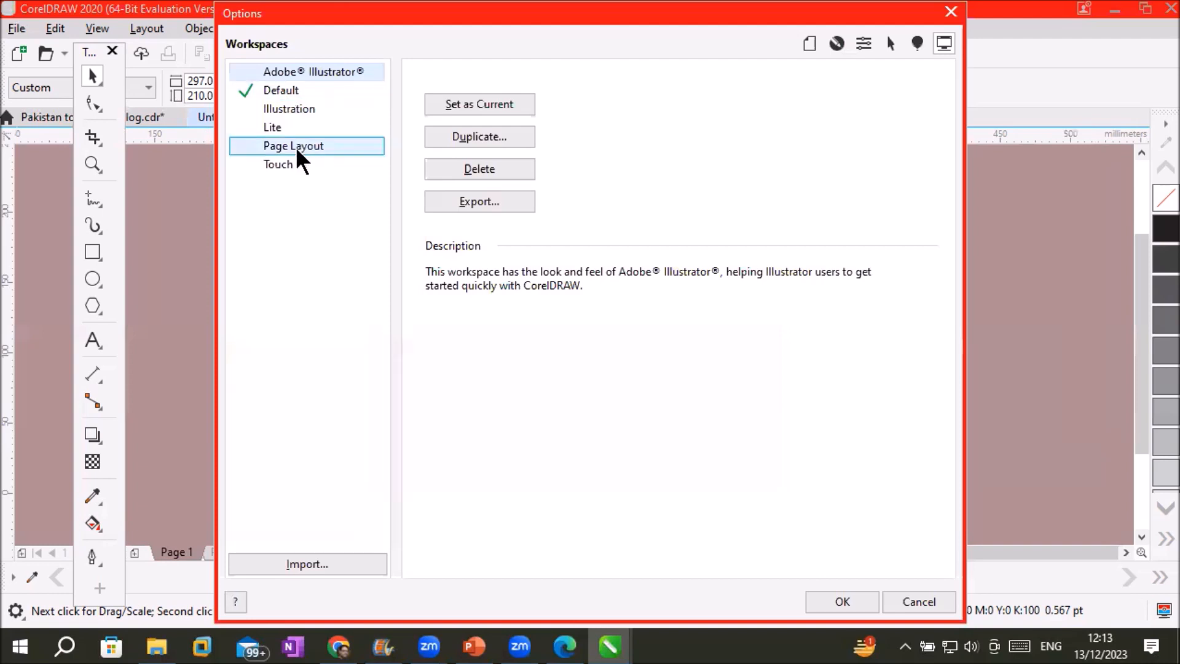
click(308, 128)
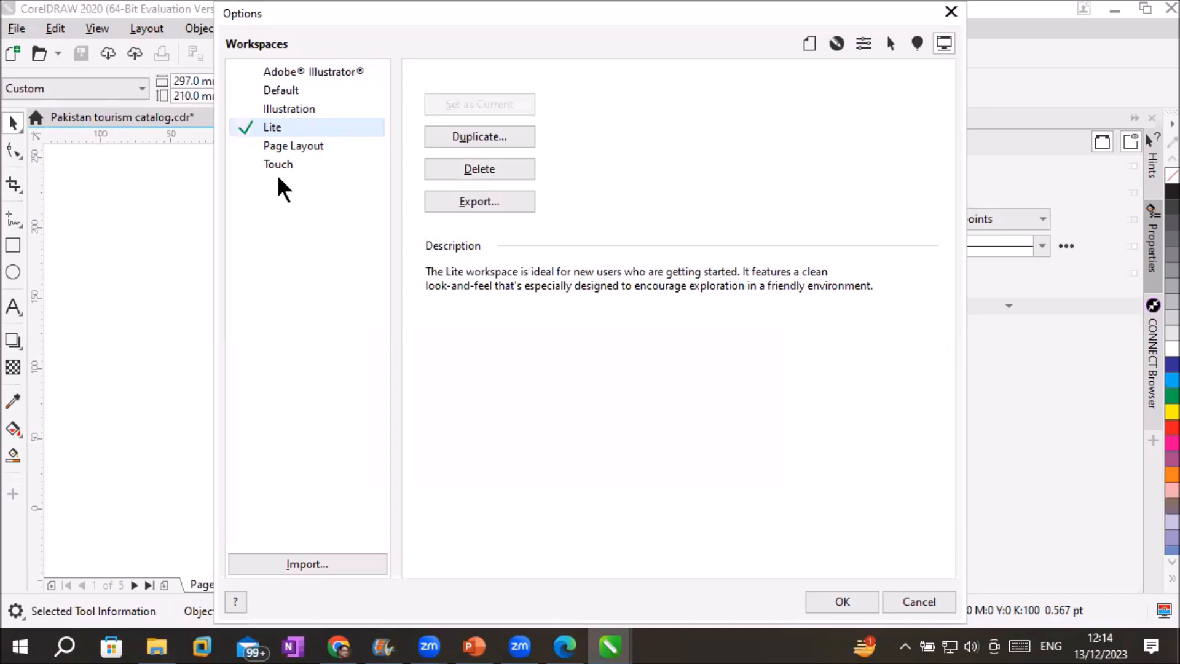
click(282, 91)
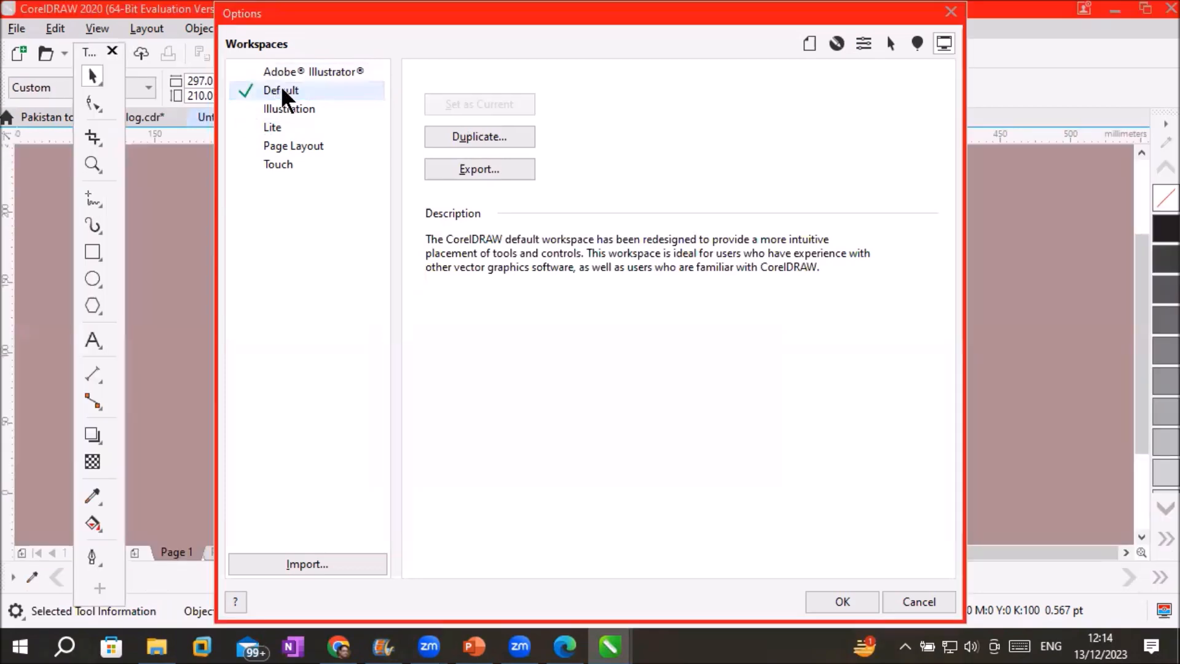
click(842, 603)
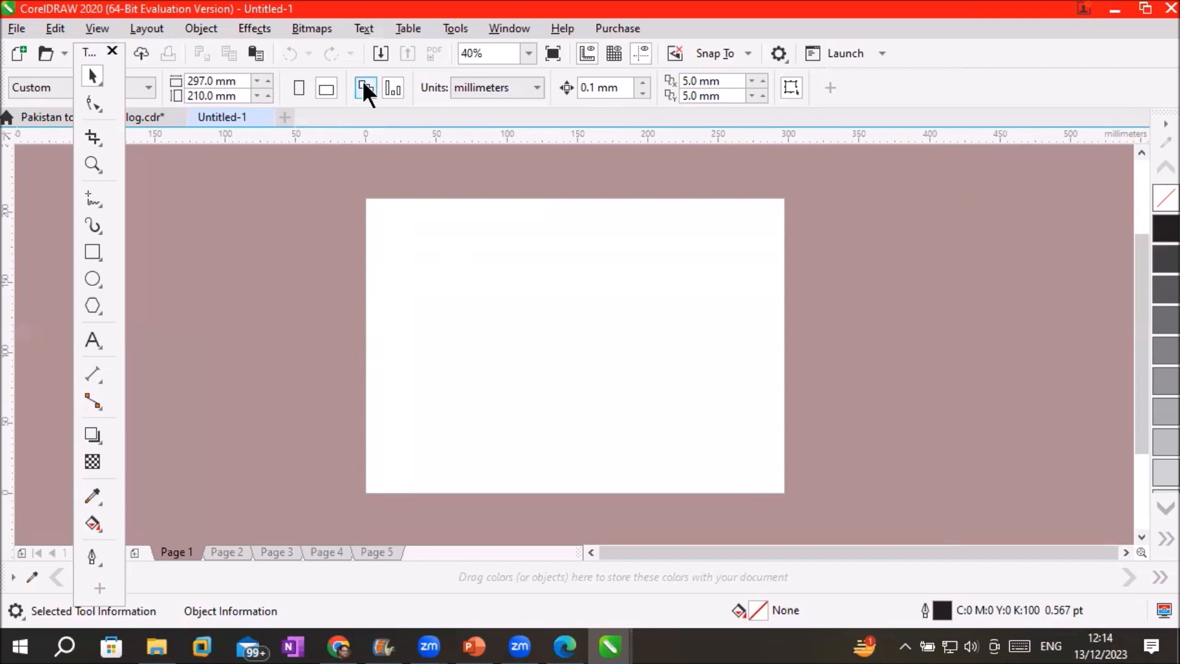
Open the Objects docker from Window > Dockers
click(195, 29)
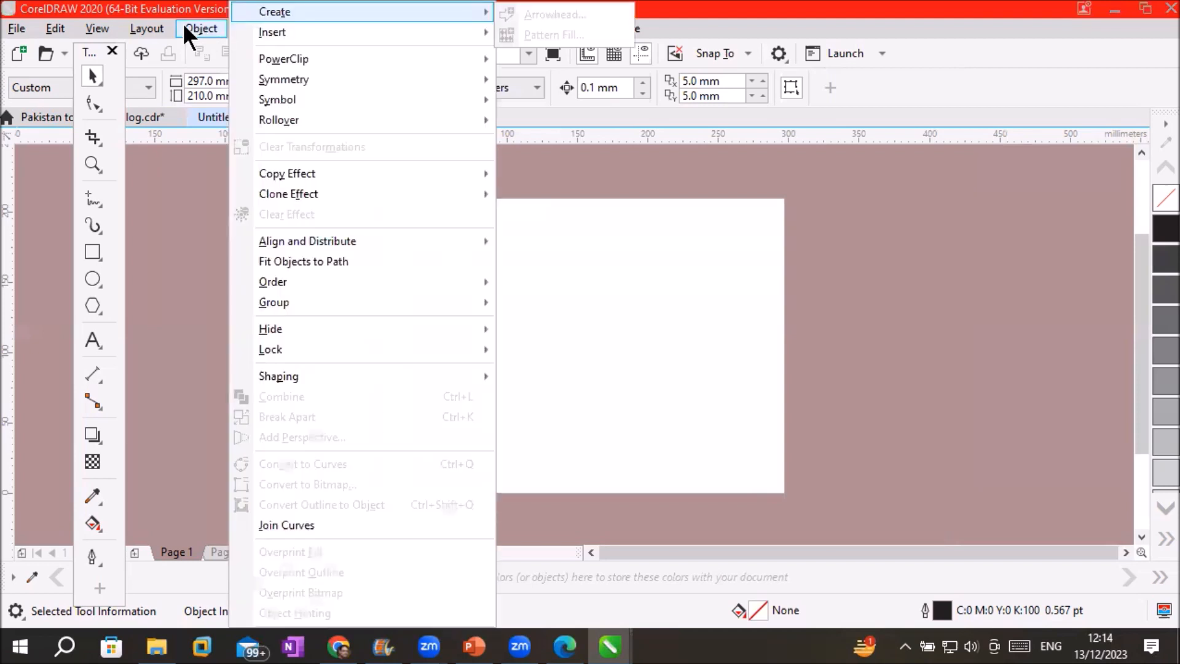
click(184, 26)
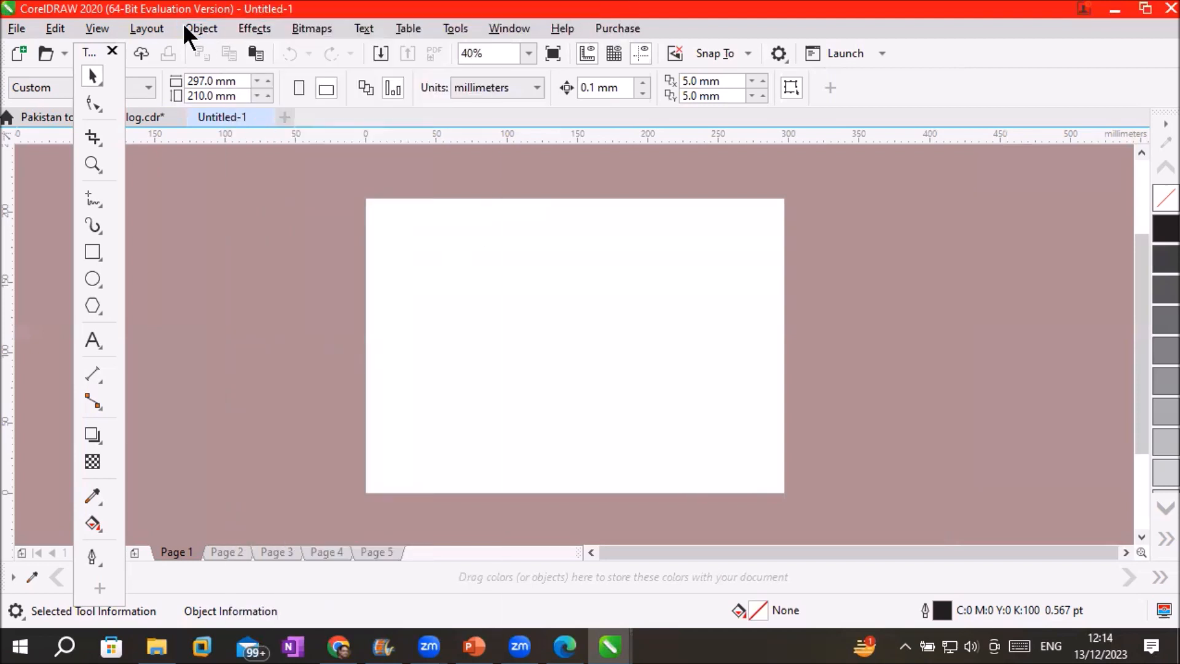
click(505, 27)
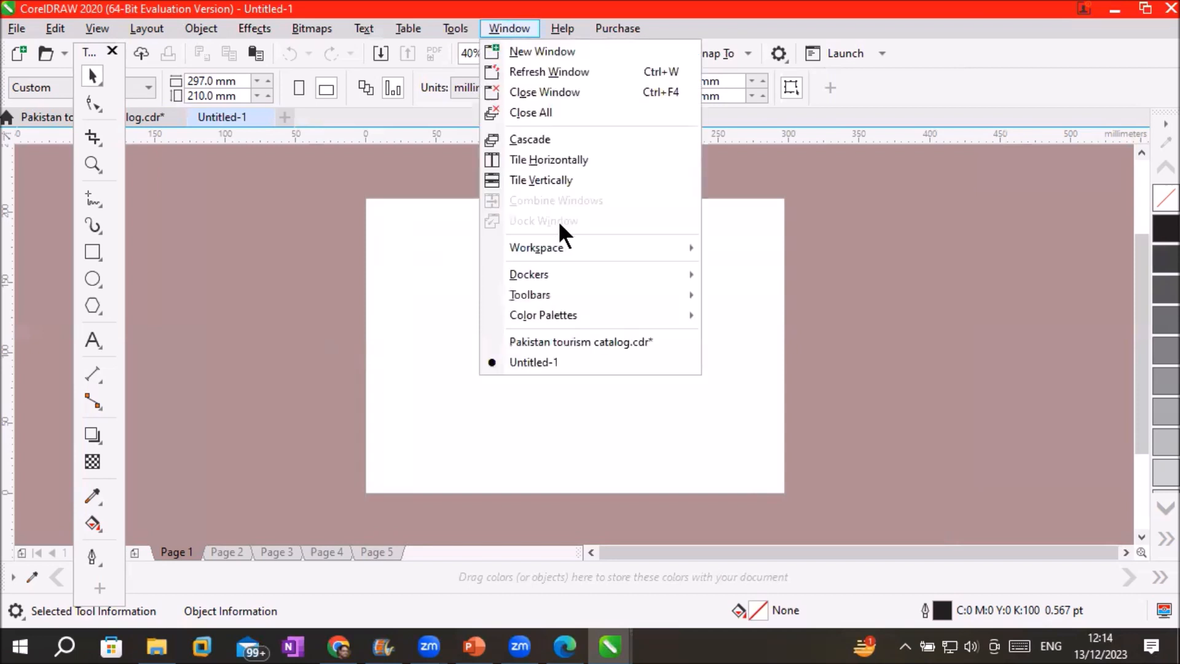
mouse_move(580, 271)
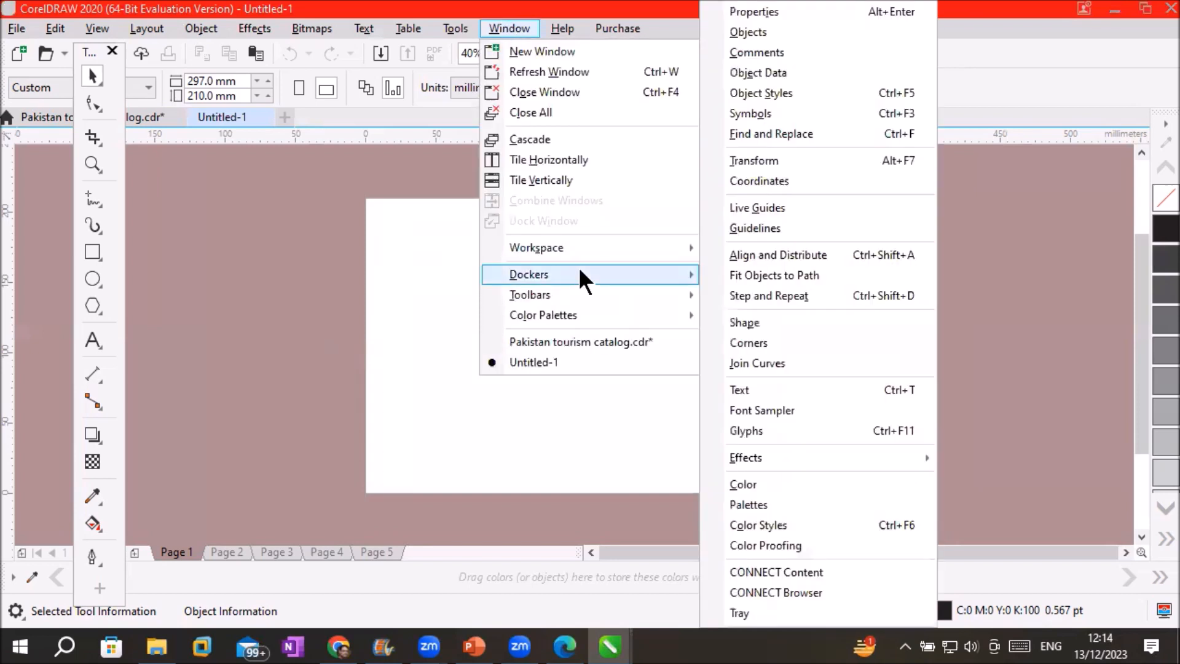
click(827, 31)
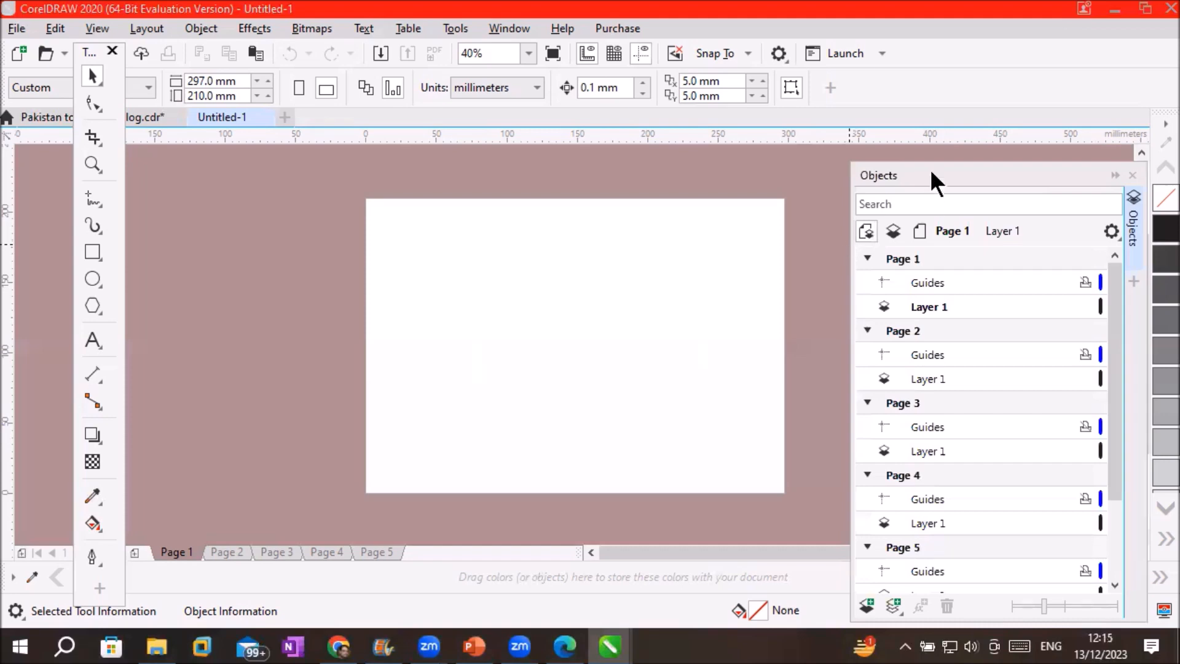
Collapse Pages 1–5 and select the Master Page's Guides (all pages) layer
click(861, 251)
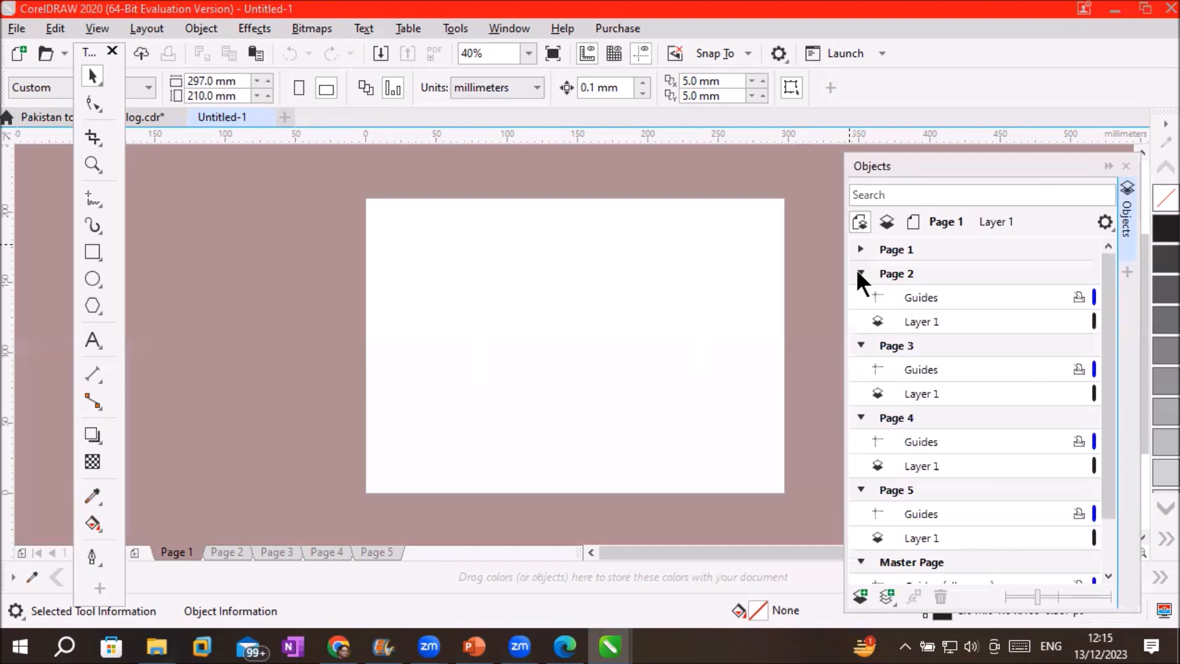
click(860, 275)
click(859, 297)
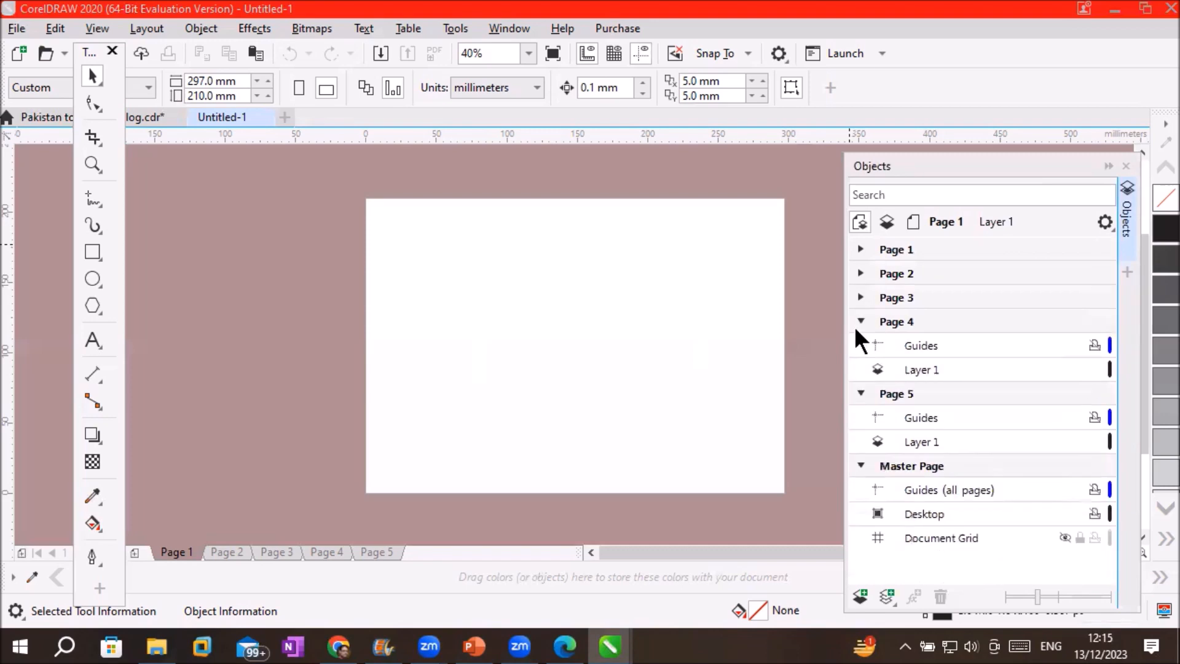
click(860, 322)
click(859, 344)
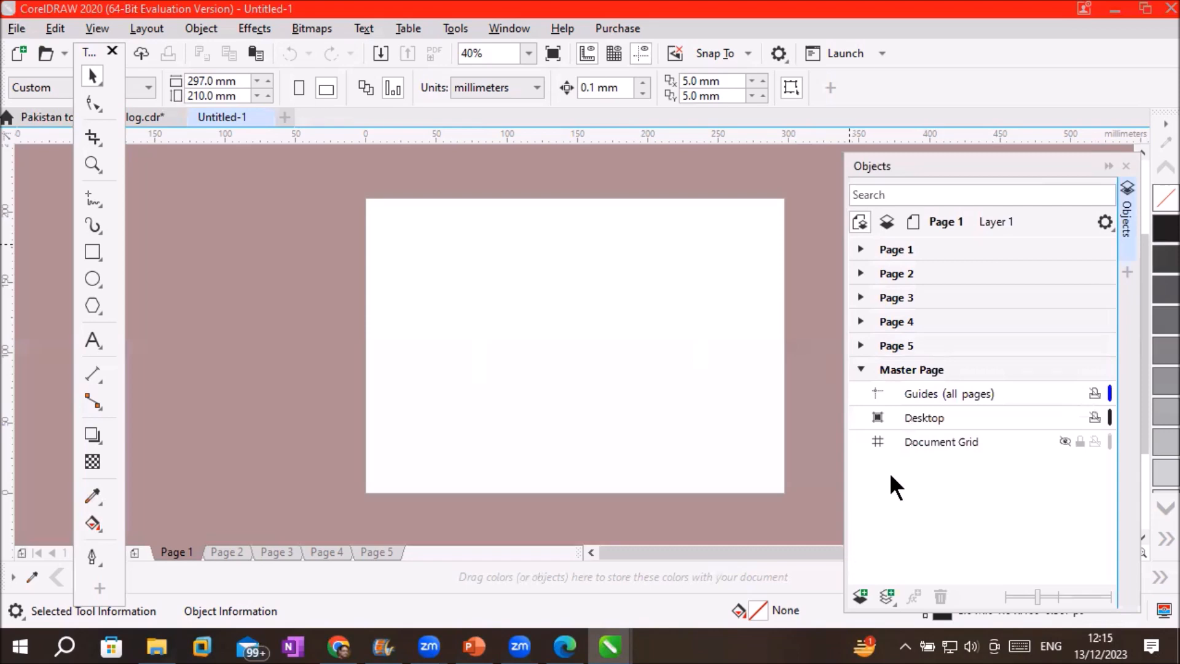
click(909, 371)
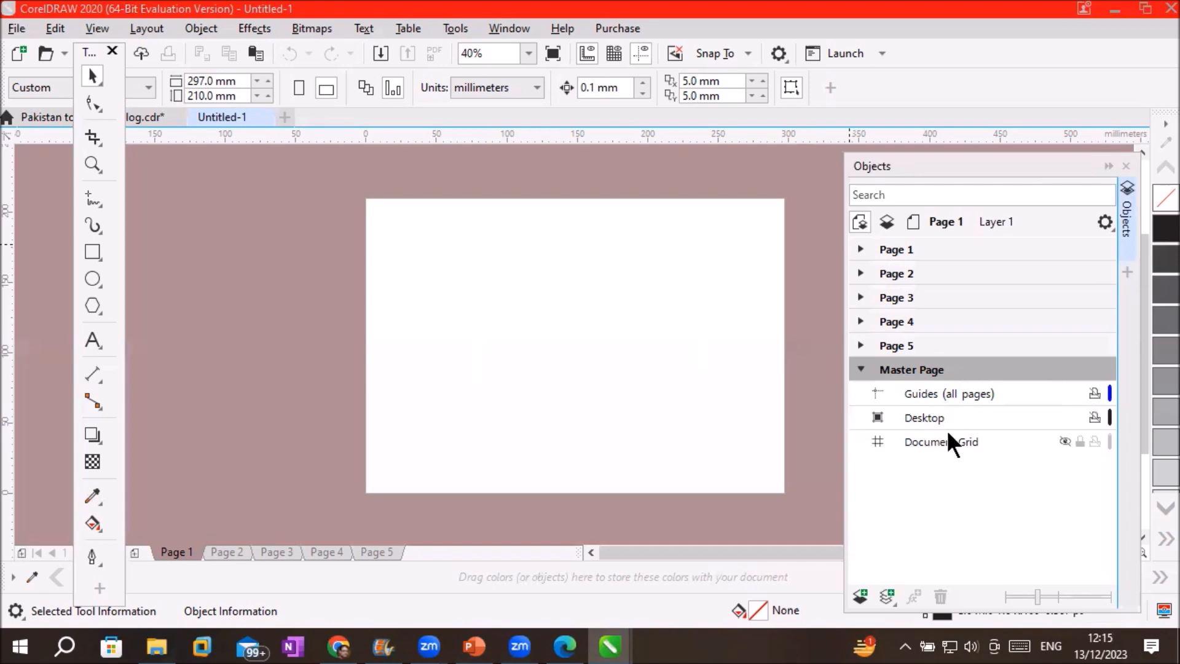
drag(996, 171, 998, 156)
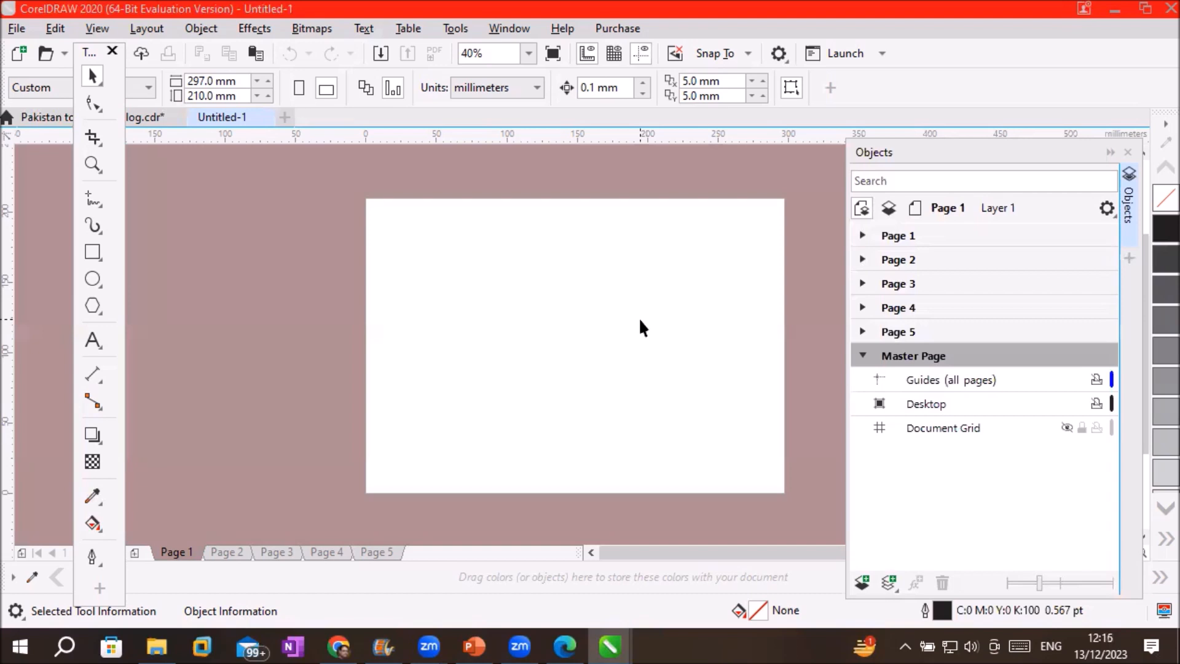
click(862, 236)
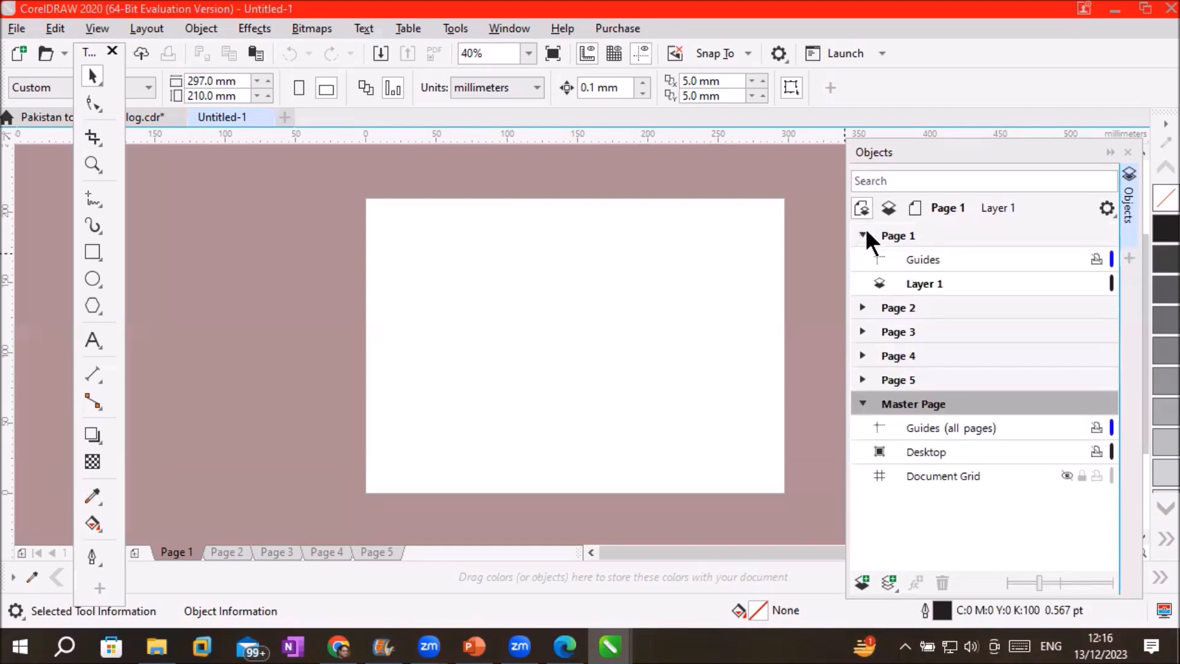
click(863, 235)
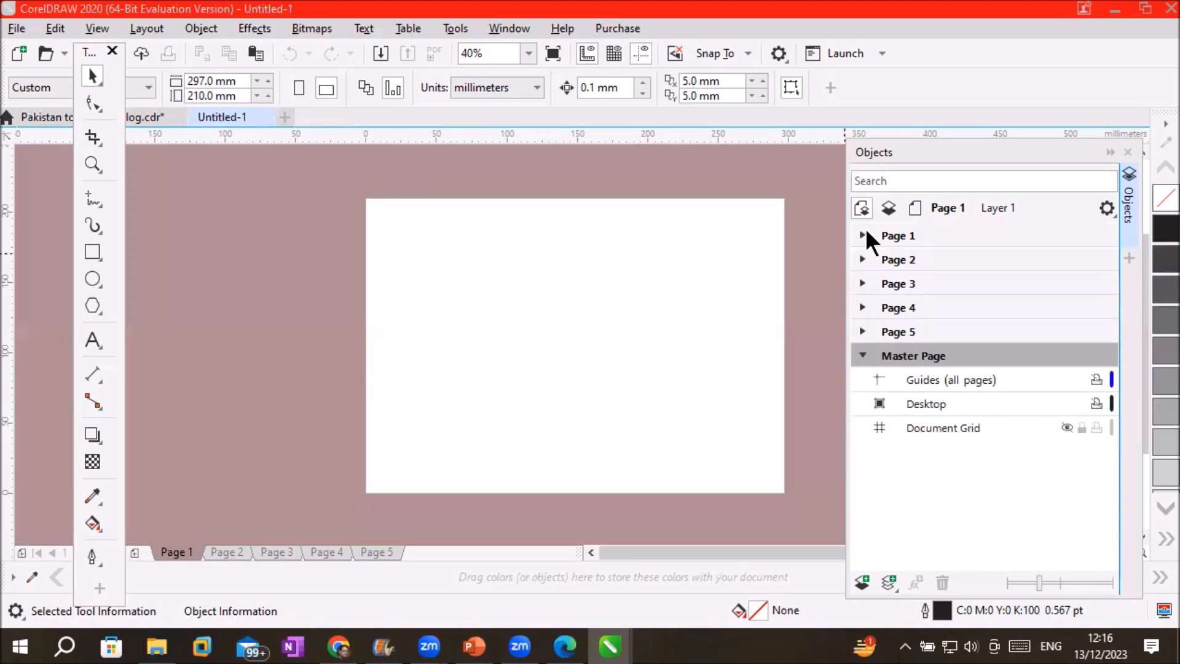
click(914, 384)
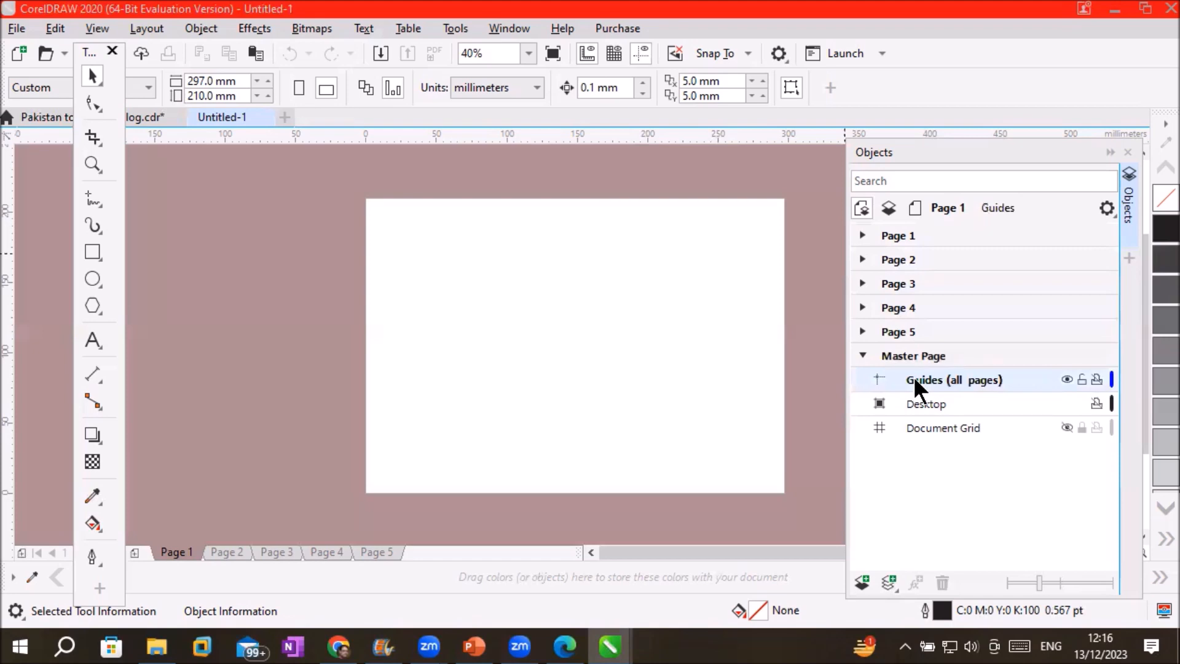
Drag two horizontal guidelines from the top ruler onto the page
drag(582, 135, 581, 168)
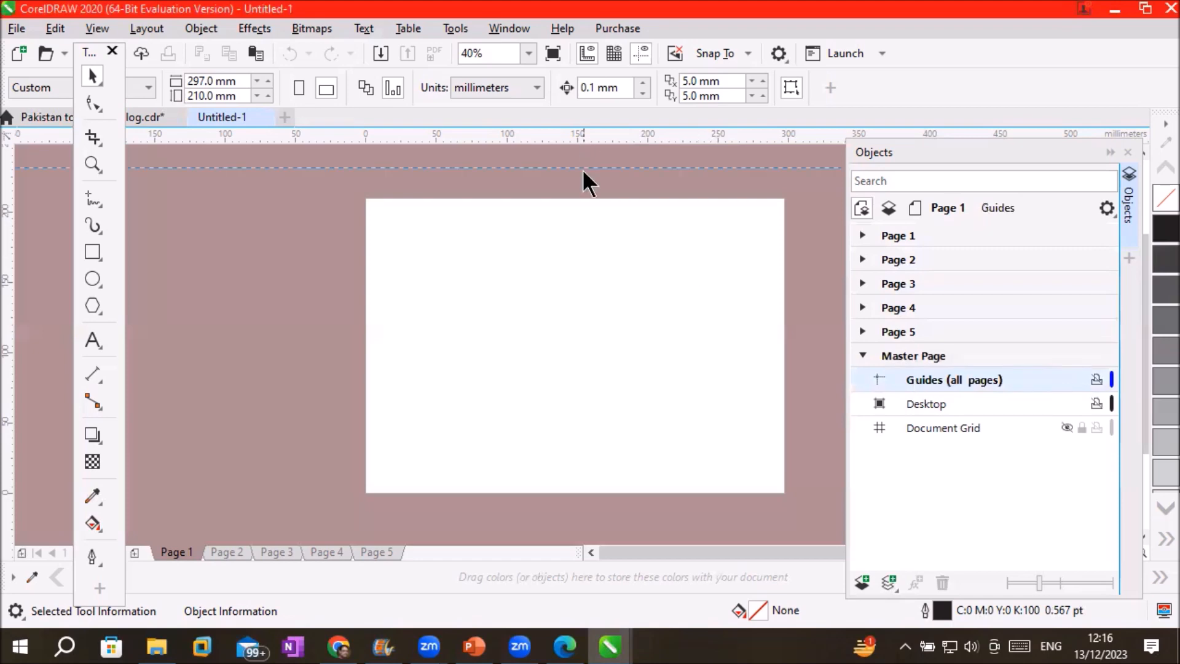
drag(585, 234, 585, 237)
drag(600, 136, 635, 477)
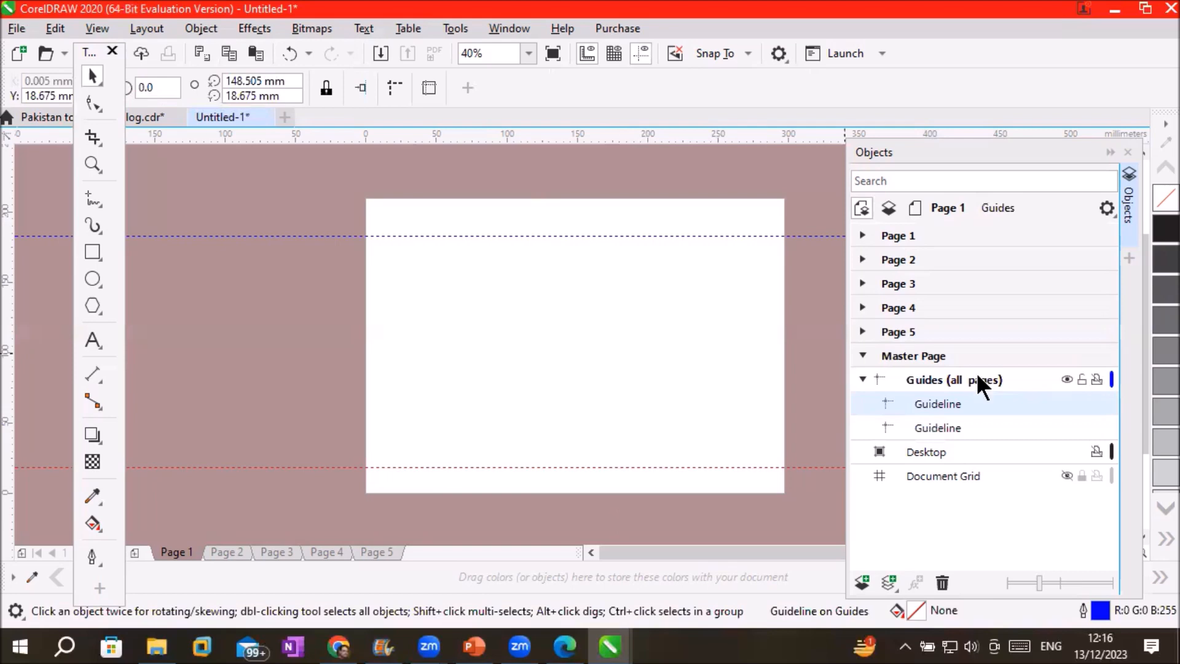
Browse the Master Page layers and select the two guidelines under Guides (all pages)
click(929, 356)
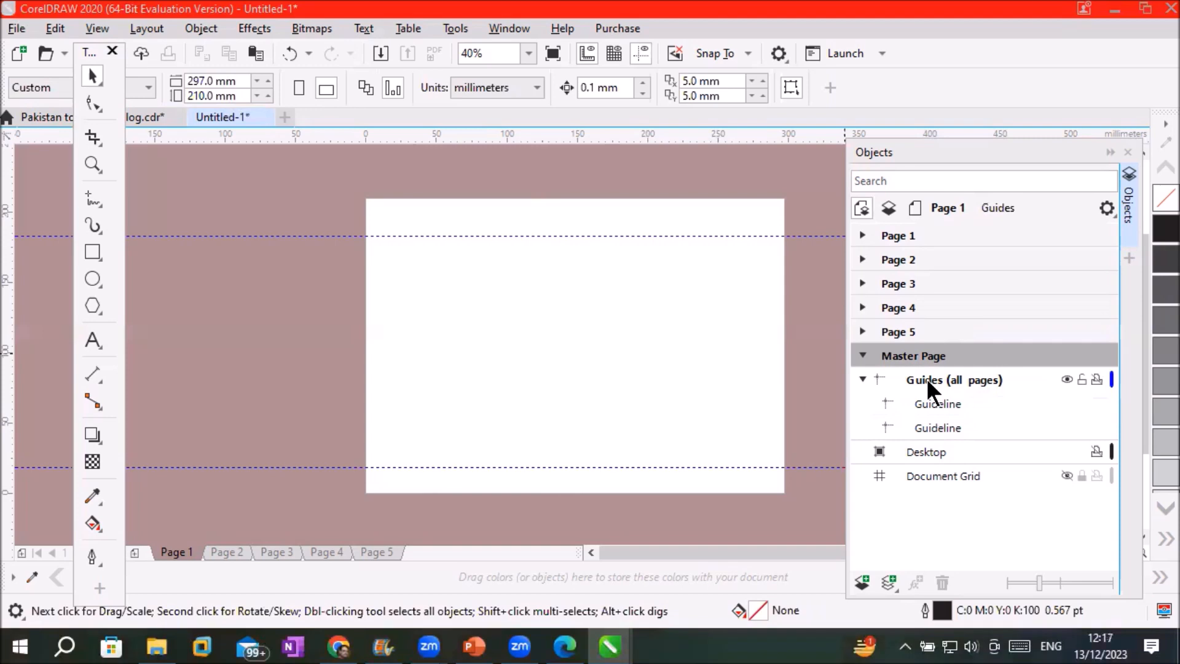
click(927, 379)
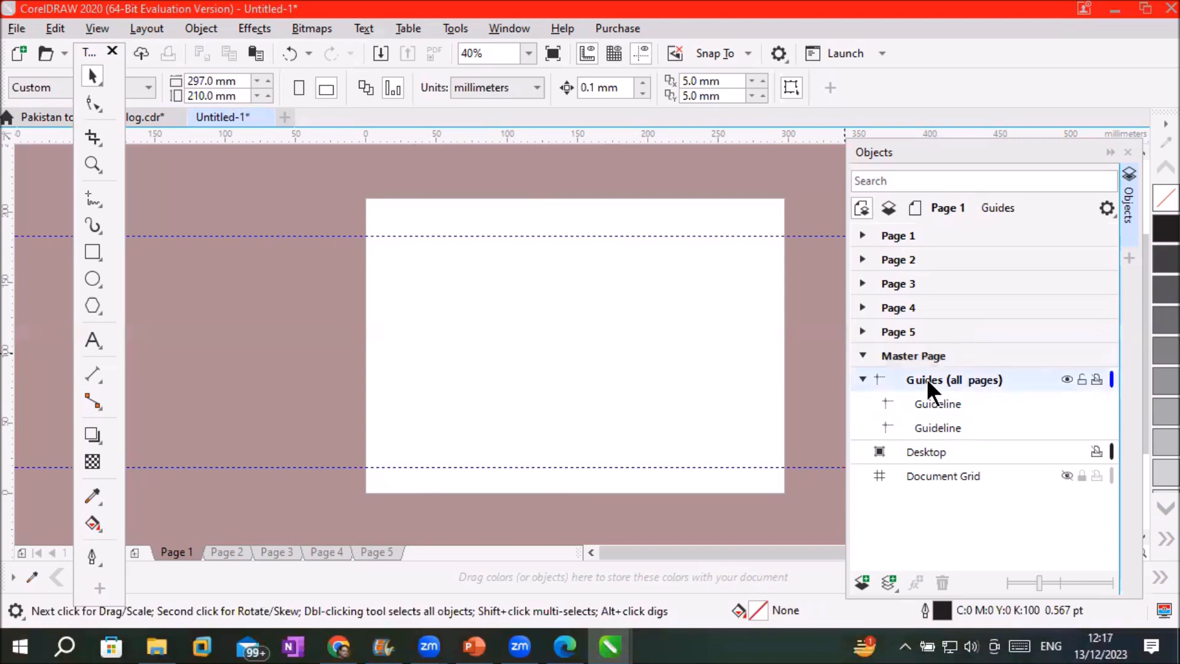
click(917, 452)
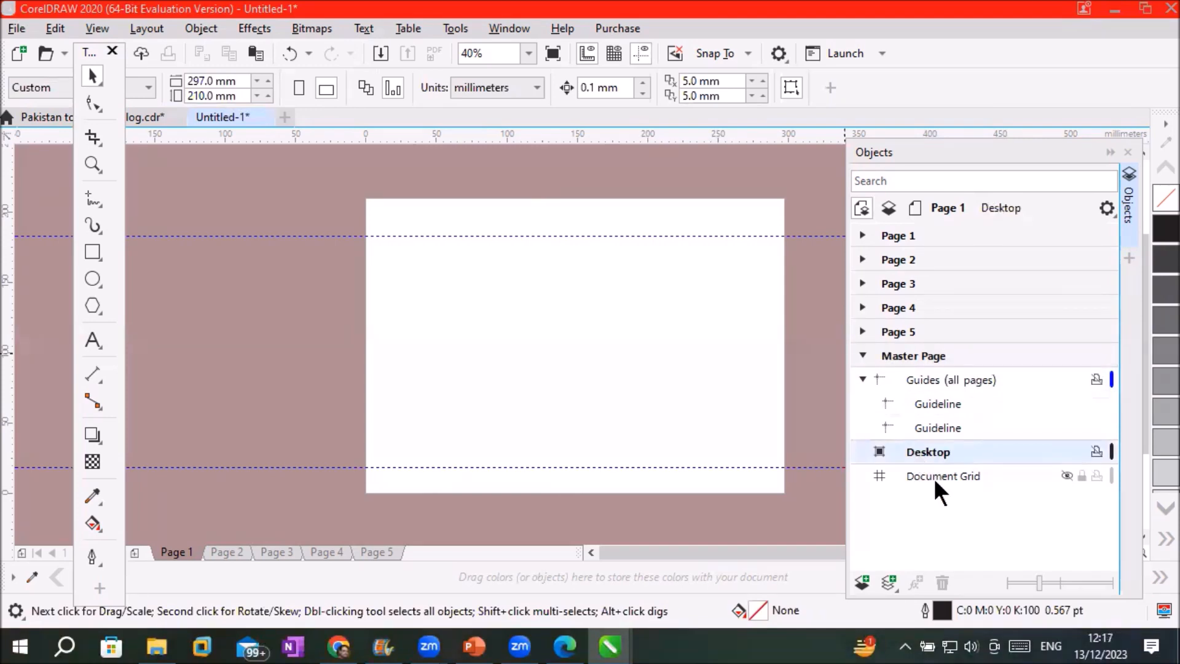
click(935, 476)
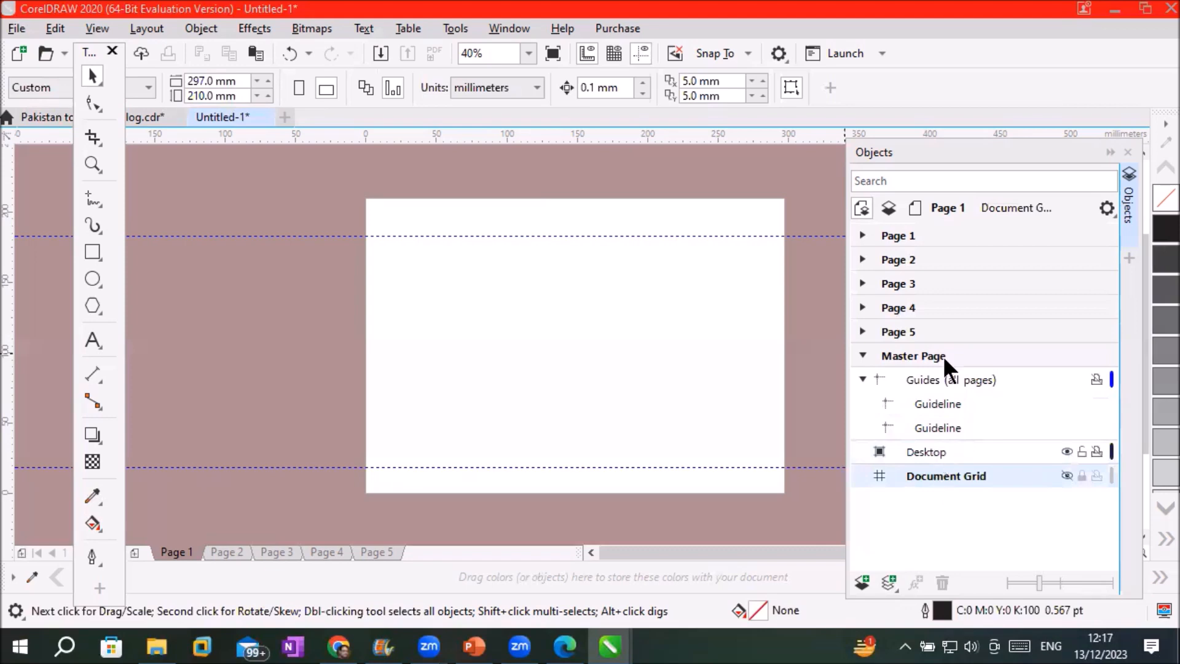
click(950, 384)
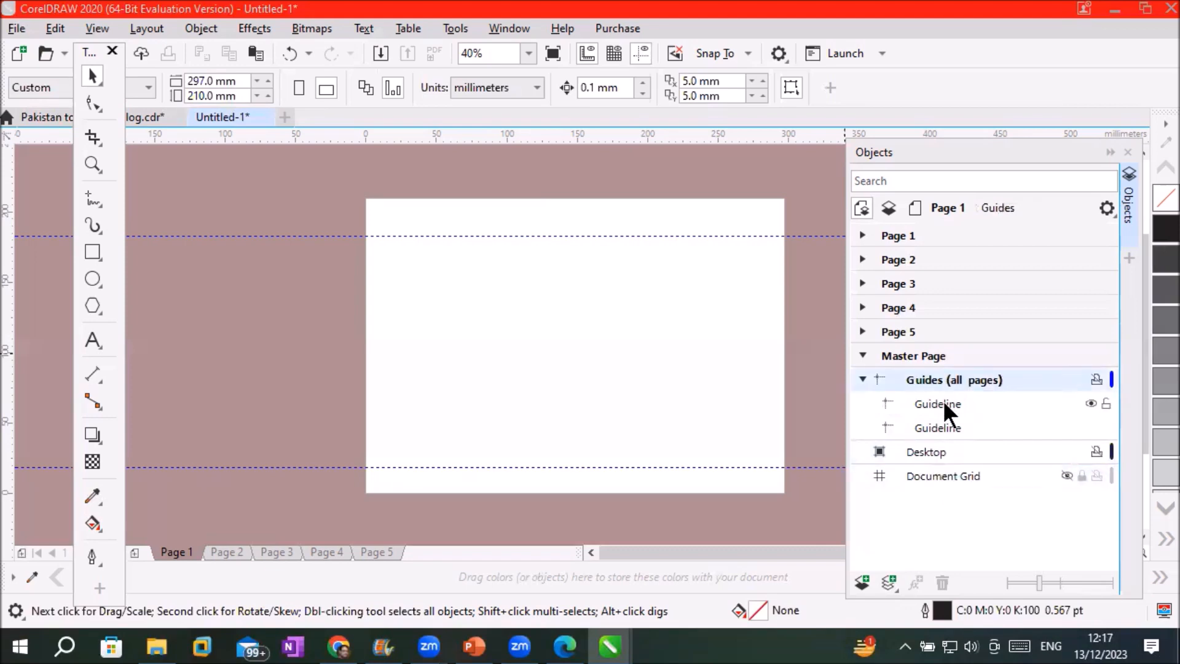
click(942, 400)
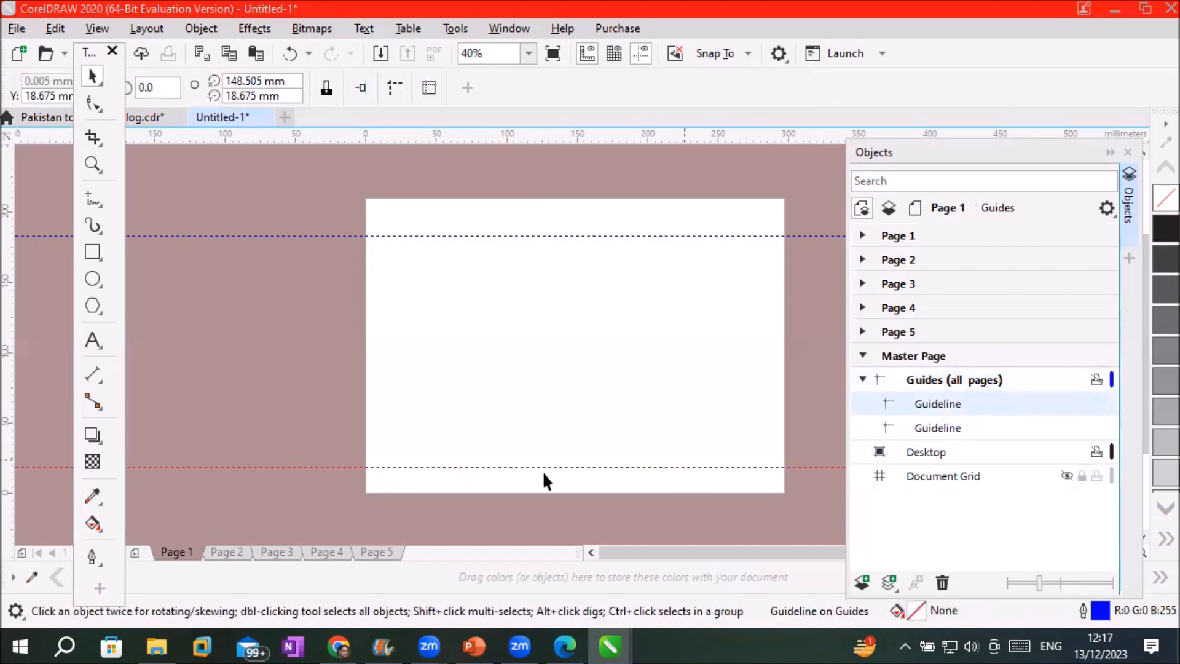
click(957, 423)
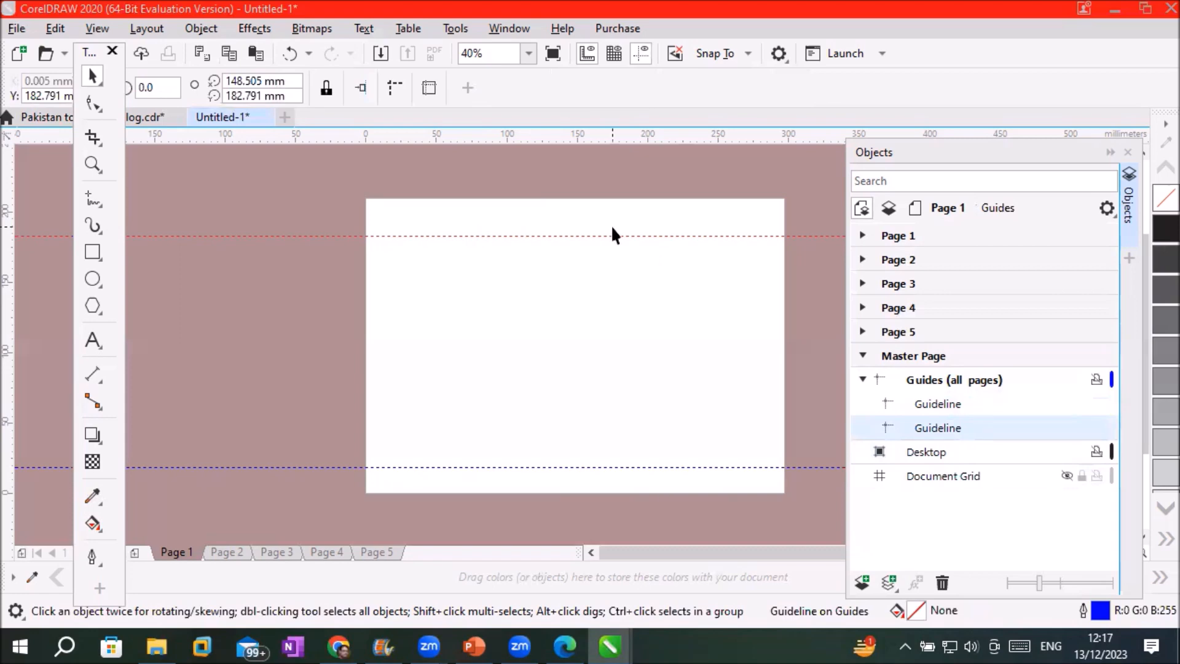
click(934, 403)
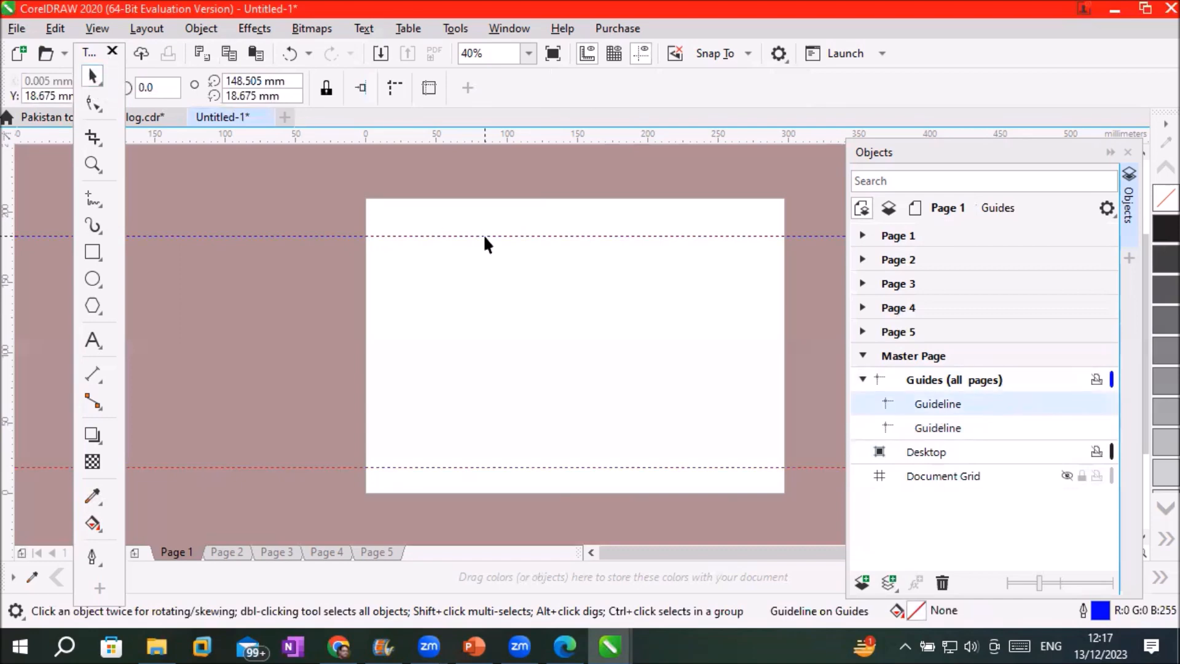
Position the top guideline near 180 mm and the bottom guideline at 26.552 mm
click(503, 467)
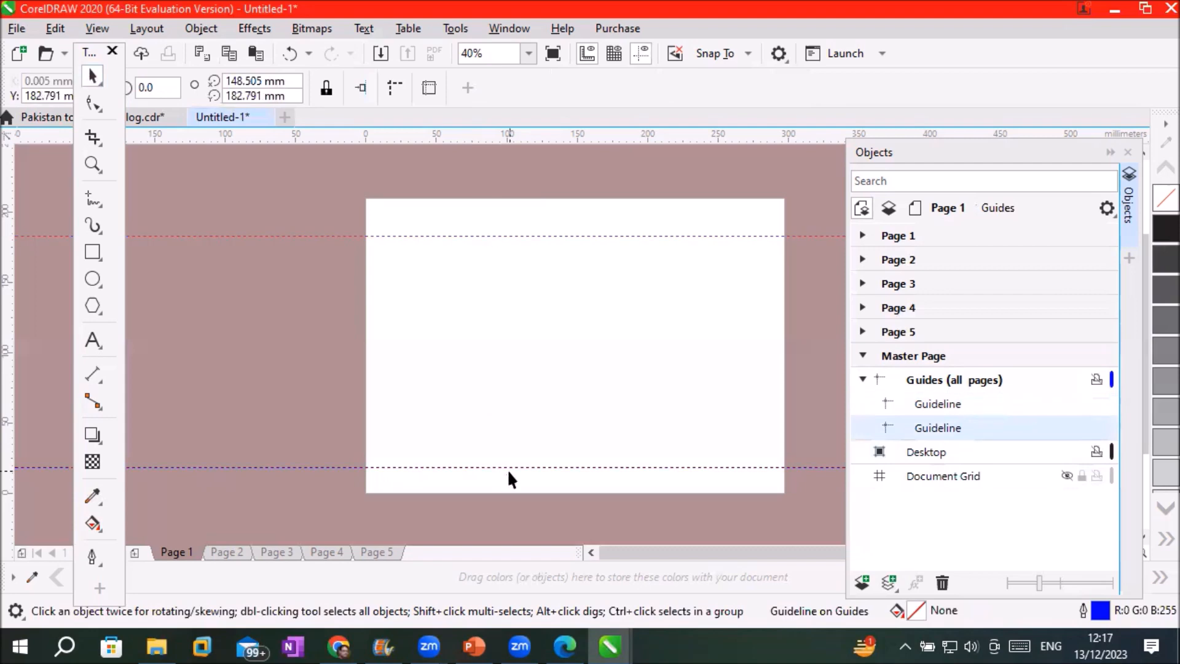
key(Tab)
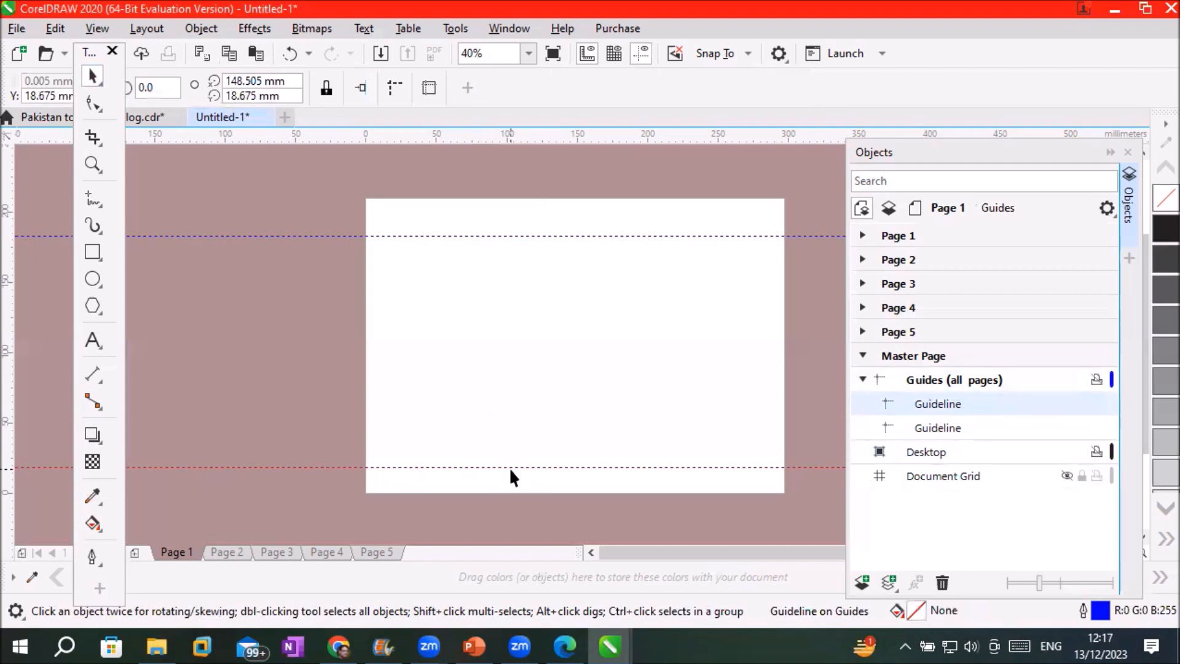
click(532, 236)
drag(534, 236, 536, 272)
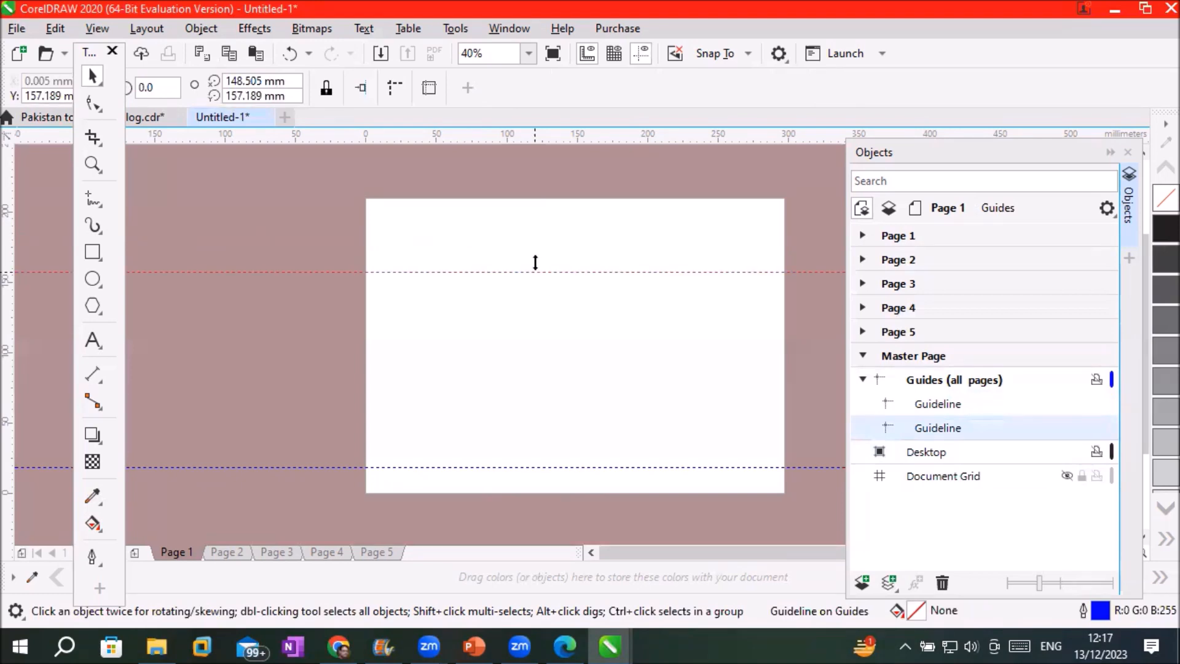
drag(544, 229, 551, 252)
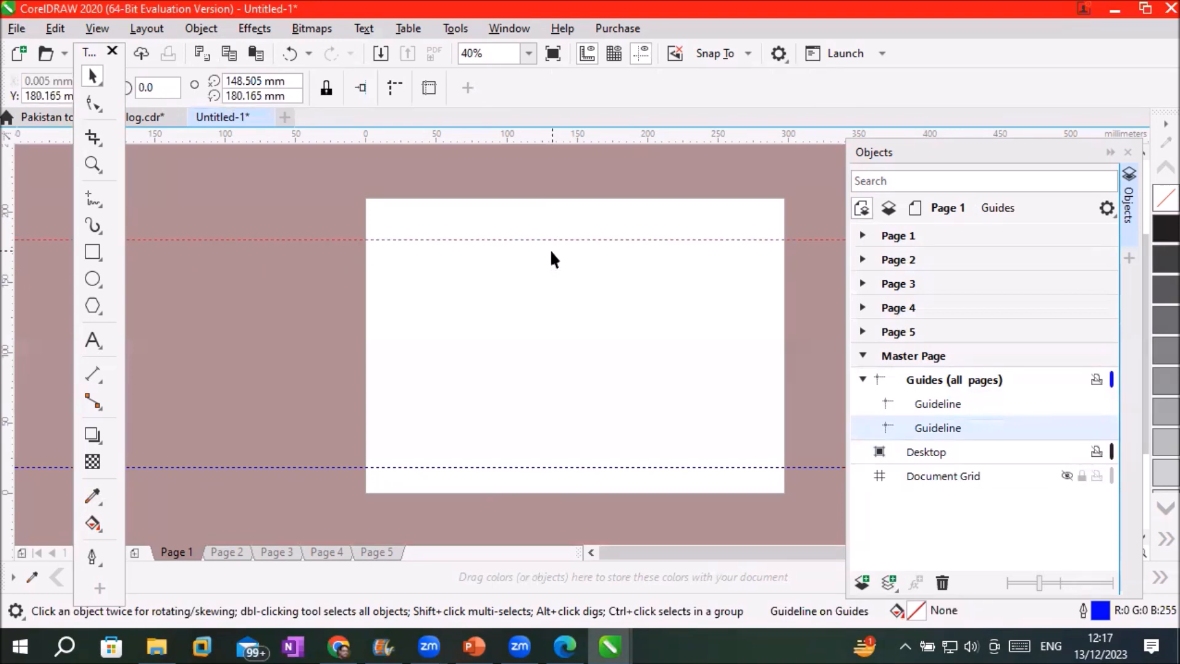
click(940, 407)
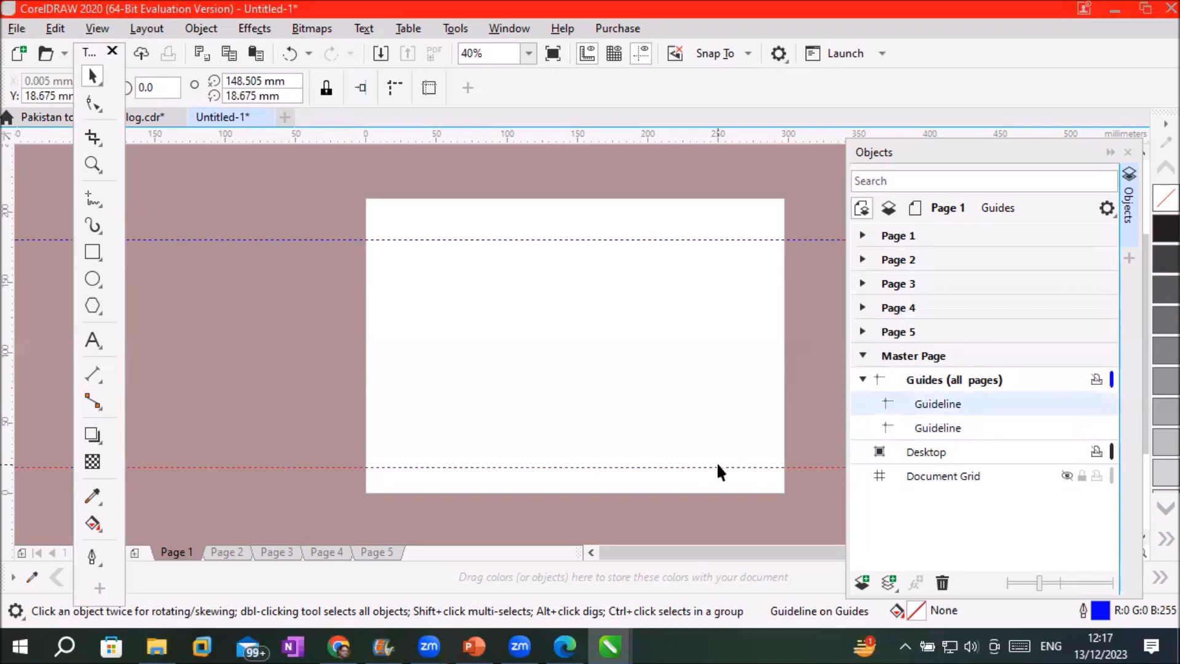
drag(726, 467, 727, 456)
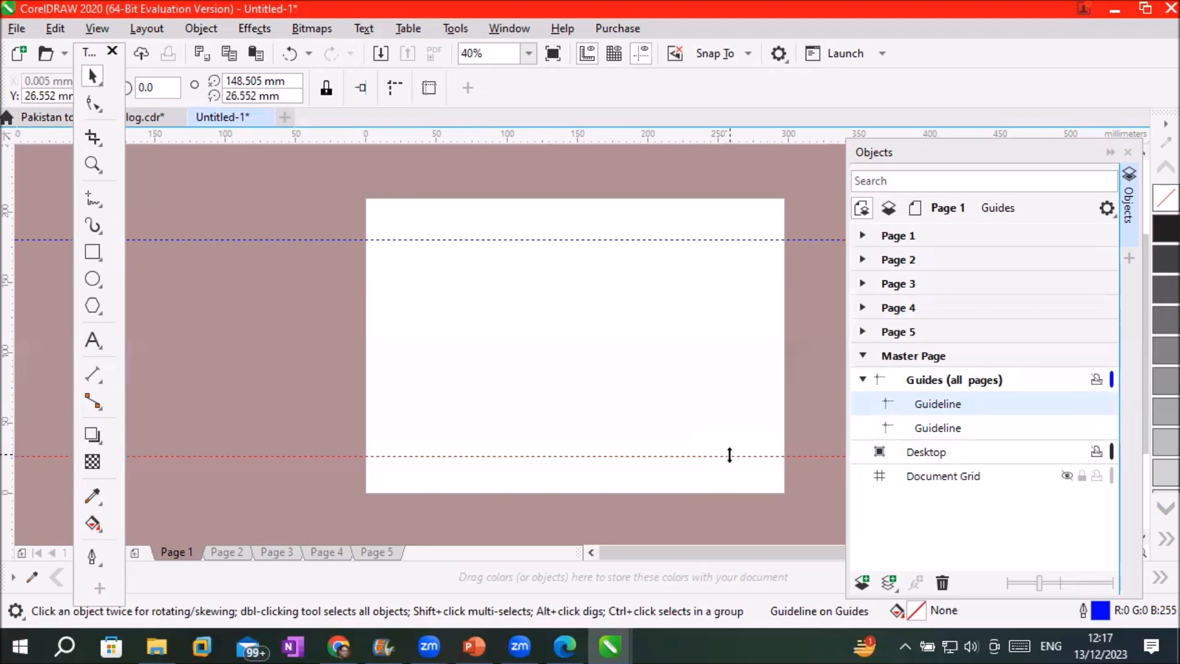
click(921, 354)
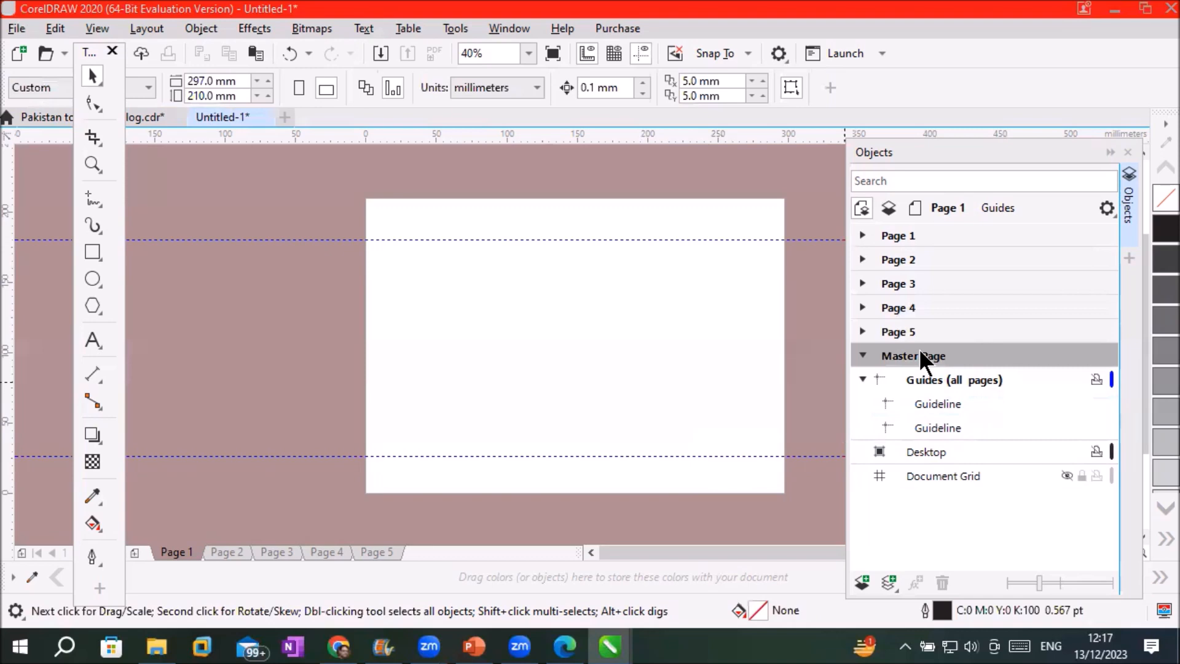
click(862, 380)
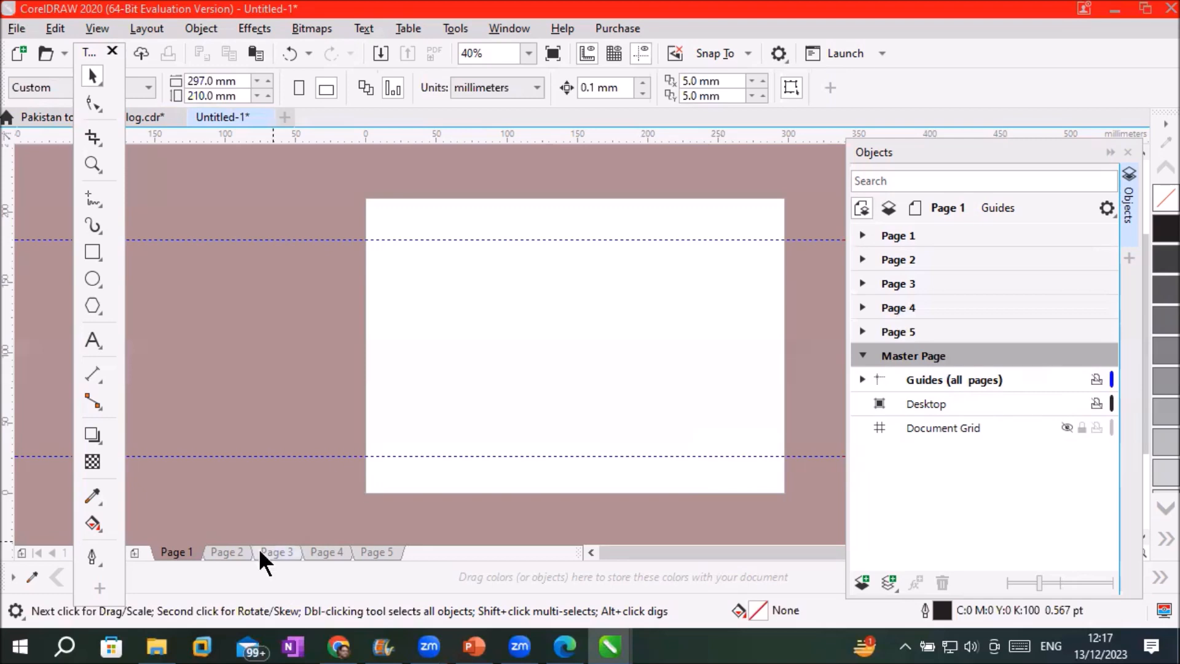
click(228, 551)
click(274, 552)
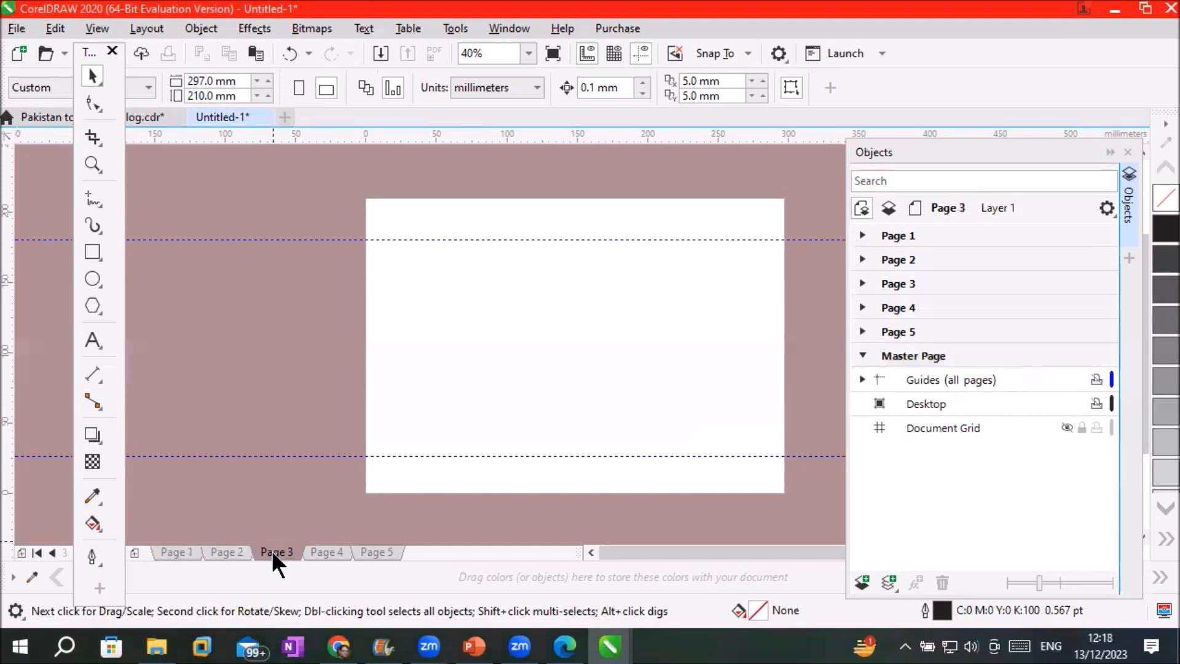
click(380, 552)
click(174, 553)
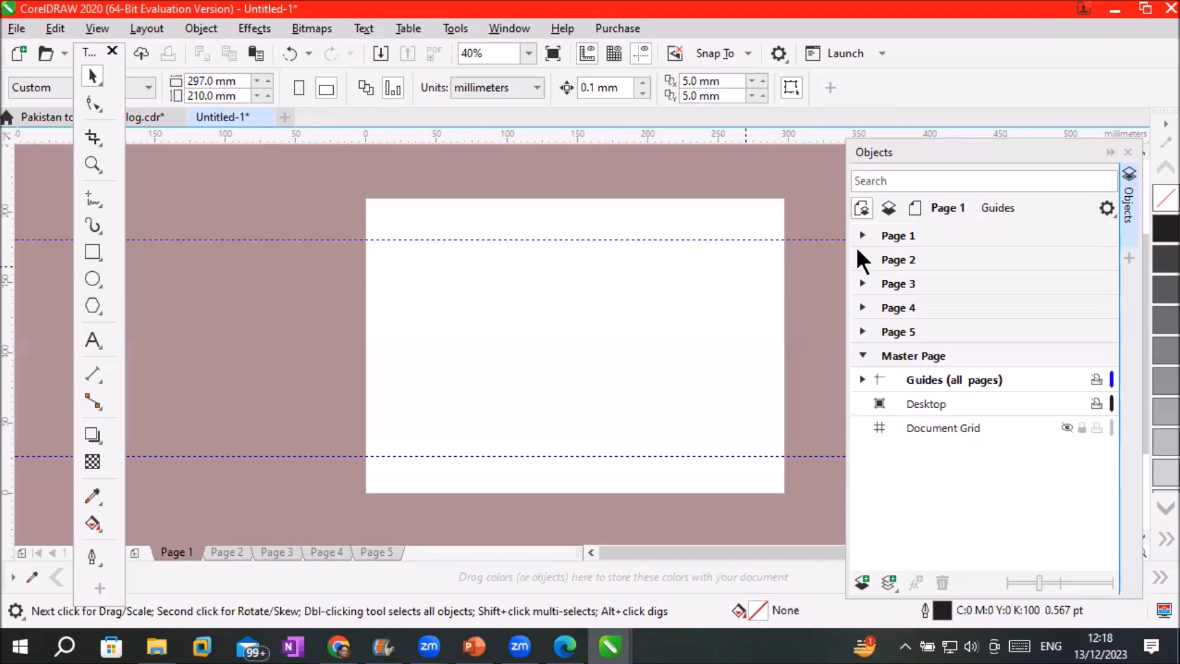
Add vertical and horizontal centre guidelines to Page 1's own Guides layer
click(880, 238)
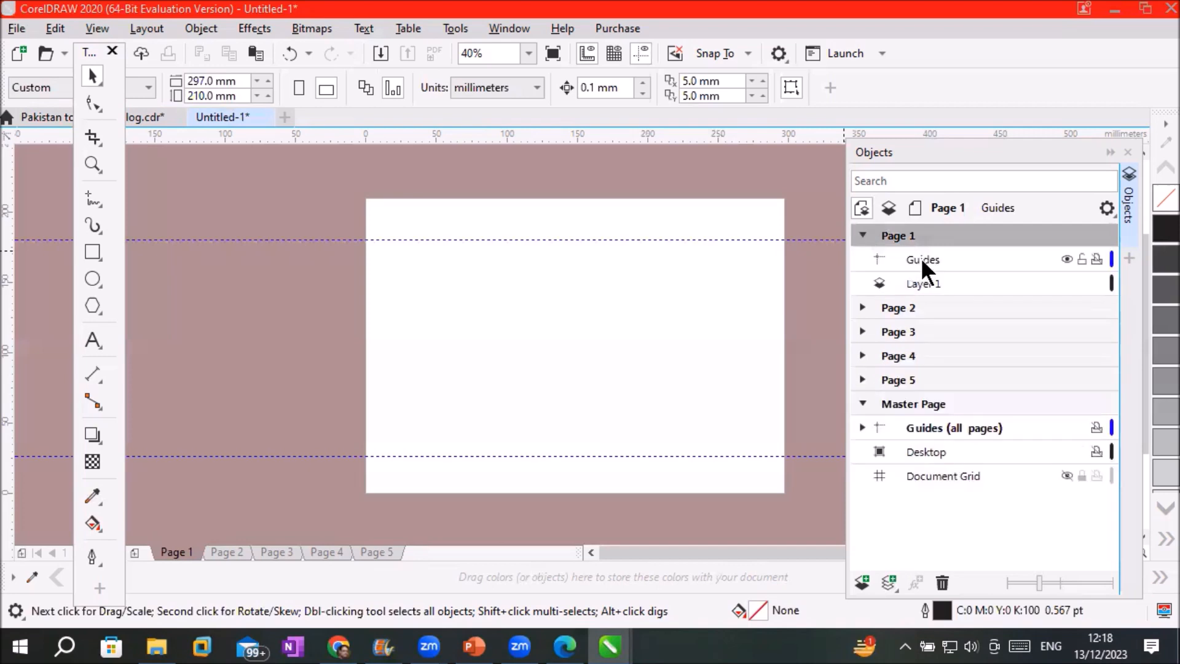
click(920, 261)
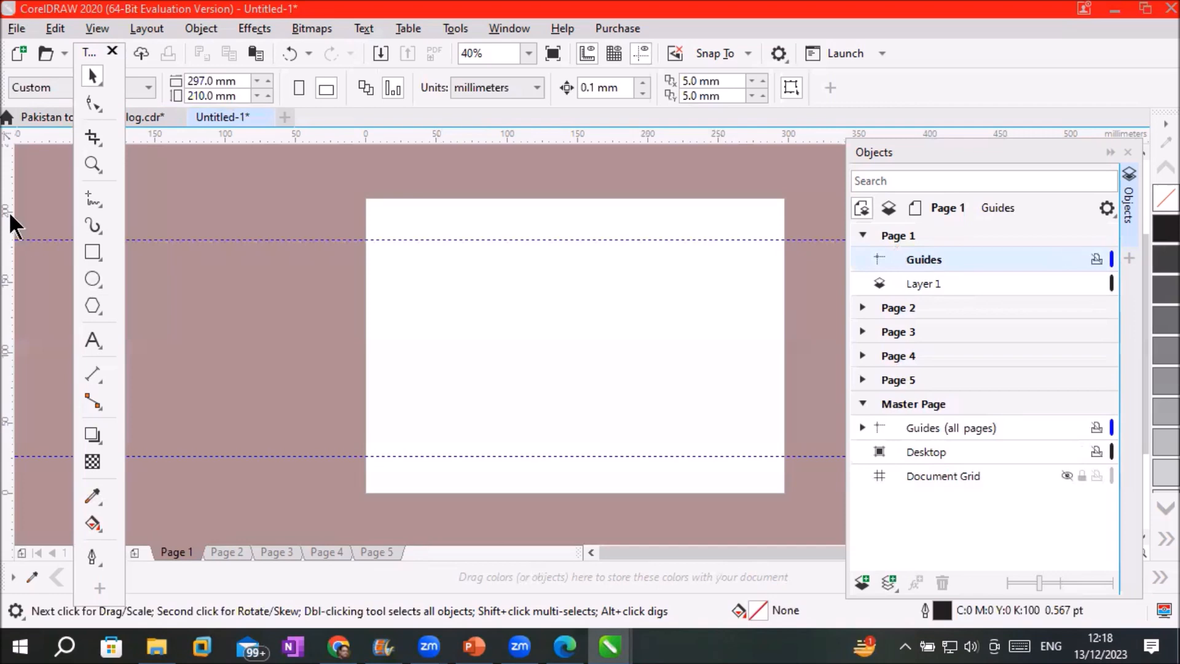
drag(6, 246, 593, 290)
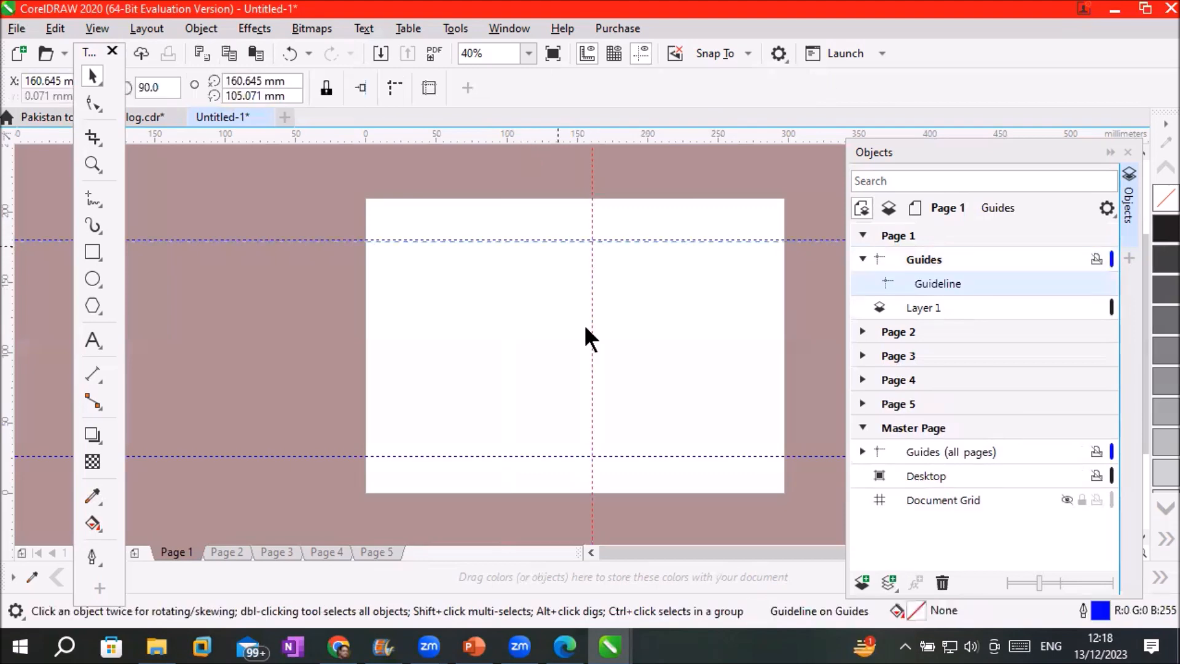
drag(595, 358, 596, 361)
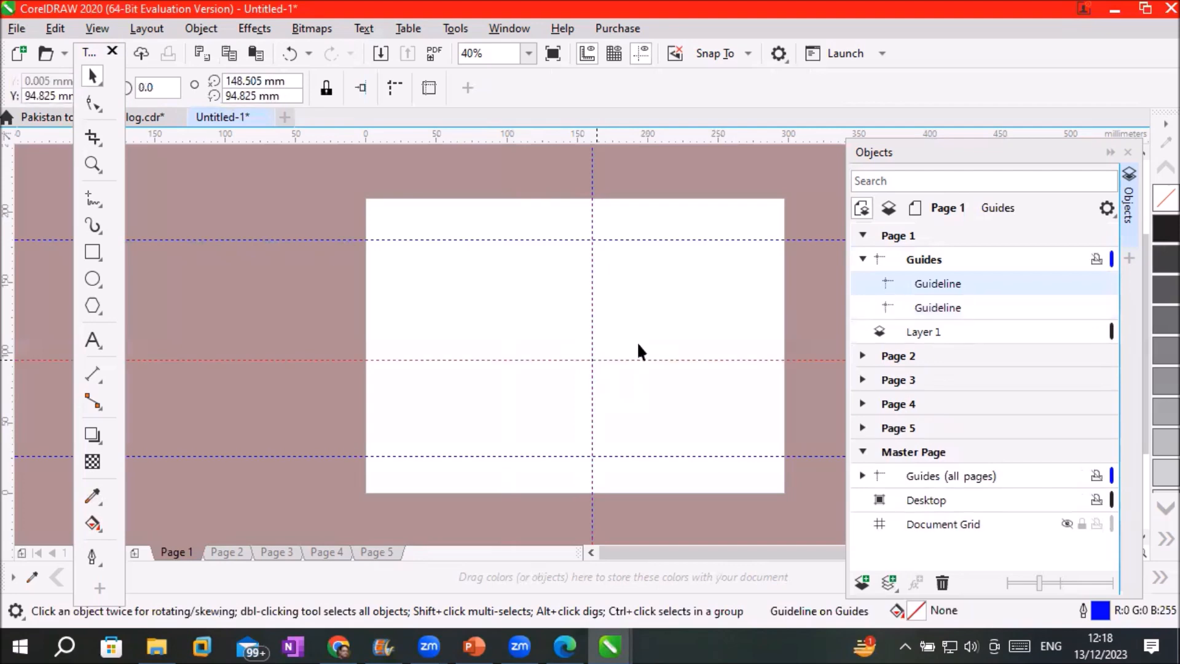
click(916, 236)
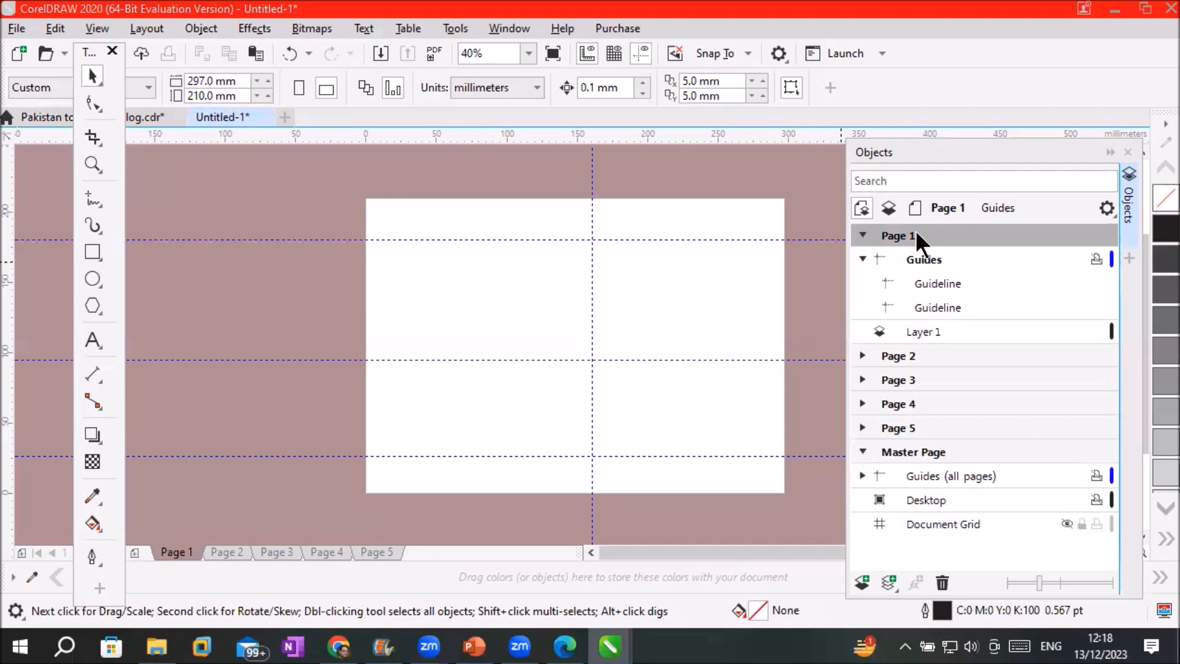
Step through Pages 2–5 to check which guidelines each shows
click(862, 235)
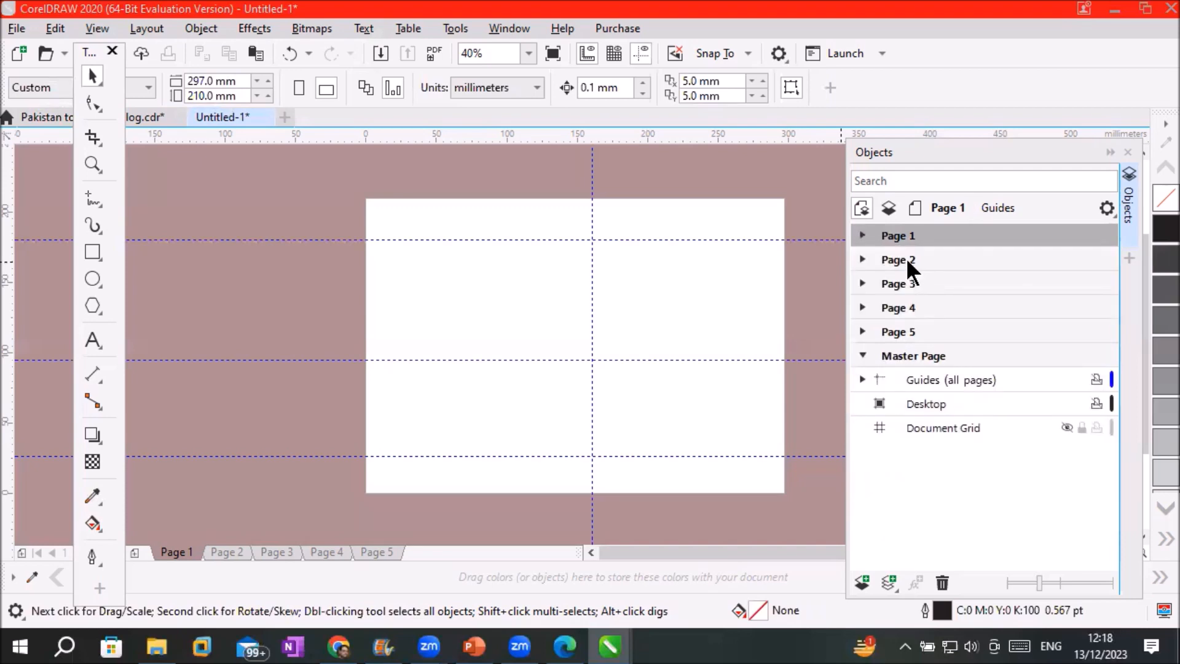
click(906, 259)
click(891, 284)
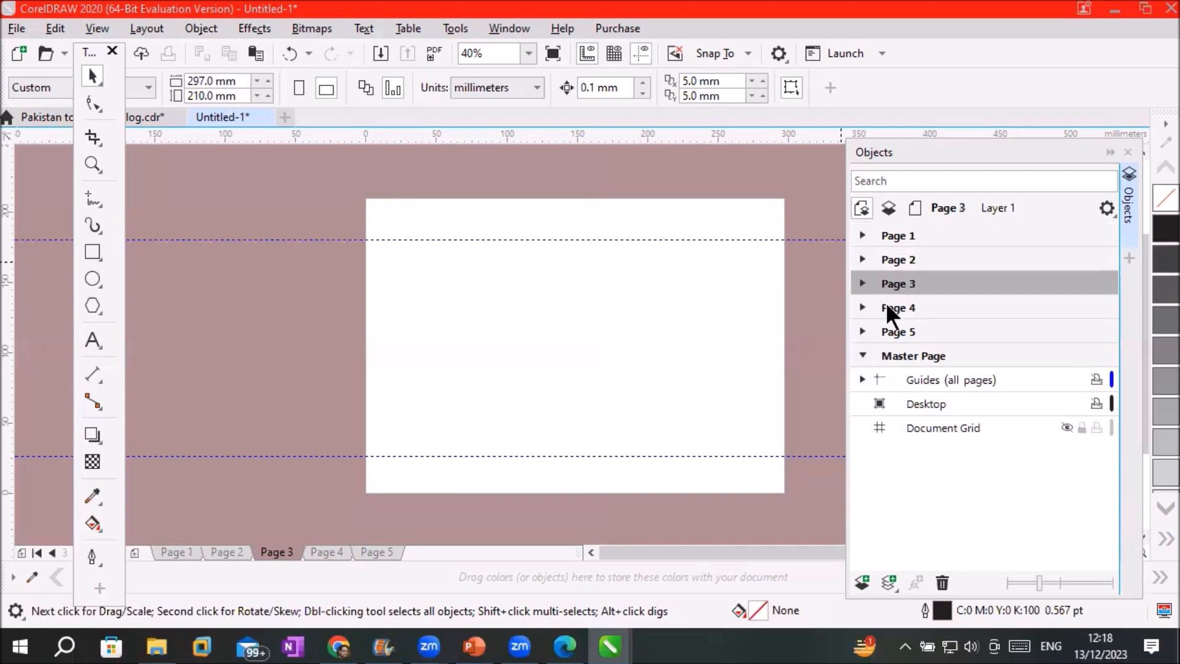
click(891, 308)
click(890, 332)
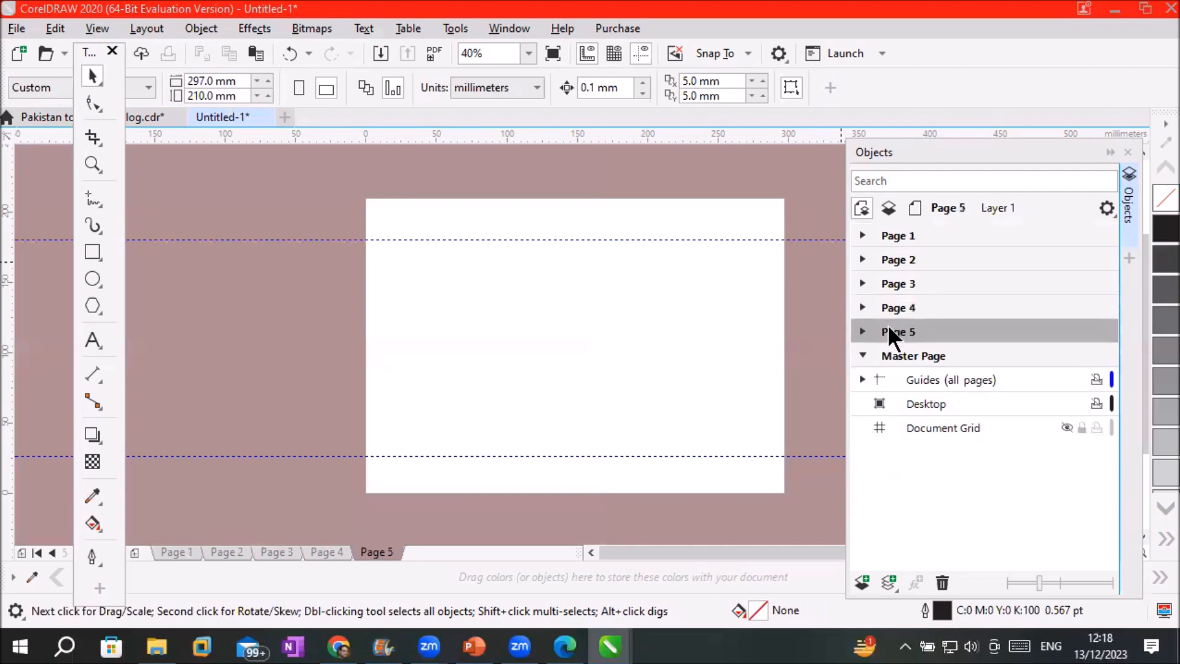
click(902, 266)
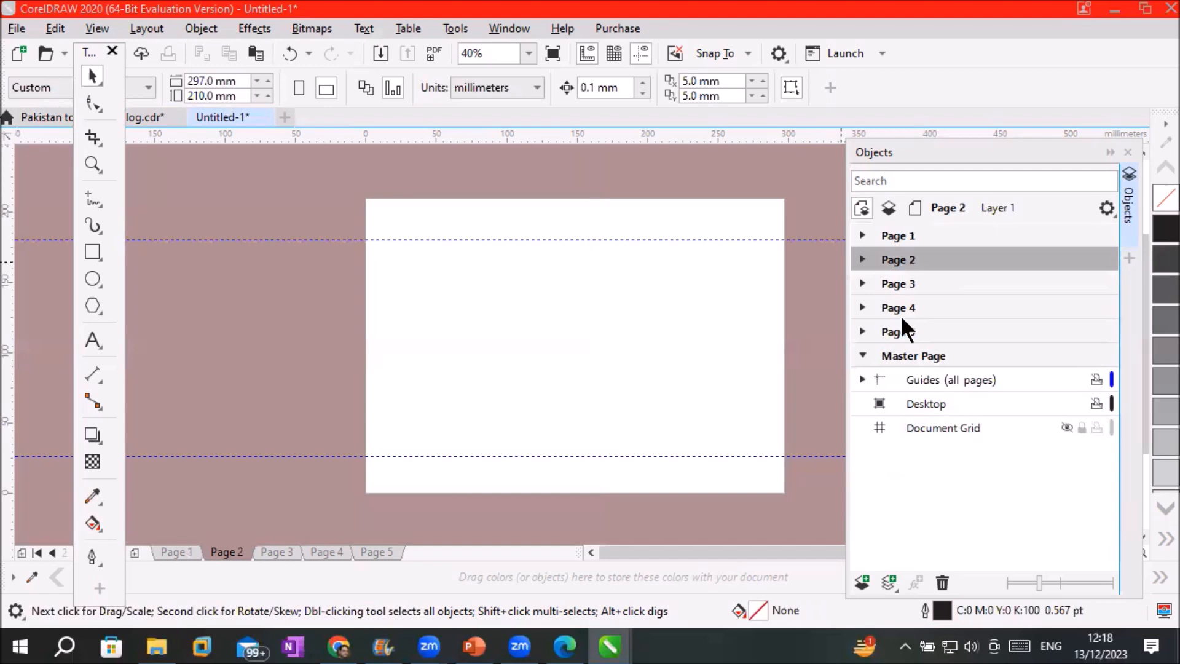
click(899, 333)
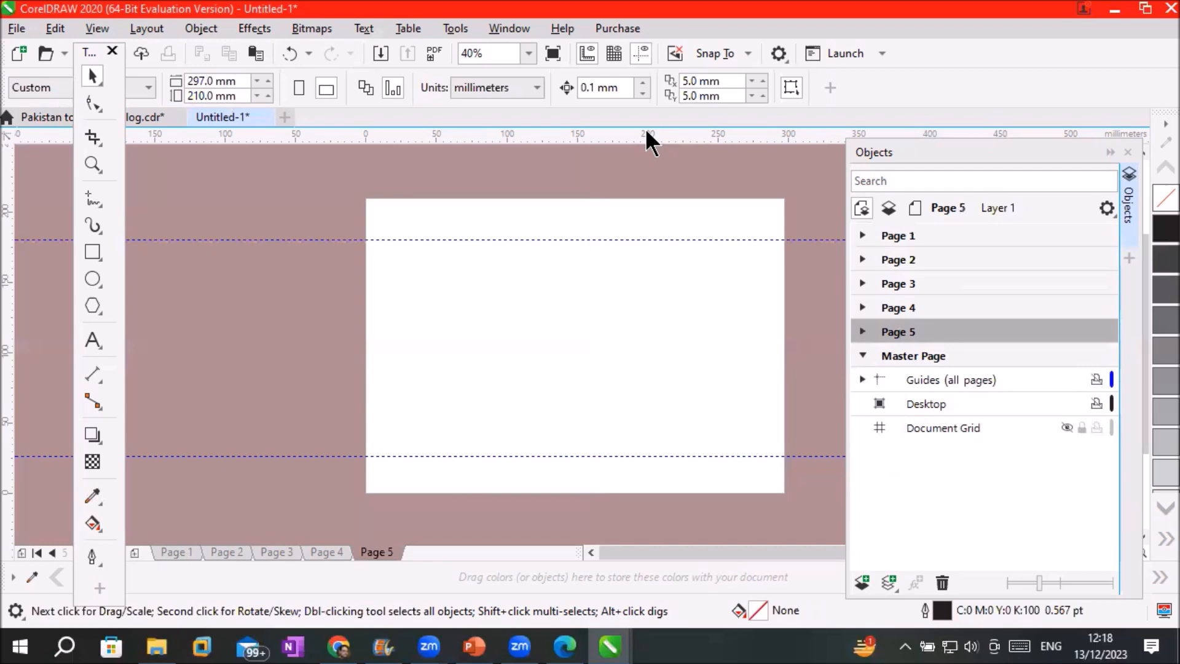
Delete a stray horizontal guideline added on Page 5 and select the Master Page
drag(651, 271, 649, 288)
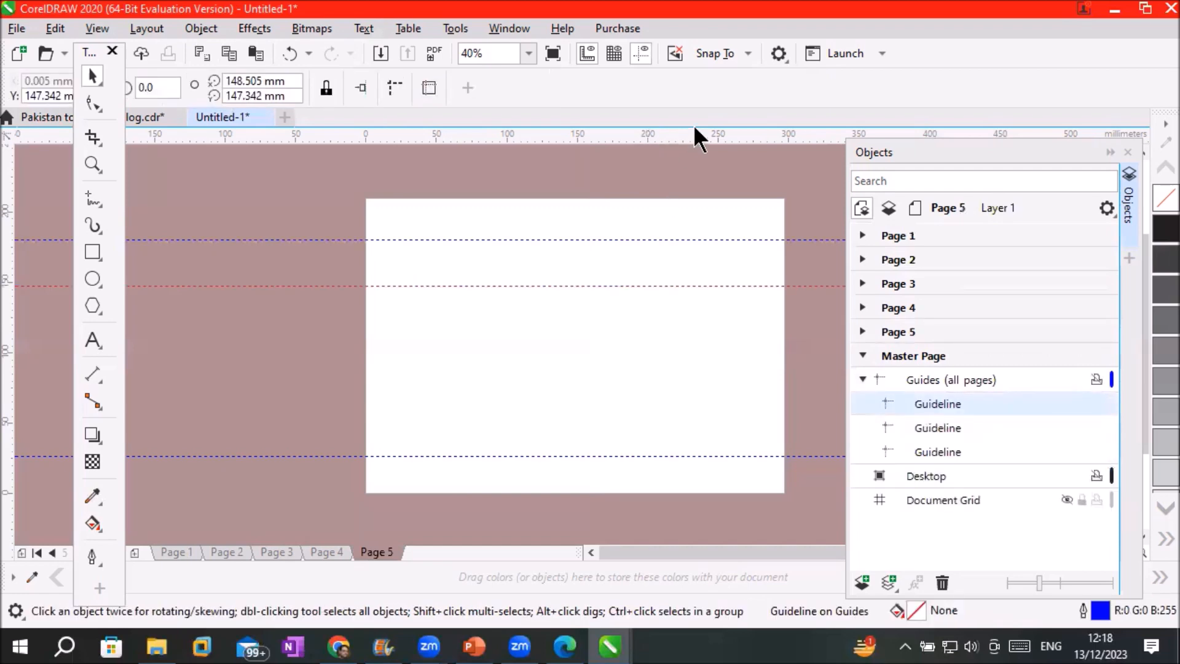
key(Delete)
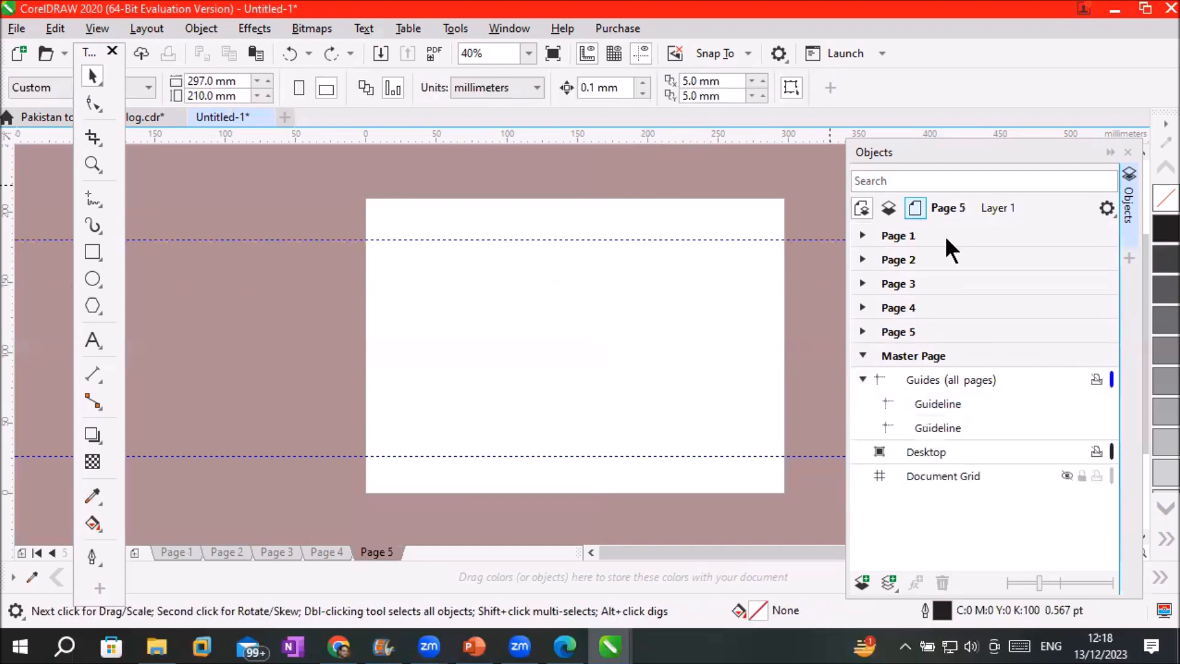
click(895, 356)
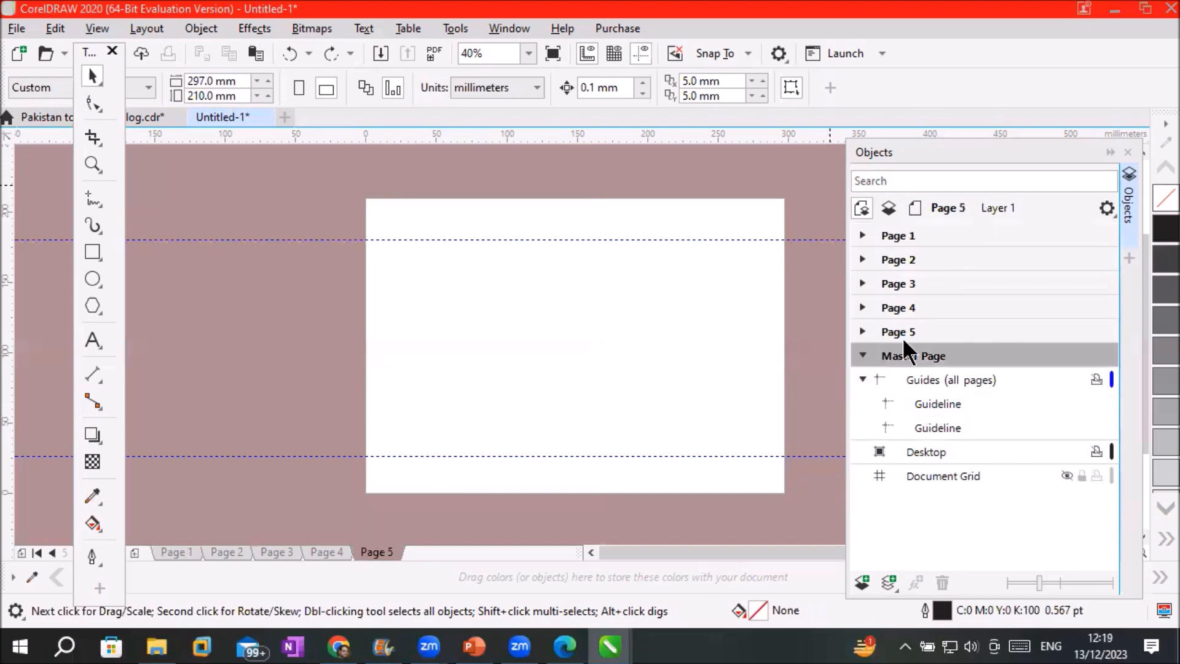
Add three horizontal guidelines near 136.8, 92.2 and 59.4 mm on Page 5's Guides layer
click(861, 332)
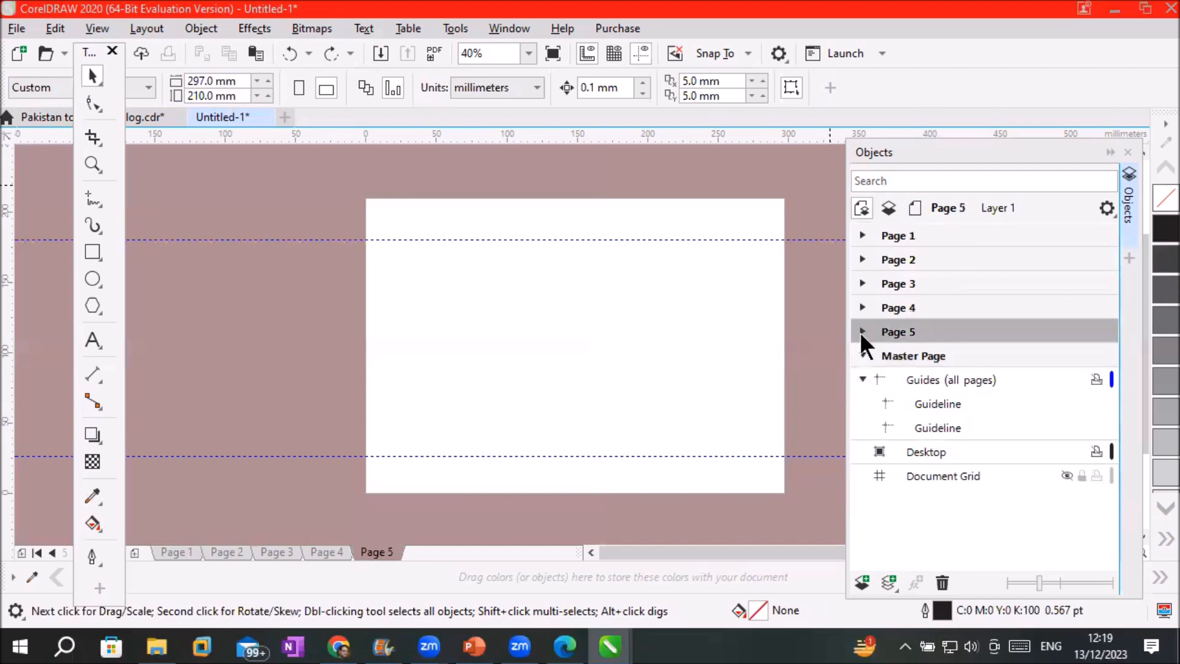
click(863, 332)
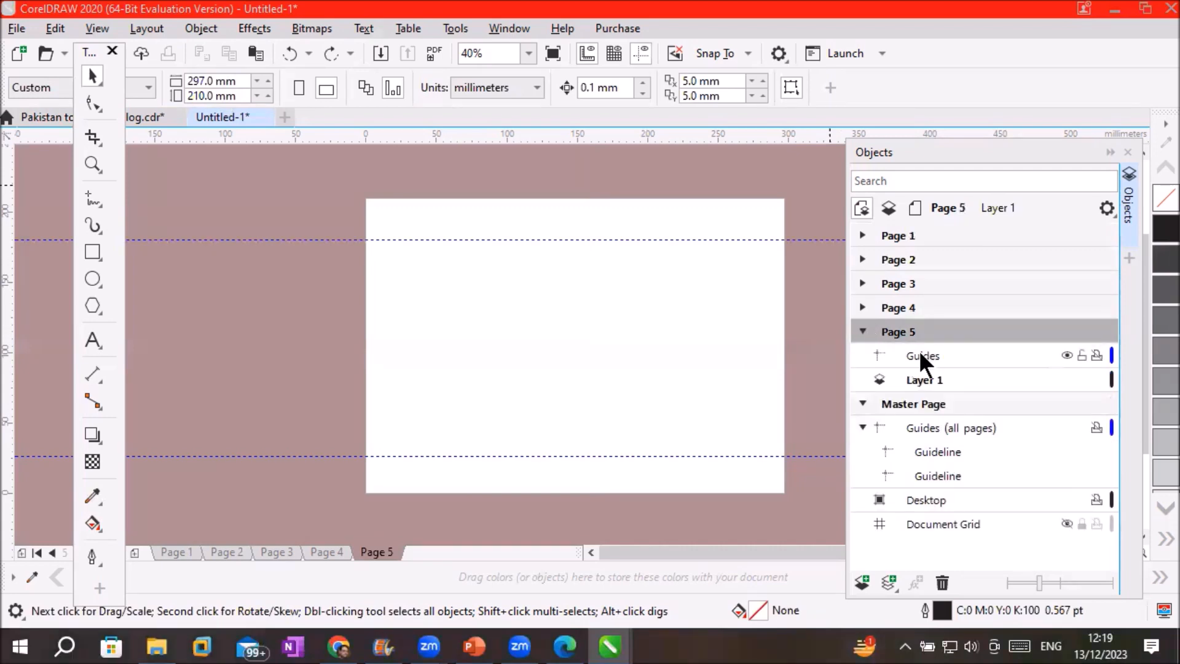
click(916, 355)
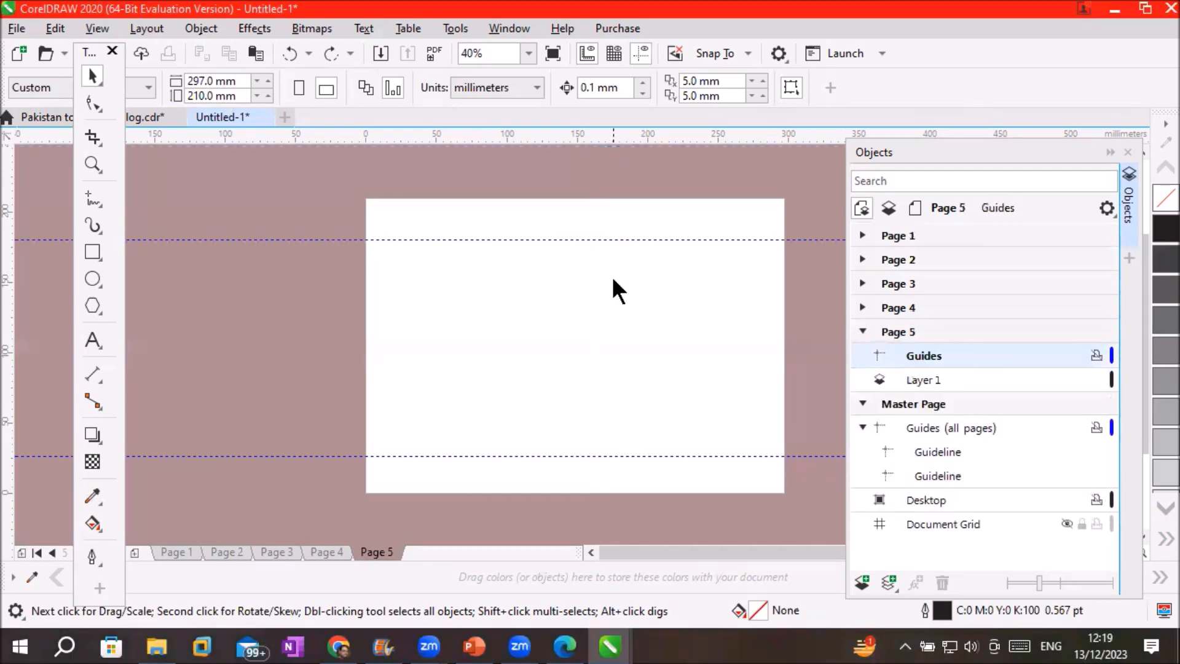
drag(613, 305, 613, 304)
drag(624, 151, 634, 140)
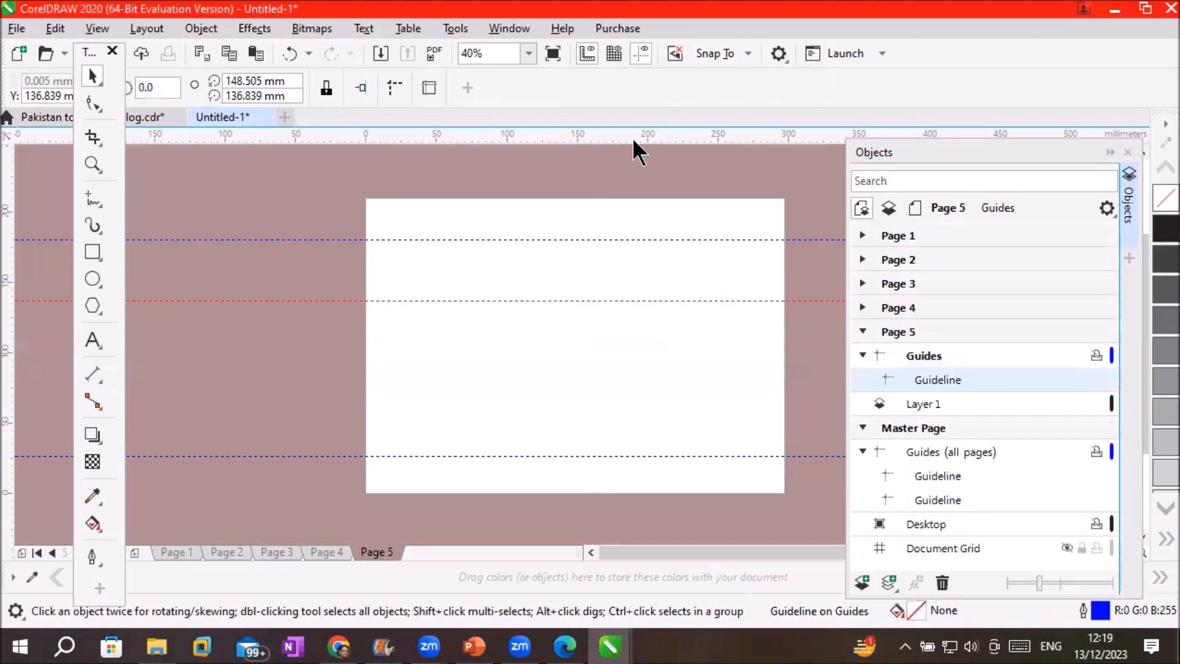
drag(651, 300, 662, 420)
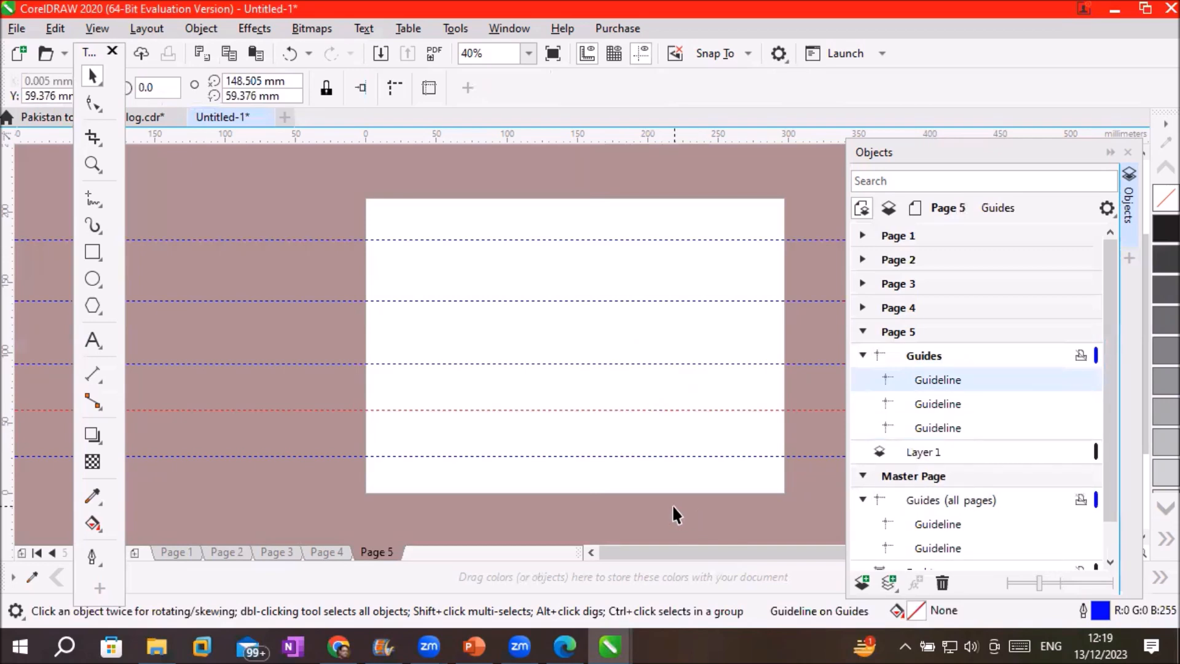
click(863, 355)
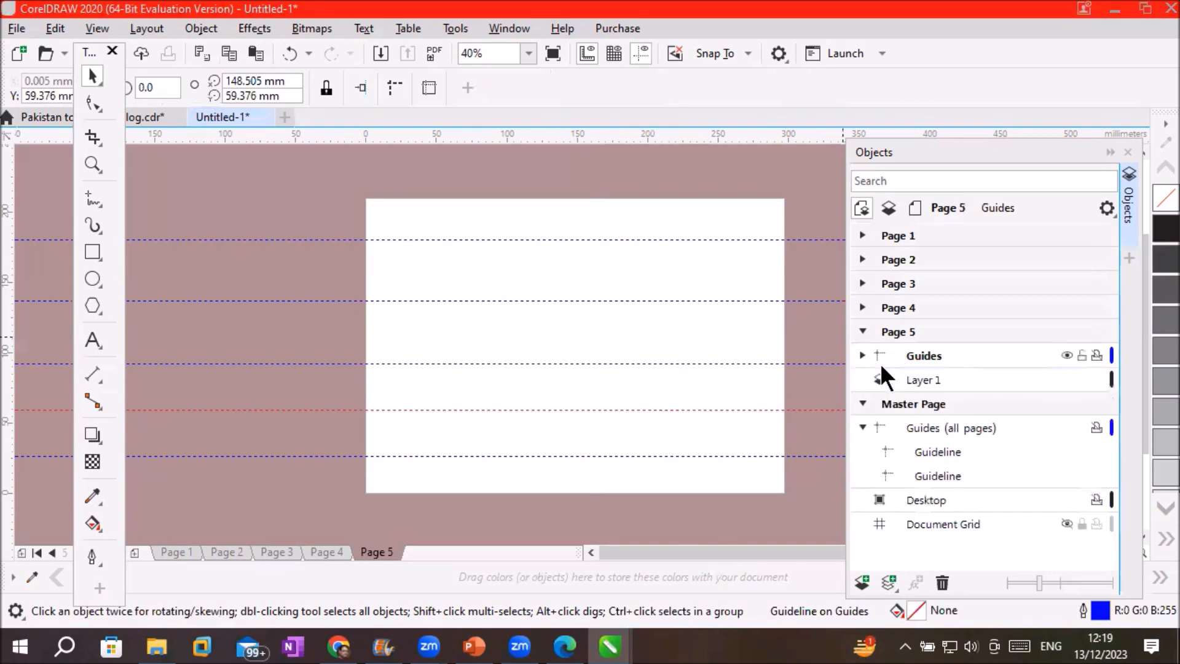
click(862, 332)
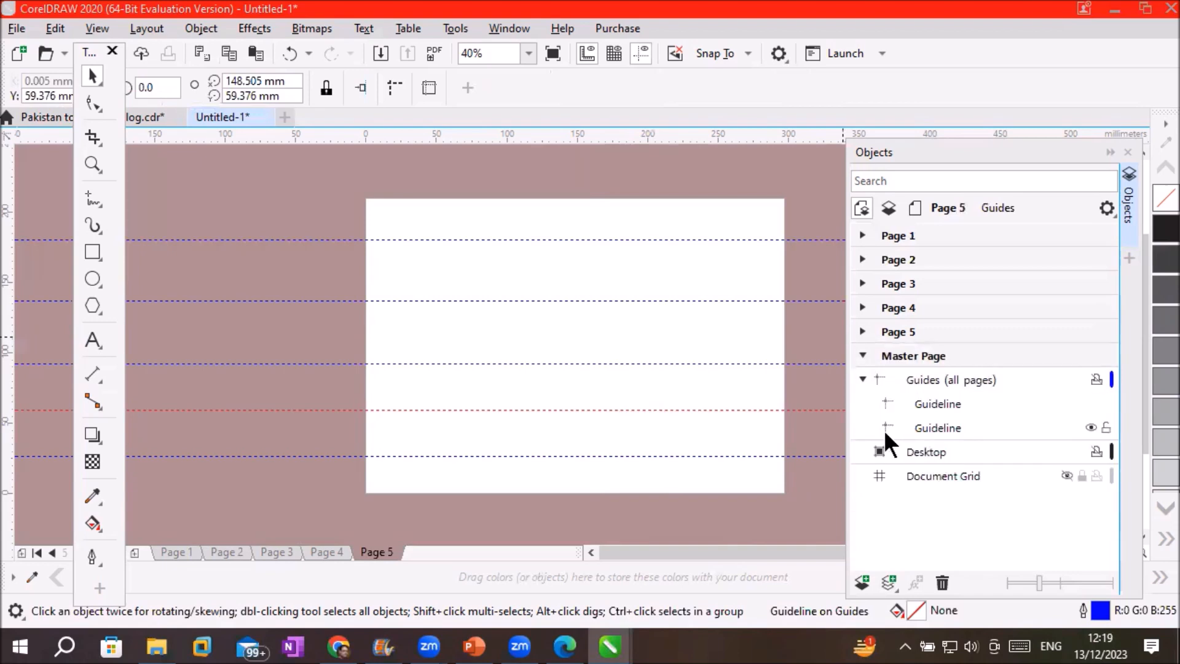
click(898, 237)
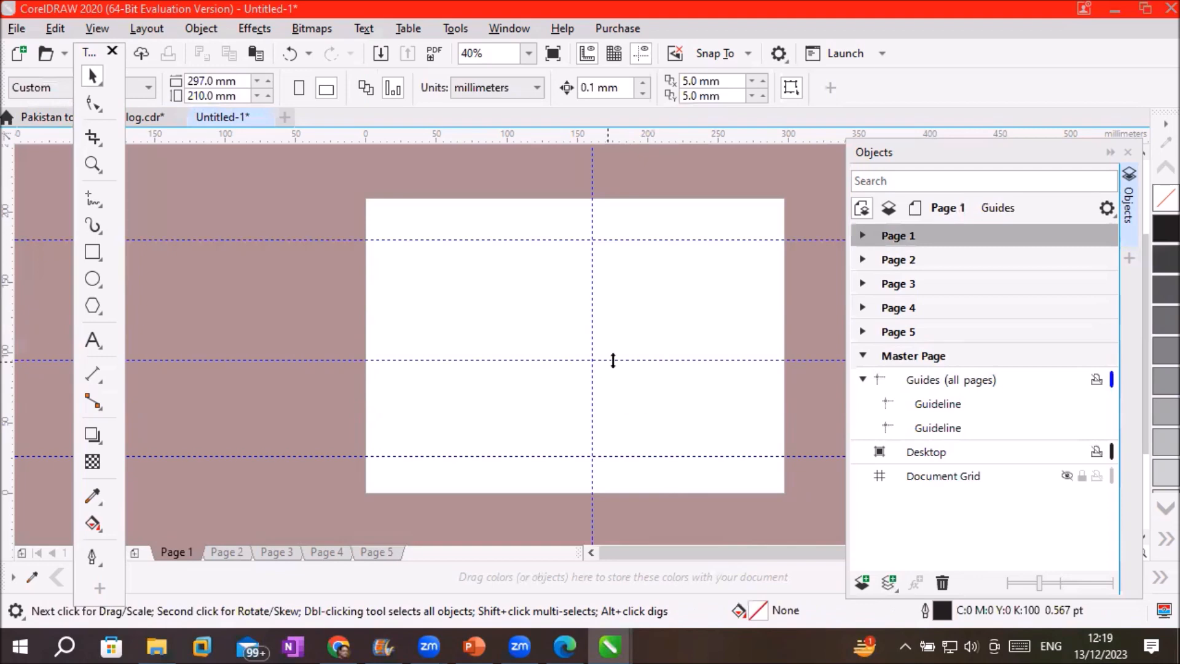
key(Page_Down)
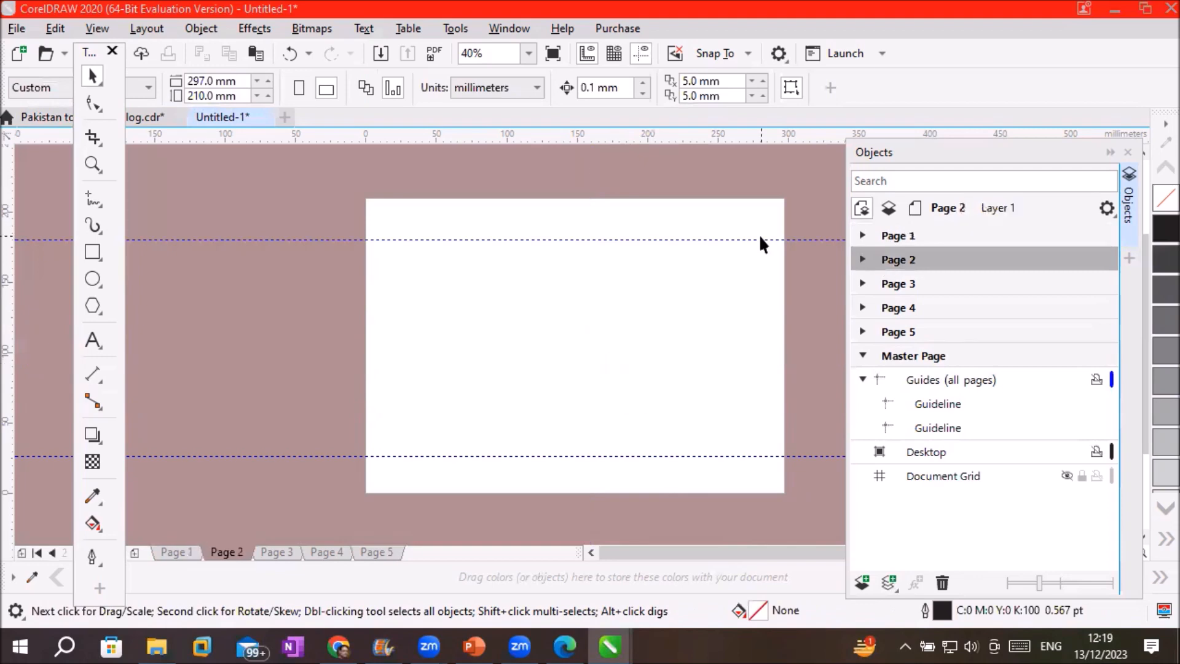
click(904, 285)
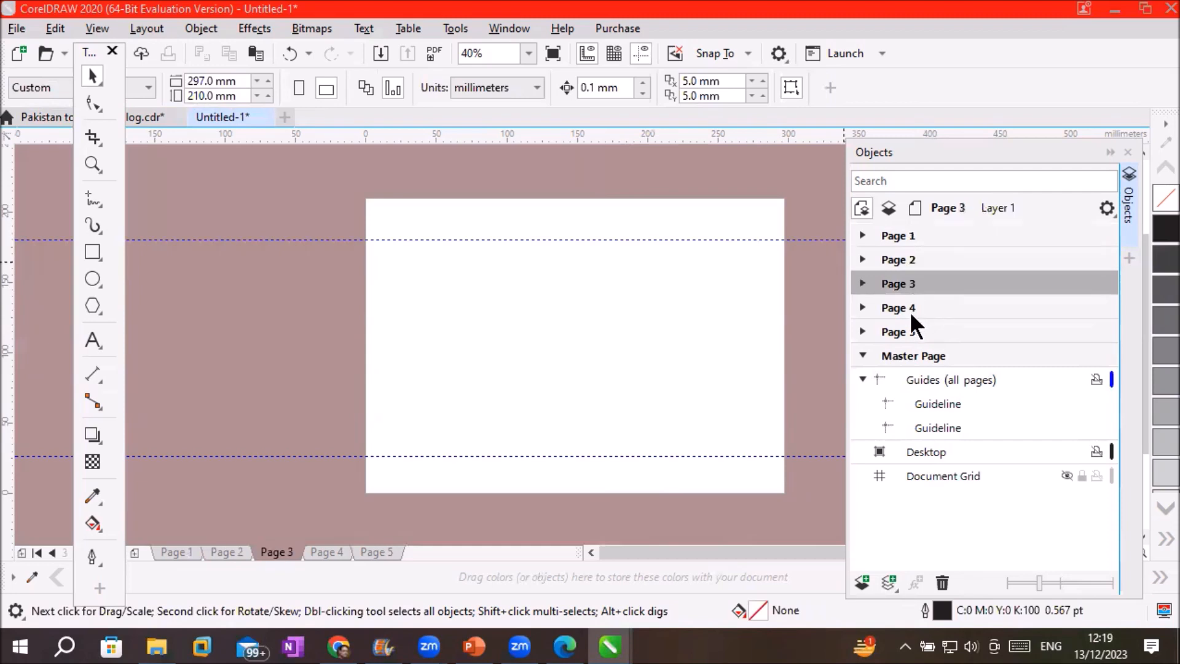
click(913, 315)
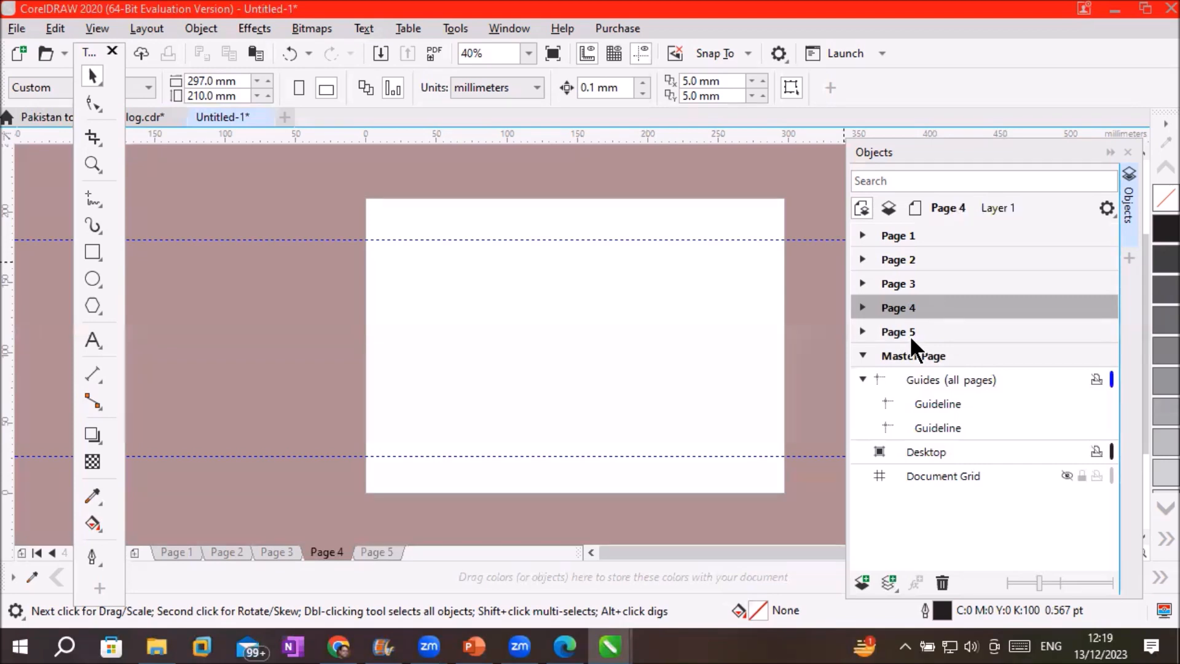
click(911, 336)
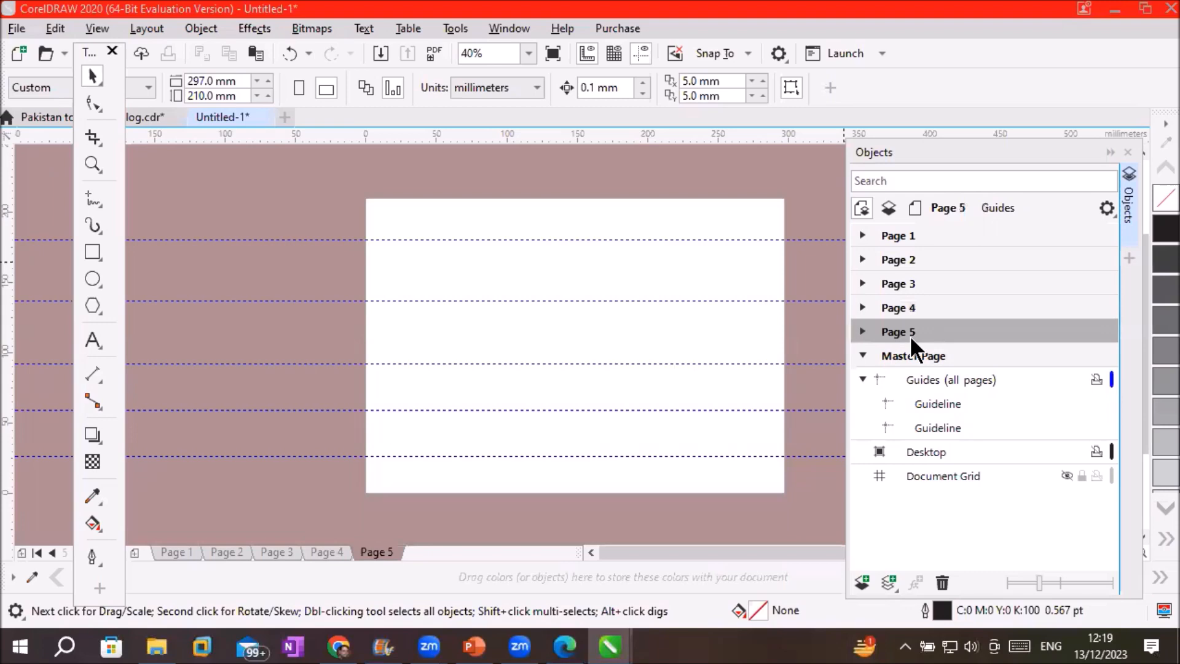
click(863, 355)
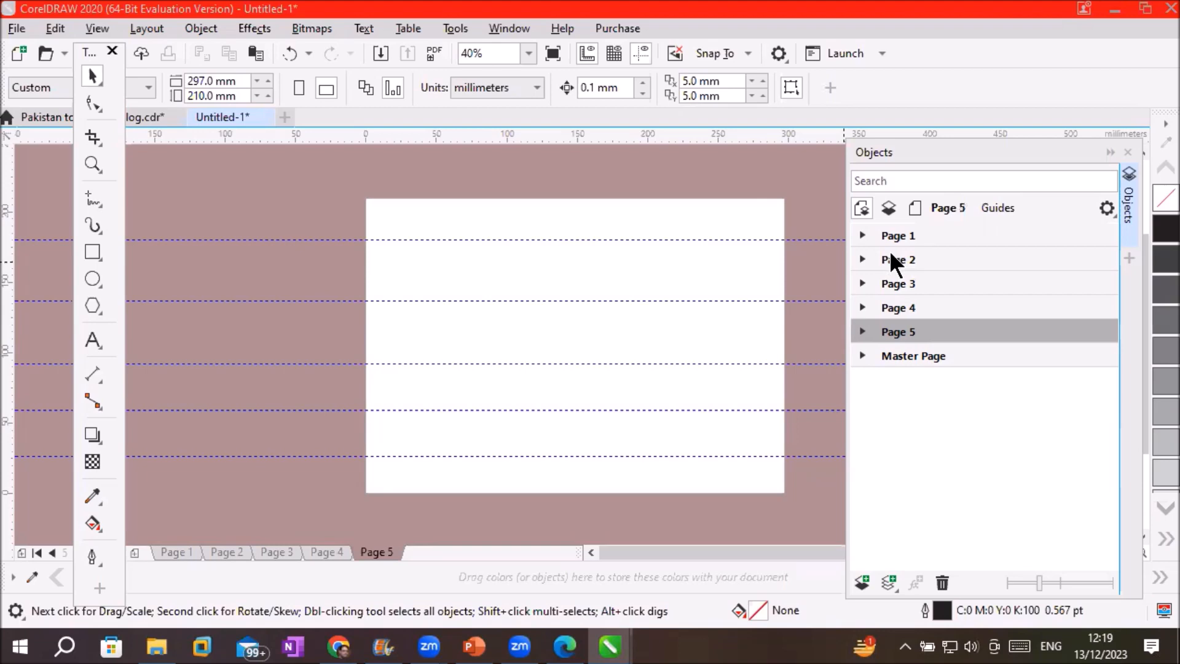
Select the bottom master guideline under Guides (all pages), then switch to Page 1
click(887, 356)
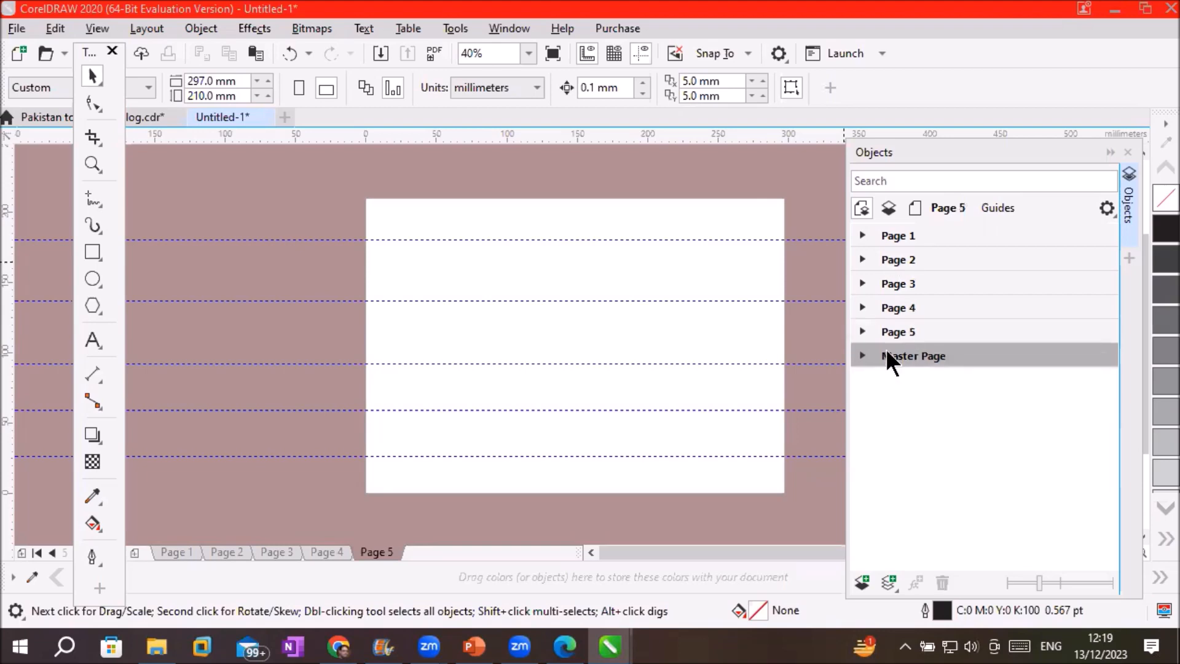
click(863, 354)
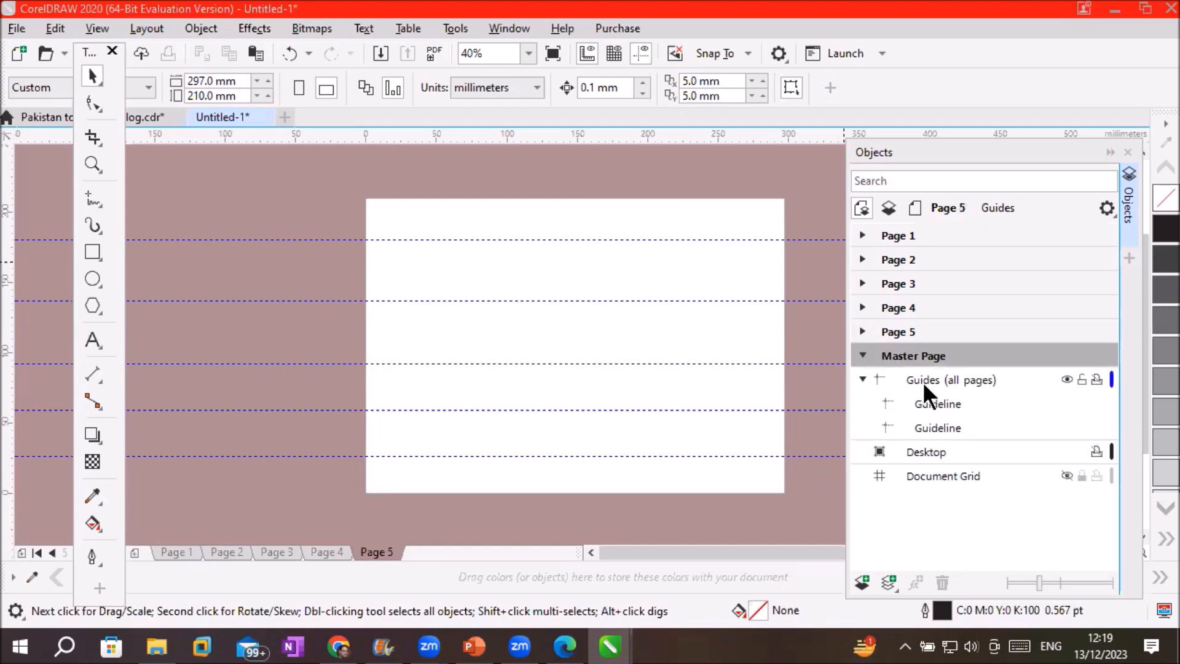
click(924, 380)
mouse_move(928, 401)
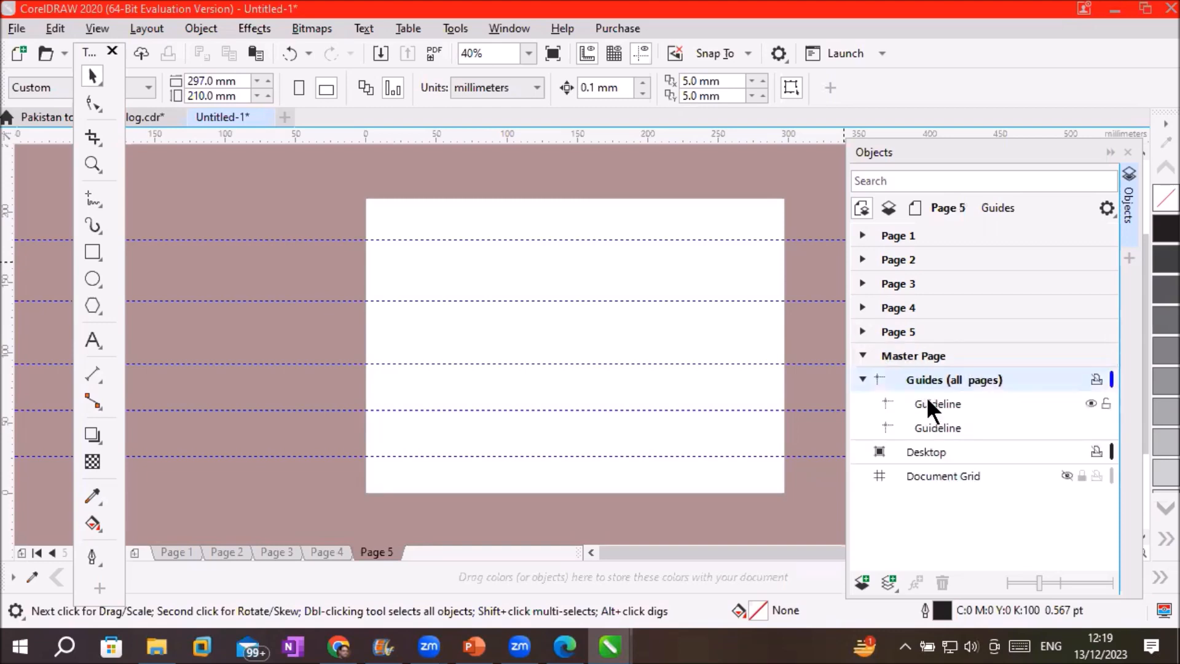
click(936, 405)
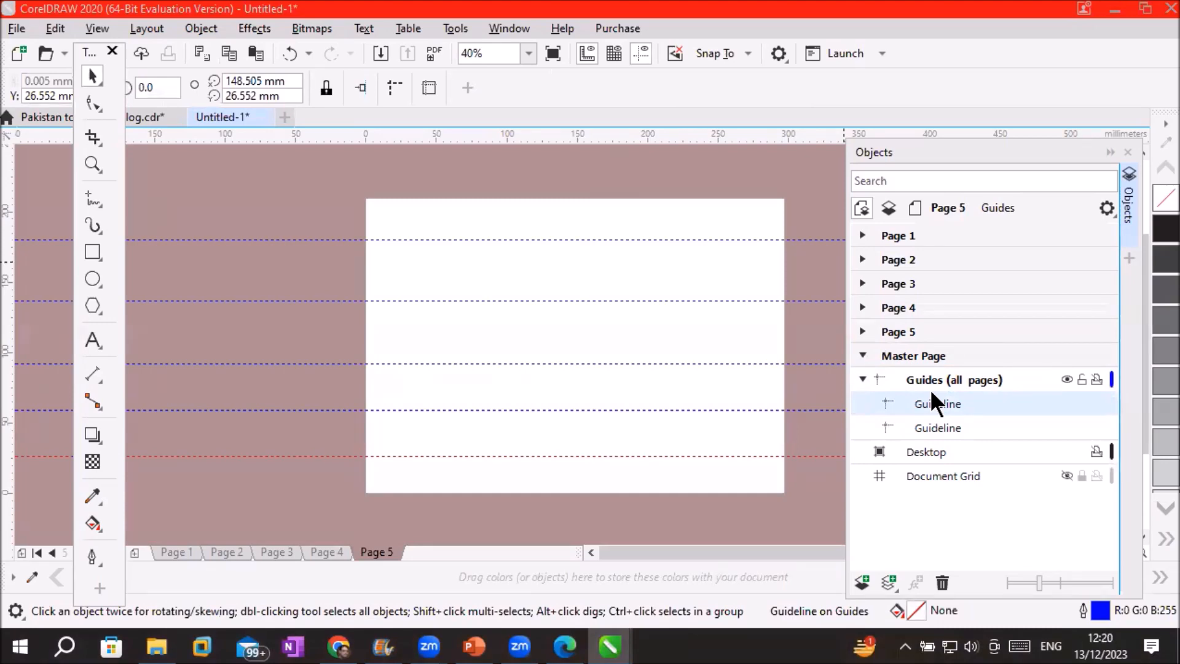
click(860, 376)
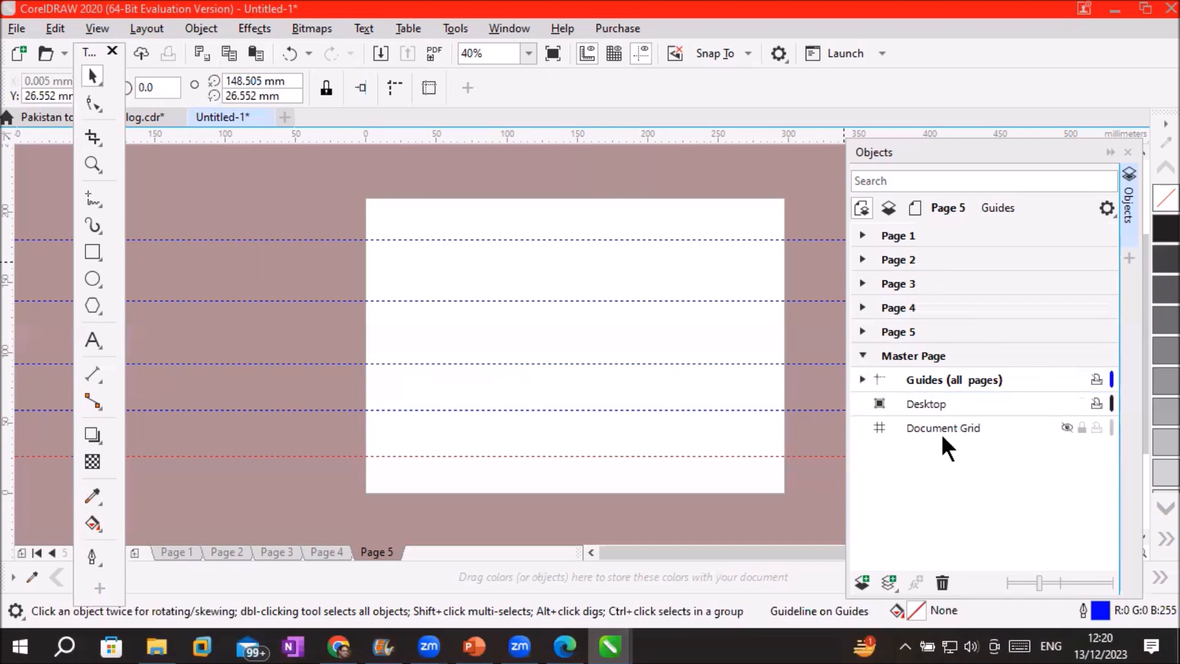
click(894, 237)
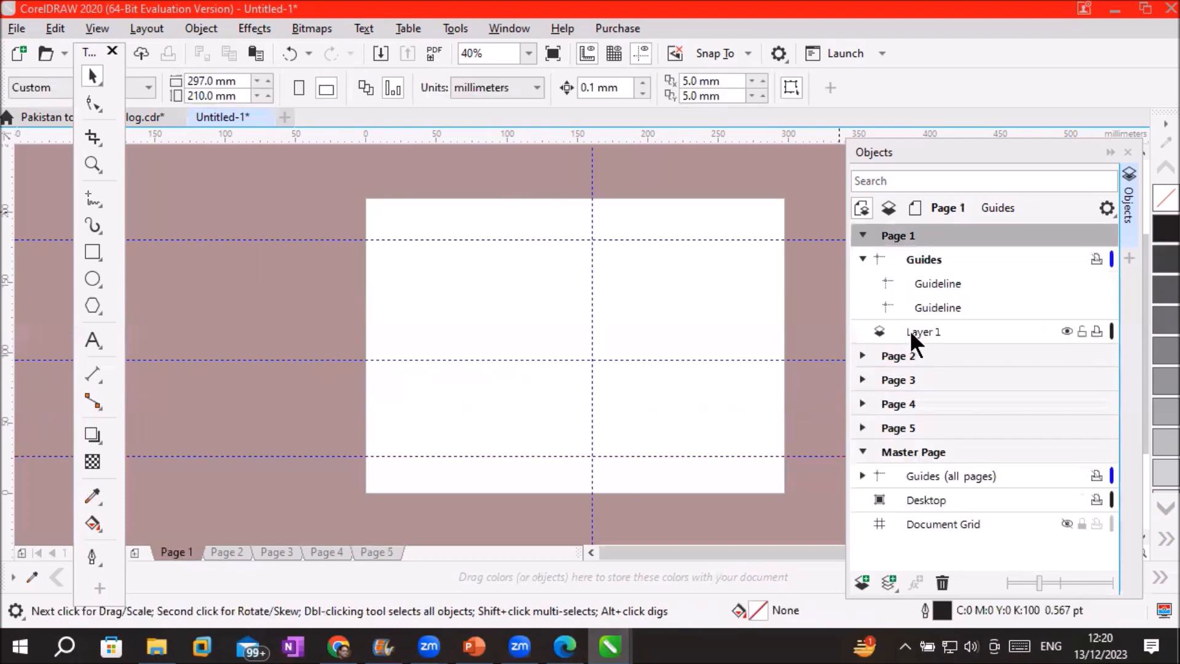
click(910, 332)
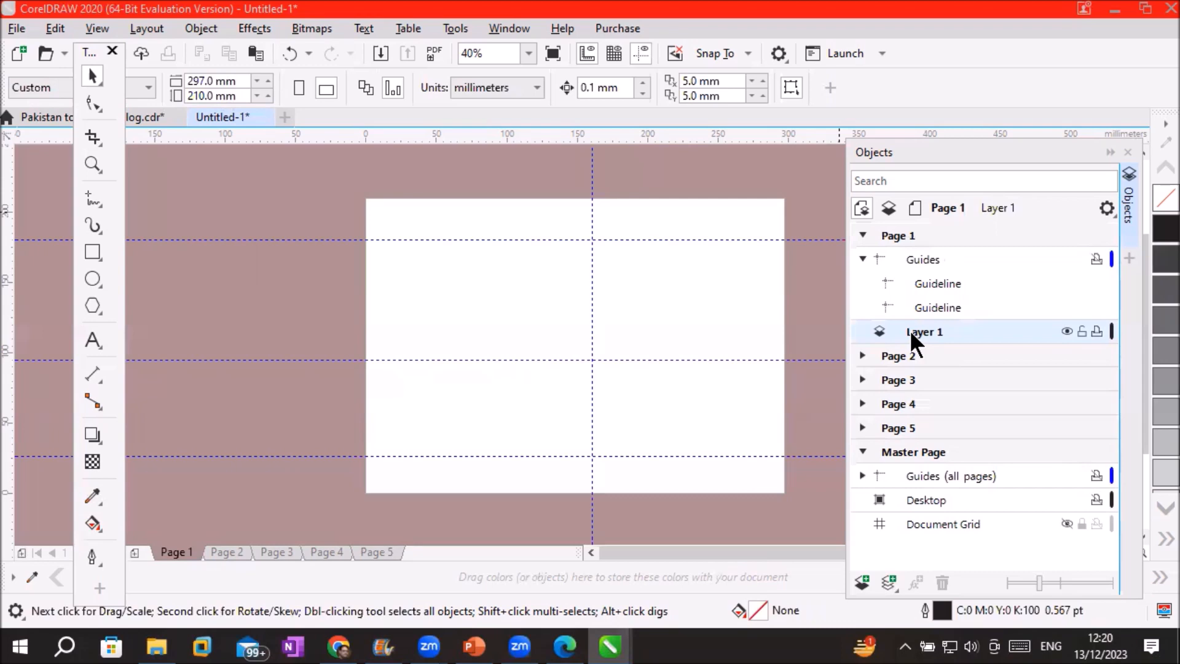
click(862, 236)
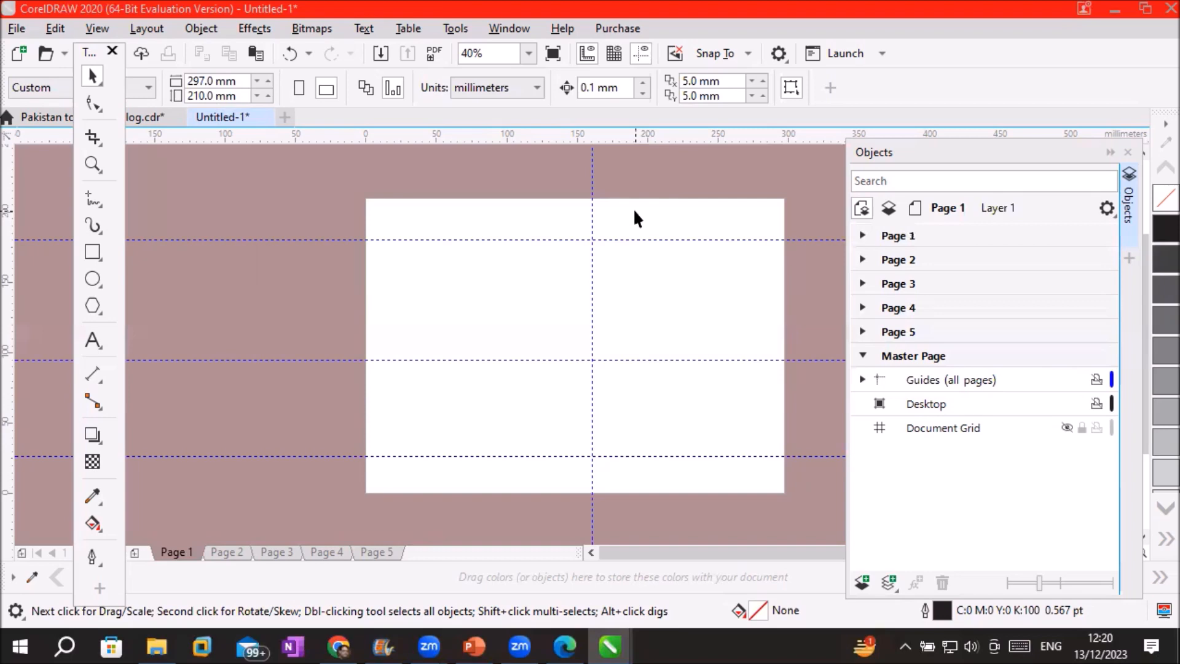
click(916, 355)
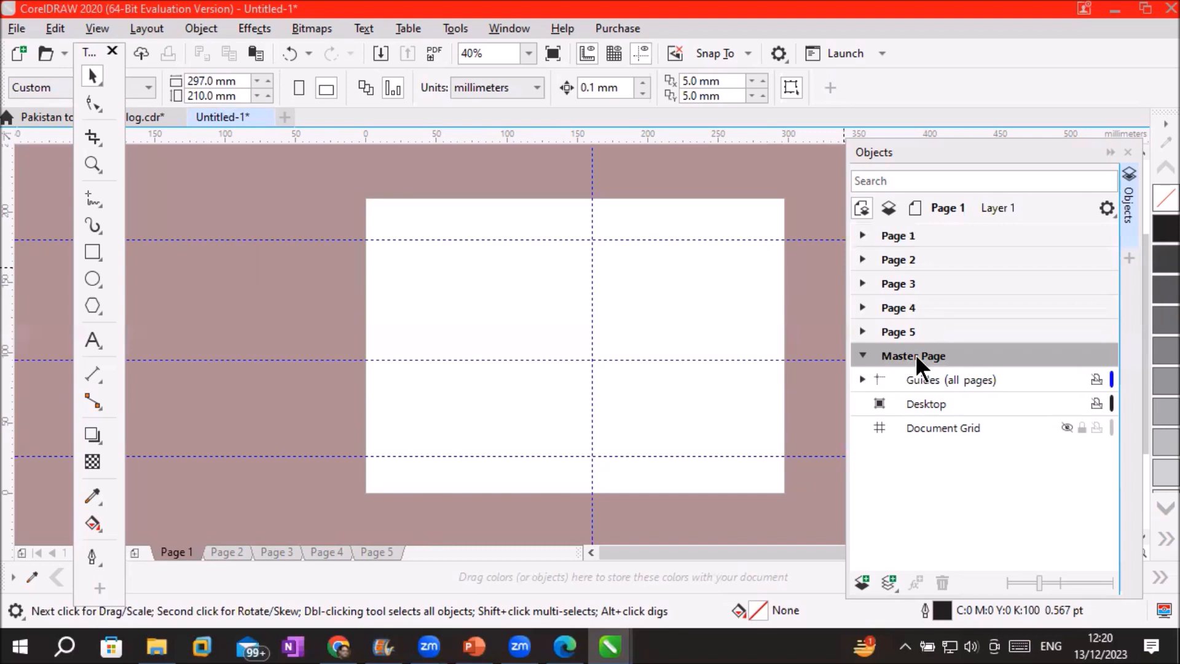
Check the Guides, Desktop and Document Grid master layers, then select the Master Page
click(914, 380)
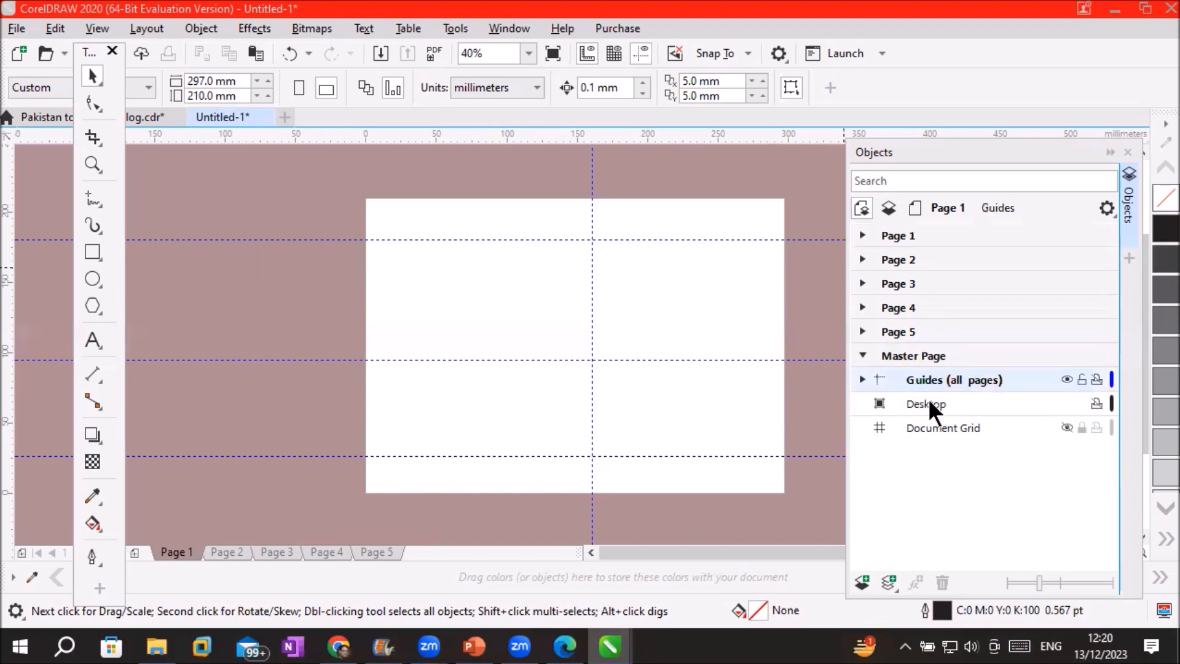
click(927, 405)
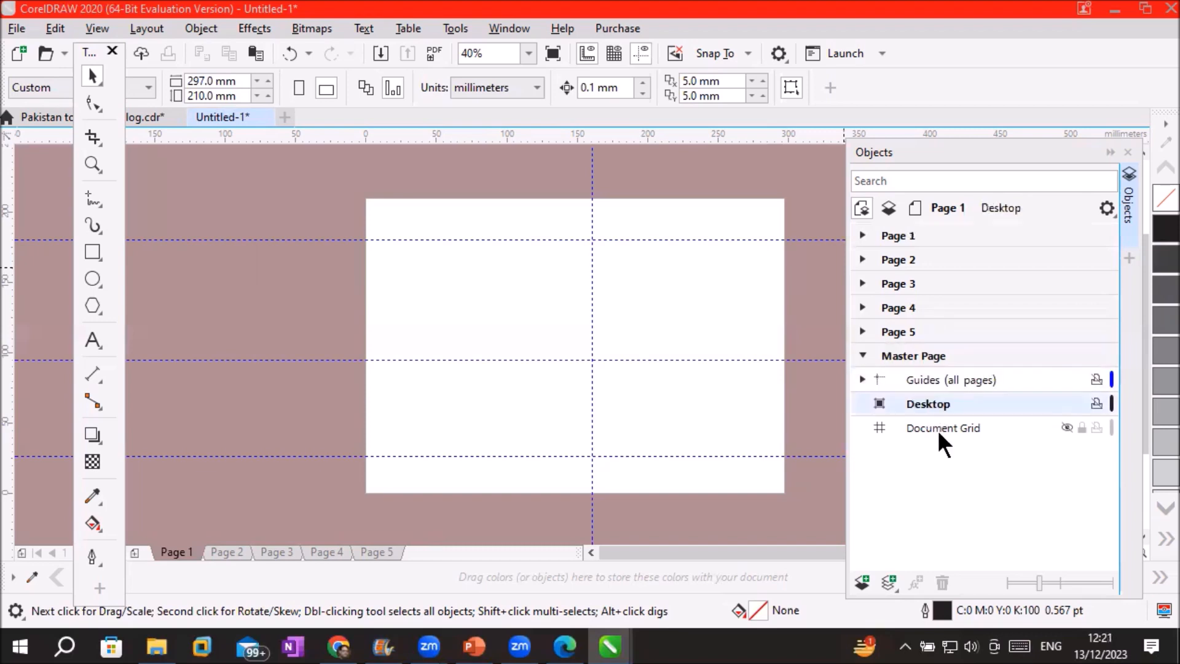
click(936, 425)
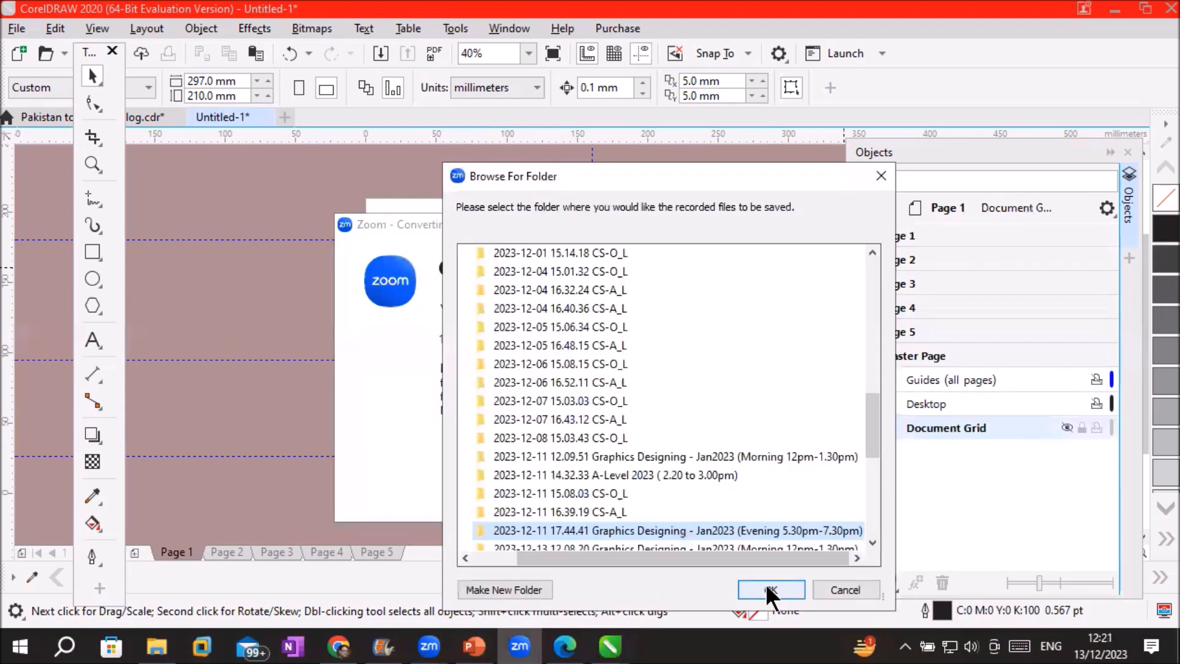
click(771, 589)
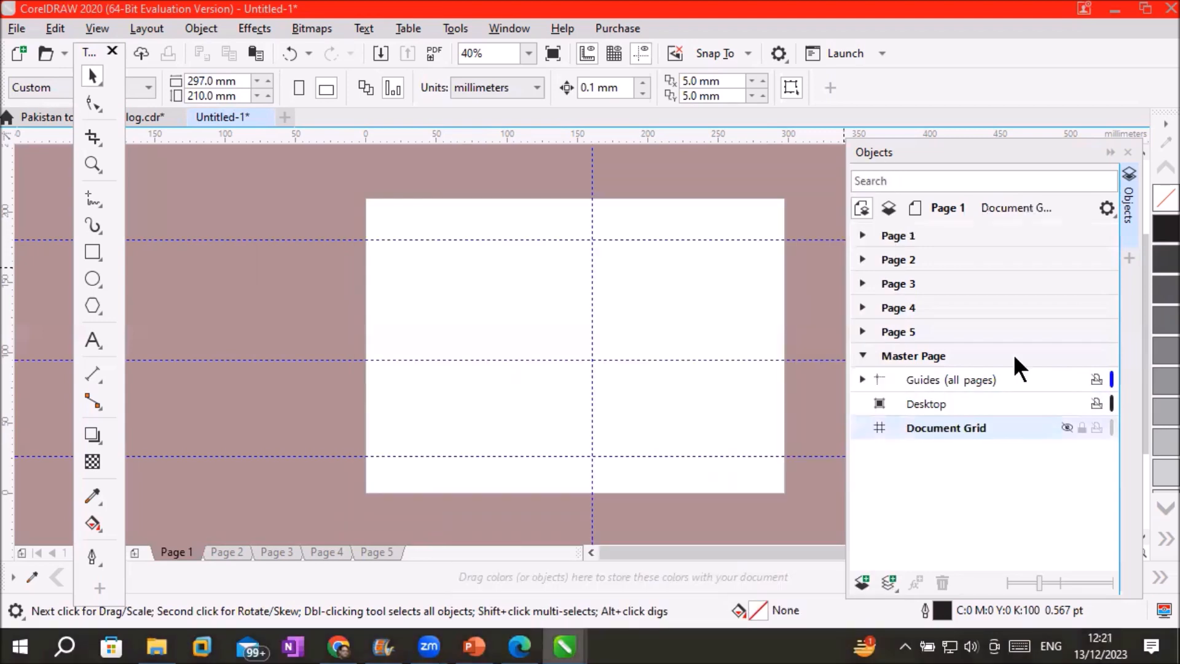
click(936, 351)
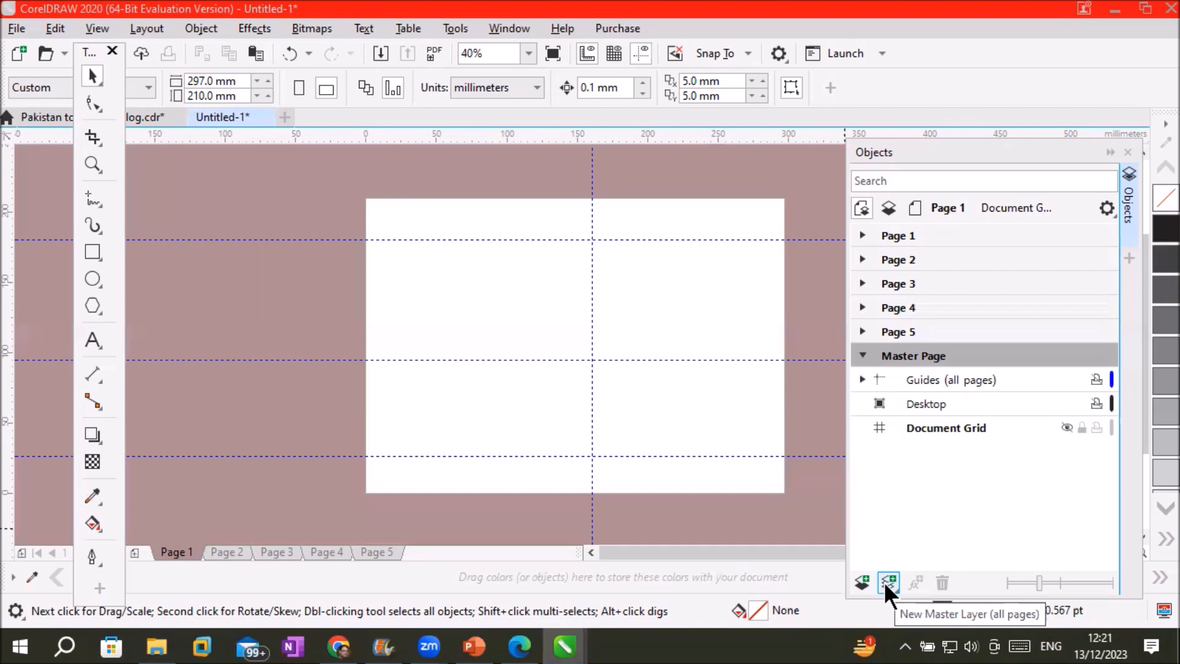
Add a new all-pages master layer and rename it 'Top Master Layer'
click(886, 582)
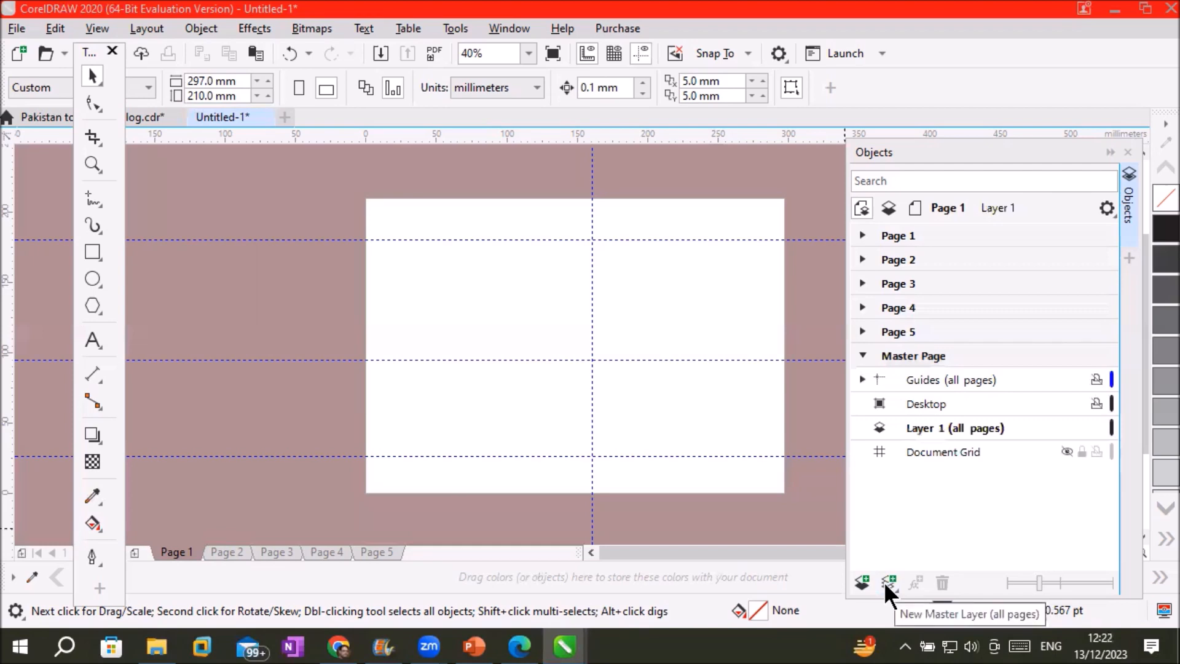
click(993, 426)
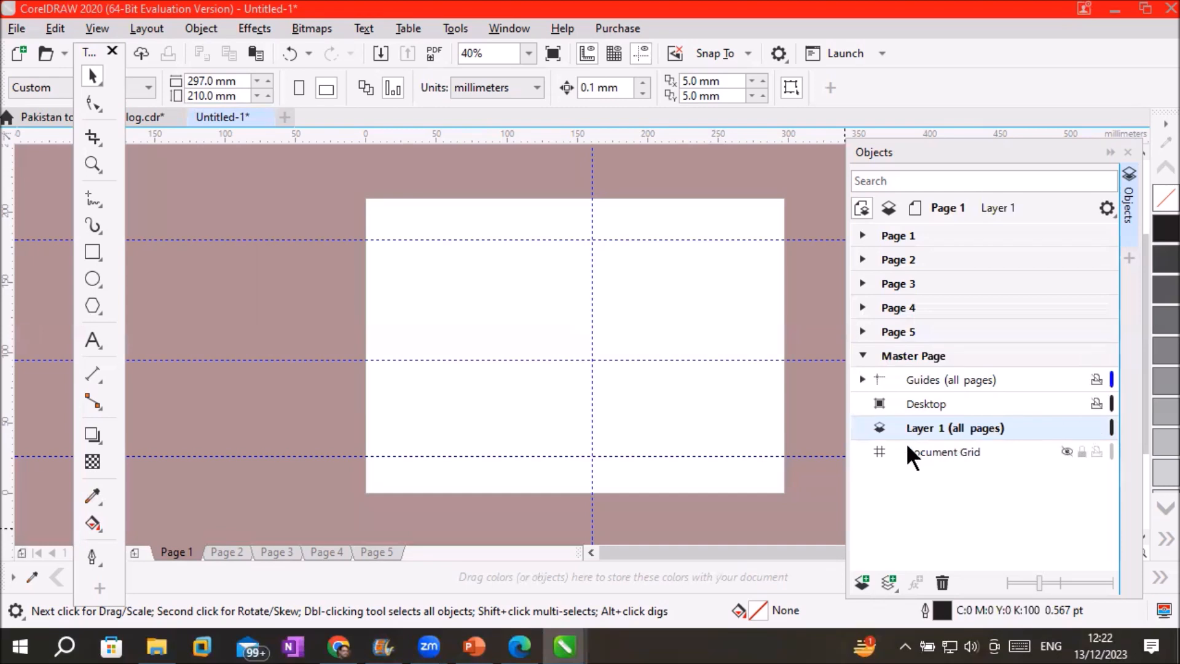
double_click(919, 427)
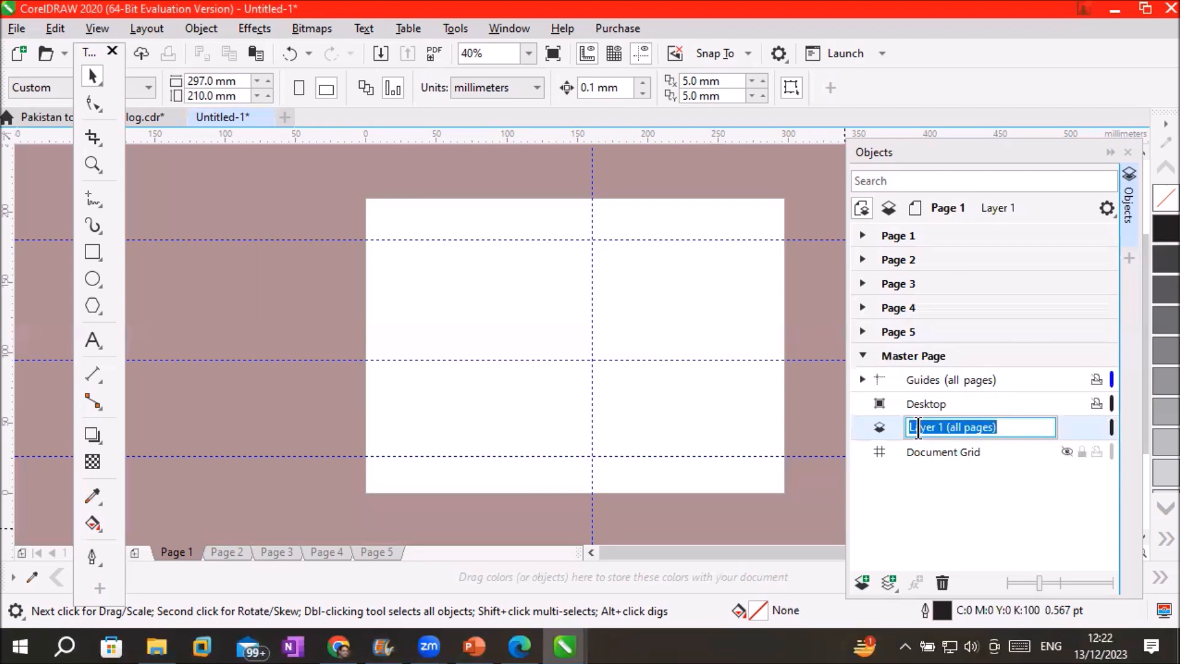
text(Top )
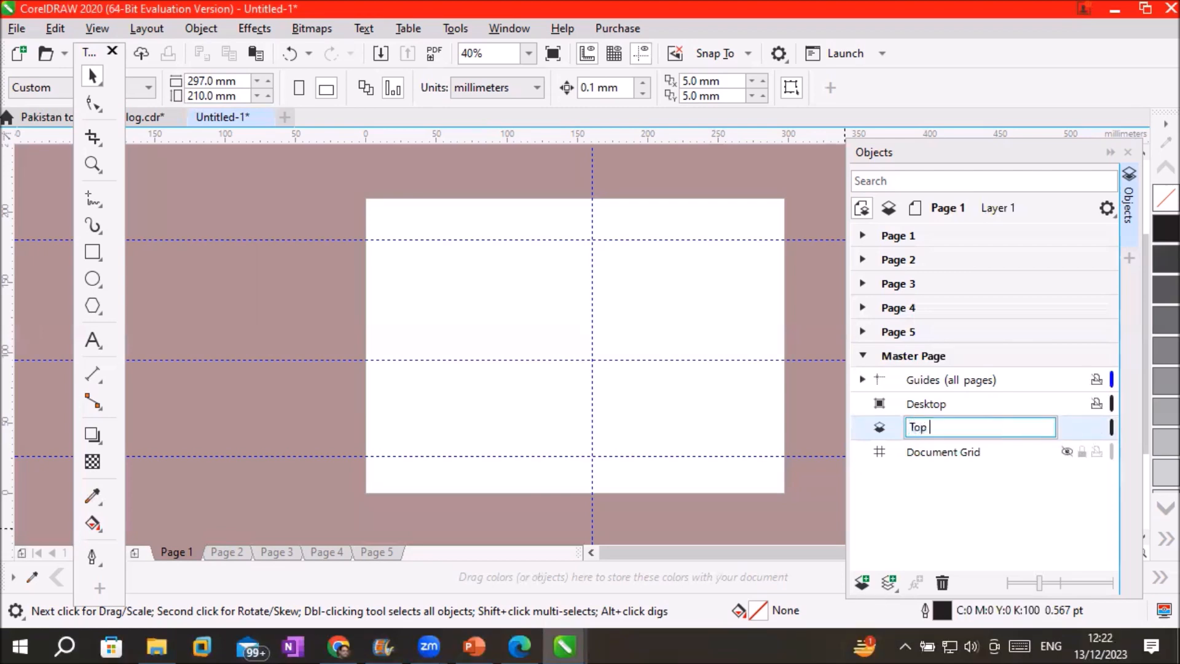
text(Master Layer)
key(Return)
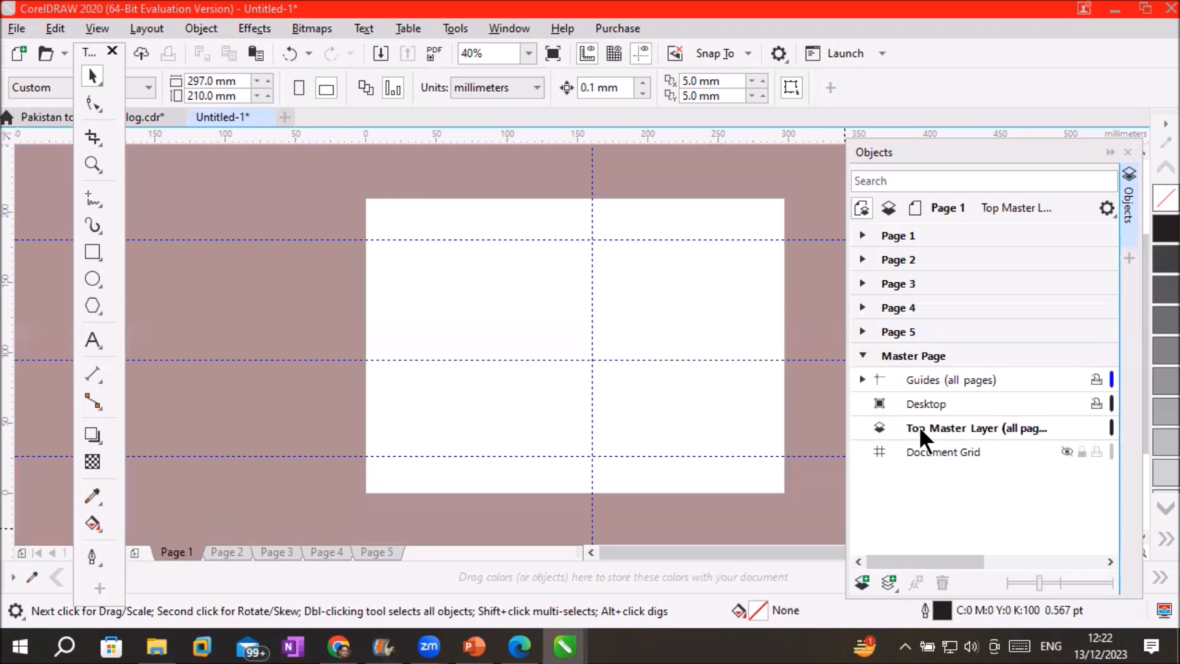
click(933, 356)
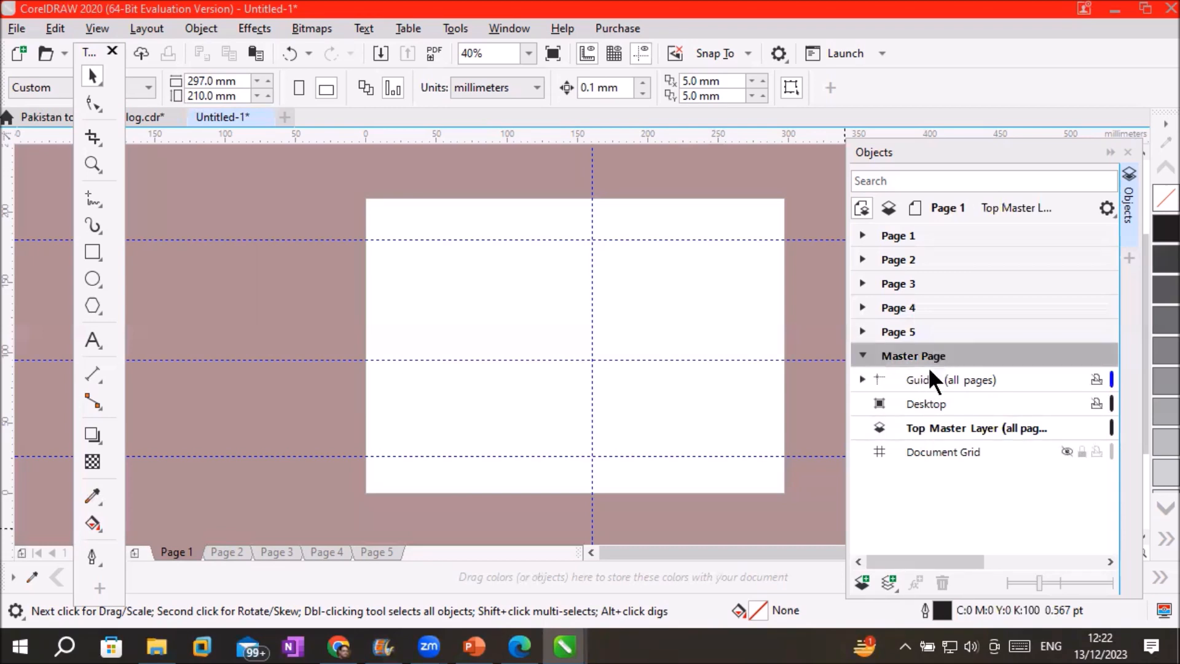
Add another all-pages master layer named 'Bottom Master Layer' and make Top Master Layer active
click(892, 587)
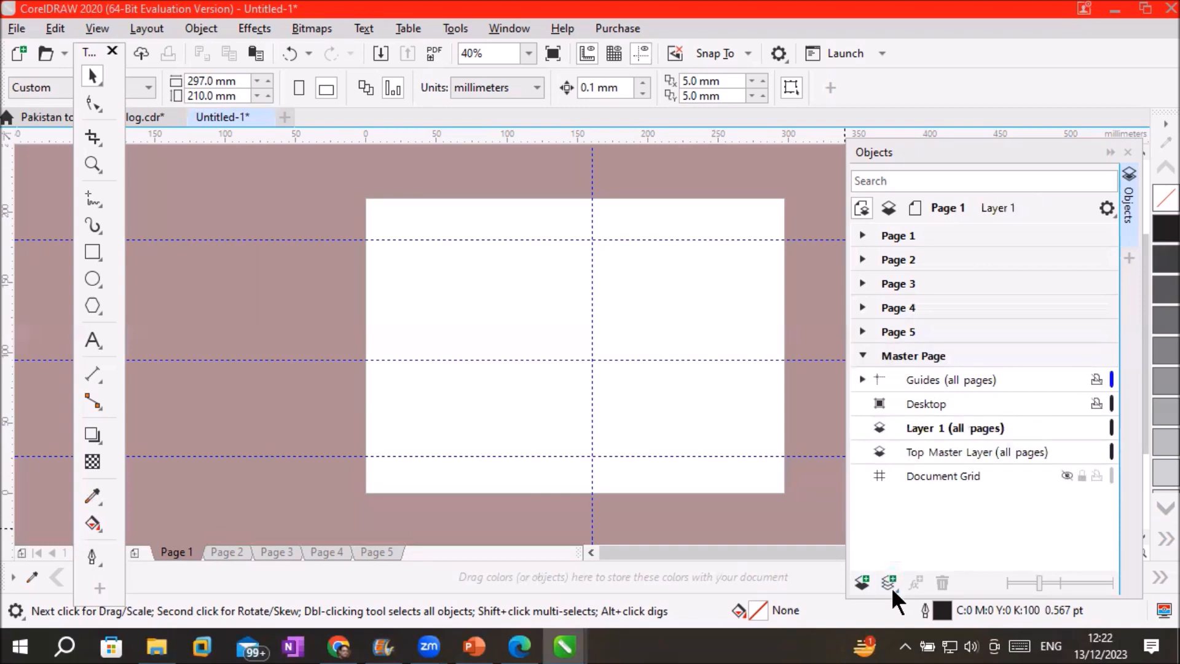
click(918, 431)
click(920, 433)
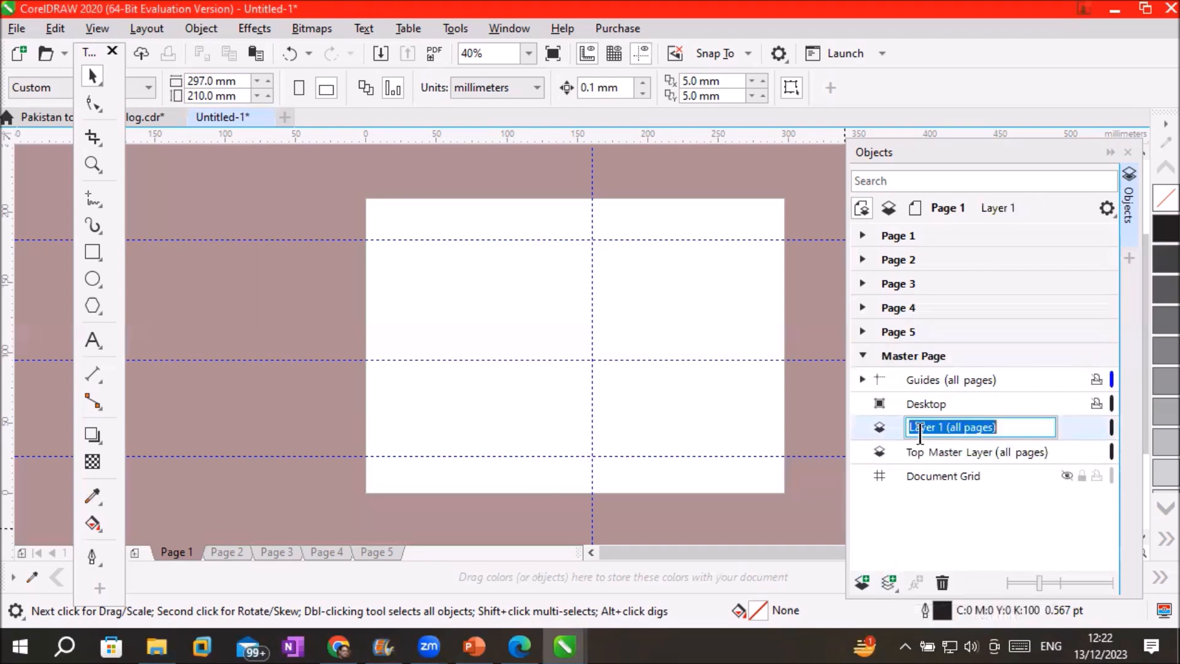
text(Bottom)
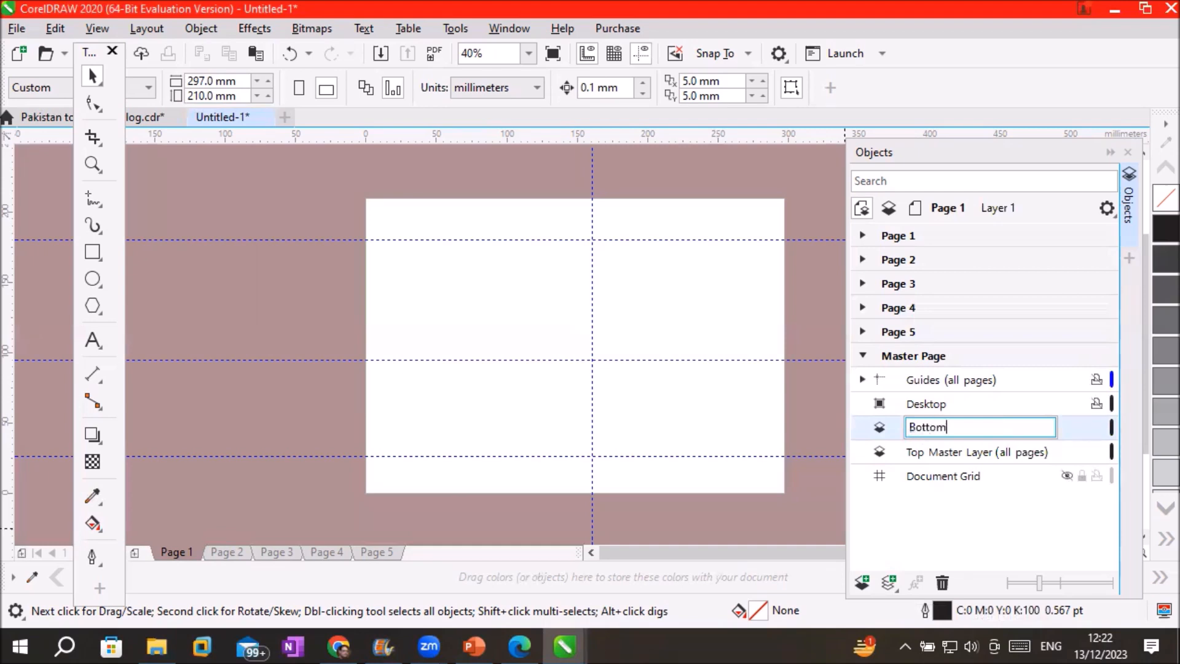
text( Master Layer)
key(Return)
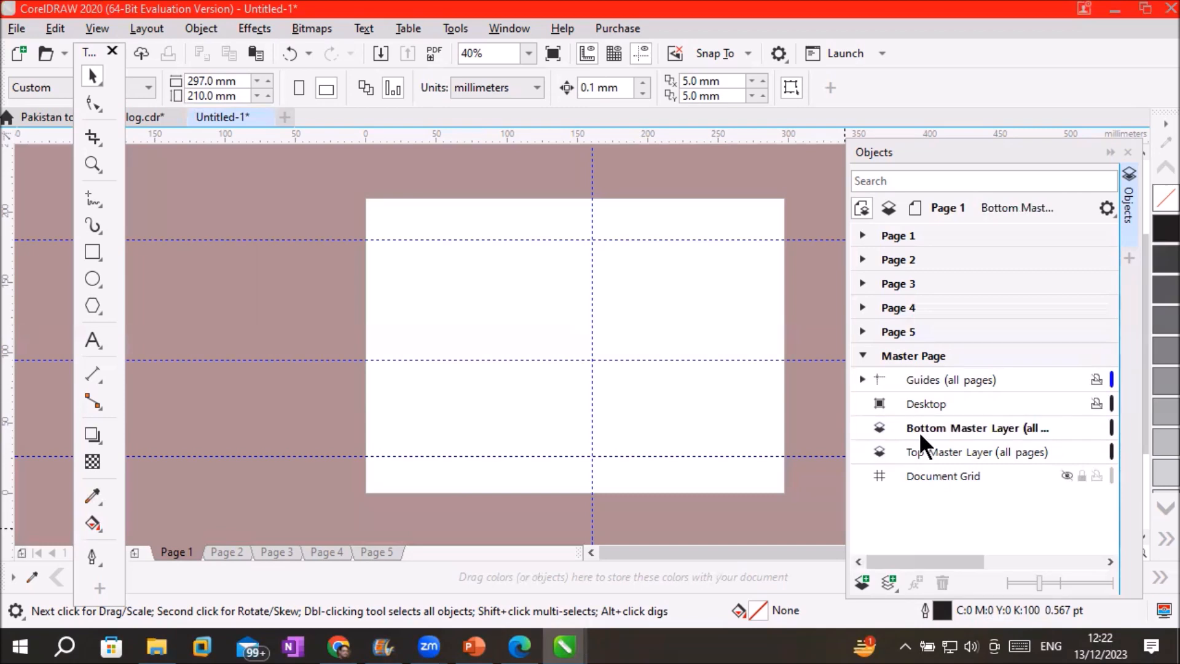
click(962, 450)
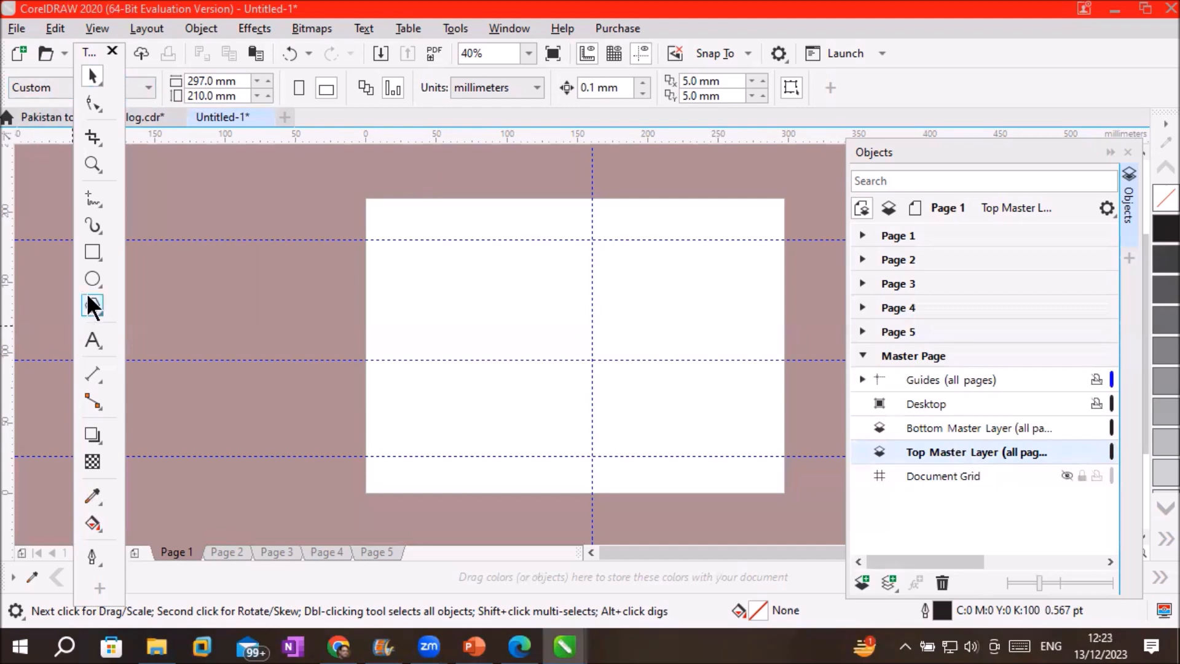
Draw a rectangle strip across the page top and fill it blue (C:100 M:20 Y:0 K:0)
click(93, 251)
drag(370, 201, 783, 239)
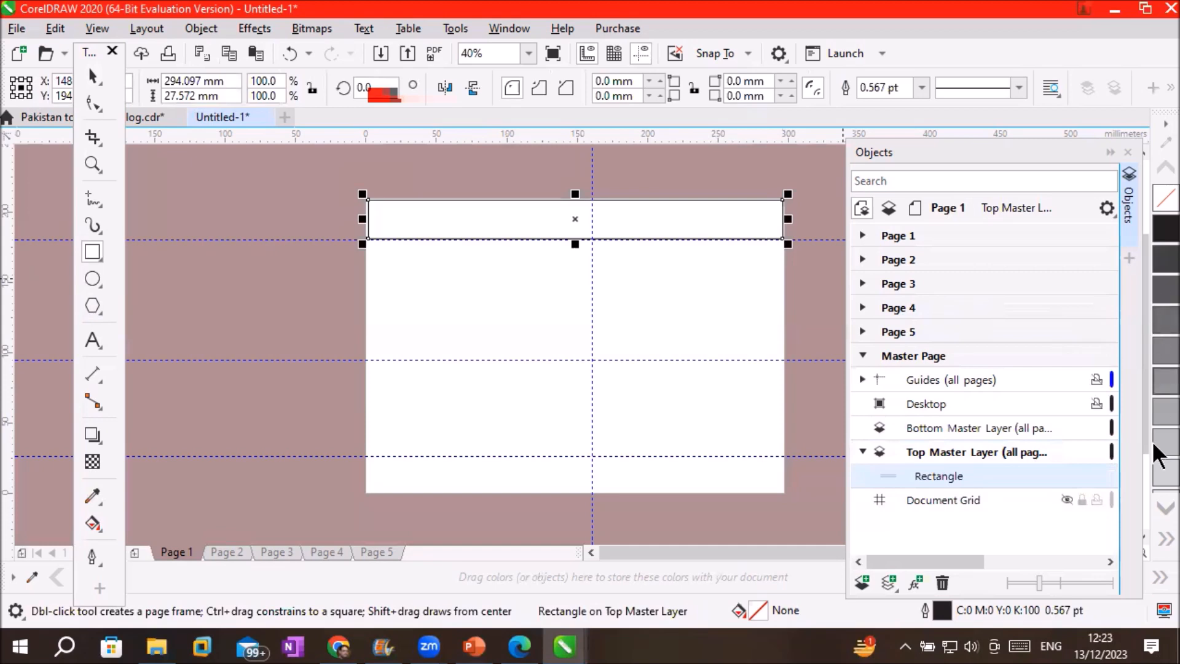
click(1155, 575)
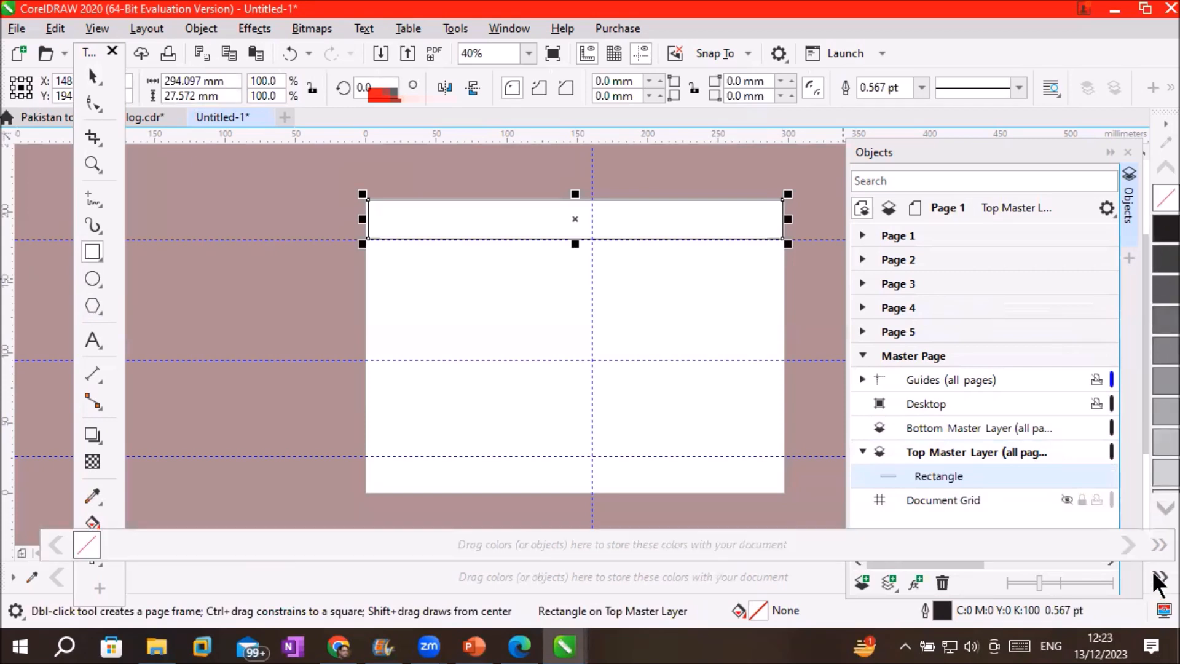
click(1154, 569)
click(1163, 539)
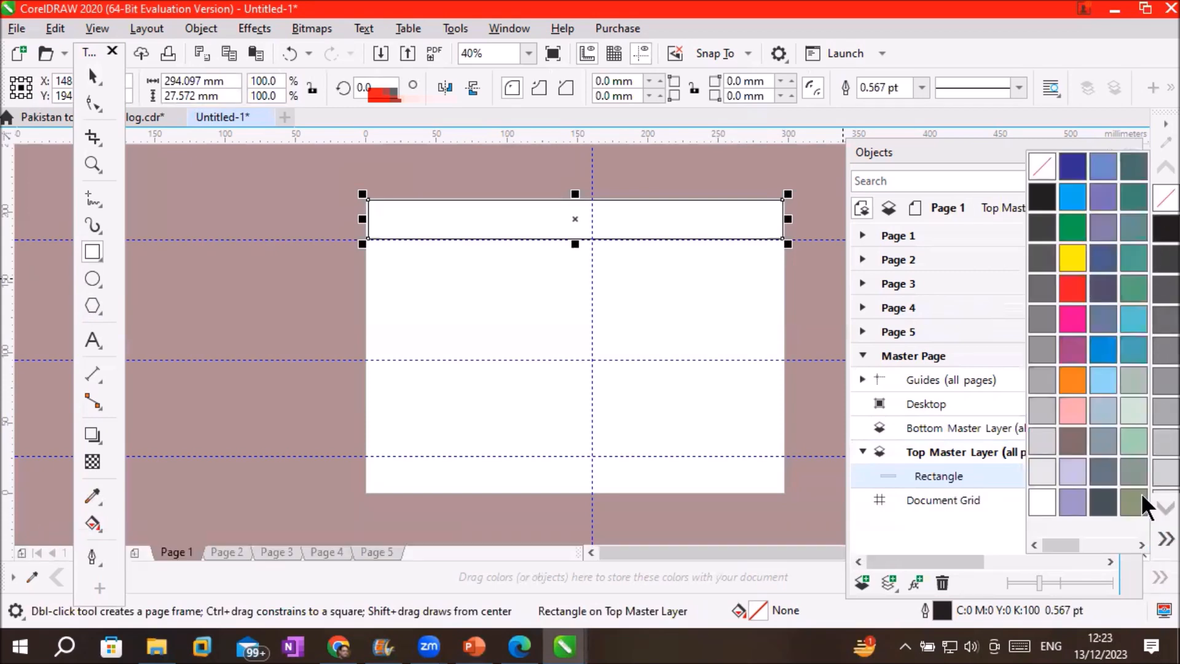
click(1135, 321)
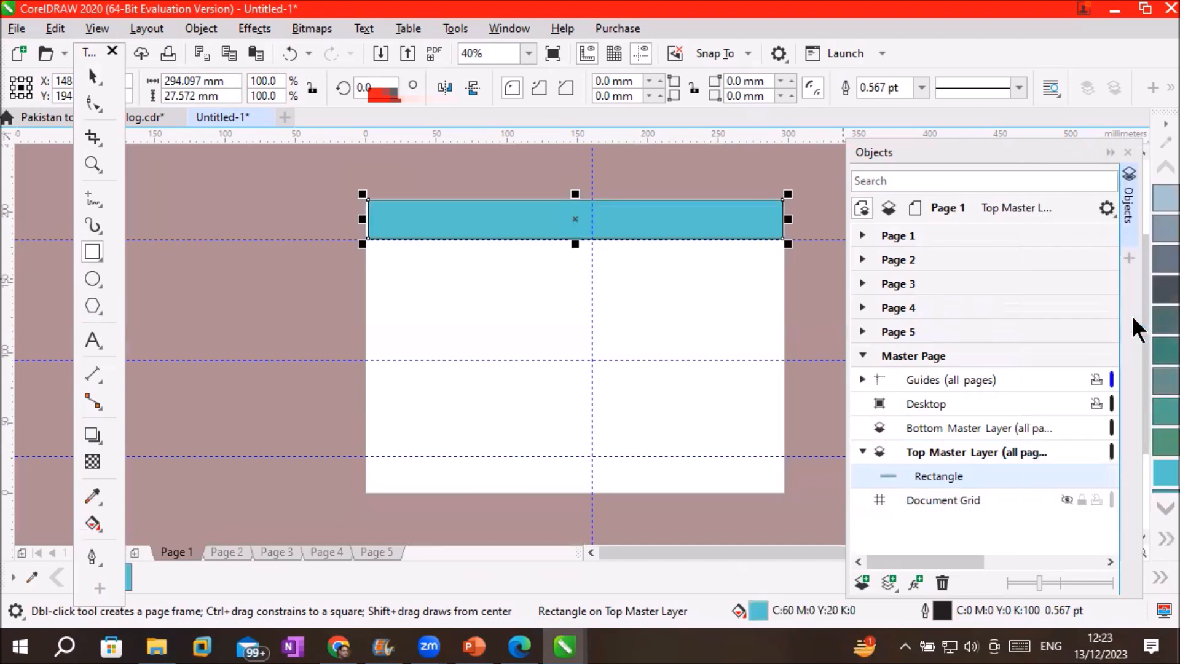
click(1164, 539)
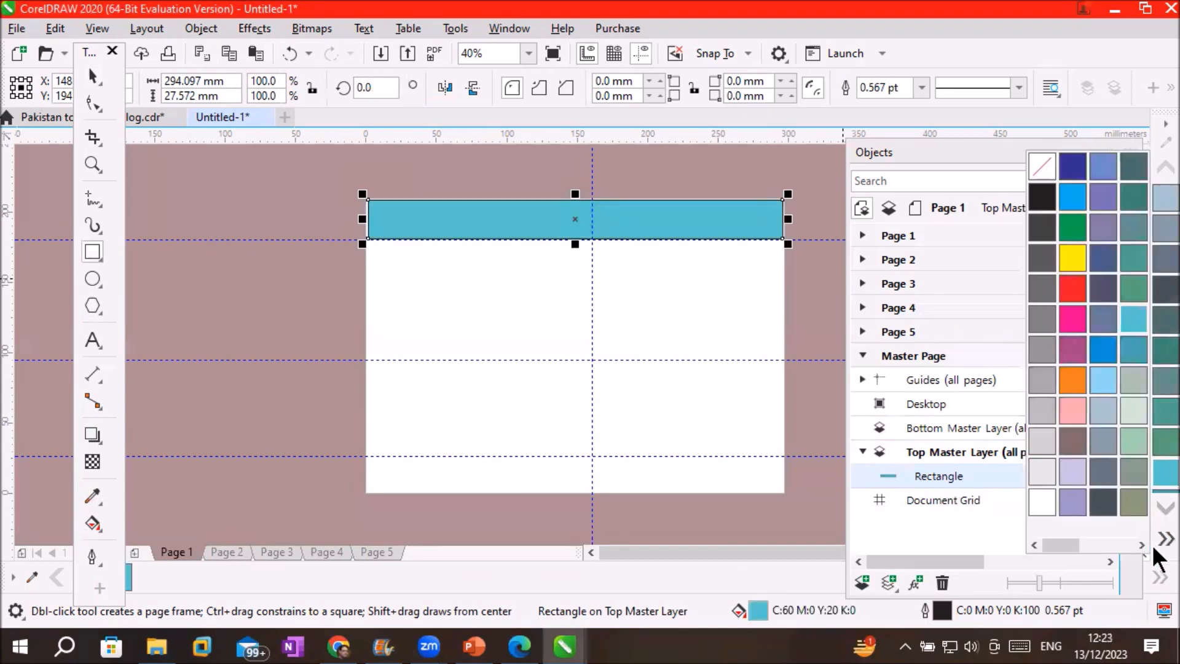
click(1105, 352)
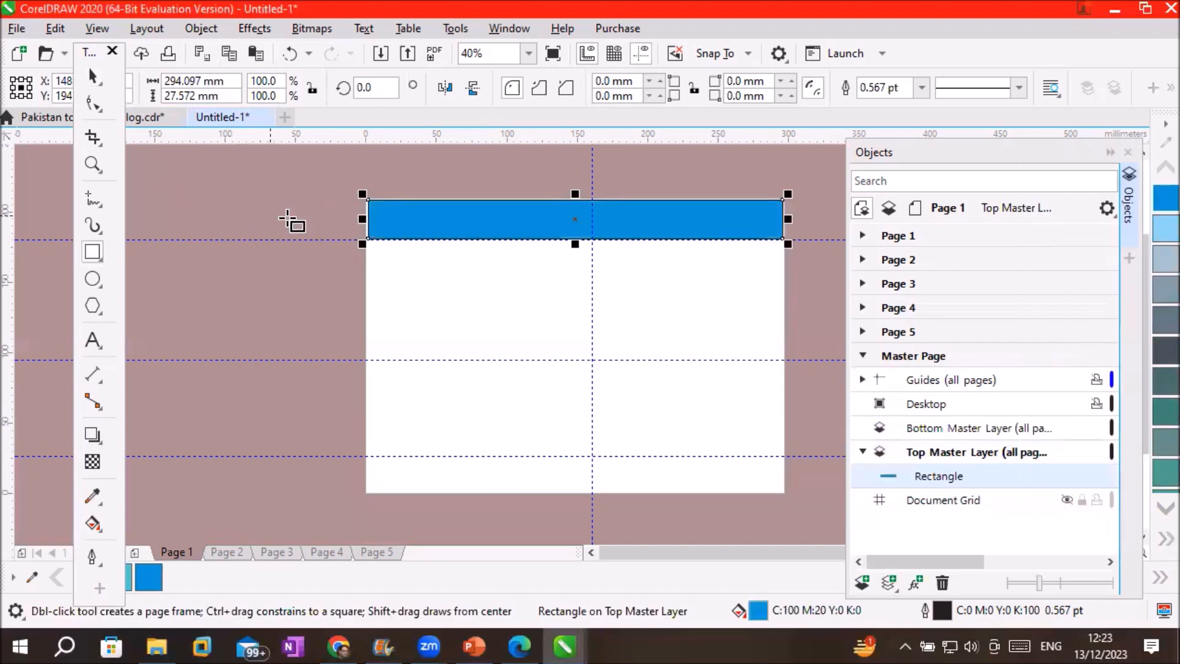
drag(363, 220, 350, 219)
Make the blue header strip taller and nudge it into position at the page top
scroll(606, 174, up, 3)
scroll(605, 174, down, 2)
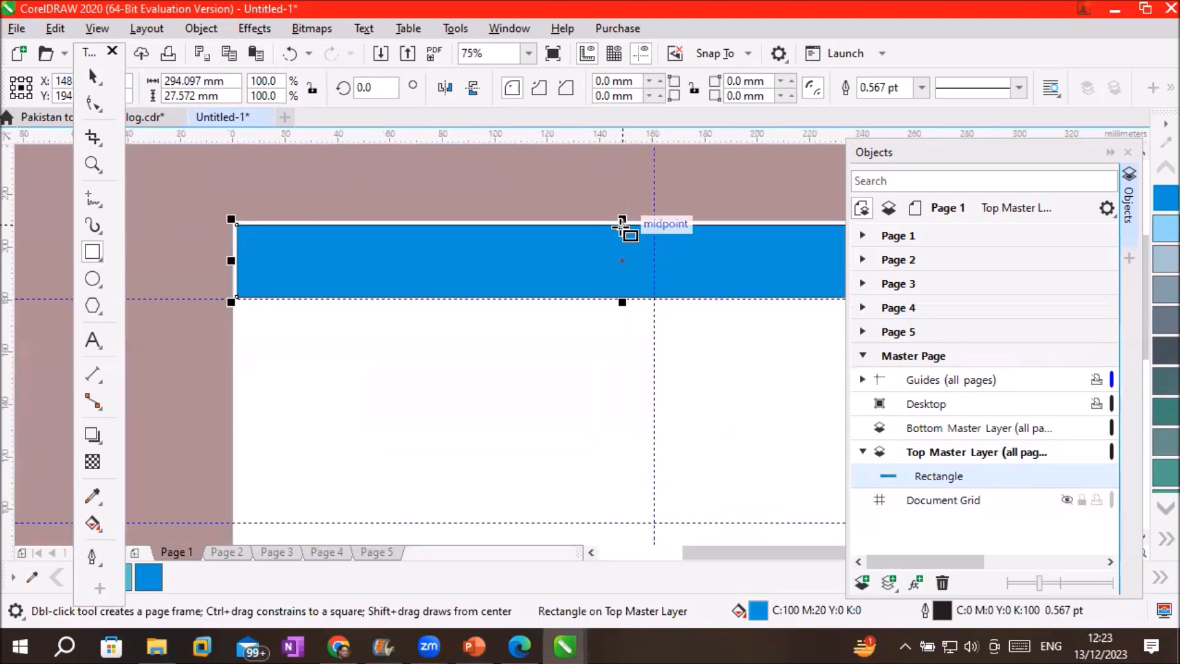
drag(622, 220, 626, 210)
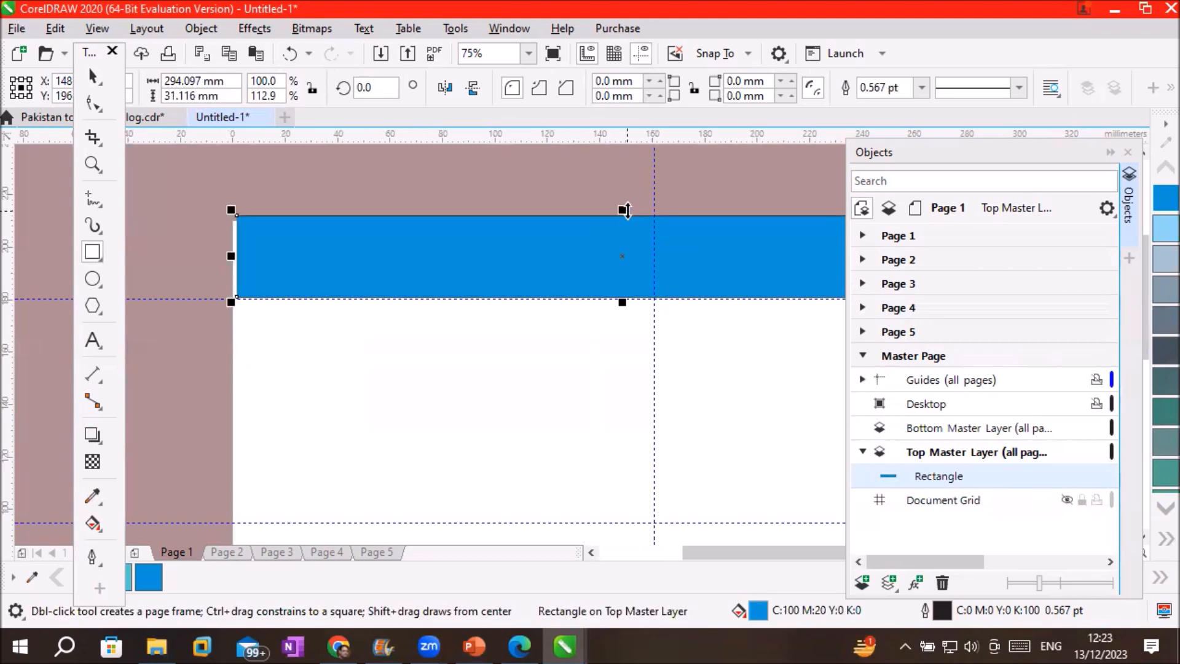
click(94, 76)
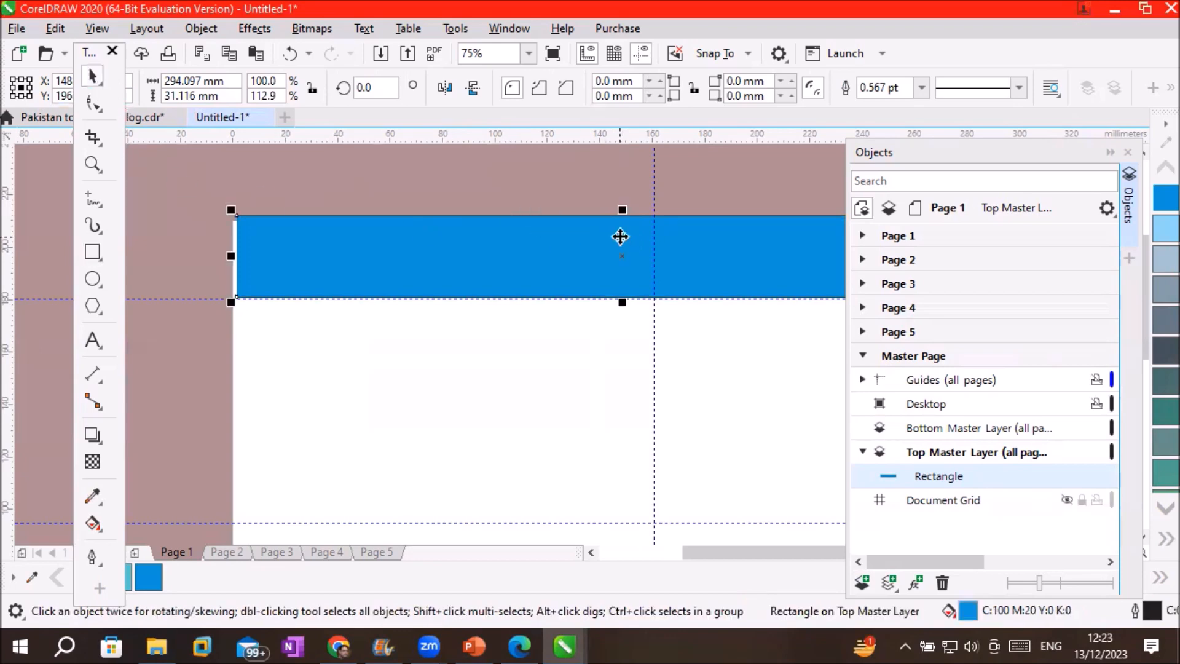
click(628, 257)
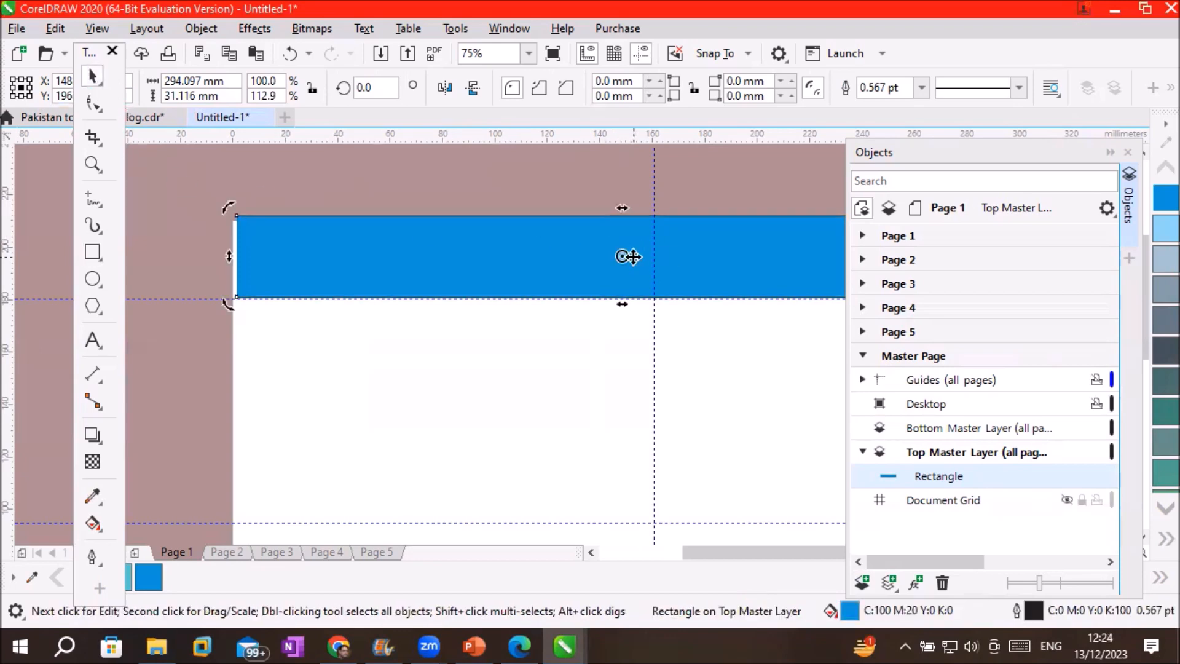
click(629, 257)
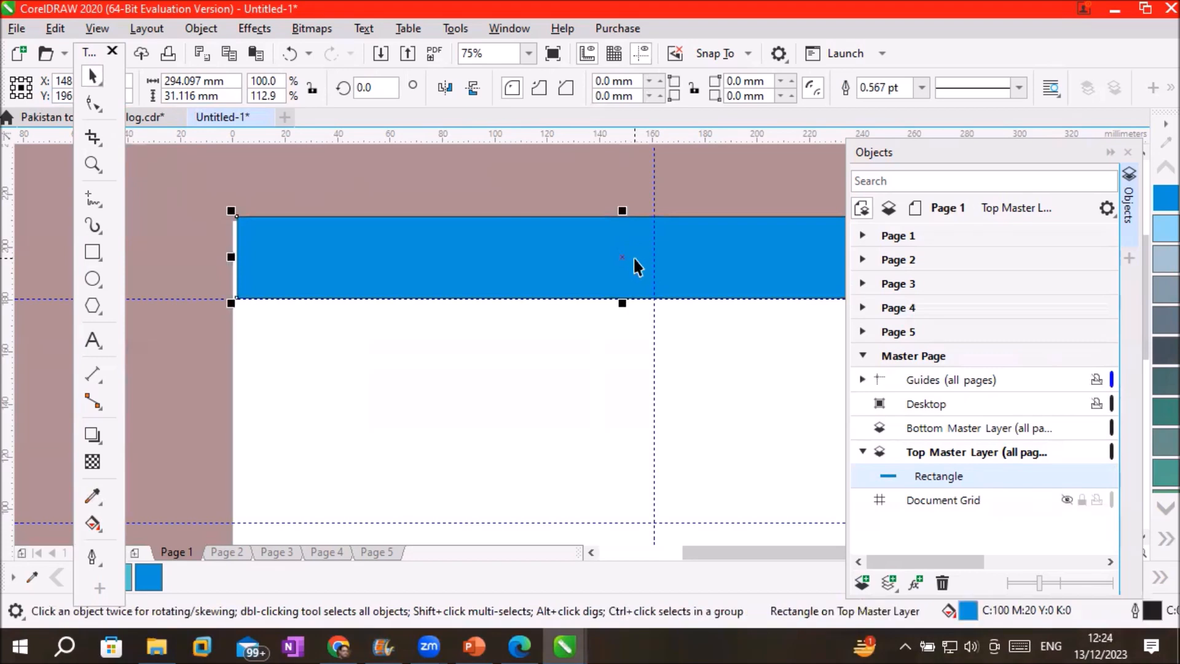
drag(635, 258, 635, 259)
key(Down)
key(Up)
key(Up)
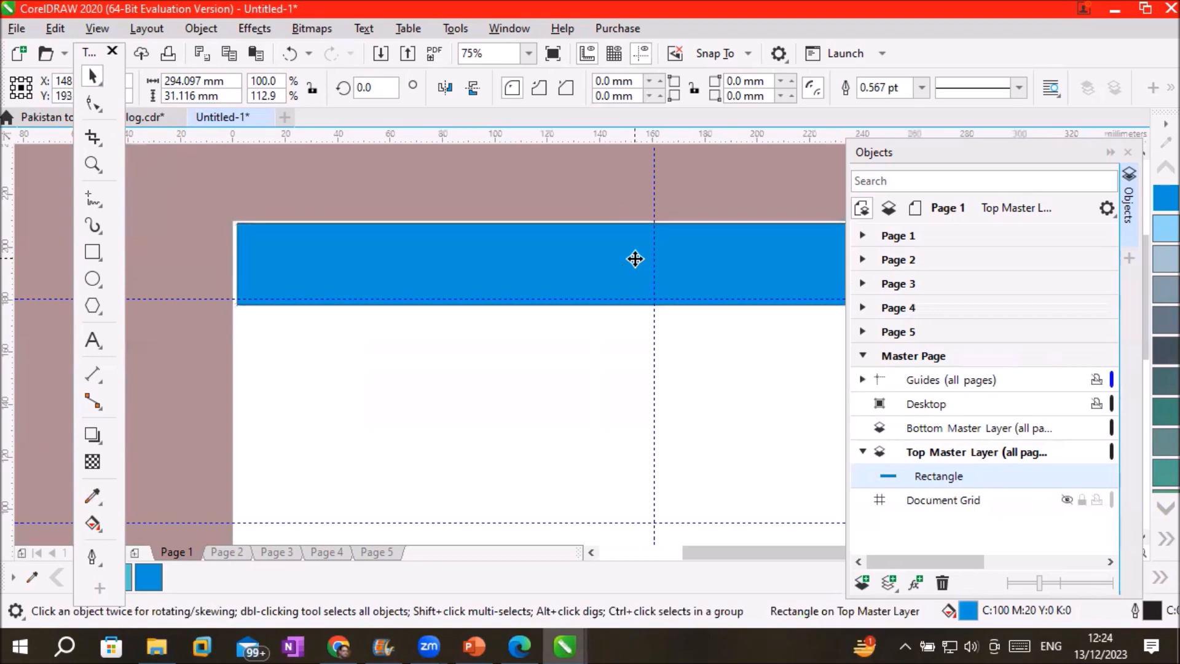
key(Up)
key(Up)
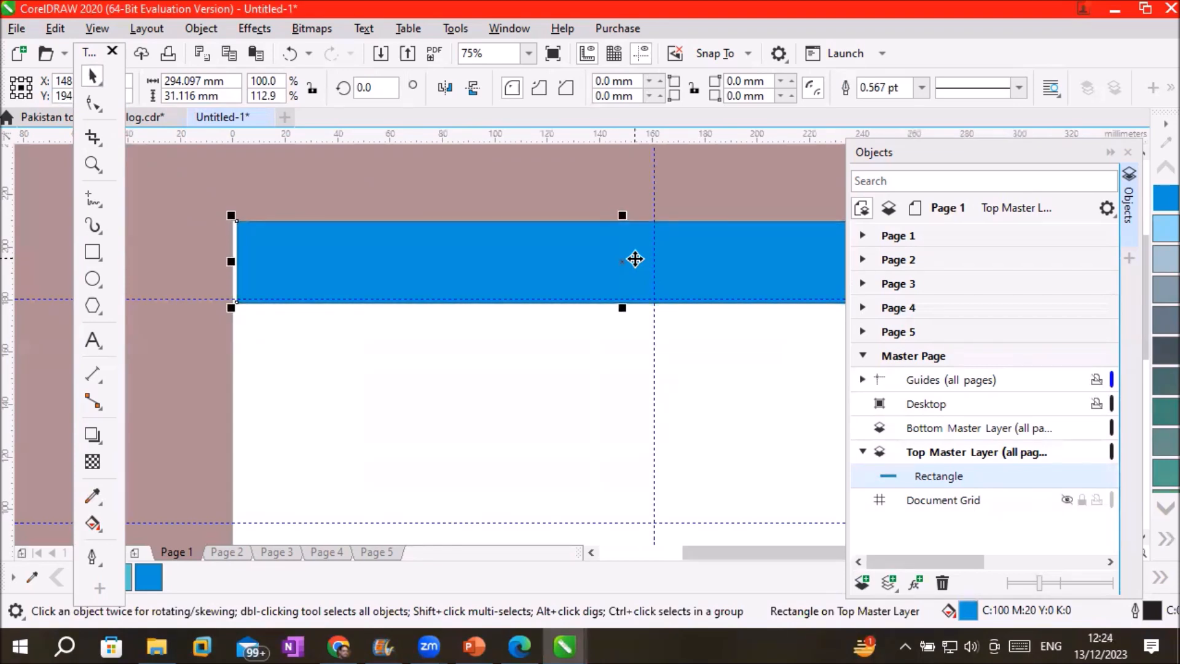
key(Left)
key(Left)
key(Left)
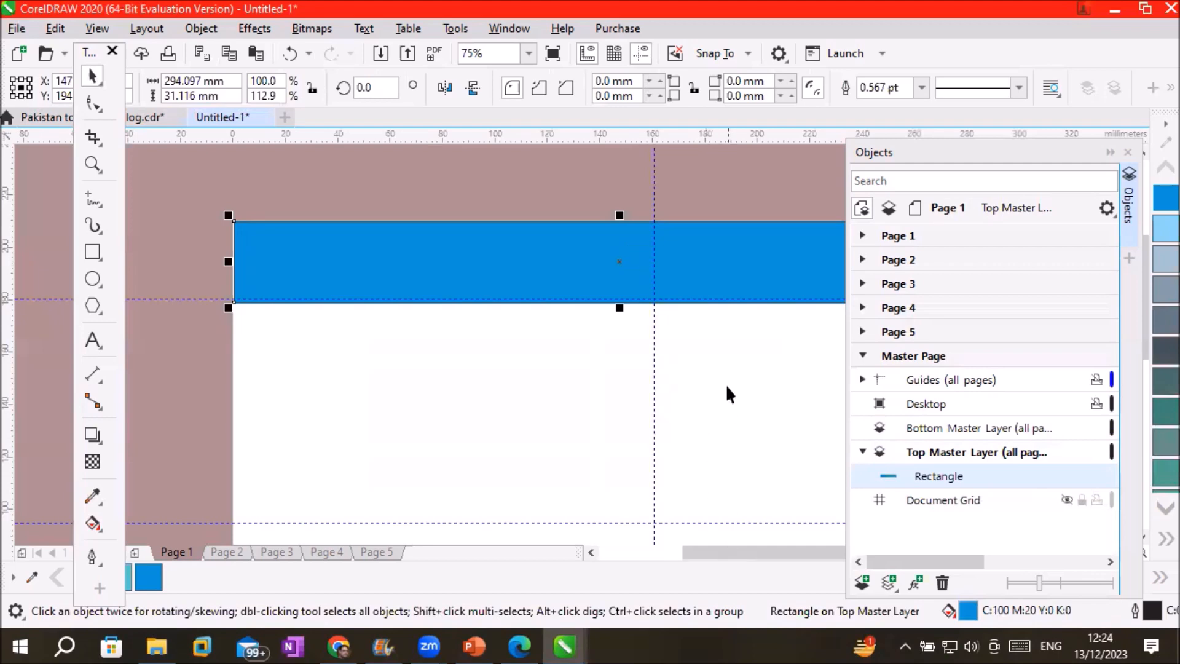
Trim the strip's height and stretch it to the right page edge, 296.32 × 29.198 mm
scroll(726, 383, down, 1)
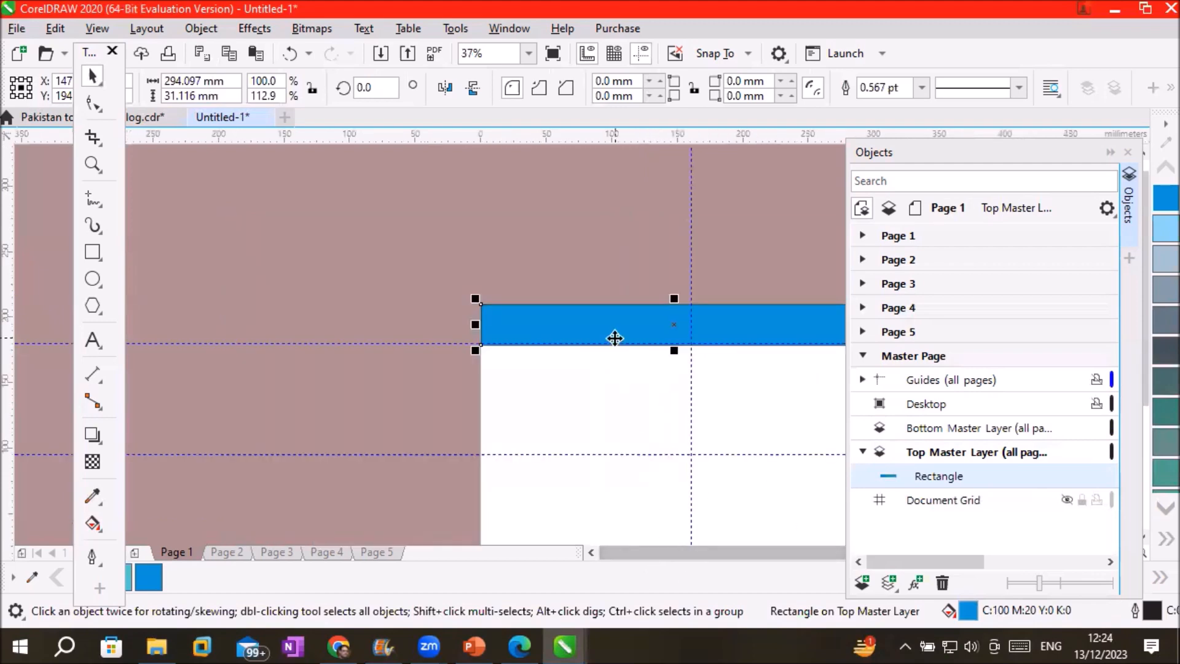
scroll(746, 351, up, 2)
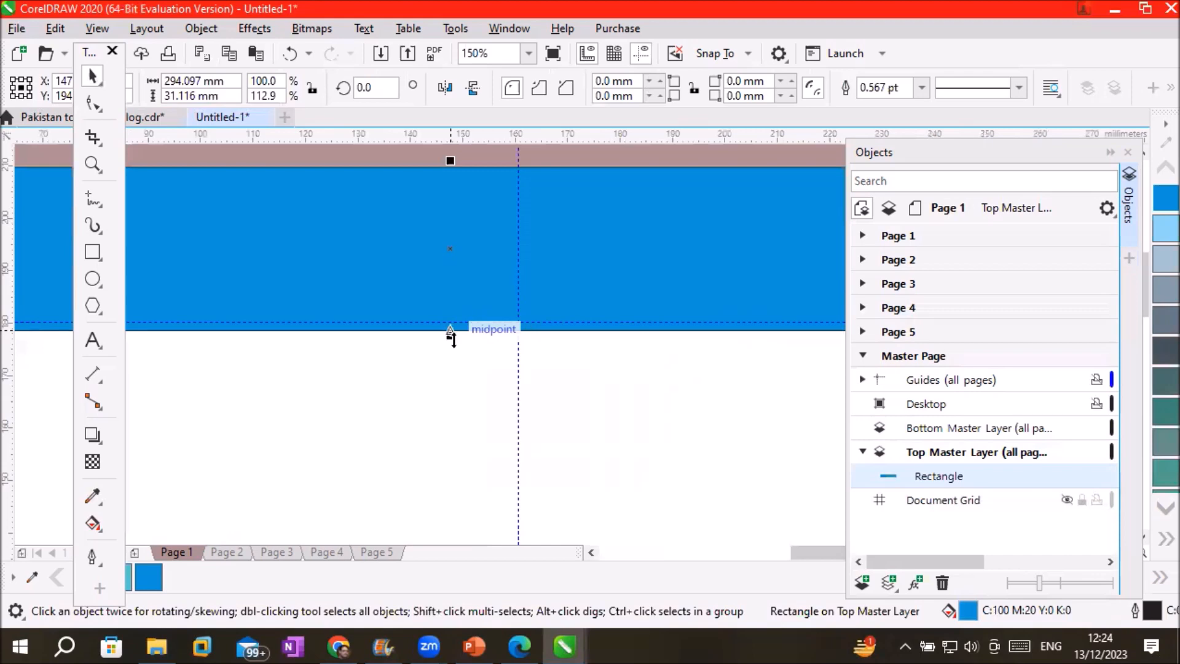
drag(452, 332, 455, 329)
scroll(477, 378, down, 4)
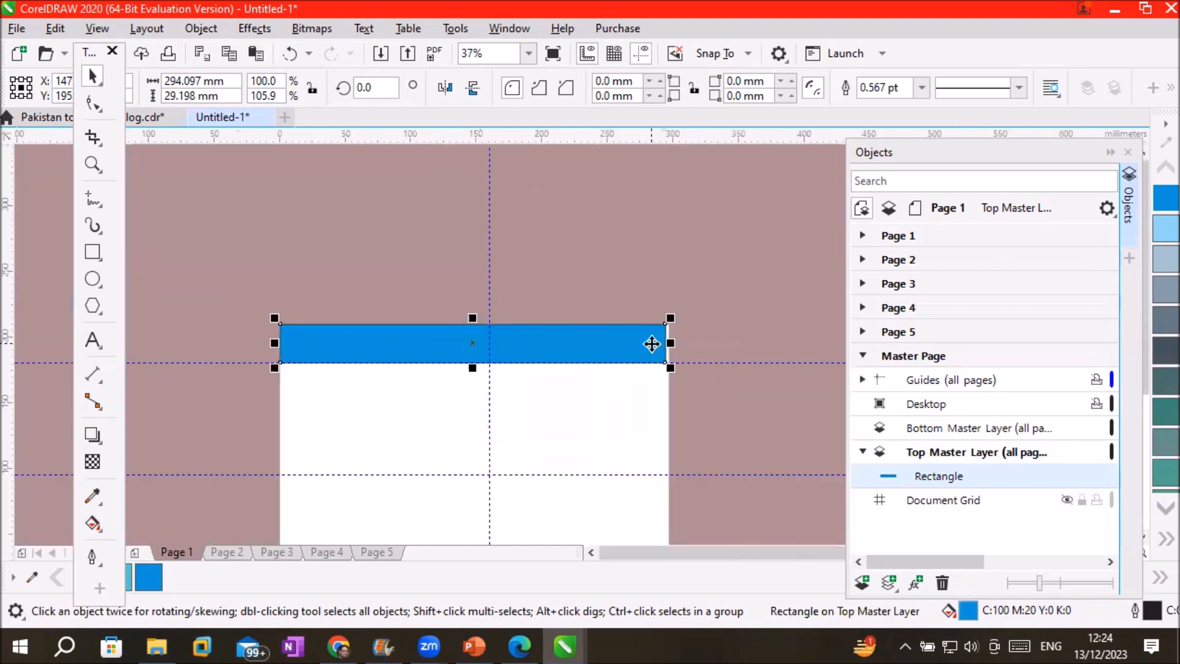
drag(670, 343, 676, 339)
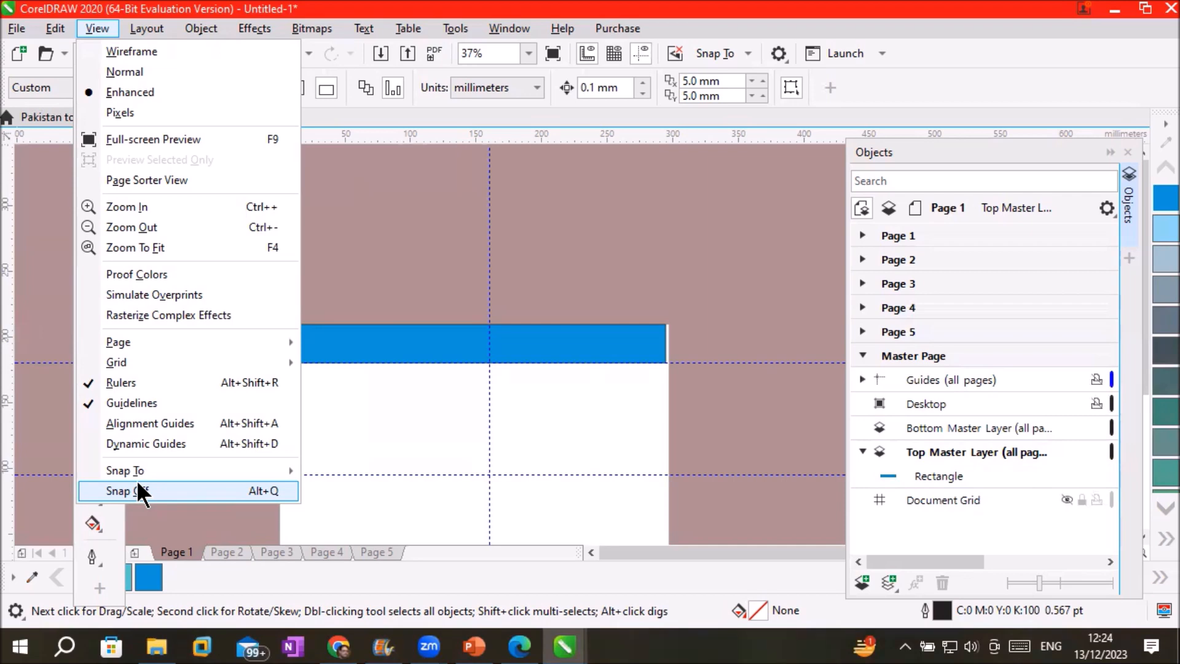
mouse_move(158, 471)
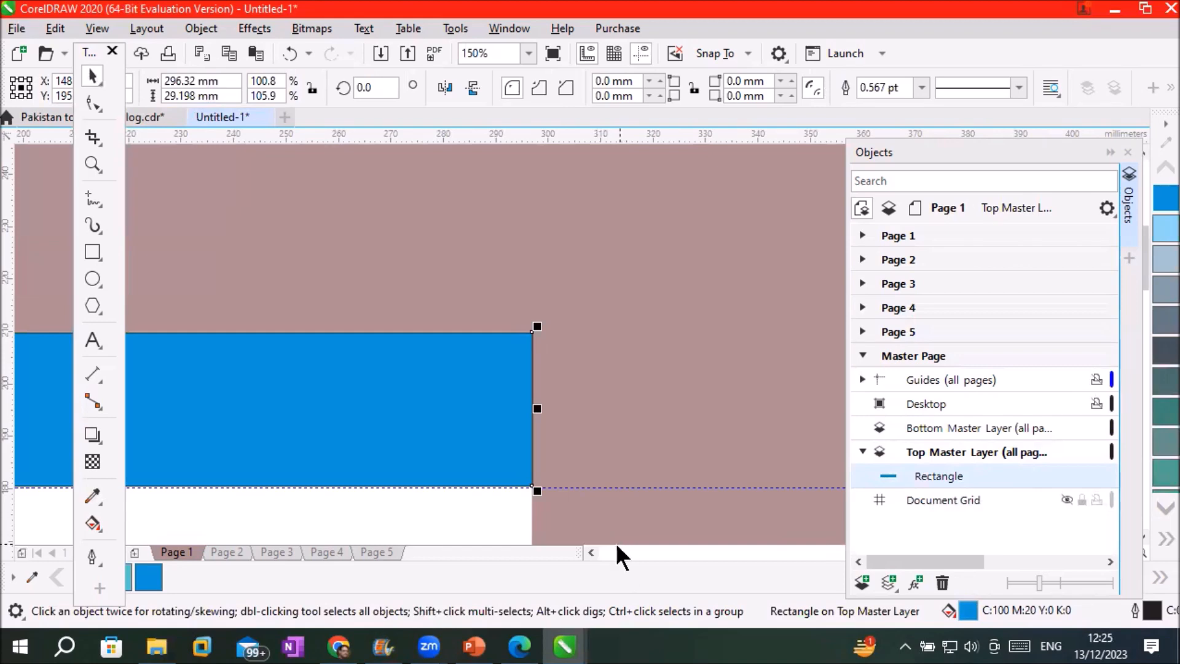
scroll(596, 466, down, 2)
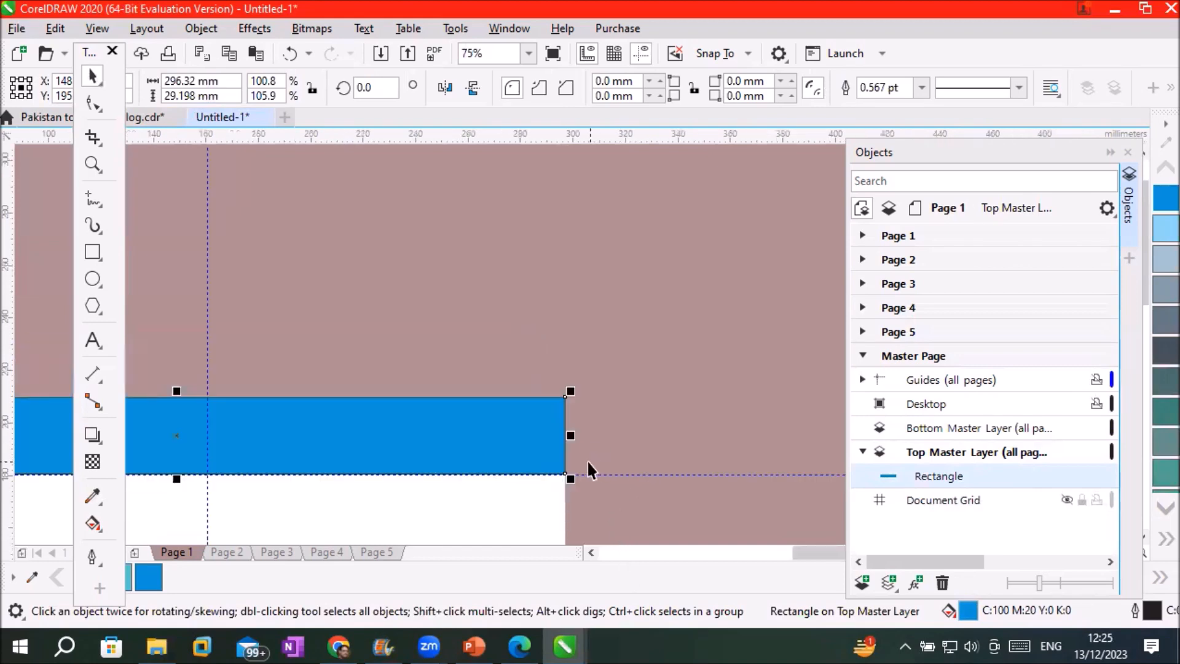
click(590, 553)
scroll(516, 435, down, 2)
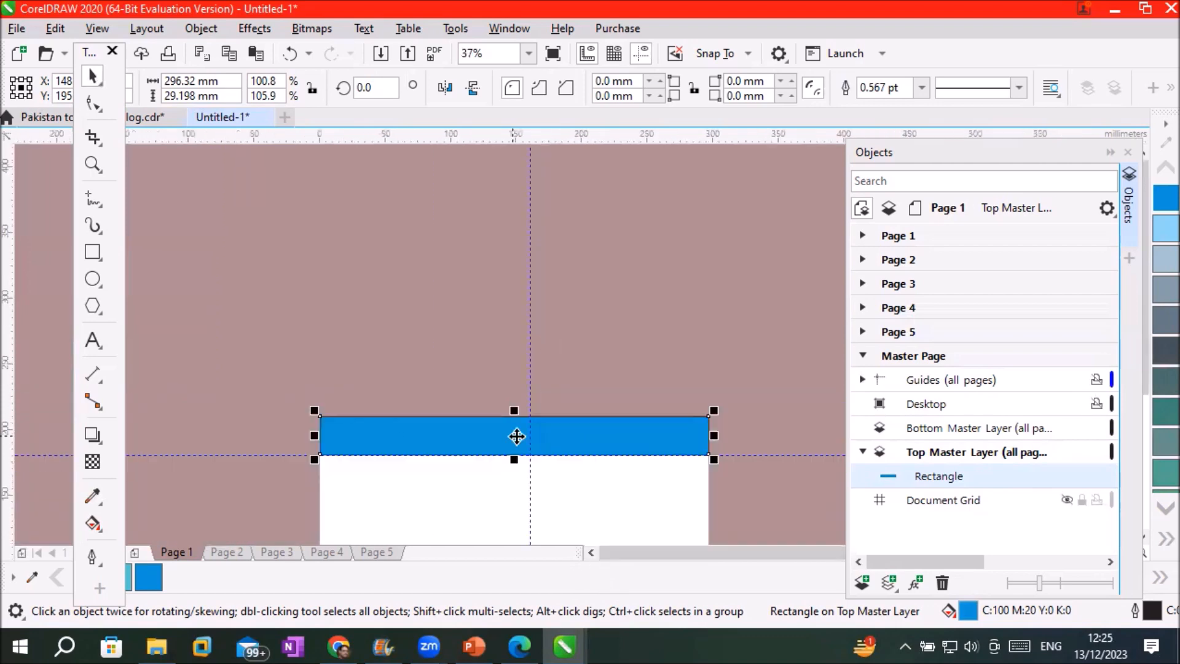
Add the artistic text 'CorelDraw Graphics' on the page
click(93, 340)
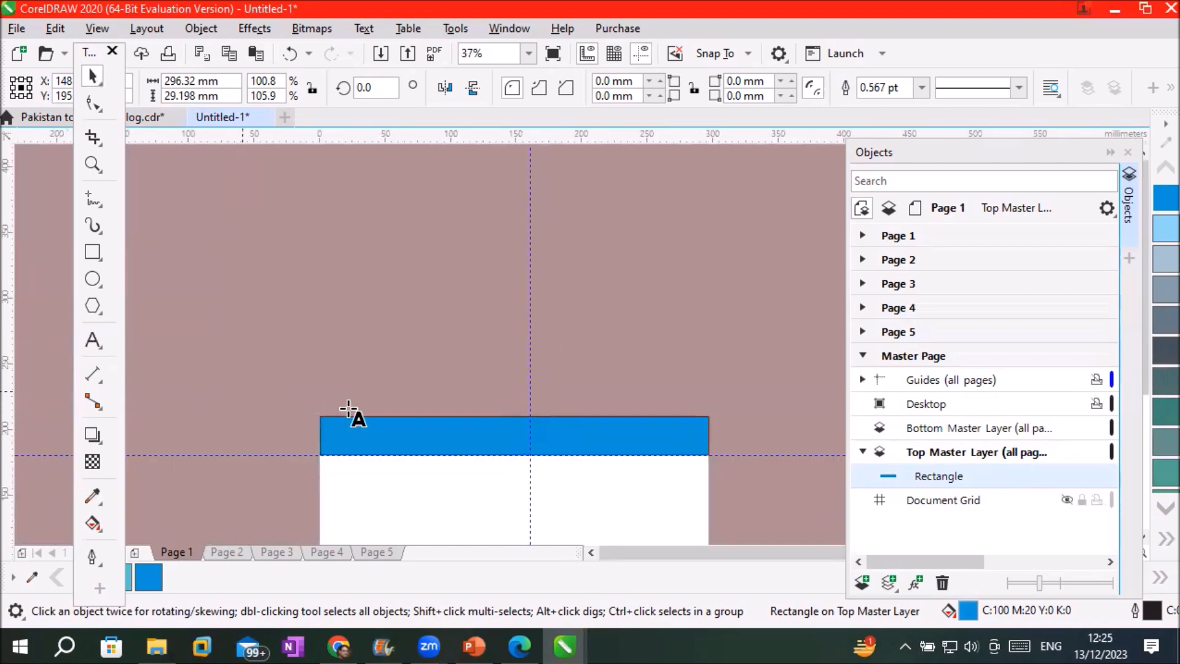
click(435, 483)
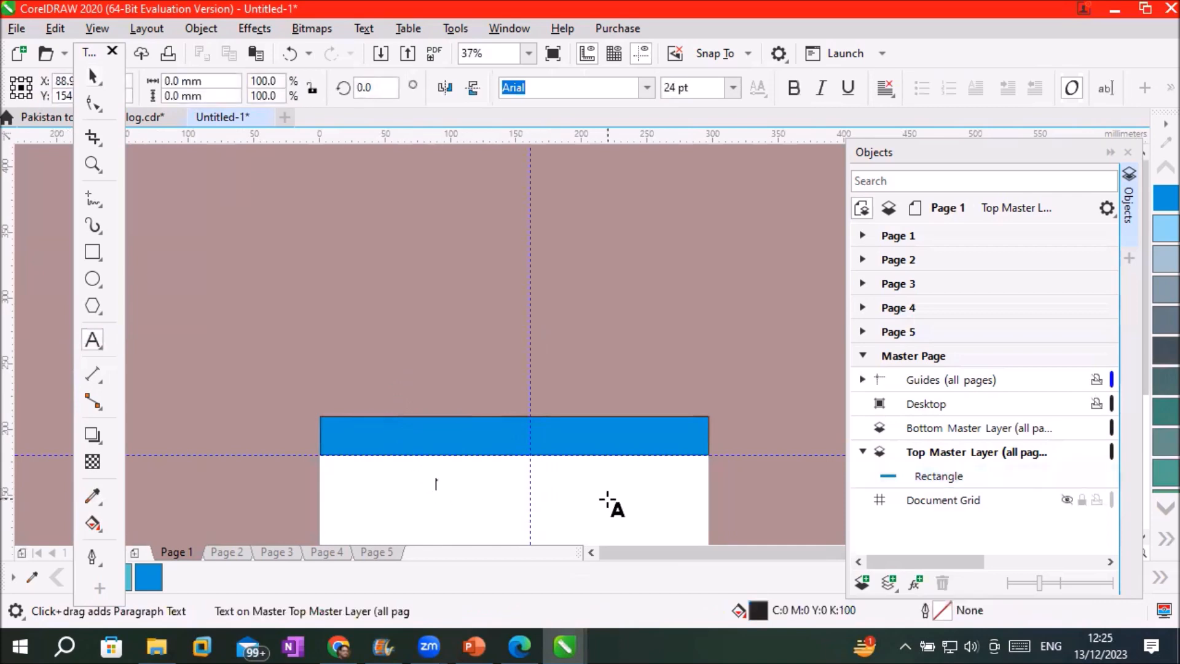
text(Corel)
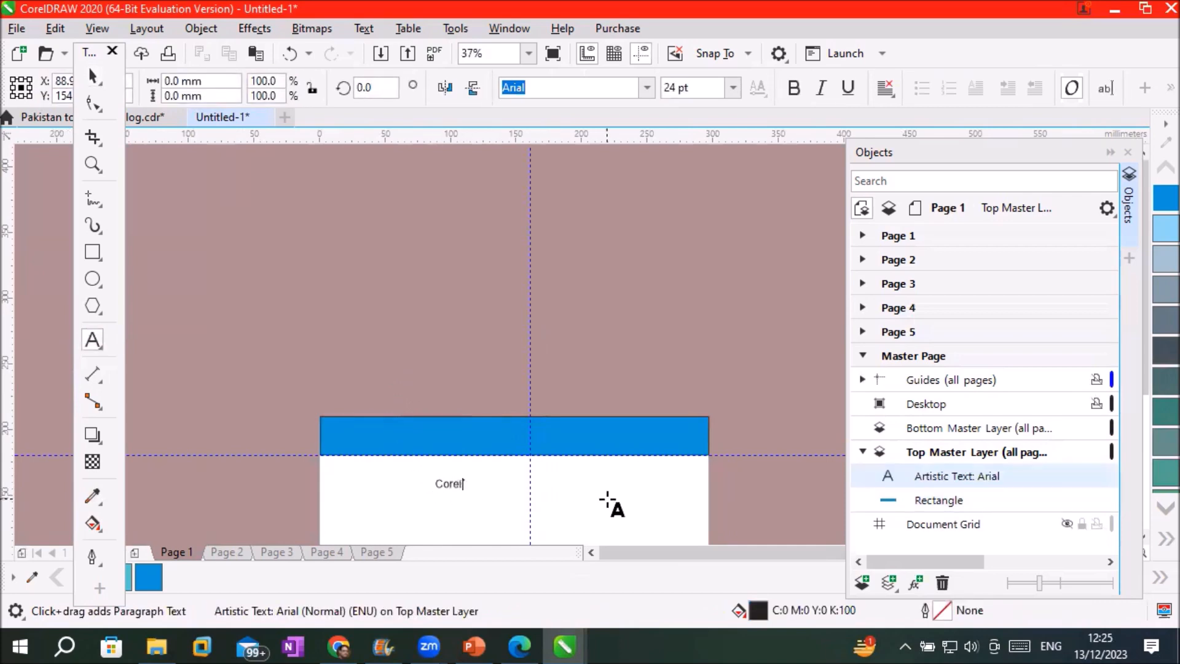
key(BackSpace)
text(Draw Graphics)
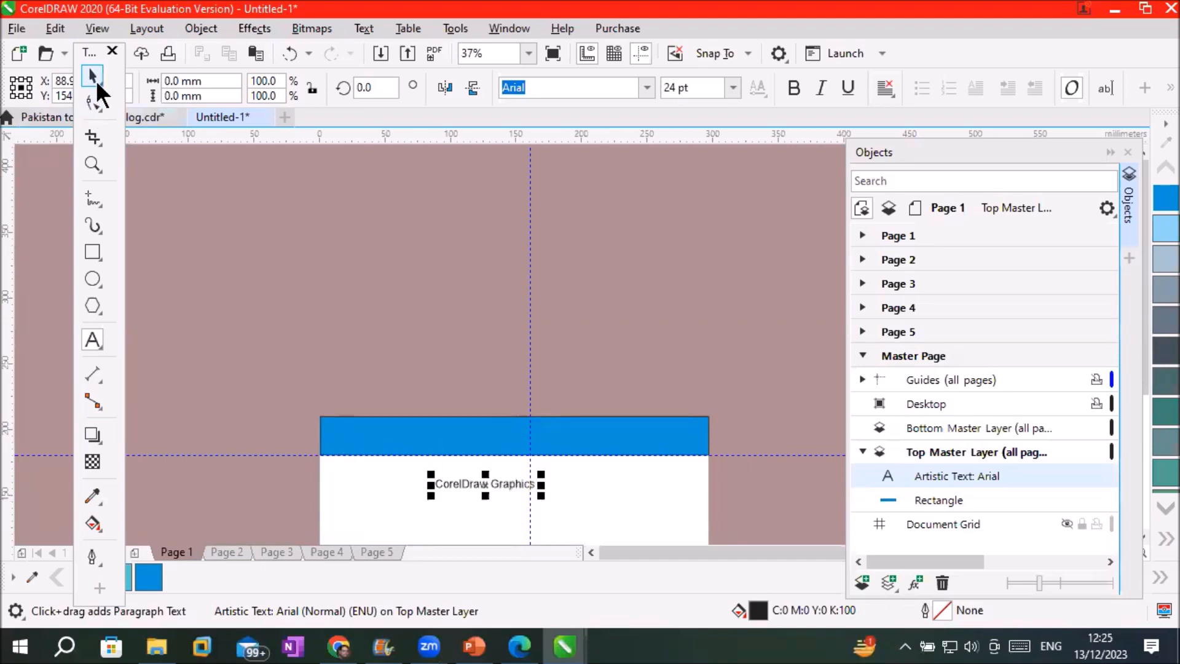
click(95, 79)
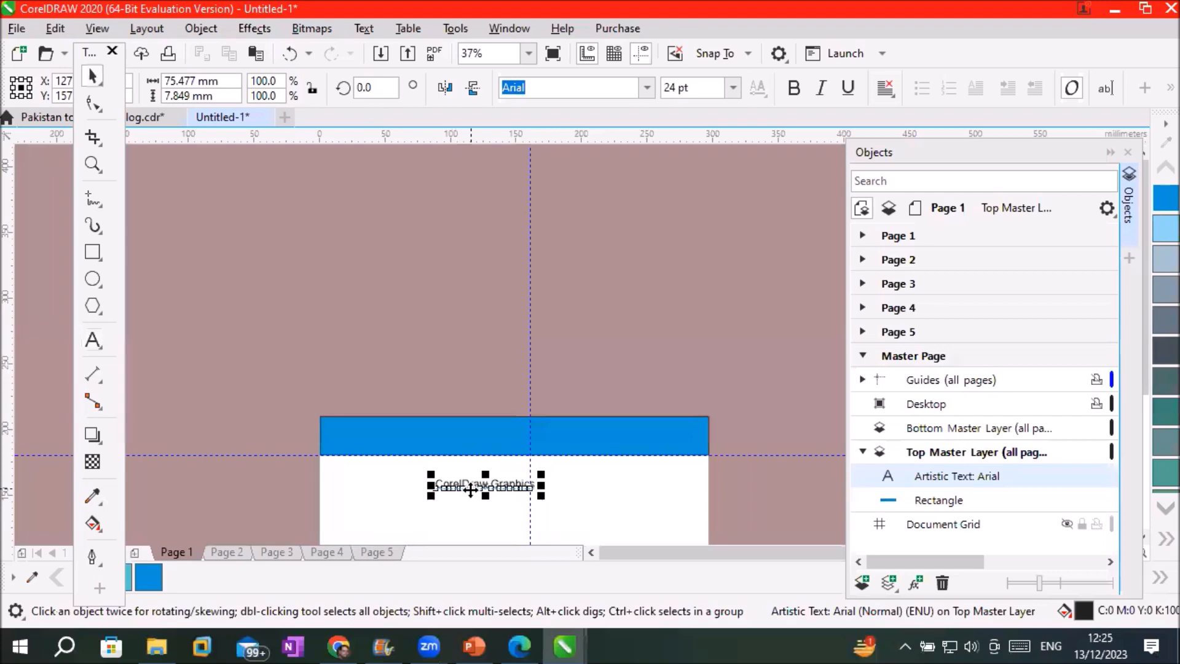
Move the text into the blue header band and select it together with the rectangle
scroll(471, 490, up, 3)
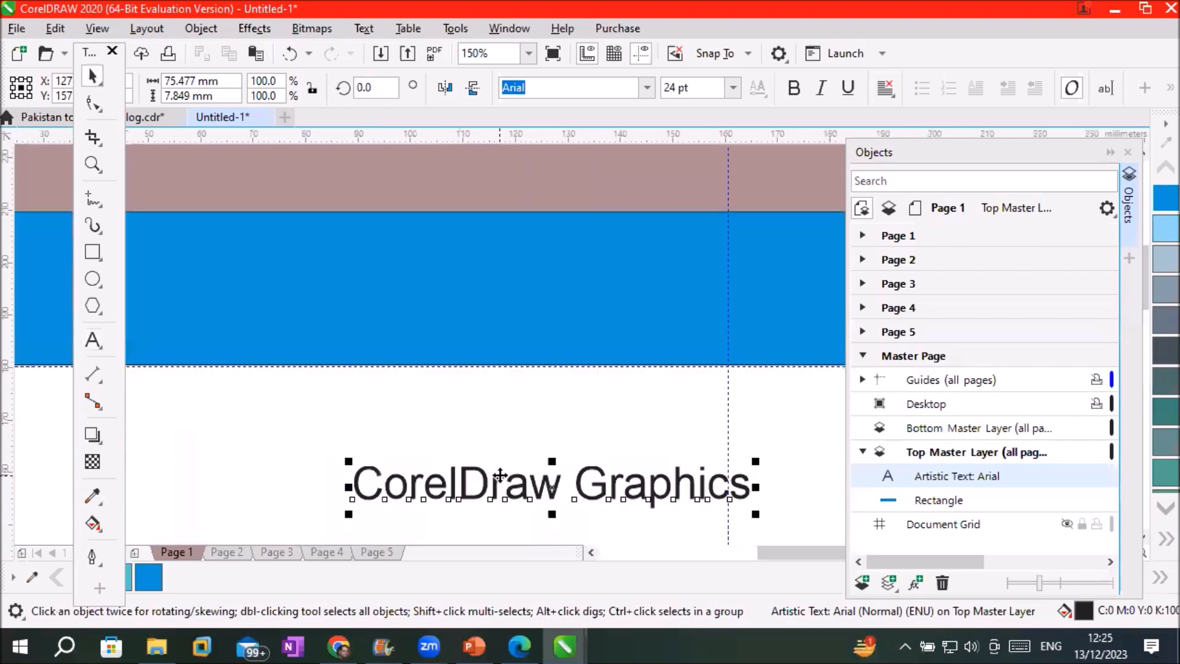
drag(499, 474, 490, 274)
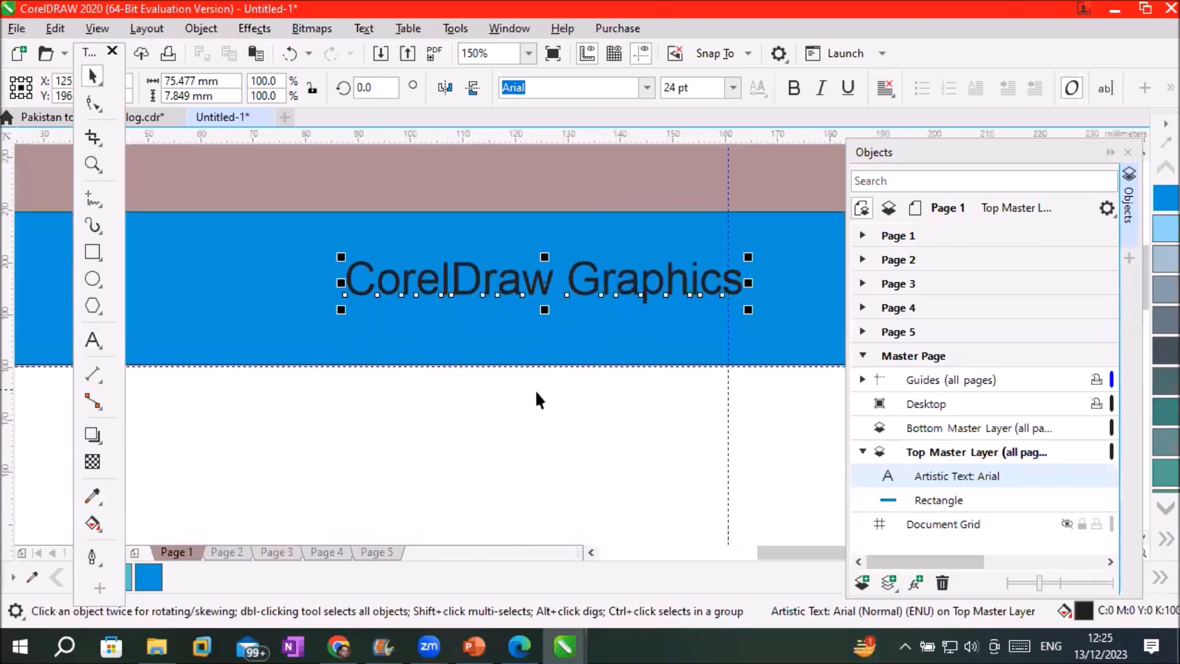
scroll(536, 394, down, 3)
drag(340, 300, 798, 421)
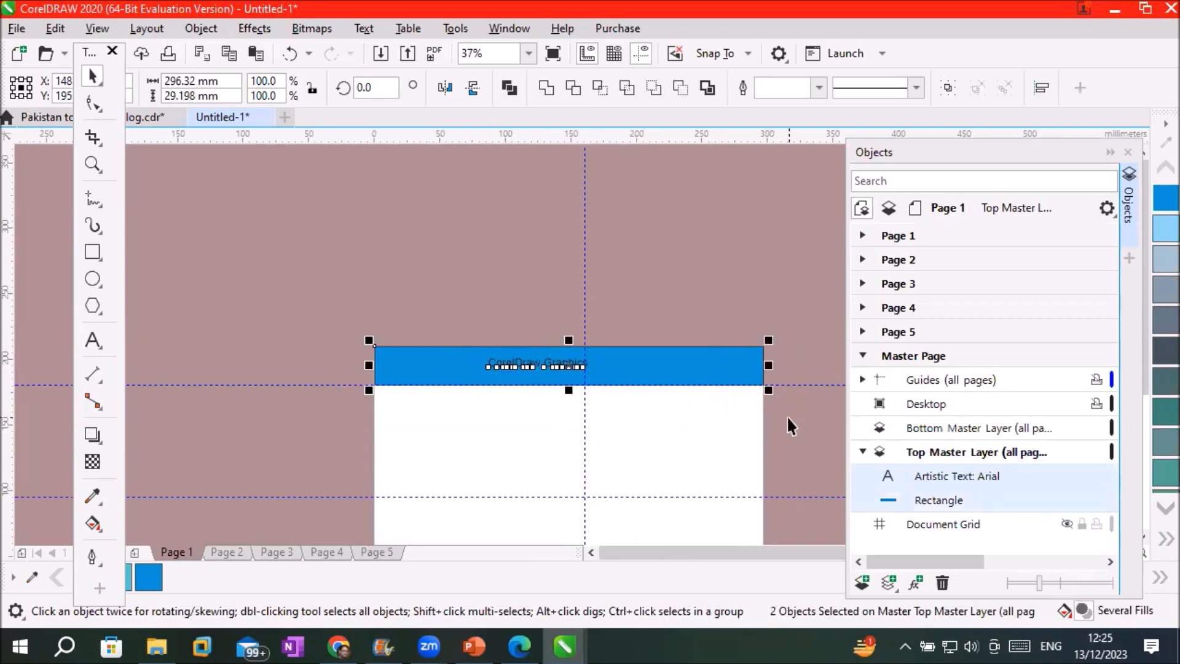
Centre the 'CorelDraw Graphics' text horizontally on the header and scale it to about 56.5 pt
click(1038, 87)
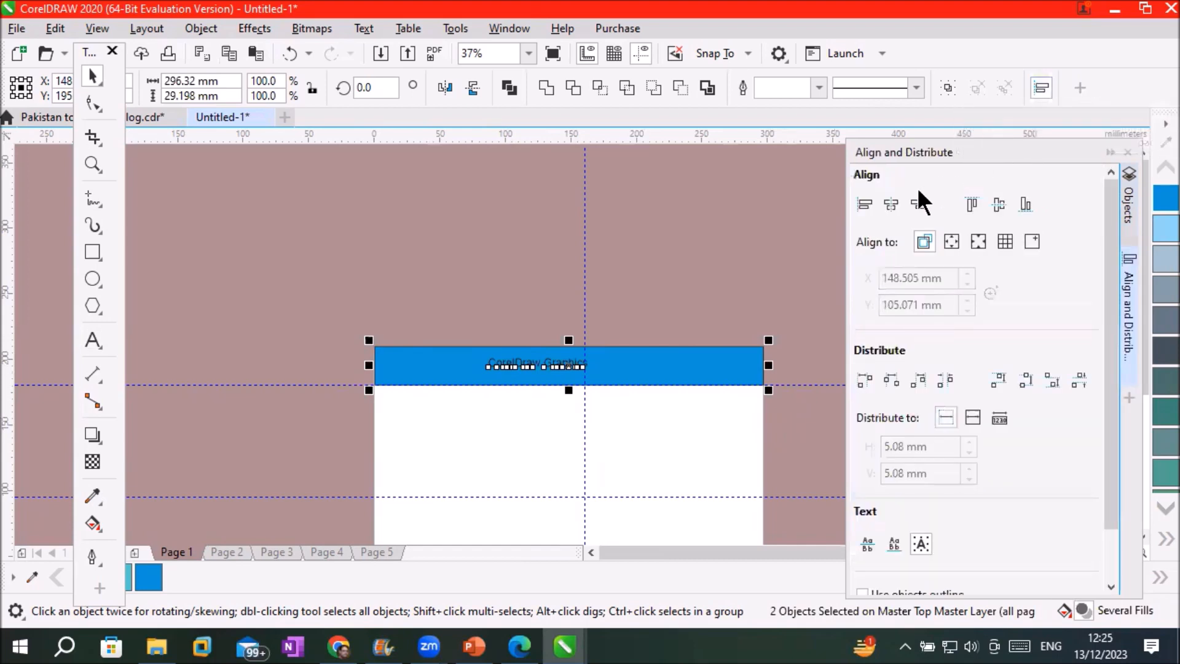
click(892, 202)
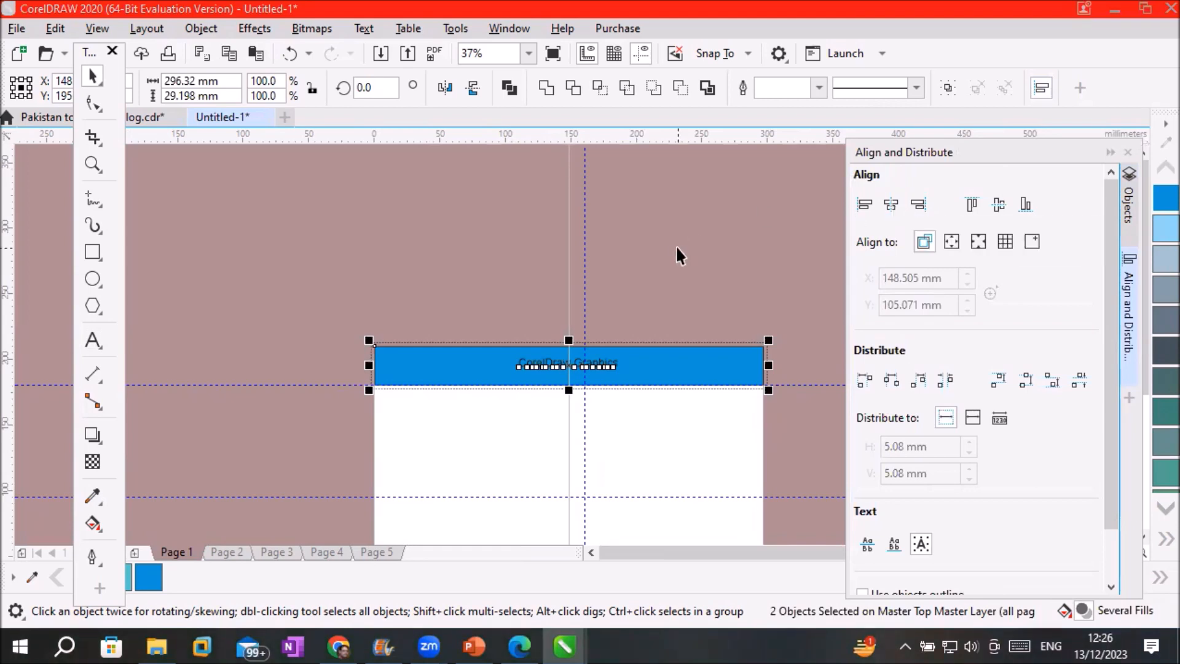
click(584, 449)
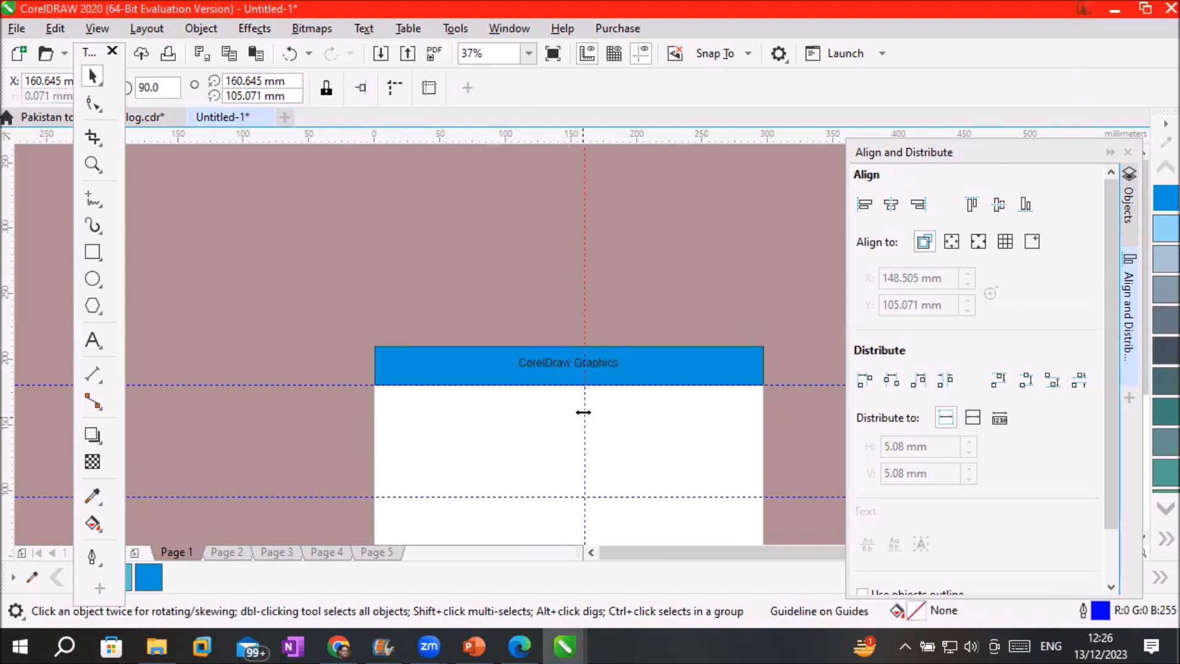
click(599, 368)
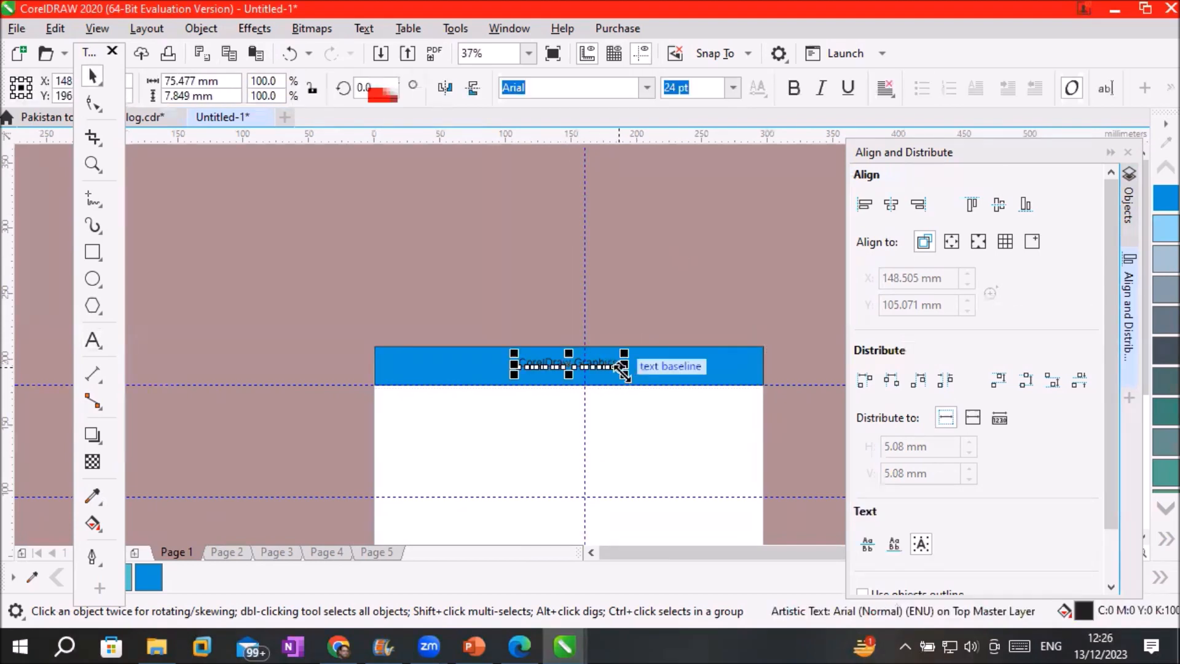
drag(625, 372, 691, 390)
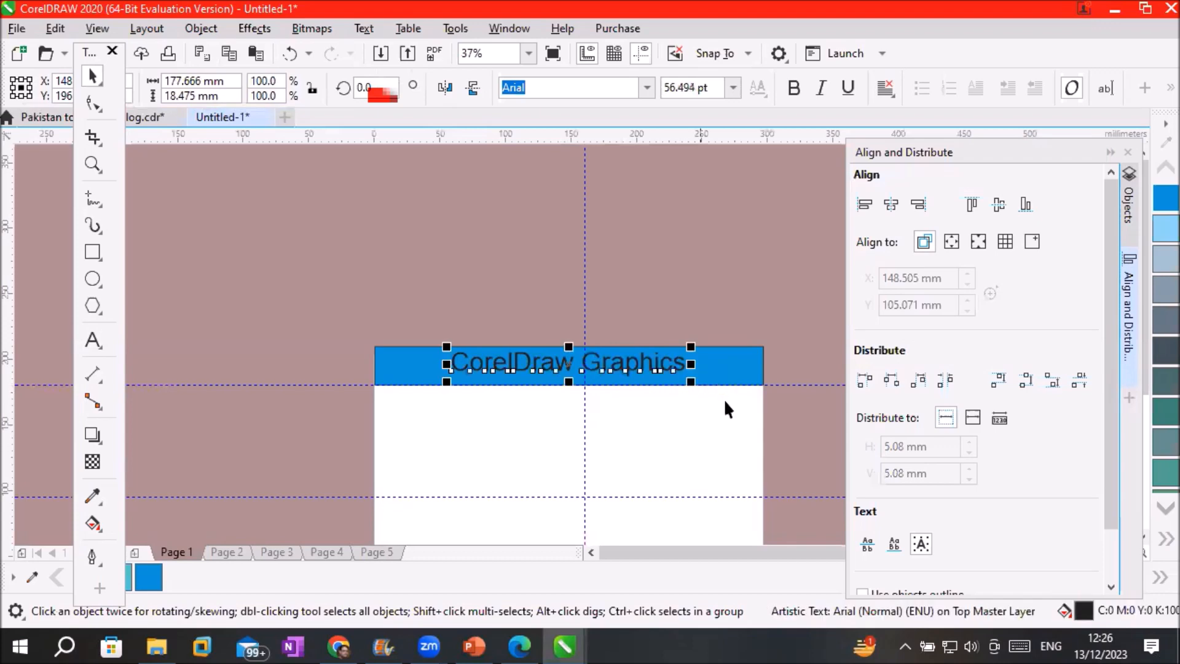
Fill the header title dark blue and give it a red outline
click(1156, 239)
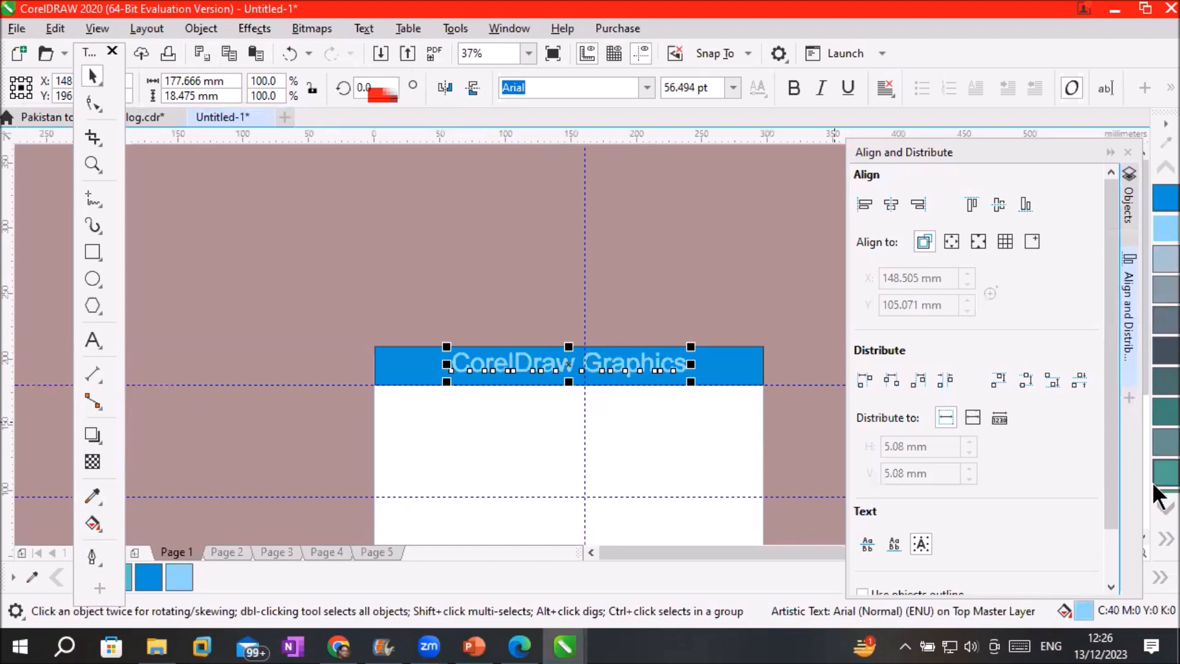
click(1161, 509)
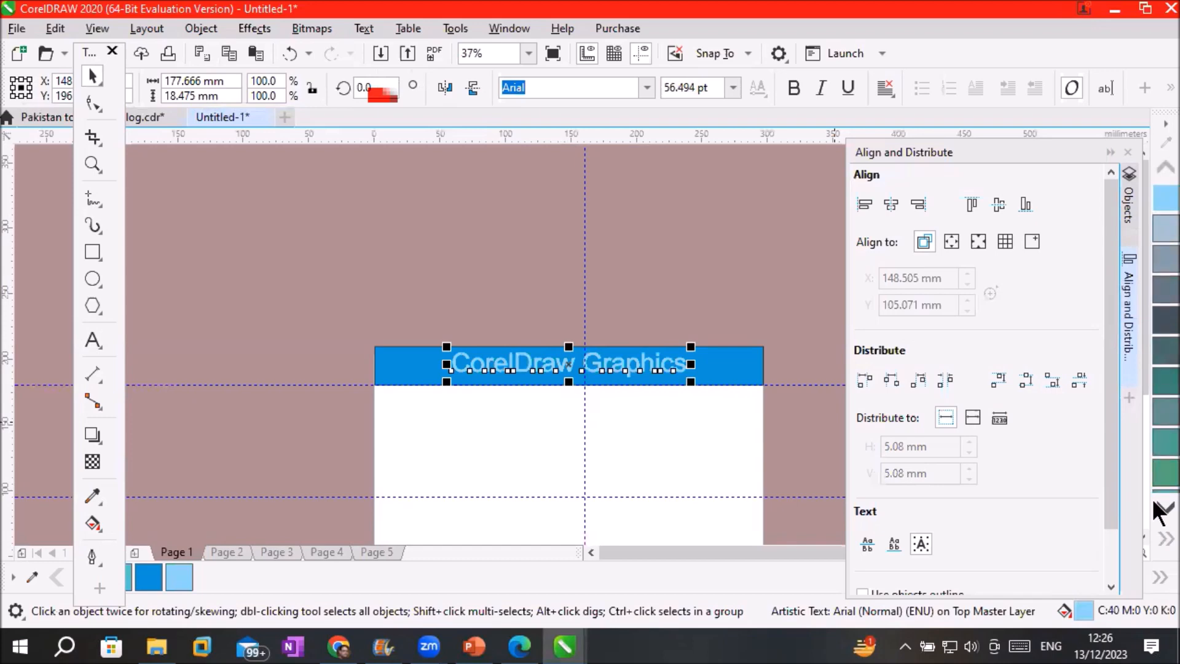
click(1165, 539)
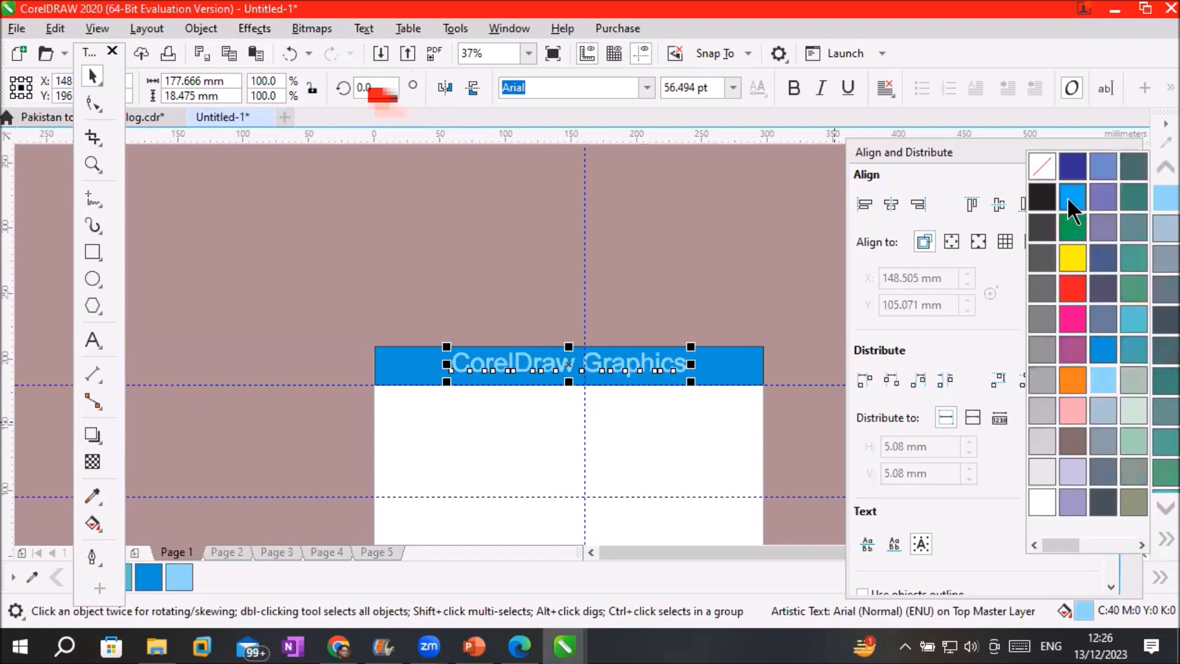
click(1073, 167)
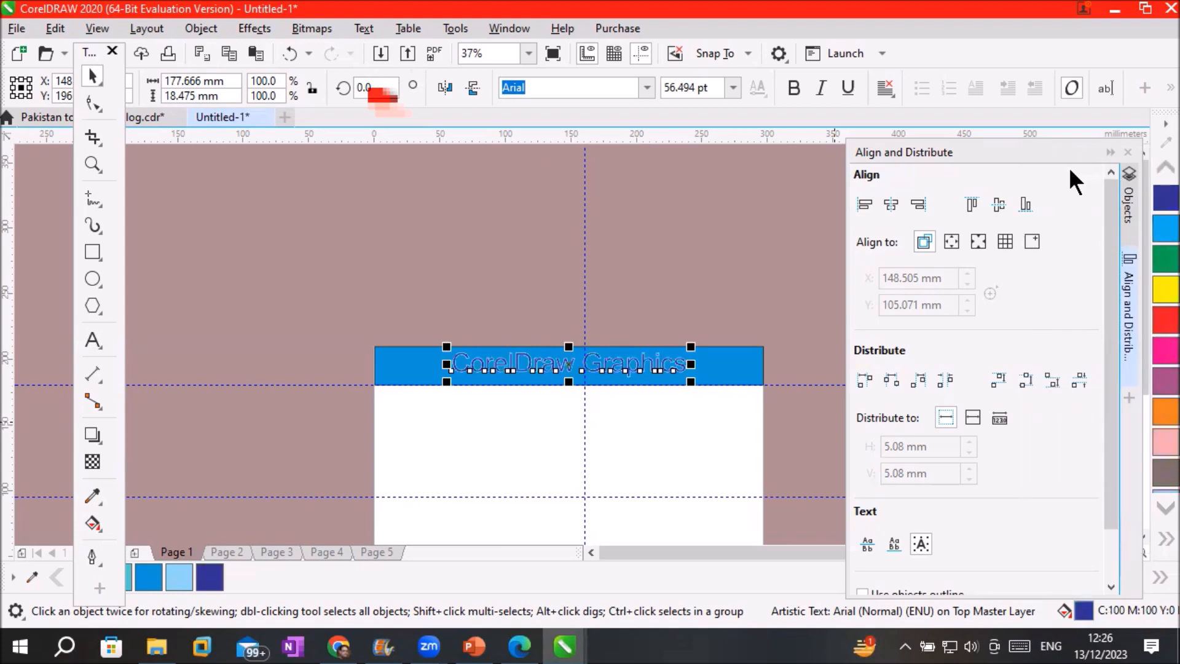
click(1157, 200)
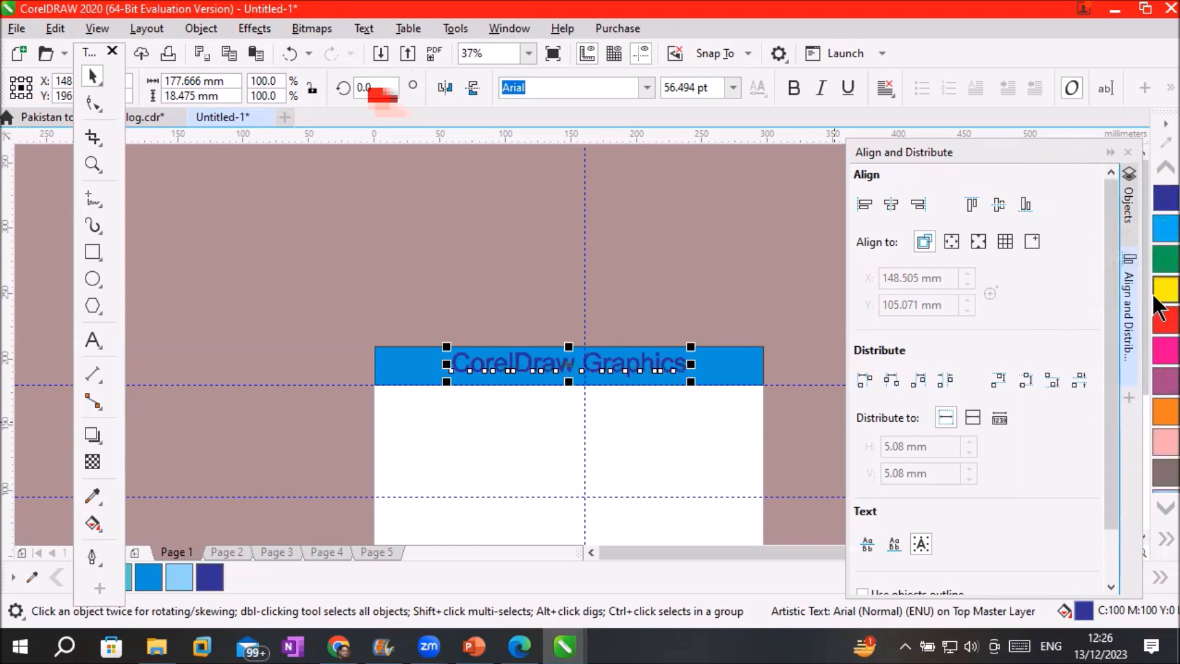
right_click(1159, 318)
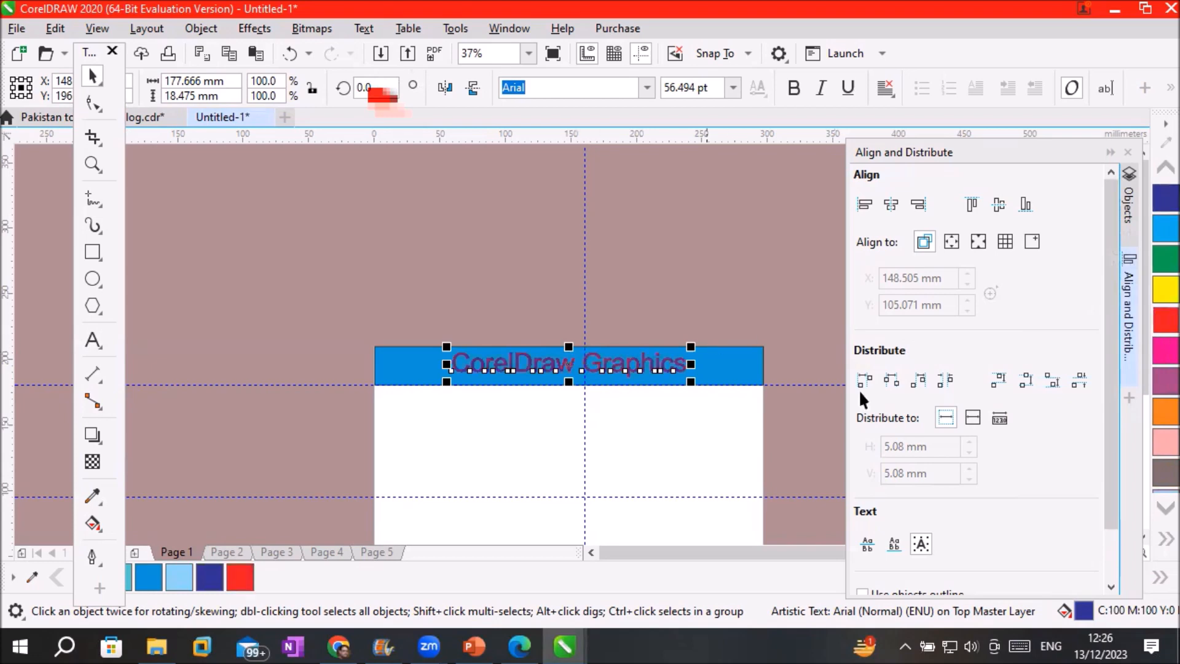
Set the title to 48 pt with a 0.75 pt outline
click(732, 88)
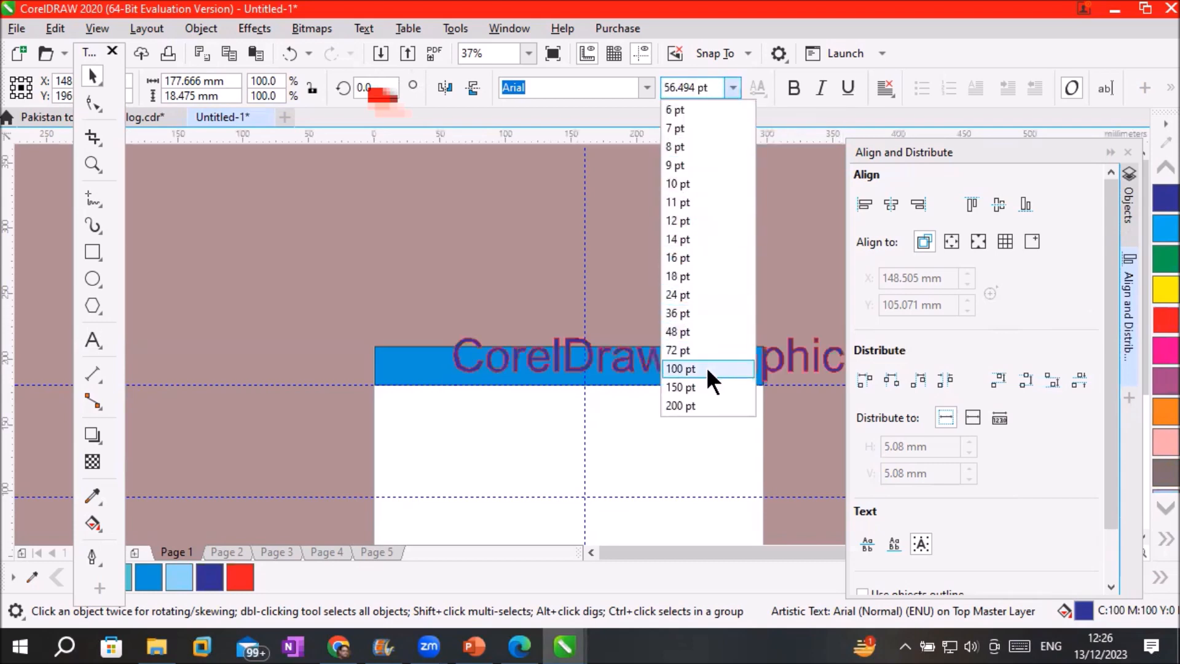
click(708, 331)
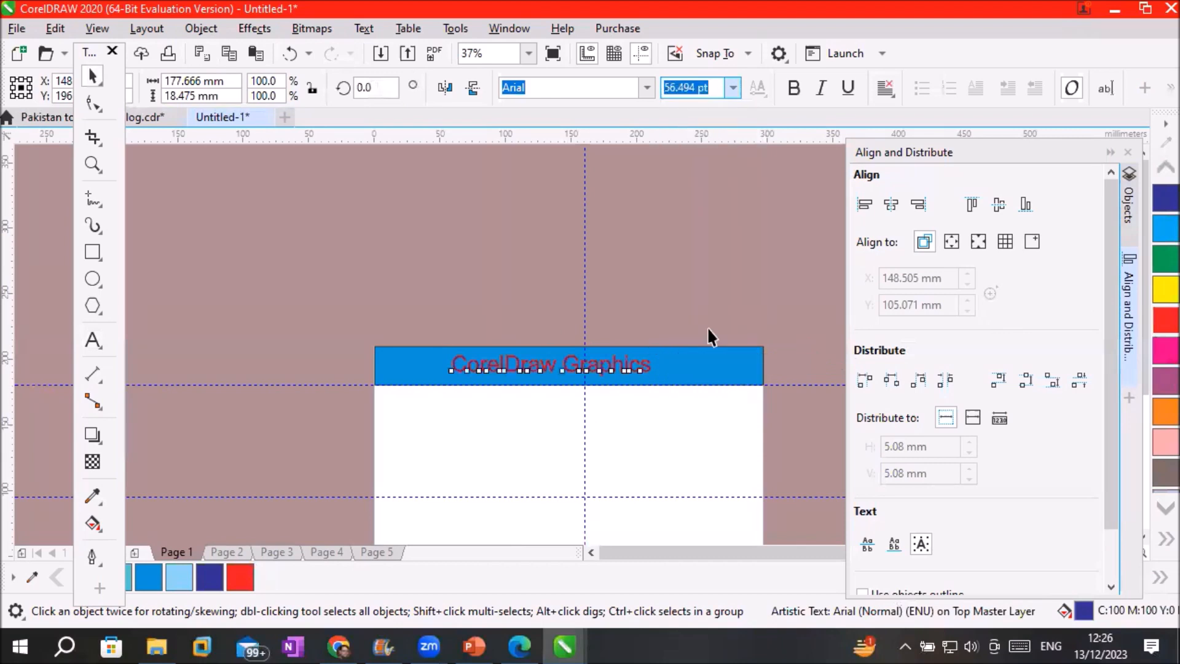
click(91, 558)
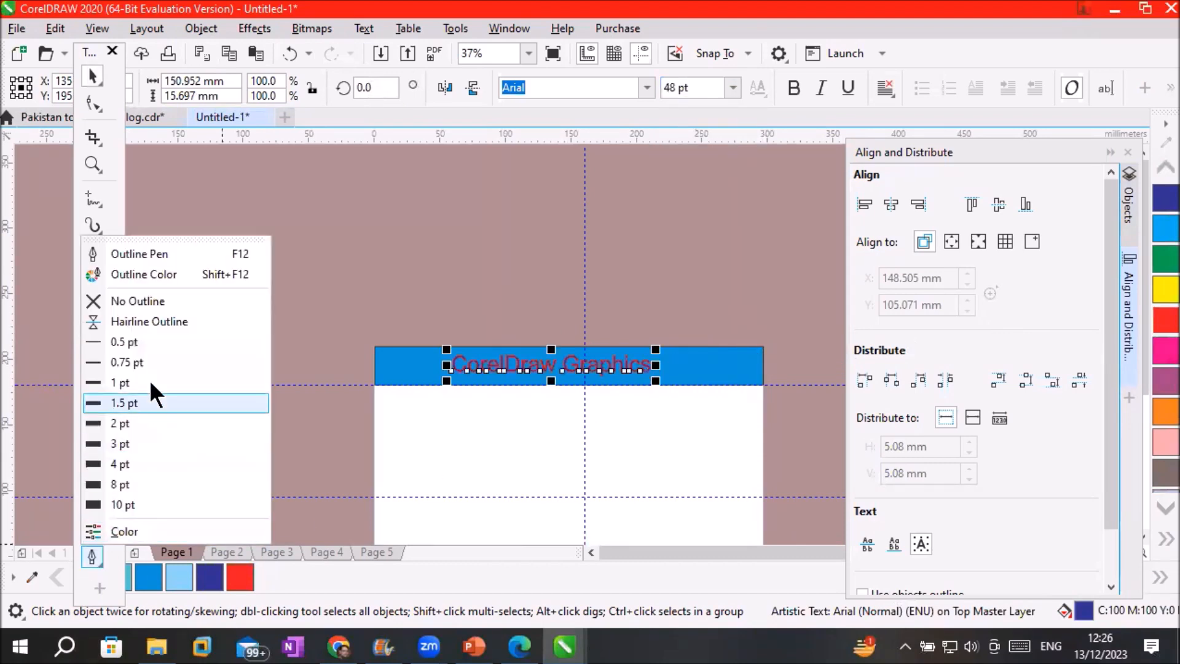
click(155, 363)
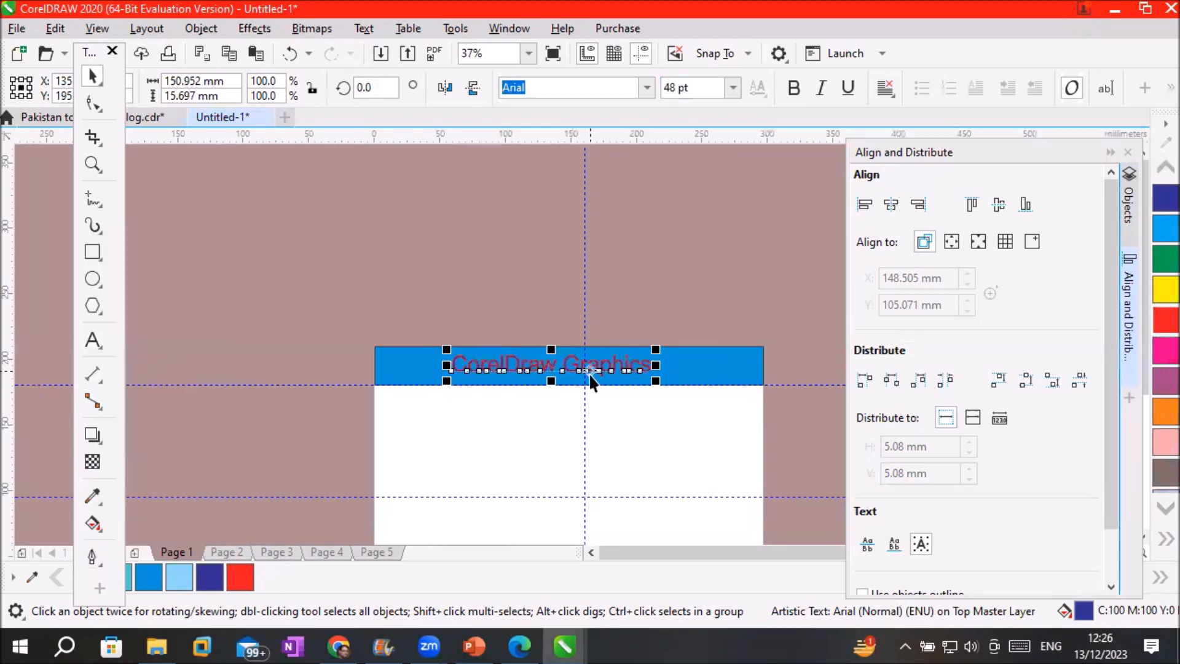
Change the title fill to yellow (C:0 M:0 Y:100 K:0) and deselect it
scroll(590, 375, up, 3)
scroll(558, 340, up, 2)
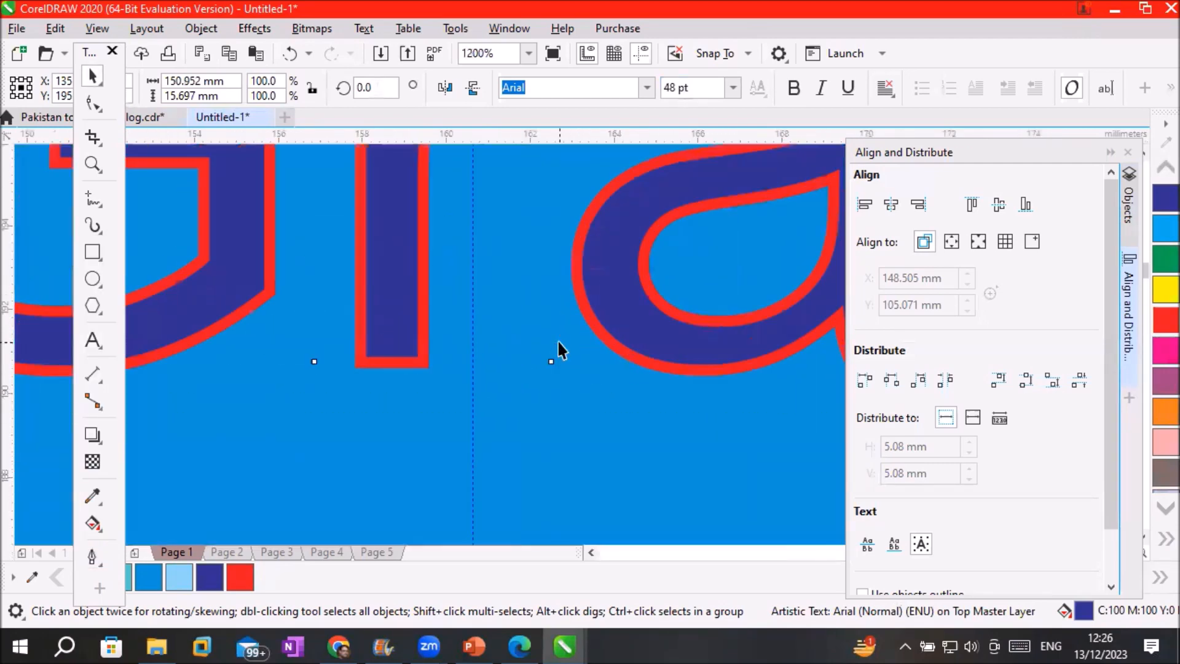
scroll(558, 341, down, 4)
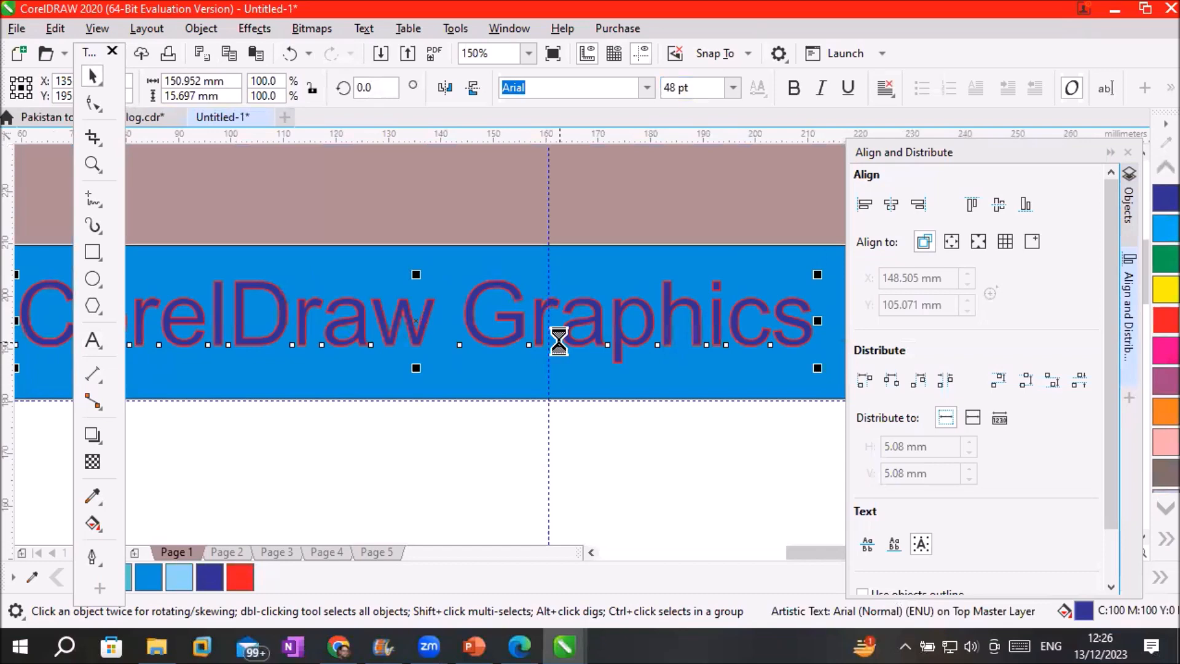
click(1156, 288)
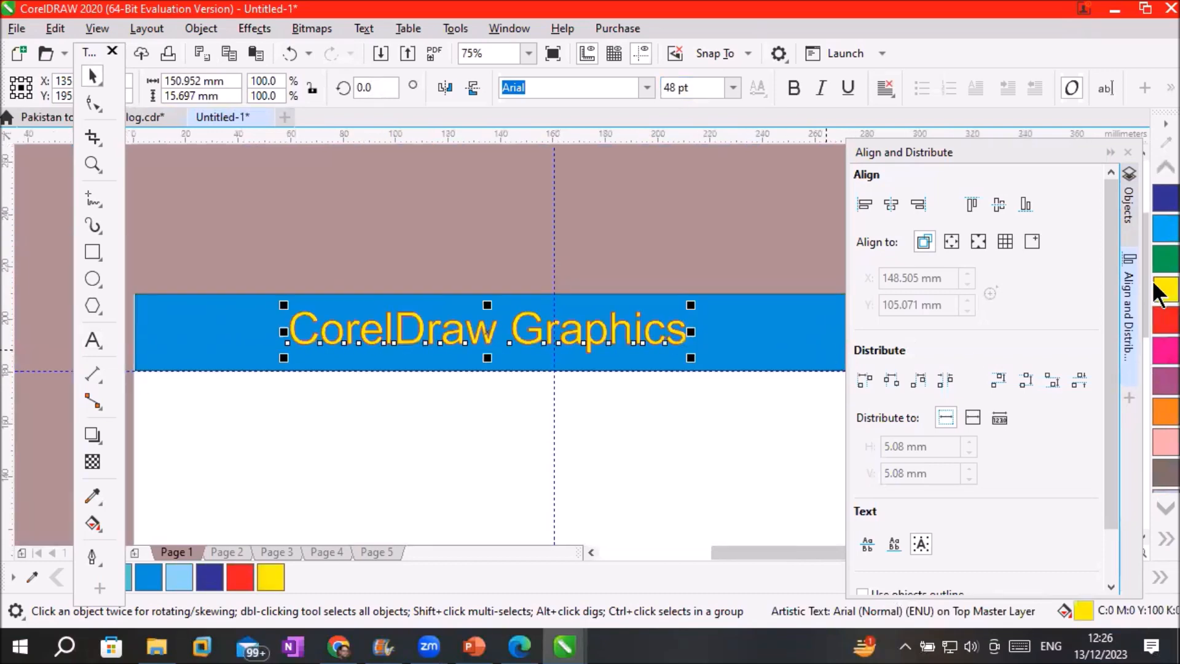
click(542, 481)
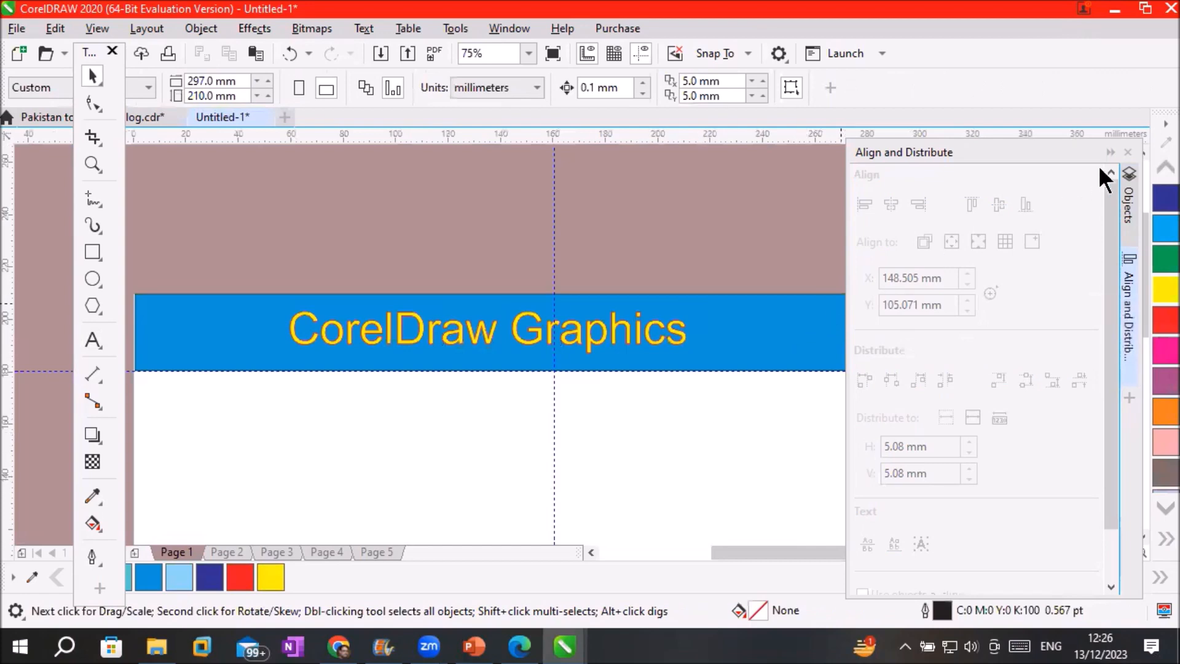
Show the Objects docker and select the title text and blue rectangle in Top Master Layer
click(1110, 151)
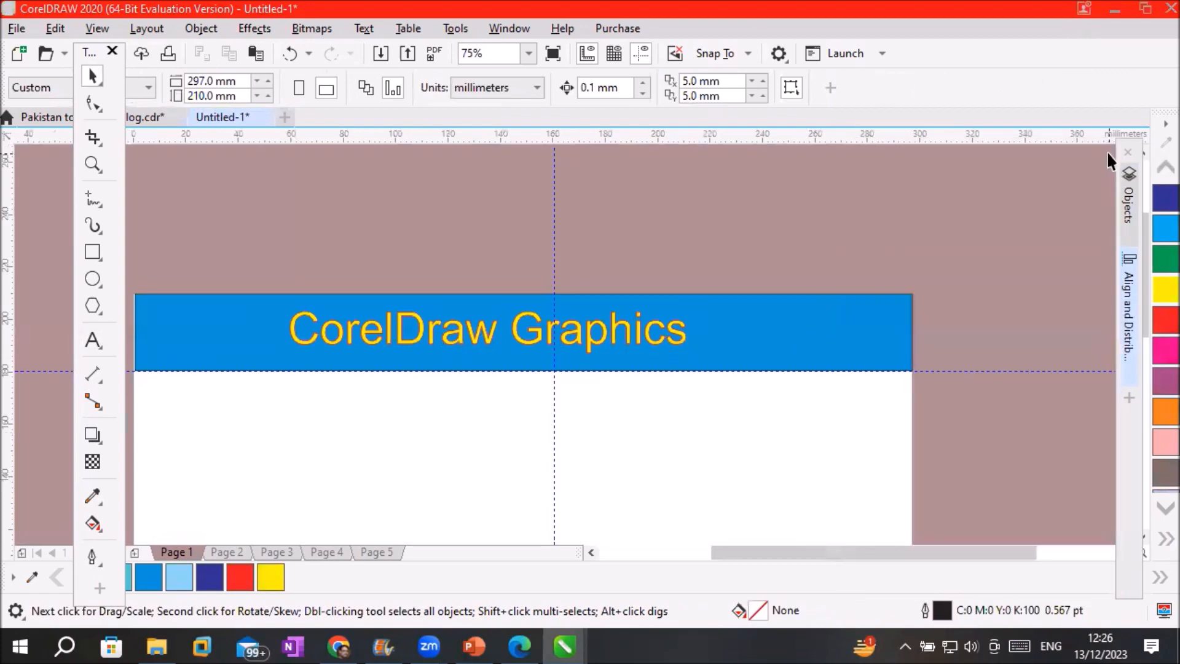
click(1130, 206)
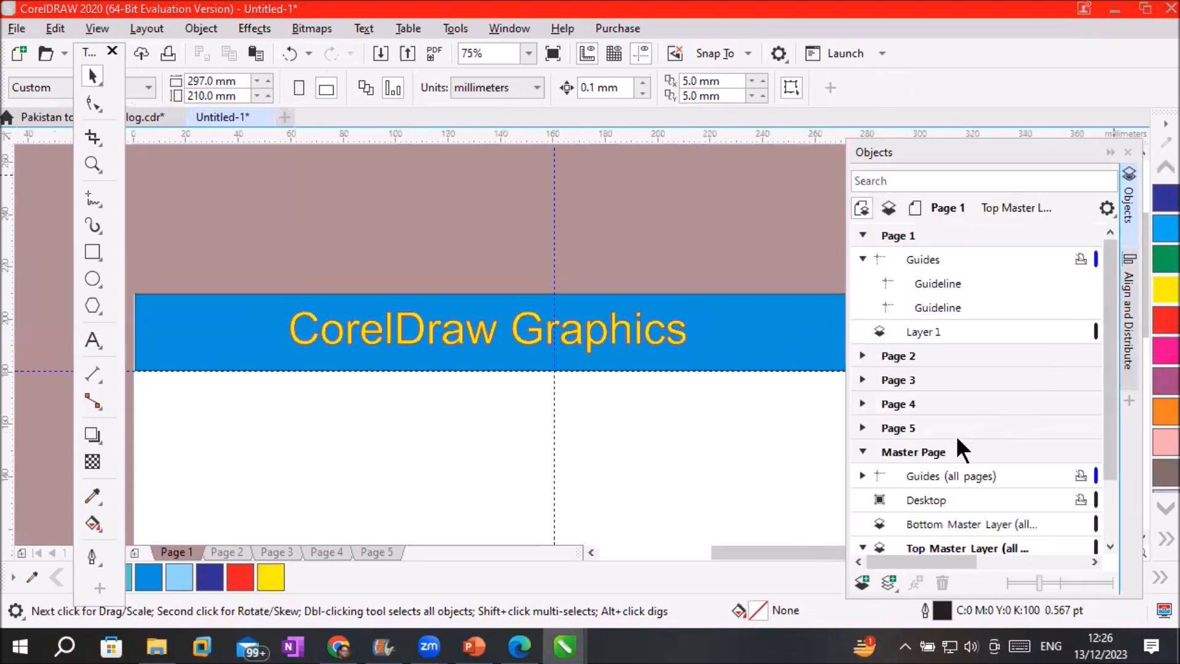
scroll(1107, 547, down, 3)
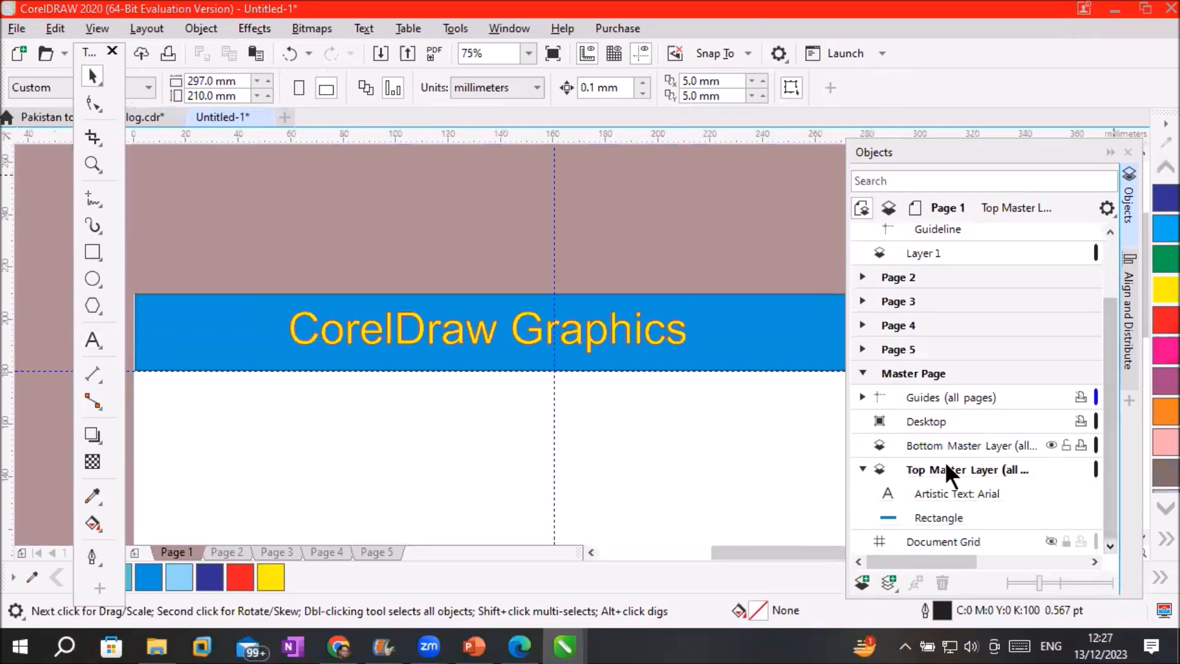
scroll(944, 463, up, 1)
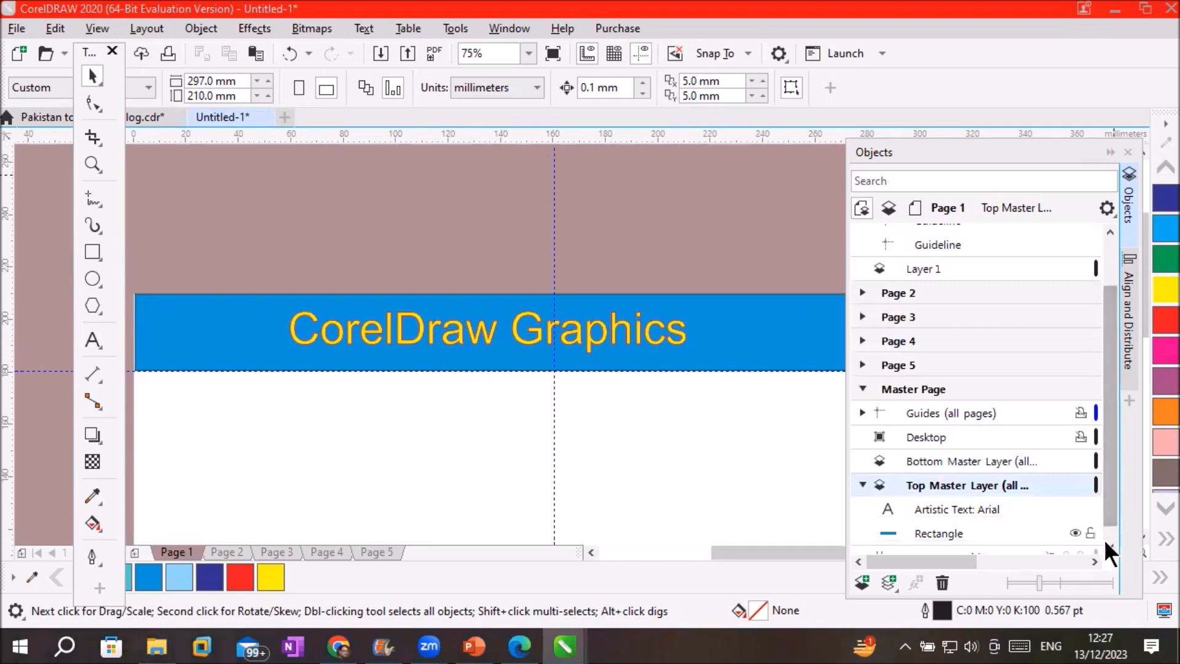
scroll(1105, 539, down, 1)
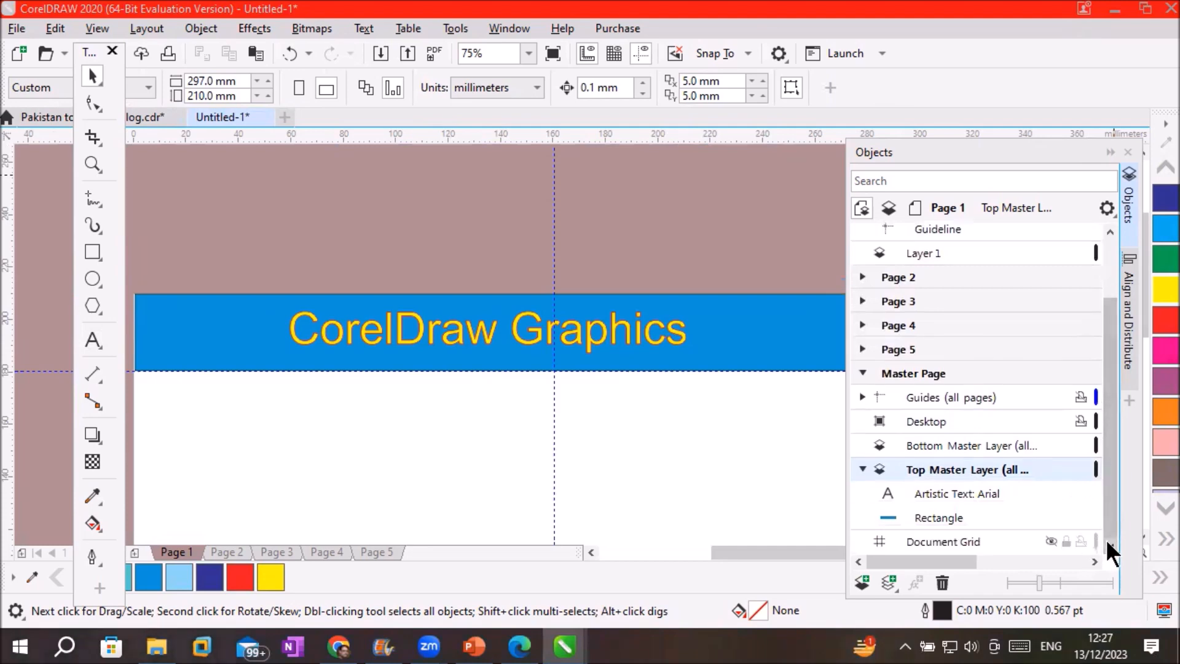
click(954, 494)
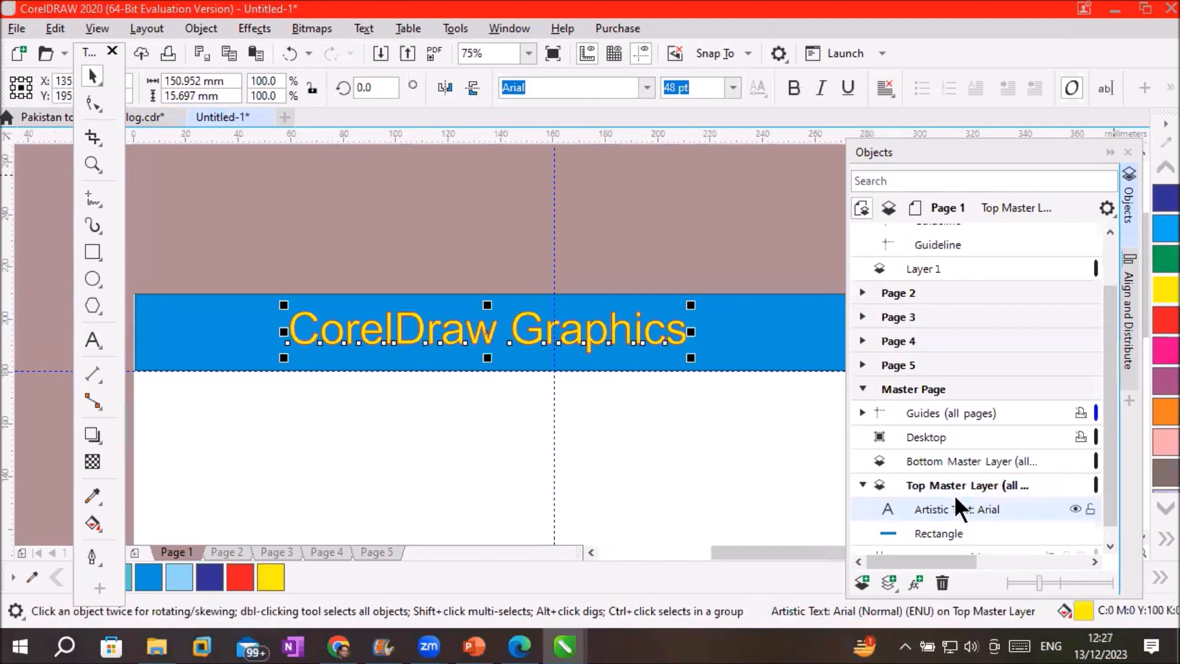
click(943, 531)
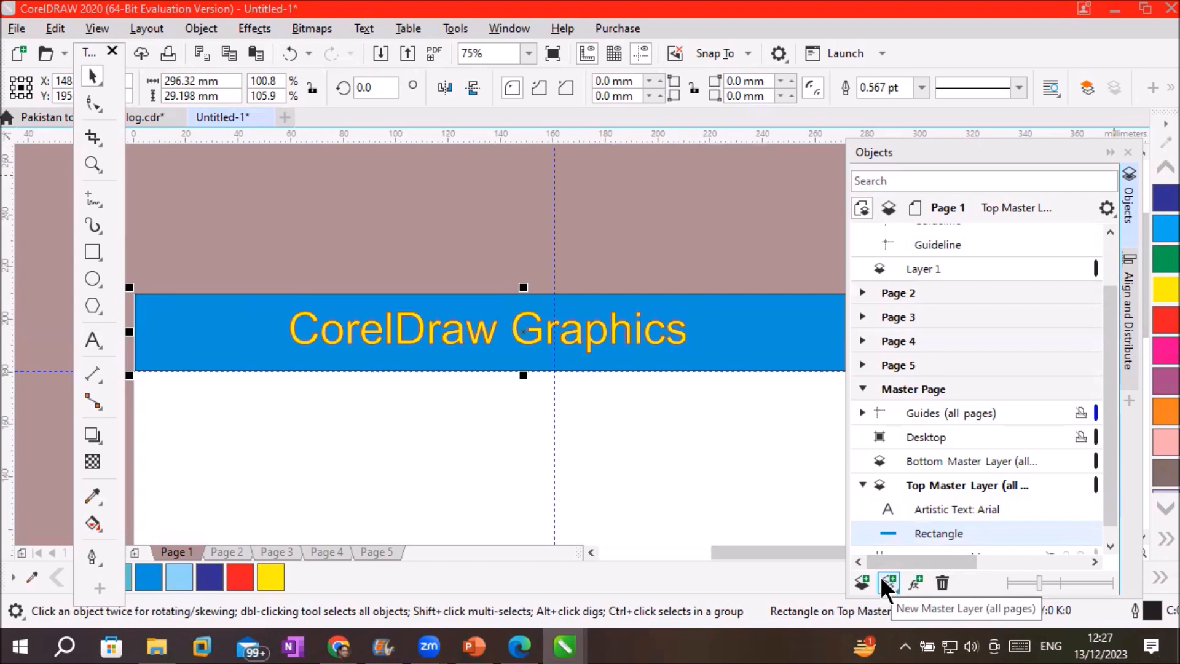
click(219, 549)
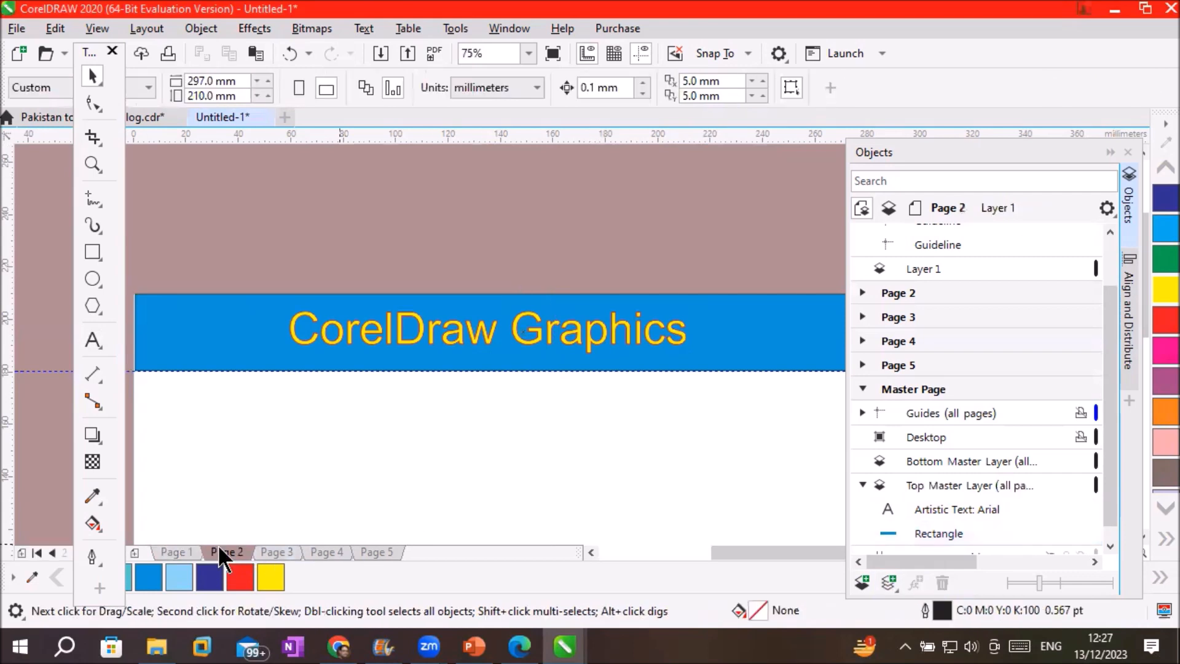
click(261, 553)
click(326, 555)
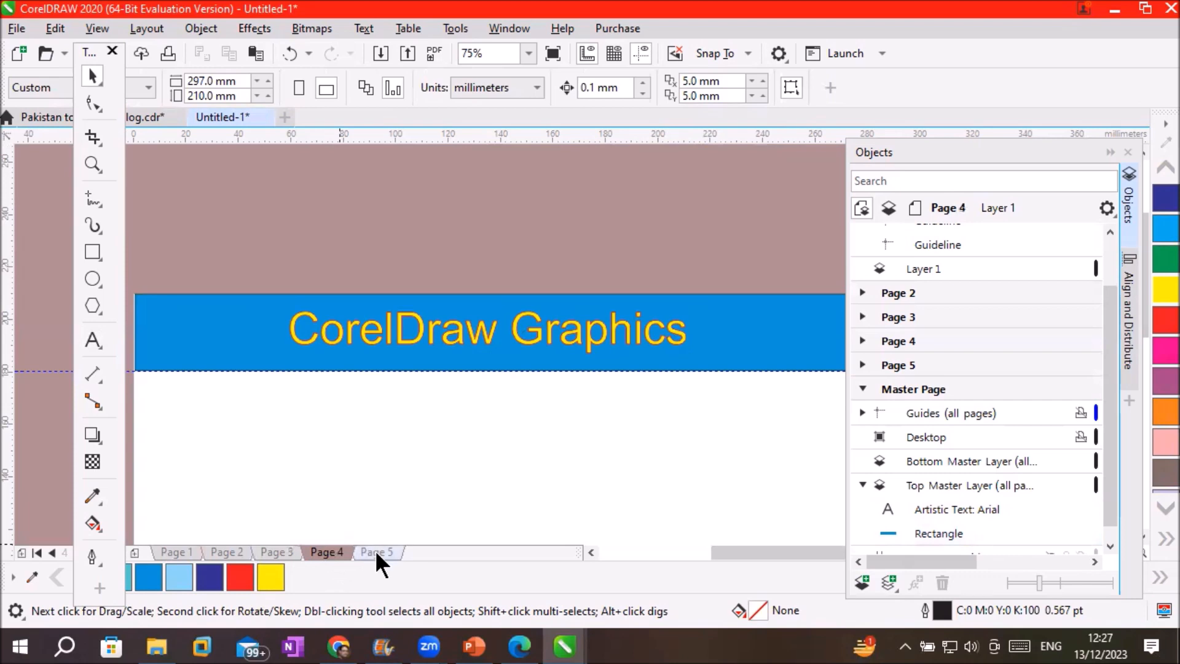
click(375, 551)
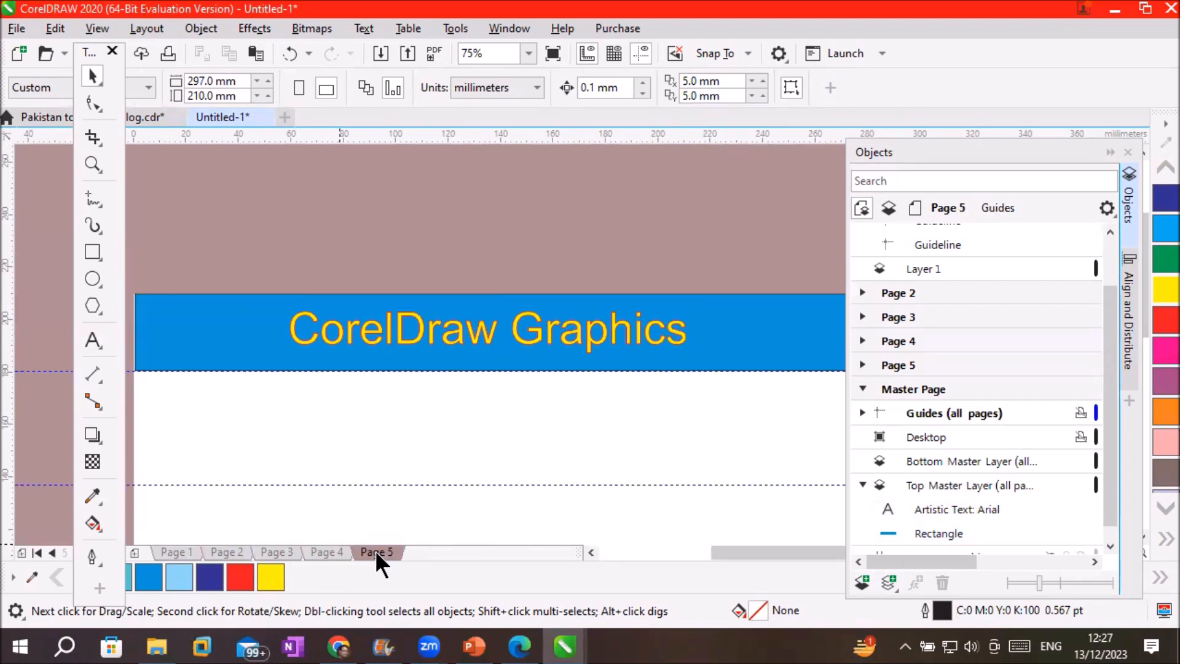
scroll(548, 447, down, 5)
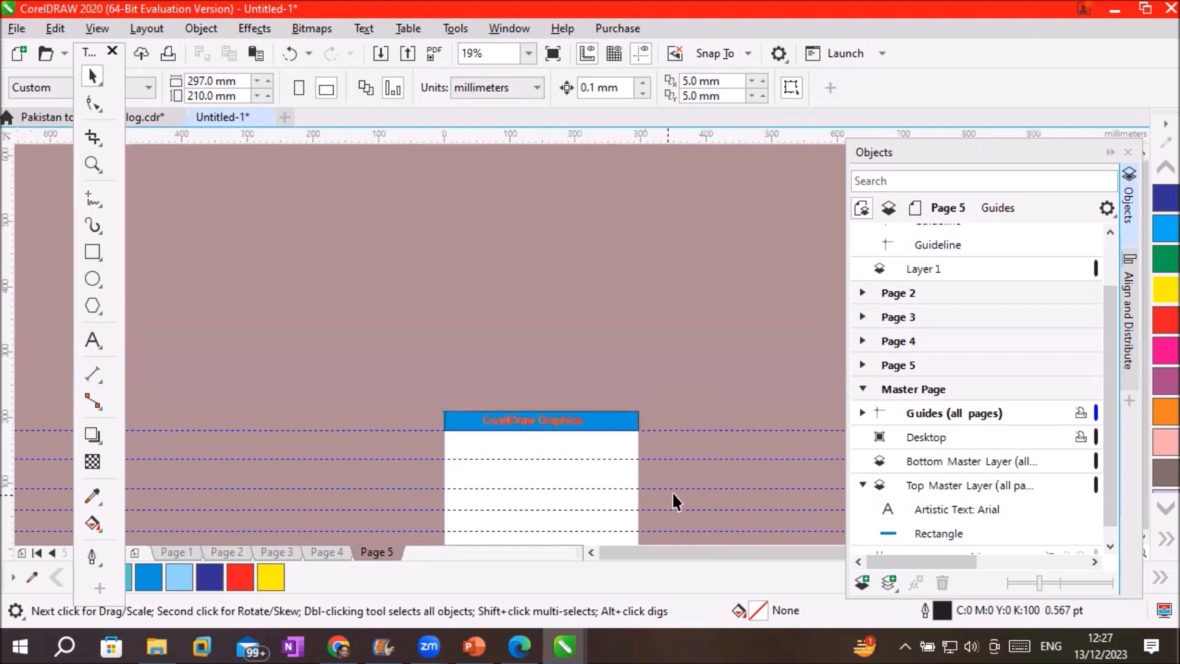
click(1109, 545)
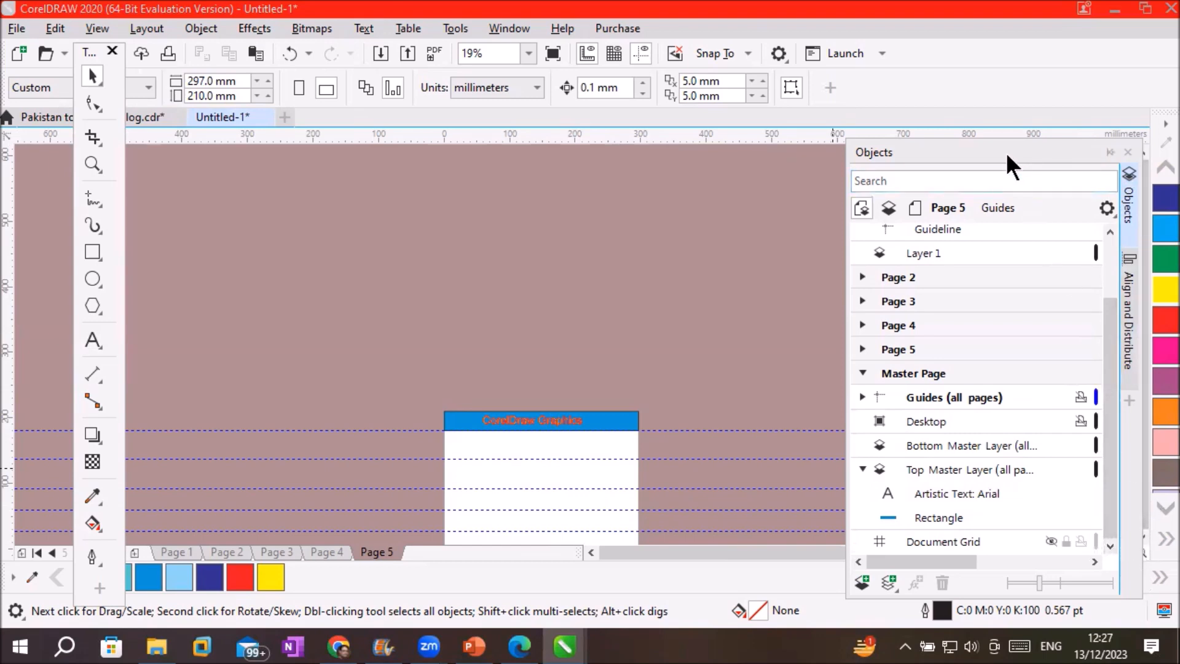
drag(1005, 153, 944, 160)
click(1139, 538)
click(1139, 538)
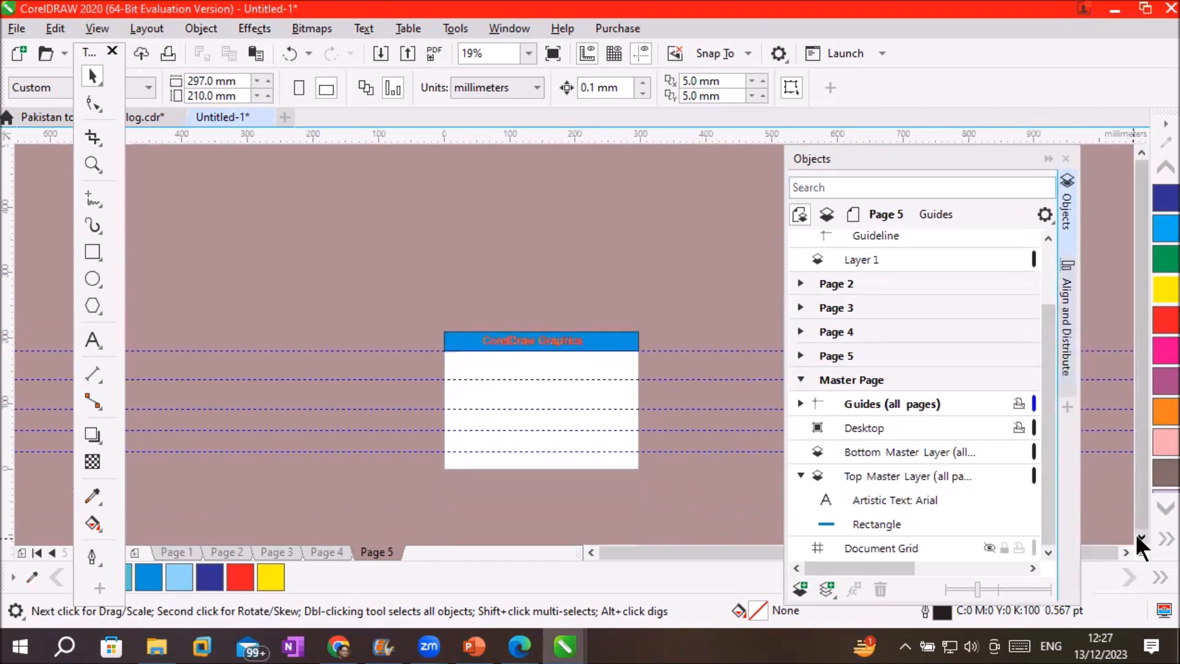
click(1139, 537)
scroll(520, 331, up, 2)
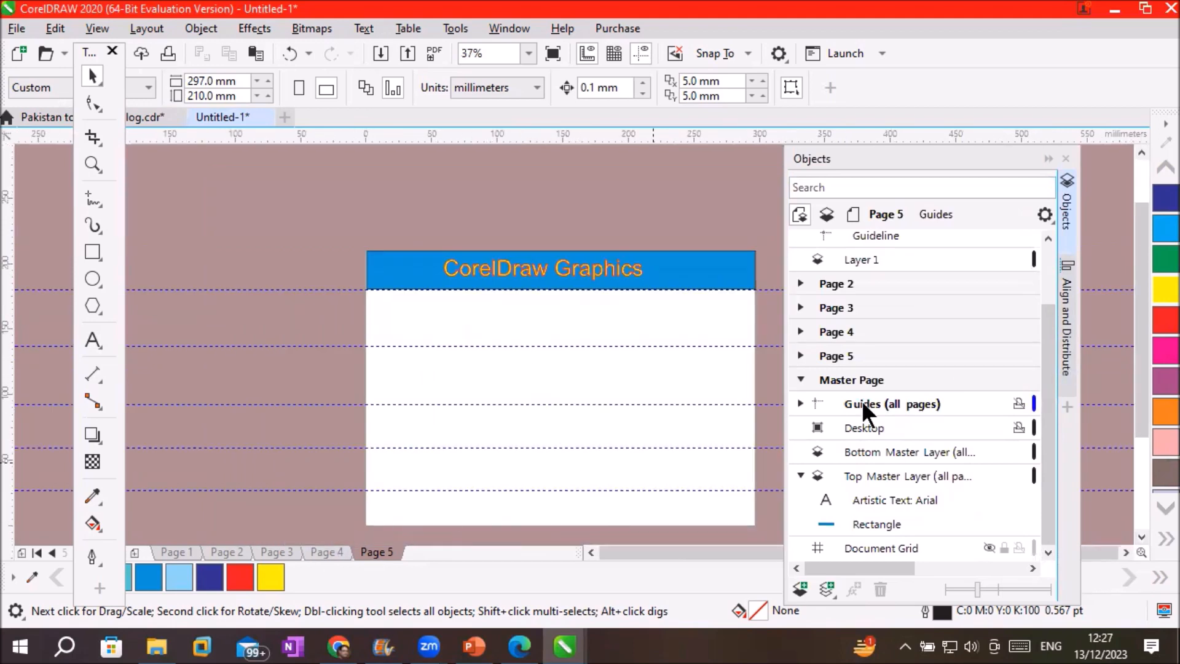
click(829, 306)
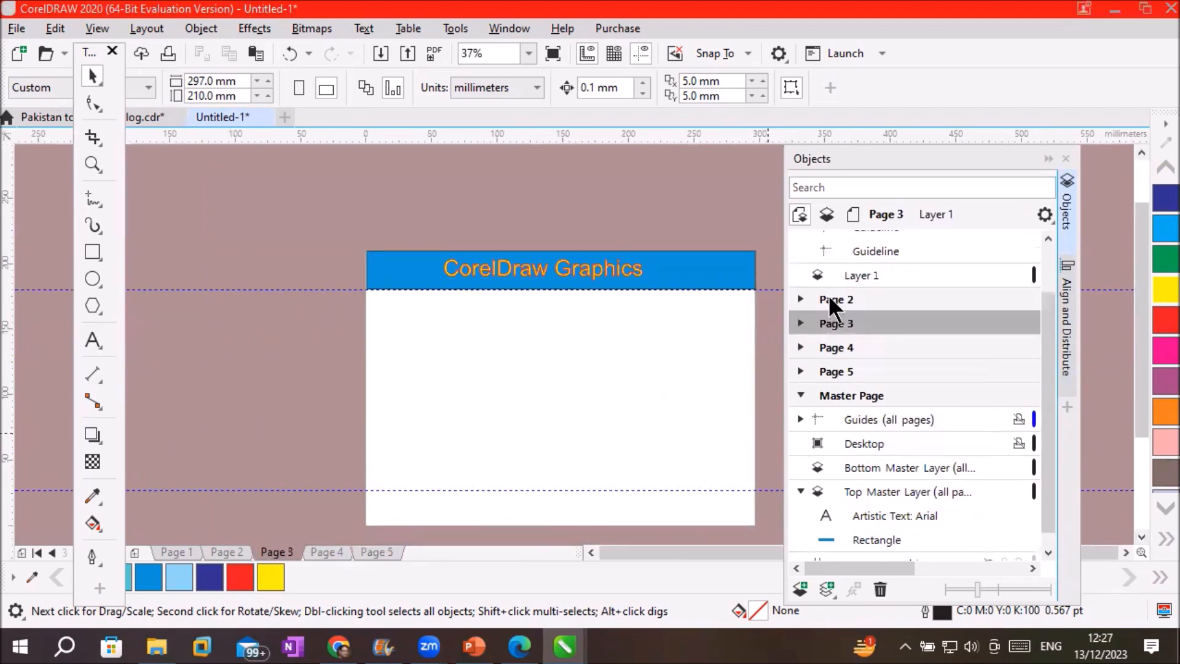
click(828, 298)
click(840, 344)
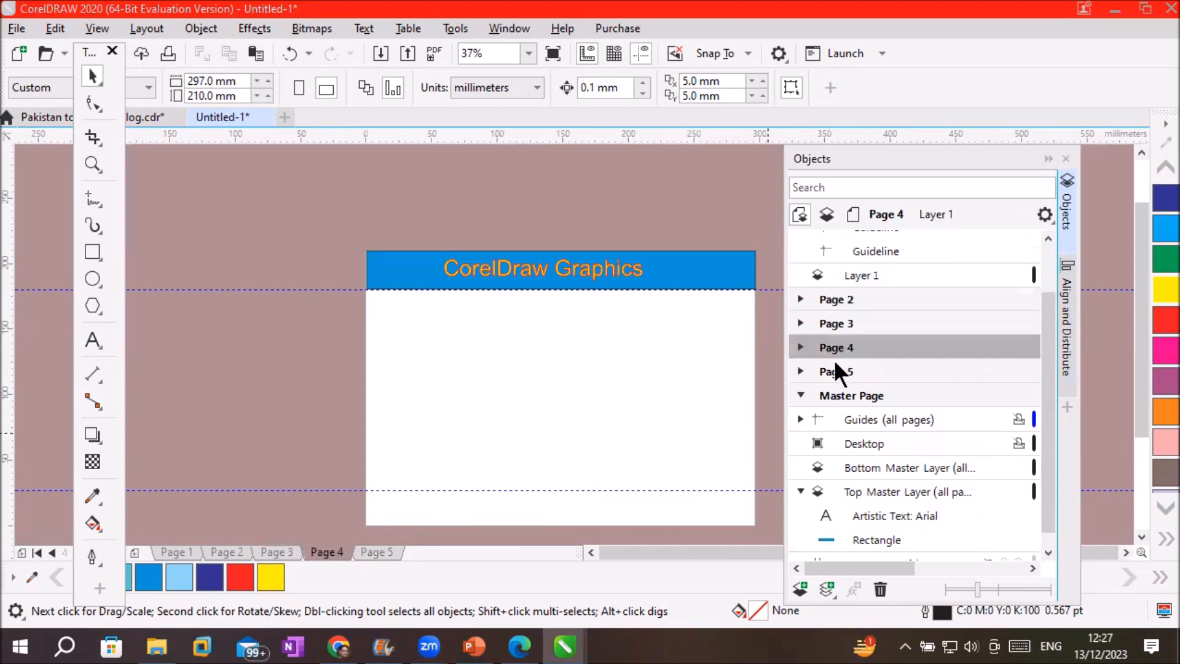
click(831, 367)
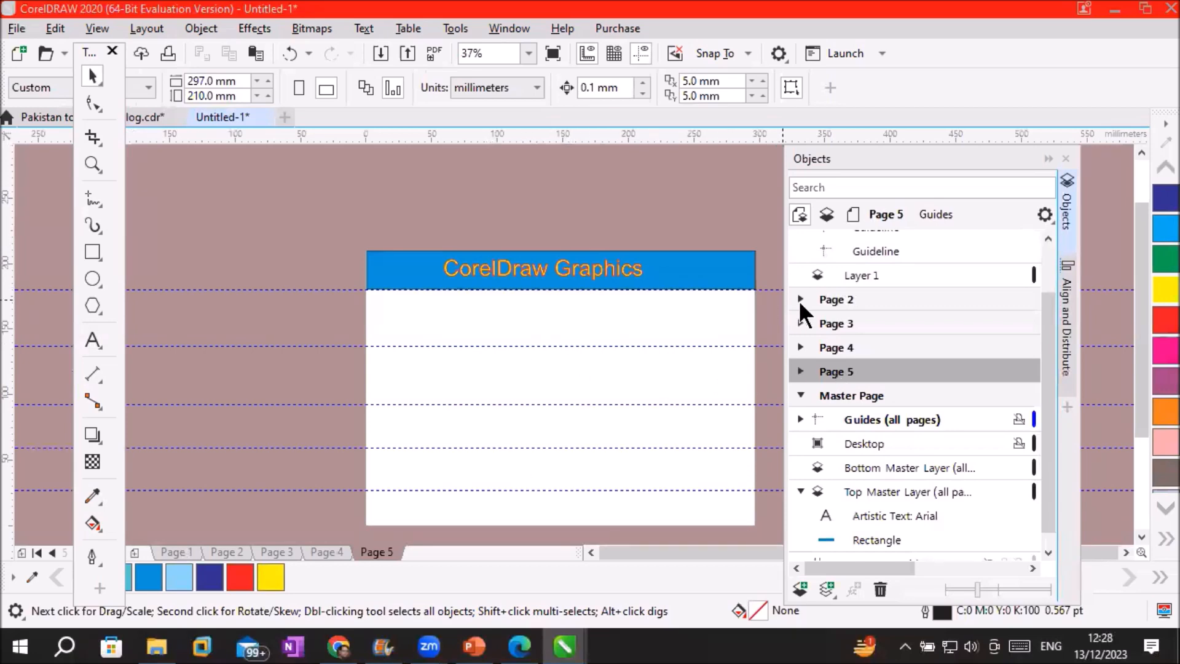
click(836, 298)
click(842, 325)
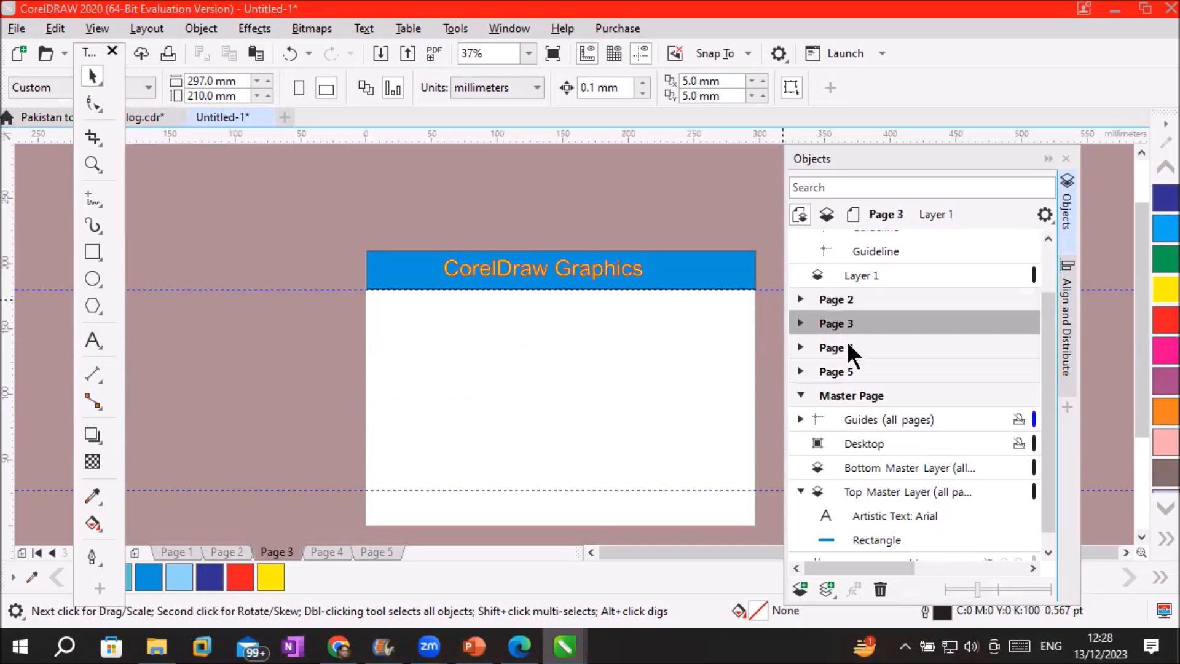
click(848, 346)
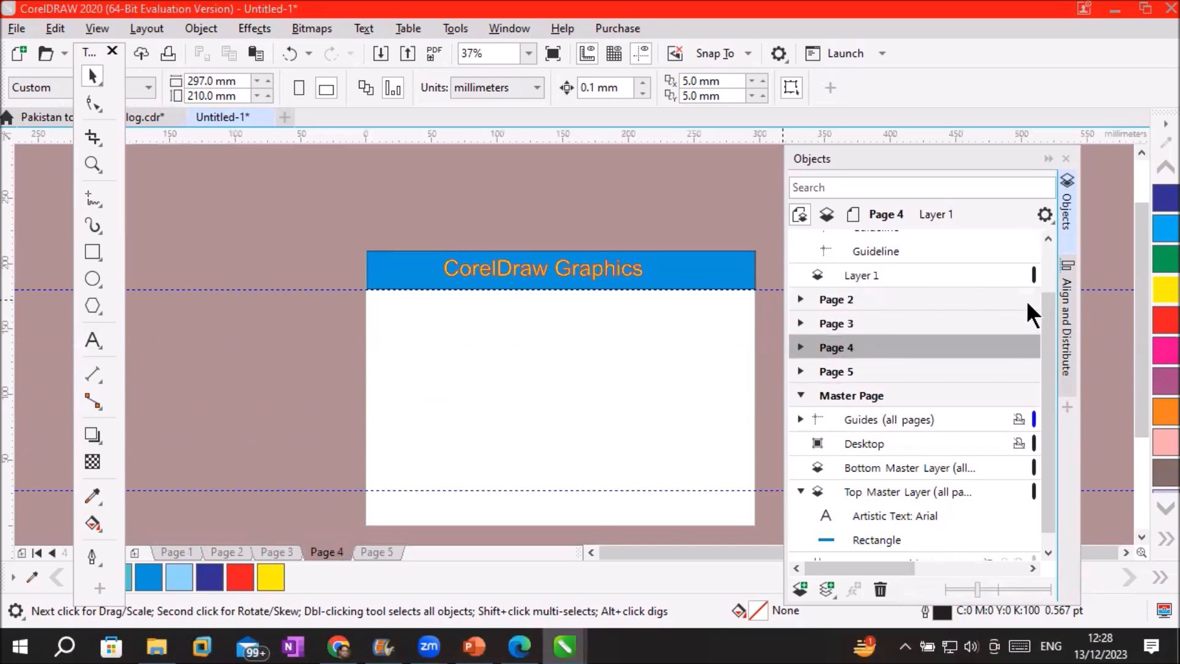
drag(1045, 319, 1054, 267)
click(842, 242)
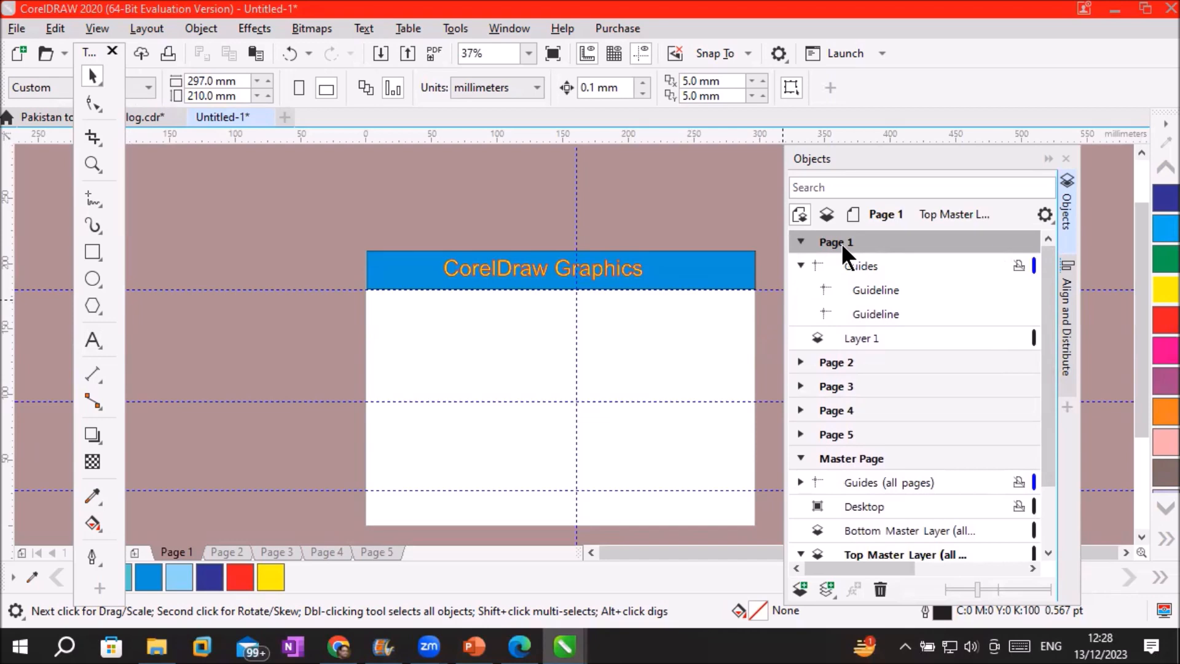
Collapse Page 1 in the Objects docker and activate Bottom Master Layer under Master Page
click(875, 336)
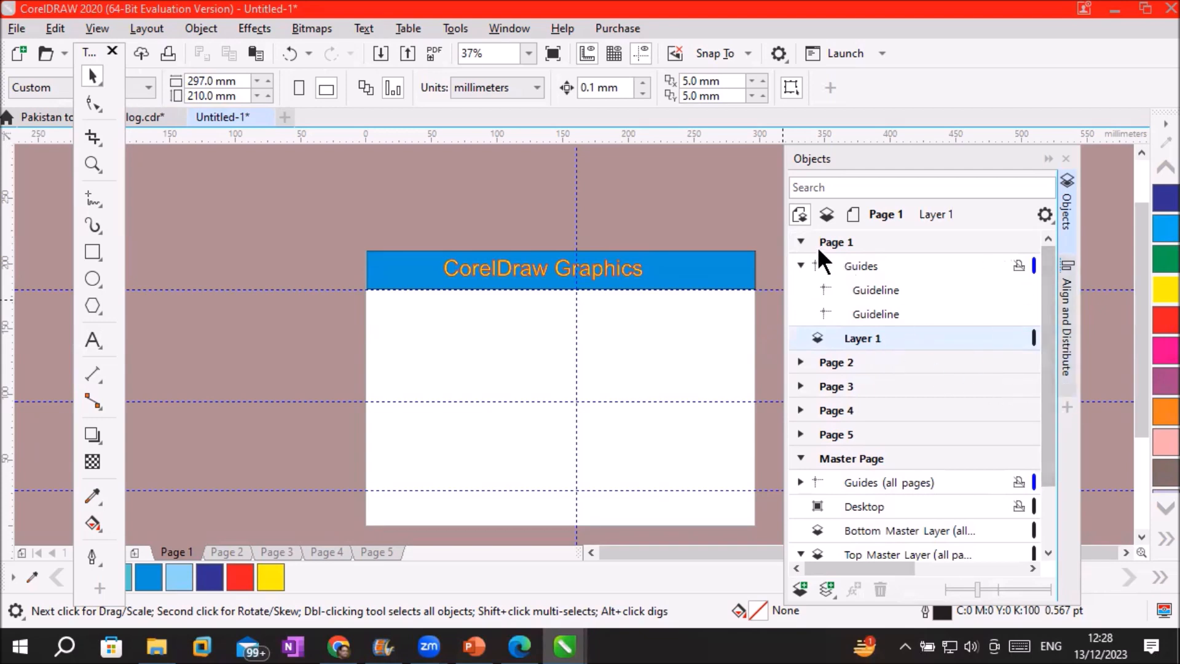
click(800, 242)
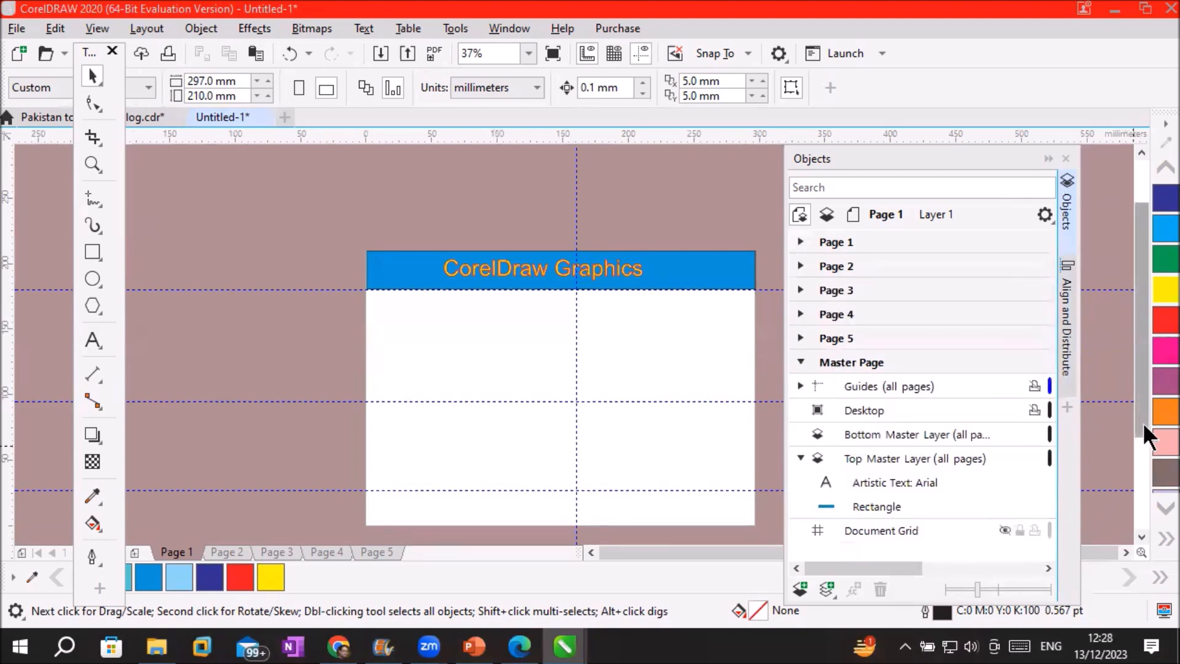
drag(1139, 425, 1146, 457)
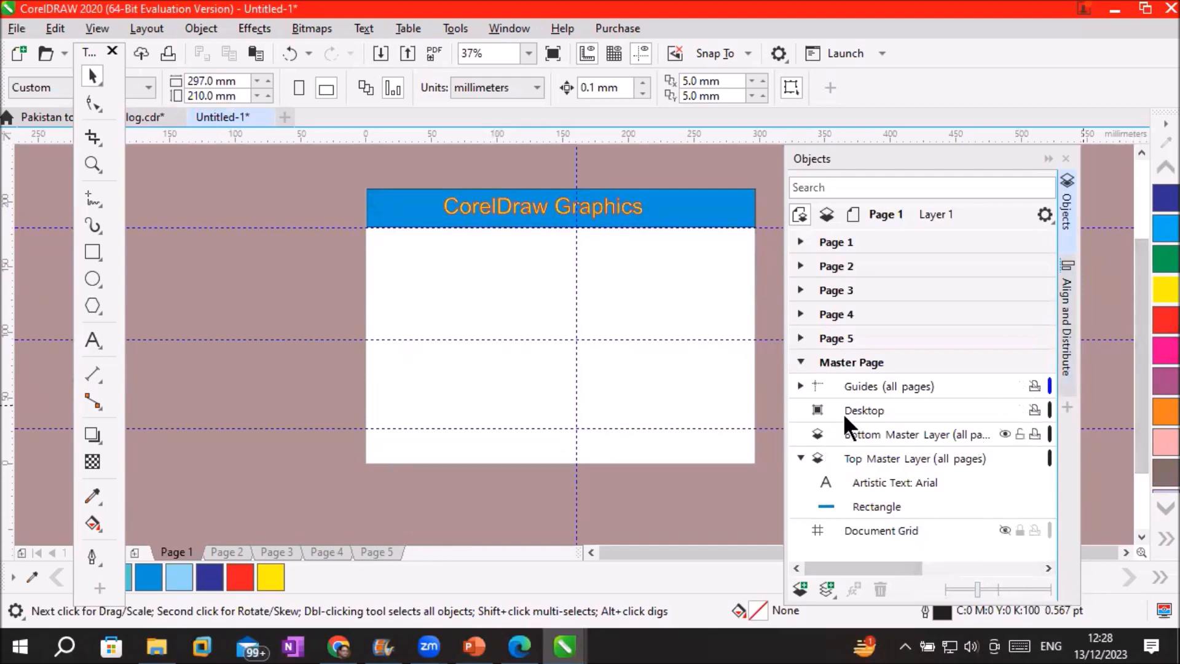
click(858, 358)
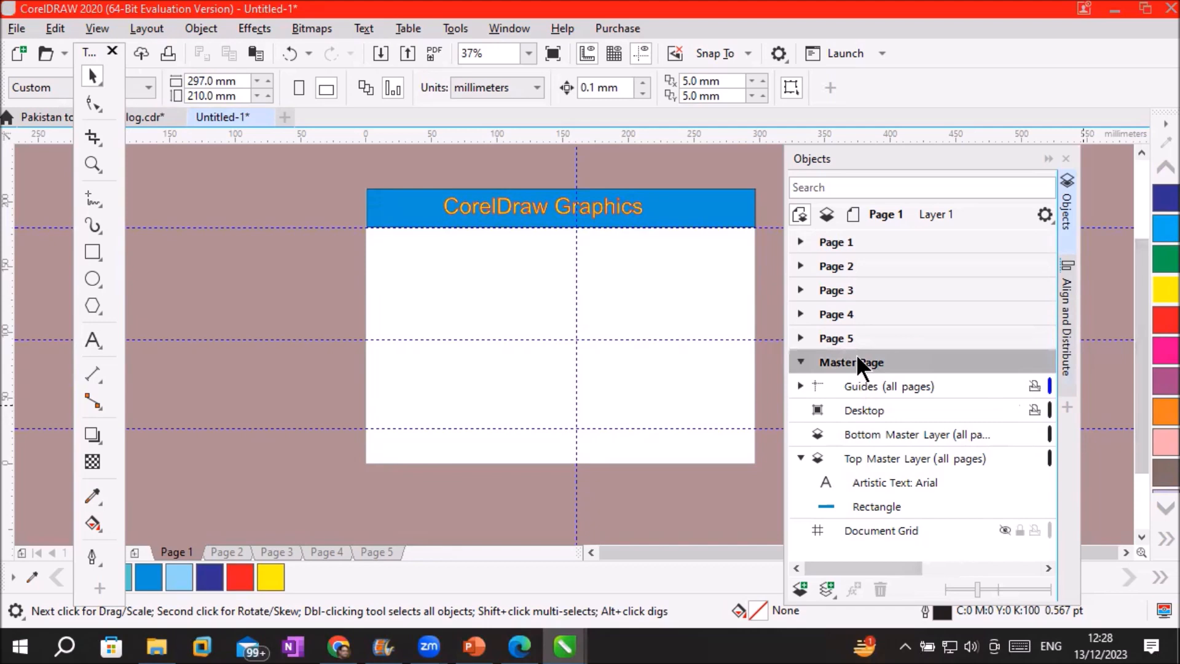
click(854, 433)
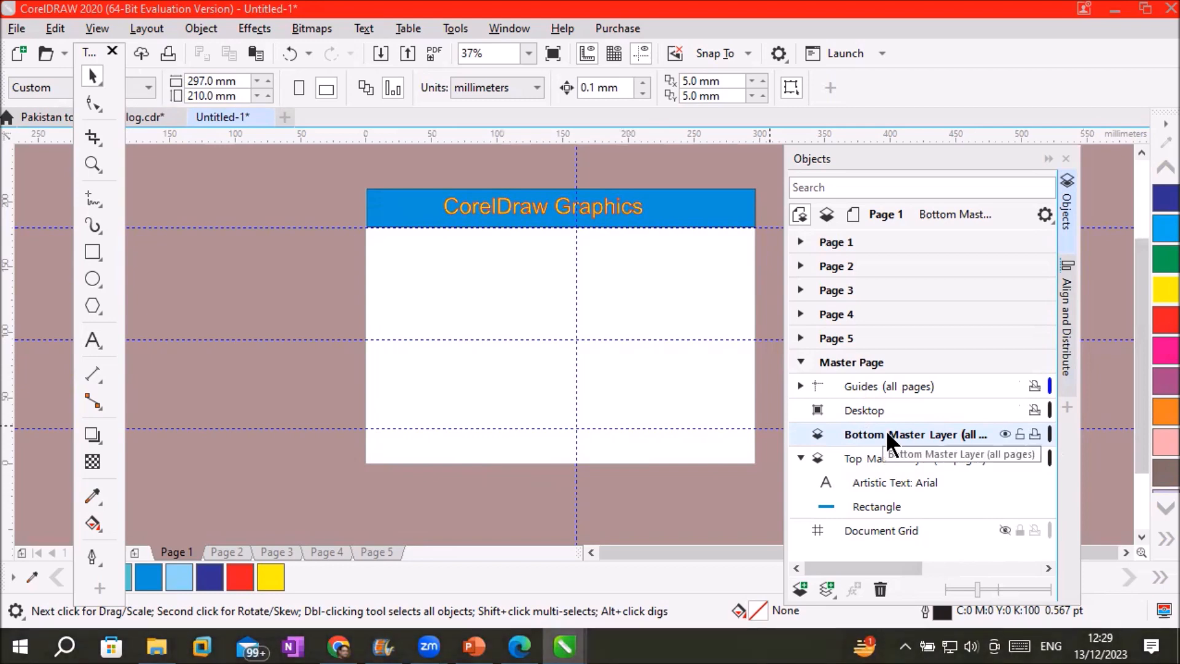
Draw a footer bar across the page bottom and type the phone number inside it
click(94, 252)
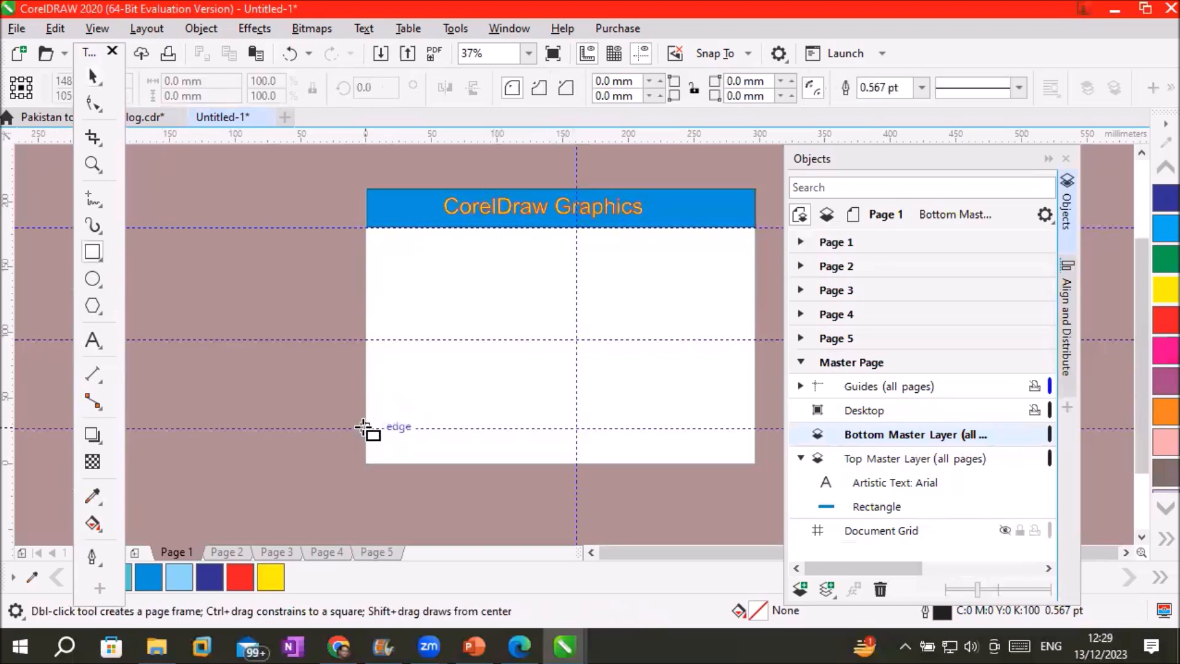
drag(405, 441, 762, 467)
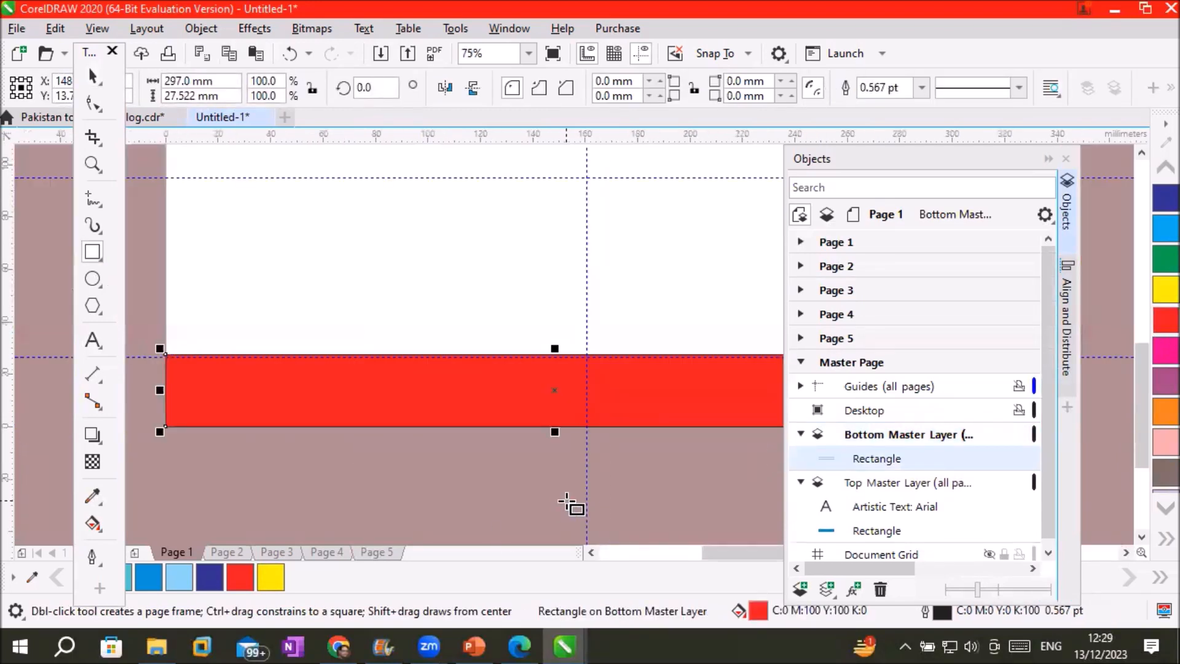
key(F8)
click(238, 390)
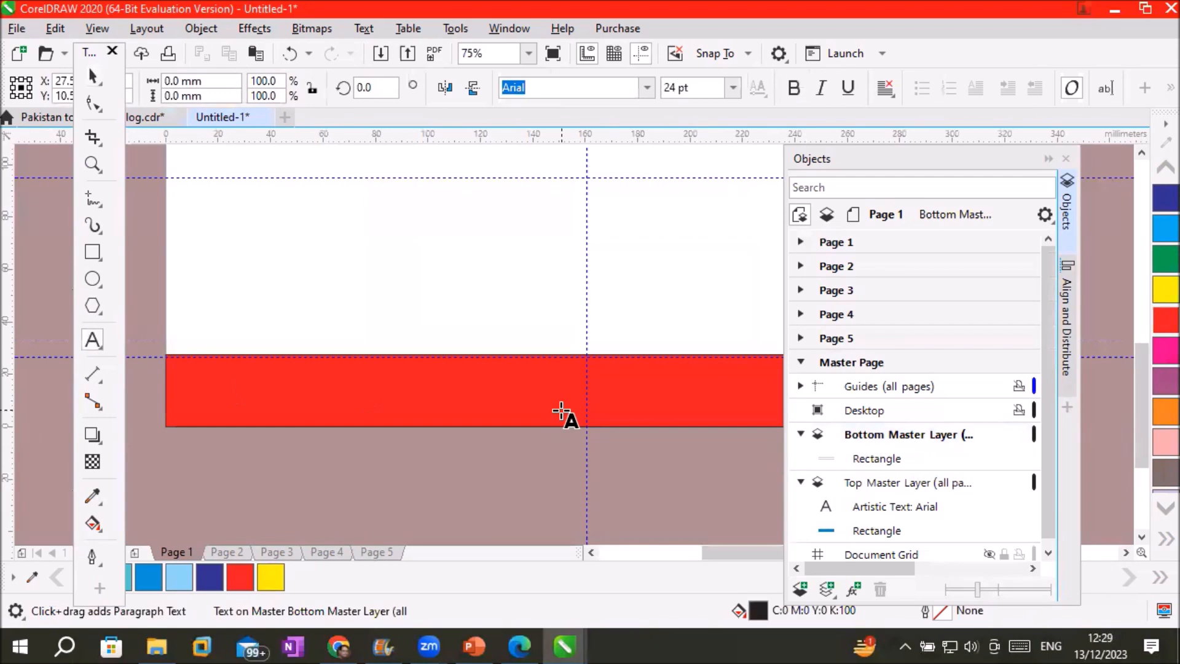
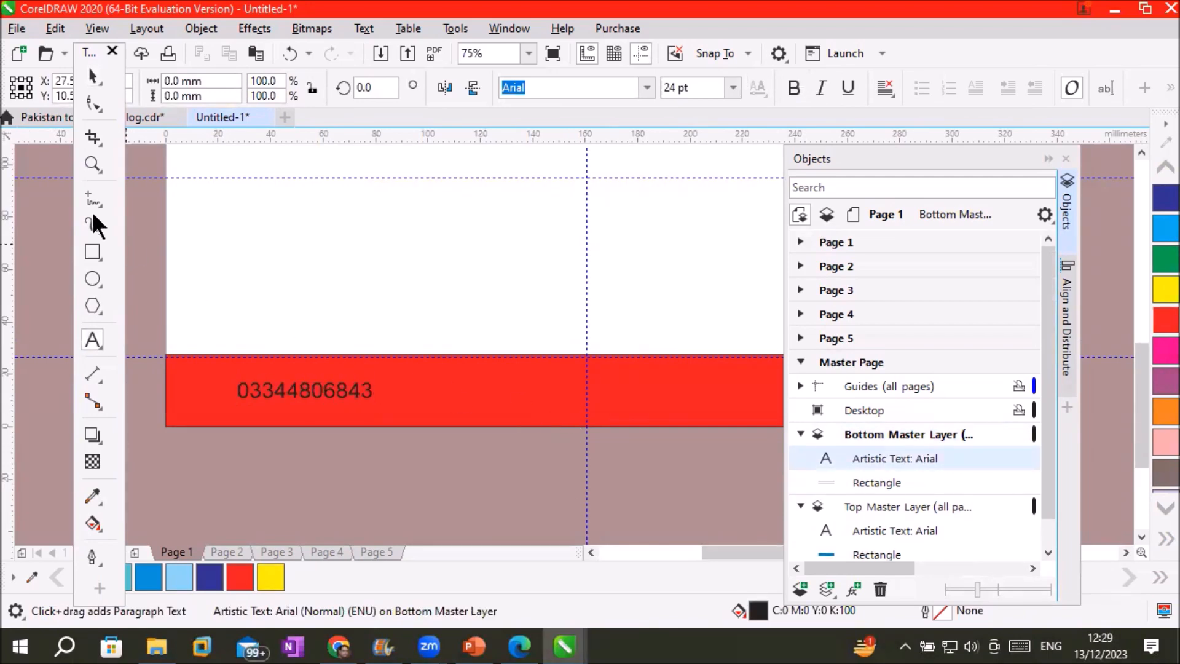
click(14, 28)
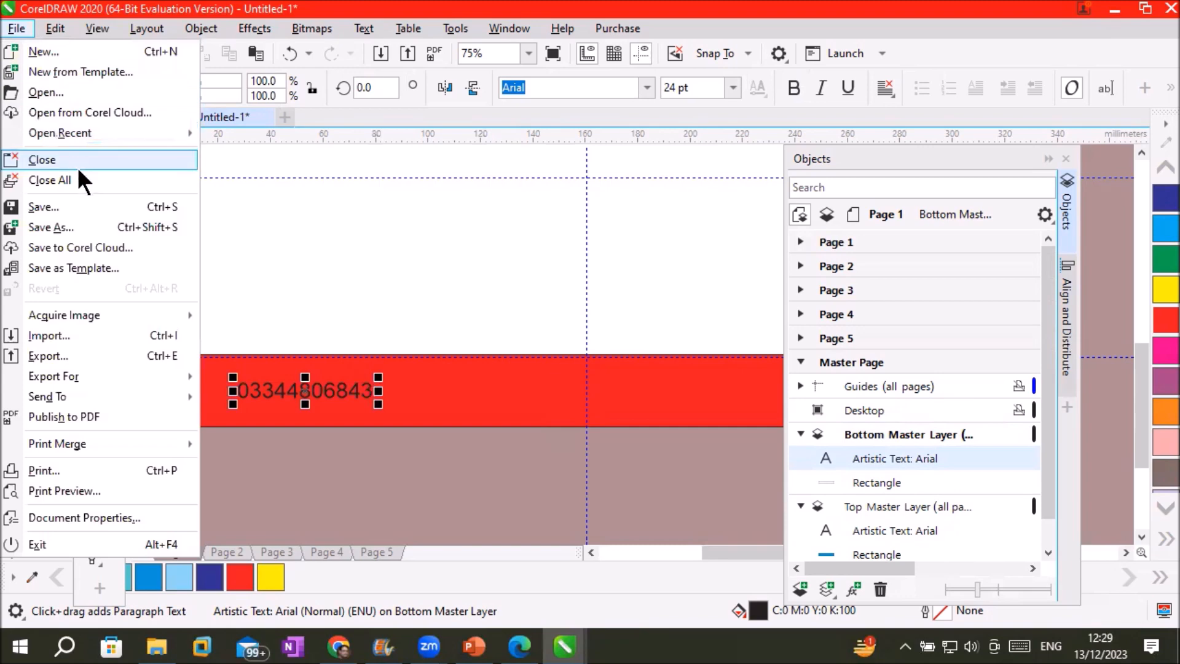
Start an import and browse to the _Graphics > Images > Flaticon folder
click(122, 333)
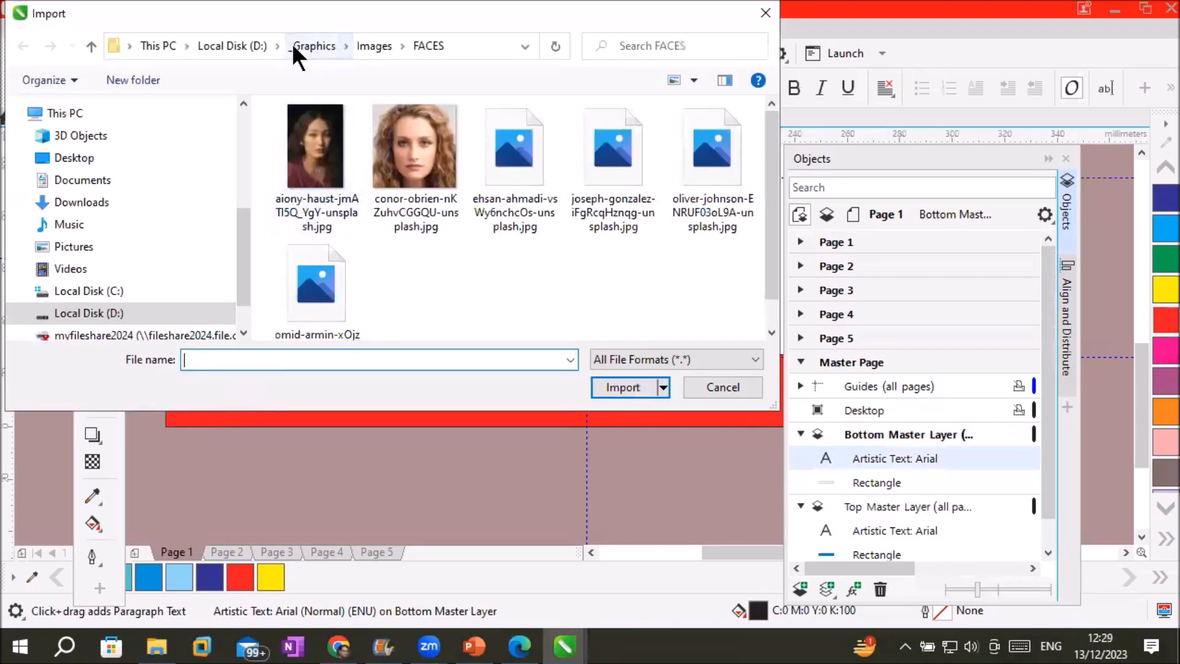
click(312, 43)
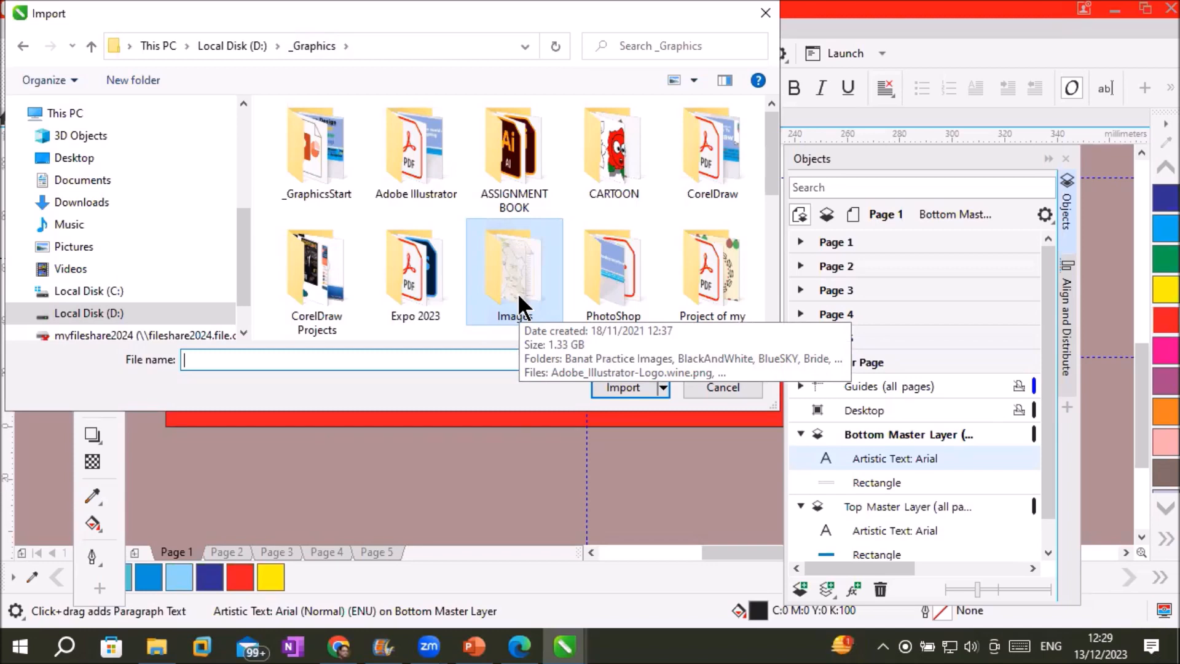
mouse_move(767, 150)
mouse_down()
mouse_move(781, 230)
mouse_move(780, 154)
mouse_up()
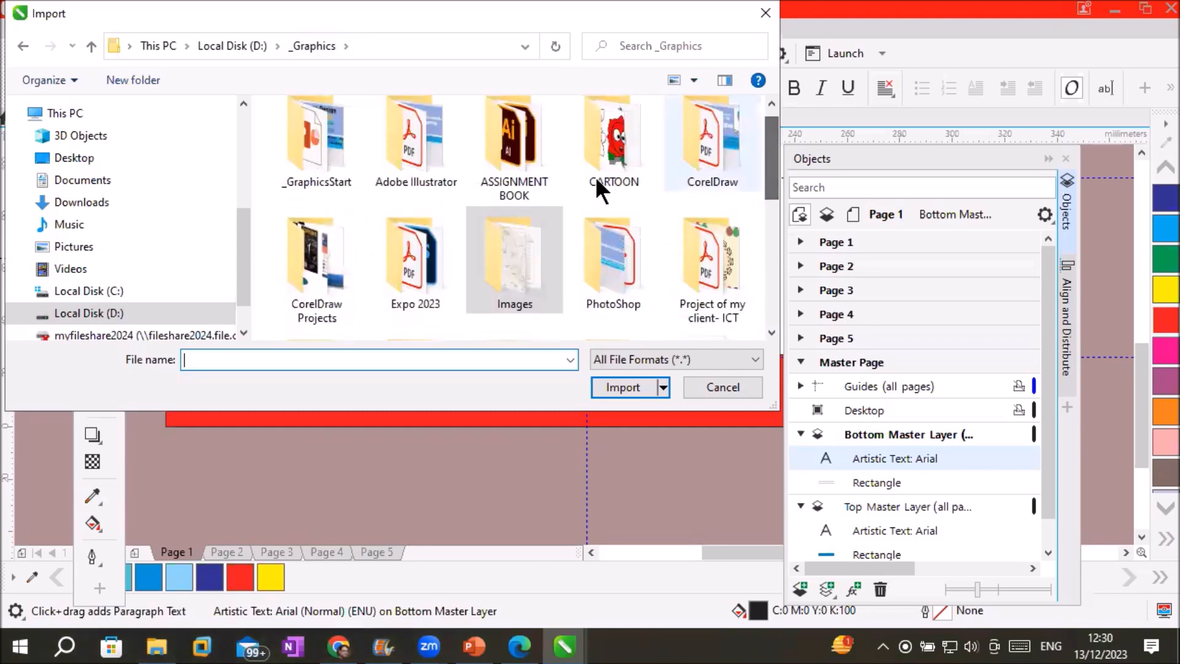
double_click(508, 252)
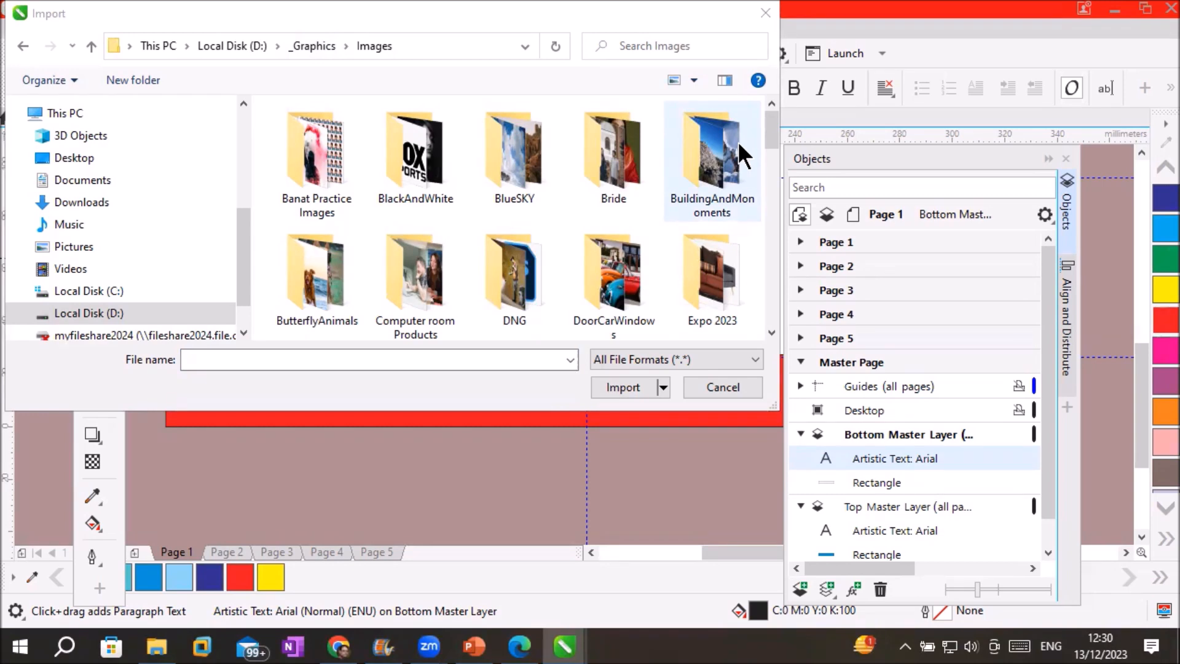
key(f)
scroll(429, 276, down, 1)
text(fif)
double_click(614, 151)
Import the viber and whatsapp PNG icons and place them on the page
scroll(684, 246, down, 3)
scroll(684, 248, up, 1)
drag(613, 263, 519, 486)
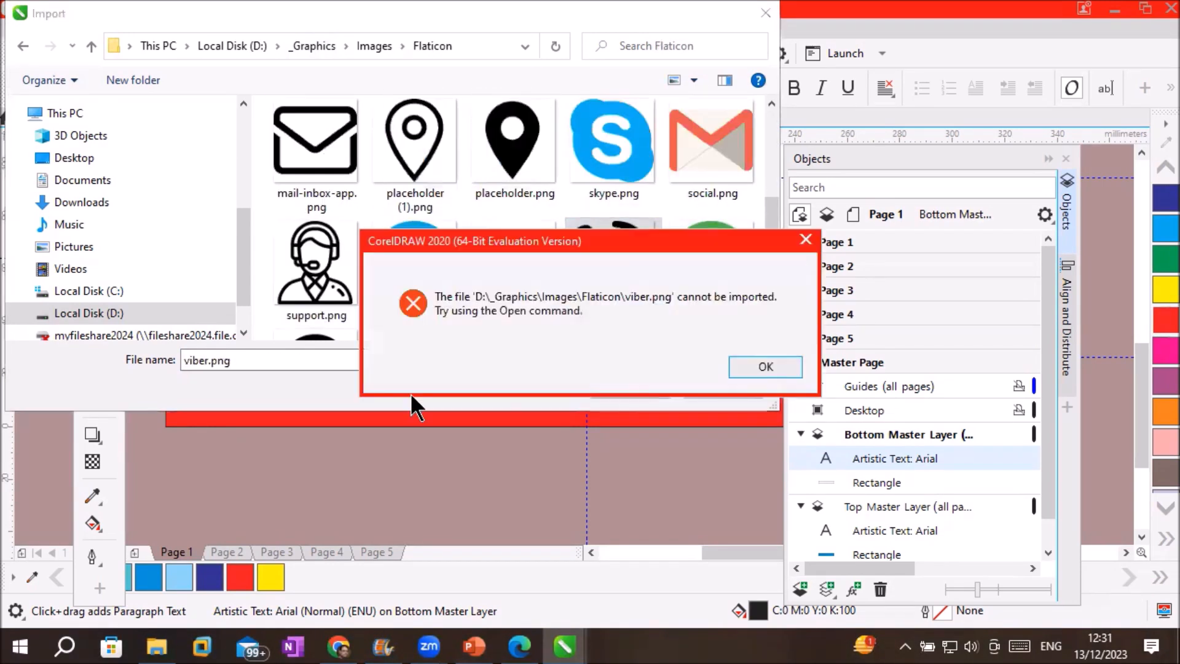
key(Return)
drag(712, 264, 690, 470)
click(723, 387)
drag(370, 429, 194, 337)
Shrink the phone and WhatsApp icons to footer height and move them onto the red band
drag(408, 264, 332, 353)
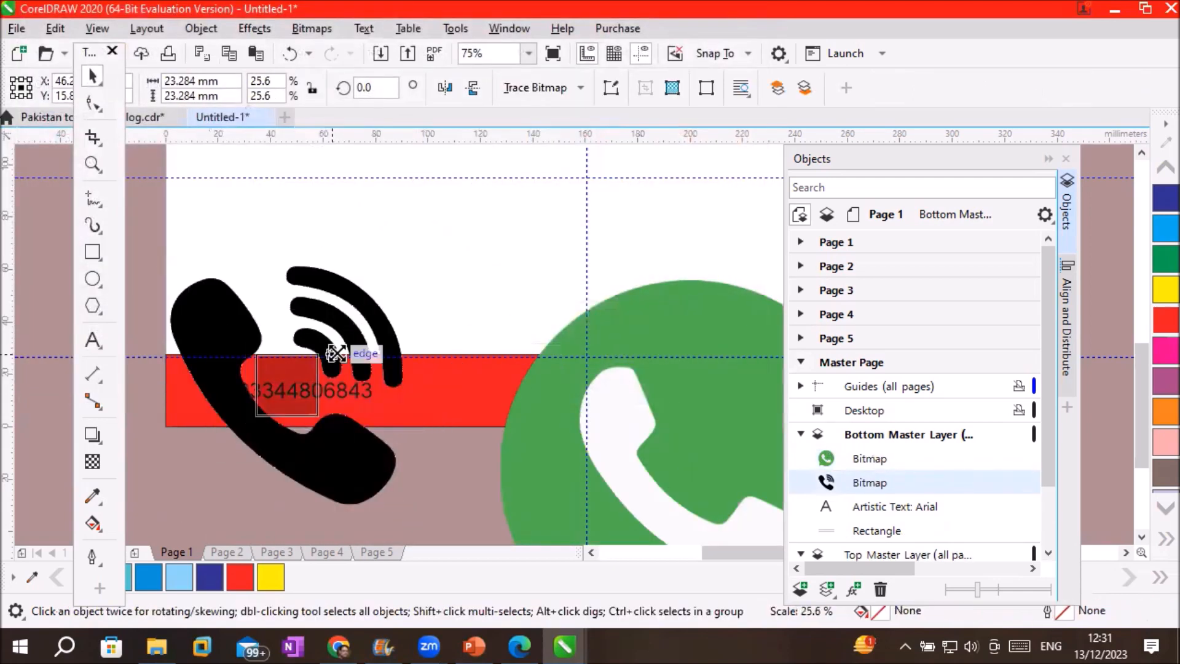
drag(289, 400, 209, 403)
drag(553, 393, 414, 286)
drag(364, 172, 530, 336)
drag(544, 359, 546, 393)
scroll(545, 393, right, 2)
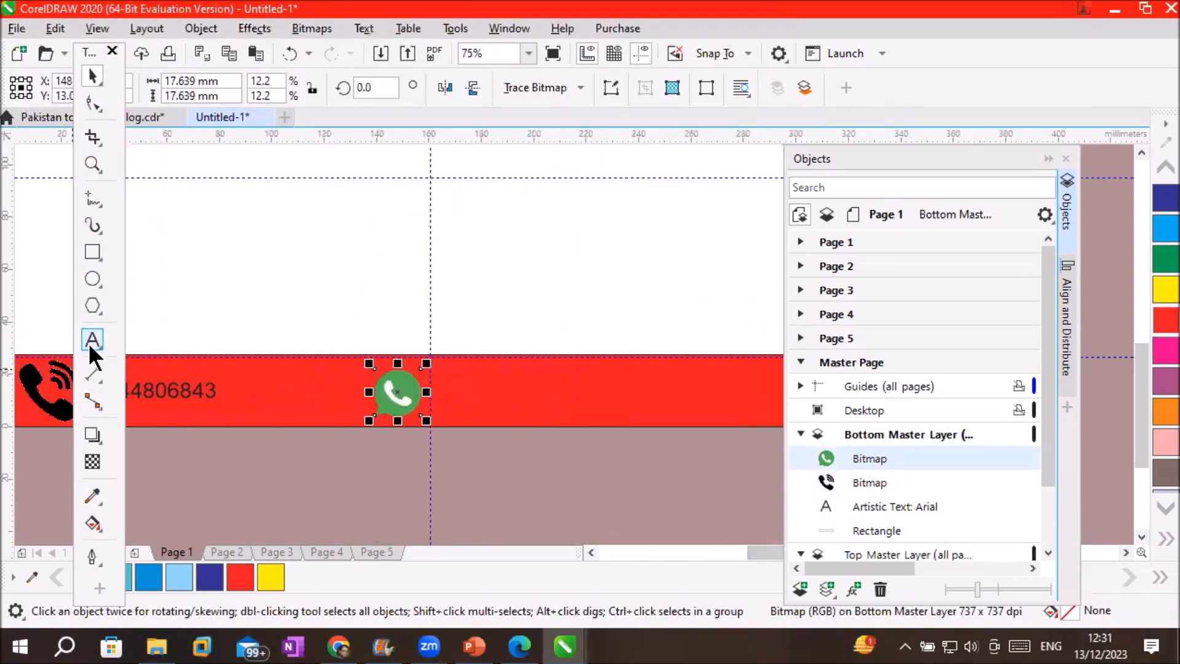
Type the second phone number beside the WhatsApp icon and line the icon up with it
click(92, 344)
click(453, 390)
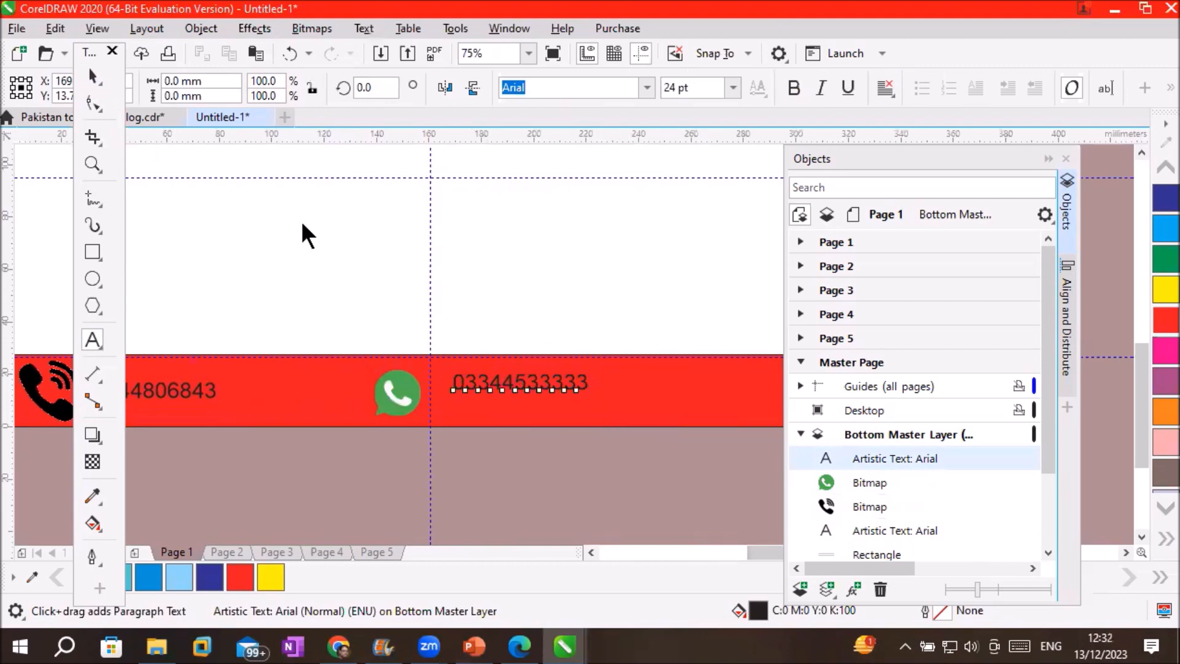
key(ctrl+space)
drag(513, 391, 629, 397)
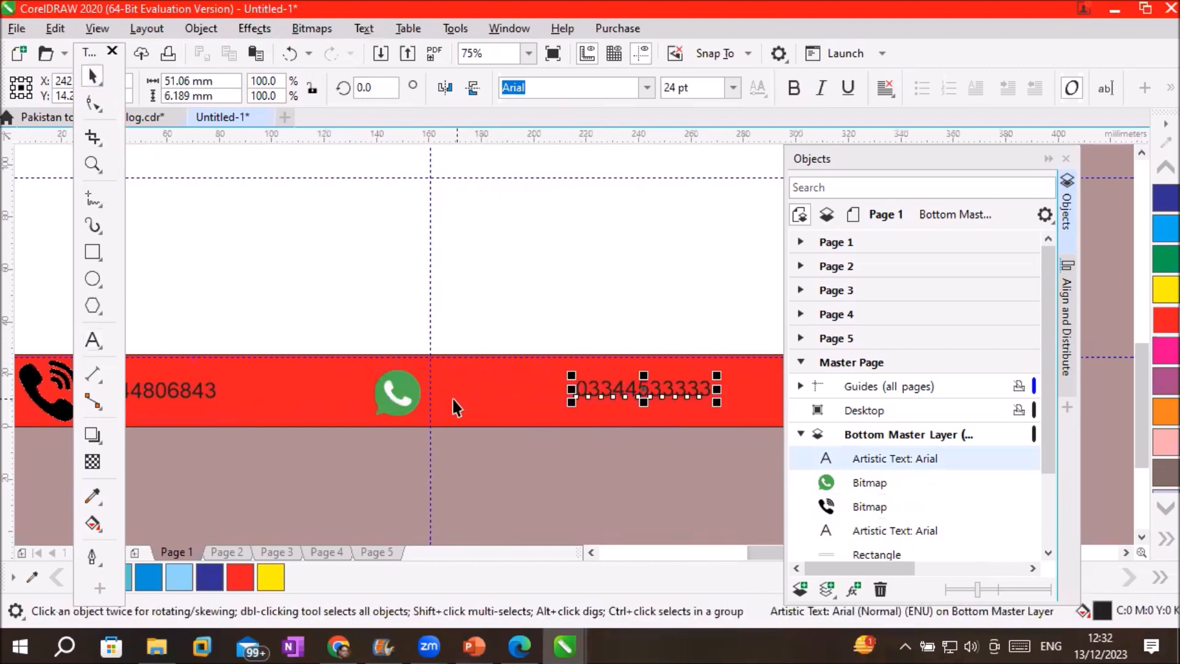
drag(388, 388, 516, 382)
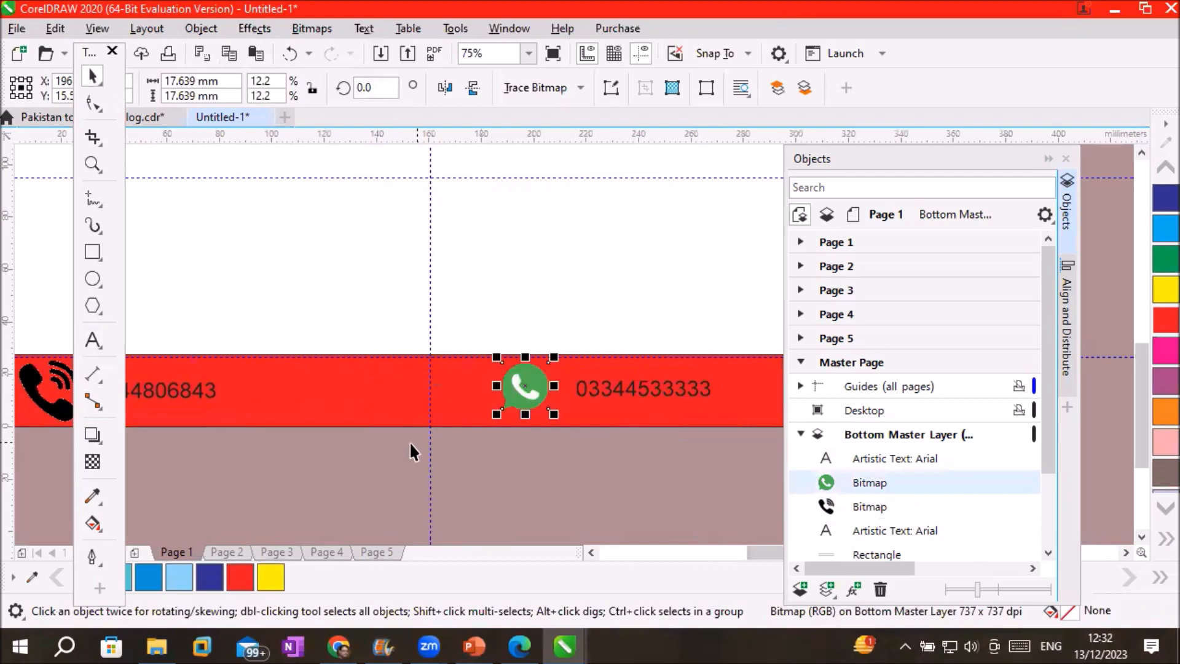
click(402, 256)
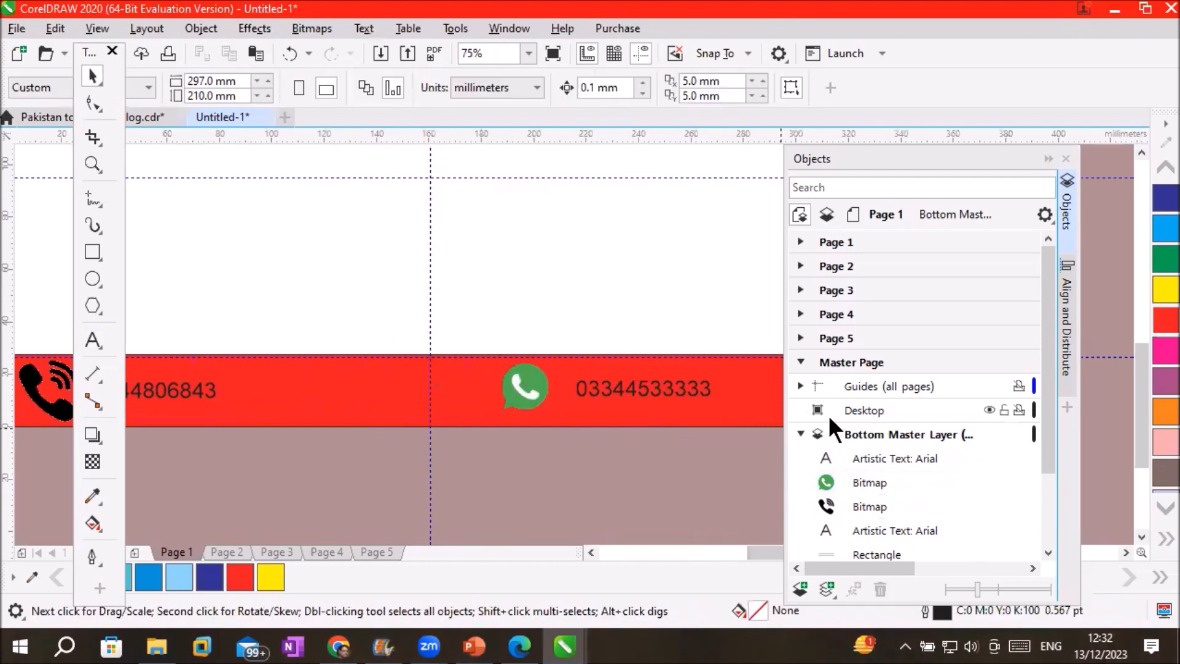
click(866, 434)
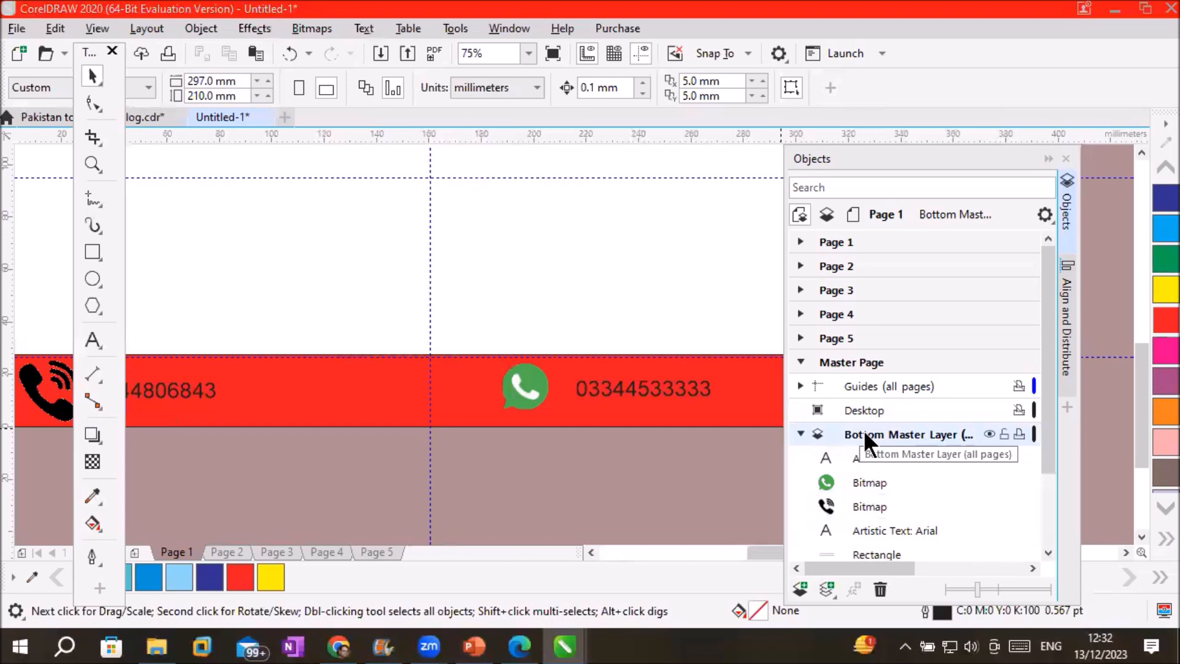
scroll(400, 258, down, 4)
scroll(372, 179, up, 2)
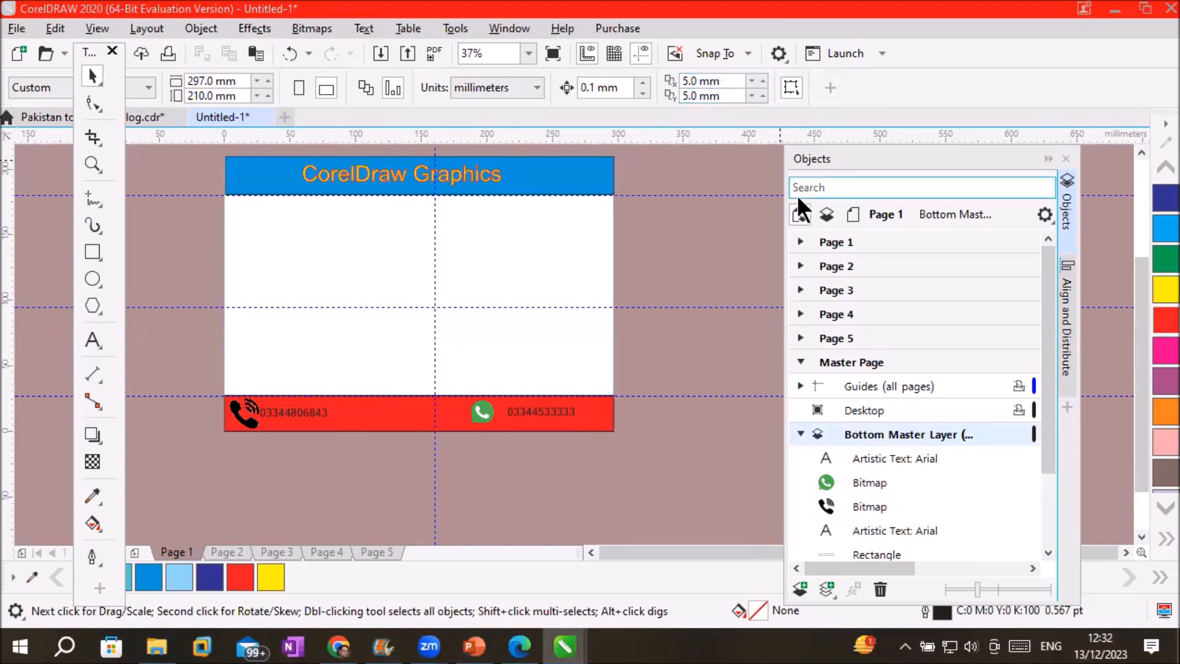
click(835, 264)
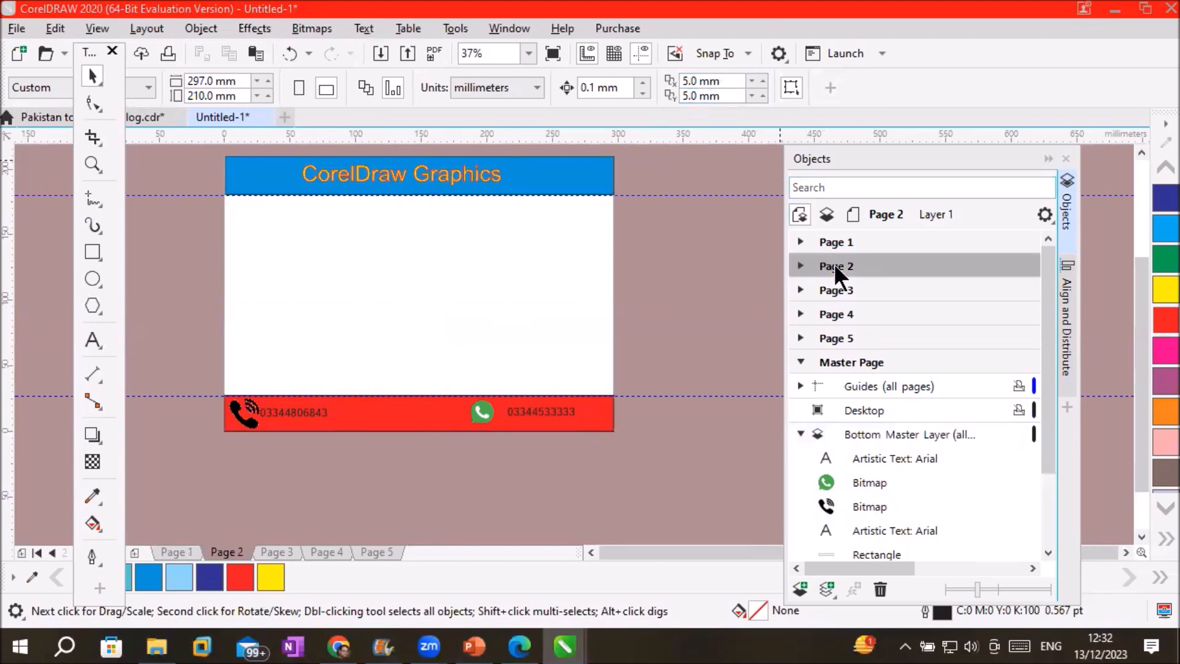
click(268, 553)
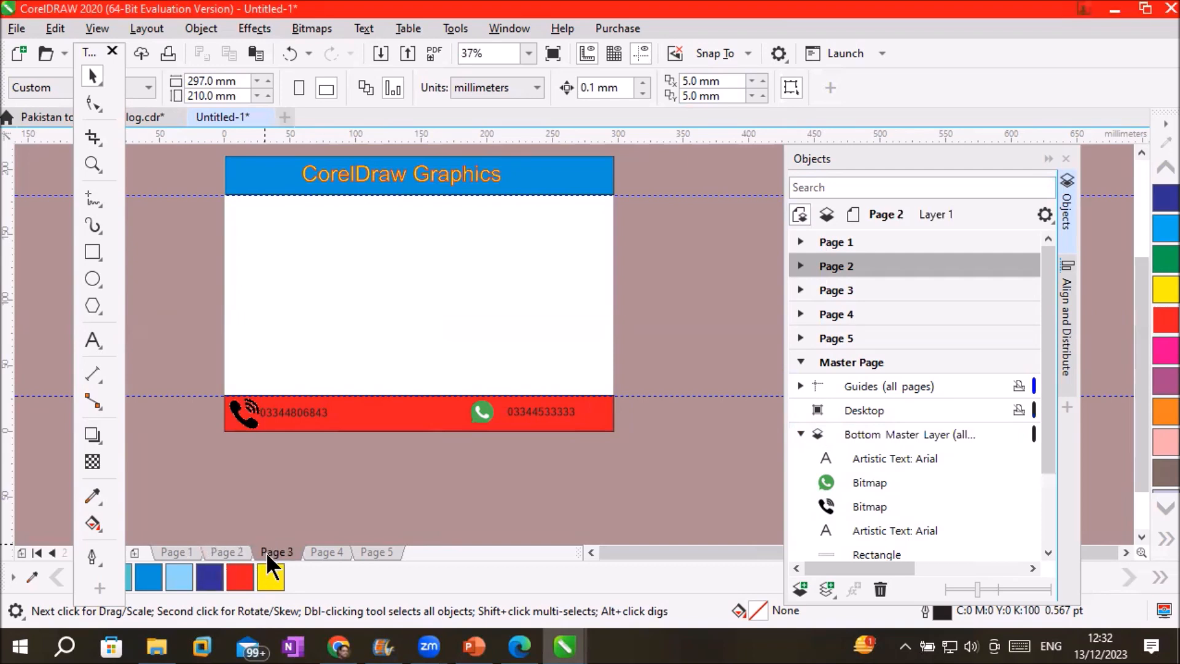
click(333, 547)
click(362, 551)
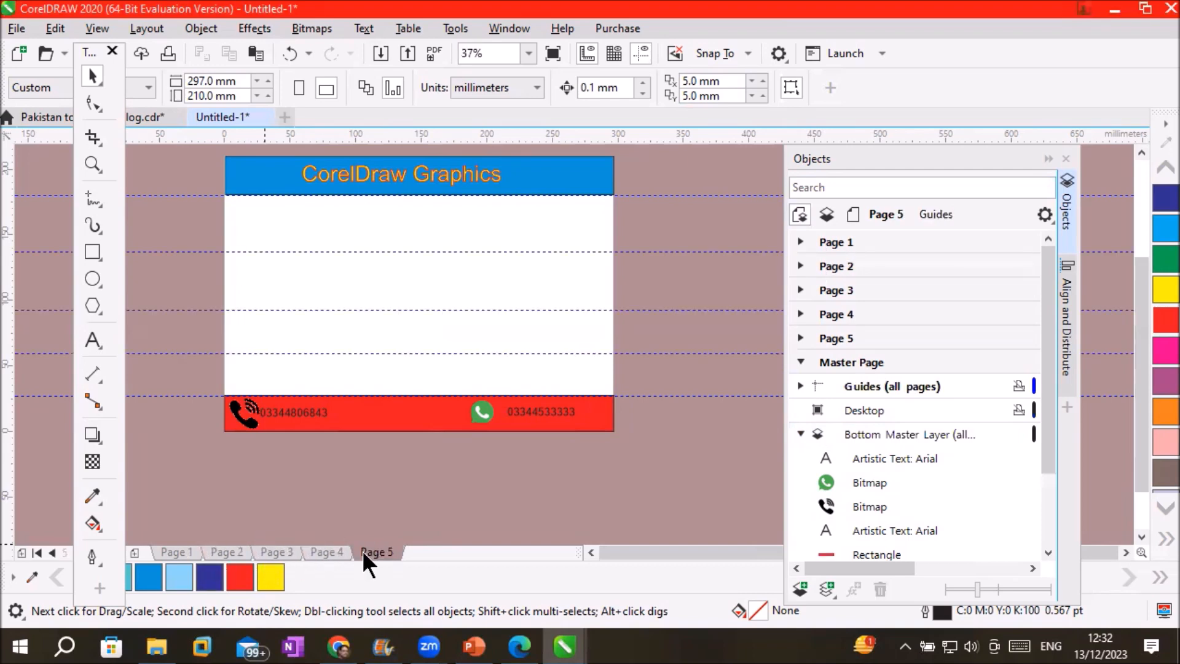
click(181, 550)
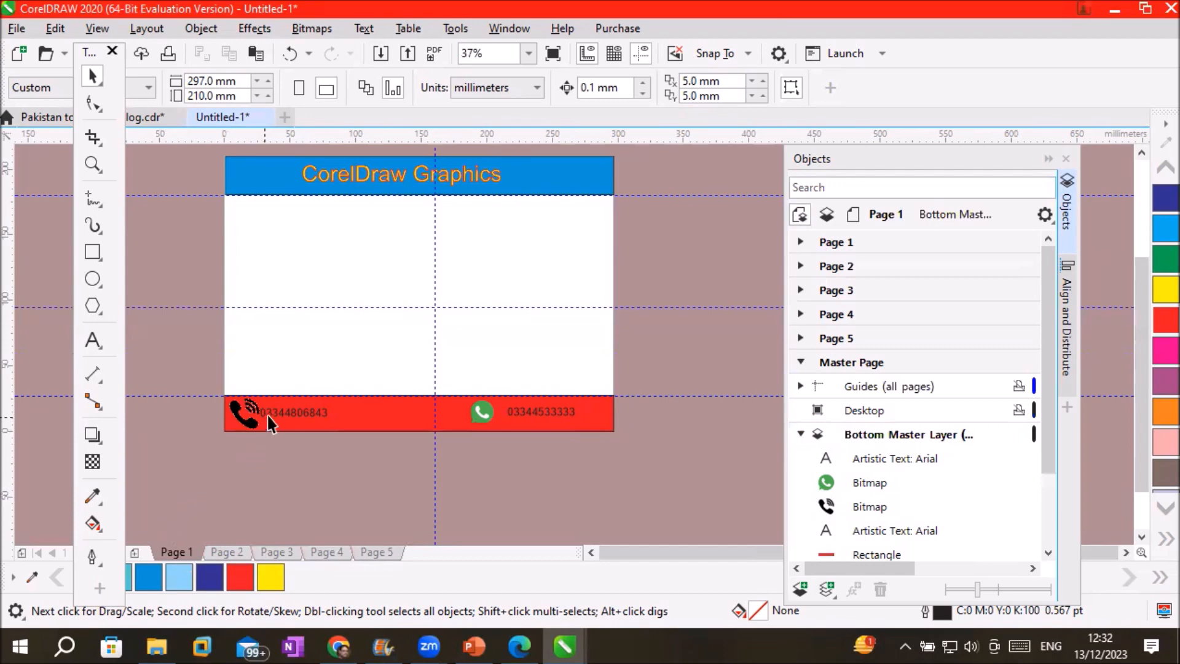
click(877, 430)
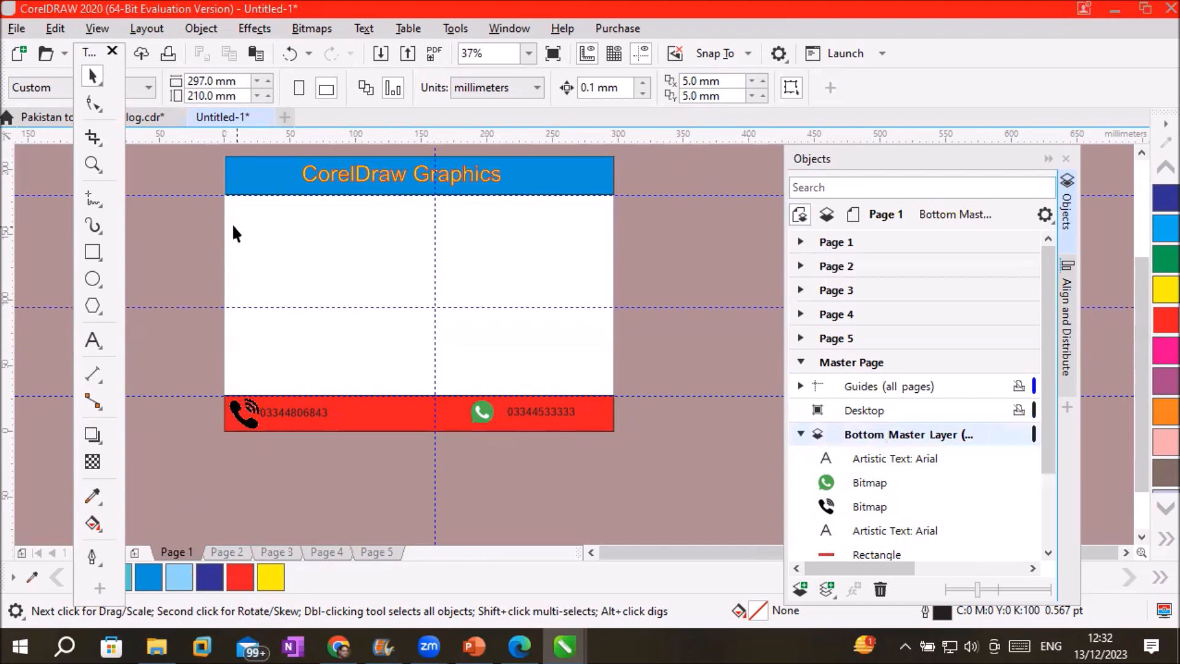
scroll(219, 202, up, 1)
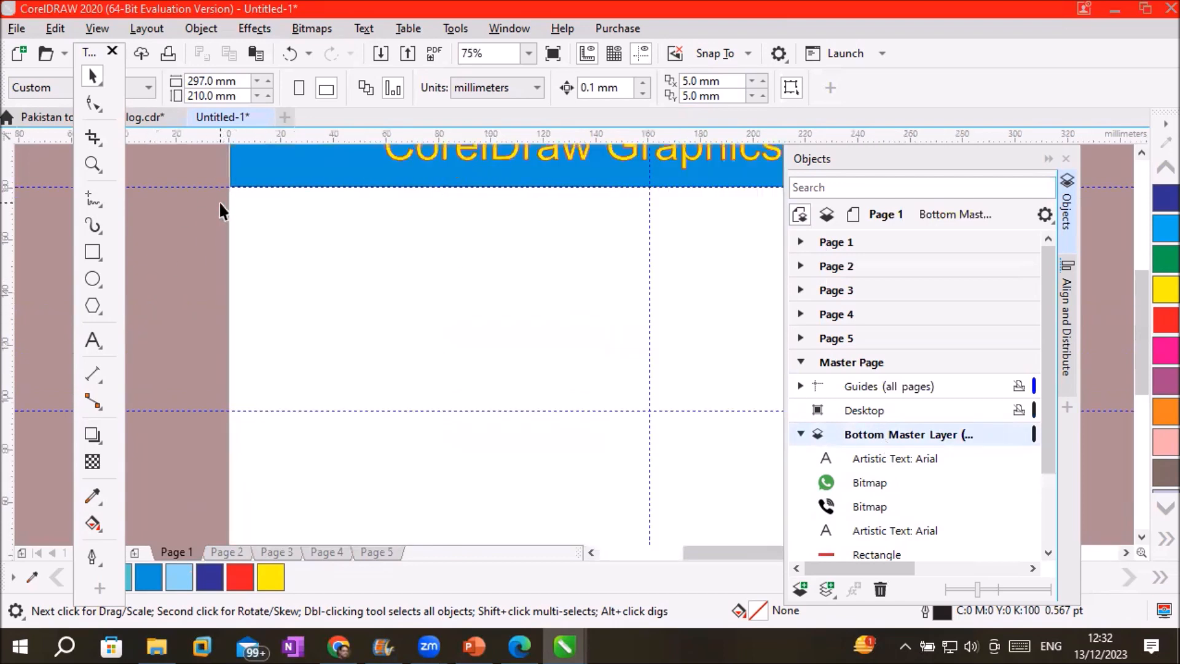
scroll(219, 201, down, 1)
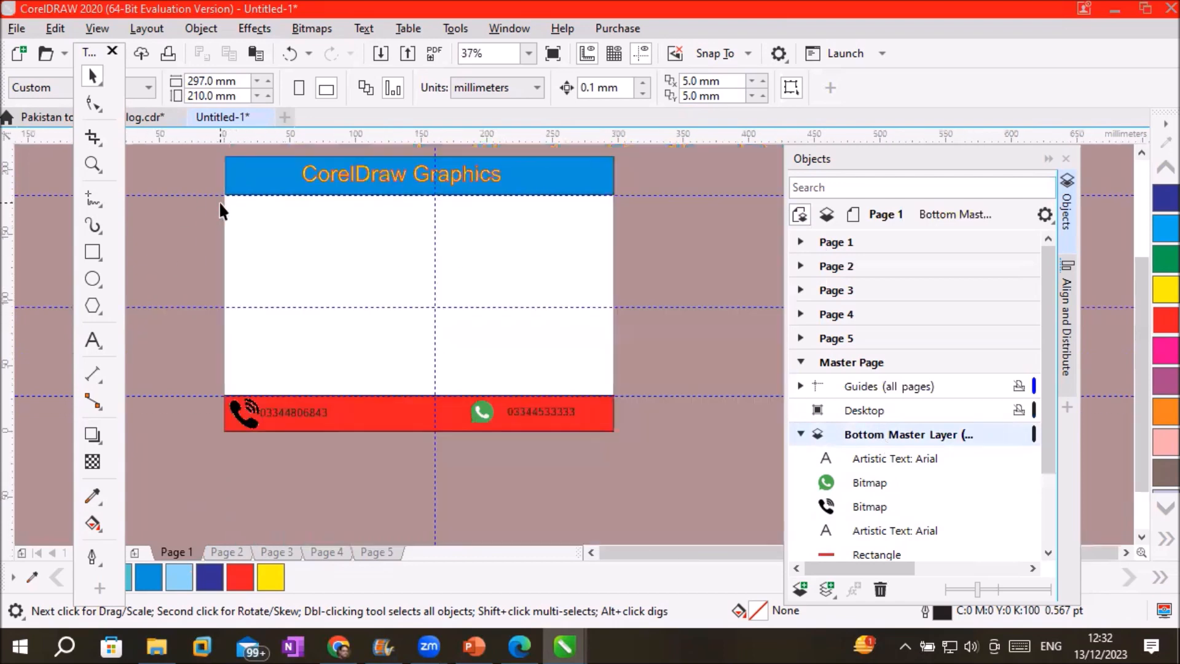
Draw a red ellipse near the page's lower right and squash it to half height
click(91, 278)
drag(550, 342, 574, 376)
click(1154, 326)
drag(562, 336, 561, 358)
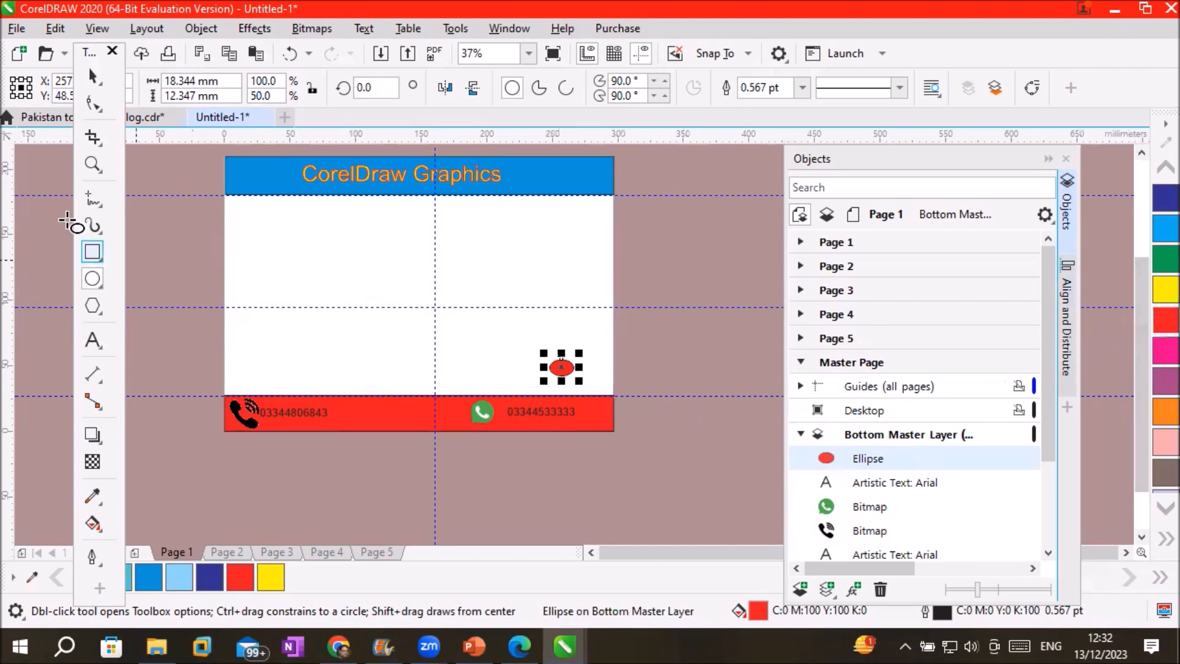
On the Bottom Master Layer, place a copy of the ellipse just above it and fill it blue
click(90, 76)
click(667, 297)
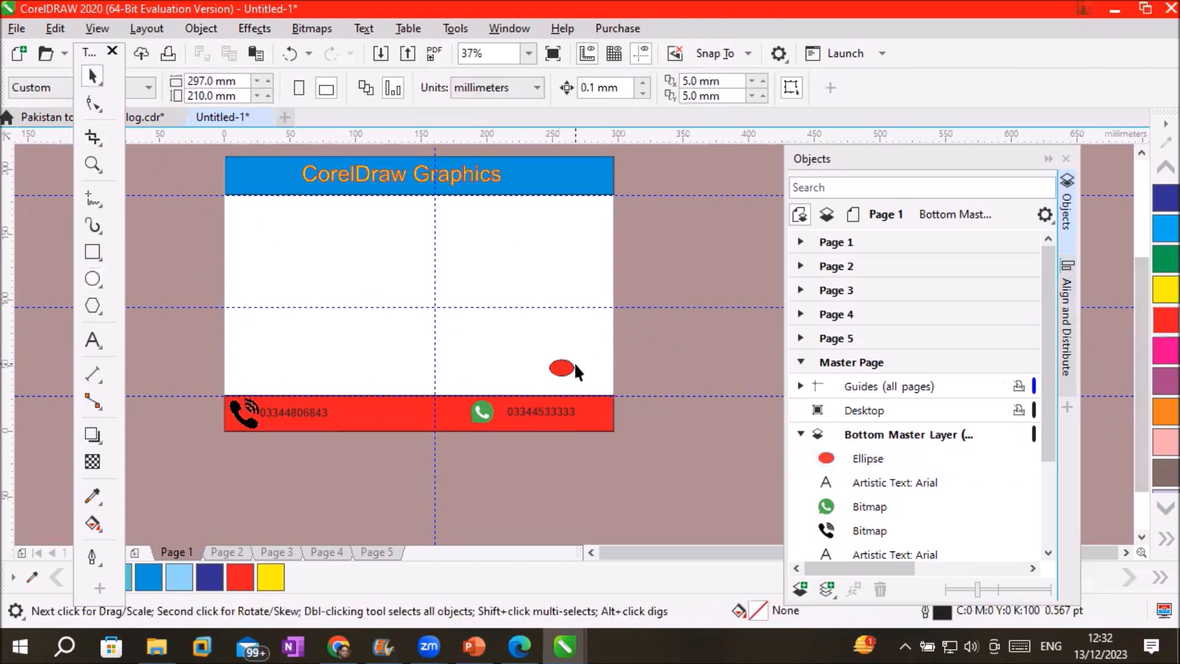
click(862, 433)
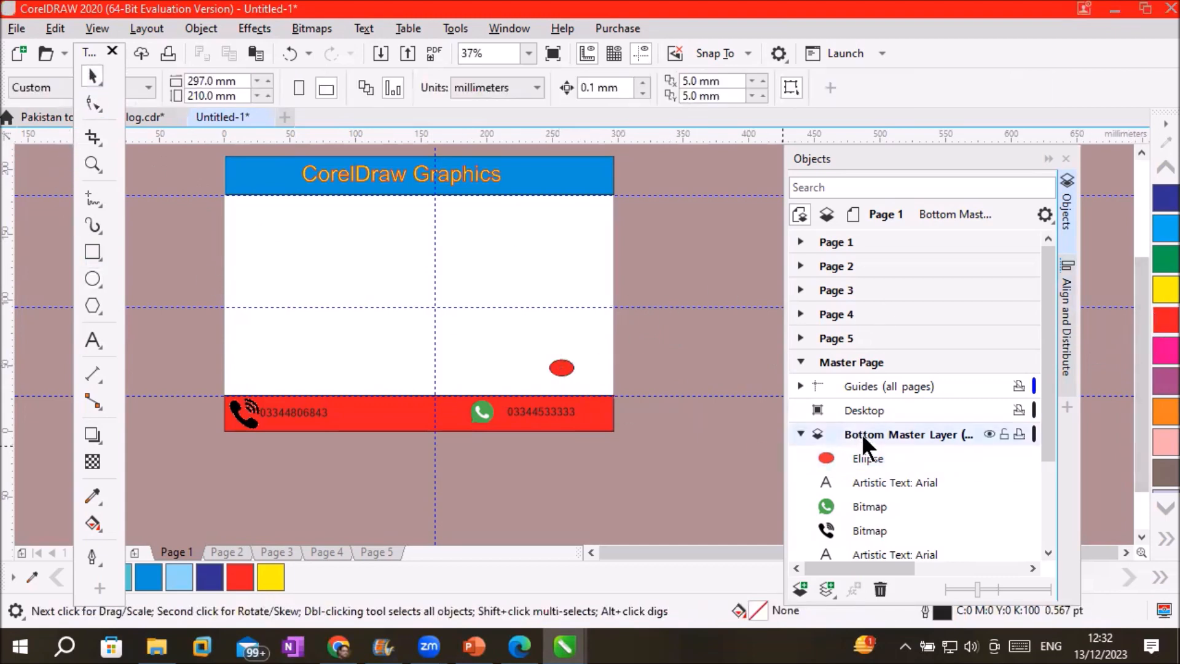
drag(560, 368, 592, 356)
right_click(591, 356)
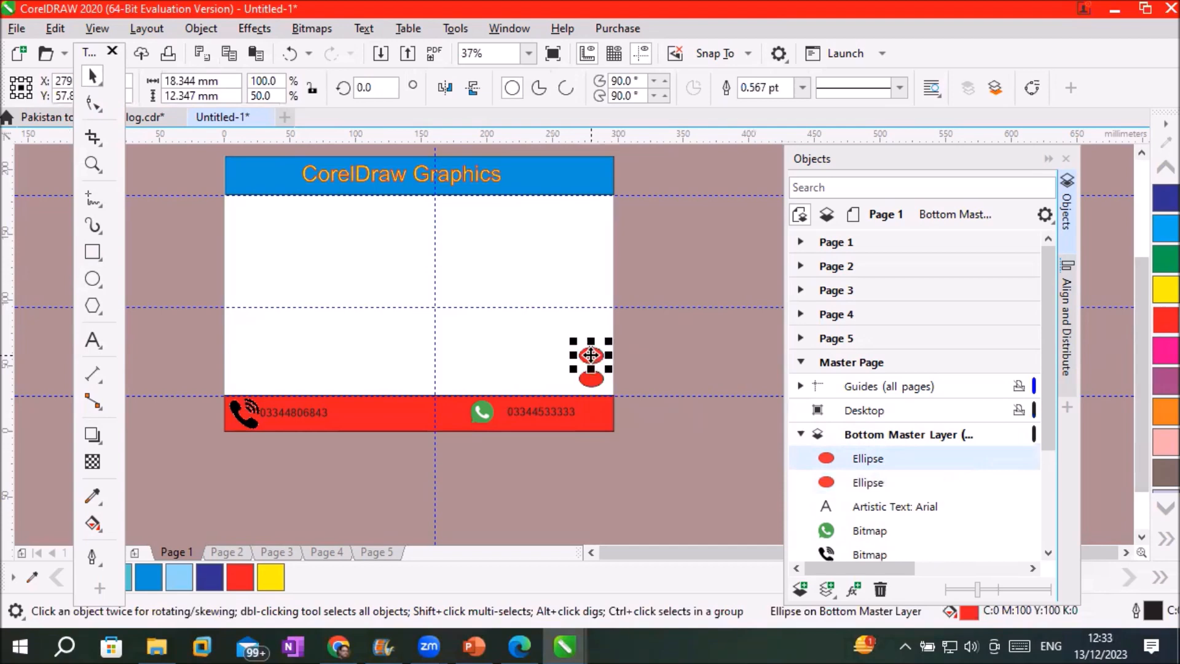
click(1165, 228)
Copy the red-blue ellipse pair upward and repeat with Ctrl+R to make eight ellipses
drag(688, 341, 565, 391)
drag(592, 380, 593, 330)
right_click(593, 331)
key(ctrl+r)
key(ctrl+r)
click(781, 414)
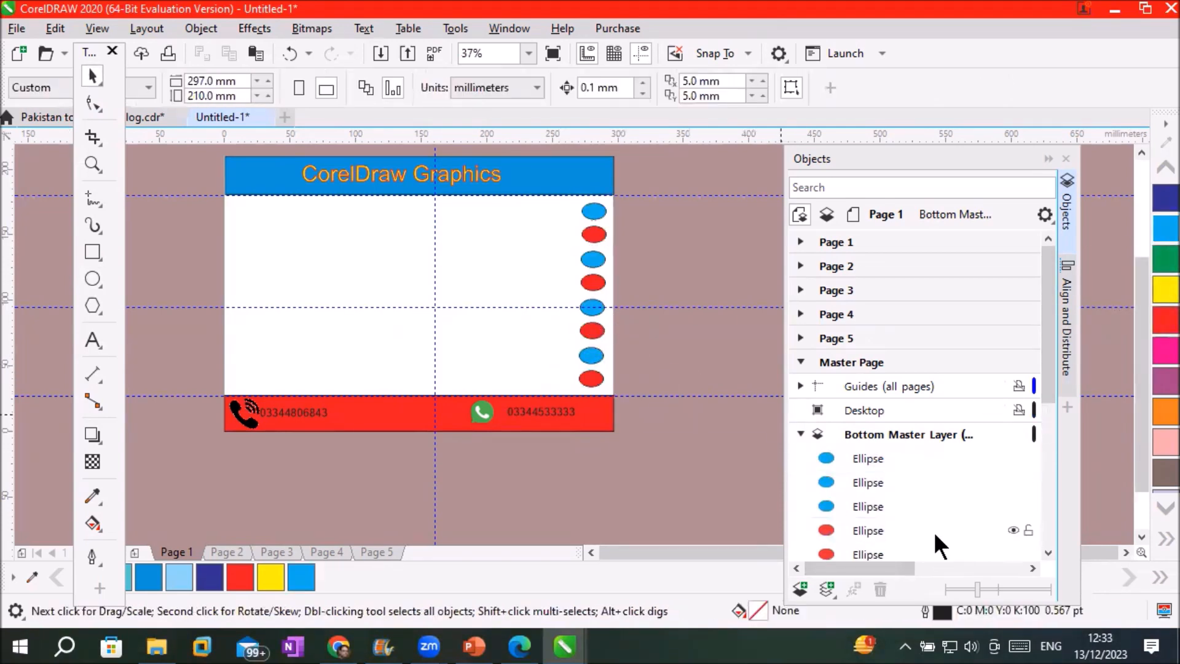
click(877, 435)
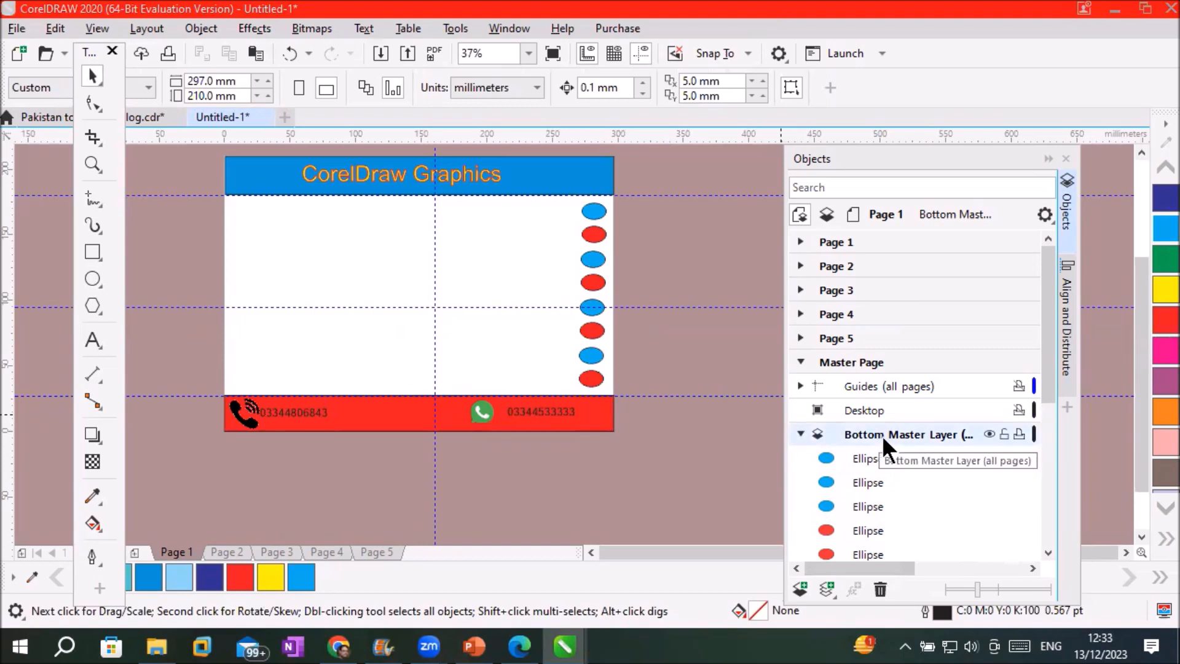
Hide and show the Bottom Master Layer repeatedly to check its footer and ellipses
click(990, 433)
click(990, 433)
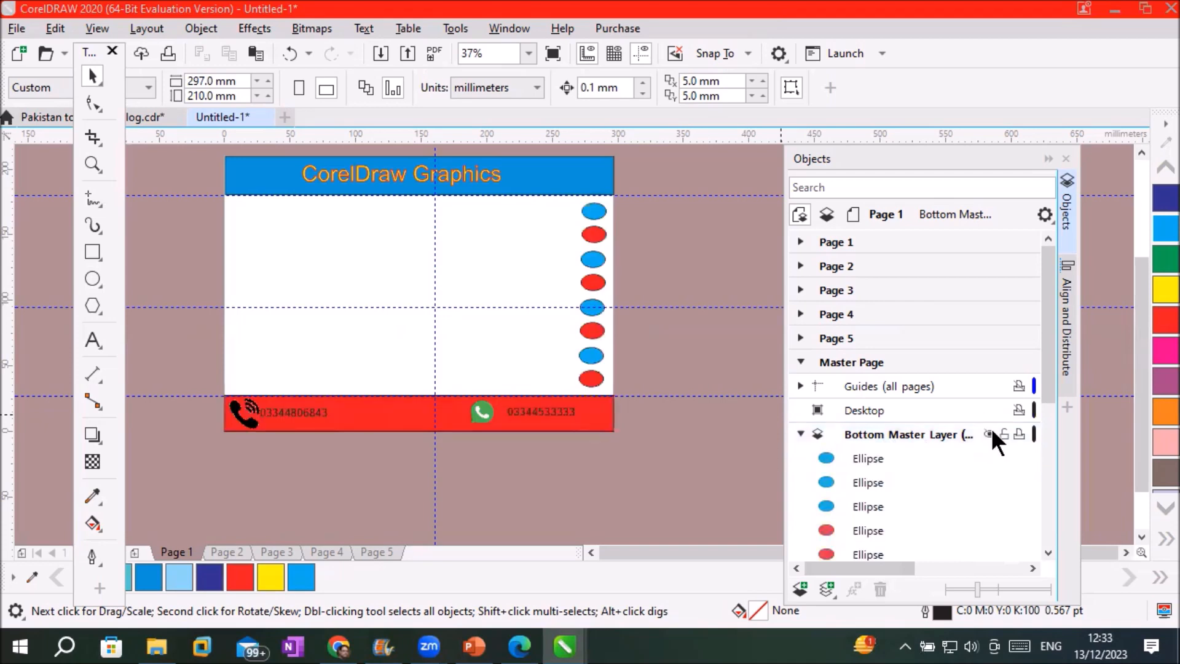
click(990, 434)
click(990, 433)
click(990, 434)
click(989, 434)
click(990, 433)
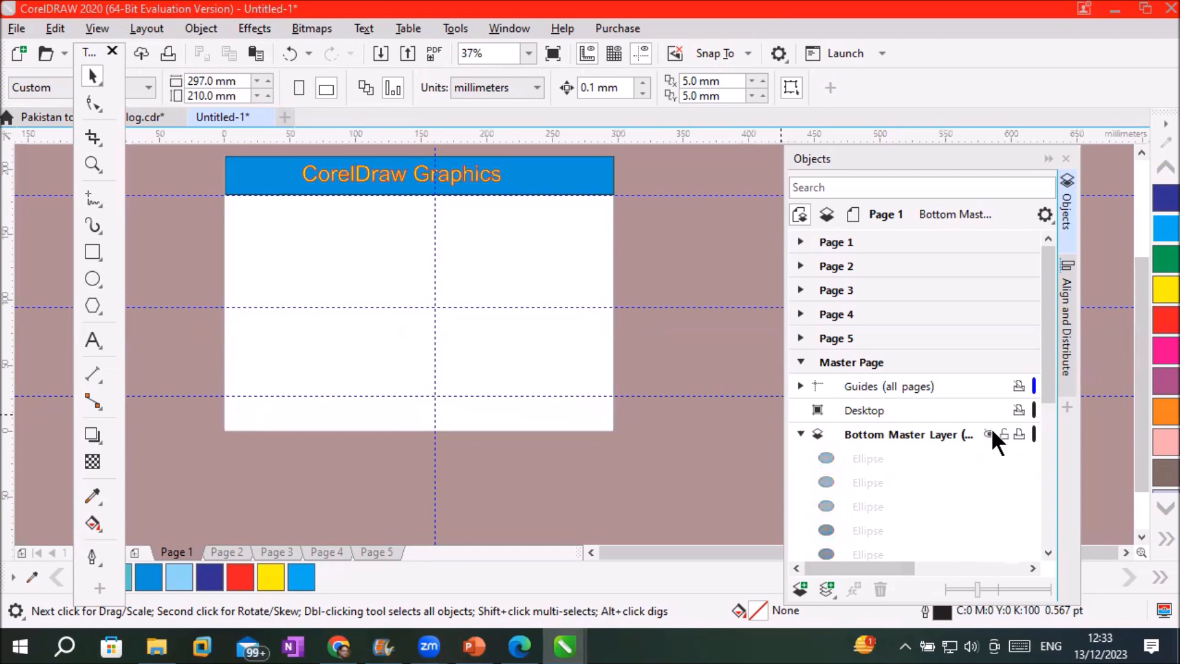
click(989, 433)
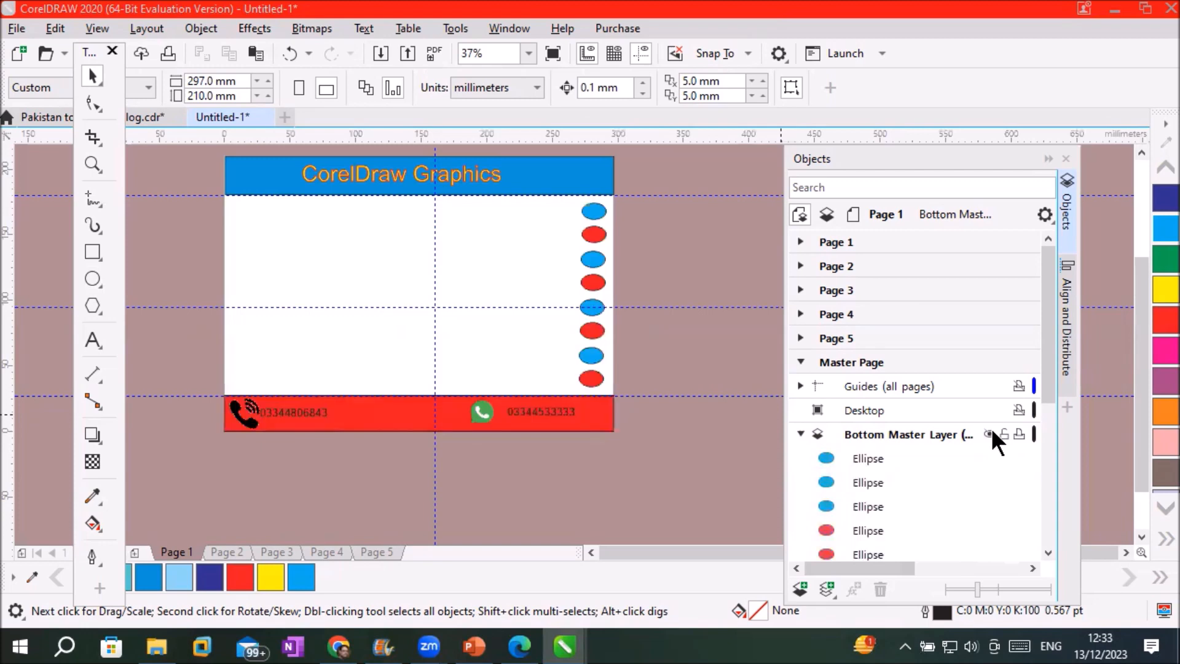
Leave the Bottom Master Layer visible, lock it, and collapse its object list
click(989, 433)
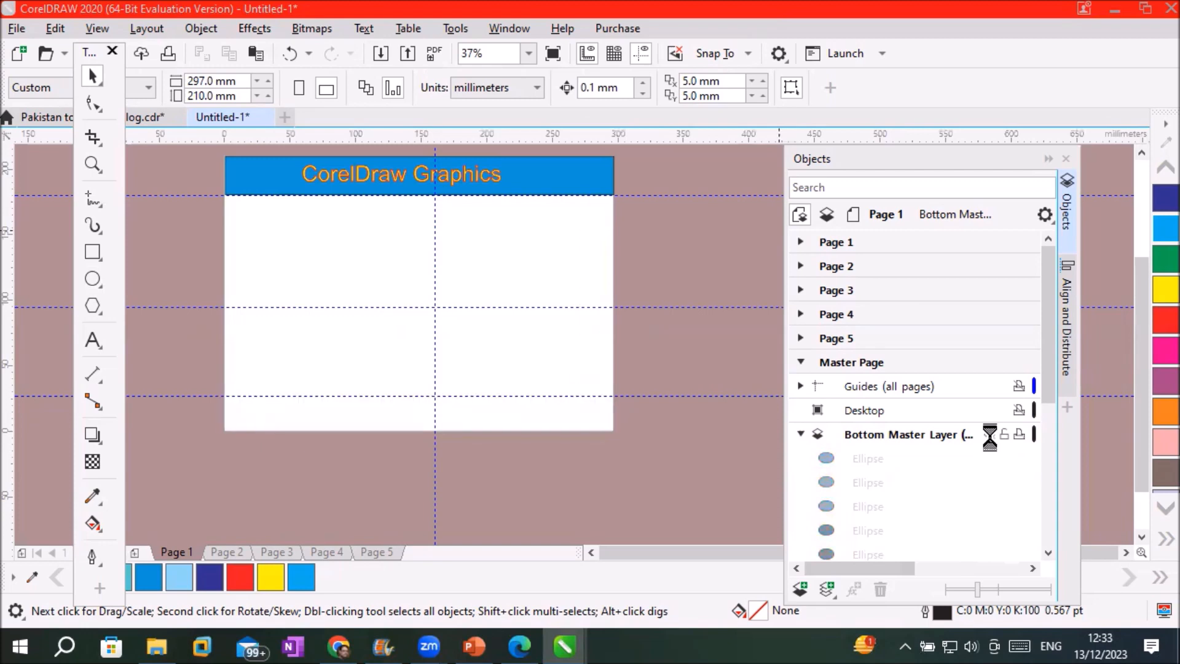
click(990, 434)
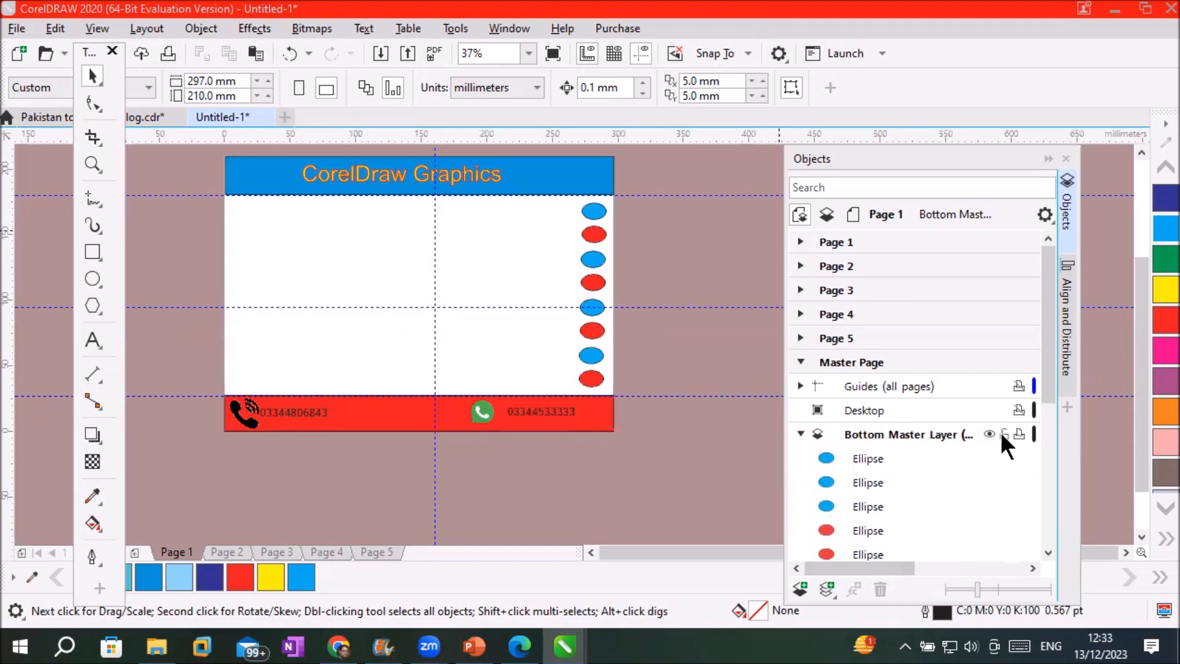
click(1002, 434)
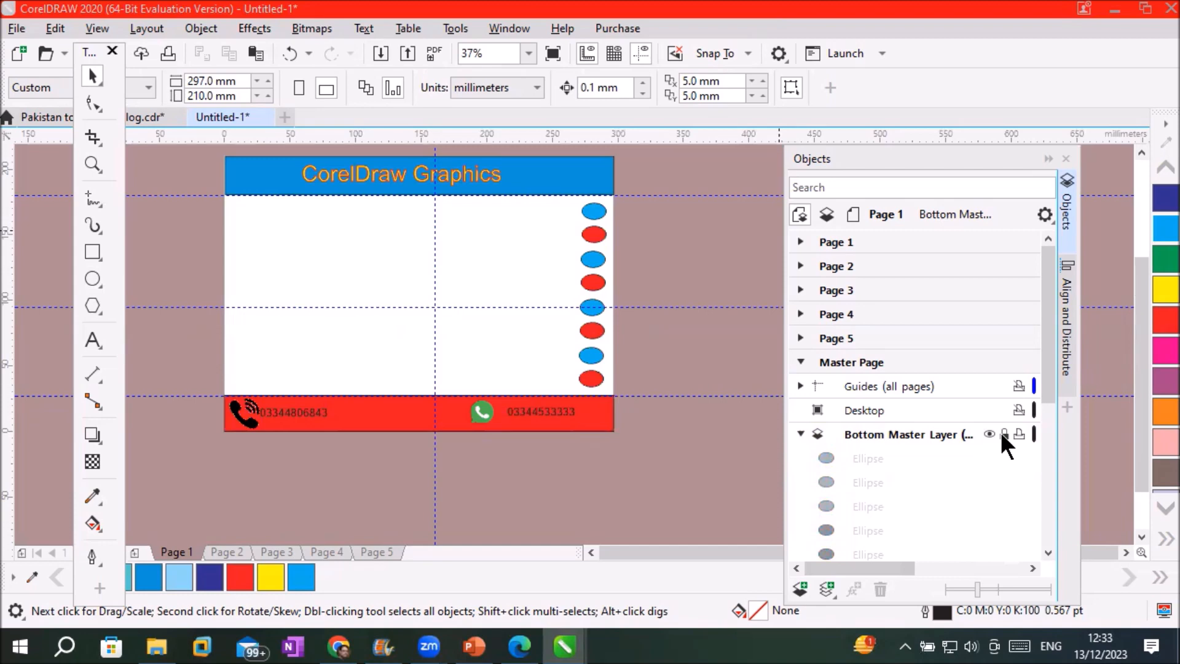
click(800, 434)
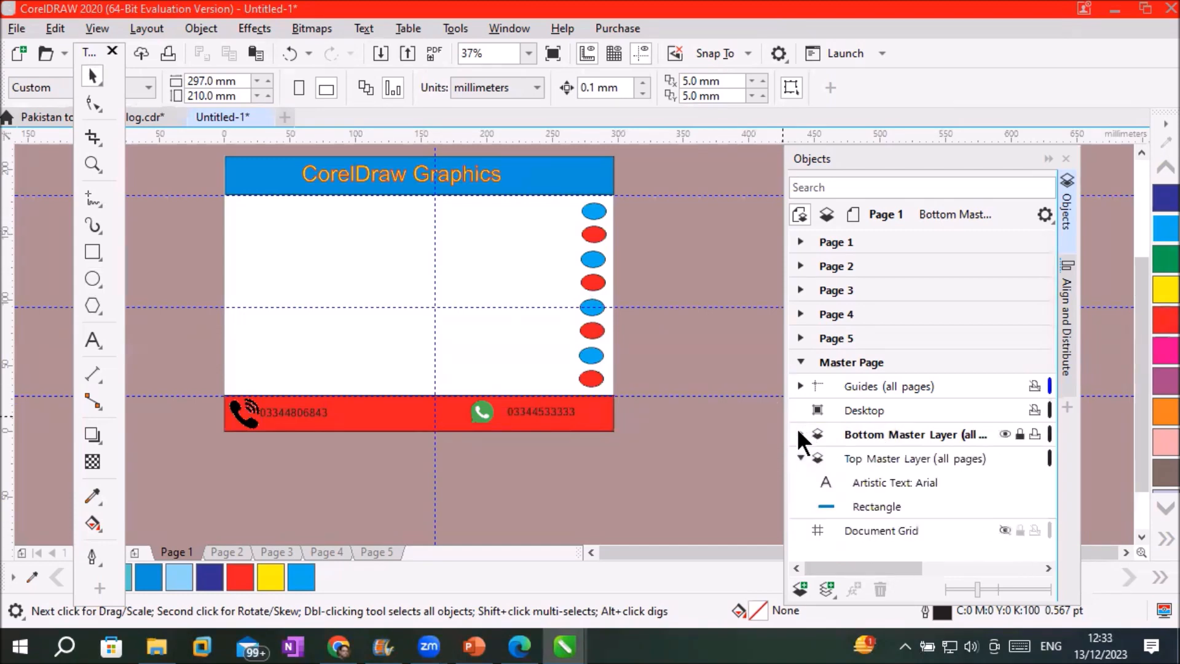
On the Top Master Layer, draw a small red pentagon without outline below the blue header
click(850, 458)
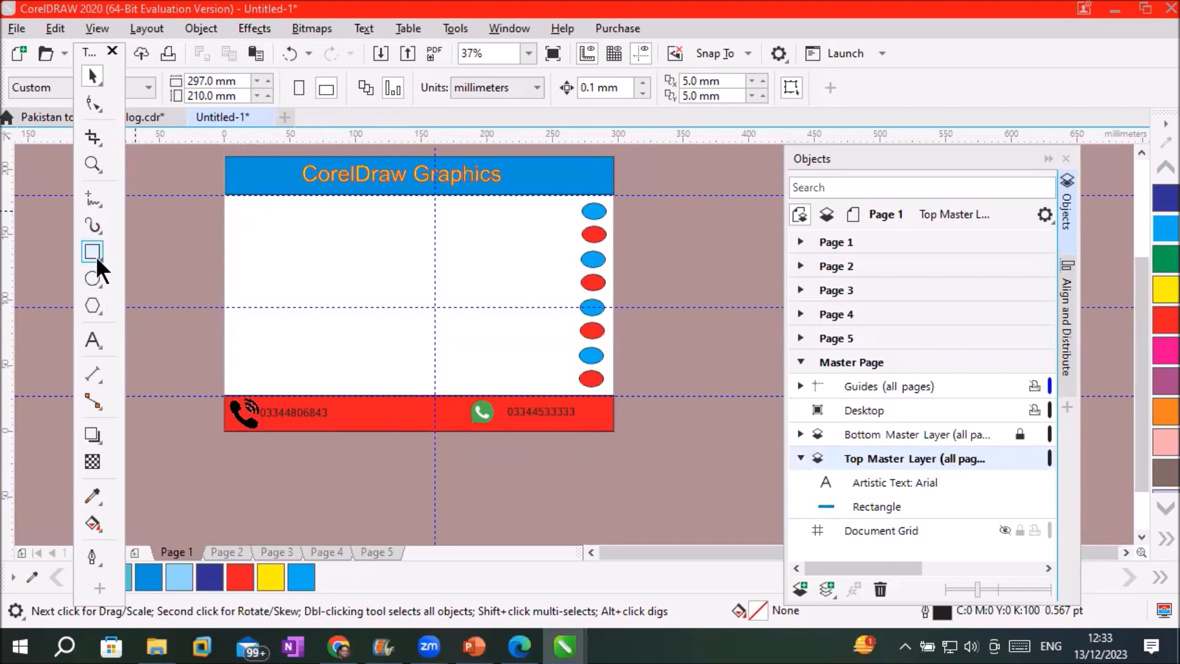
click(92, 304)
scroll(274, 162, up, 4)
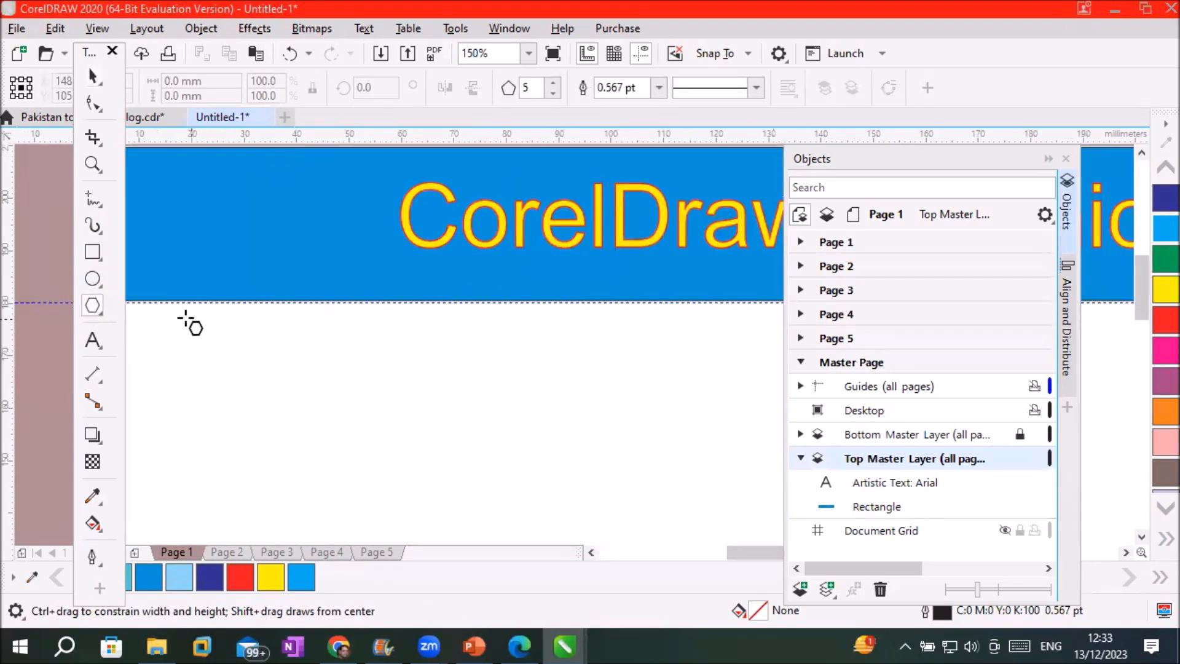
drag(158, 294, 202, 334)
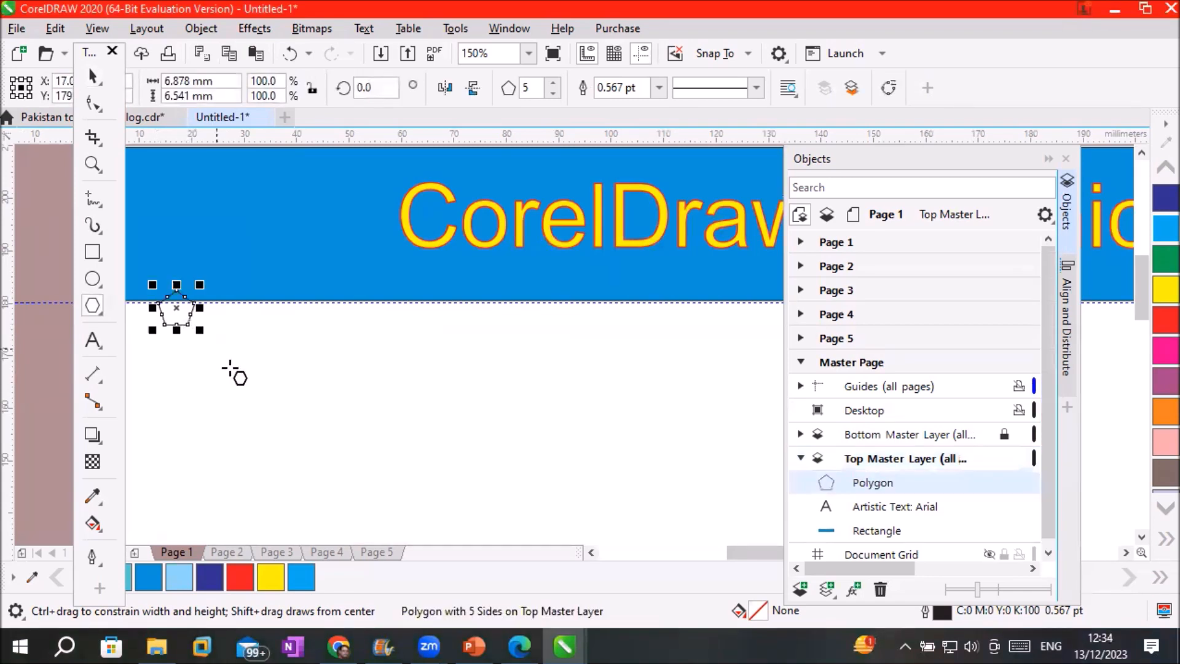
click(1156, 324)
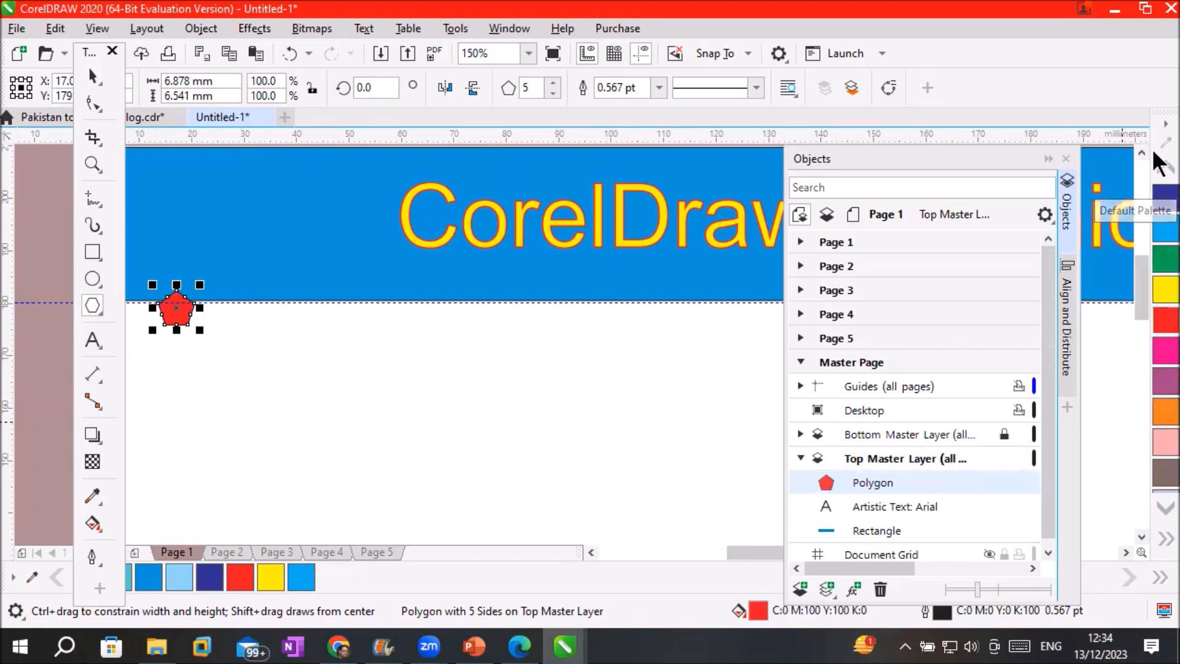
click(1157, 172)
click(1156, 171)
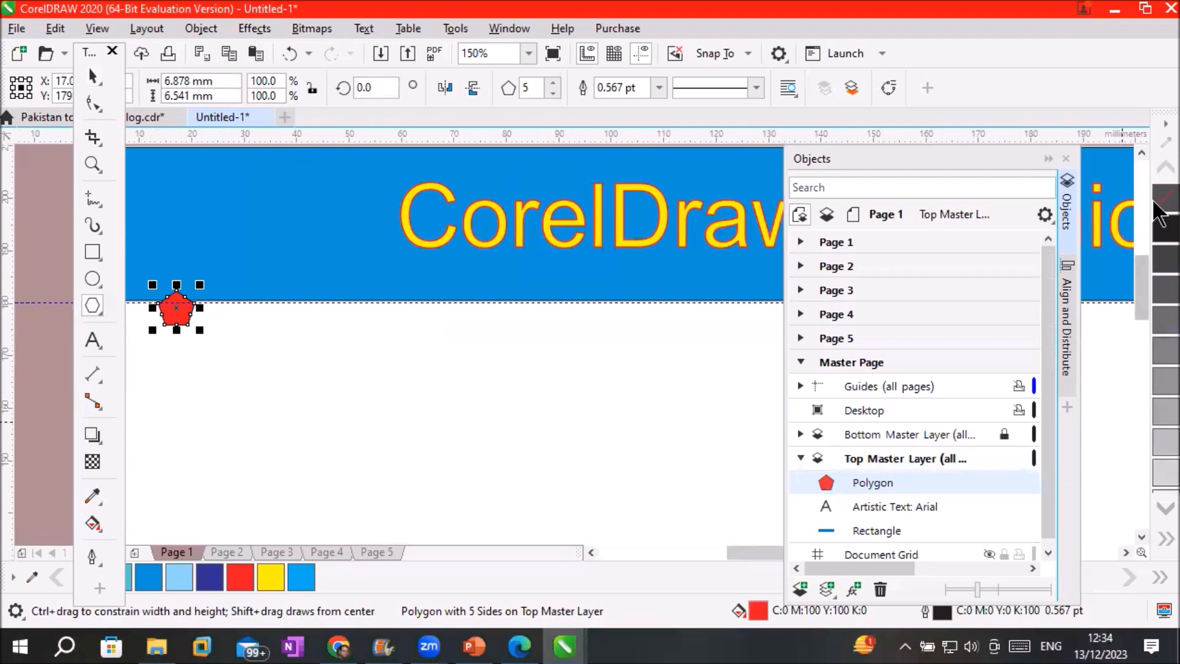
right_click(1166, 198)
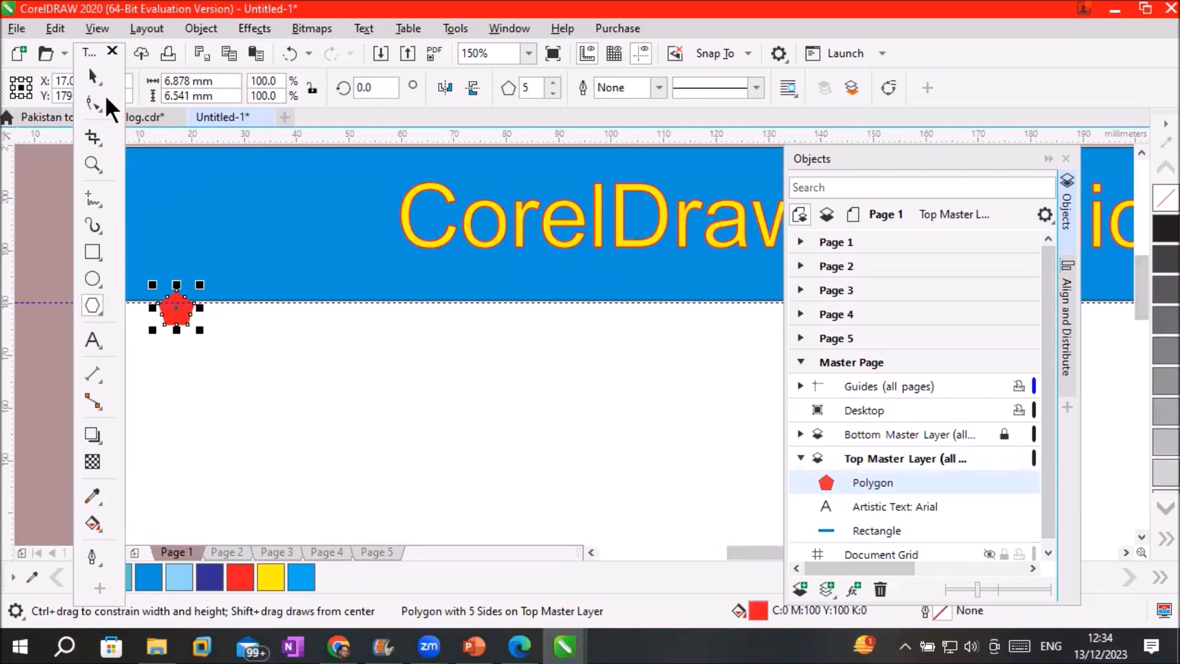
Duplicate the pentagon rightward with Ctrl+R to build a row of red pentagons
click(93, 73)
drag(179, 311, 208, 318)
right_click(208, 319)
key(ctrl+r)
key(ctrl+r)
key(ctrl+r)
key(ctrl+r)
key(ctrl+r)
key(ctrl+r)
key(ctrl+r)
key(ctrl+r)
key(ctrl+r)
key(ctrl+r)
key(ctrl+r)
key(ctrl+r)
scroll(695, 376, down, 2)
drag(694, 376, 358, 256)
scroll(169, 269, up, 1)
drag(207, 186, 629, 277)
Copy the pentagon row down above the red footer and colour the copy blue
click(1068, 320)
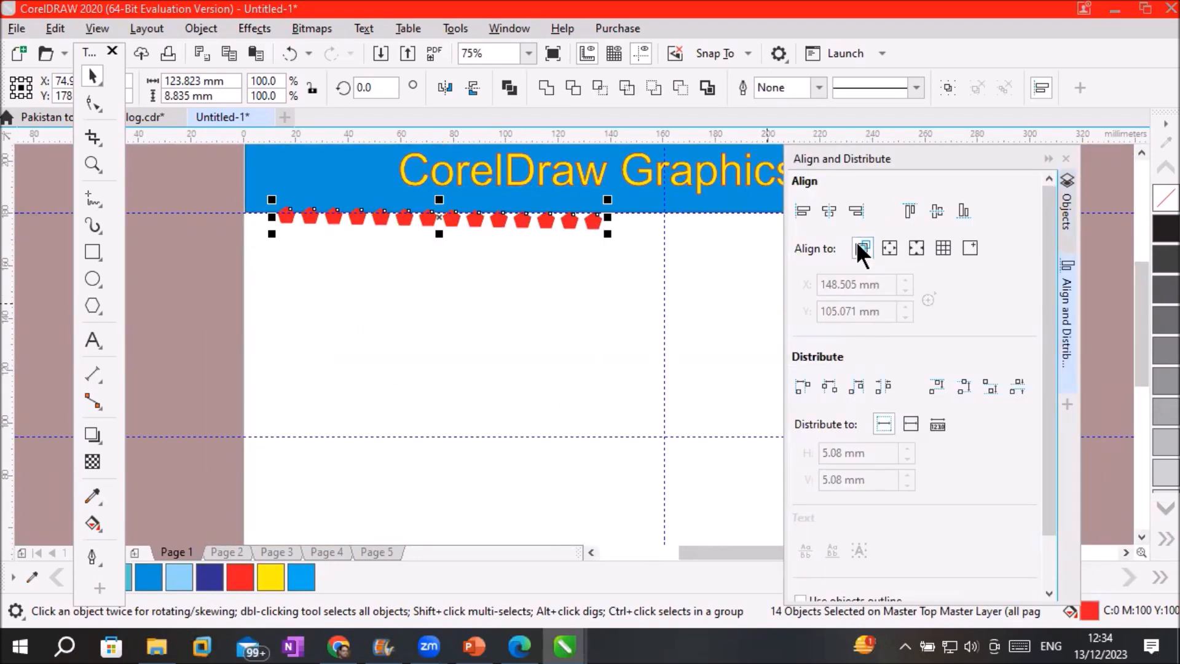
scroll(572, 342, down, 1)
drag(486, 278, 654, 474)
click(1165, 539)
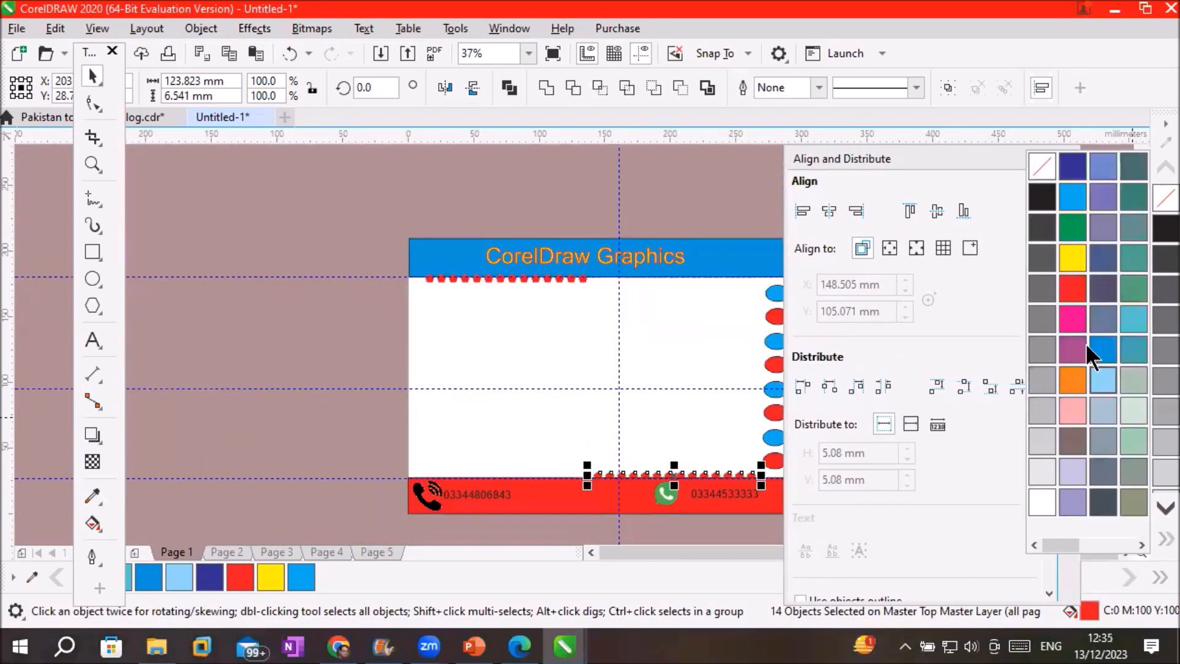
click(1098, 349)
click(763, 535)
click(1048, 159)
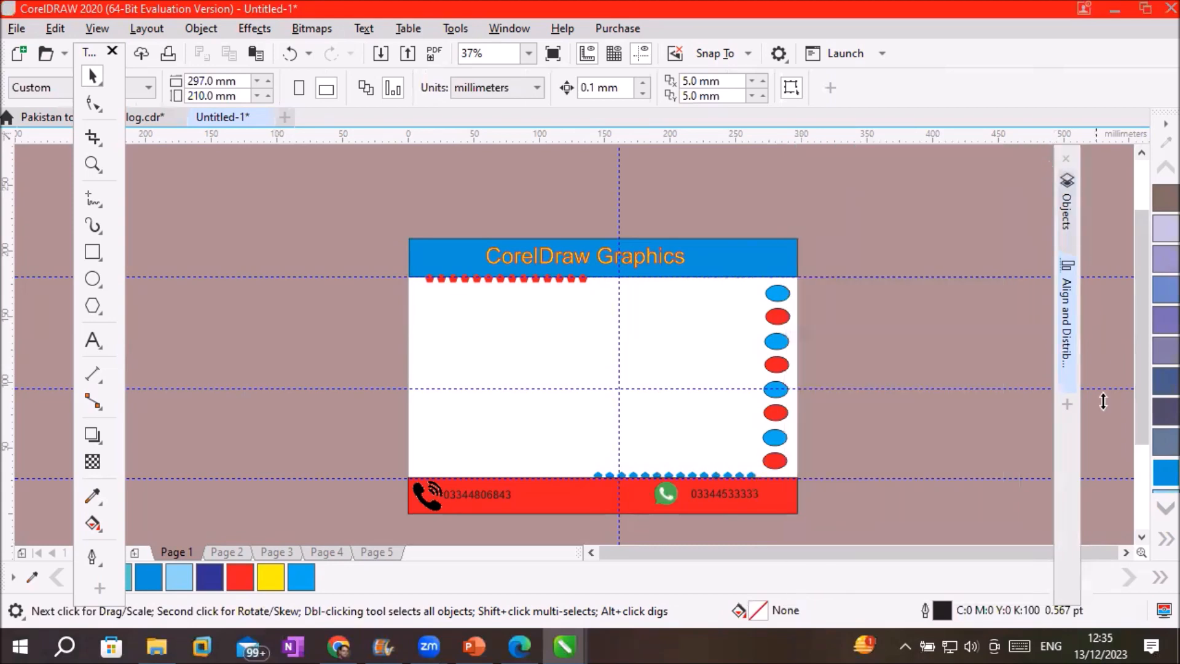
click(1127, 551)
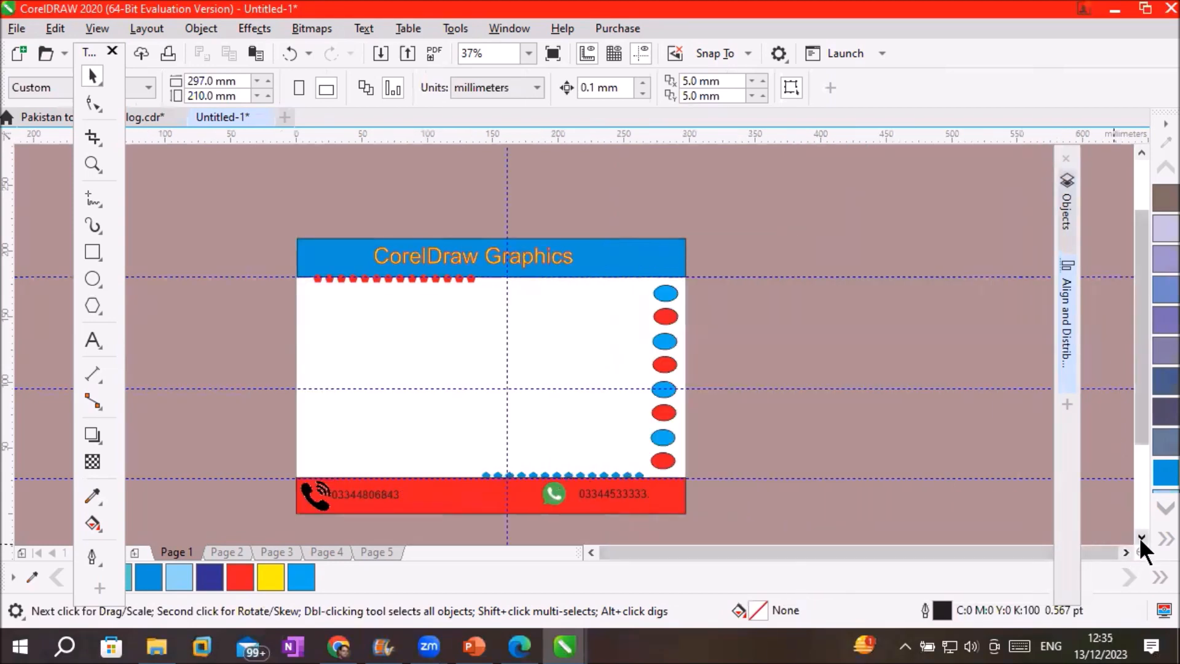
click(1139, 538)
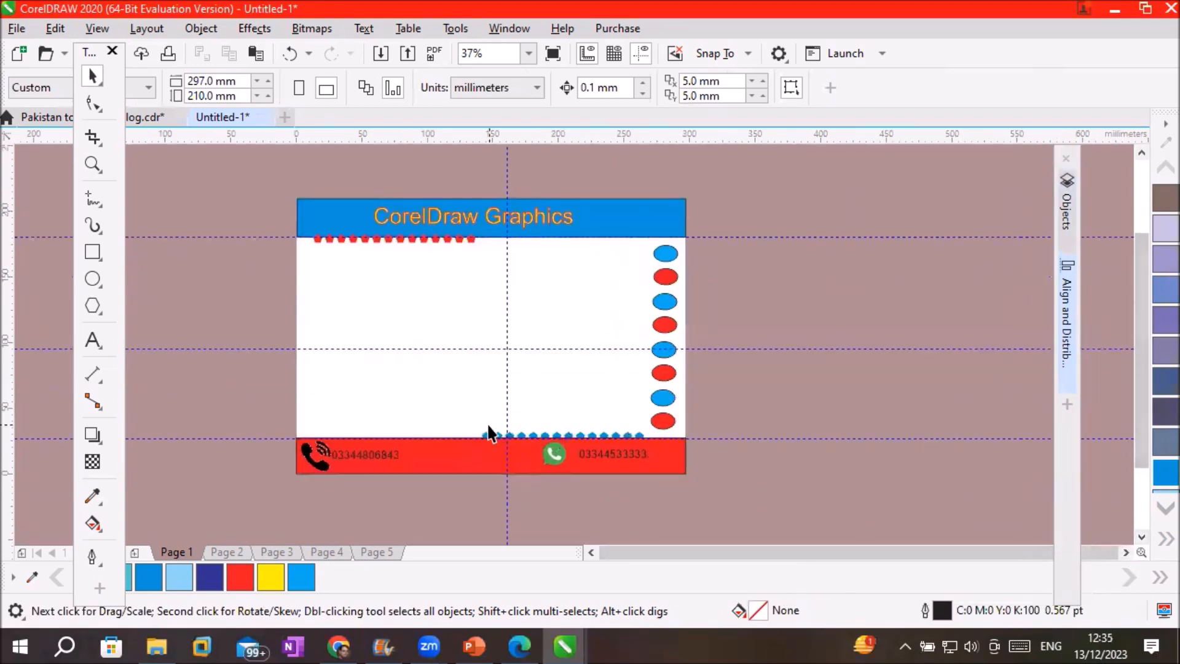
scroll(487, 430, up, 2)
scroll(487, 423, down, 2)
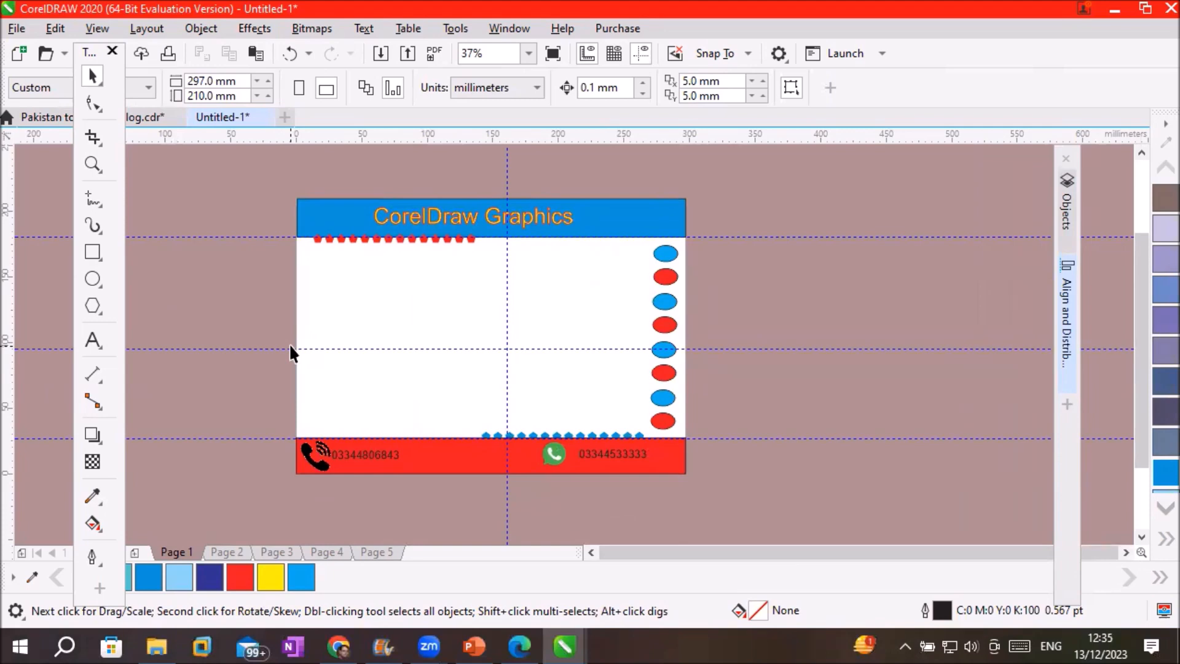
click(1067, 204)
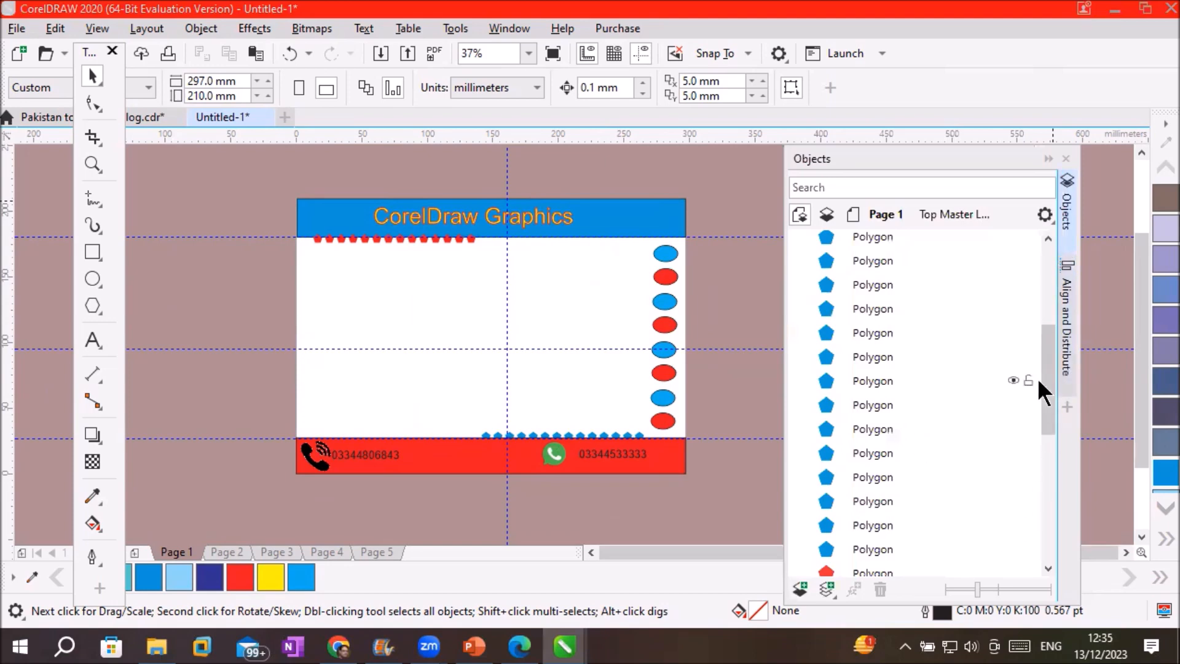
Collapse the Top Master Layer and toggle its visibility to check the header and pentagons
drag(1050, 384, 1050, 349)
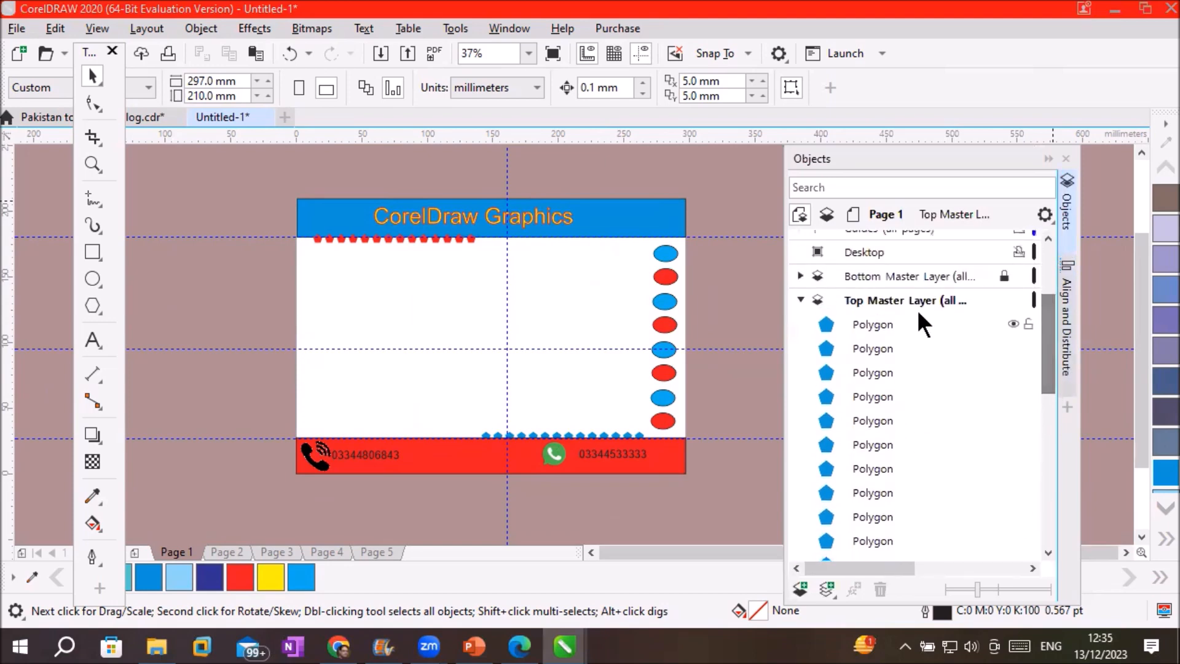
click(860, 297)
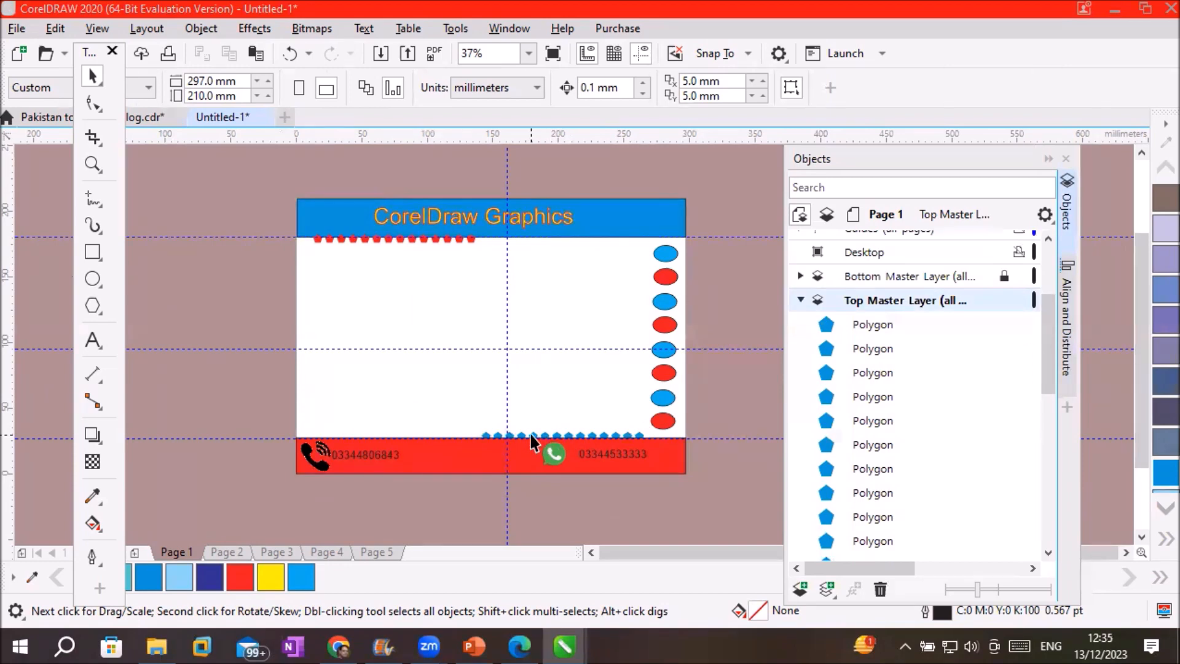
click(800, 300)
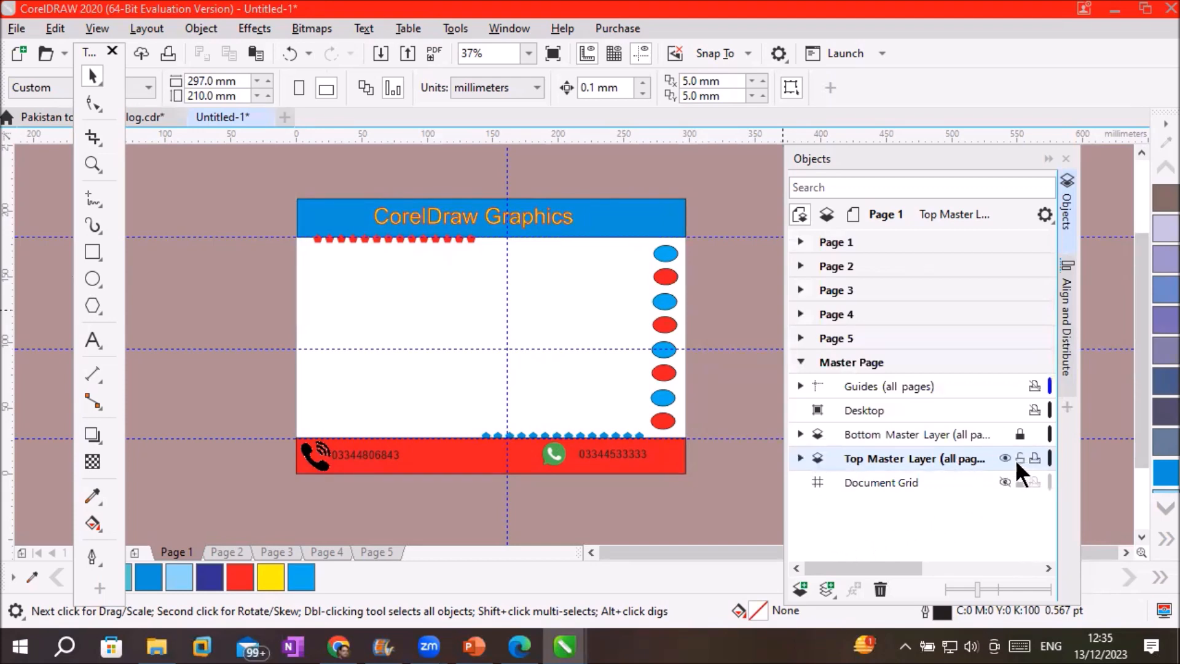
click(1004, 457)
click(1005, 457)
click(1003, 456)
click(1002, 455)
click(1003, 456)
click(1002, 456)
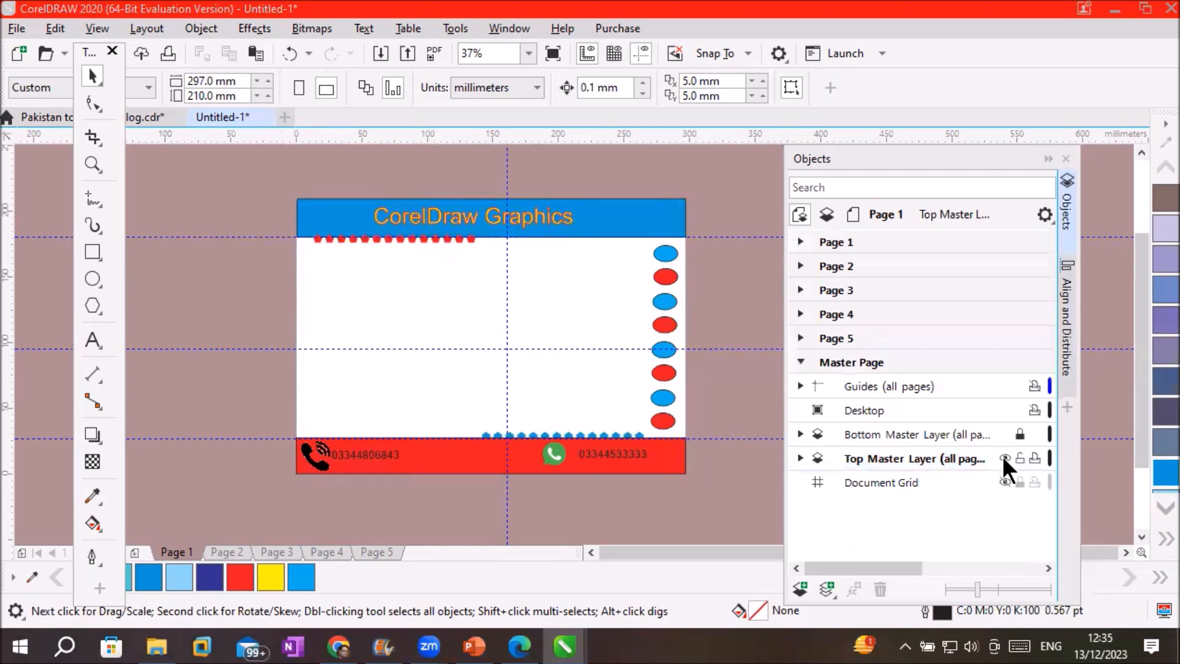
Toggle the Bottom Master Layer's visibility to check the footer and ellipses
click(1006, 433)
click(1006, 433)
click(1006, 432)
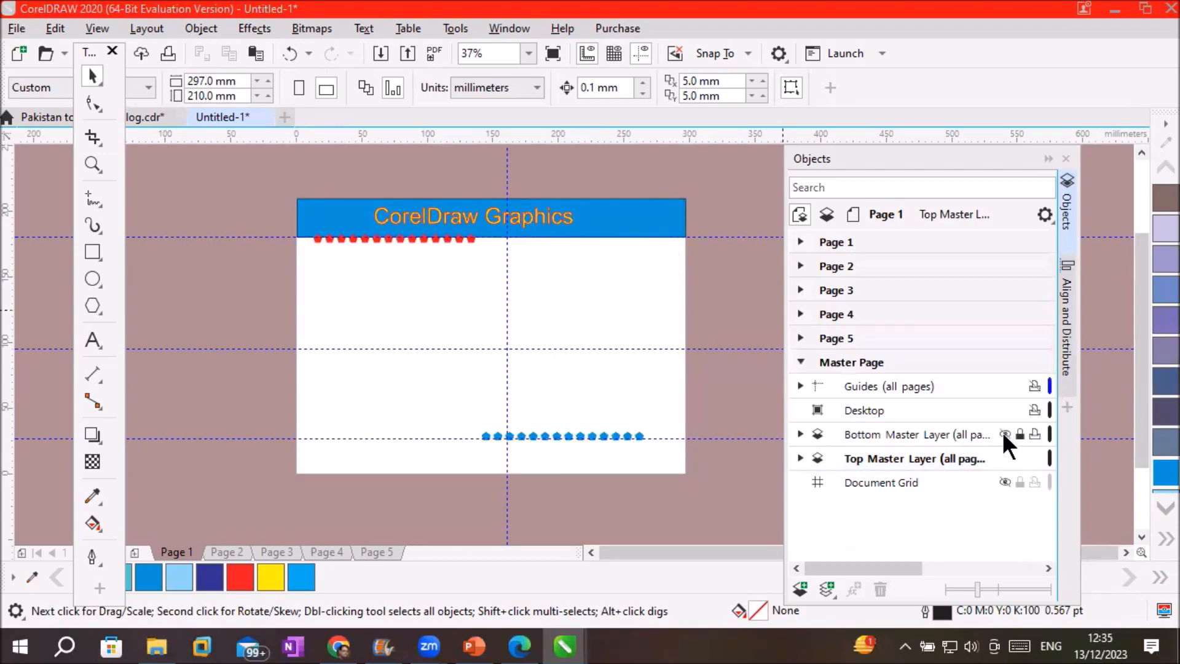
click(1004, 434)
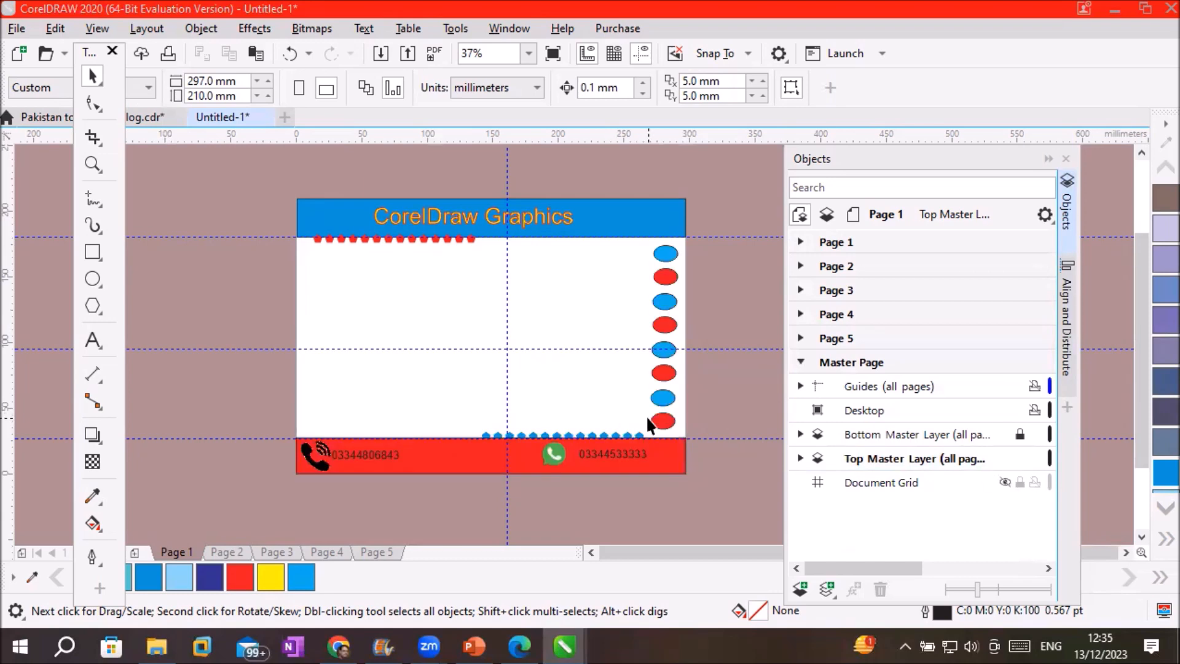
View Pages 2 through 5 to confirm the master decorations, then return to Page 1
click(228, 551)
click(276, 550)
click(326, 552)
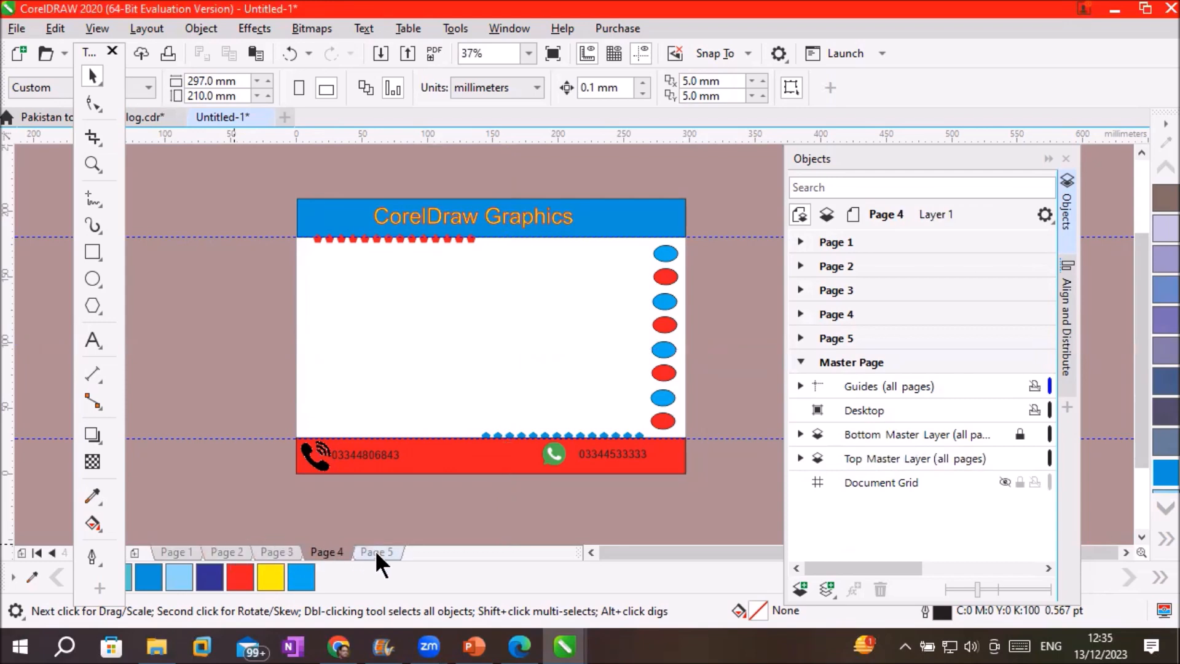
click(375, 551)
click(168, 552)
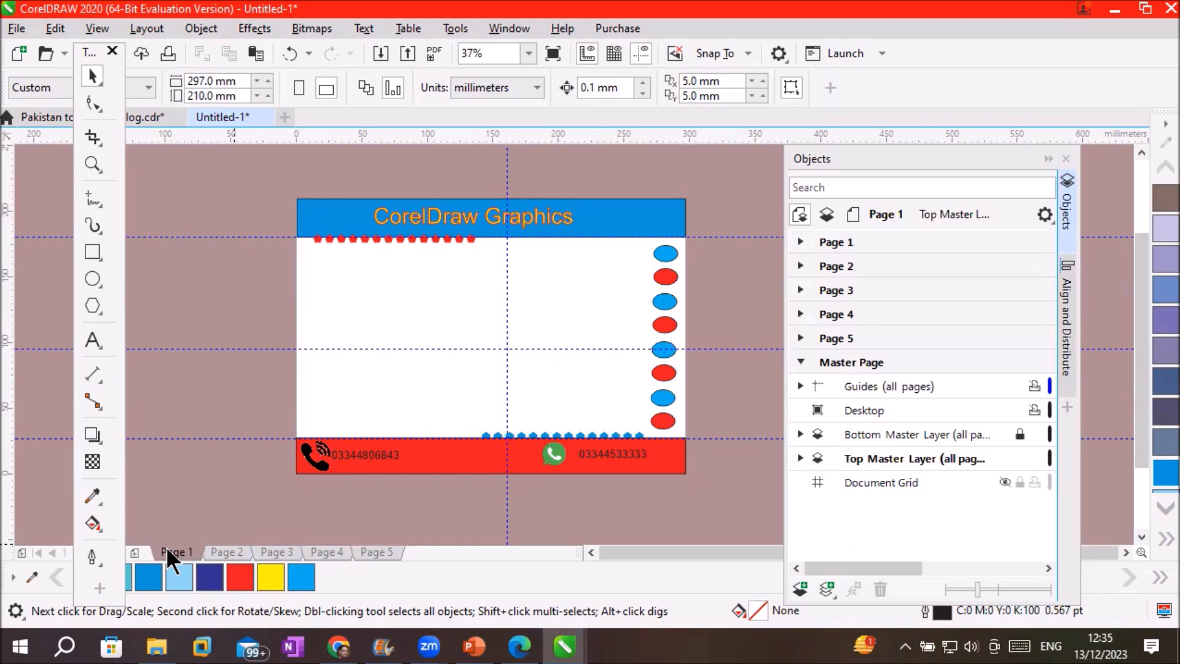
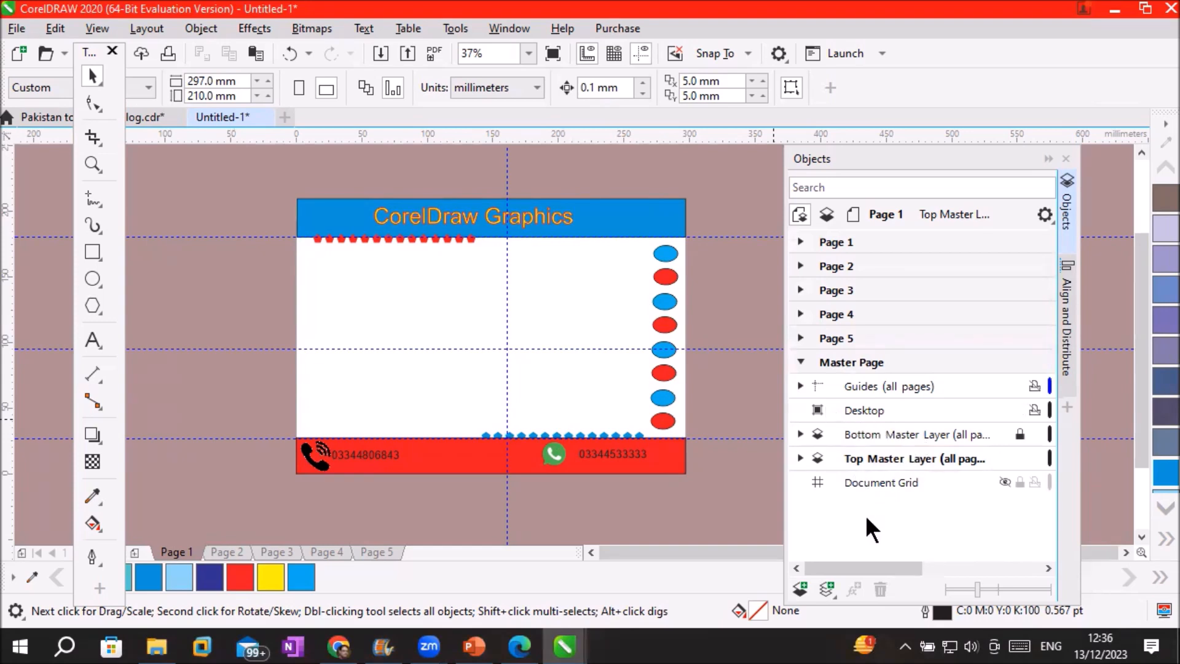
Cycle the active layer through Guides, Bottom Master, Top Master and Desktop, and show the document grid
click(862, 387)
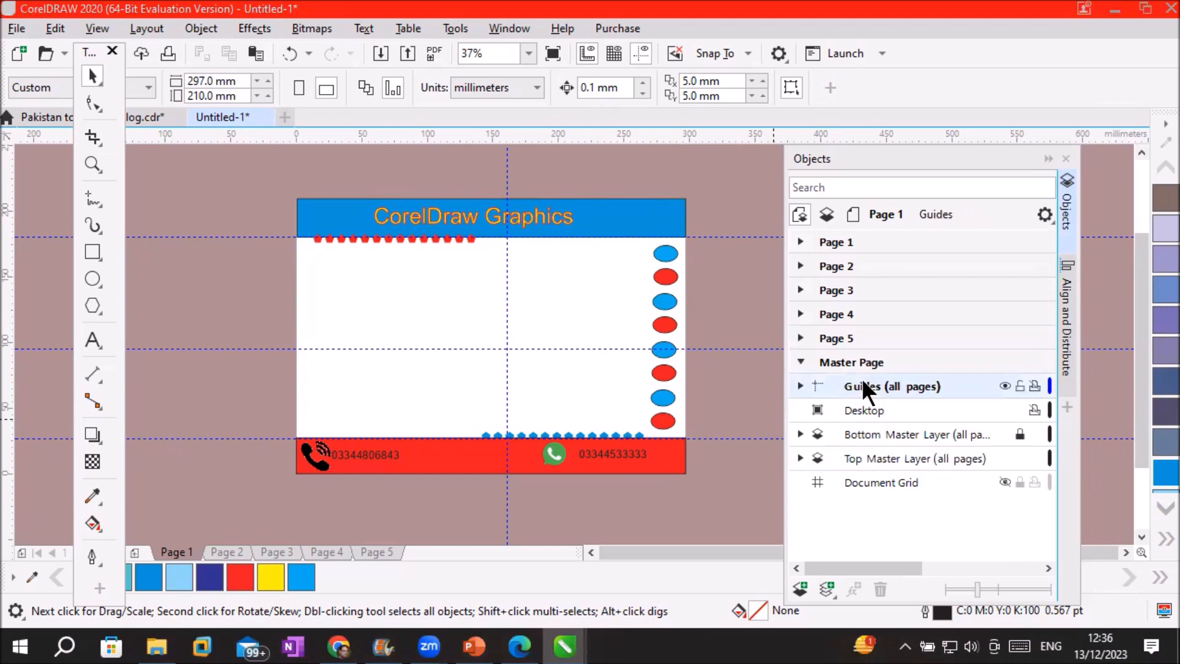
click(857, 435)
click(864, 458)
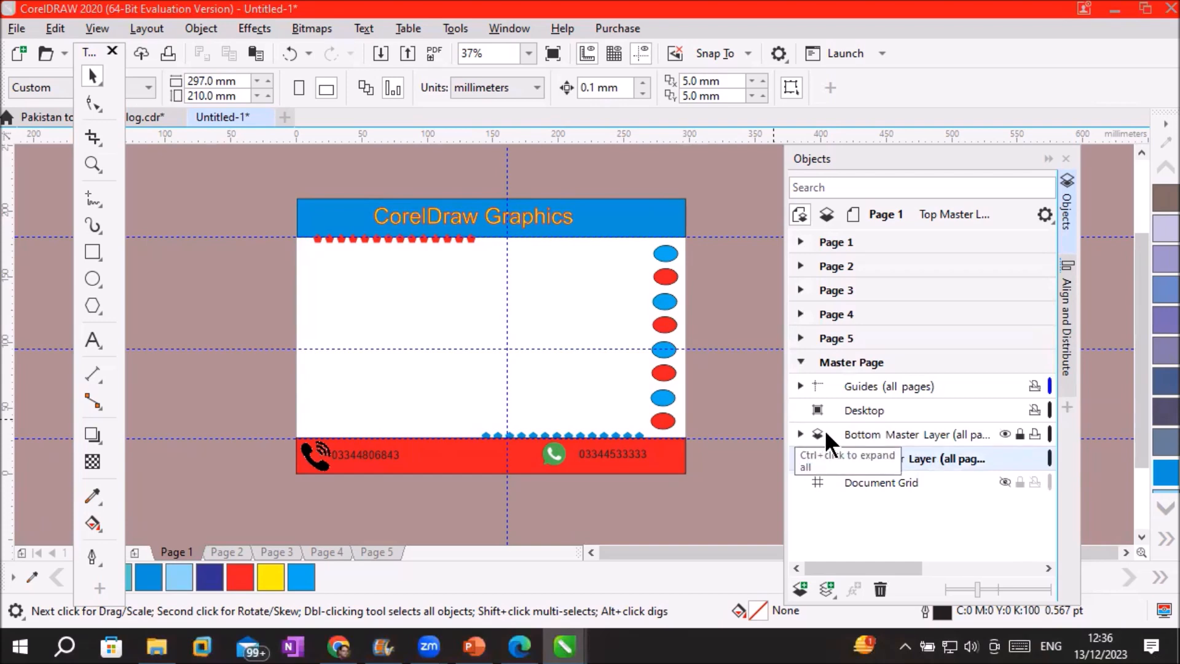
click(862, 405)
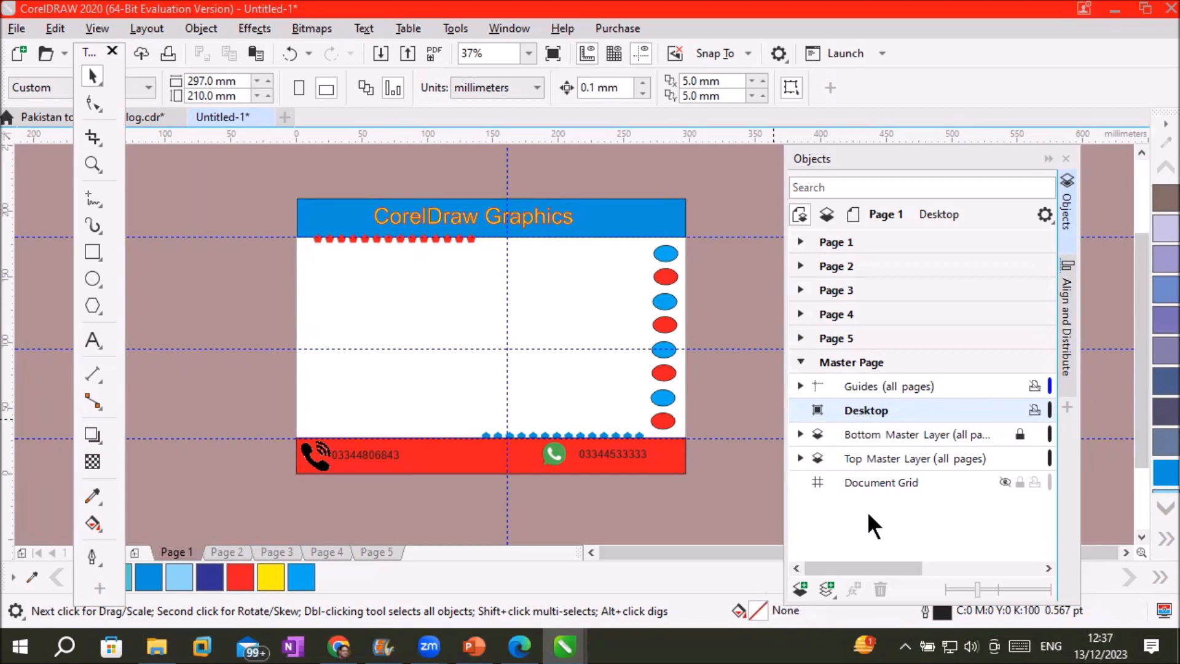
click(920, 480)
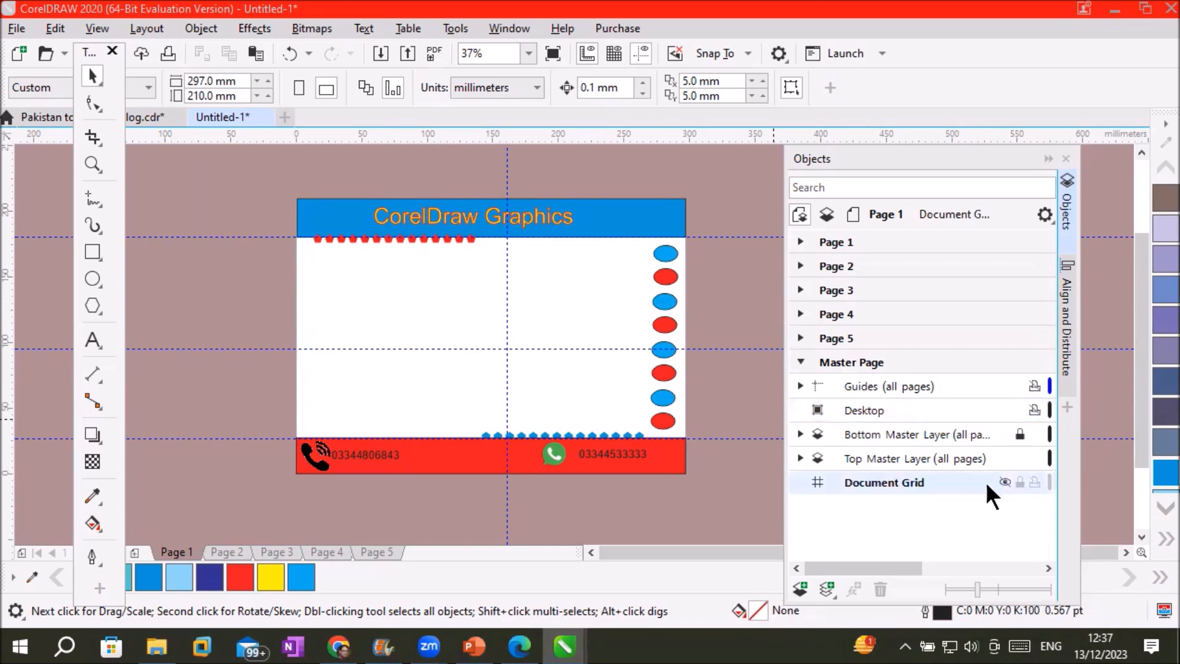
click(1006, 482)
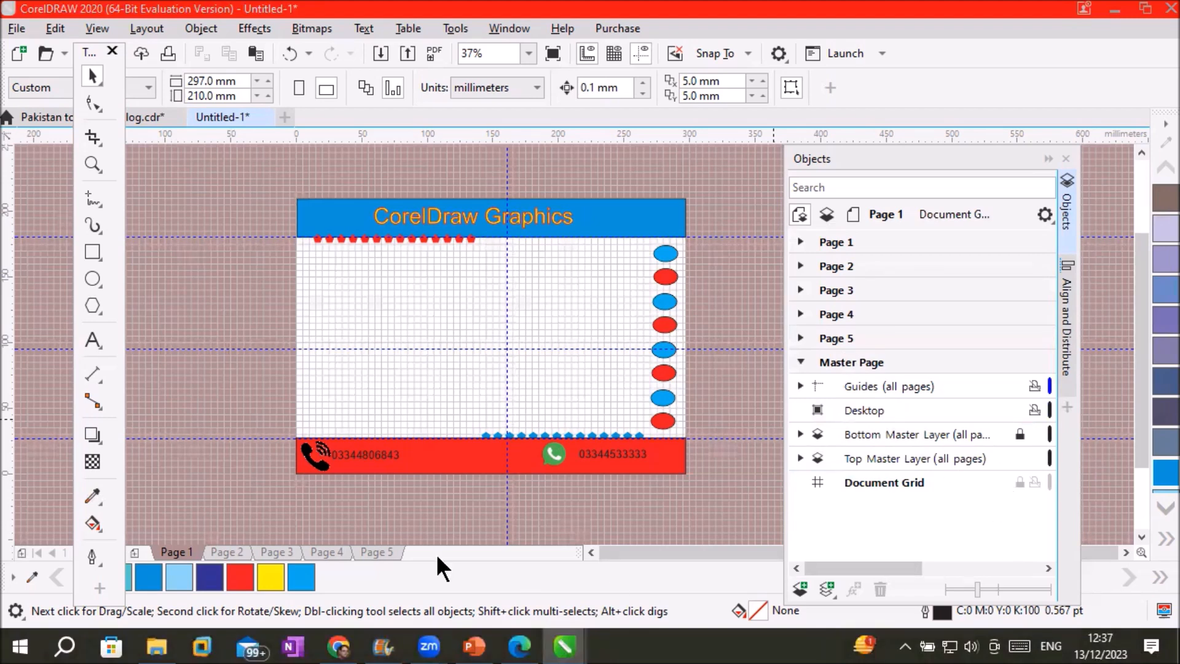
Go to Page 2, hide the document grid again and make the Desktop layer active
click(310, 552)
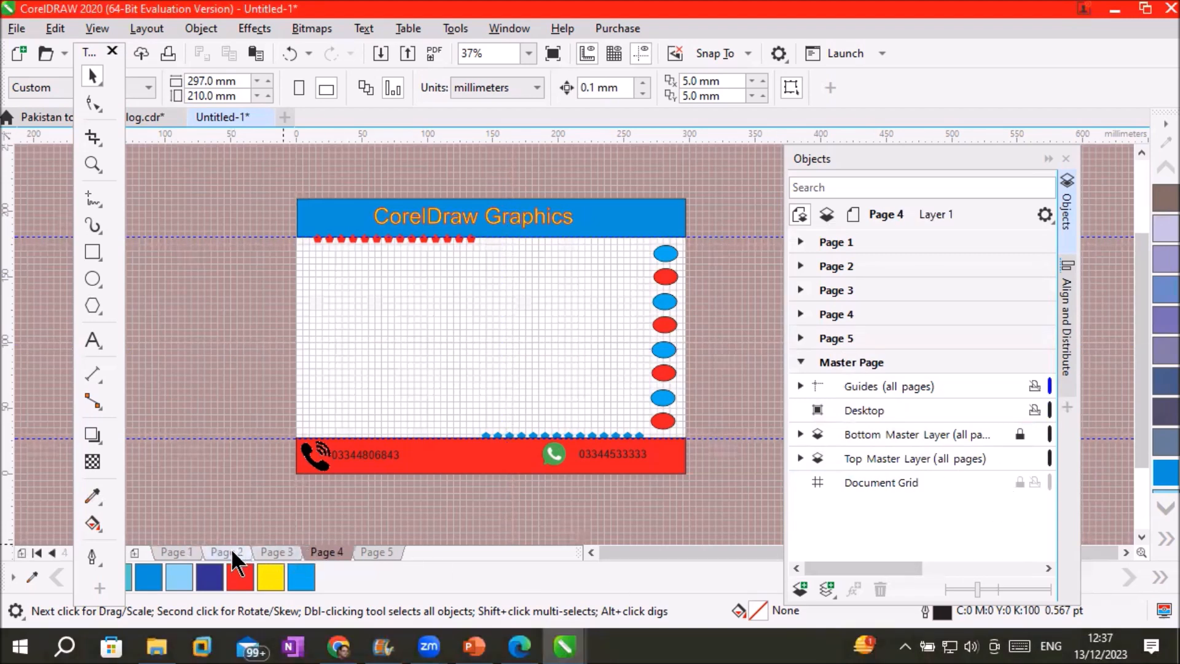
click(231, 548)
scroll(360, 332, up, 10)
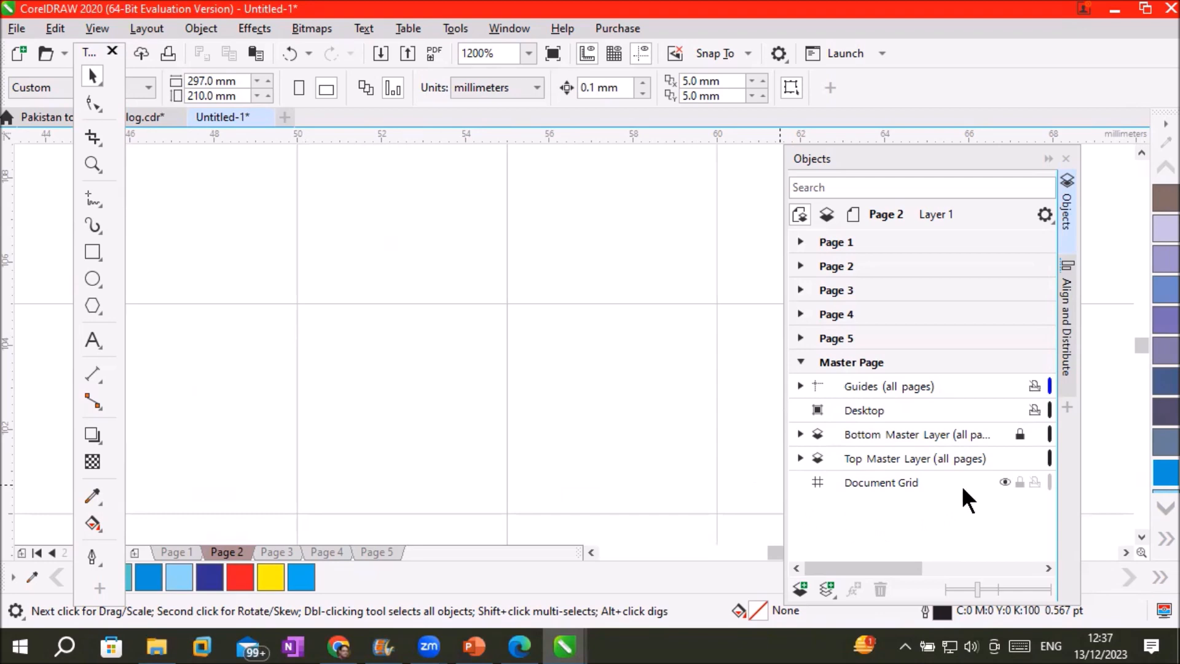
click(1005, 482)
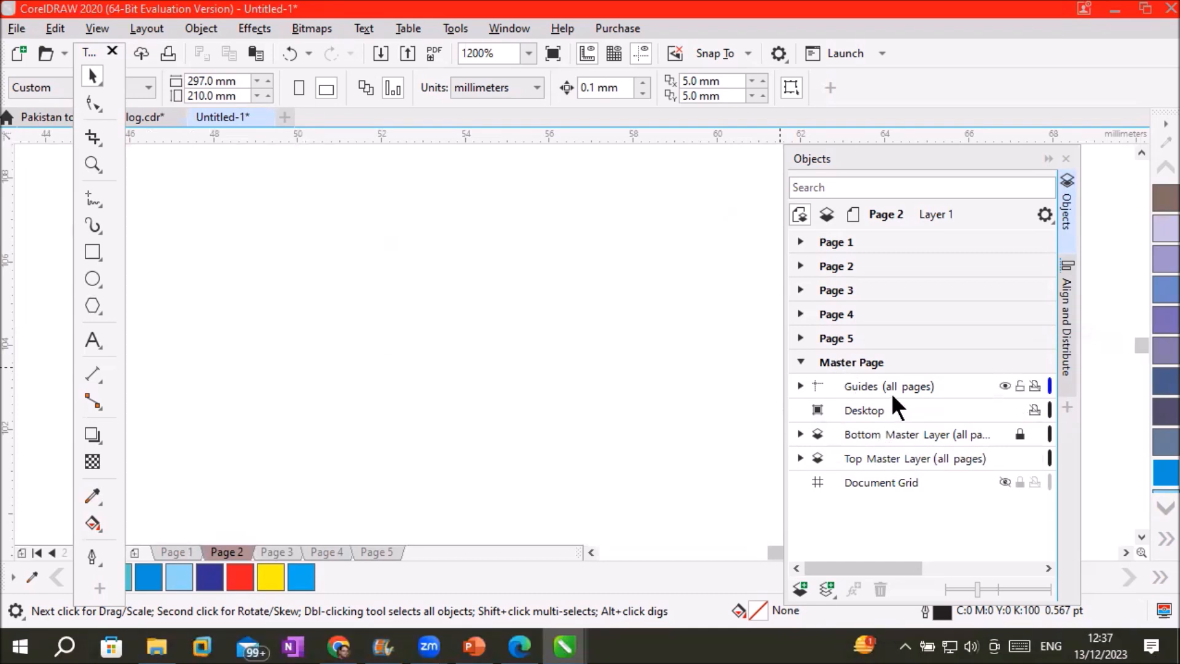
click(886, 409)
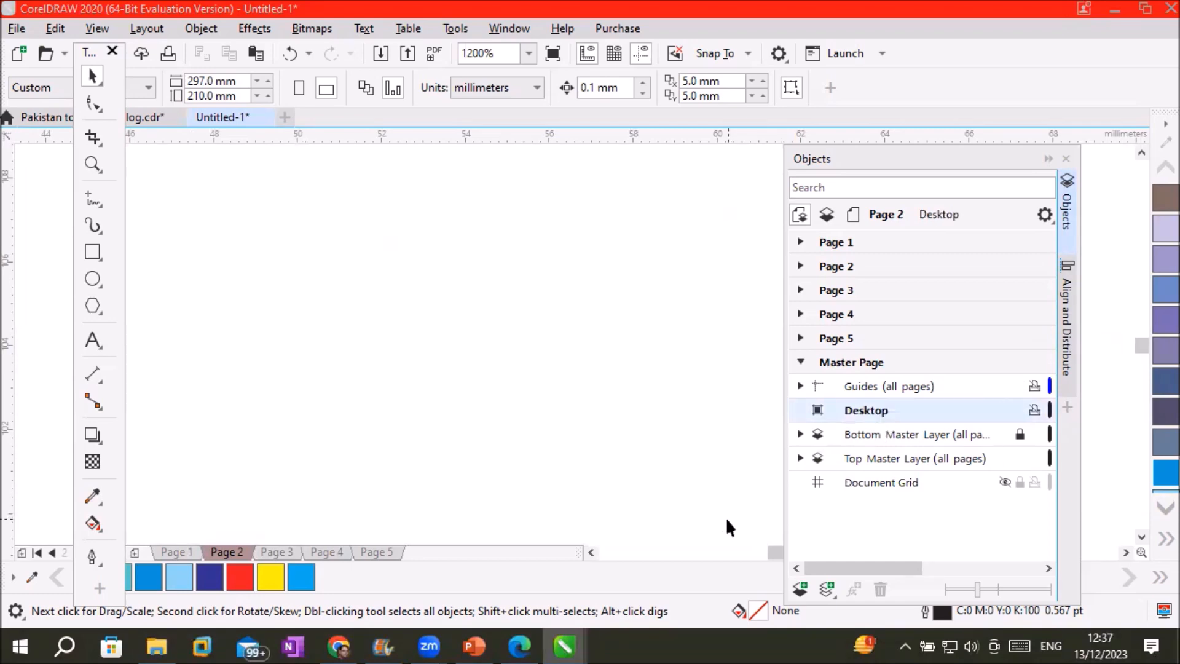
scroll(477, 385, down, 4)
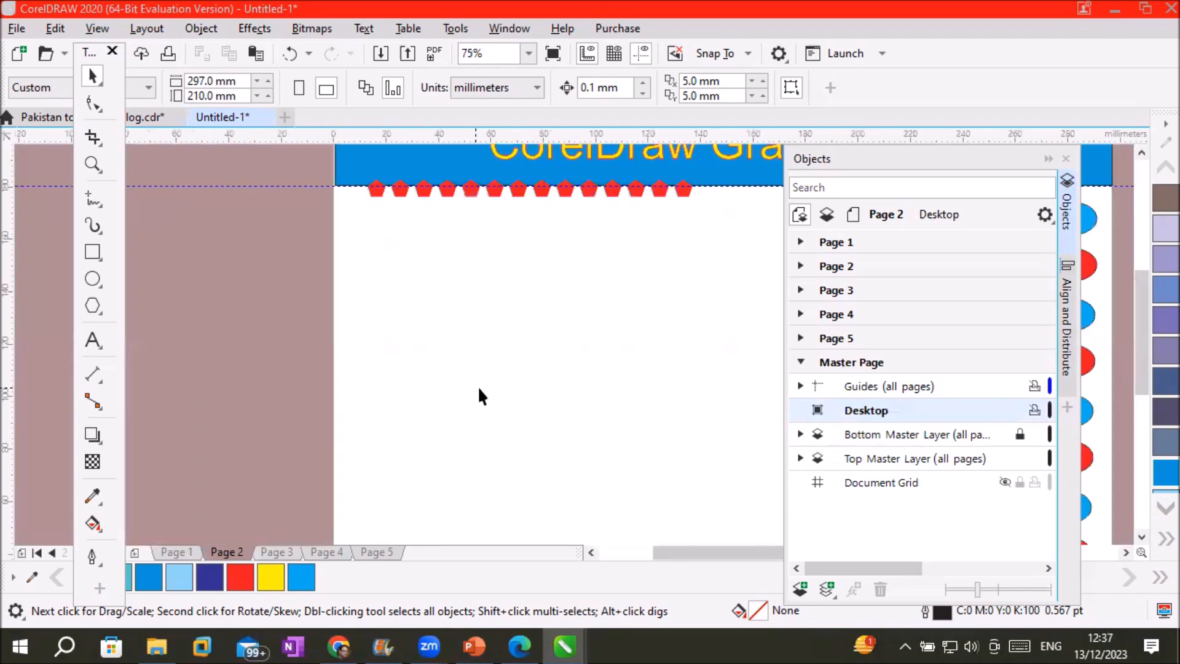
scroll(672, 441, down, 2)
scroll(674, 442, up, 1)
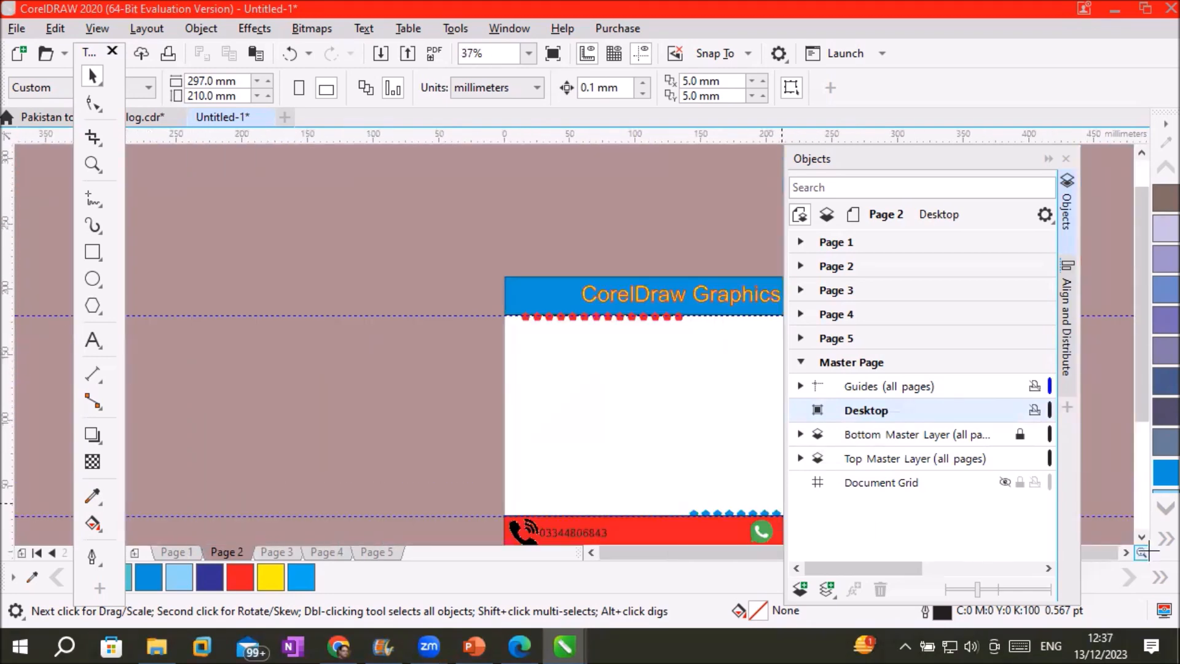
click(1124, 553)
click(1124, 552)
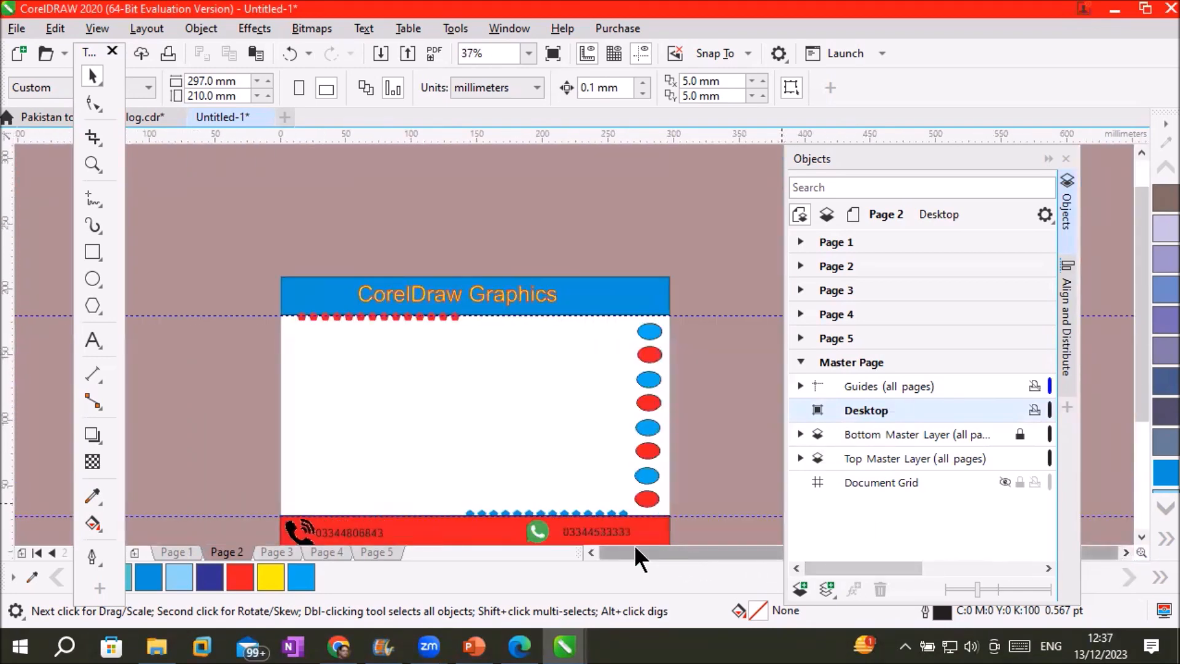
click(1141, 534)
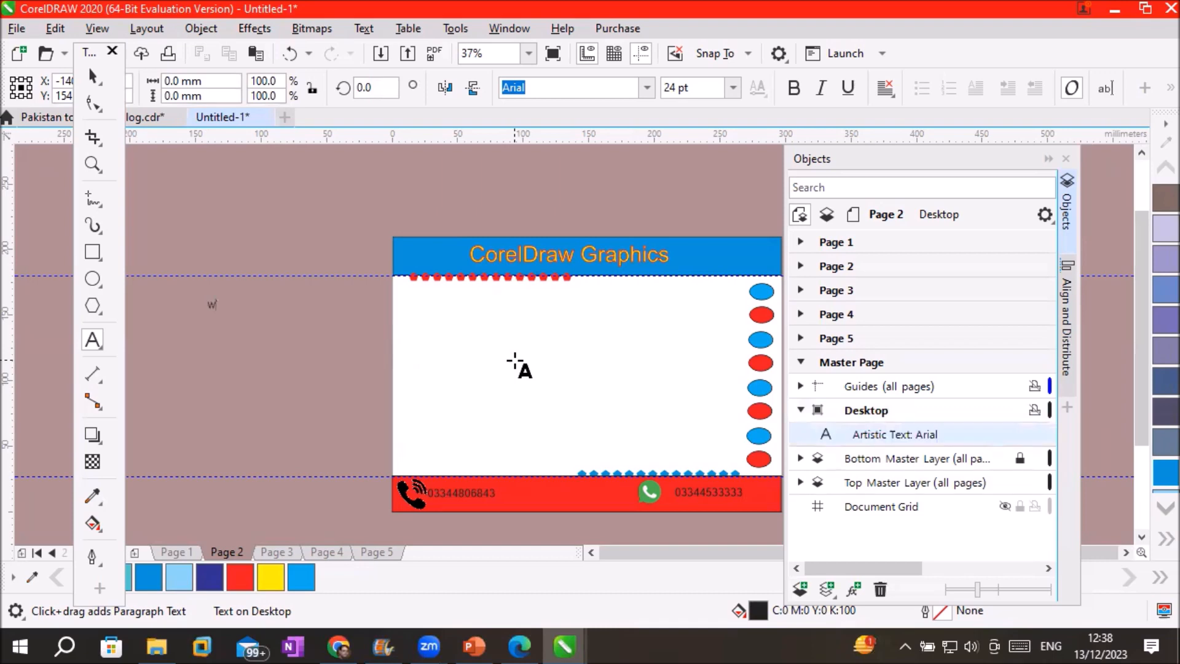
text(w.)
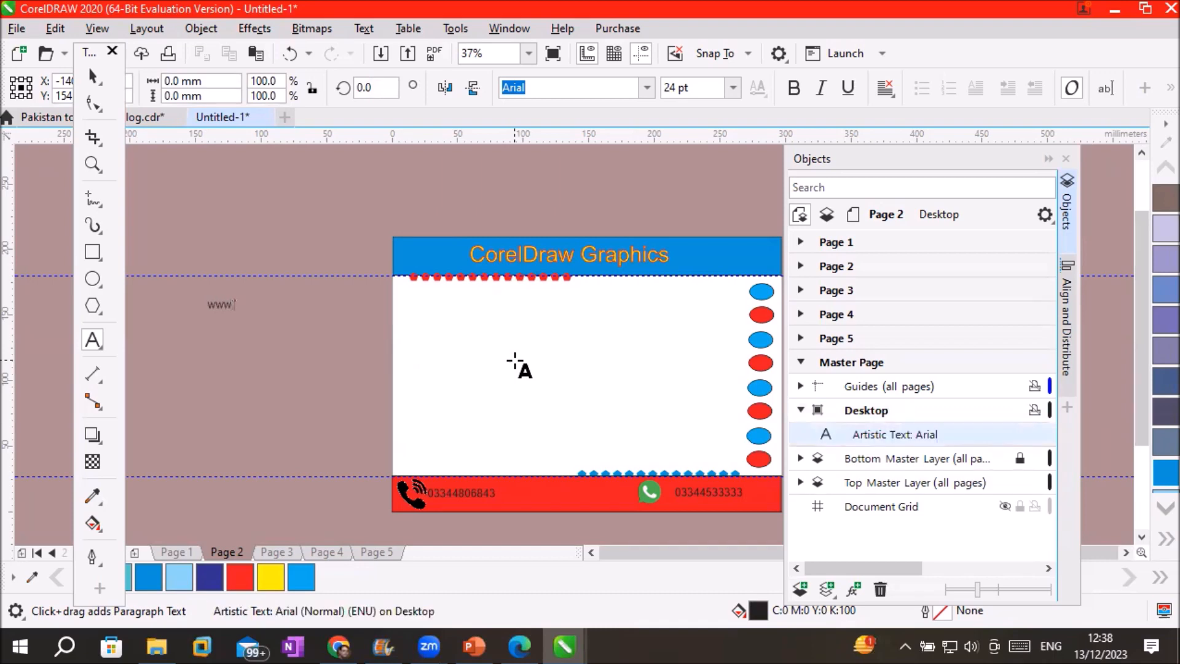
text(mychannel.com)
key(Escape)
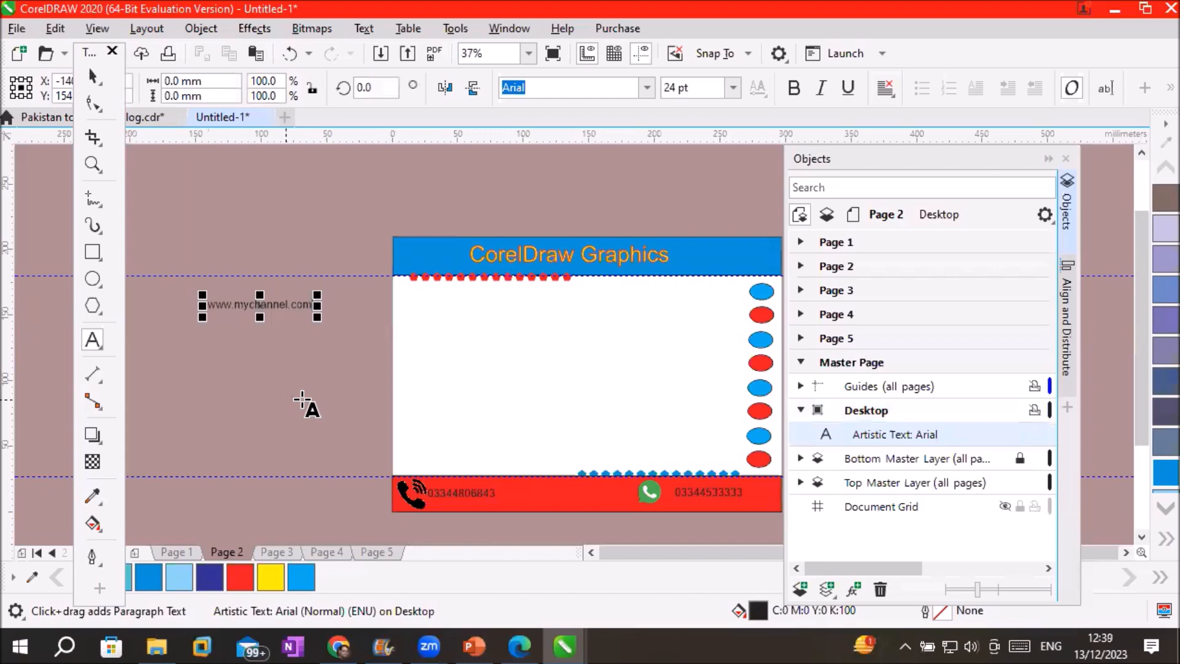
click(875, 411)
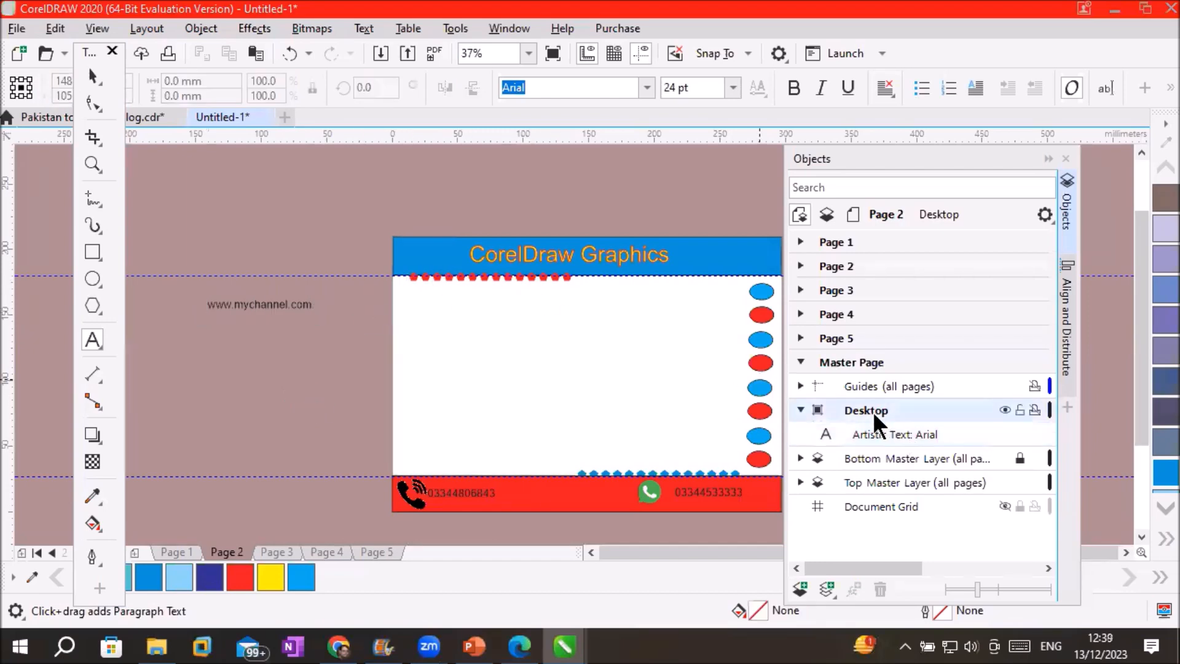
click(897, 431)
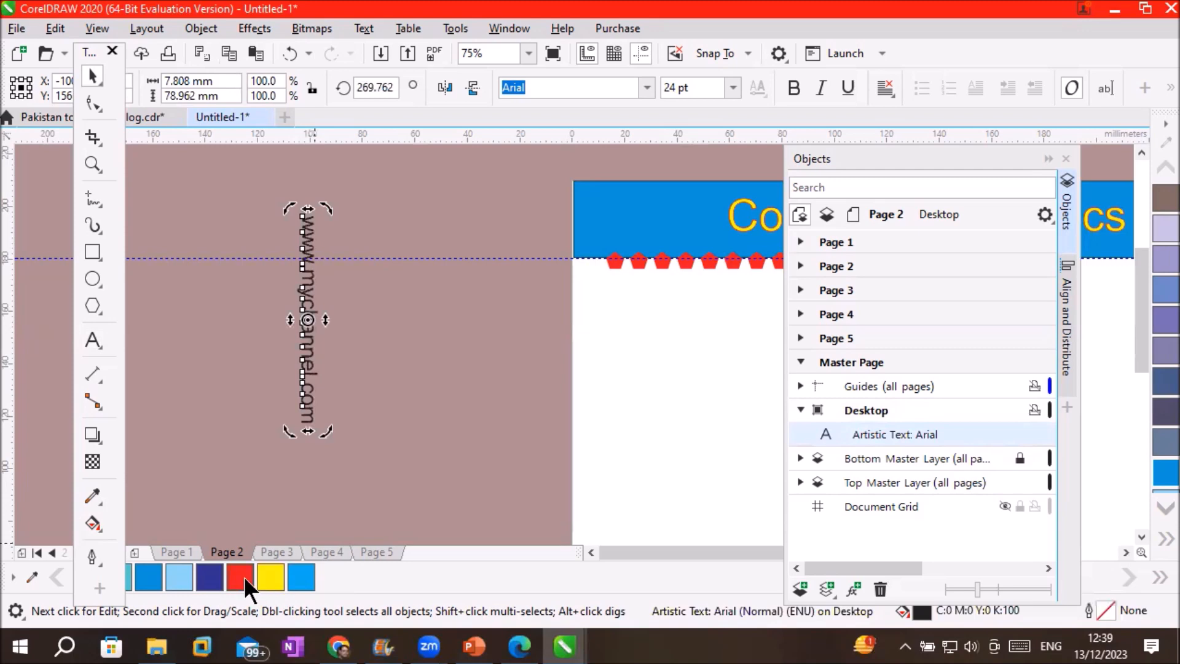
Colour the vertical web address text red and apply the b Biger Over font
click(251, 576)
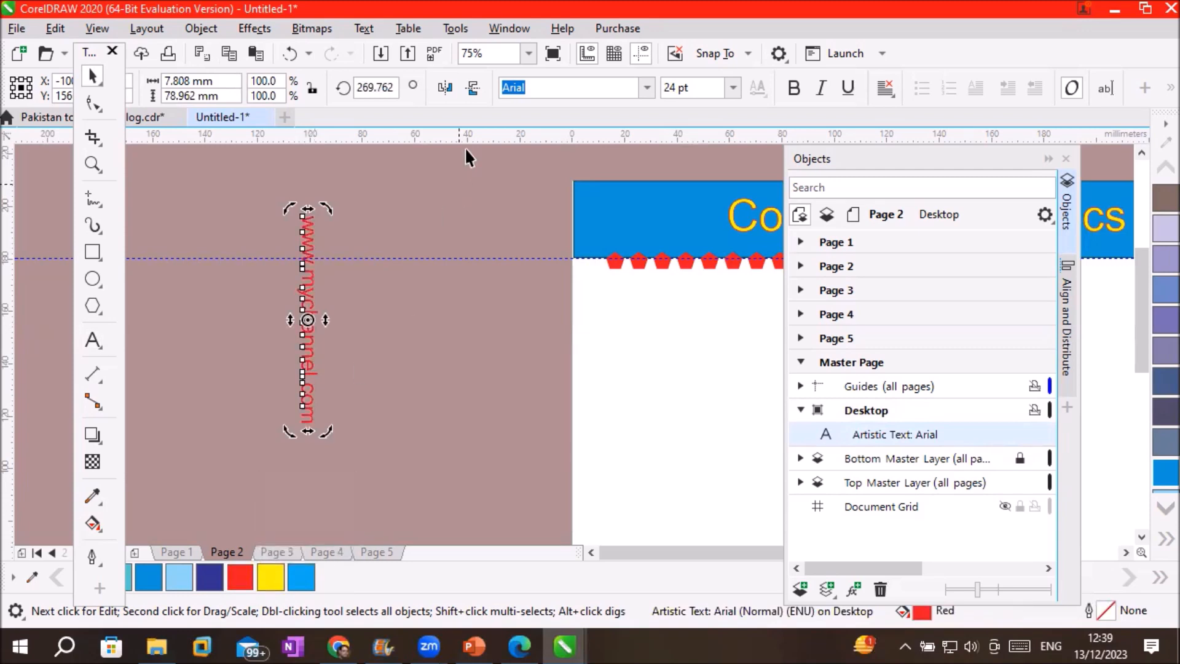
click(646, 88)
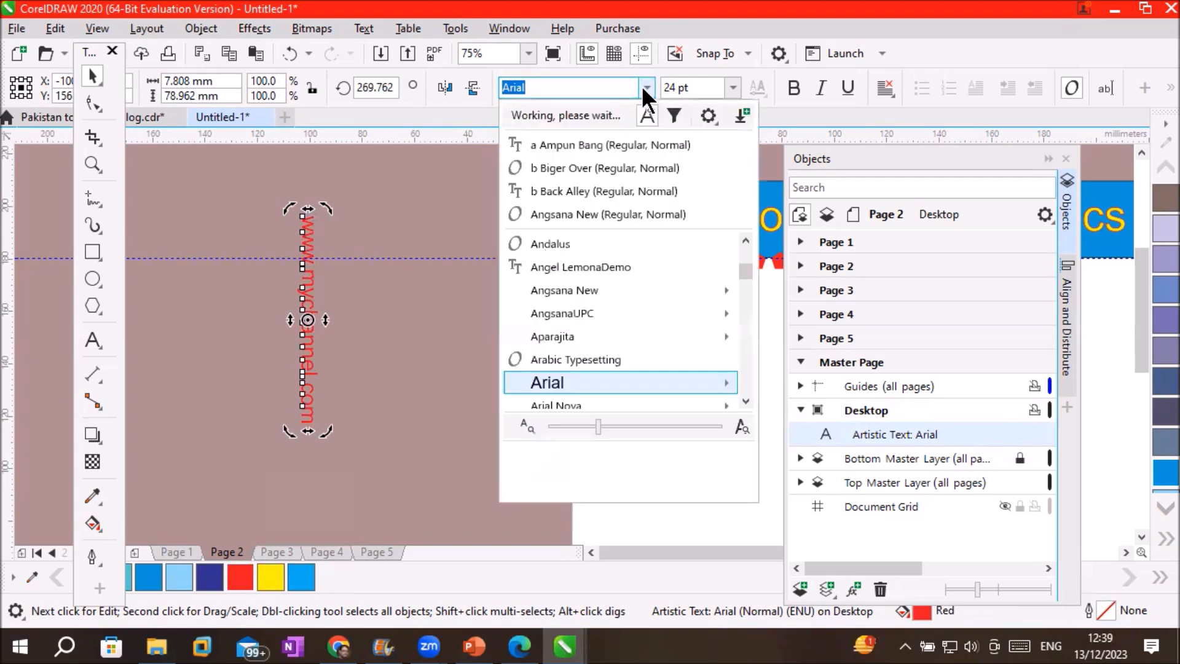
click(639, 164)
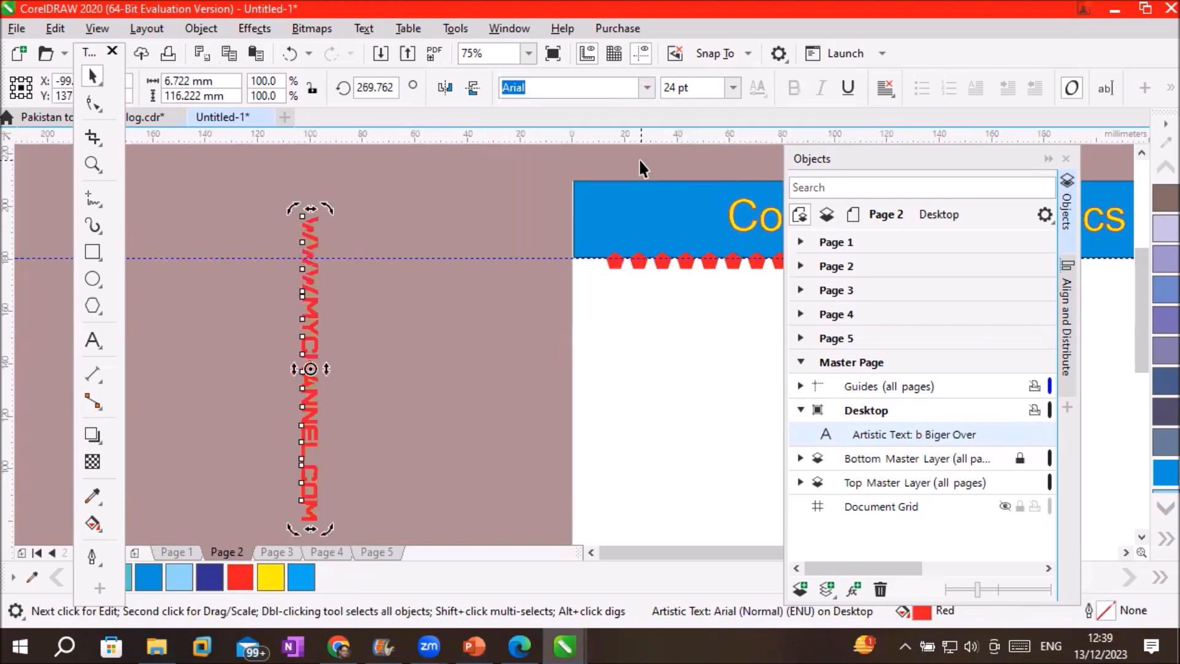
scroll(509, 362, down, 2)
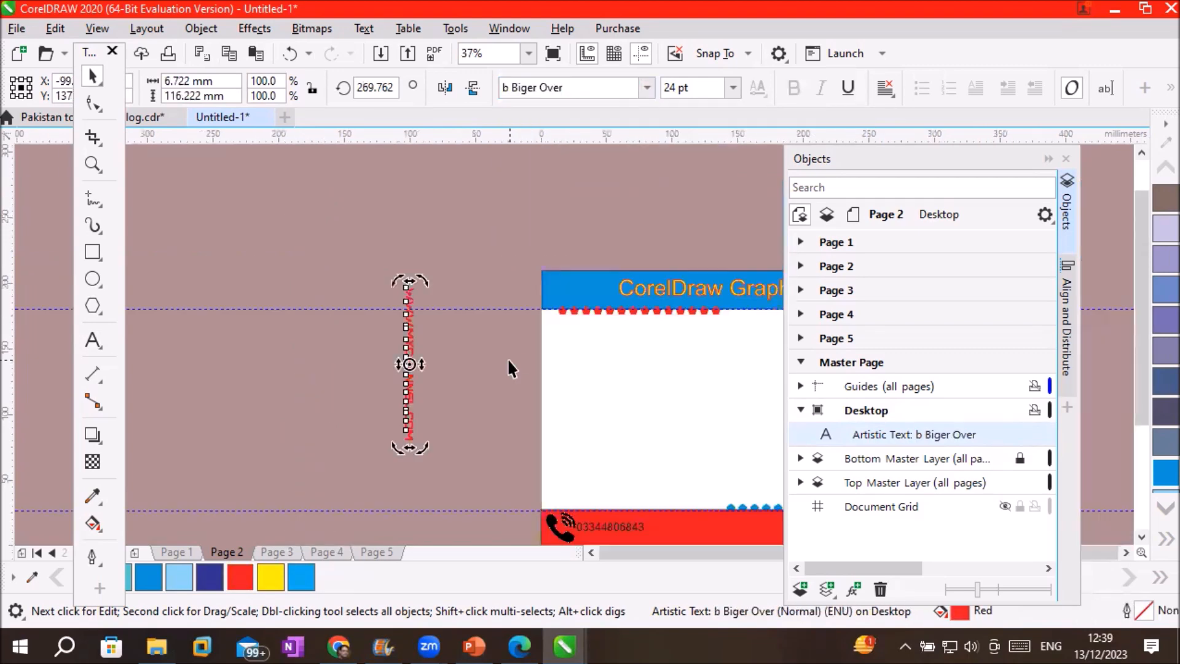
click(1126, 552)
click(299, 305)
click(344, 303)
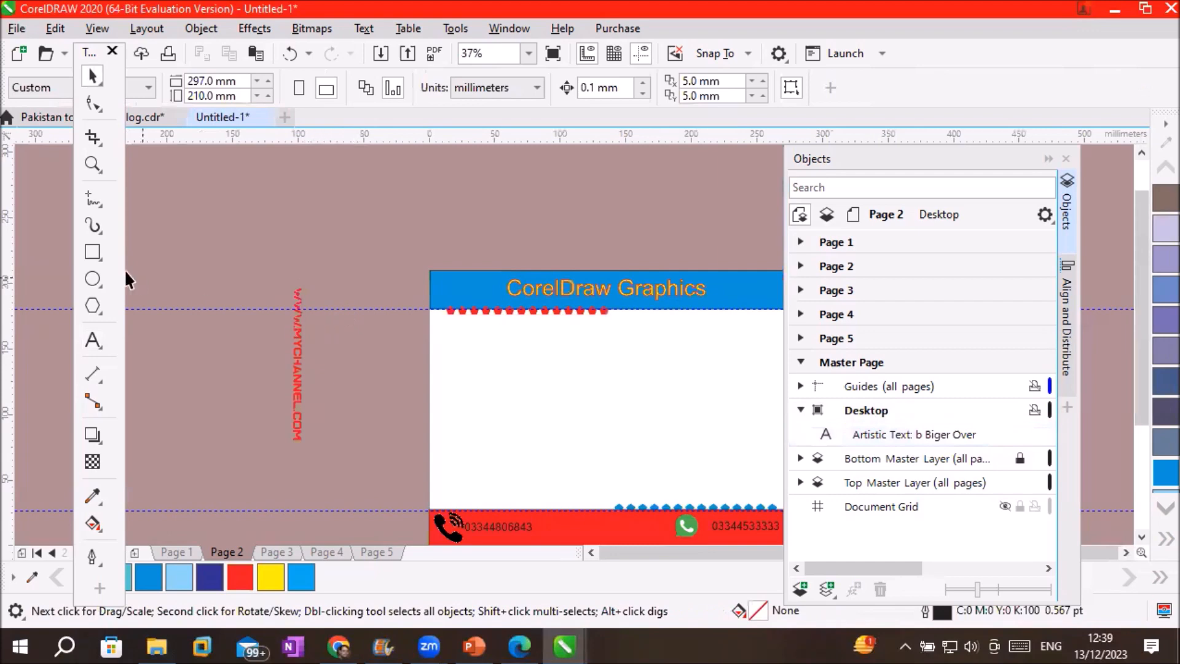
Draw a small square above the card and overlay a rotated copy of it
click(93, 249)
drag(239, 203, 260, 223)
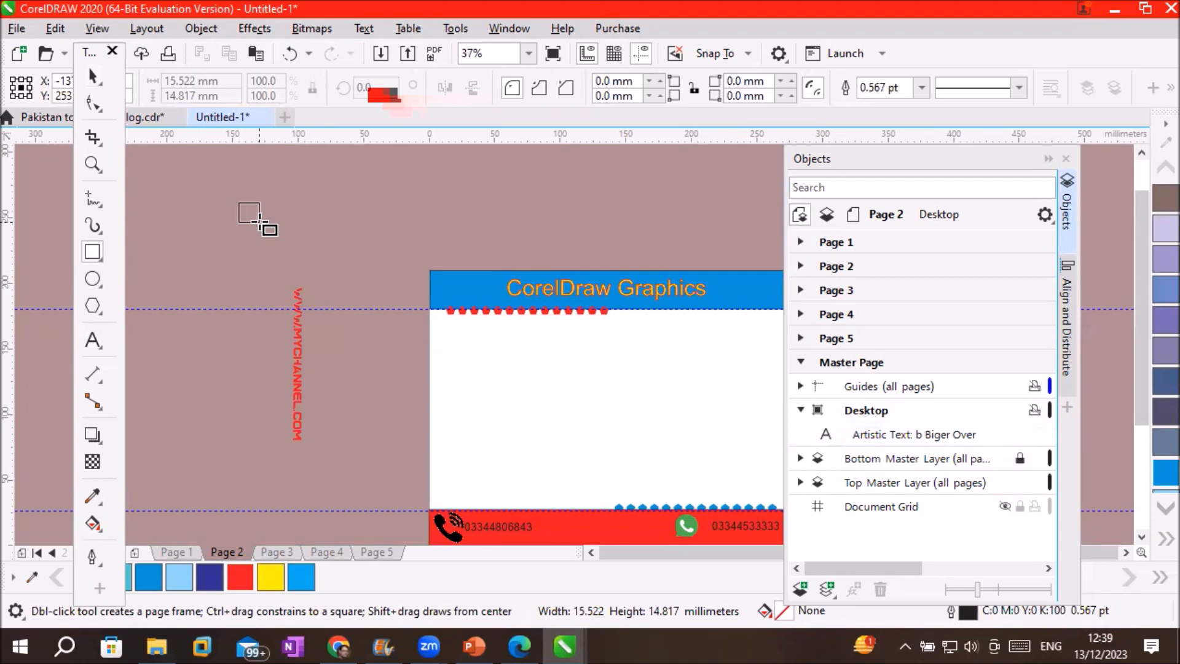
drag(260, 223, 260, 223)
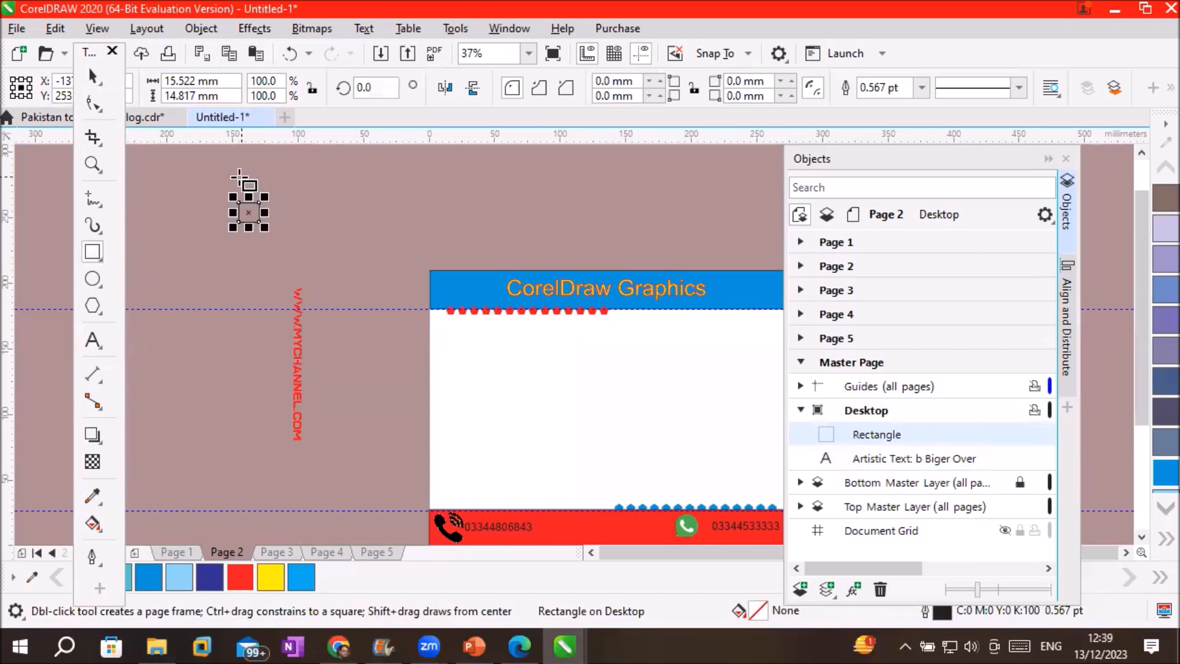
scroll(243, 188, up, 2)
click(91, 75)
click(278, 249)
drag(281, 226, 301, 250)
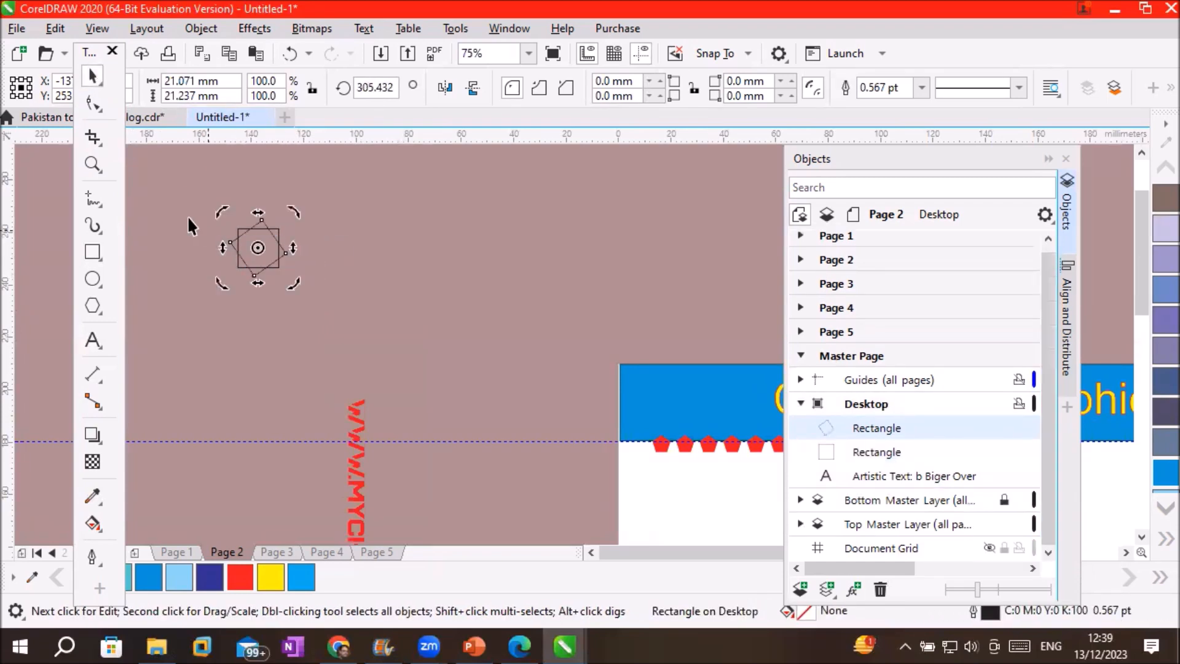
click(348, 213)
Select both overlapping squares and repeat the duplication to build a row of star shapes
drag(208, 209, 346, 258)
key(ctrl+r)
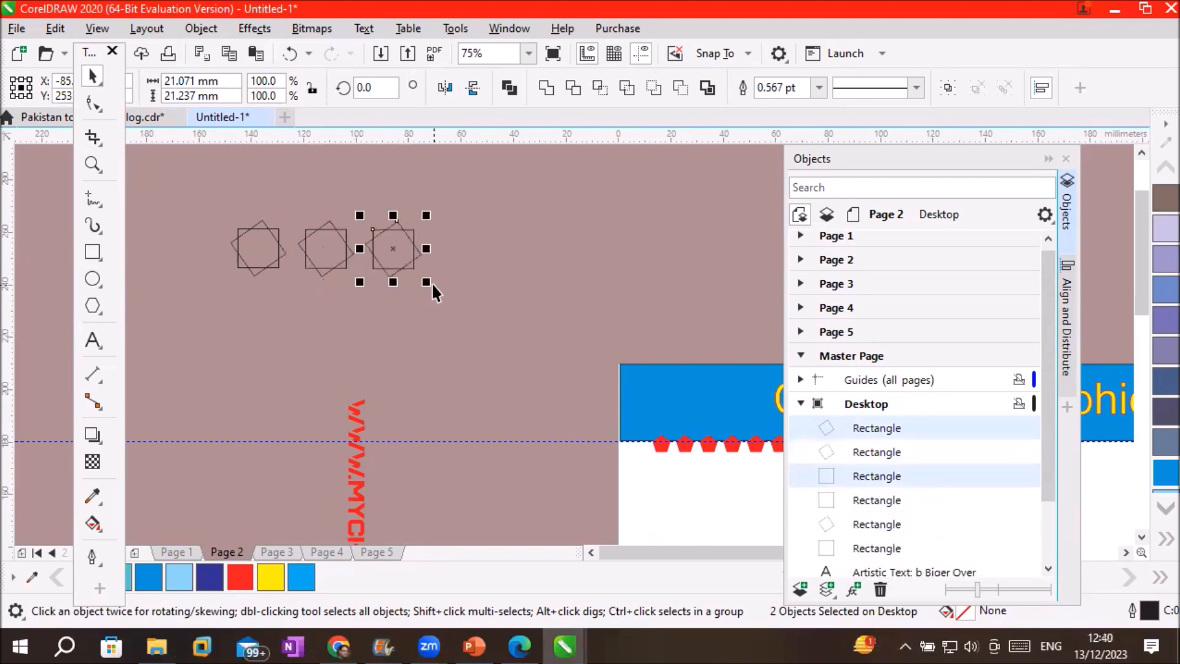
key(ctrl+r)
key(ctrl+r)
click(490, 349)
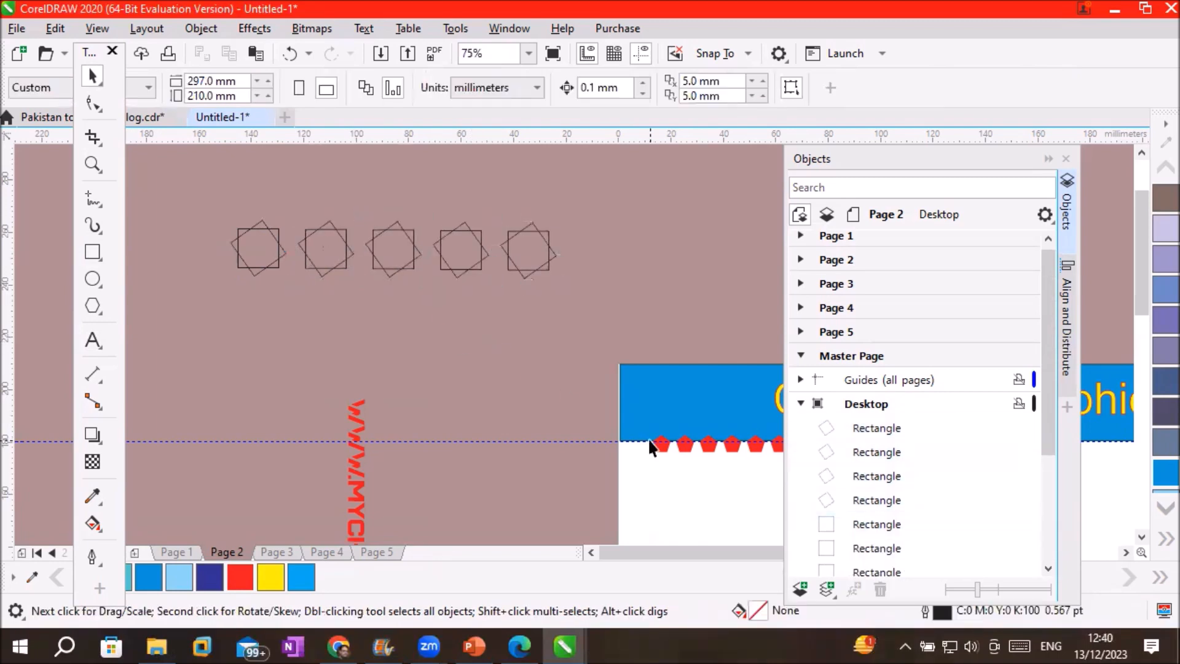
click(15, 28)
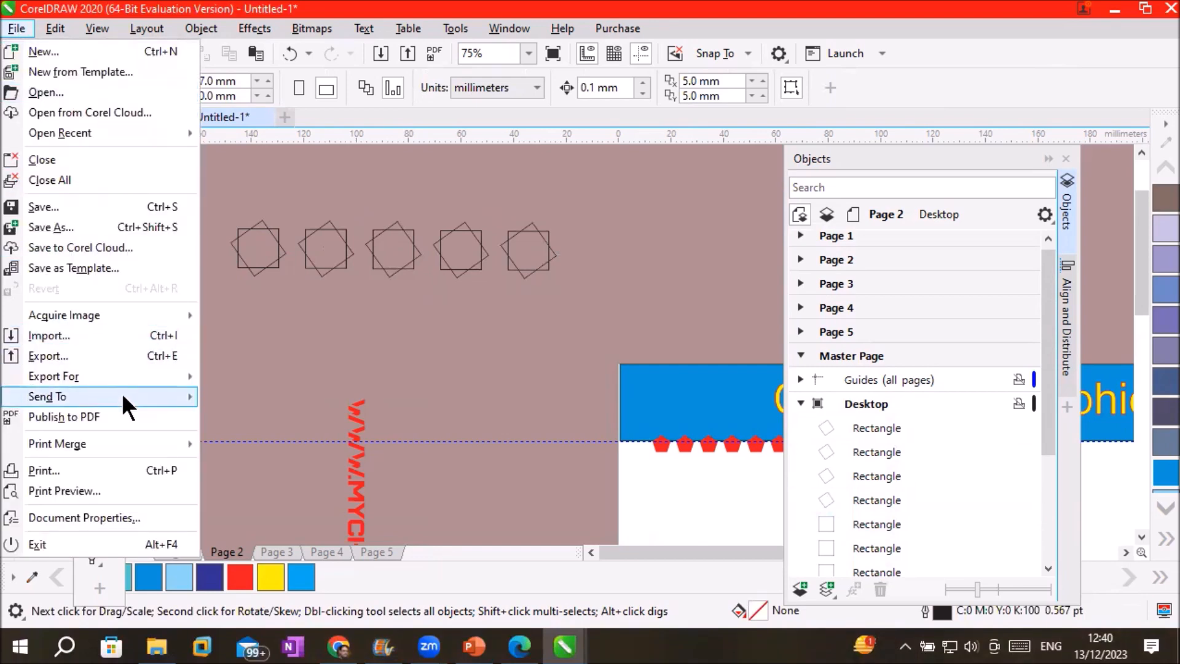
Import internet.png, google-maps.png, twitter1.png and support.png from the Images > Flaticon folder
click(49, 335)
click(374, 46)
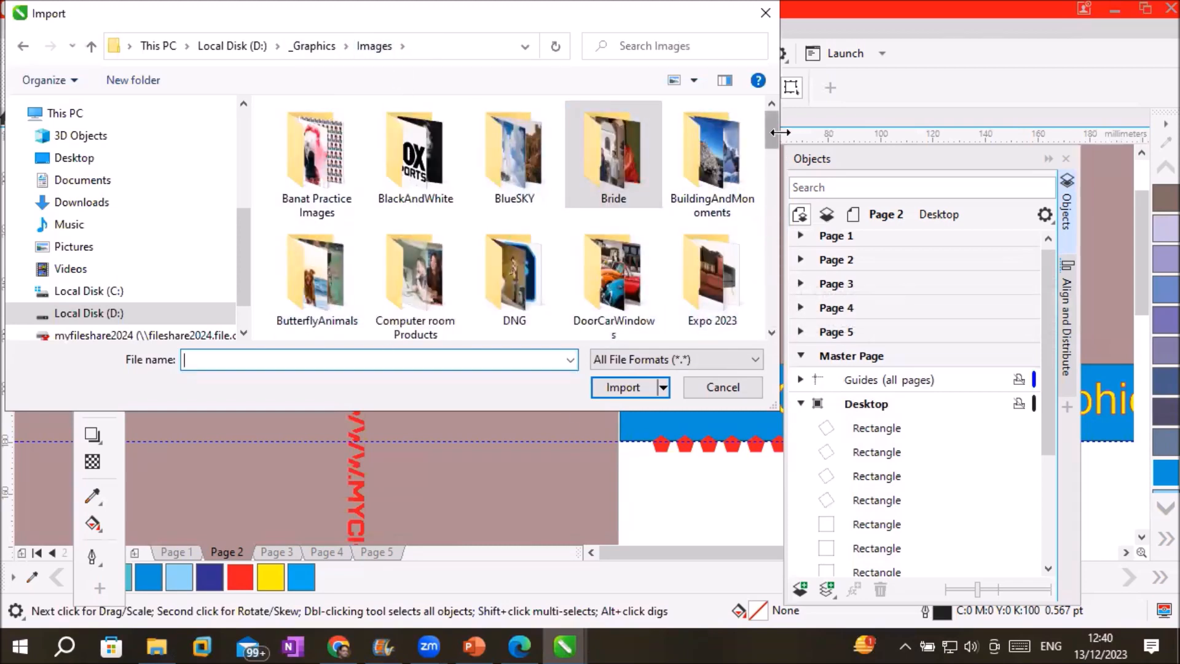
drag(772, 130, 778, 156)
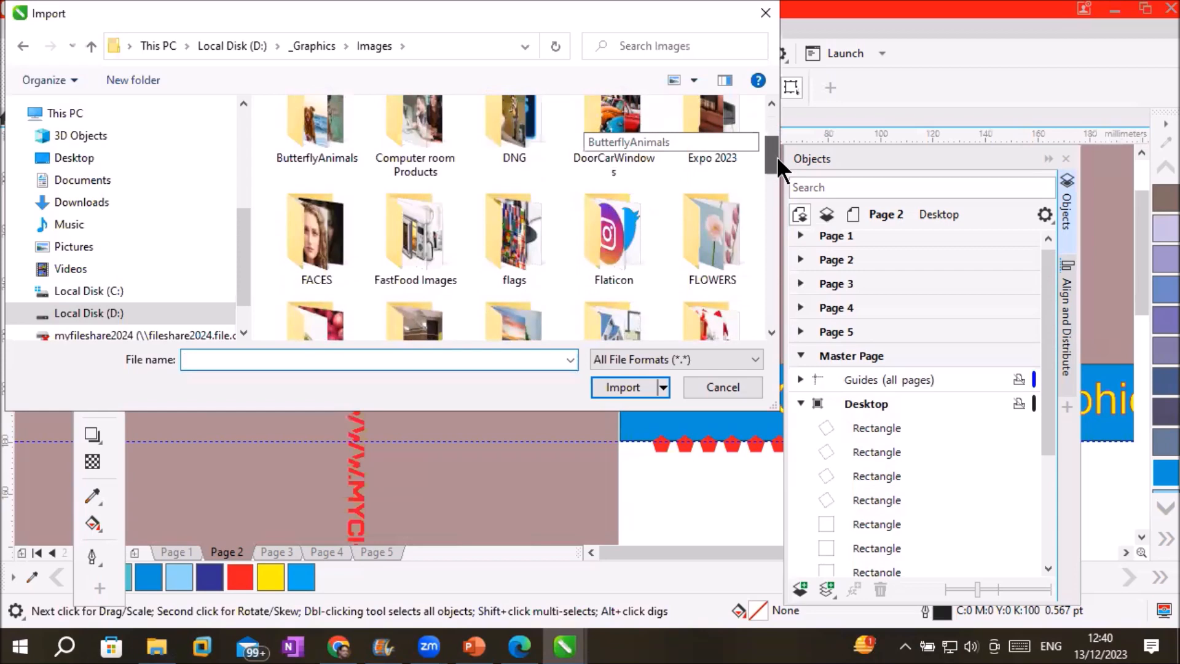
double_click(625, 237)
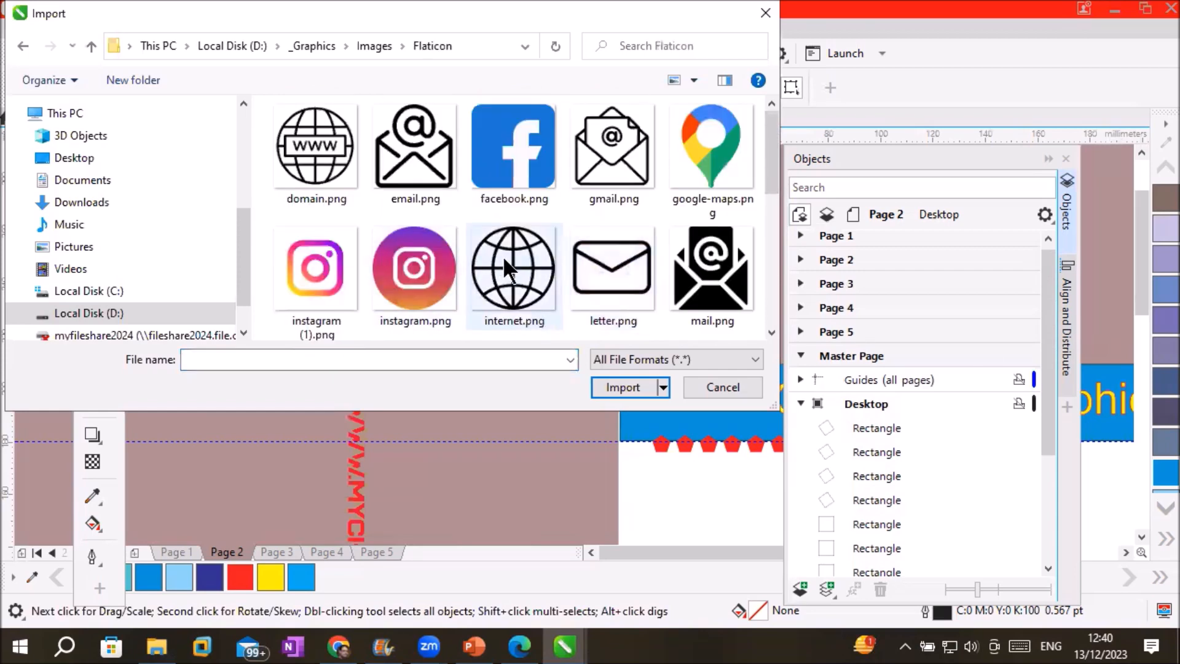
click(503, 256)
ctrl+click(703, 143)
drag(773, 160, 756, 257)
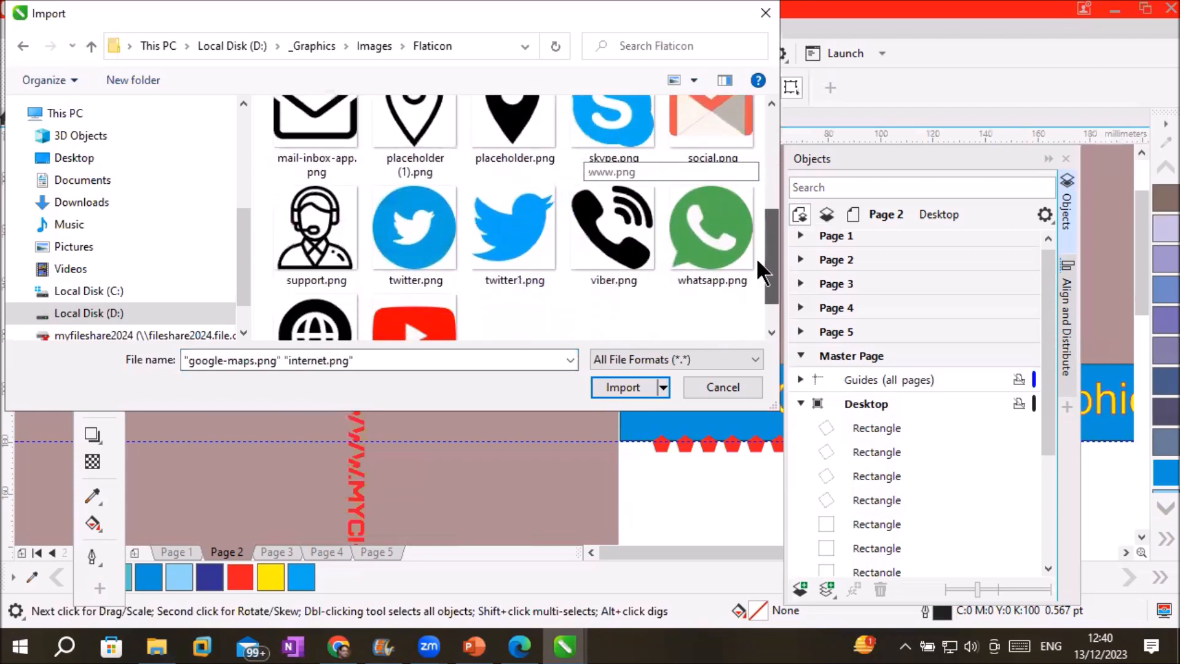
ctrl+click(519, 234)
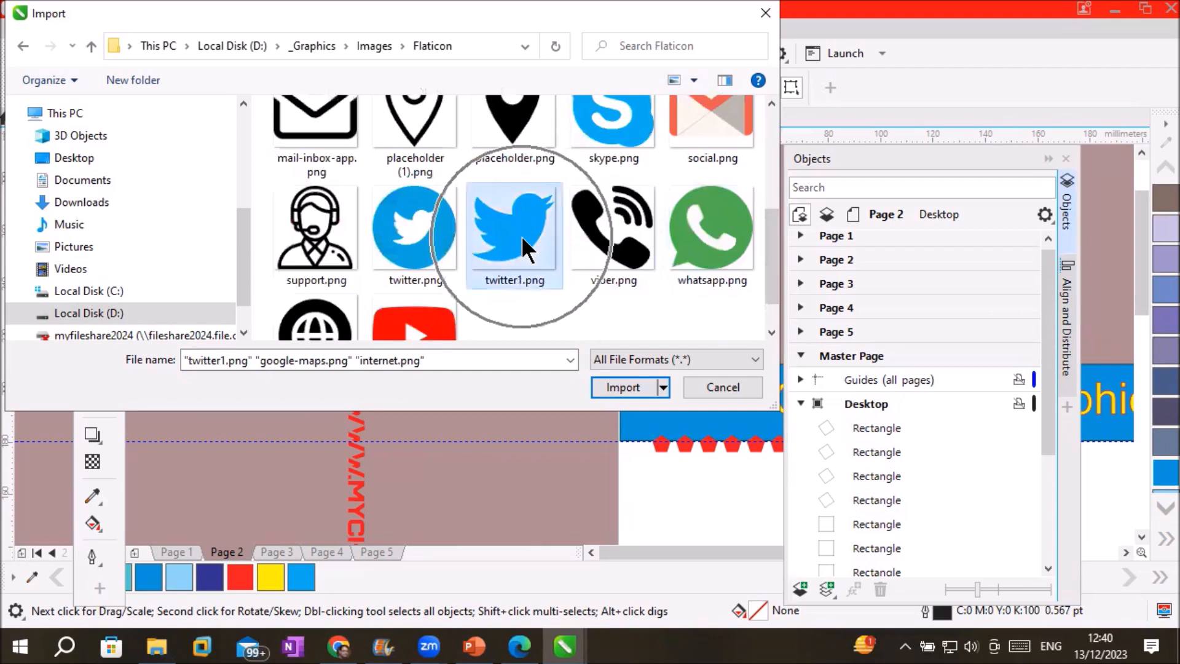
ctrl+click(302, 239)
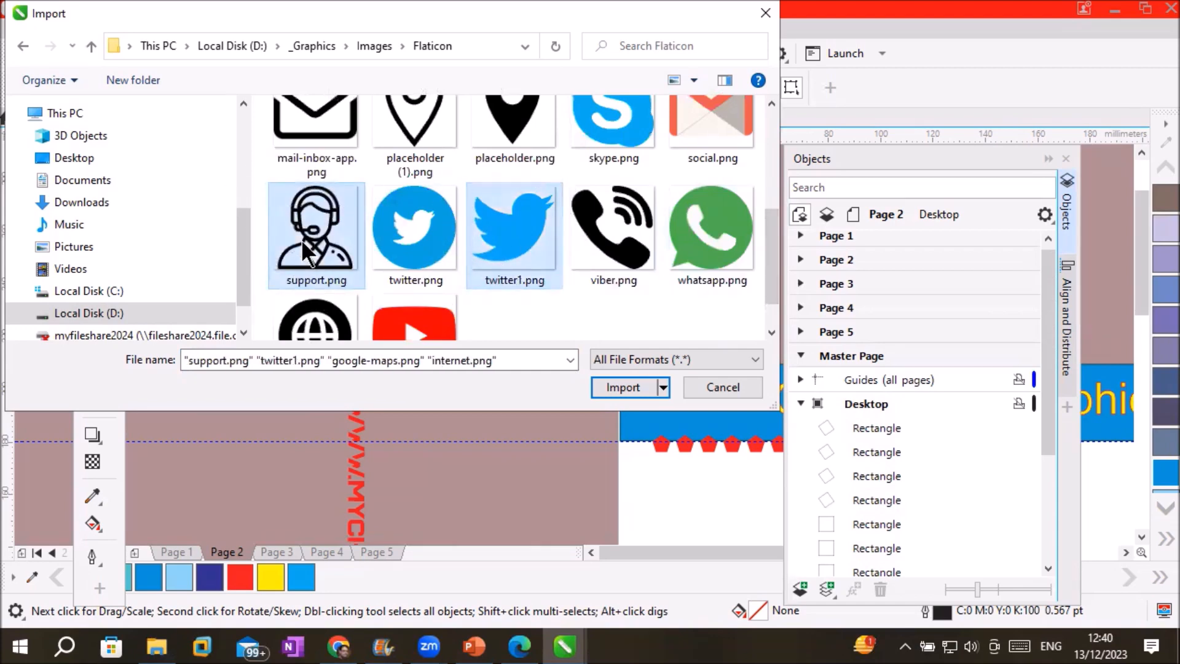
click(610, 387)
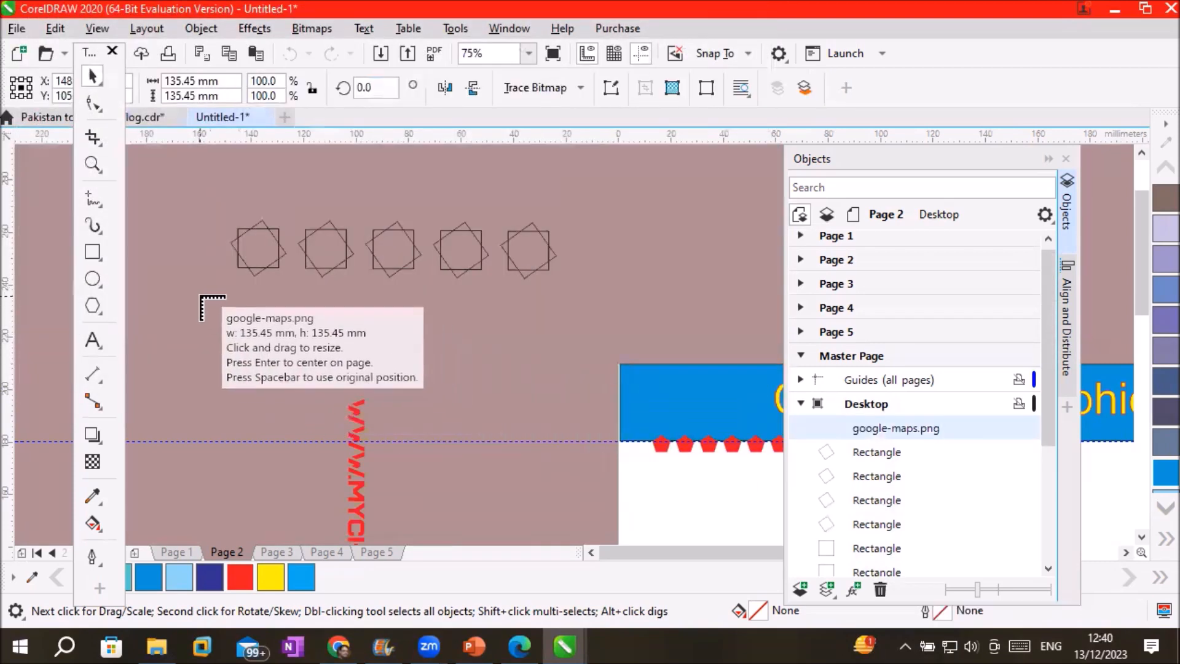
Place the imported icons at a small size near the hexagon row above the card
drag(203, 299, 378, 355)
drag(398, 303, 479, 383)
scroll(532, 369, down, 1)
drag(1142, 276, 1137, 524)
drag(1142, 322, 1161, 255)
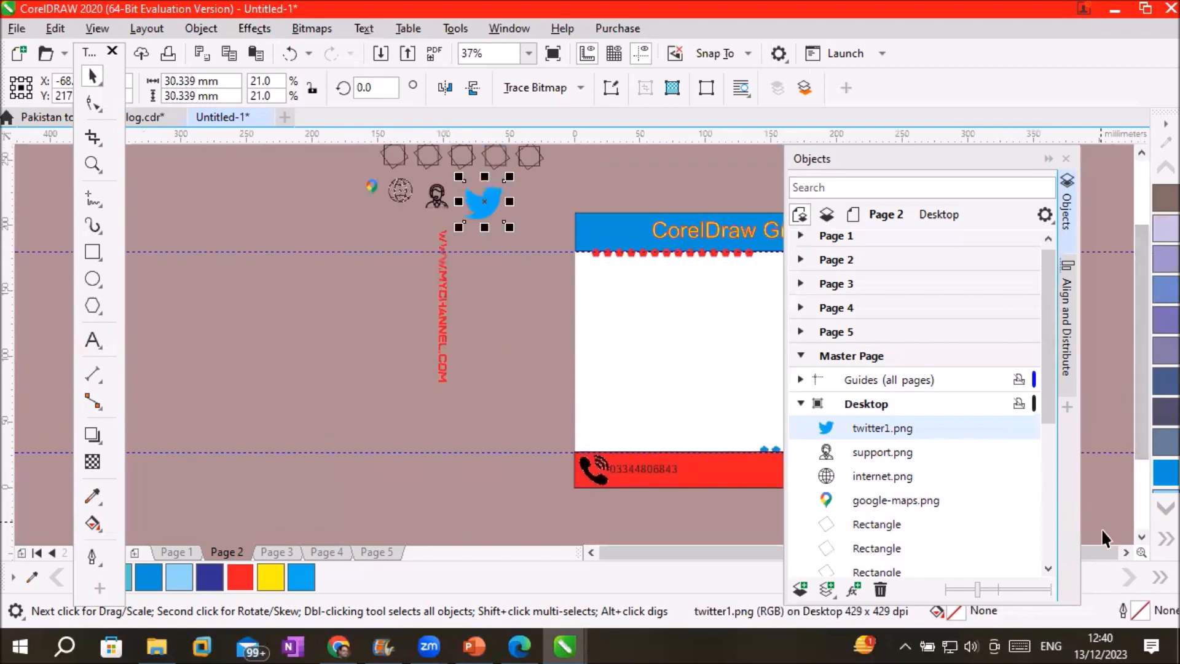
click(1126, 552)
click(1141, 152)
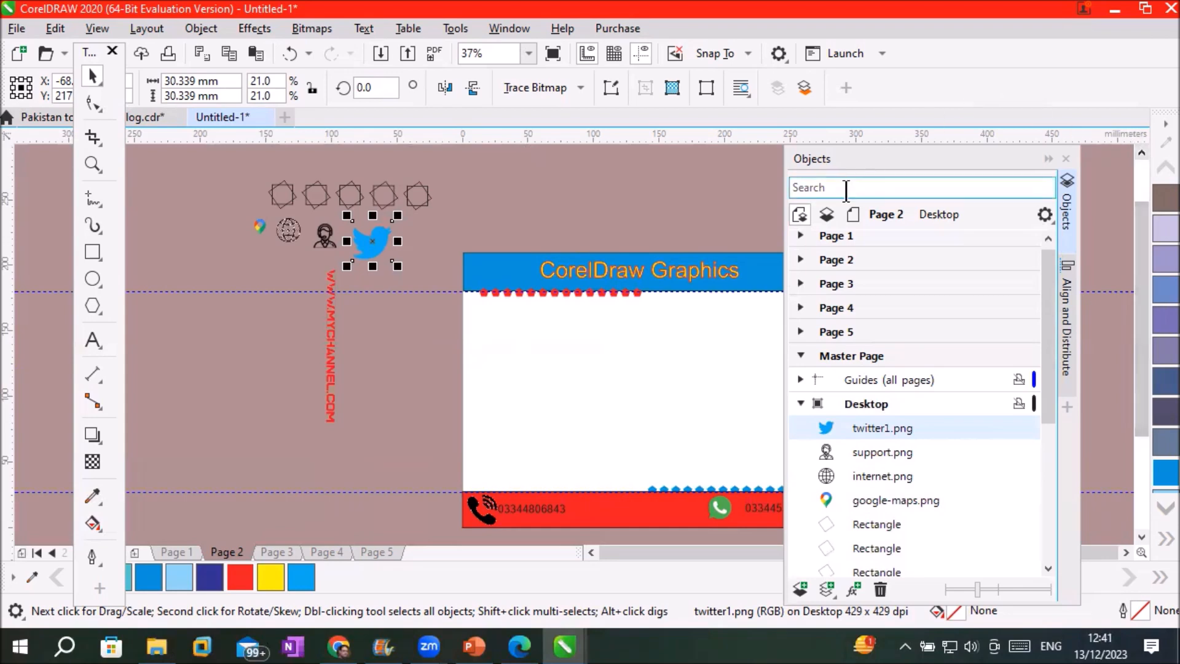
Step through Pages 1 to 5 in the Objects docker, ending on Page 5
click(839, 236)
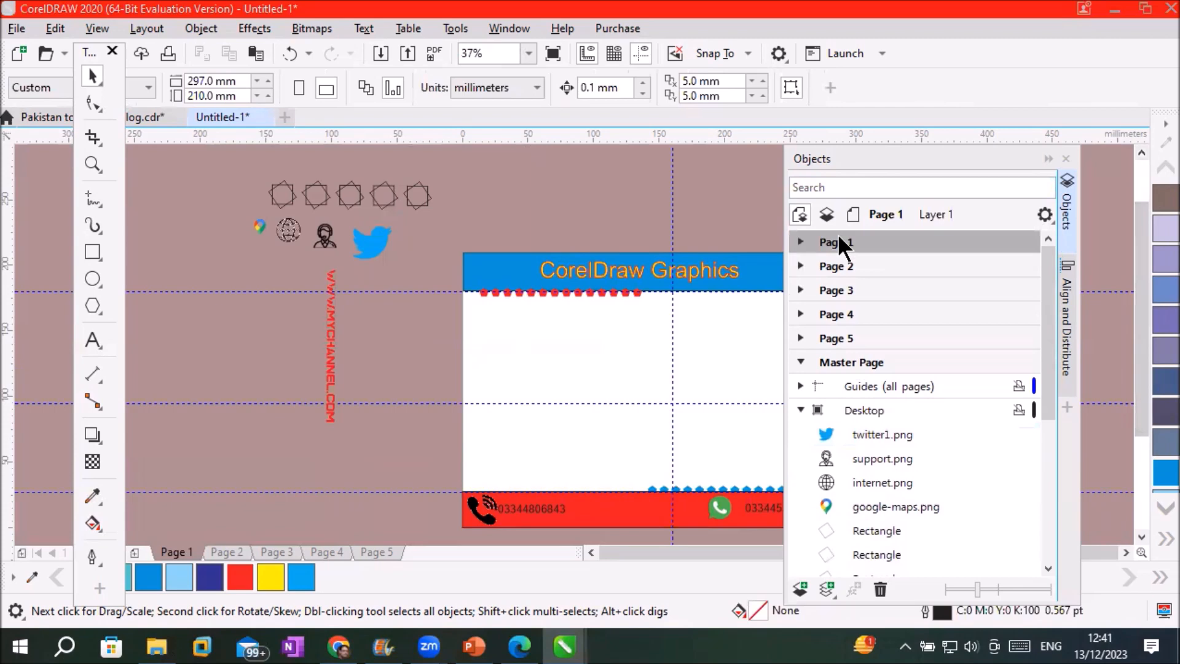
click(825, 267)
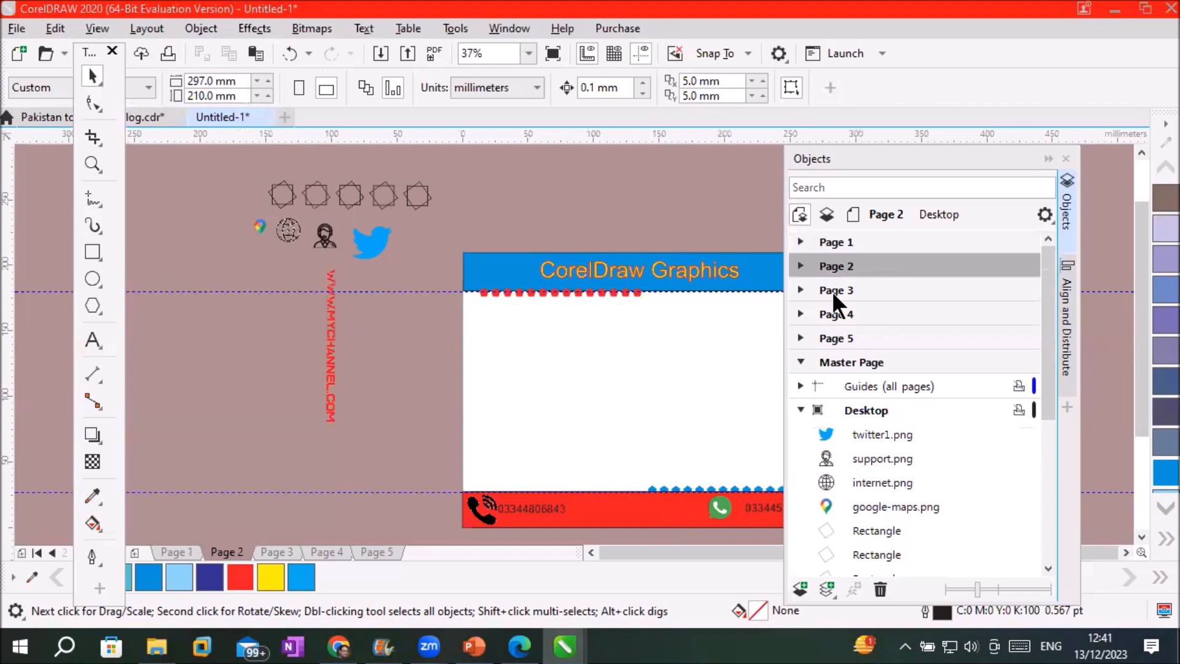
click(833, 292)
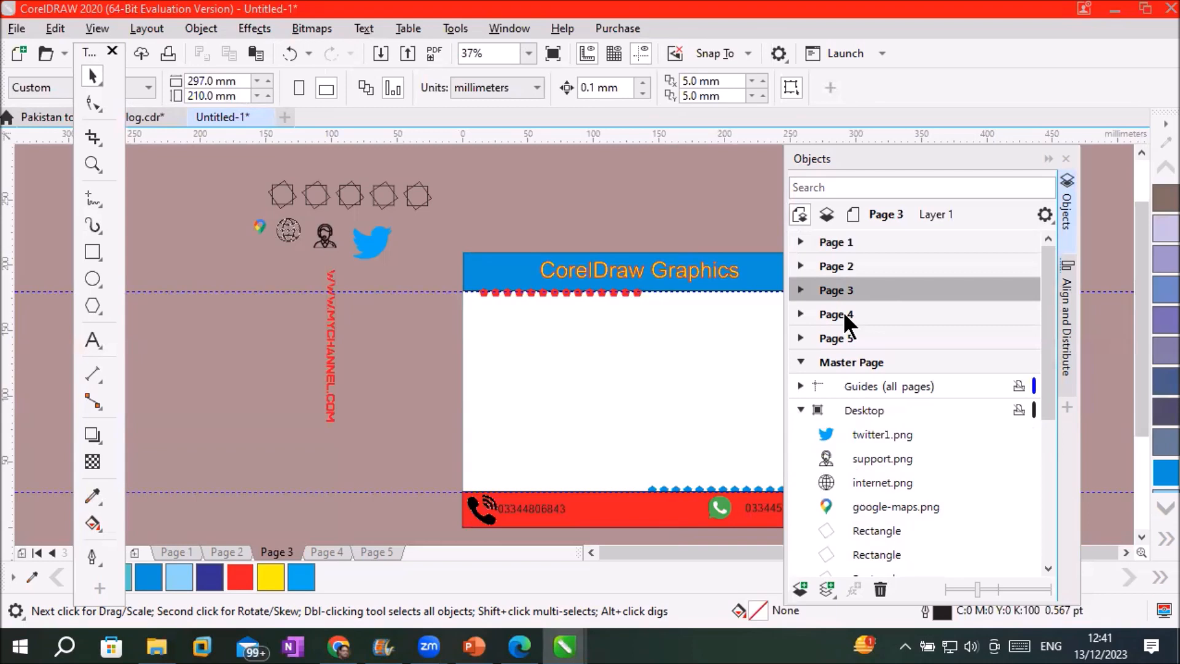
click(844, 311)
click(843, 339)
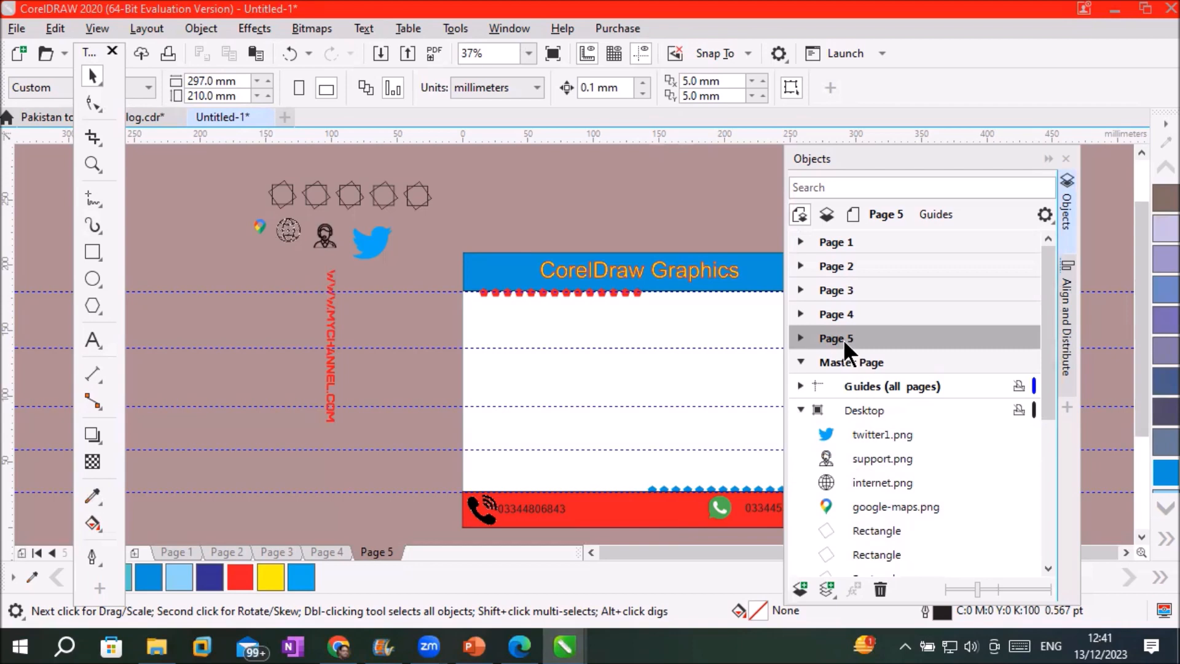
click(332, 337)
drag(334, 338, 480, 379)
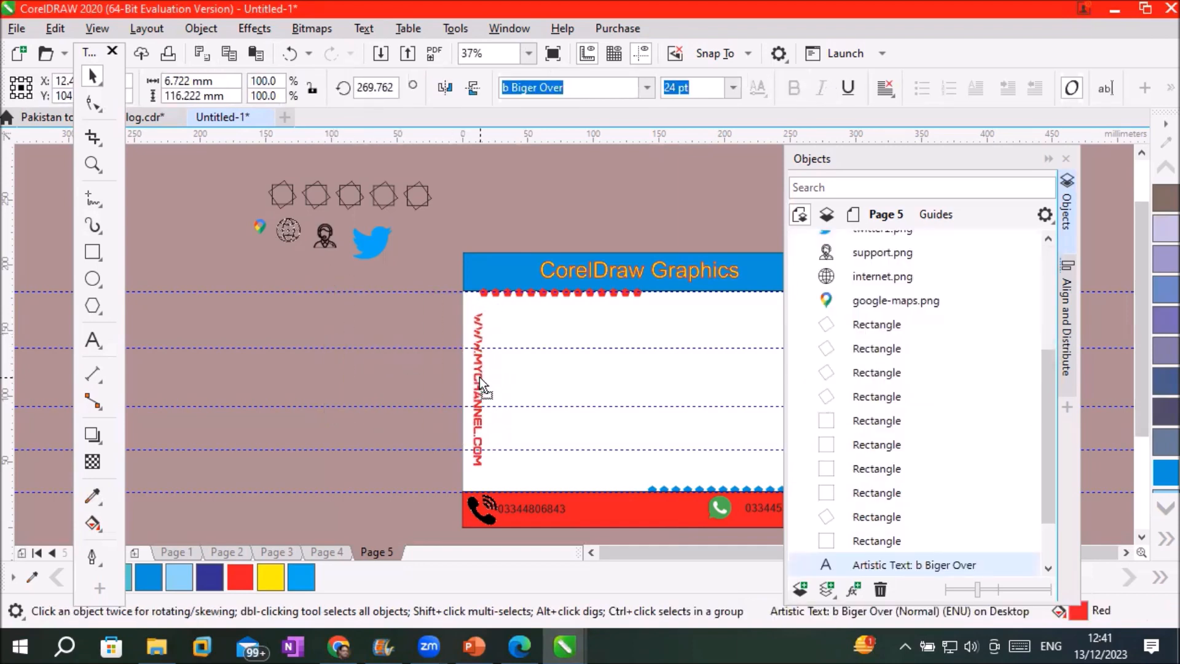
drag(480, 381, 478, 382)
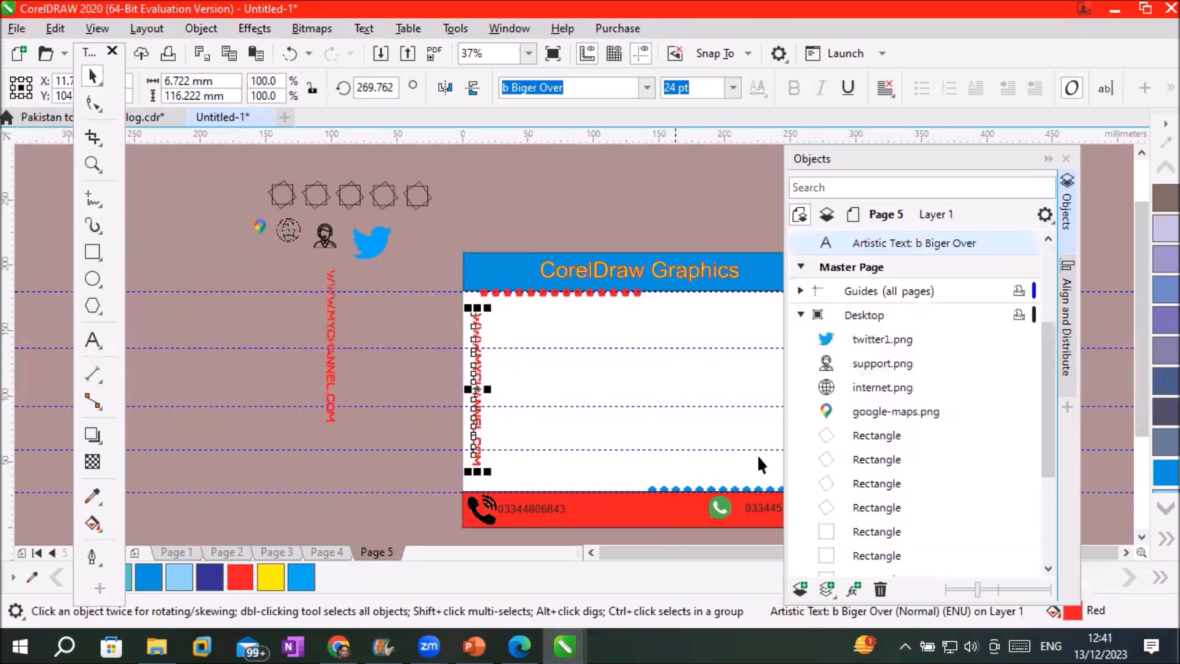
click(801, 314)
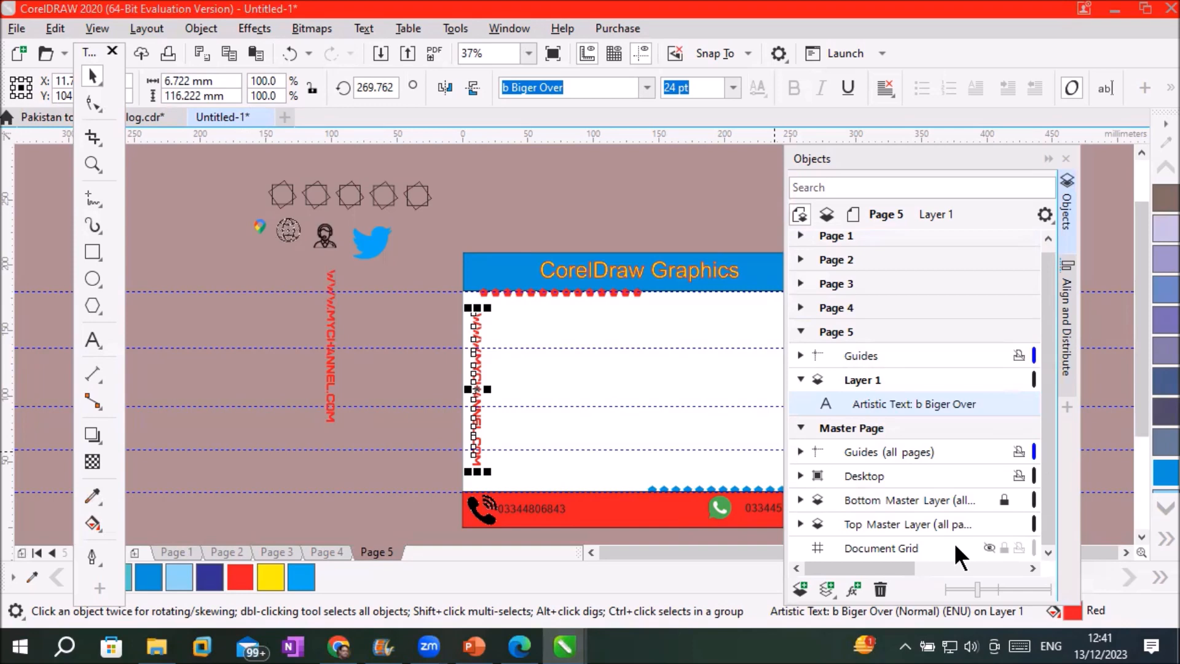
key(ctrl+z)
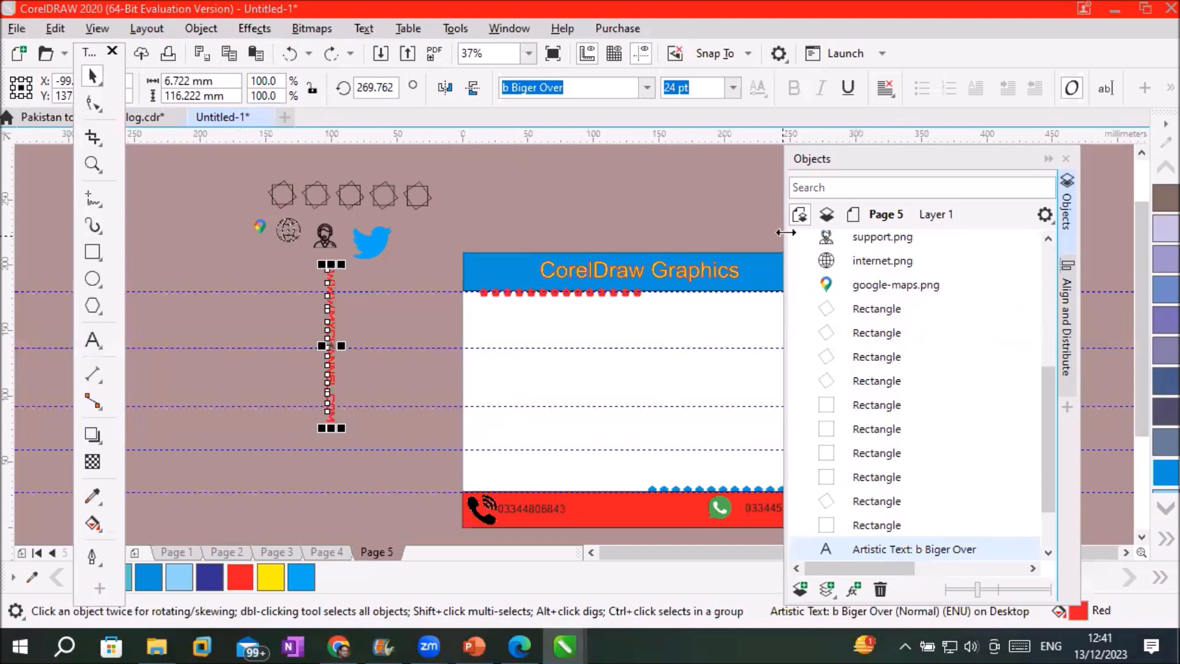
drag(1047, 388, 1039, 324)
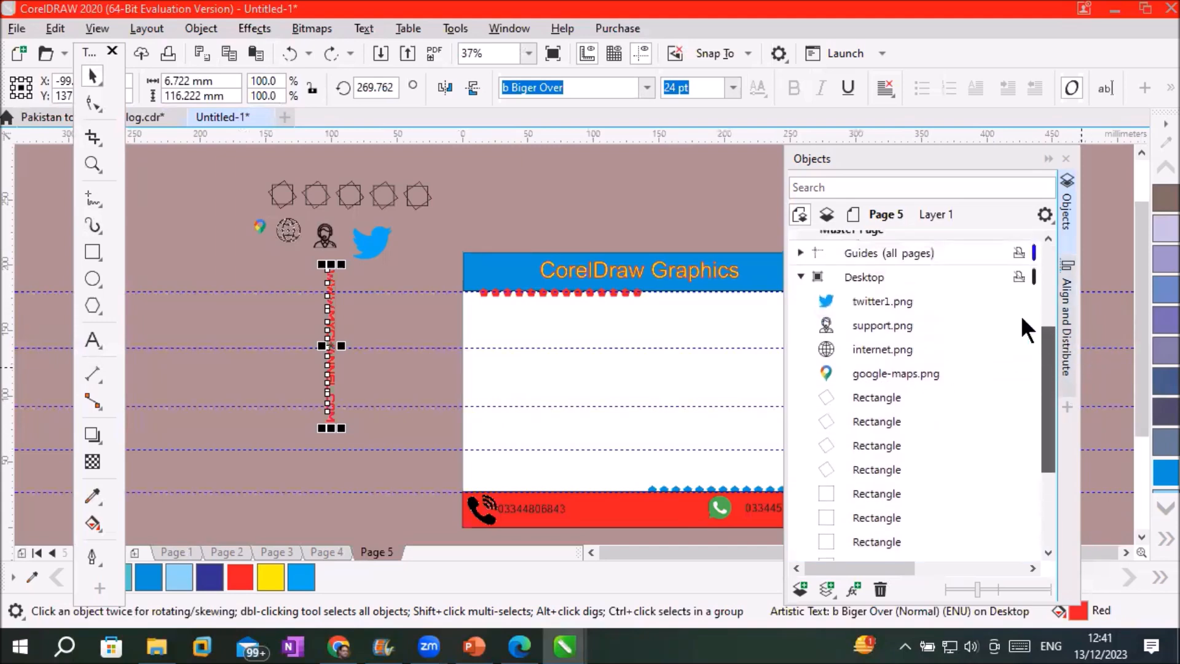
click(800, 279)
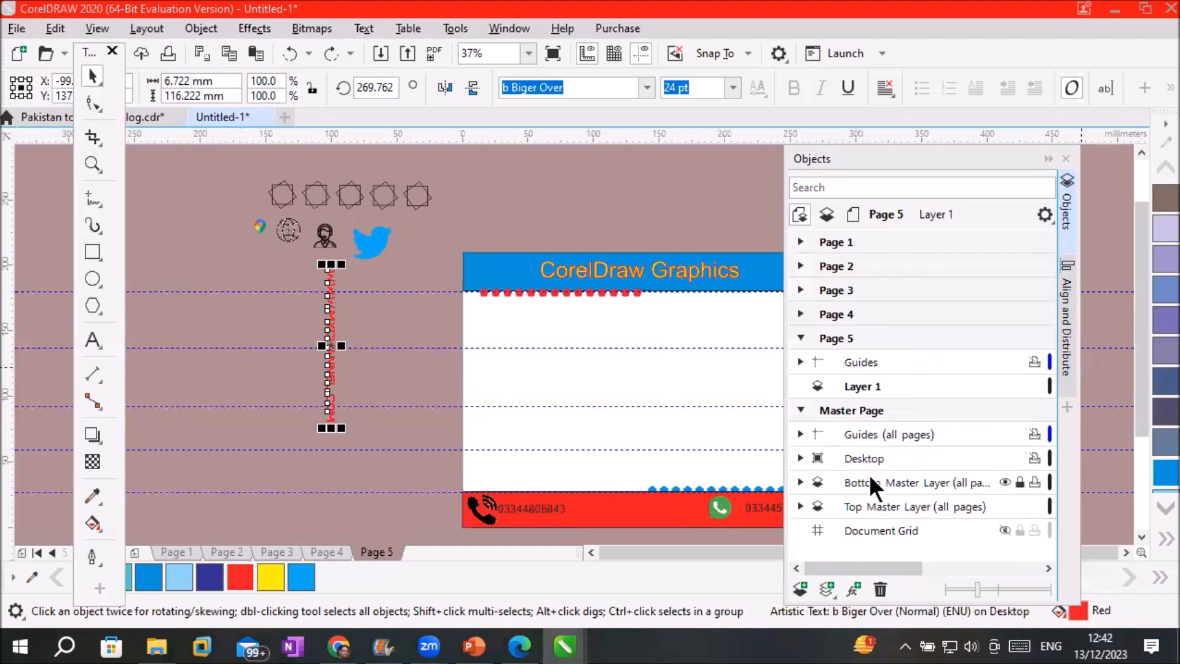
click(853, 458)
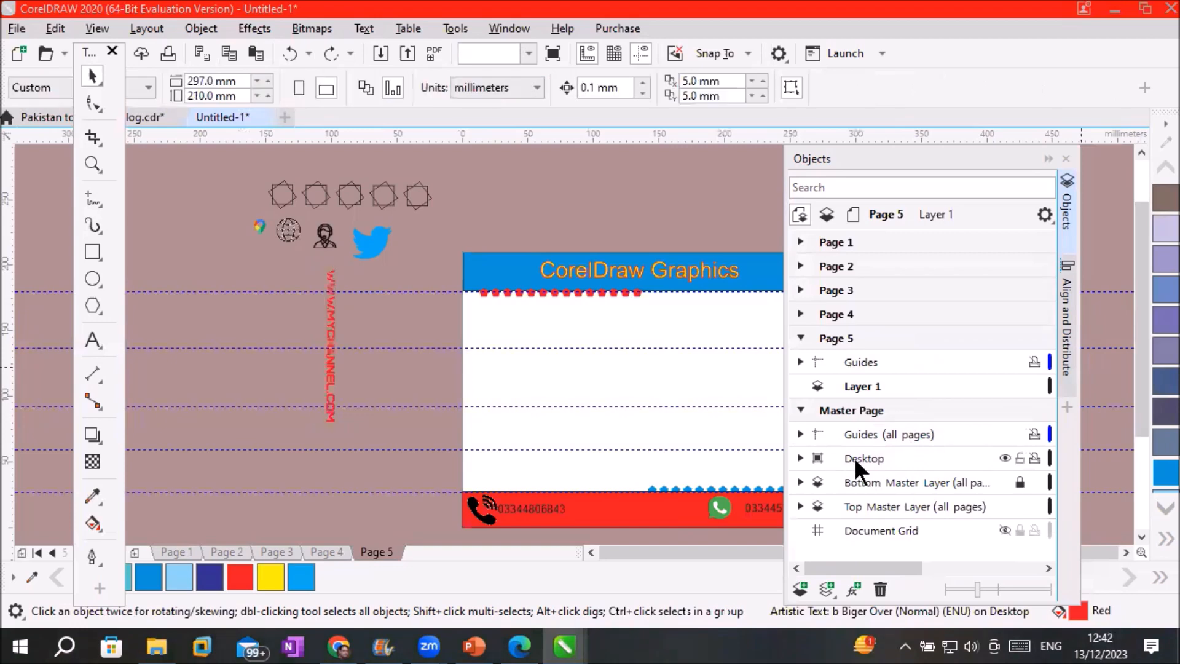
click(1006, 456)
click(1005, 457)
click(1005, 458)
click(1004, 458)
click(1005, 457)
click(1005, 458)
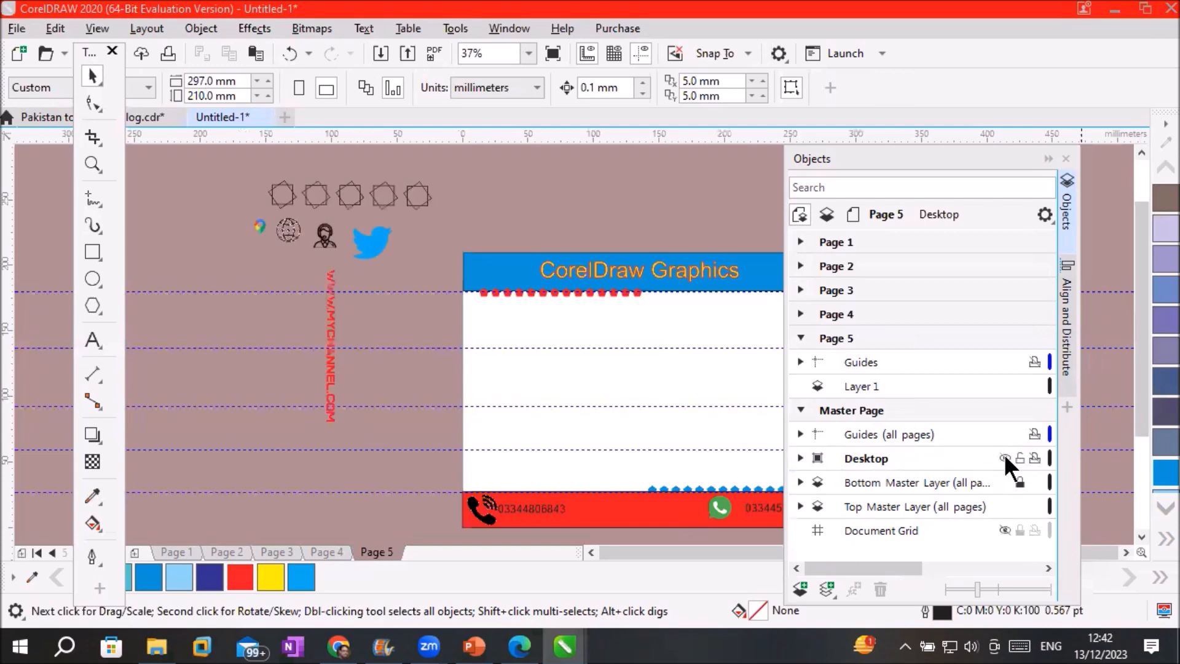
click(1005, 457)
click(1005, 458)
click(1005, 458)
click(1004, 458)
click(1004, 458)
click(1004, 458)
click(1005, 458)
click(1005, 457)
click(1005, 457)
click(1005, 457)
On Page 1's Layer 1, copy the twitter1 icon onto the red footer, then check Page 2
click(828, 234)
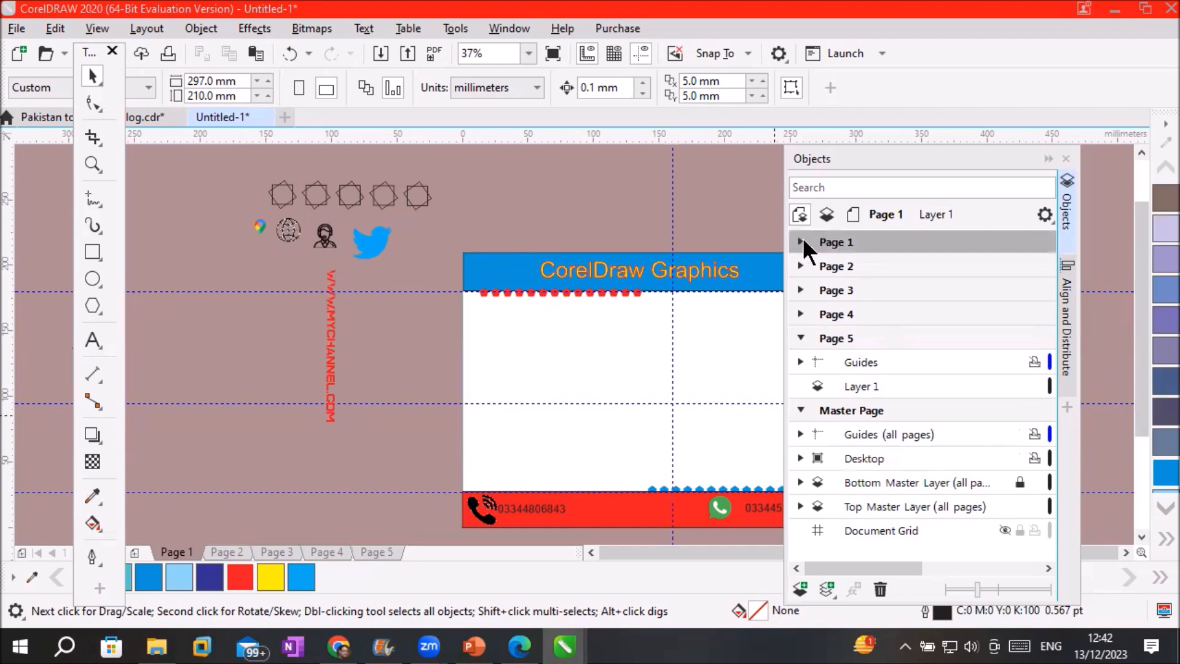
click(801, 241)
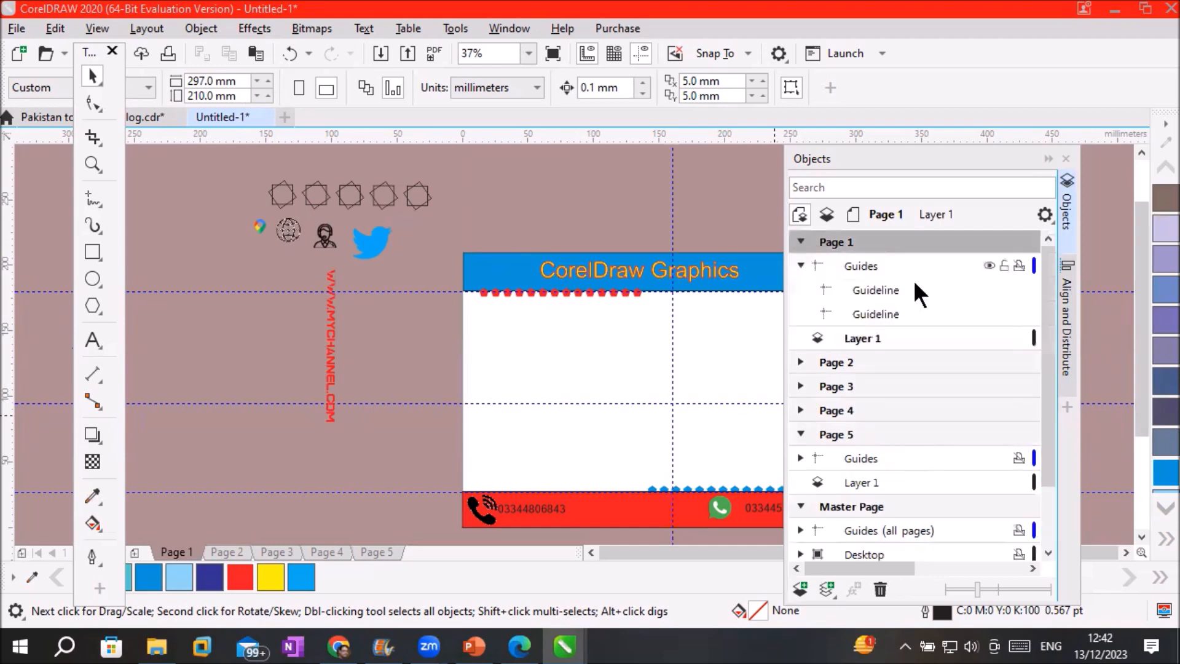
click(861, 337)
drag(378, 251, 607, 507)
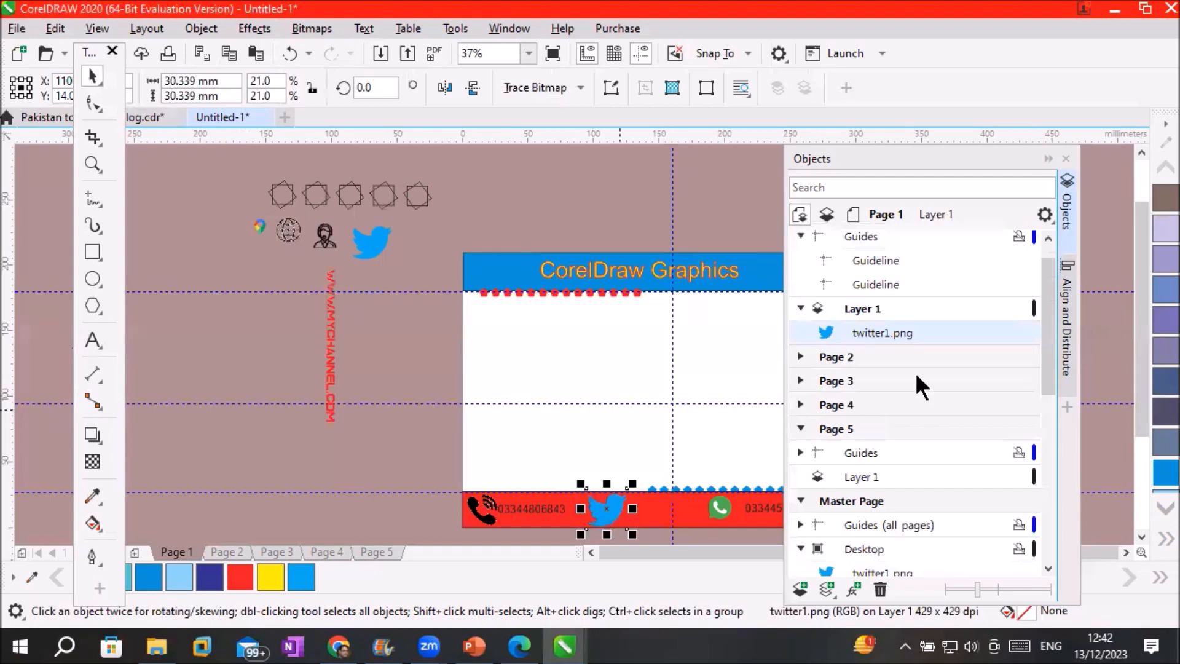
click(877, 308)
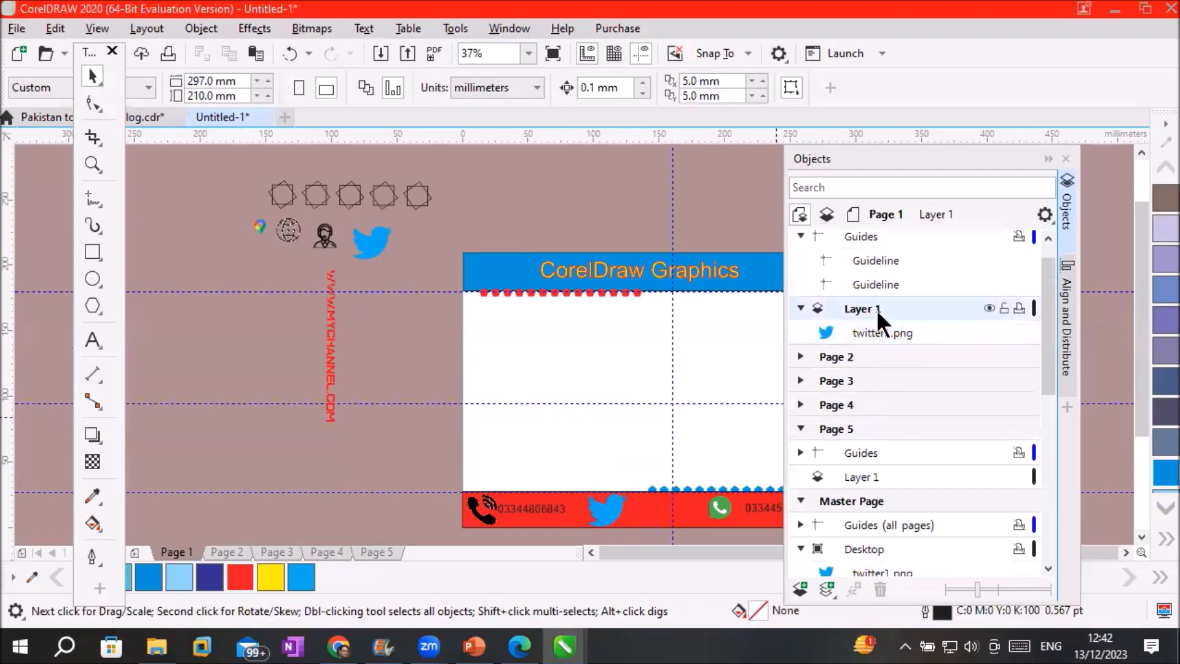
click(885, 327)
click(836, 358)
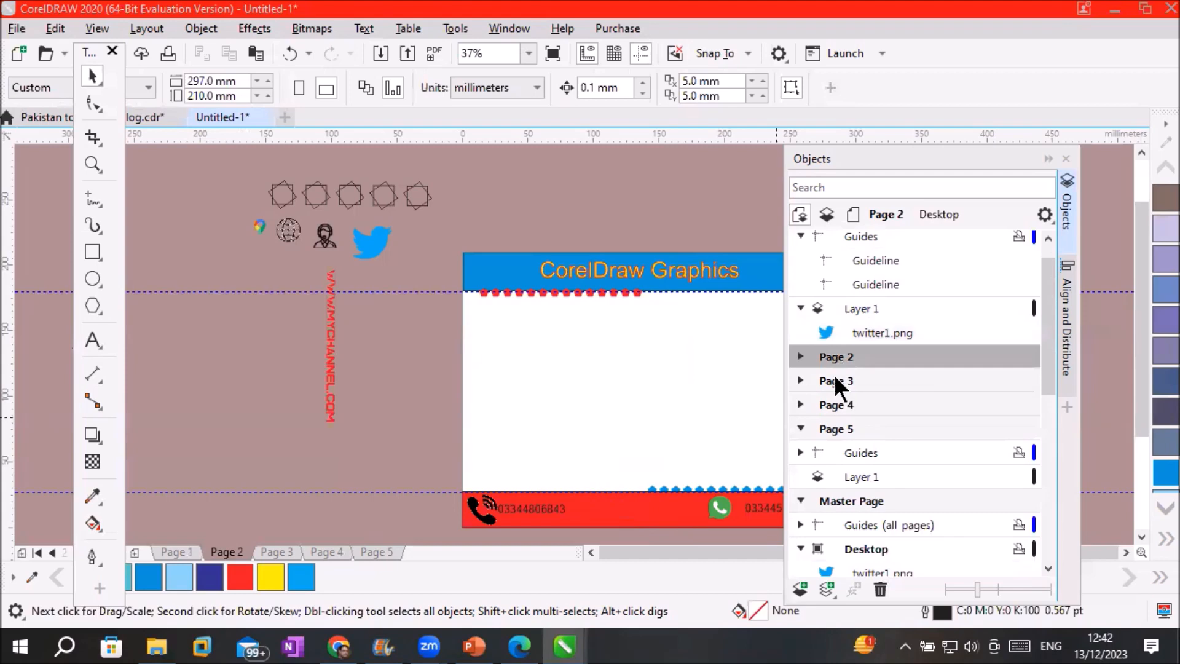
Look through Pages 3, 4 and 5, then return to Page 1
click(835, 385)
click(830, 406)
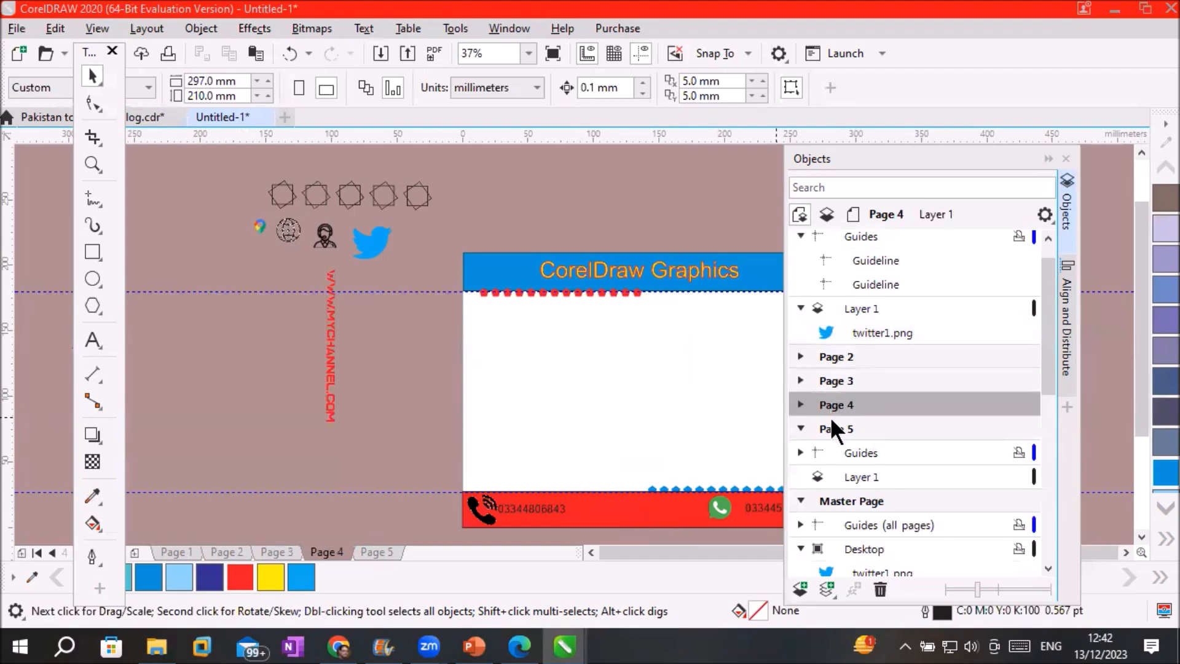
click(831, 427)
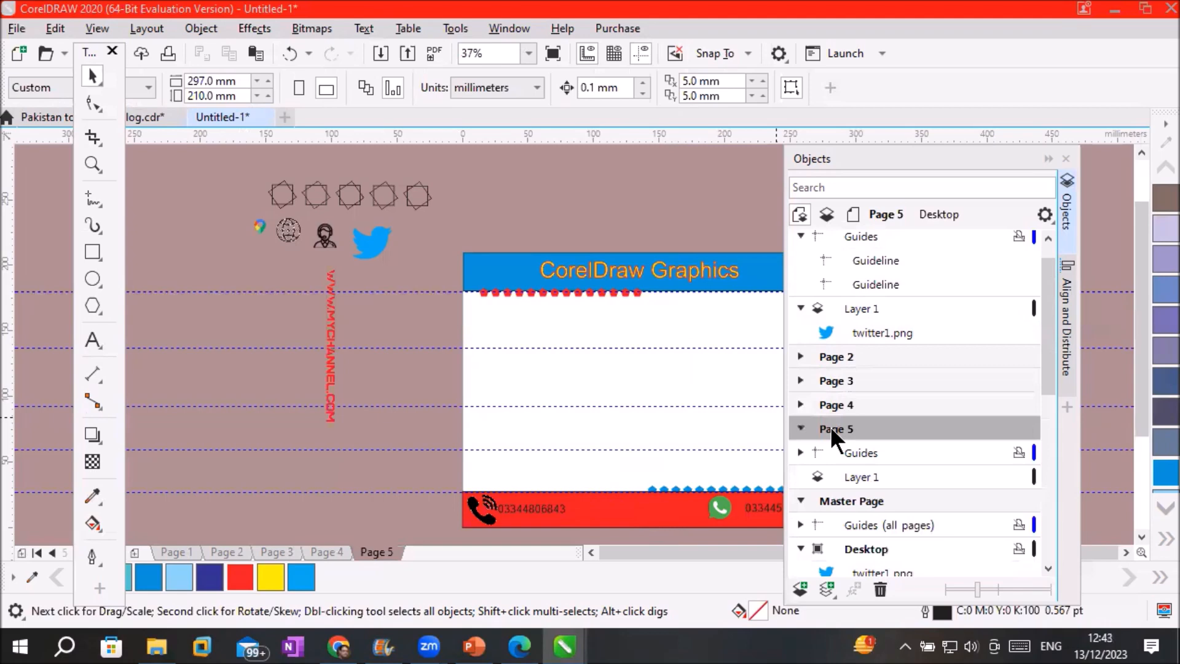
drag(1054, 272, 1013, 255)
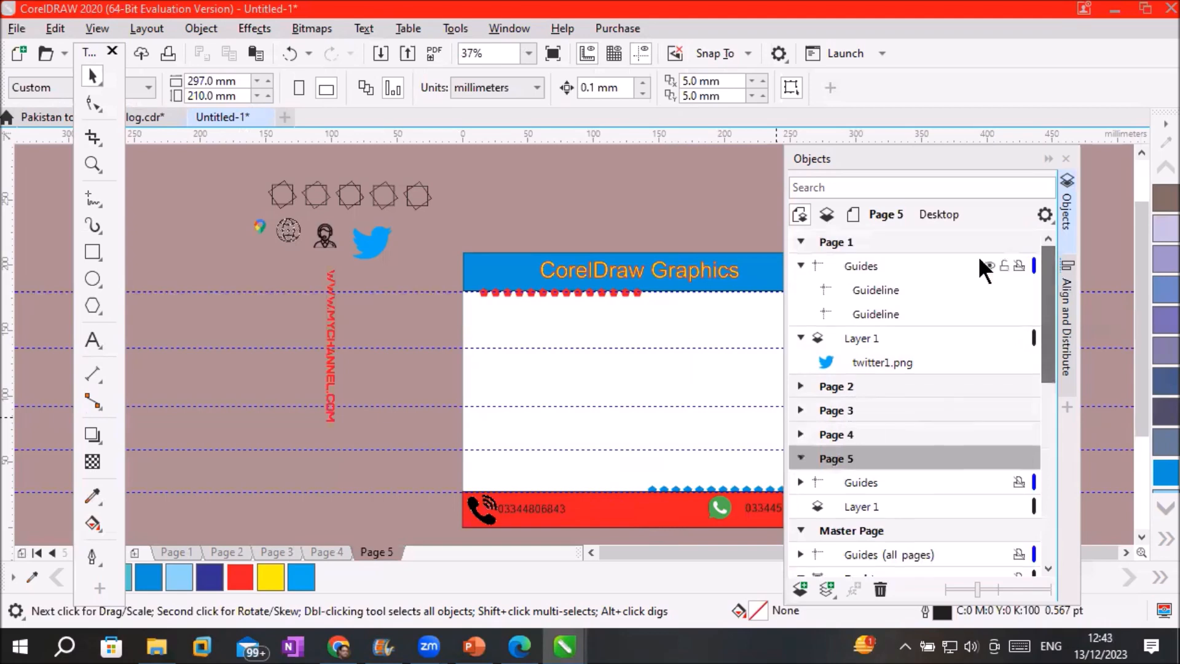
click(829, 241)
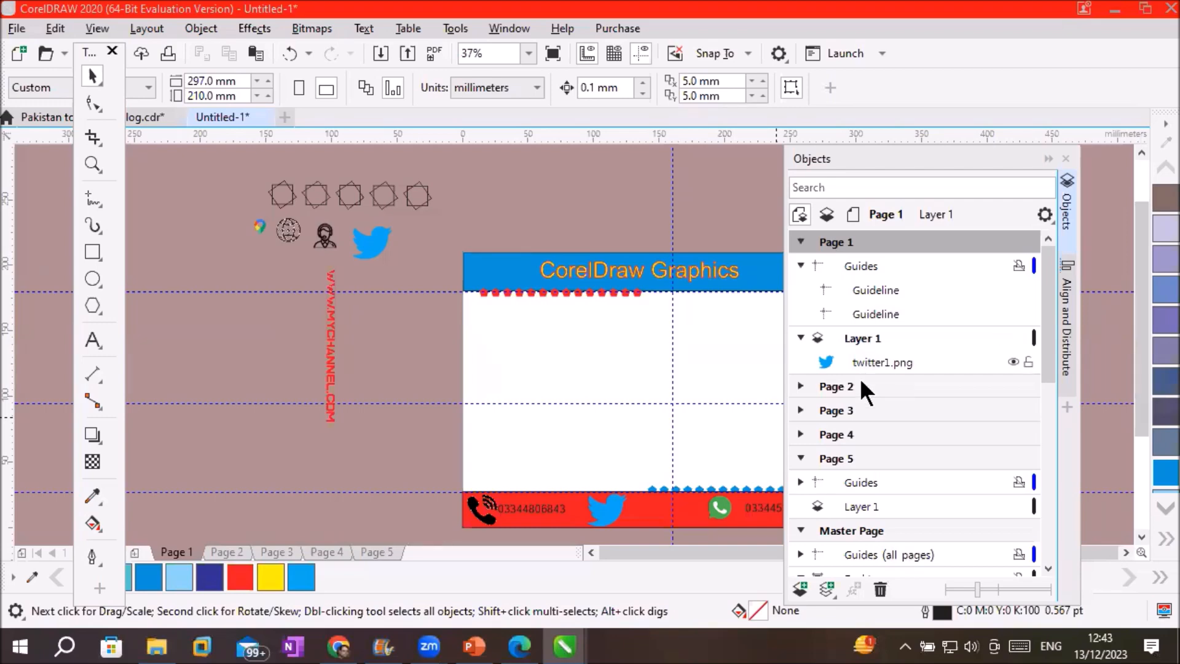
Make Page 2's Layer 1 active and select the row of star shapes beside the page
click(818, 386)
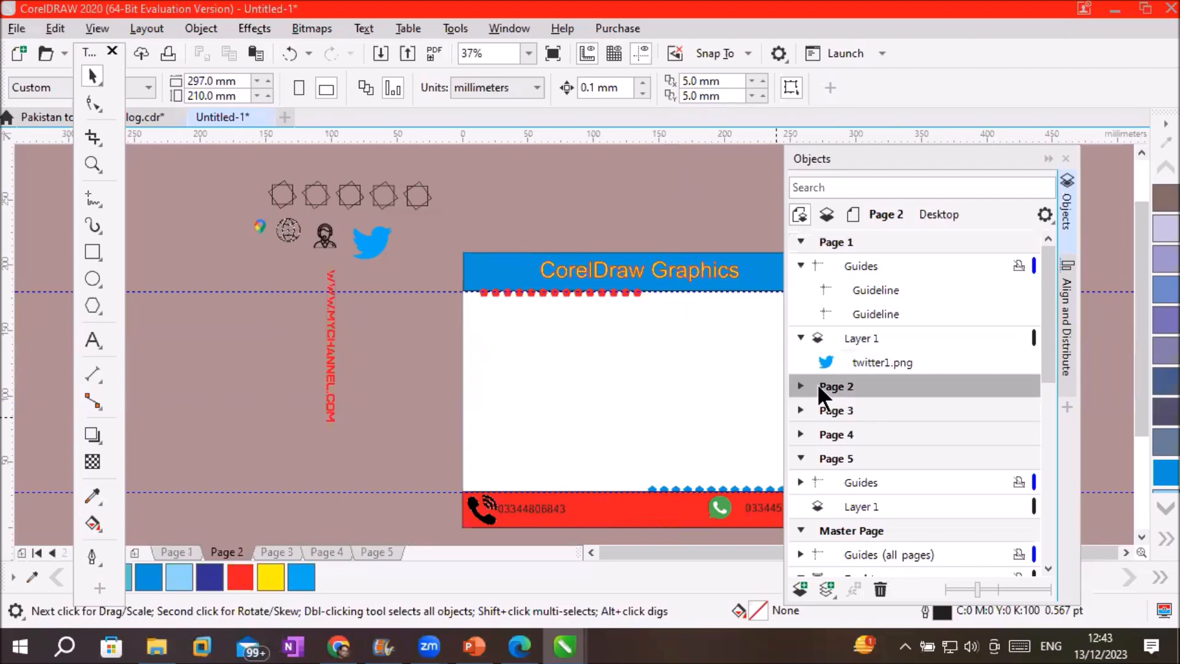
click(801, 385)
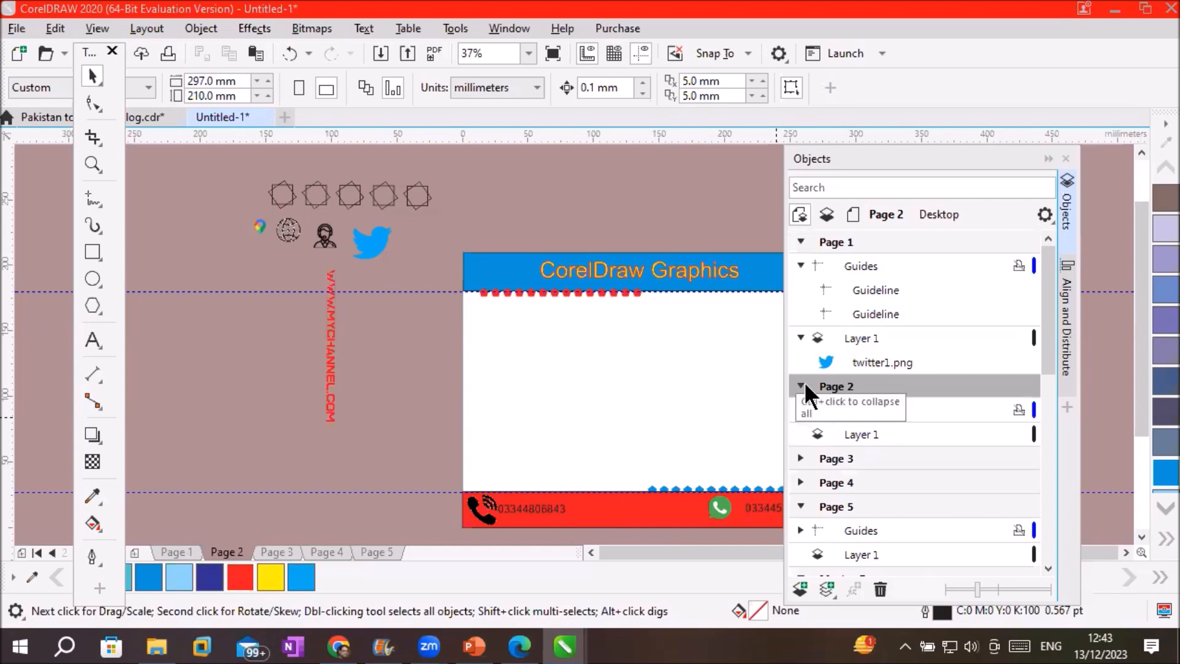
click(854, 434)
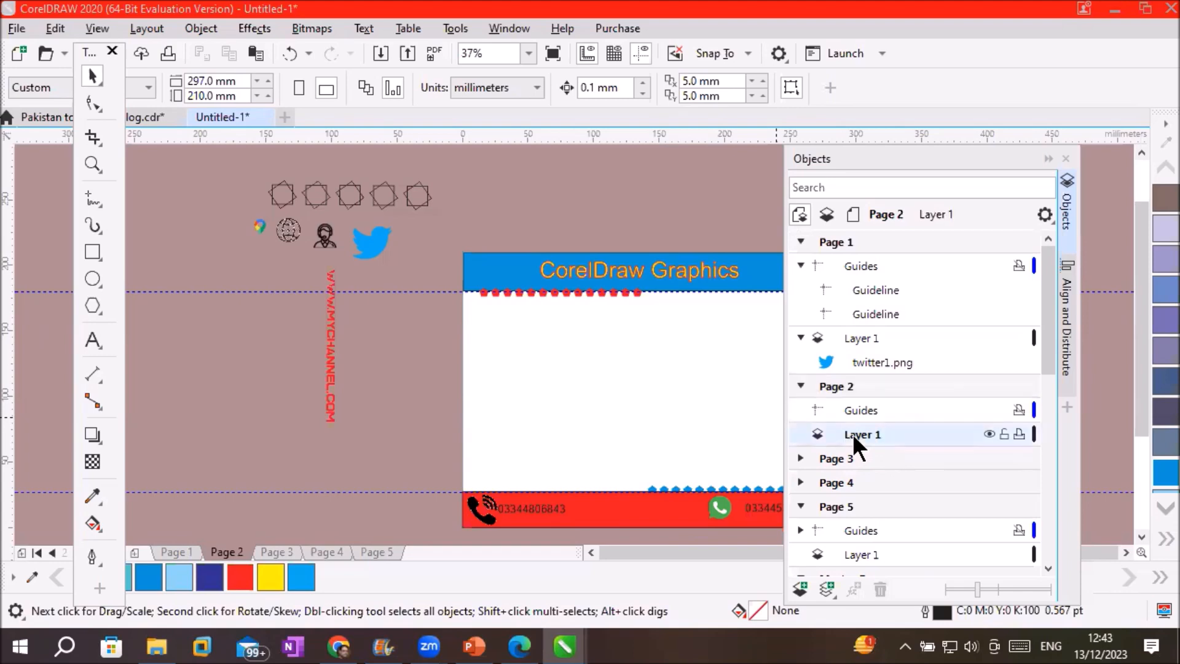
drag(246, 165, 621, 477)
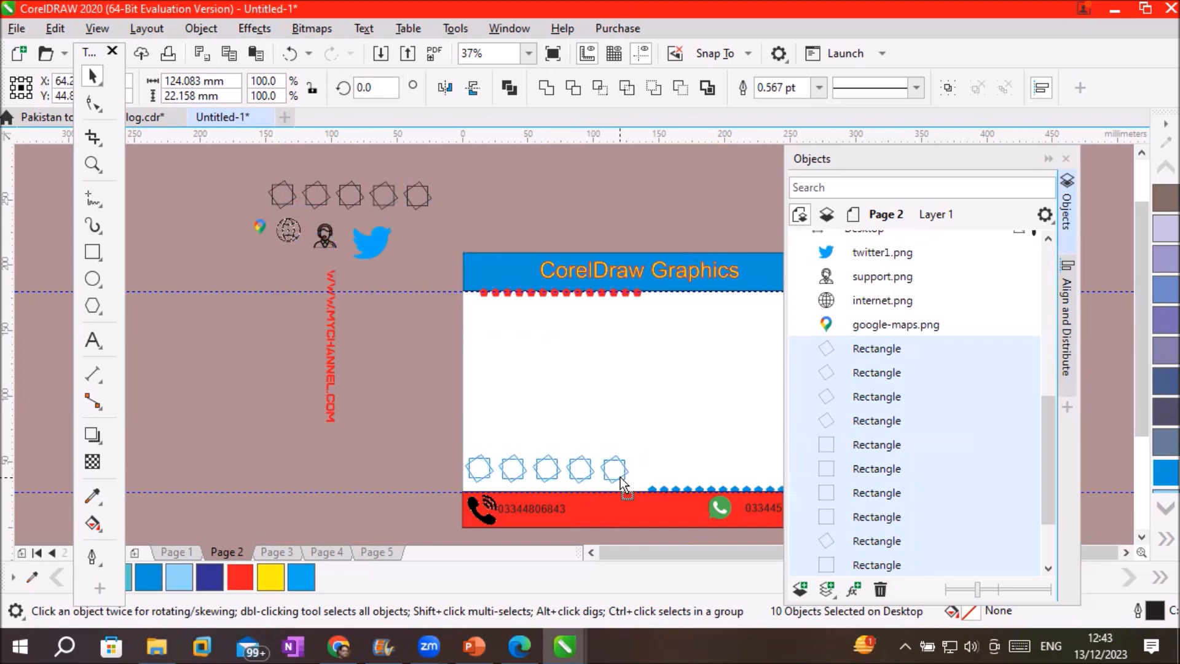
drag(621, 477, 621, 477)
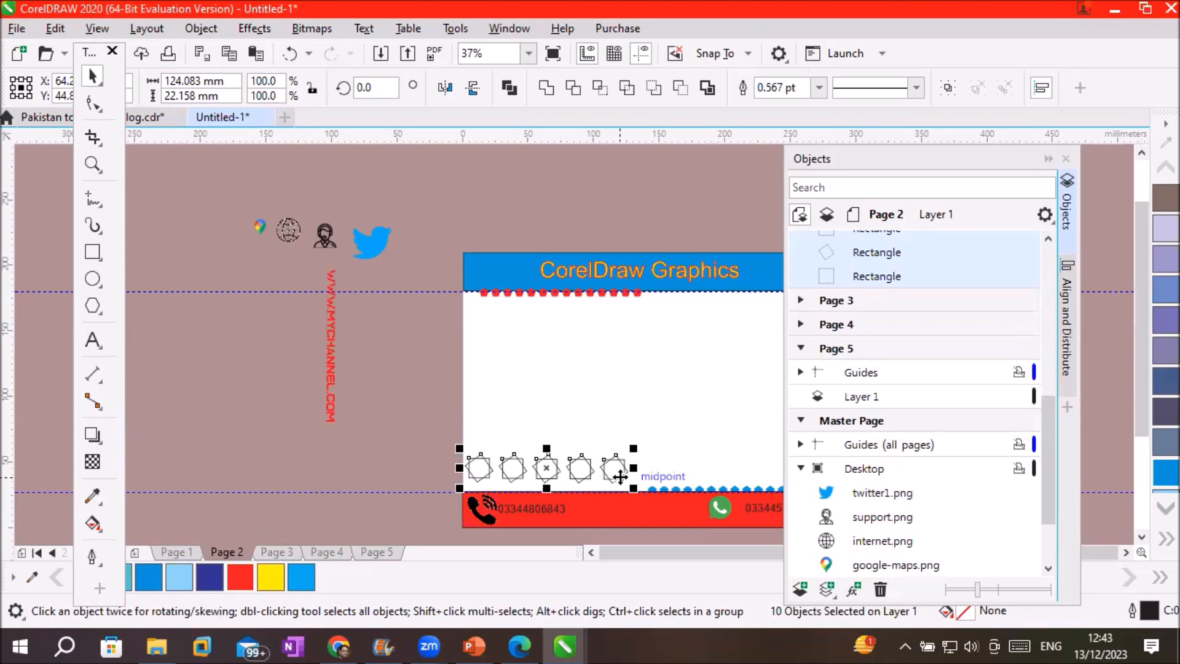
click(865, 467)
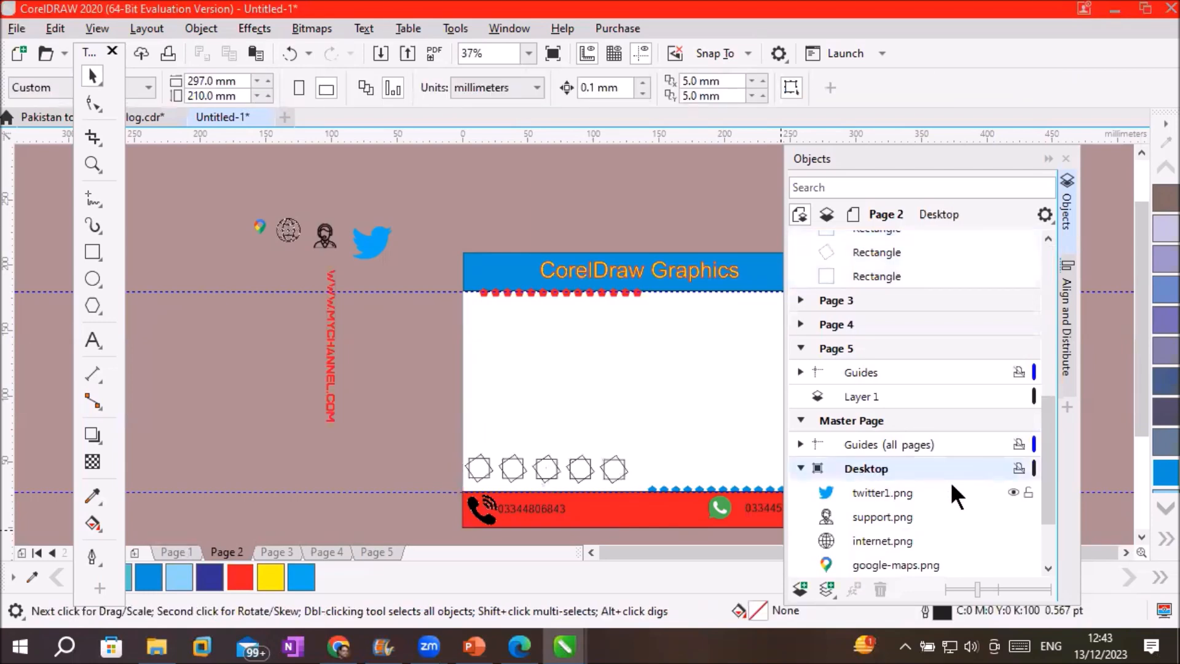
click(989, 469)
click(988, 469)
click(989, 469)
click(988, 467)
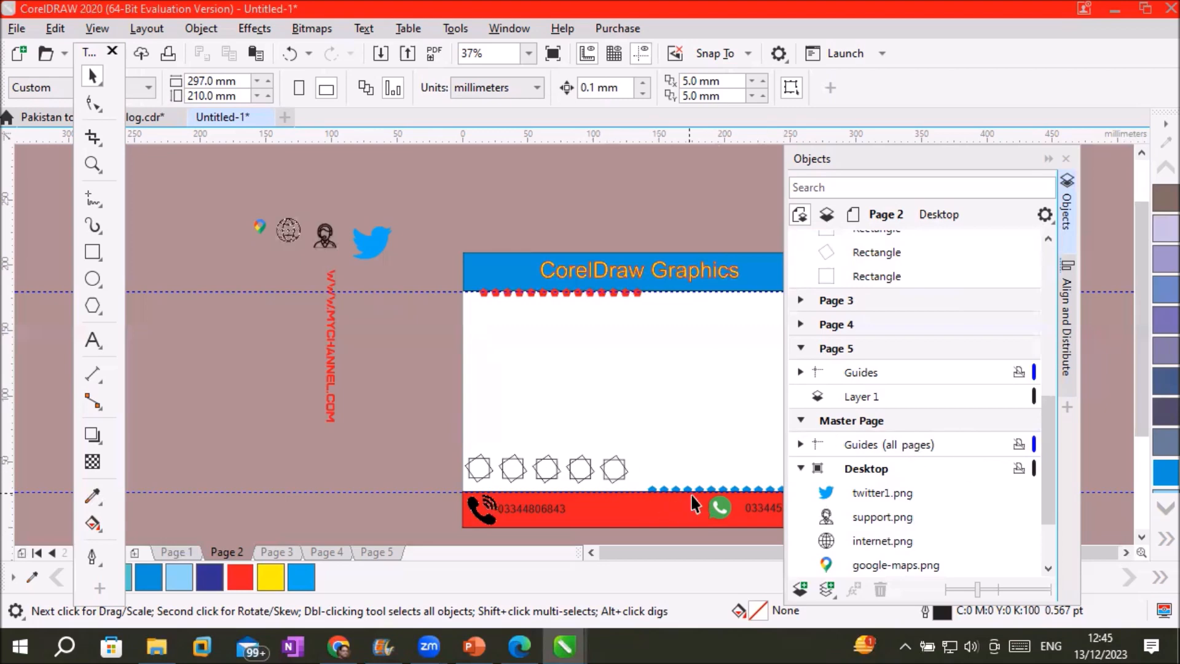
Check Pages 3 and 4, then on Page 2's Layer 1 drag the vertical URL text onto the card's left edge
click(259, 553)
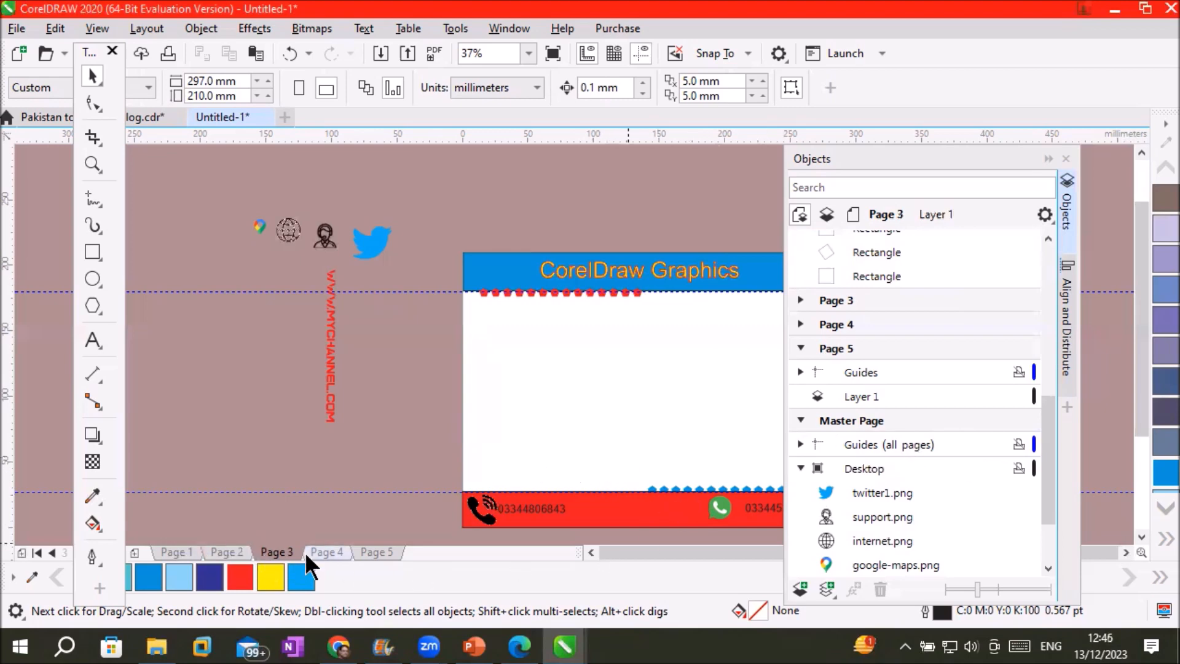
click(319, 552)
click(239, 548)
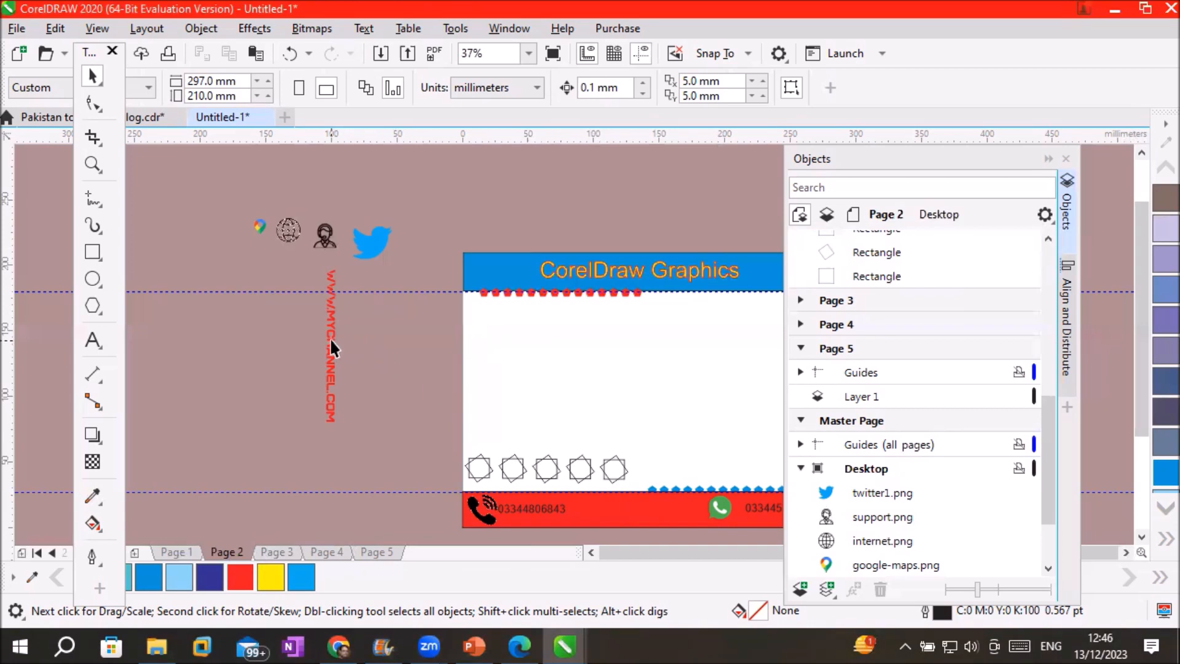
drag(1049, 439, 1086, 336)
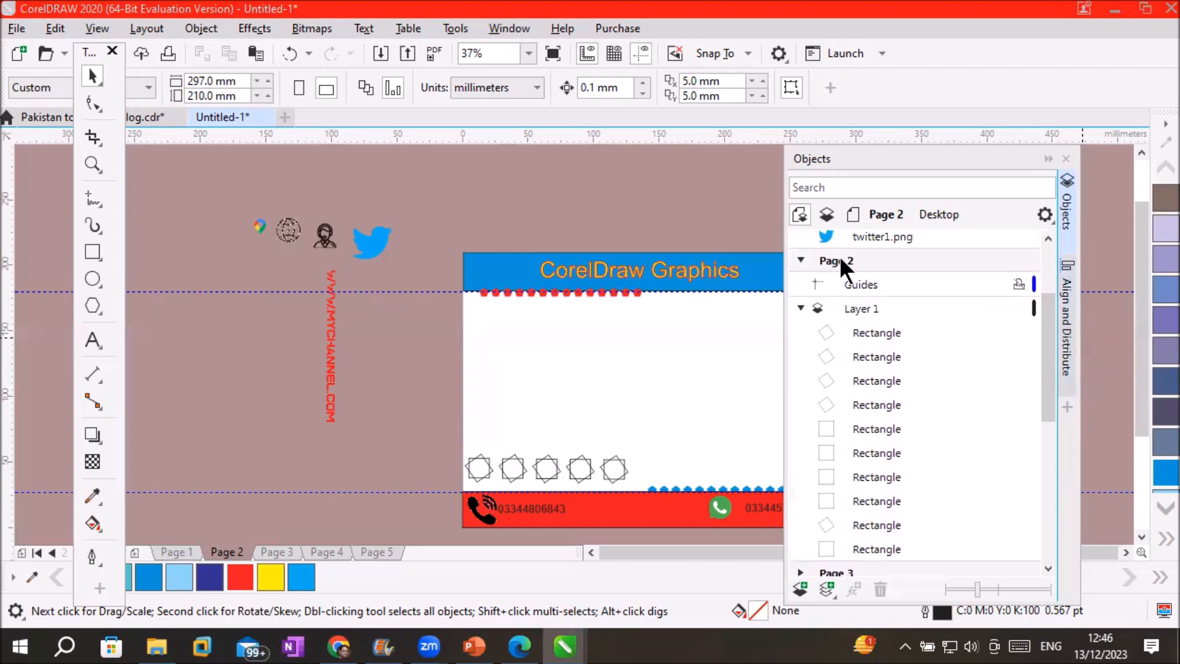
click(854, 306)
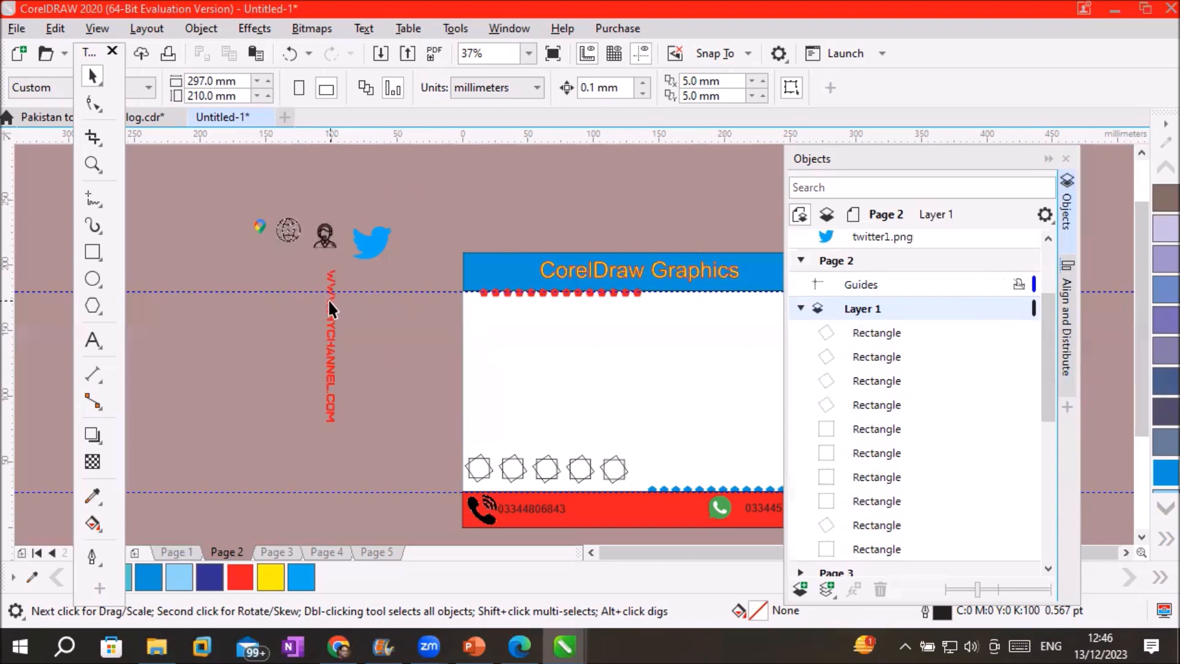
drag(327, 299, 473, 330)
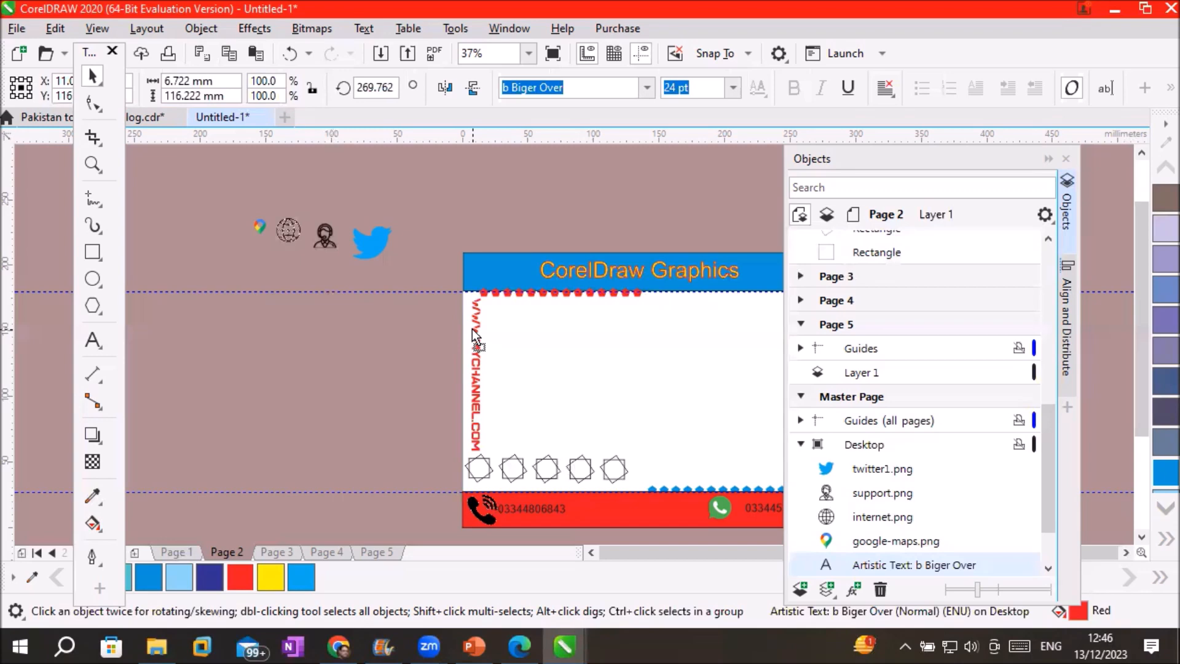
Undo the stray move and place a copy of the URL text along the card's left edge
drag(472, 330, 469, 331)
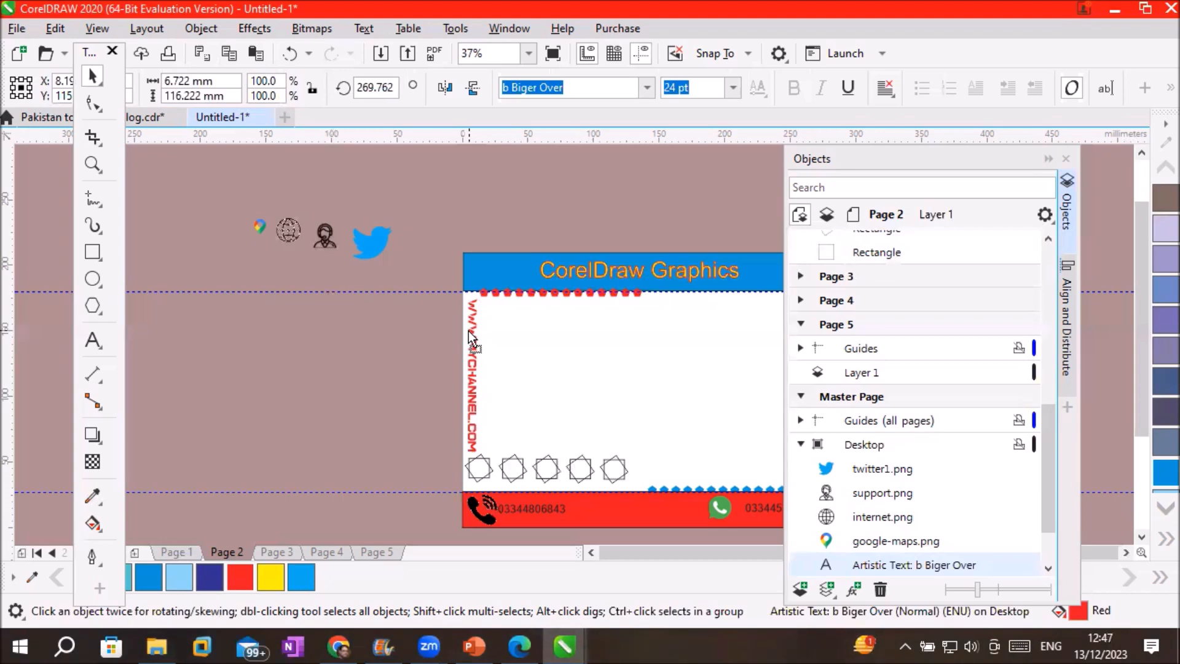
click(468, 331)
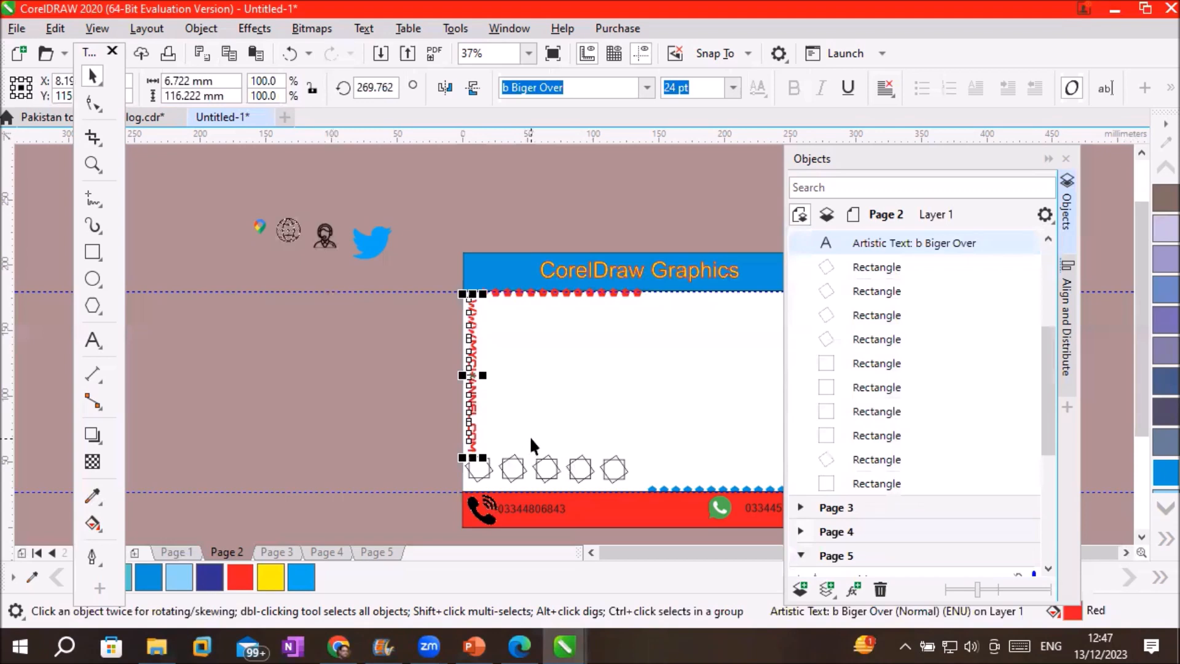
key(ctrl+z)
drag(334, 325, 471, 356)
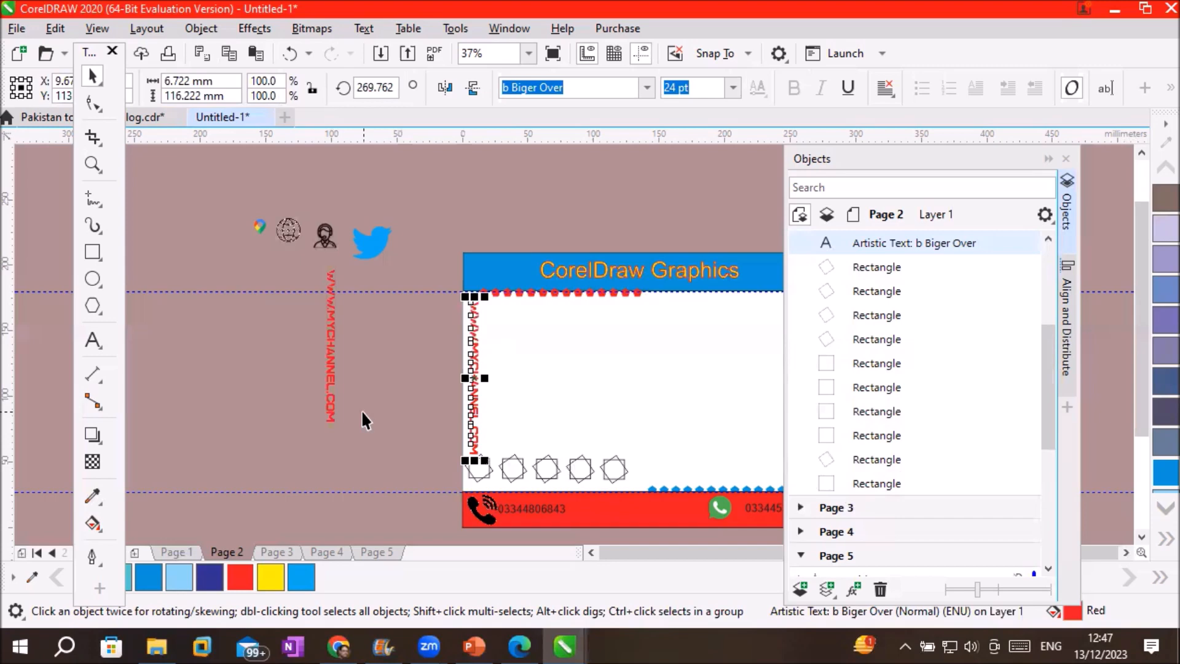
Deselect the URL text, collapse Page 2's Layer 1 and scroll down to the Master Page layers
click(360, 409)
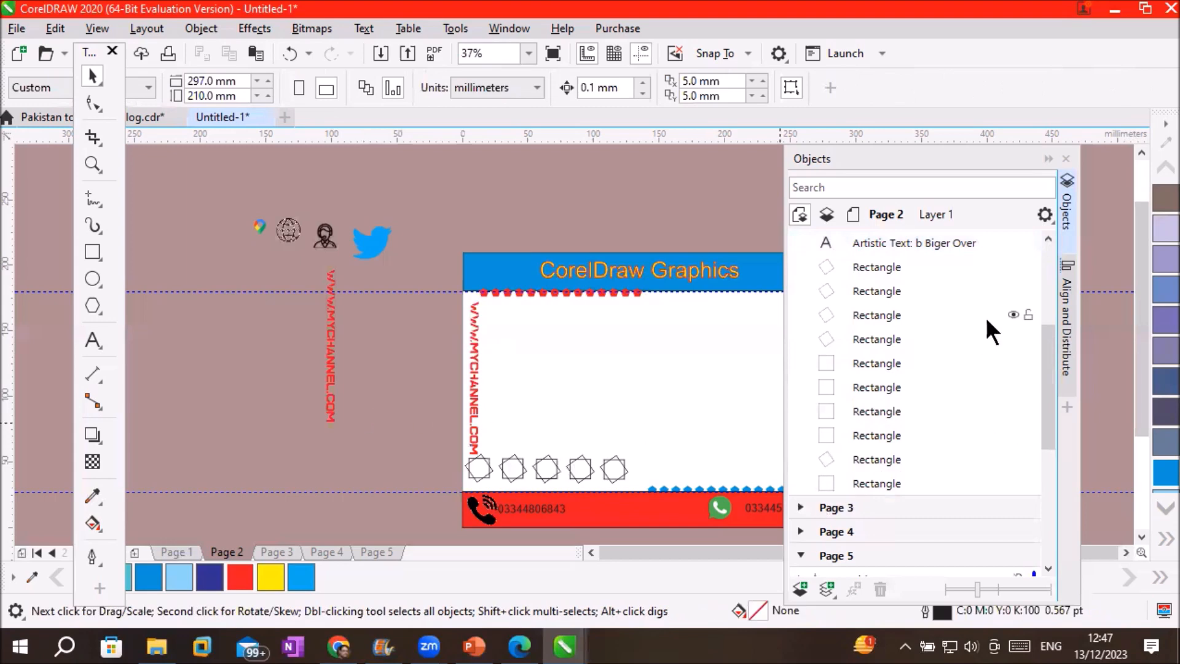
drag(1049, 354, 1053, 343)
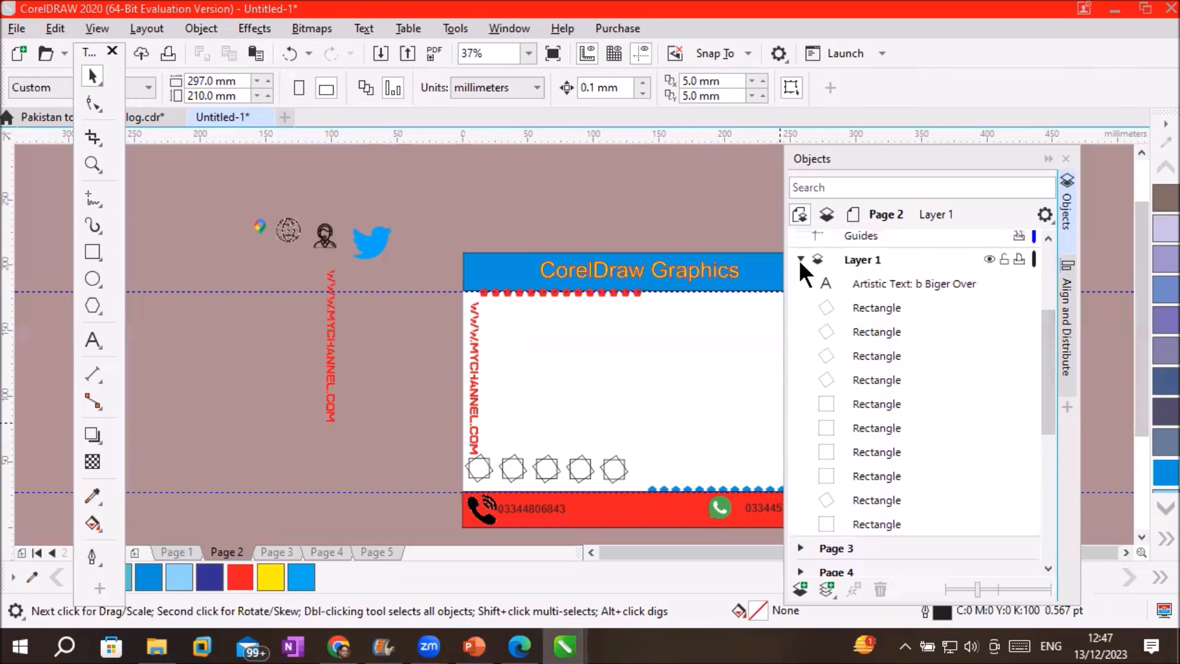
click(800, 259)
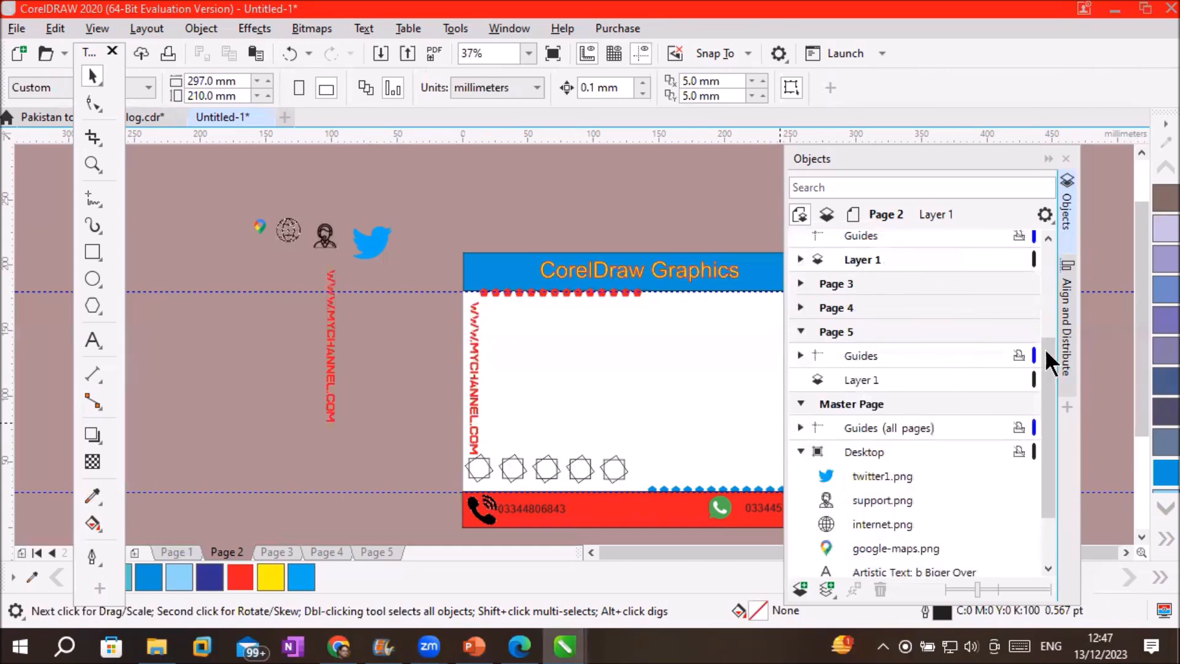
drag(1049, 369, 1050, 432)
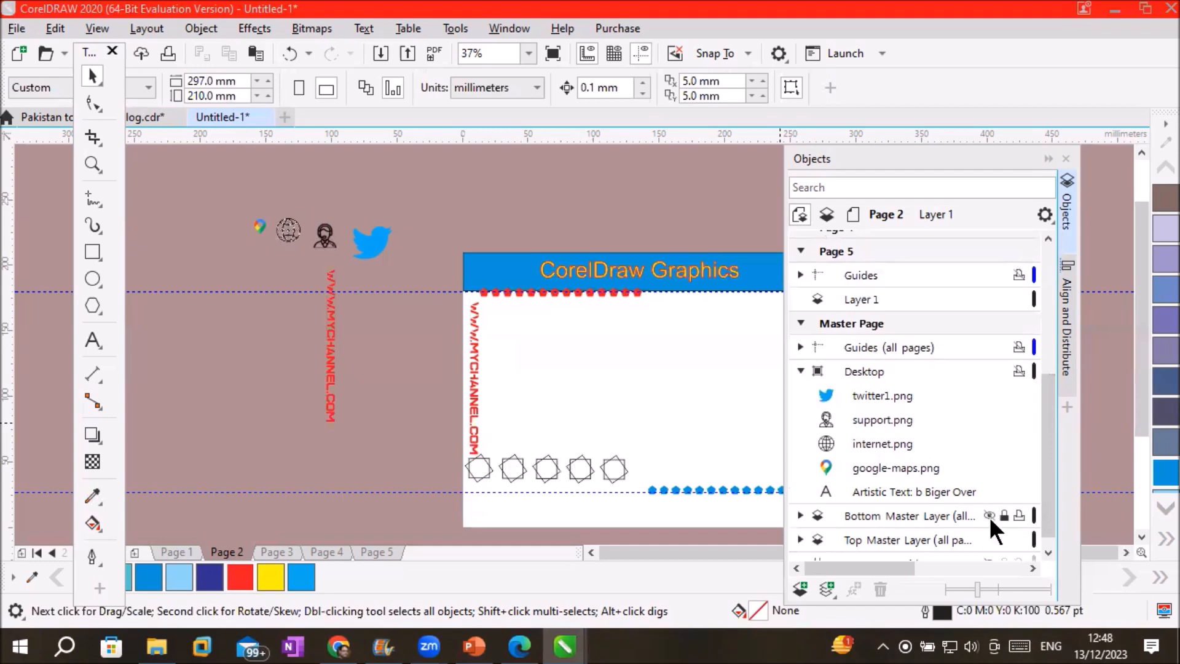
Make Bottom Master Layer active, keep the red phone-number footer visible, and scroll the card's right side into view
click(990, 516)
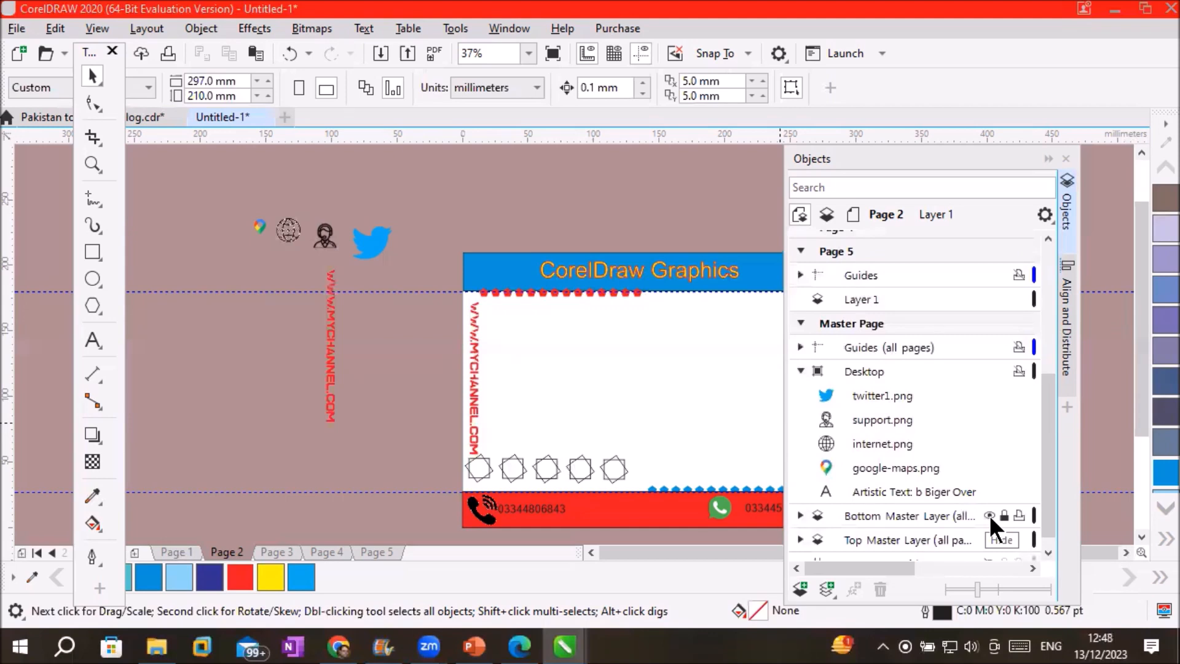
click(894, 515)
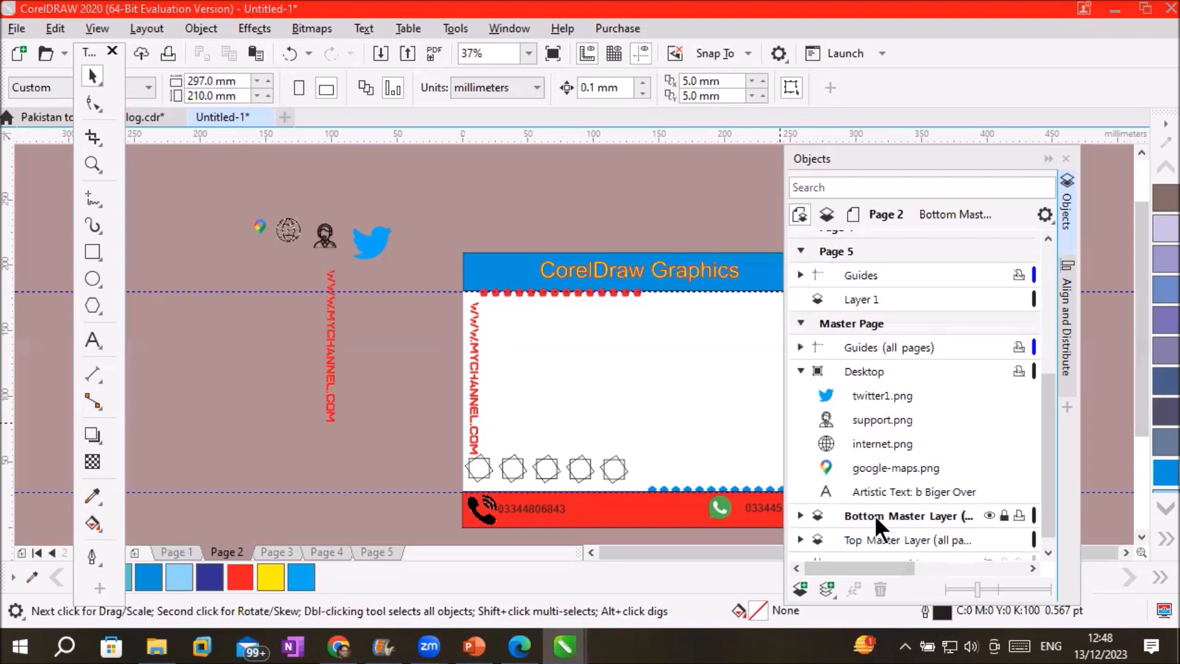
click(987, 511)
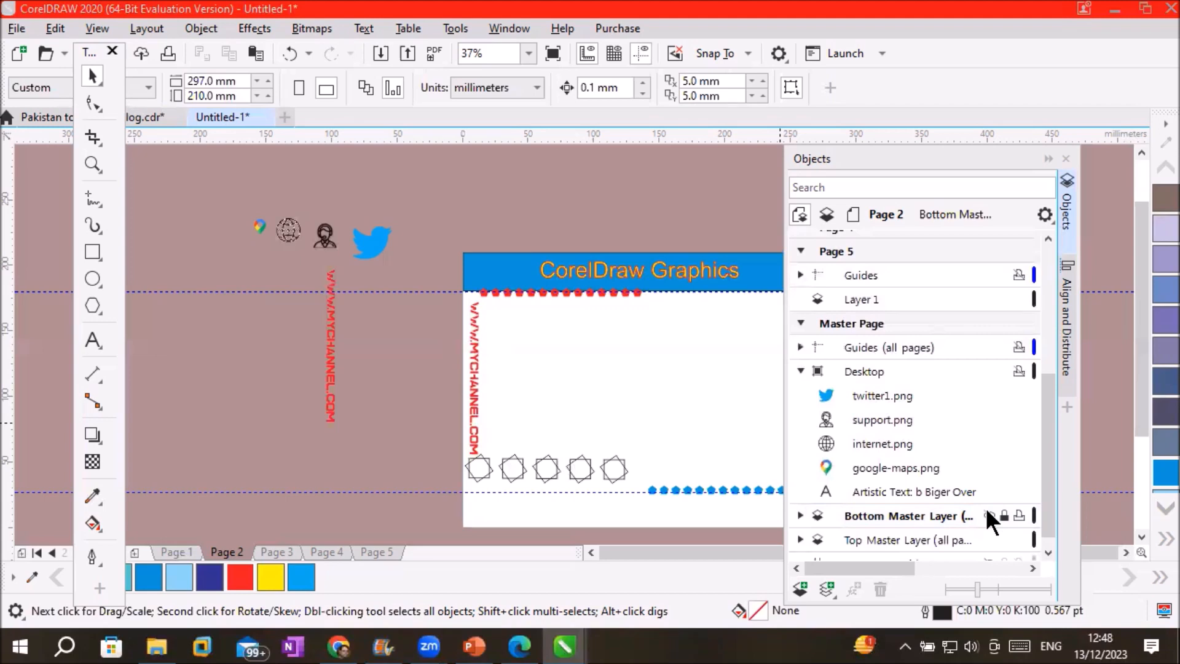
click(987, 511)
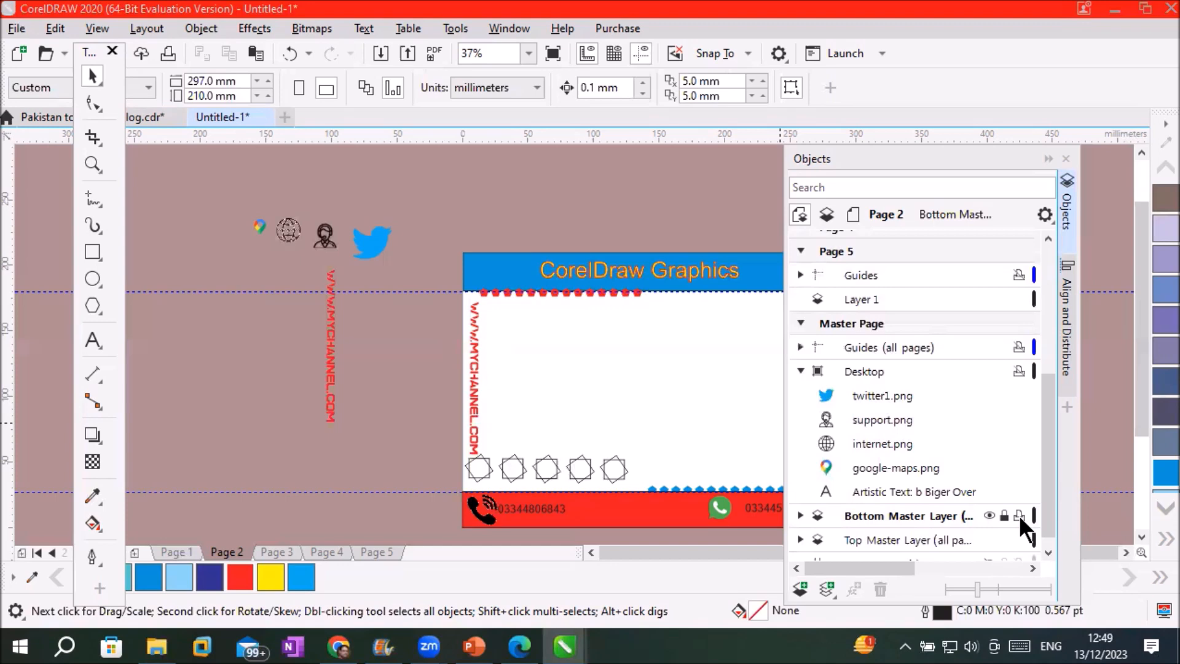
click(1125, 553)
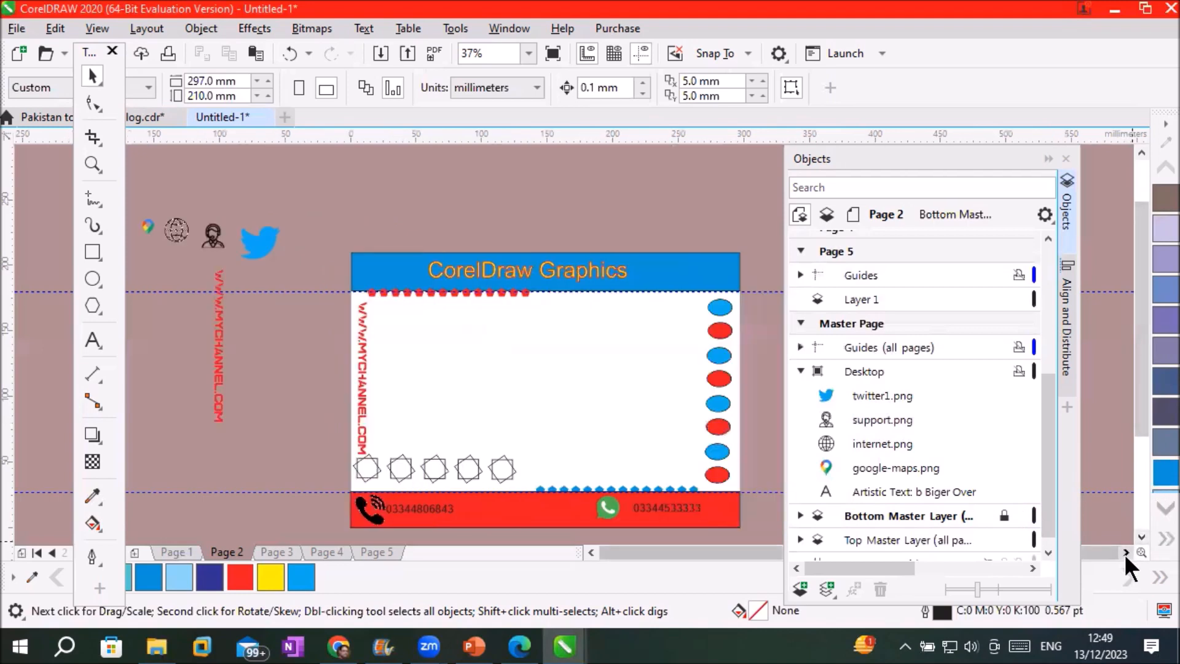
scroll(734, 489, up, 2)
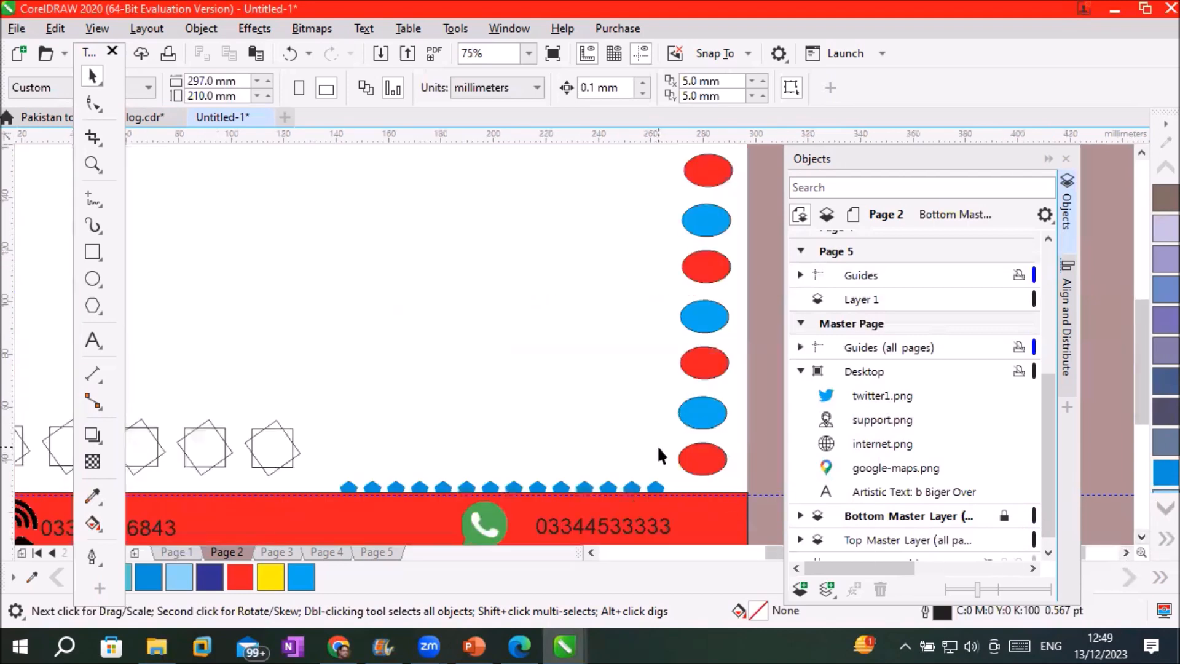
scroll(658, 445, down, 2)
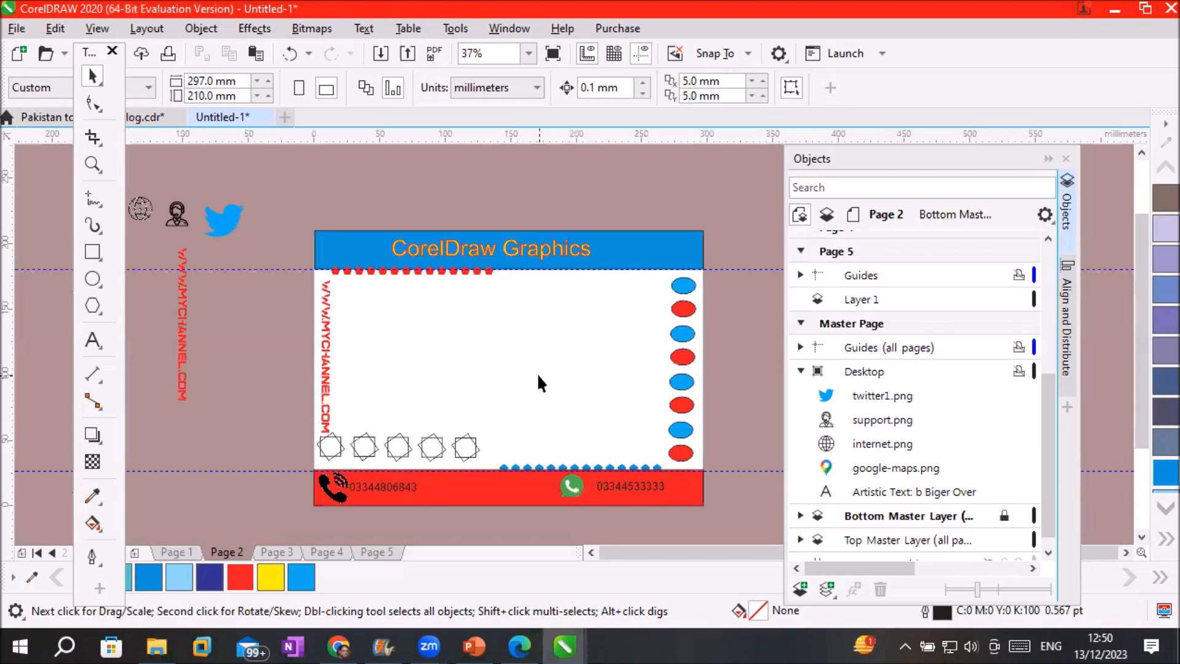
click(849, 323)
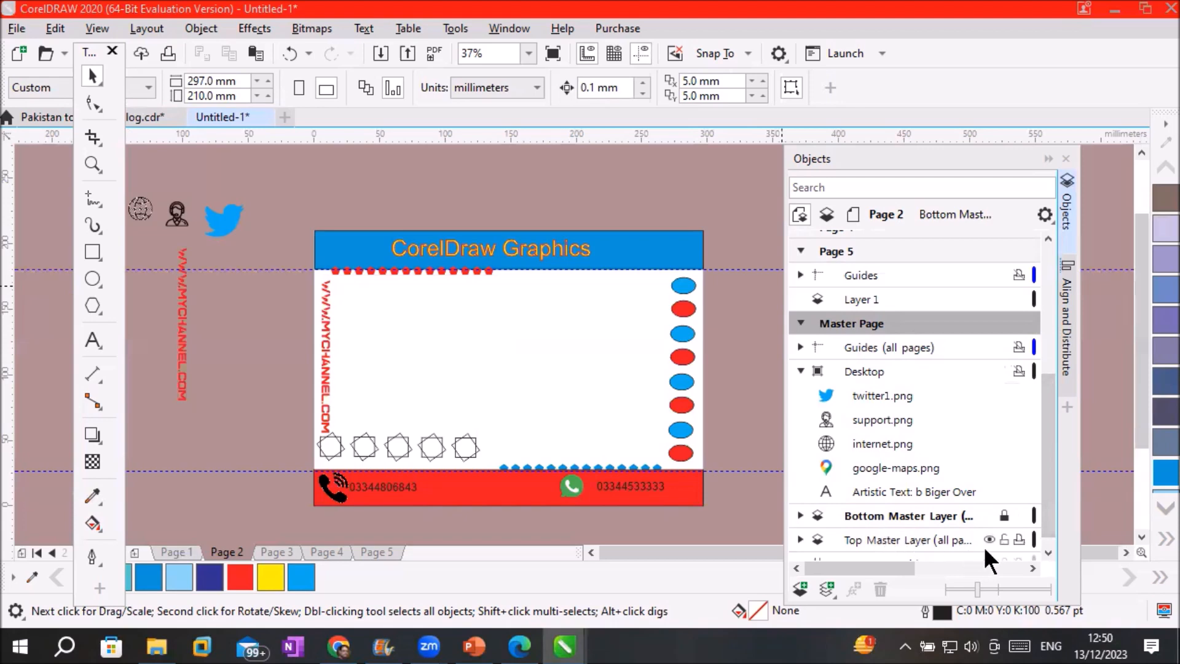
Make Top Master Layer the active layer, expand its objects, and open the File menu
scroll(1043, 511, down, 1)
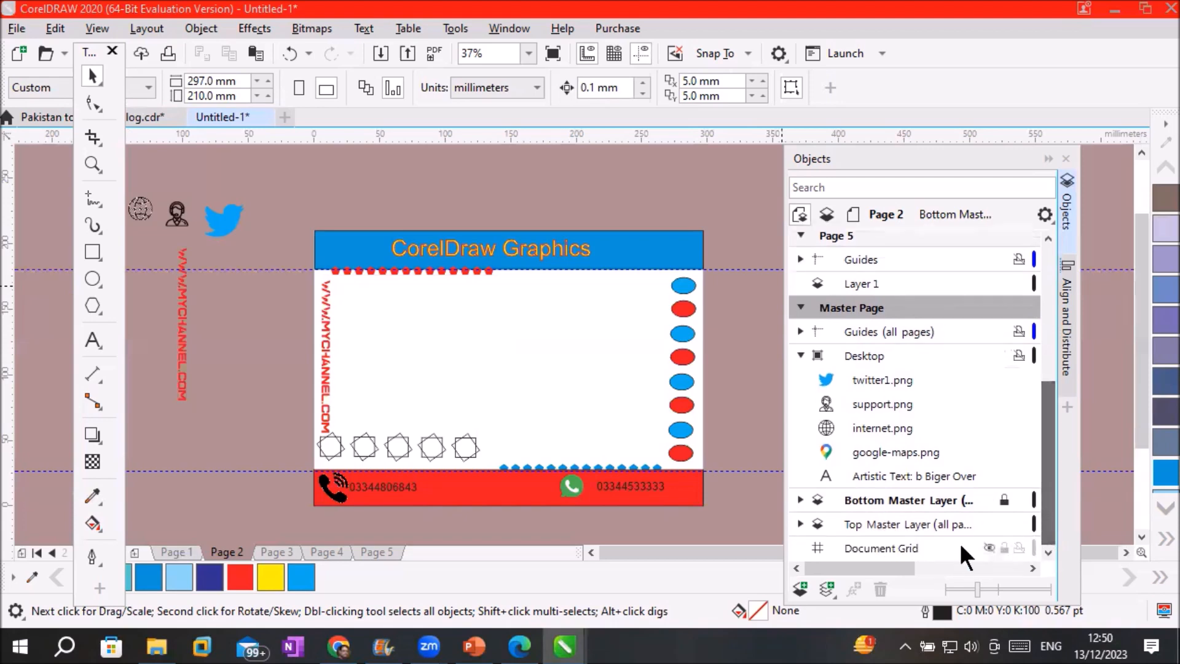
click(878, 524)
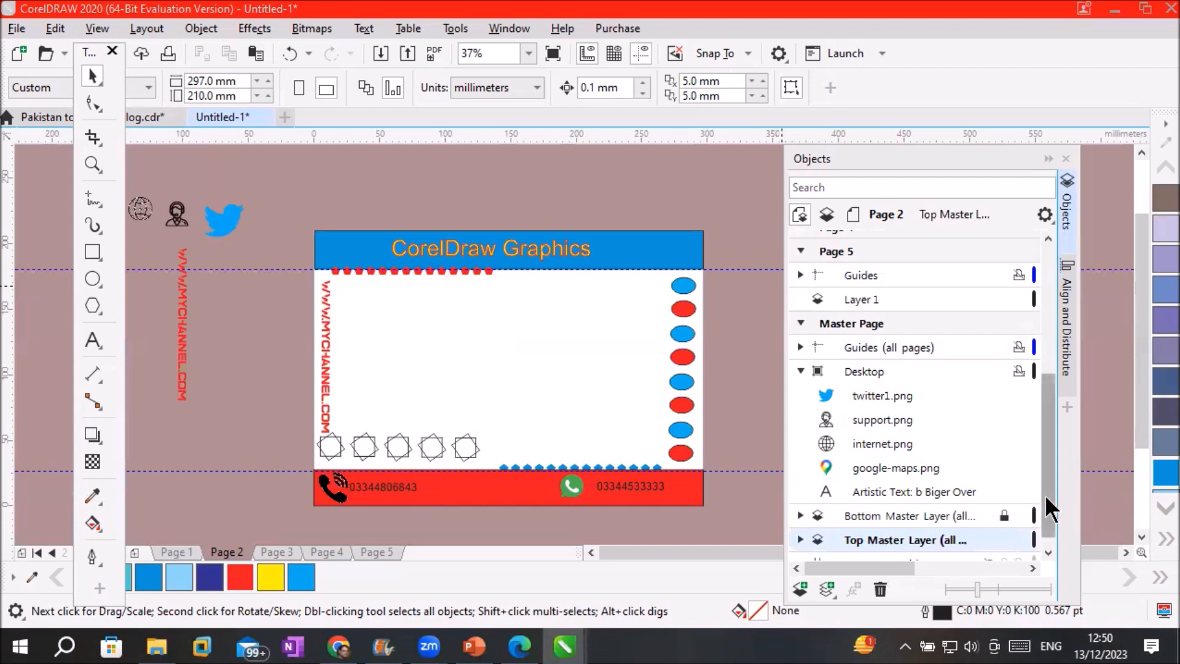
scroll(1039, 551, down, 1)
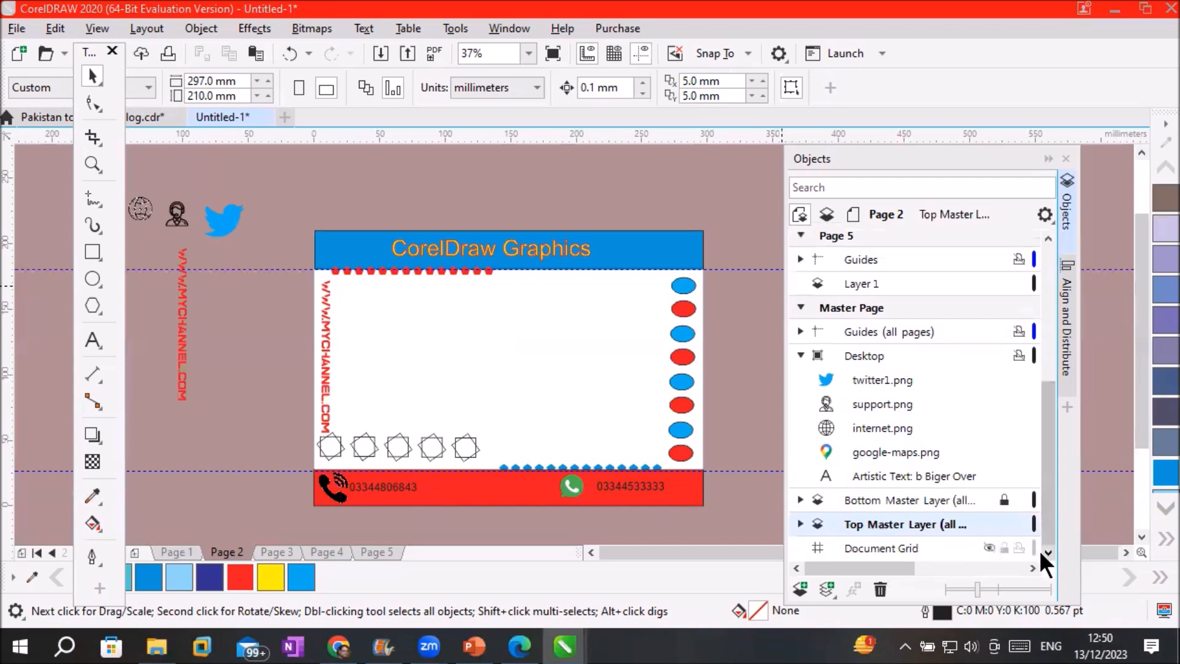
click(801, 524)
drag(1050, 366, 1063, 540)
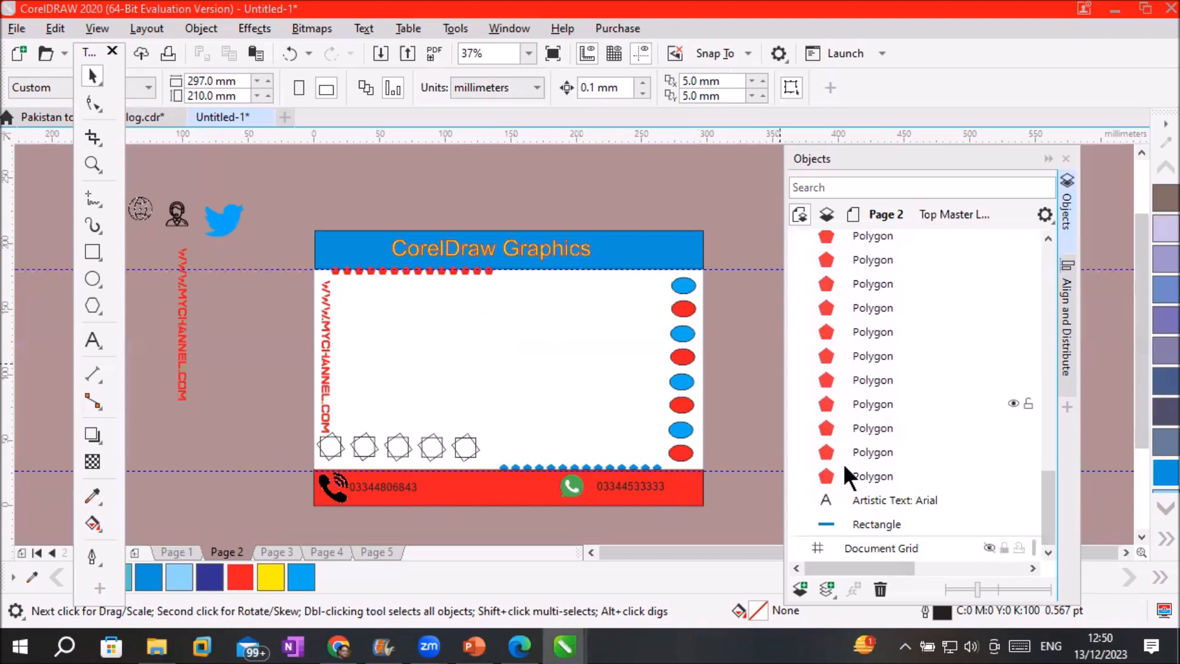
drag(1050, 503, 1059, 382)
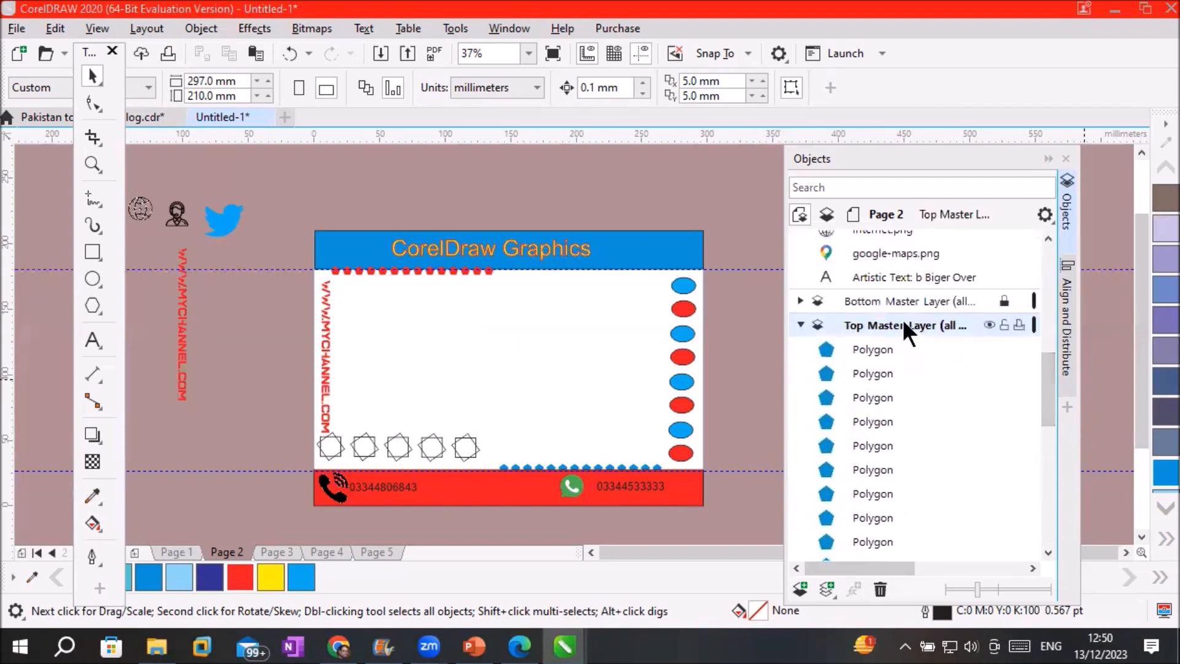
click(16, 30)
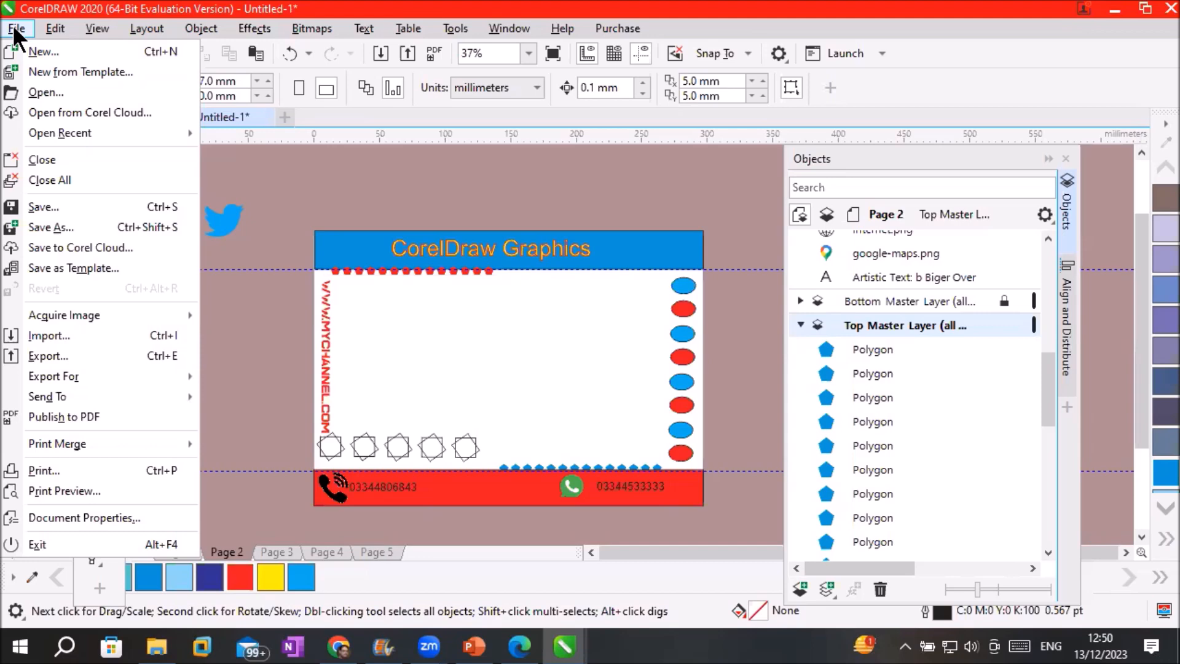
Import the Nature Logo screenshot from the Images folder and place it on the card
click(94, 335)
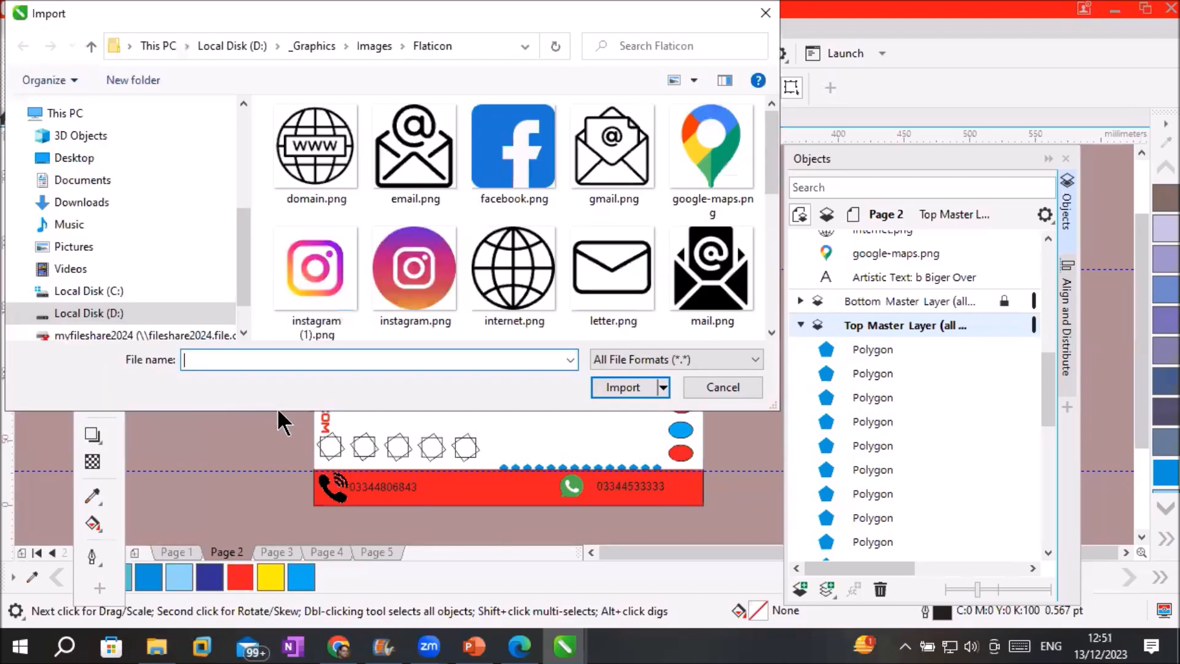
click(365, 44)
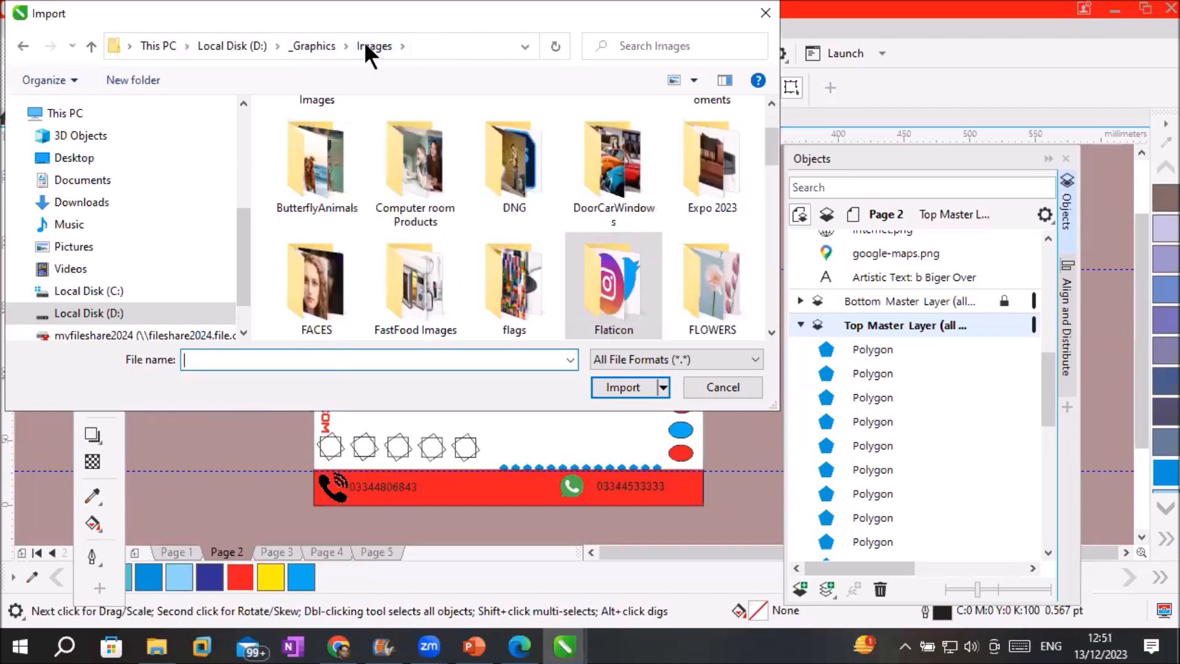
scroll(518, 310, down, 10)
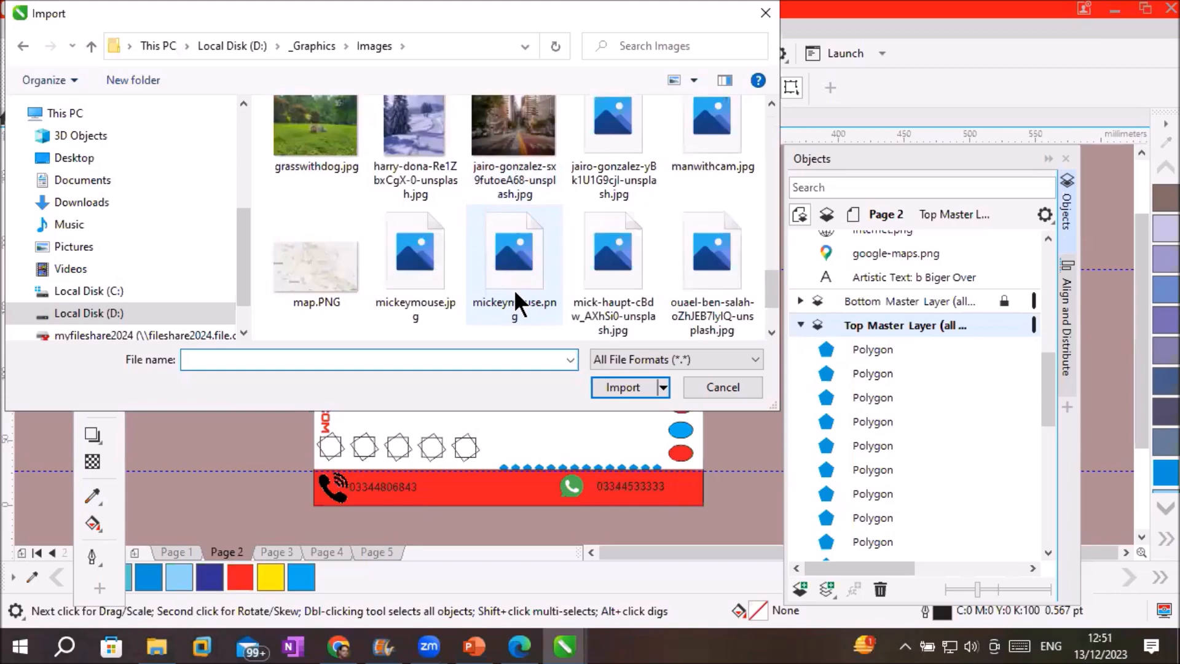
scroll(514, 289, down, 2)
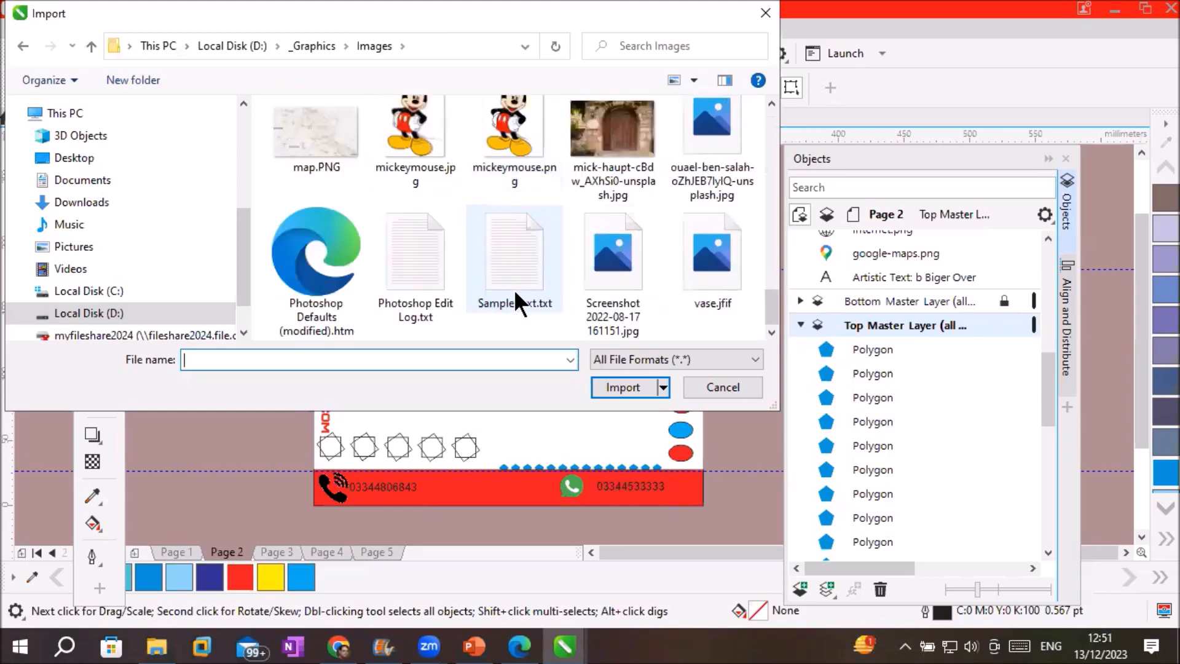
click(617, 261)
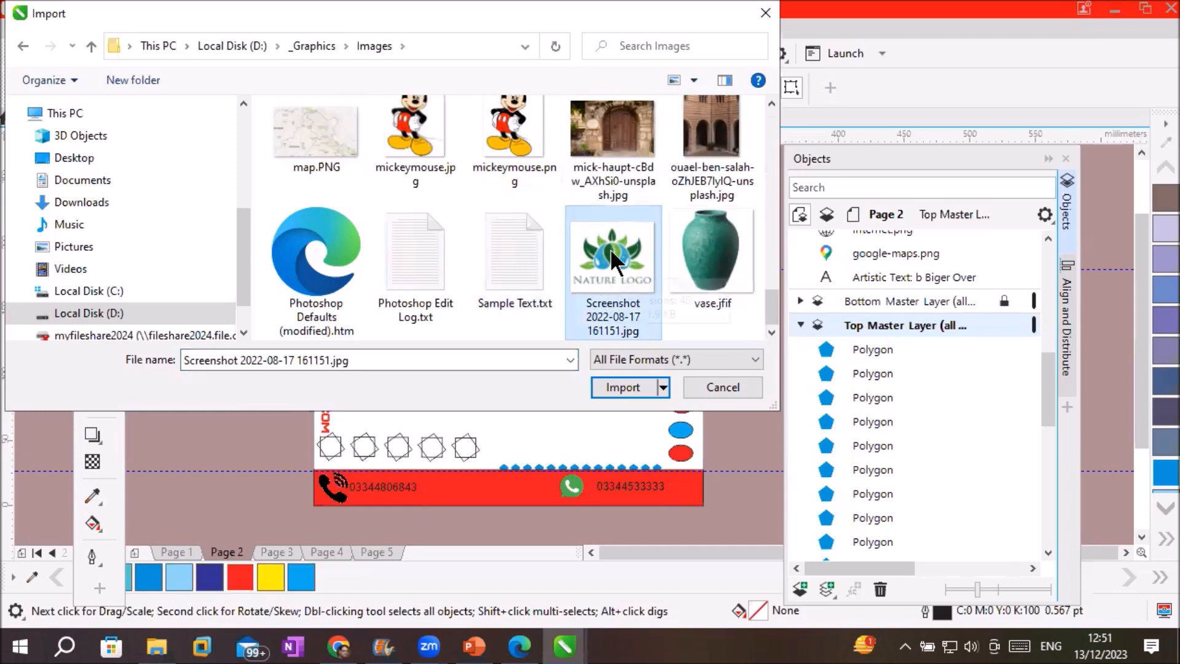
double_click(611, 261)
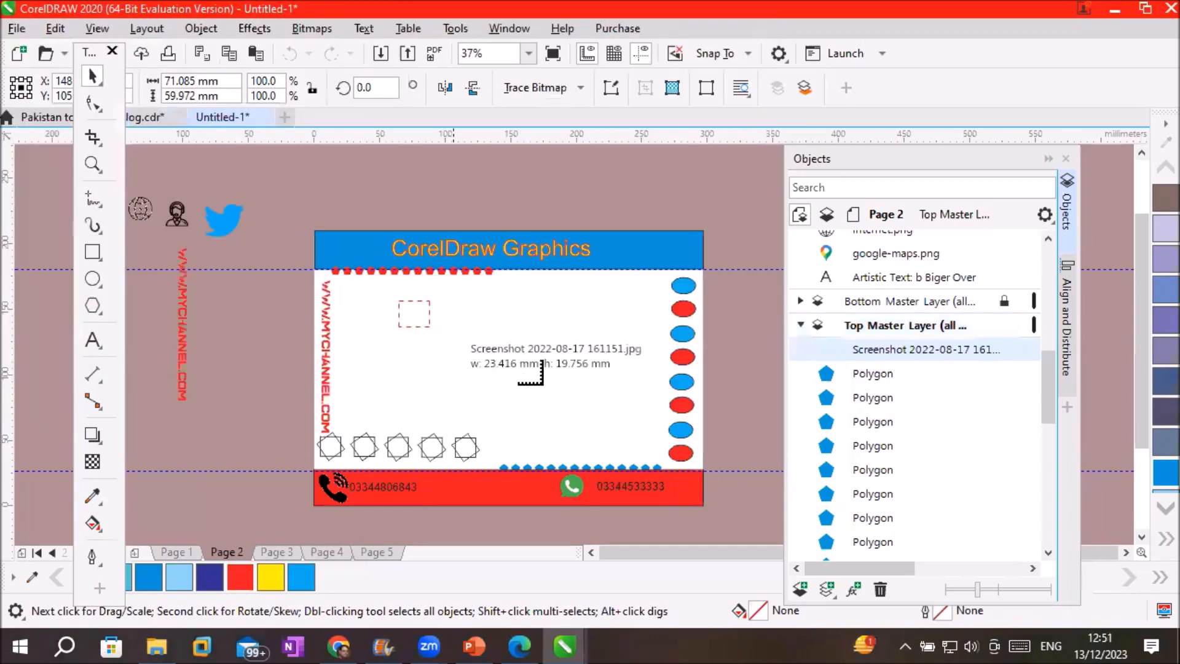
drag(542, 385, 644, 411)
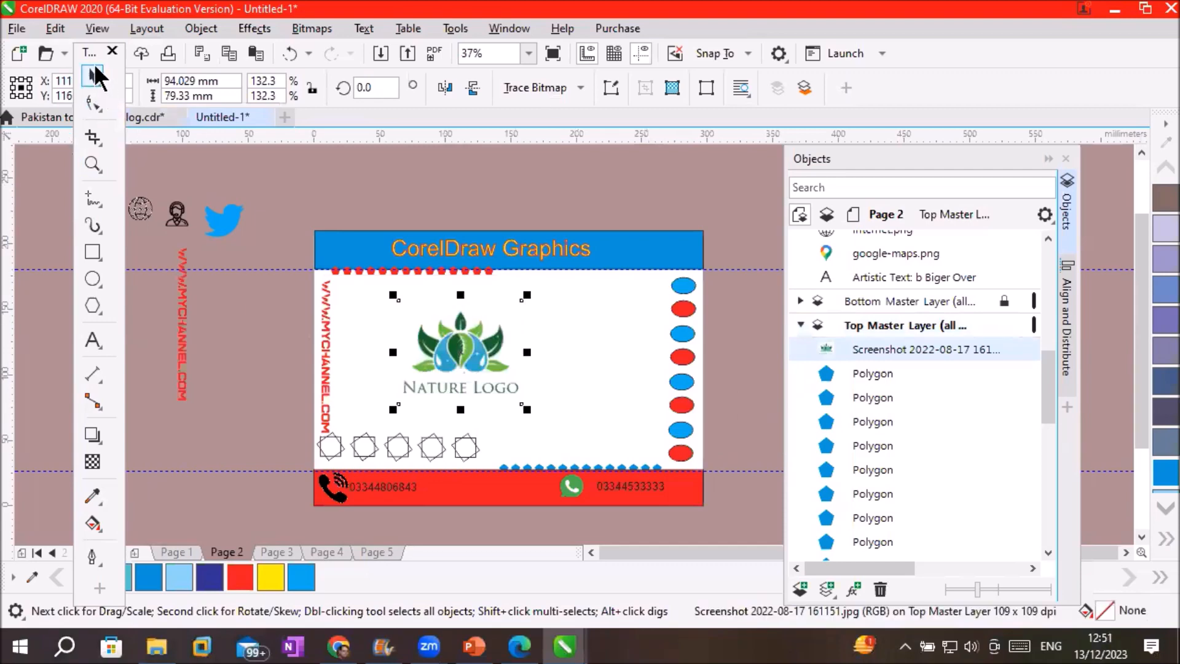
Move the Nature Logo to the card's centre and scale it larger from a corner
drag(471, 351, 522, 354)
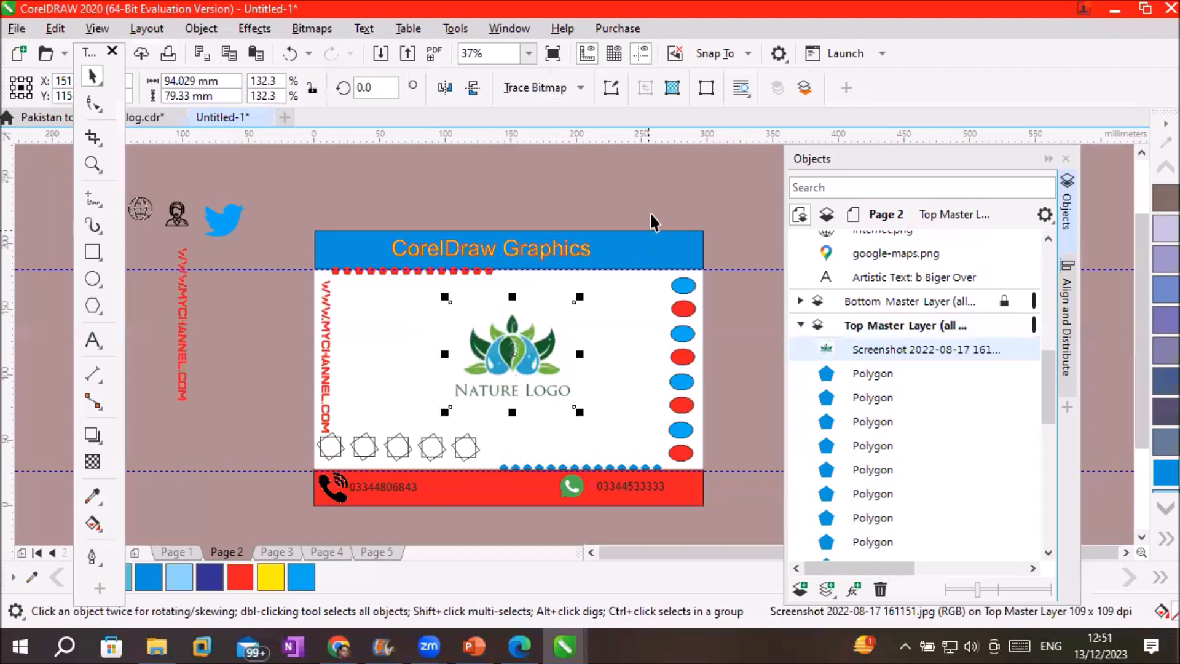
click(652, 189)
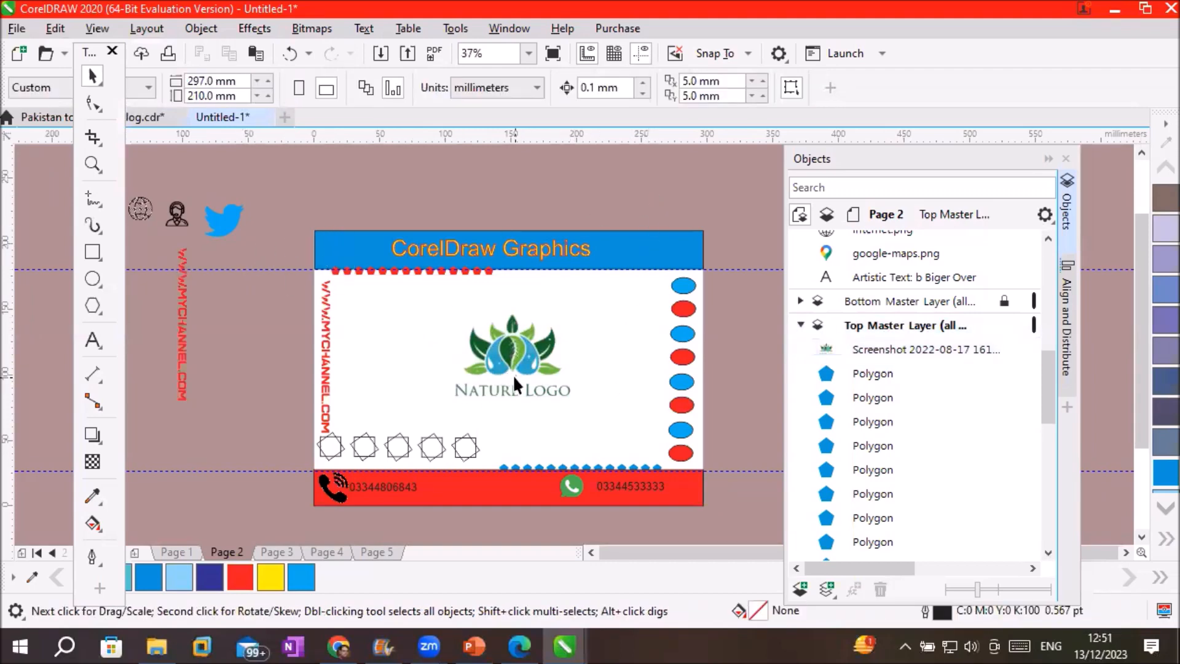
click(497, 362)
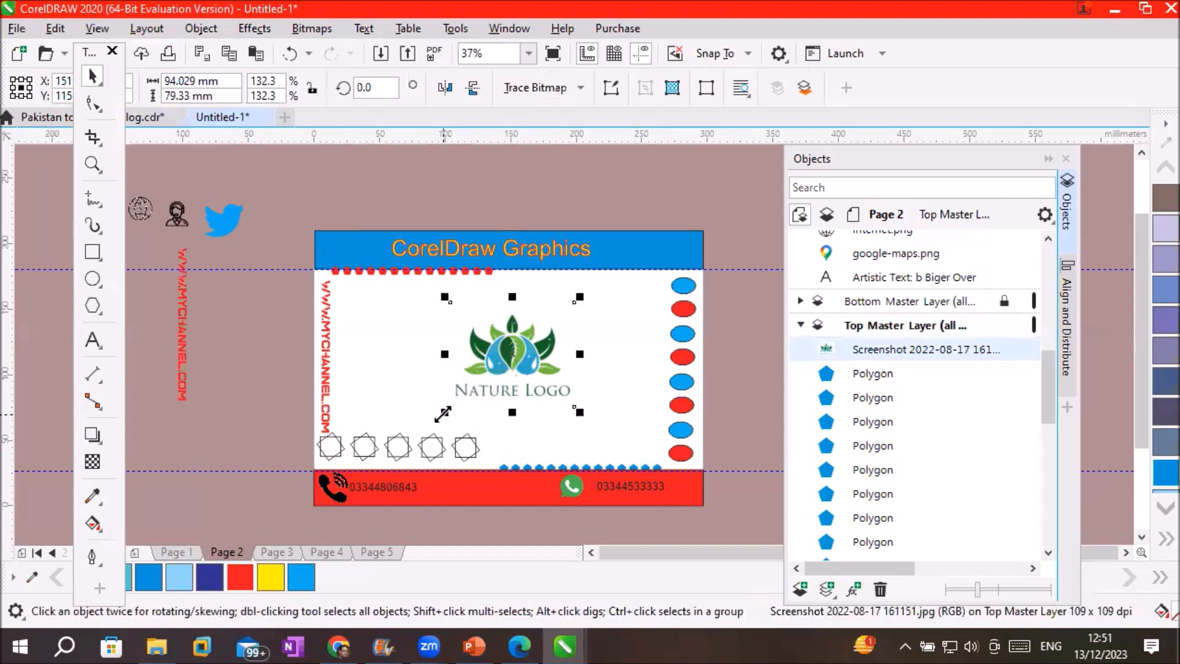
drag(433, 415, 414, 438)
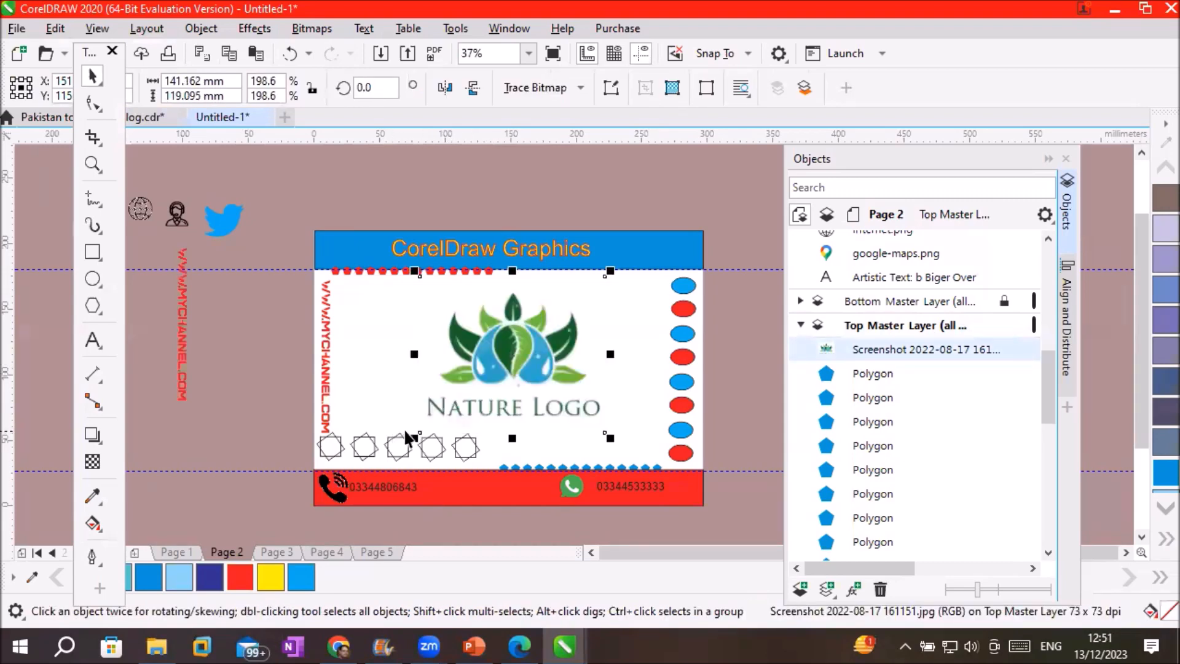
click(724, 191)
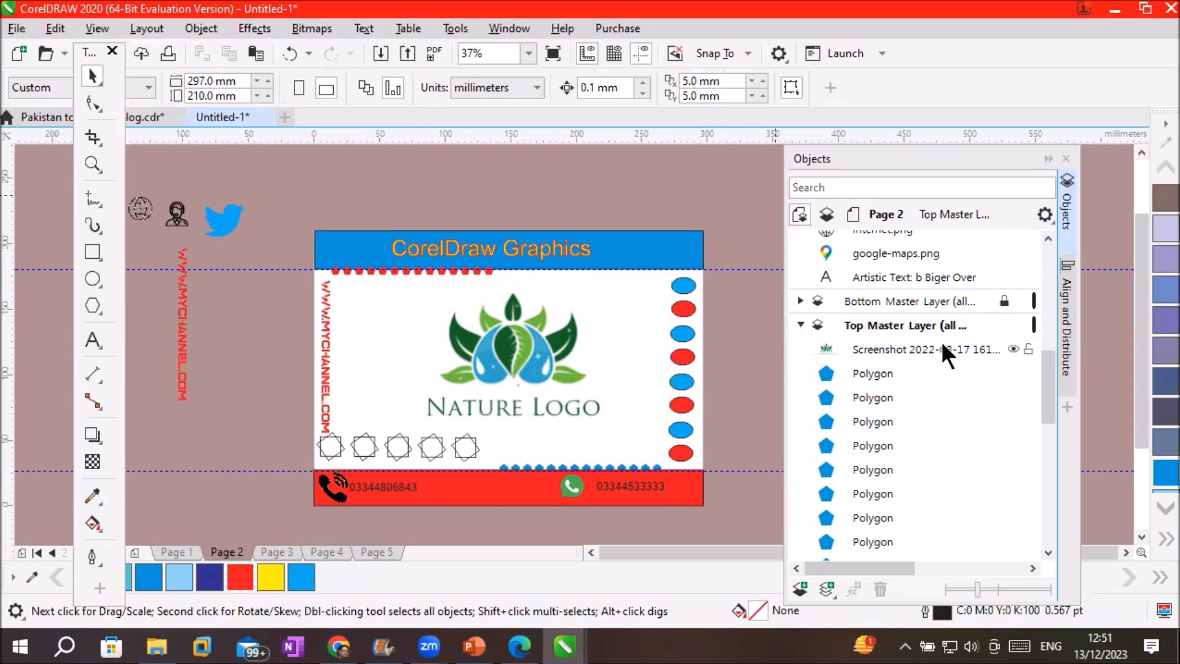
Flip through Pages 1–5, comparing Page 1 and Page 2 for the shared logo
scroll(947, 345, up, 1)
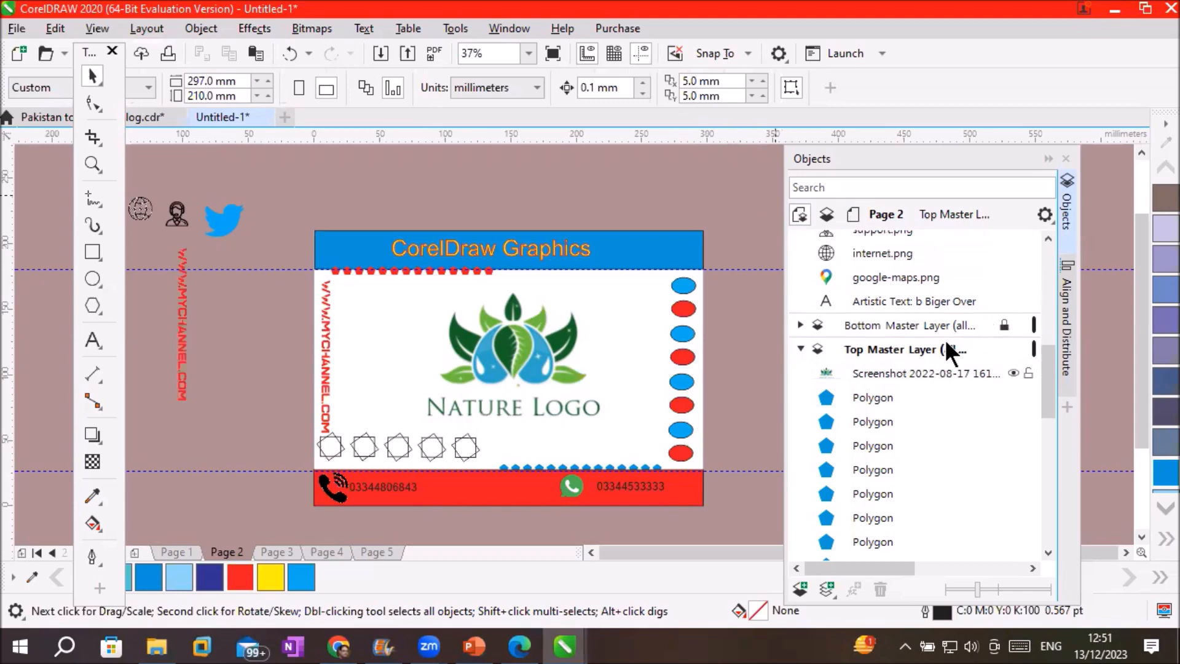
click(264, 552)
click(327, 552)
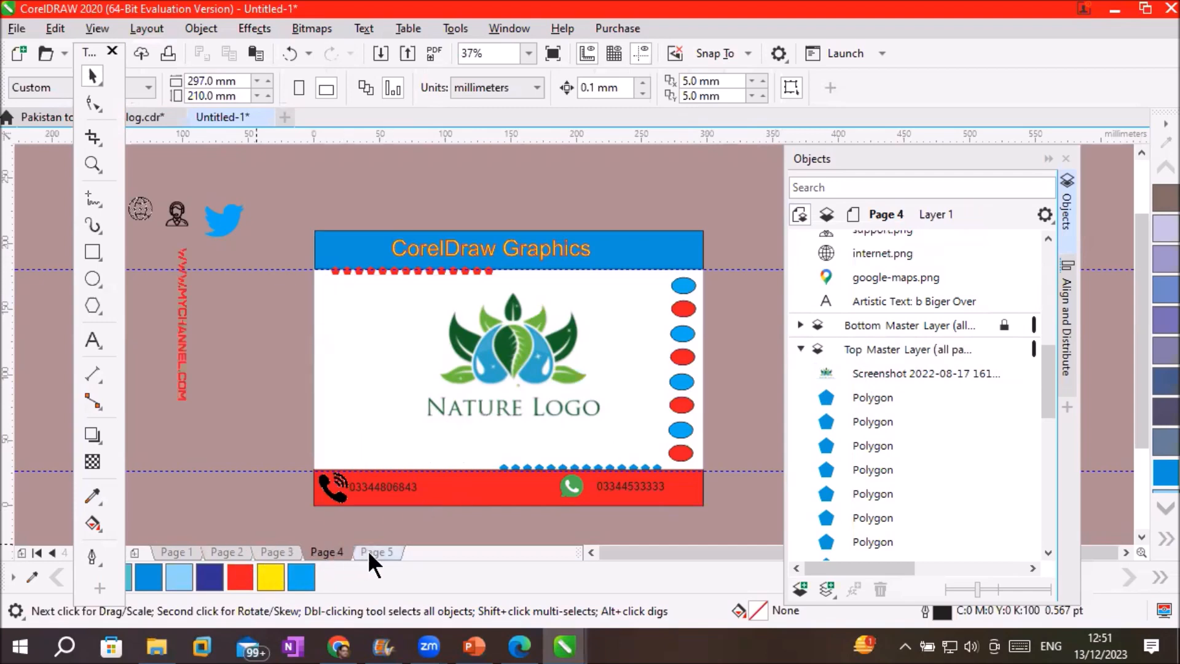
click(371, 552)
click(330, 552)
click(276, 552)
click(219, 551)
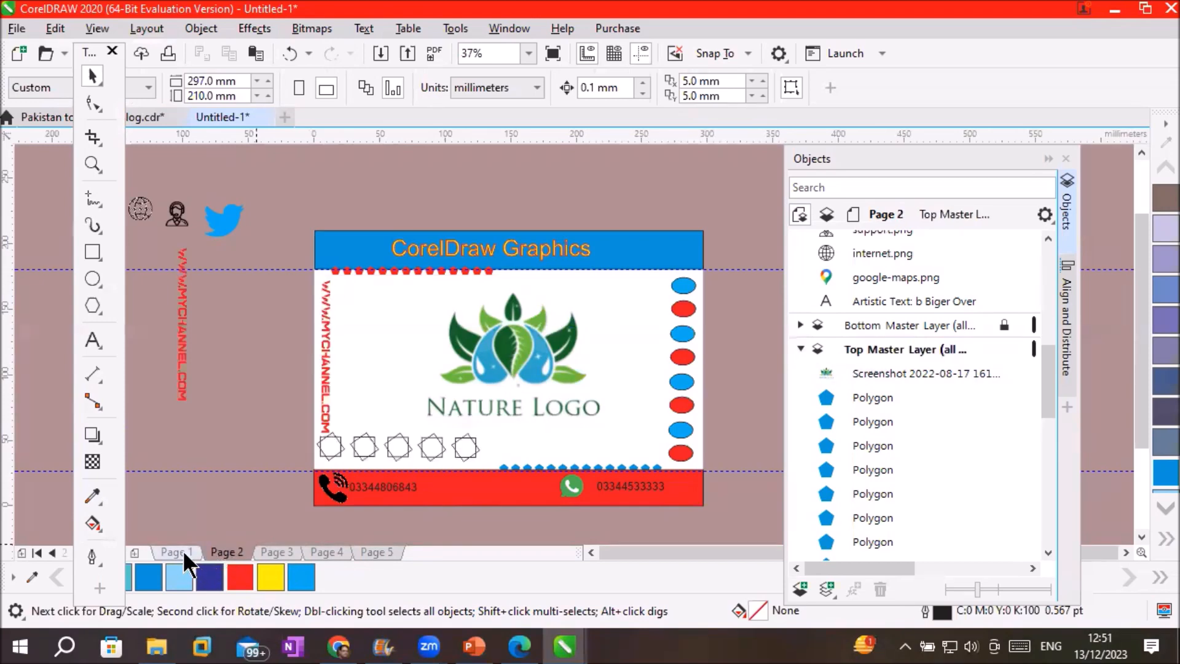
click(183, 551)
click(225, 551)
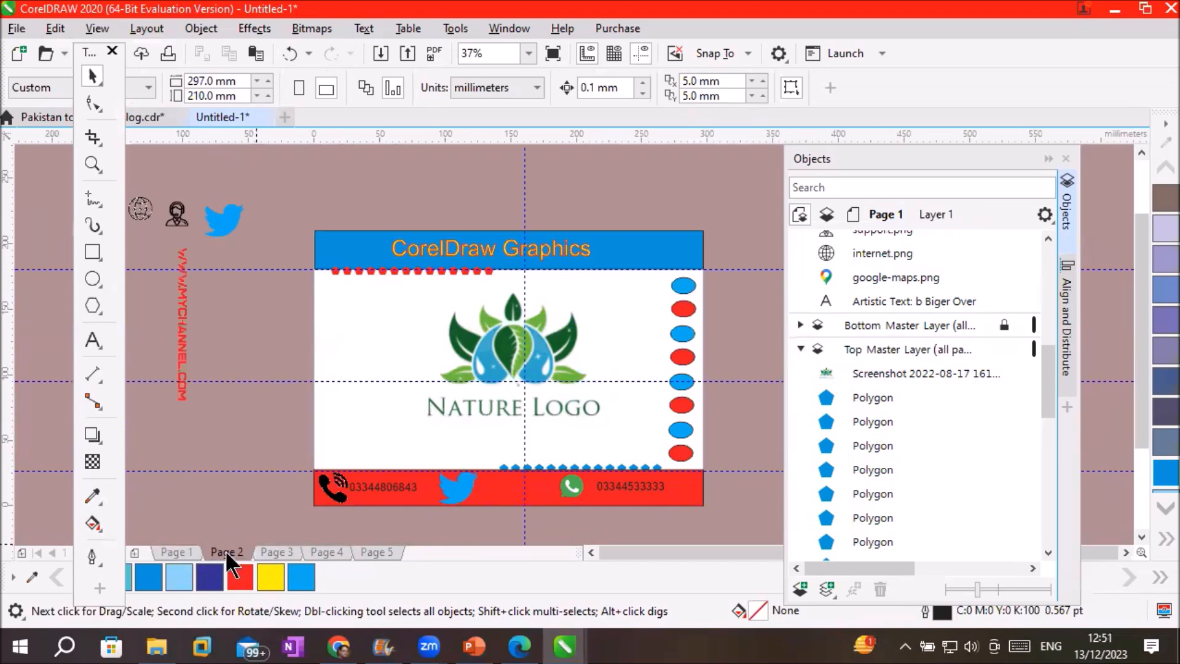
click(197, 549)
click(236, 552)
click(188, 550)
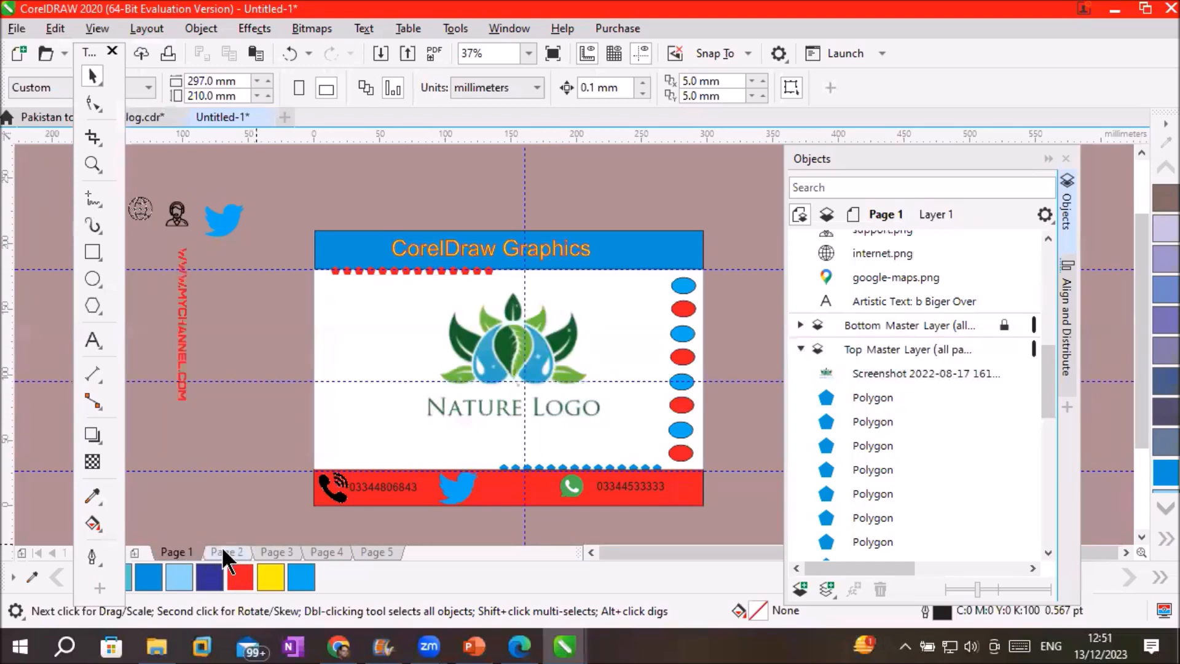
click(225, 552)
click(166, 551)
click(219, 549)
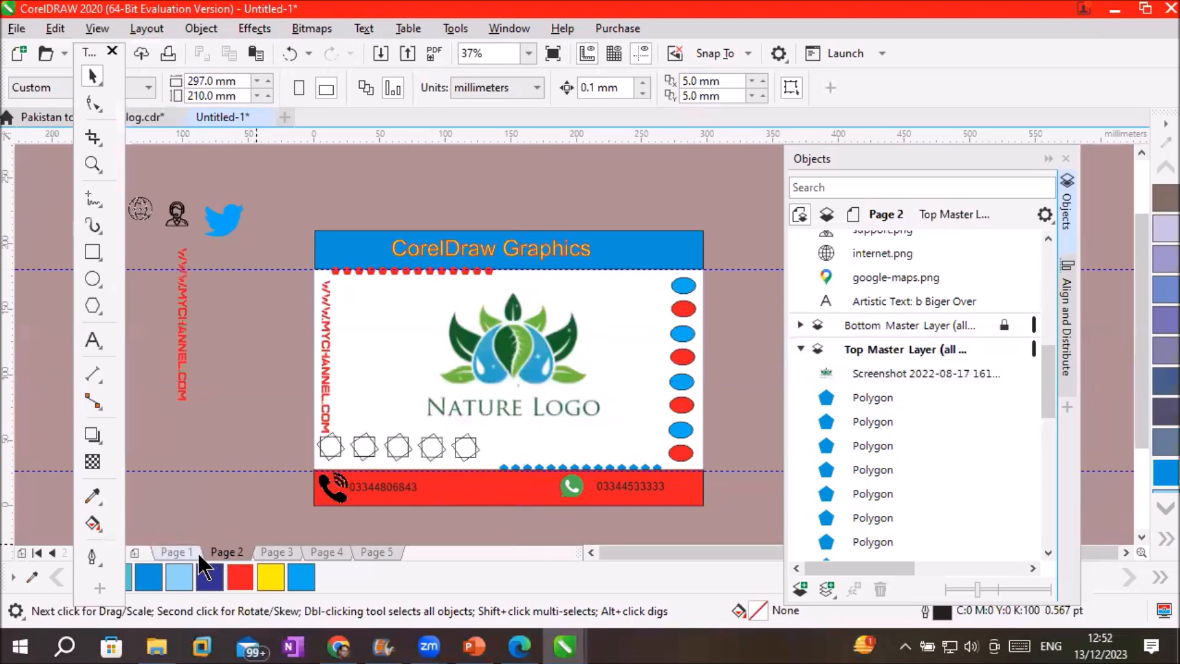
click(185, 548)
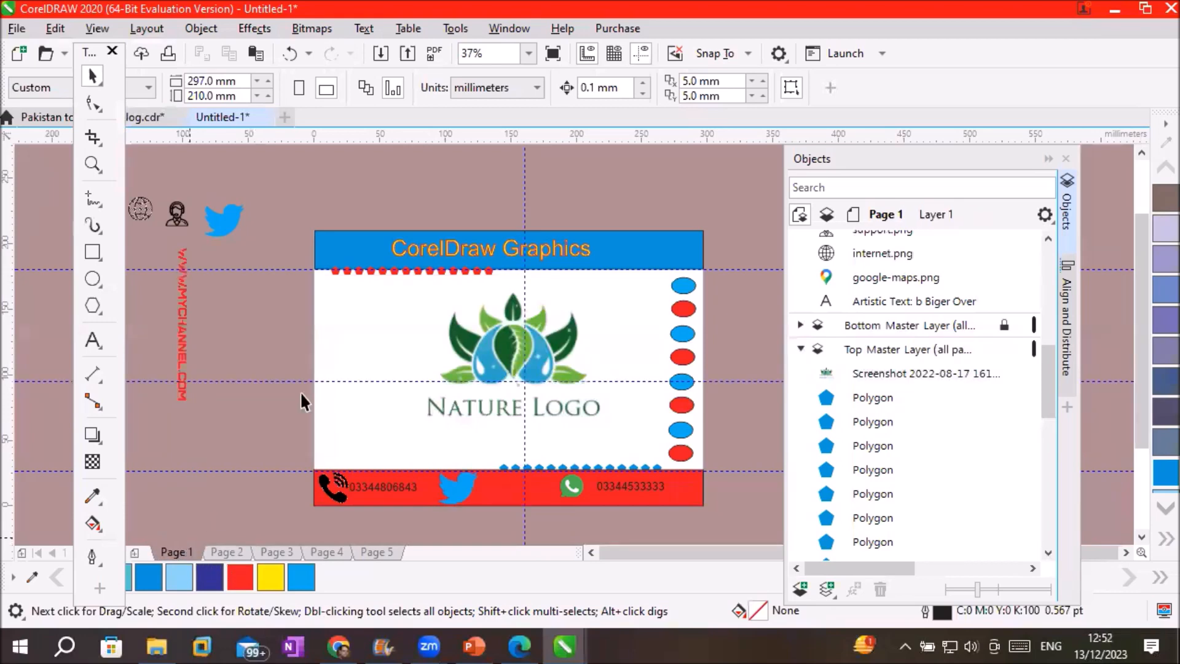
Go to Page 5 and select the Nature Logo image there
click(213, 557)
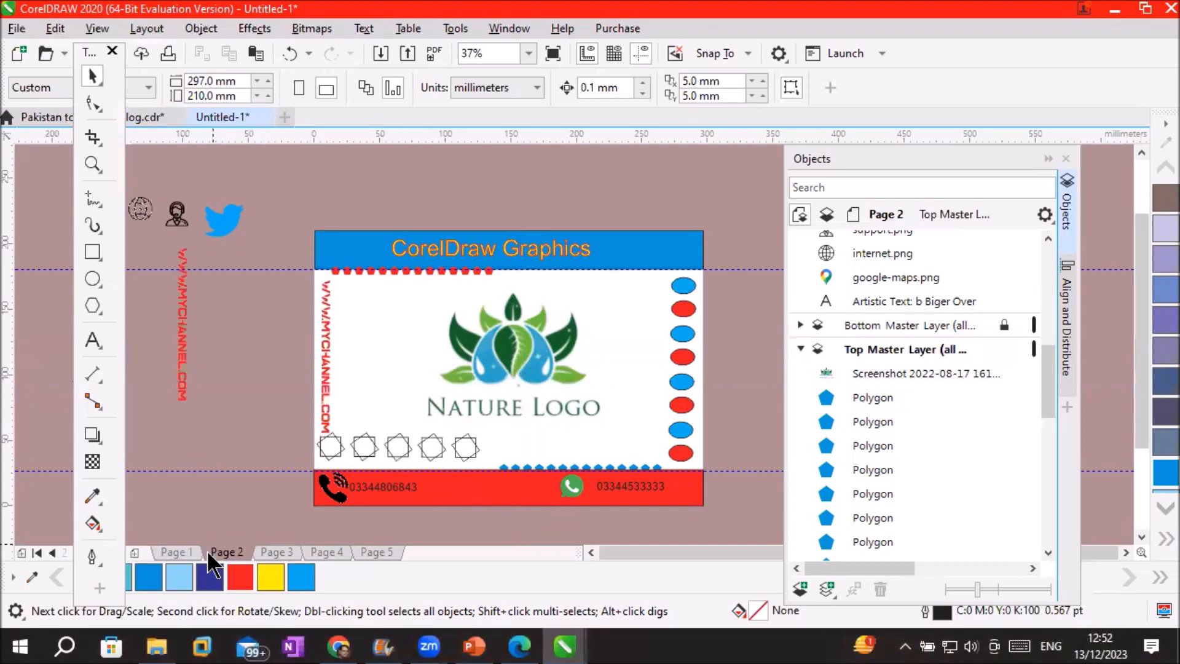
click(332, 553)
click(375, 552)
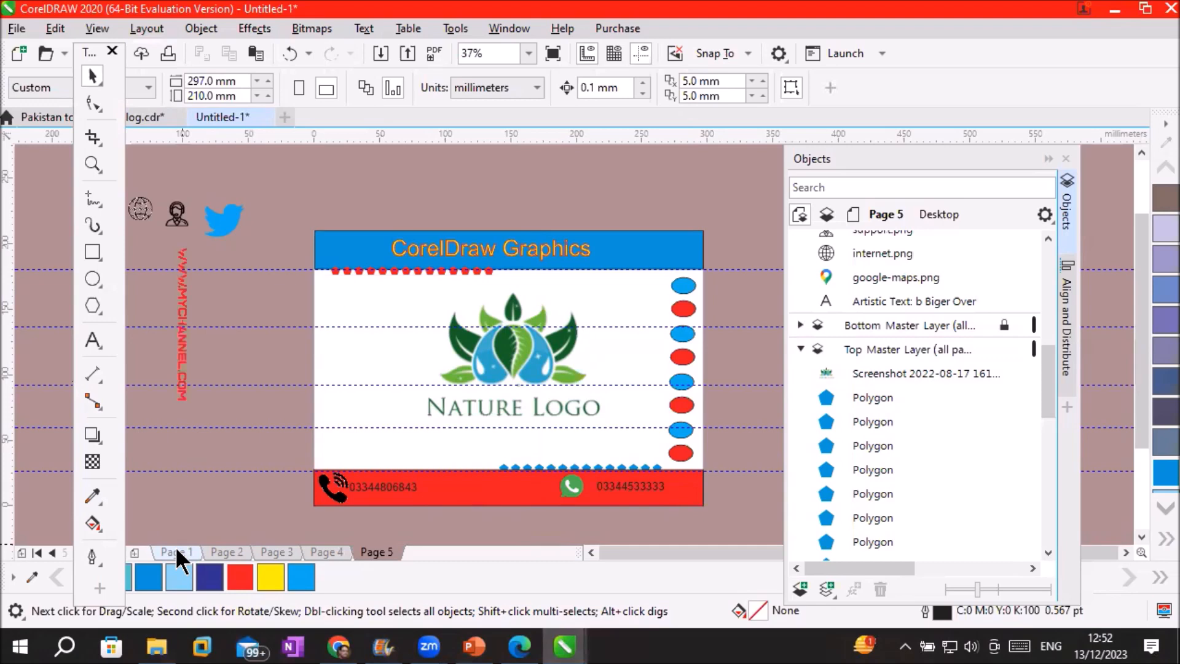
click(896, 374)
Give the Nature Logo a uniform transparency of 71 to fade it into a watermark
scroll(511, 330, up, 2)
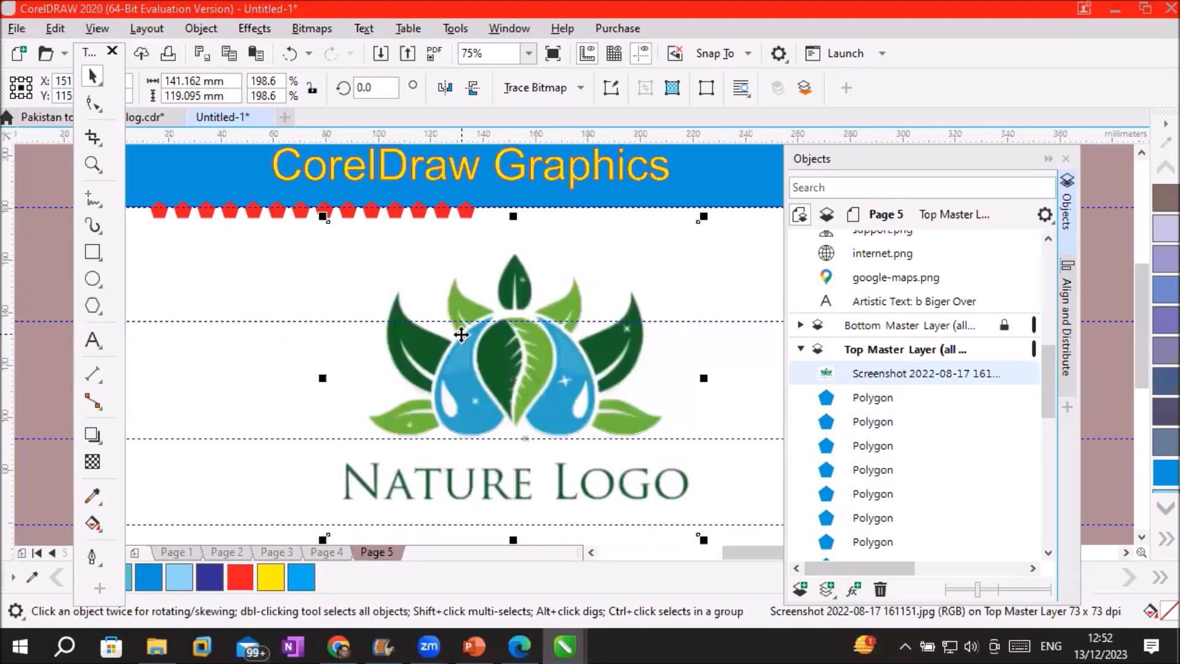
click(88, 461)
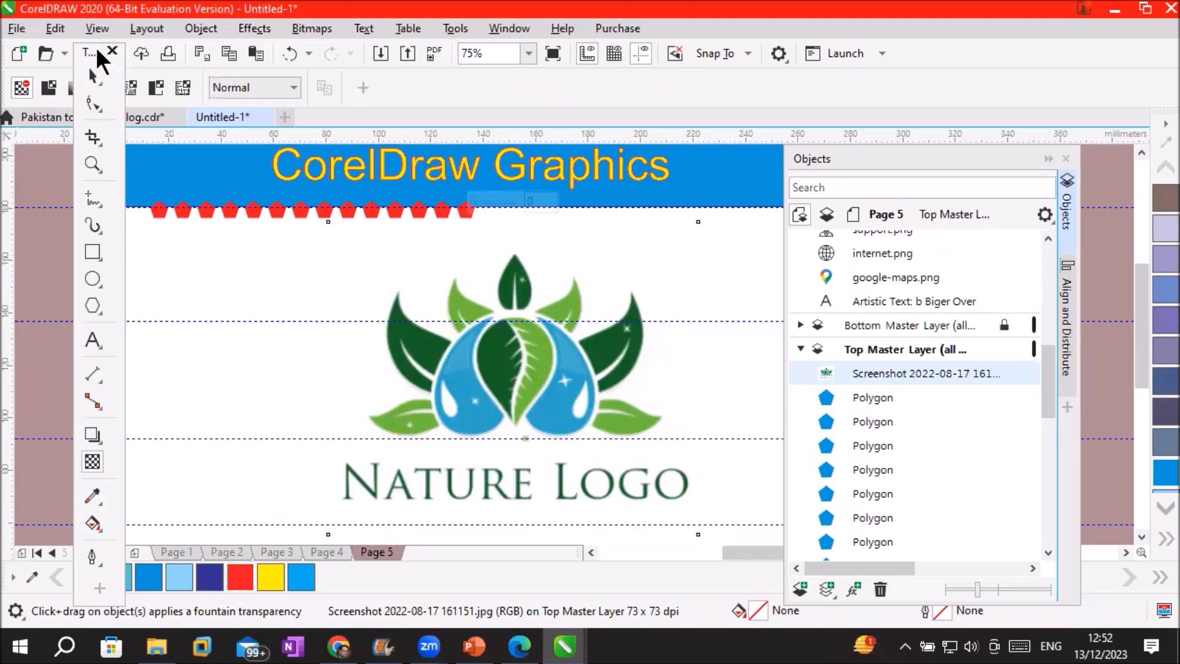
drag(96, 61, 117, 185)
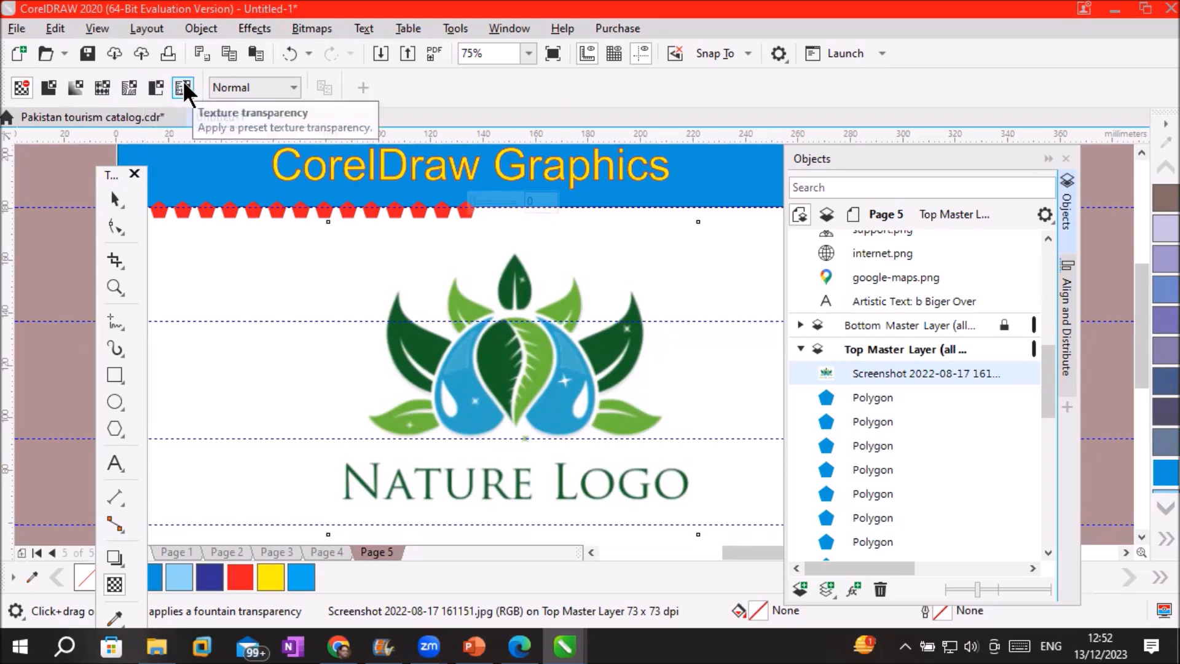
click(47, 88)
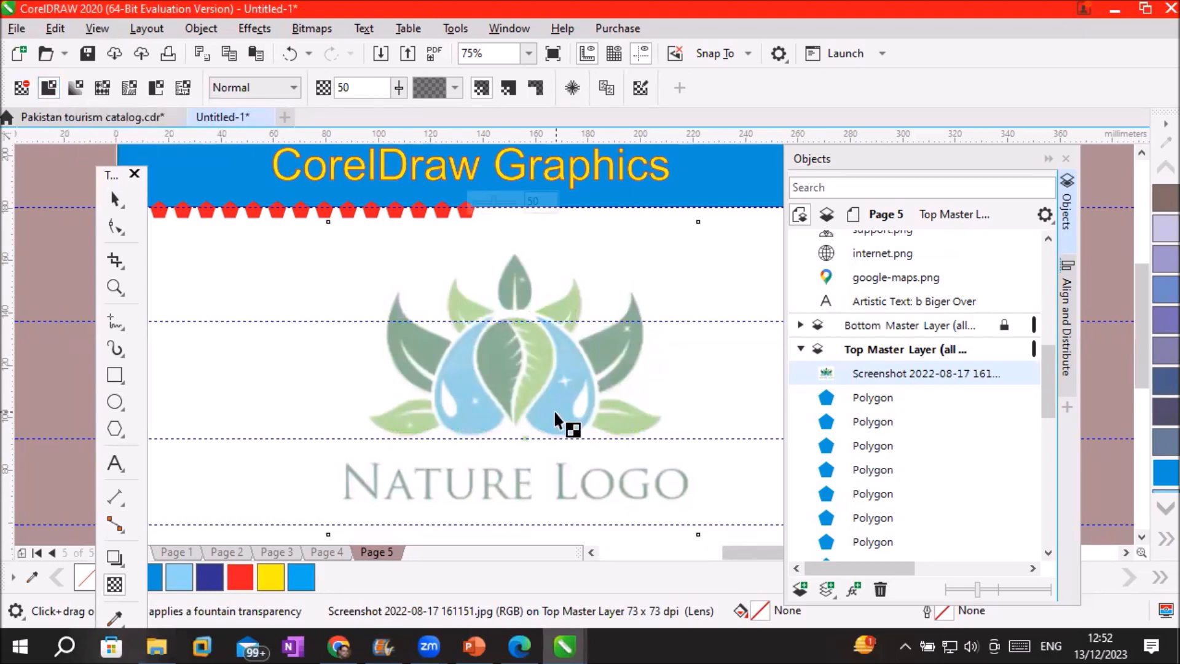
click(399, 88)
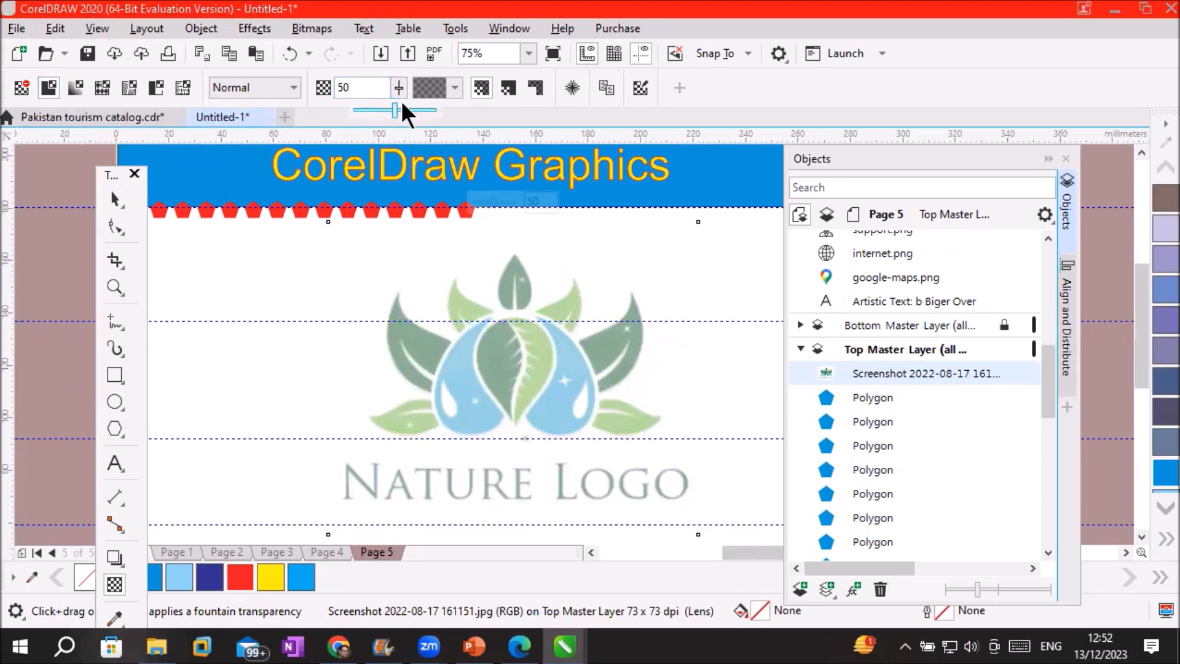
drag(395, 109, 449, 110)
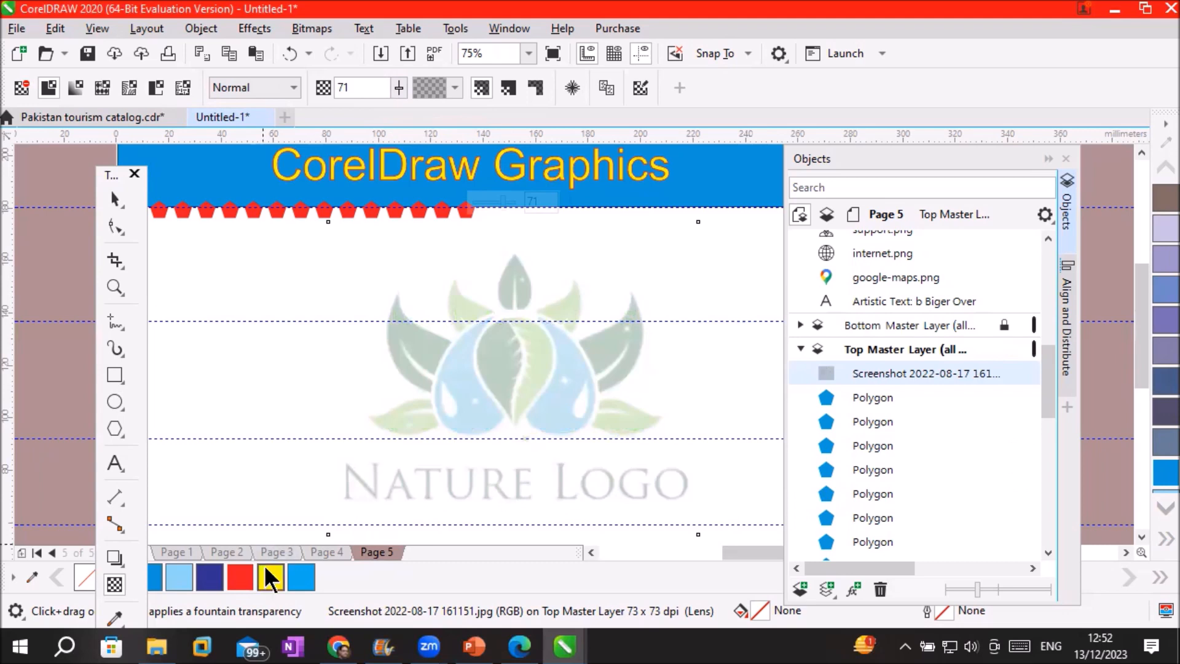
Step back through Pages 4, 3 and 2 to Page 1
click(317, 552)
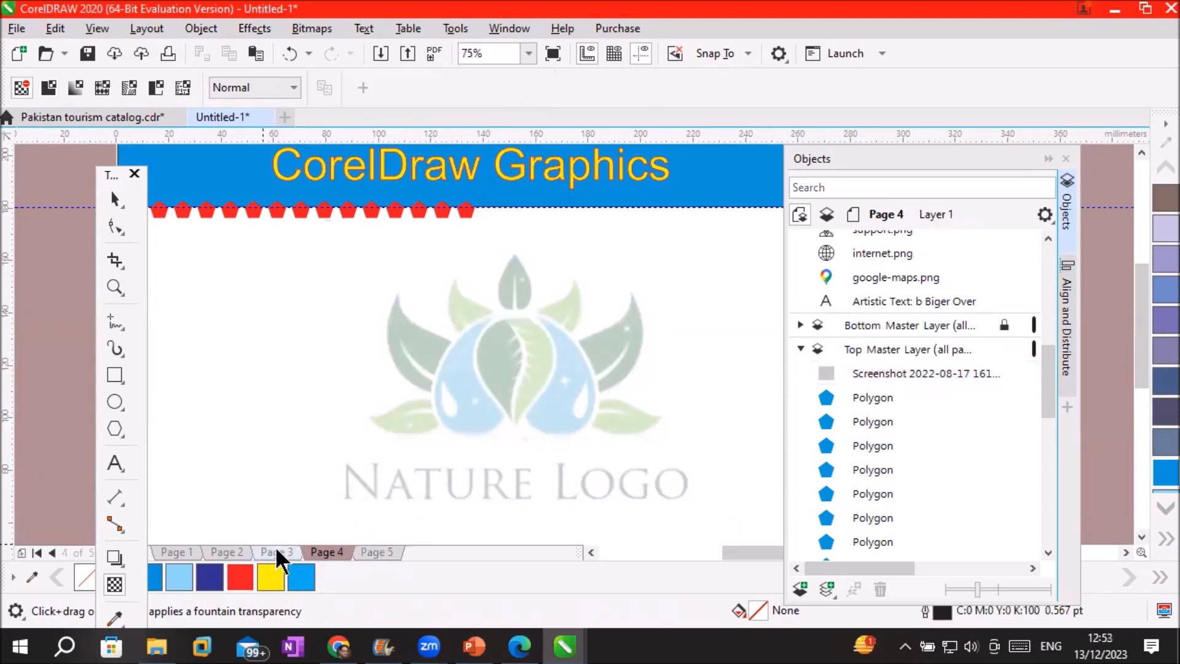
click(276, 549)
click(225, 551)
click(180, 549)
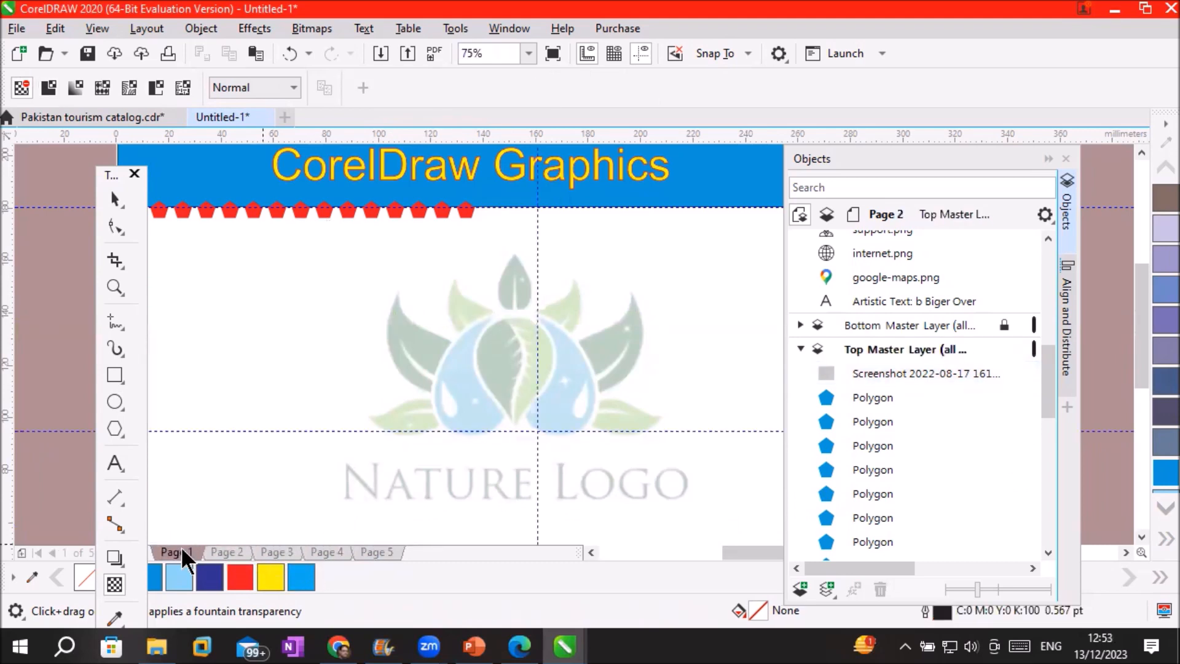
scroll(344, 363, down, 5)
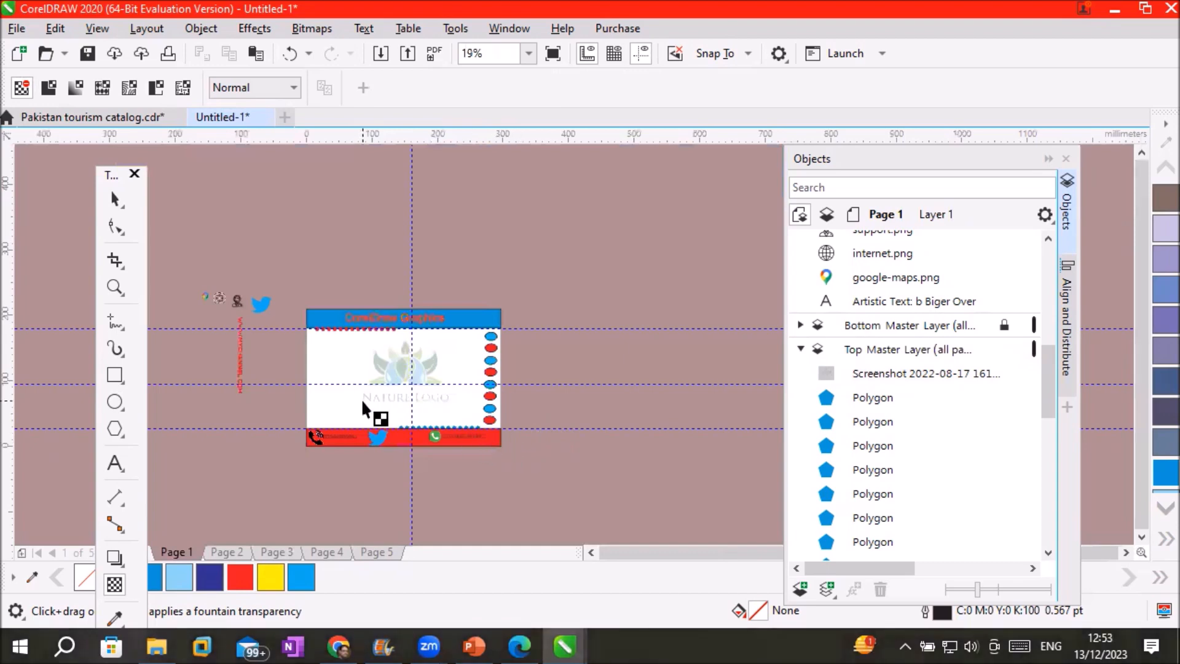
scroll(363, 403, up, 2)
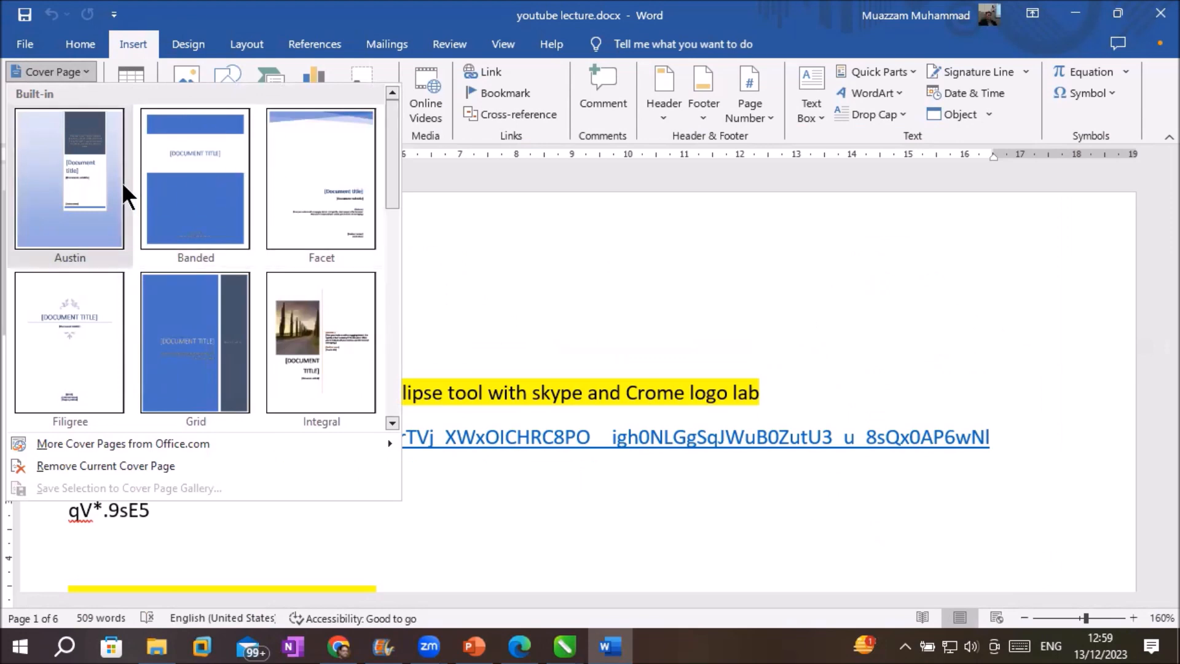
Insert the Filigree cover page and zoom out to see the whole page
click(85, 319)
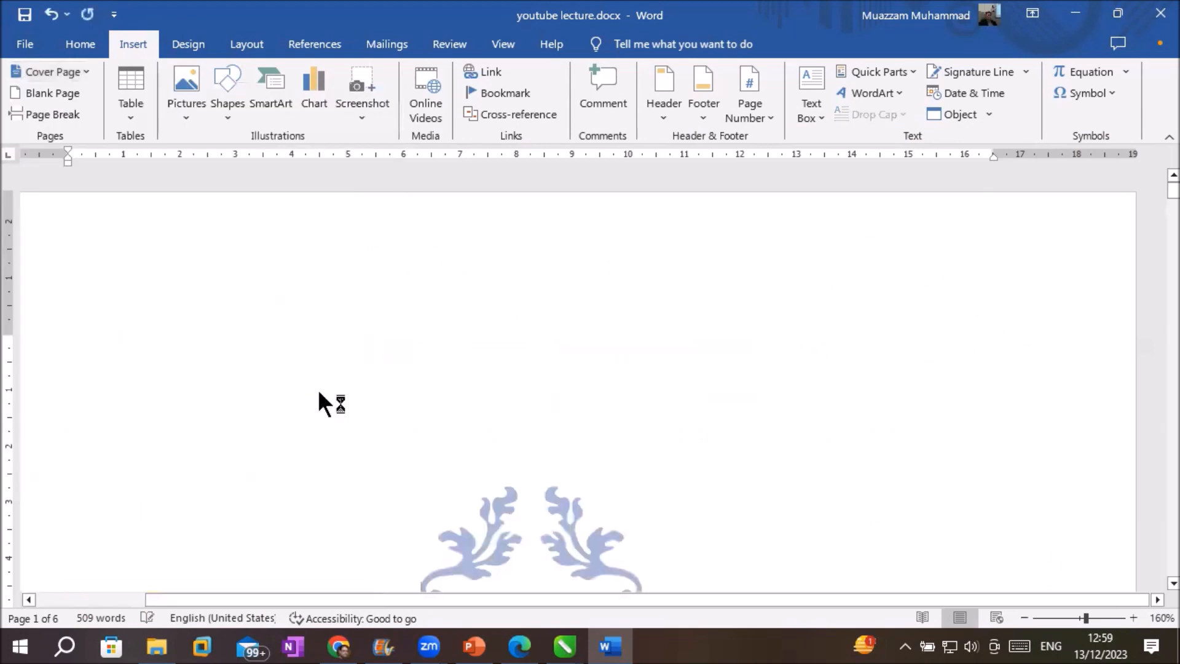
click(1023, 618)
click(1023, 618)
click(1023, 618)
click(1023, 618)
click(1023, 618)
click(1023, 618)
click(1023, 618)
click(1023, 617)
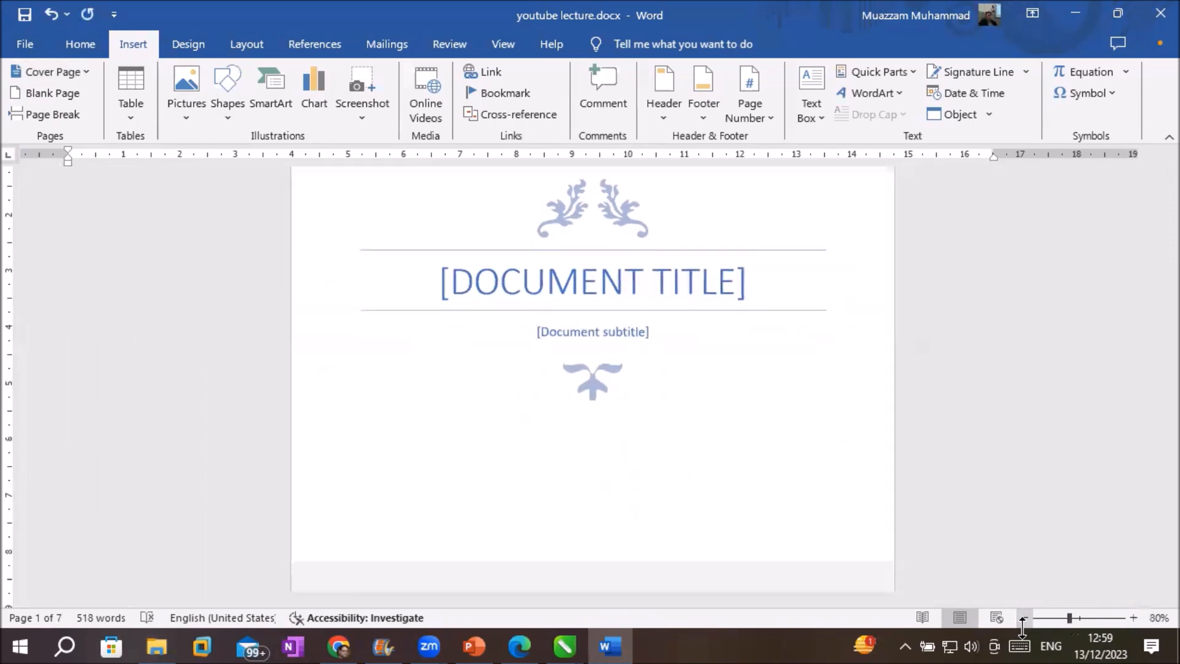
click(1023, 618)
click(1023, 617)
click(1023, 618)
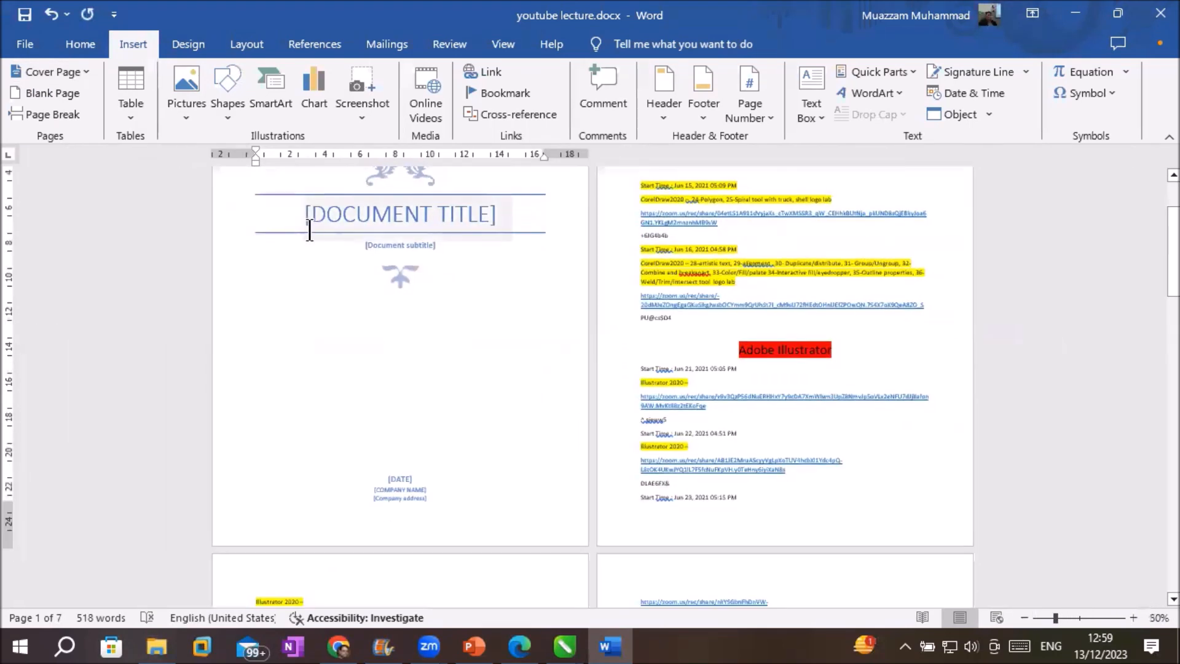
click(401, 490)
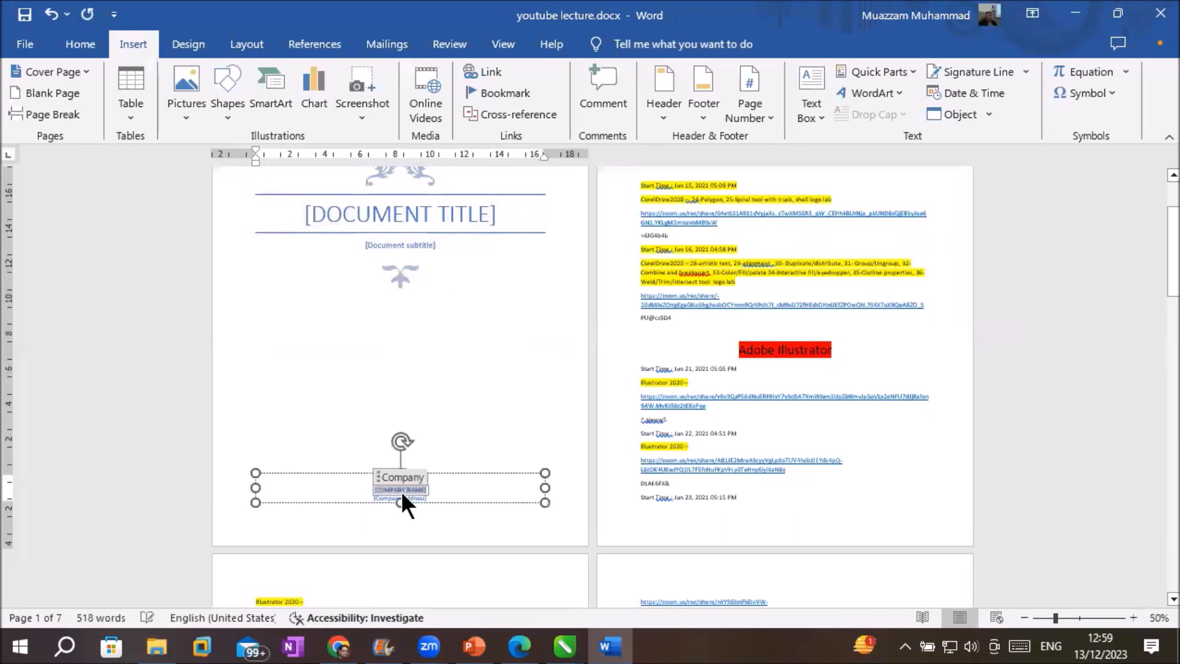
scroll(424, 528, up, 3)
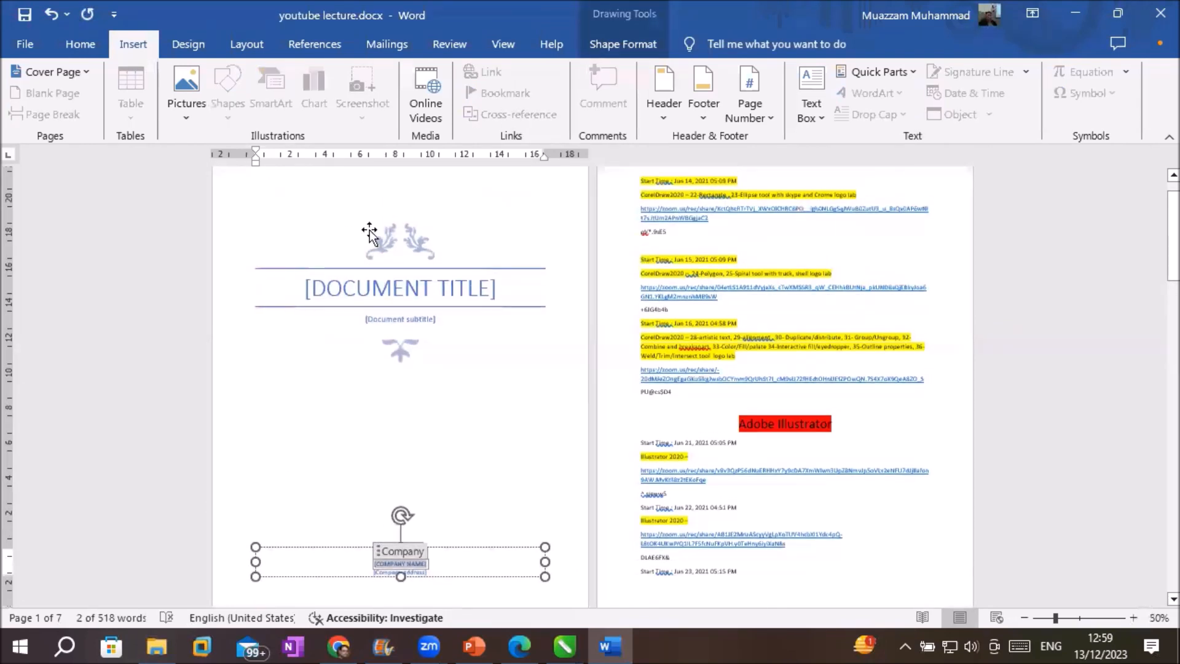
Switch the cover page to Banded, then to the Integral design
click(64, 71)
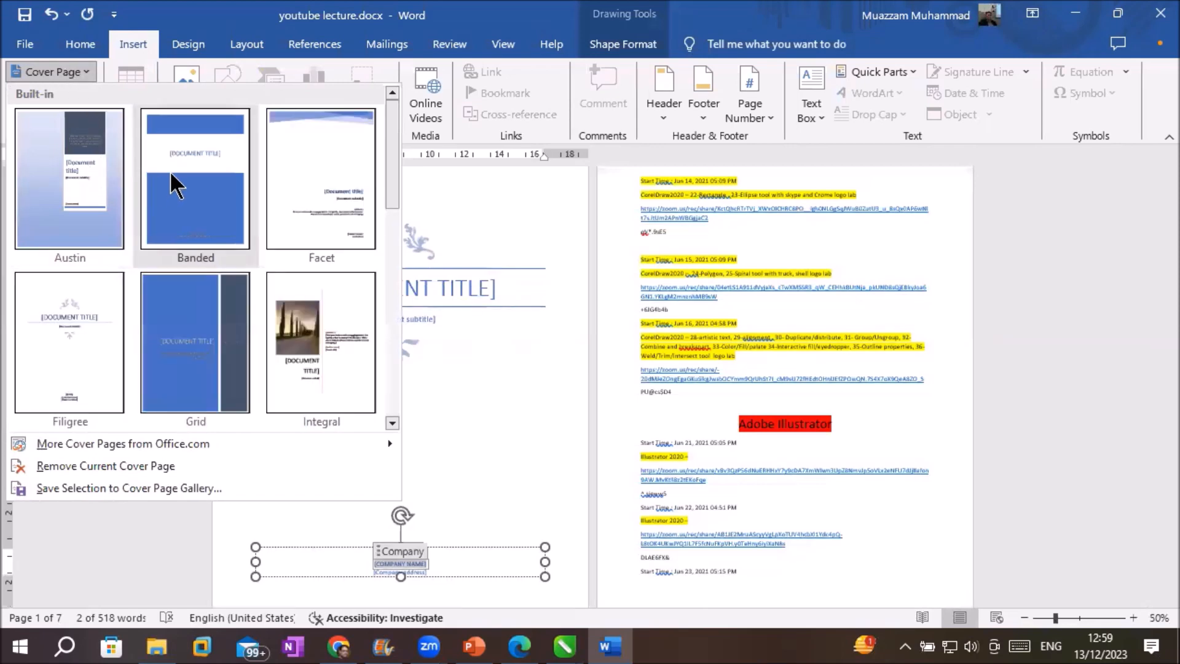
click(170, 171)
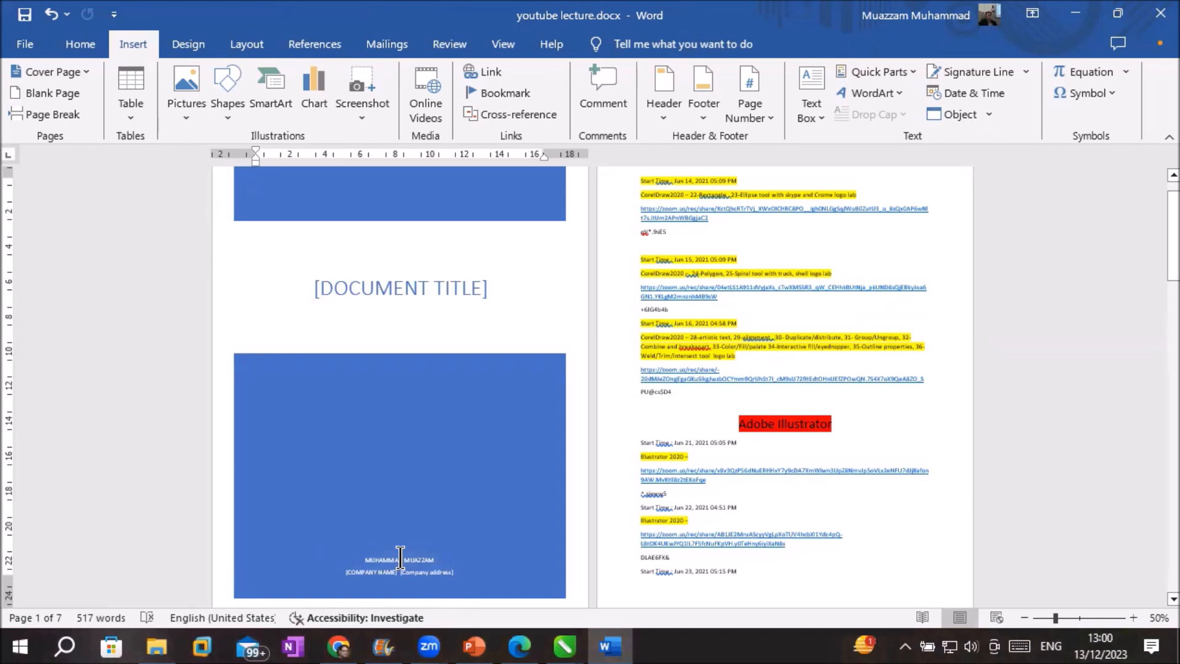
click(88, 68)
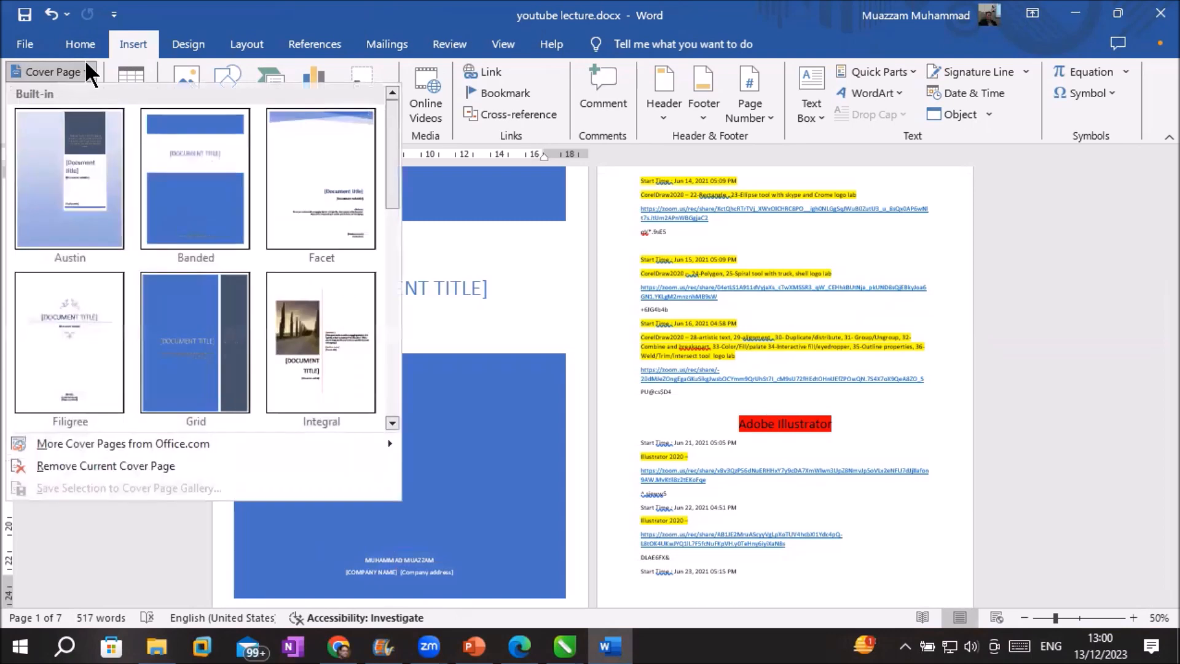
click(320, 330)
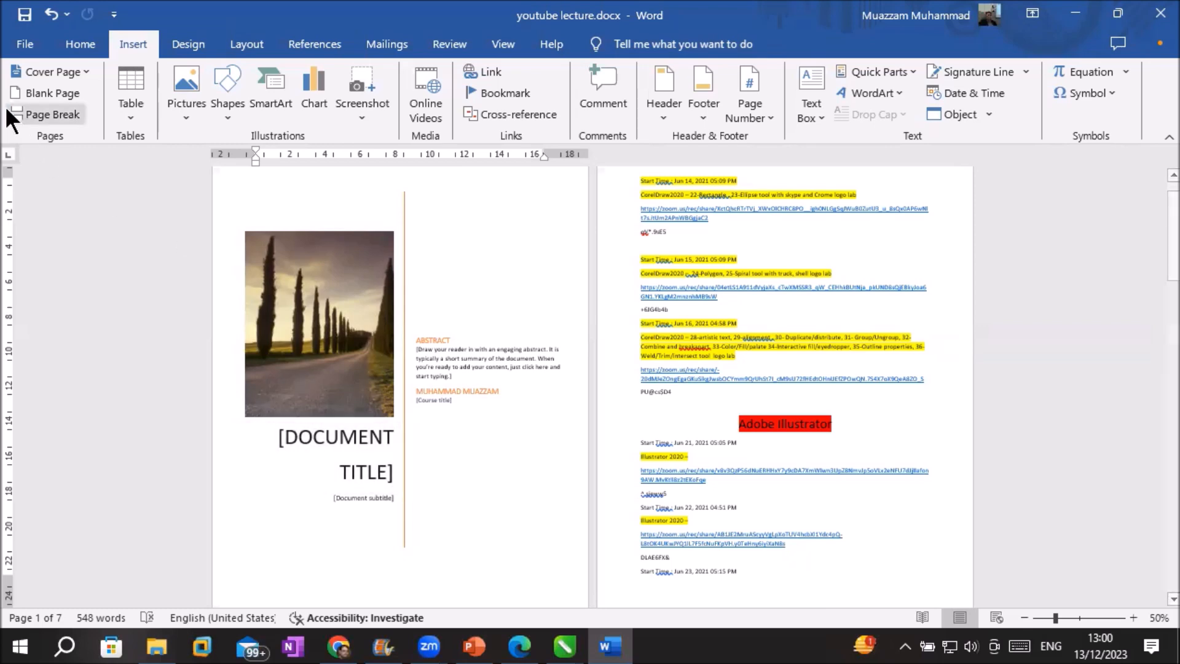
Change the cover page to the Slice (Light) design
click(47, 75)
scroll(252, 374, down, 5)
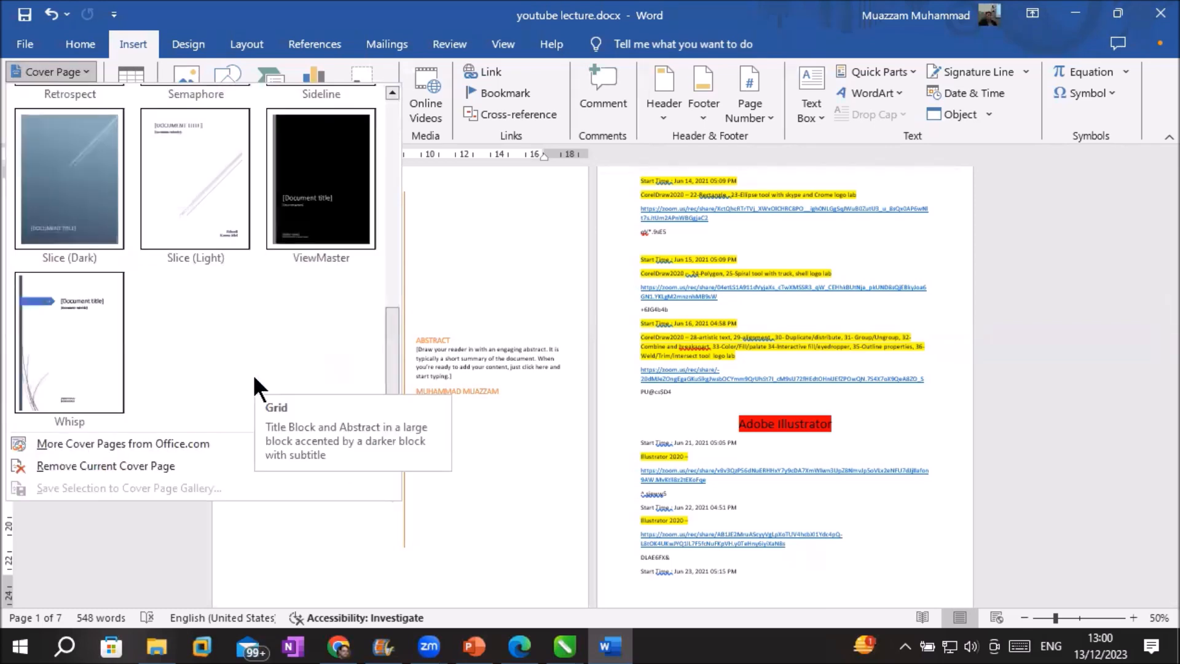
click(197, 190)
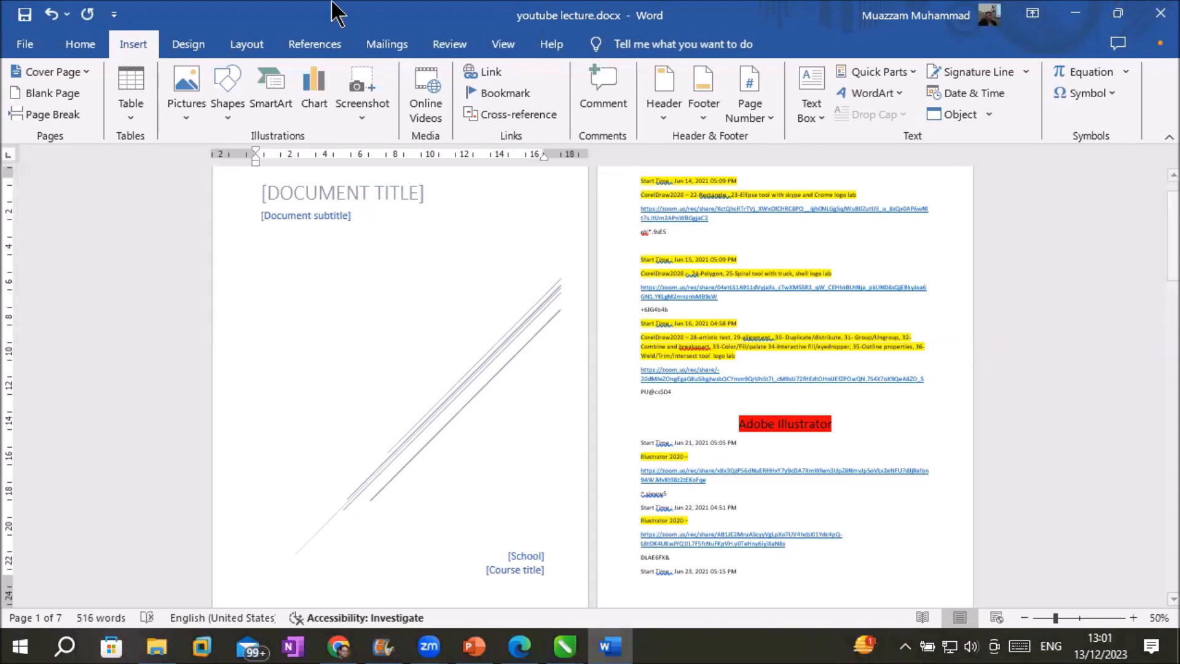
Replace it with the black ViewMaster cover, then bring File Explorer forward
click(74, 68)
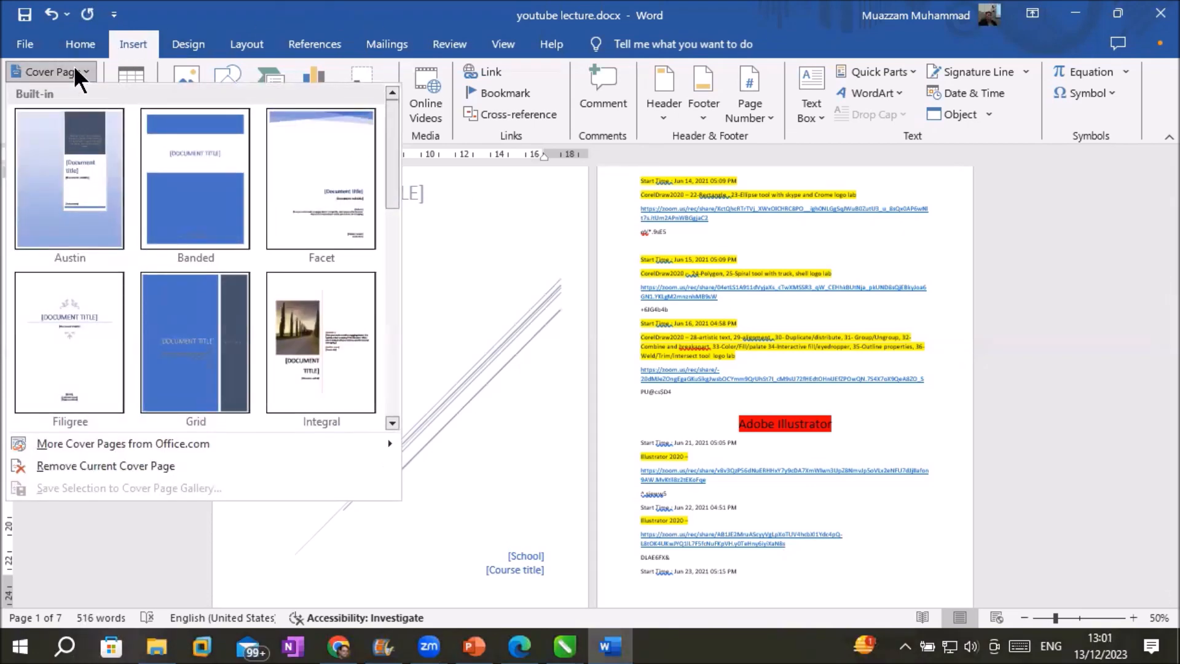
scroll(174, 245, down, 5)
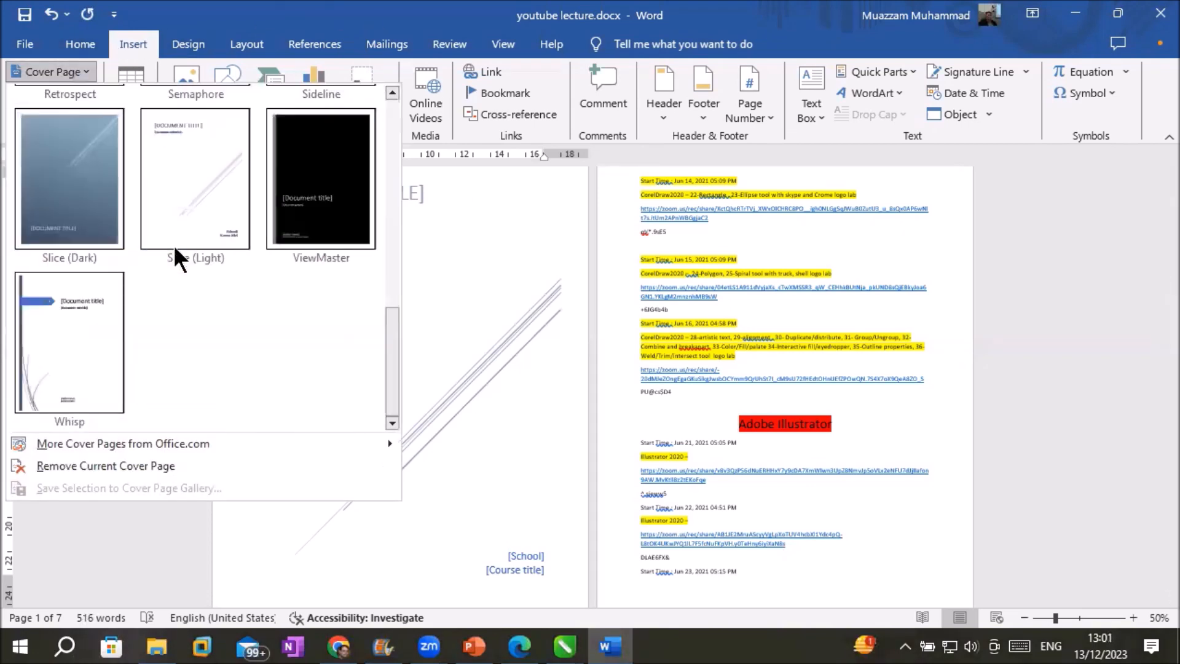
click(324, 200)
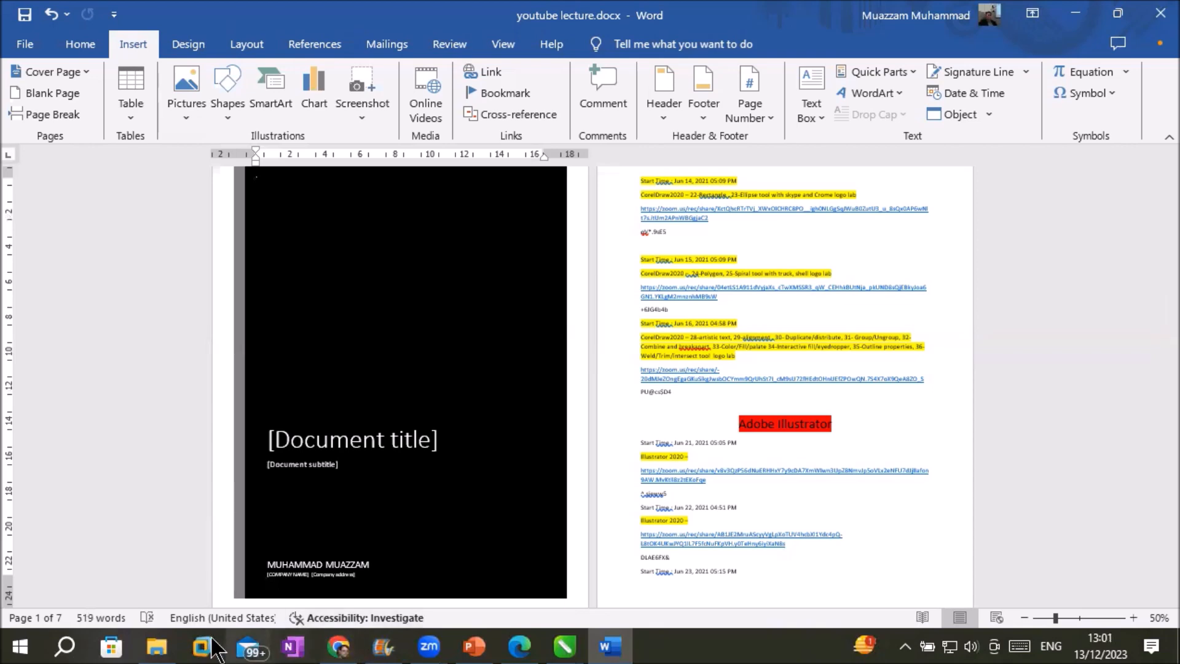
click(156, 642)
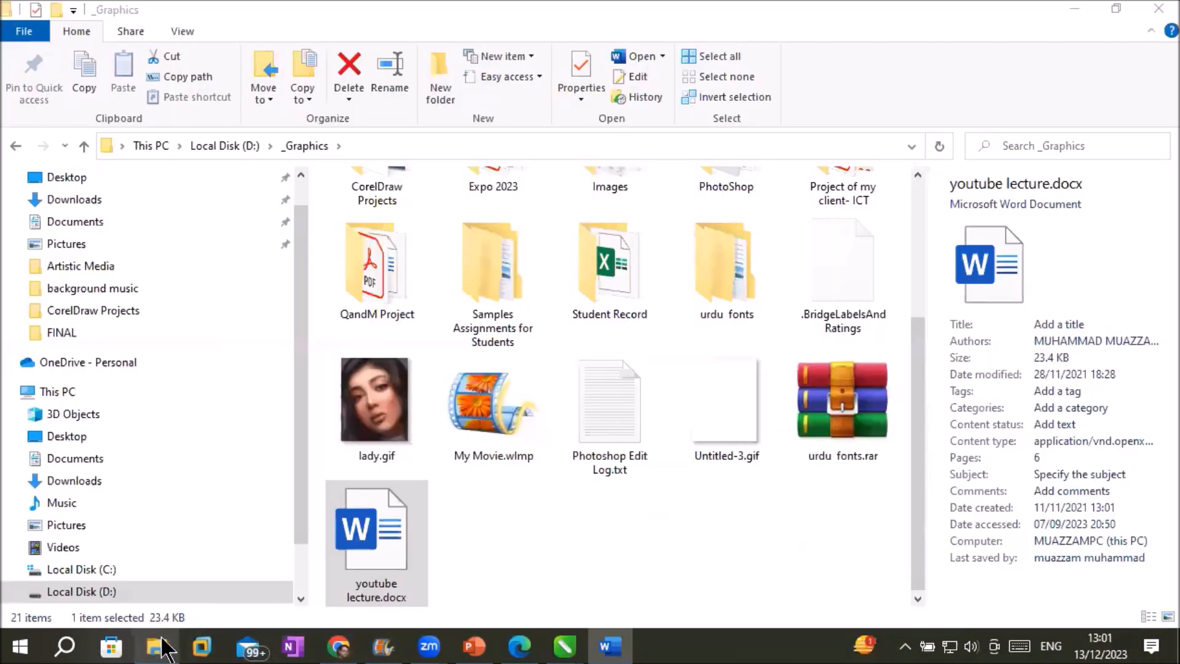
Go up from the _Graphics folder to the Local Disk (D:) listing
click(229, 146)
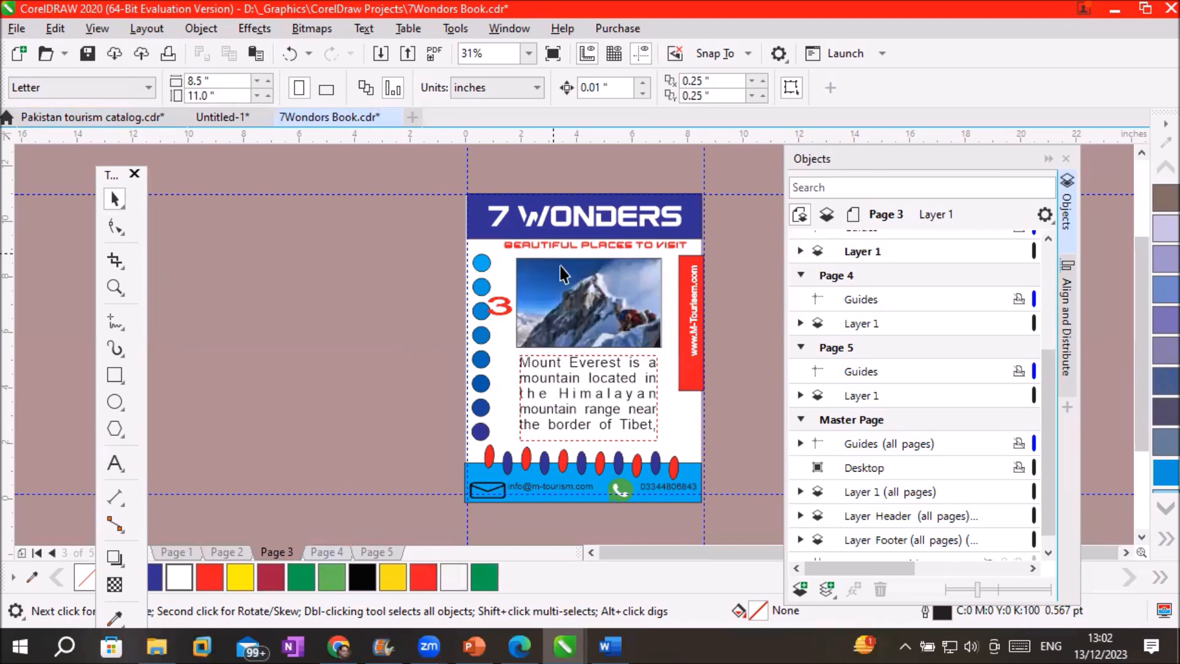
Check the layer of the red page number 3, then switch to the Untitled-1 document
click(504, 298)
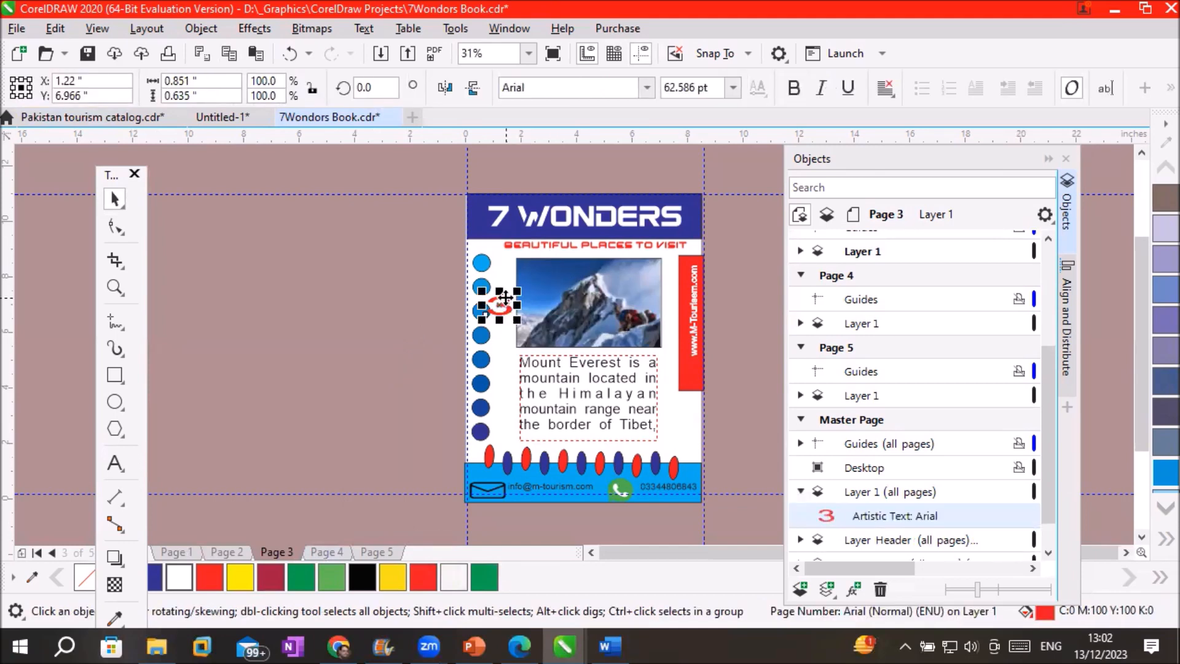
click(215, 118)
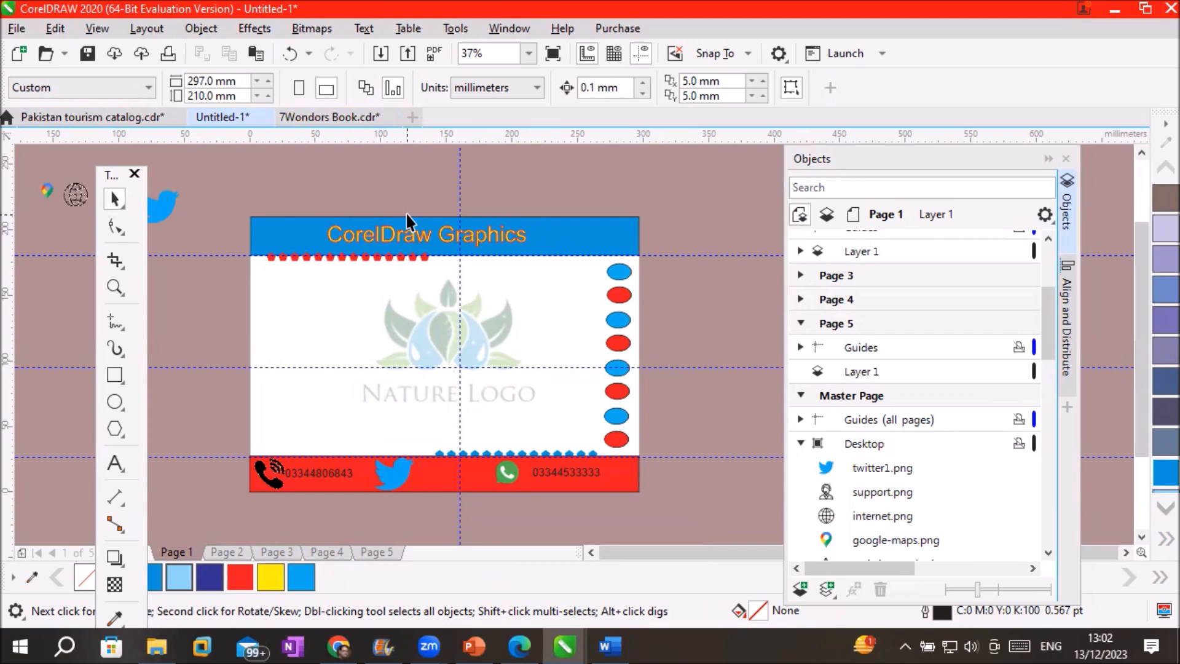
Select Master Page, activate Bottom then Top Master Layer, and open the Layout menu
click(858, 393)
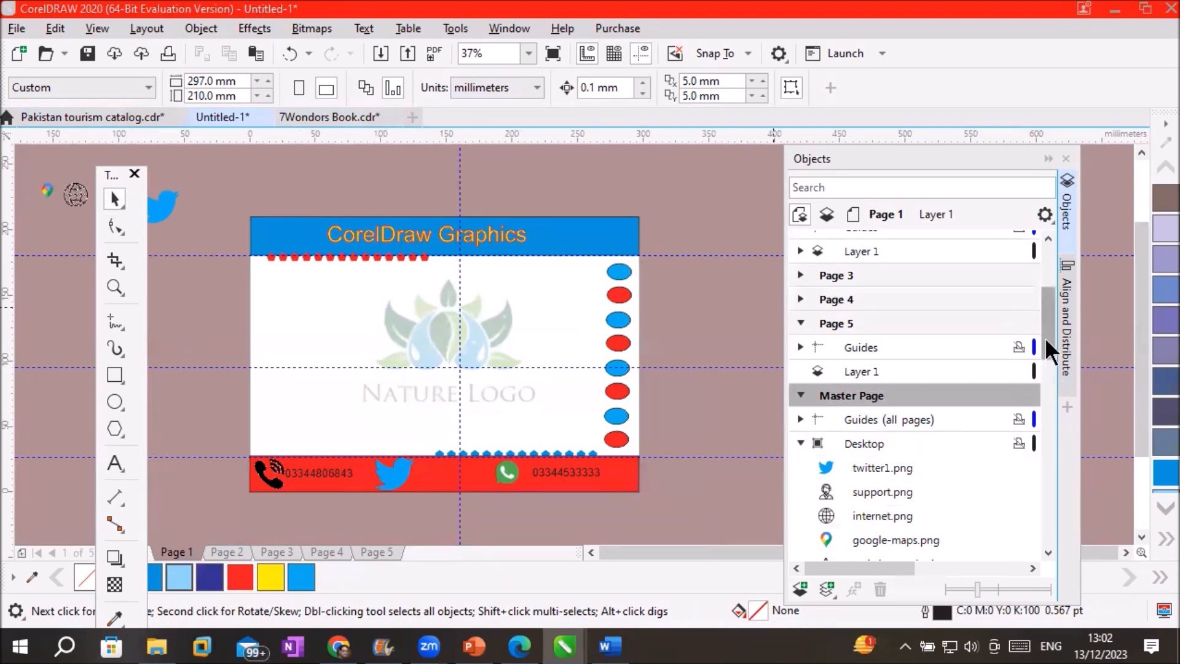
drag(1053, 343, 1058, 409)
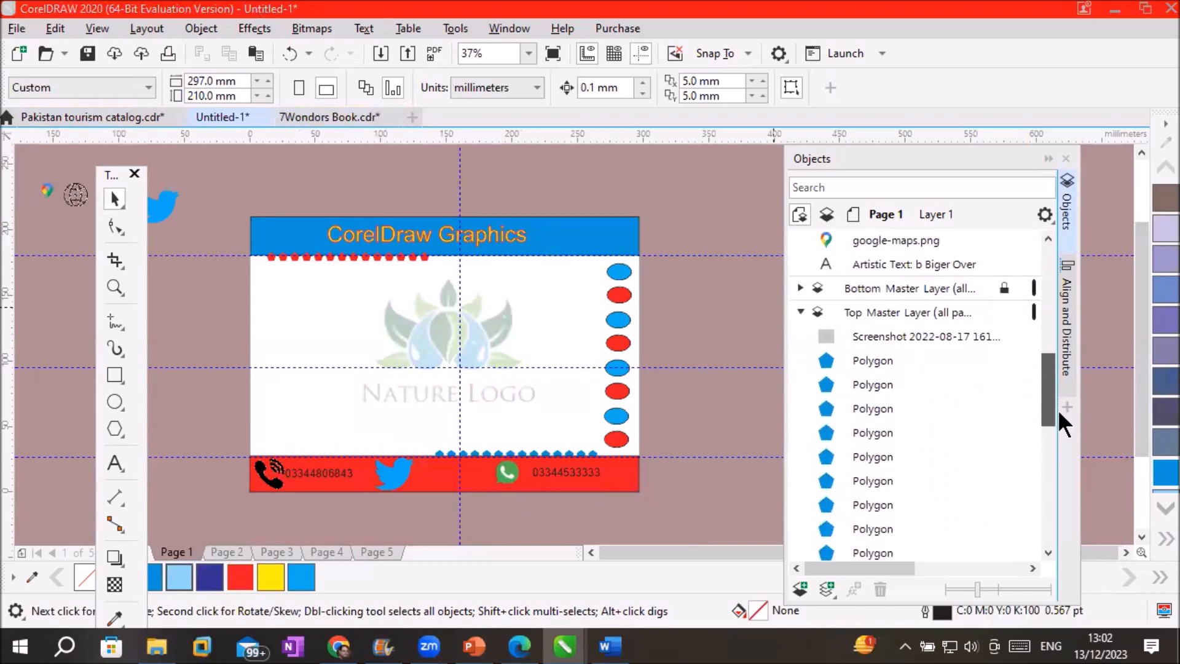
click(870, 287)
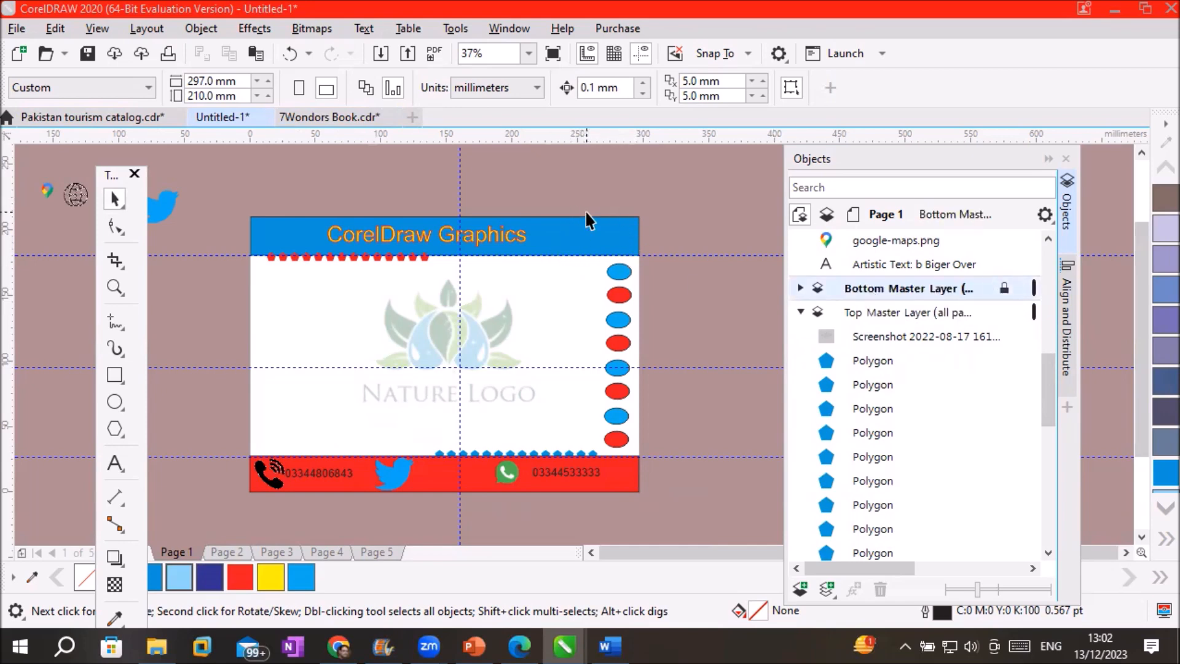
click(868, 312)
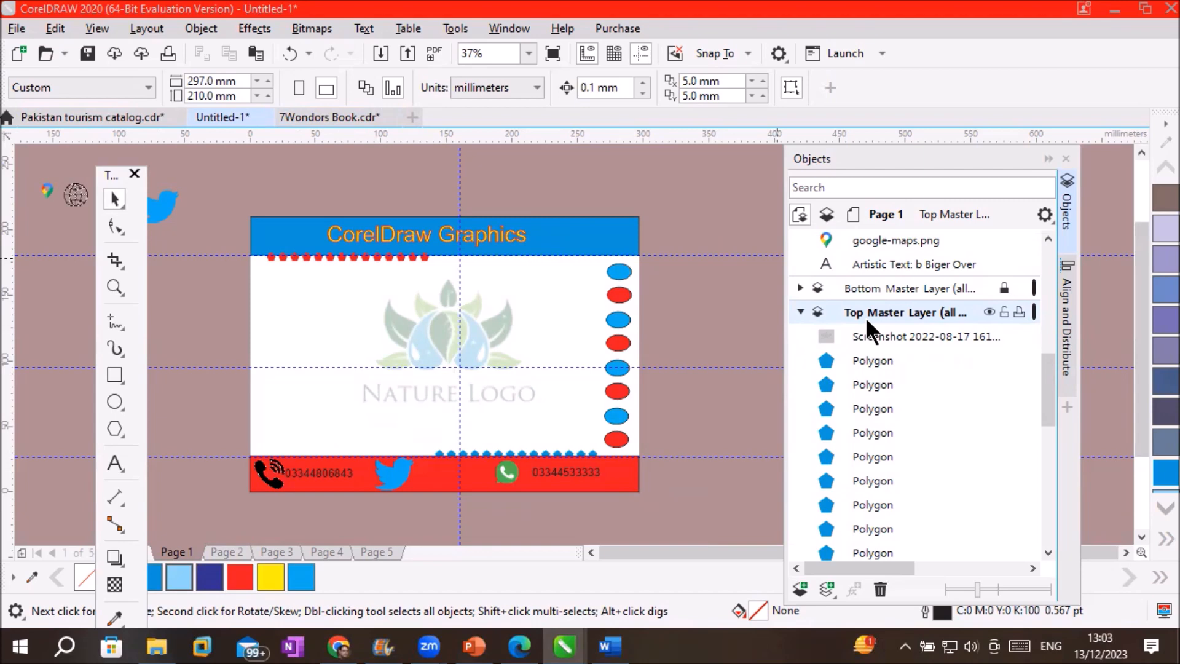
click(146, 29)
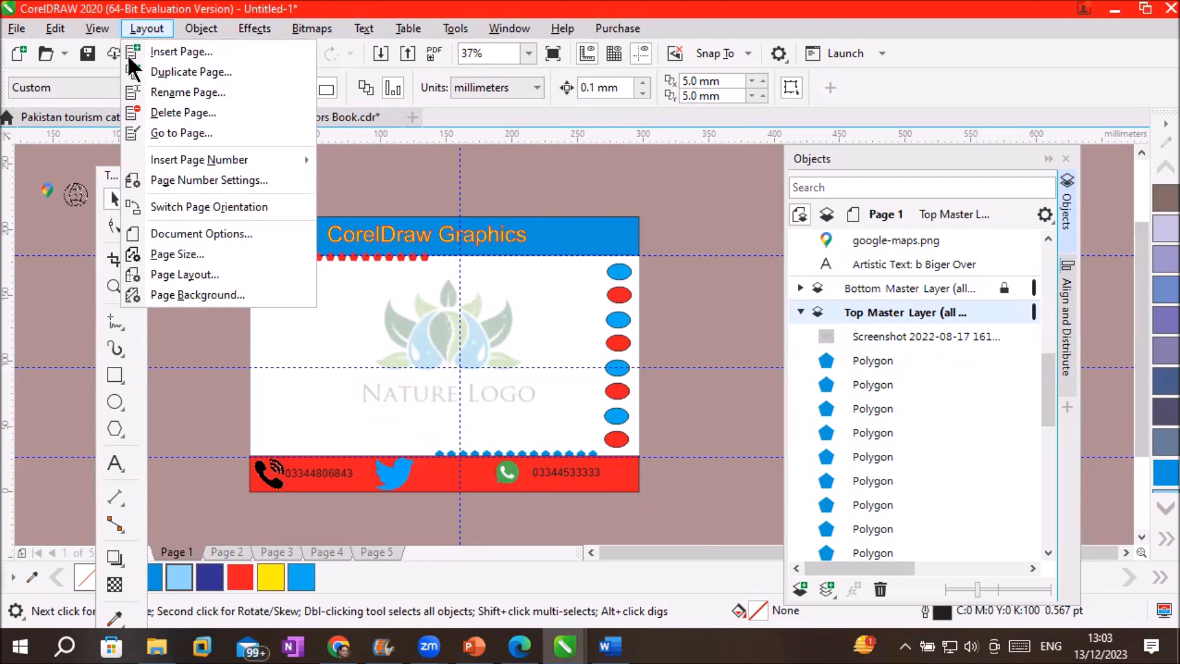
Insert a page number on all pages, so 1 appears in the red footer bar
mouse_move(170, 154)
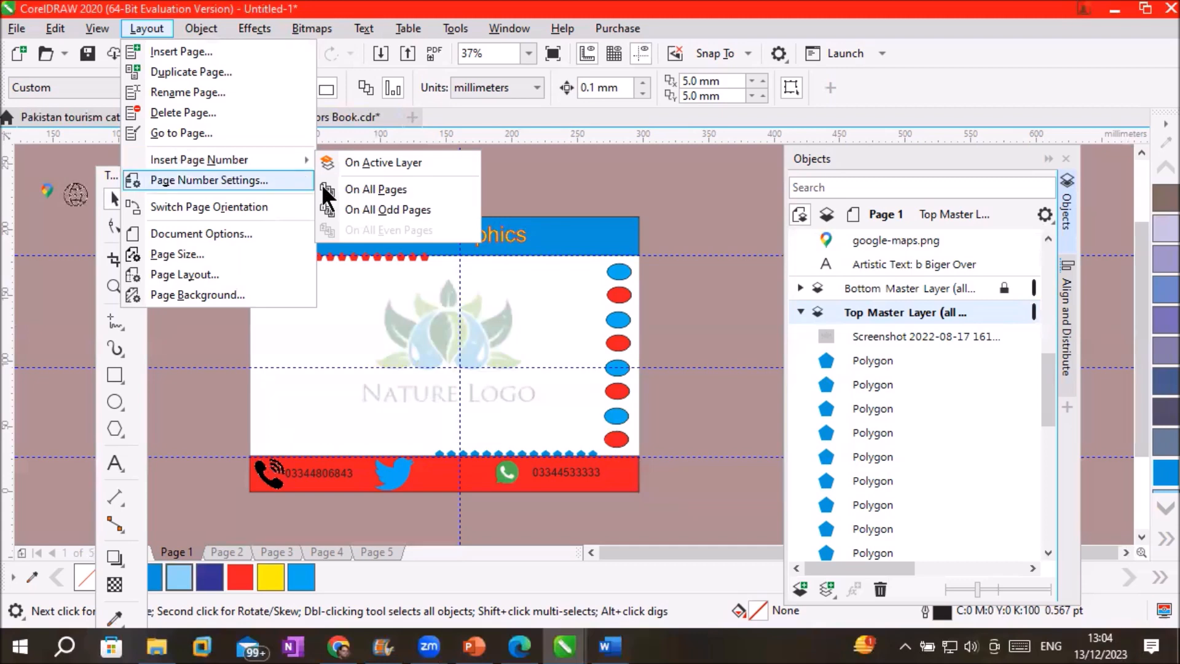
click(408, 190)
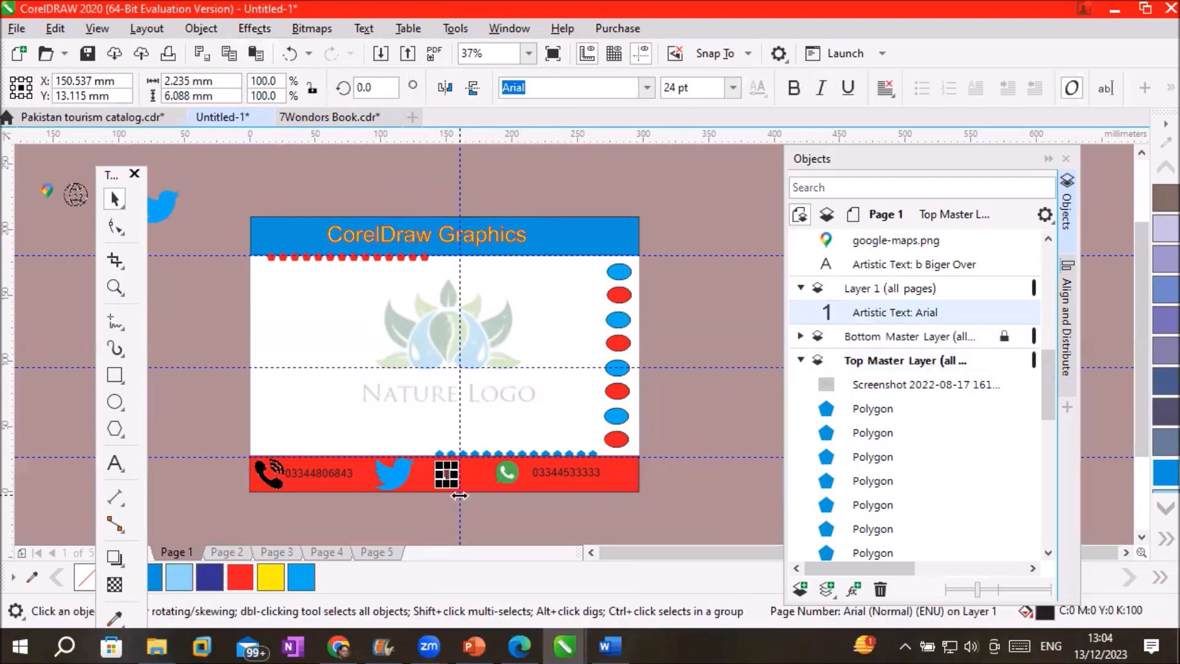
scroll(465, 478, up, 2)
In the Objects docker, select the Master Page entry and make Layer 1 the active layer
scroll(458, 458, up, 2)
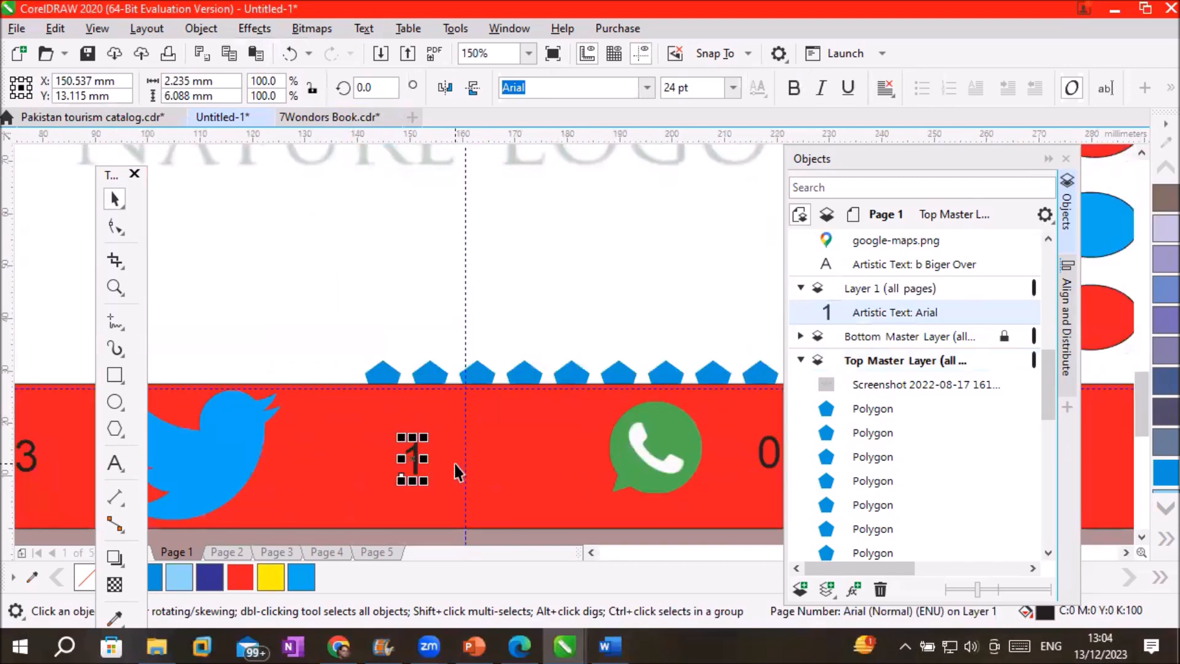
drag(1048, 376, 1065, 322)
click(825, 354)
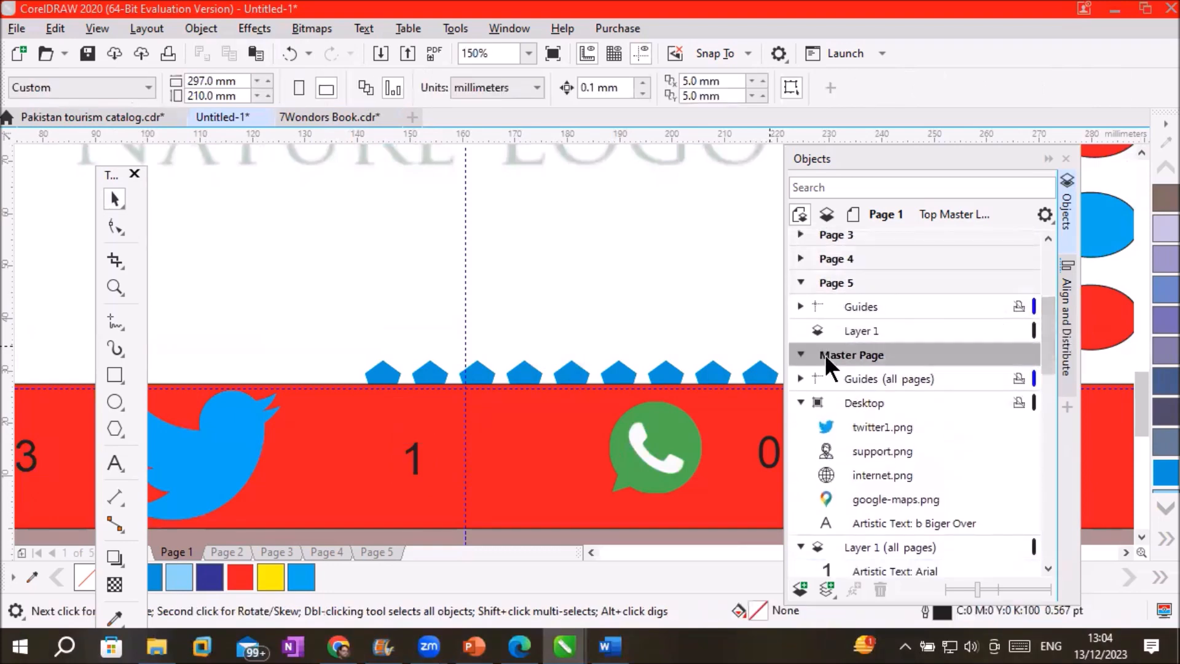
drag(1047, 350, 1055, 394)
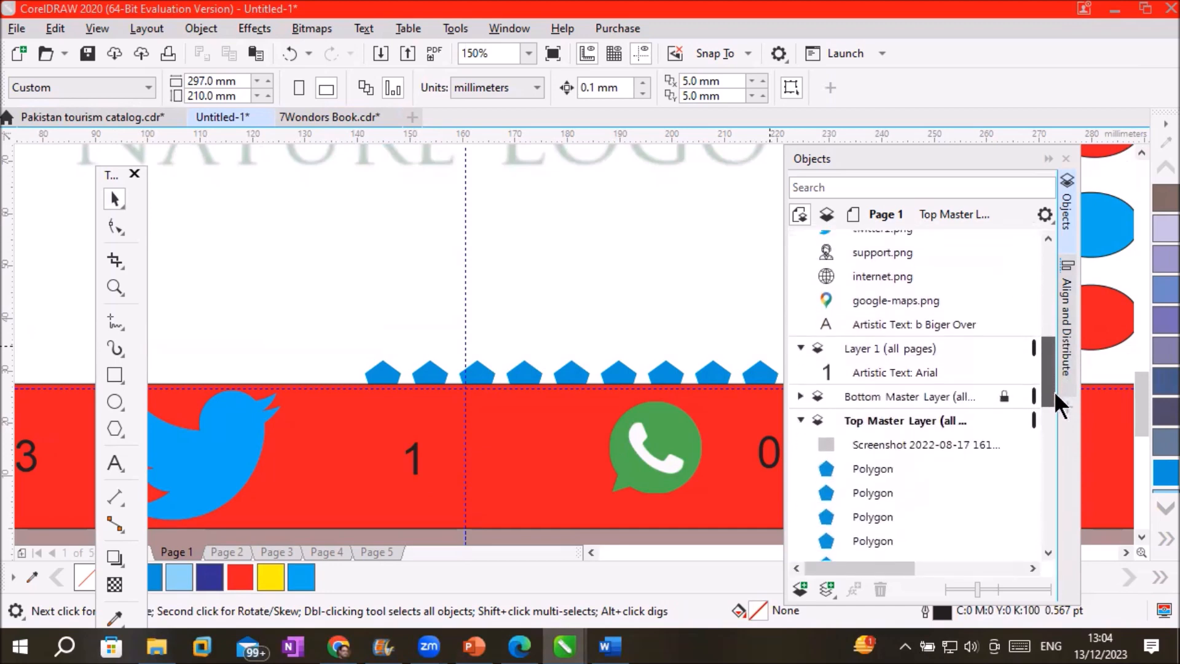
click(870, 347)
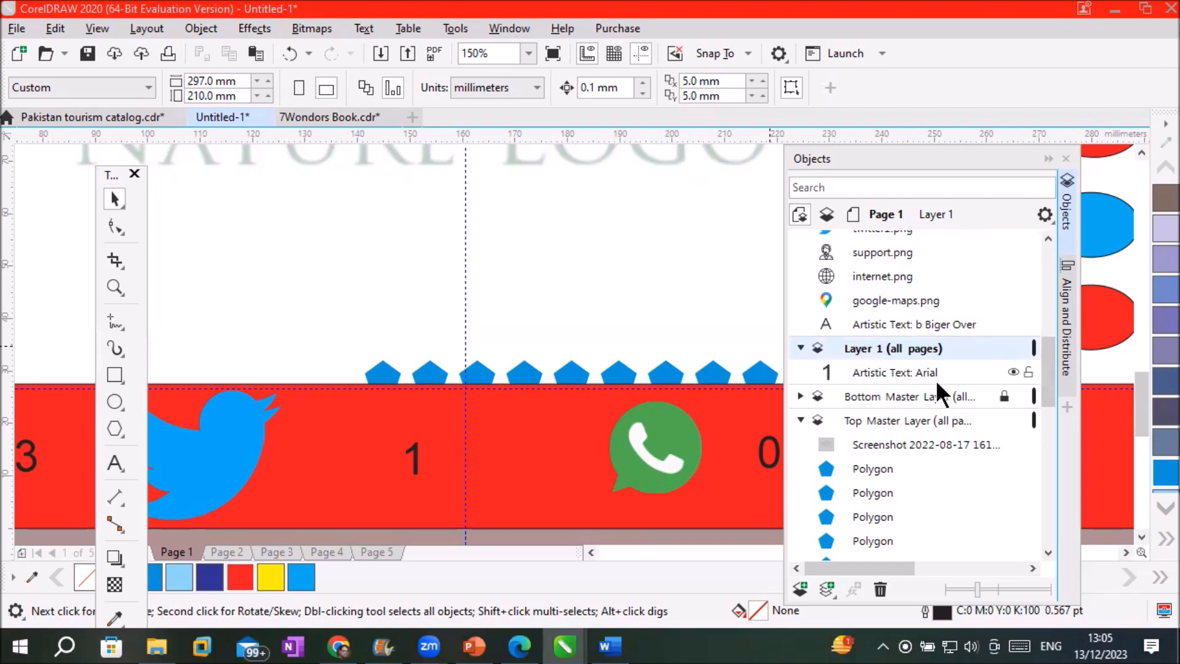
Rename the all-pages page-number layer to 'PageNumberLayer'
double_click(855, 348)
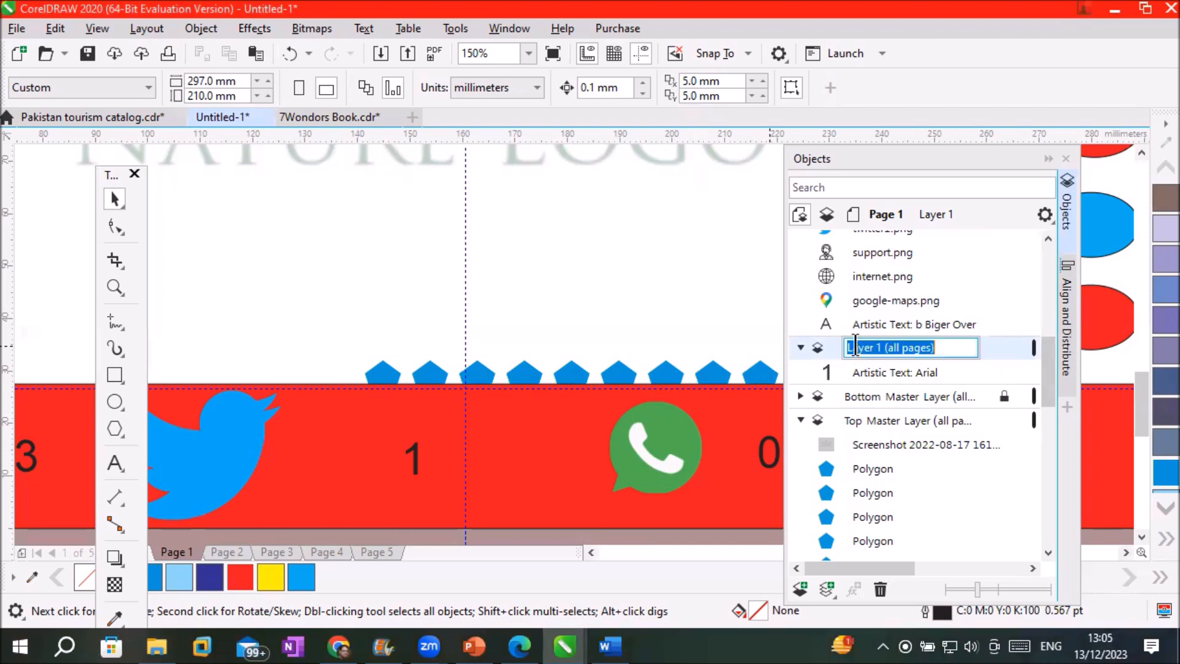
text(Page)
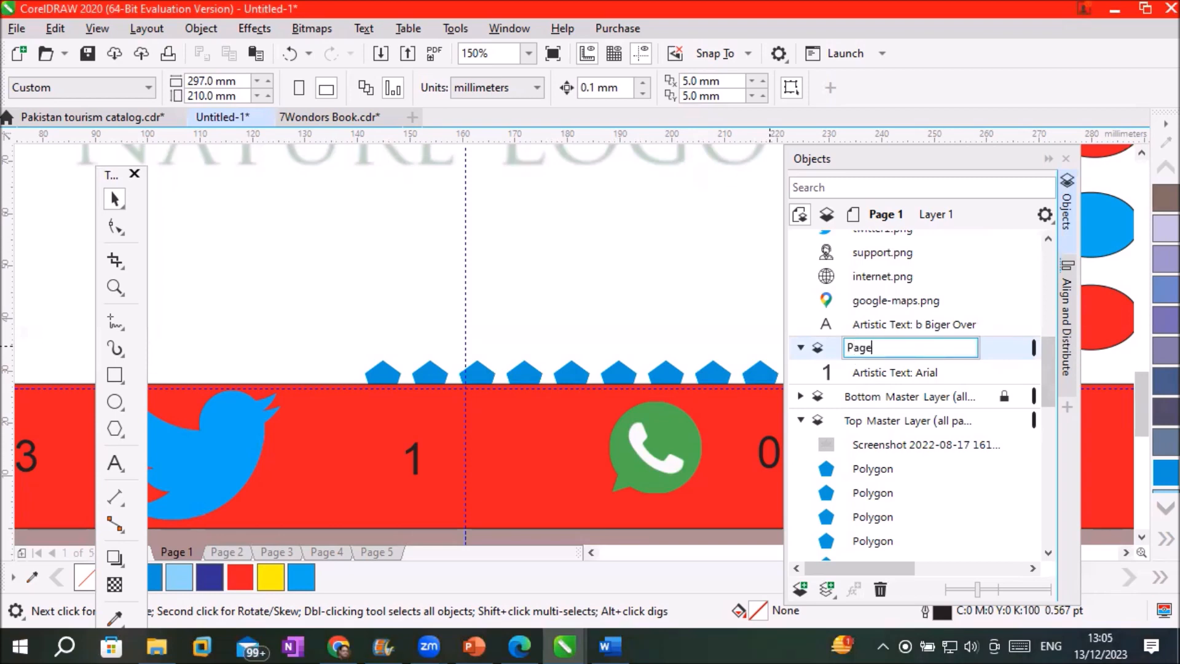
text(Numbe)
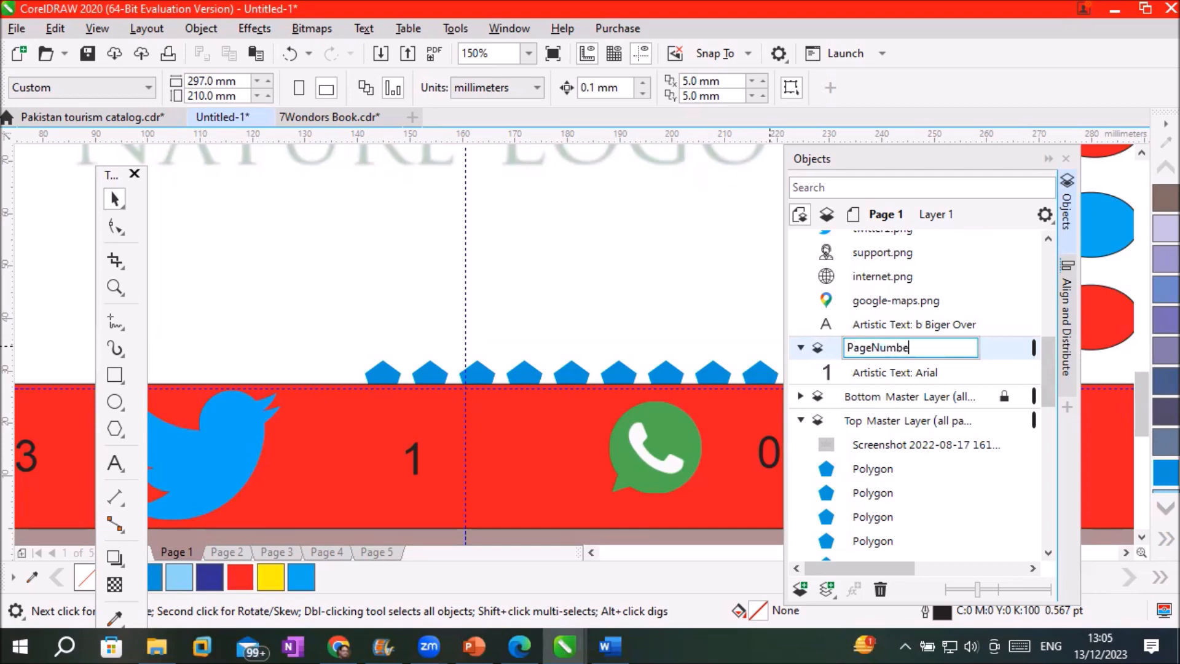
text(rLayer)
key(Return)
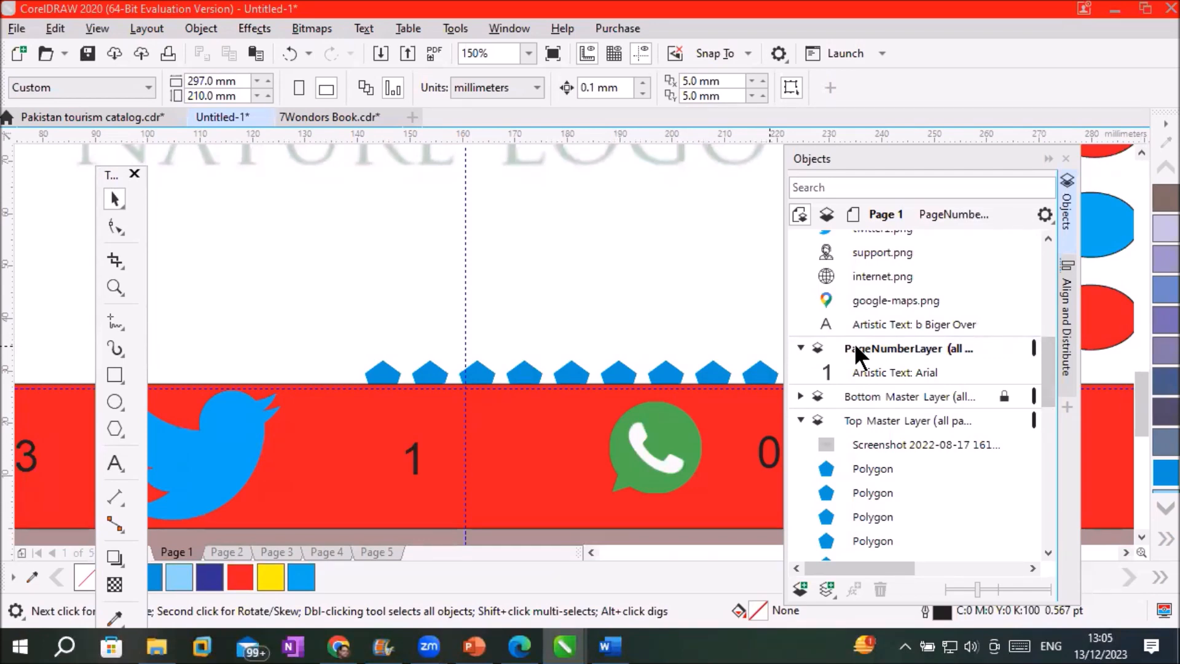
Scale the page number 1 up to about 74 pt and colour it Powder Blue
click(869, 371)
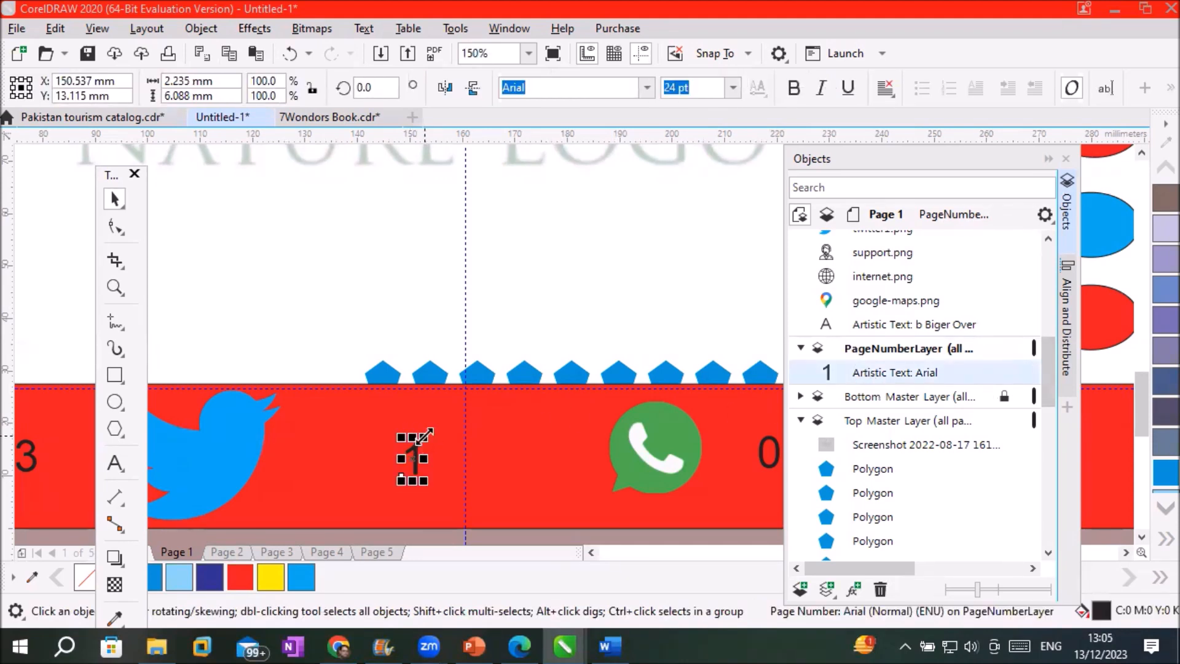
drag(424, 437, 519, 401)
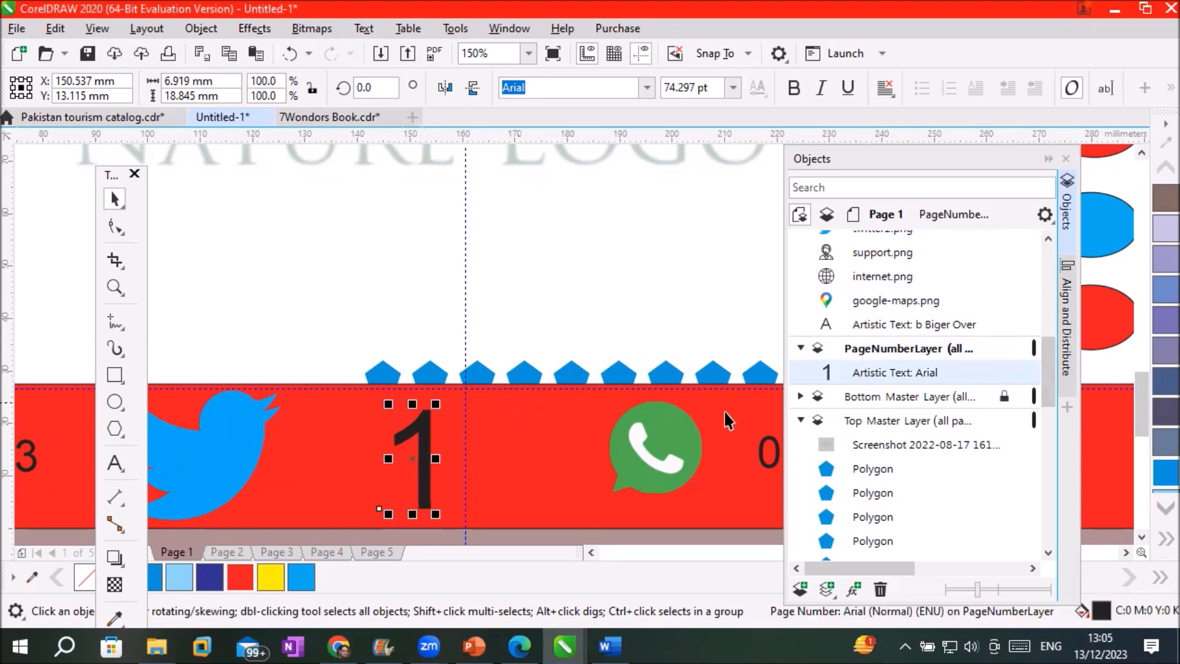
click(1155, 236)
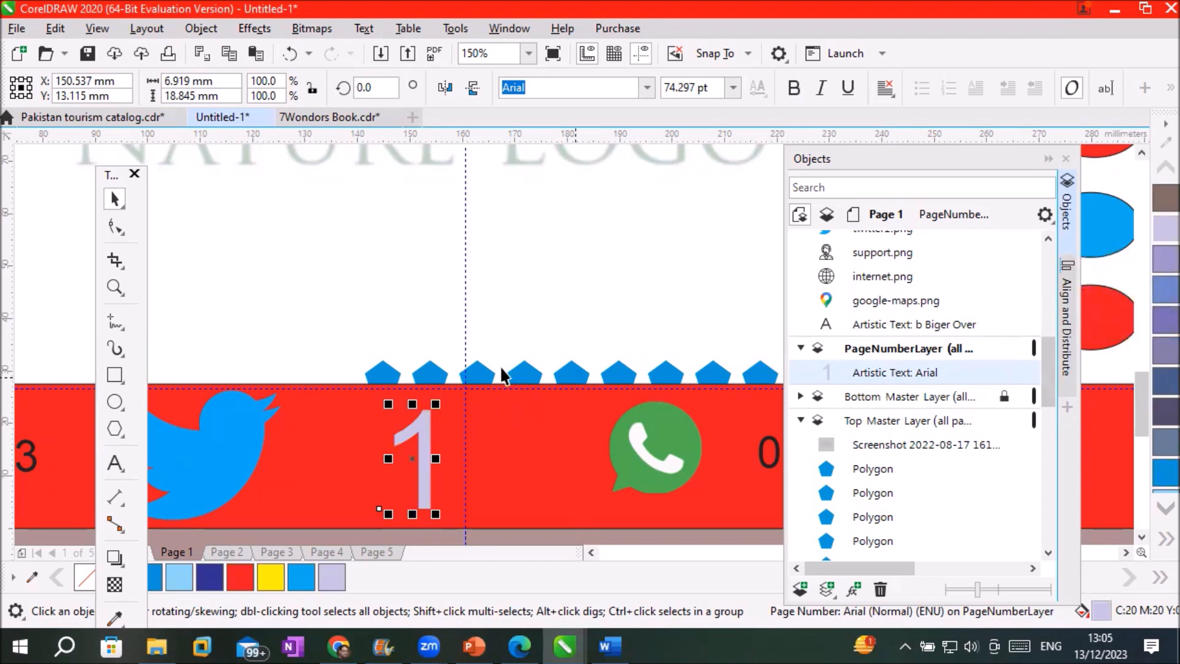
Type a new 'P#' text label to the left of the page number
click(118, 457)
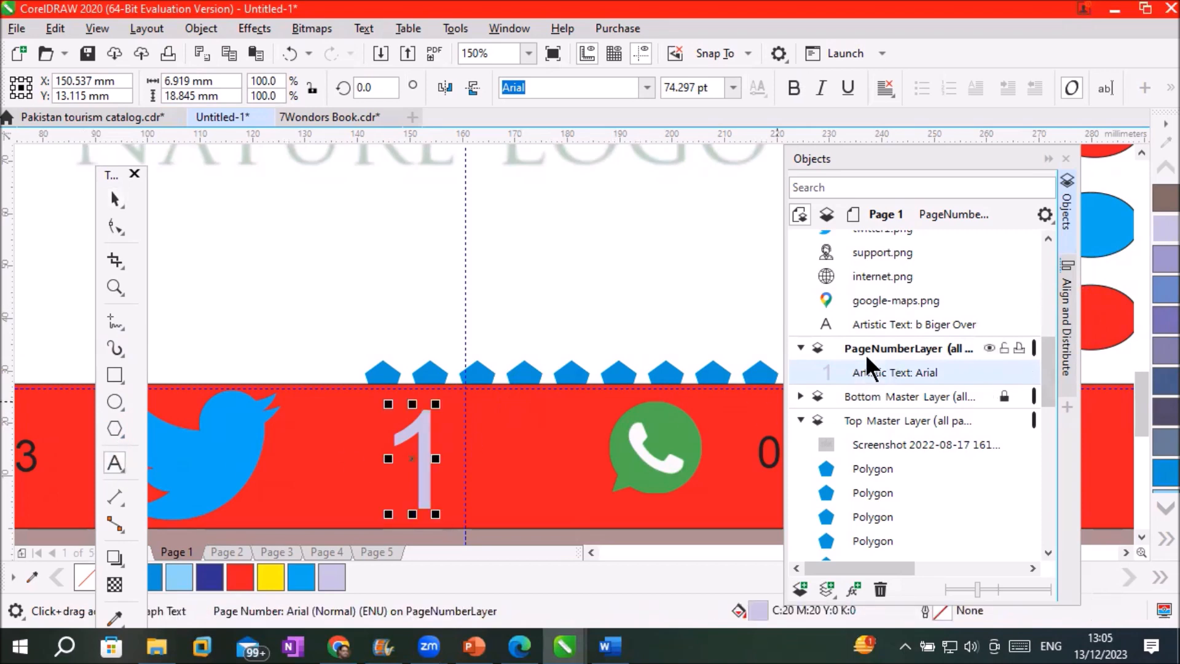
click(317, 458)
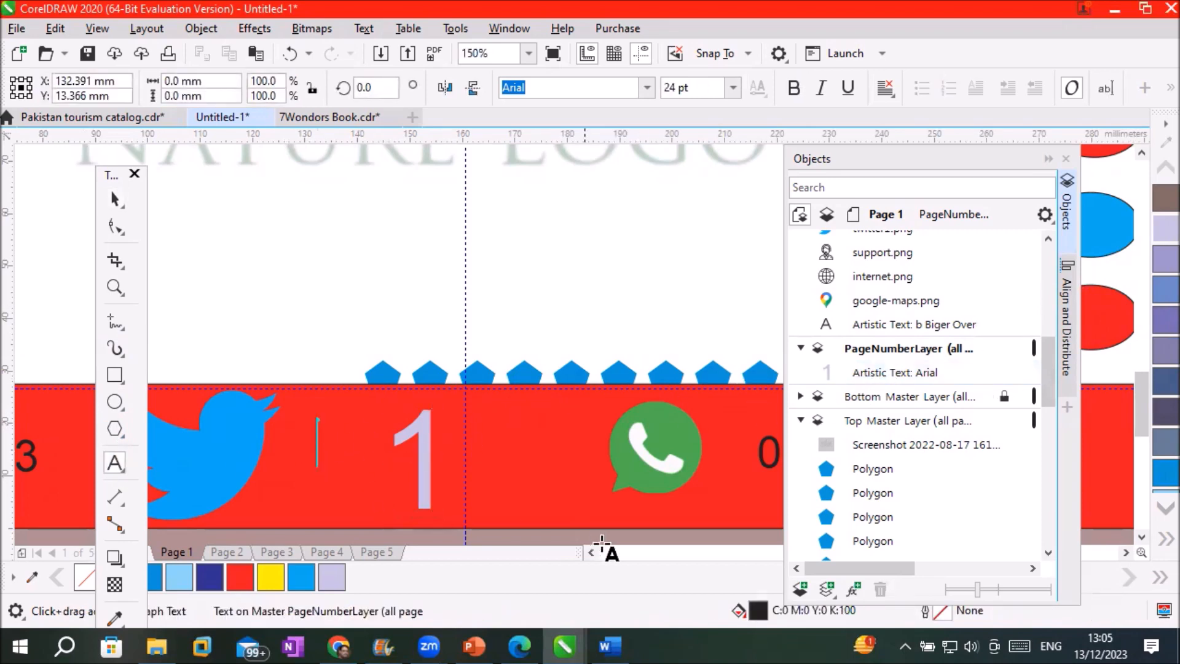
text(P)
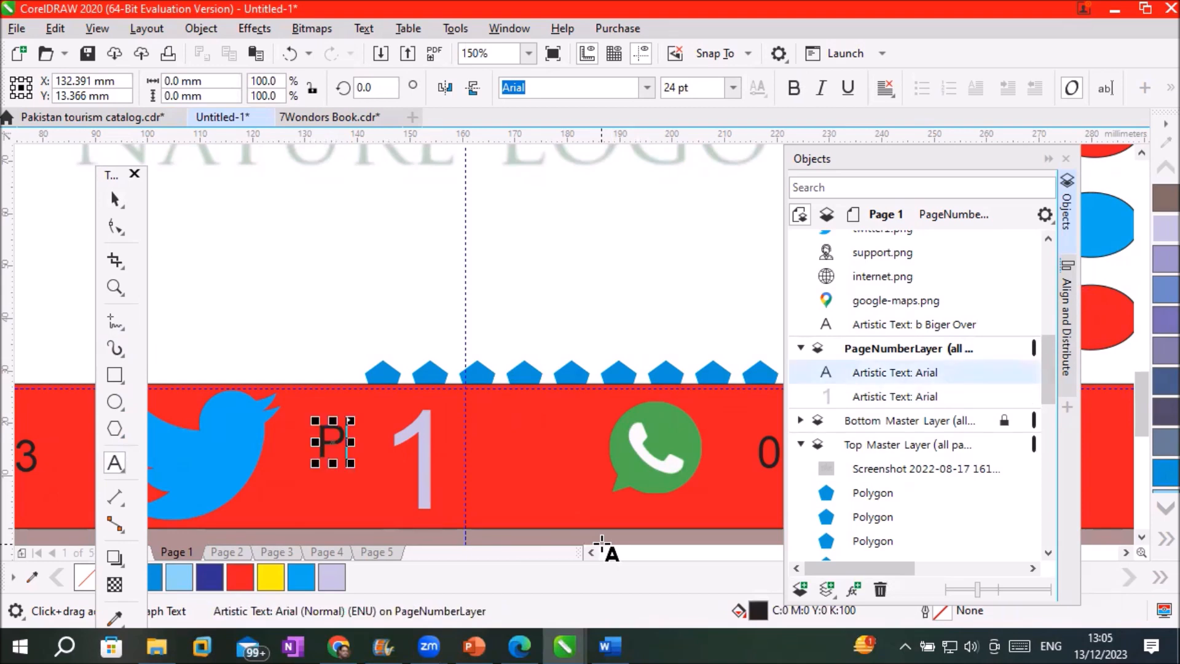
text(#)
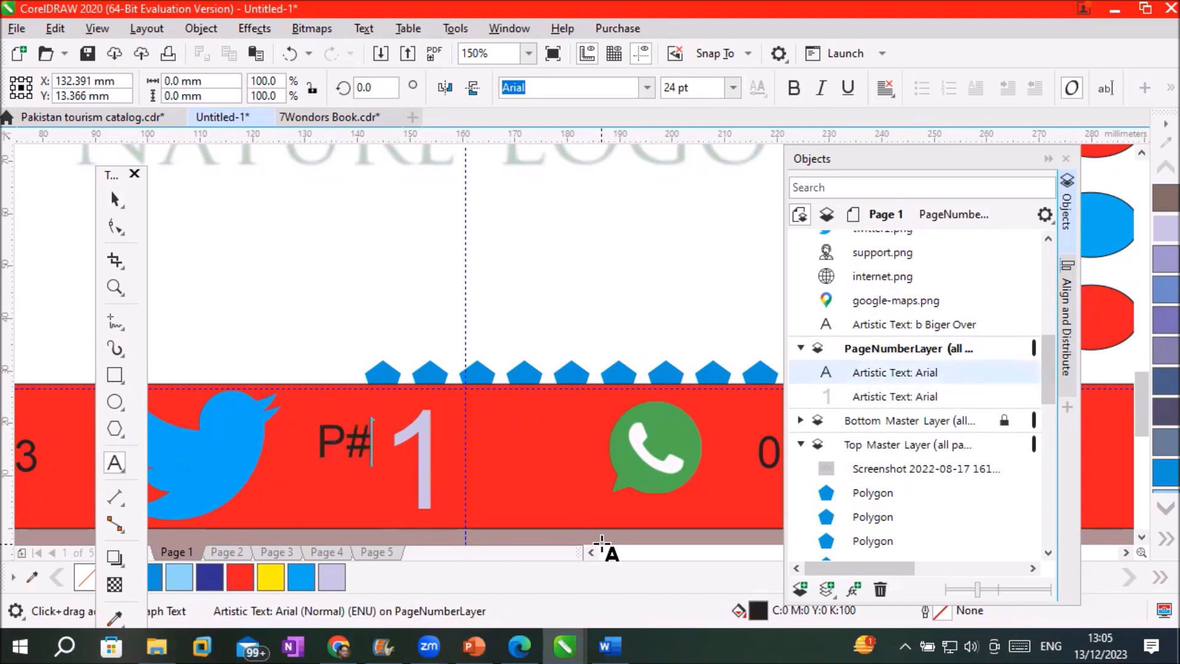
Enlarge and position the P# label, moving the page number 1 to its right
click(114, 199)
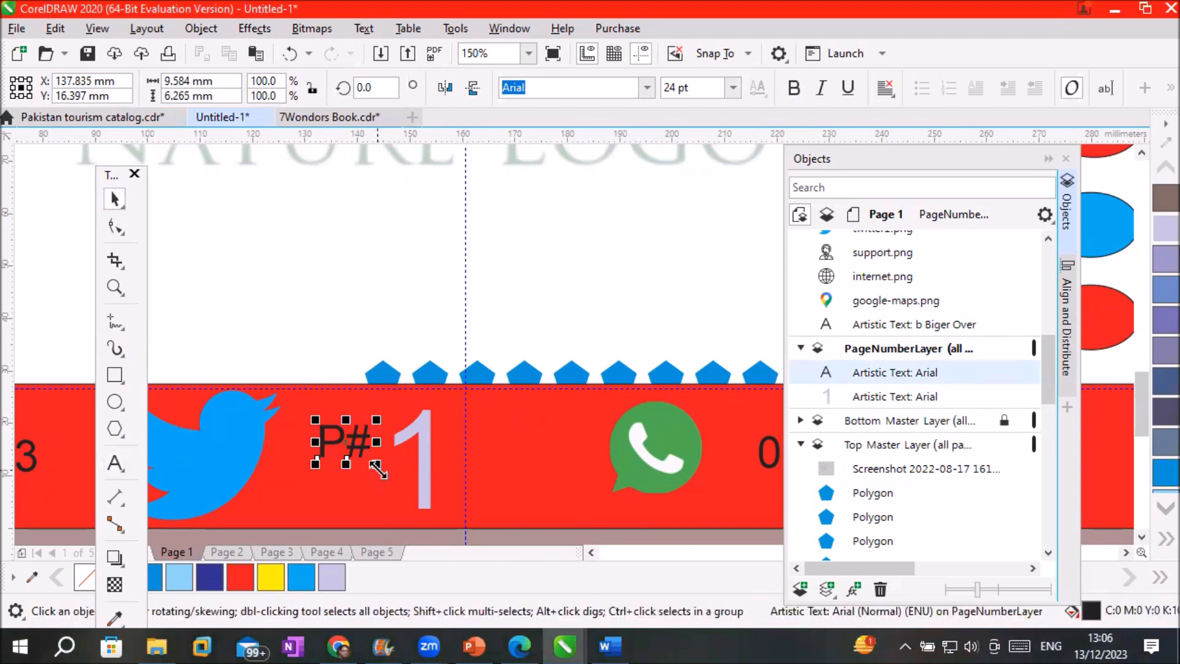
drag(377, 464, 407, 520)
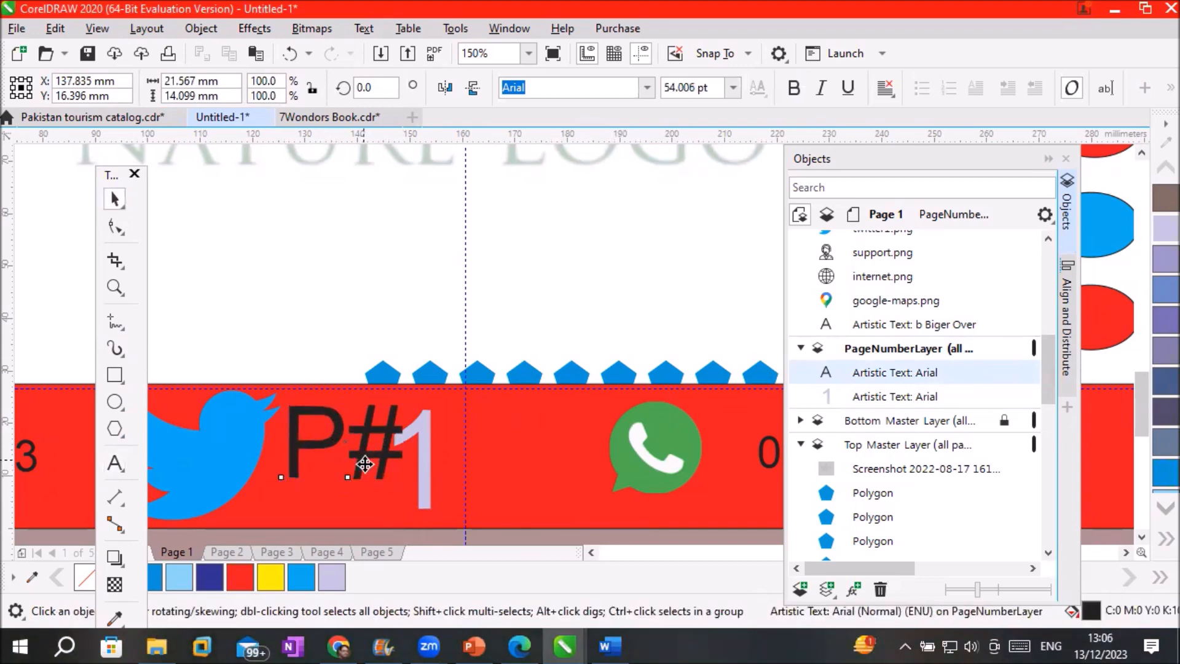
drag(362, 460, 366, 486)
drag(424, 460, 506, 460)
drag(379, 458, 391, 451)
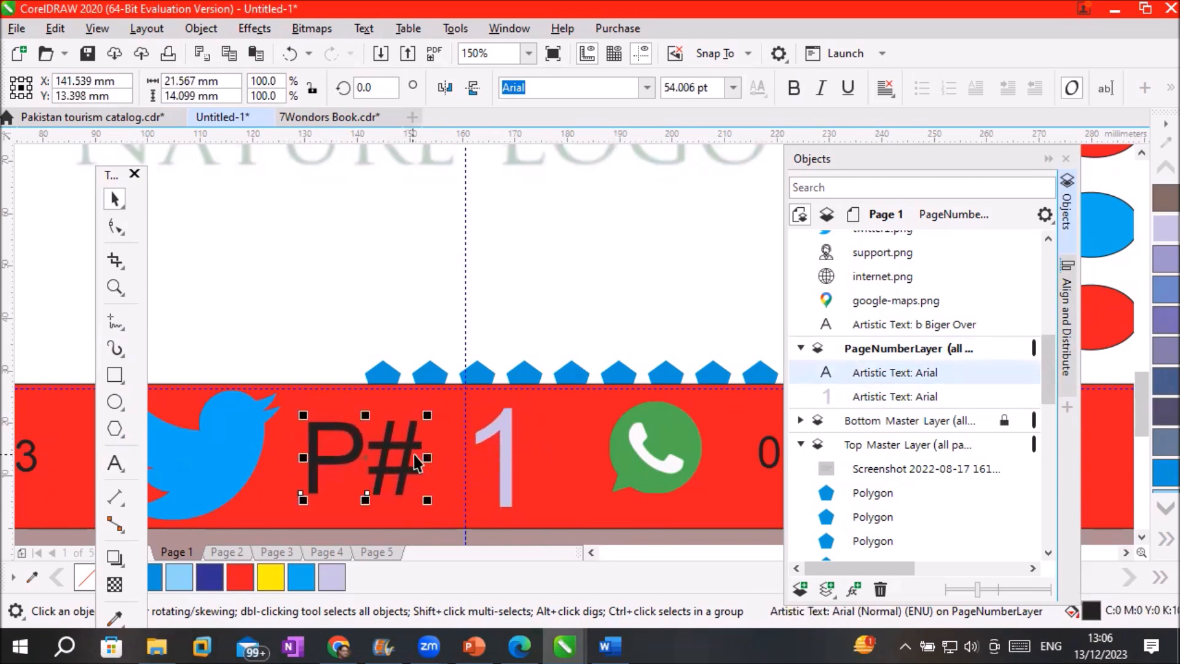
click(415, 455)
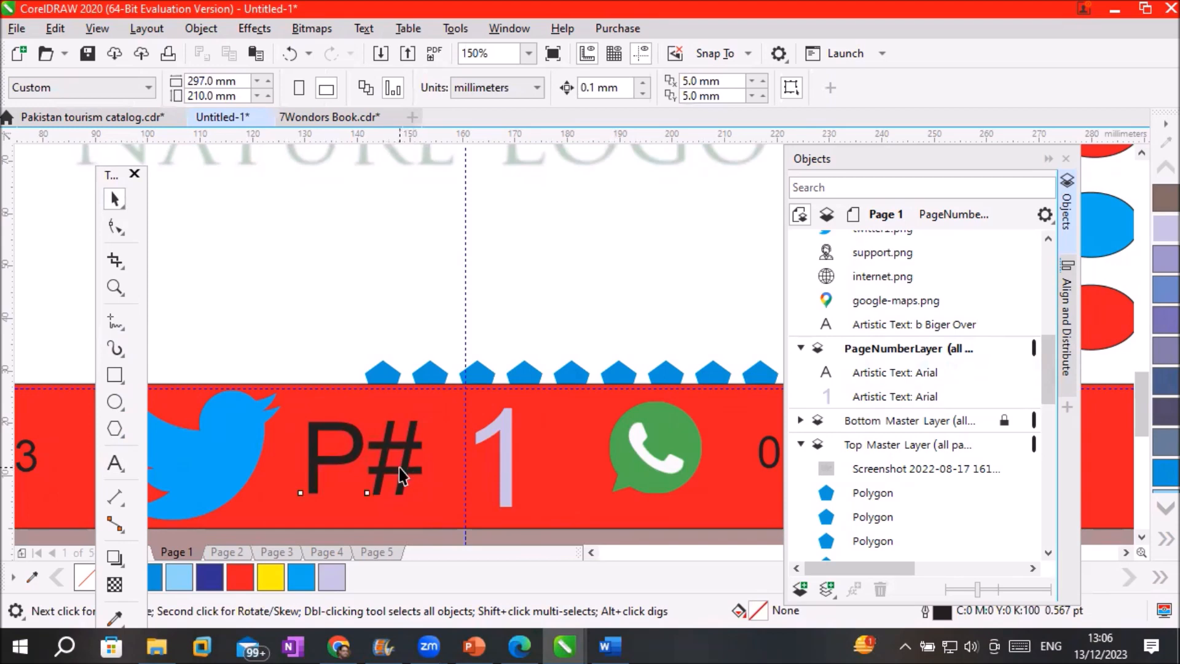
Edit the label to add '(' and ')' around the number, reading 'P#( 1 )'
click(400, 467)
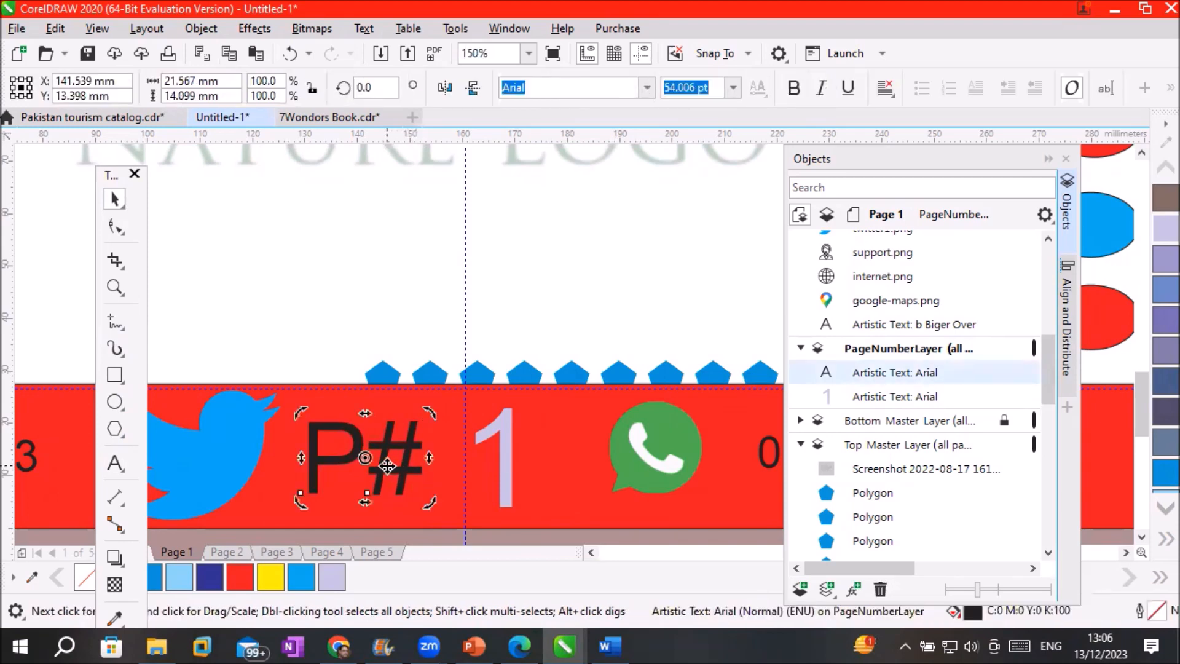
key(F8)
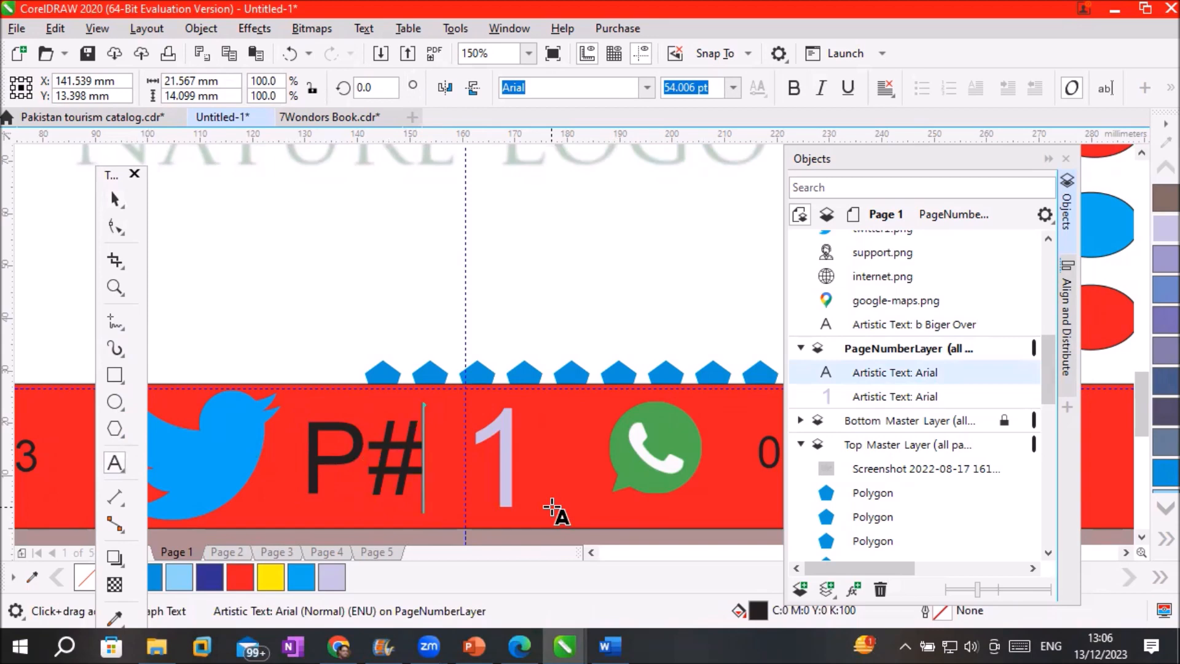
text(()
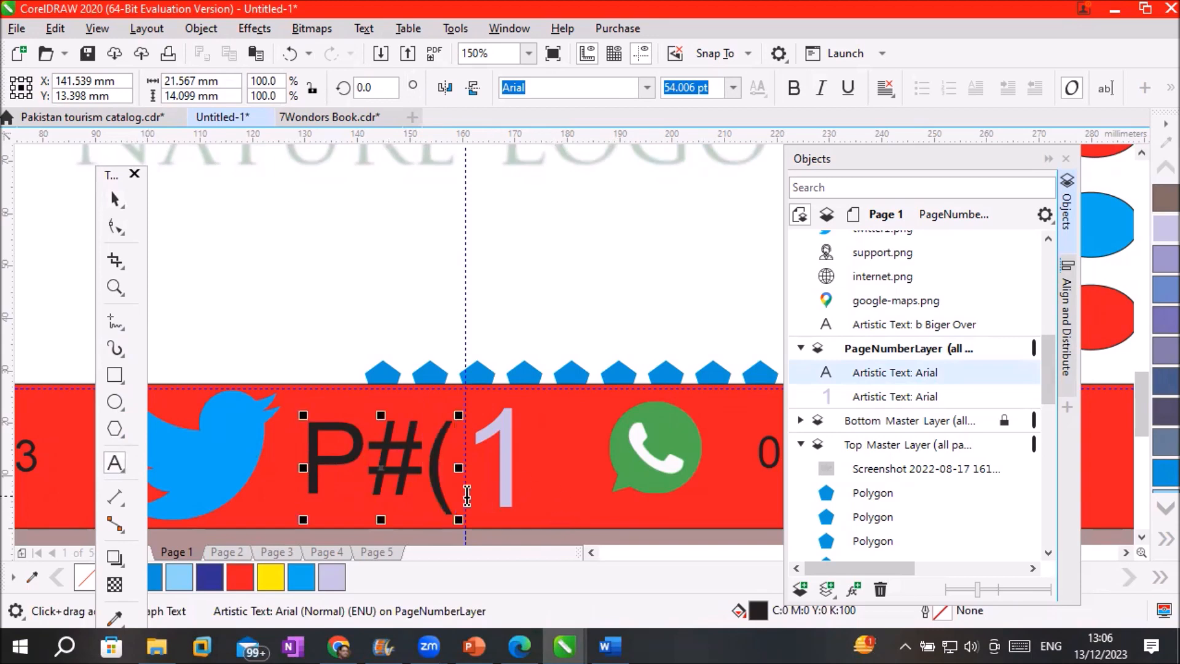
click(444, 474)
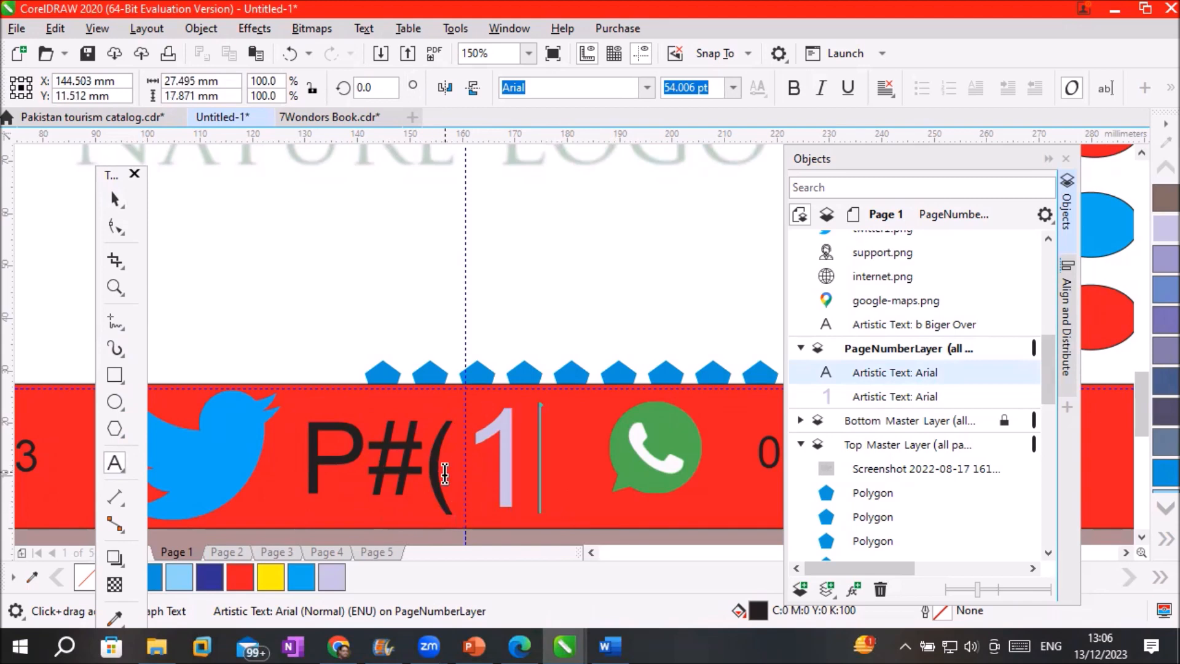
text())
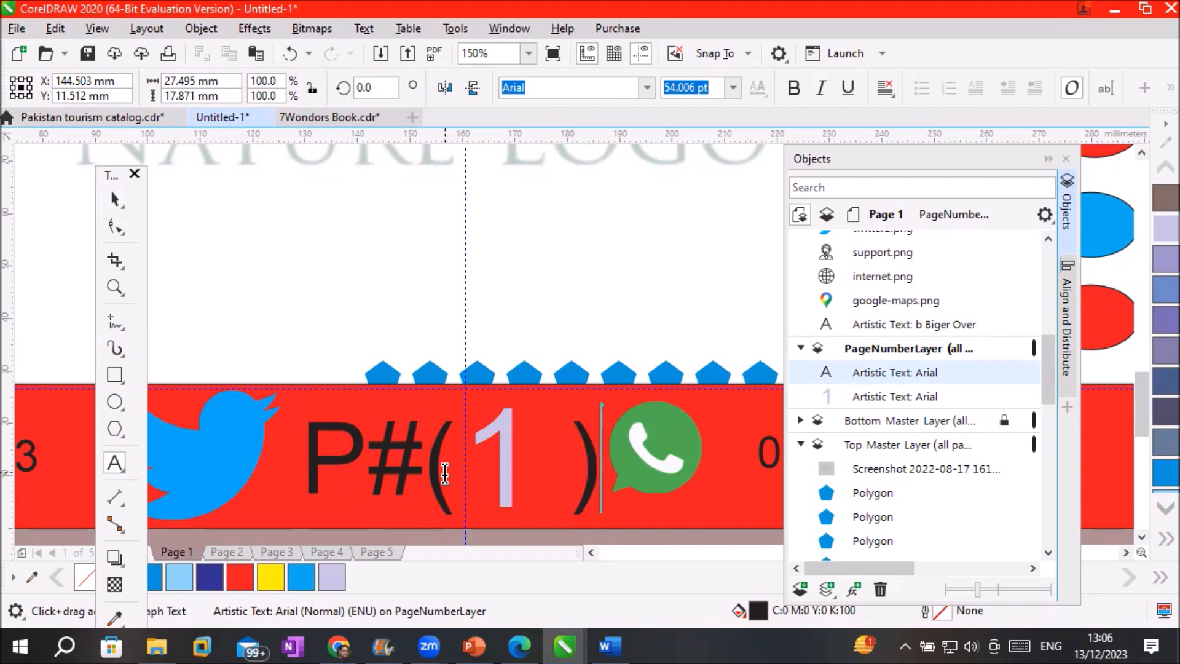
key(Escape)
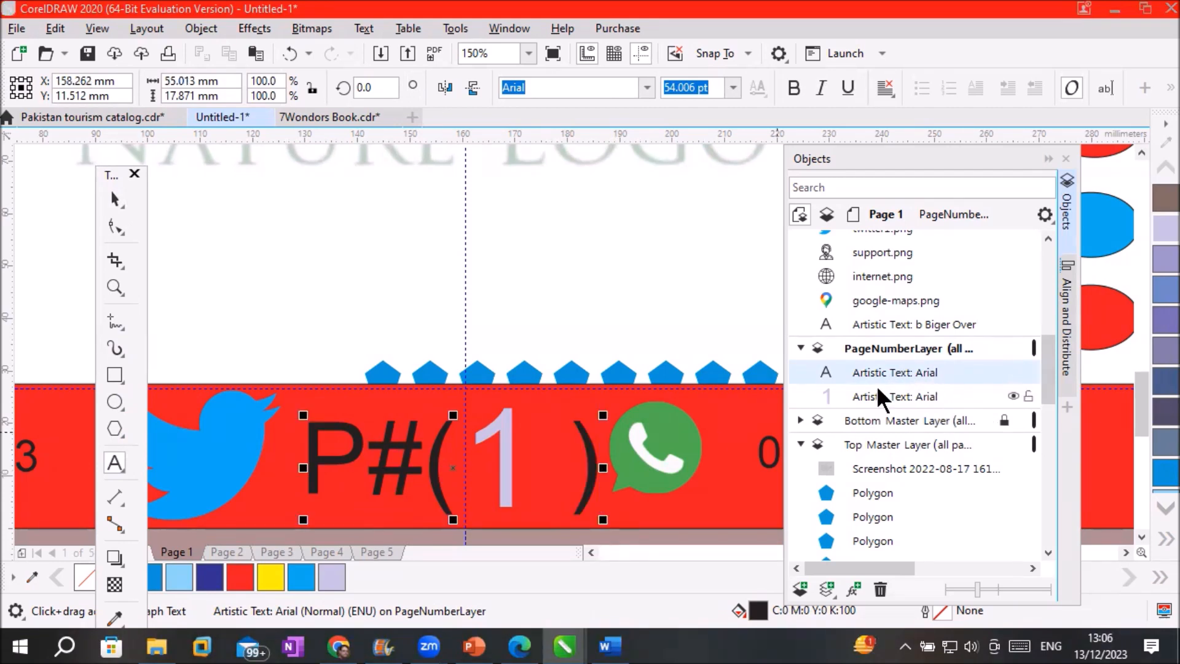
Centre the page number between the brackets and check that Page 2 shows 'P#( 2 )'
click(873, 394)
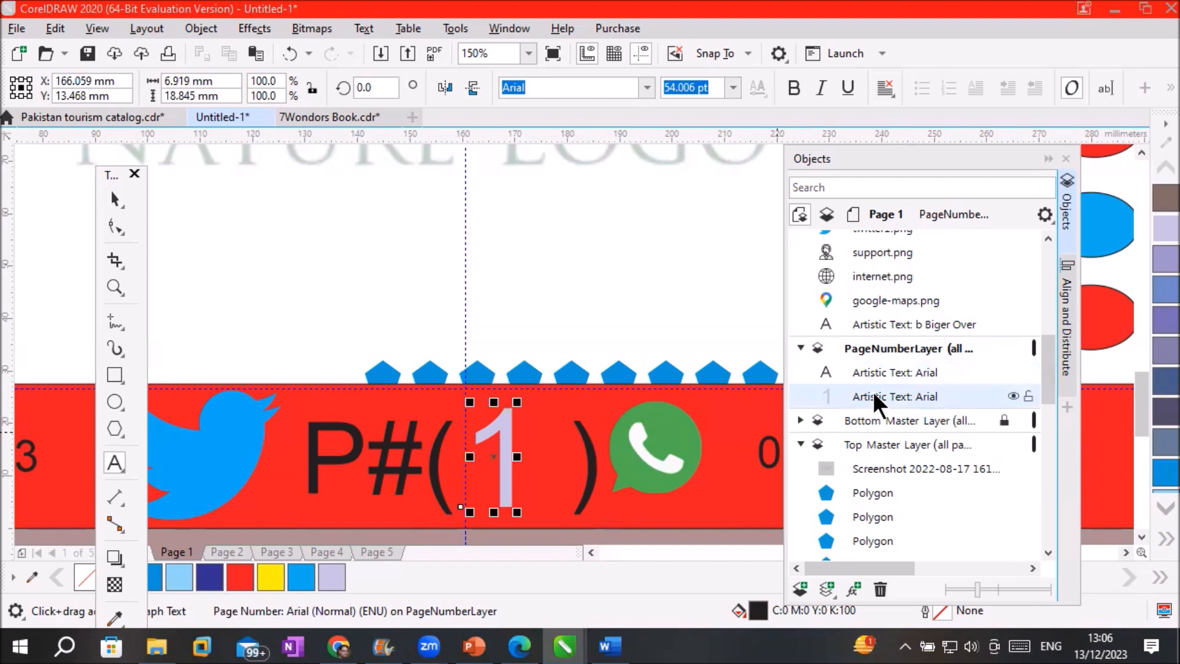
key(ctrl+space)
key(Escape)
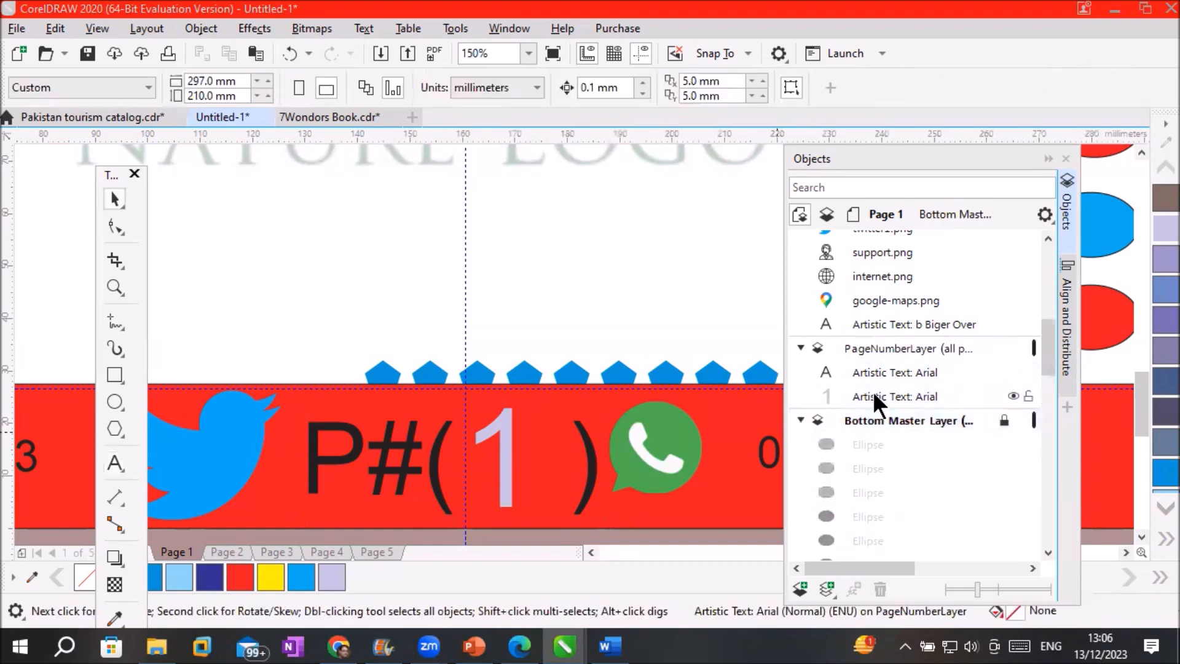
click(873, 393)
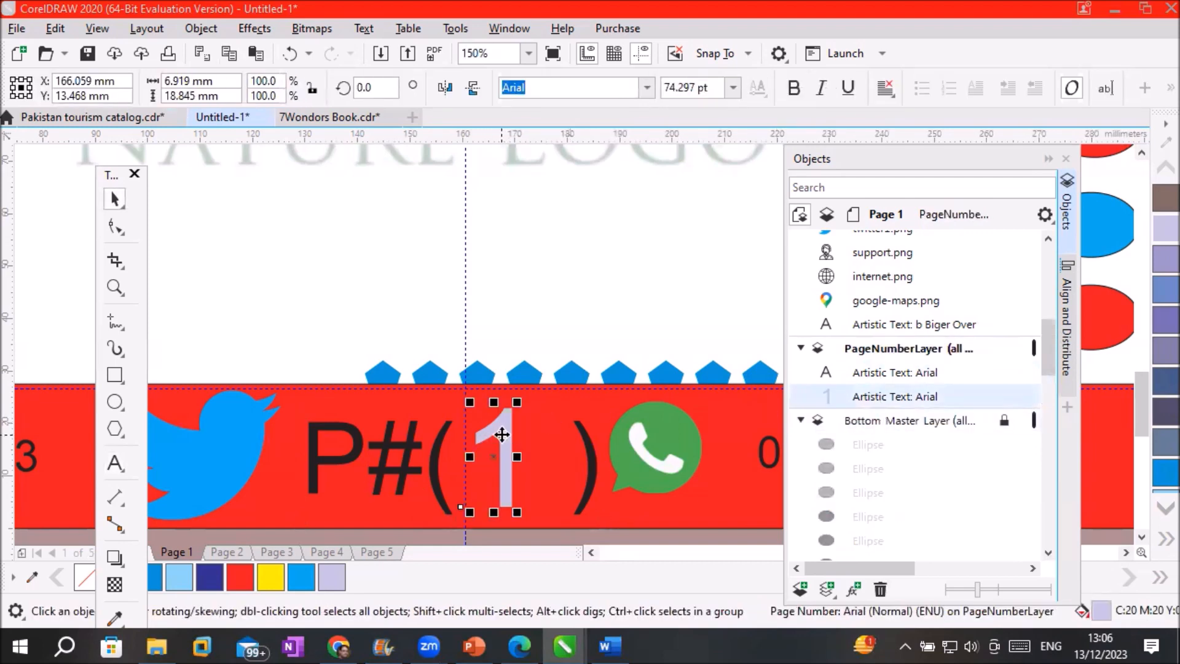
mouse_move(520, 437)
mouse_down()
mouse_move(493, 430)
mouse_move(505, 432)
mouse_up()
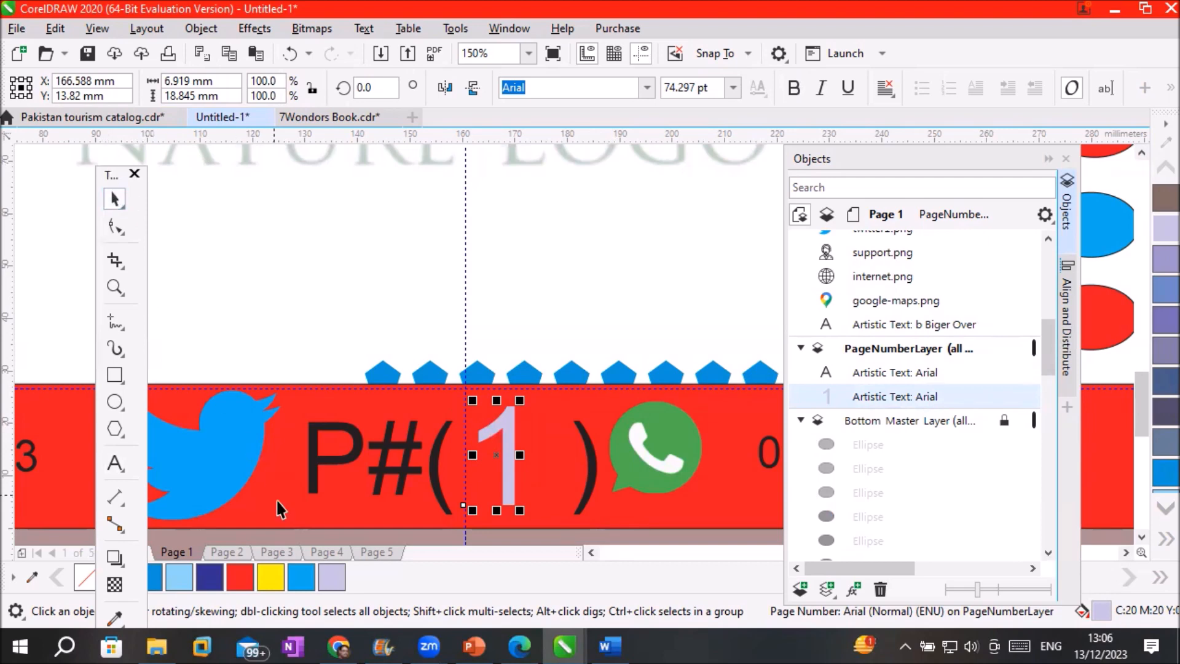
click(231, 550)
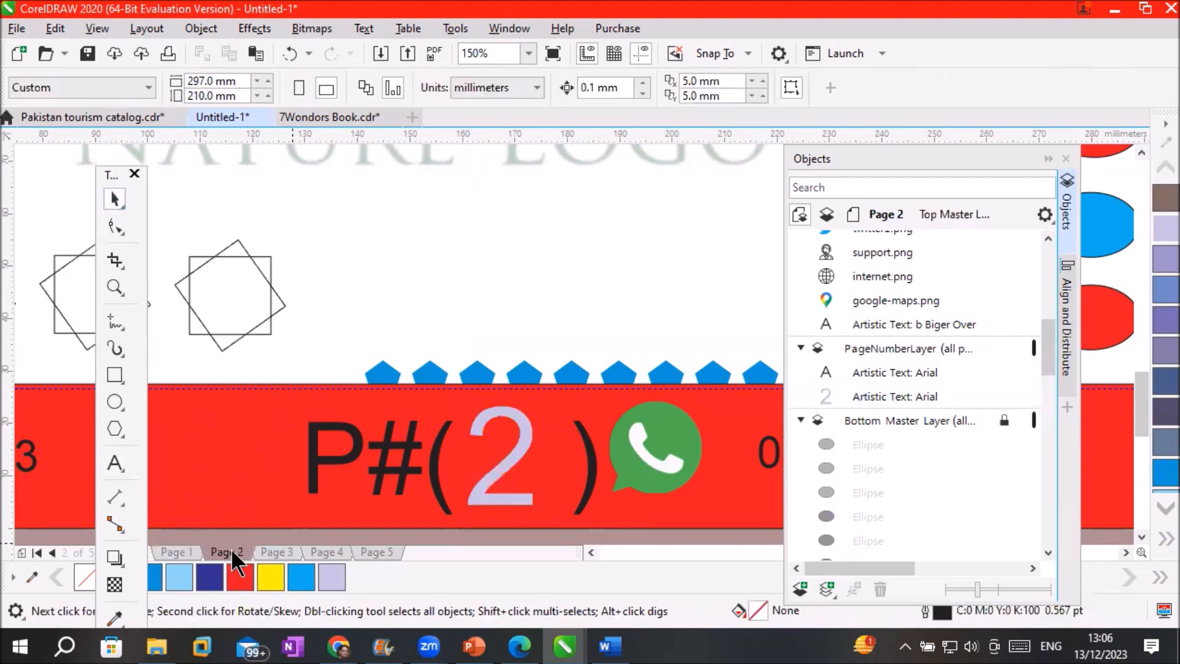
Check that Pages 3, 4 and 5 show their own numbers, then return to Page 1
click(278, 553)
click(330, 553)
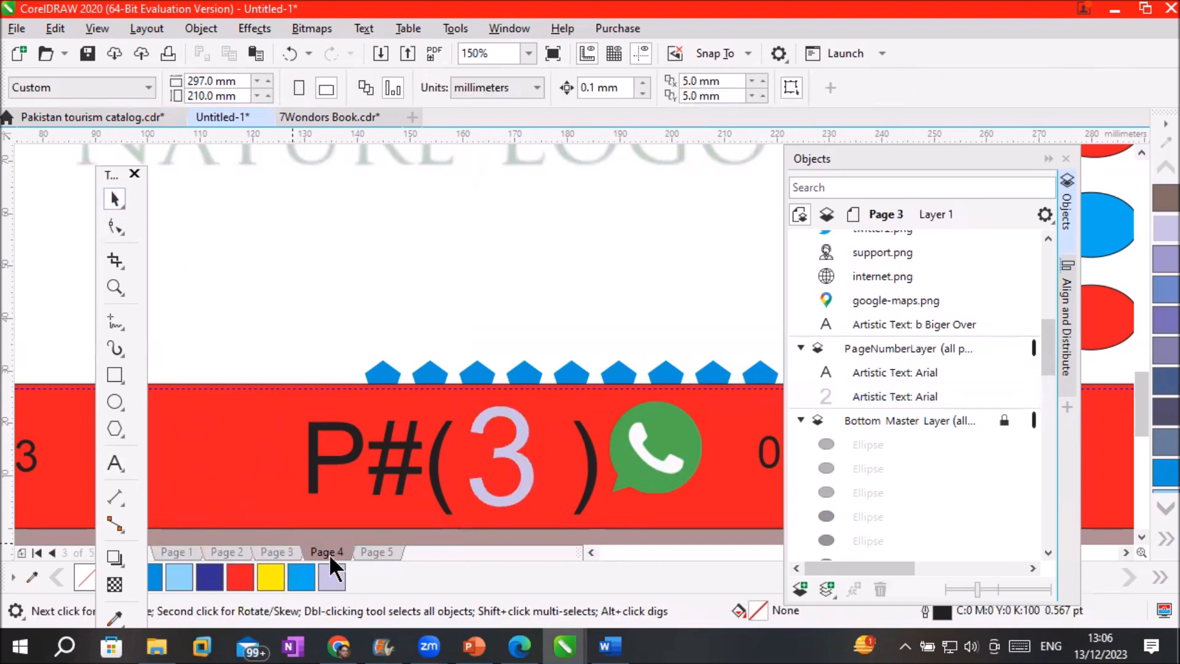
click(370, 551)
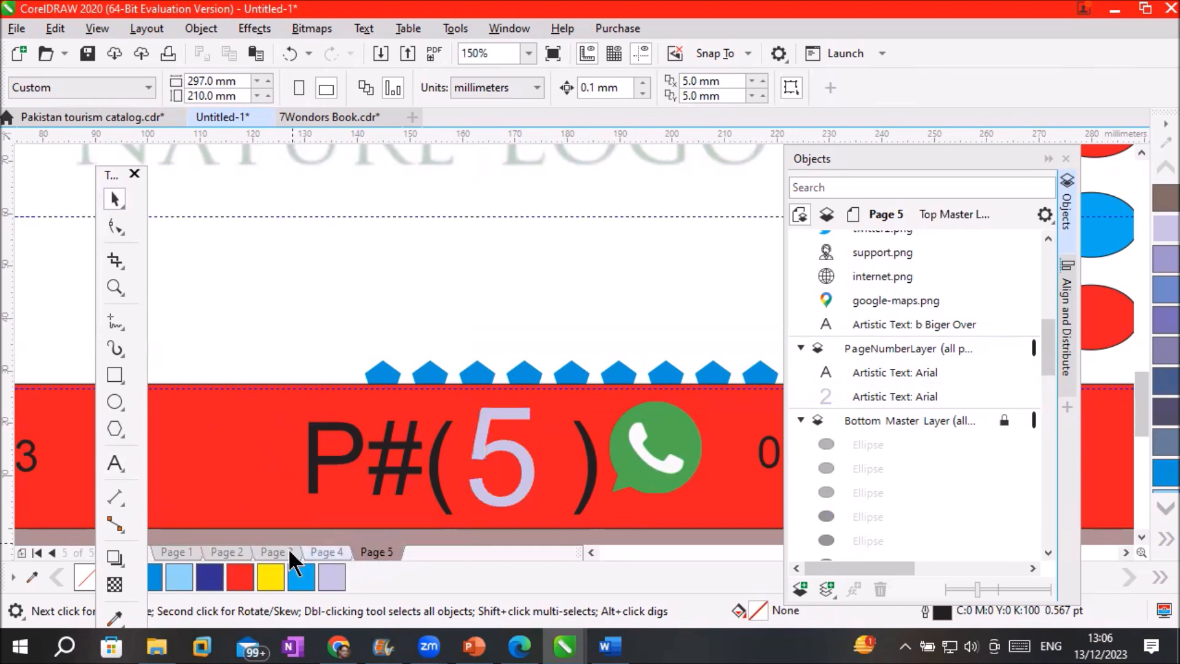
click(231, 549)
click(179, 548)
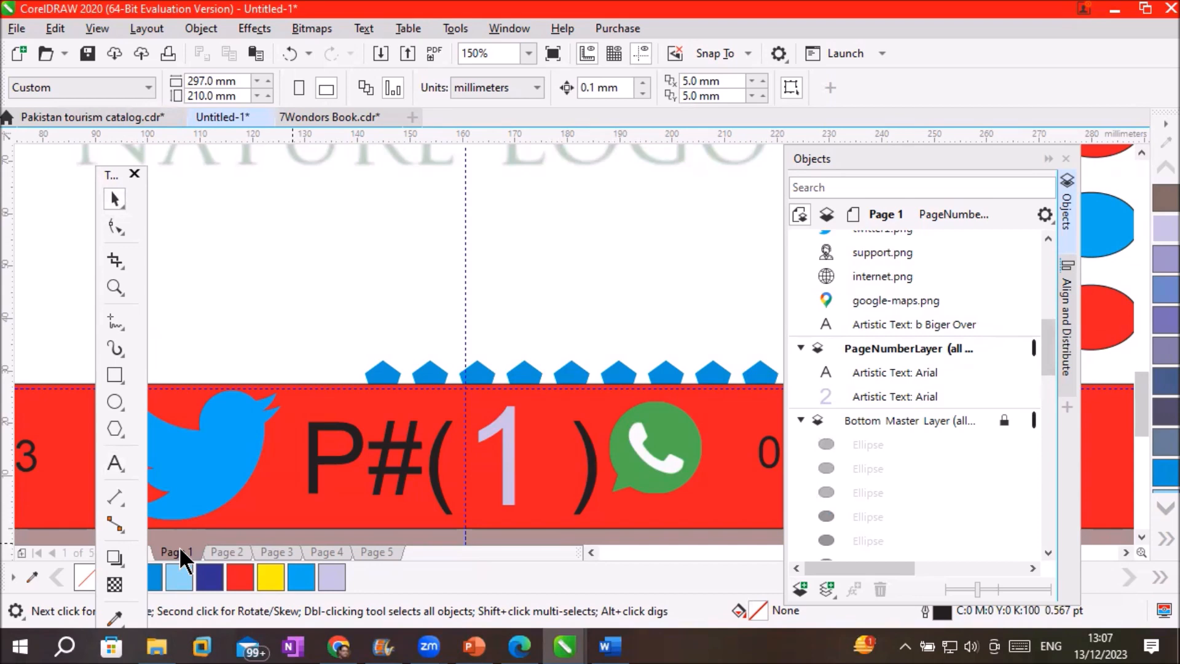
click(147, 29)
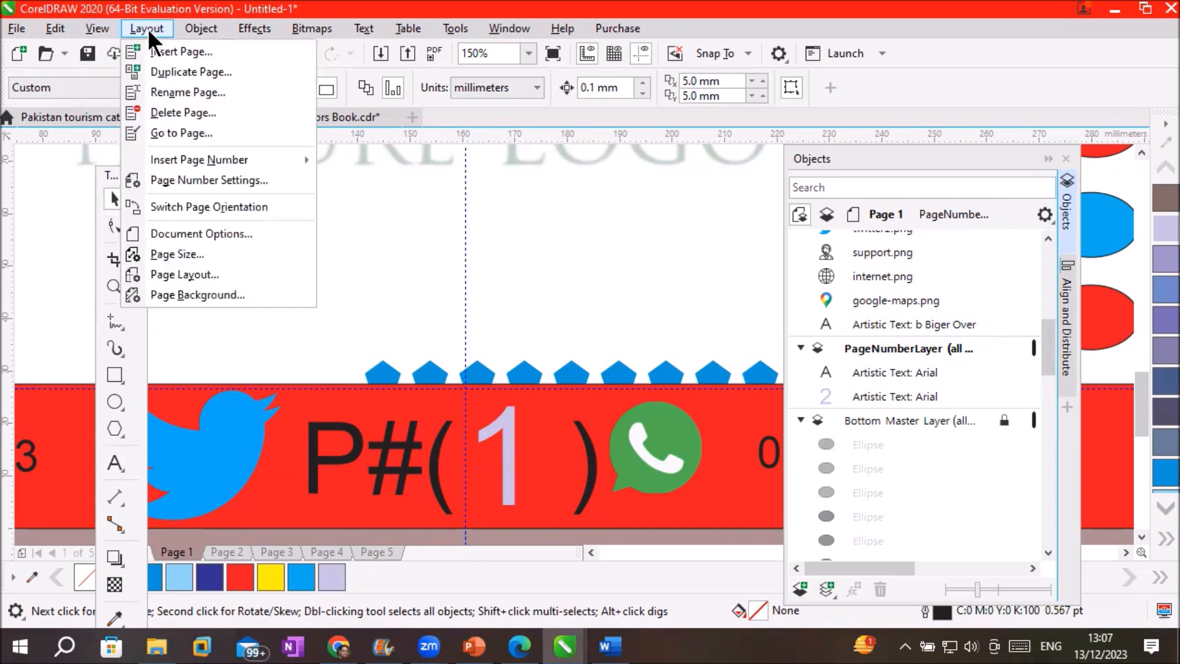
click(210, 181)
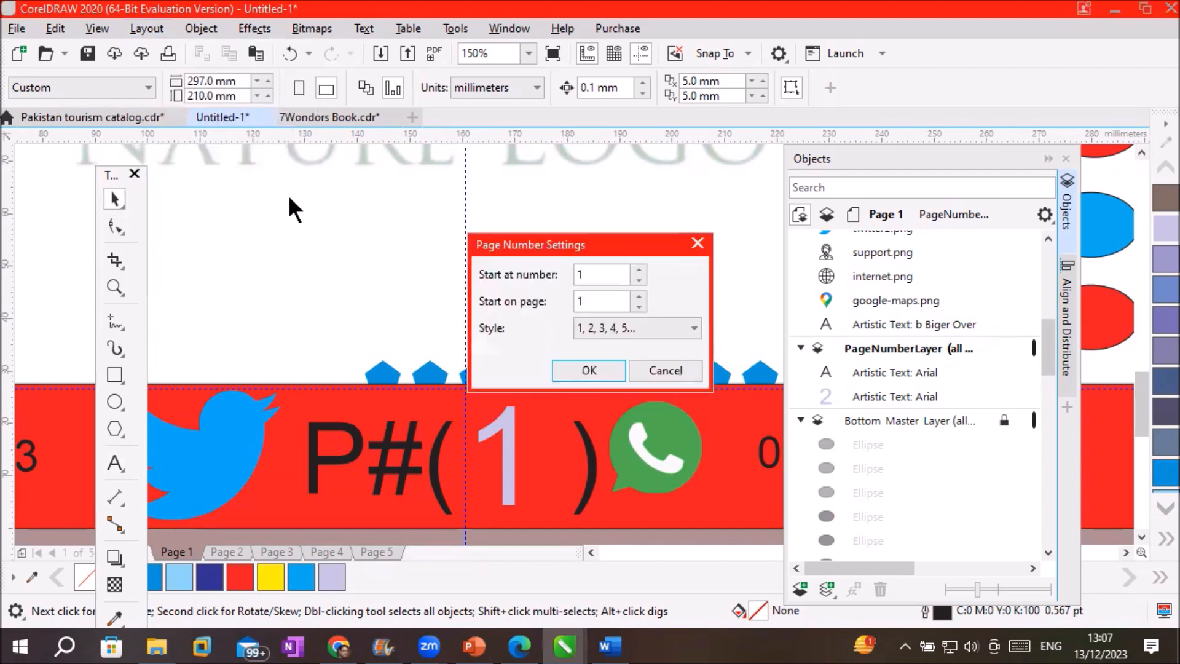
mouse_move(565, 246)
mouse_down()
mouse_move(578, 208)
mouse_move(570, 238)
mouse_up()
text(1)
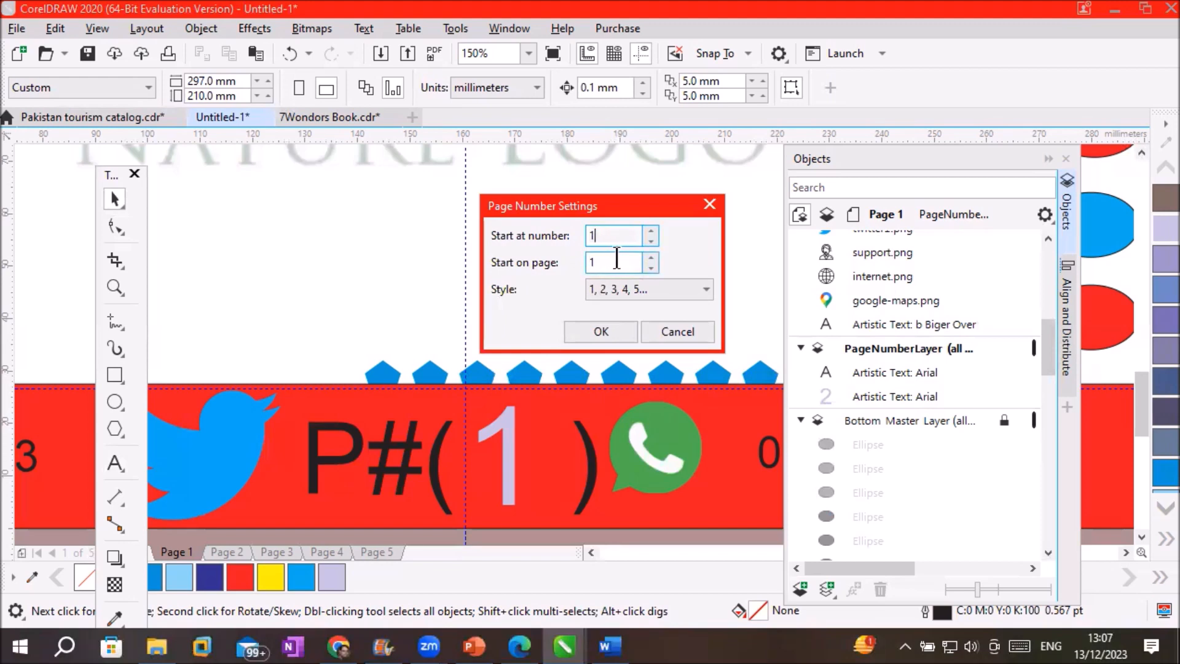
drag(607, 237, 580, 237)
click(651, 229)
click(651, 229)
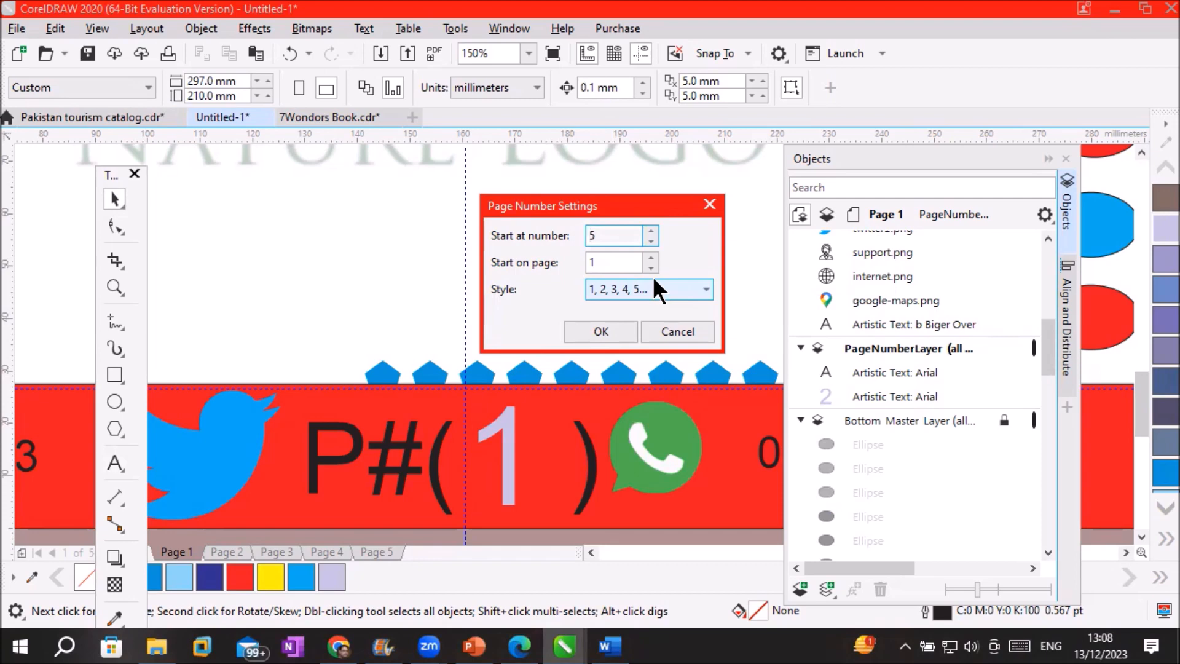
click(683, 337)
Insert a new page so the document has 6 pages
scroll(584, 251, down, 3)
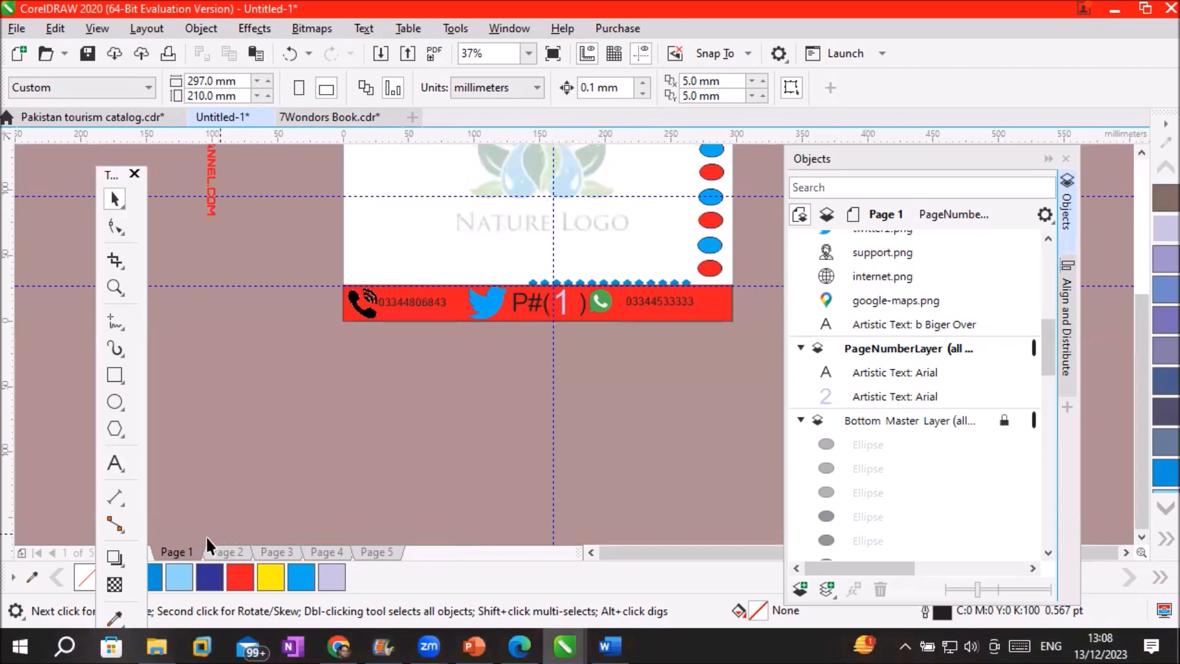
key(F8)
scroll(1148, 167, up, 3)
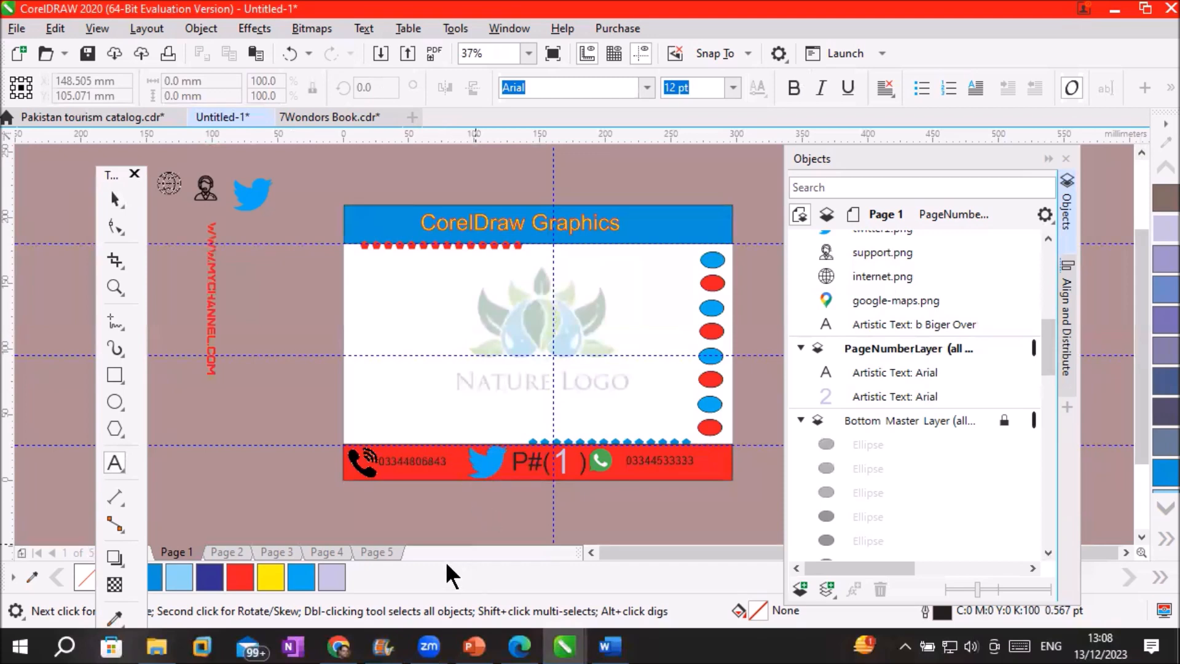
click(21, 552)
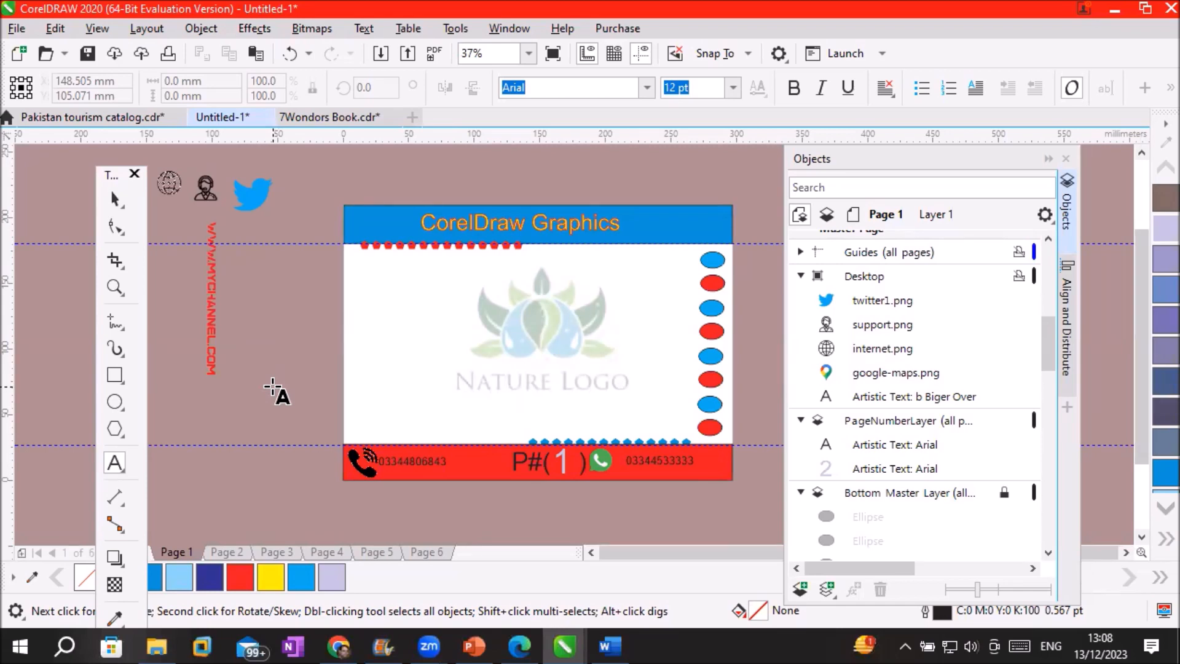
drag(1049, 338, 1061, 235)
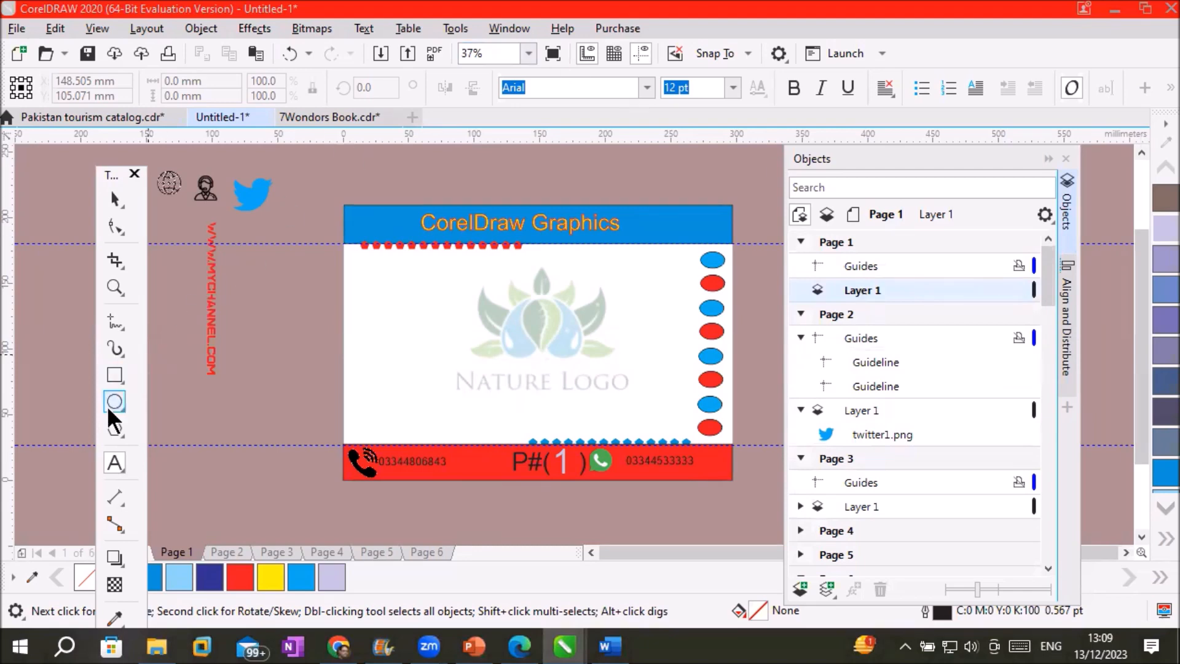
Cover the whole page with a rectangle filled dark purple-grey
click(114, 375)
drag(344, 205, 733, 481)
click(1159, 432)
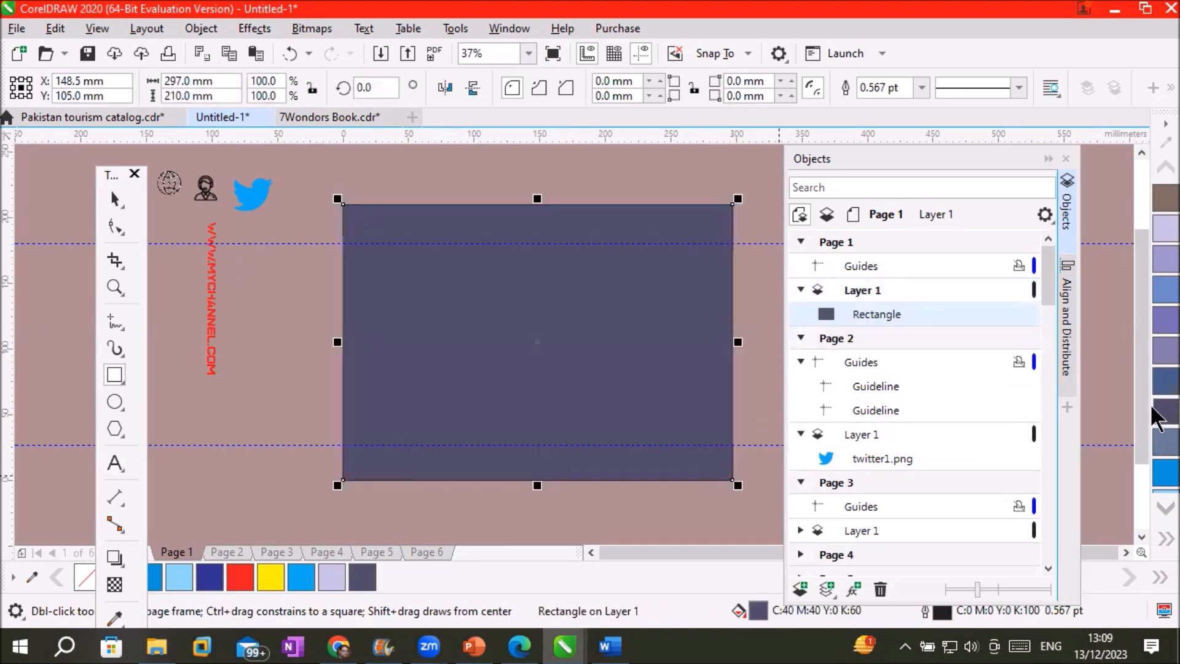
Type the two-line title 'Hisotocal Palces' / 'in Pakistan' inside the rectangle
click(115, 463)
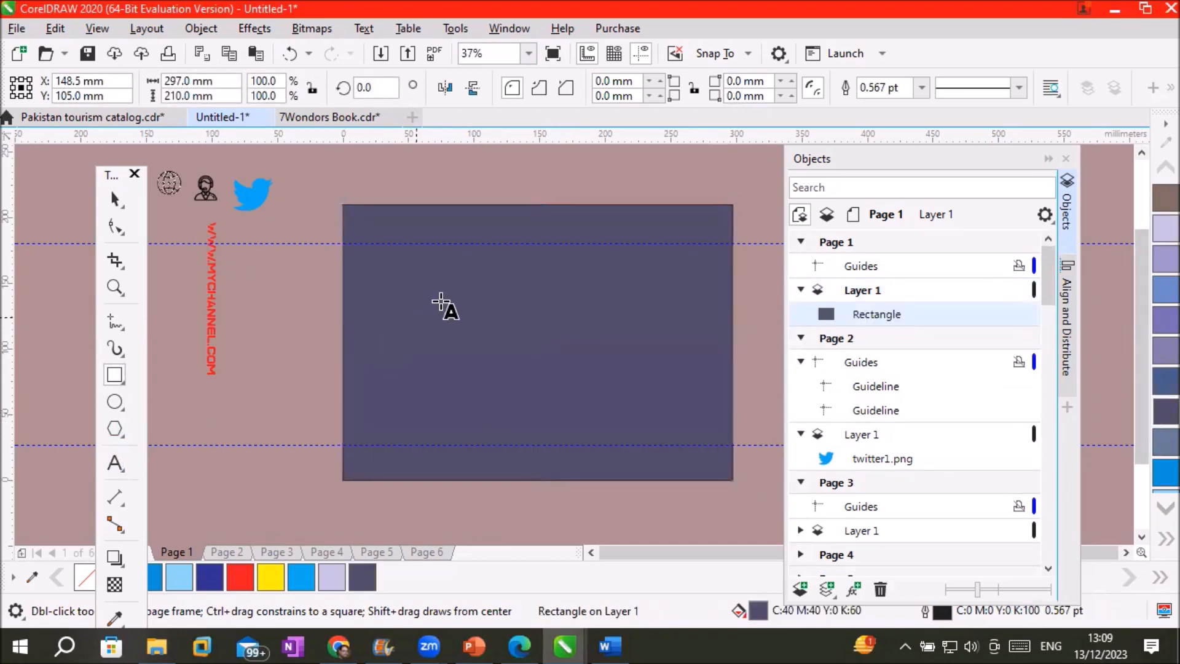
click(461, 290)
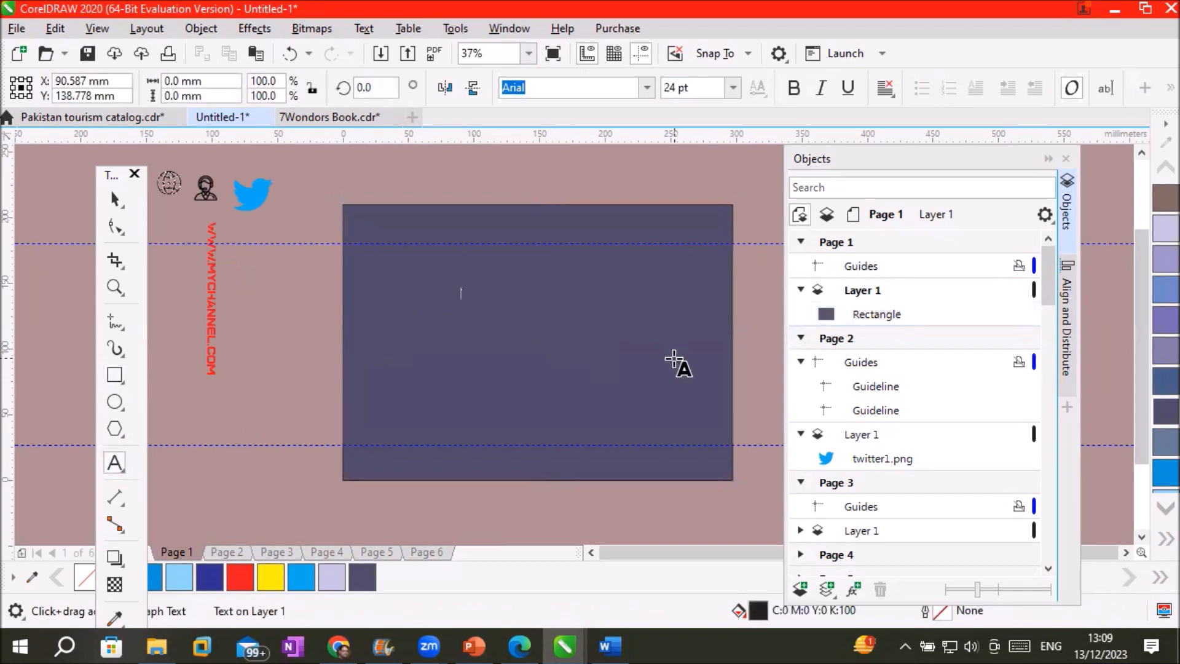
text(Hisoli)
text(cal)
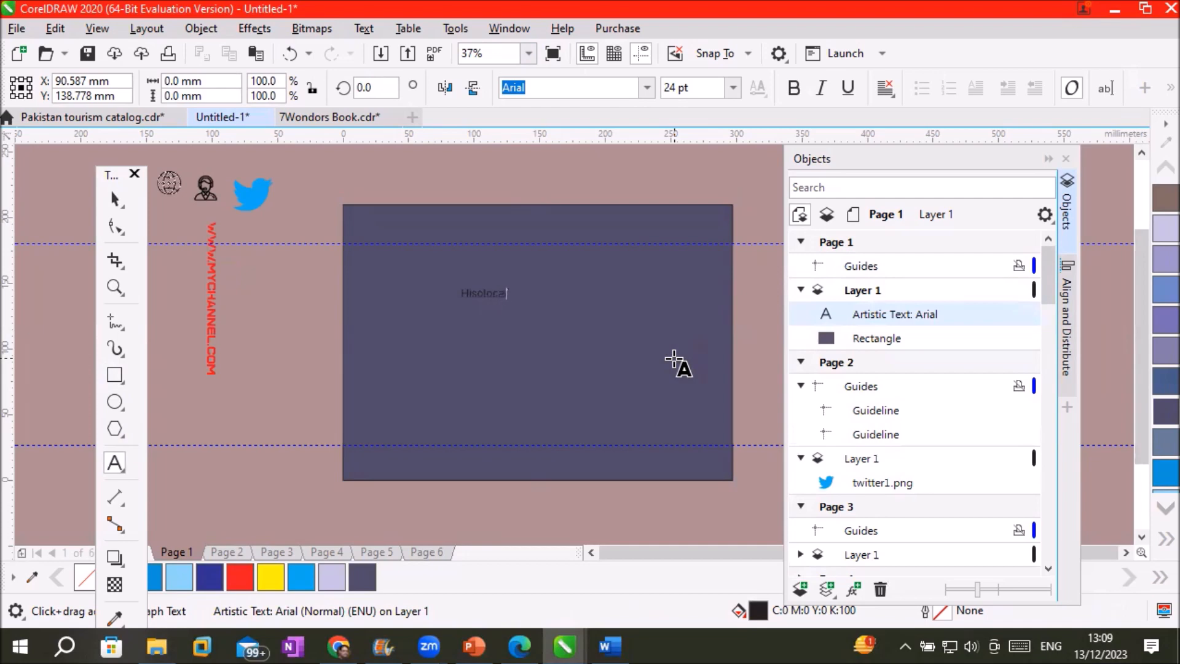
text( Palces s)
text(n)
key(BackSpace)
key(BackSpace)
key(Return)
text(in Pakistan)
Select the misspelled first word 'Hisotocal' of the title
scroll(496, 350, up, 2)
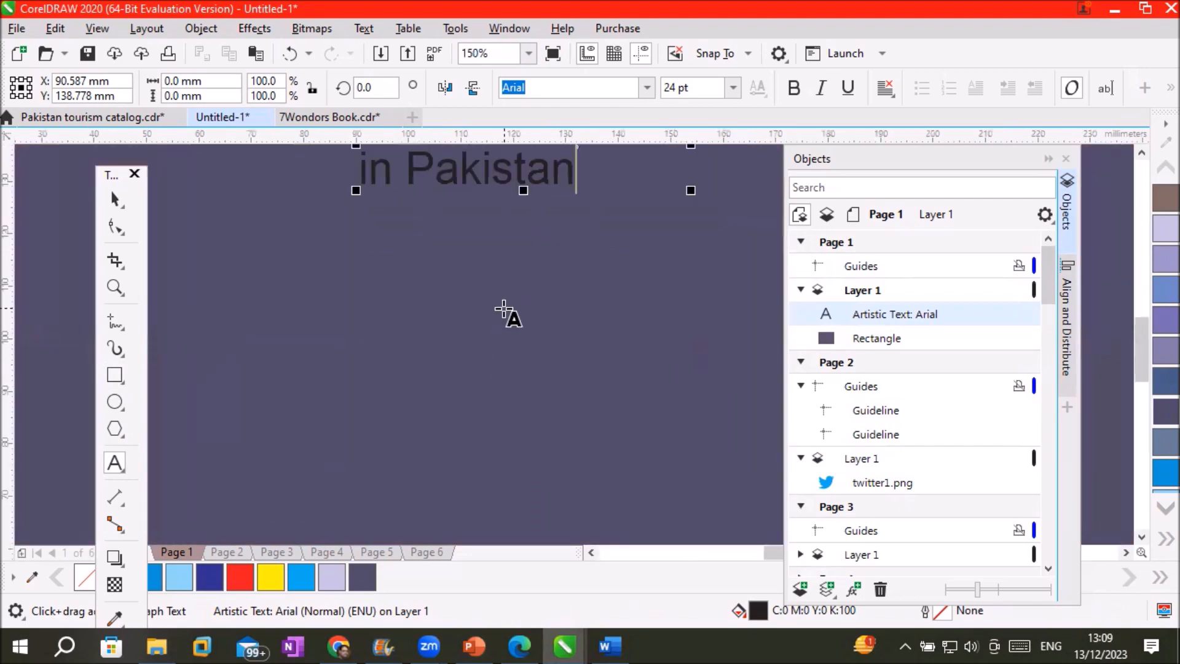
scroll(515, 282, down, 1)
click(496, 205)
double_click(496, 204)
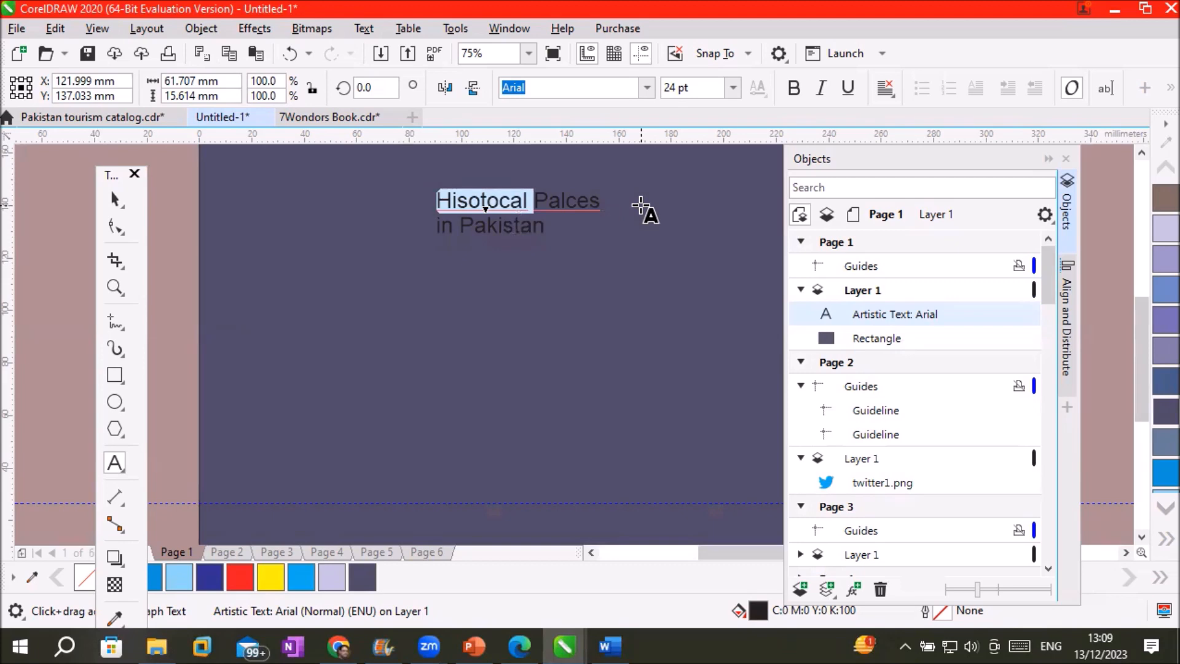
click(373, 26)
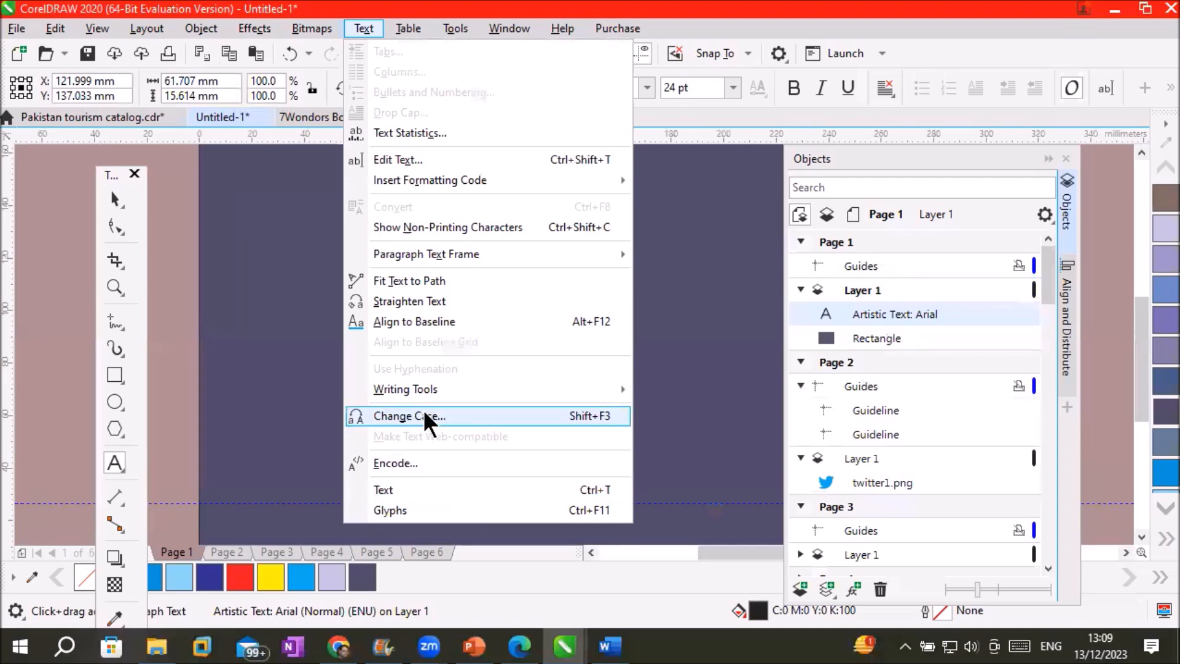
mouse_move(433, 389)
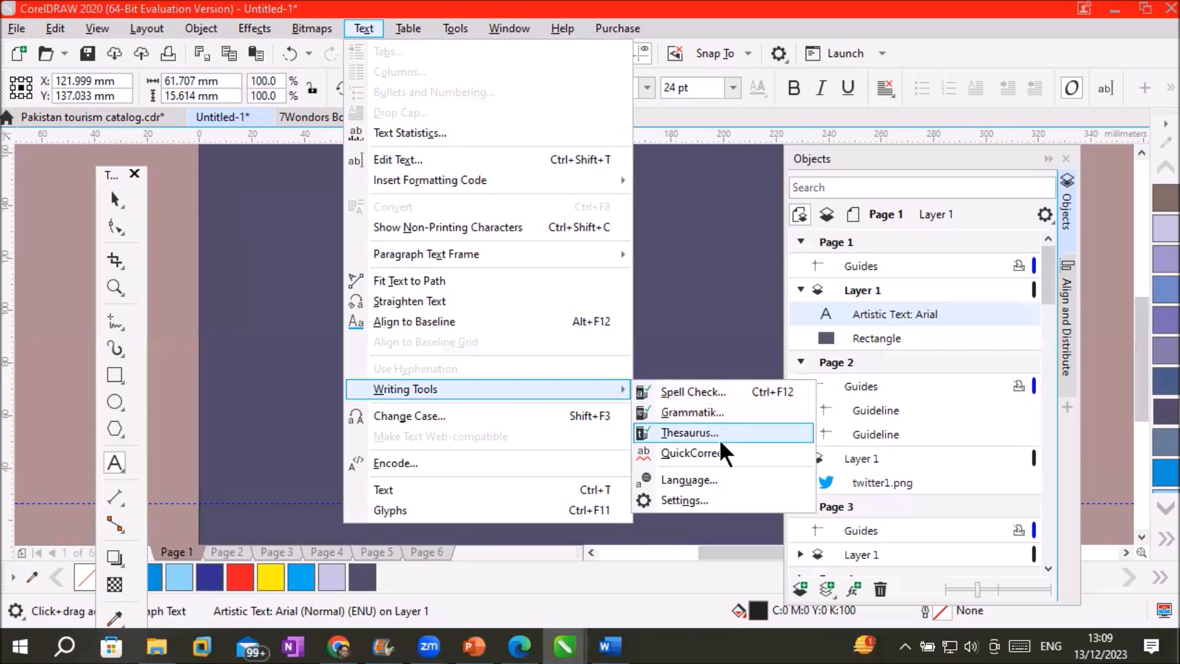
click(695, 391)
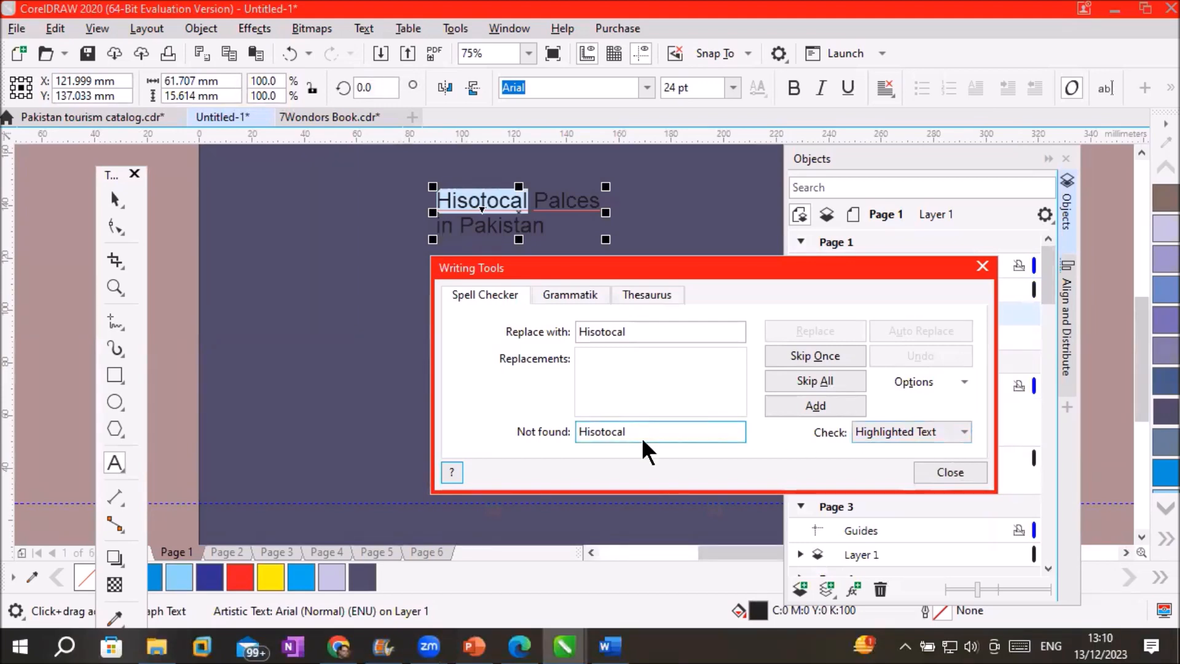
click(588, 294)
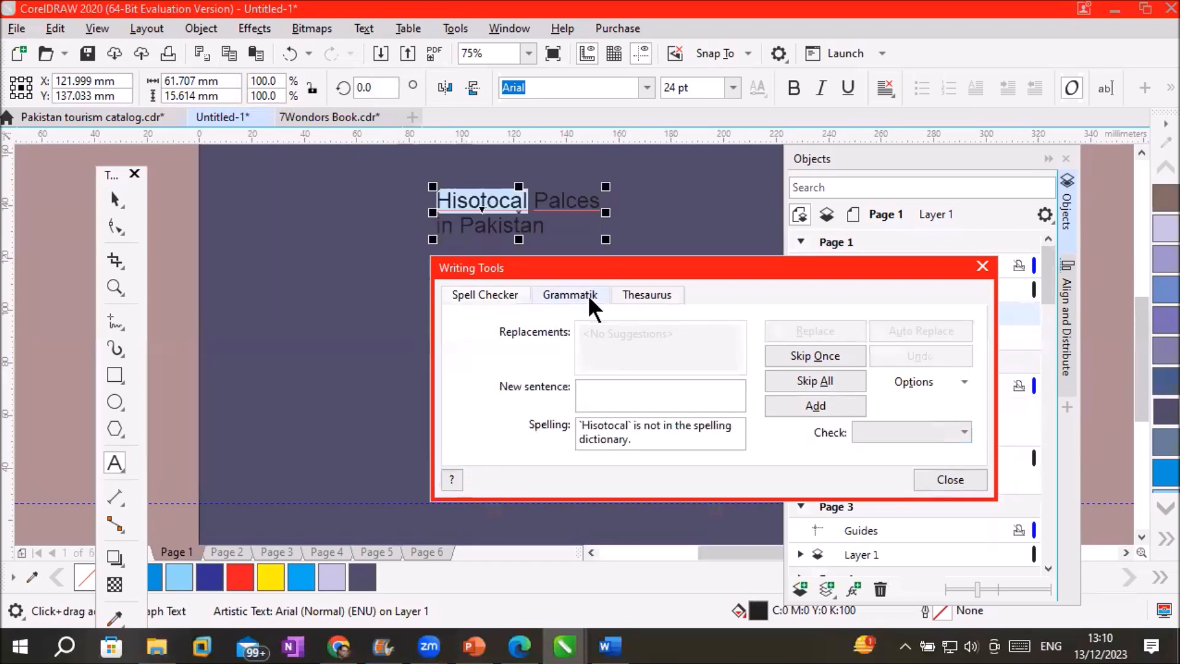
click(646, 295)
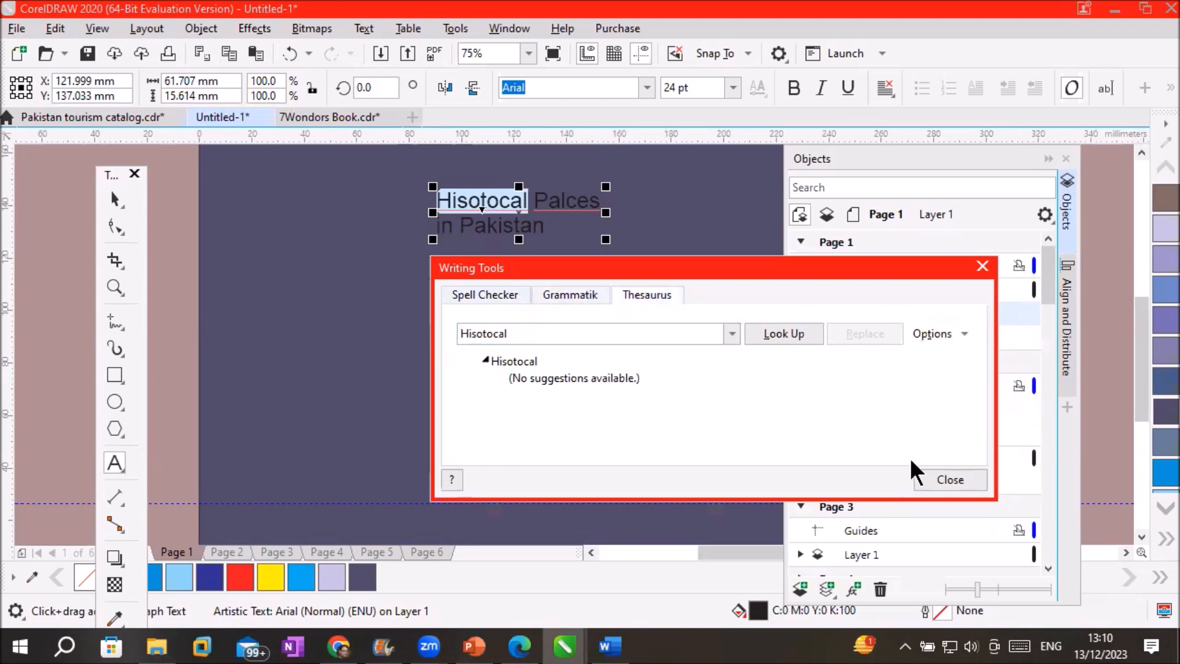
click(928, 480)
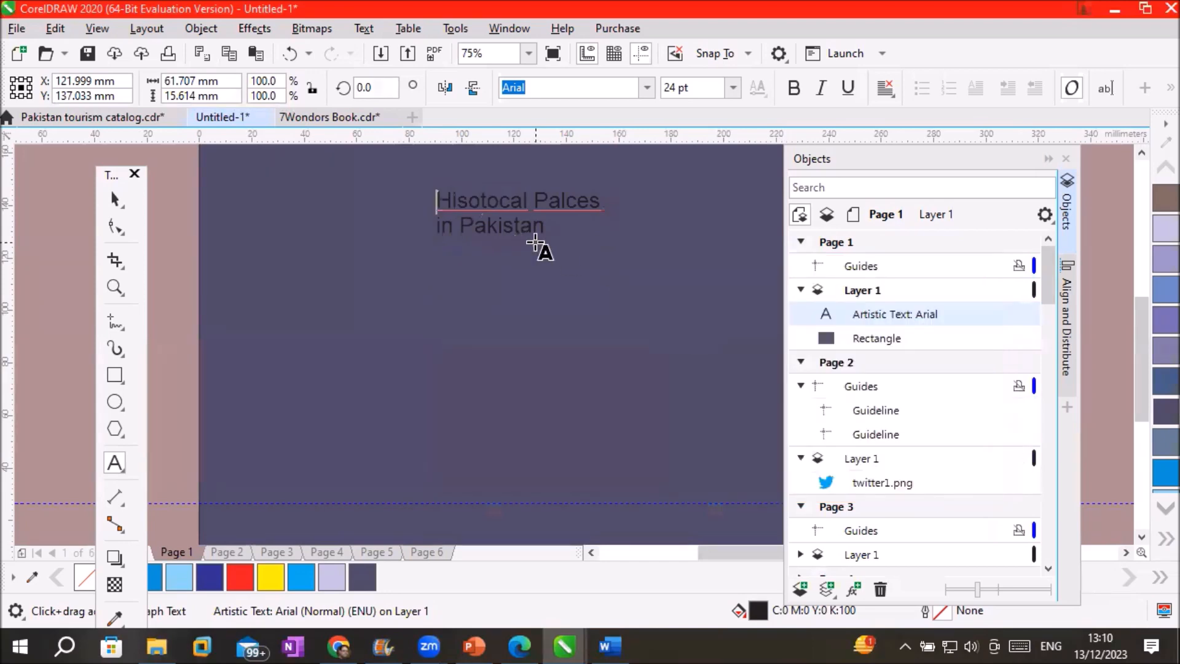
double_click(495, 201)
Retype the title's first word as 'Historical', adjusting its last two letters
text(Hist)
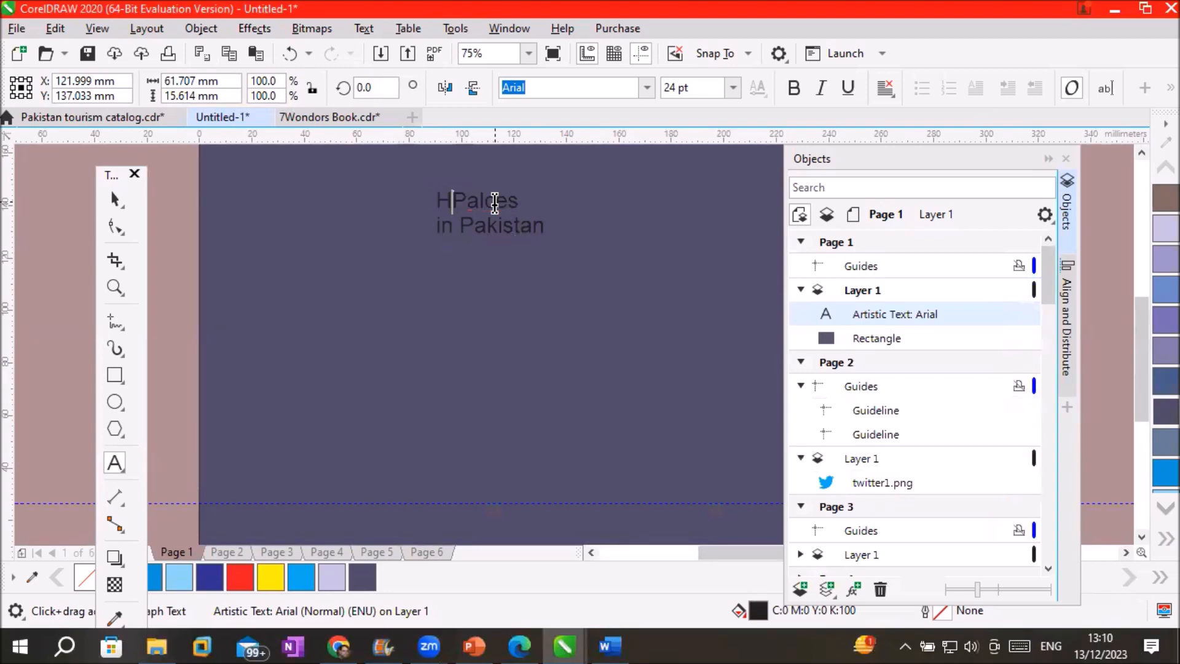
text(o)
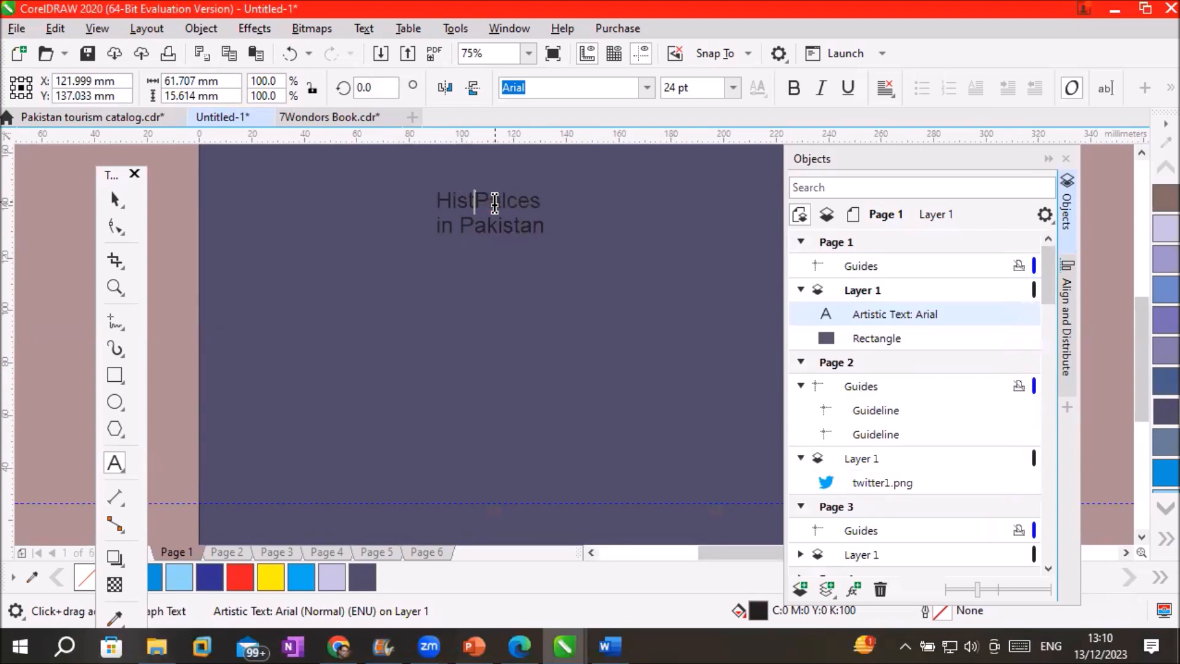
text(rical)
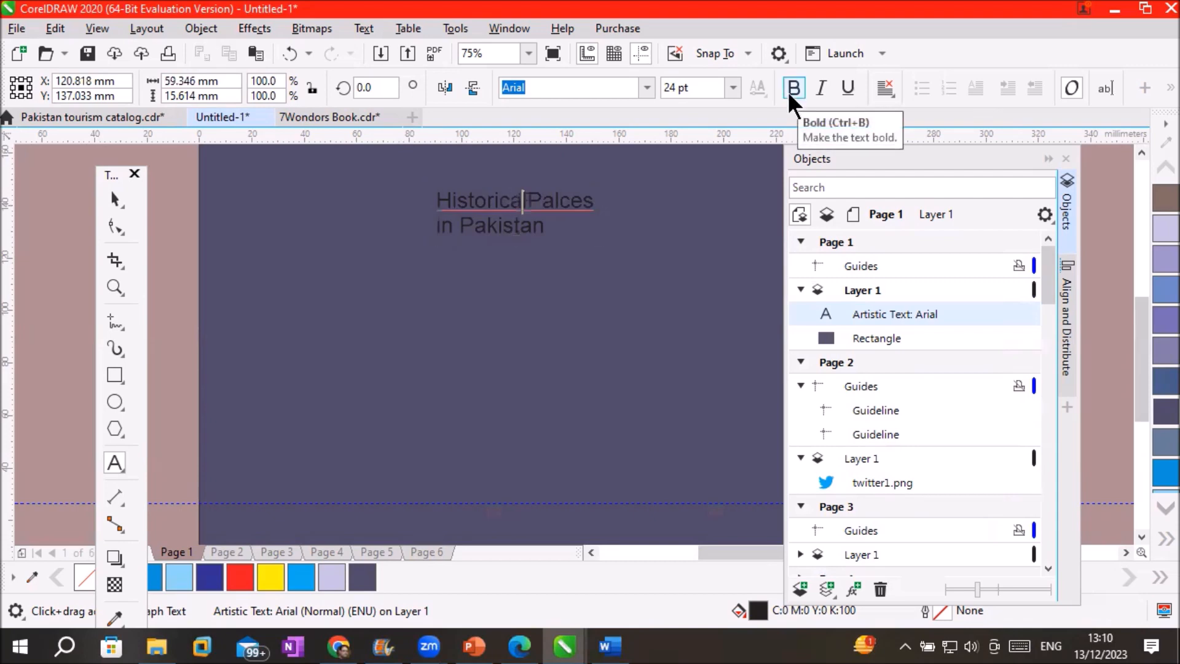
key(Right)
key(Right)
key(BackSpace)
key(BackSpace)
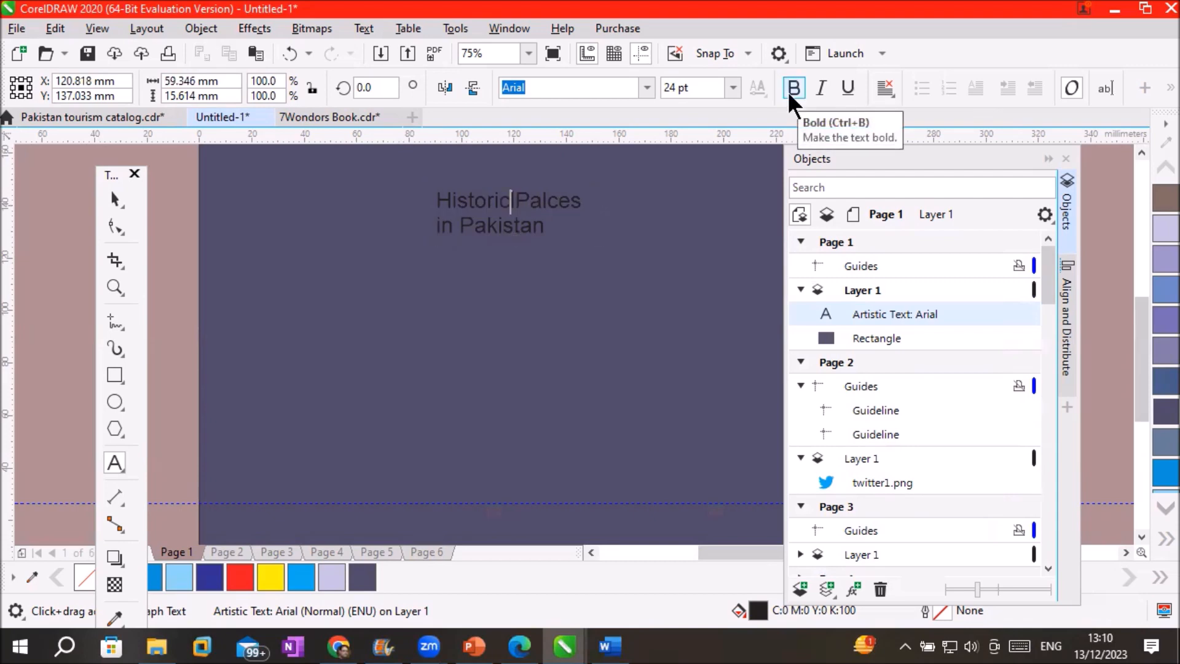
text(al)
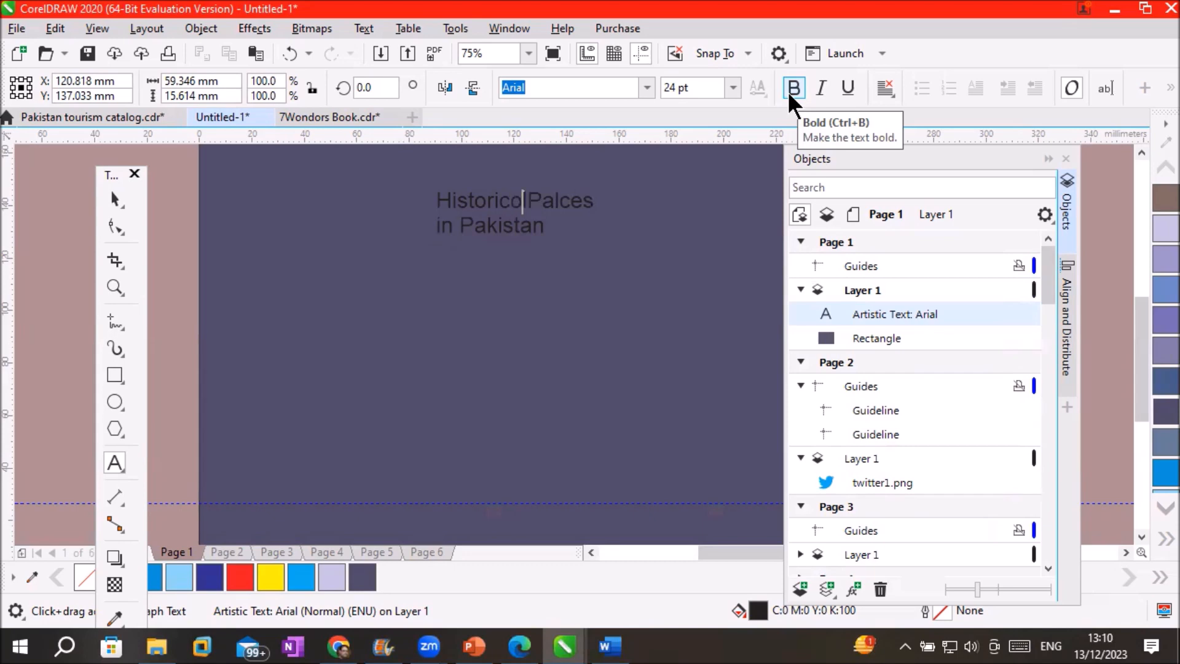
Position the cursor before 'Palces' and colour the whole title white from the expanded palette
scroll(536, 198, up, 4)
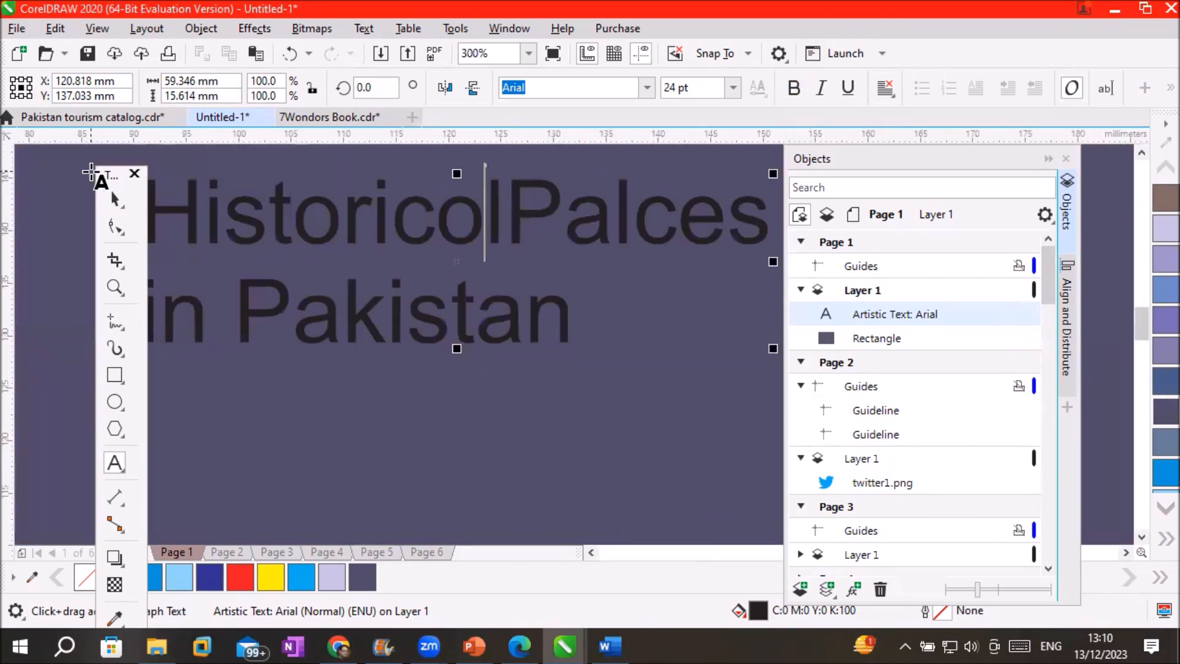
click(615, 227)
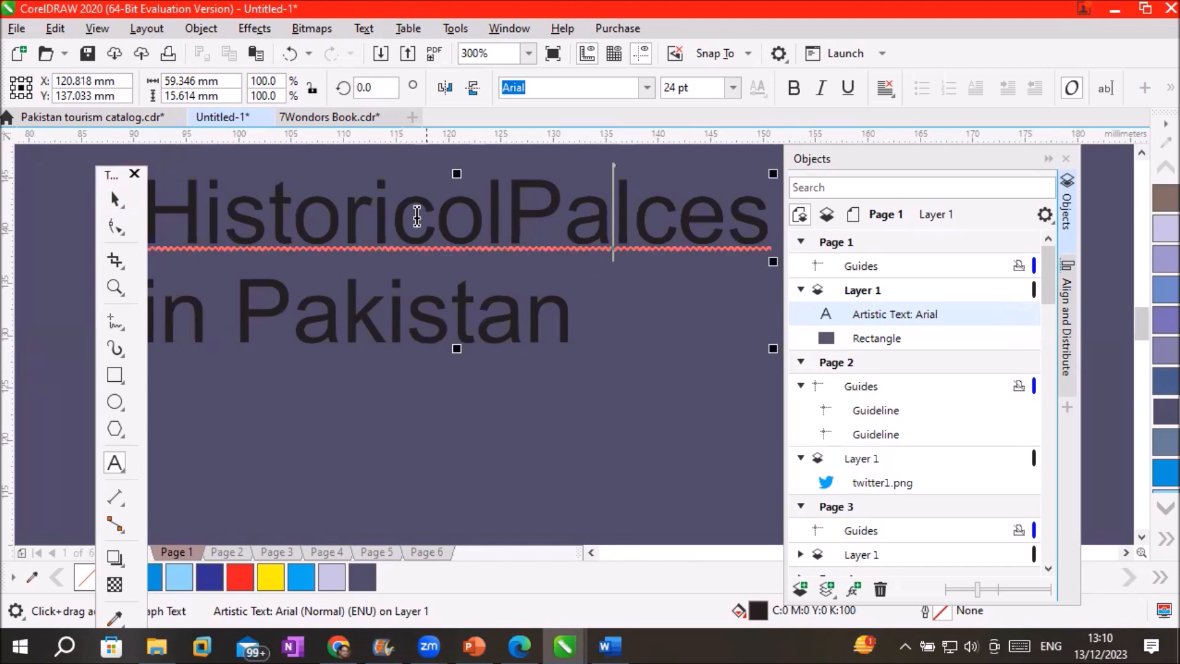
click(509, 216)
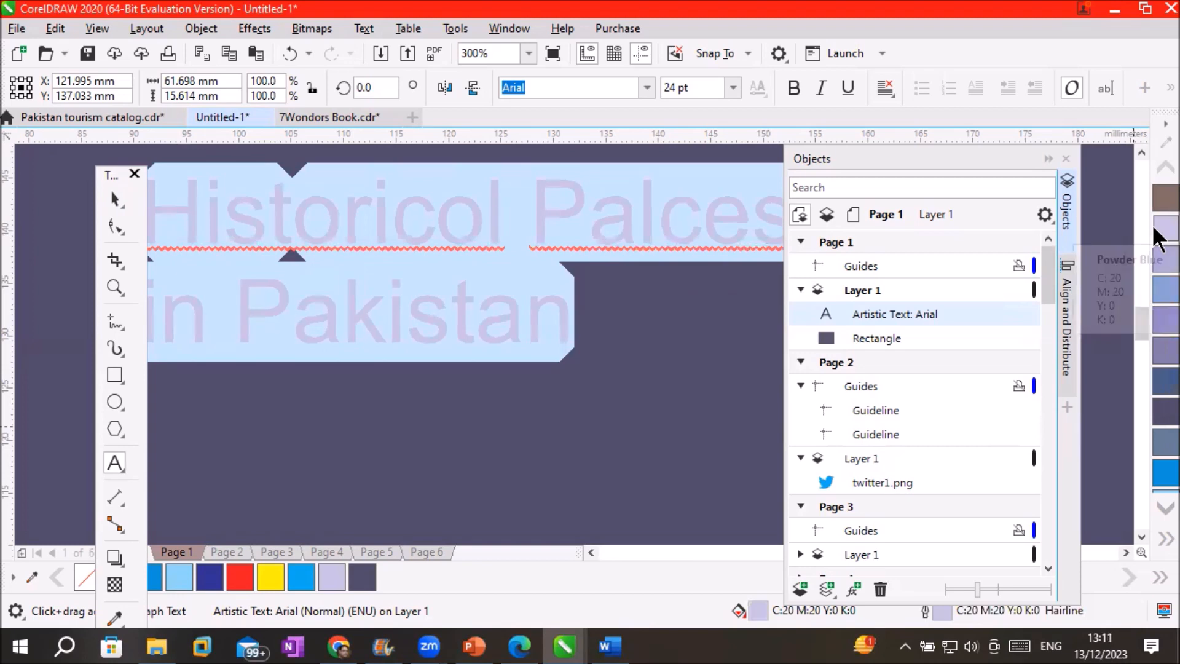
click(1159, 539)
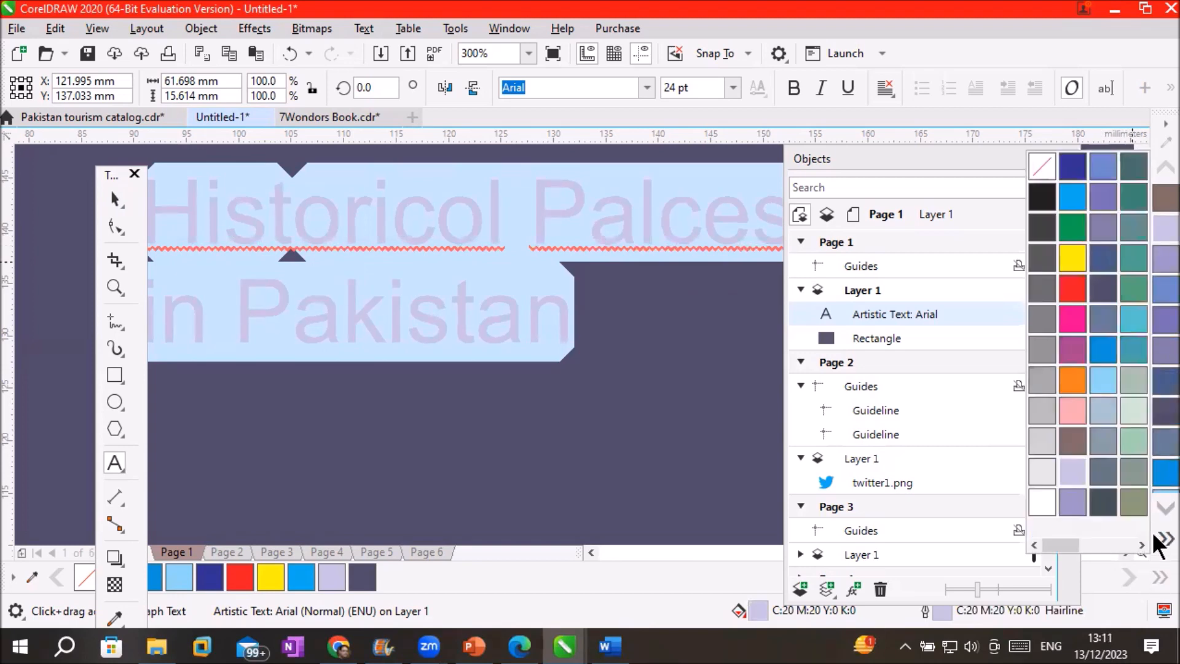
click(1038, 501)
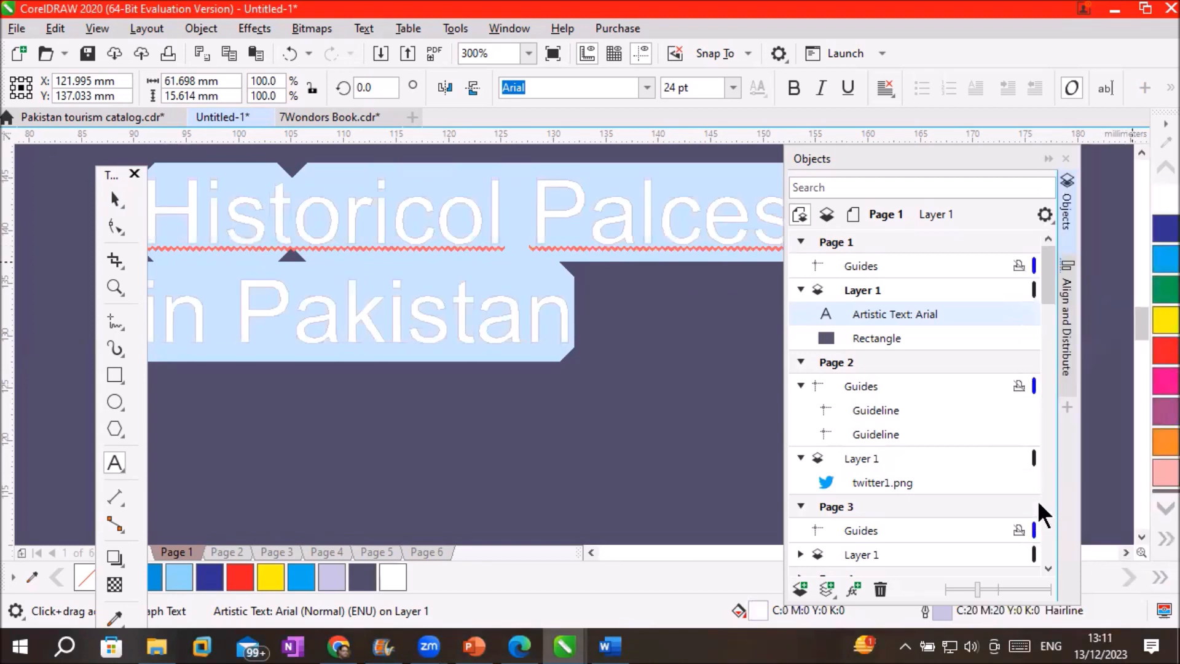
click(546, 343)
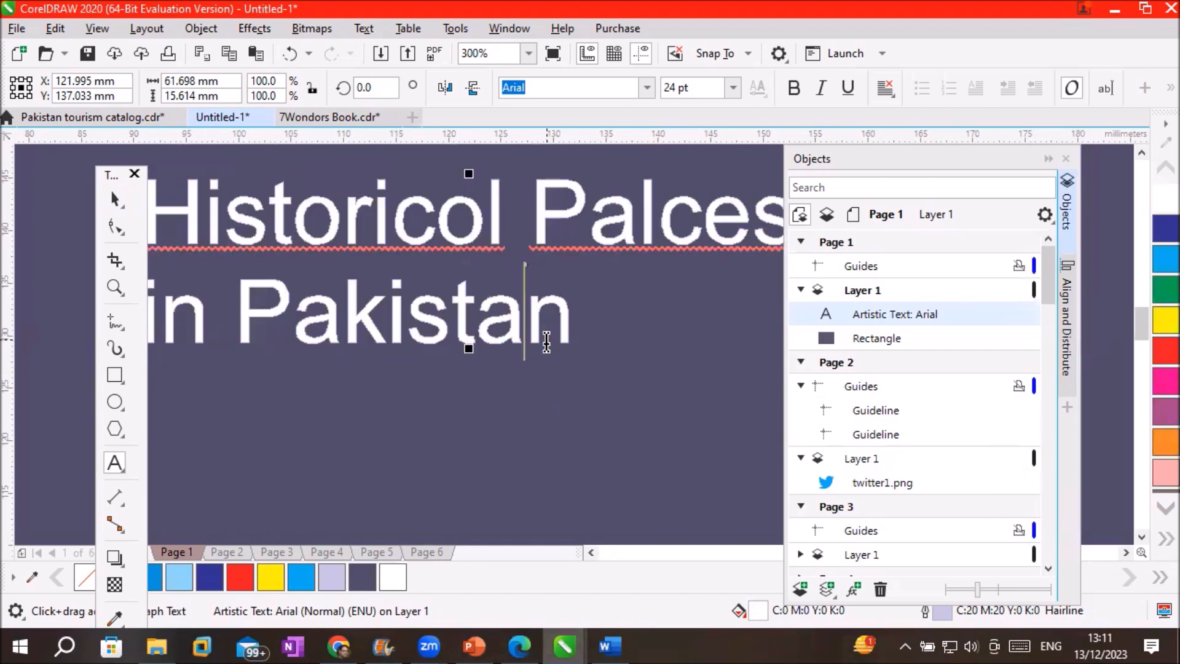
Select the misspelled word 'Historicol' in the title
double_click(281, 215)
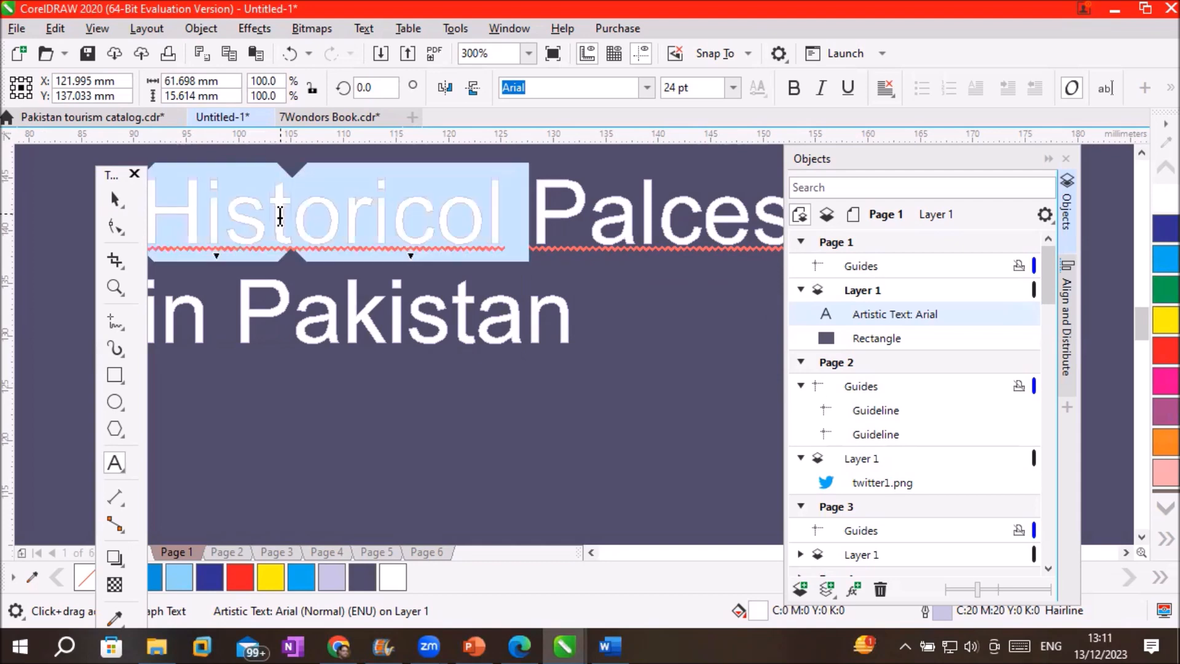
click(653, 231)
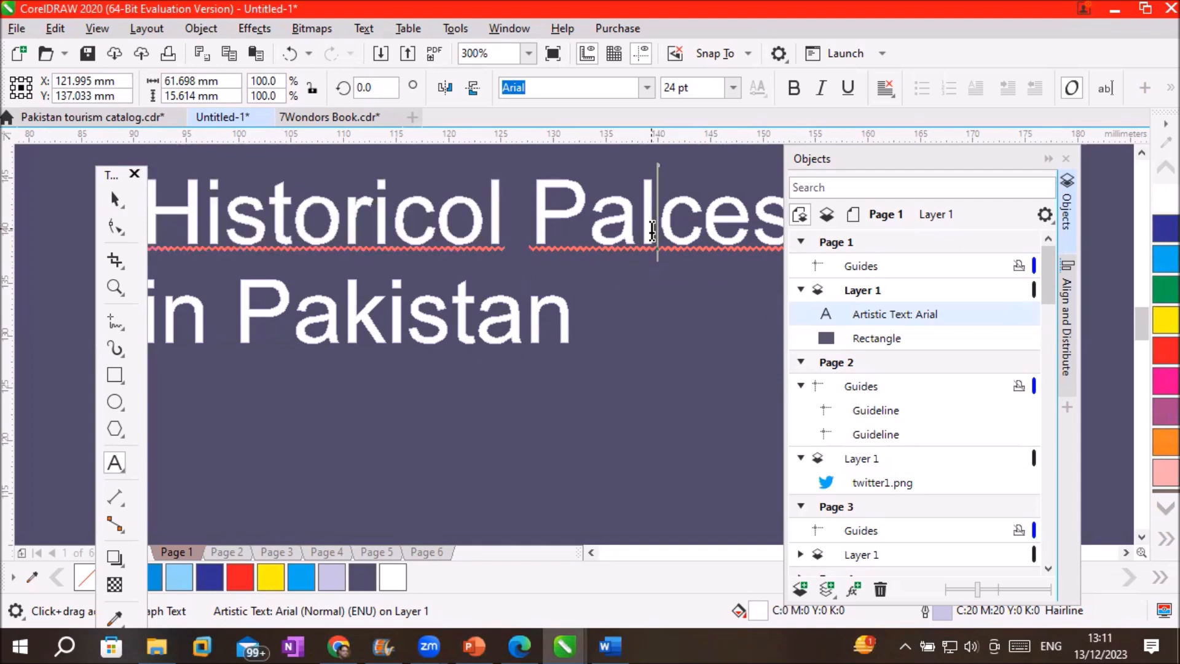
double_click(653, 231)
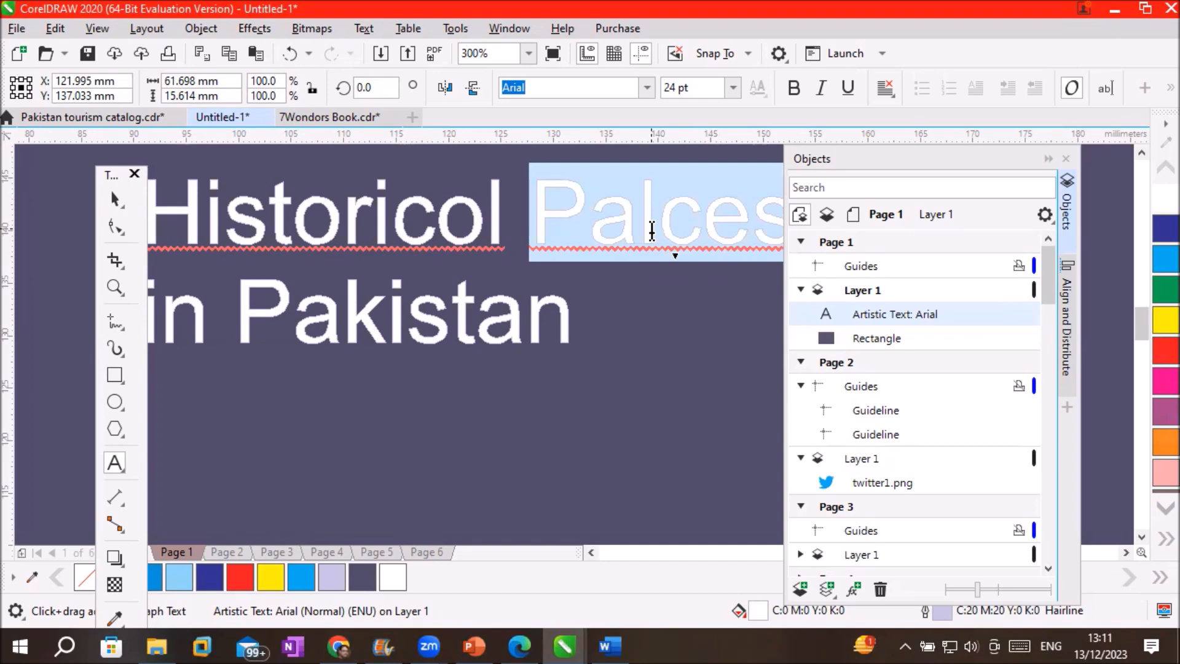
click(315, 220)
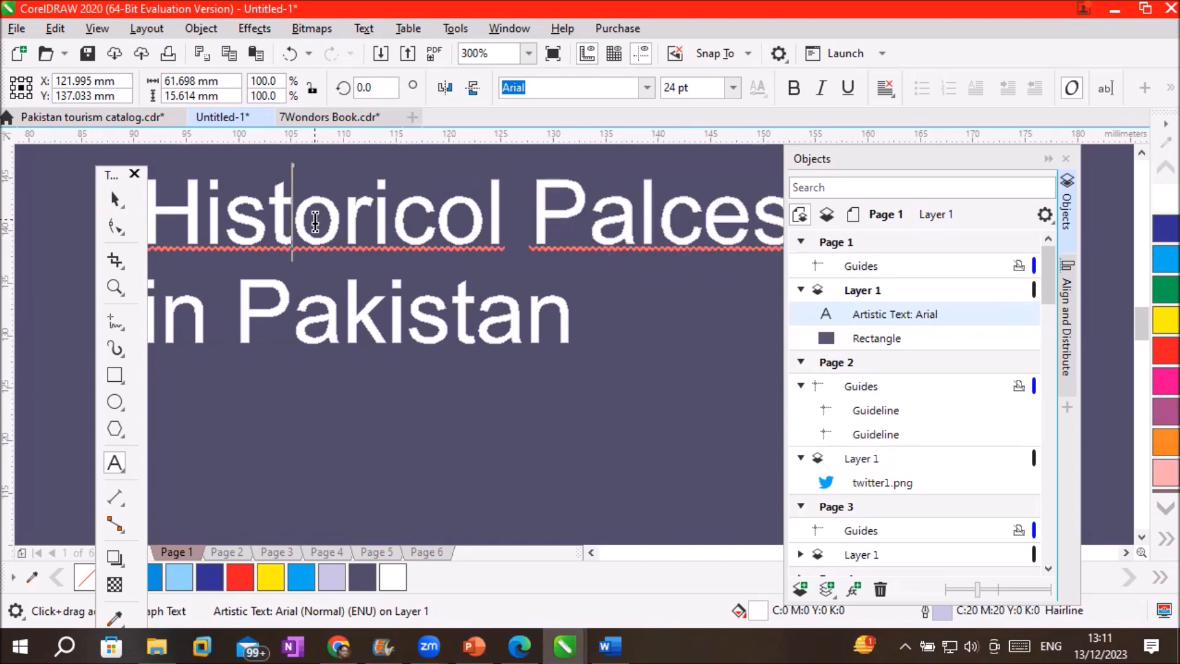
double_click(316, 220)
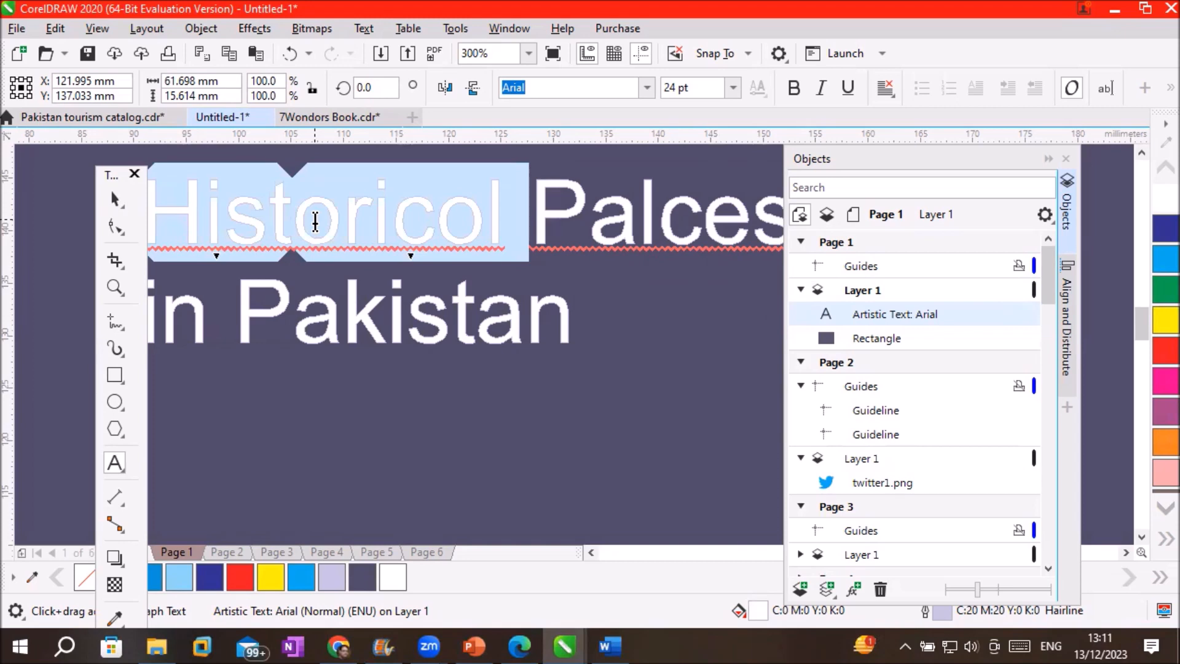
Spell-check the word and replace 'Historicol' with 'Historical'
click(362, 29)
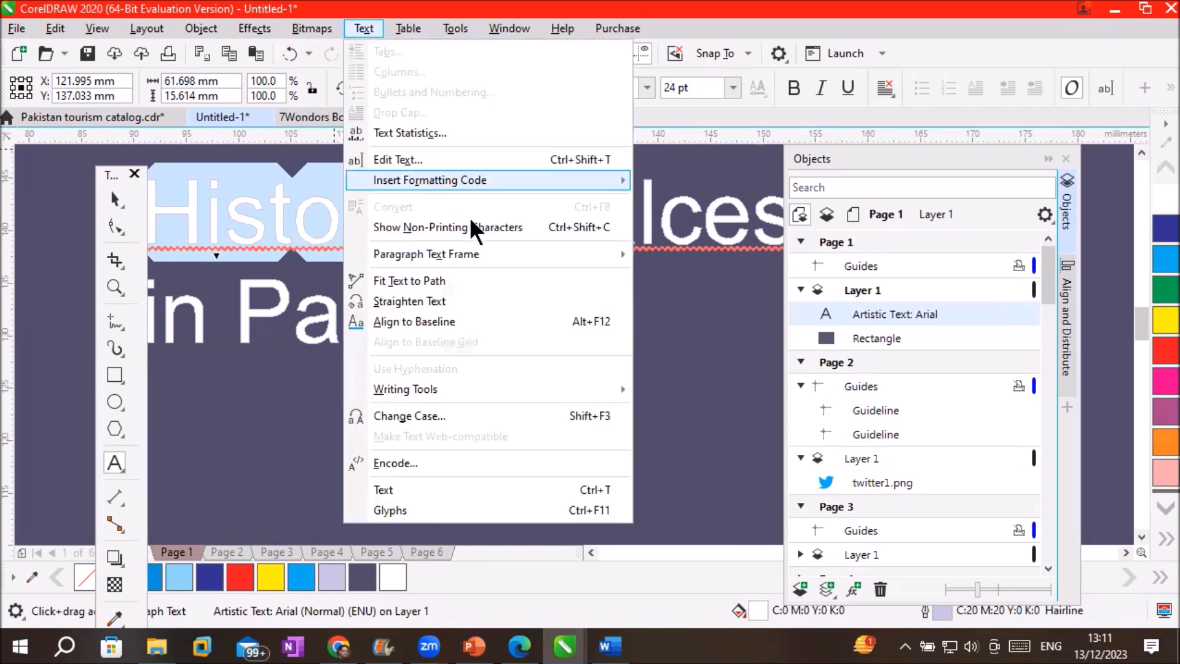
mouse_move(508, 388)
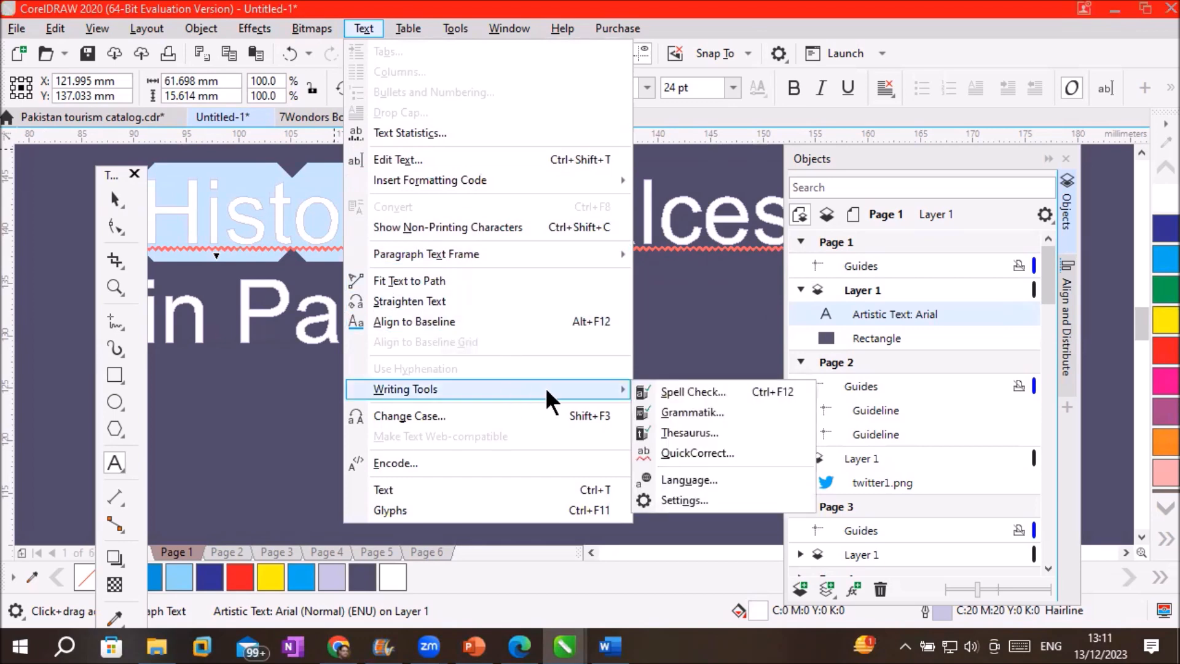
click(786, 393)
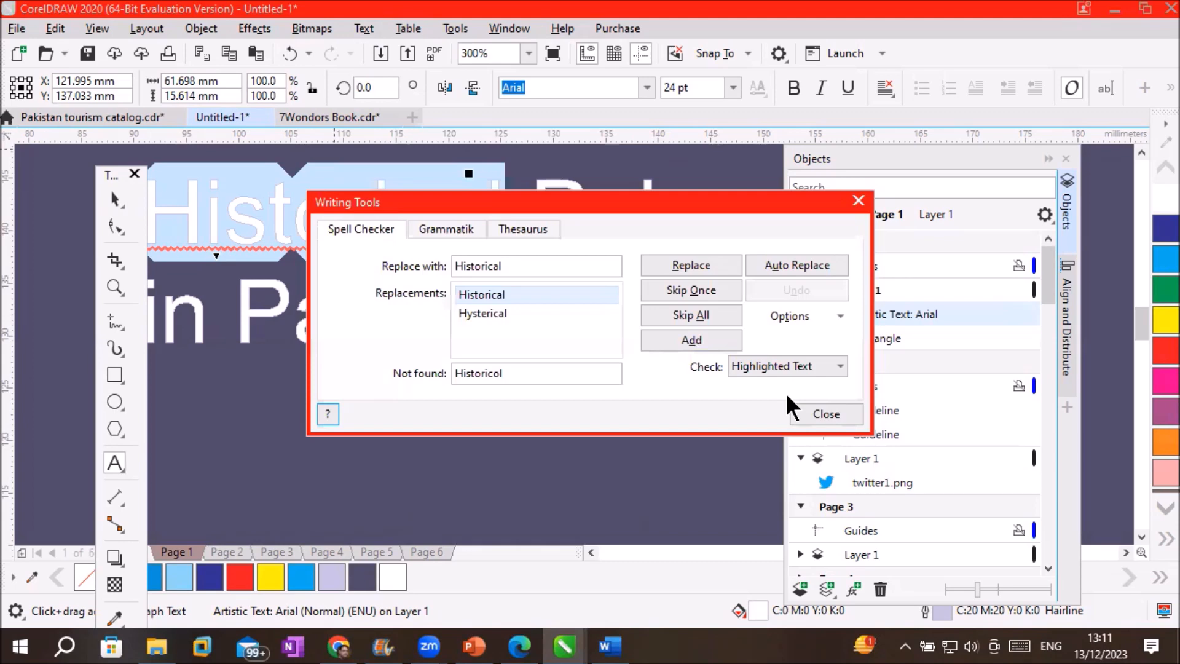
click(550, 268)
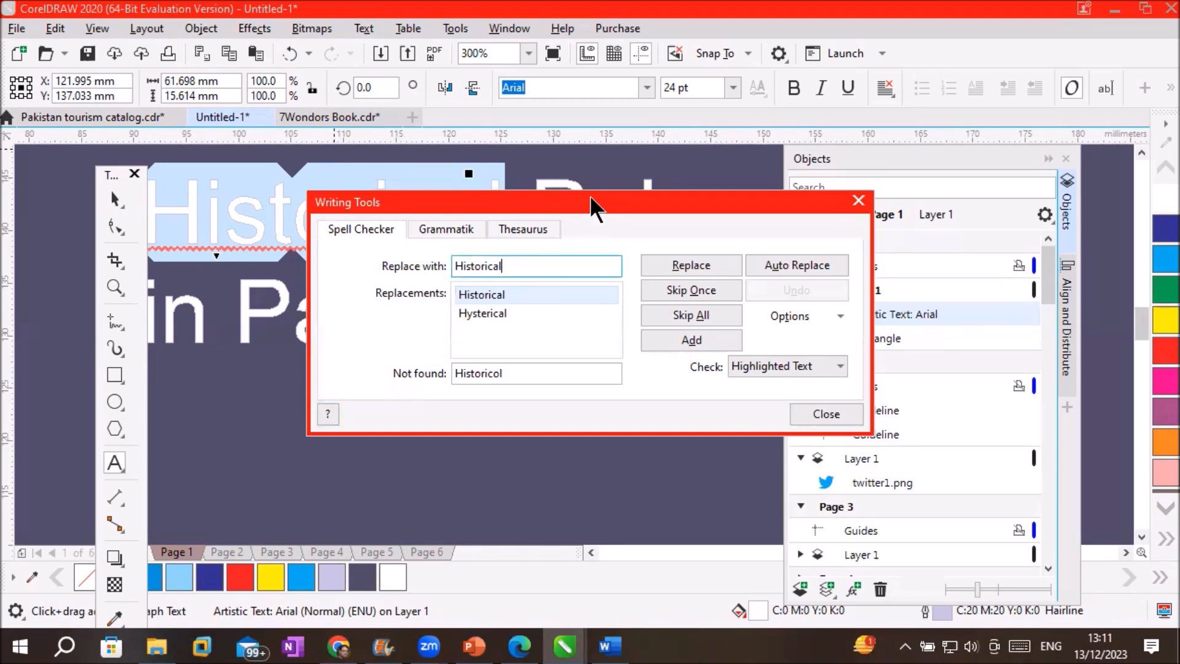
drag(591, 198, 766, 225)
drag(717, 291, 610, 299)
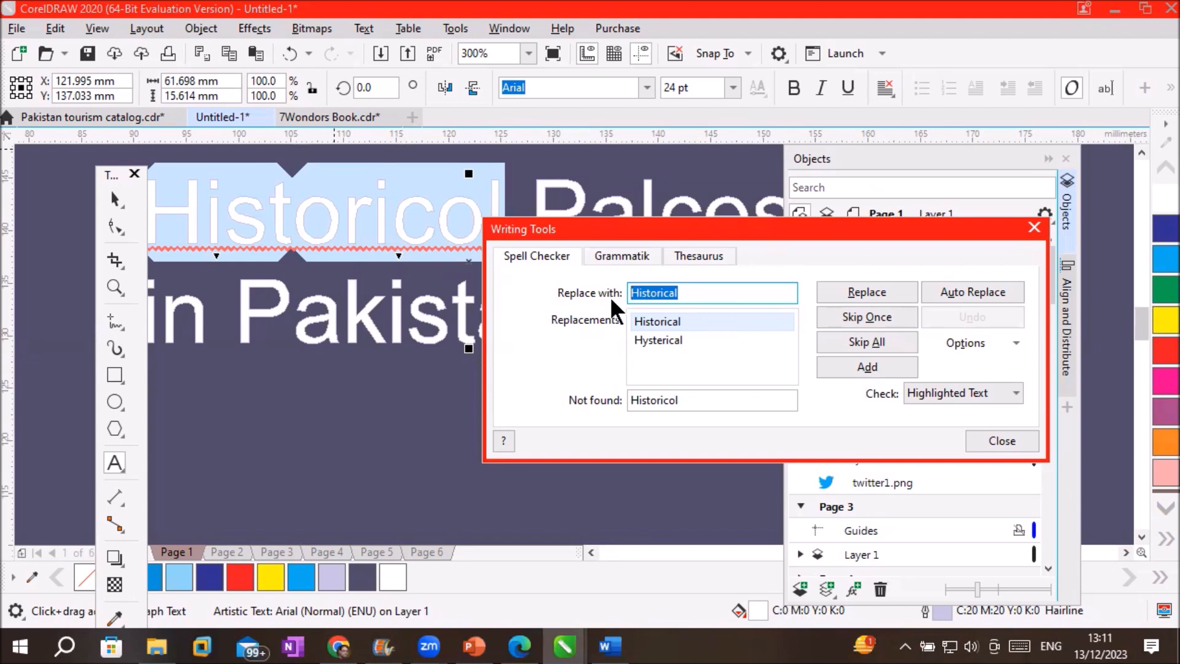
click(870, 286)
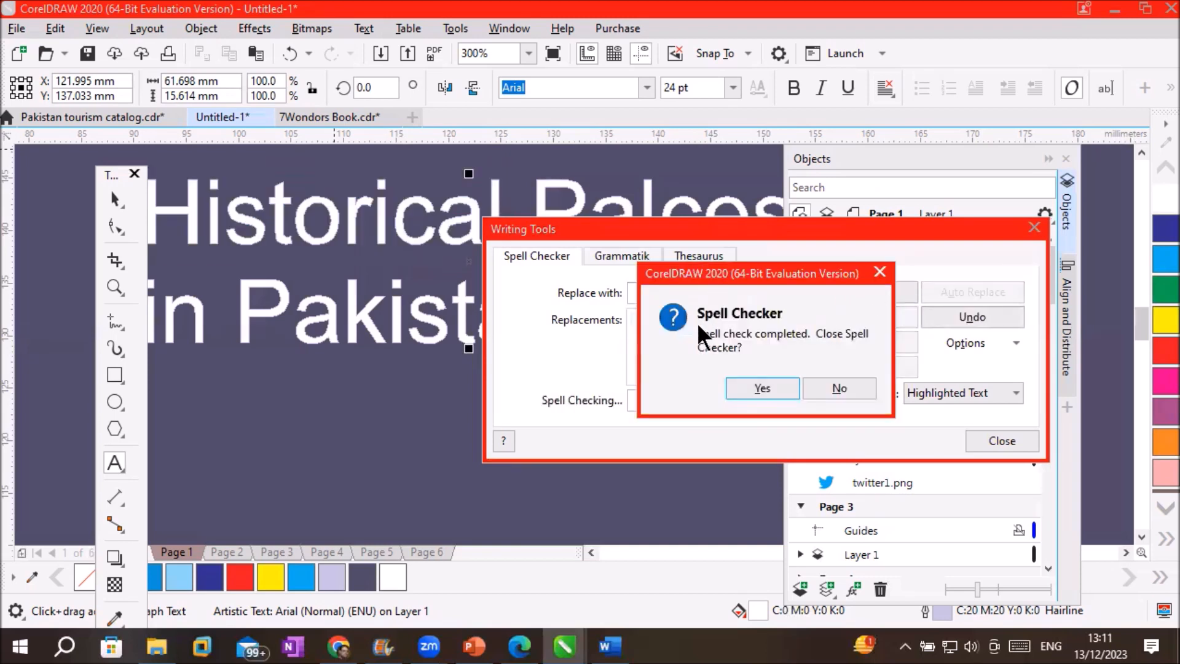
click(743, 388)
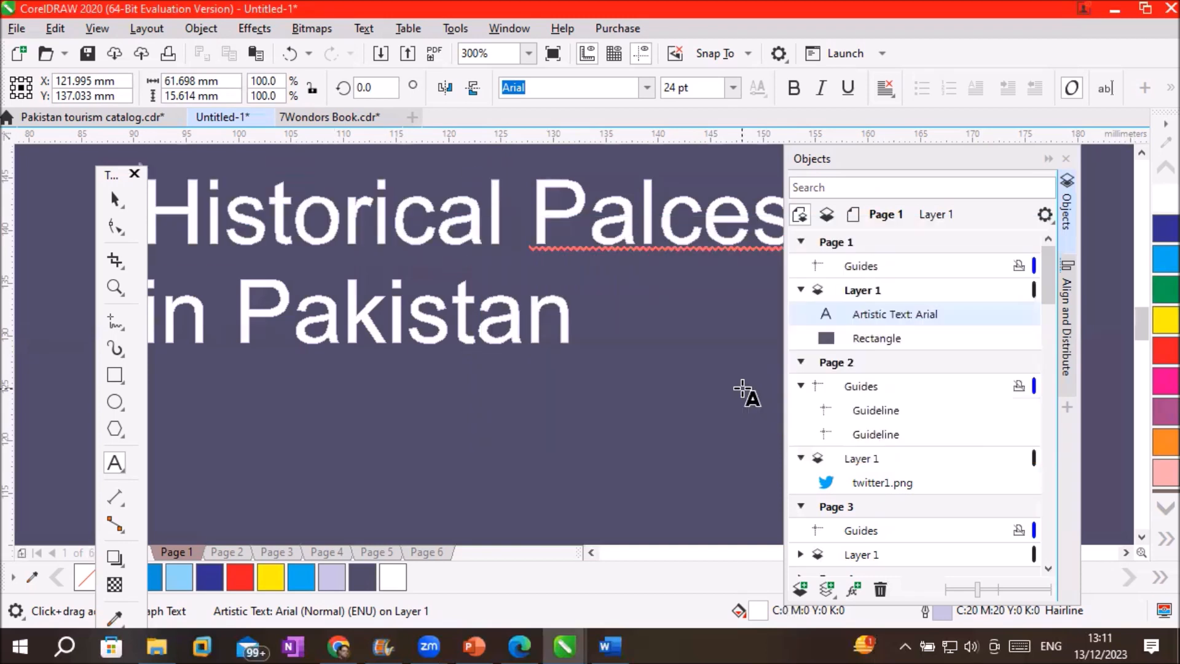
Select the misspelled word 'Palces' in the title and run Spell Check on it
click(1125, 552)
click(1125, 552)
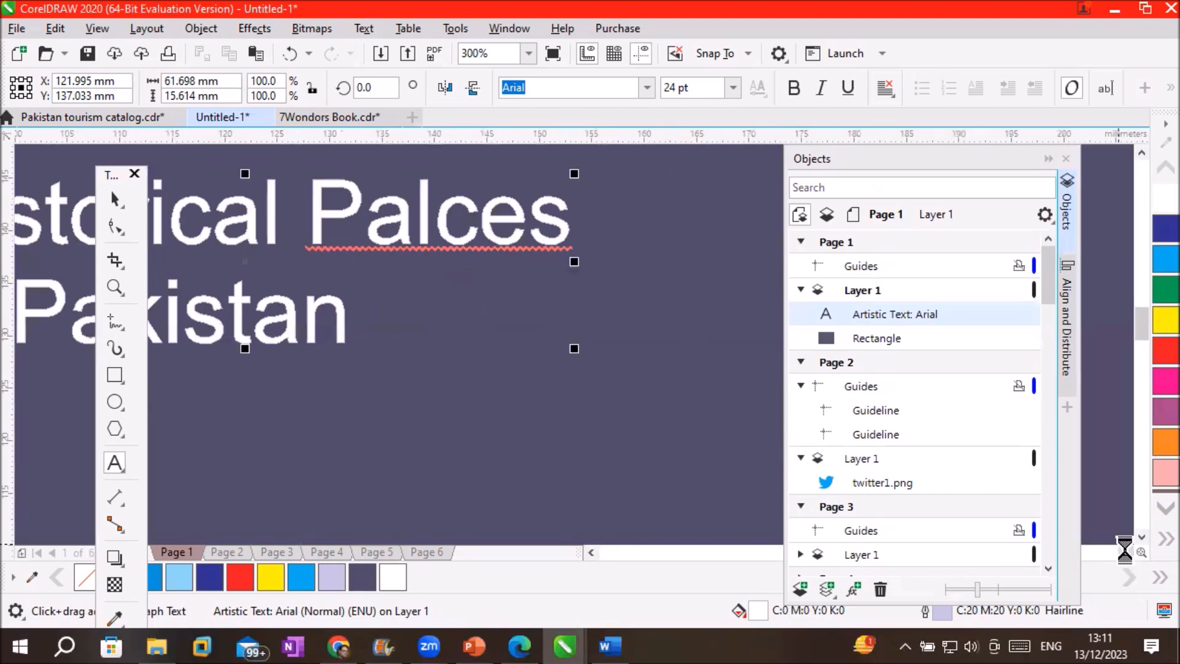
click(1124, 552)
double_click(361, 225)
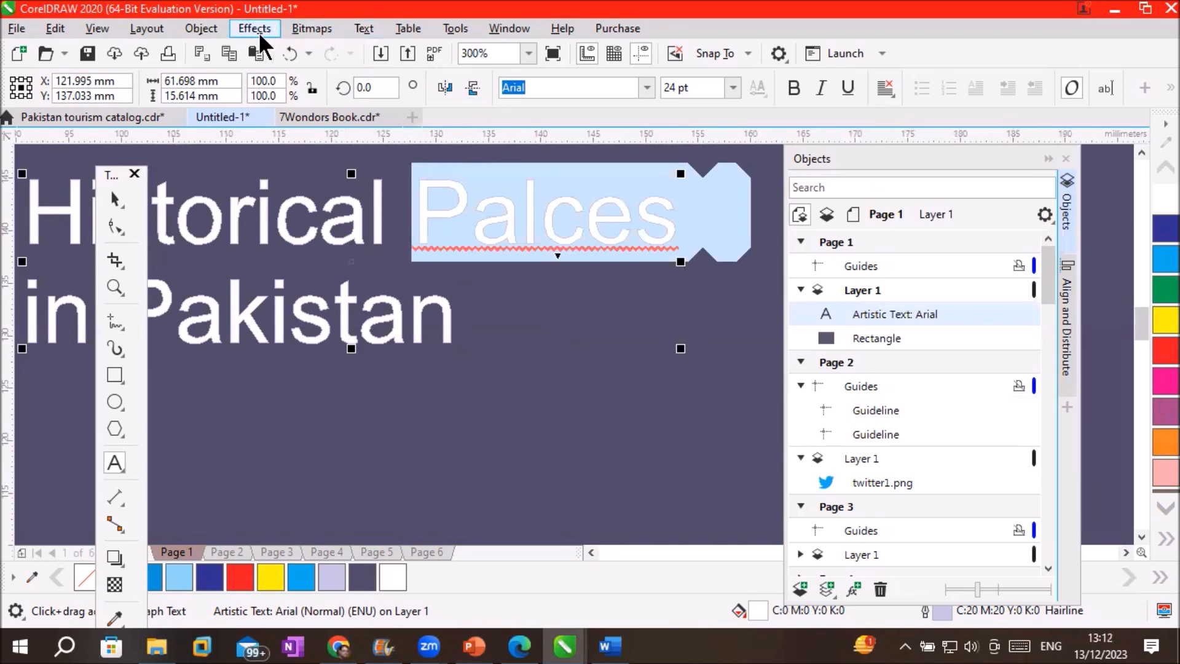
click(364, 28)
mouse_move(408, 29)
mouse_move(363, 30)
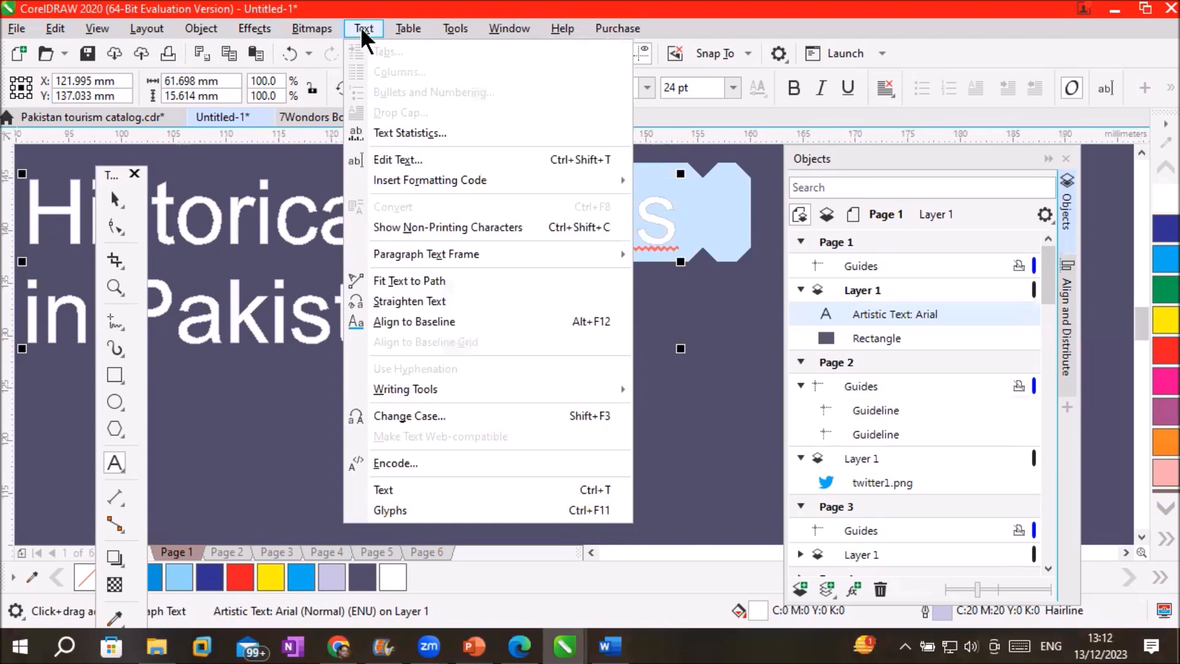
mouse_move(460, 393)
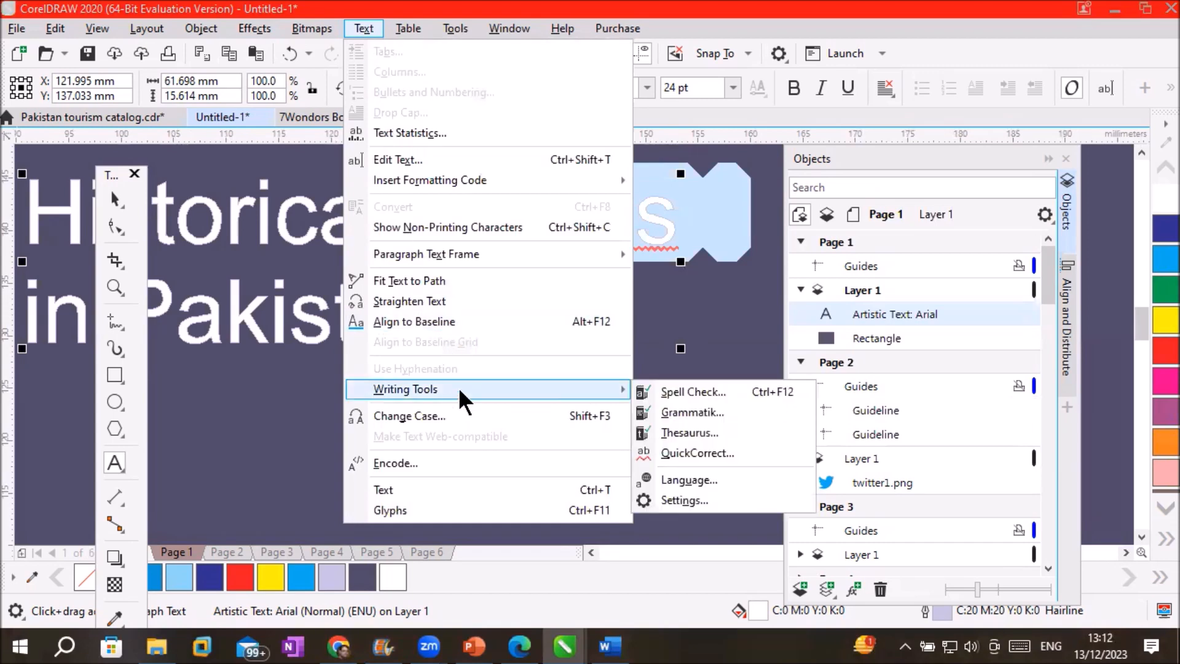
click(690, 391)
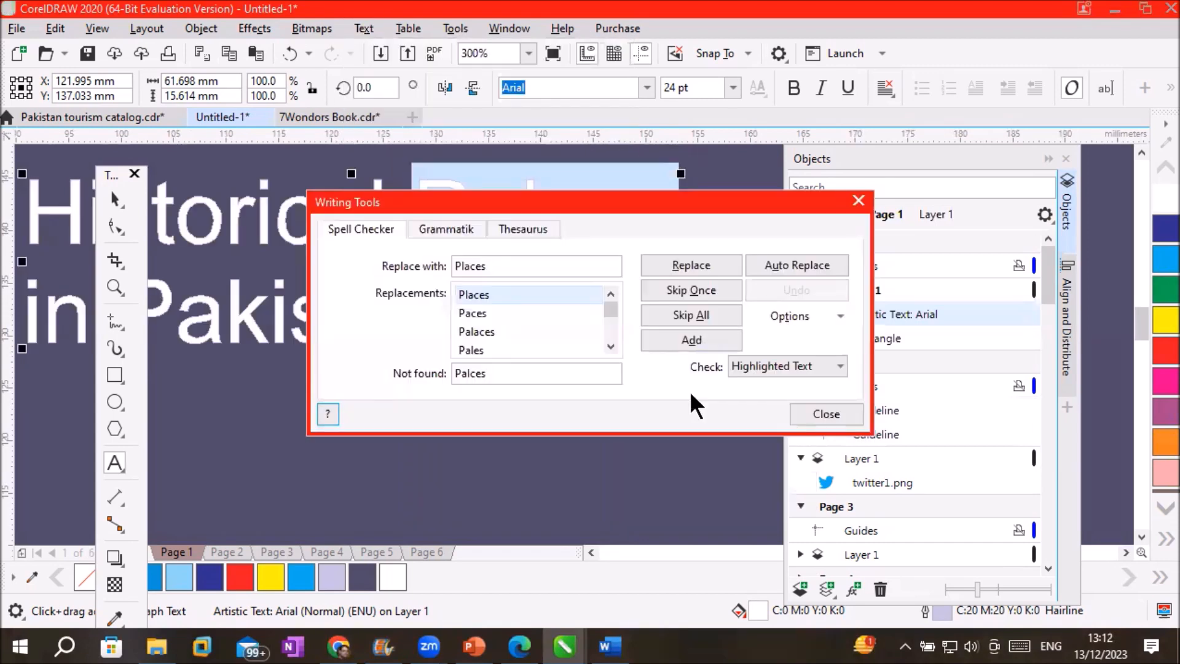
Replace 'Palces' with the suggestion 'Places' and finish the spell check
drag(608, 201, 793, 311)
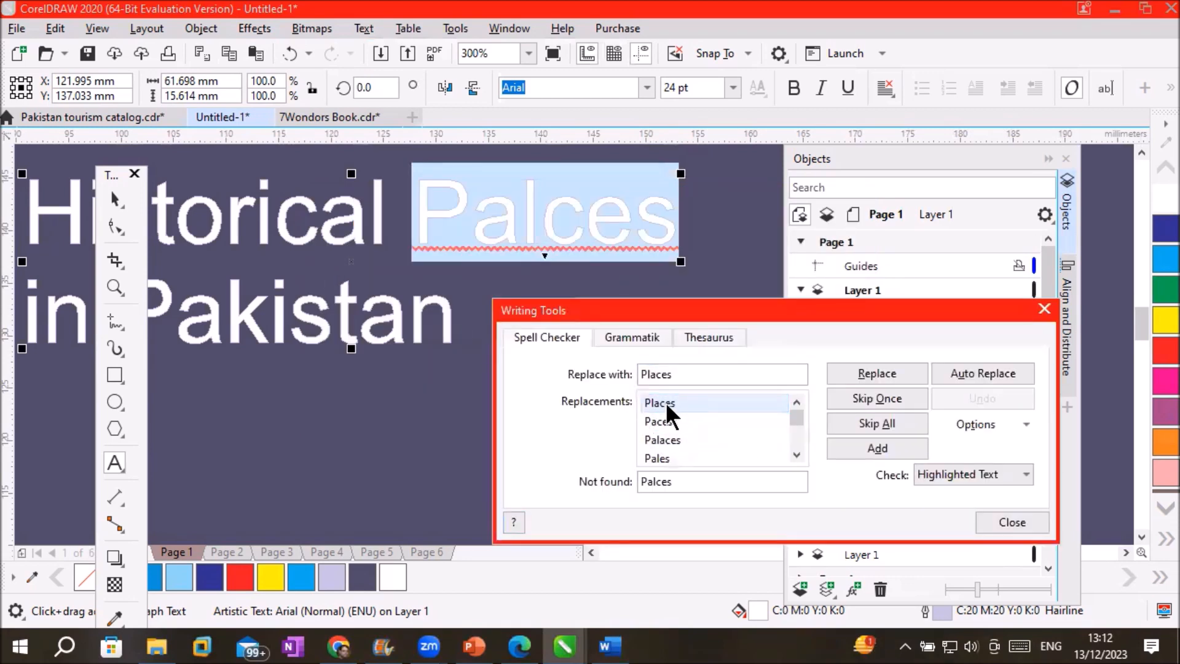
click(674, 420)
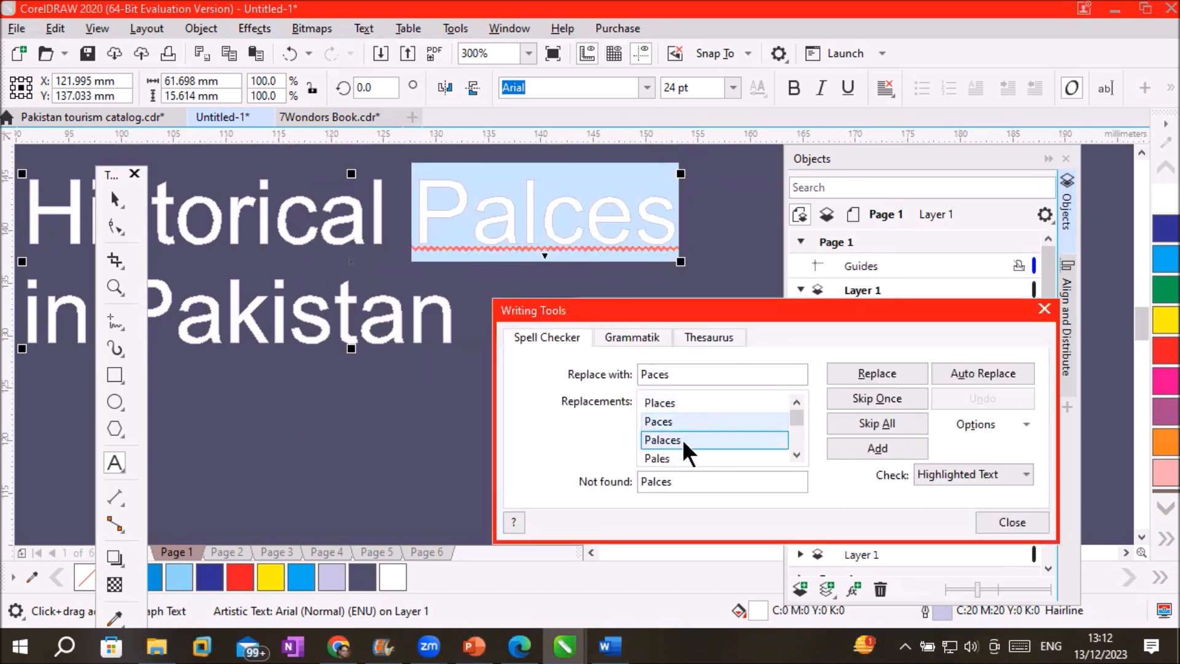
click(683, 439)
click(664, 456)
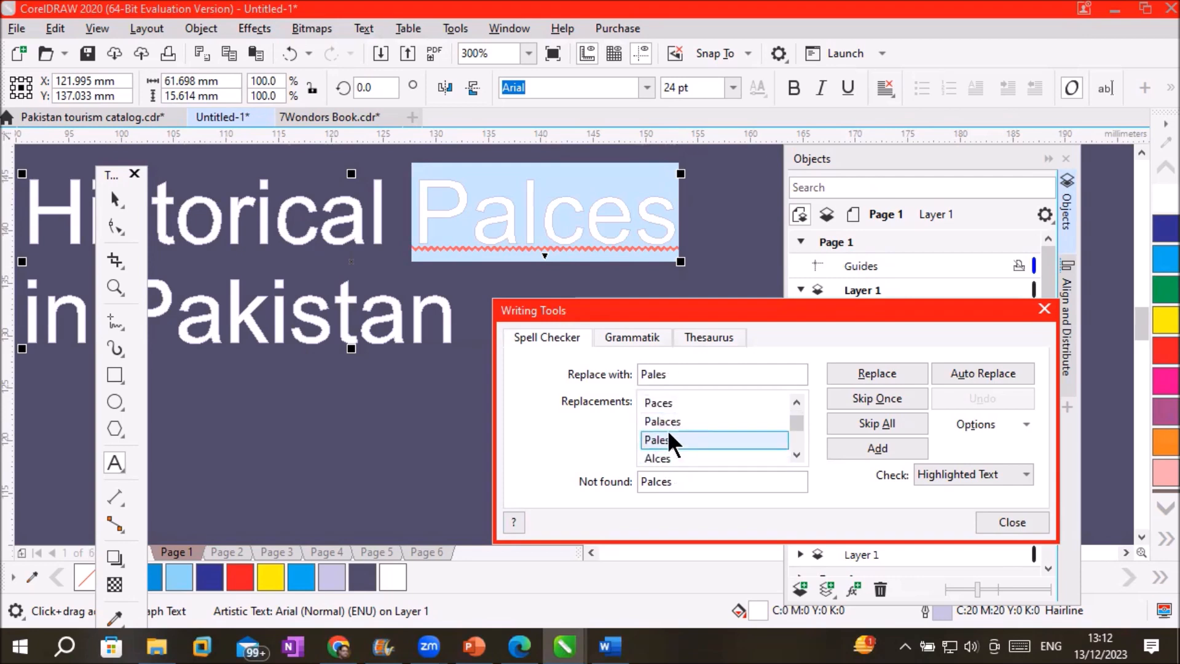
click(796, 402)
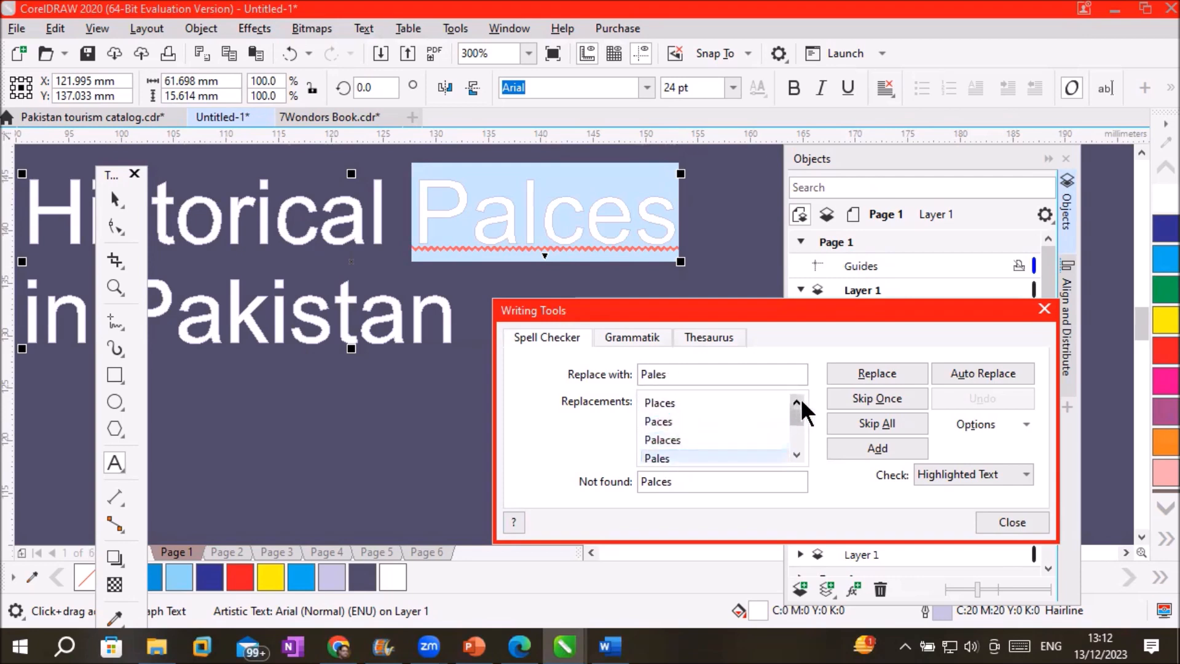
click(721, 408)
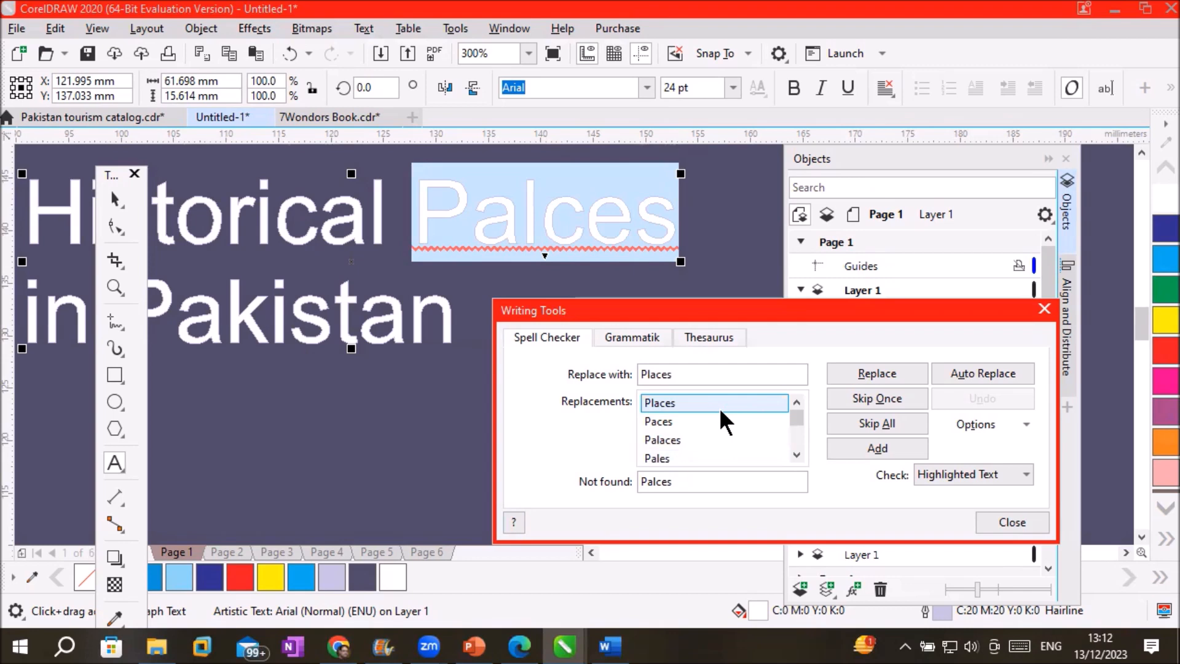
click(865, 367)
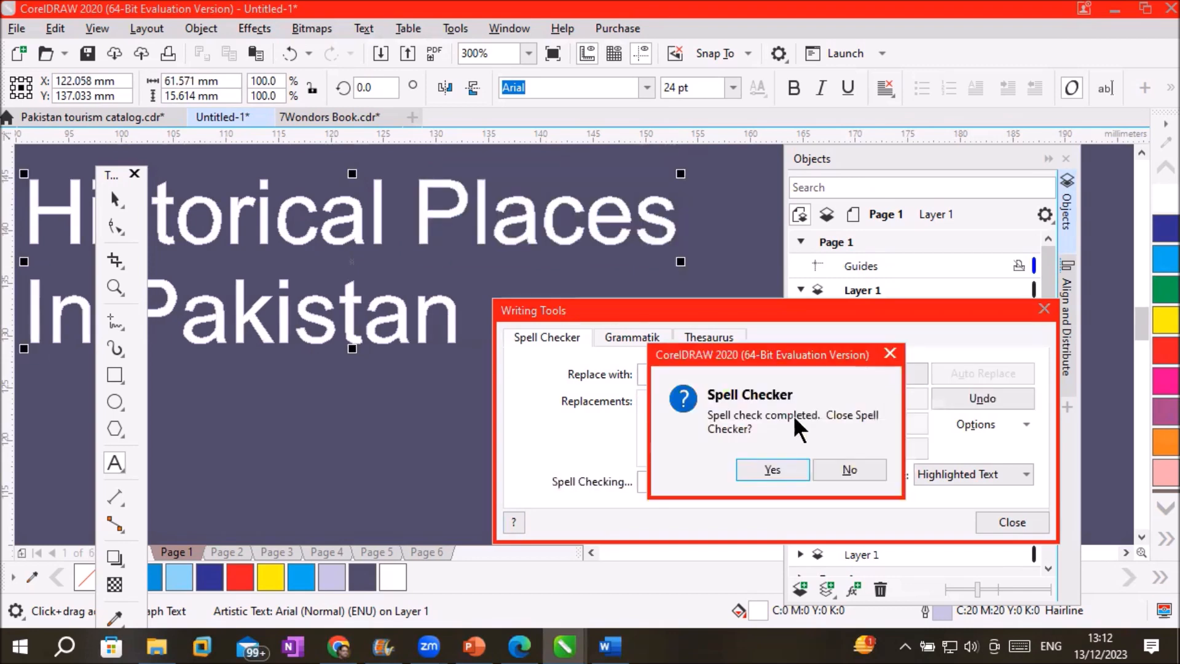
click(759, 471)
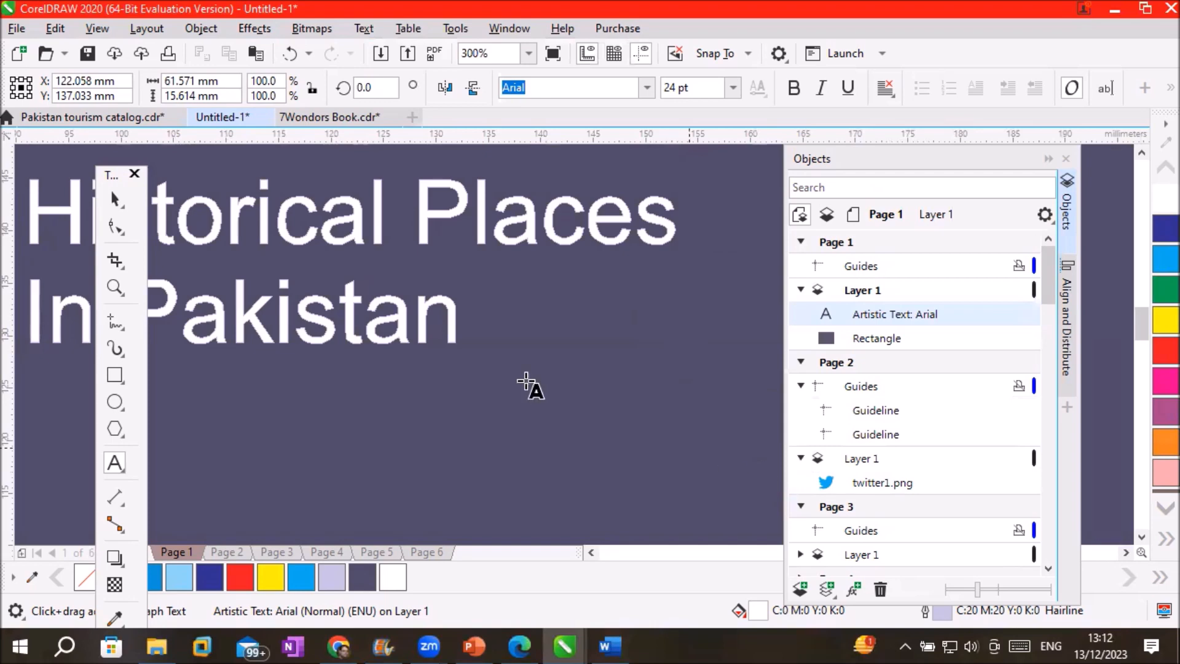
Scale the 'Historical Places In Pakistan' title up to about 53.5 pt
scroll(409, 330, down, 3)
scroll(384, 336, up, 2)
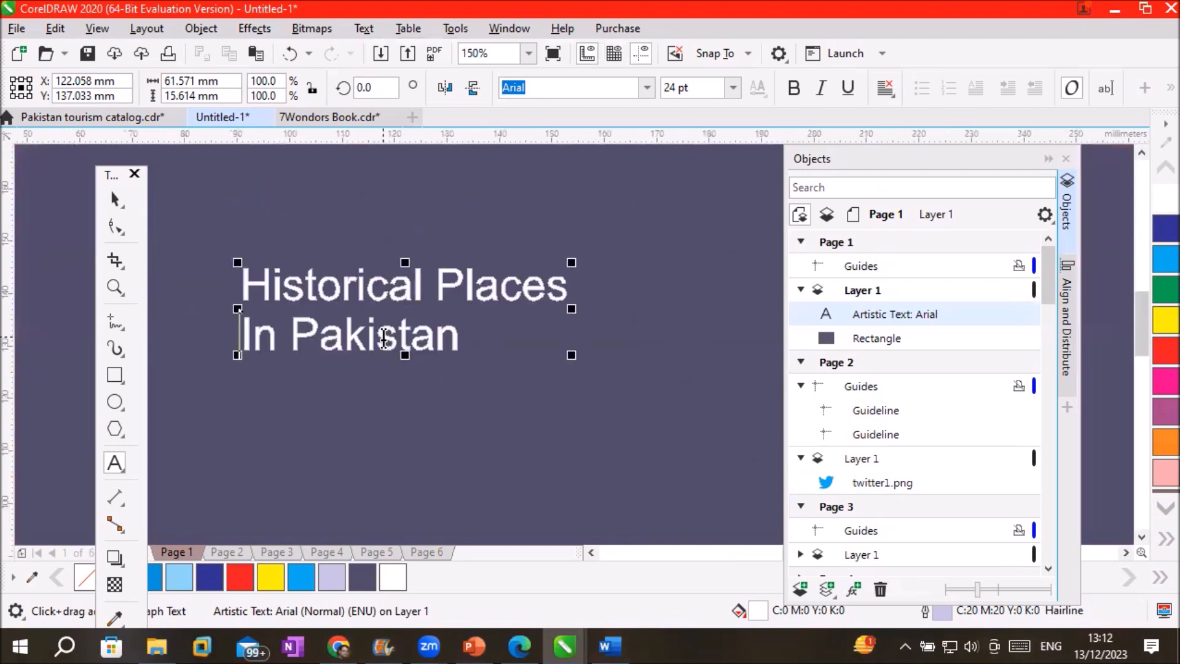
drag(575, 353, 775, 471)
scroll(592, 421, down, 3)
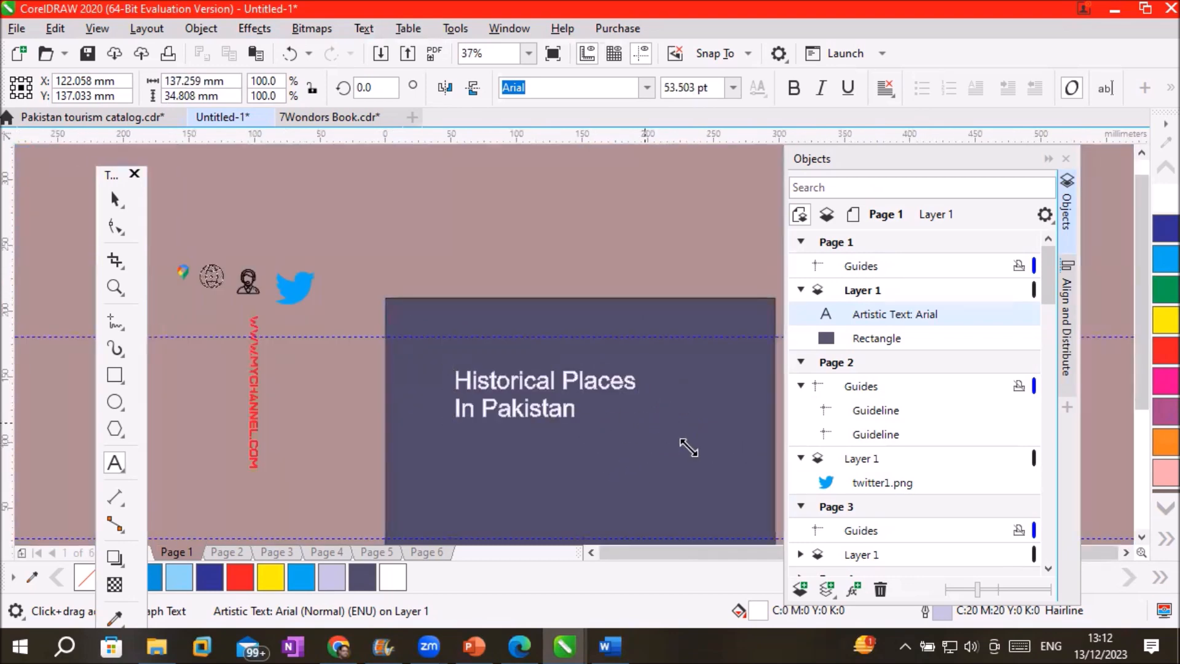
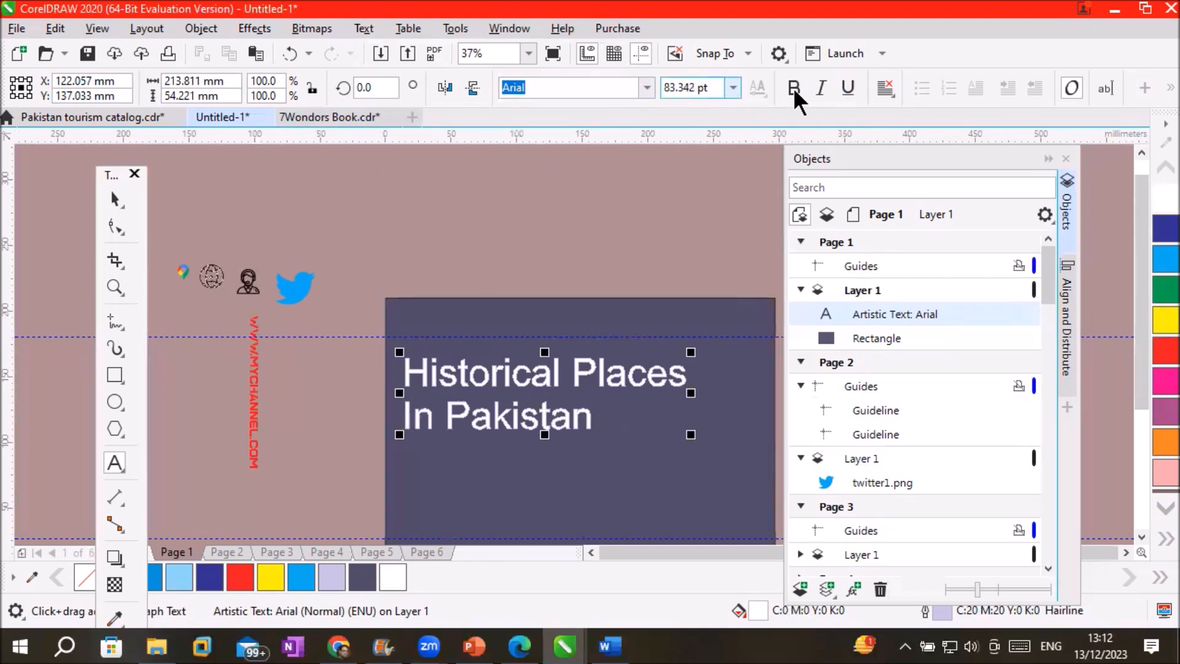
Center-align the two-line title and move it right toward the box's centre
click(884, 91)
click(913, 157)
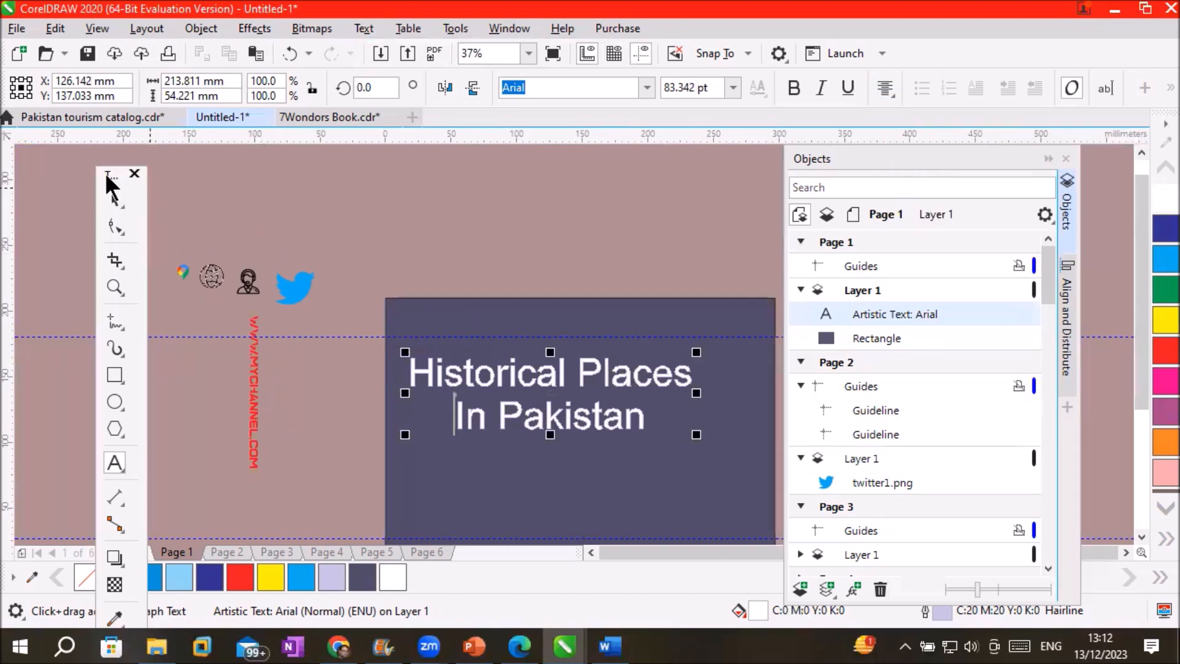
click(114, 199)
drag(556, 378, 586, 377)
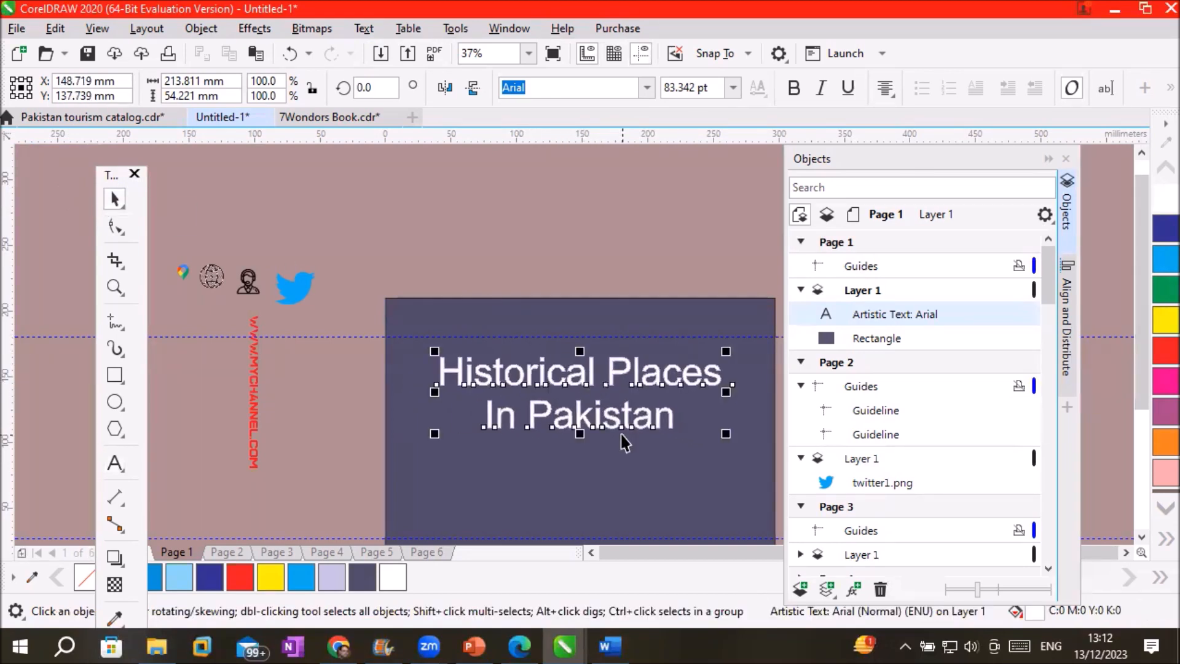
scroll(621, 434, down, 2)
click(1139, 535)
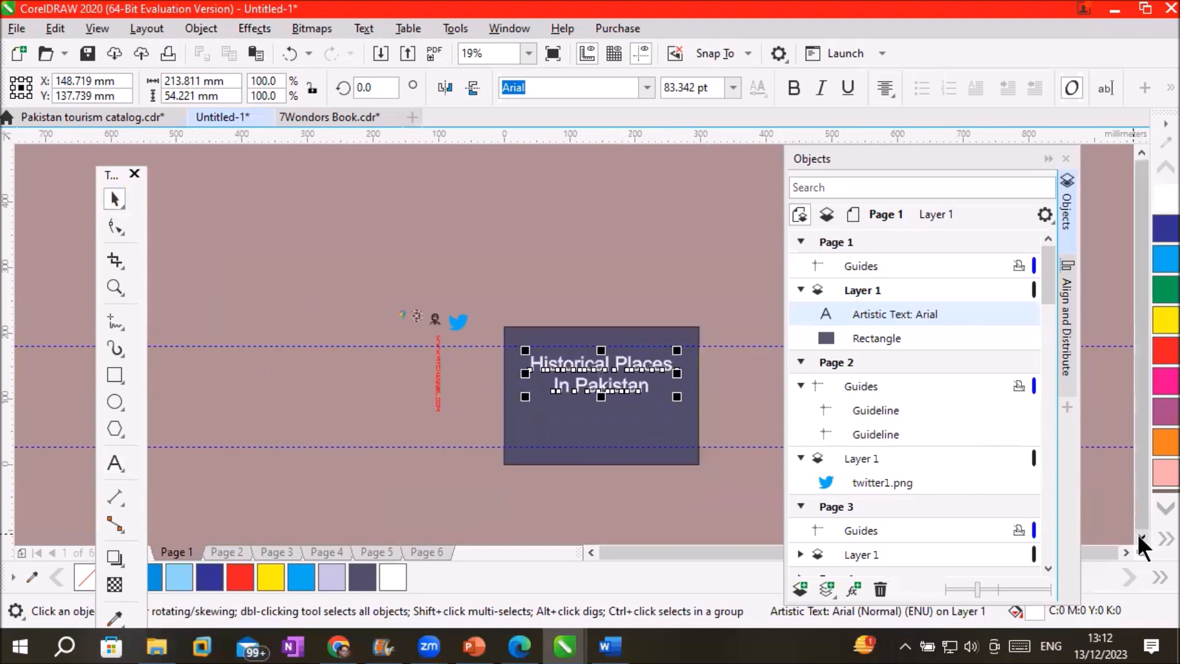
scroll(640, 369, up, 2)
scroll(639, 372, down, 1)
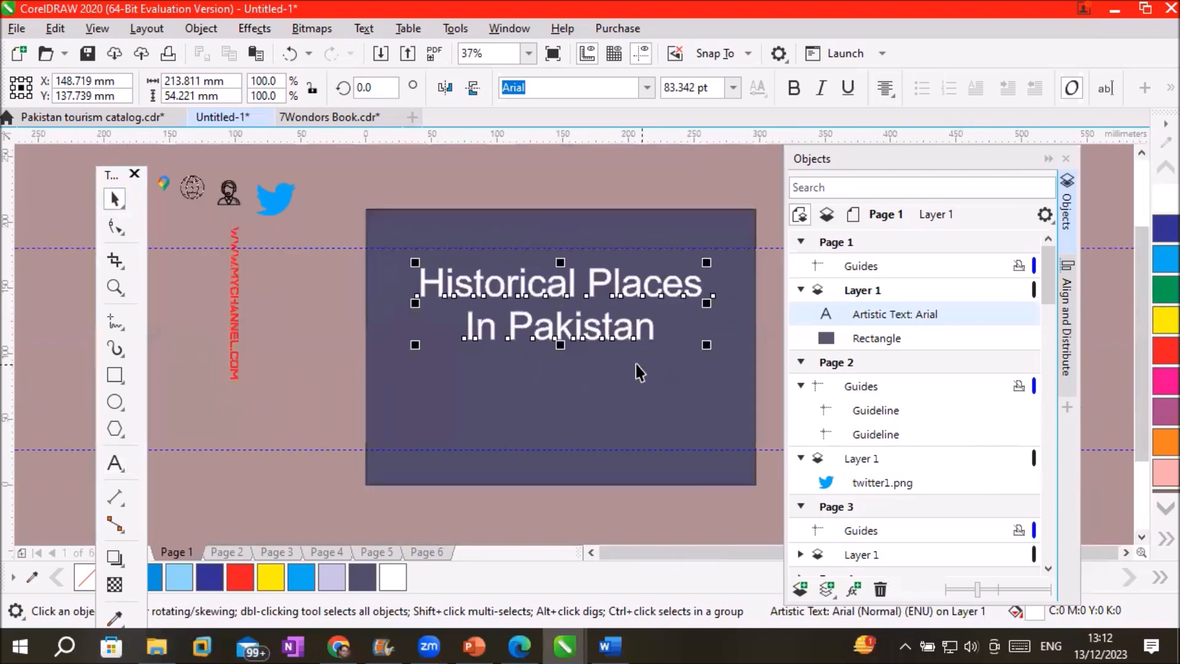
Set the 'In Pakistan' line in the Banyu script font
click(114, 462)
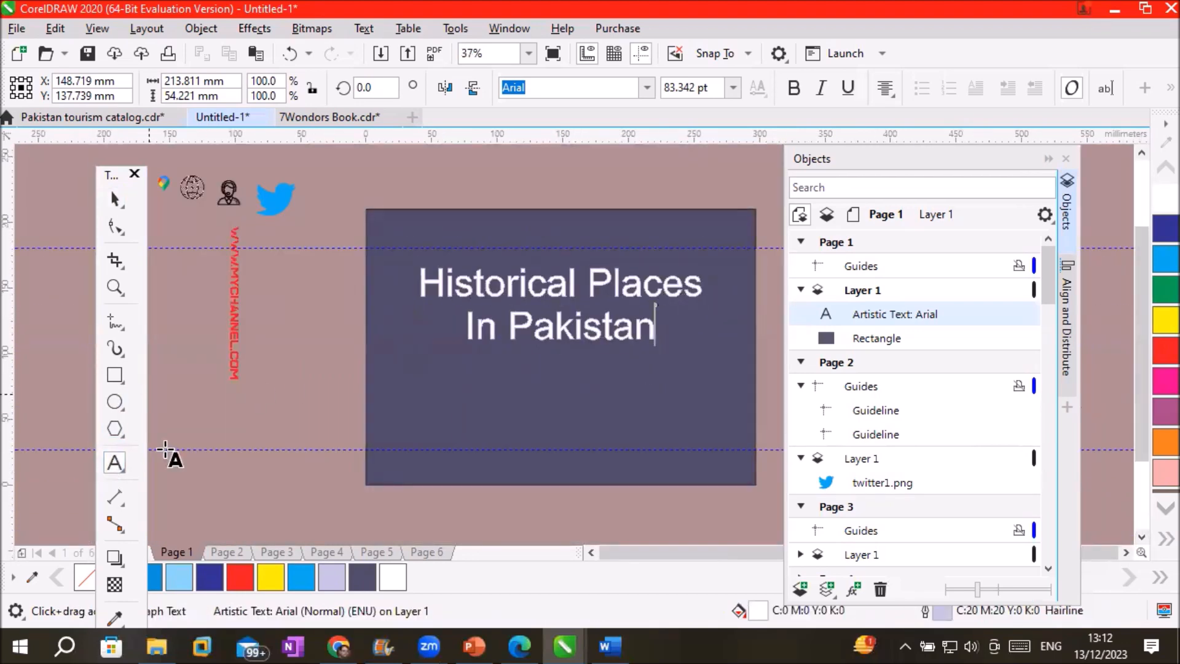
drag(656, 329, 433, 335)
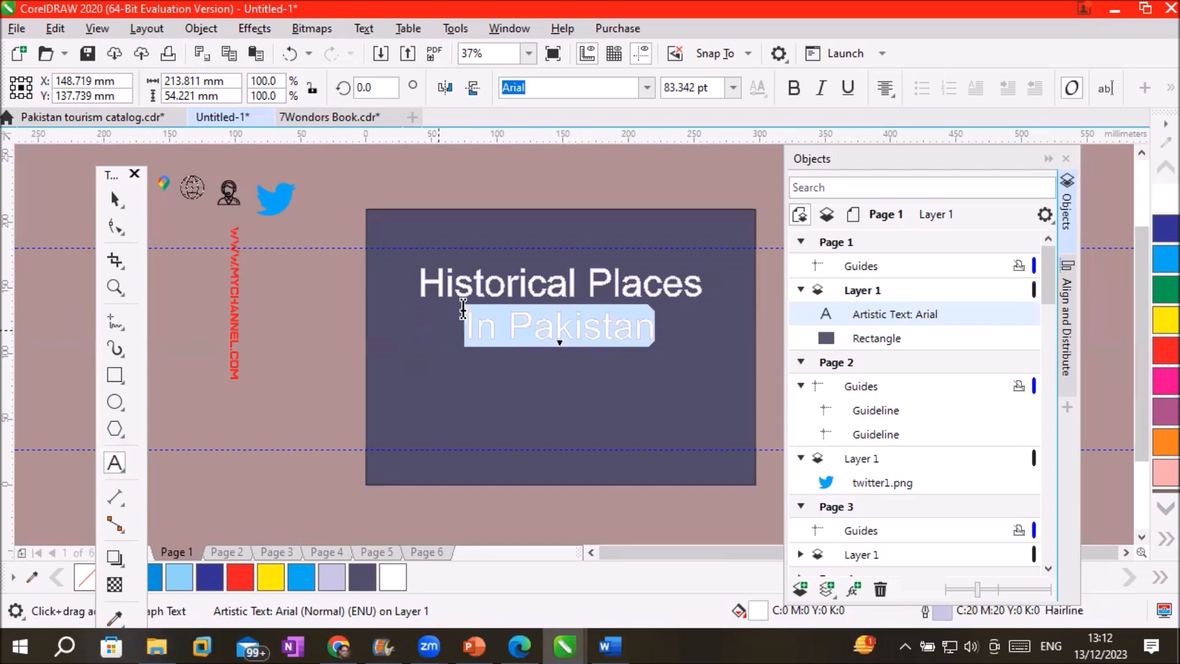
click(646, 88)
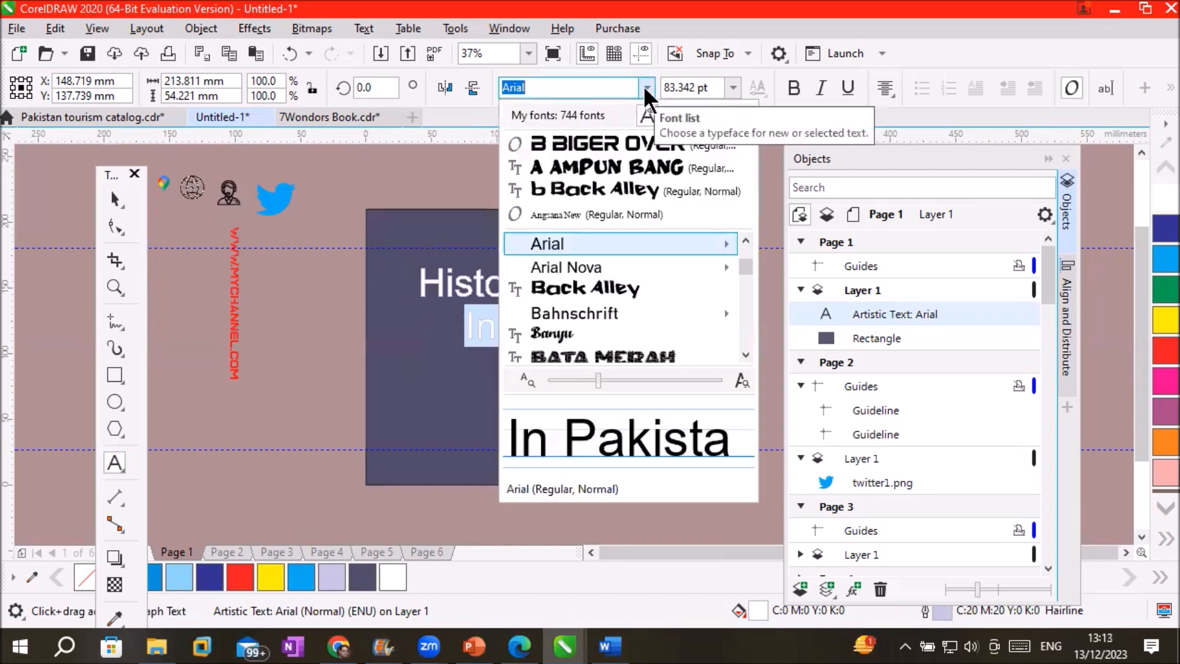
click(654, 287)
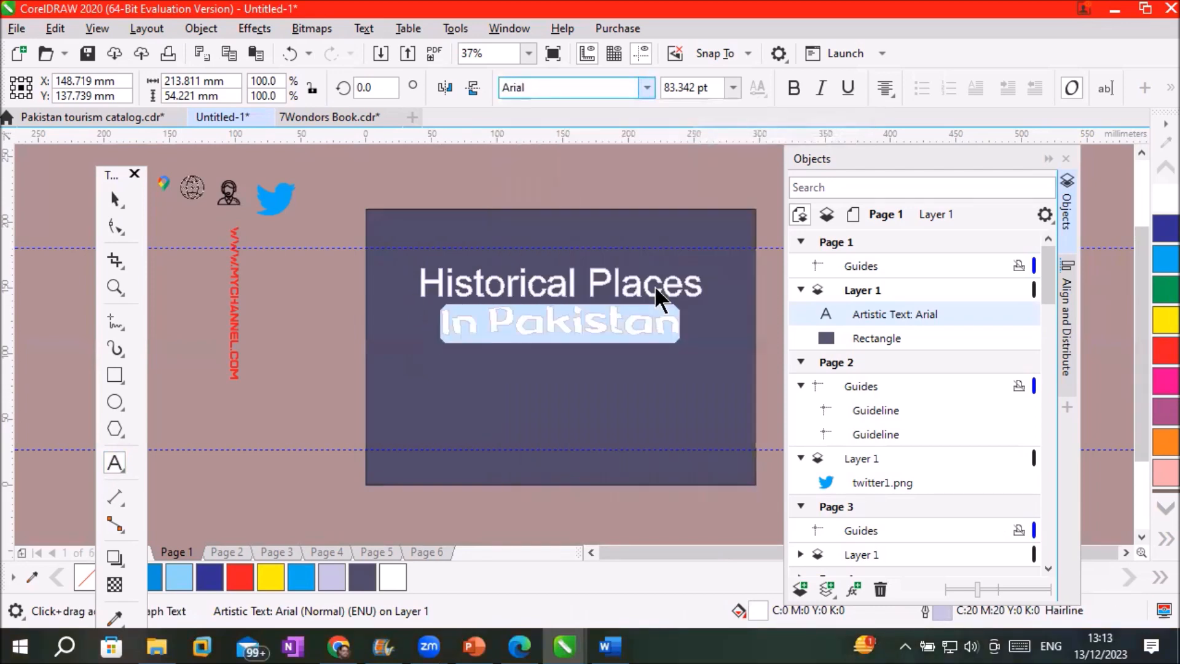
click(647, 87)
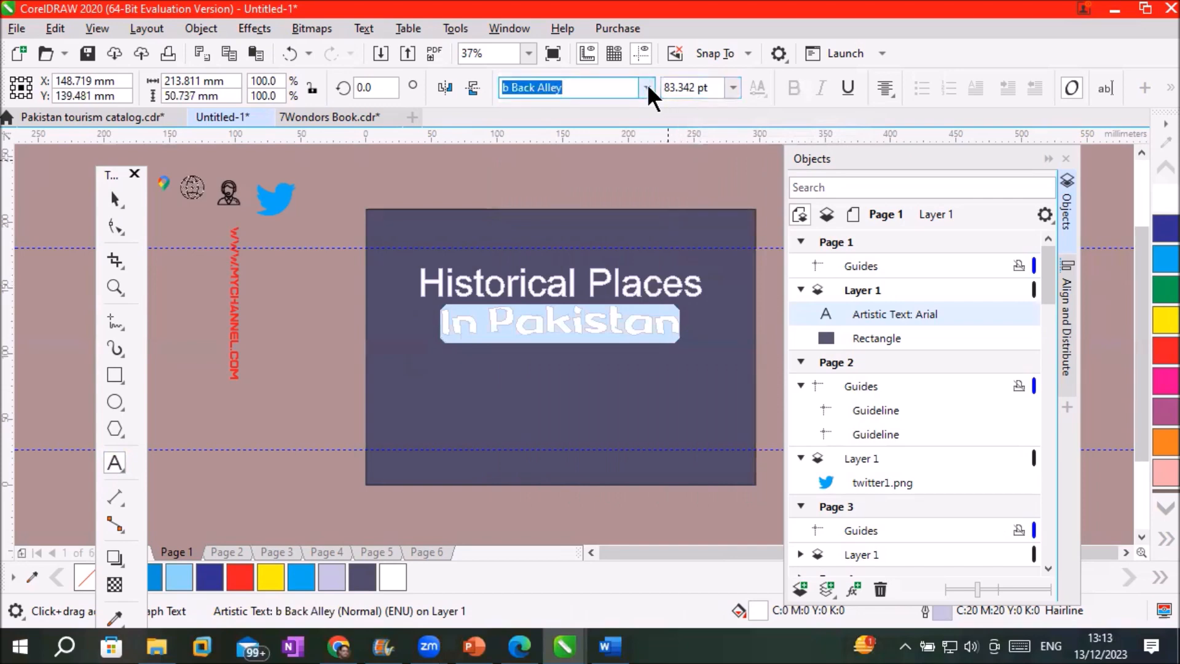
click(667, 287)
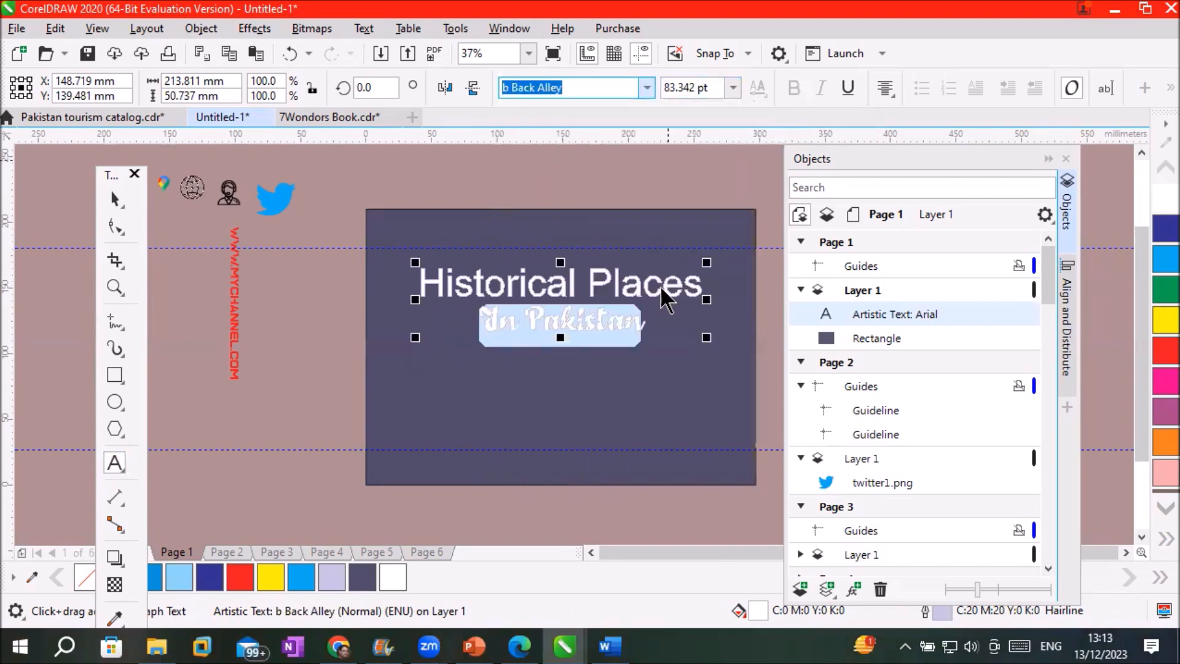
click(639, 359)
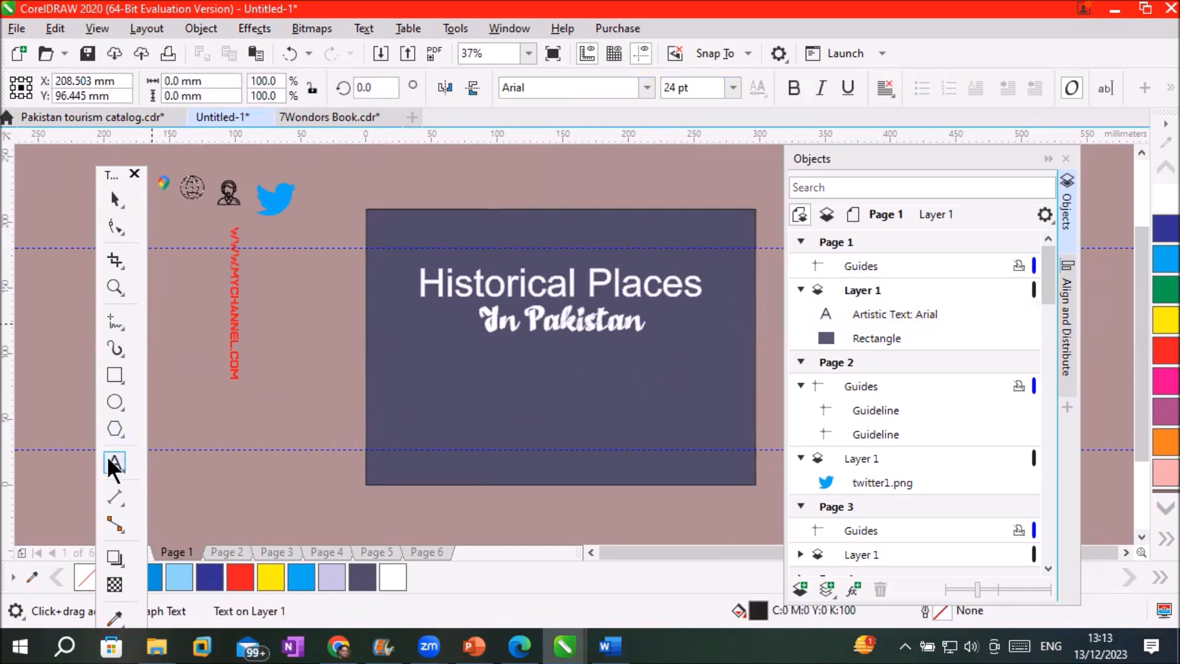
click(447, 418)
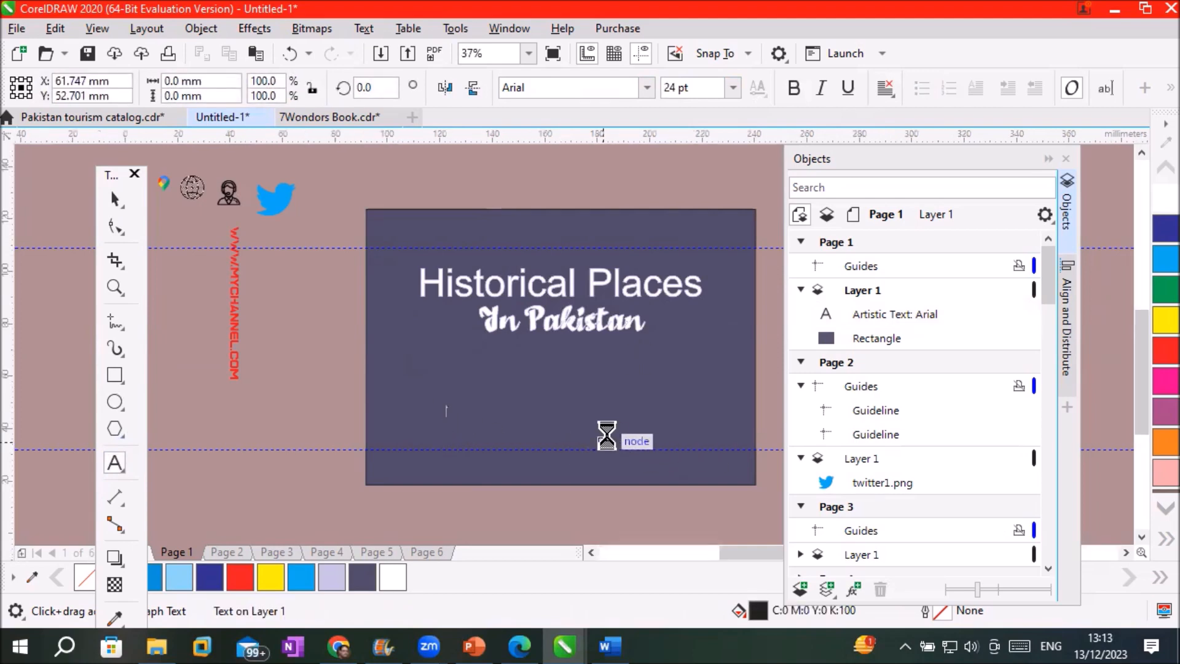
Type 'Prepared by:' with the author's name on a second line
scroll(607, 437, up, 2)
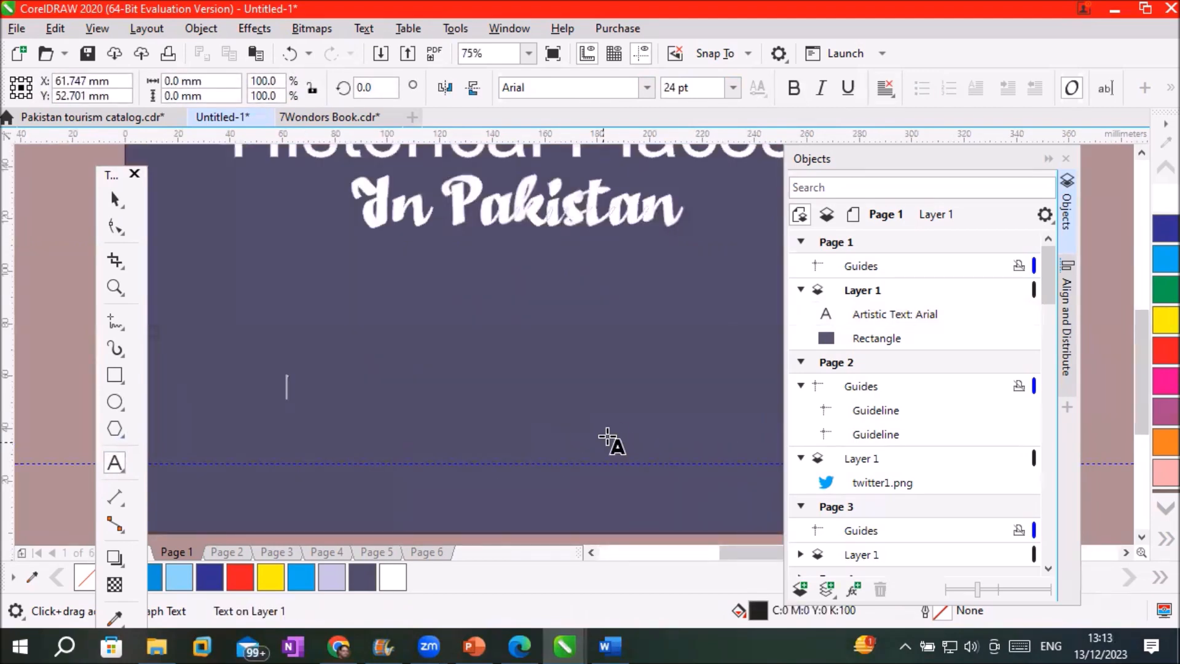
text(Prepared by:)
key(Return)
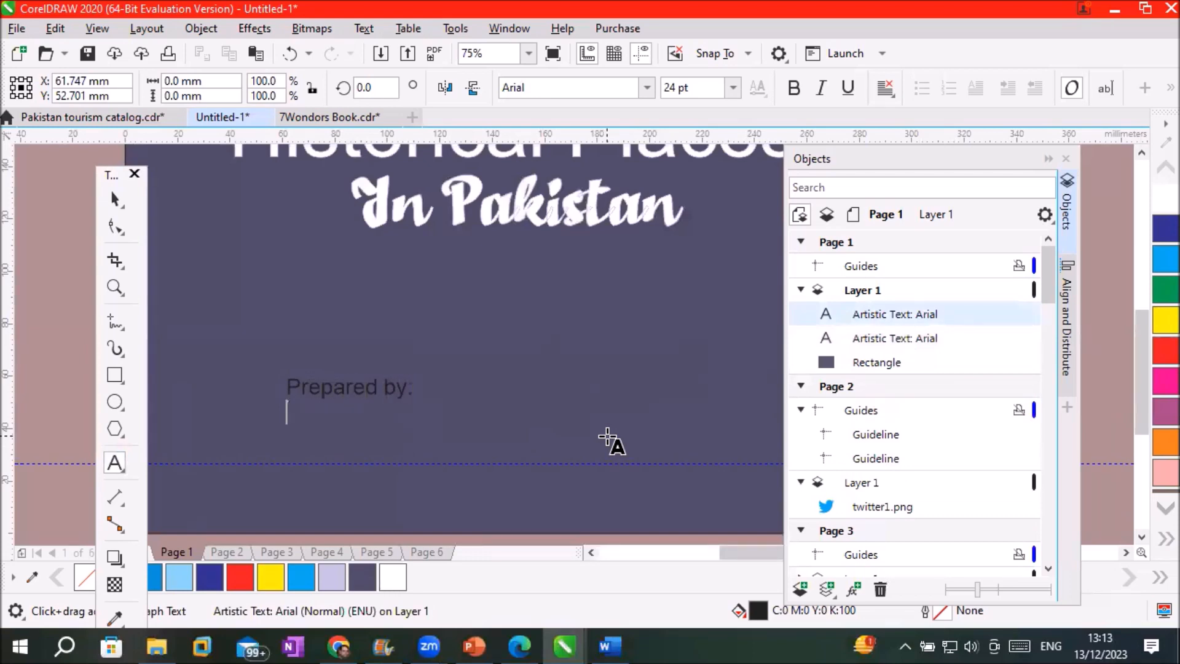
text(Mr Farmat)
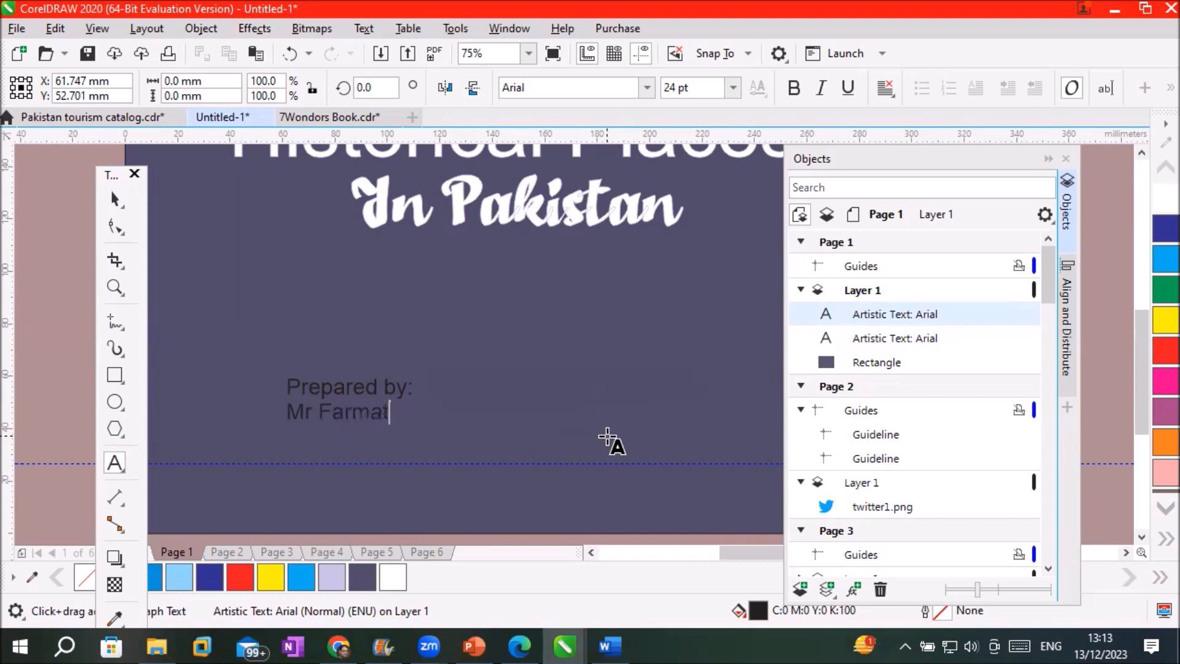
Make the whole credit text's fill and outline white
scroll(374, 429, up, 3)
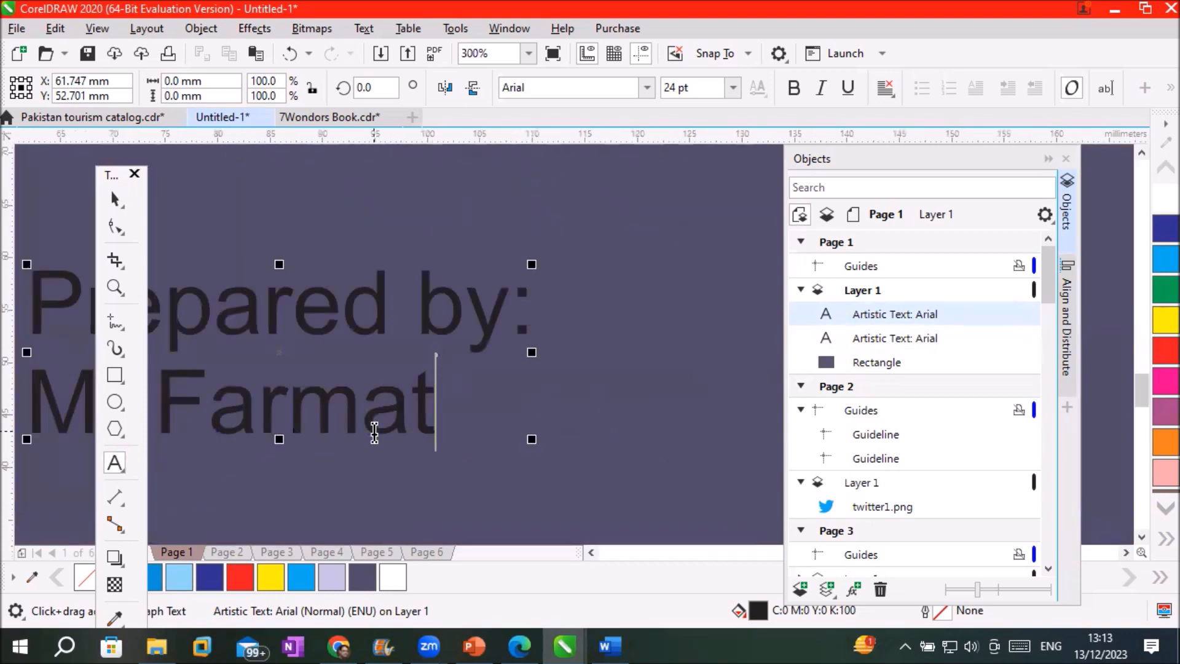
click(1162, 320)
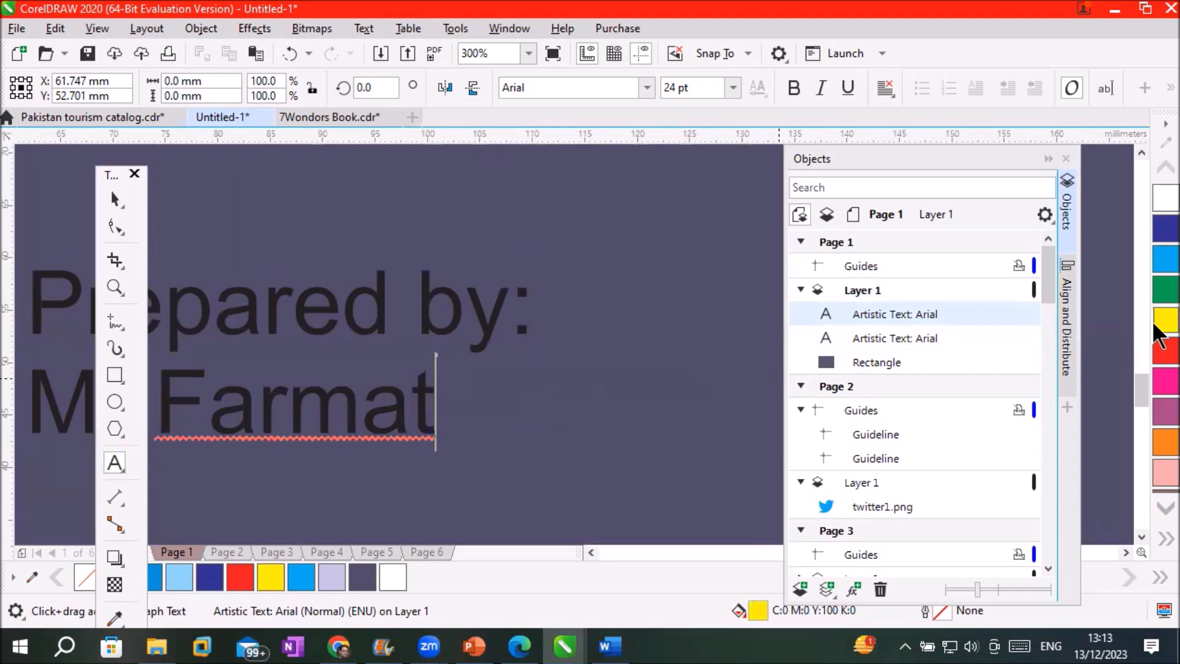
right_click(1162, 320)
key(ctrl+a)
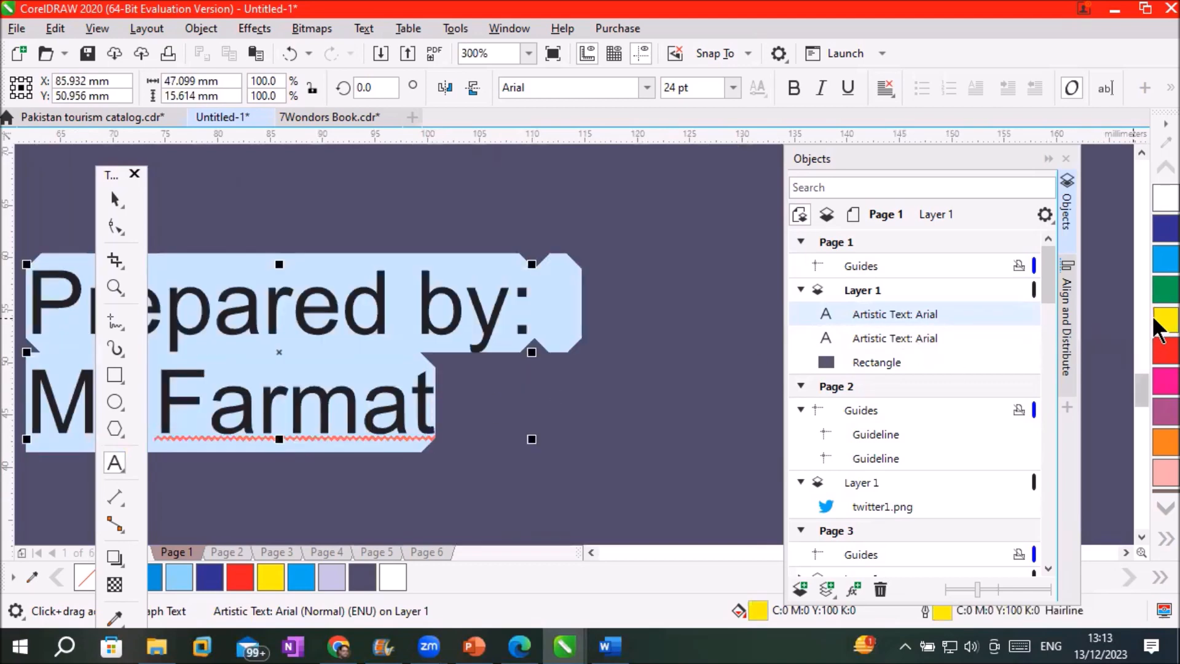
click(1160, 335)
right_click(1159, 335)
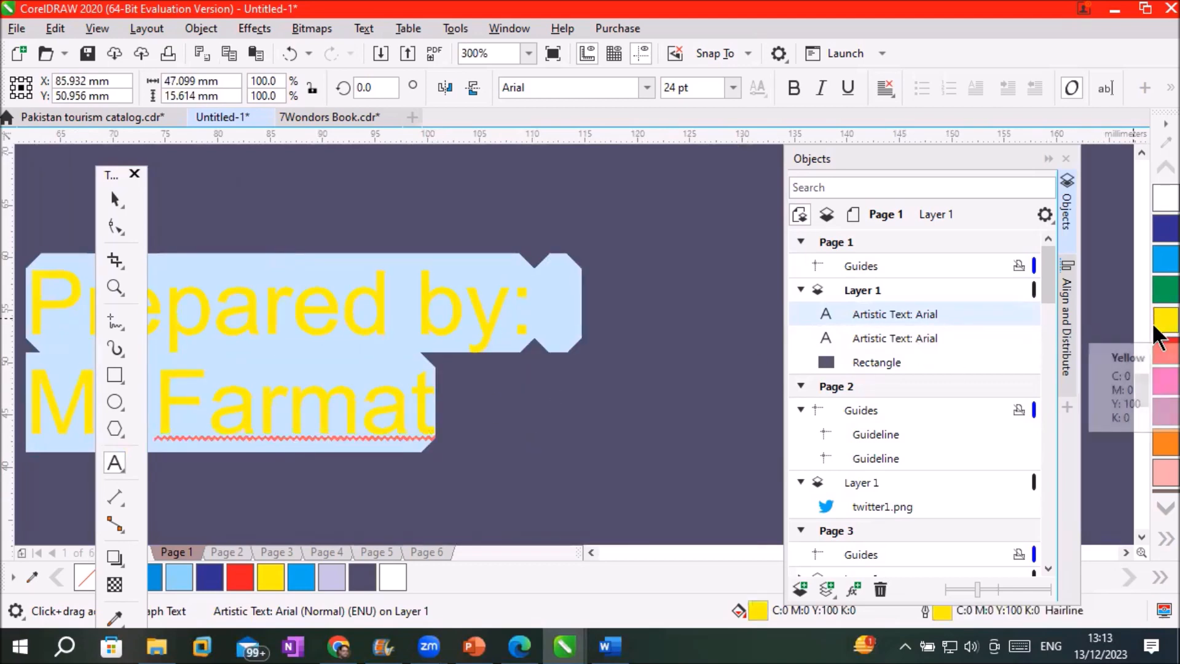
click(1160, 199)
right_click(1160, 199)
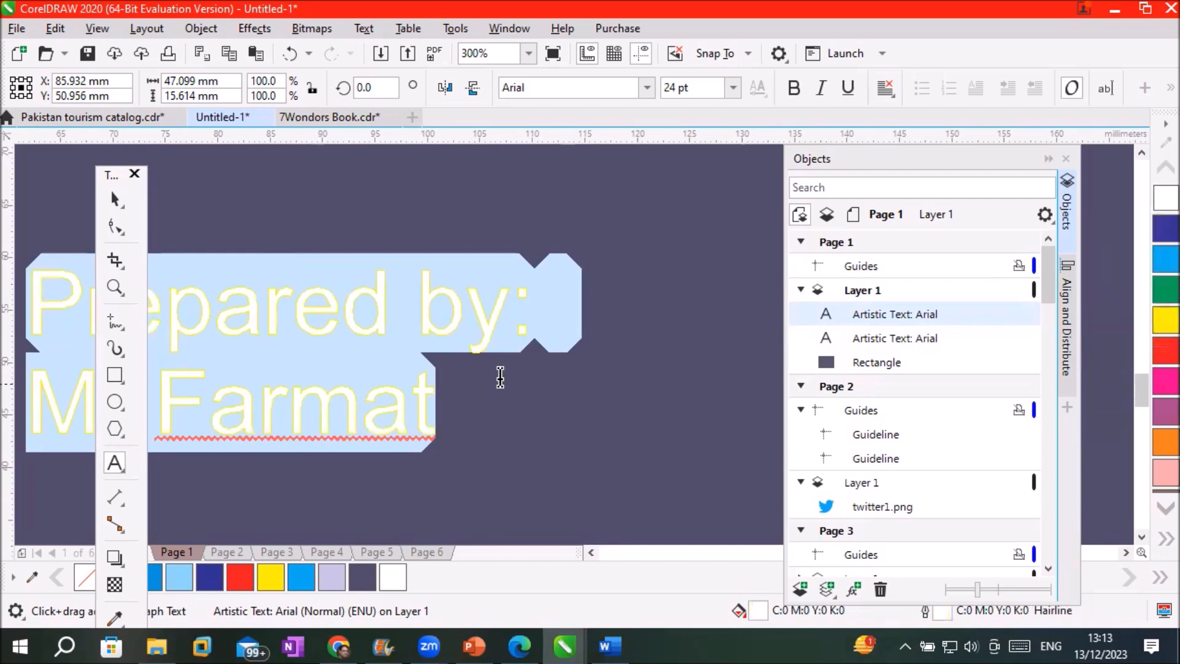
scroll(486, 373, down, 1)
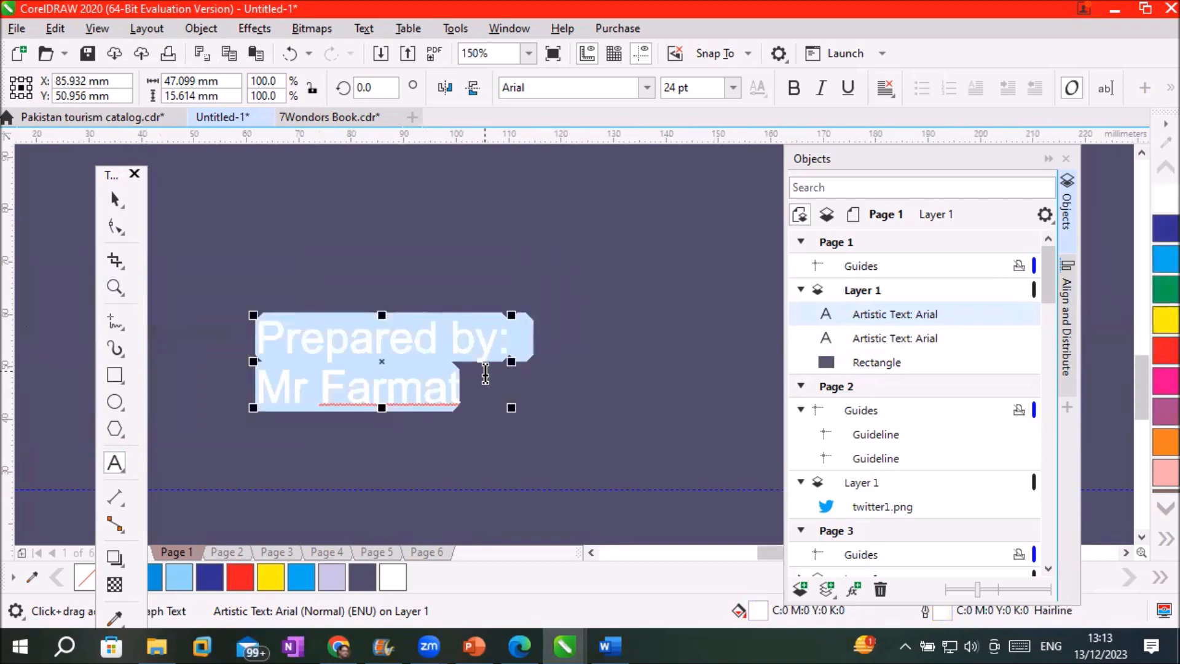
scroll(486, 374, down, 1)
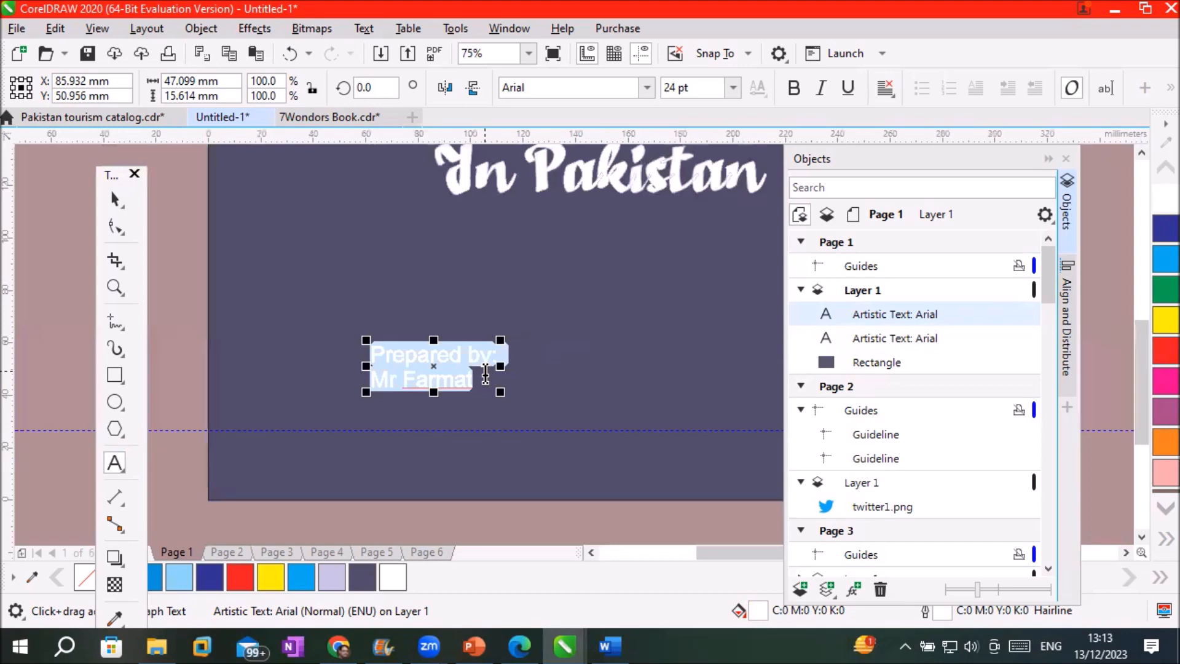
click(1126, 552)
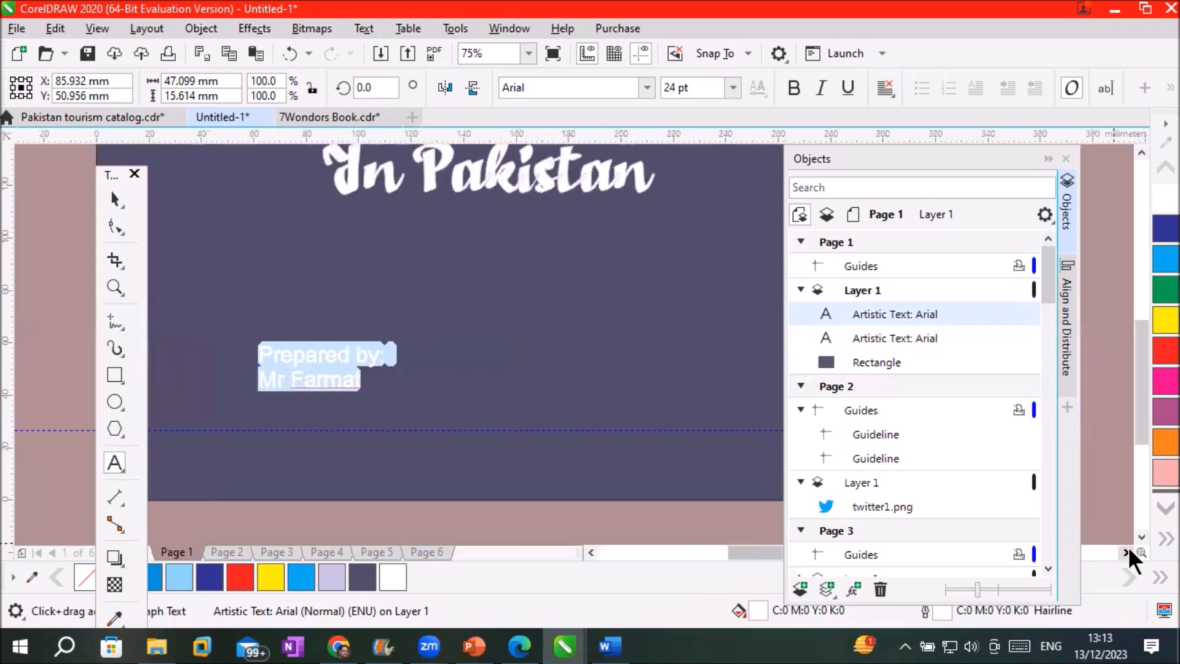
click(1126, 552)
click(1127, 552)
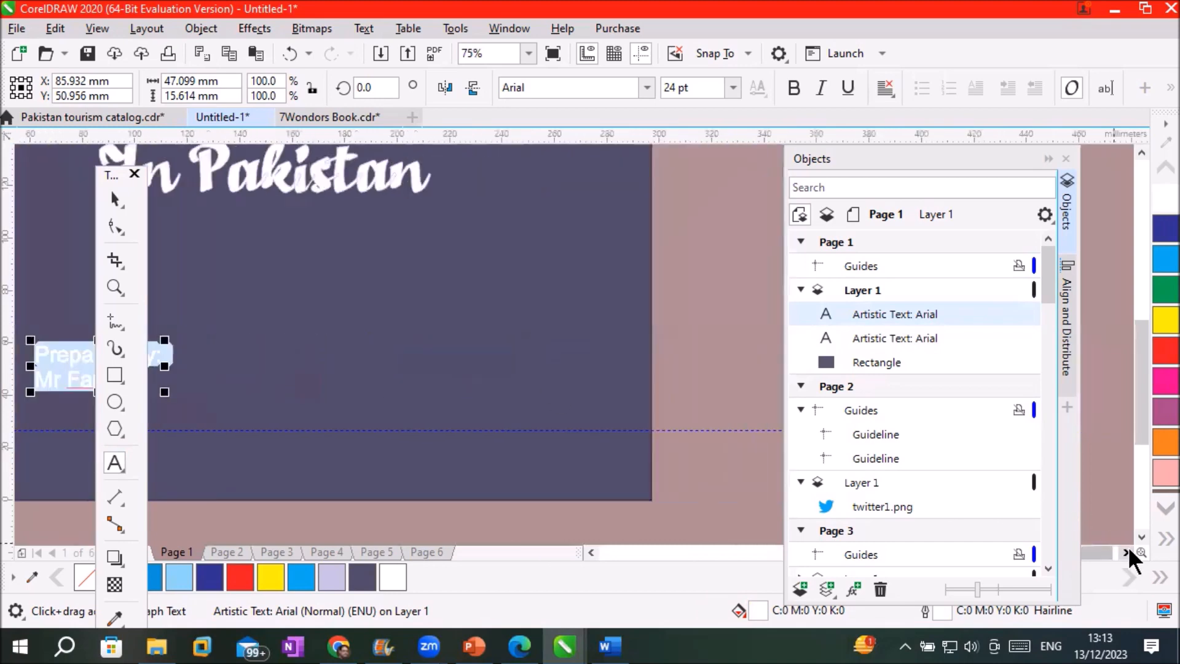
click(406, 350)
Type 'Dated On:', nudge it slightly lower and fill it white
text(D)
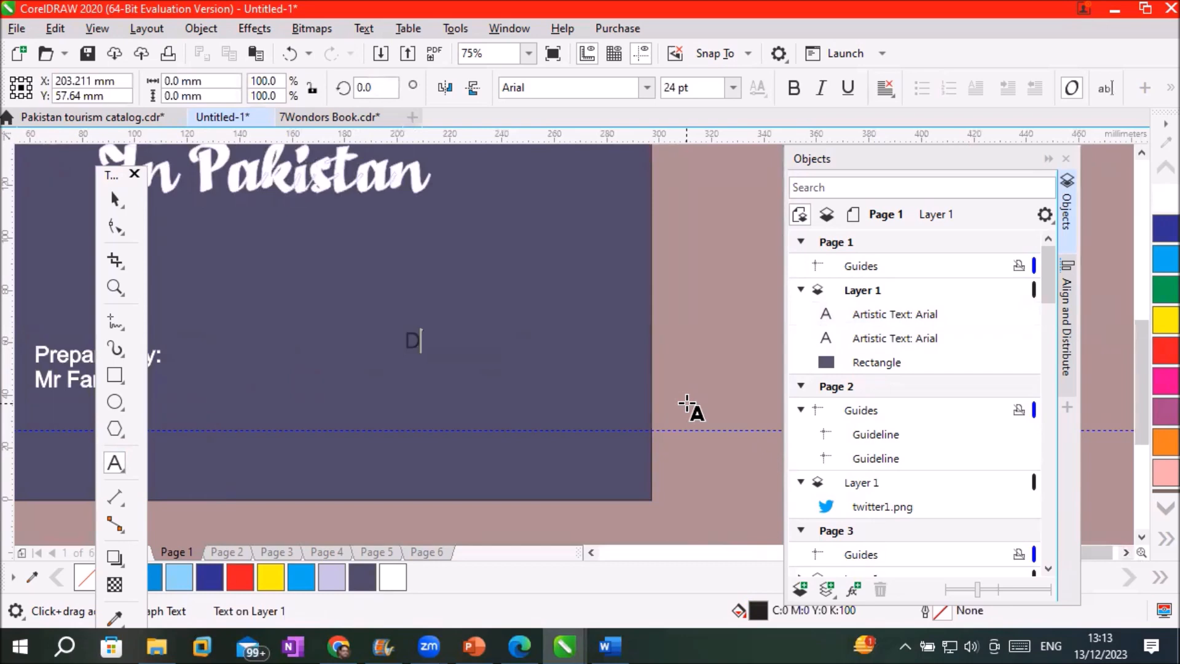
text(ated )
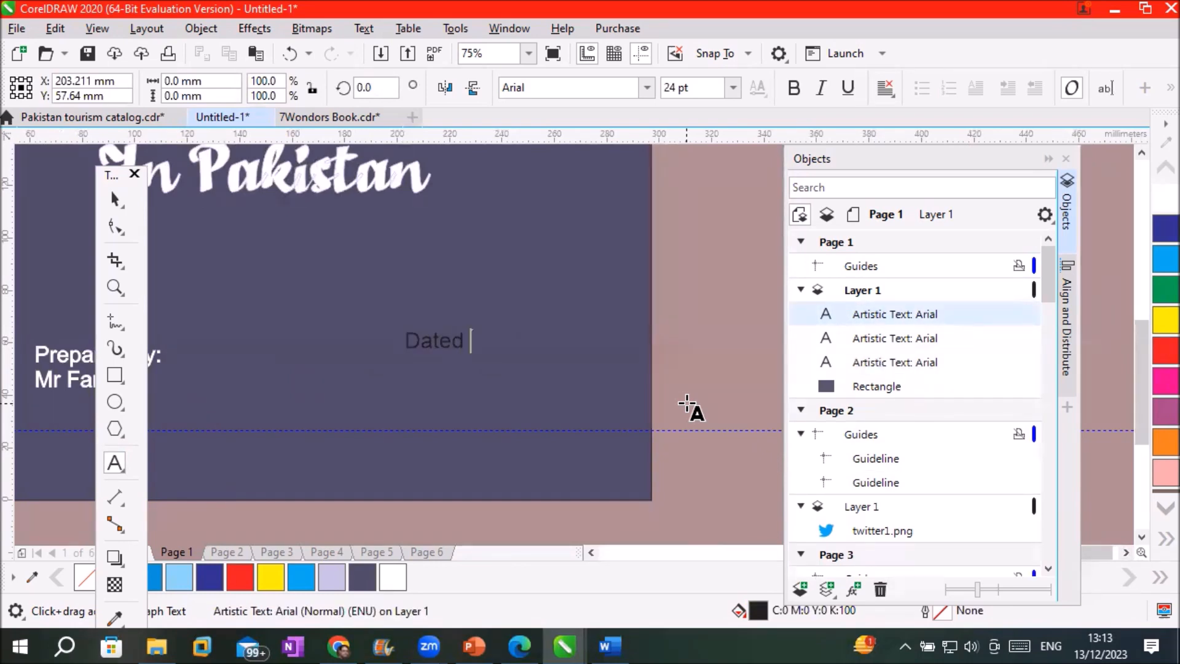
text(On:)
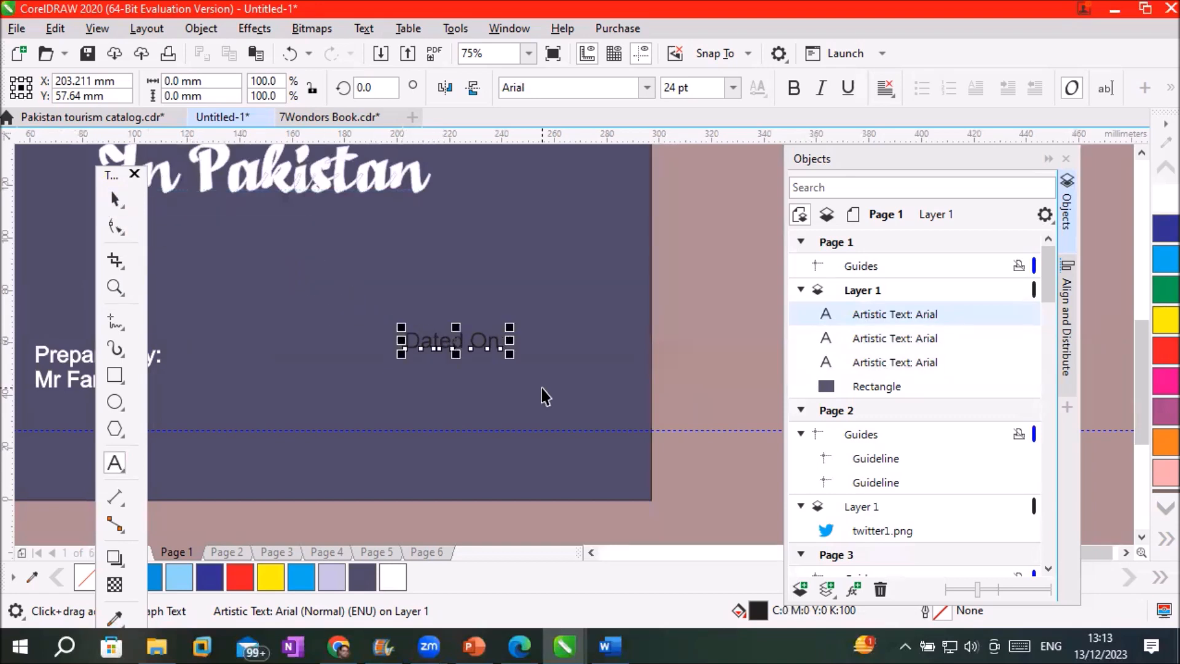
key(ctrl+space)
drag(454, 342, 454, 364)
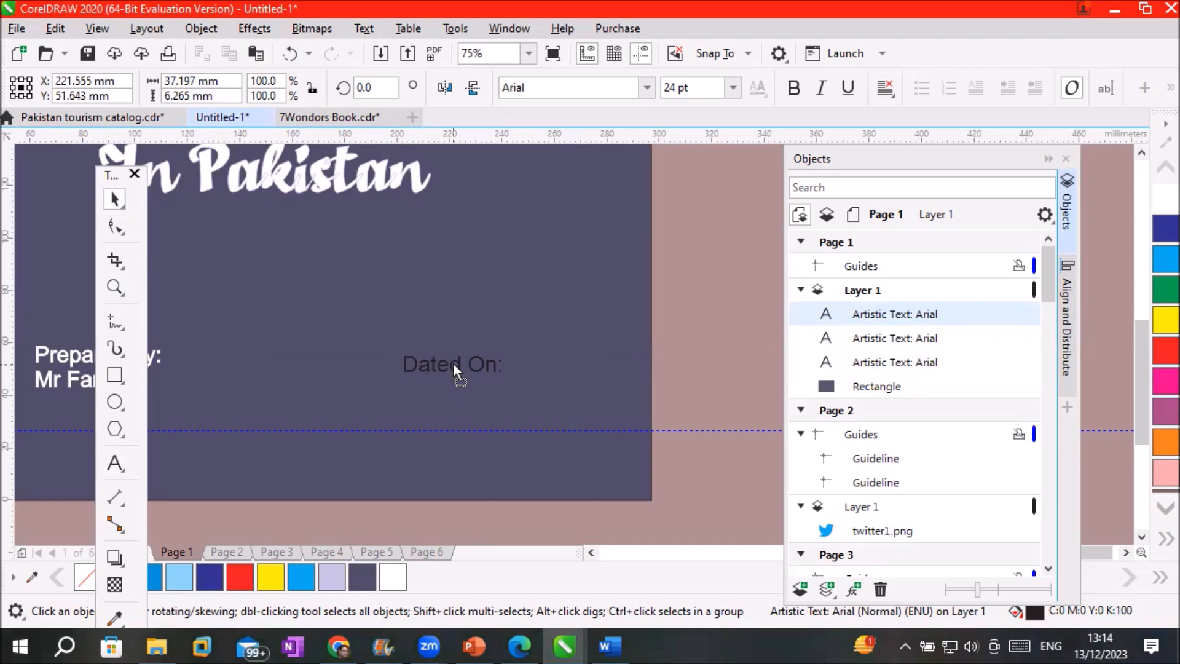
click(1156, 208)
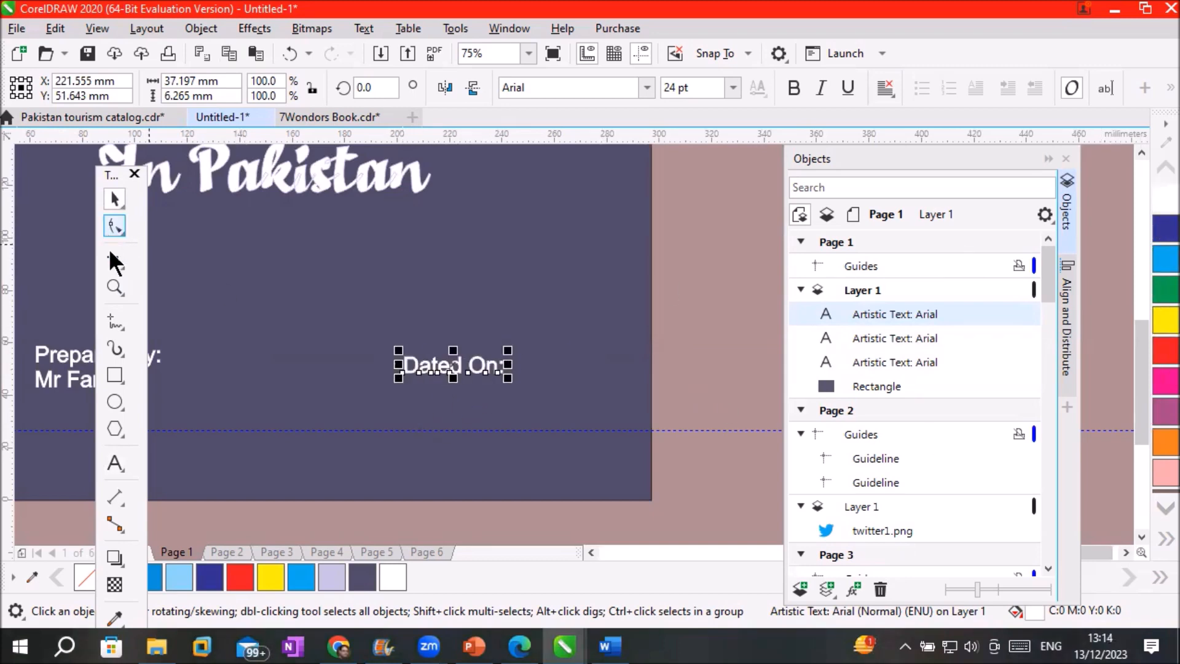
Add the date 13/12/2023 on the line after 'Dated On:'
click(117, 460)
click(502, 369)
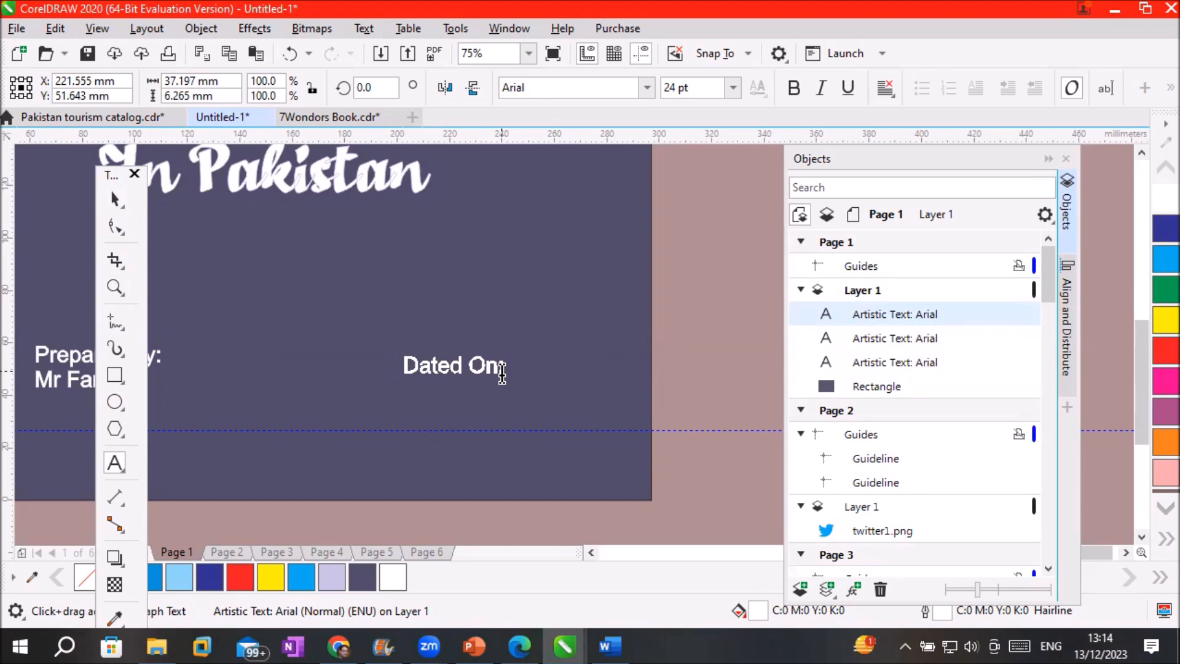
text(13/12/20)
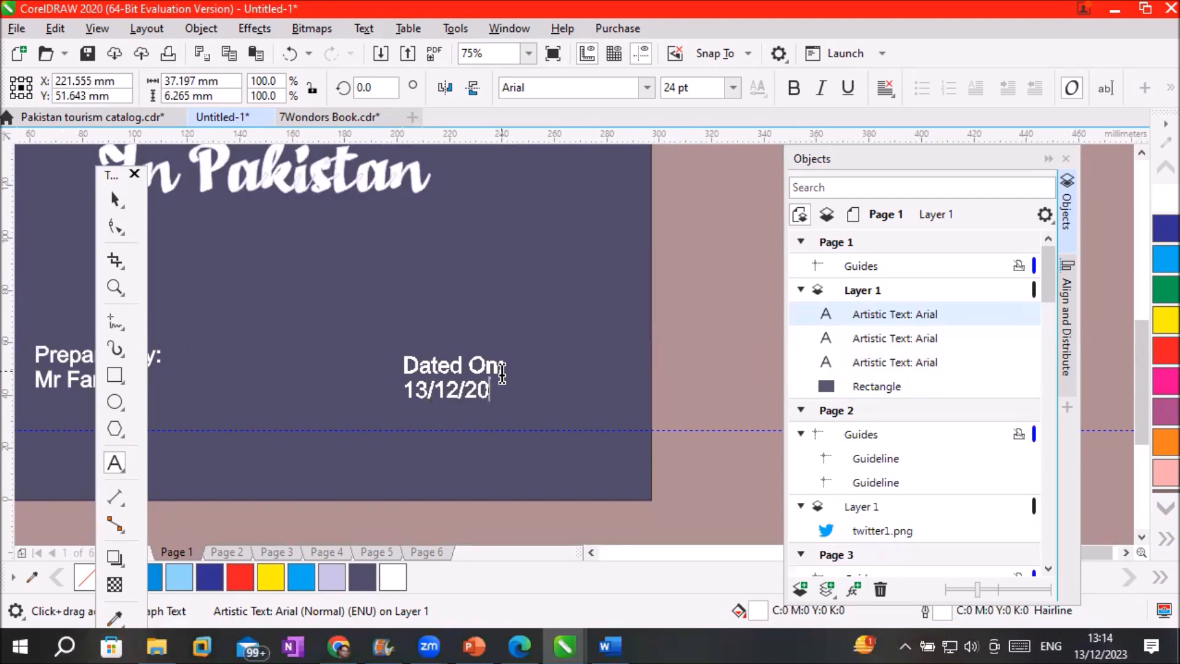
text(23)
key(Escape)
scroll(329, 256, down, 4)
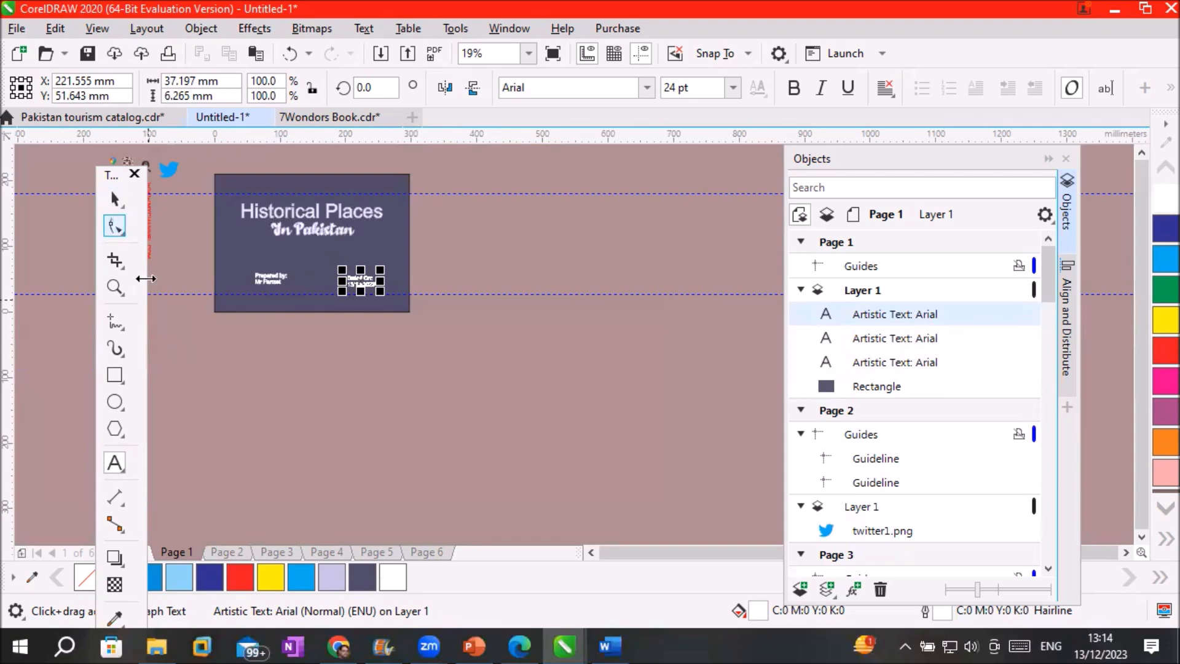
Go to page 2, the CorelDraw Graphics card with P#(2) in its footer
scroll(167, 166, up, 2)
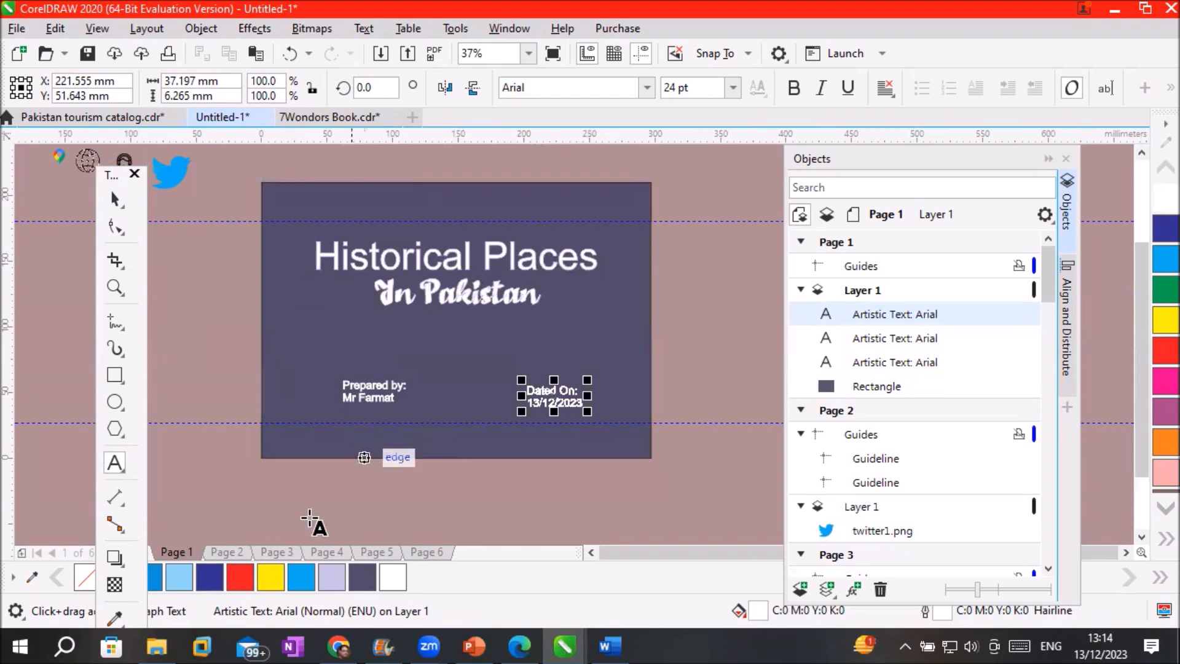
click(218, 551)
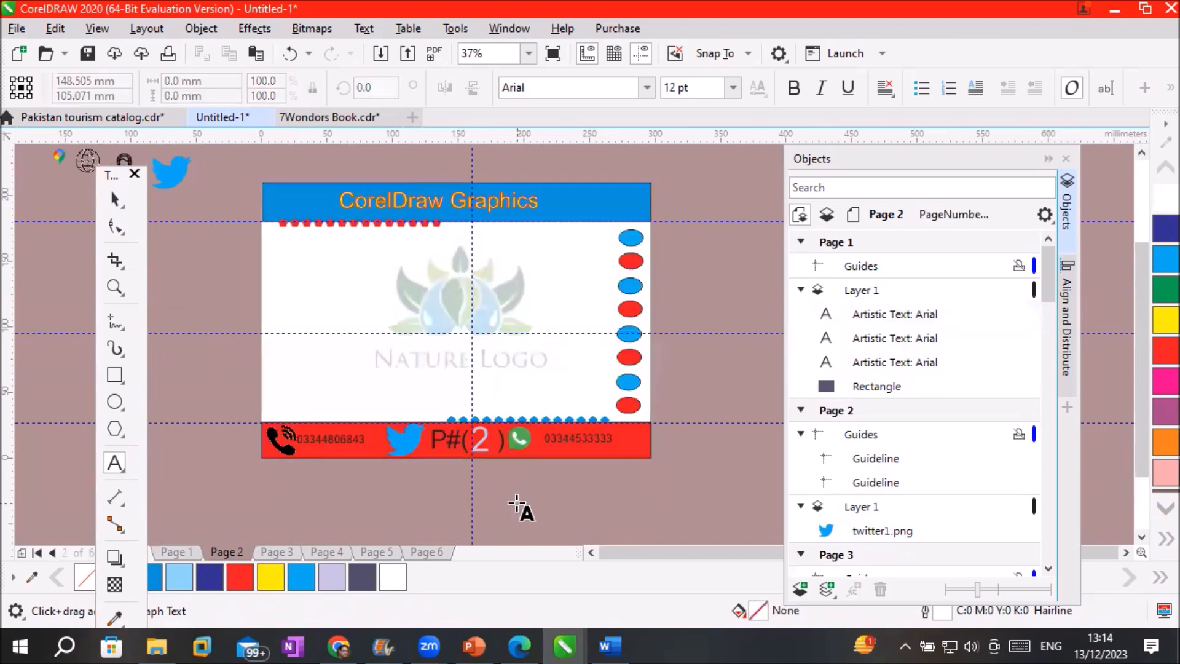
scroll(521, 486, up, 2)
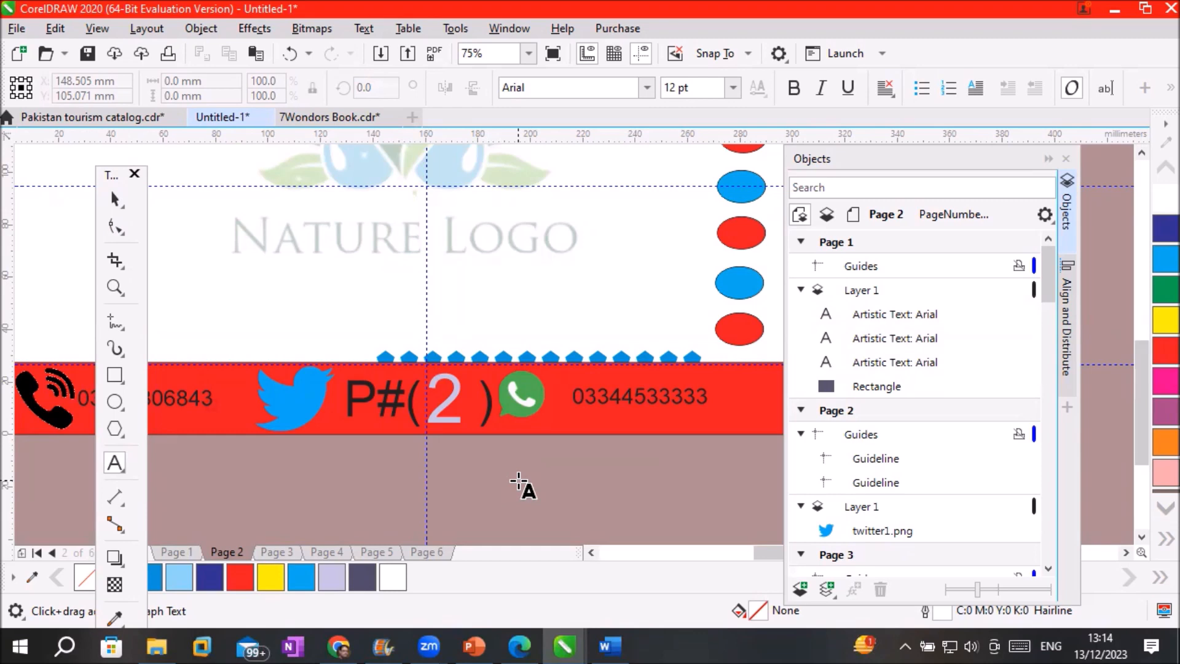
click(146, 31)
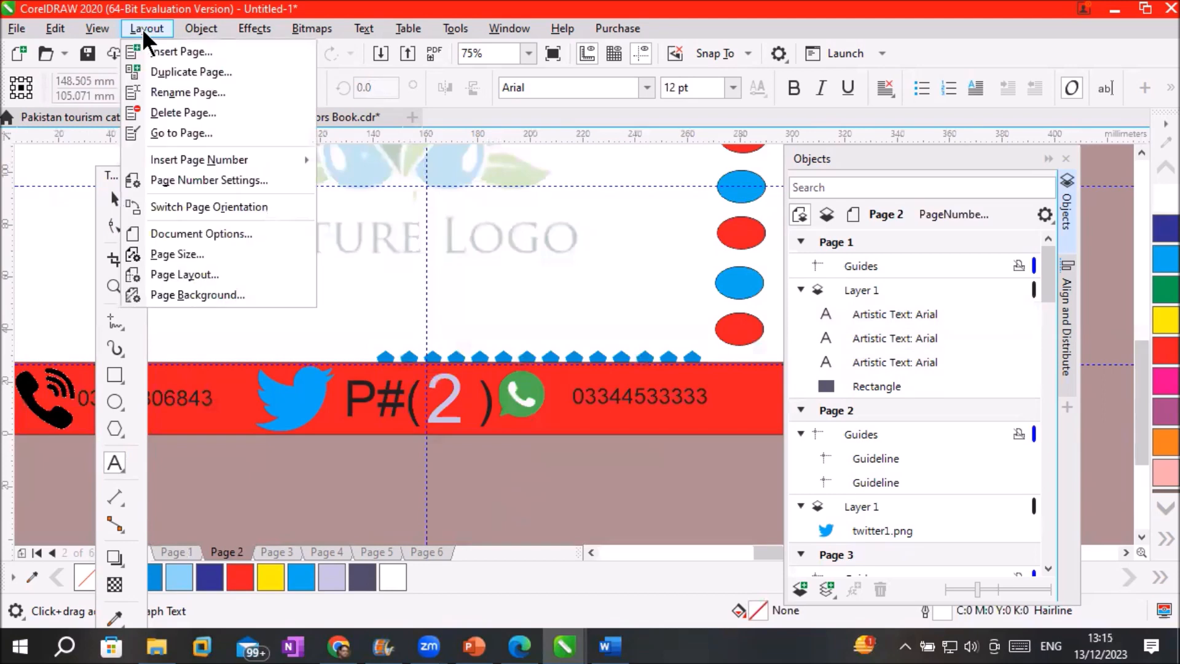
In Page Number Settings, start numbering at 1 on page 2
click(192, 180)
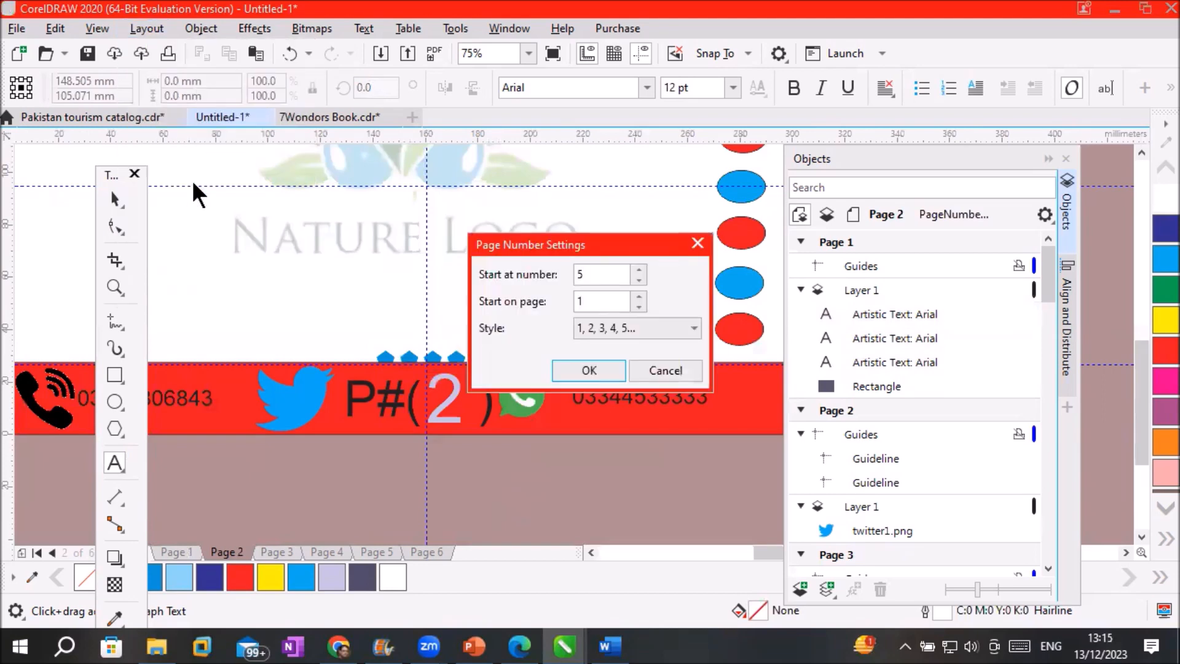
drag(580, 241, 553, 191)
click(572, 252)
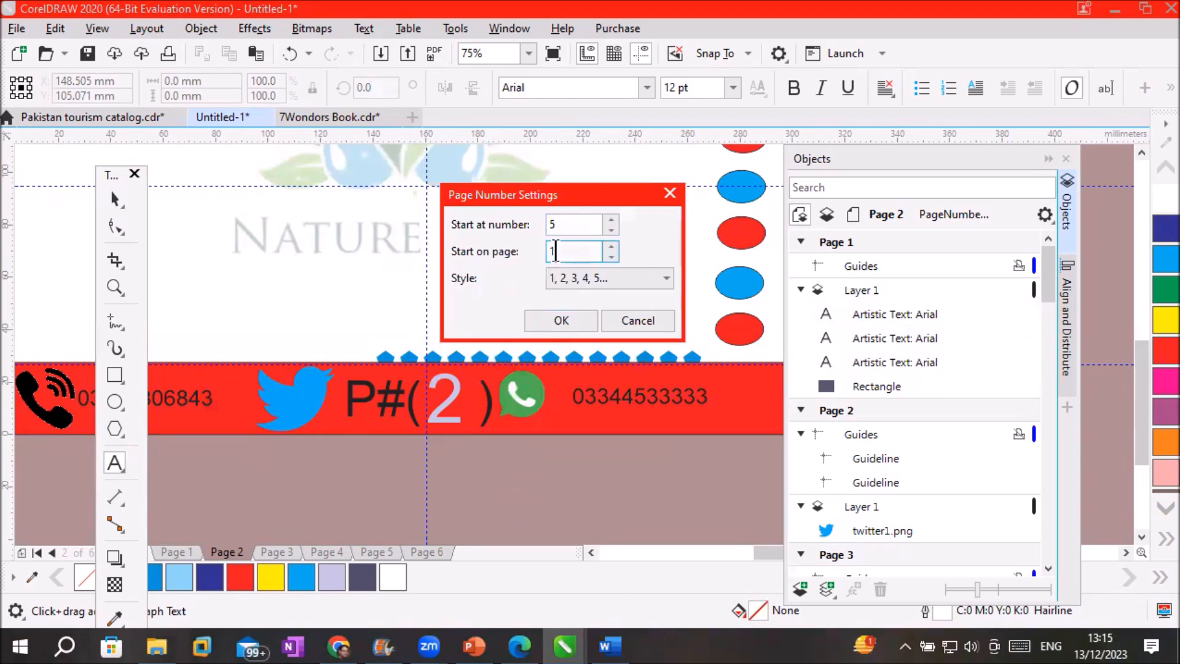
drag(598, 252, 527, 253)
click(610, 245)
click(613, 229)
click(610, 227)
click(608, 227)
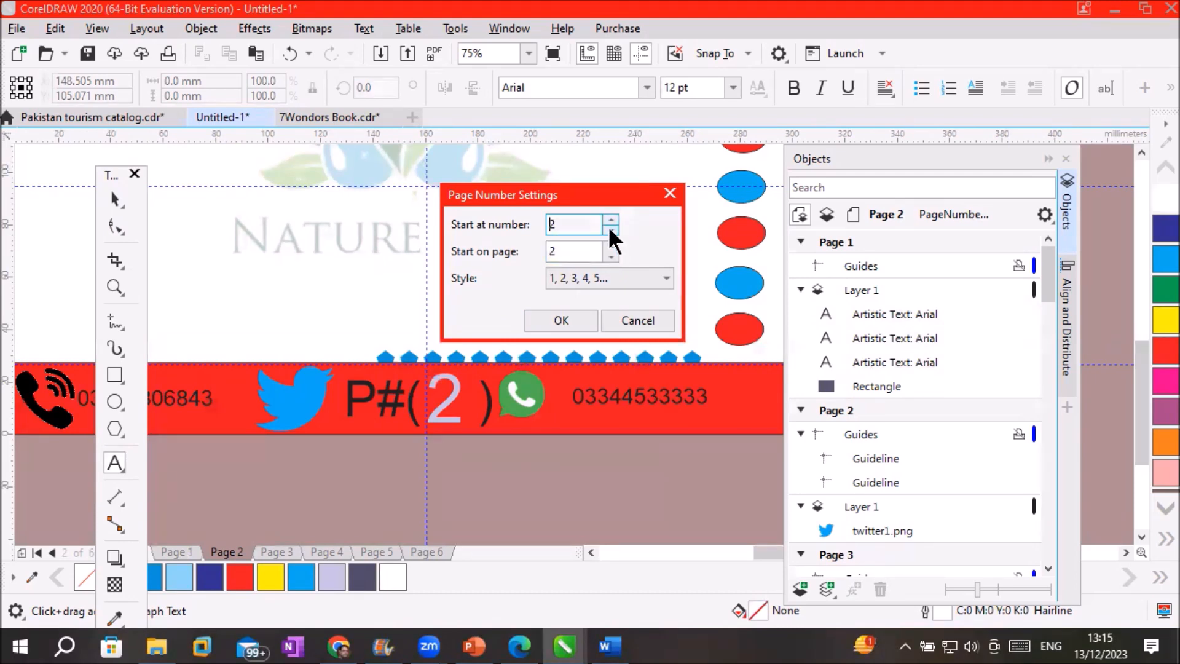
click(609, 229)
click(570, 223)
click(582, 252)
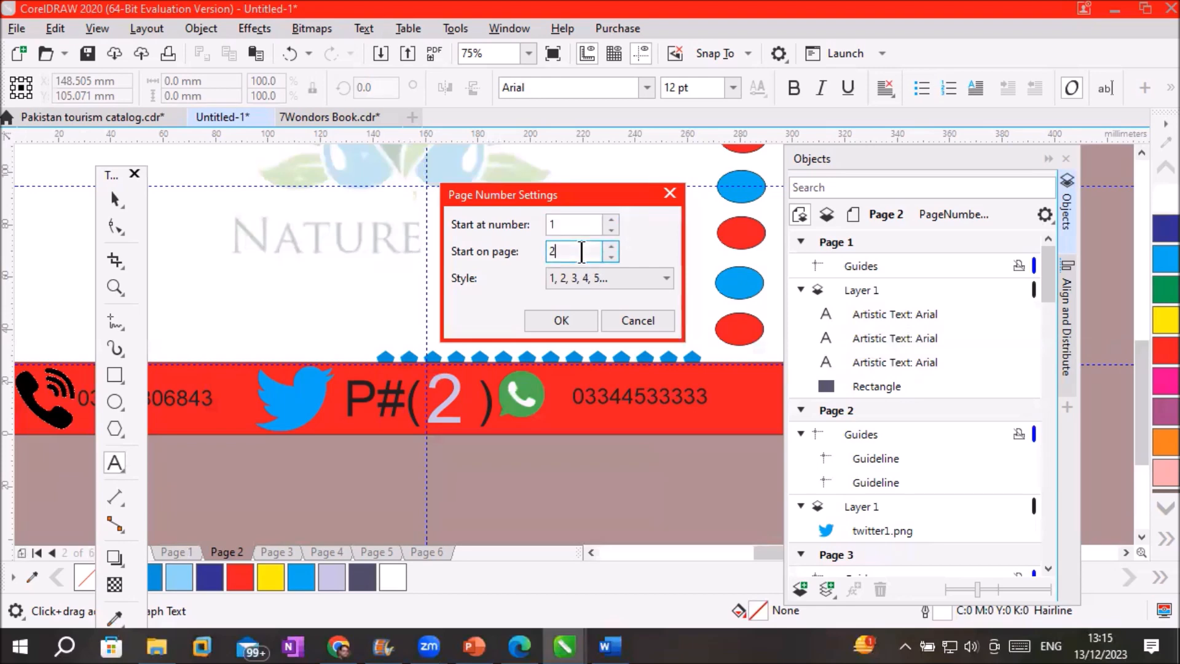
Choose the I, II, III Roman numeral numbering style
click(664, 278)
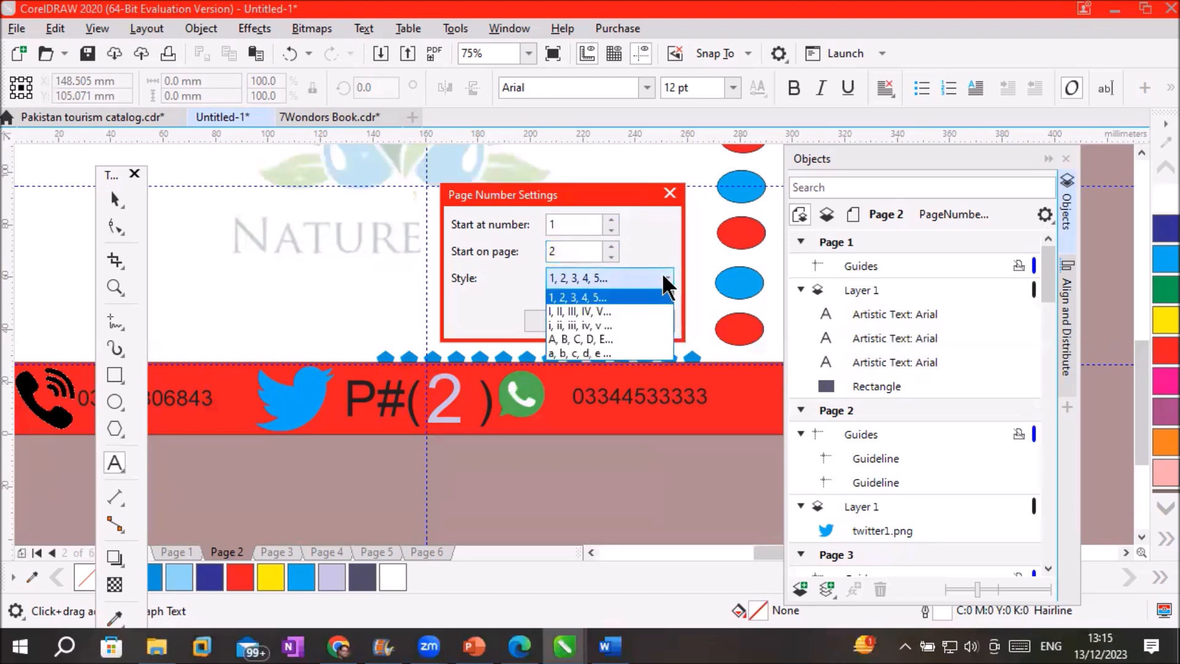
click(624, 339)
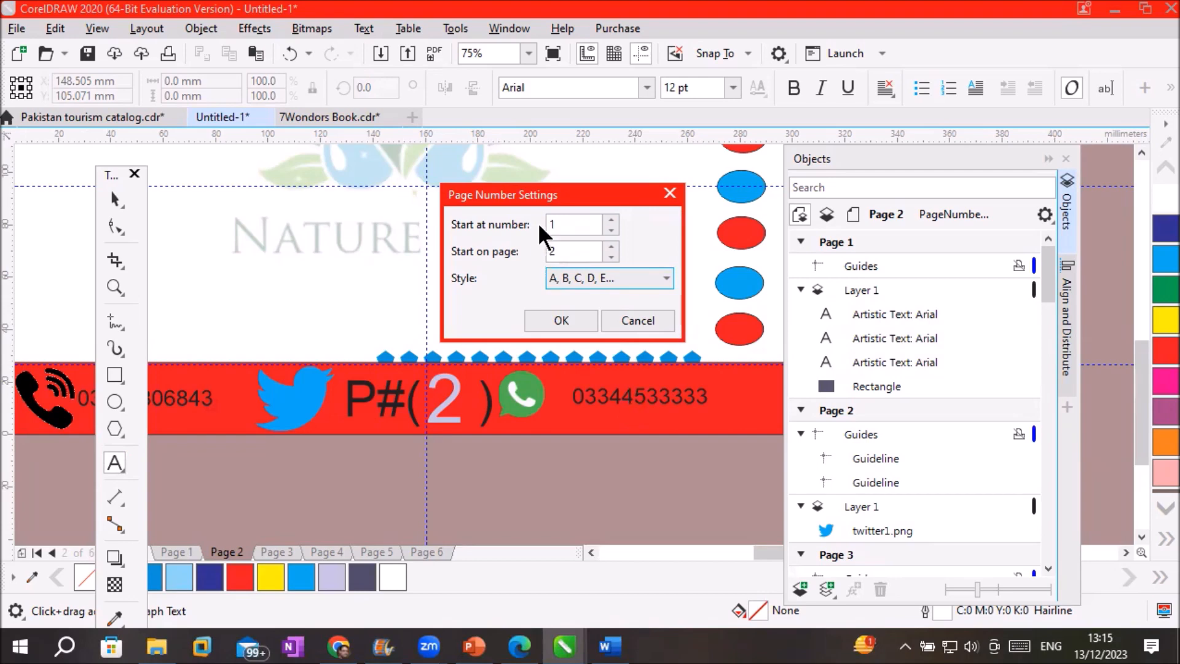
click(668, 278)
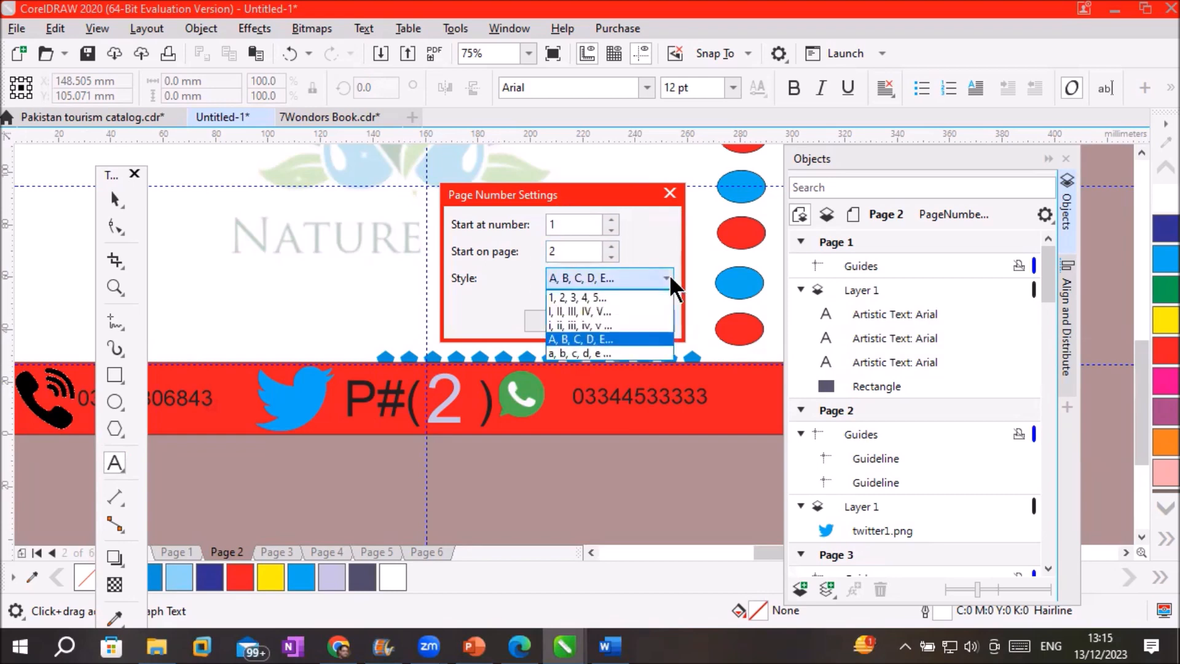
click(618, 311)
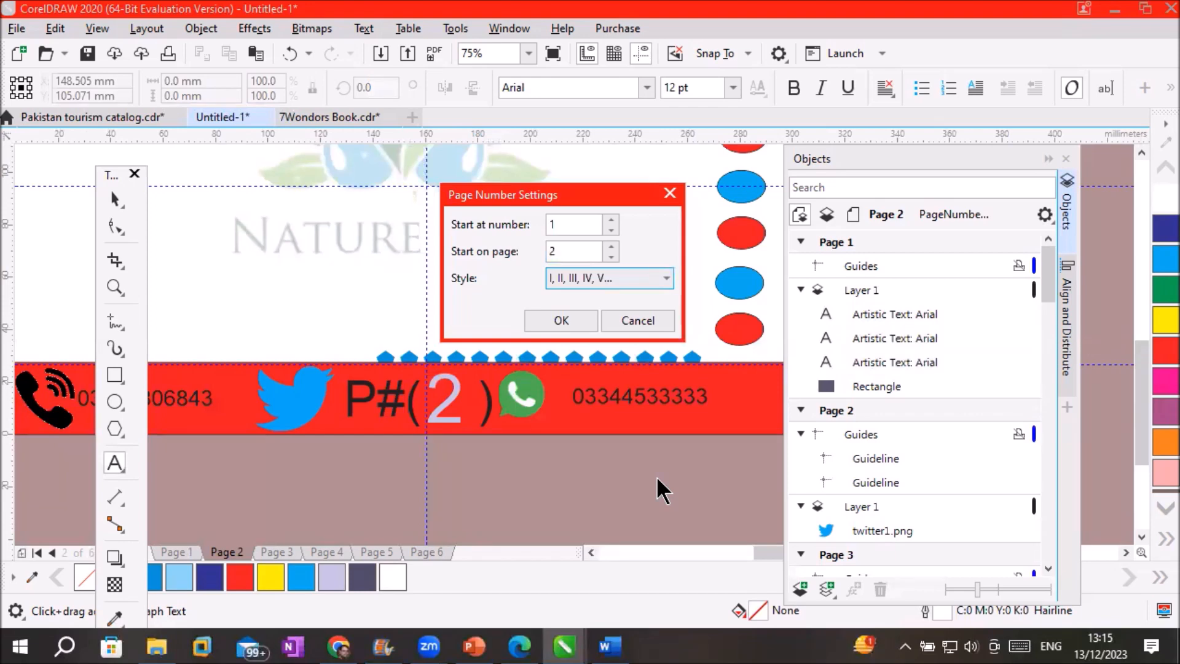
click(576, 226)
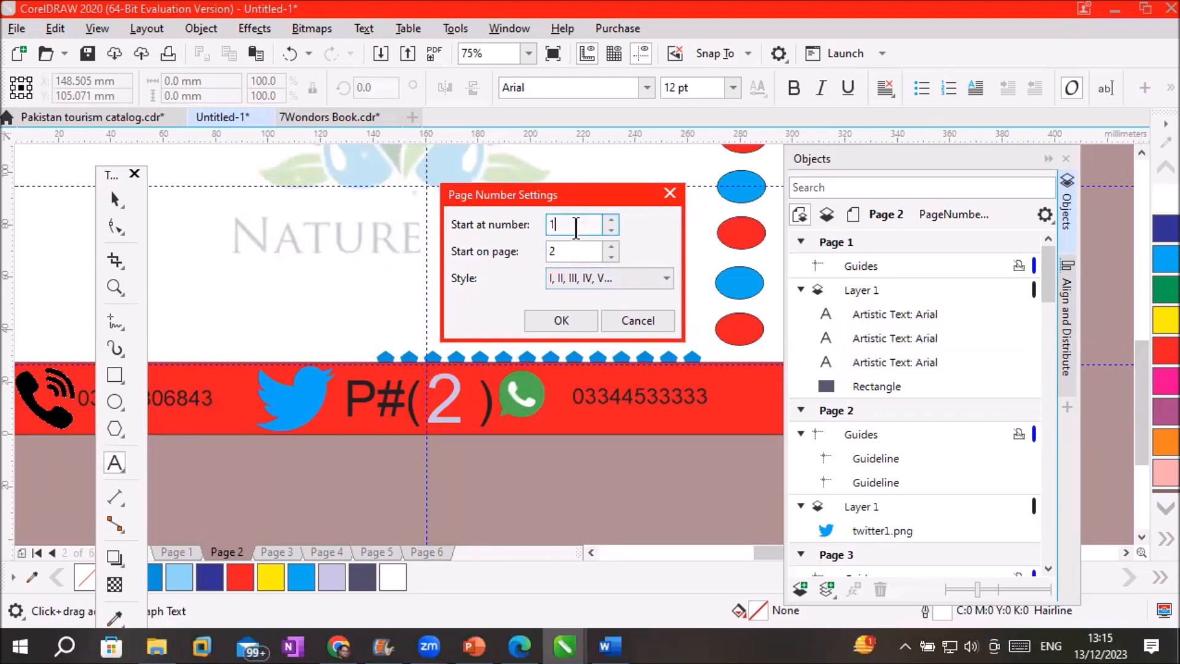
text(00)
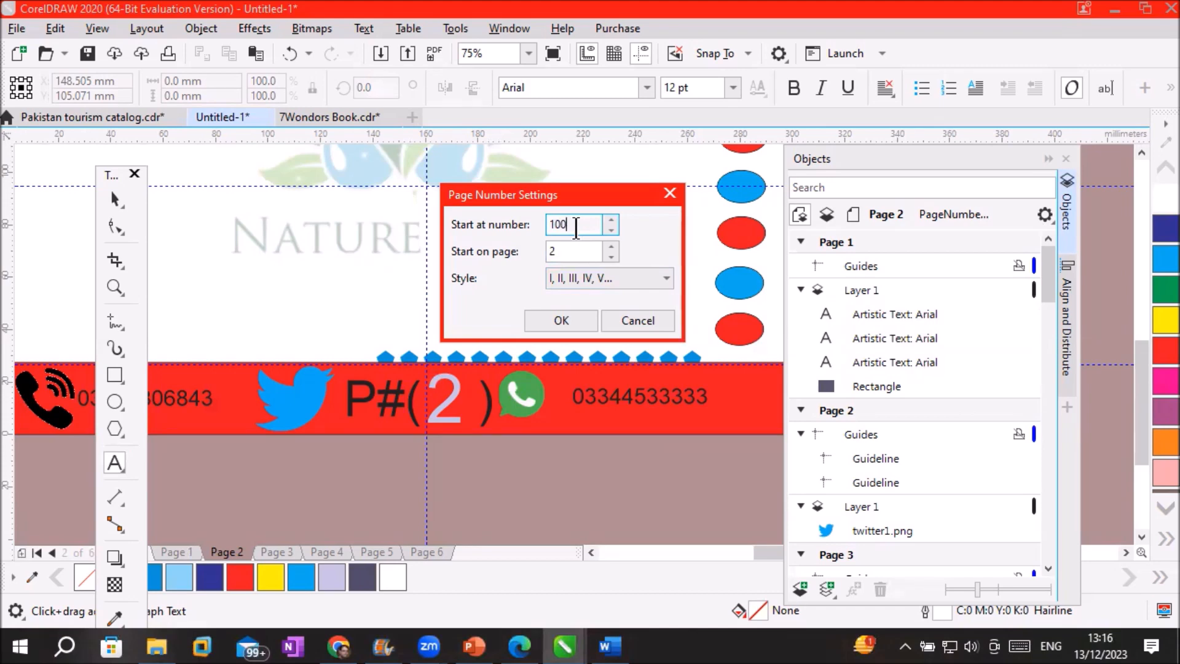
drag(586, 224, 488, 224)
text(2)
drag(564, 224, 511, 220)
text(1)
Apply the numbering, check pages 3 and 4 show II and III, then reopen Page Number Settings
drag(576, 251, 541, 252)
click(567, 318)
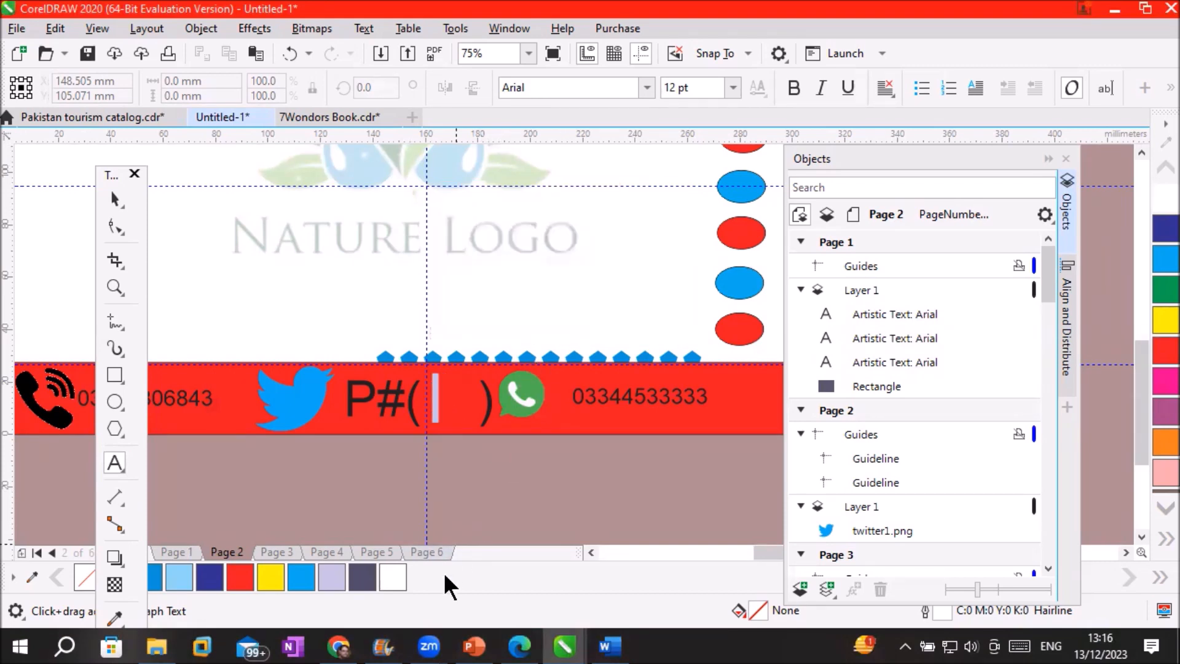
click(268, 547)
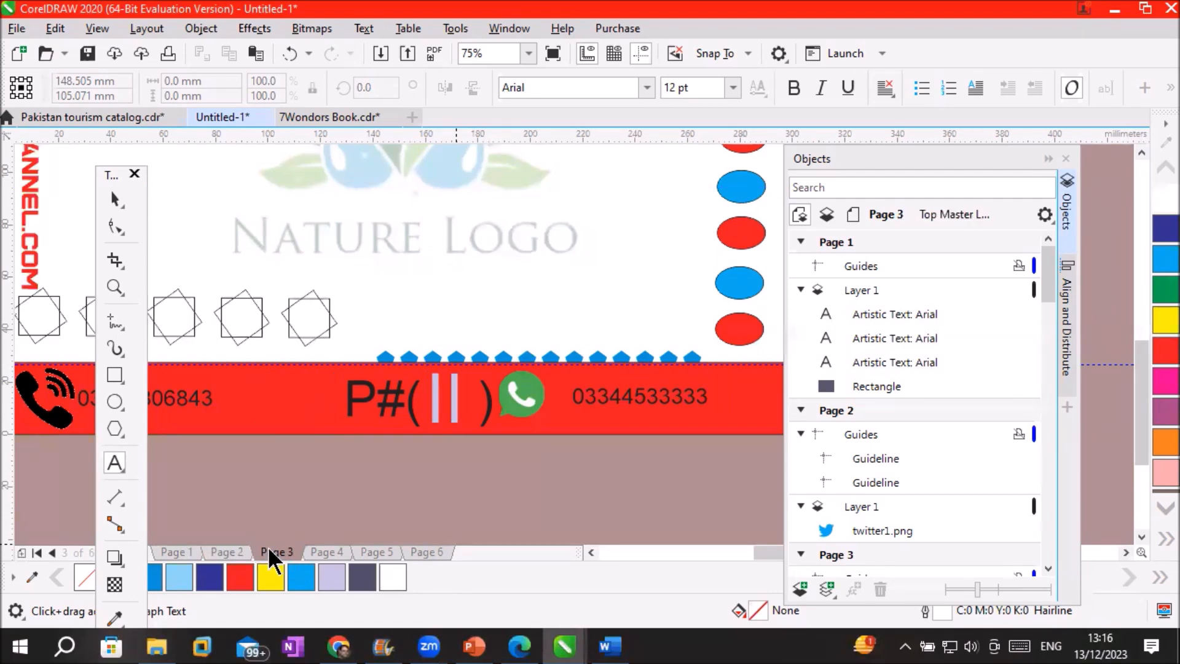
click(319, 548)
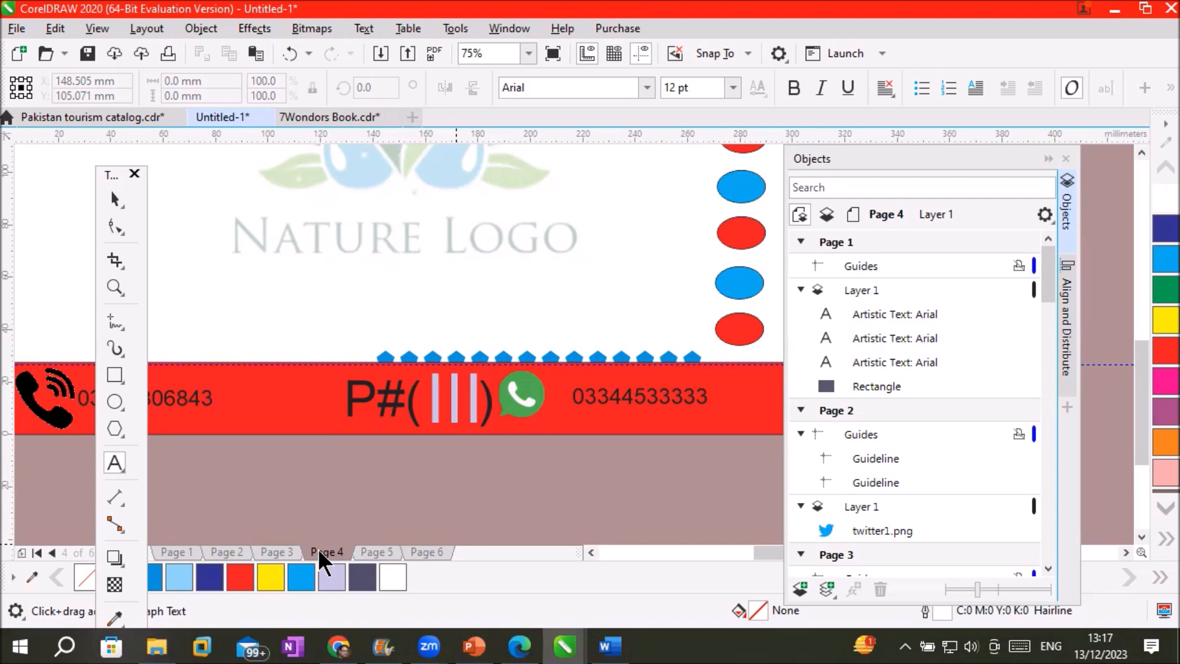
click(145, 28)
click(188, 155)
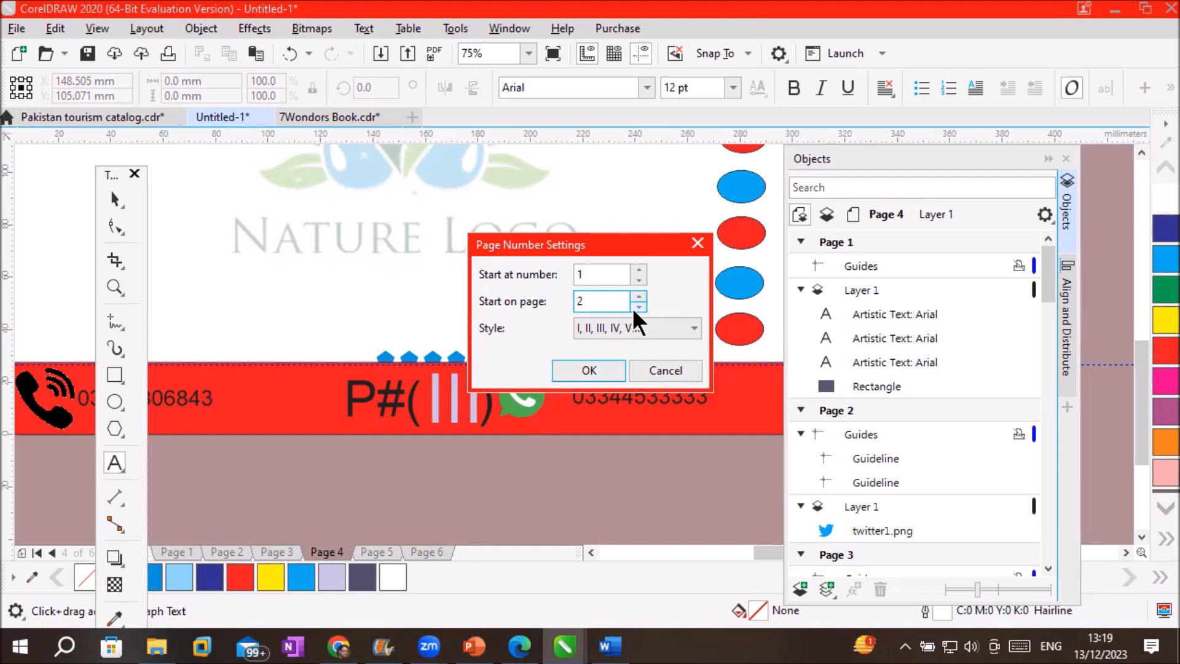
Close Page Number Settings unchanged and center the whole page 4 card at 37% zoom
click(589, 370)
scroll(313, 263, down, 1)
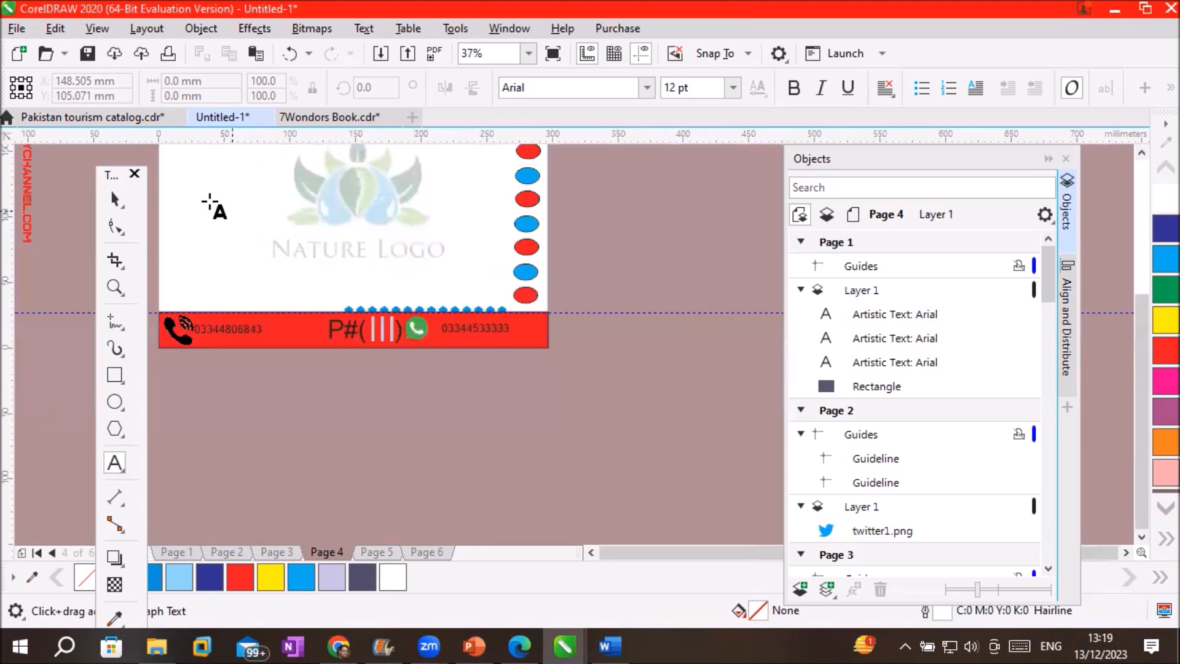
click(1141, 154)
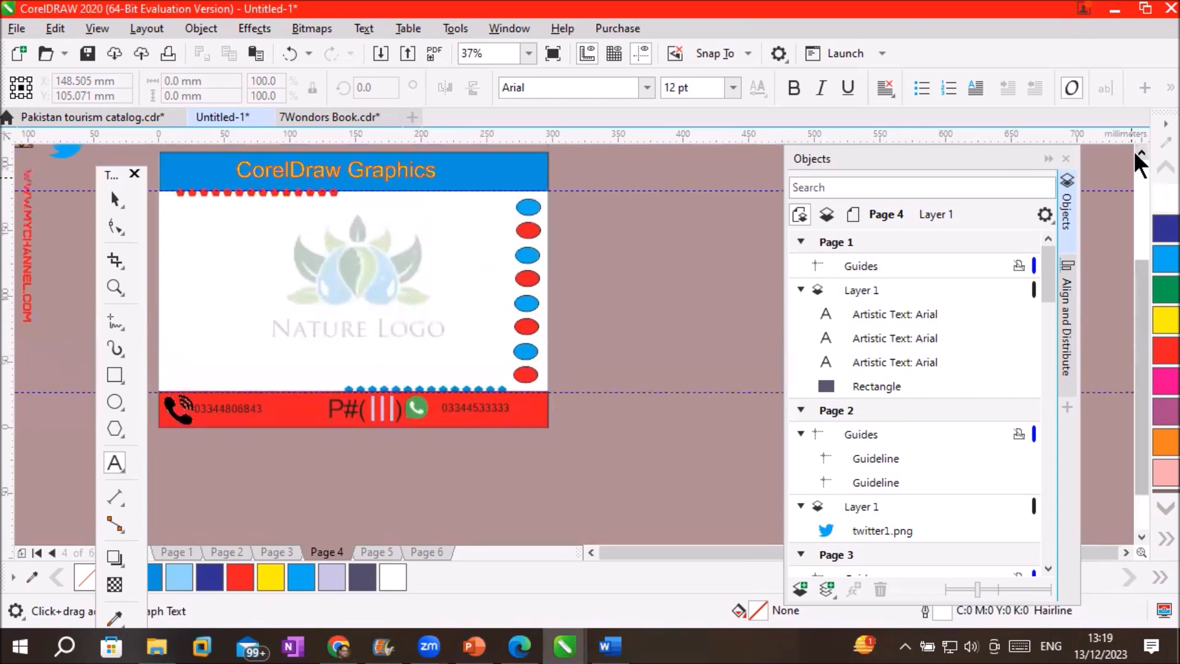
click(591, 553)
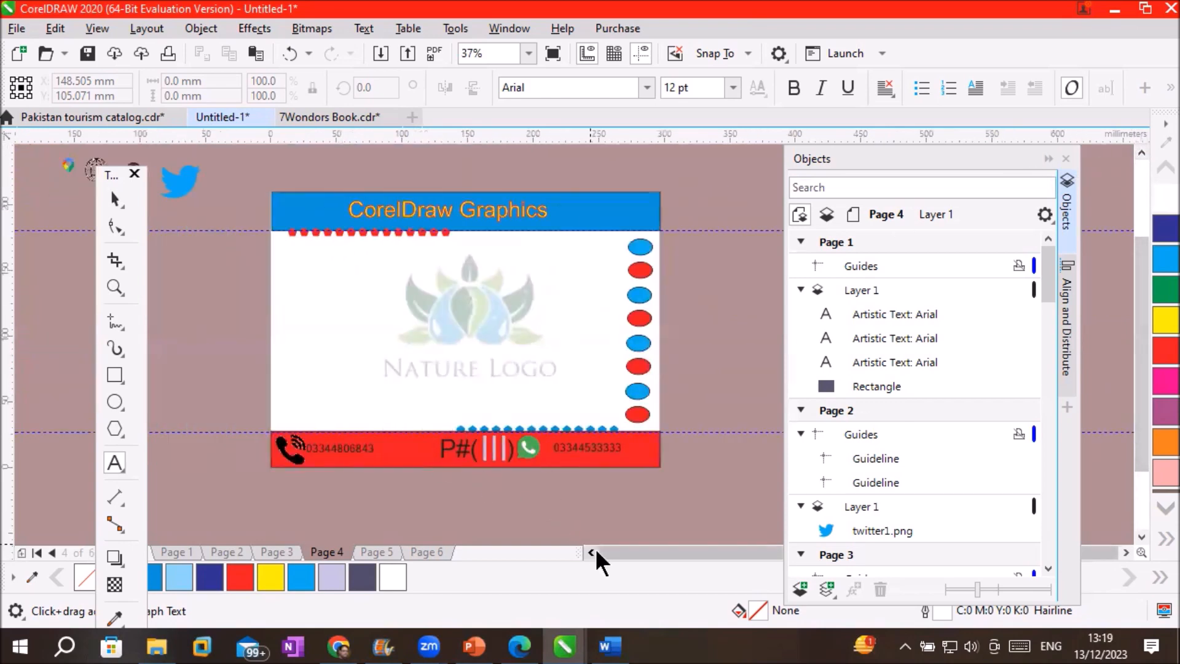
click(591, 553)
scroll(623, 287, up, 1)
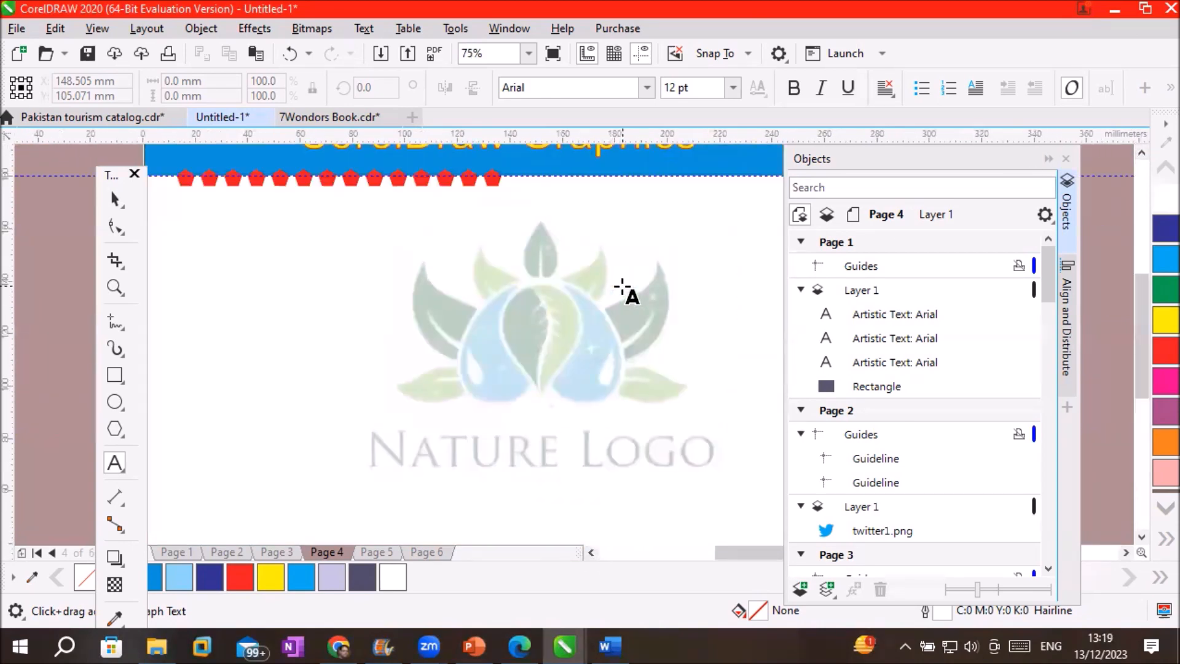
scroll(623, 287, down, 1)
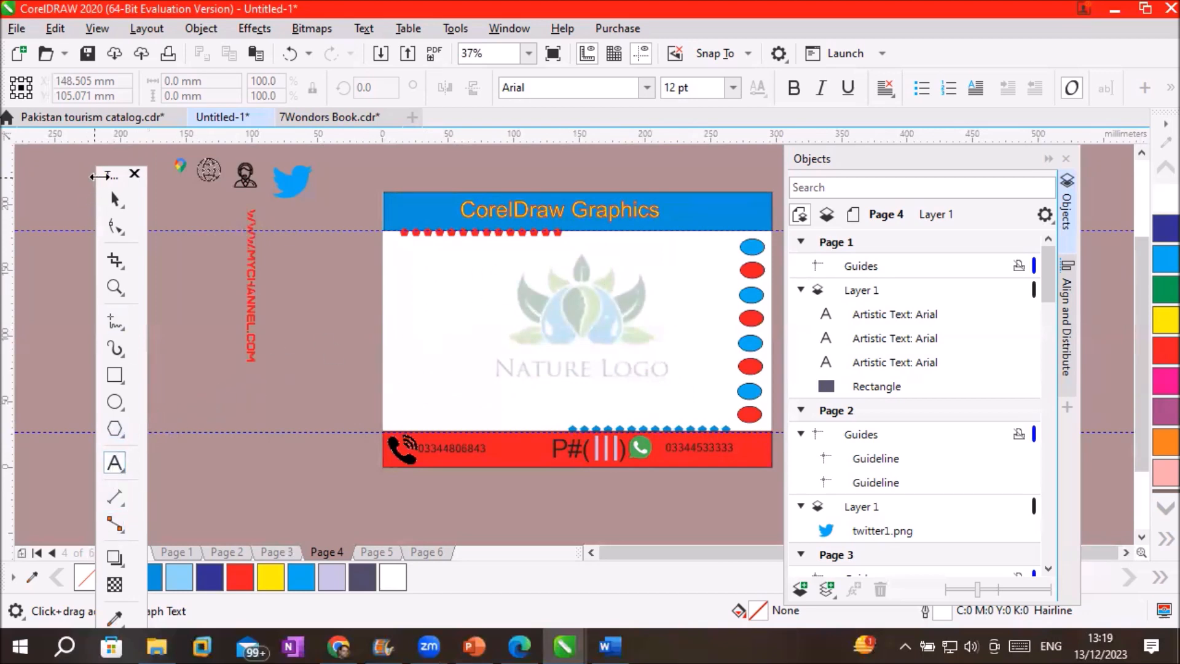
click(115, 561)
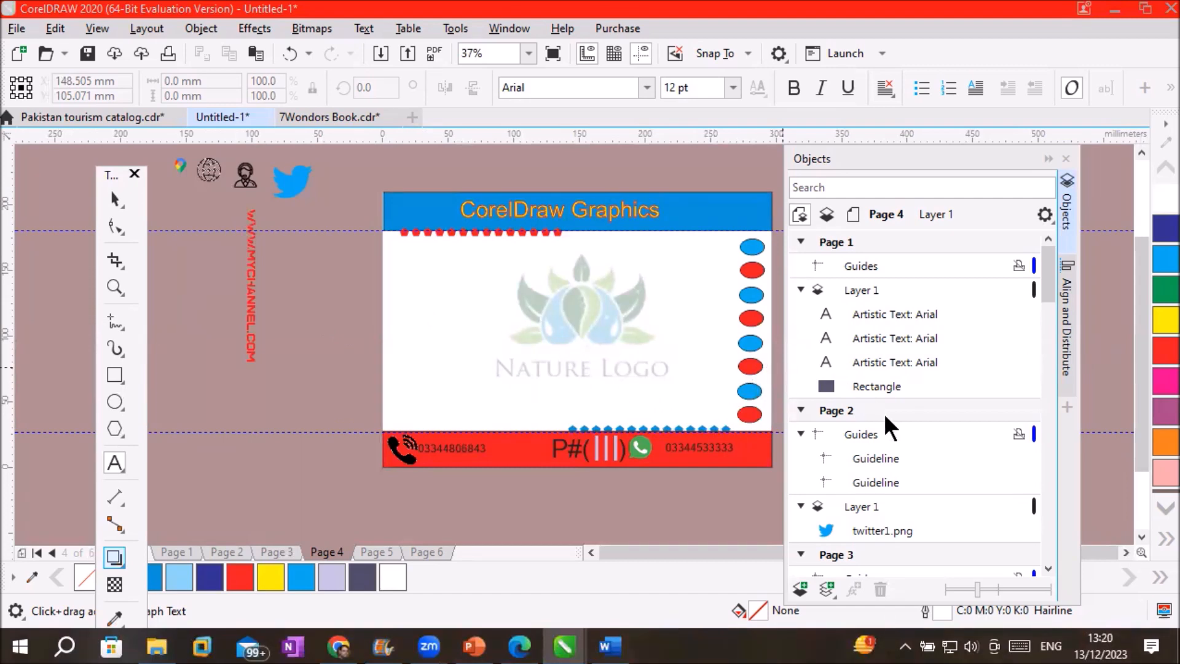
Select Page 2 in the Objects docker
click(858, 290)
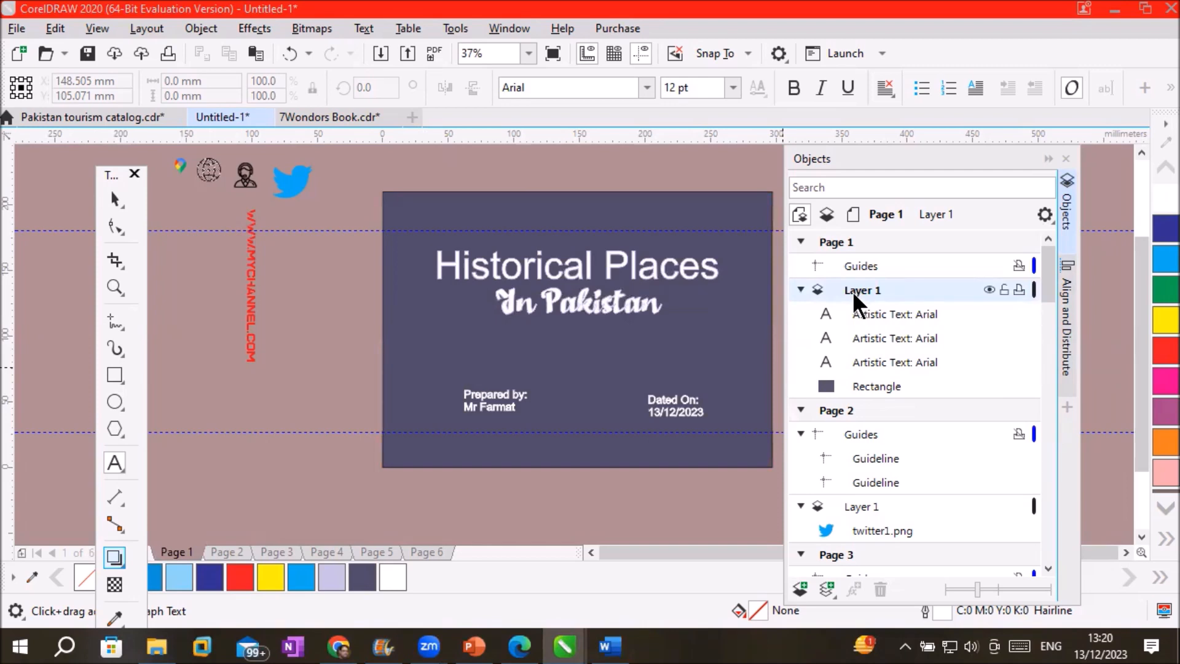
click(838, 410)
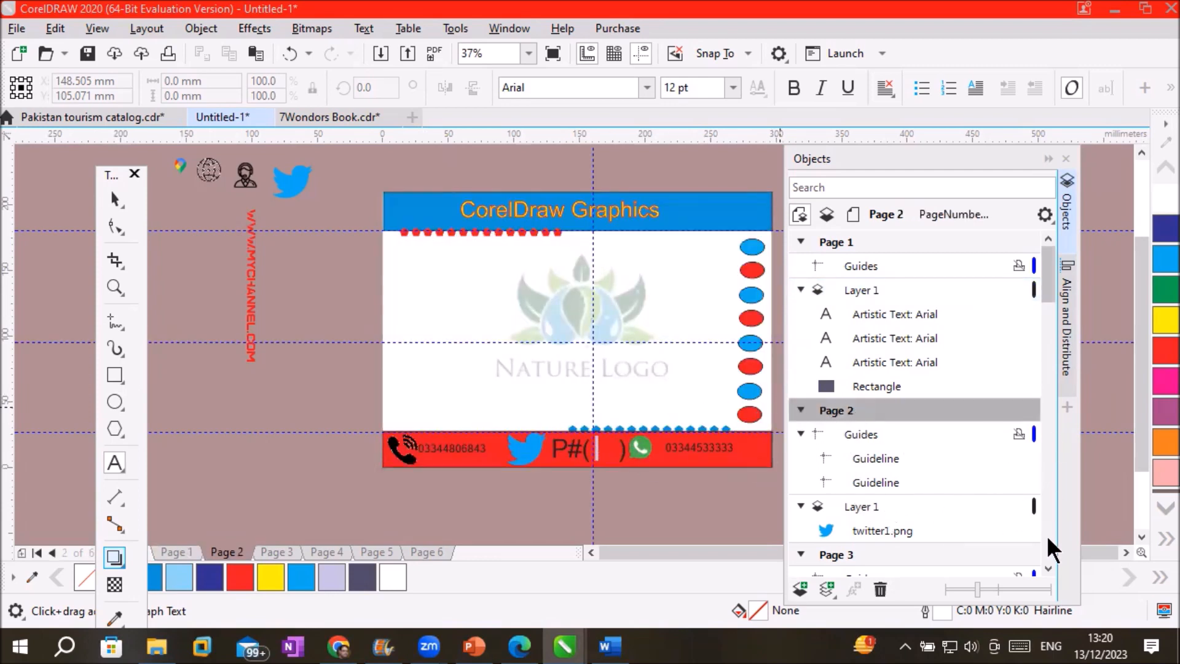
scroll(1047, 563, down, 3)
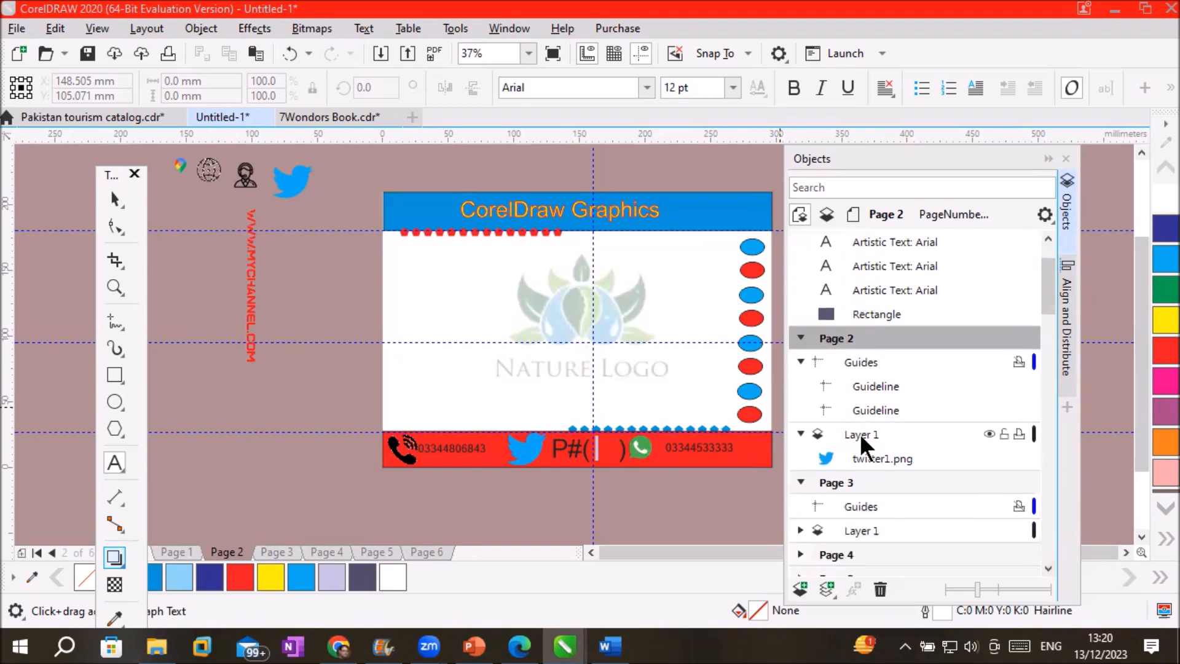
click(861, 434)
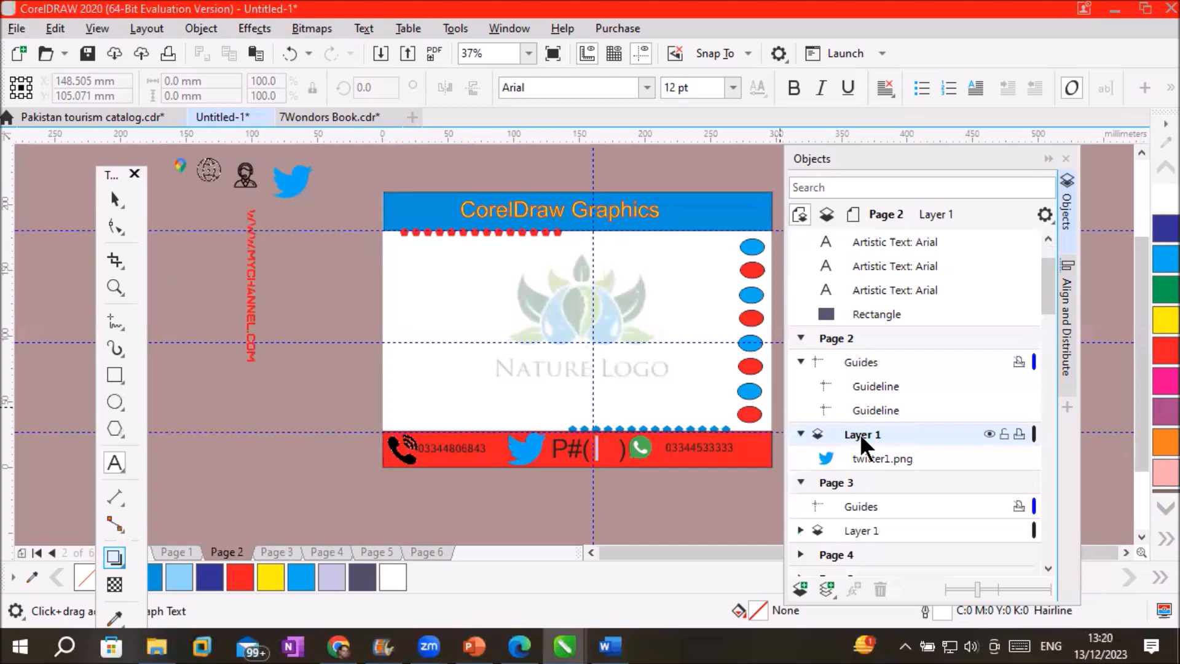
click(839, 340)
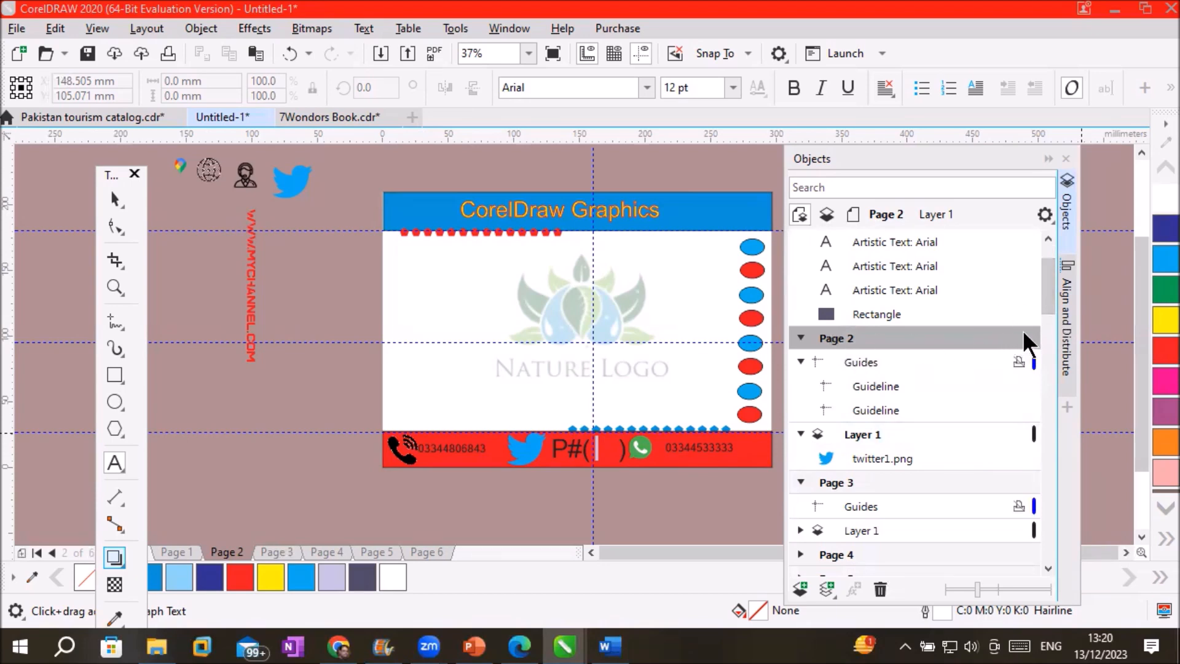
Add a new layer named 'Drop Shadow layer' and make it the active layer
click(798, 587)
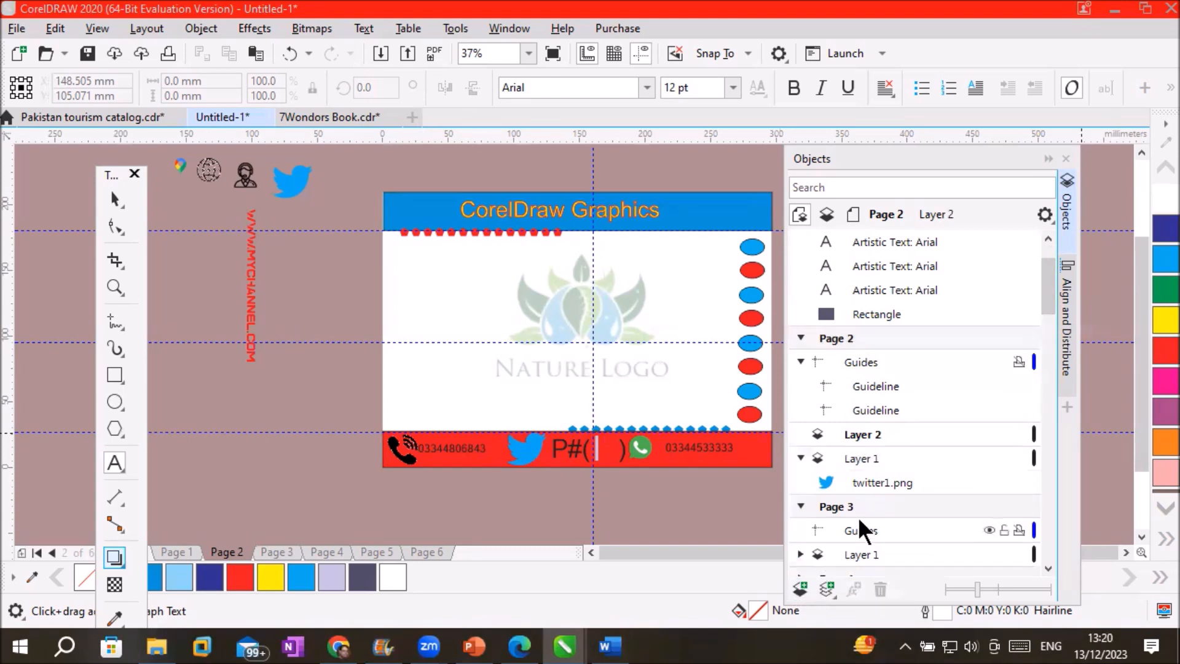
double_click(872, 430)
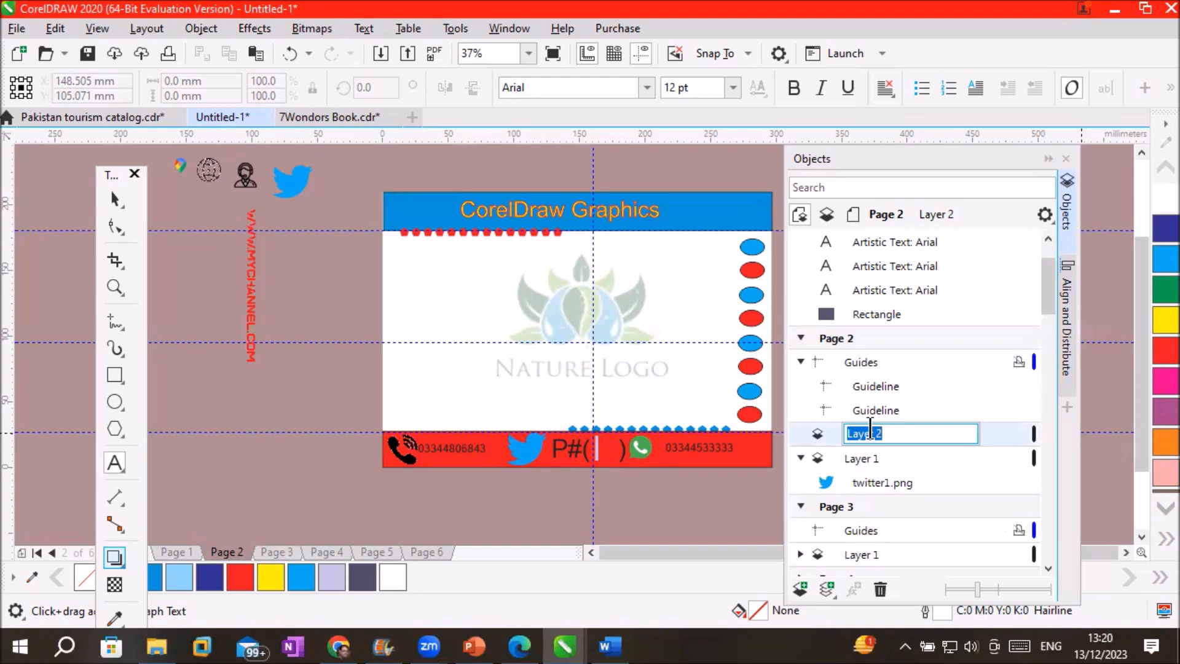
text(Drop Shadow layer)
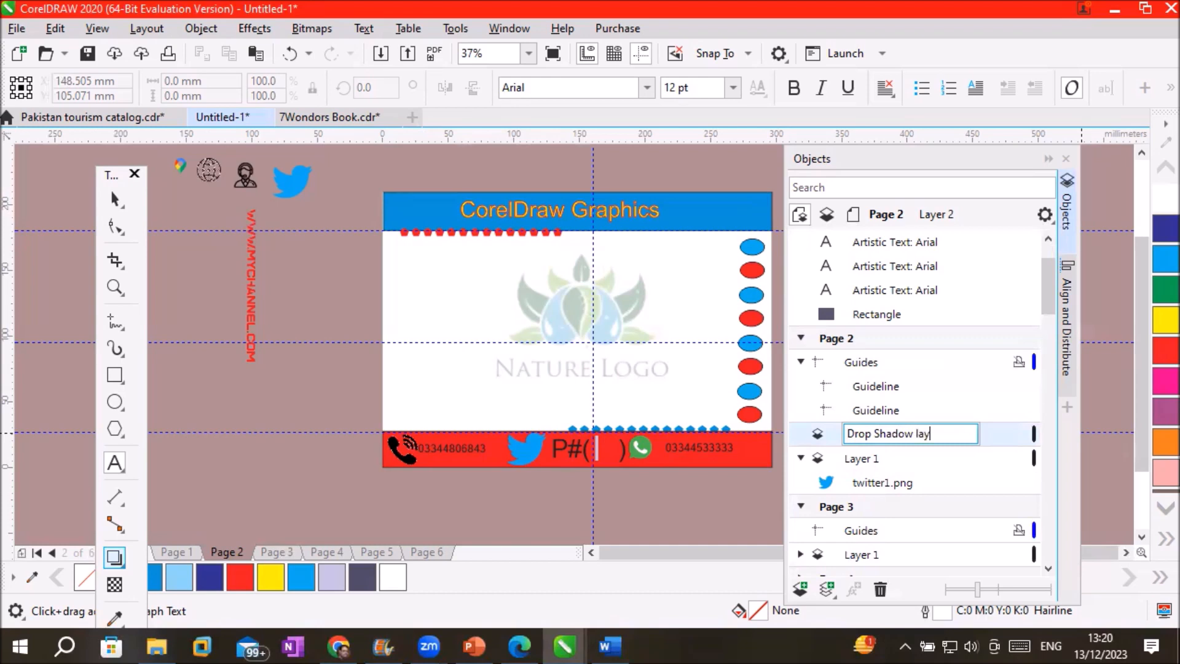
key(Return)
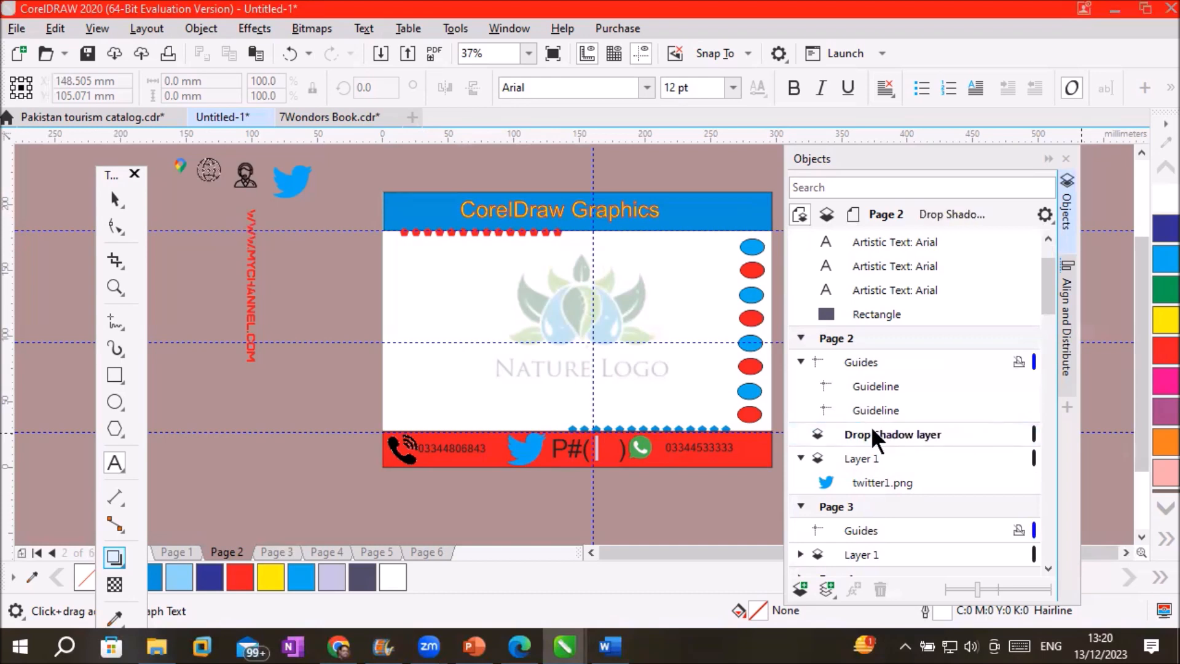
click(873, 432)
scroll(560, 424, up, 2)
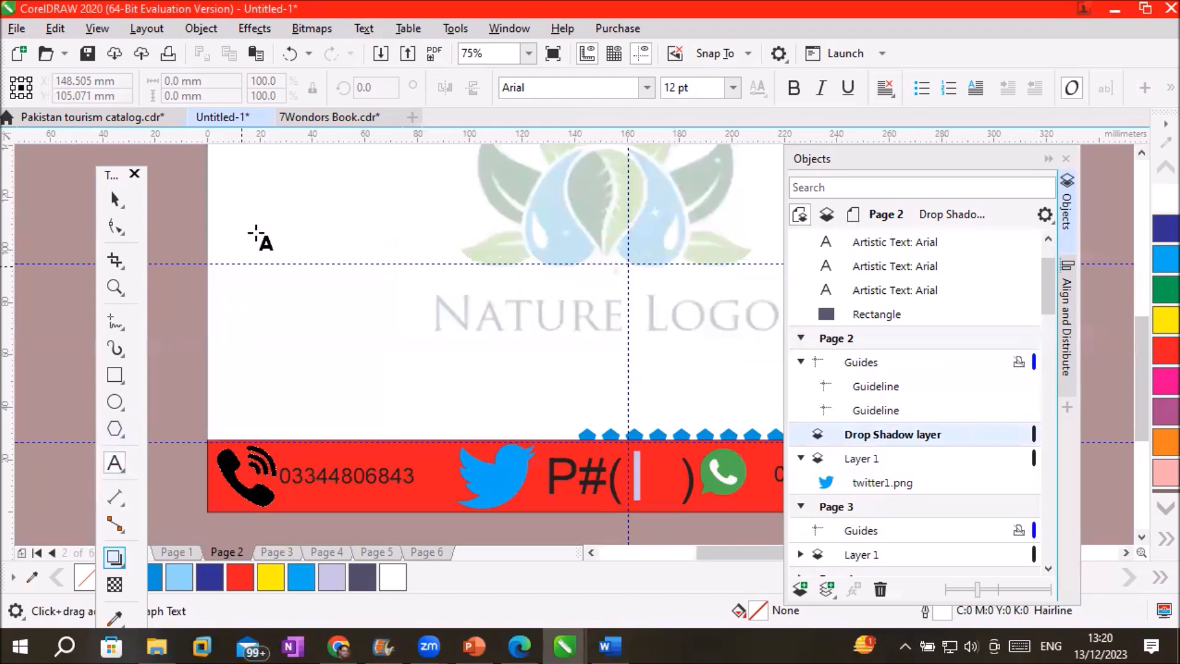
Type 'Heading' near the page's top-left and enlarge it to about 47.5 pt
click(276, 206)
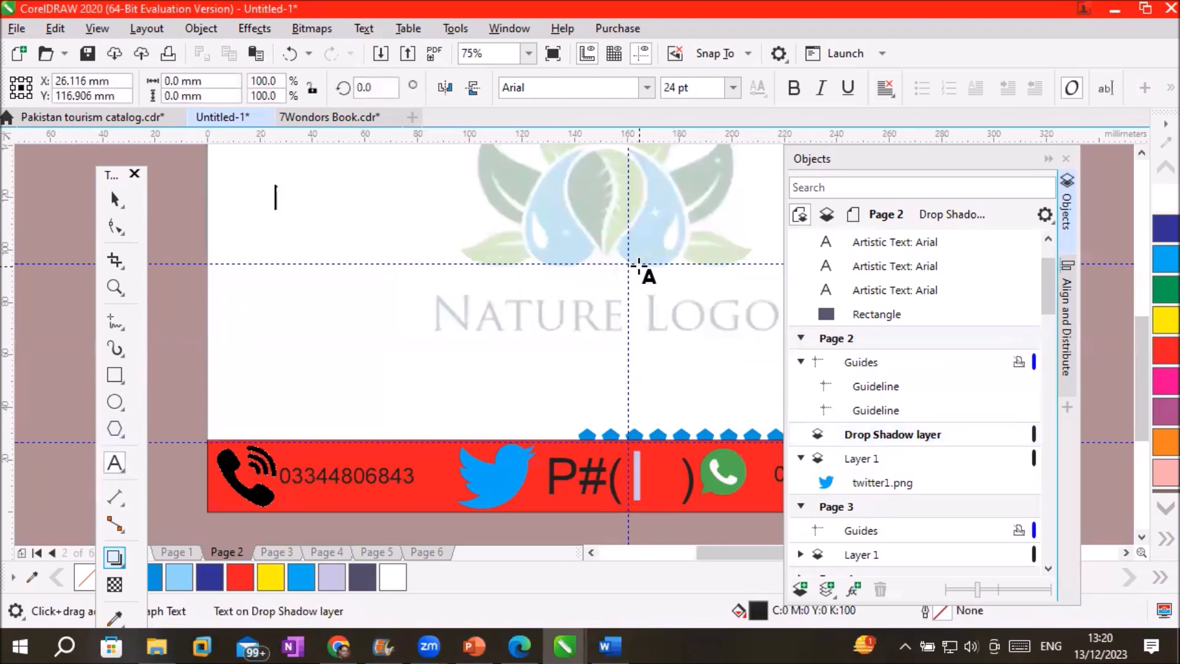
text(Heading)
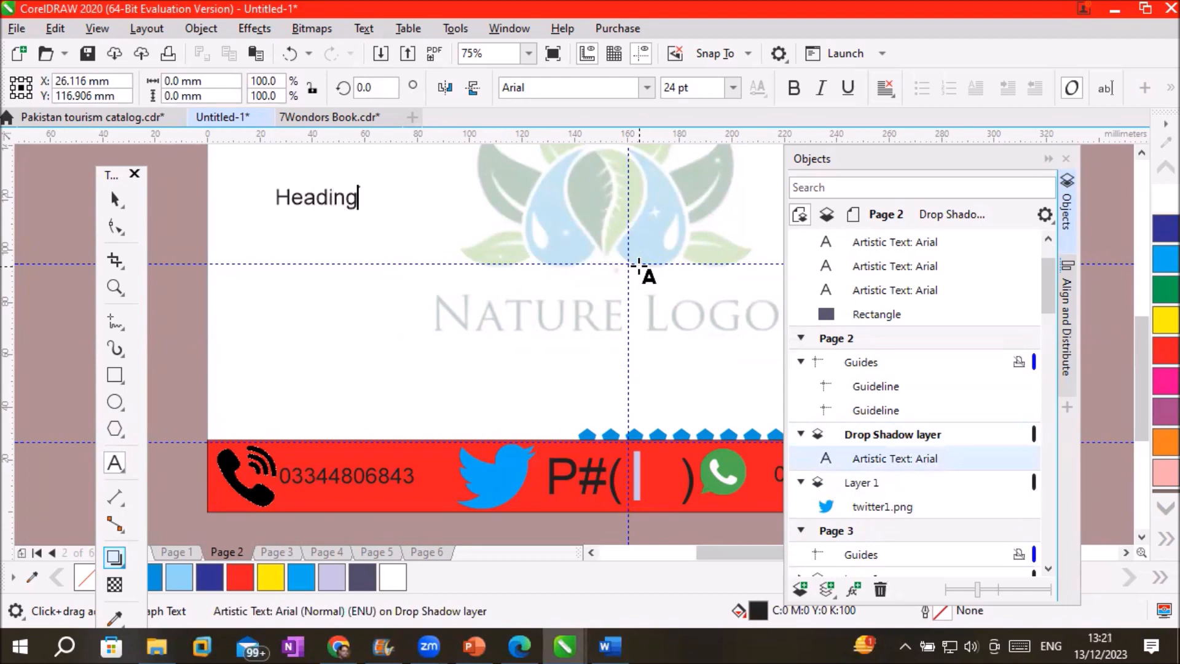
key(Escape)
drag(363, 216, 440, 252)
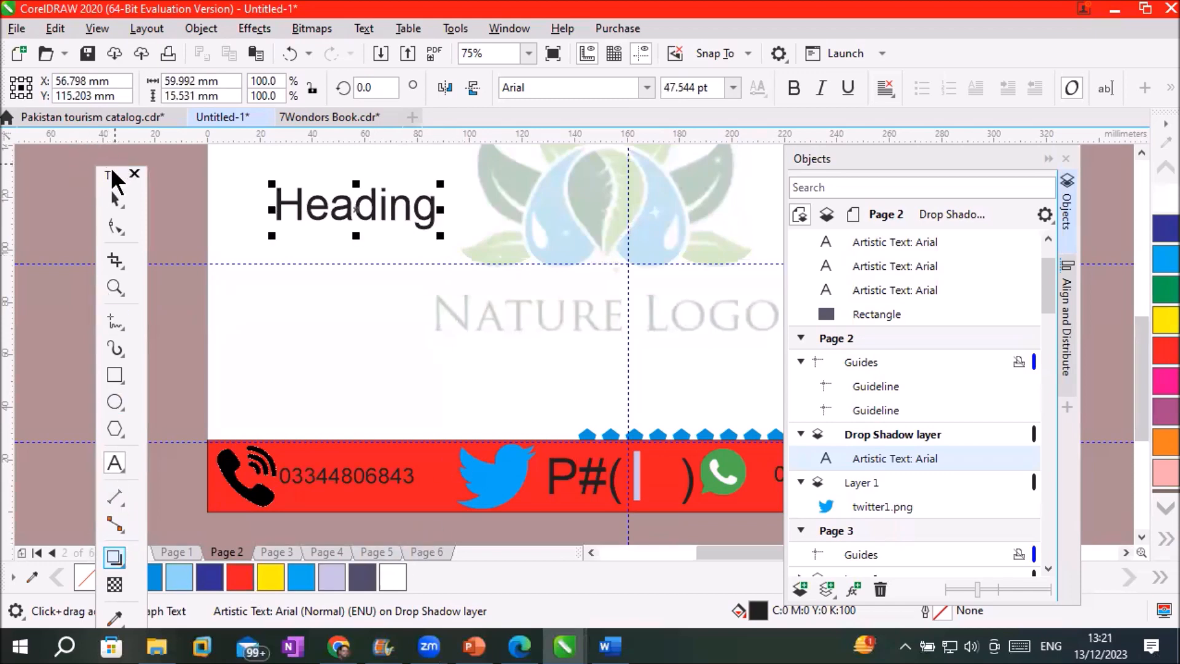
drag(105, 160, 90, 135)
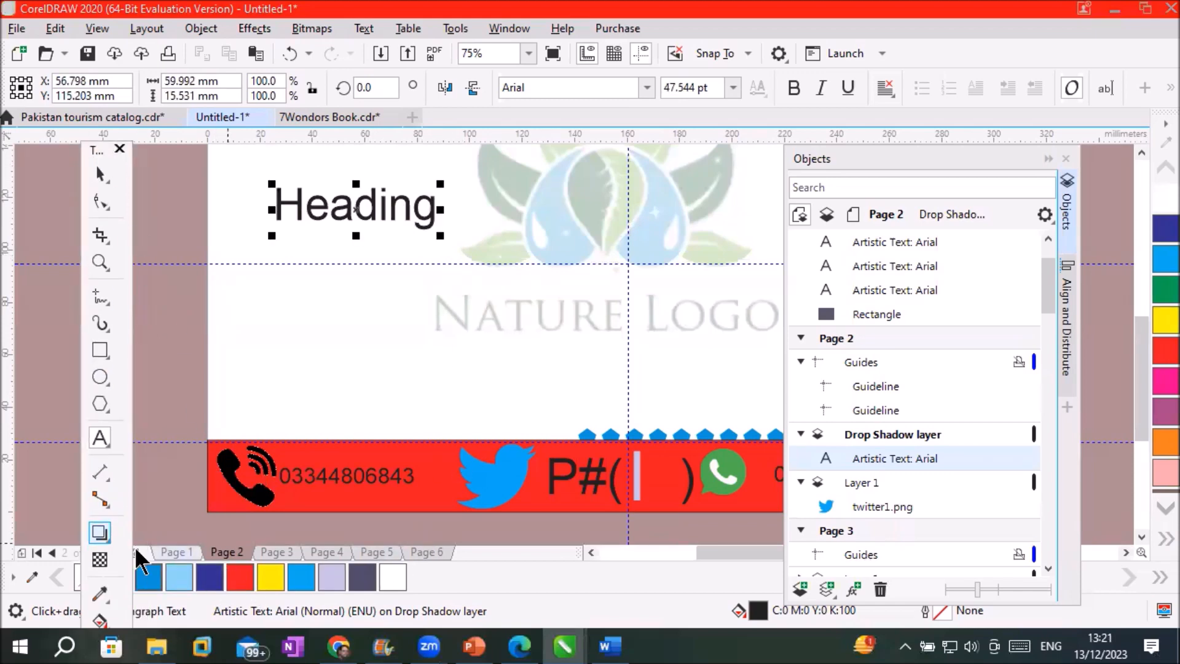
Apply the Flat Top Right shadow preset to the Heading text
click(97, 540)
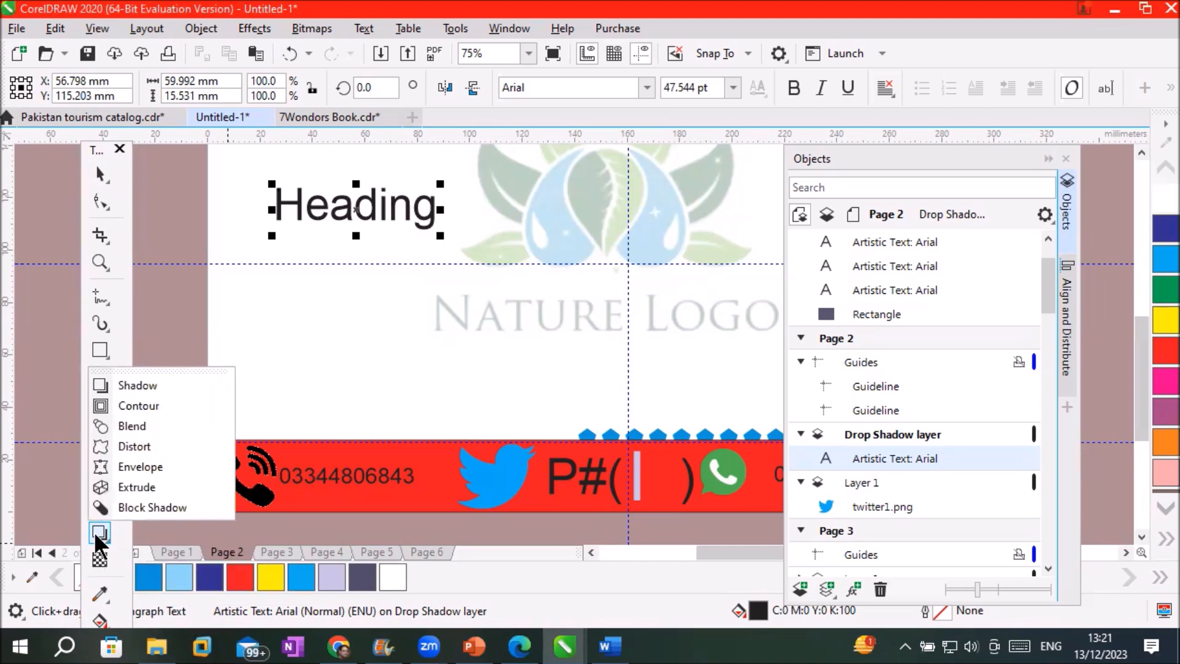
click(146, 385)
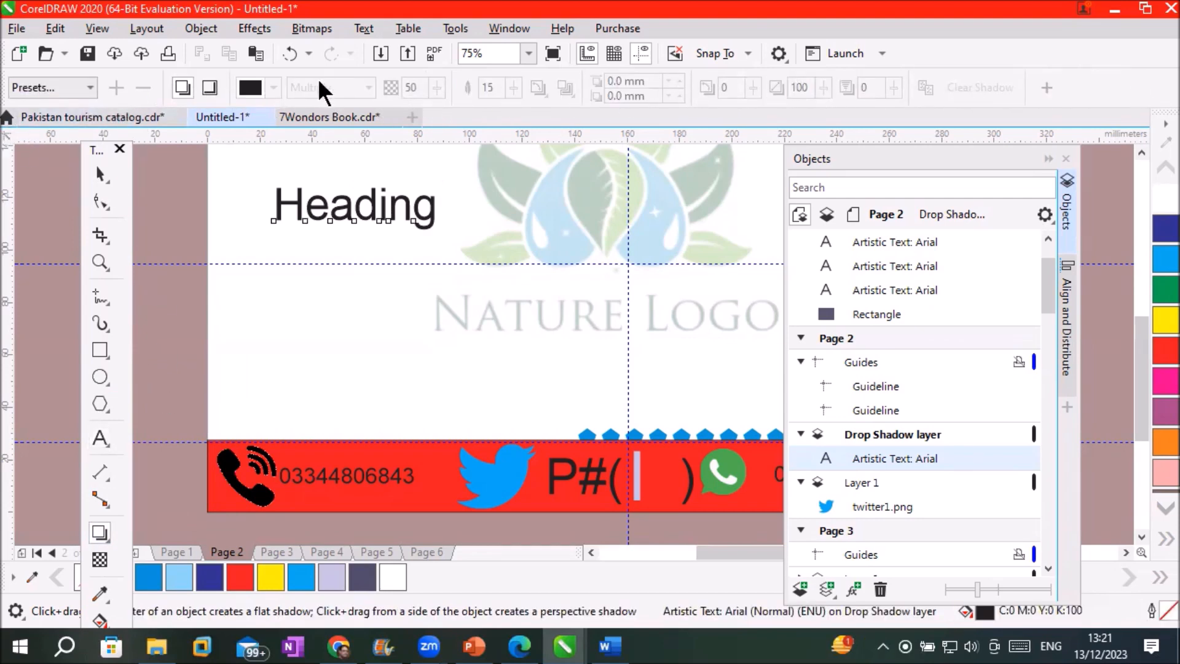
scroll(382, 171, up, 1)
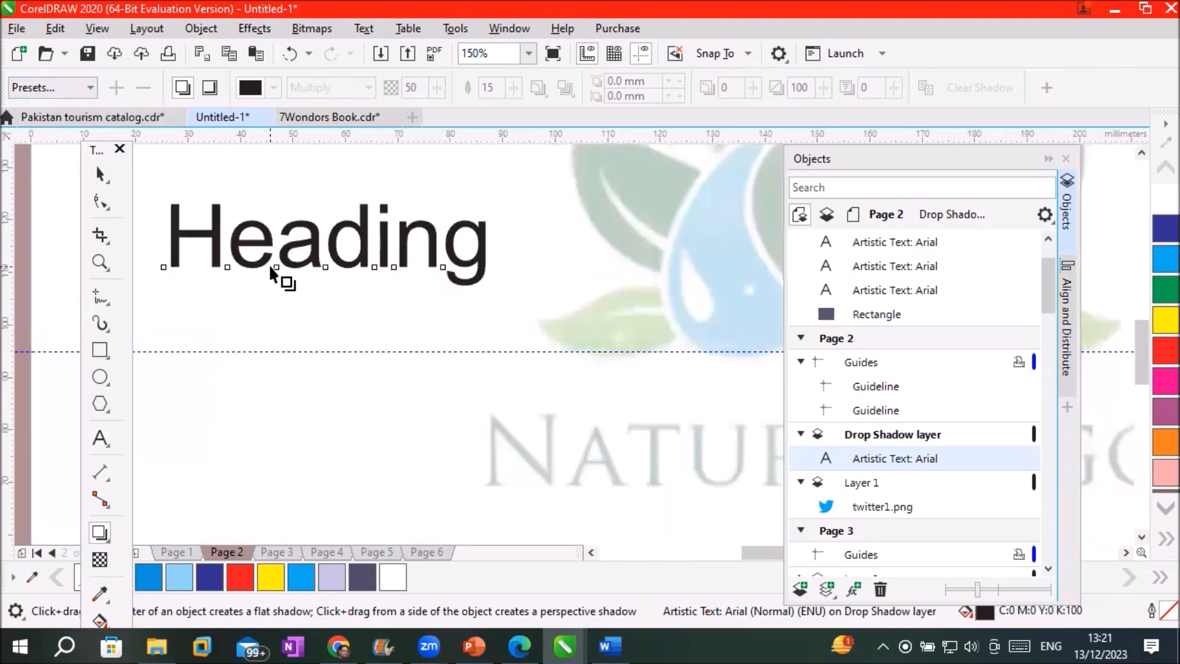
click(89, 82)
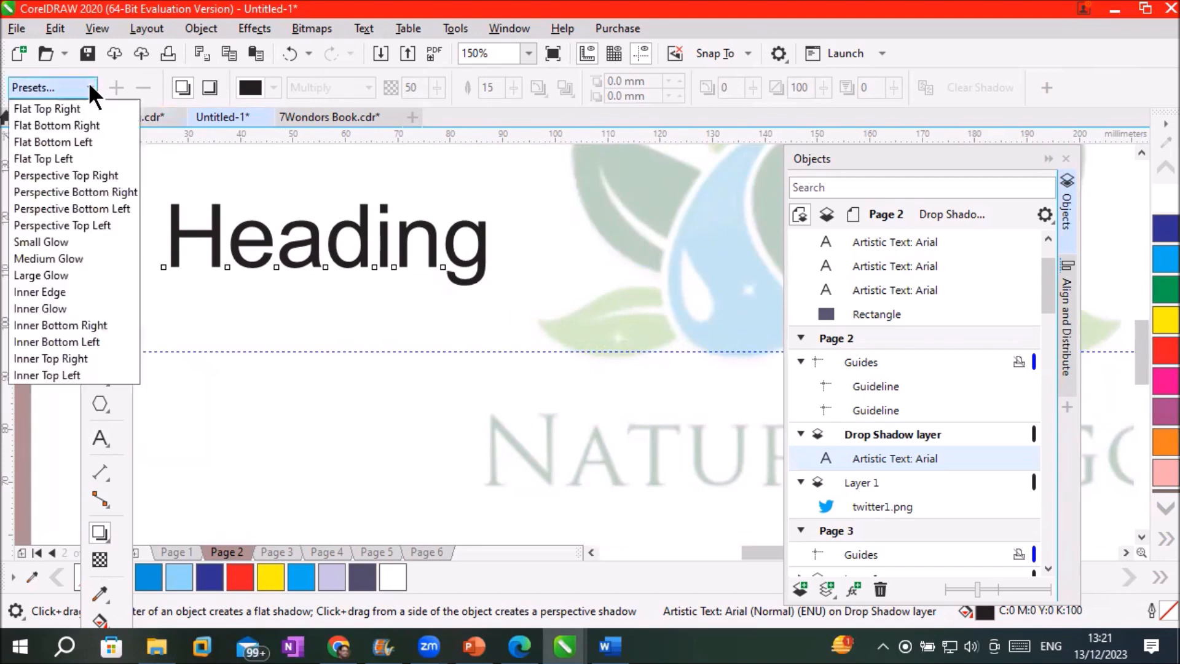
click(67, 110)
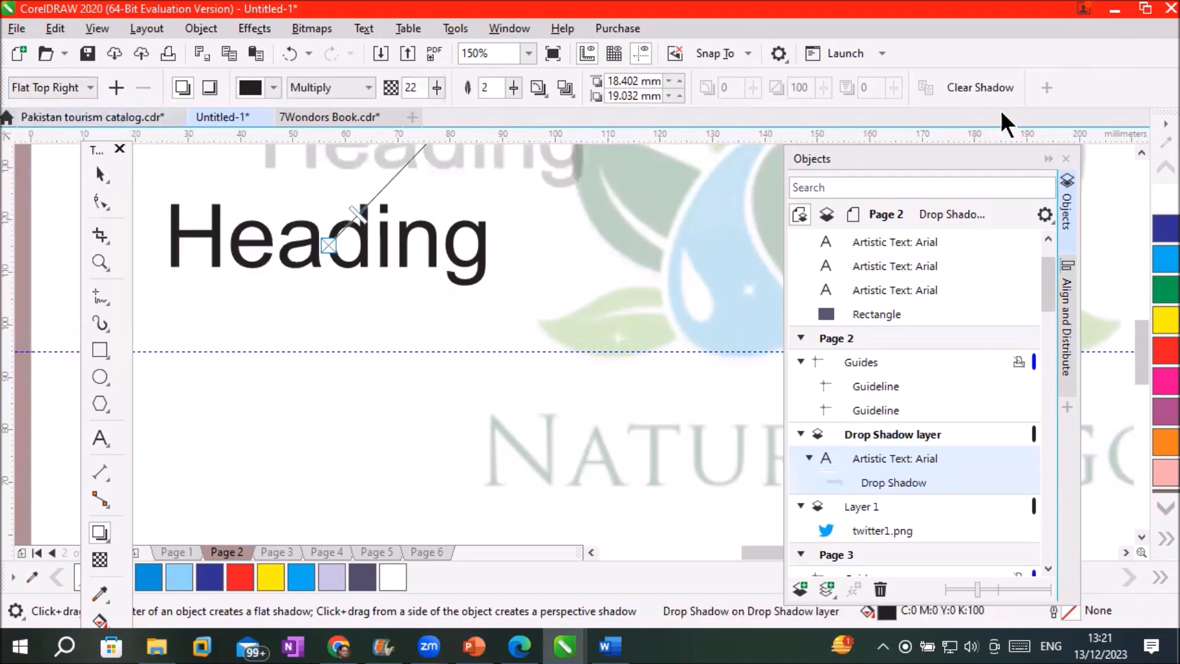
click(1139, 150)
click(1139, 150)
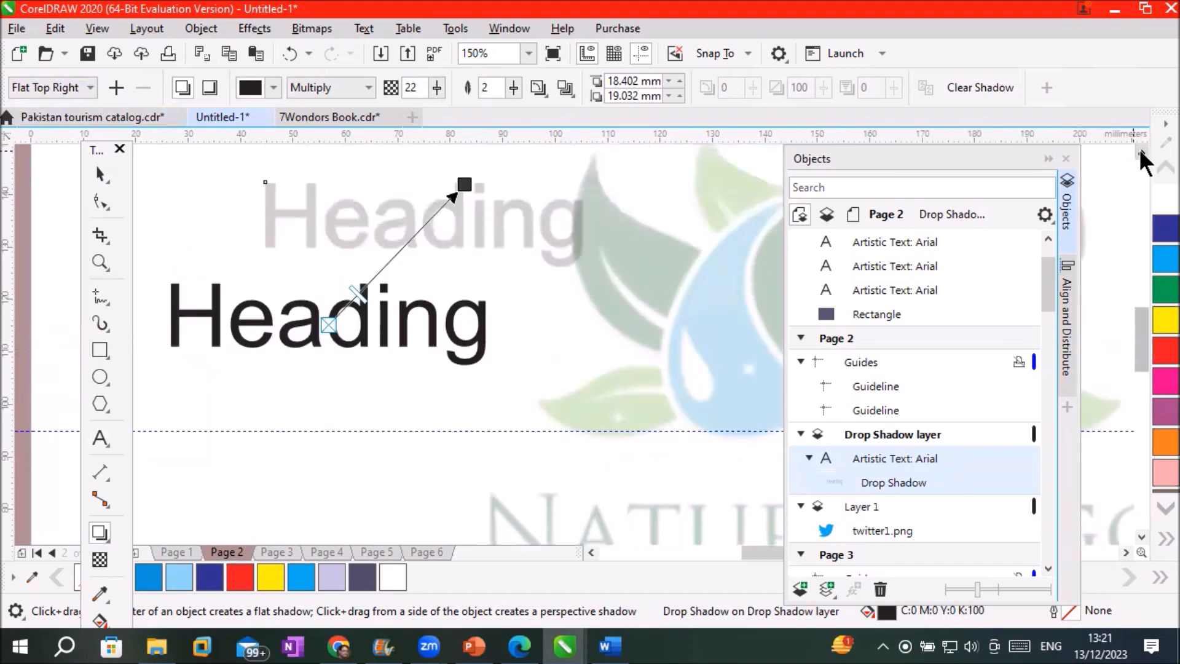
click(1139, 150)
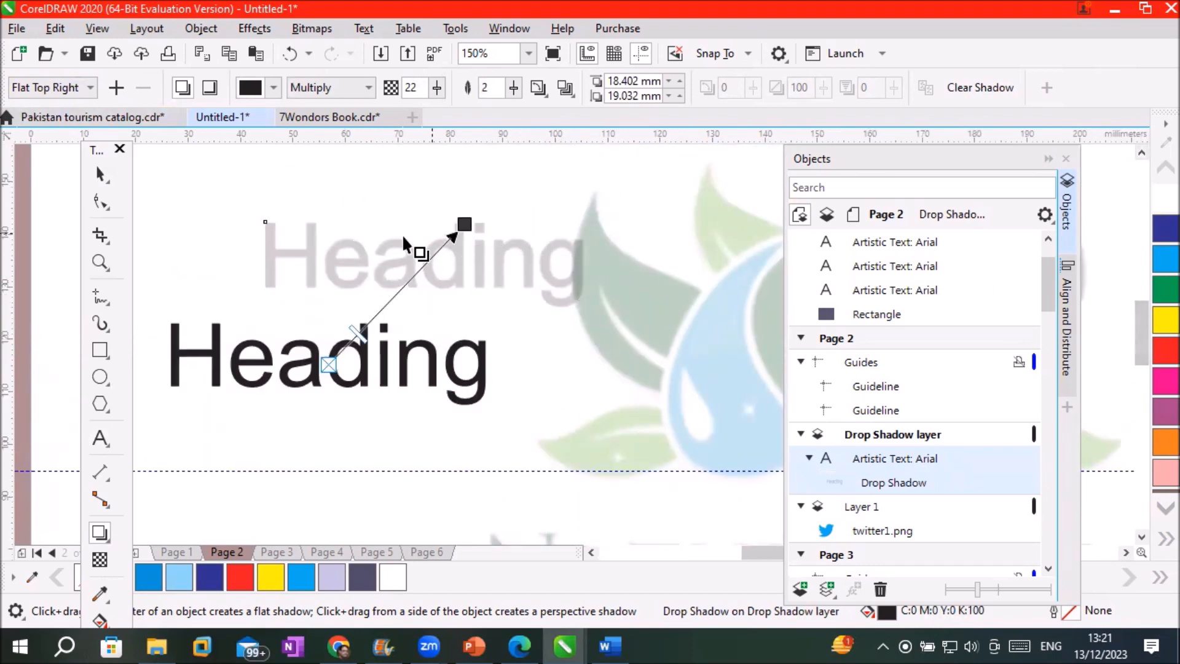
Try cyan, blue, yellow and red colours on the Heading text's shadow
click(464, 223)
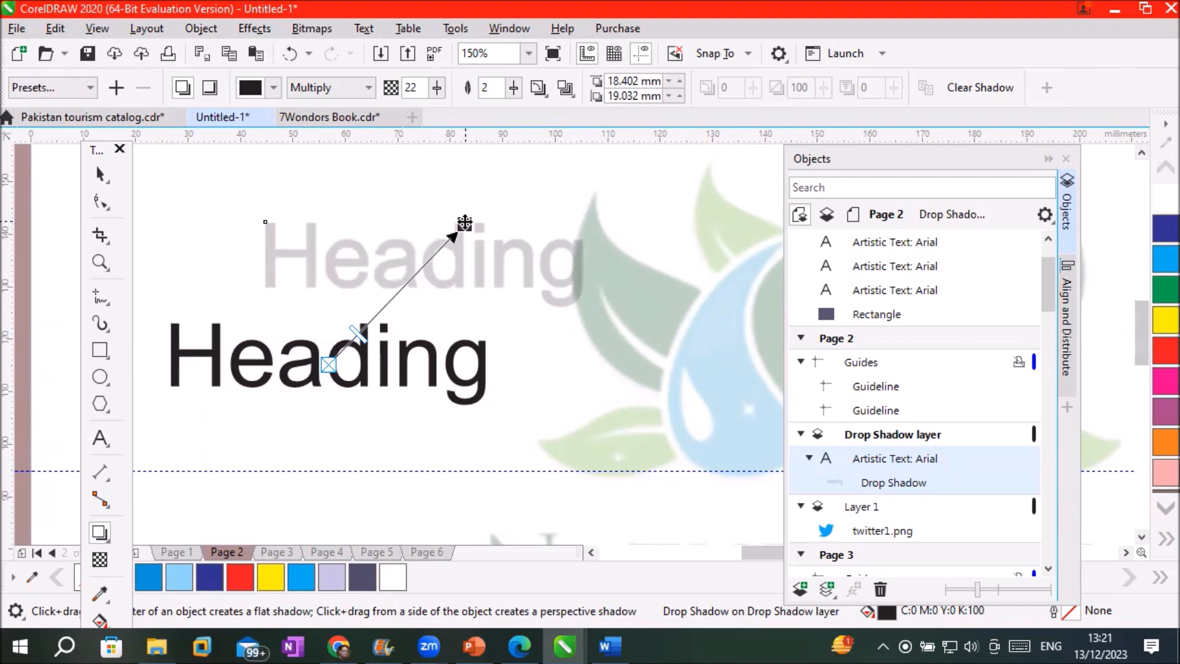
drag(1155, 263, 465, 224)
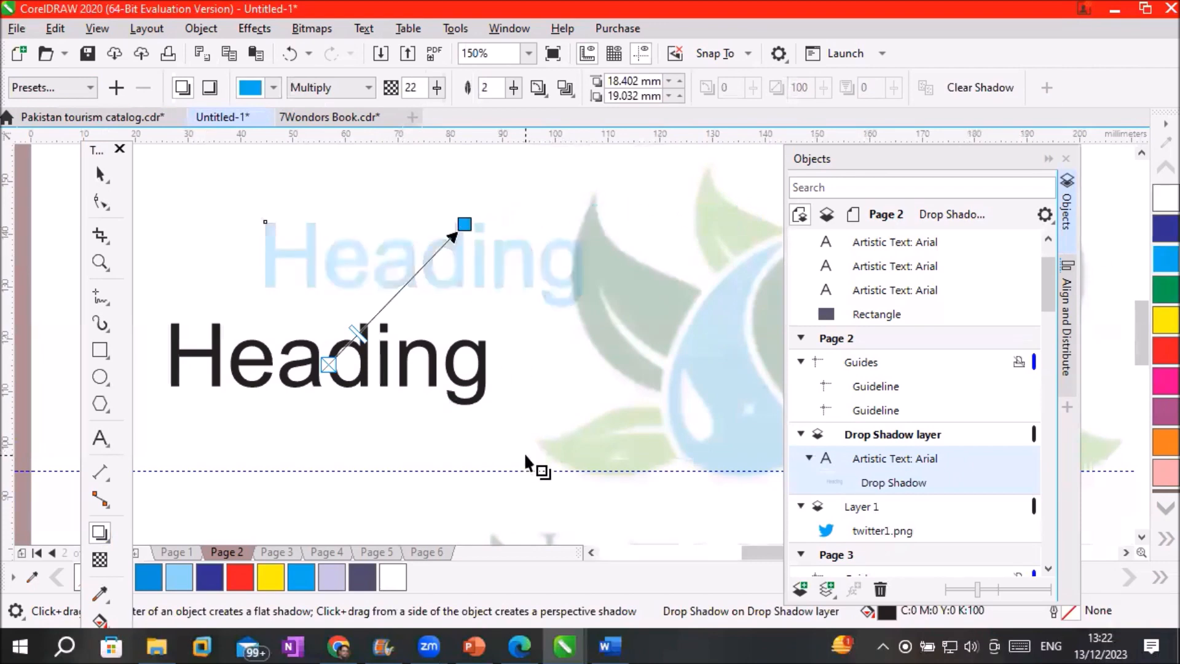
drag(239, 579, 465, 226)
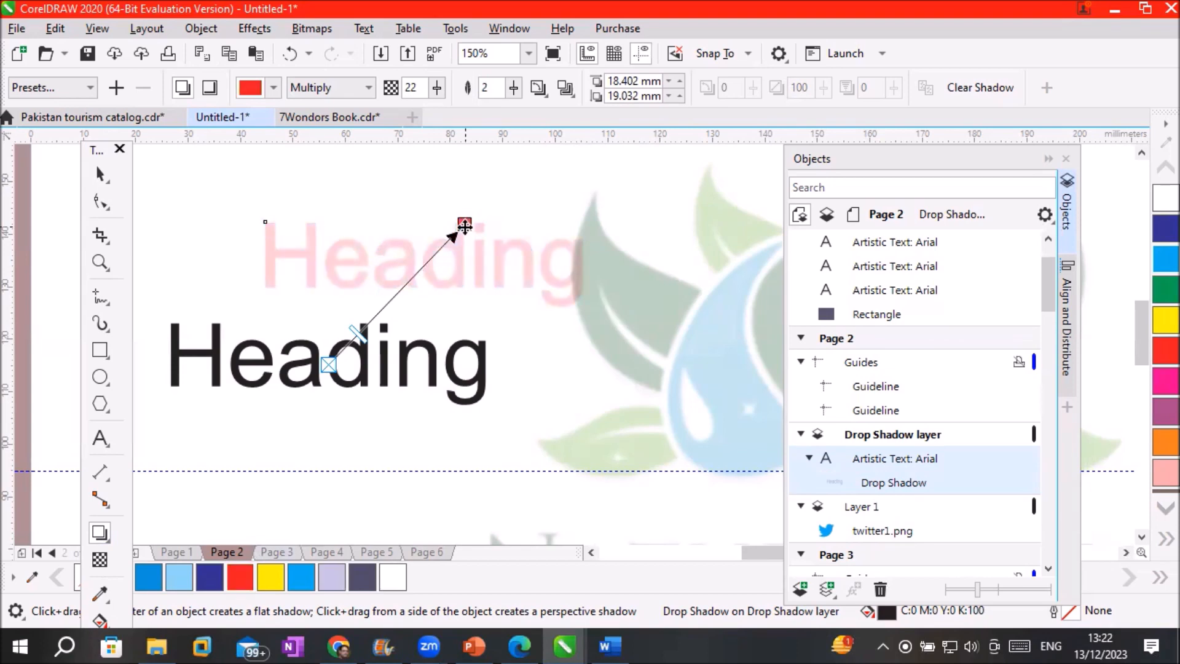
click(274, 87)
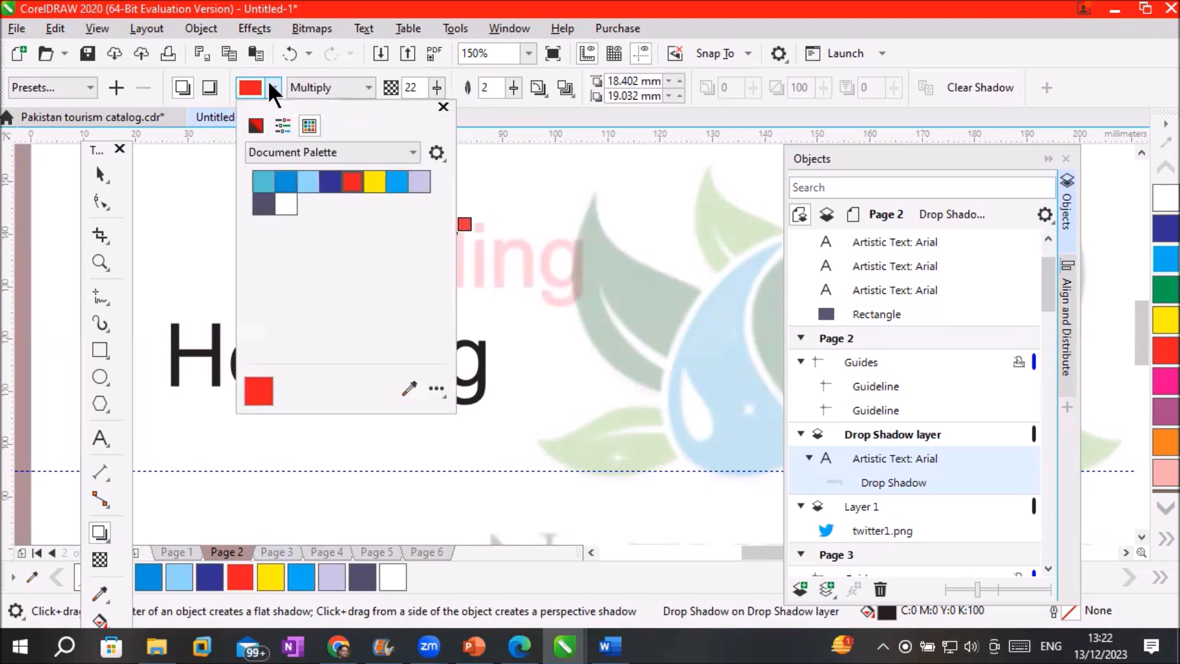
click(278, 182)
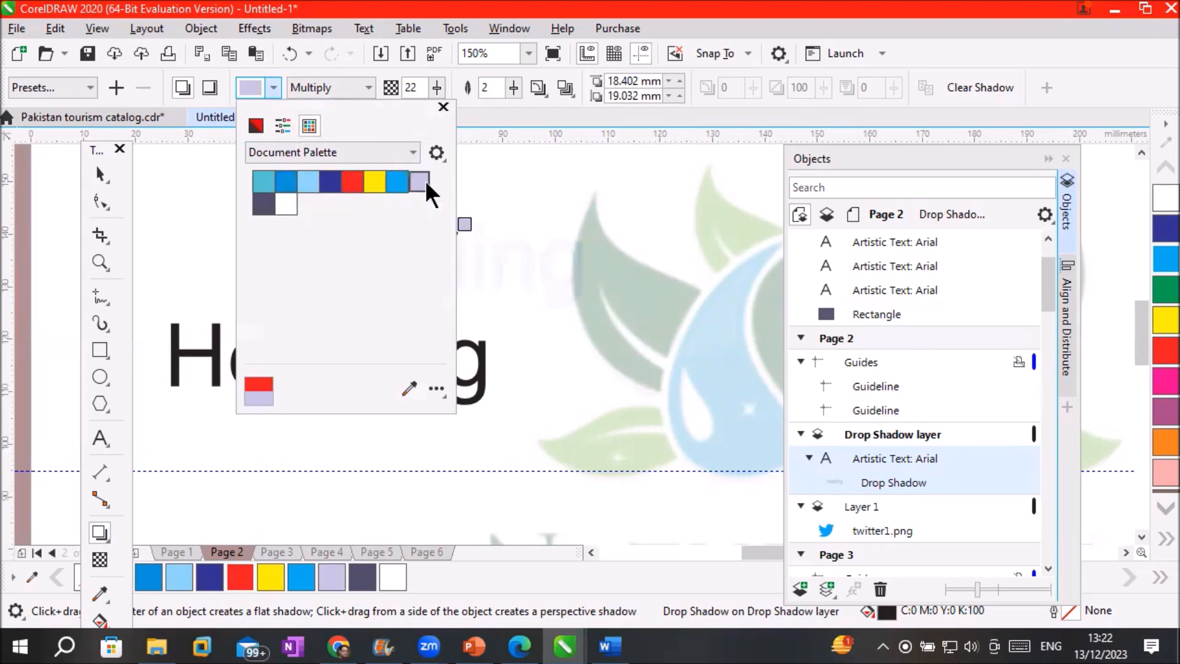
click(375, 180)
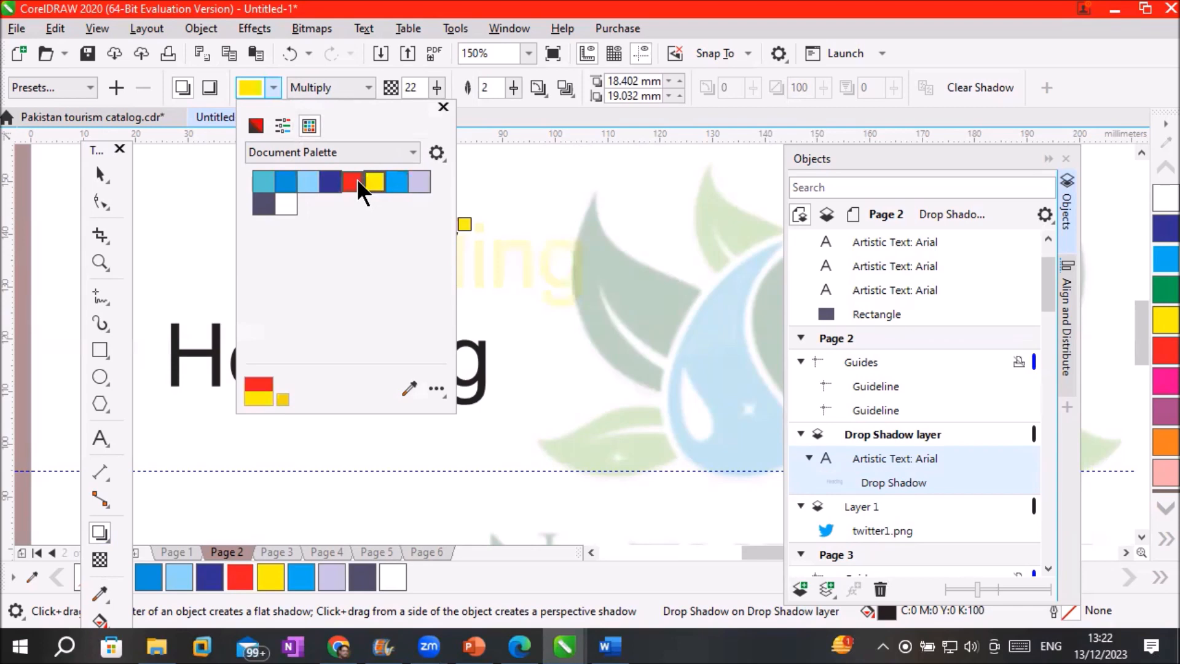
click(355, 179)
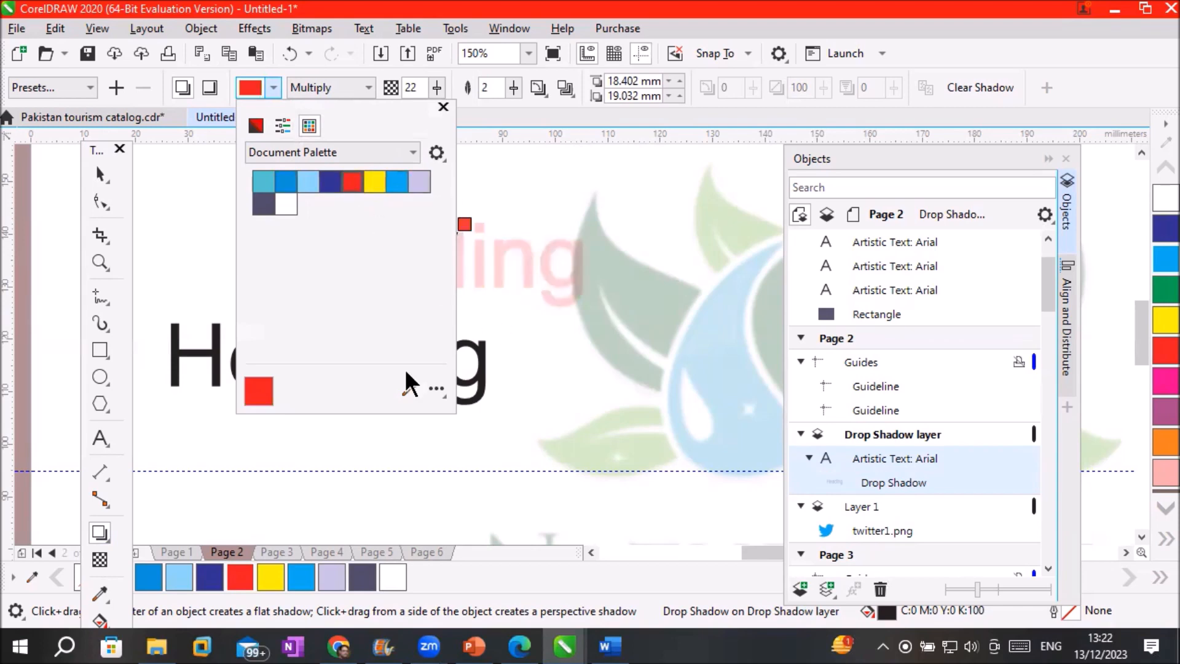
click(210, 351)
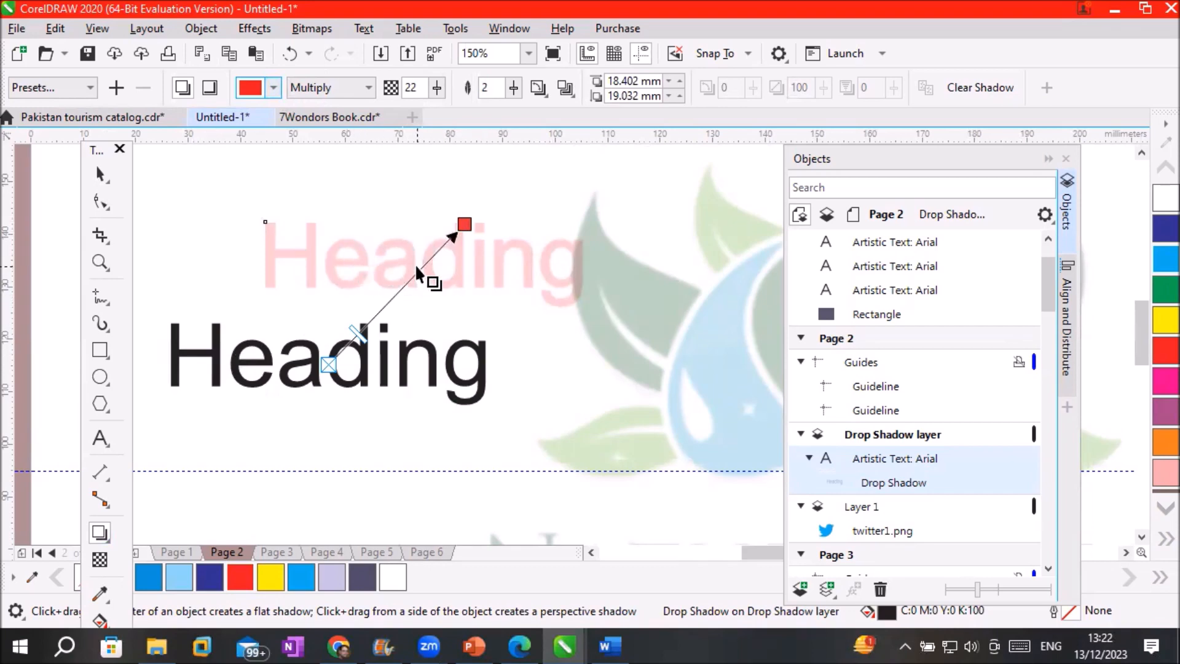
Try lower-right, upper-left and perspective shadow presets on Heading
click(49, 87)
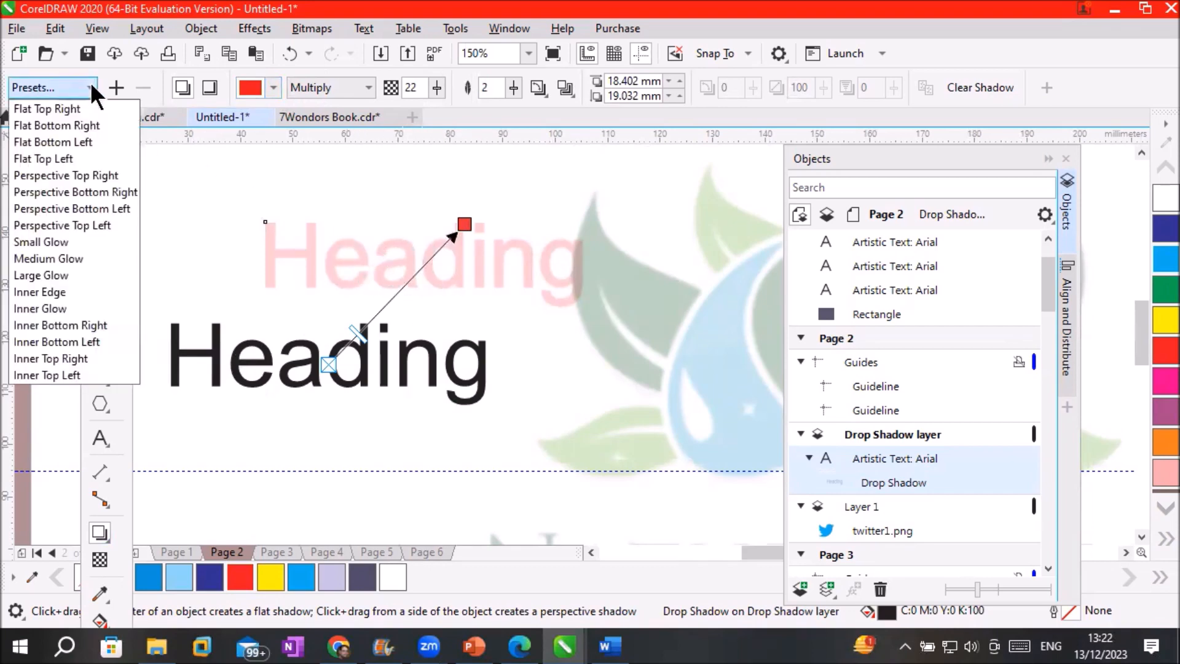
click(71, 123)
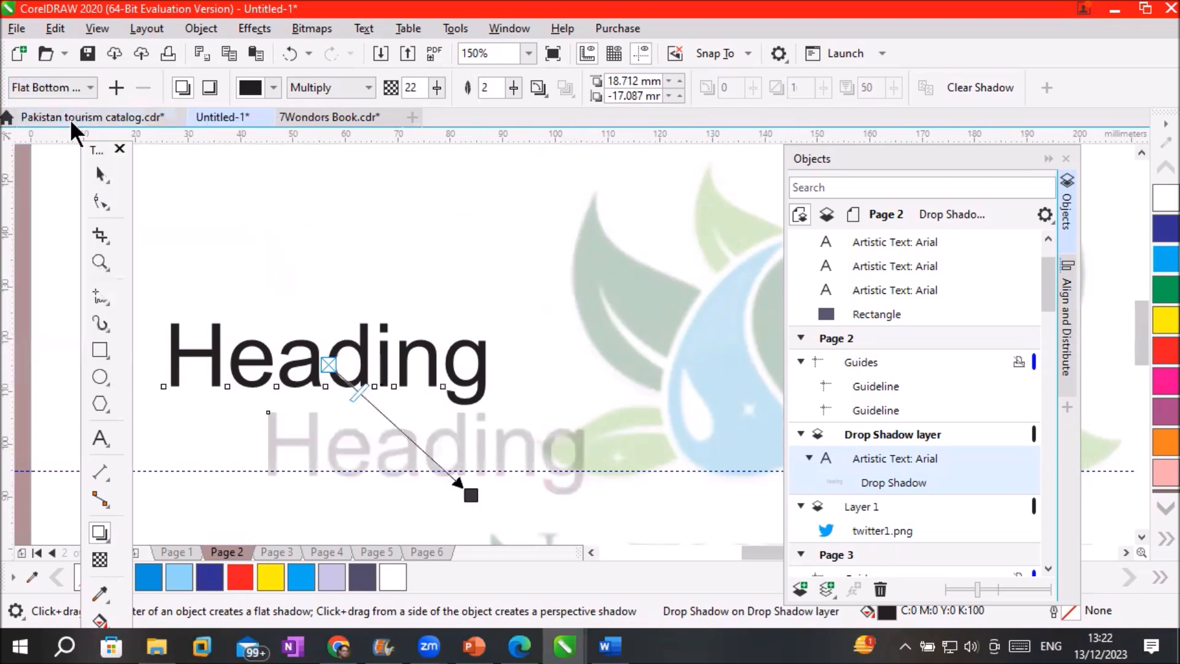
click(89, 81)
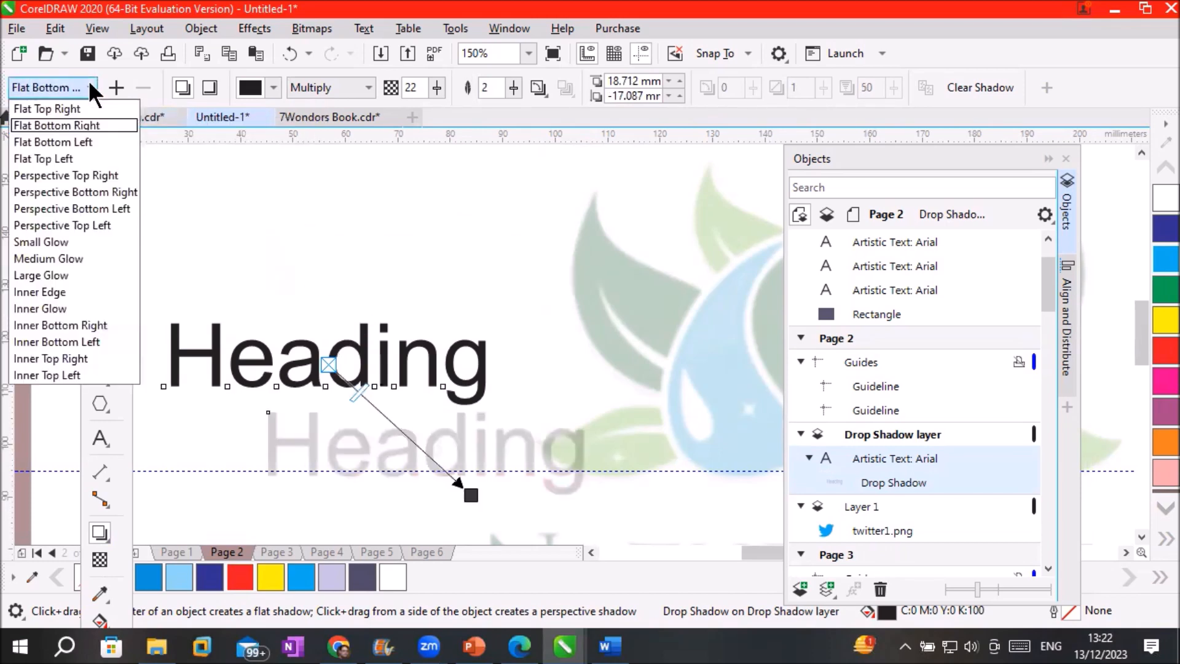
click(92, 161)
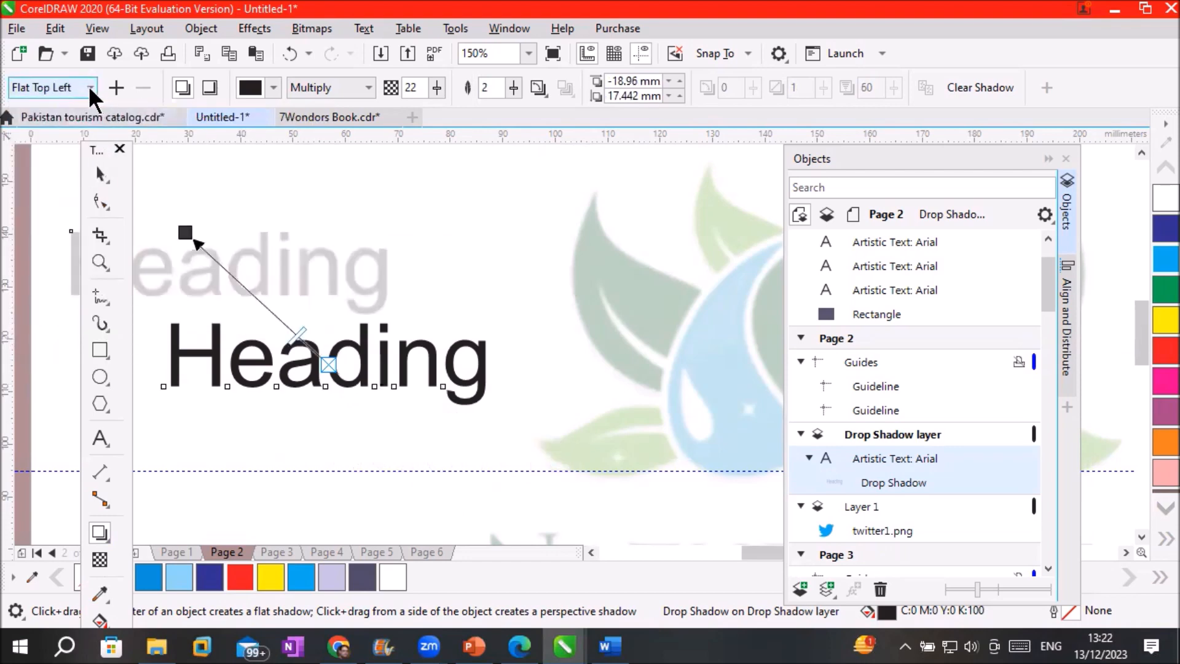
click(90, 88)
click(75, 169)
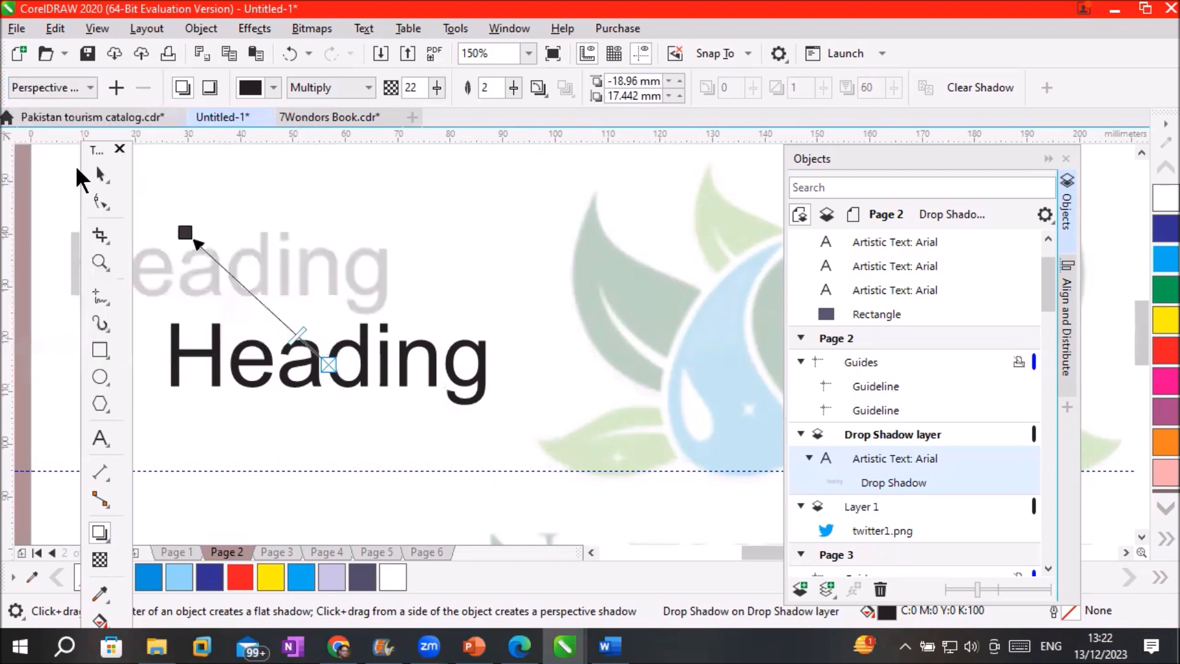
scroll(271, 417, up, 2)
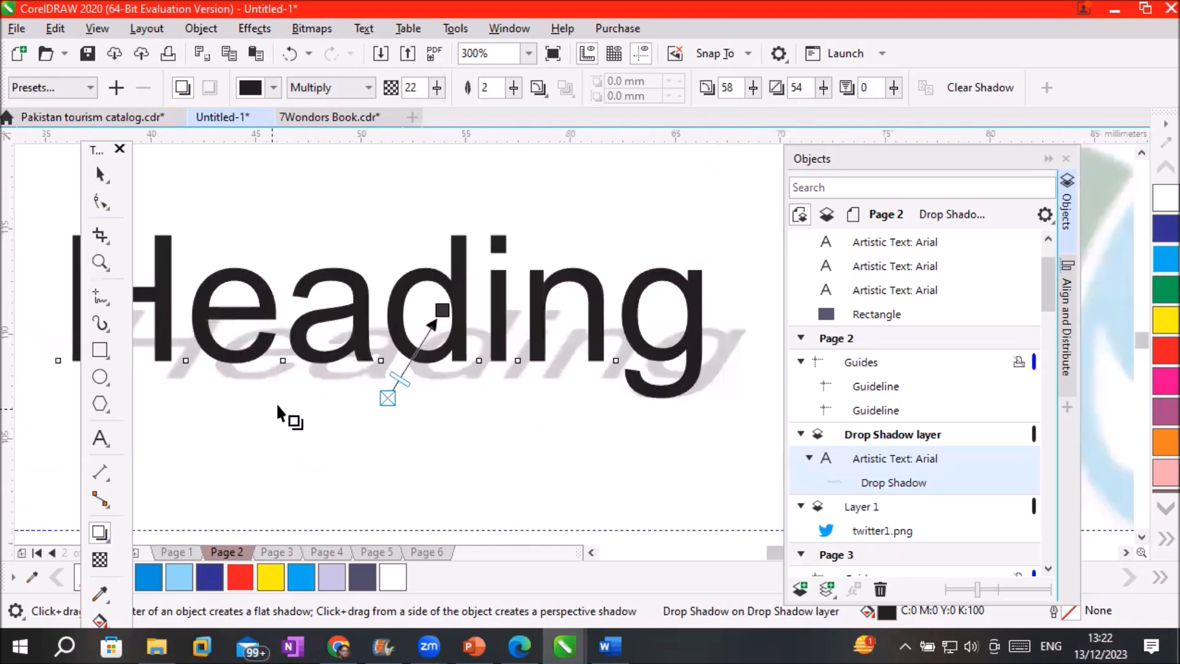
scroll(279, 413, up, 2)
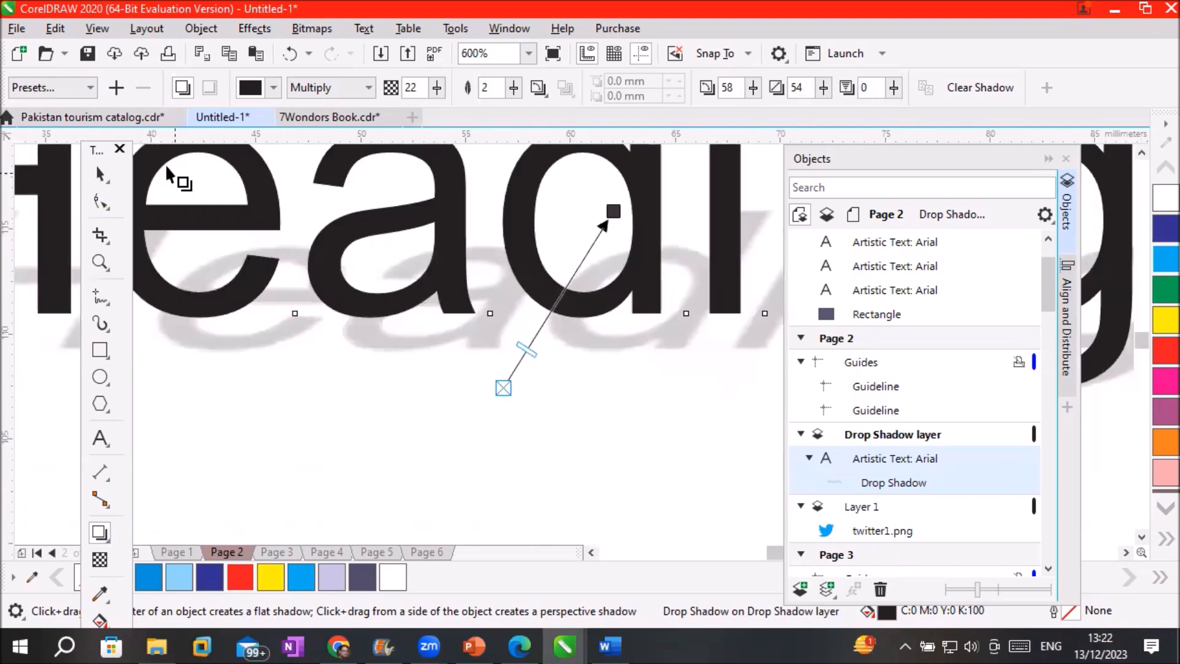
Apply the Perspective Top Left preset so the shadow leans back behind Heading
click(90, 87)
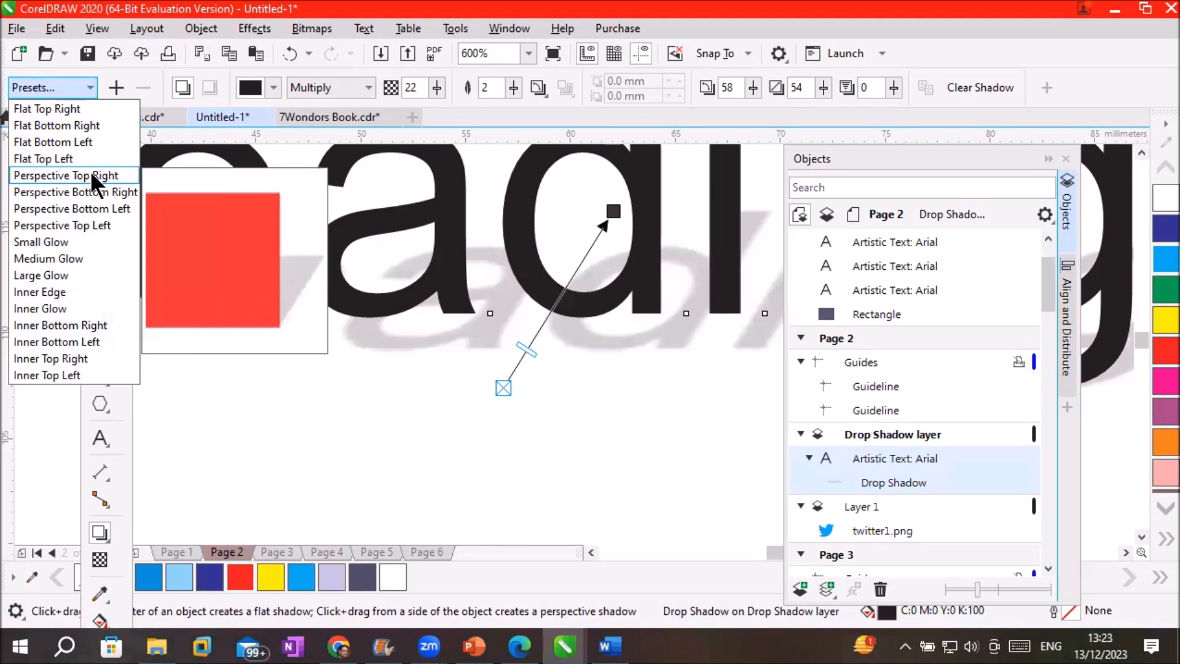
click(94, 192)
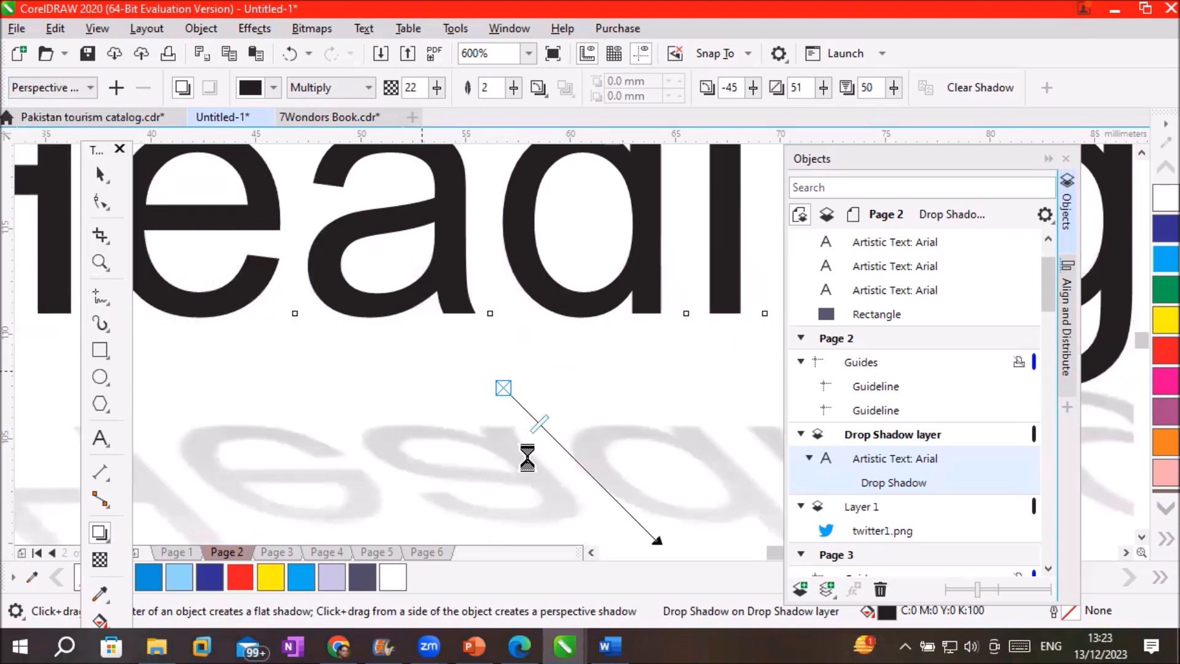
scroll(527, 455, down, 2)
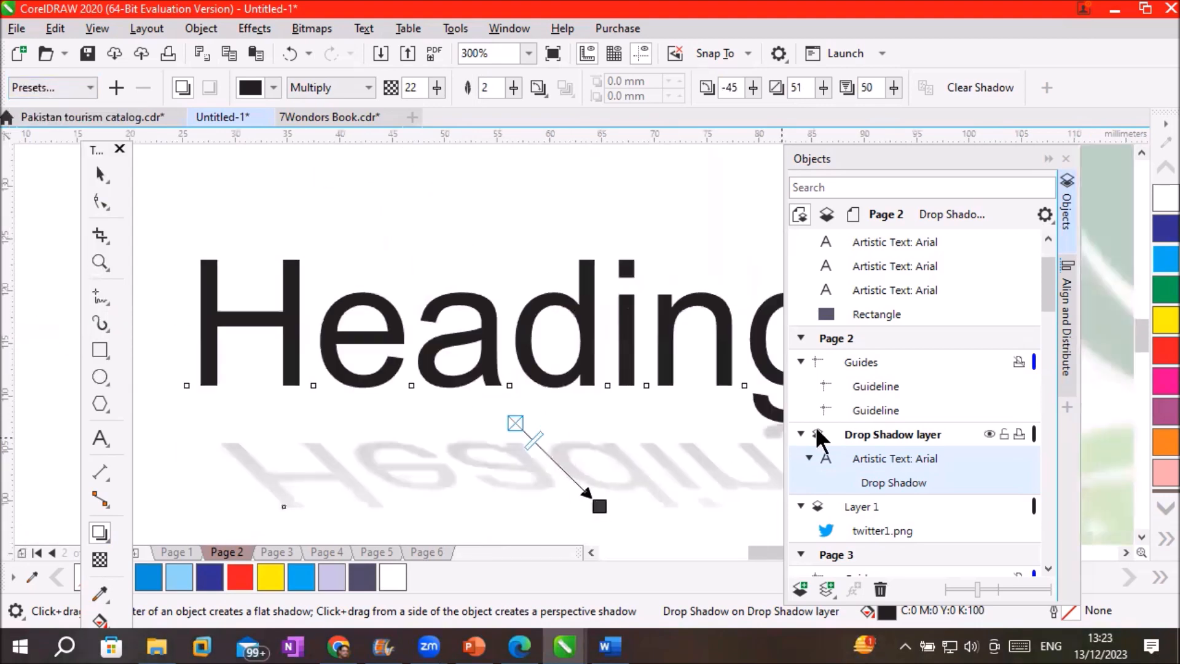
click(1140, 535)
click(1141, 535)
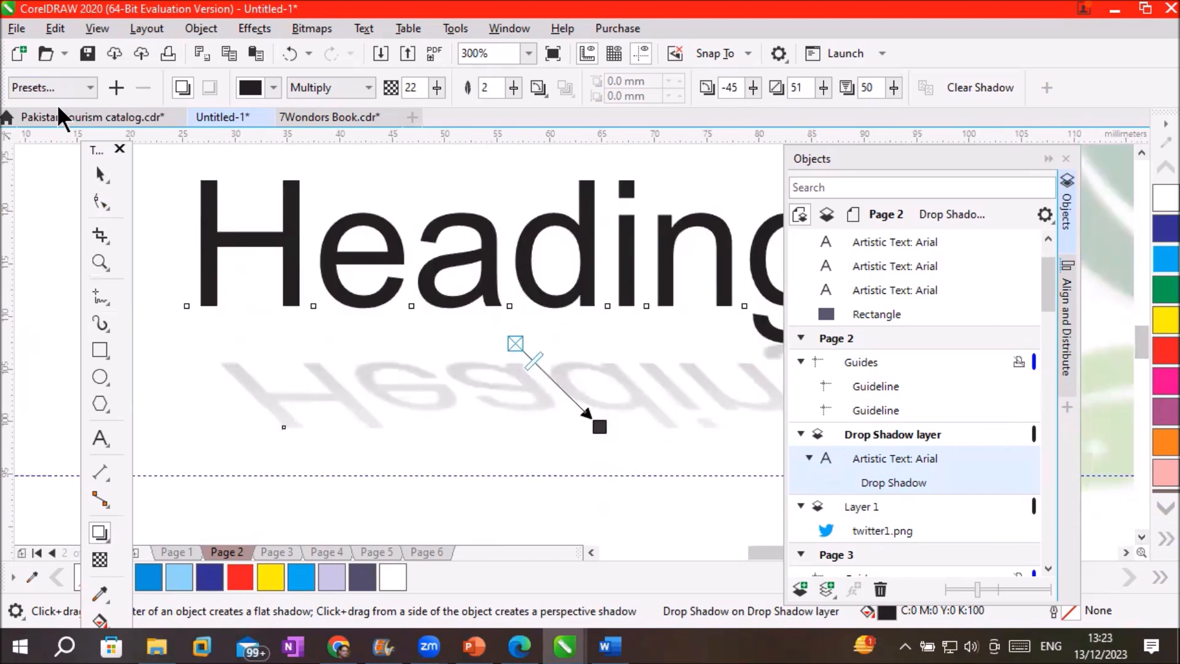
click(92, 87)
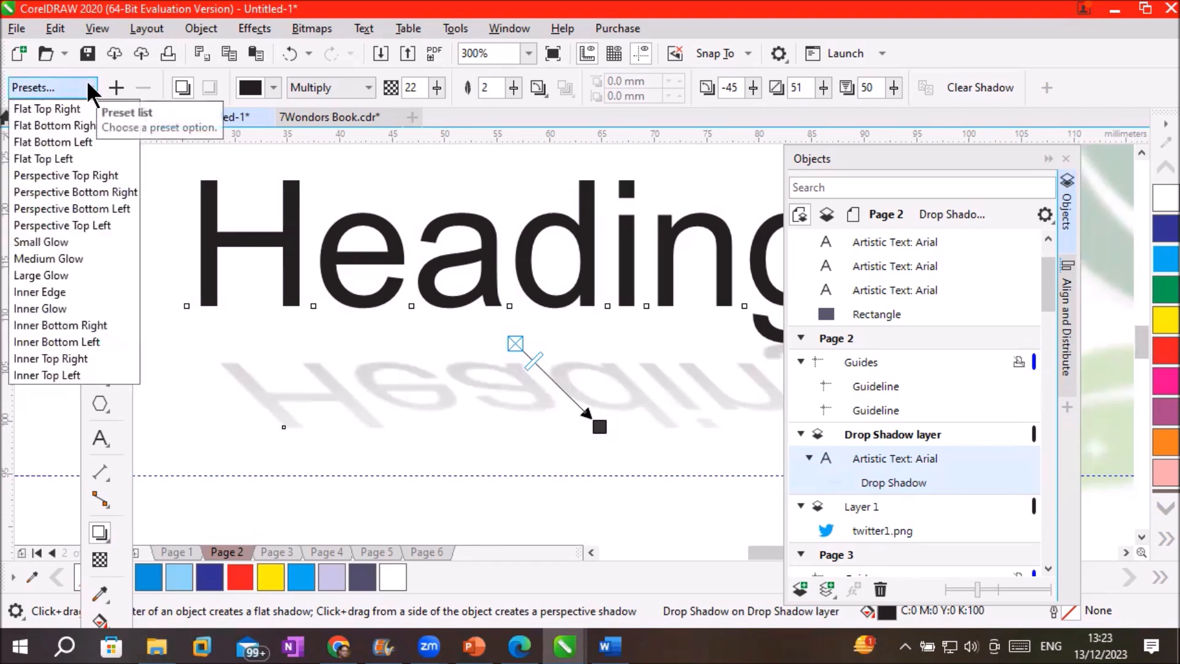
click(94, 225)
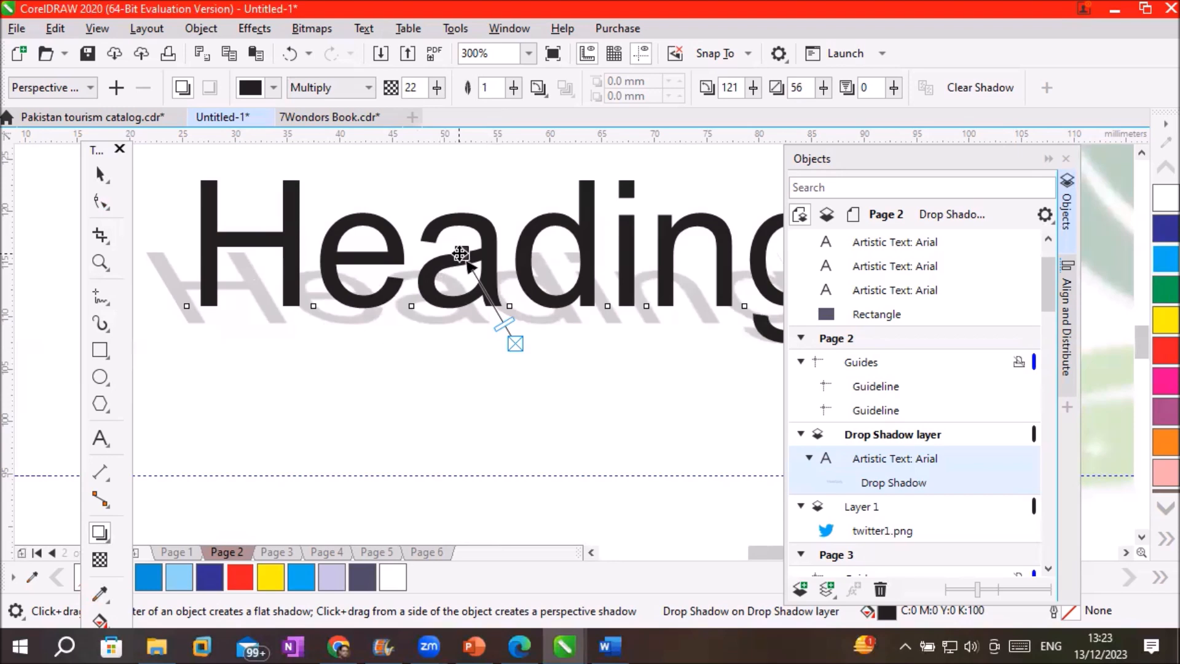
Change the Heading's perspective shadow colour to red
click(274, 87)
click(397, 201)
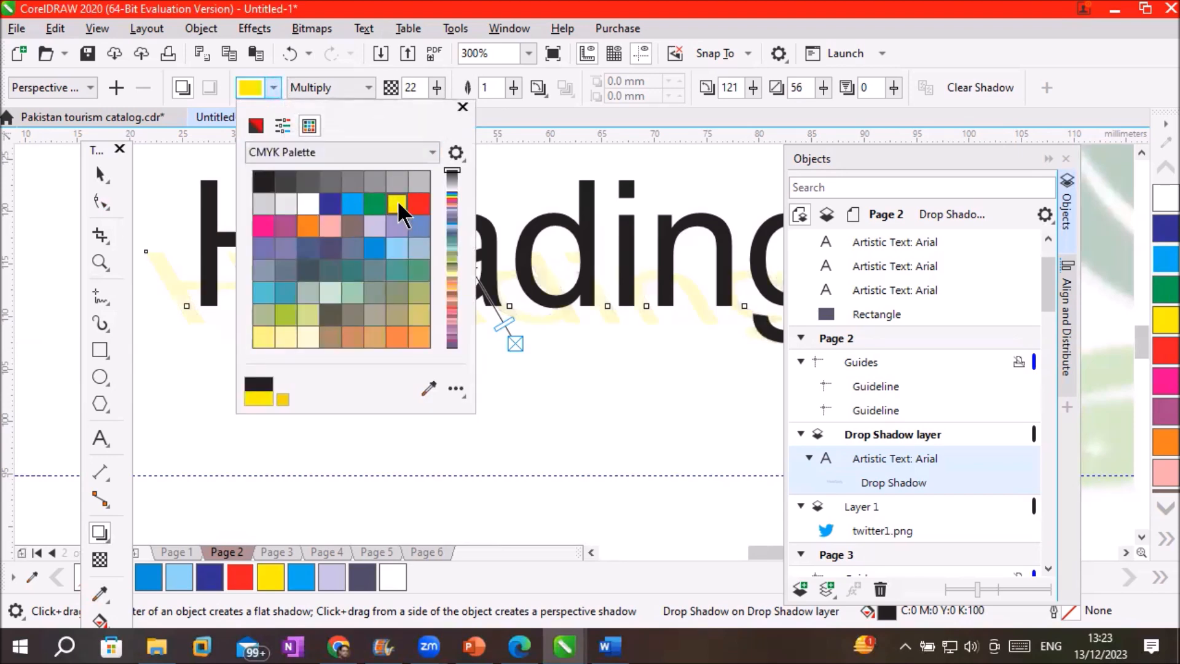
click(419, 204)
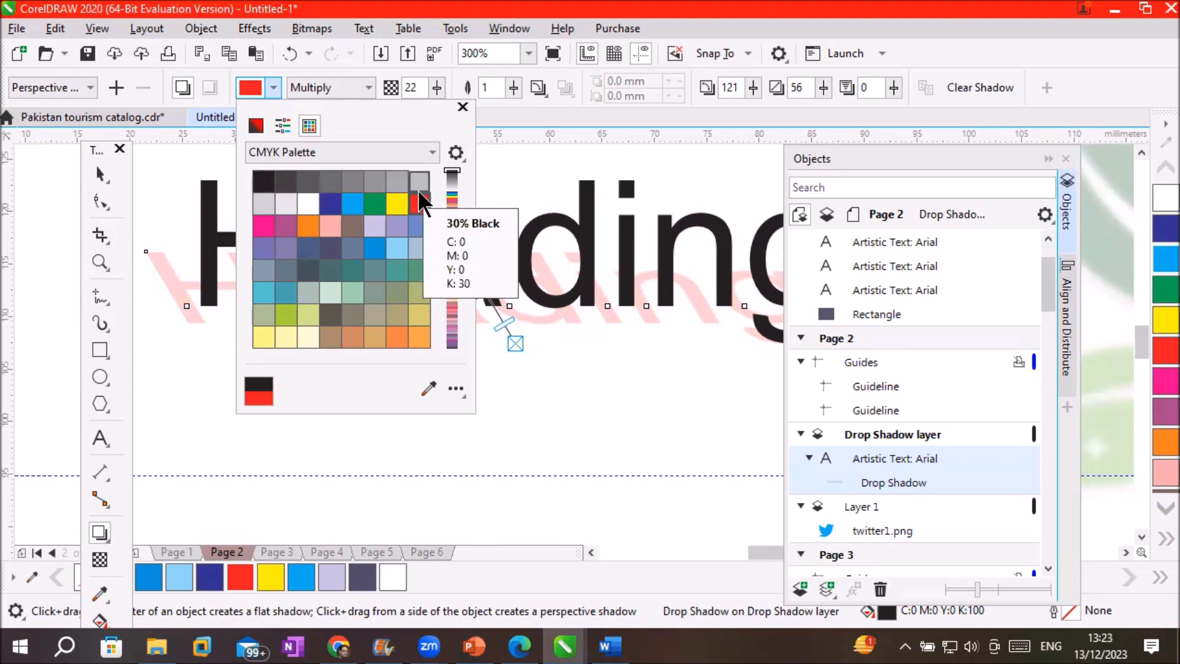
click(534, 227)
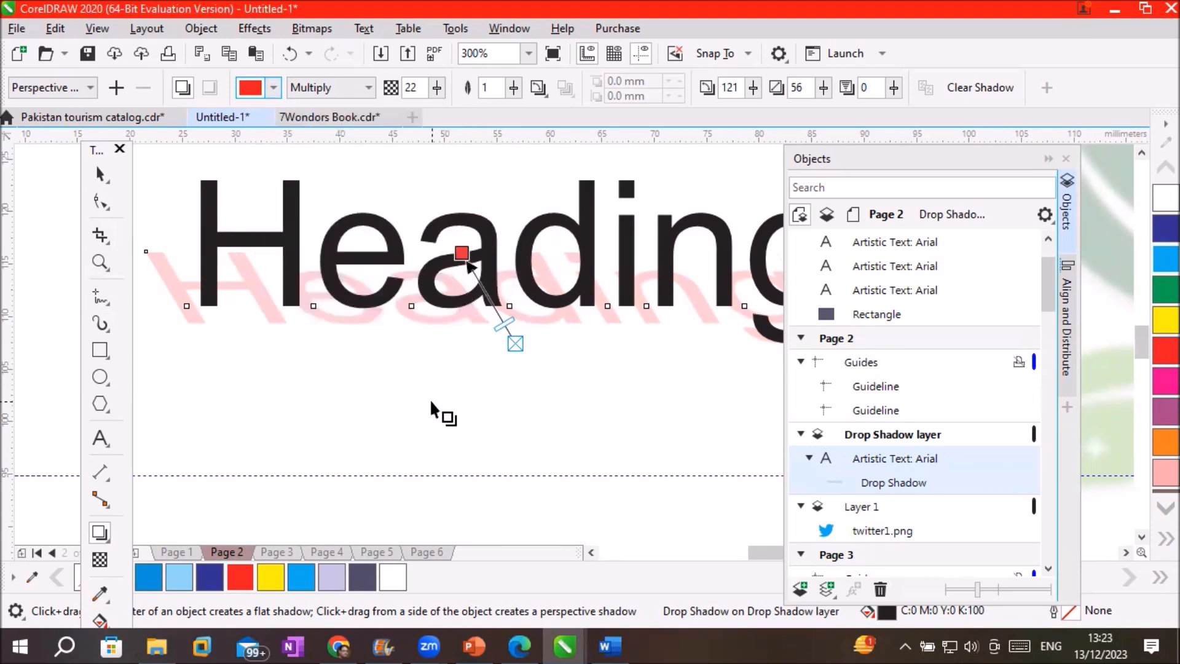
Lower the shadow flat beneath the letters at angle 151, stretch 23
scroll(530, 340, down, 2)
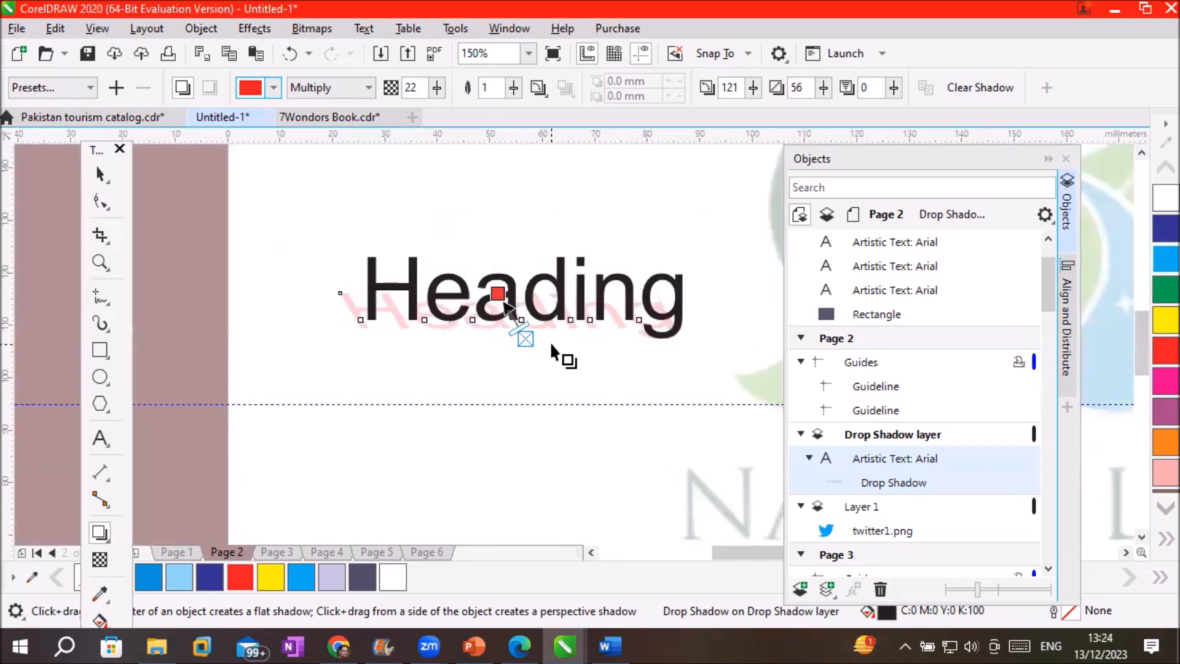
scroll(549, 342, up, 2)
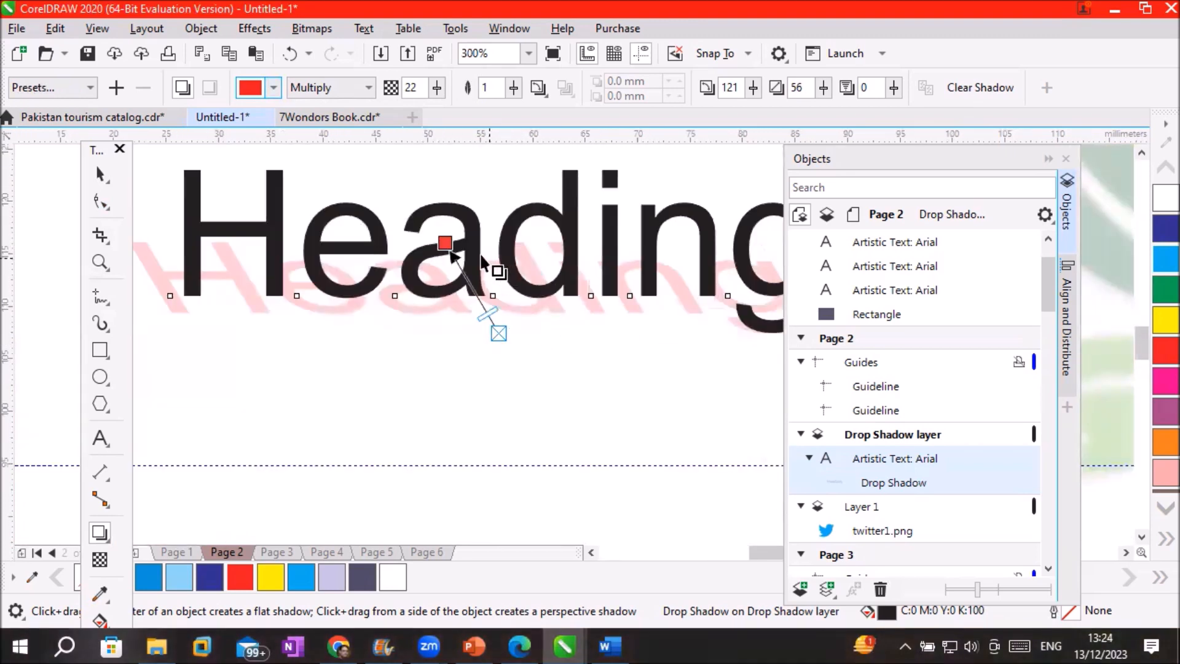
drag(443, 240, 435, 284)
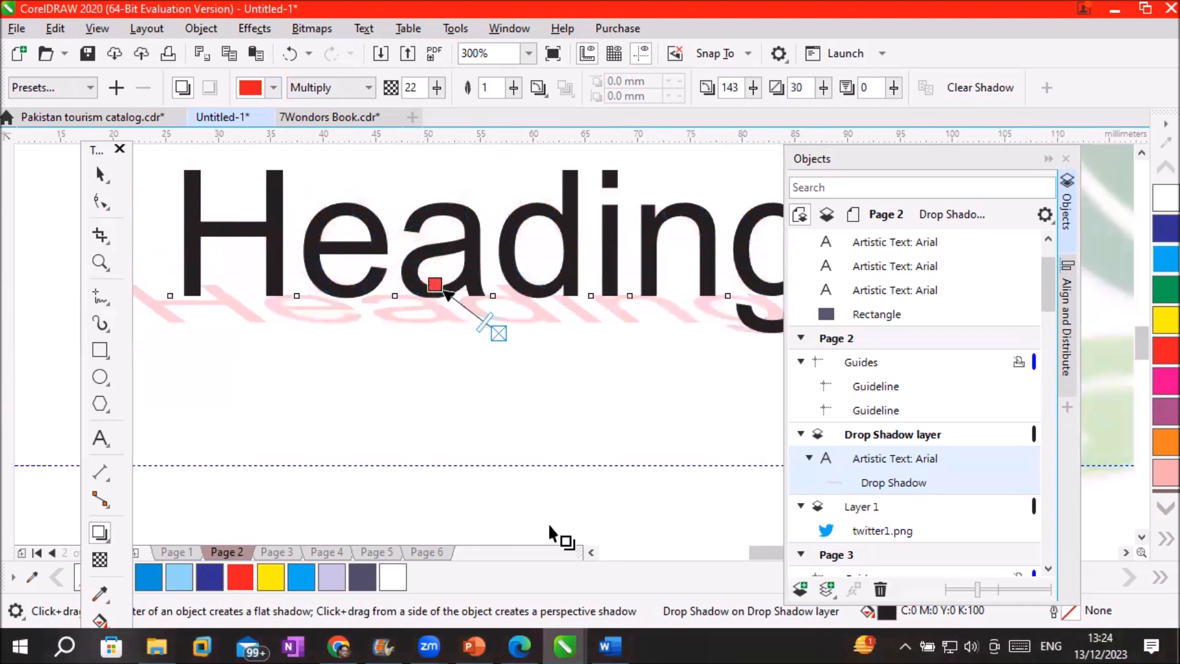
mouse_move(434, 284)
mouse_down()
mouse_move(682, 200)
mouse_move(432, 295)
mouse_up()
scroll(502, 412, up, 2)
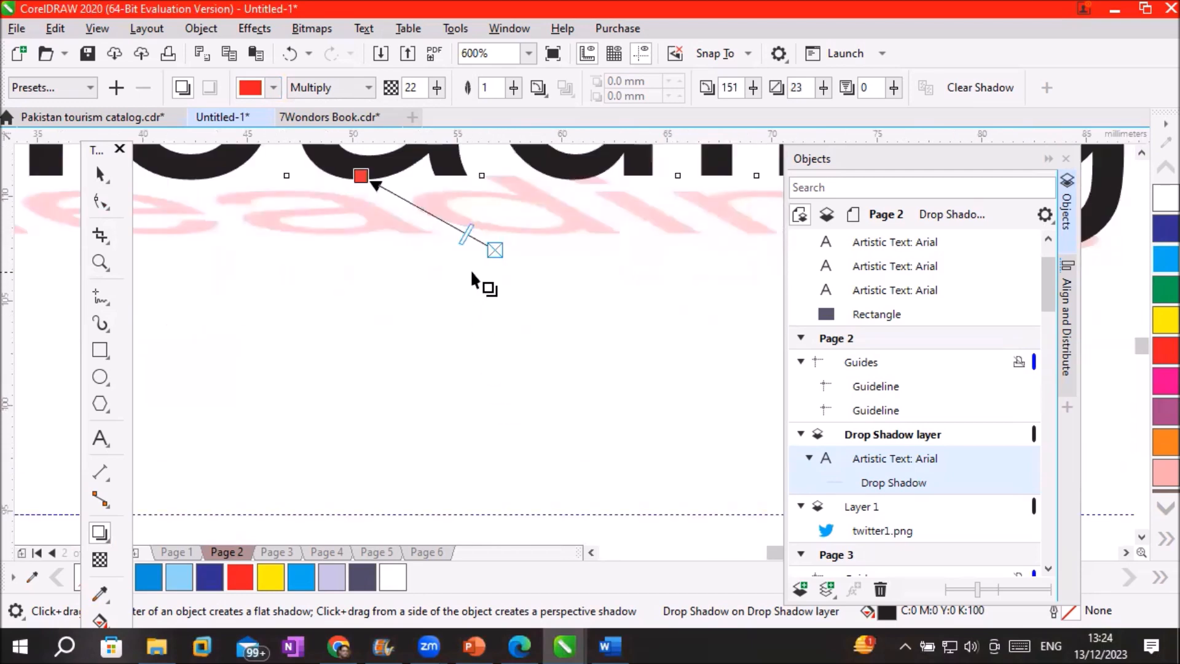
Test red shadow opacities of 100, 13 and 37, then settle on 68
drag(471, 235, 369, 181)
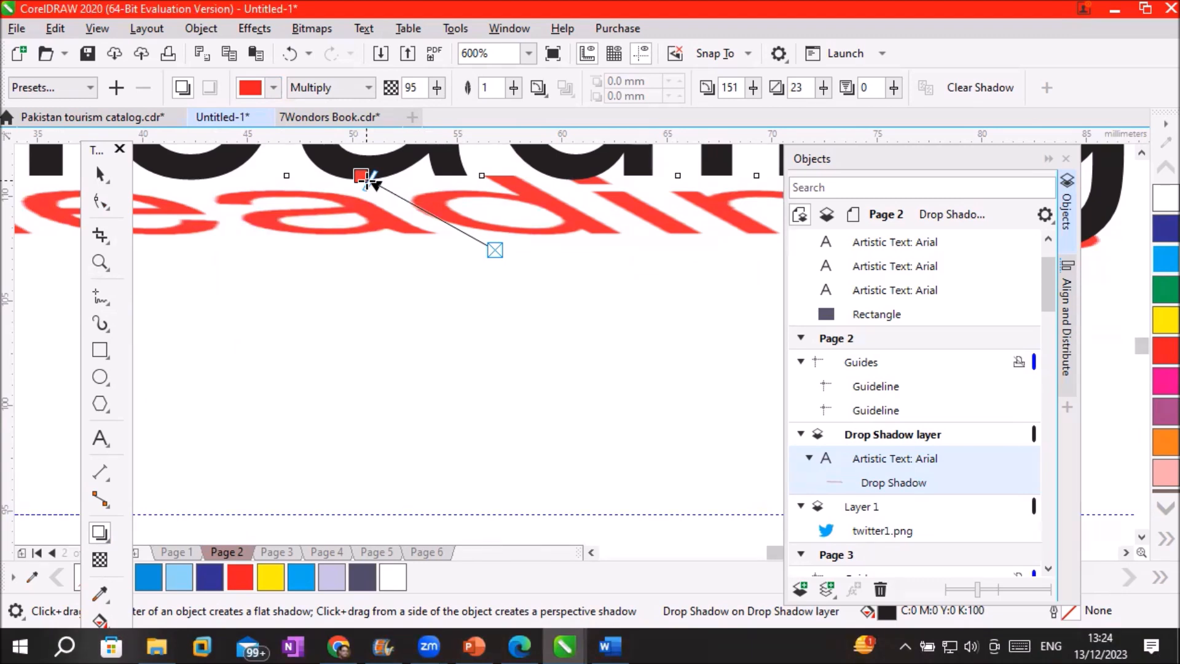
drag(368, 180, 471, 236)
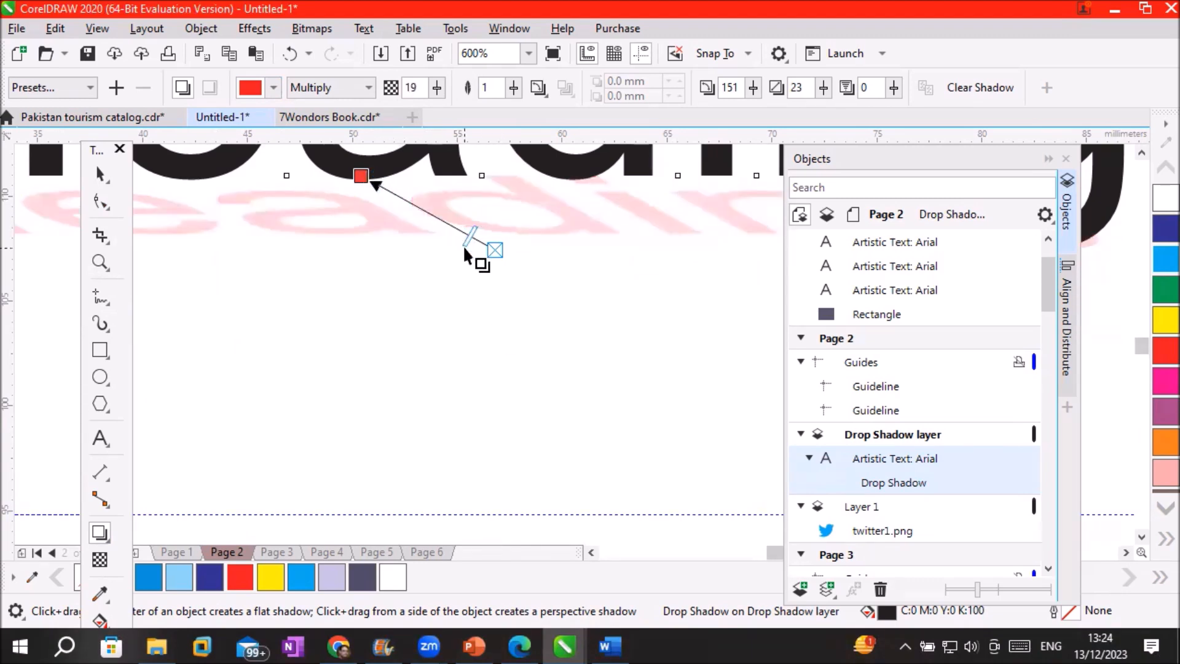
drag(472, 240, 438, 220)
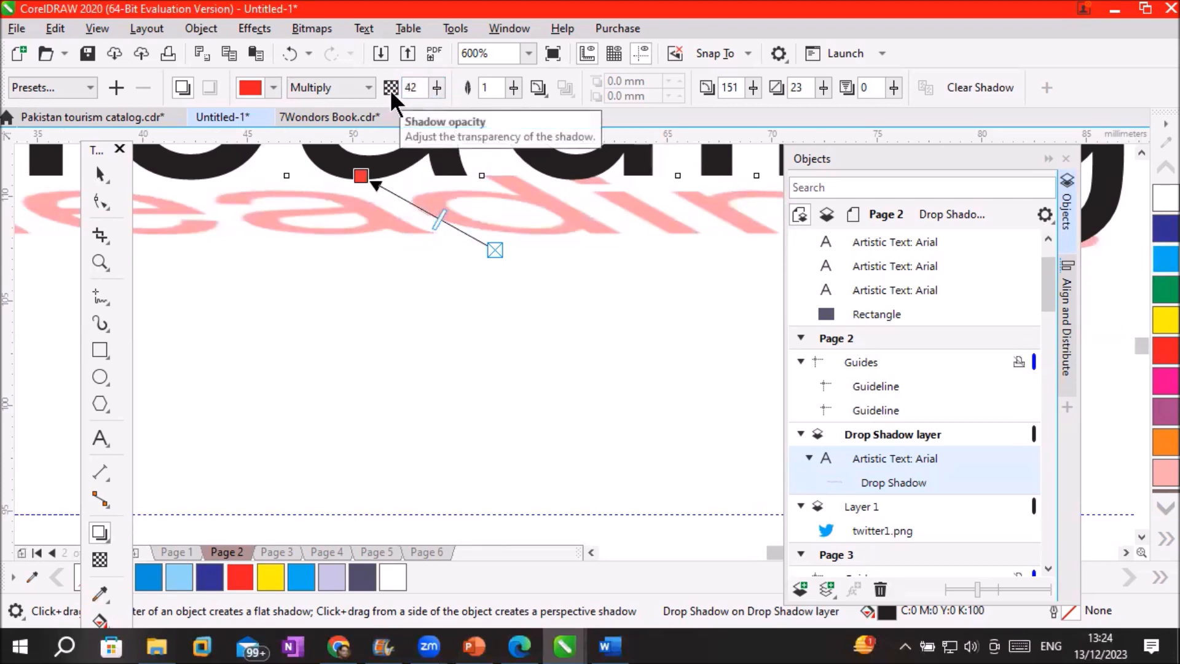
click(437, 91)
drag(437, 108, 490, 112)
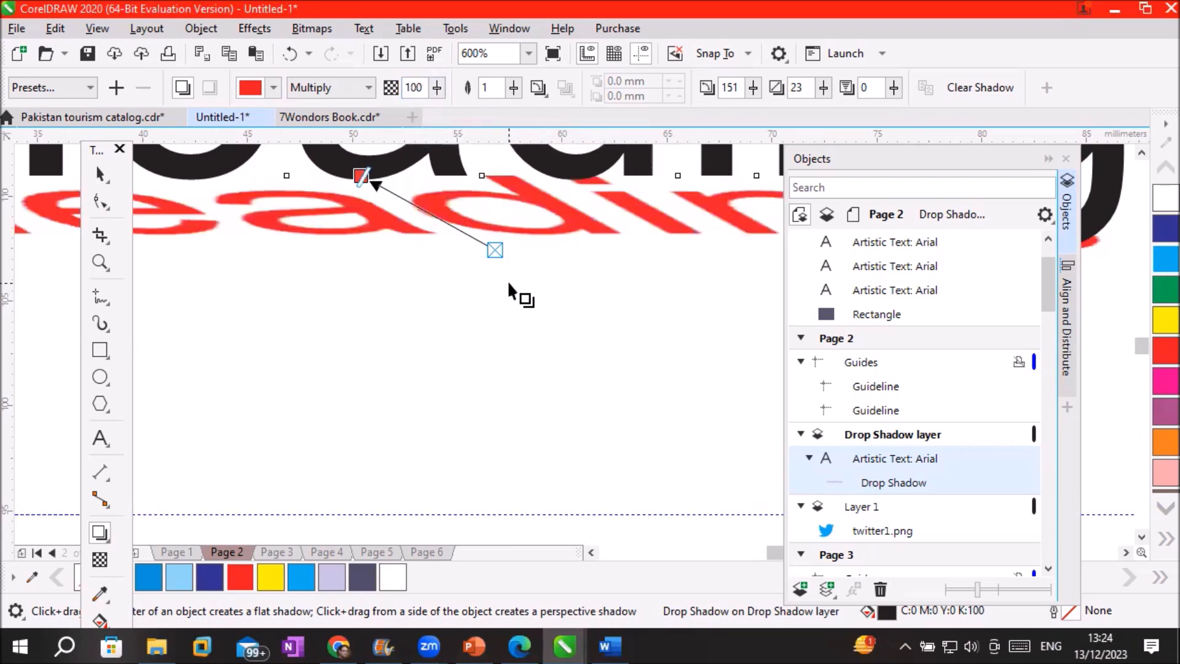
click(437, 87)
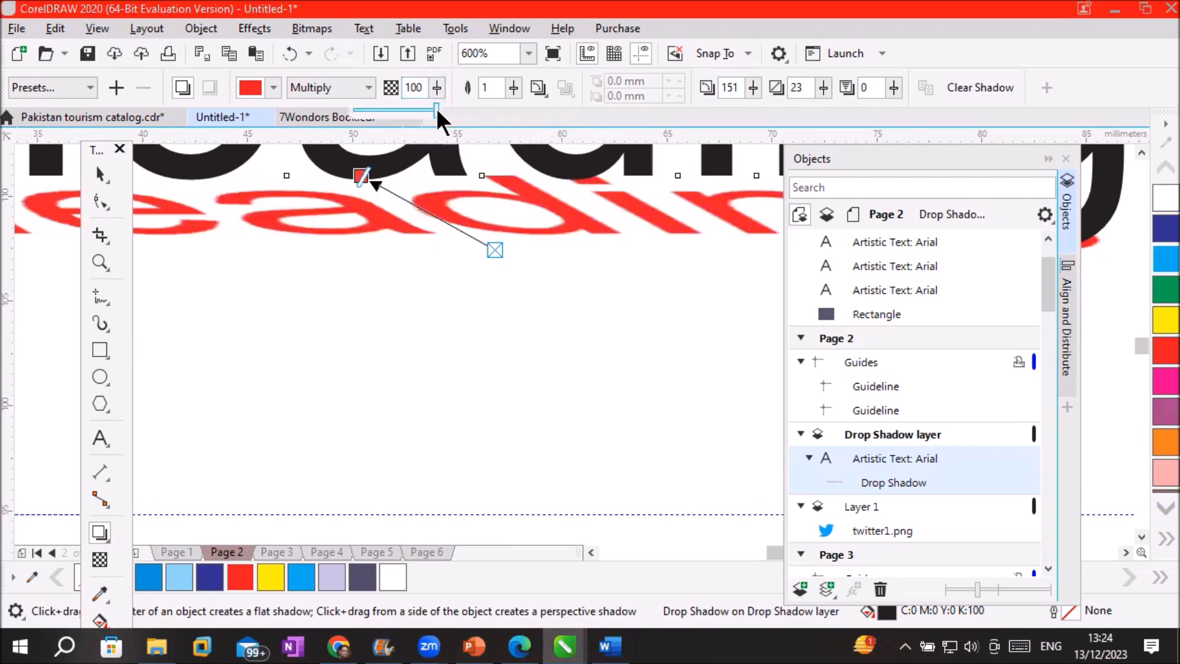
drag(434, 109, 364, 109)
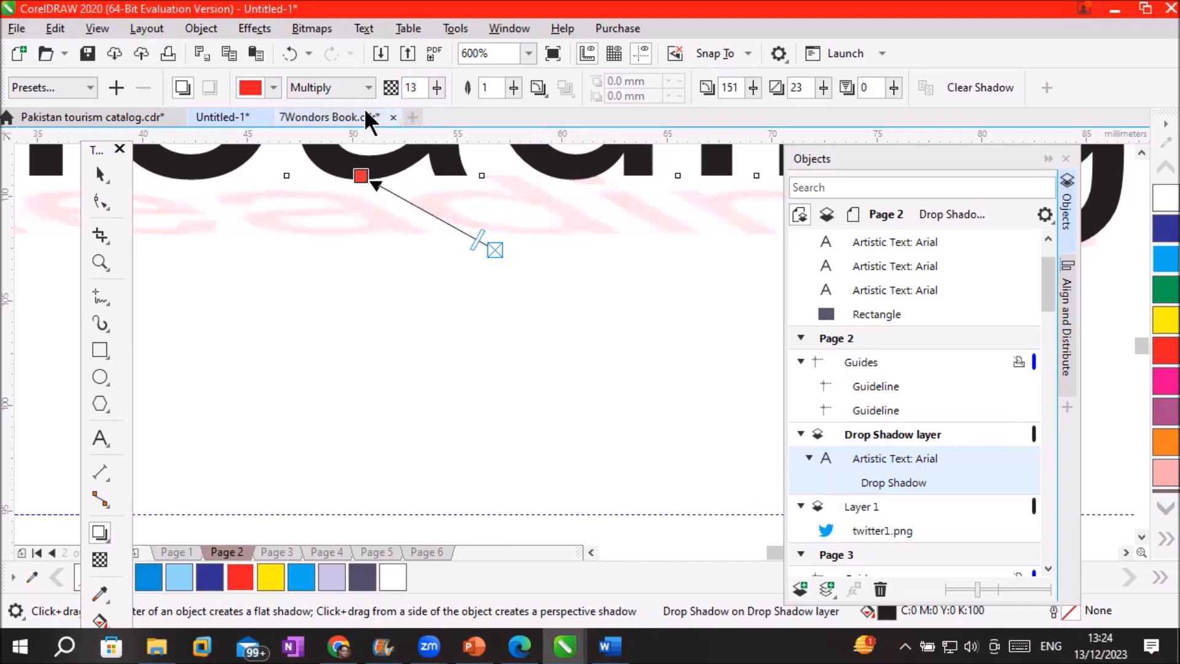
click(437, 87)
drag(429, 102, 456, 106)
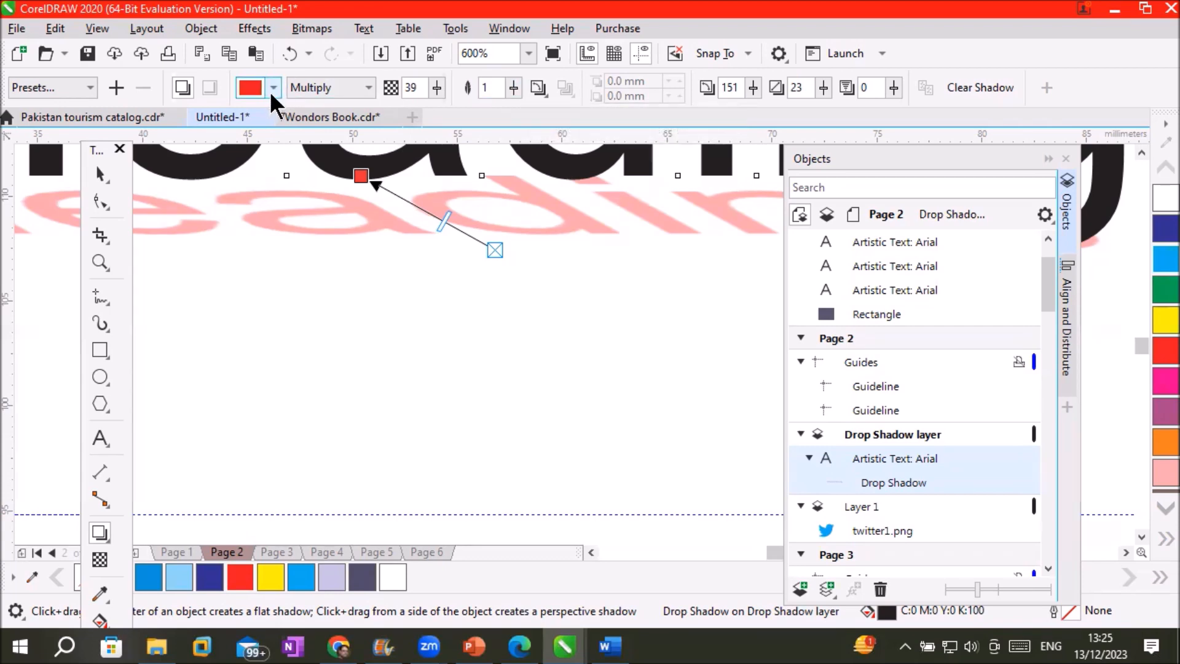
drag(443, 221, 403, 207)
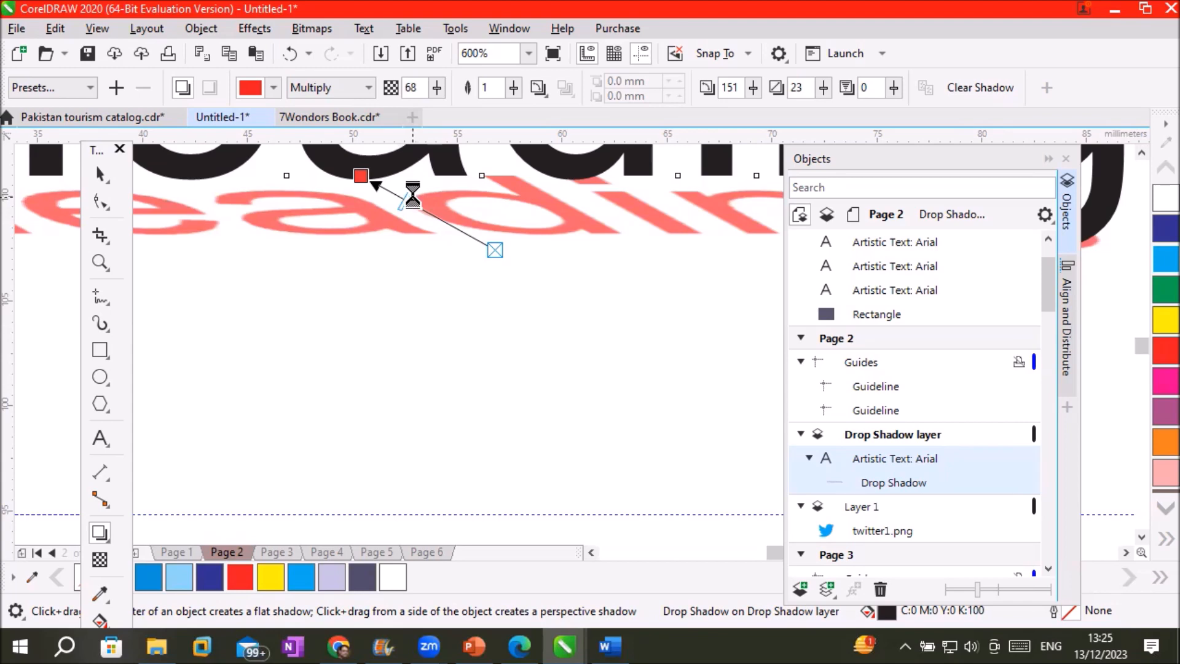
scroll(416, 203, up, 2)
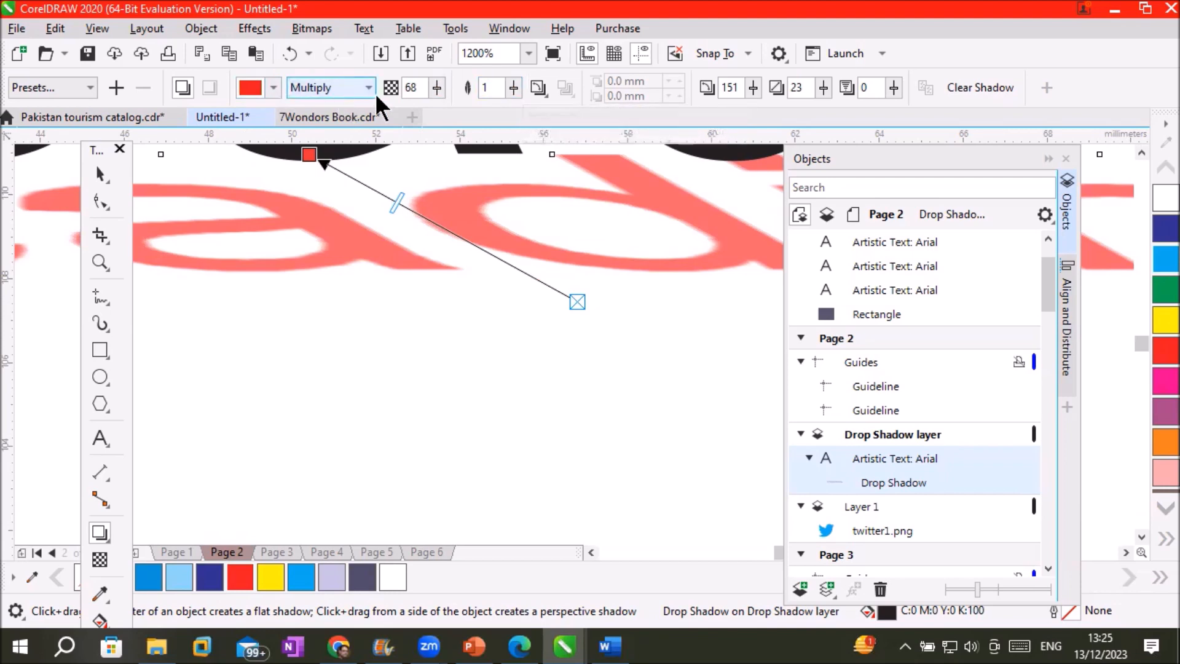
click(436, 88)
drag(429, 104, 467, 108)
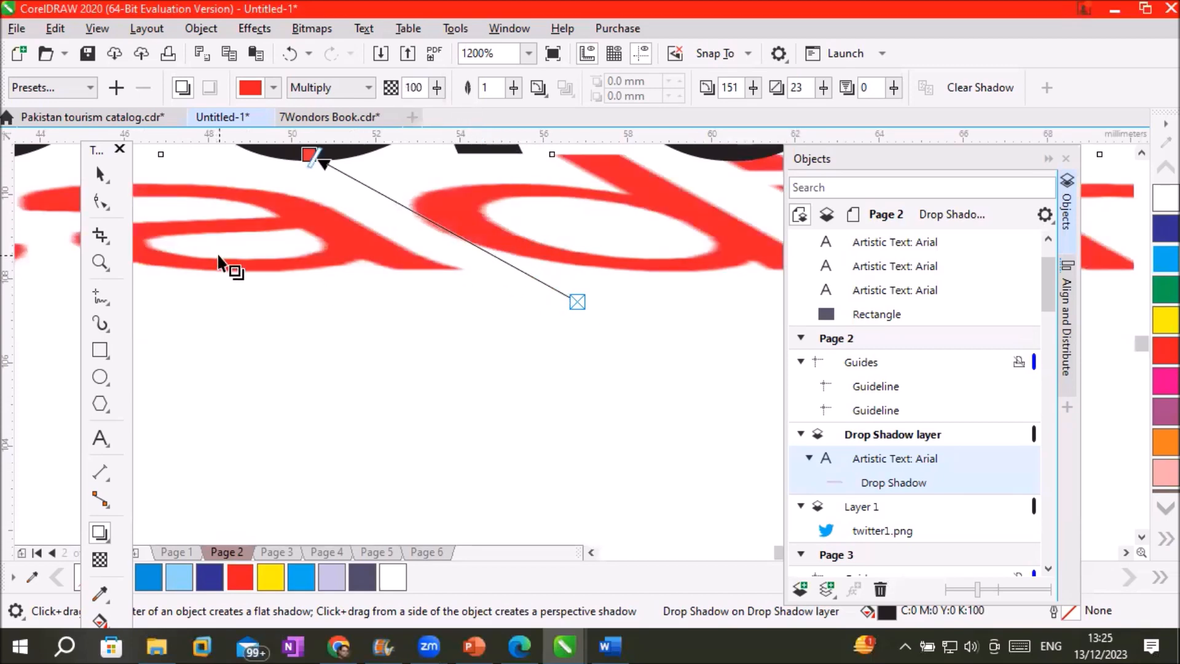
click(514, 88)
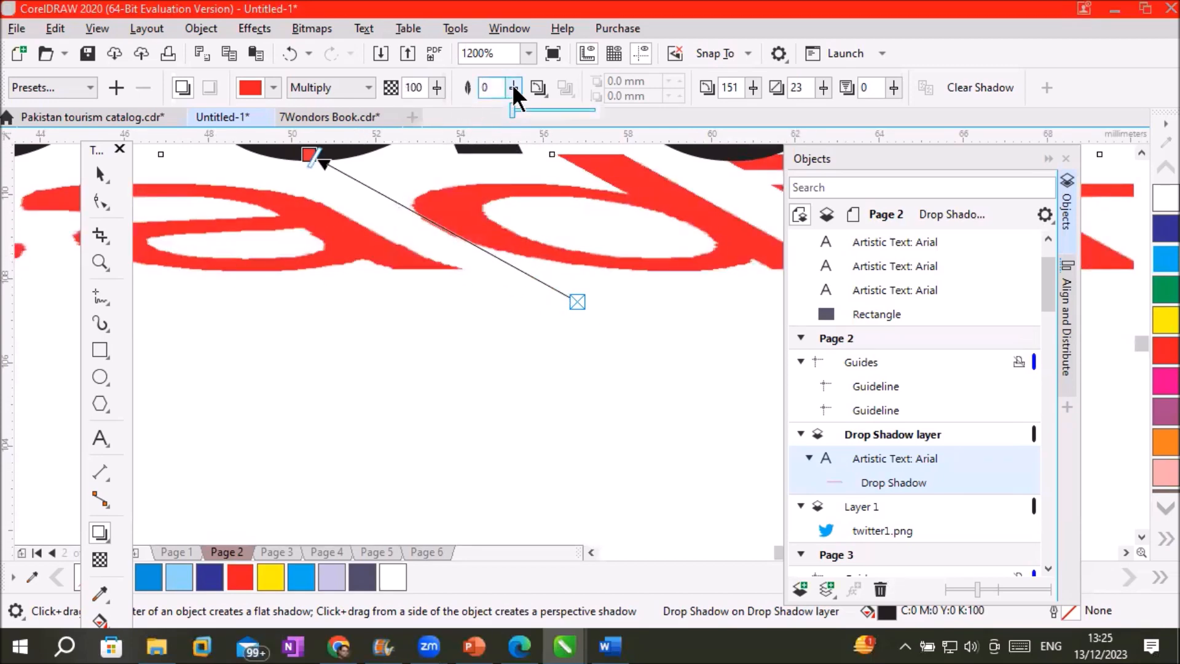
drag(512, 105, 525, 112)
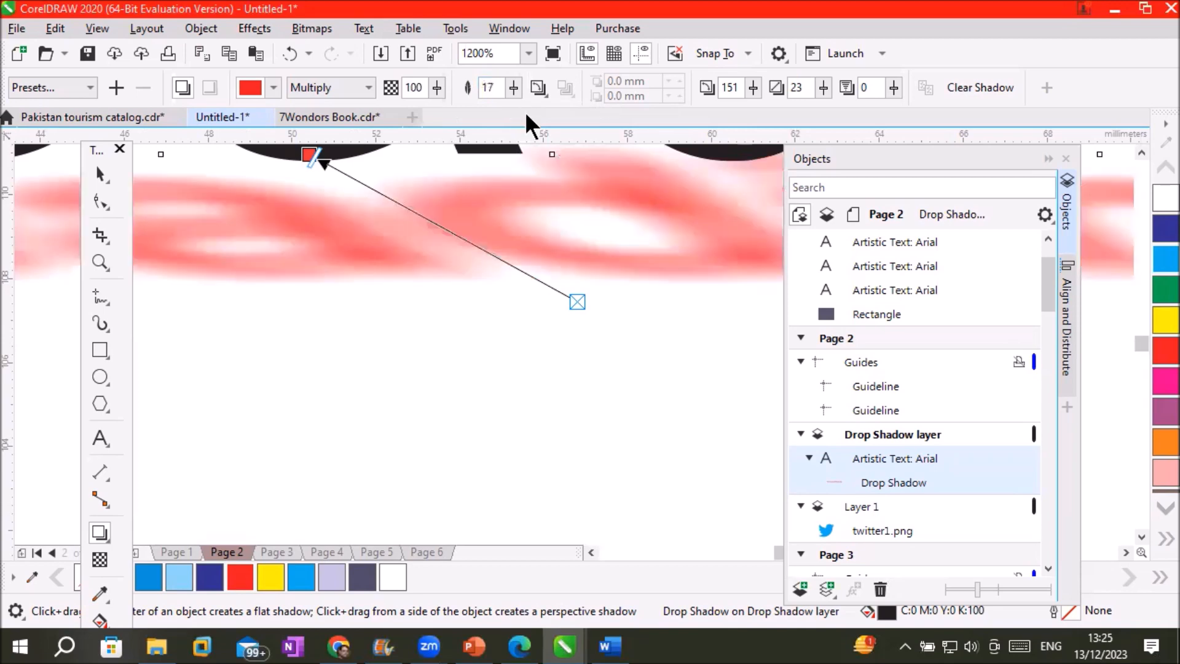
click(511, 90)
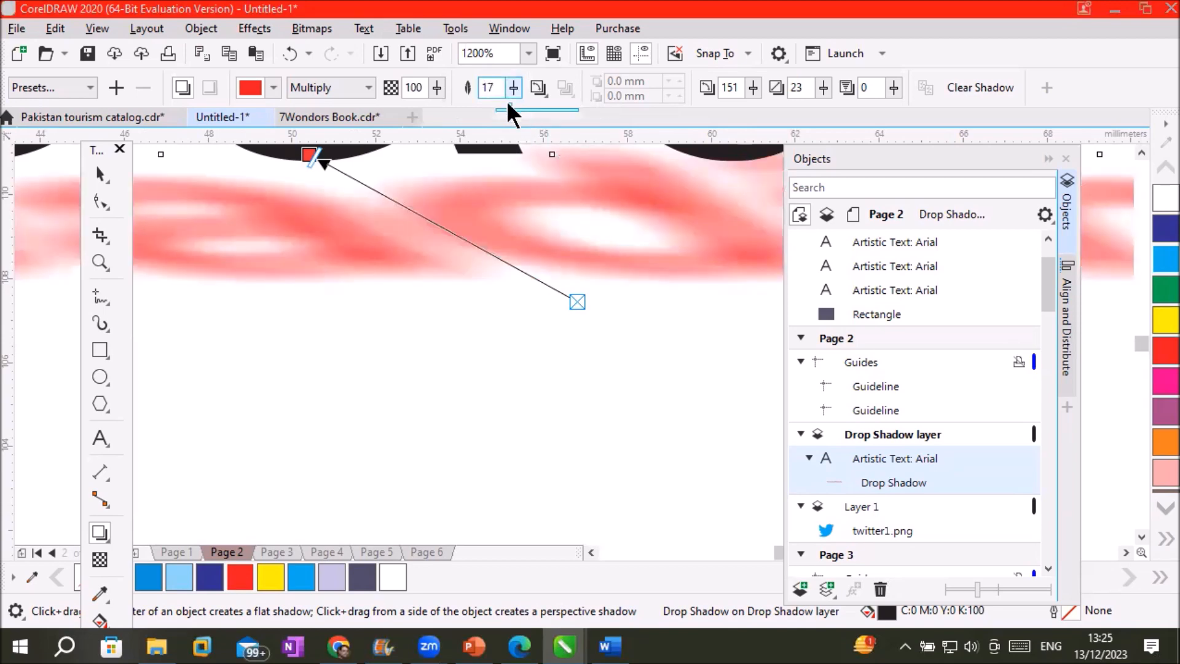
drag(514, 109, 540, 110)
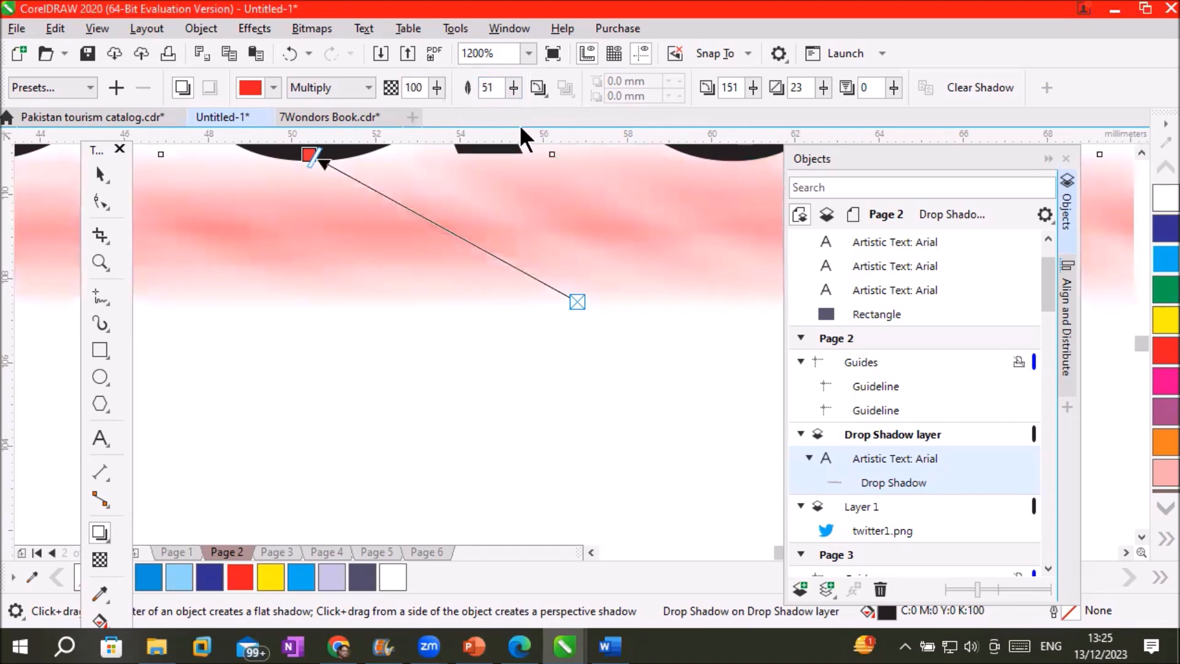
click(515, 87)
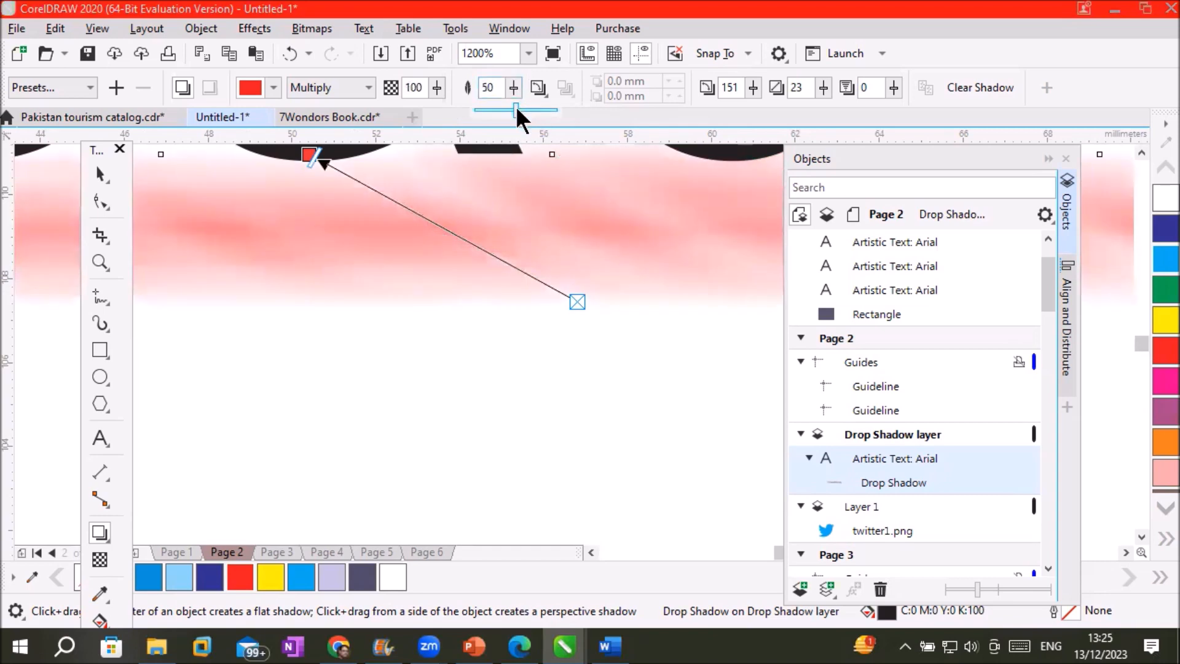
drag(471, 117, 469, 118)
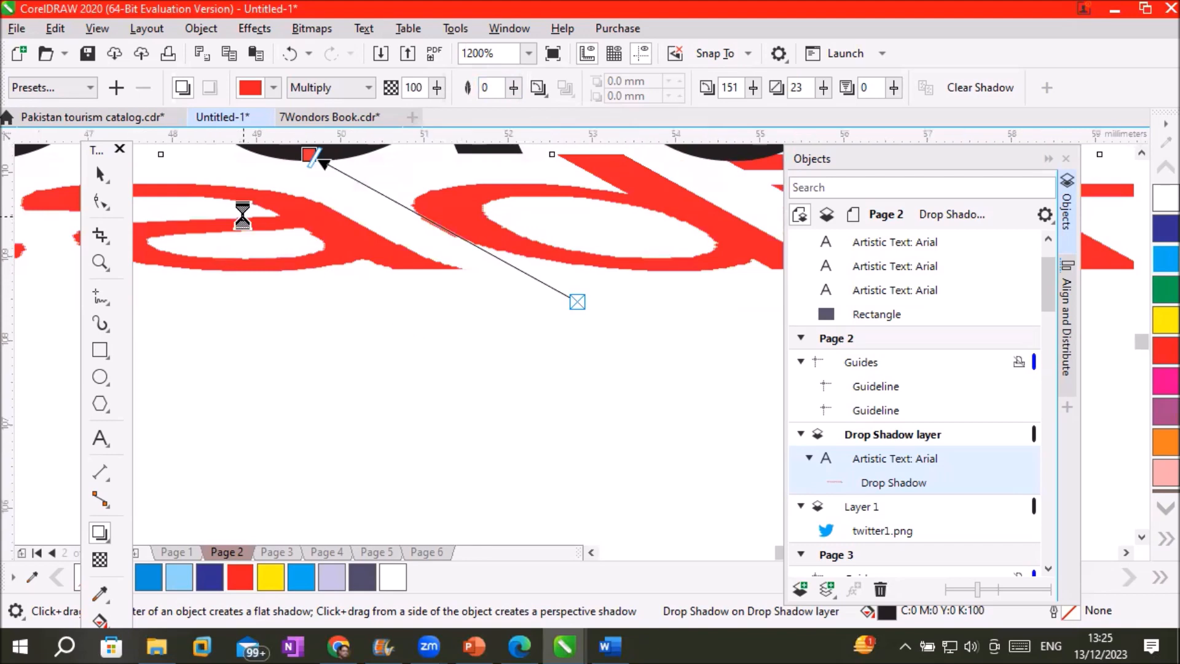
scroll(227, 234, up, 2)
scroll(226, 234, up, 1)
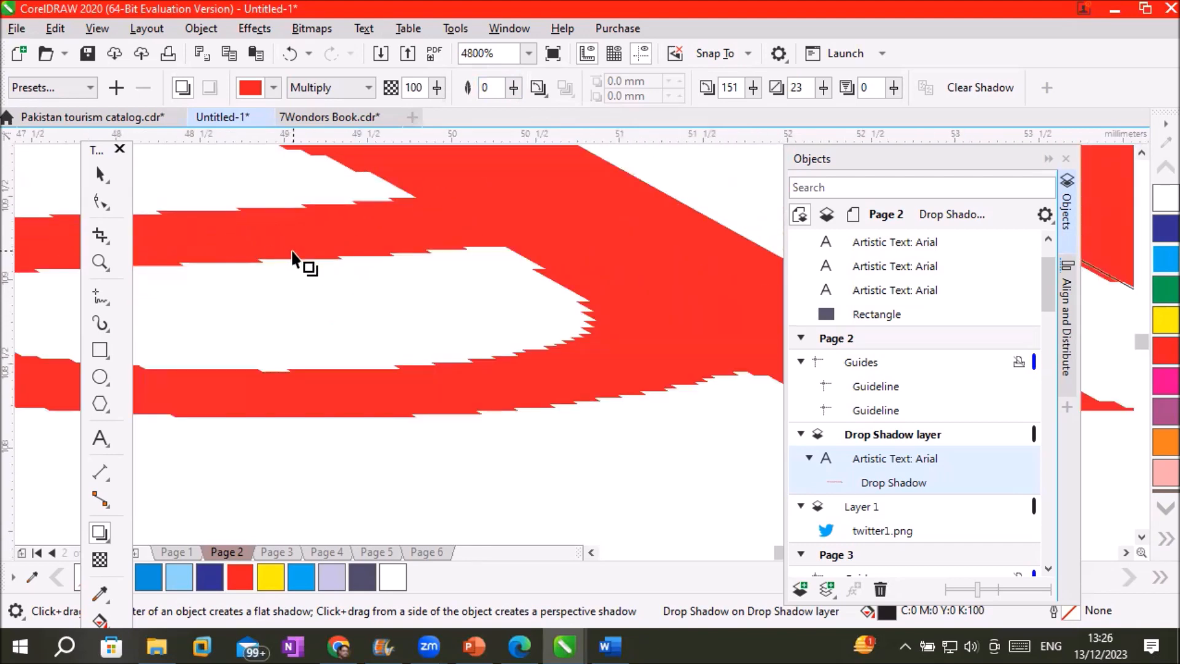
scroll(295, 255, down, 3)
scroll(340, 245, up, 1)
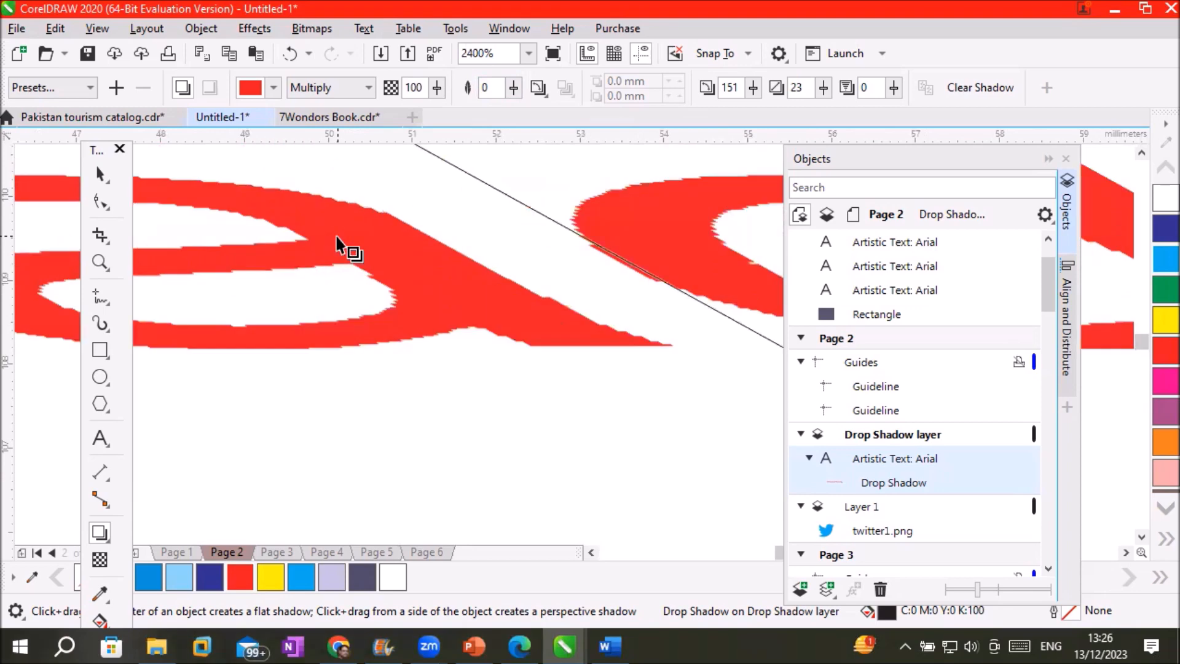
scroll(339, 246, down, 1)
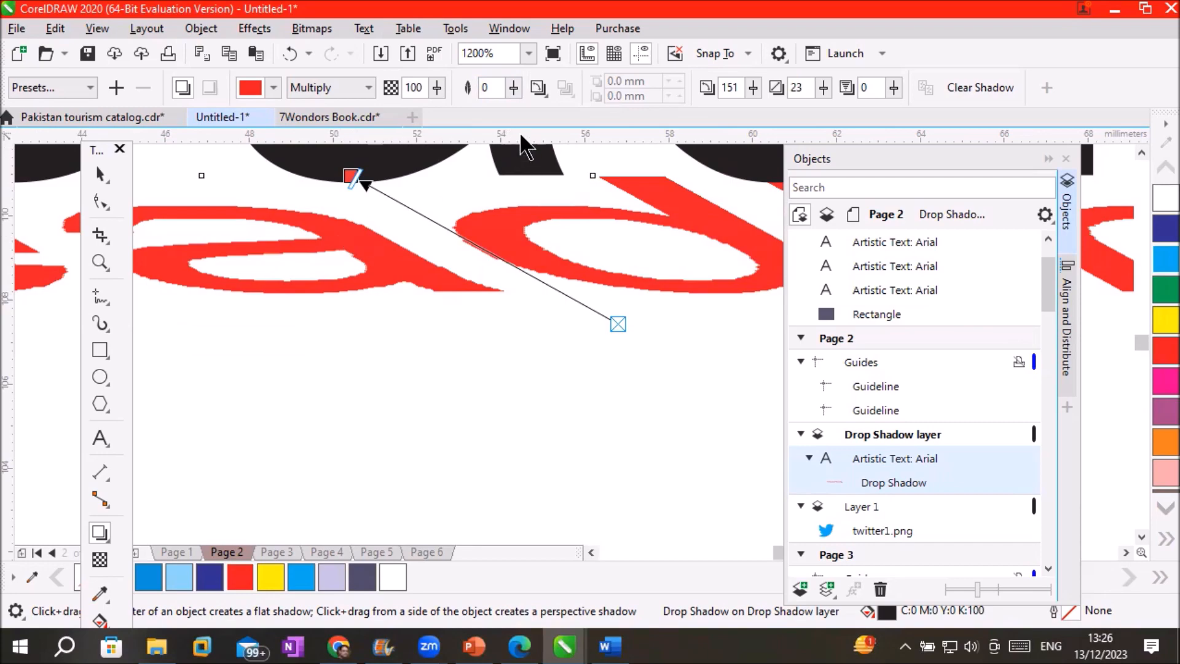
Try feathering values 31 and 21 on the red shadow, then reset it to 0
click(514, 87)
drag(510, 102, 538, 109)
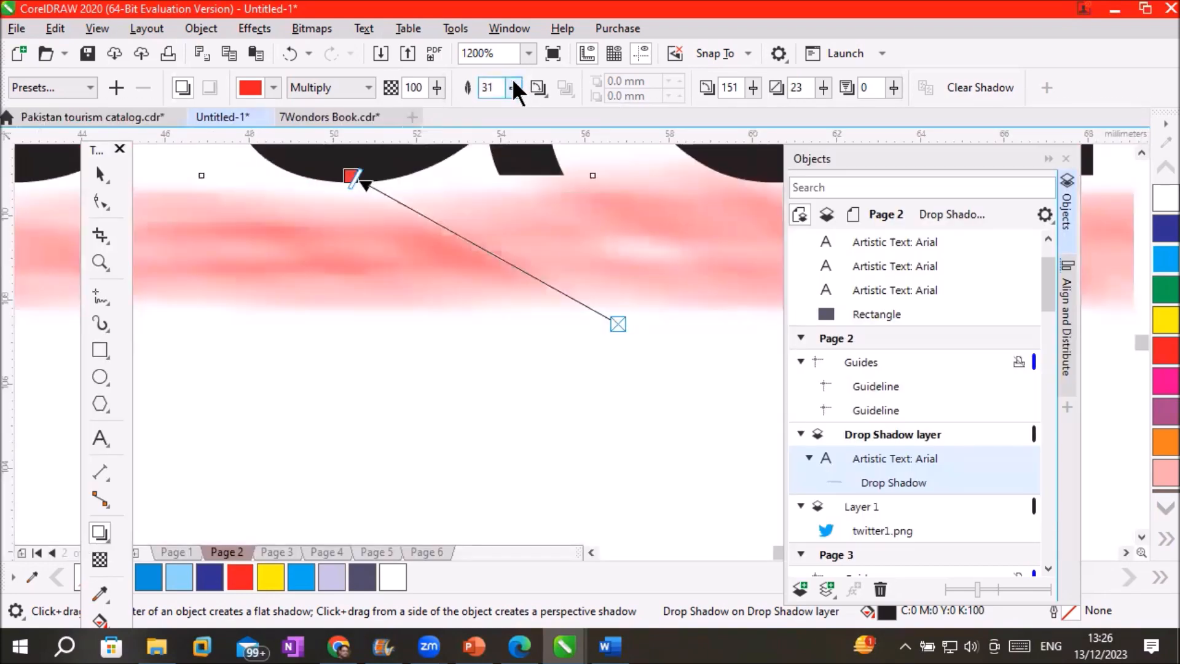
drag(511, 80, 507, 86)
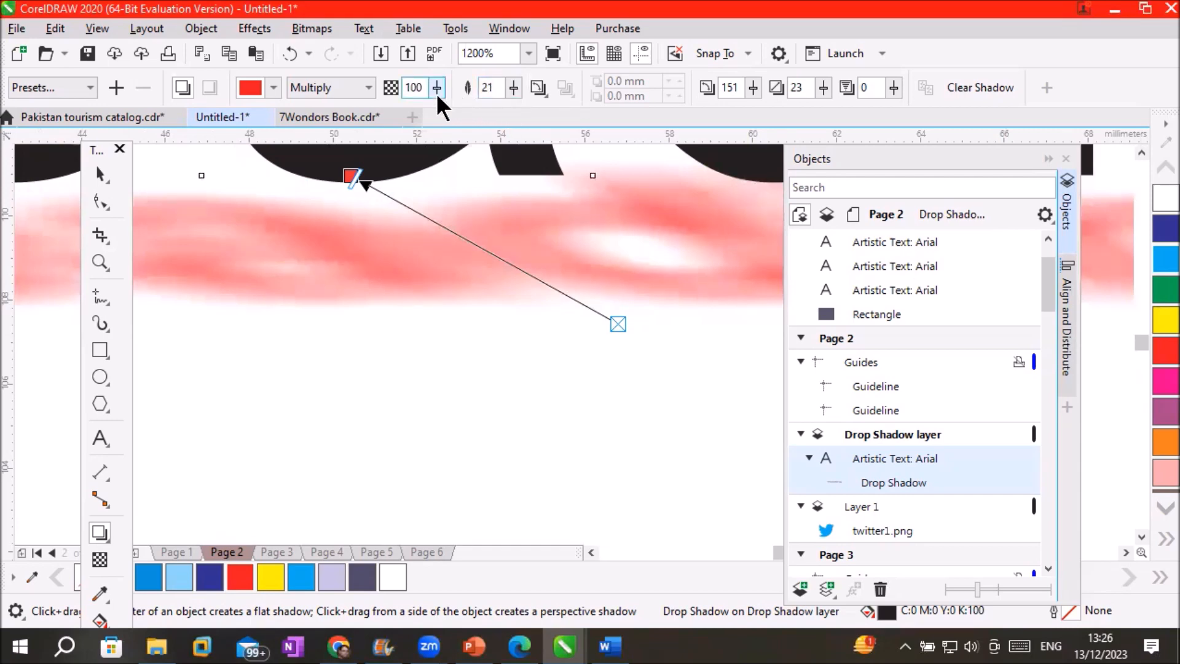
drag(518, 84, 514, 109)
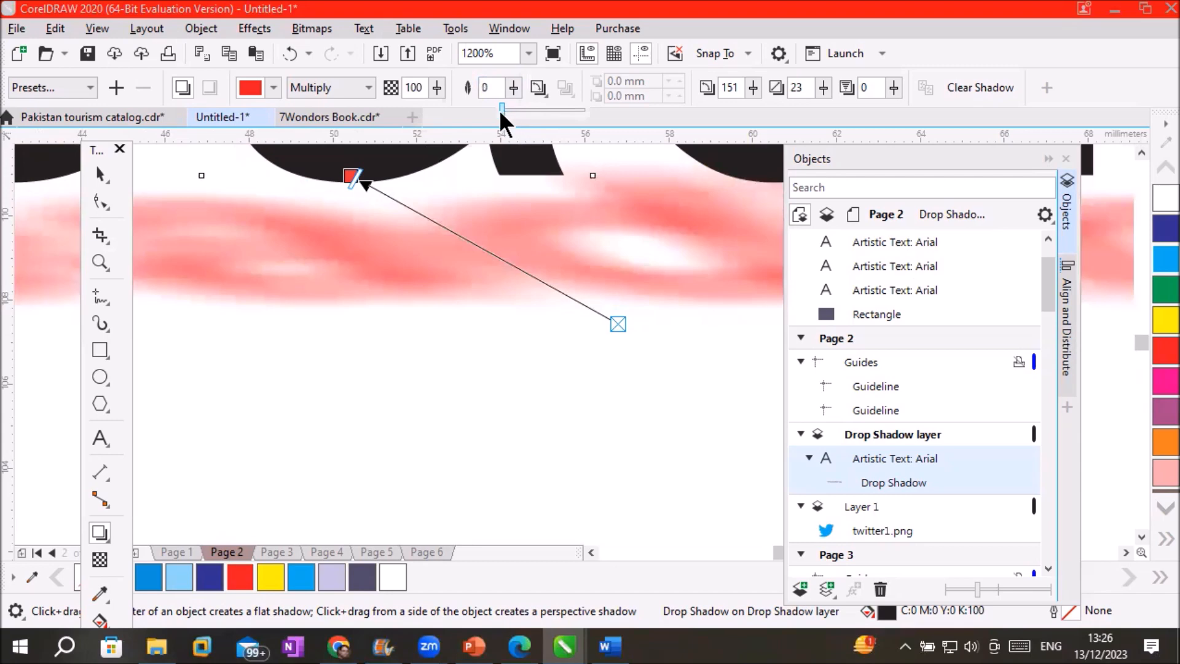
drag(499, 110, 497, 109)
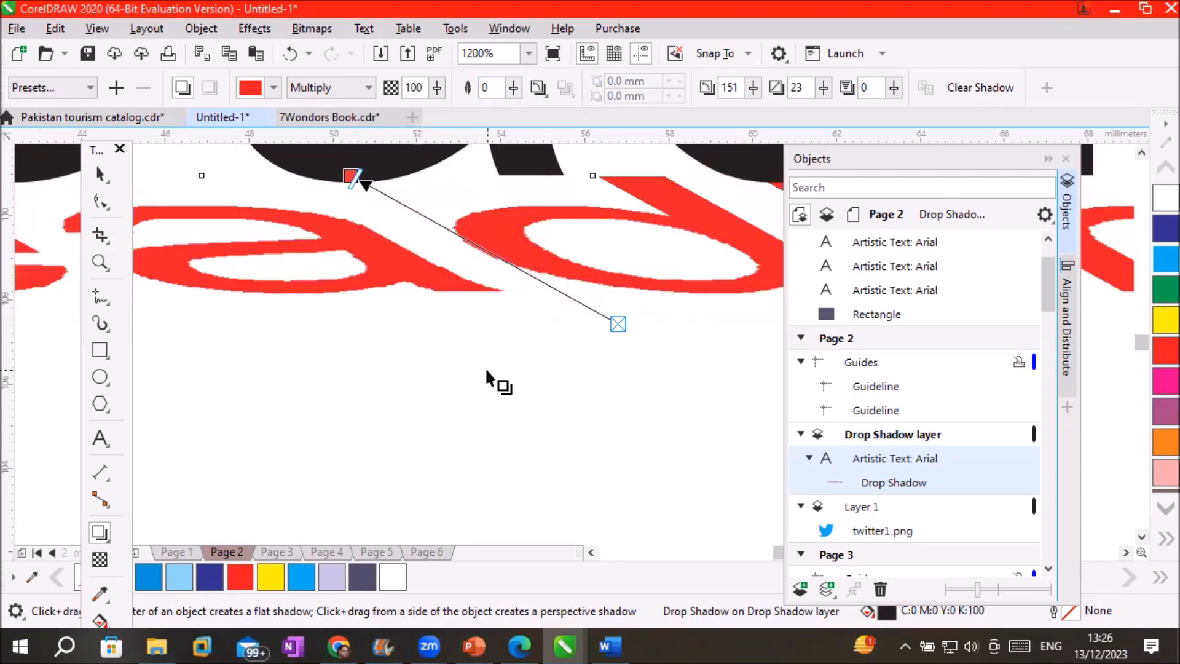
Lighten the shadow opacity to about 57 and set feathering to 16
click(436, 87)
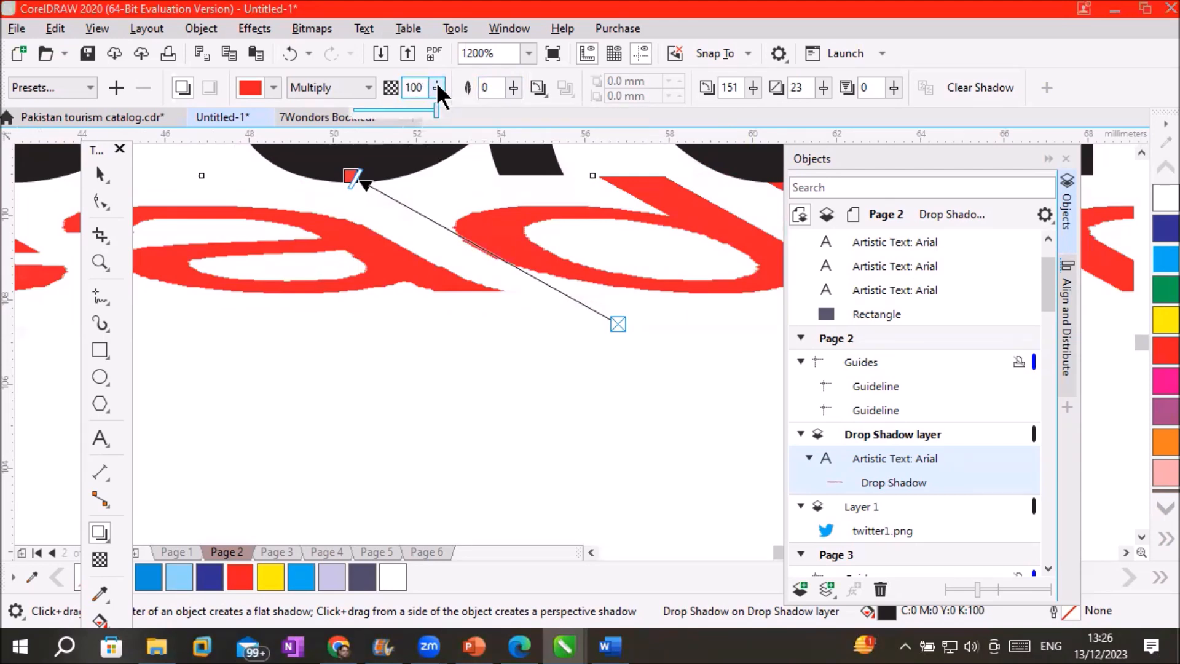
drag(436, 111, 433, 110)
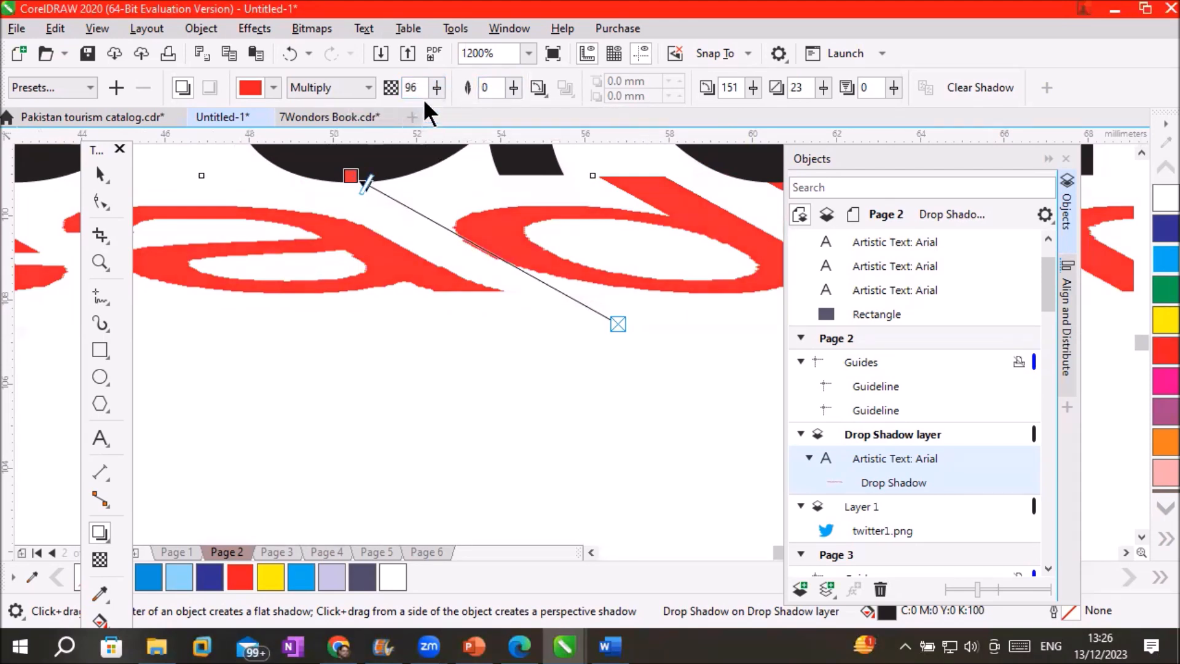
click(443, 85)
drag(441, 107, 425, 107)
click(436, 87)
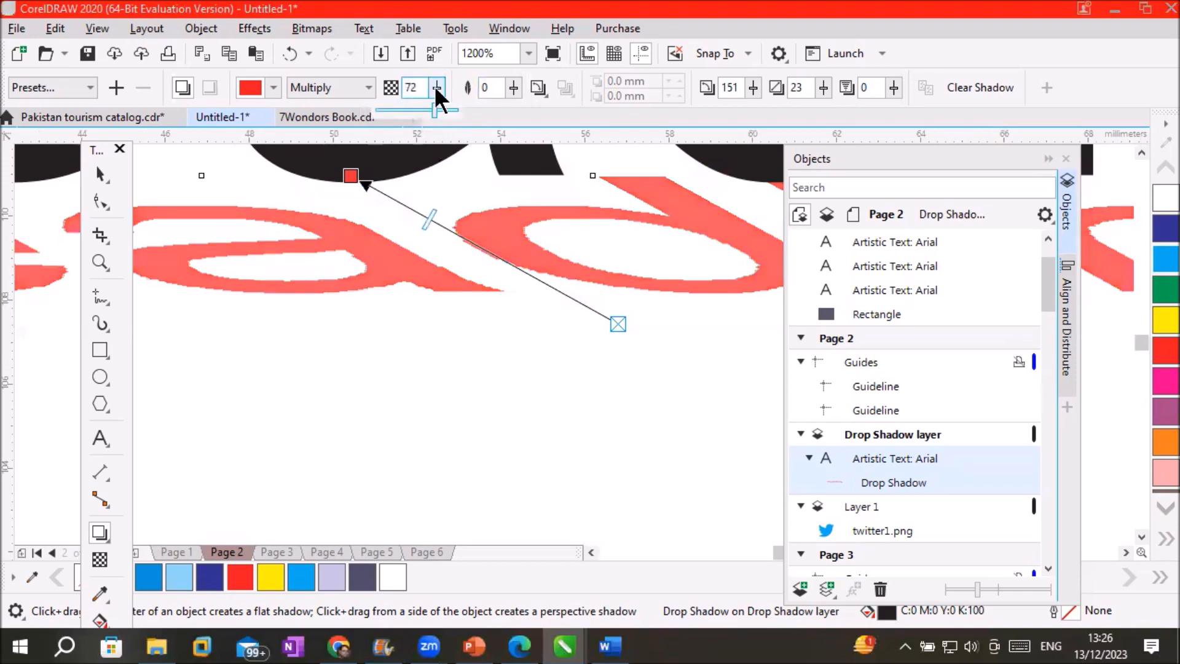
drag(436, 110, 424, 111)
click(435, 84)
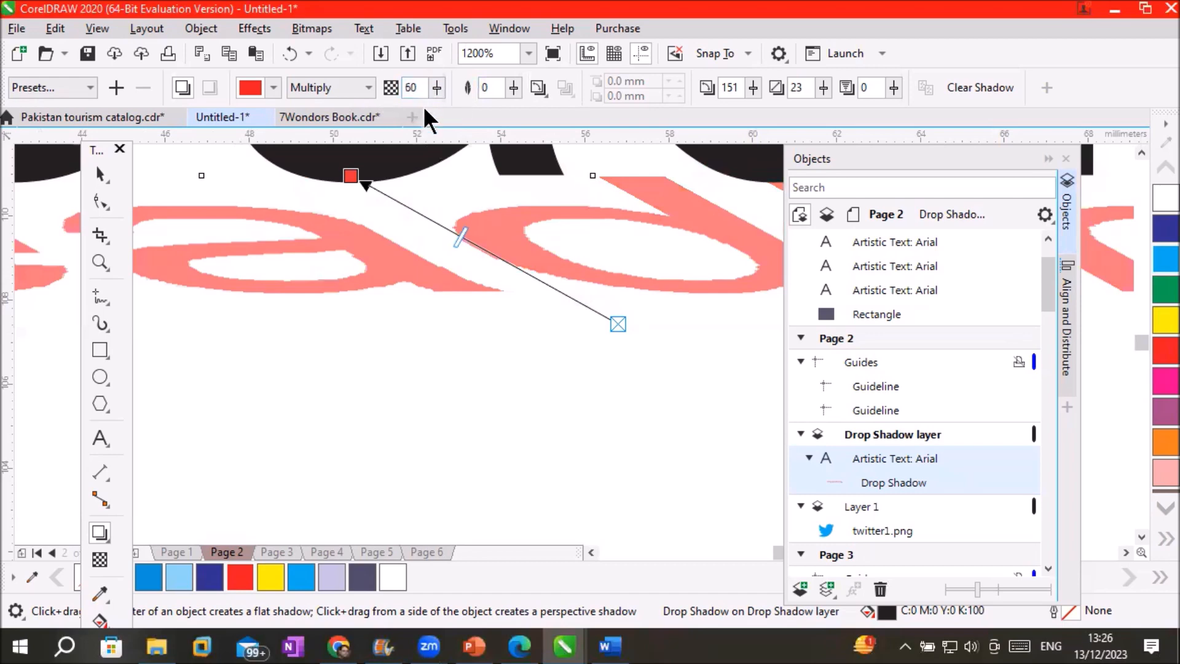
click(439, 85)
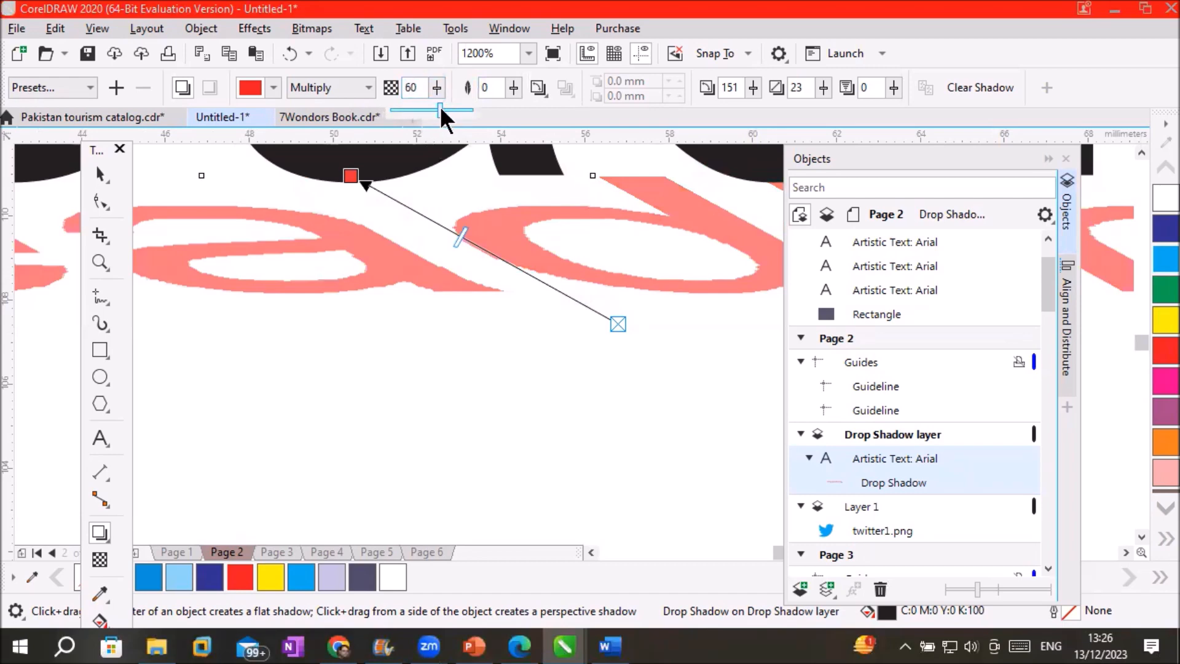
drag(440, 108, 423, 109)
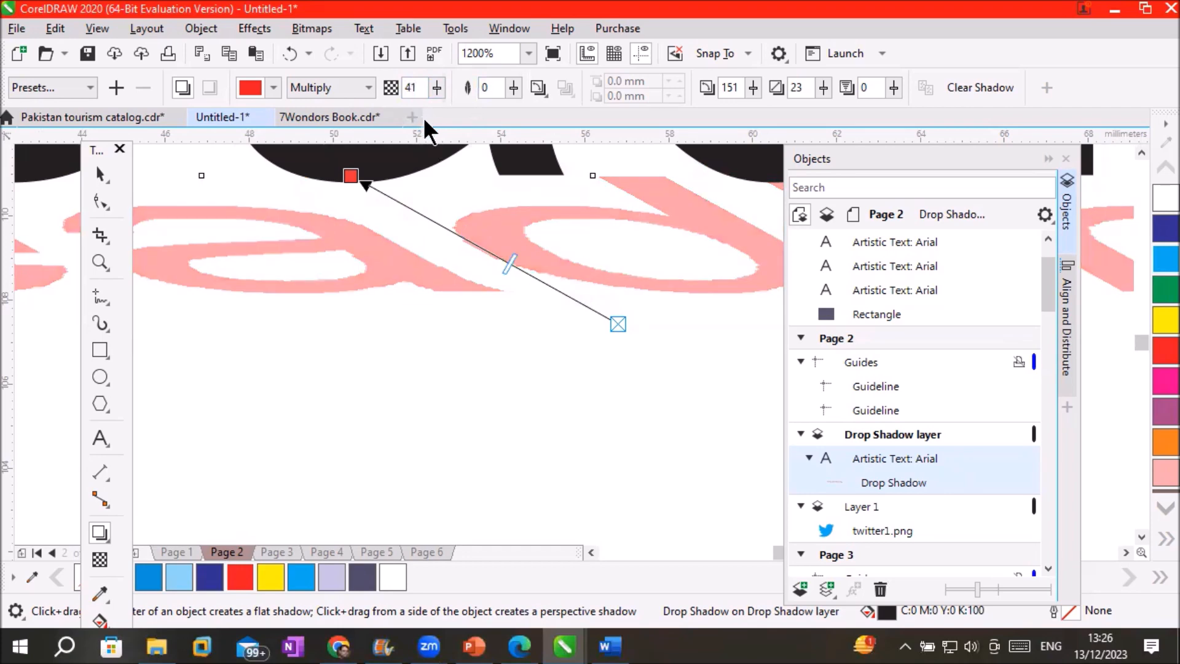
click(514, 90)
drag(514, 106, 528, 111)
Reduce the feathered red shadow's opacity through 50 down to 46
scroll(540, 289, down, 3)
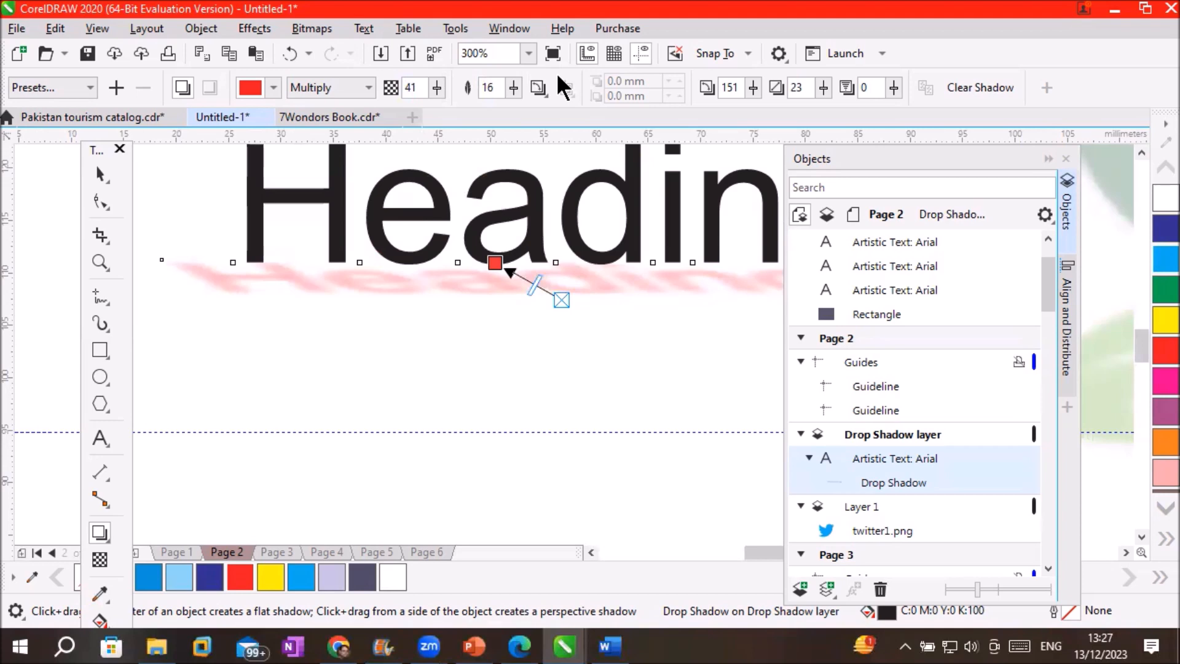
click(441, 88)
mouse_move(444, 107)
mouse_down()
mouse_move(433, 106)
mouse_move(459, 105)
mouse_up()
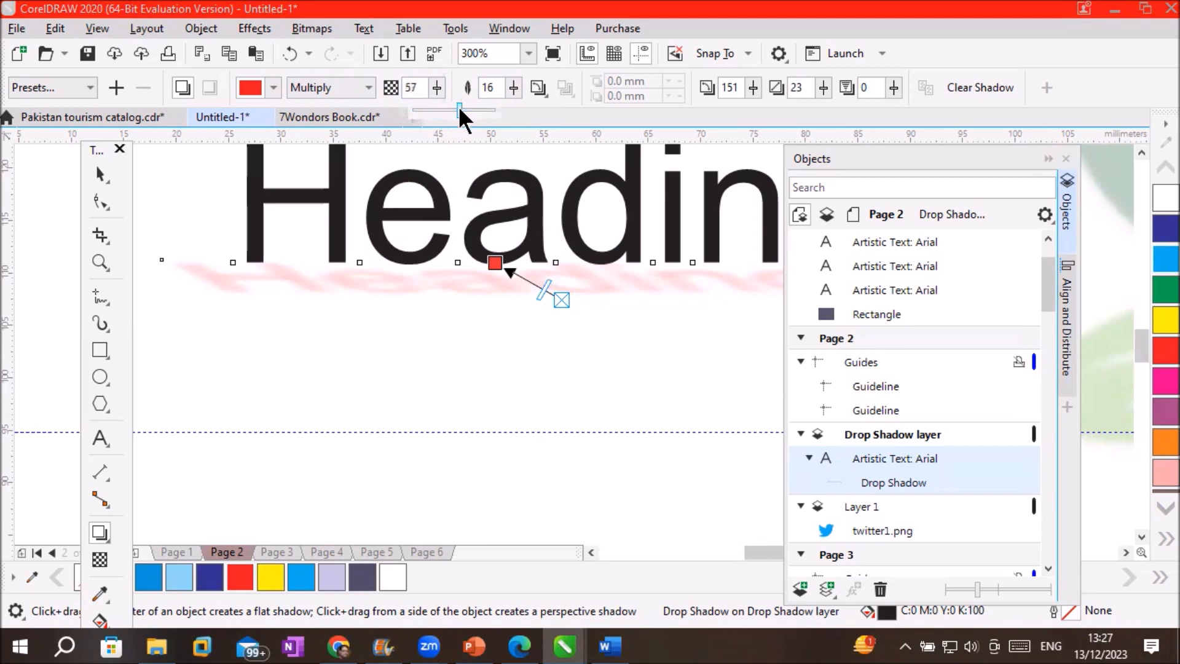
click(437, 87)
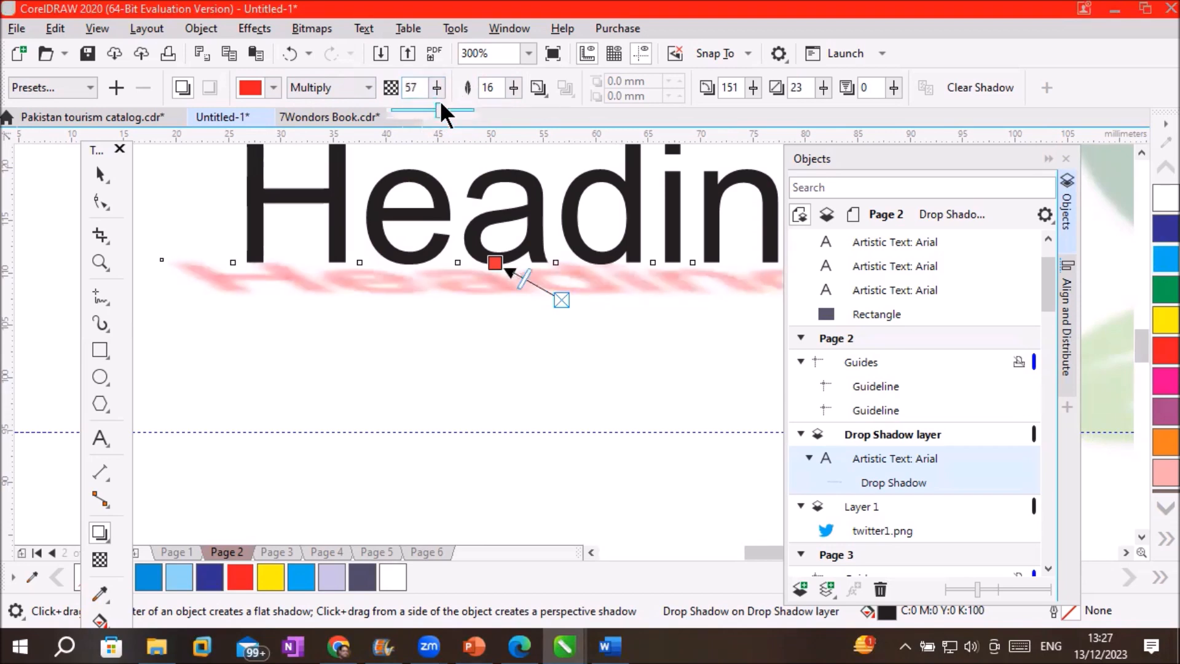
mouse_move(439, 106)
mouse_down()
mouse_move(455, 106)
mouse_move(434, 104)
mouse_up()
mouse_move(434, 105)
mouse_down()
mouse_move(458, 116)
mouse_move(438, 114)
mouse_up()
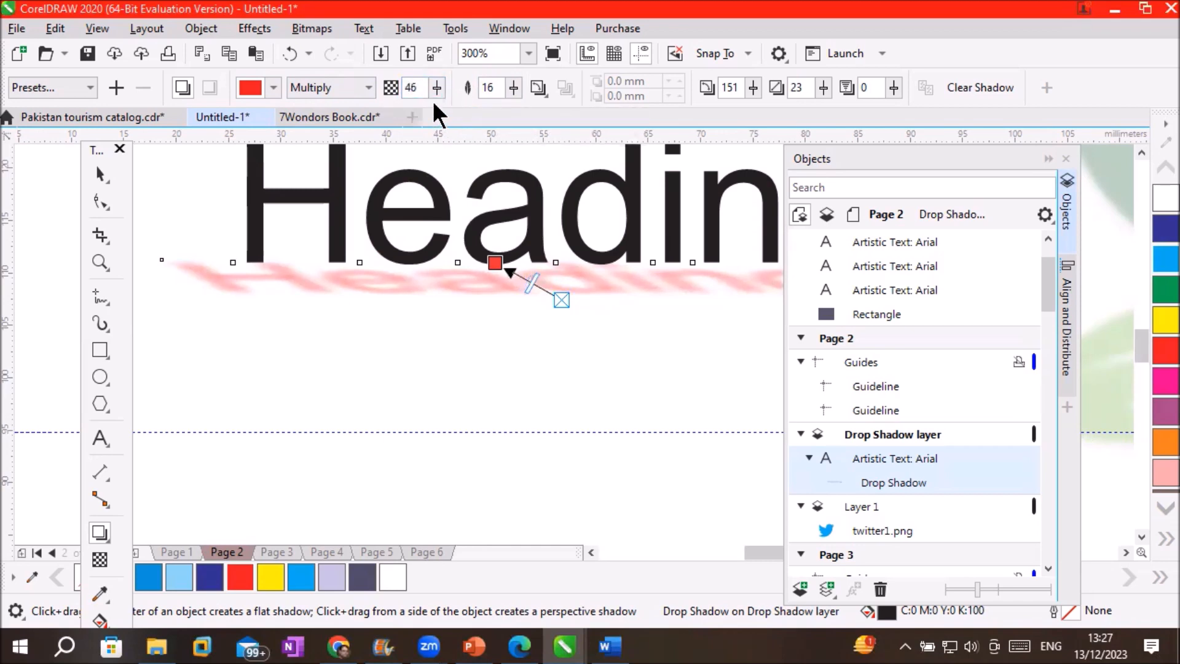
Apply the Flat Bottom Right shadow preset to the Heading text
click(90, 87)
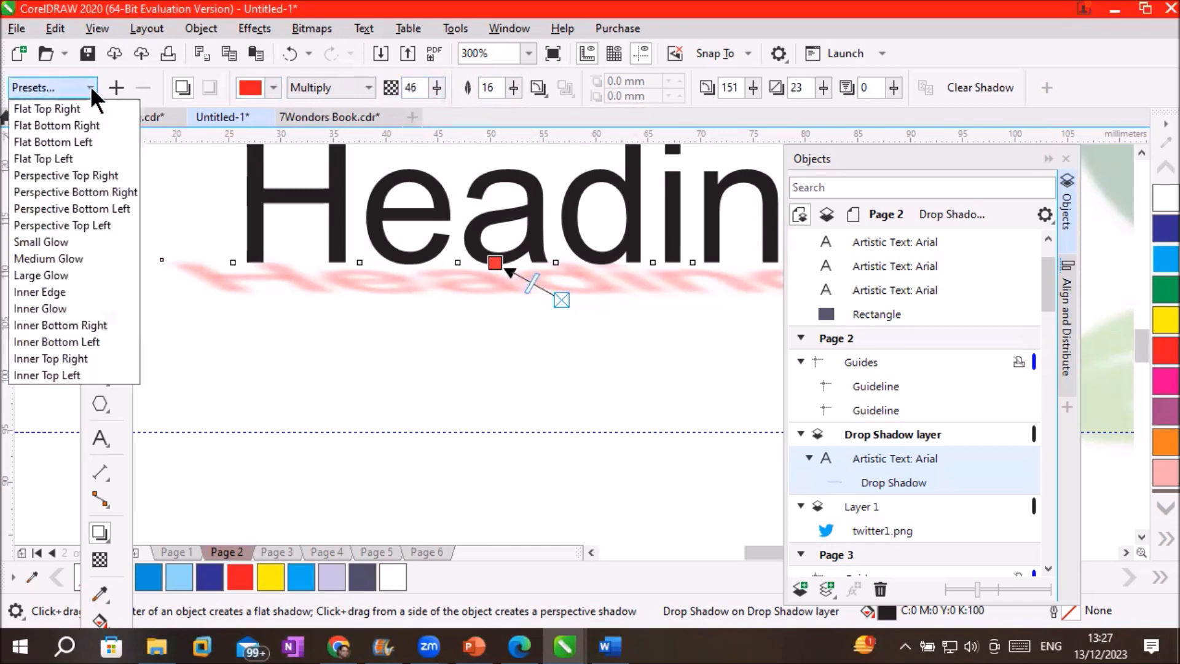
click(87, 125)
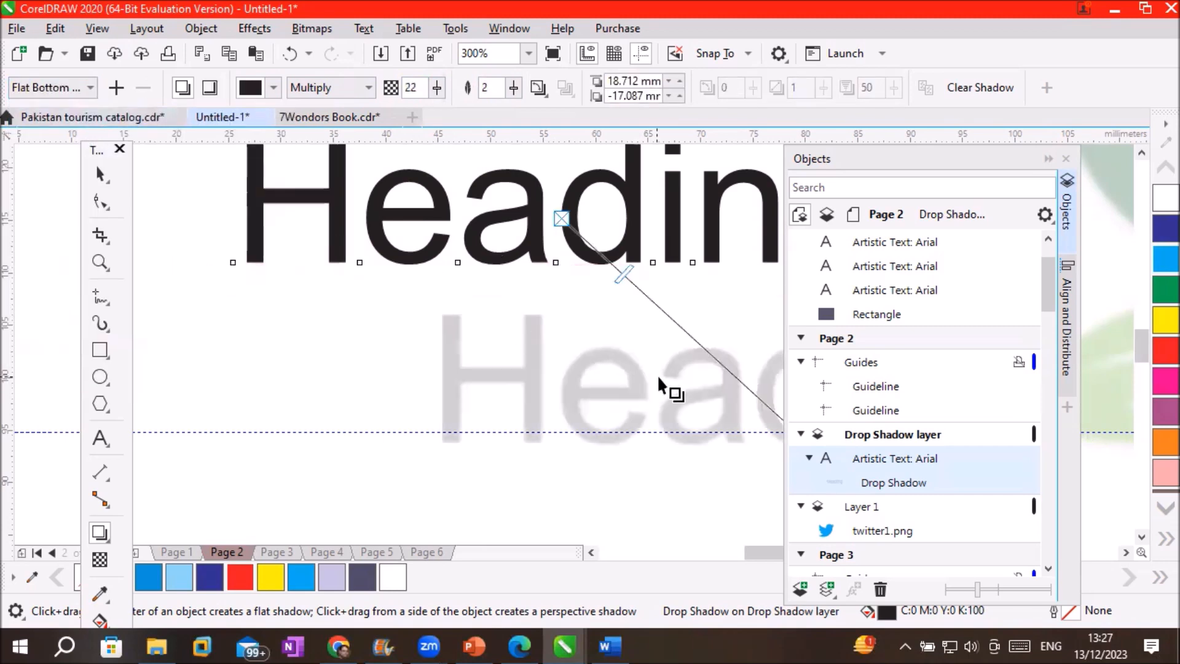
scroll(677, 354, down, 2)
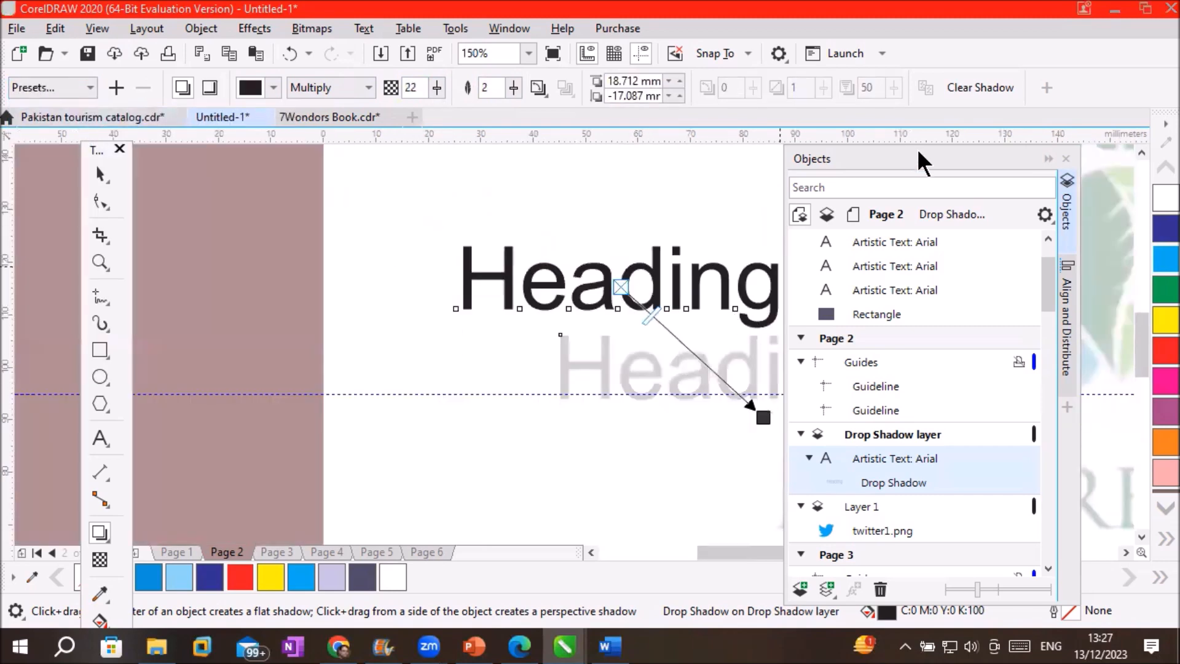
drag(917, 150, 1062, 201)
Test the grey shadow above, below and behind Heading, then clear the shadow
drag(766, 415, 618, 175)
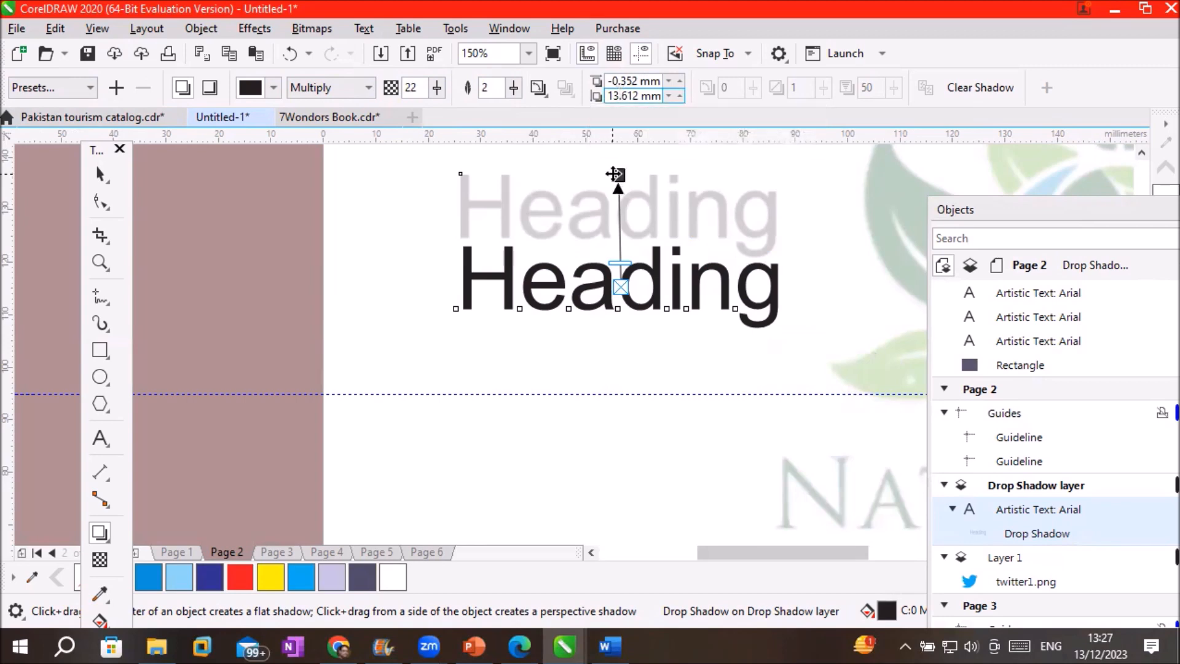
drag(615, 176, 623, 199)
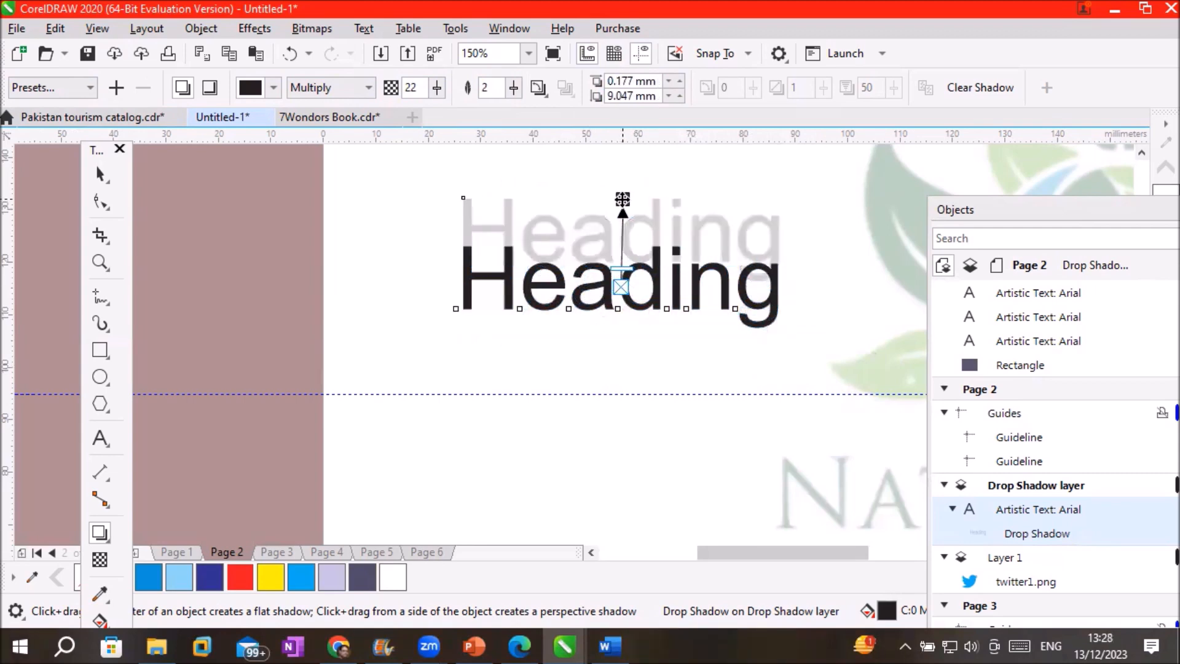
drag(623, 198, 749, 244)
scroll(798, 263, up, 4)
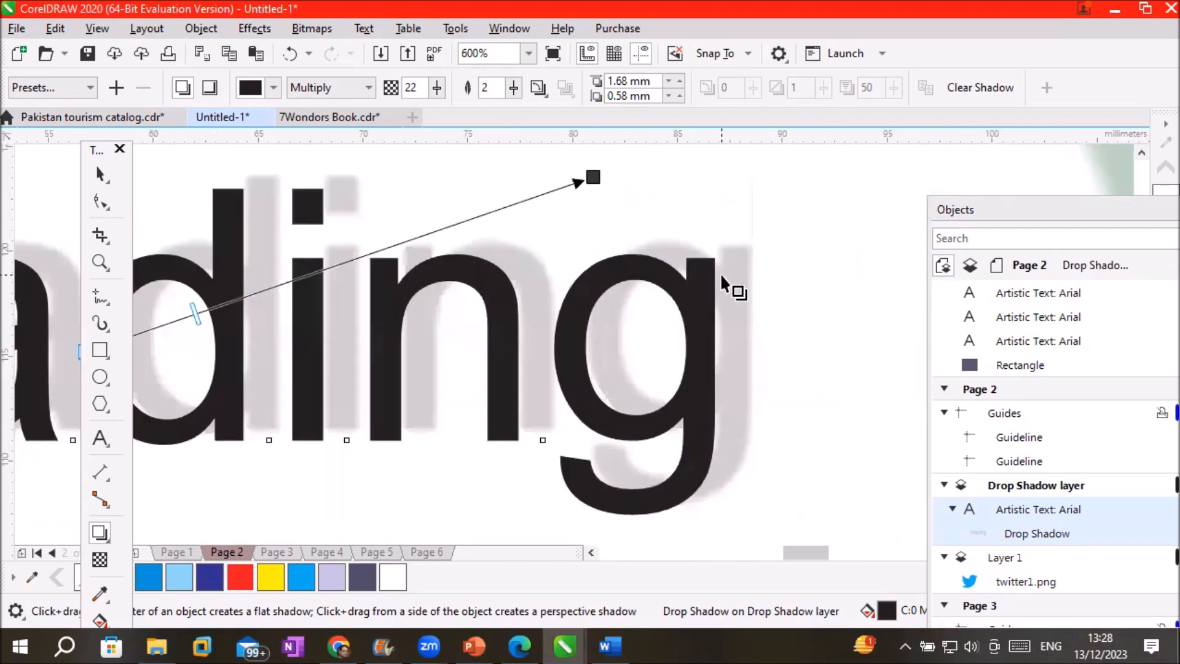
scroll(610, 187, down, 2)
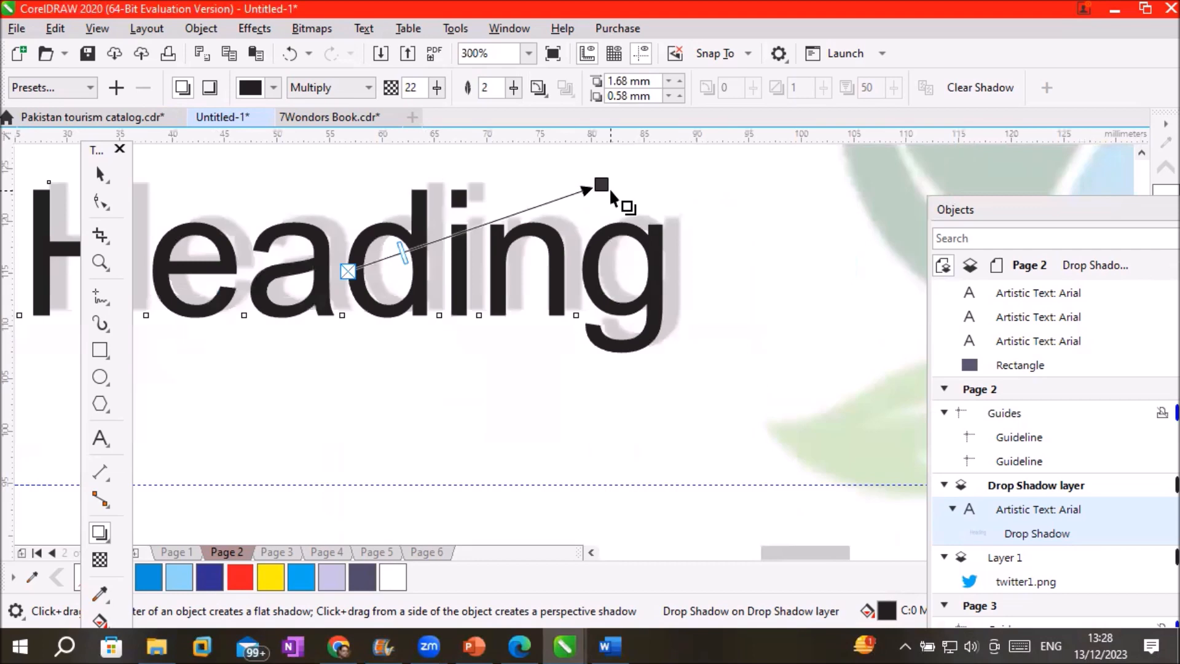
drag(604, 183, 348, 272)
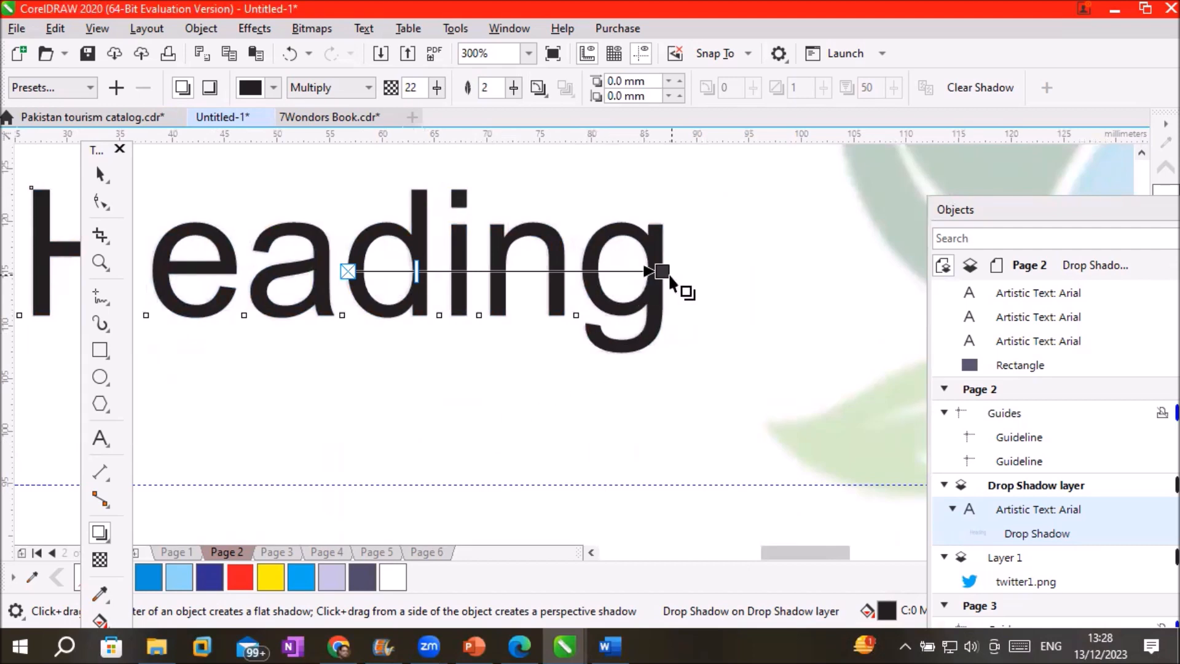
drag(663, 272, 679, 203)
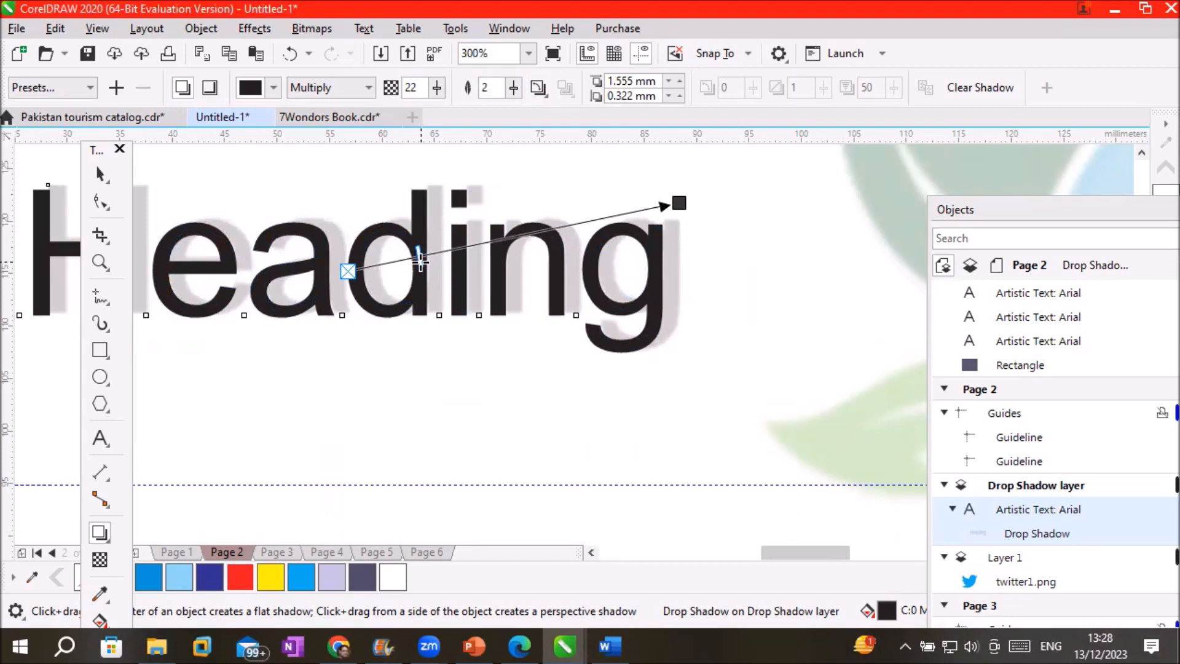
click(990, 90)
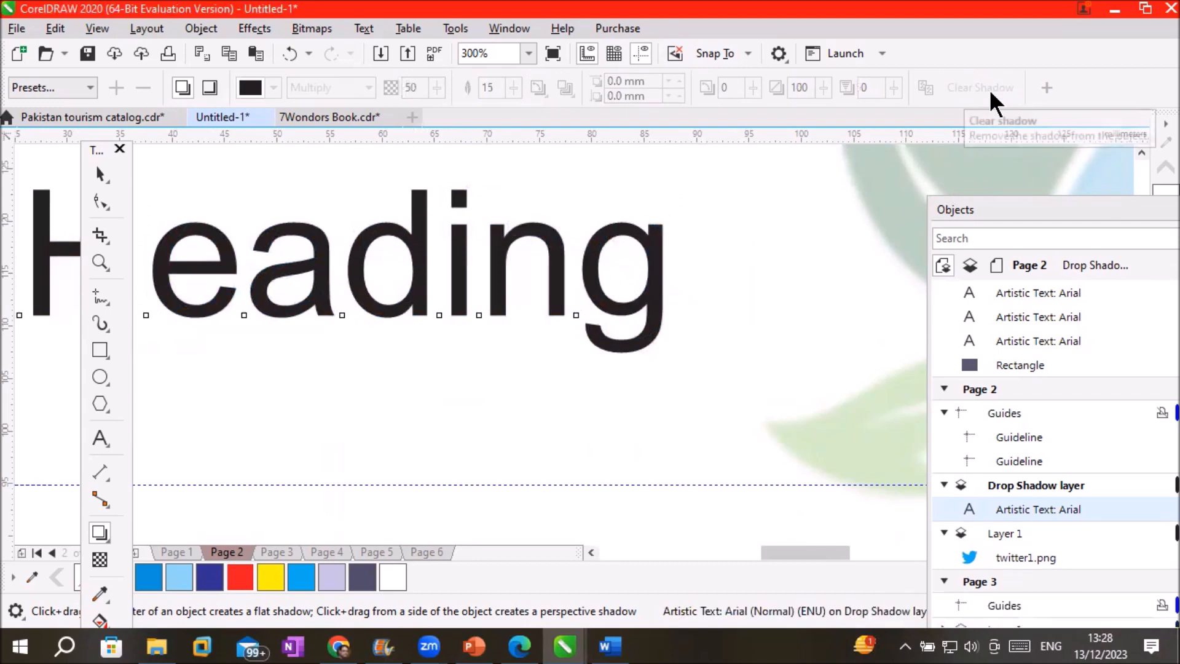
Drag a new grey drop shadow from Heading toward its lower right
scroll(603, 338, down, 2)
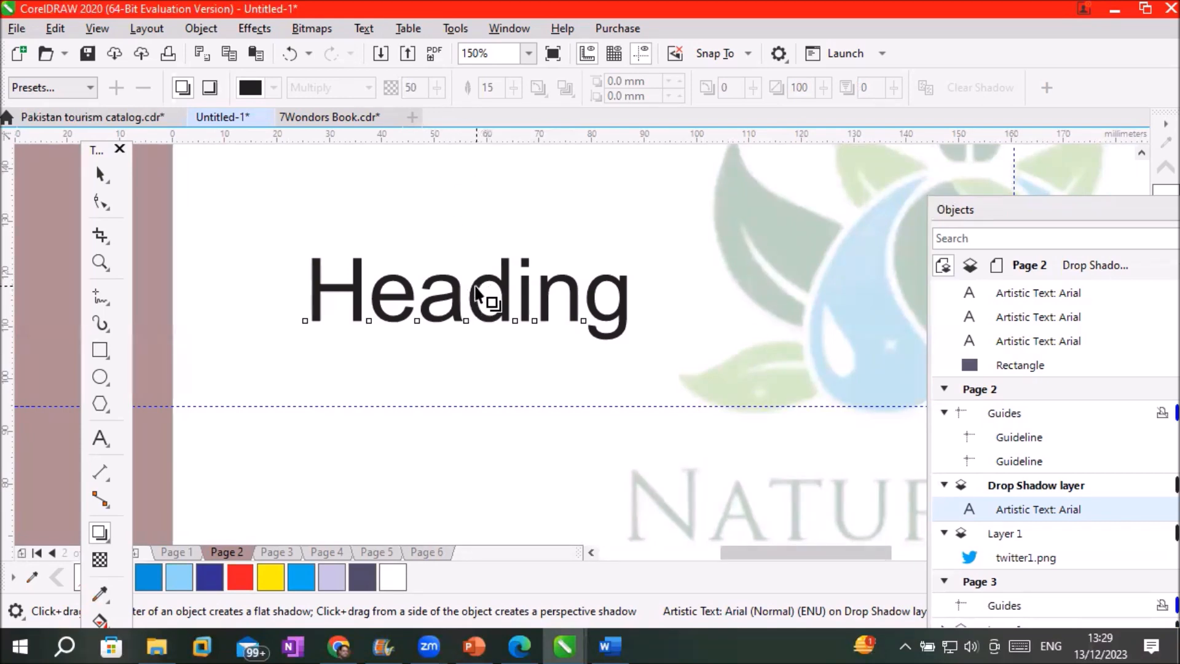
drag(476, 292, 534, 361)
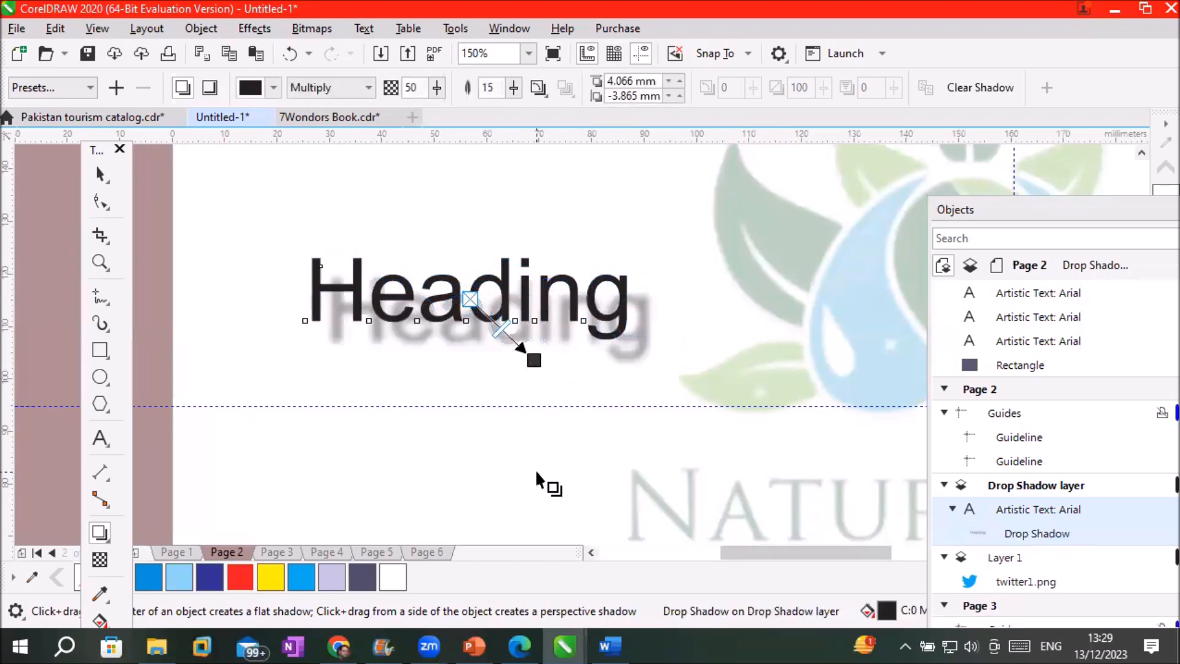
Draw a red circle right of Heading and cast a drop shadow from it
click(102, 376)
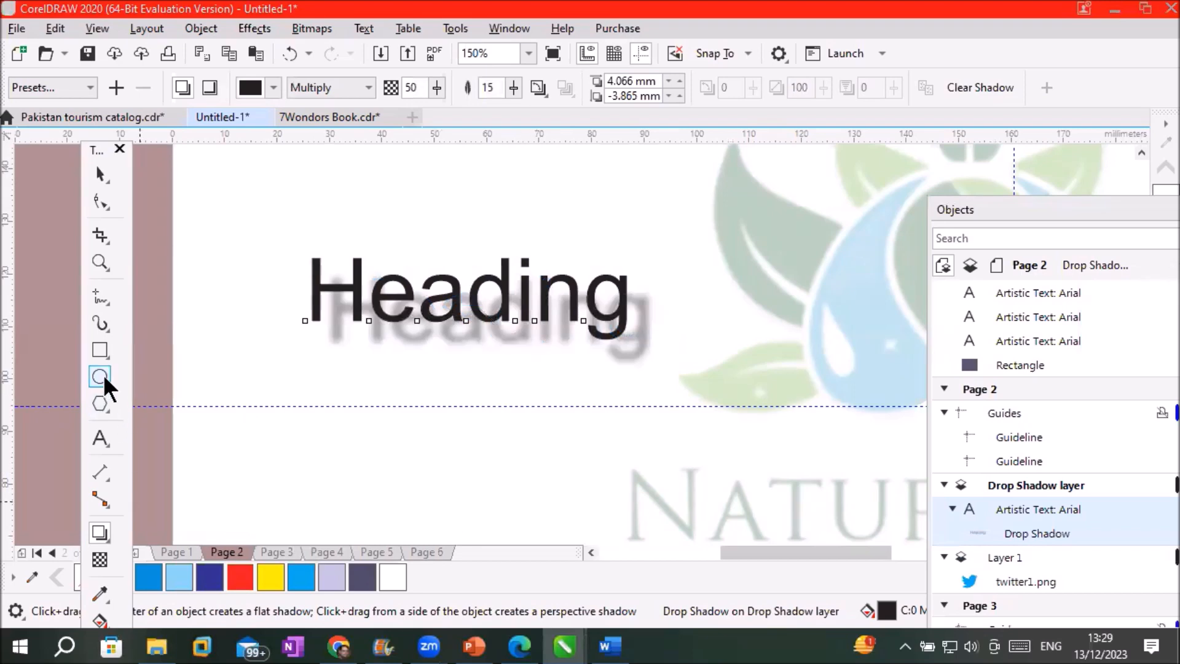
drag(661, 275, 739, 348)
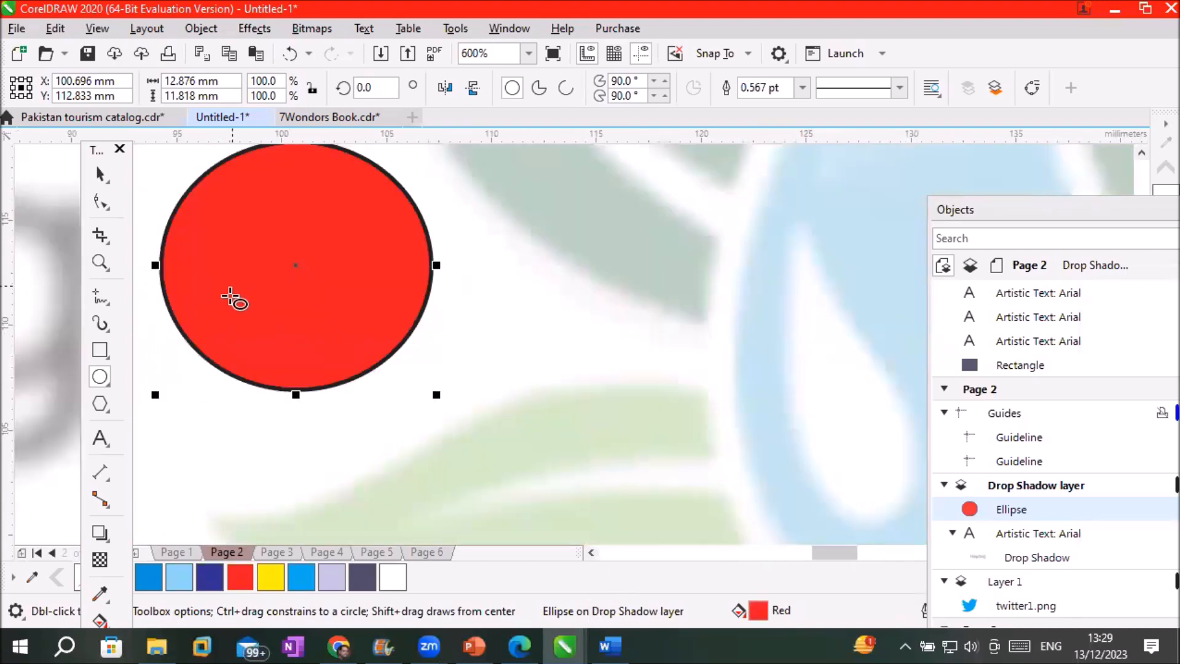
click(99, 530)
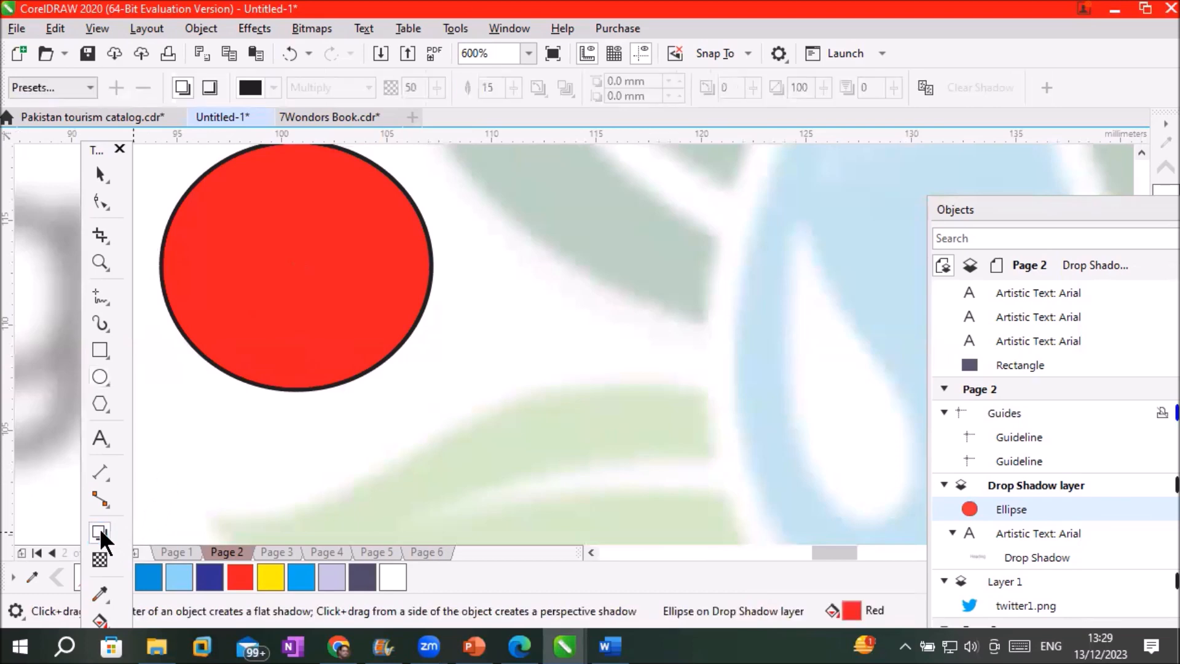
drag(357, 282, 447, 357)
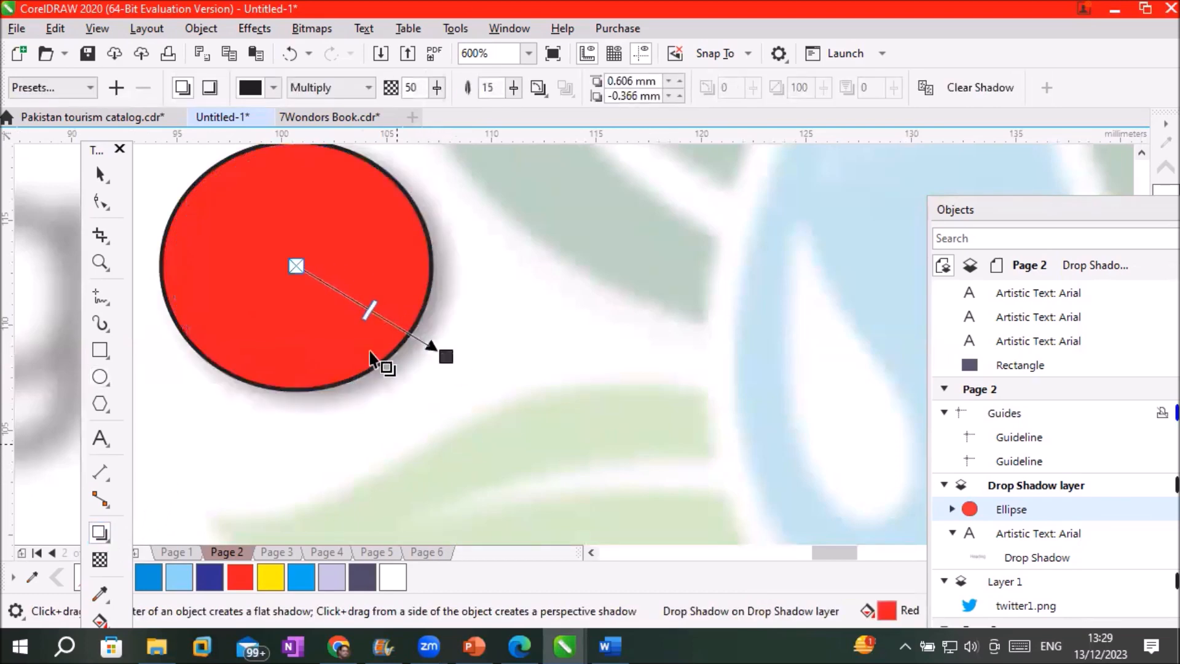
Make the circle's shadow fully opaque and colour it yellow
scroll(372, 311, up, 3)
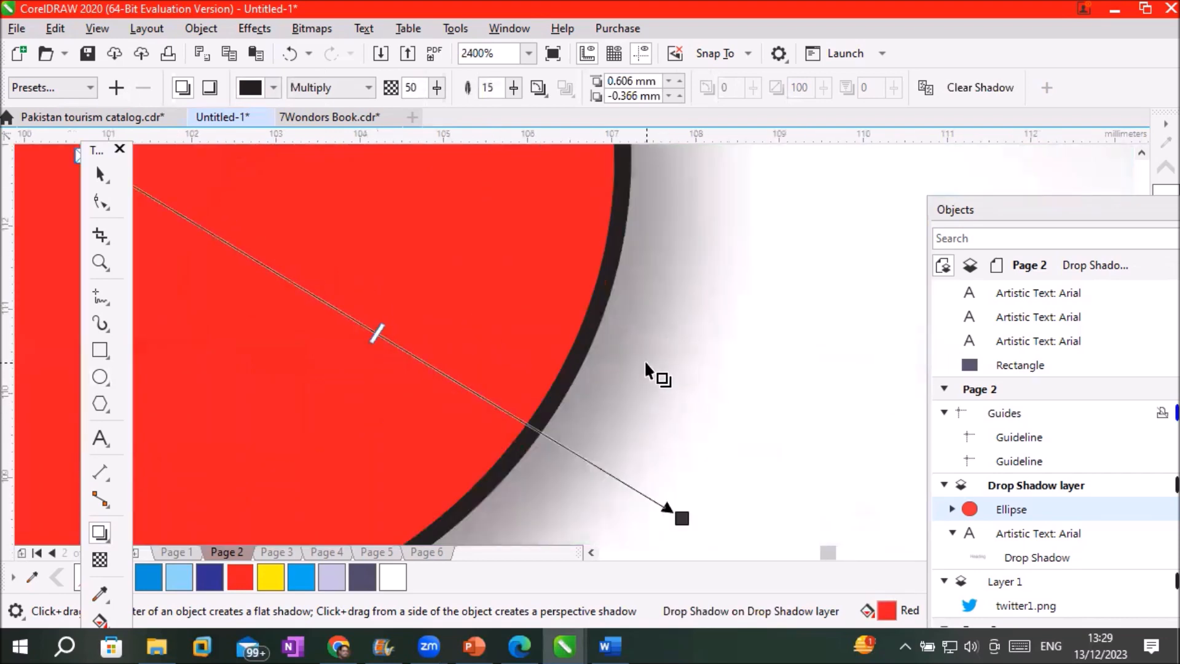
scroll(684, 404, down, 1)
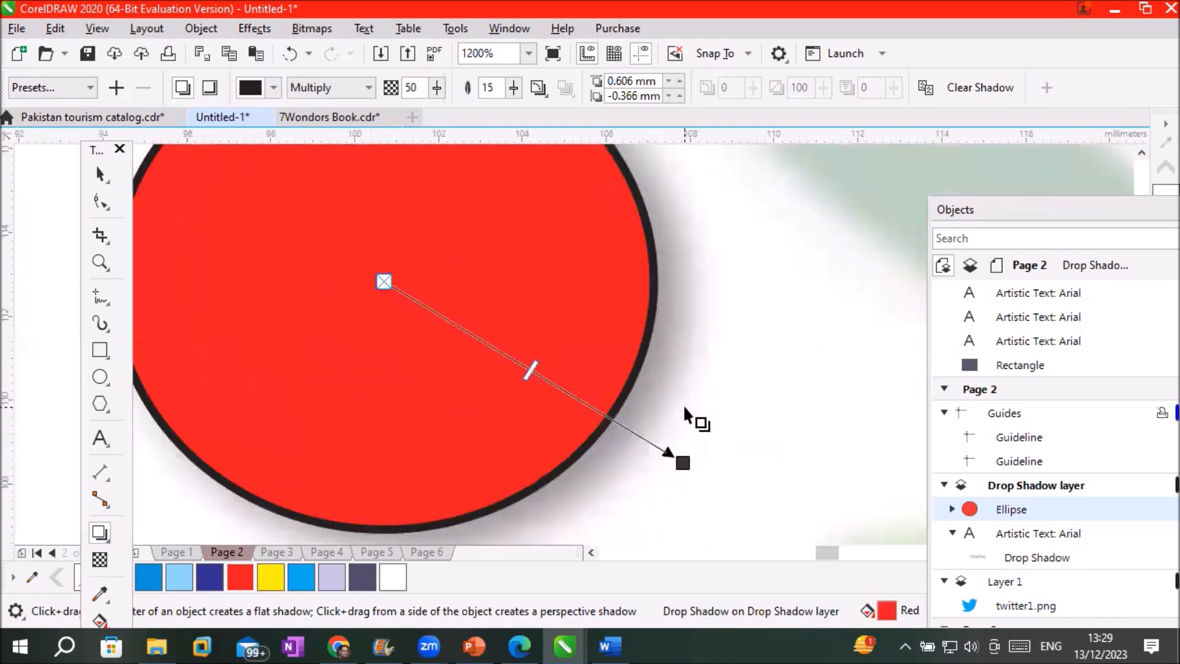
drag(528, 363, 673, 458)
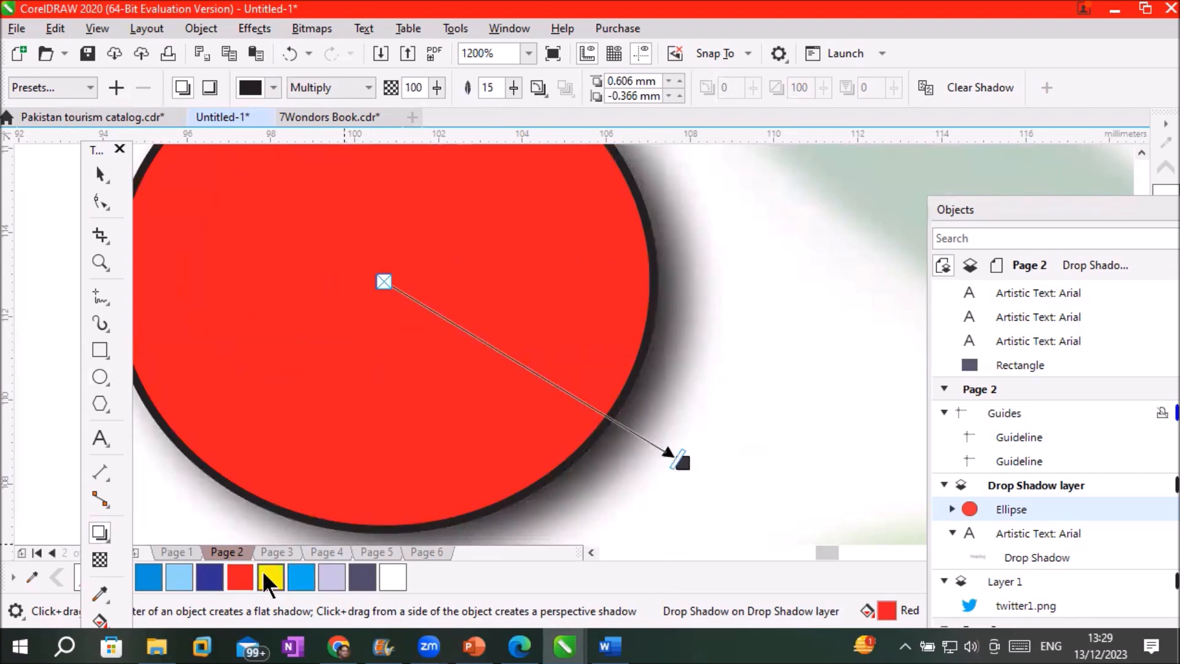
drag(273, 571, 684, 463)
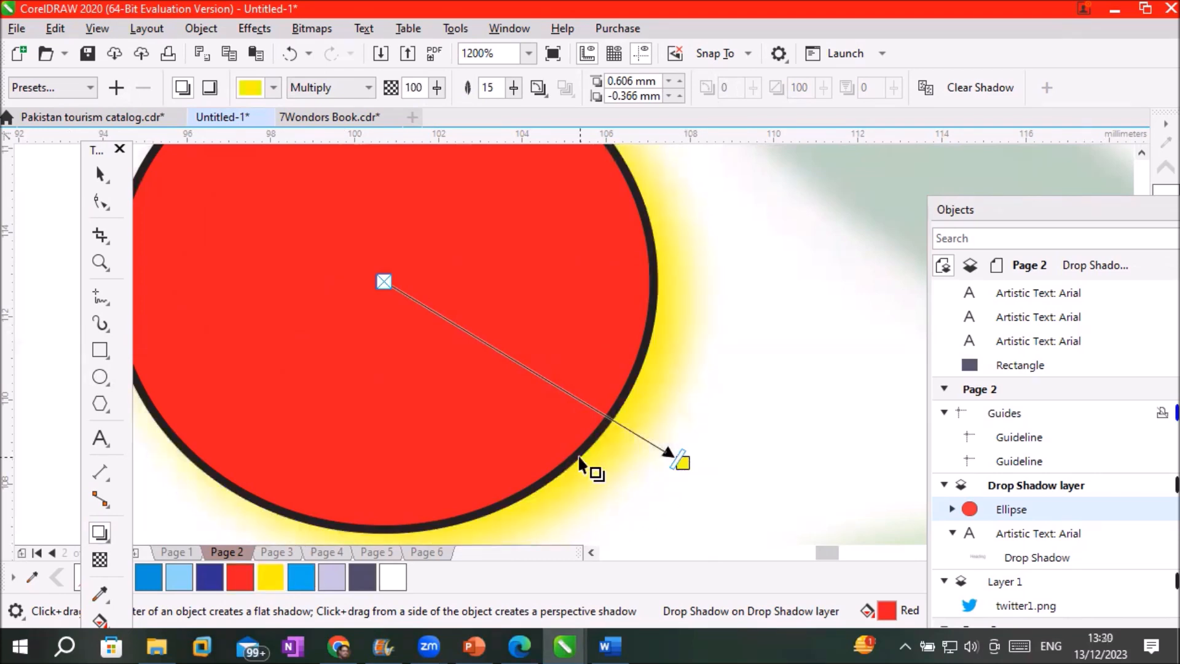
scroll(594, 471, down, 2)
scroll(586, 491, up, 1)
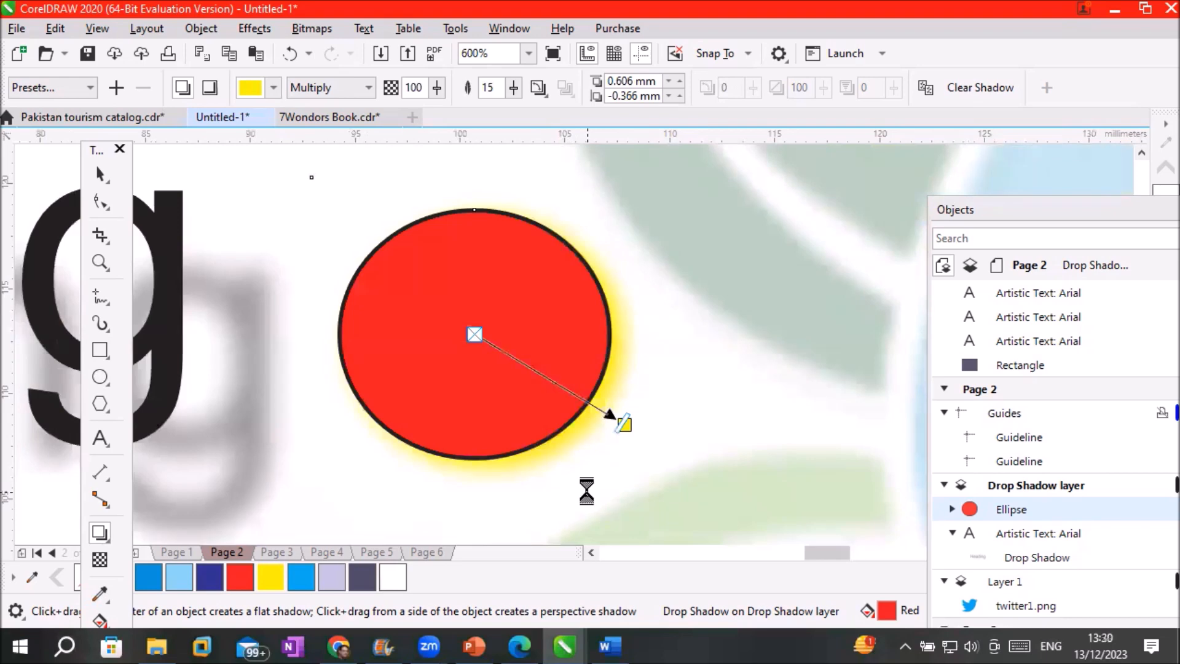
scroll(587, 490, down, 2)
scroll(575, 512, up, 1)
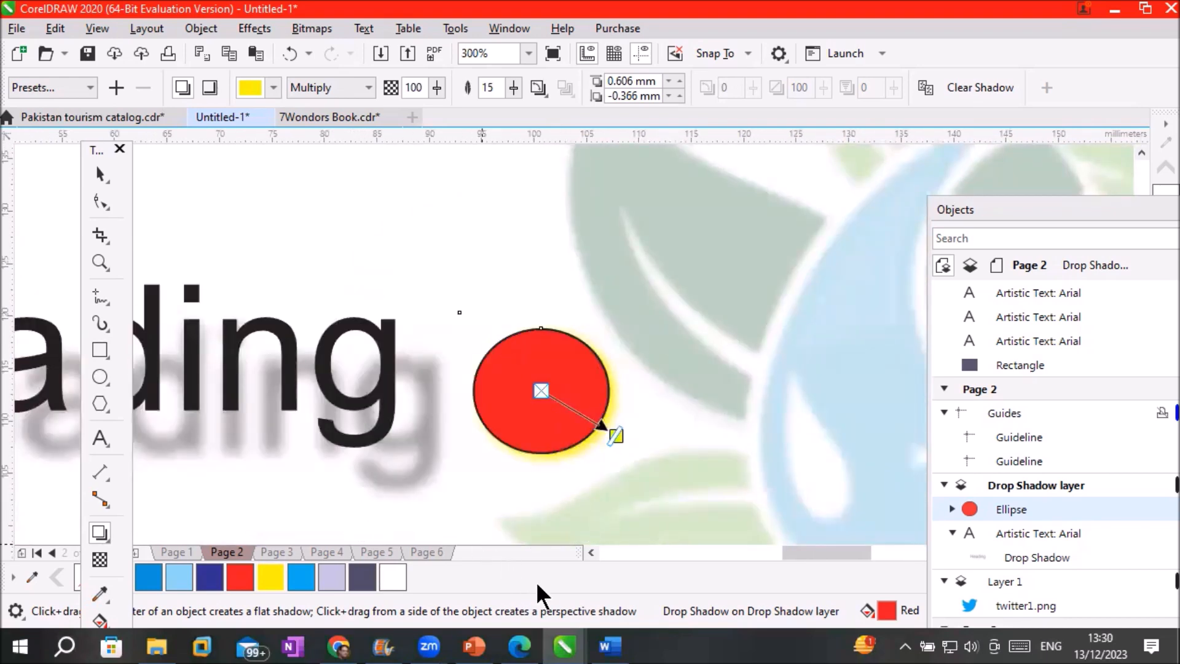
Select the Heading text and apply the Small Glow shadow preset
click(592, 552)
click(591, 553)
click(591, 552)
click(592, 552)
click(100, 174)
click(485, 325)
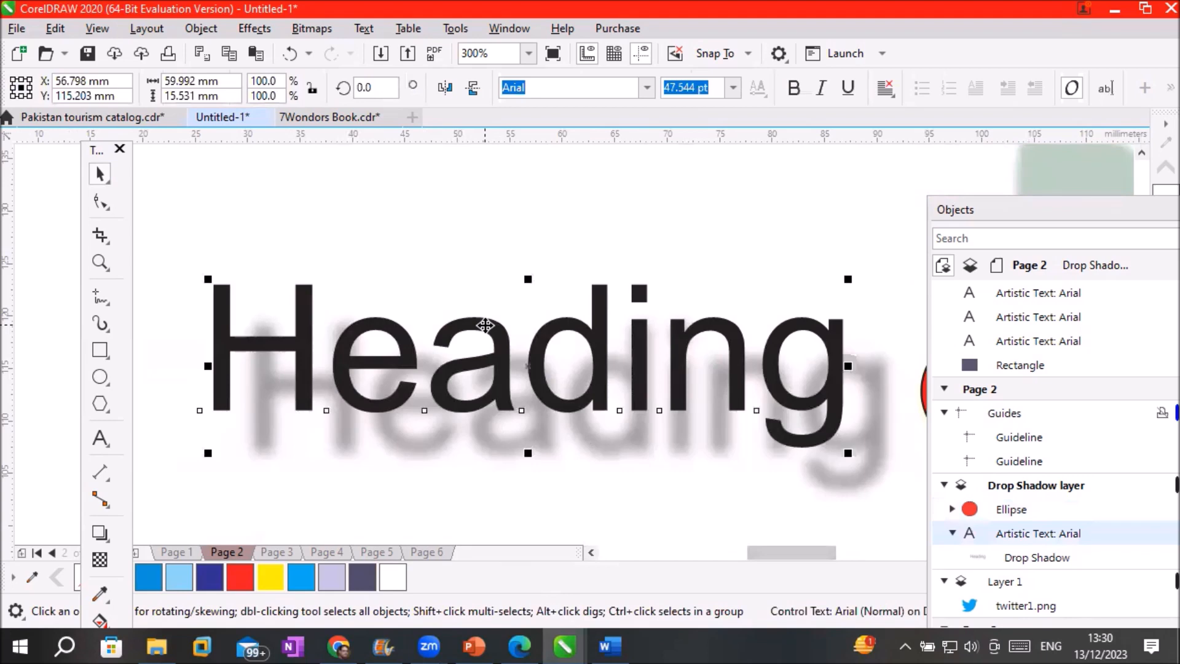
click(97, 536)
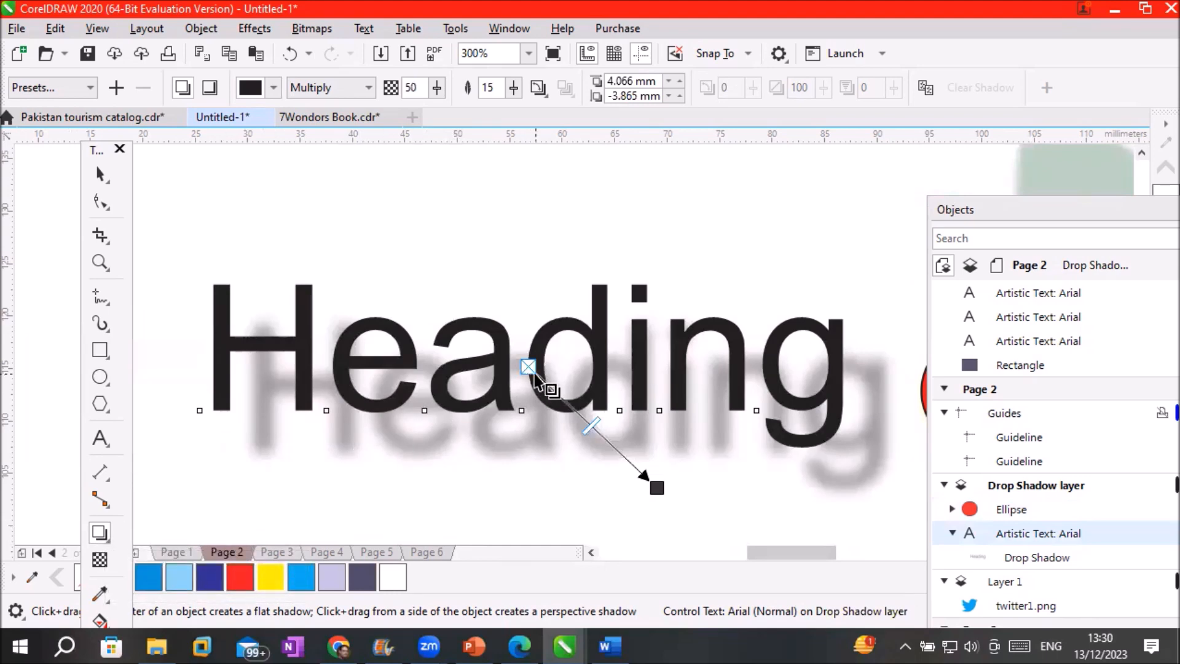
click(86, 88)
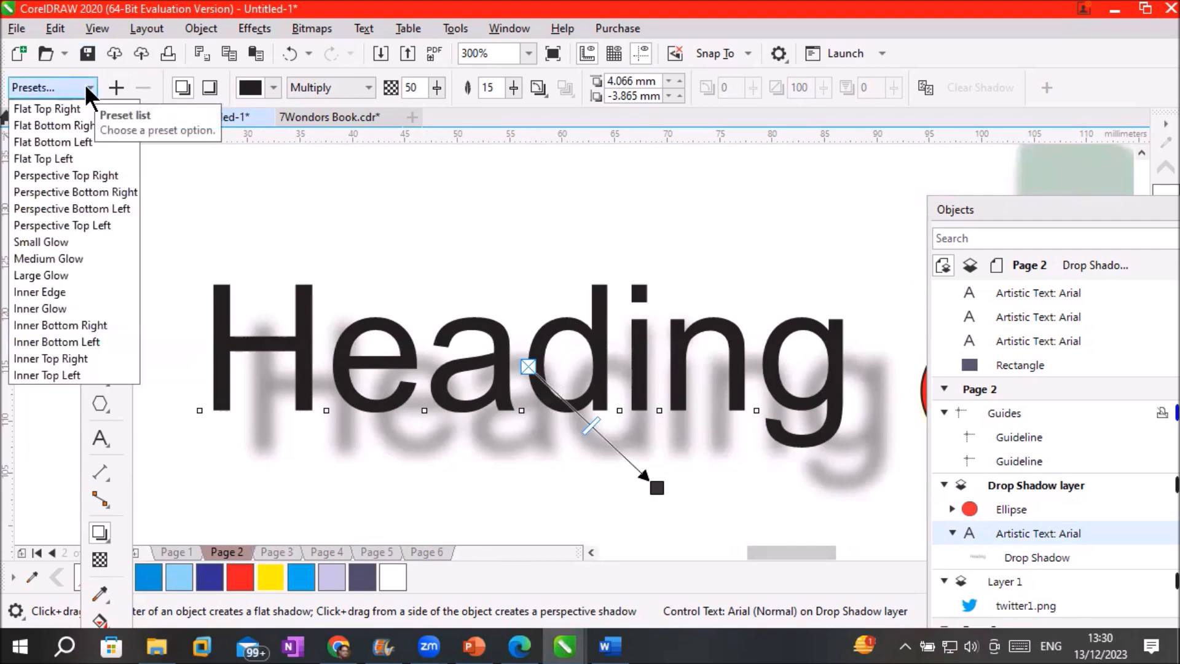
click(60, 241)
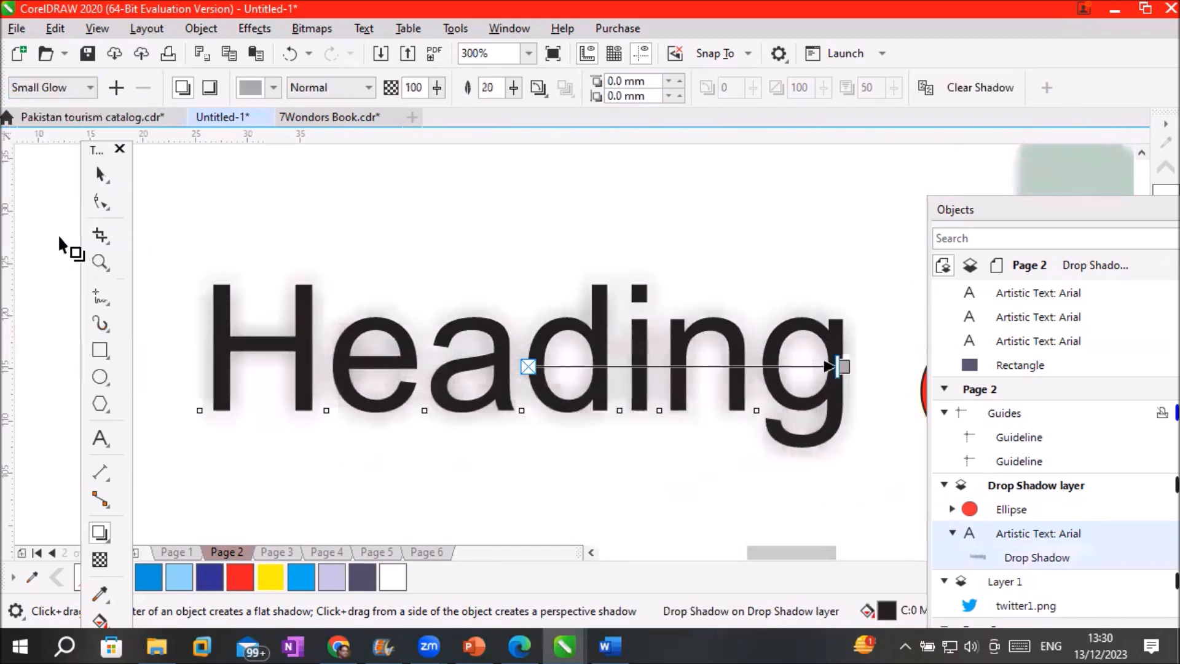
Colour the Heading's glow yellow
scroll(543, 382, up, 3)
scroll(554, 382, down, 2)
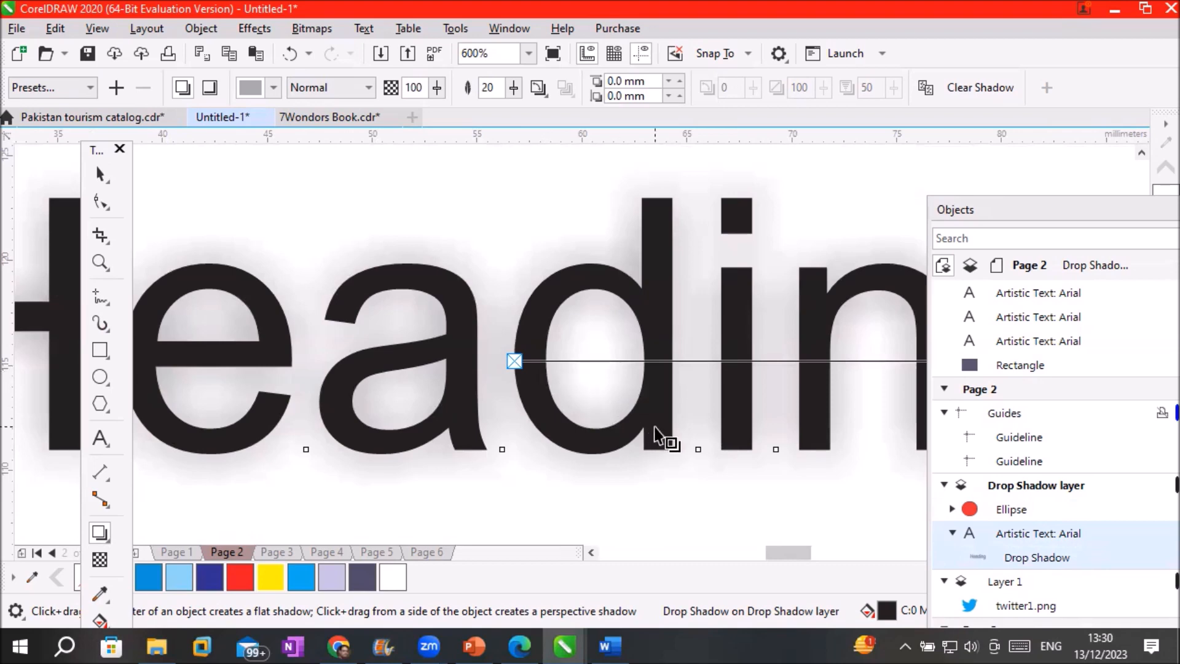
scroll(656, 435, down, 2)
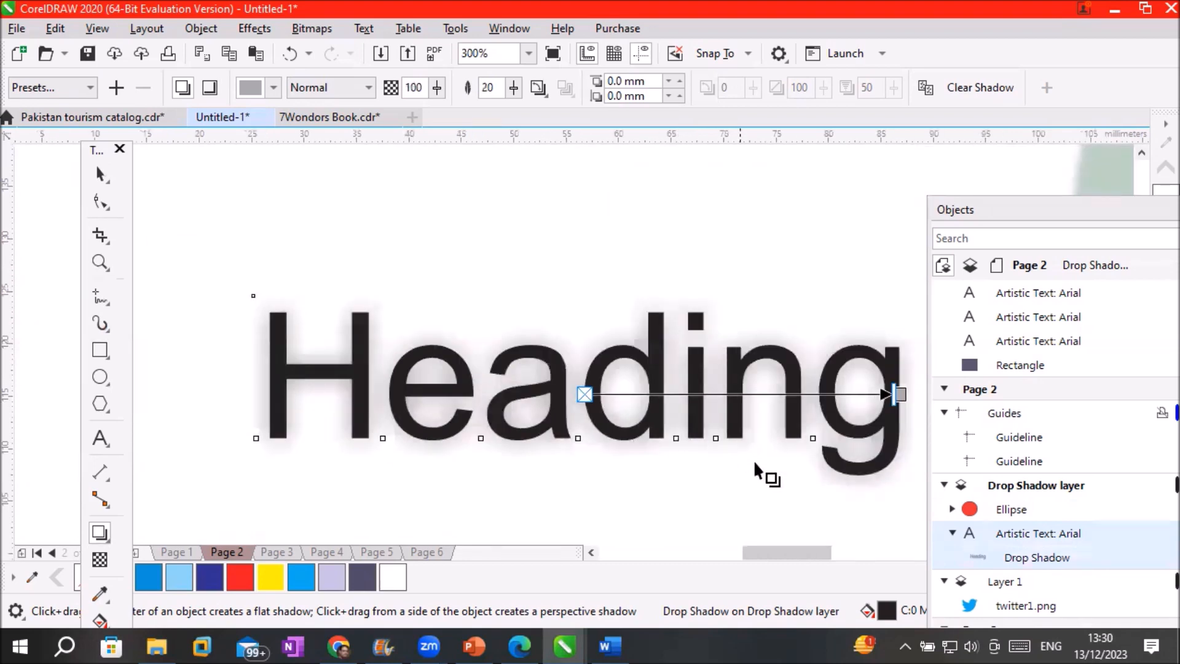
scroll(801, 551, right, 1)
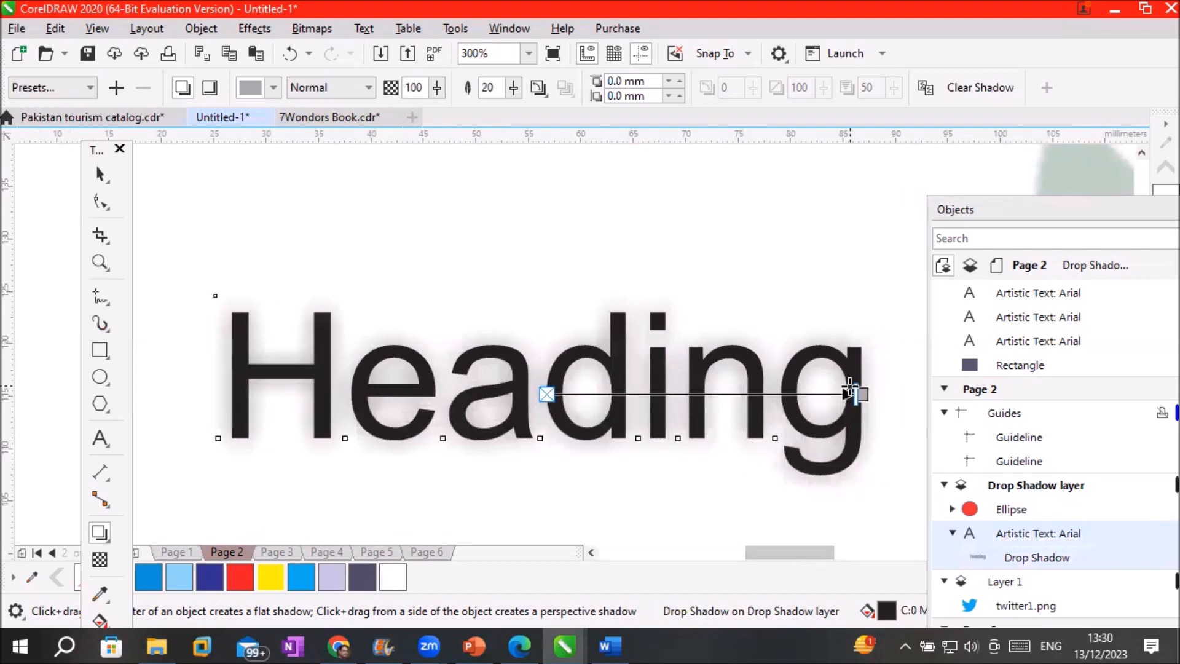
scroll(872, 393, up, 4)
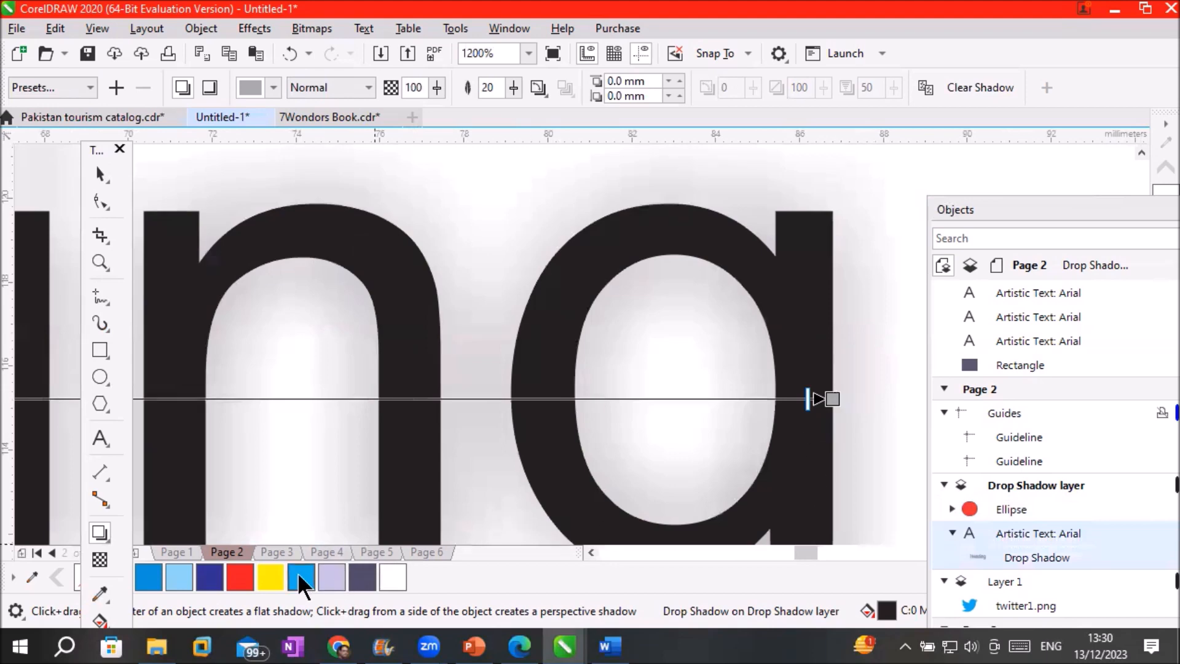
drag(338, 556, 831, 400)
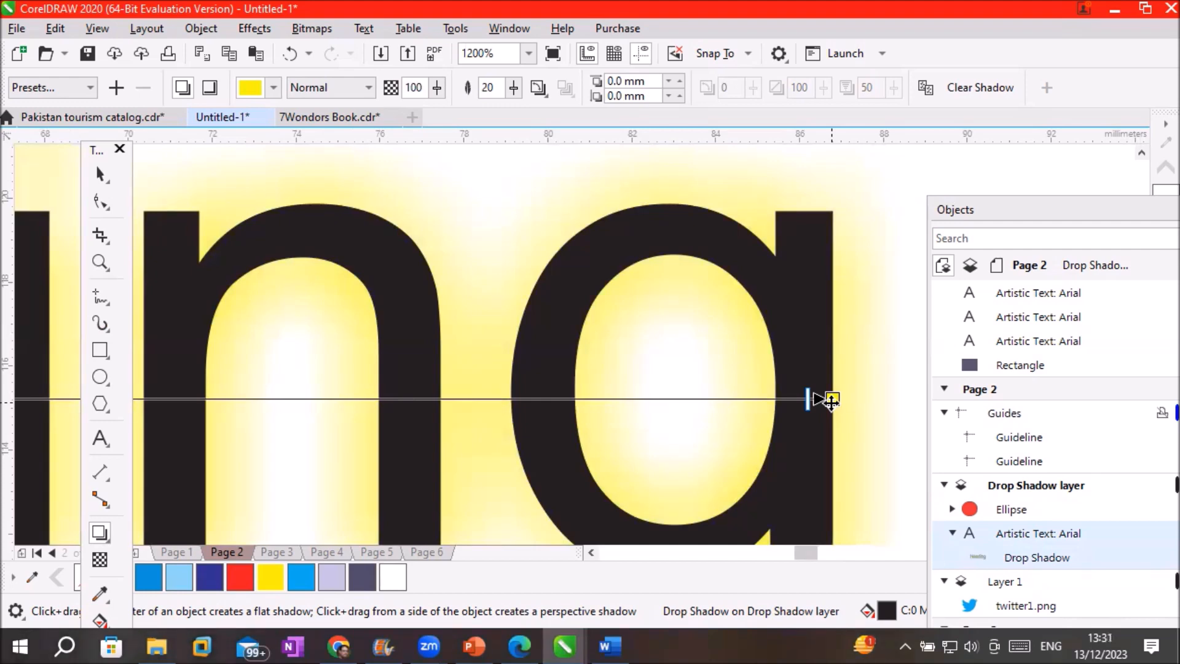
scroll(831, 401, down, 3)
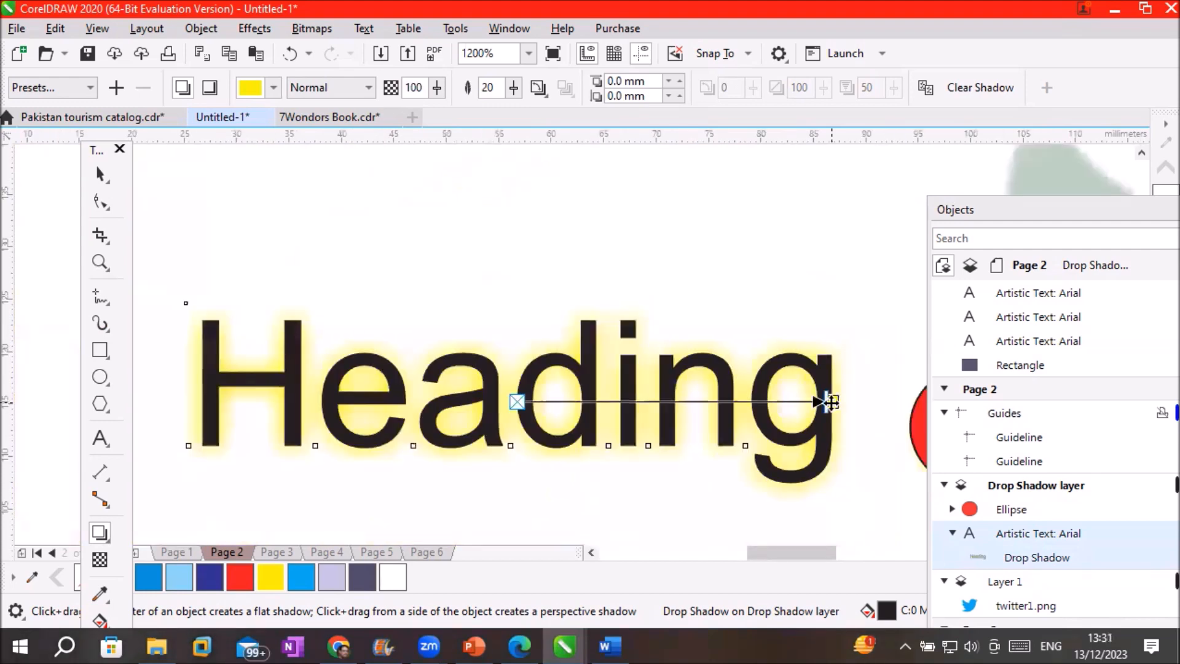
click(103, 348)
Draw a rectangle enclosing Heading and fill it with Deep Navy Blue
drag(152, 295, 860, 513)
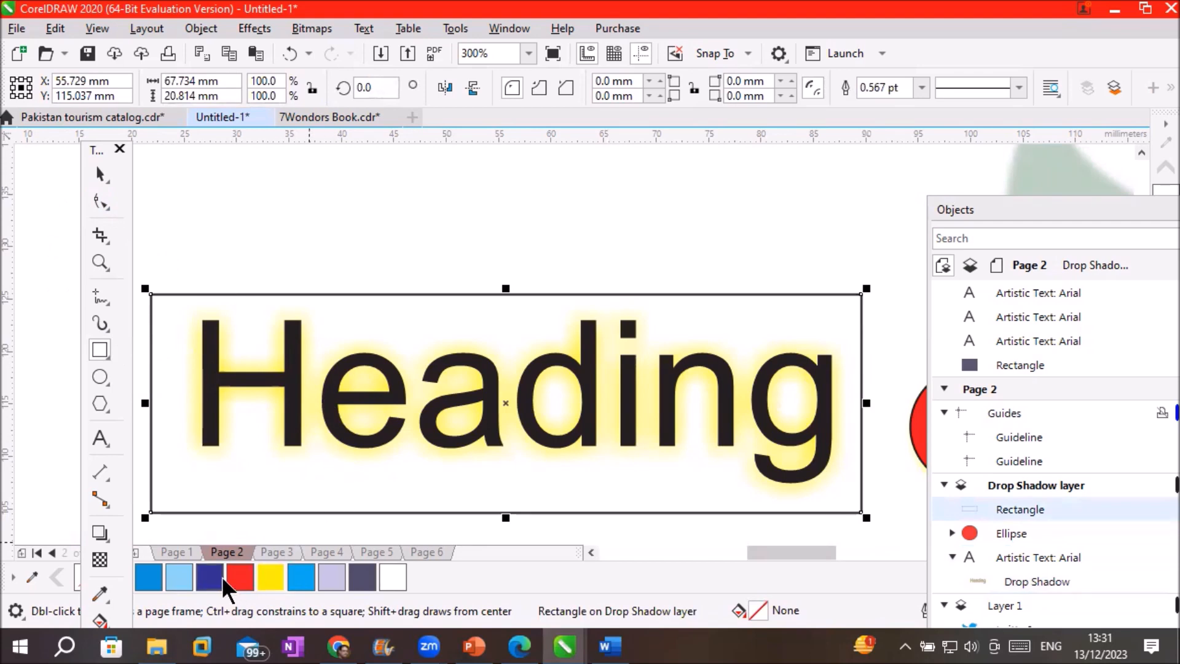
click(360, 577)
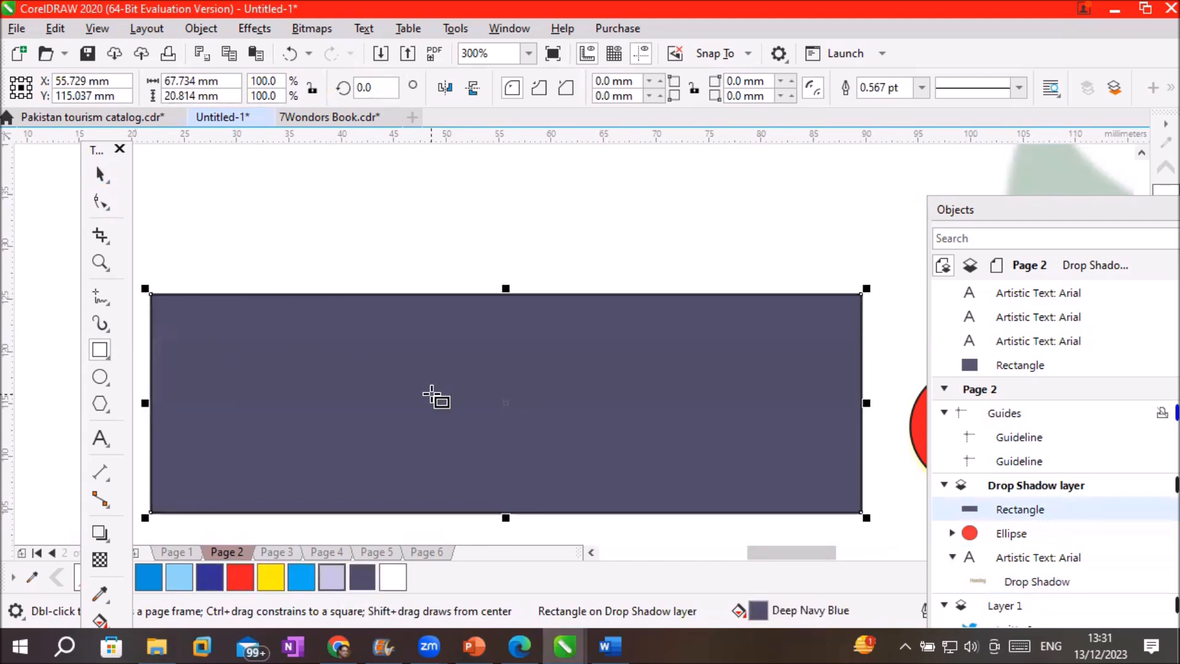
click(101, 175)
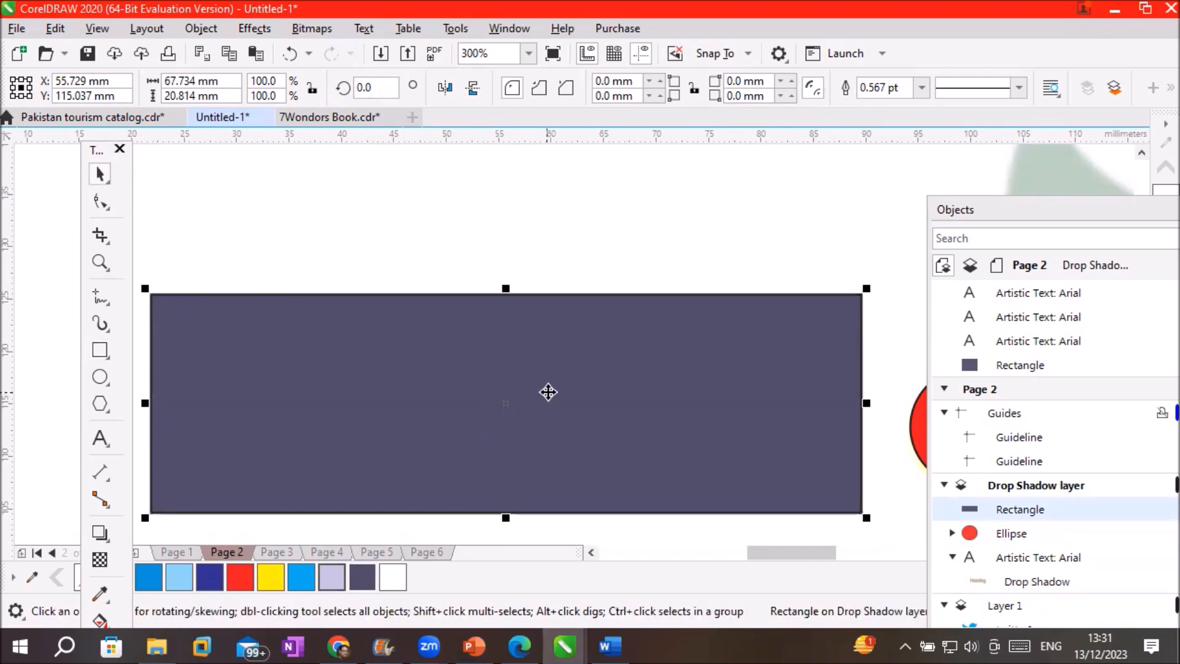
Send the navy rectangle back two levels so it sits behind Heading
right_click(552, 387)
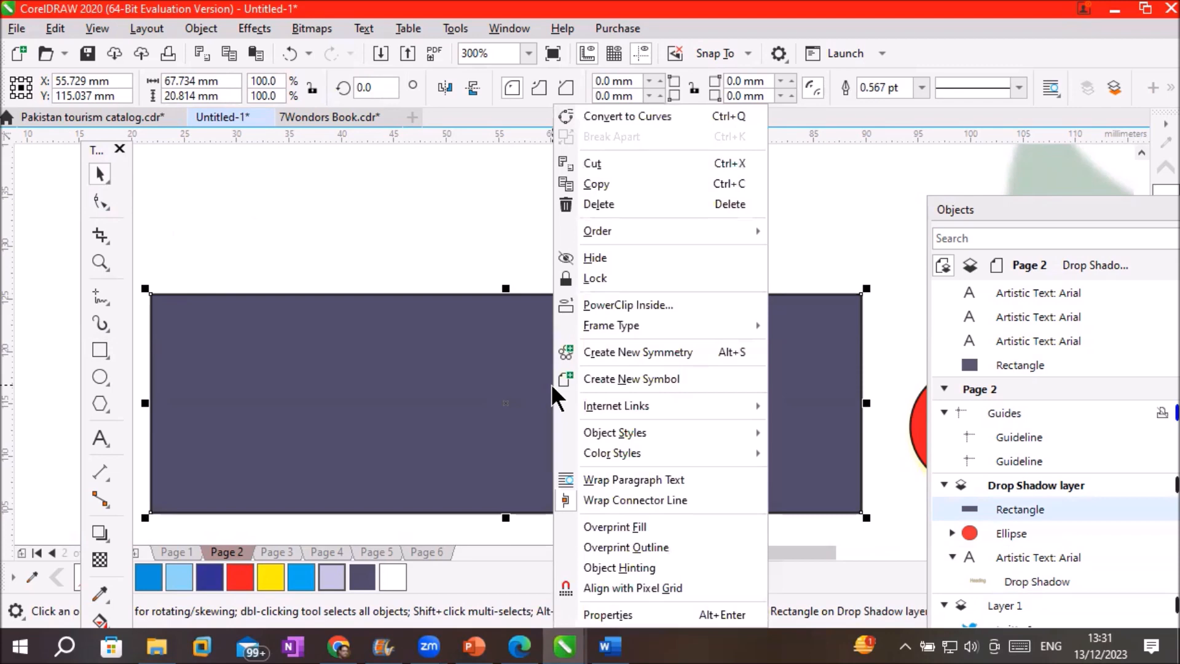
mouse_move(649, 238)
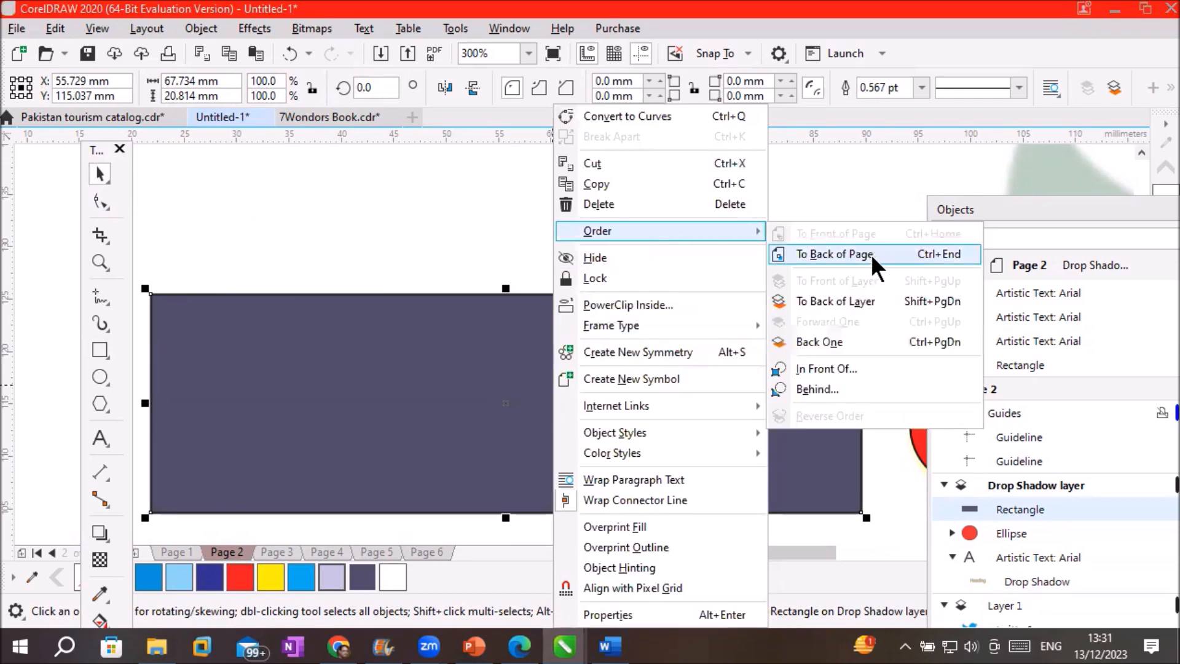
click(872, 344)
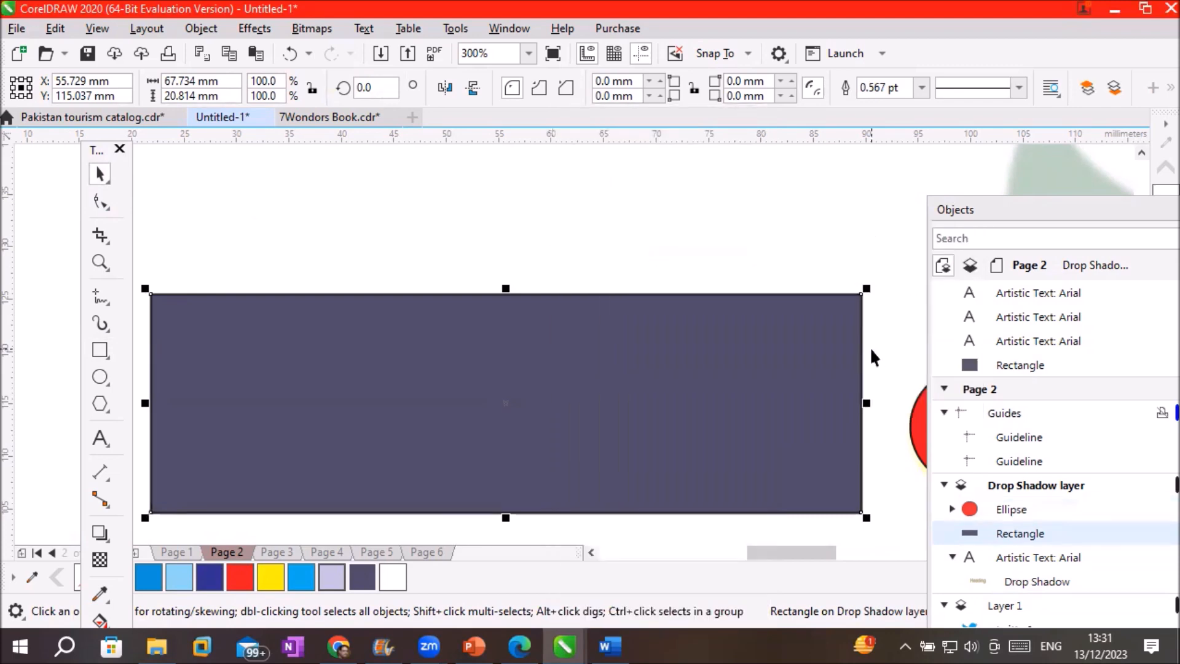
right_click(535, 363)
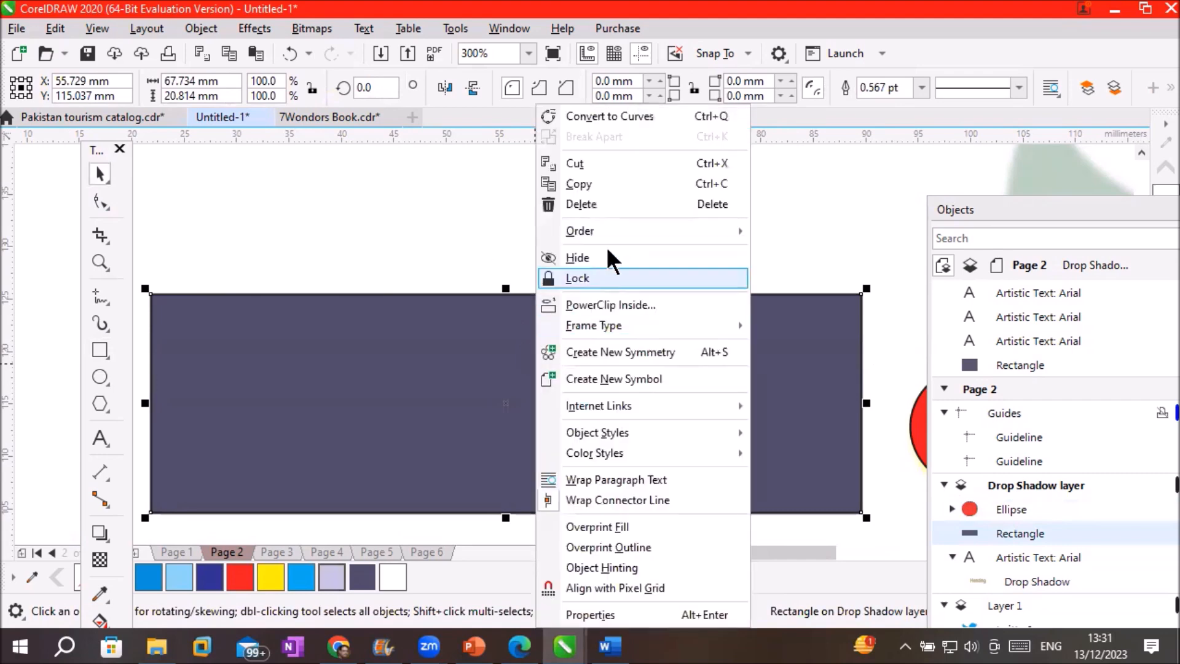
mouse_move(656, 232)
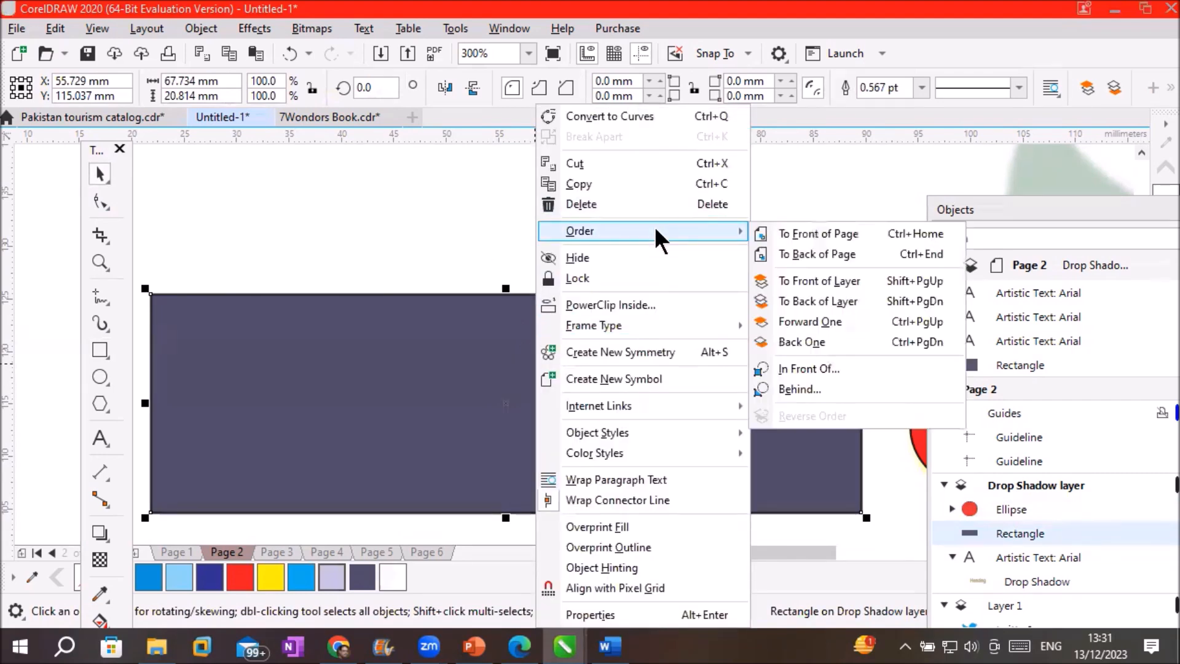
click(867, 342)
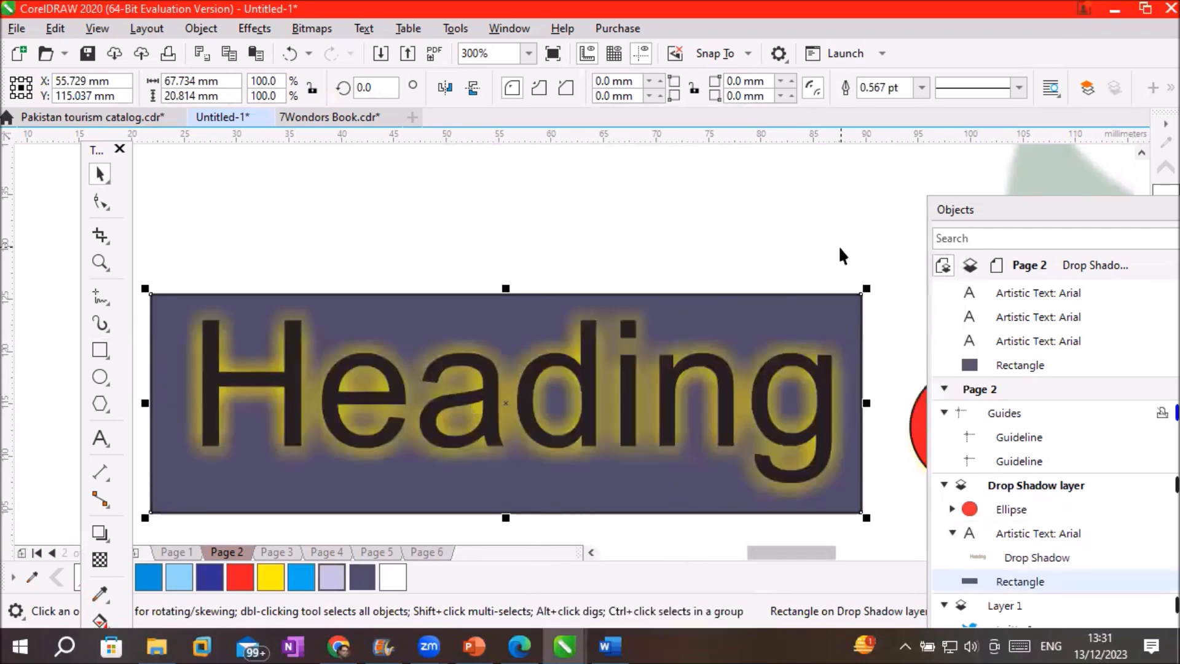
click(840, 246)
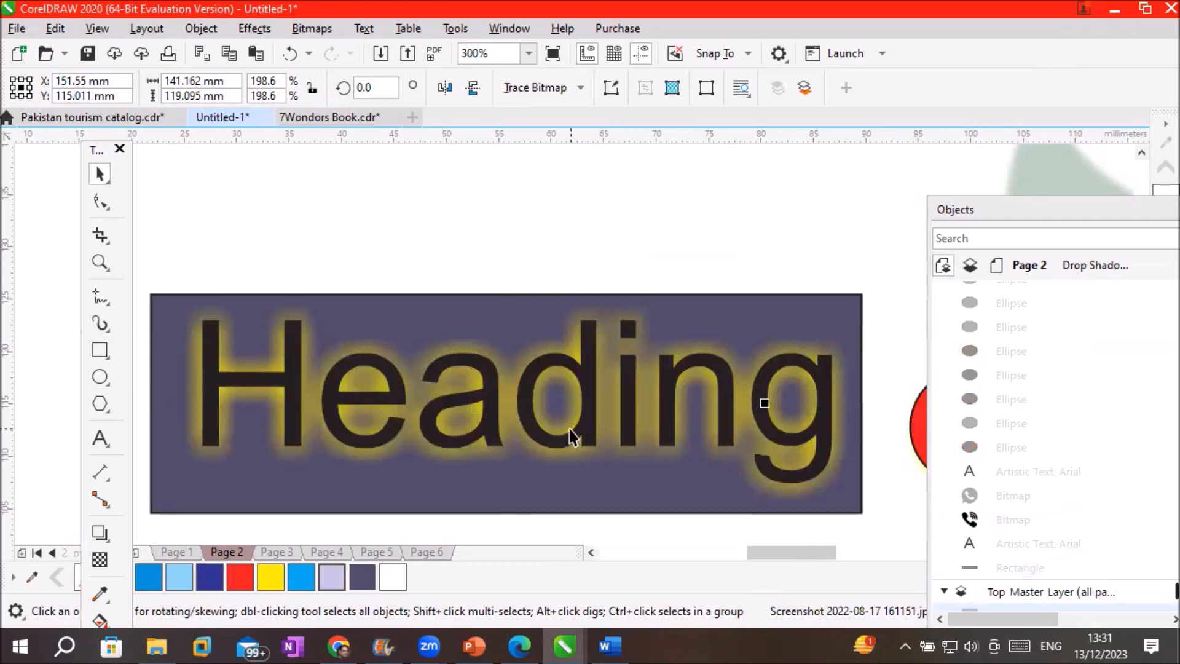
Fill the Heading text with the same navy as its box
click(587, 406)
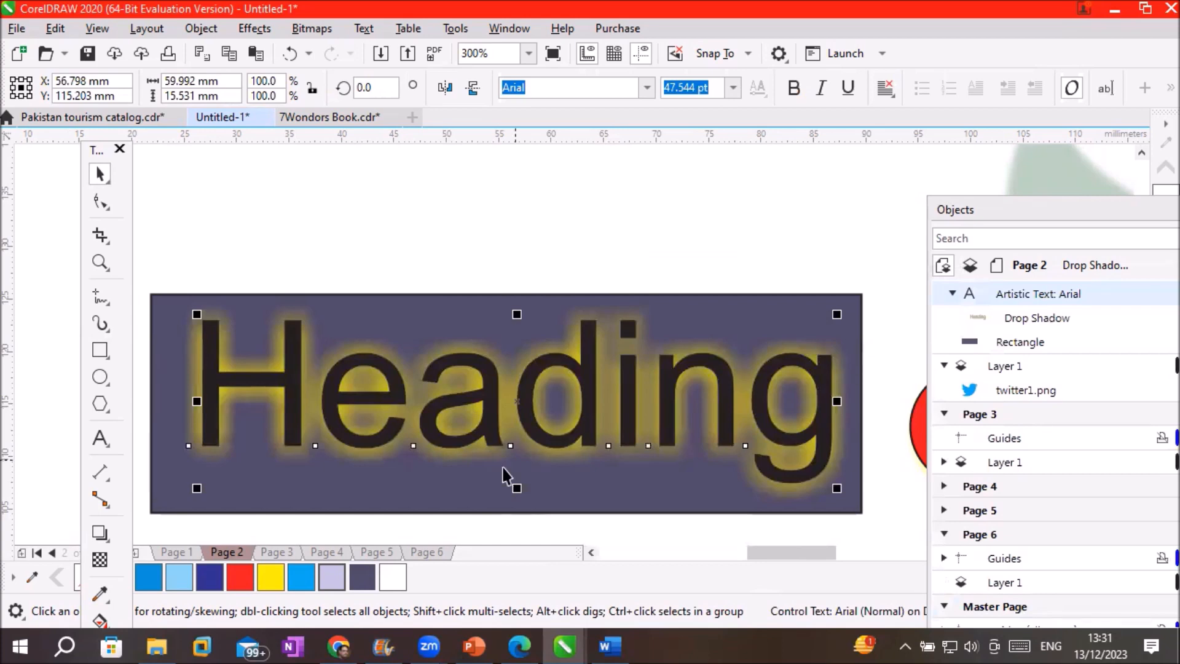
click(92, 530)
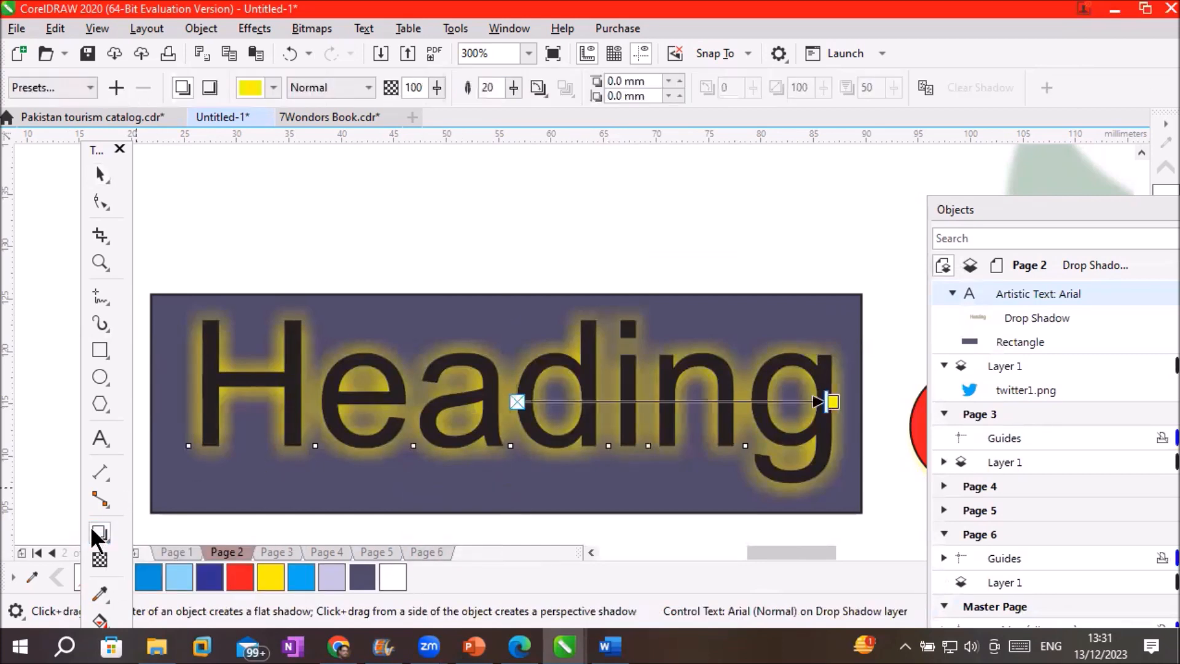
click(392, 577)
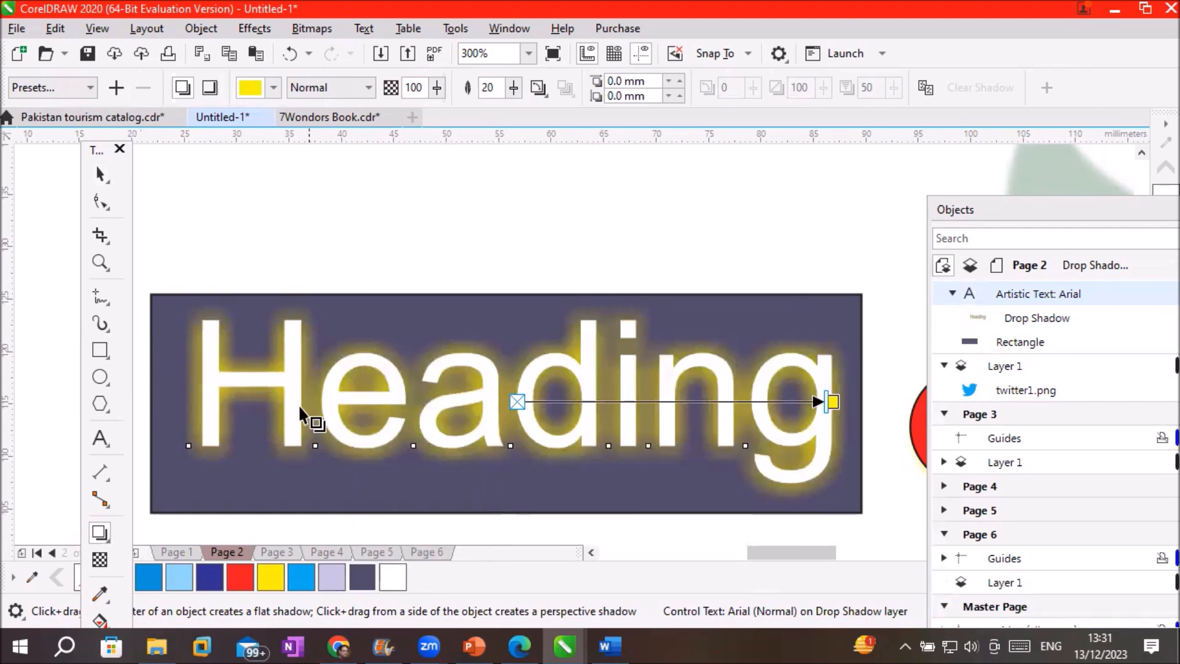
click(100, 175)
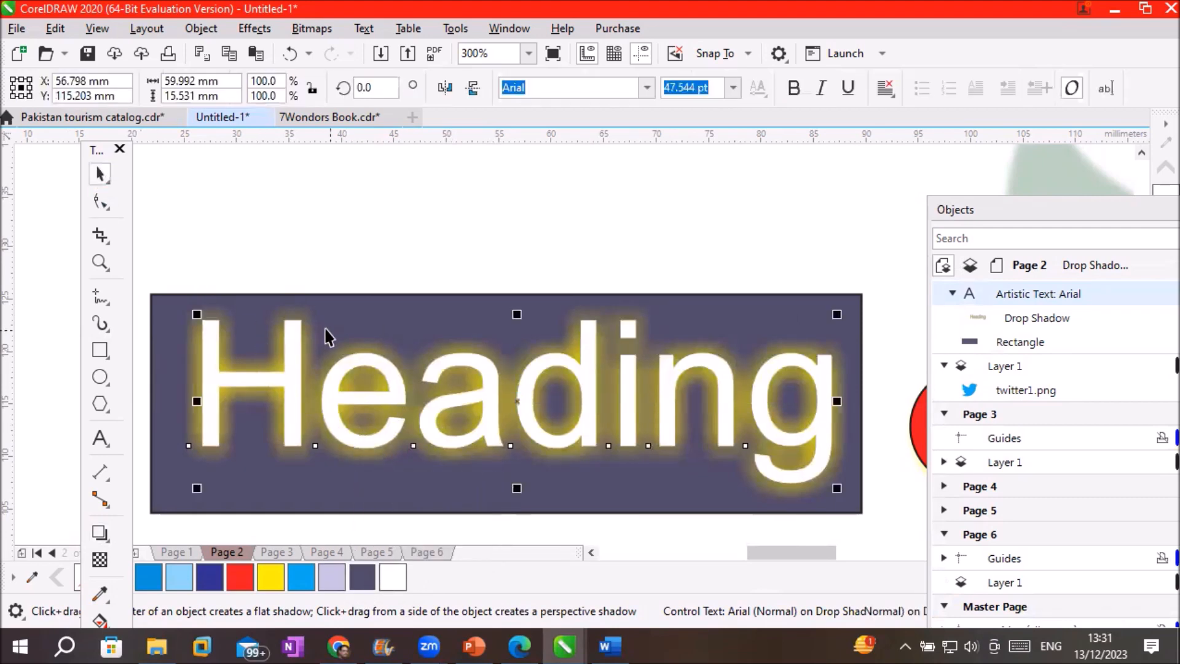
click(291, 332)
click(291, 332)
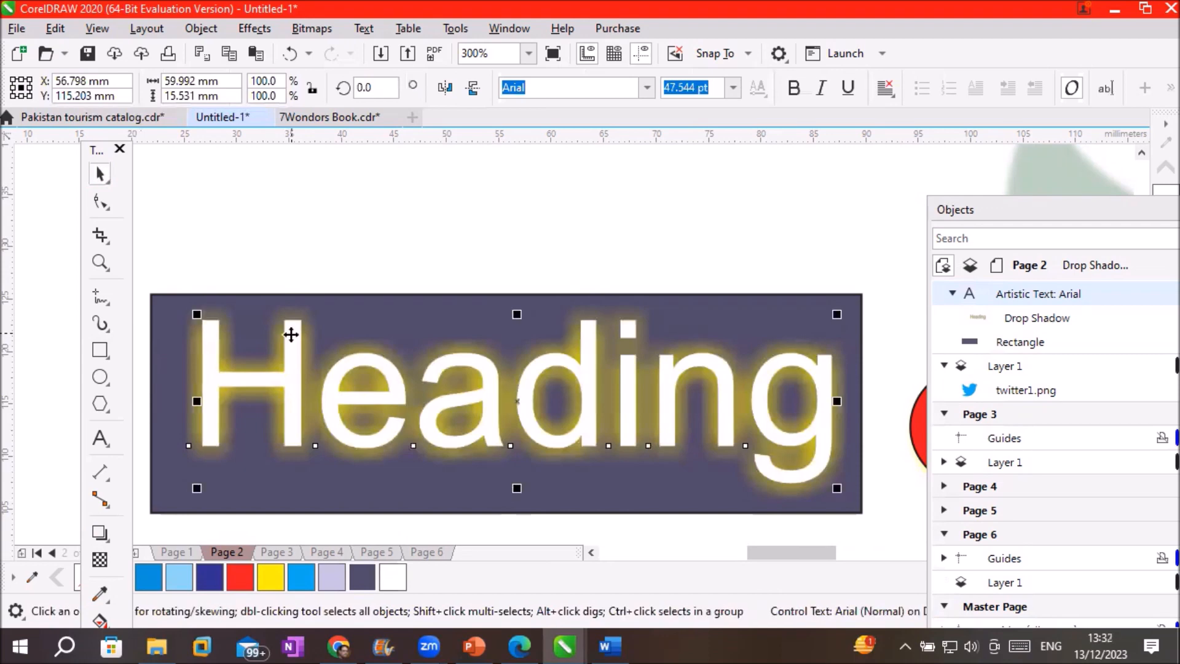
click(363, 580)
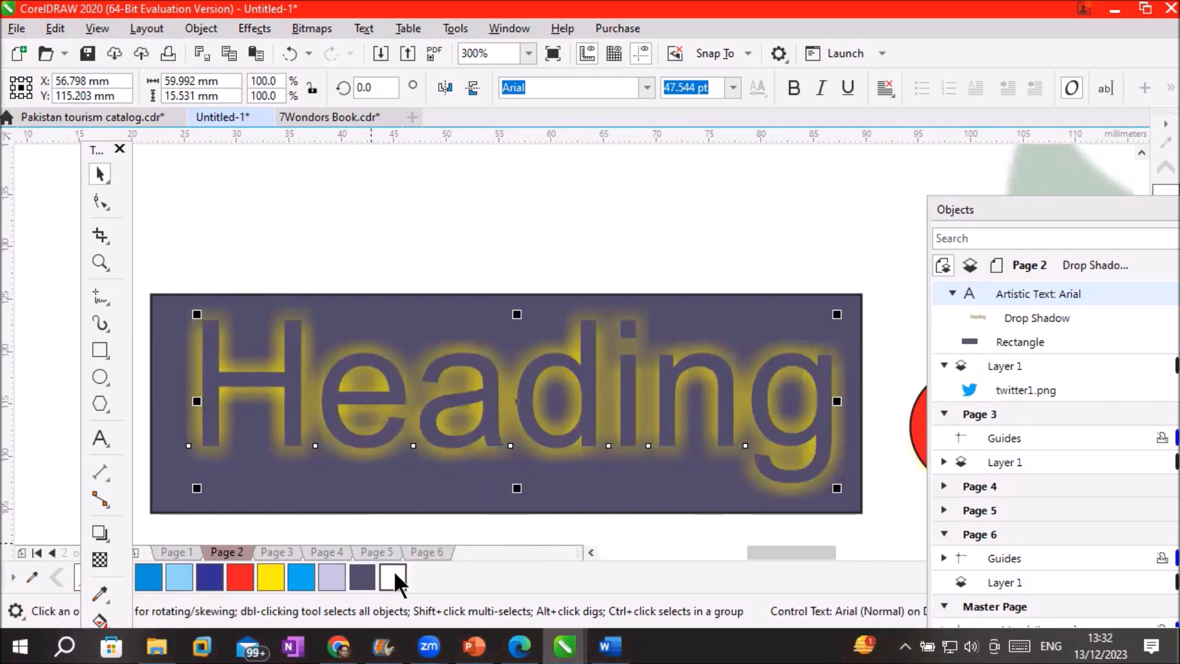
Change the Heading text's shadow glow from yellow to white
click(94, 529)
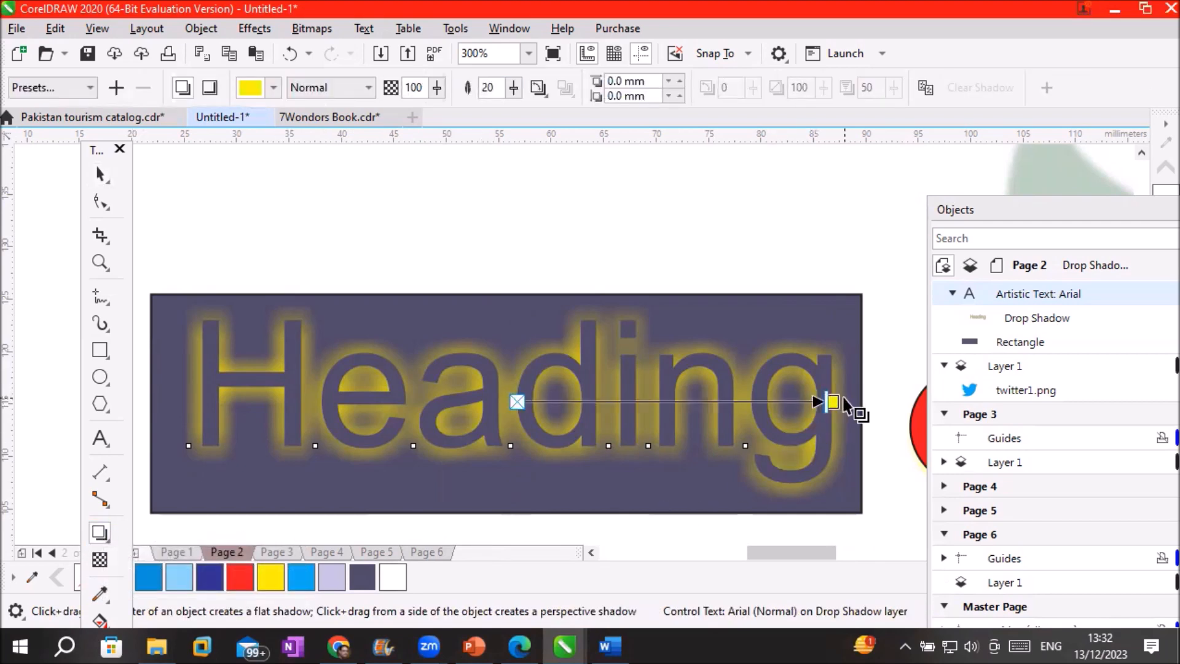
scroll(847, 402, up, 2)
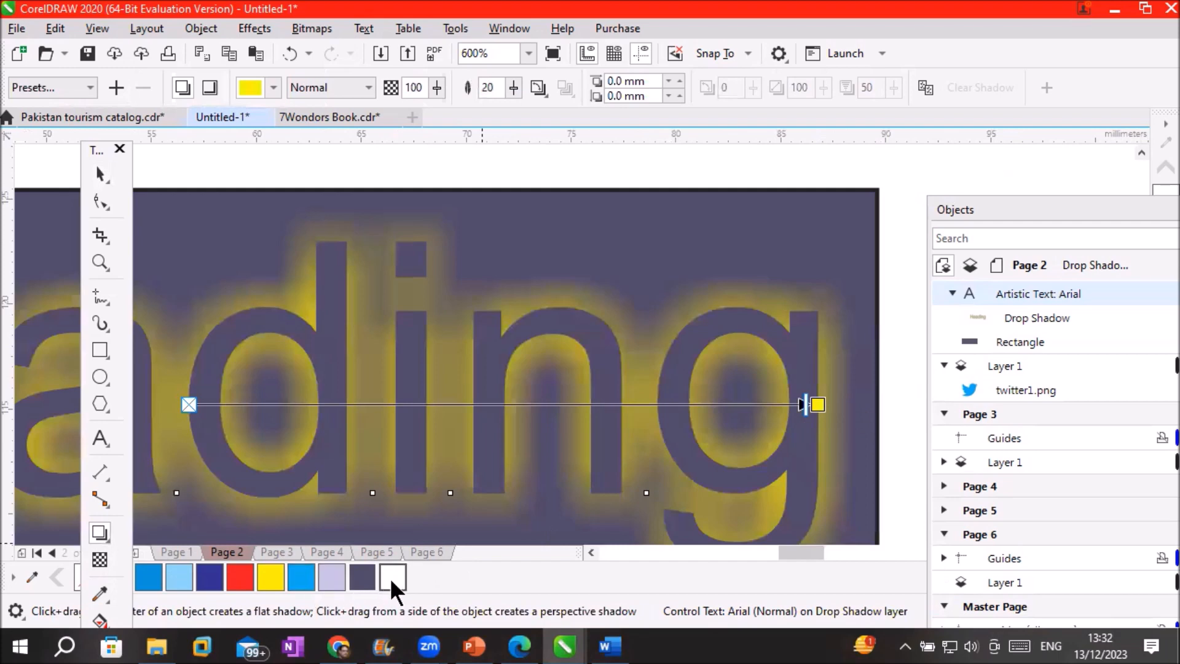
scroll(627, 534, down, 1)
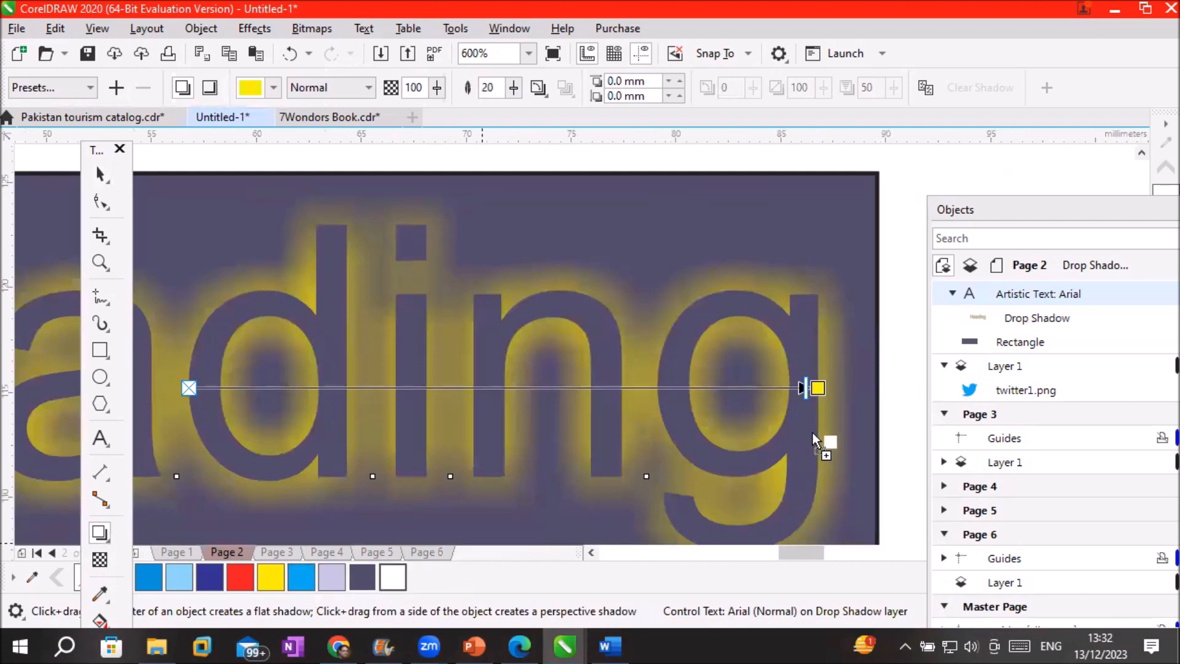
drag(822, 407, 818, 388)
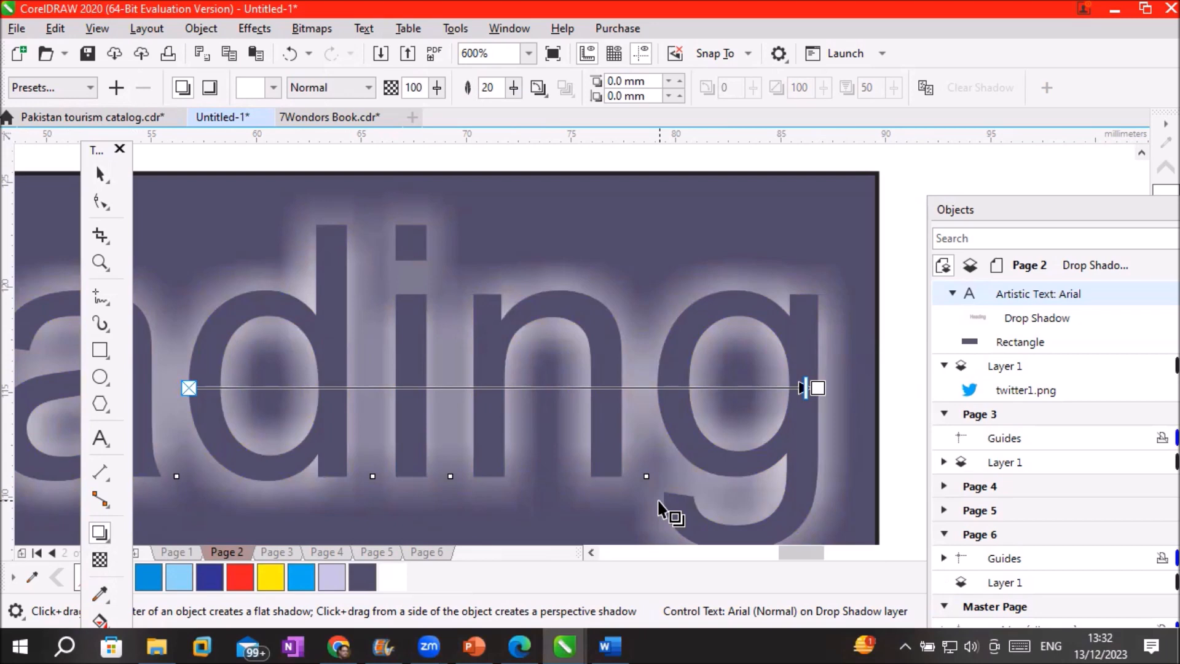
scroll(658, 502, down, 2)
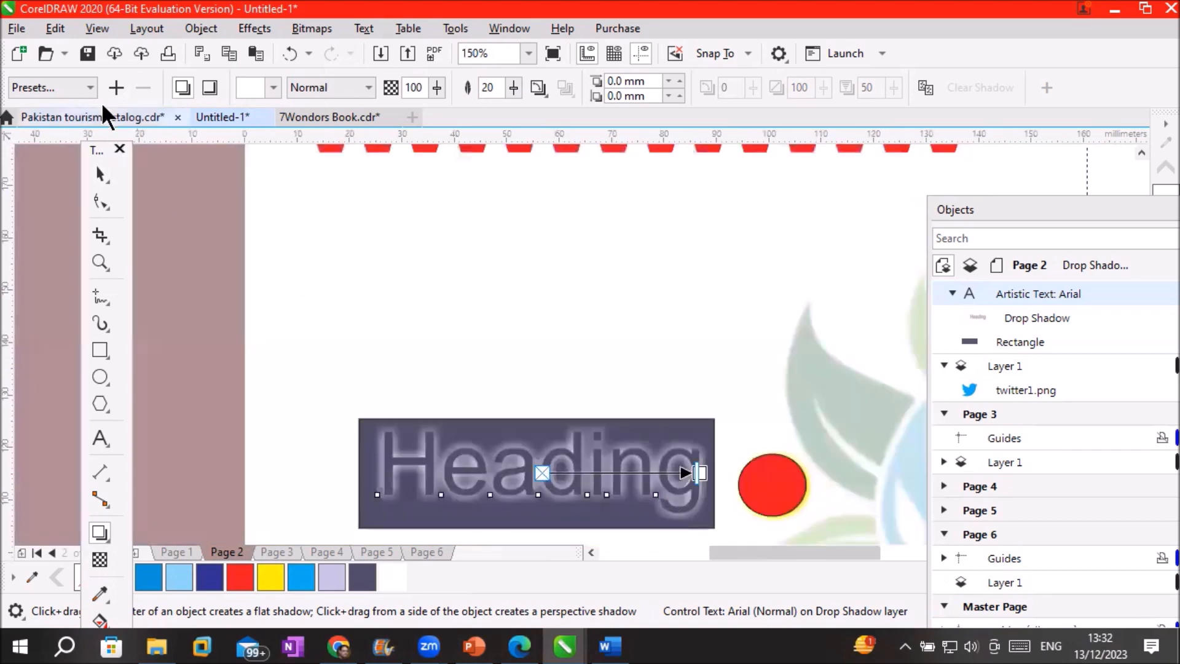
click(17, 28)
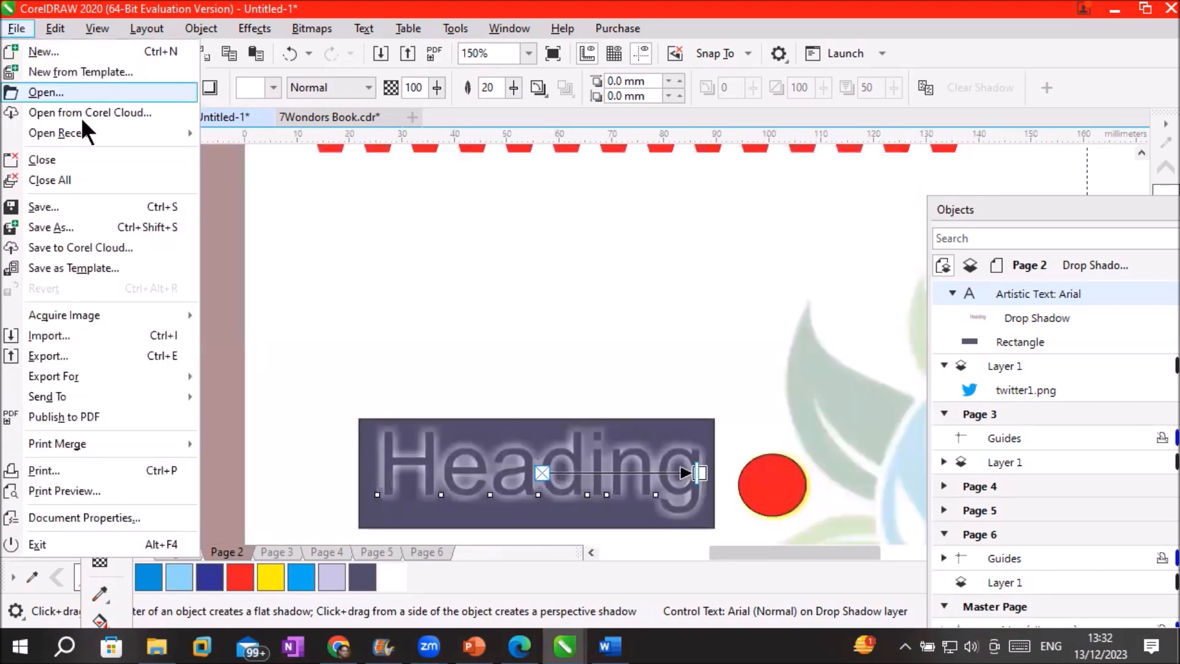
Import Mr chips.png from the Images > minions folder
click(118, 339)
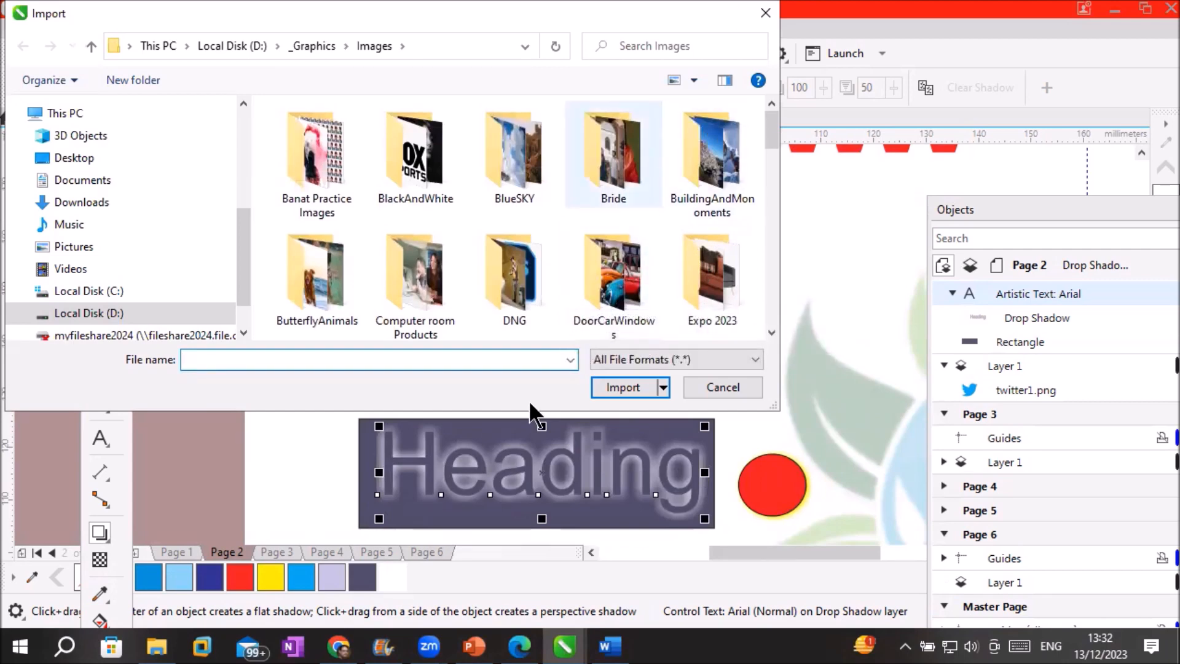
drag(537, 411, 538, 555)
click(501, 412)
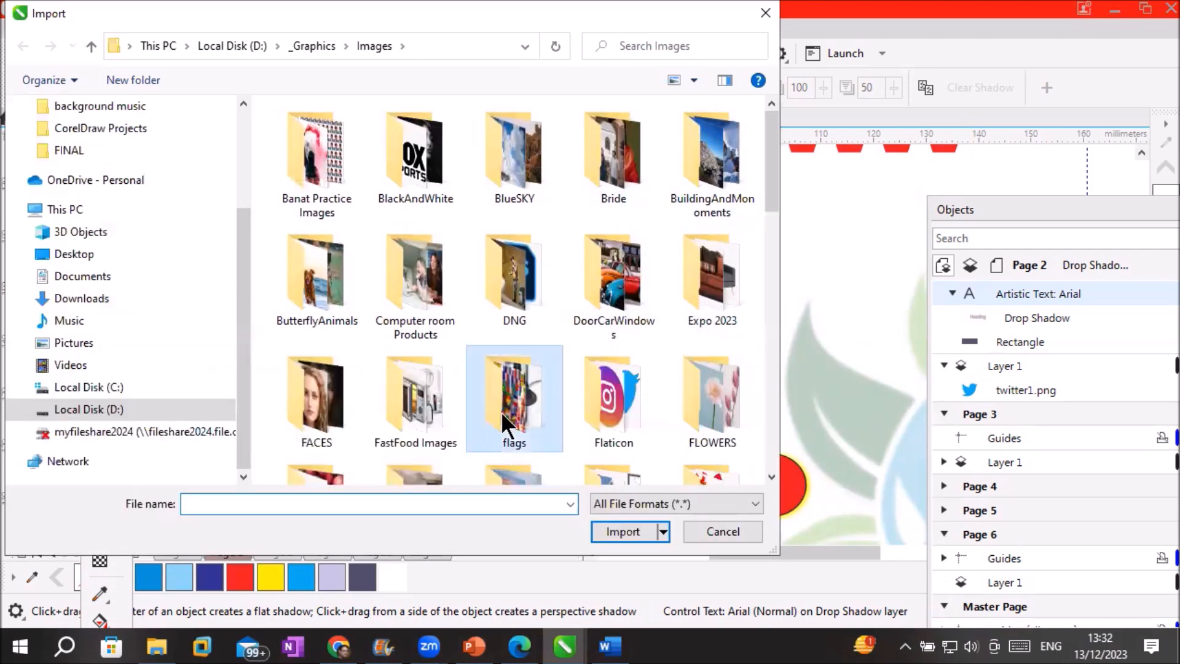
scroll(631, 412, down, 3)
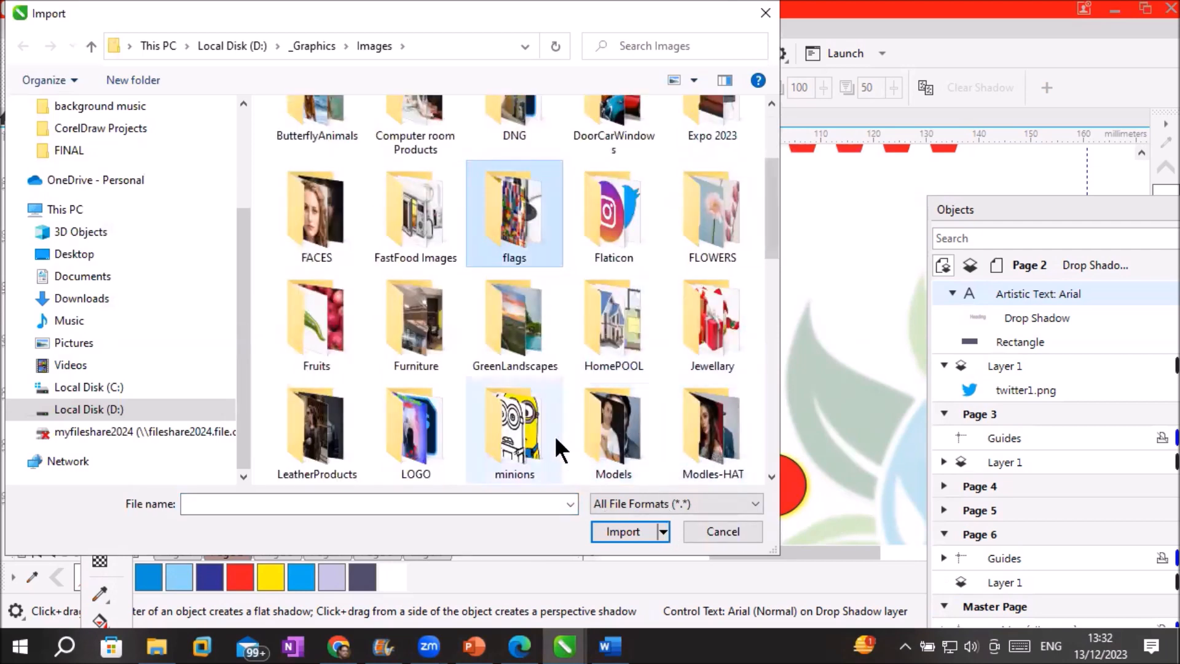
scroll(556, 445, down, 4)
double_click(516, 206)
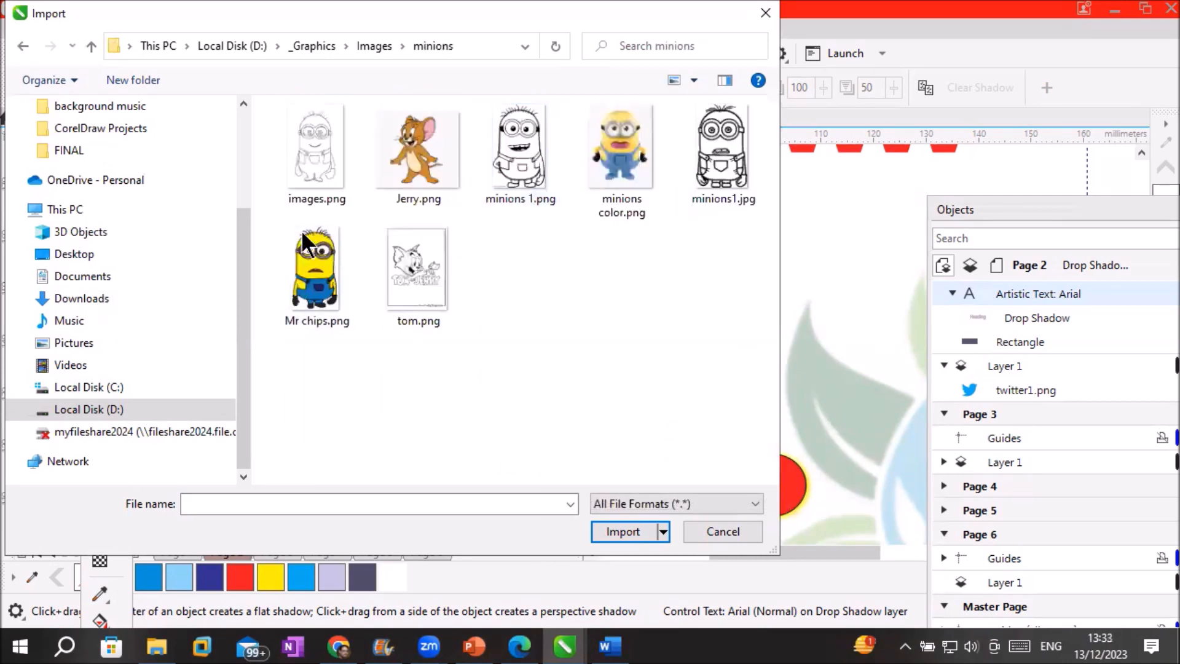
double_click(307, 280)
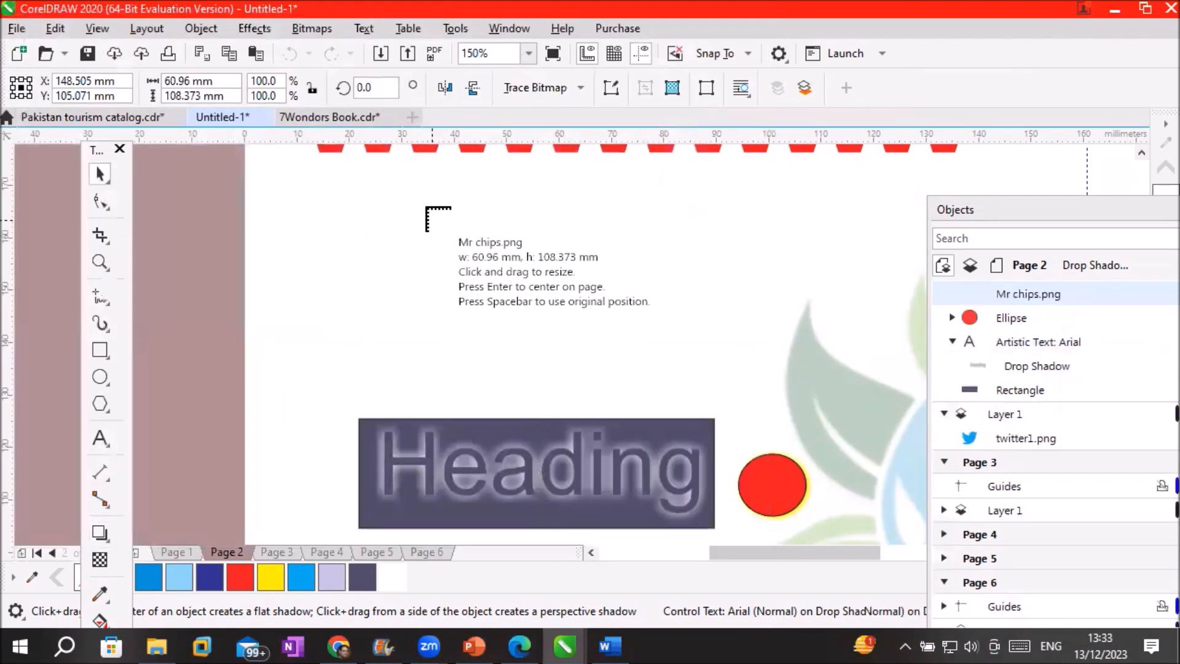
Place the Mr chips image above the Heading box and draw a blue-filled circle around it
drag(623, 352, 713, 418)
scroll(464, 329, up, 2)
scroll(464, 329, down, 2)
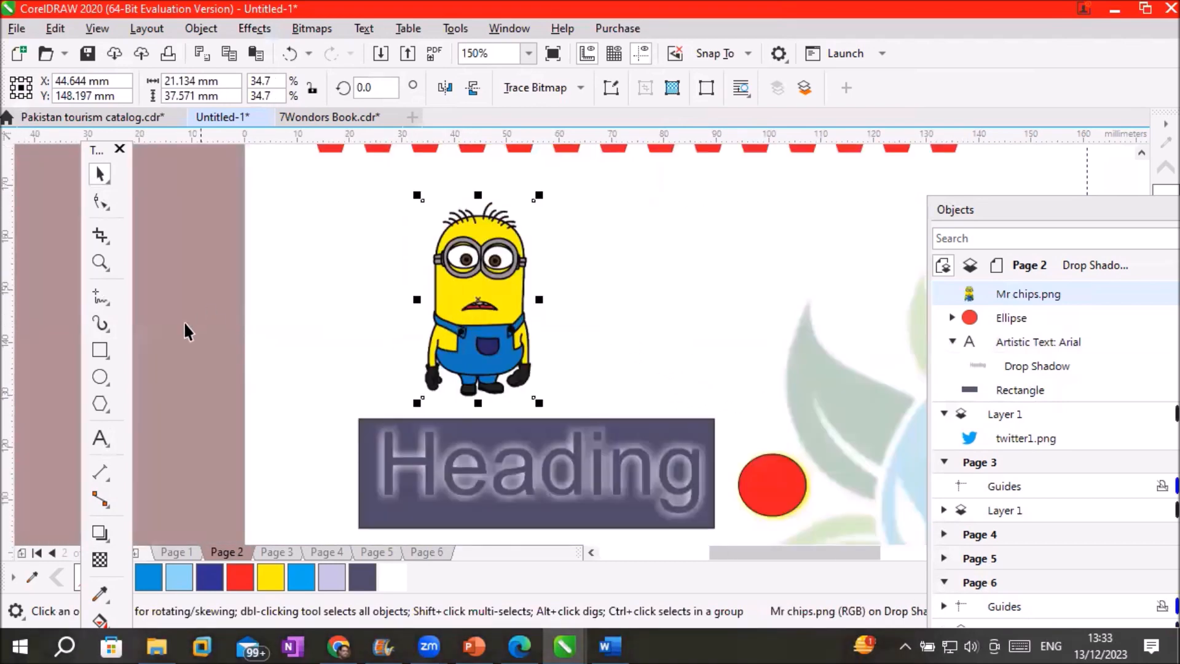
click(98, 377)
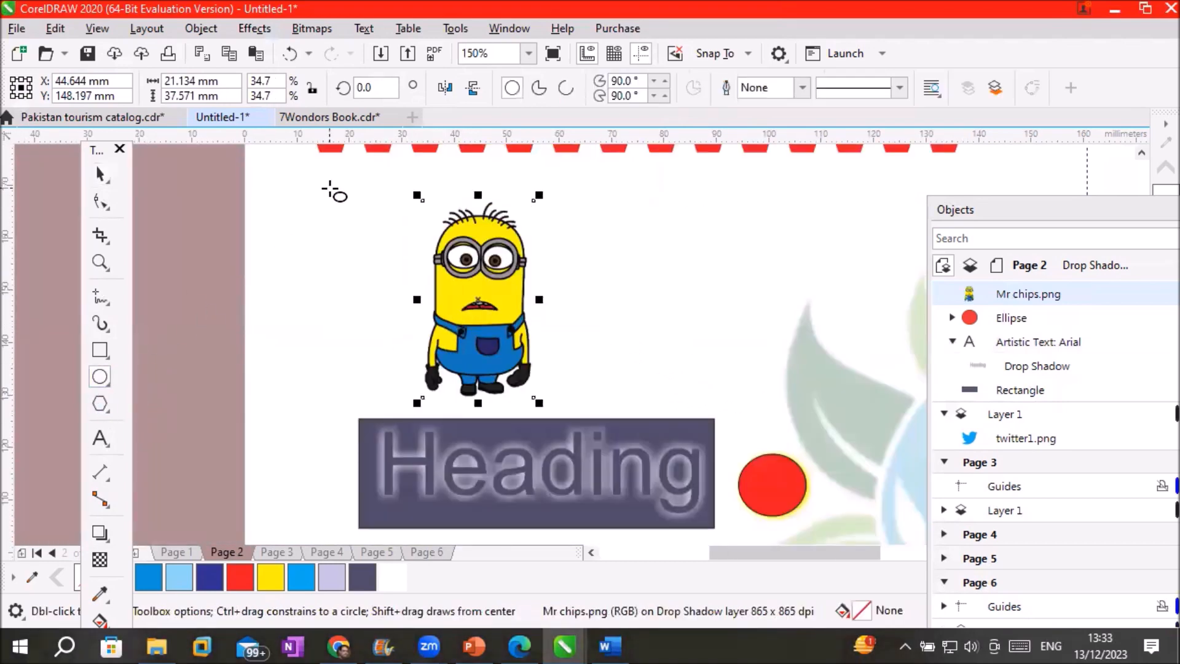
drag(350, 174, 598, 418)
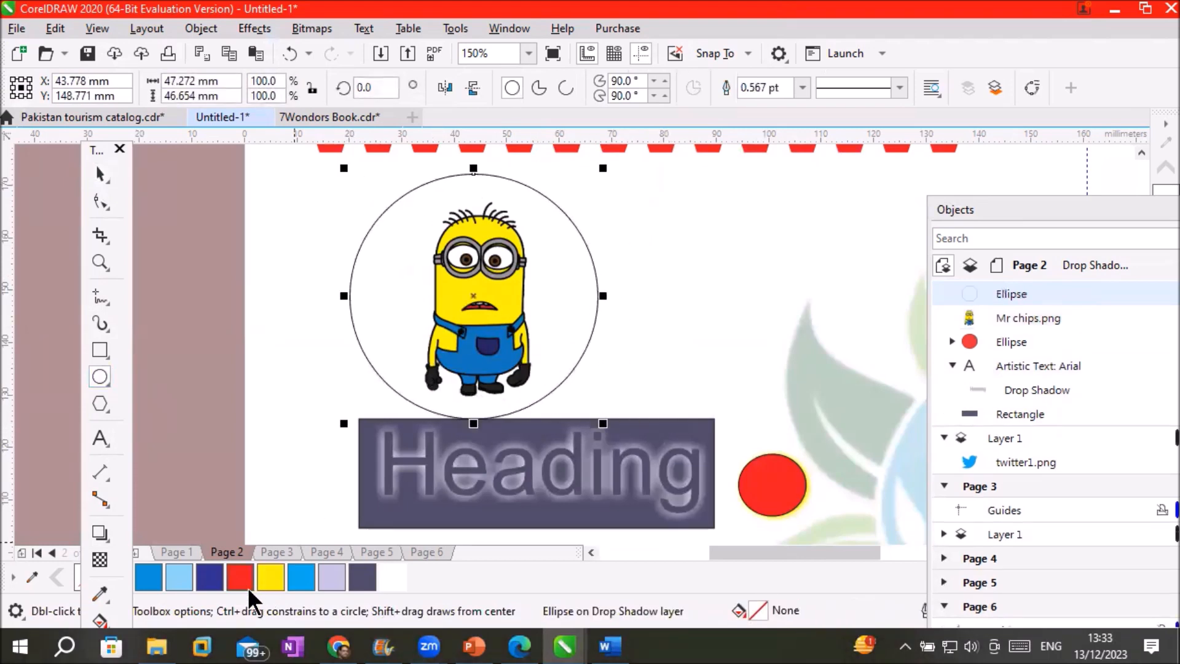
click(205, 577)
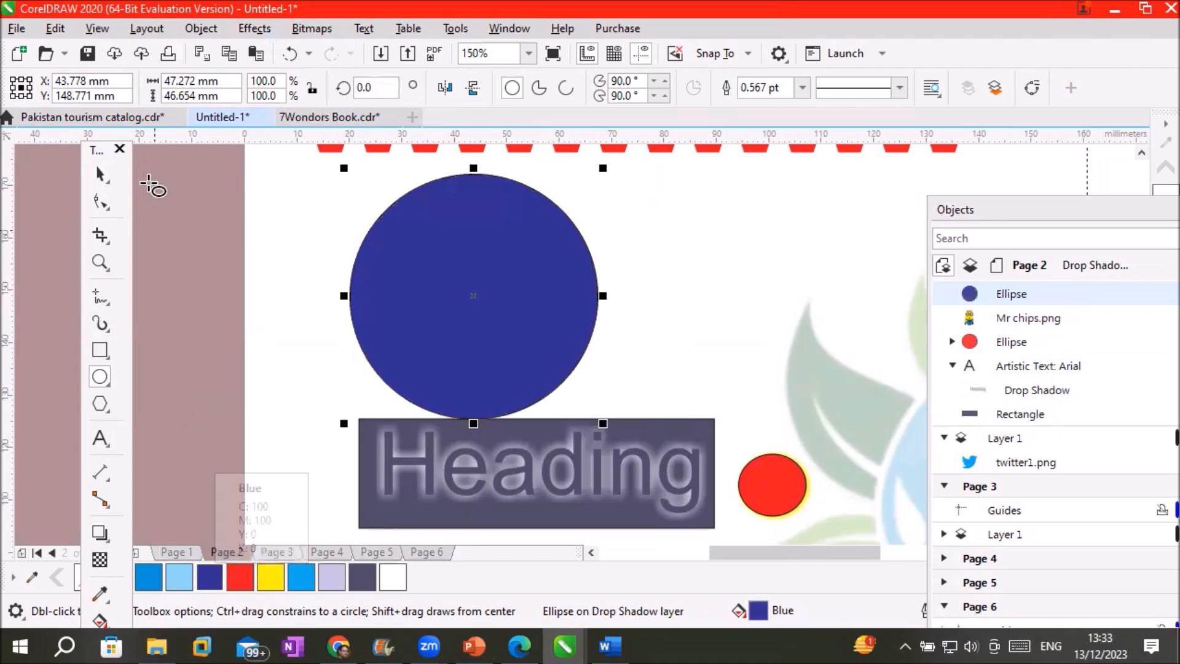
Send the blue circle back one step behind the minion, then reselect the minion
click(102, 178)
right_click(519, 276)
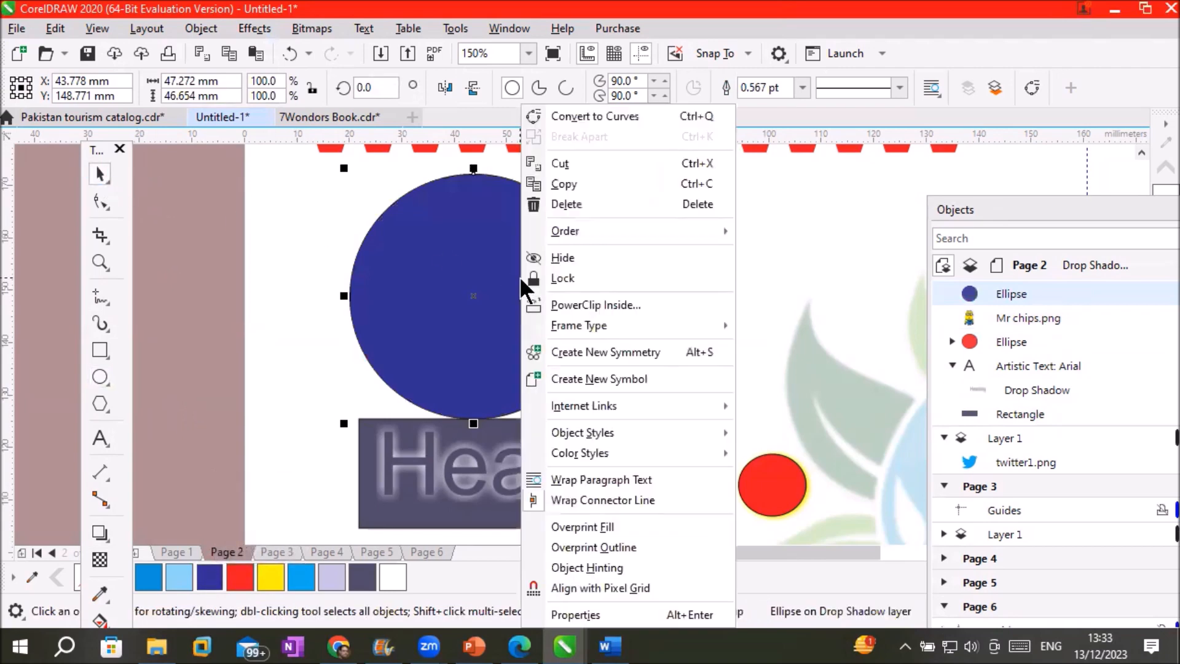
mouse_move(657, 227)
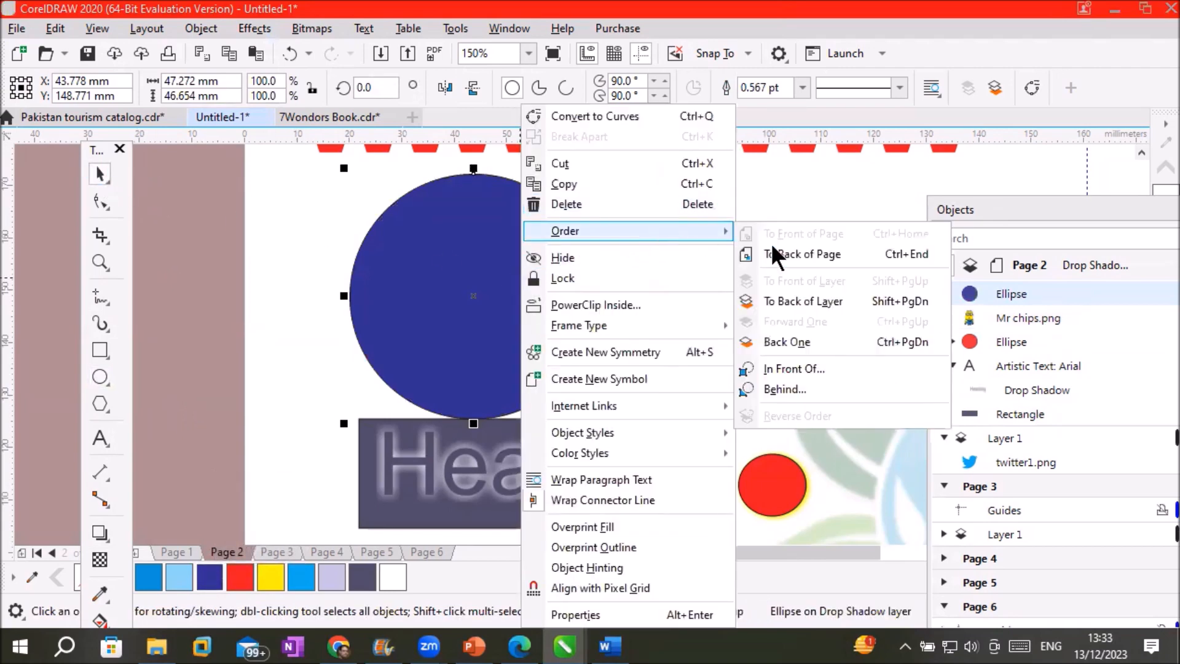
click(840, 339)
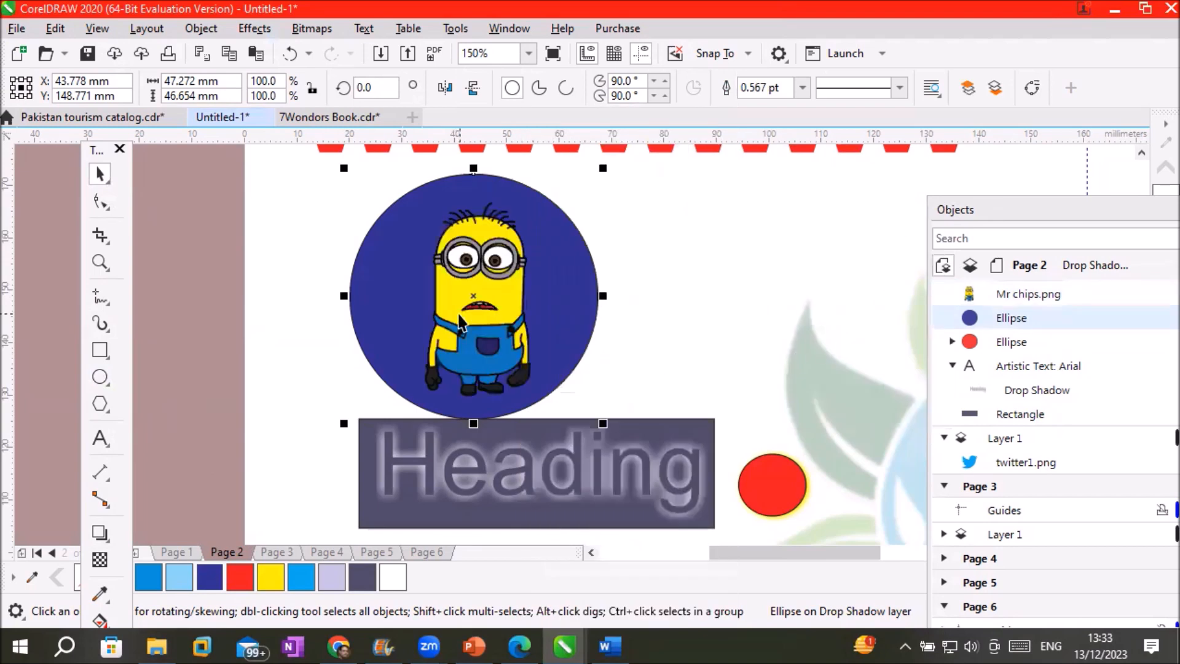
click(479, 302)
click(534, 298)
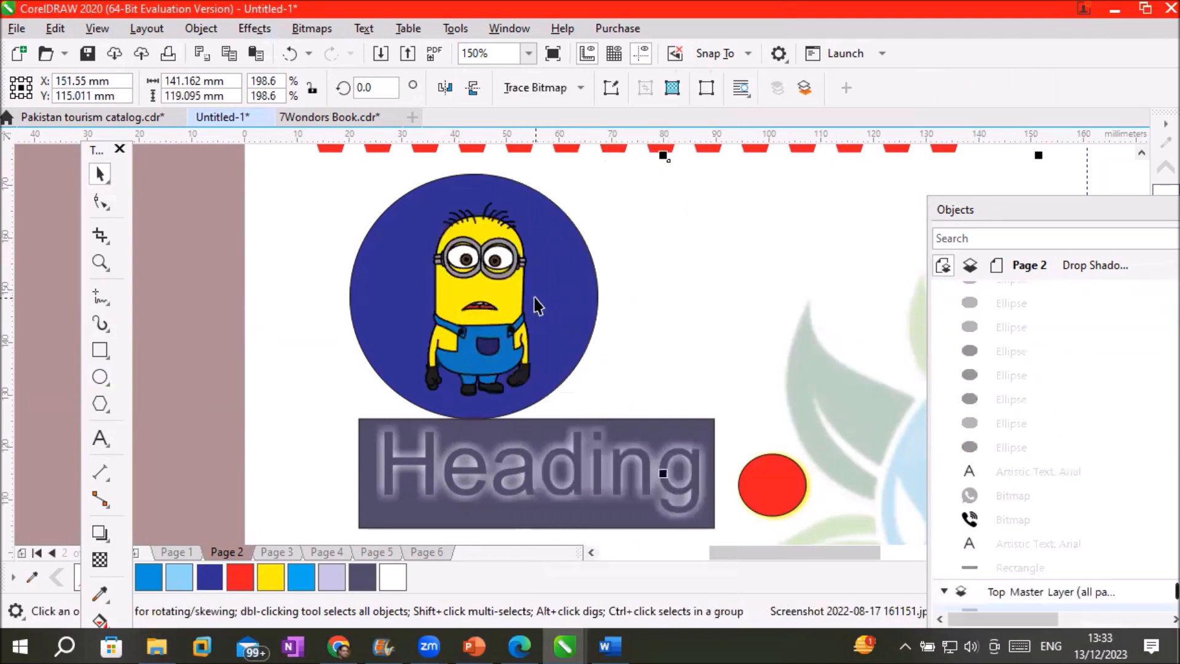
scroll(578, 361, up, 1)
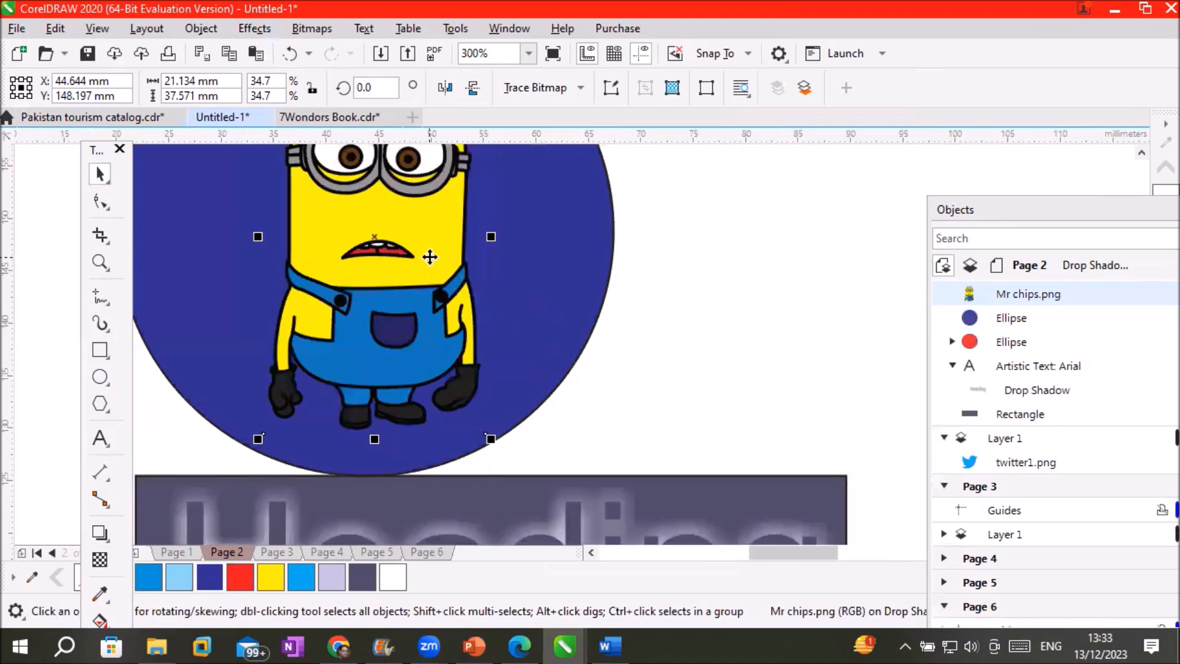
Apply the Large Glow shadow preset to the minion and make the glow white
click(95, 529)
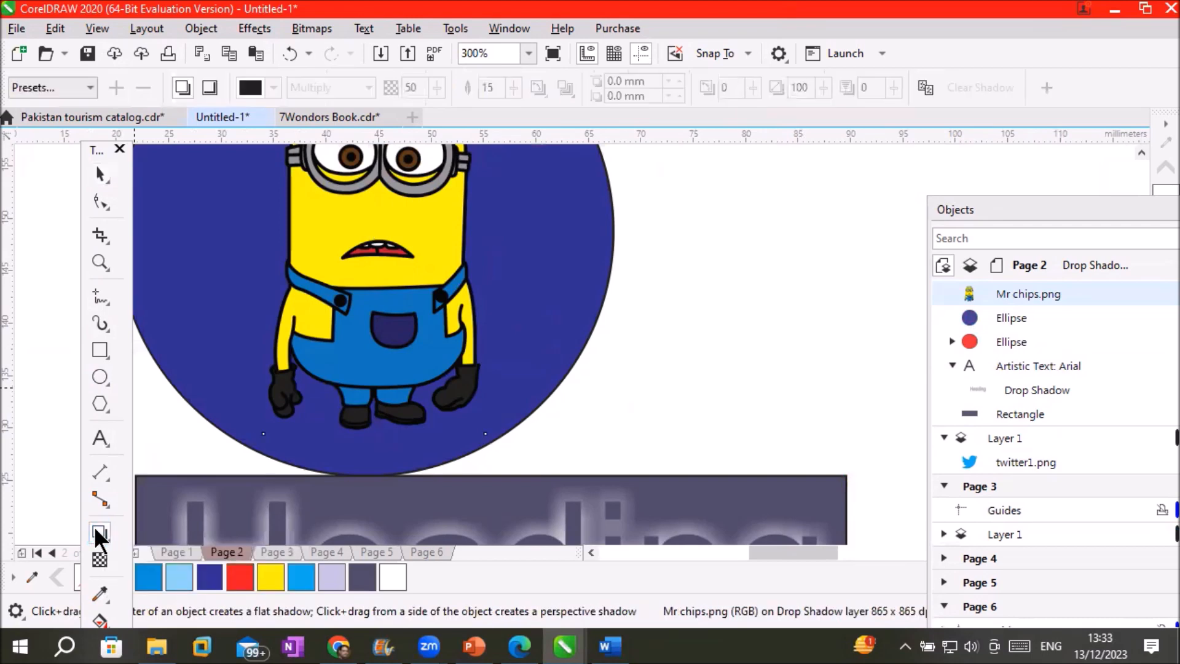
click(90, 83)
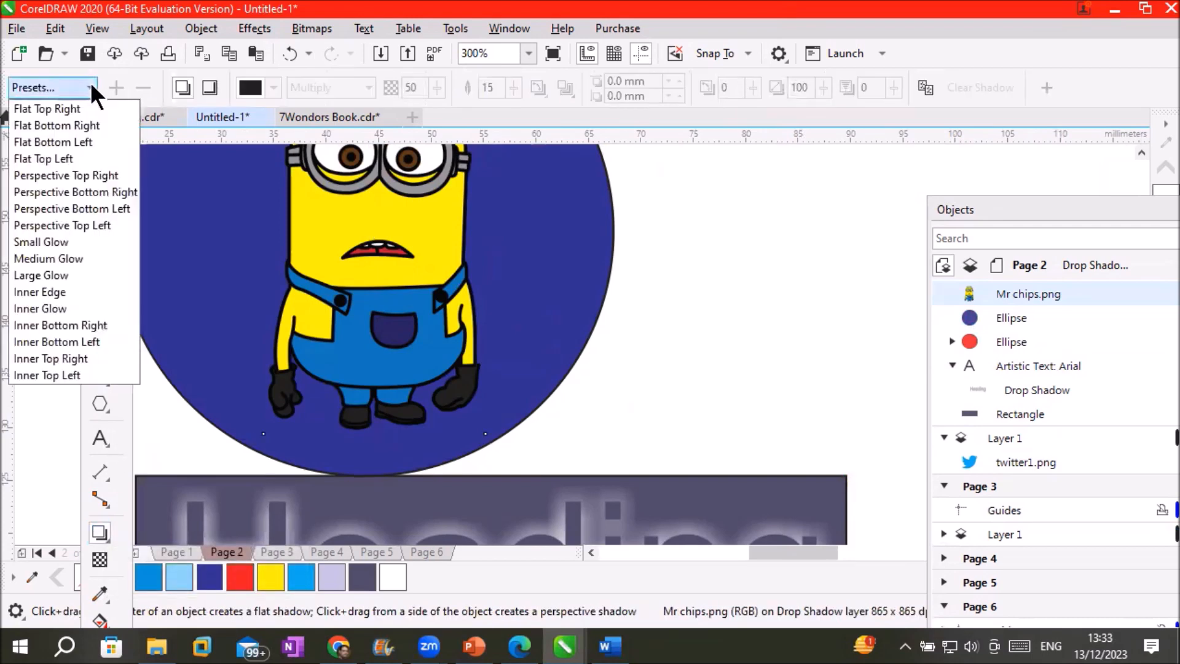
click(66, 275)
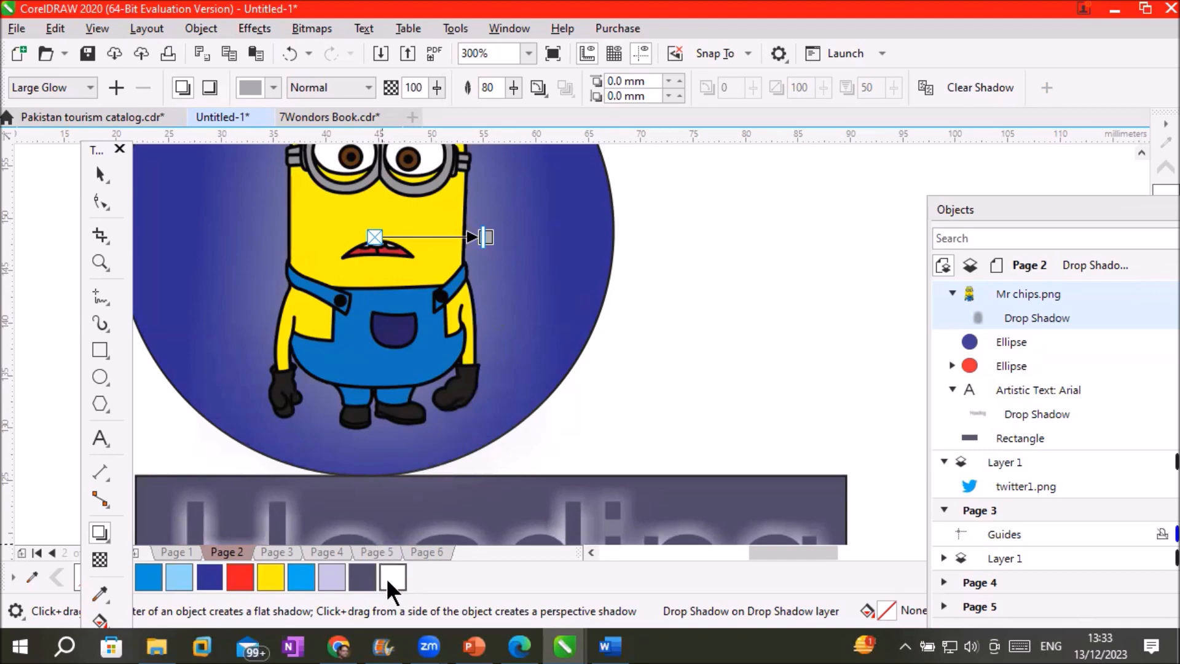
drag(386, 578, 489, 236)
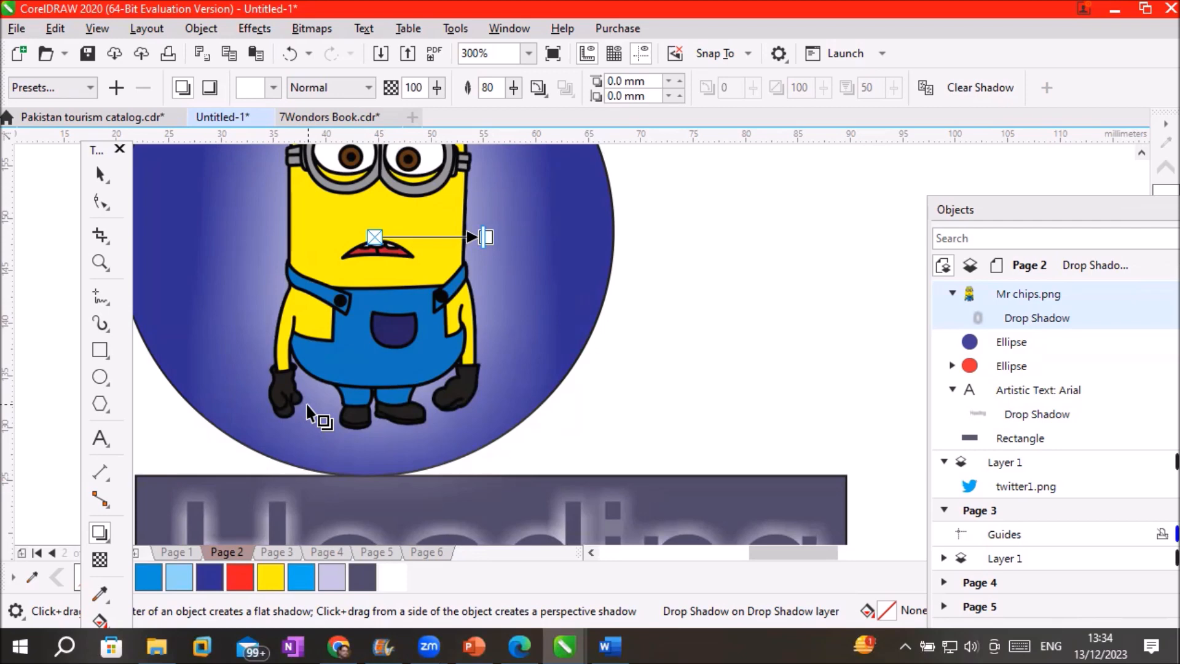
scroll(469, 385, down, 4)
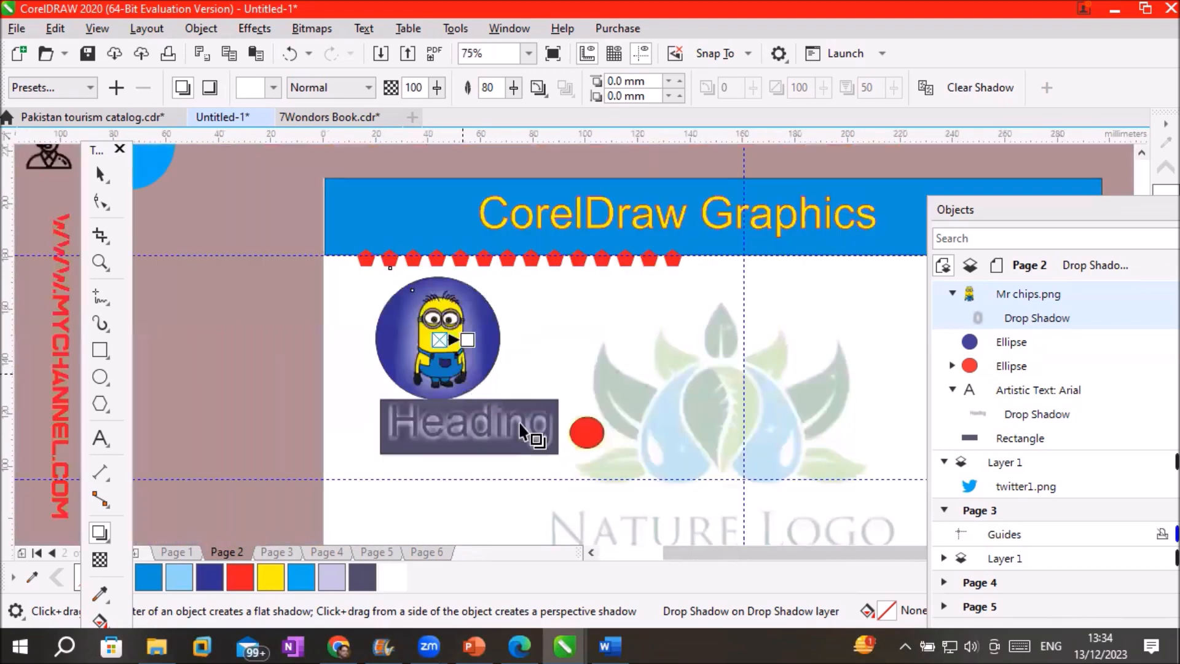
scroll(516, 409, up, 2)
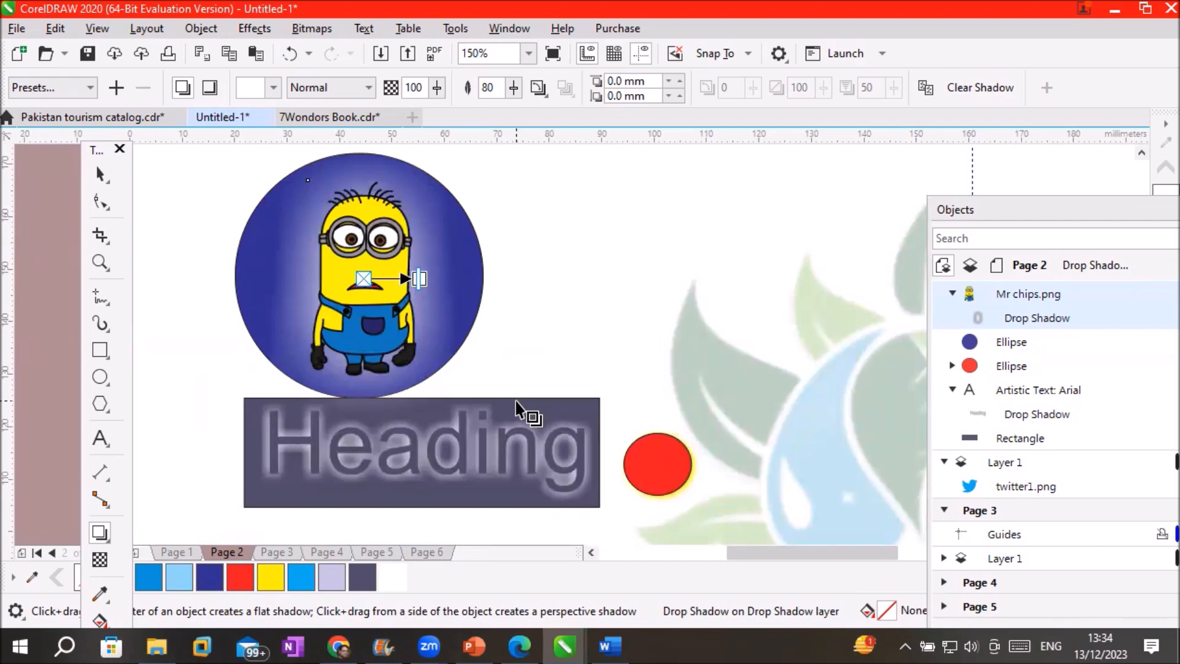
scroll(764, 411, down, 2)
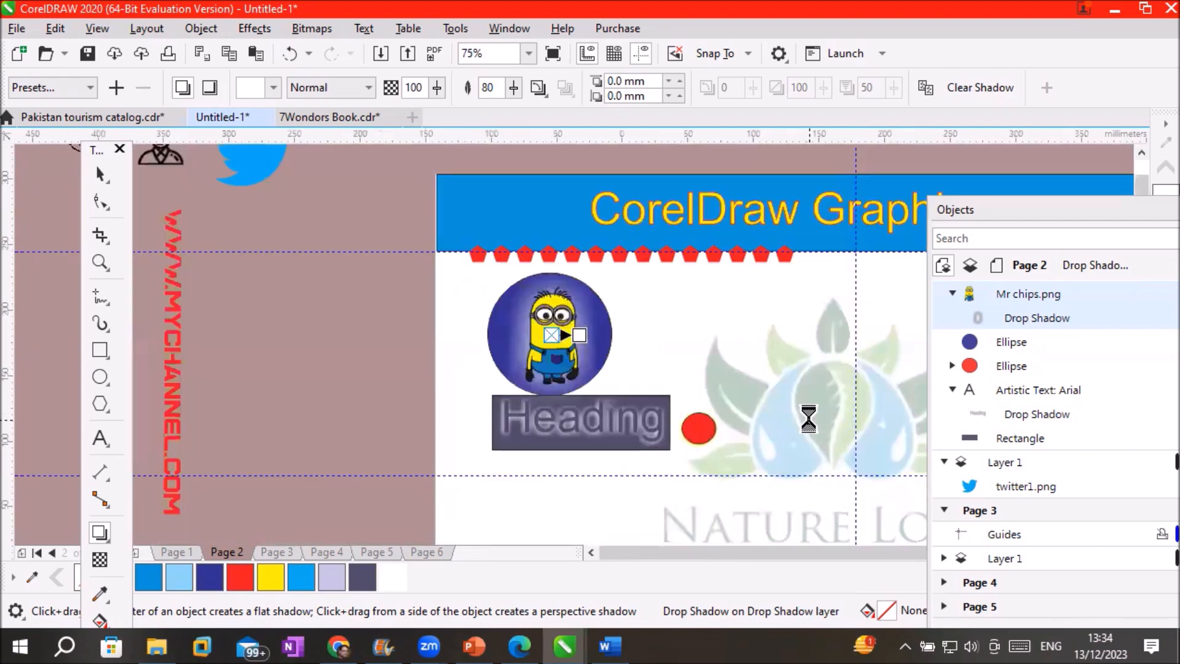
scroll(842, 439, down, 2)
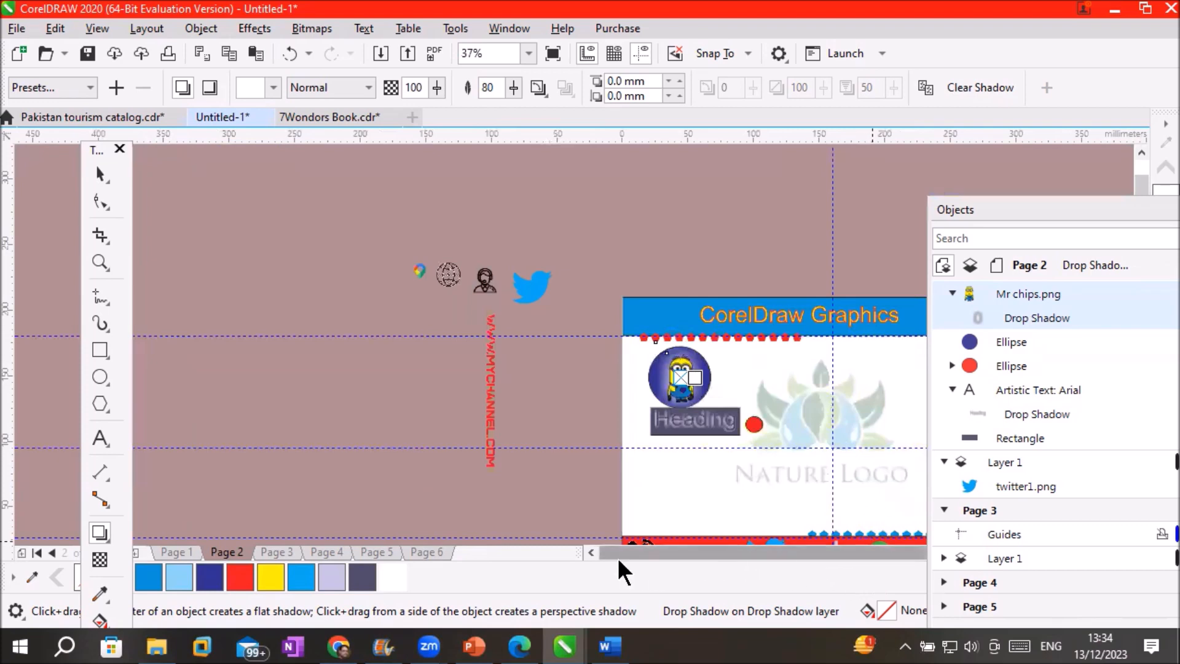
drag(1124, 213, 1120, 91)
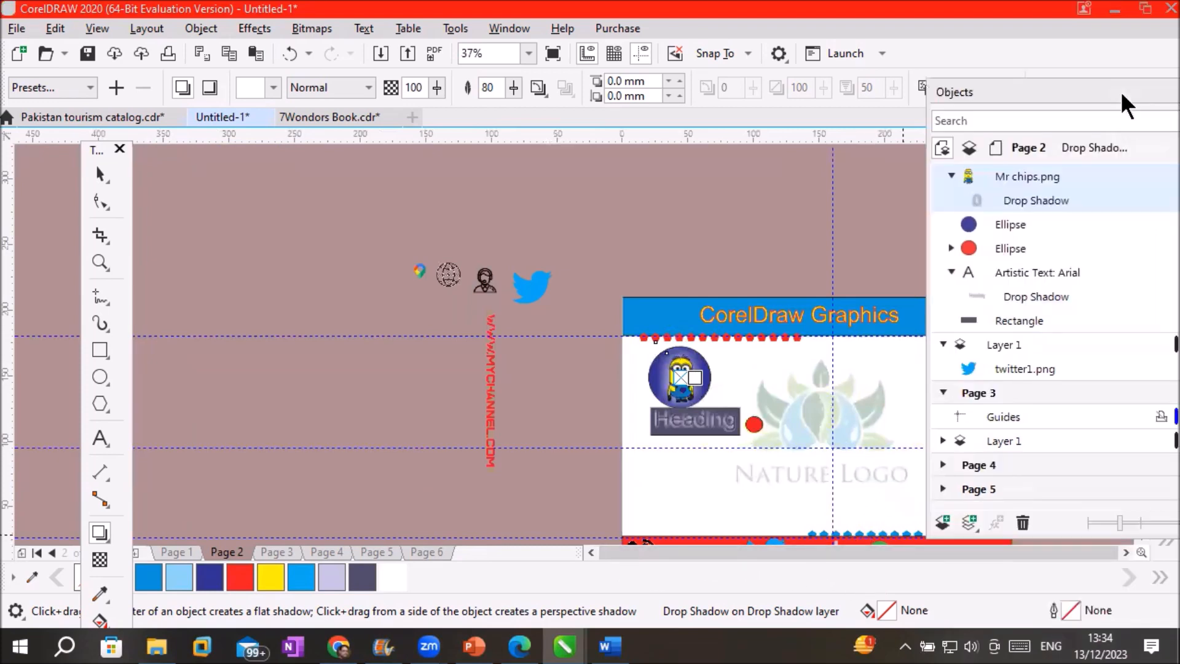
click(1125, 552)
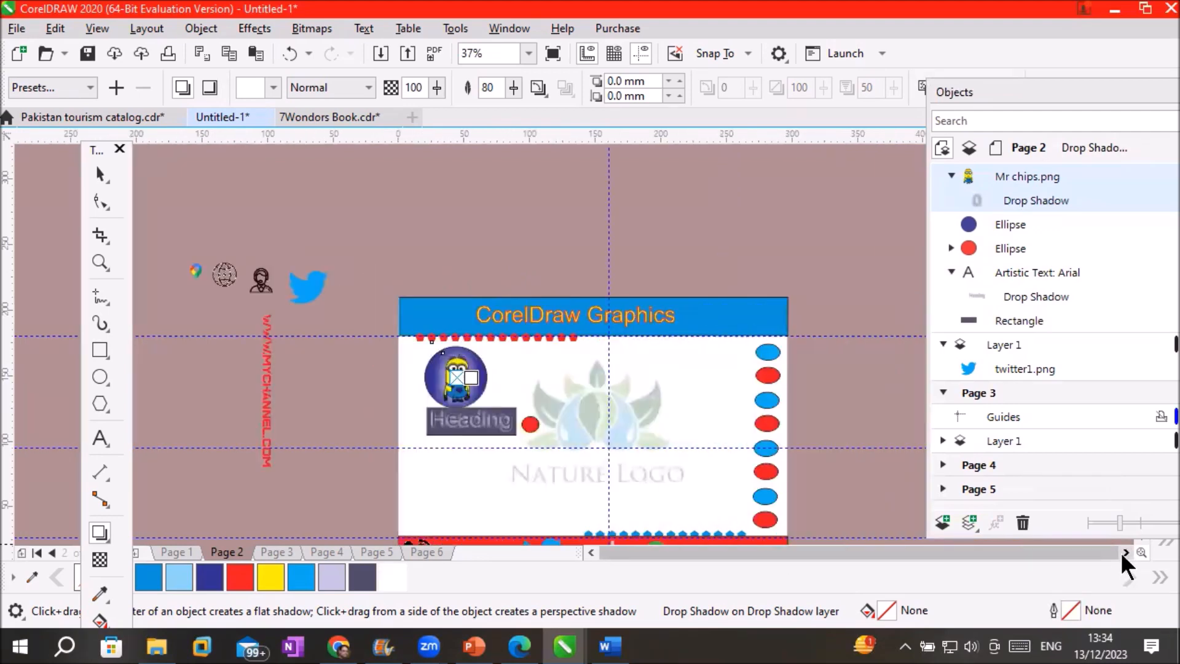
click(281, 556)
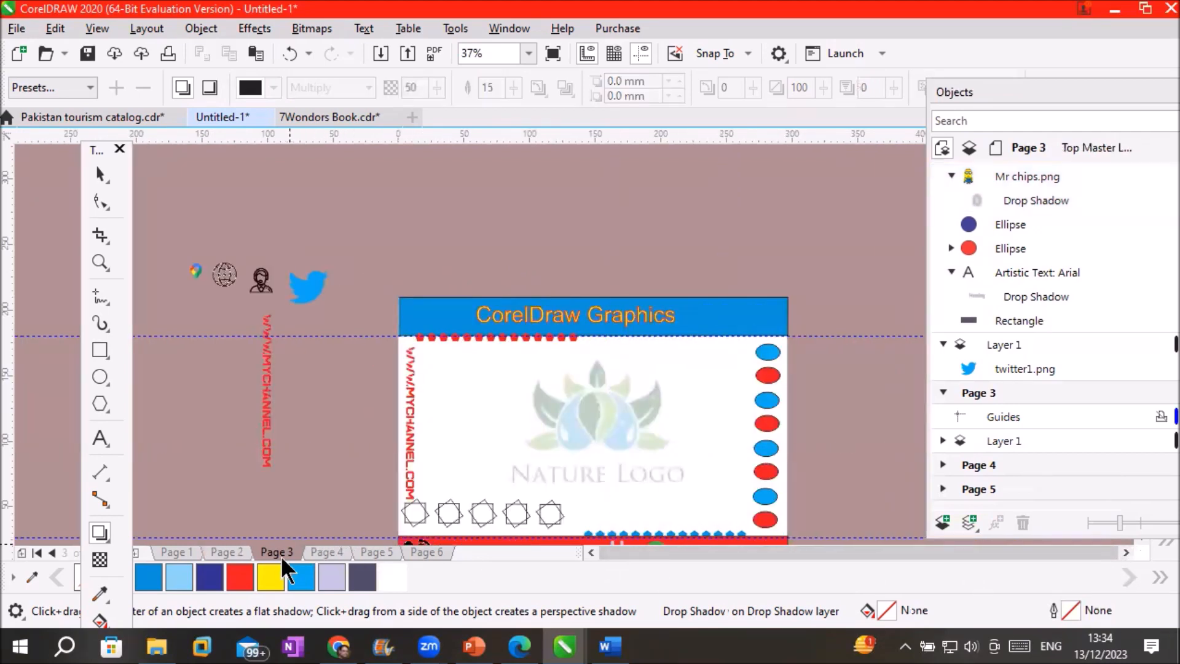
click(315, 552)
click(372, 552)
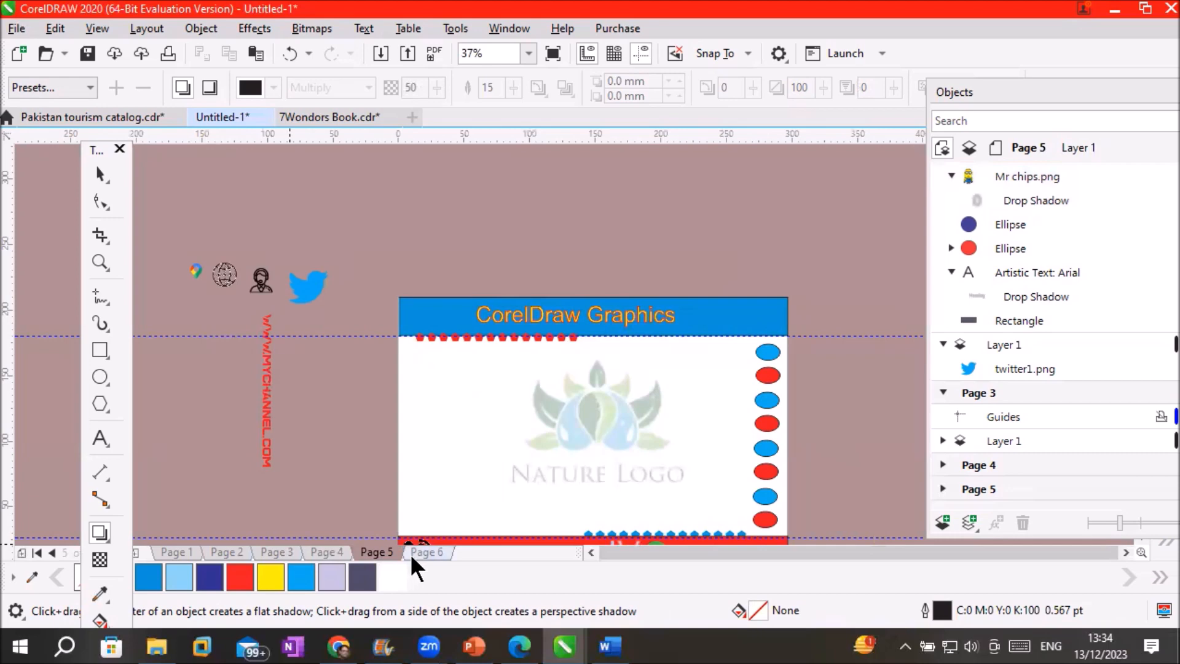
click(422, 552)
click(227, 552)
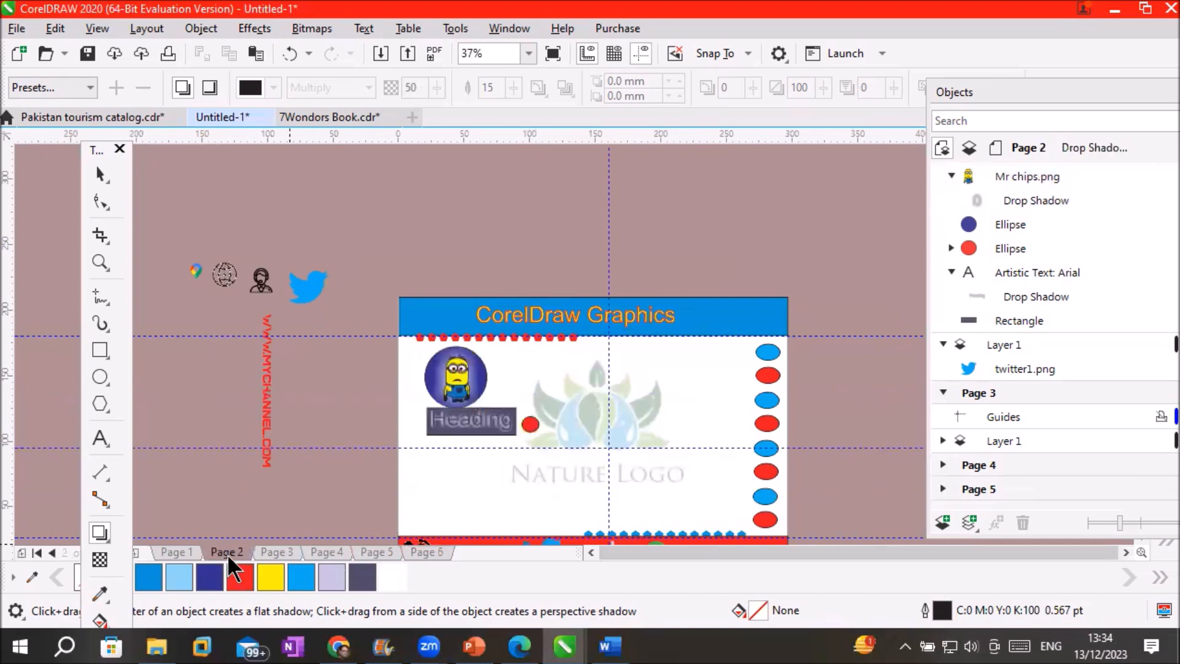
scroll(421, 333, up, 4)
scroll(563, 485, down, 4)
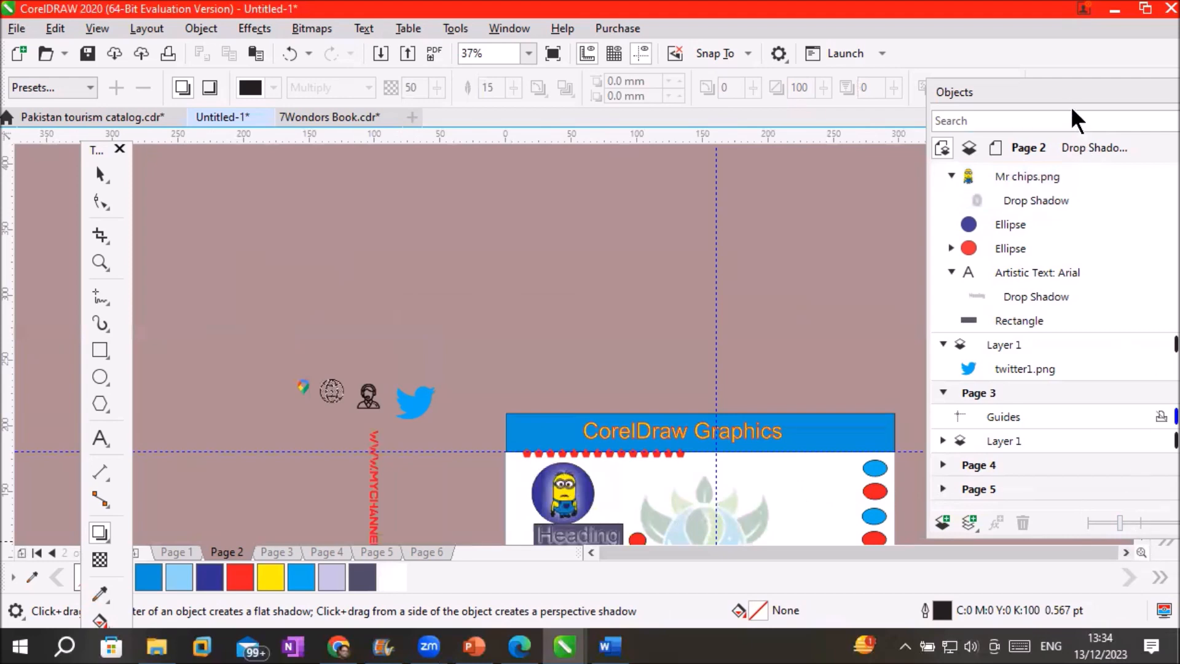
drag(1071, 90, 1047, 70)
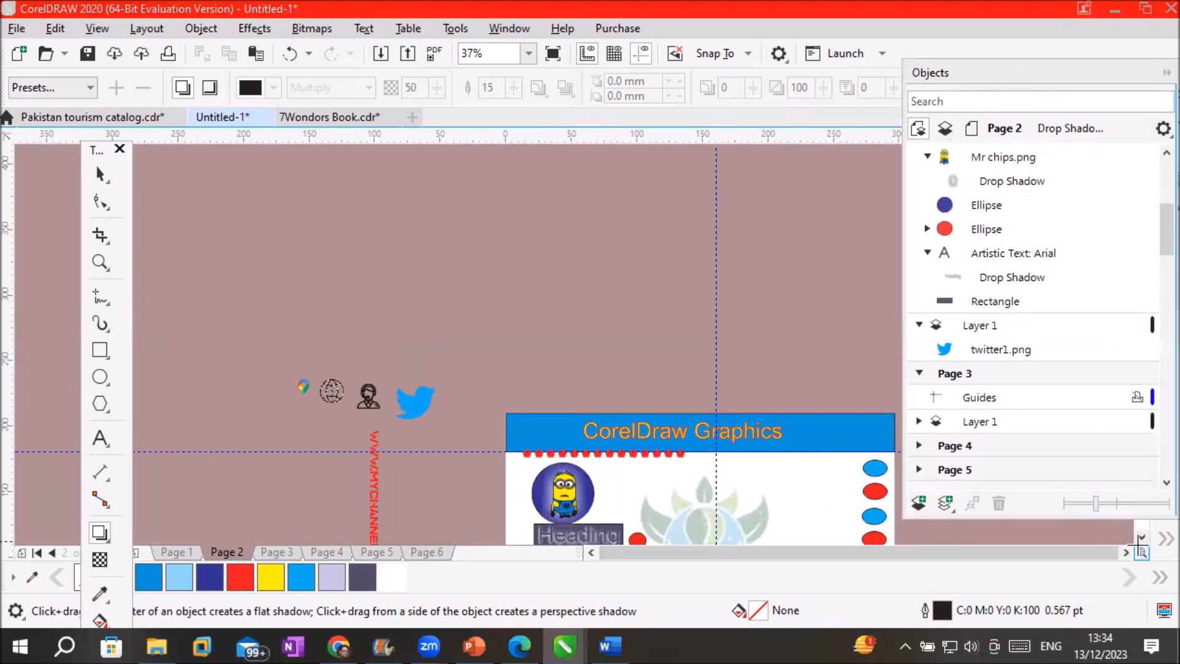
click(1136, 537)
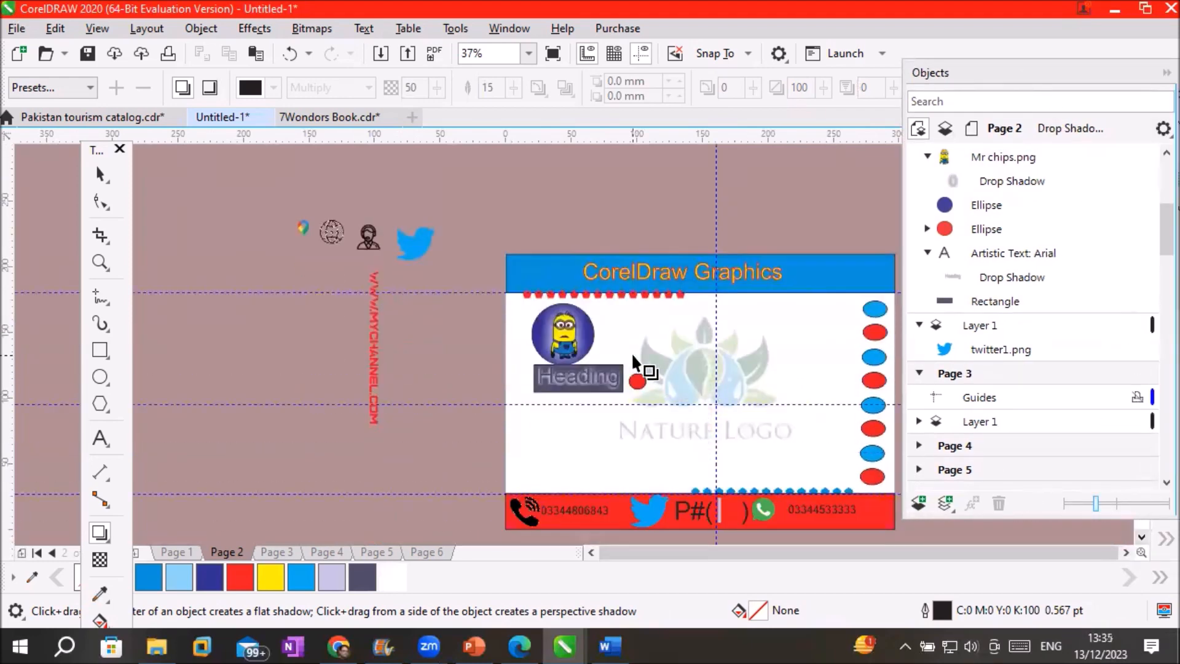
scroll(632, 353, up, 2)
scroll(563, 393, up, 4)
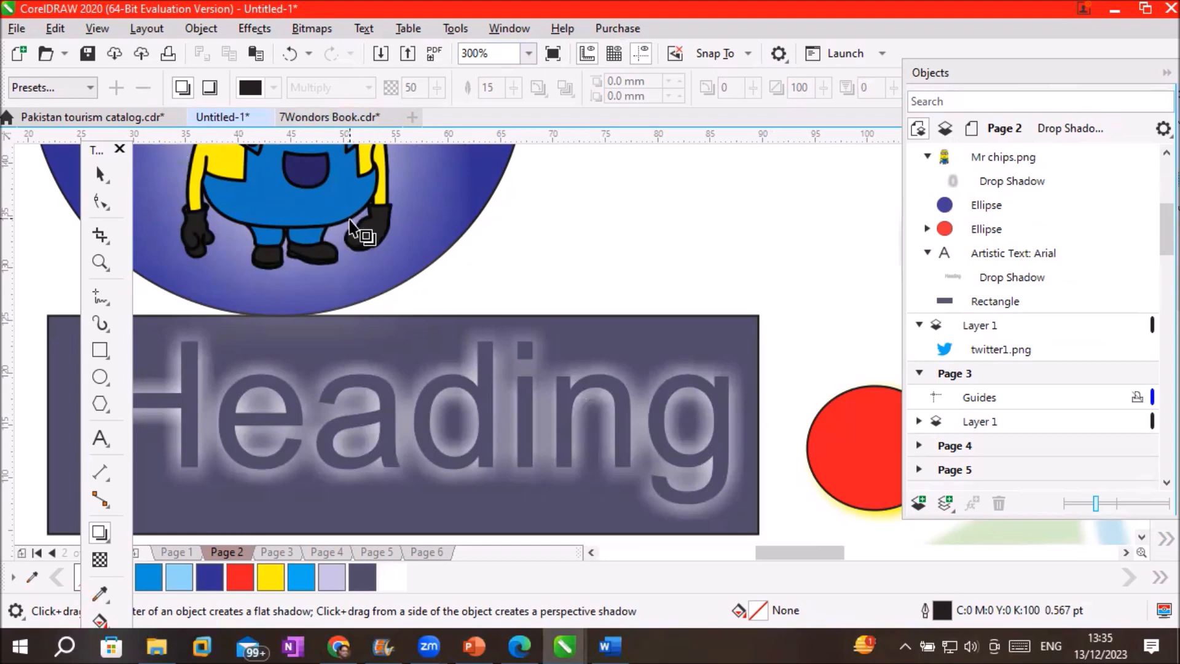
Select the Heading text and apply the Inner Edge shadow preset
scroll(354, 228, down, 2)
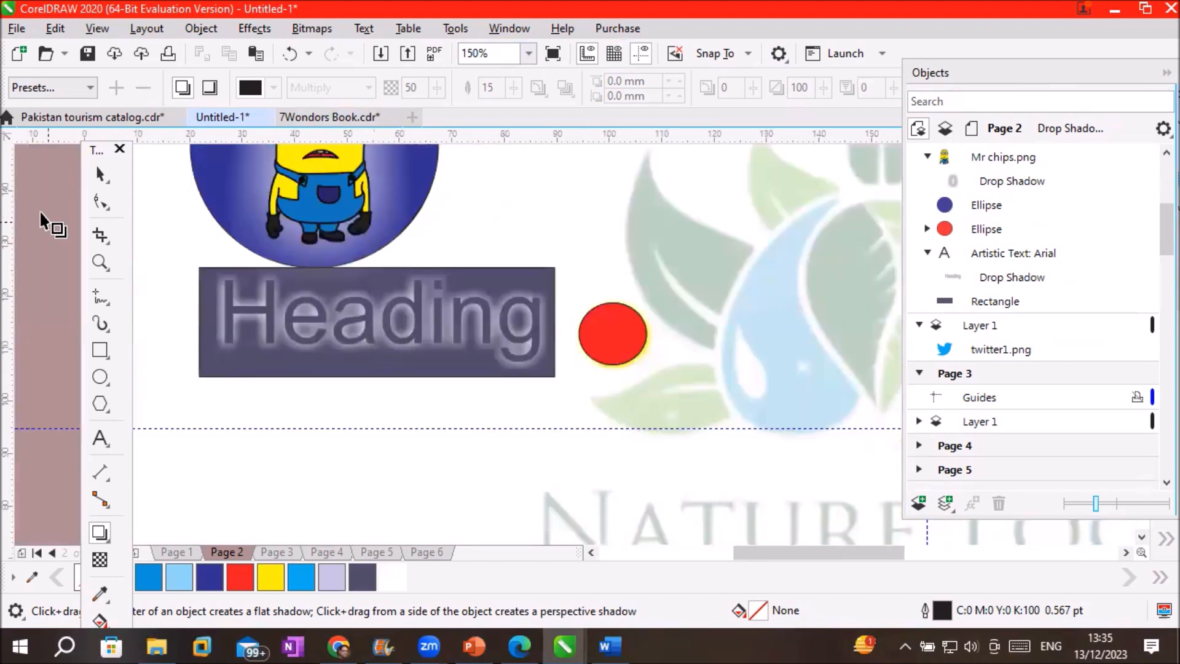
click(99, 165)
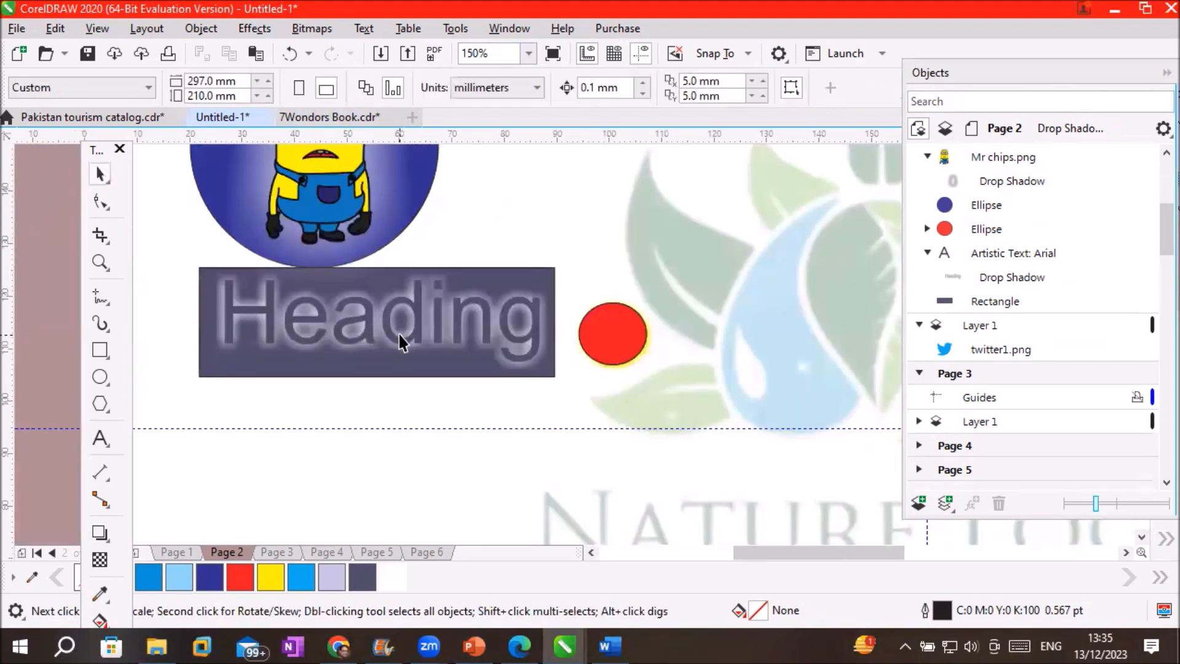
click(388, 326)
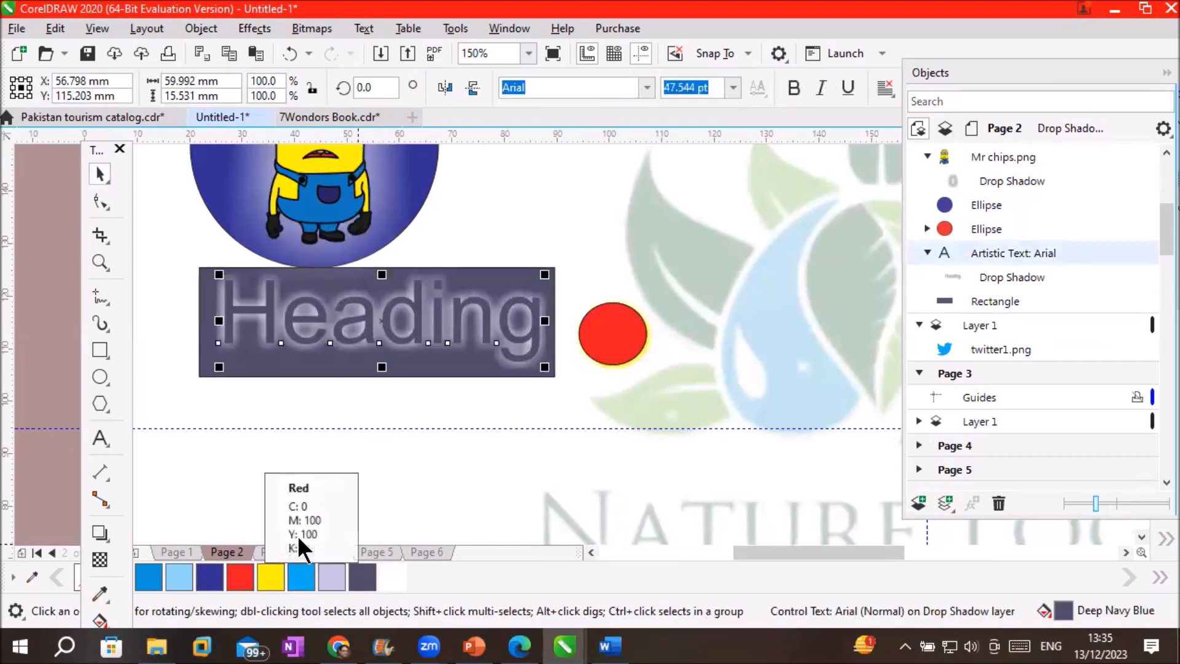
double_click(969, 72)
click(100, 533)
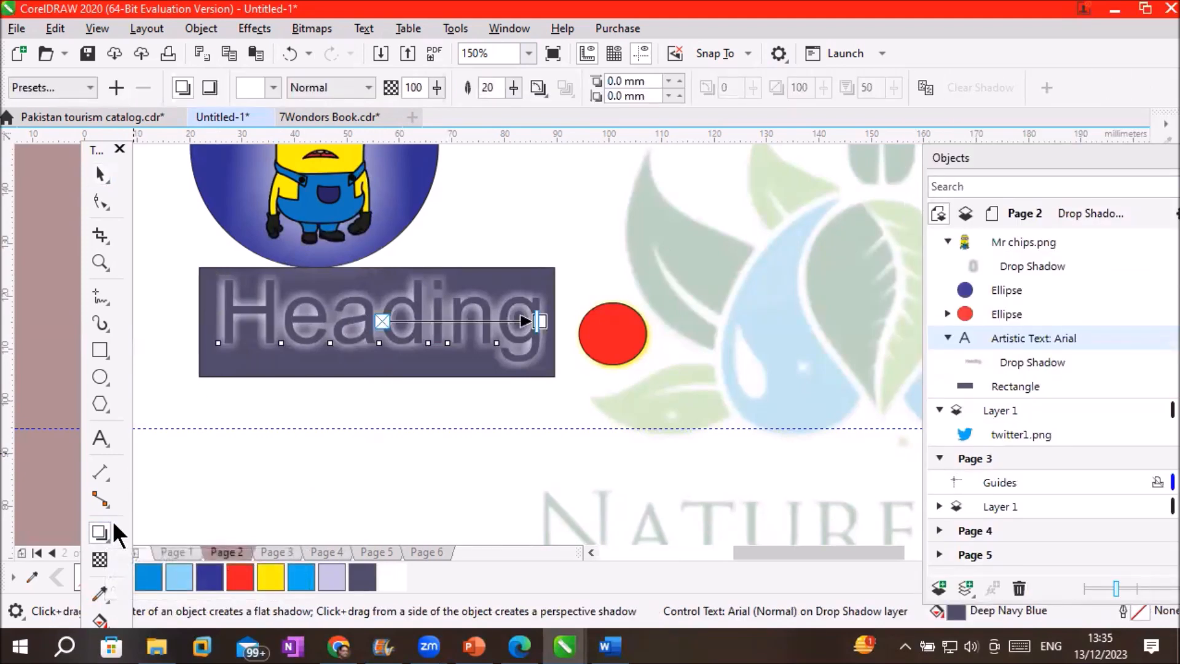
click(87, 88)
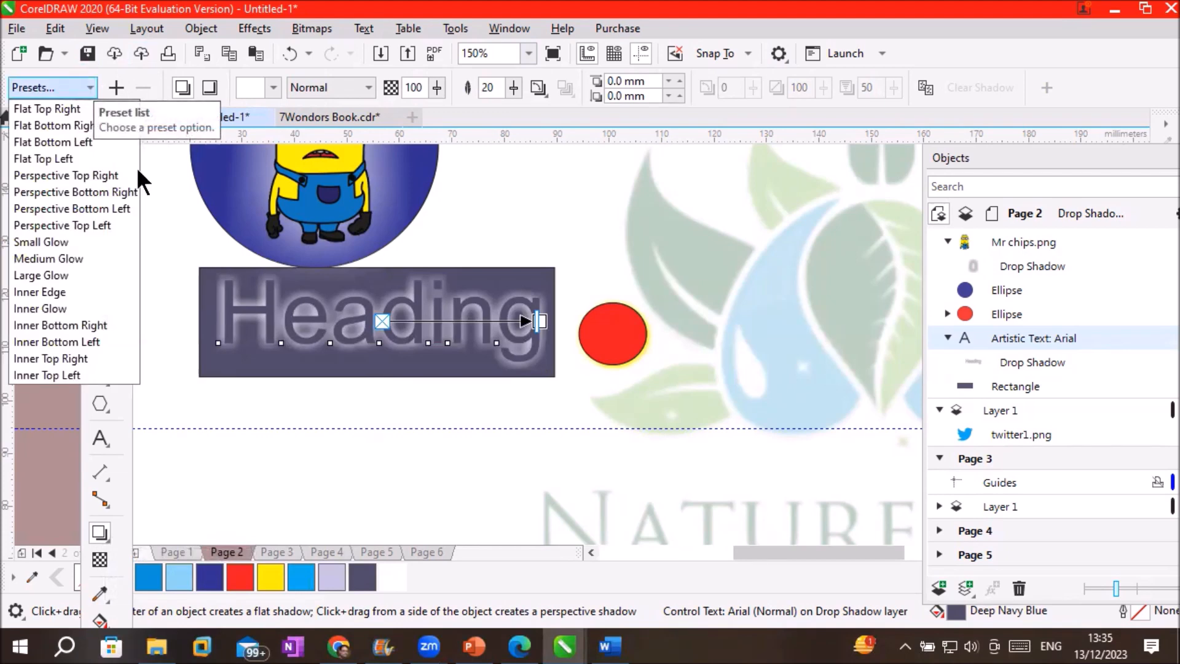
scroll(368, 315, up, 2)
scroll(368, 314, up, 1)
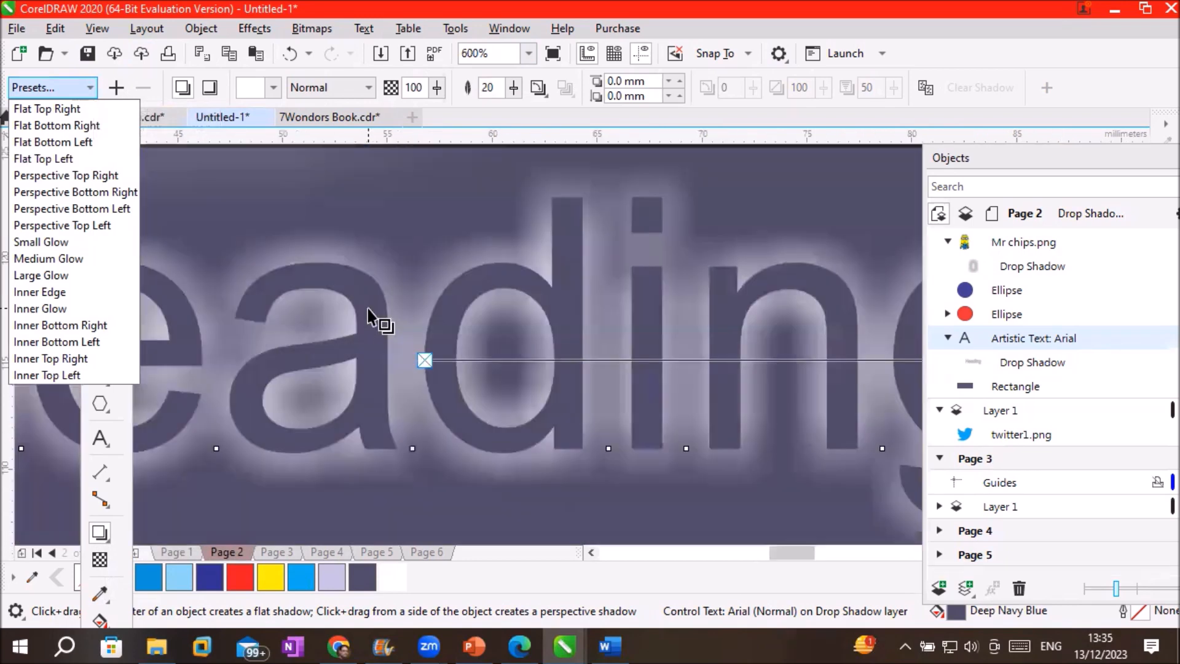
click(95, 292)
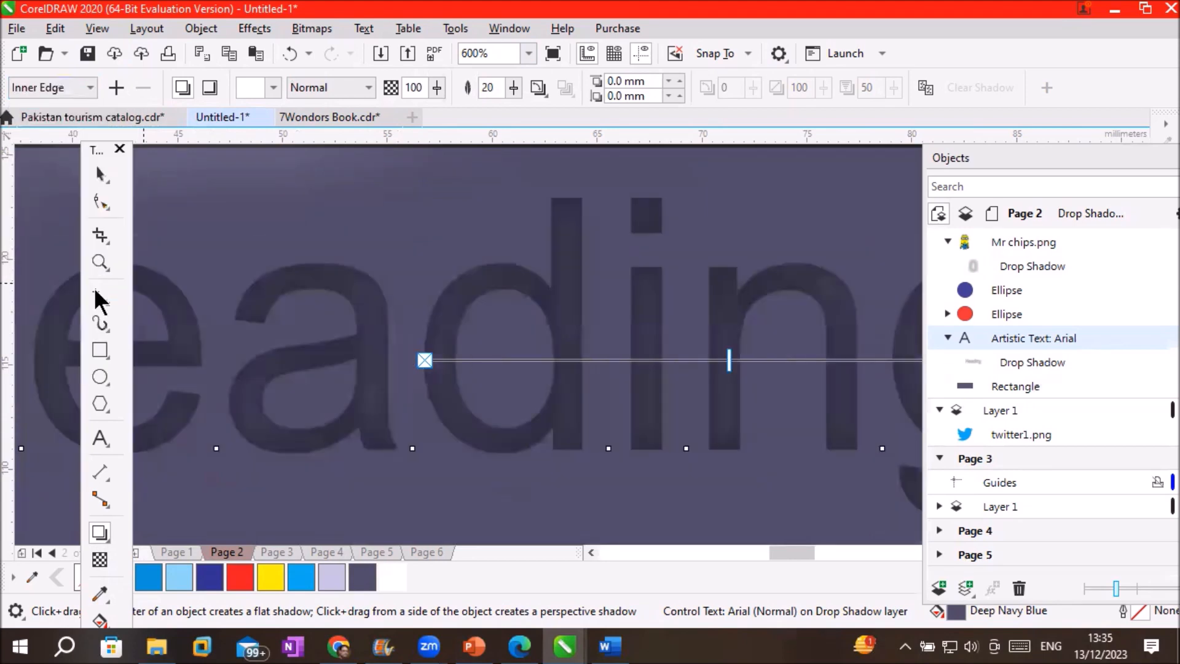
Adjust the Heading's inner shadow and set its colour to white
scroll(494, 360, up, 1)
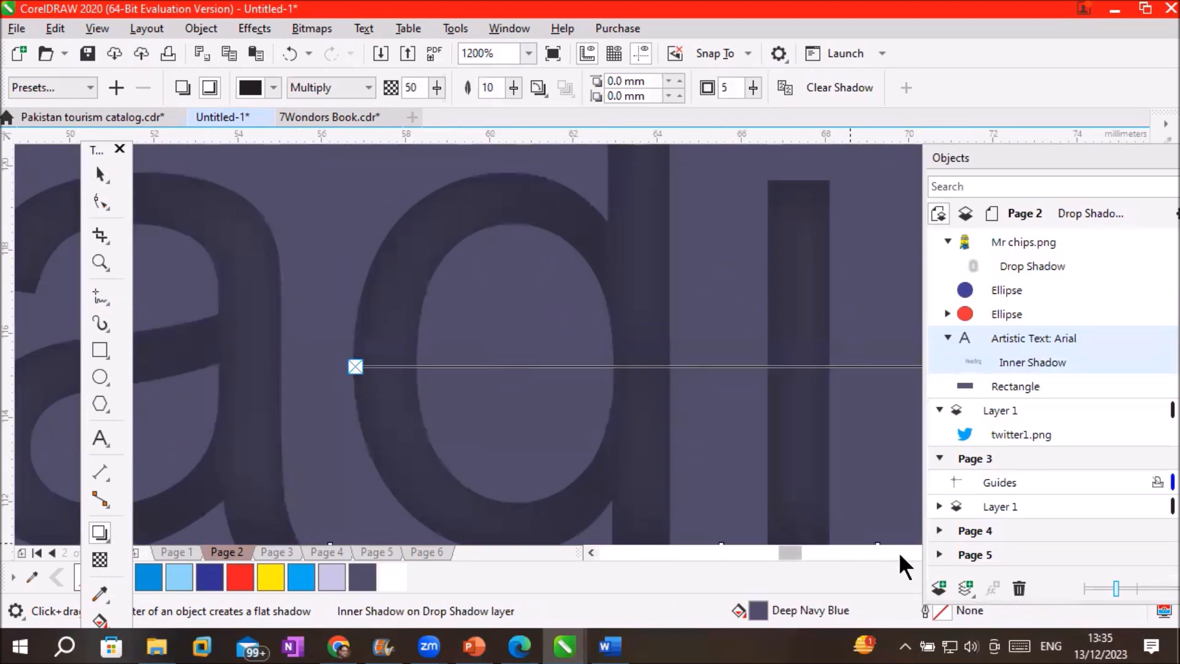
drag(793, 551, 817, 552)
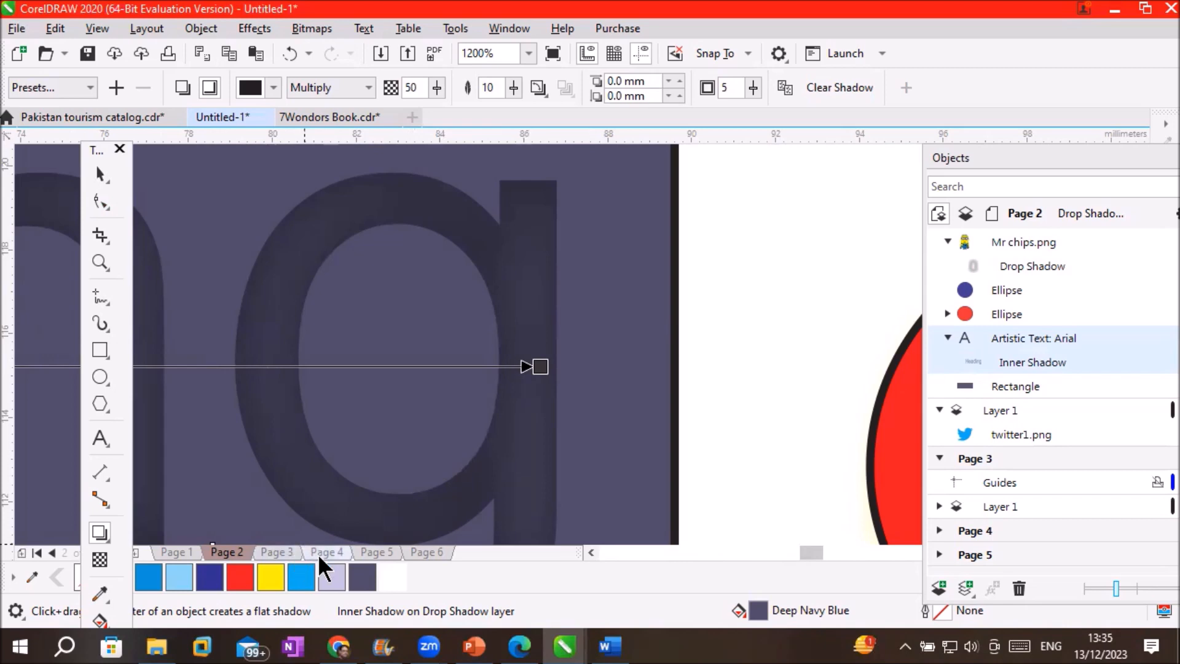
drag(393, 580, 540, 365)
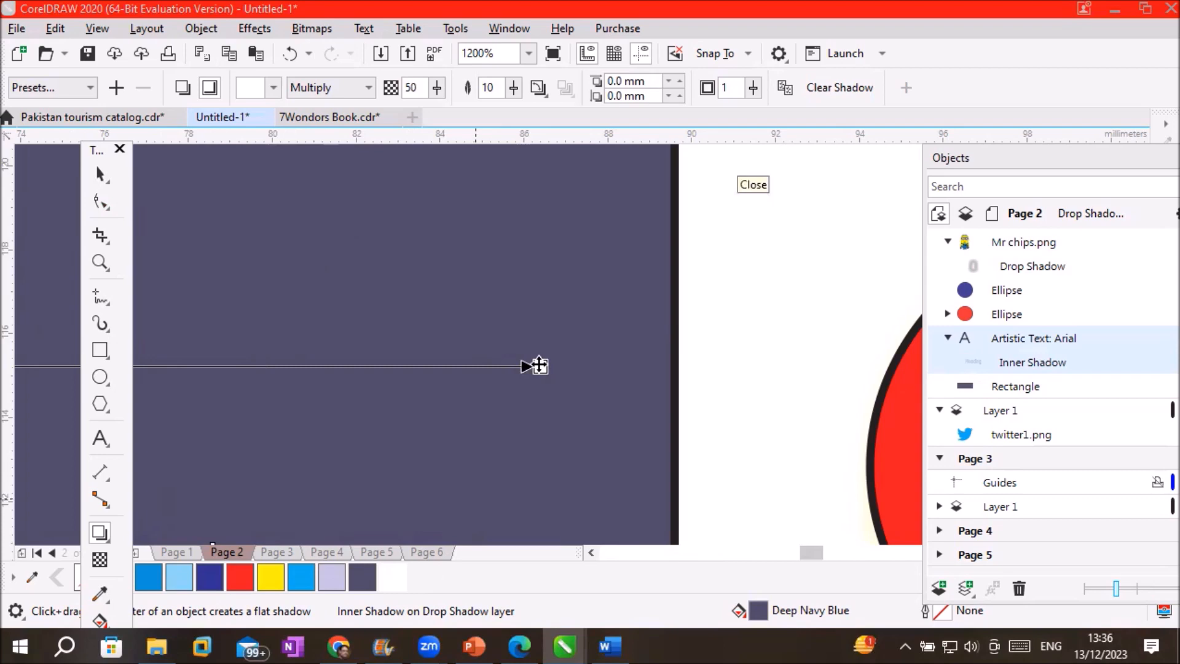
scroll(264, 381, down, 2)
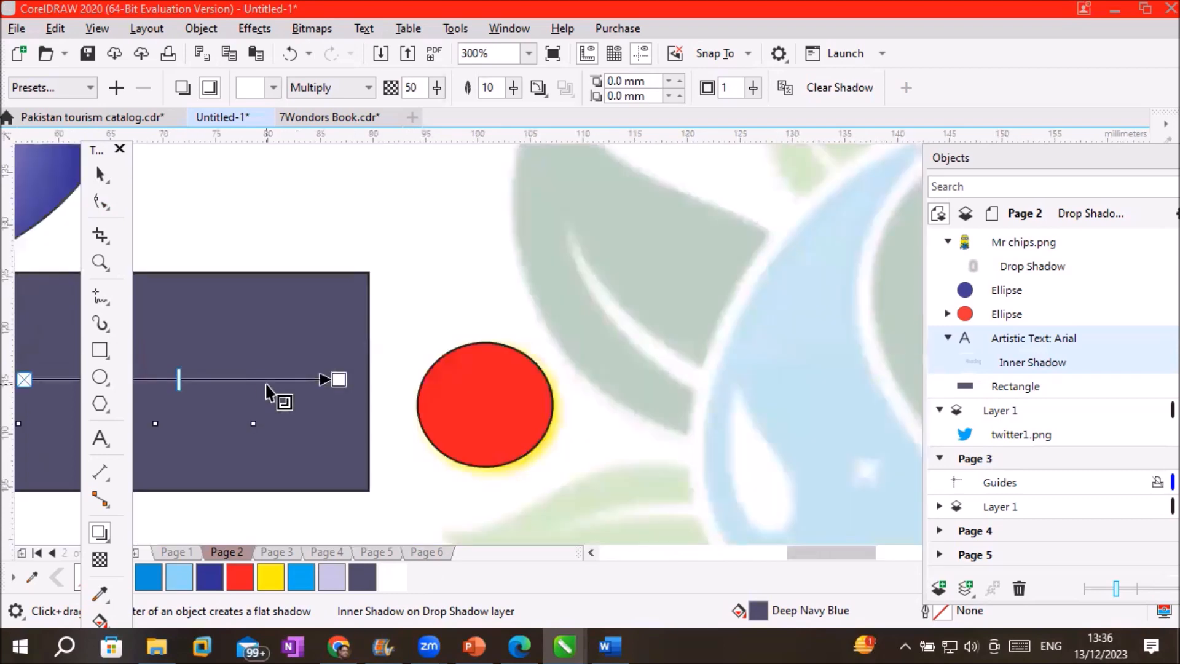
click(592, 553)
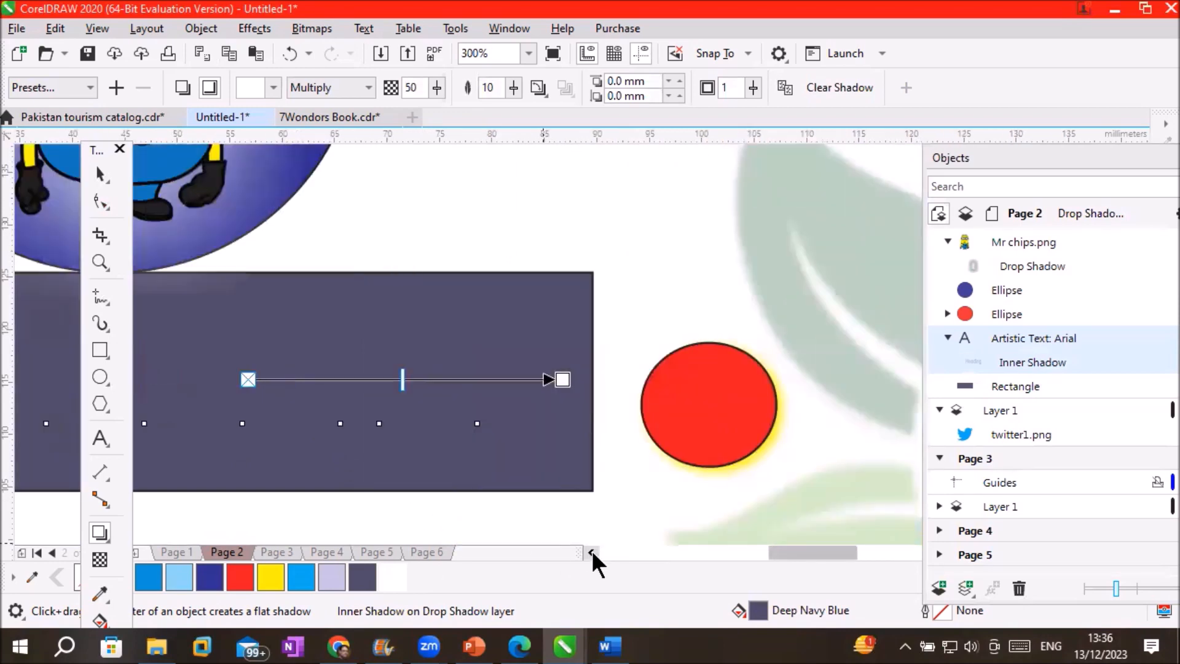
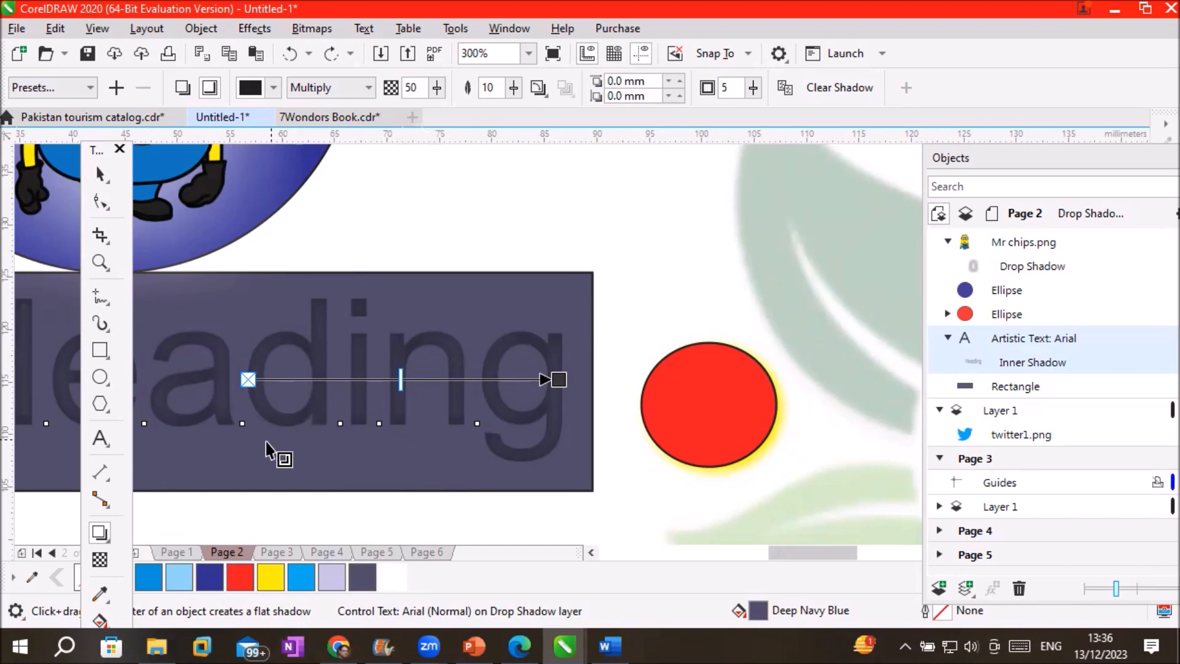
Delete the 'leading' text together with its inner shadow
click(100, 174)
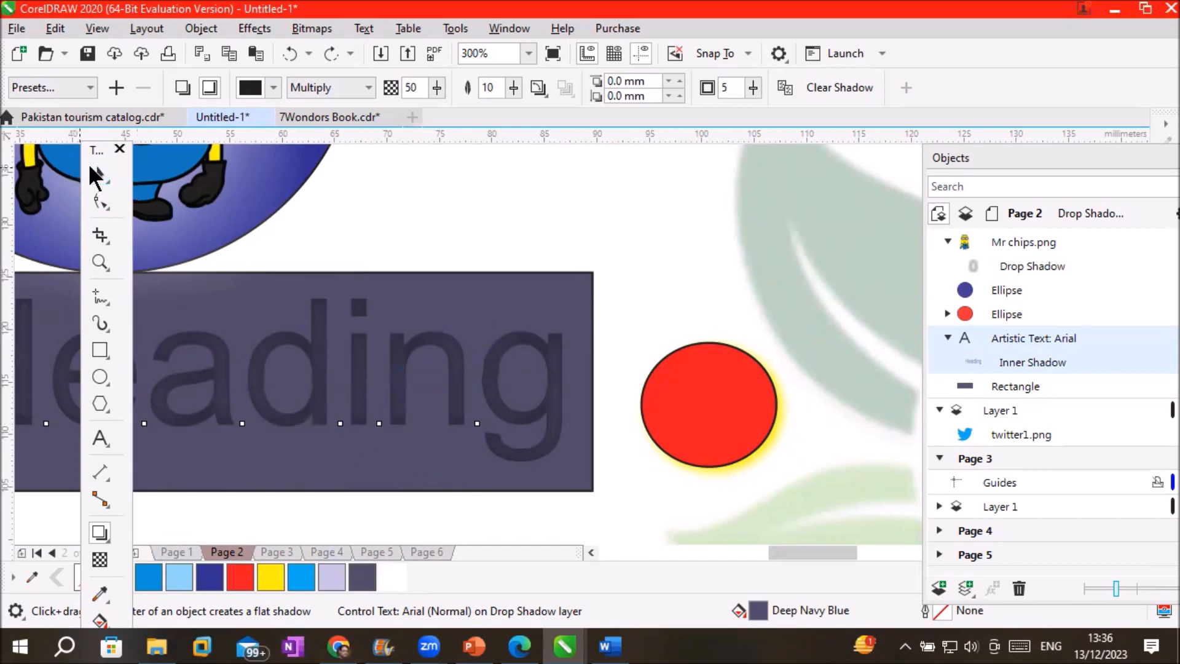
click(410, 357)
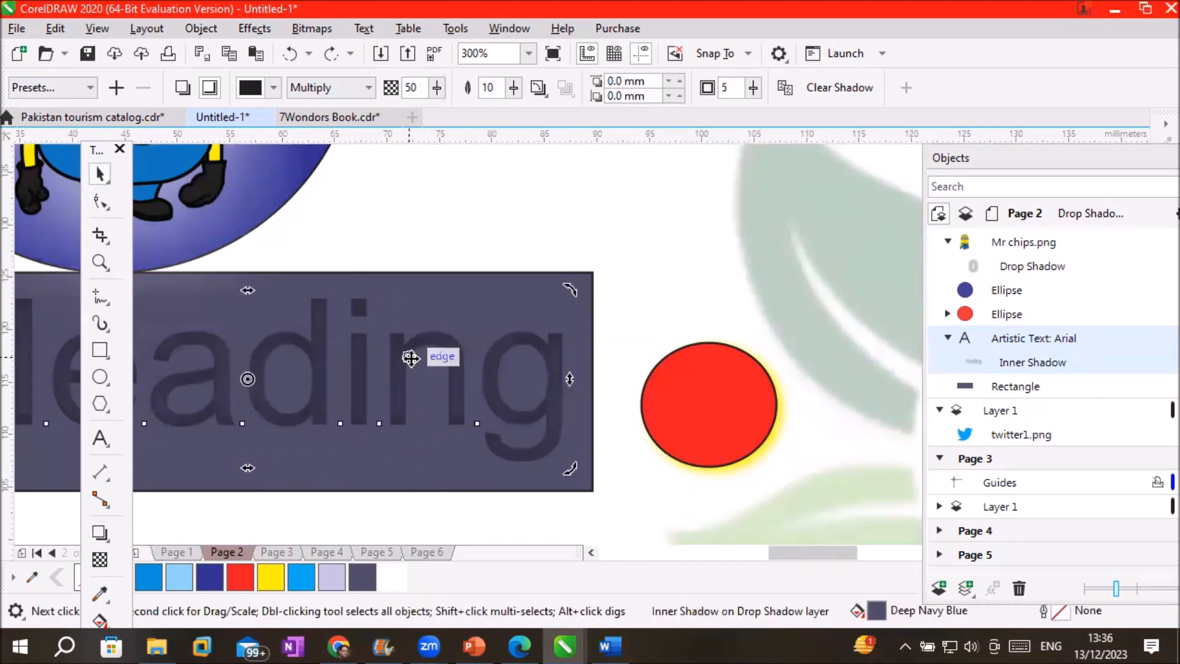
key(Delete)
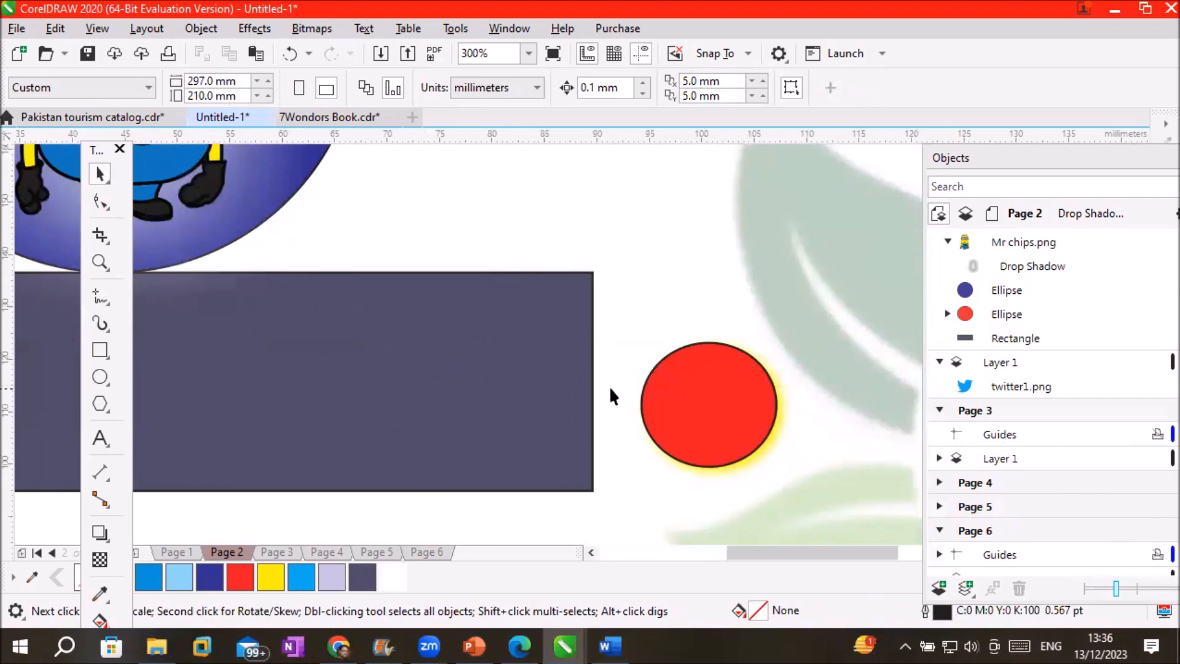
Move the dark rectangle up beside the header
scroll(612, 394, down, 2)
scroll(527, 435, down, 2)
drag(469, 414, 636, 293)
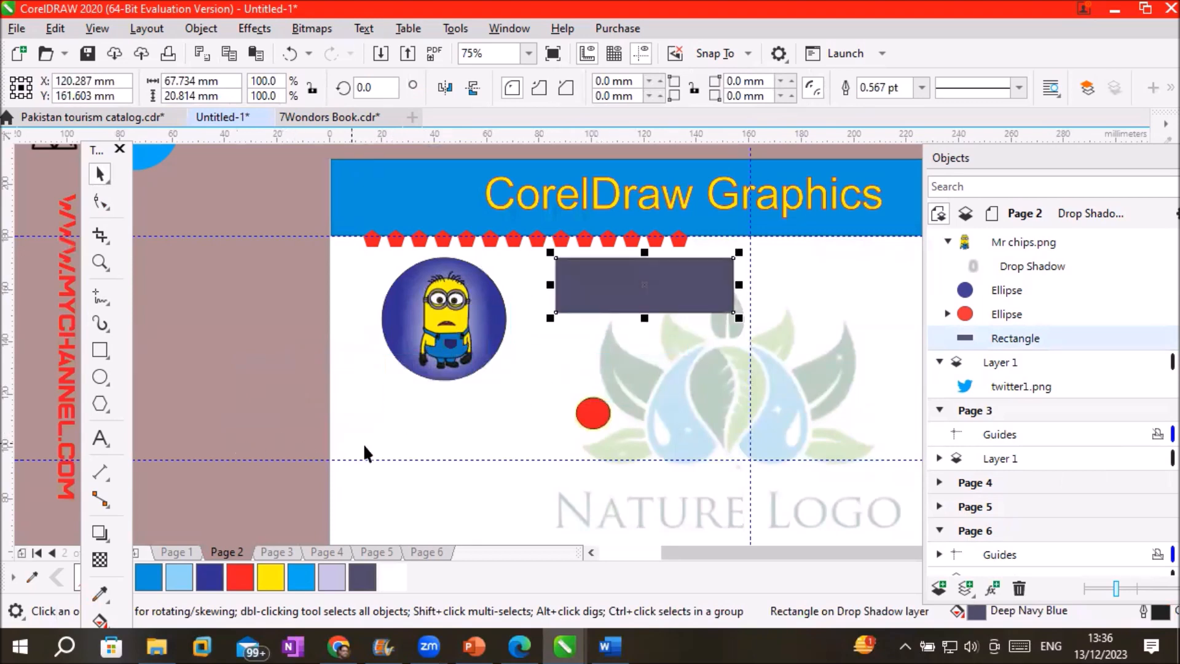
scroll(435, 499, up, 2)
click(100, 438)
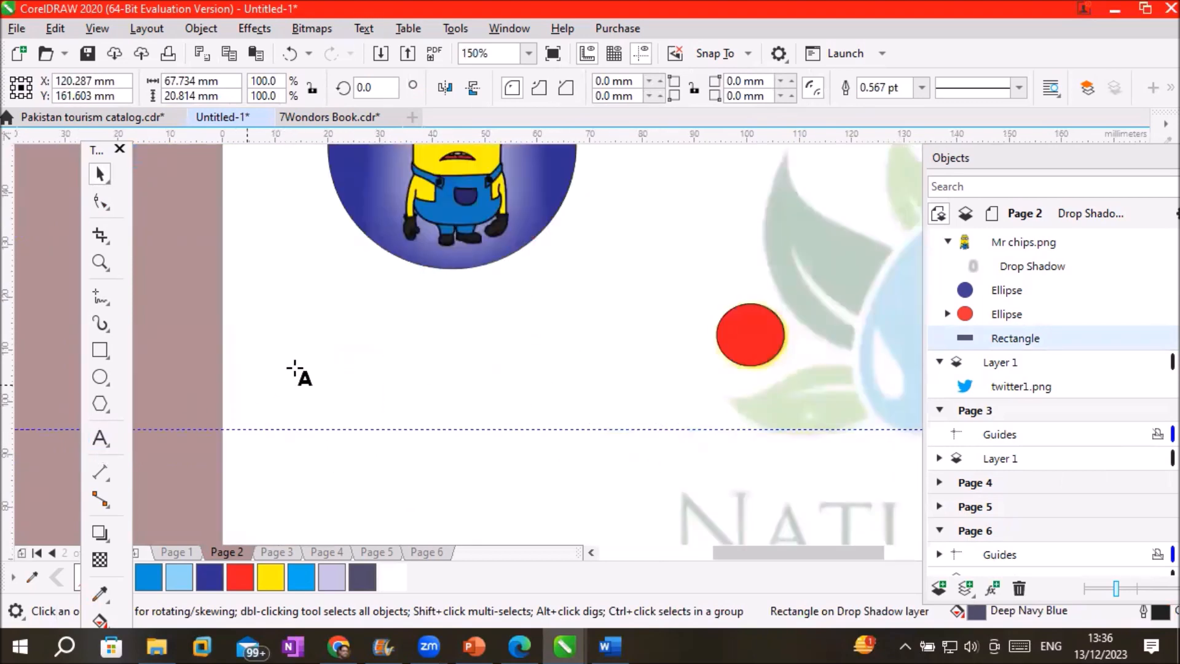
Add 'Inner Glow' text left of the red circle, set in the a Ampun Bang font
click(319, 355)
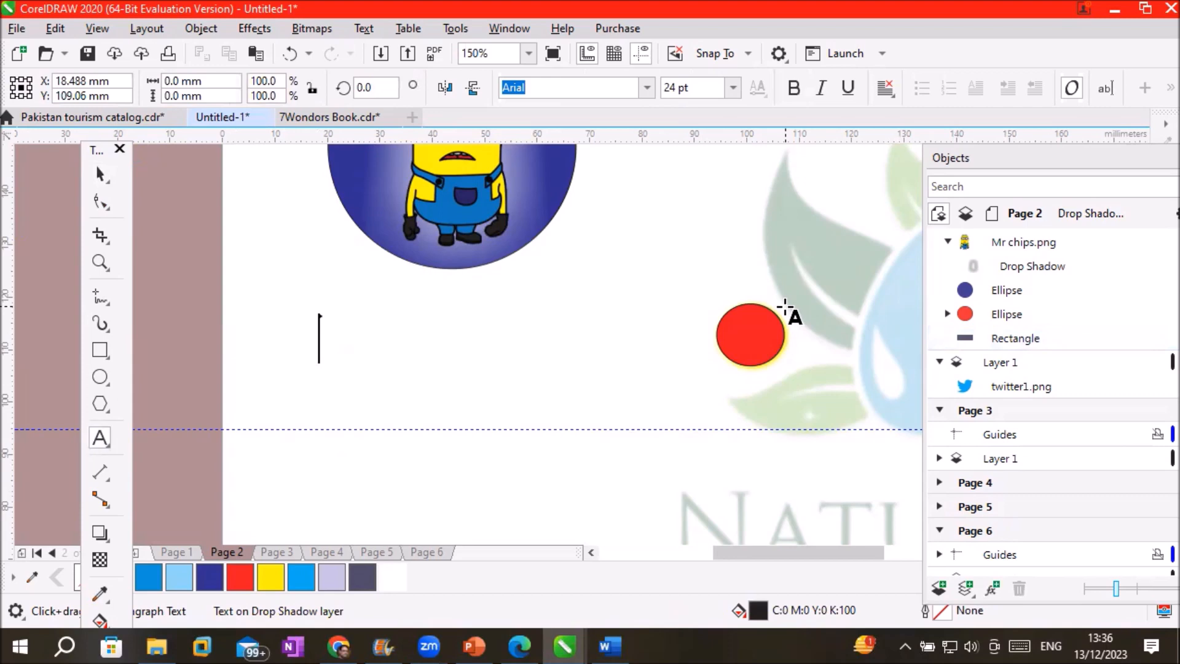
text(I)
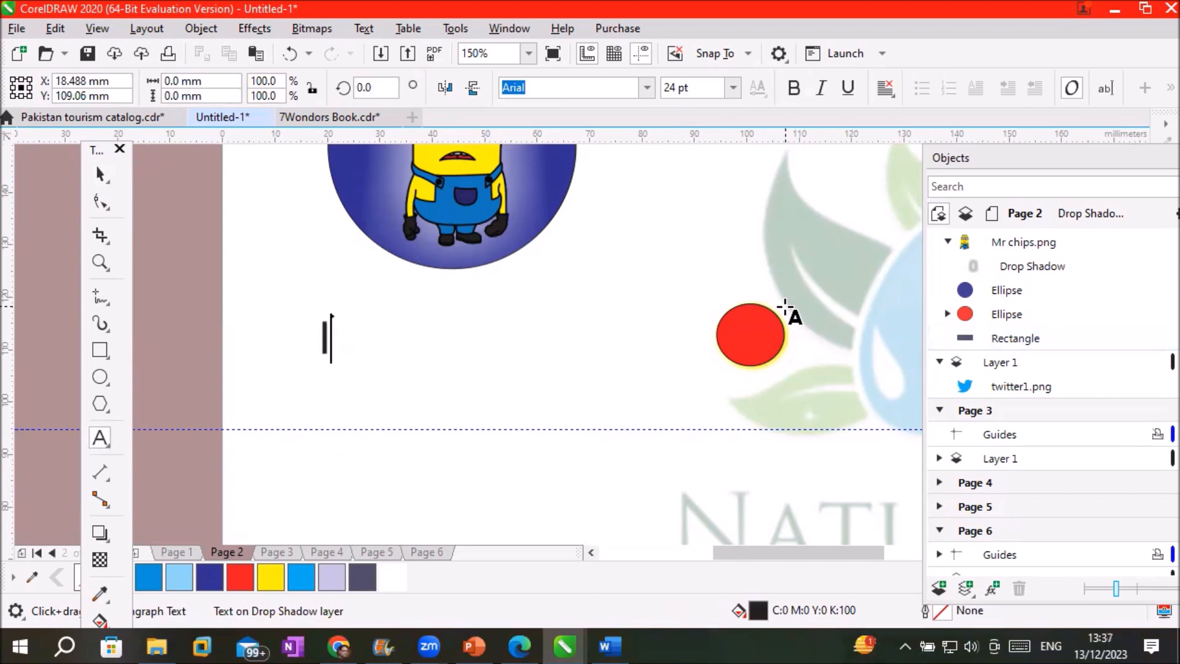
text(nner Glow)
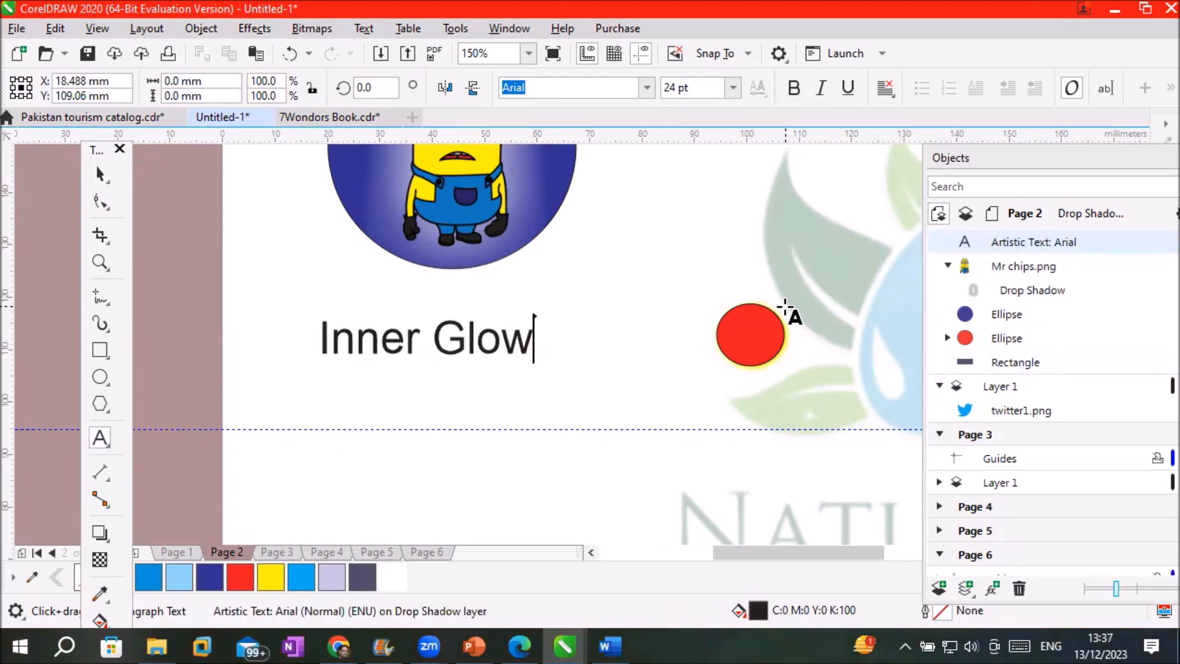
key(Escape)
drag(541, 339, 319, 339)
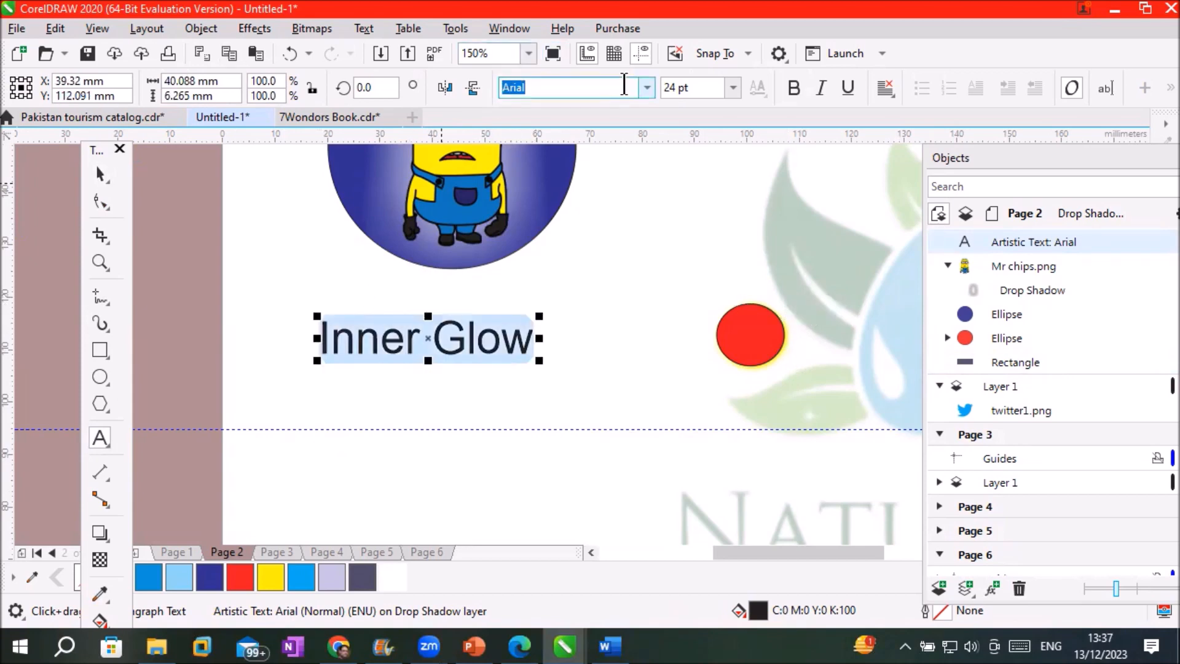
click(648, 88)
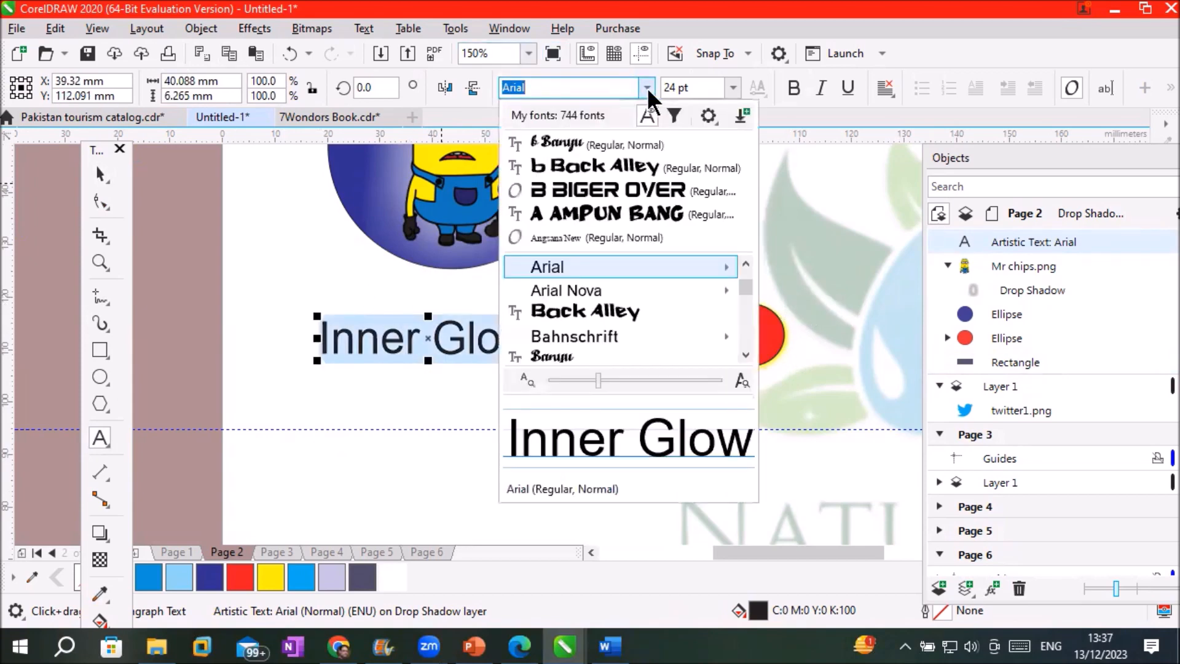
click(633, 214)
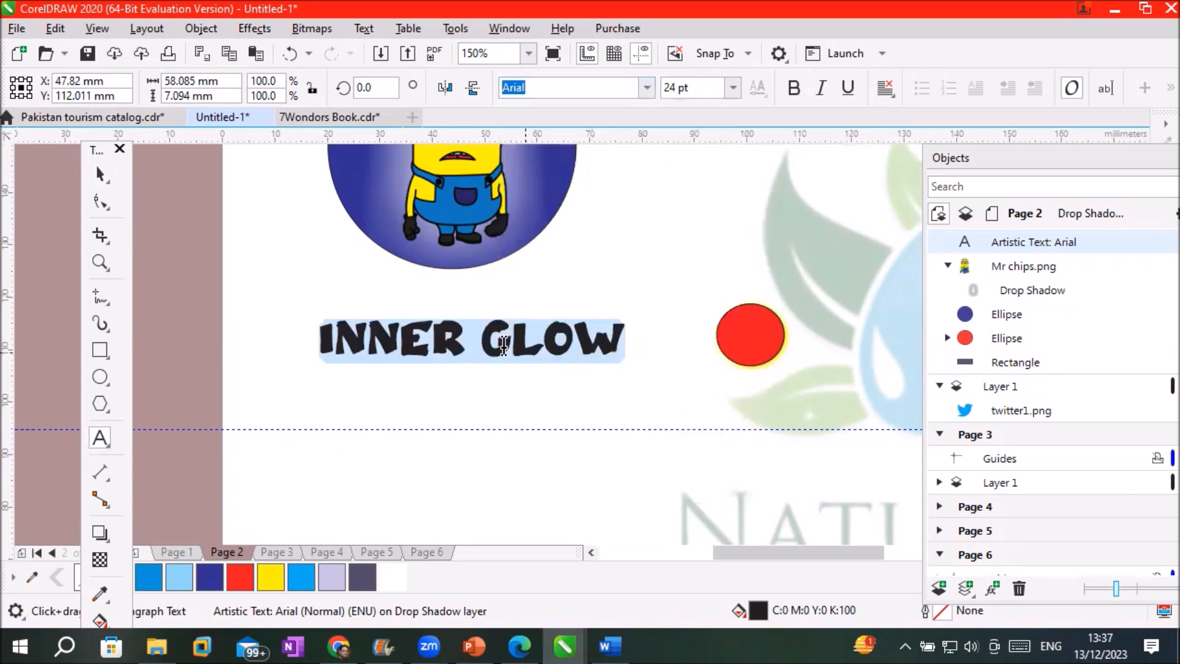
scroll(503, 327, up, 4)
scroll(505, 330, down, 2)
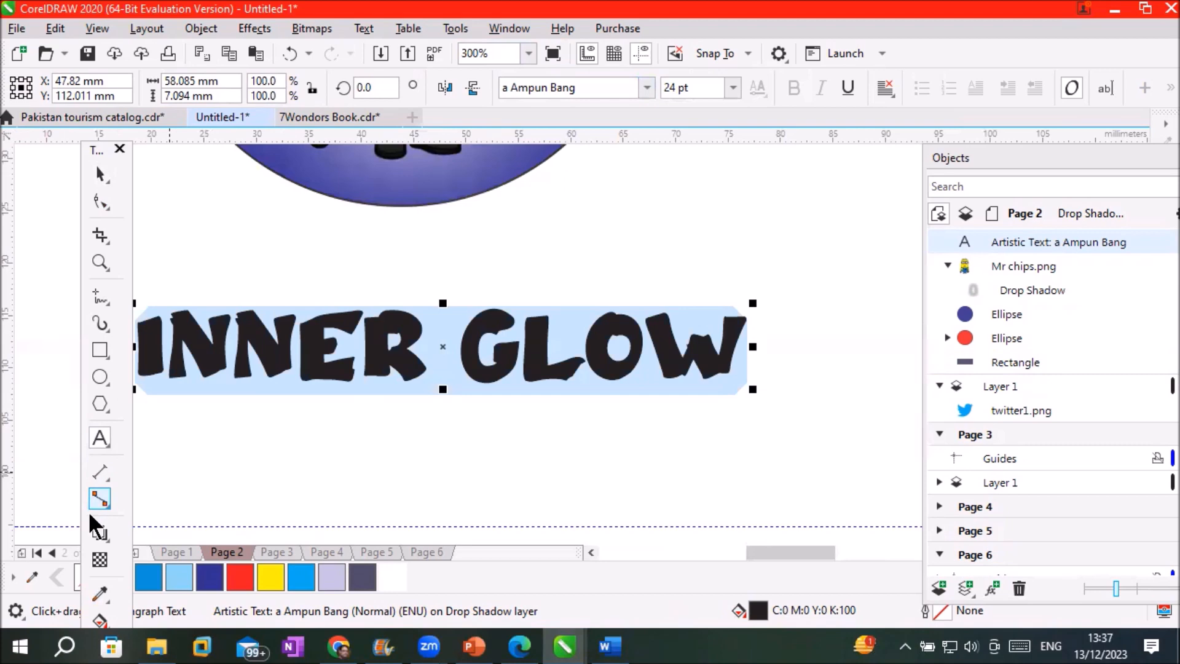
Apply the Inner Edge shadow preset to the 'Inner Glow' text
click(99, 532)
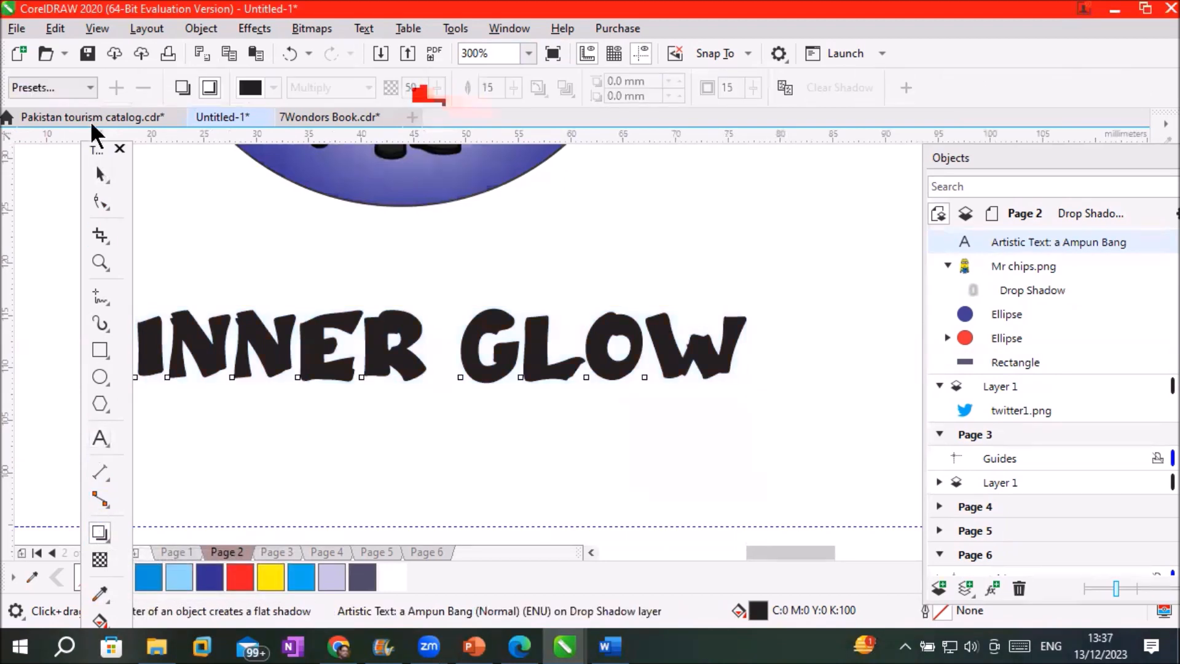
click(89, 87)
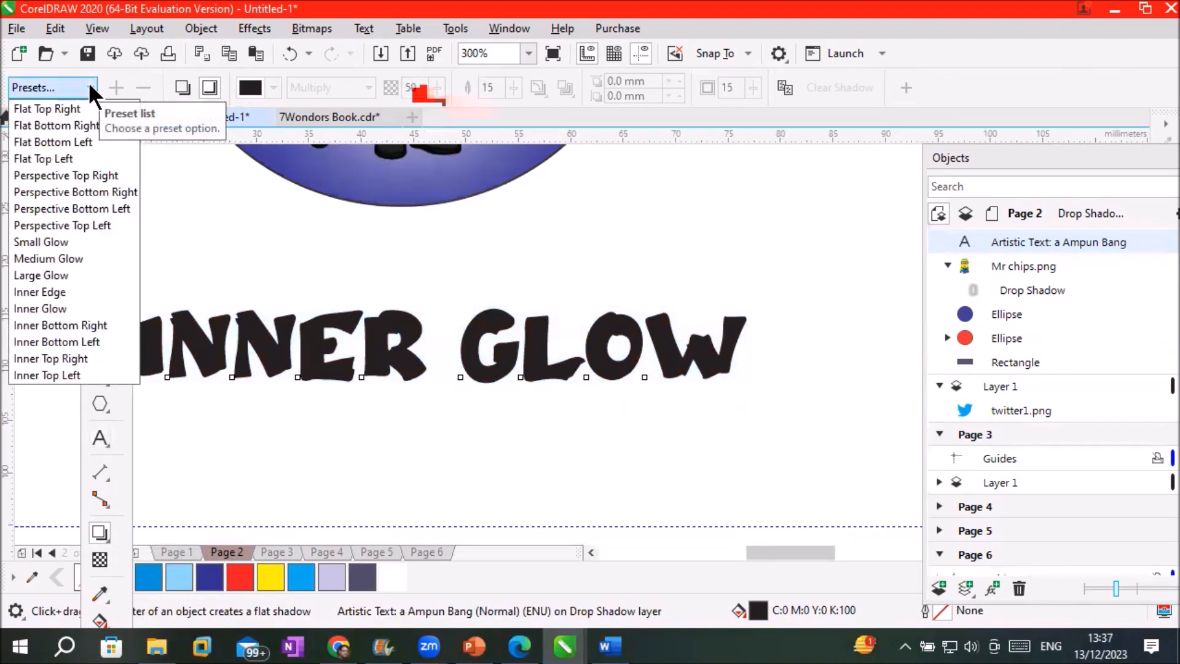
click(60, 293)
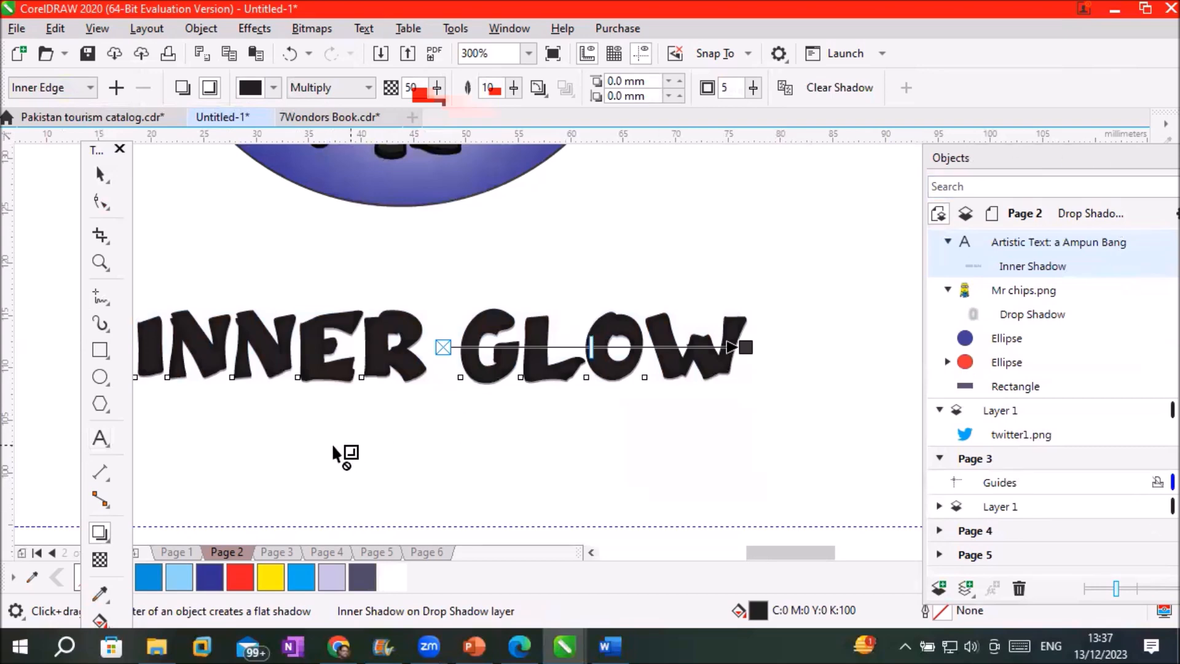
scroll(345, 419, down, 4)
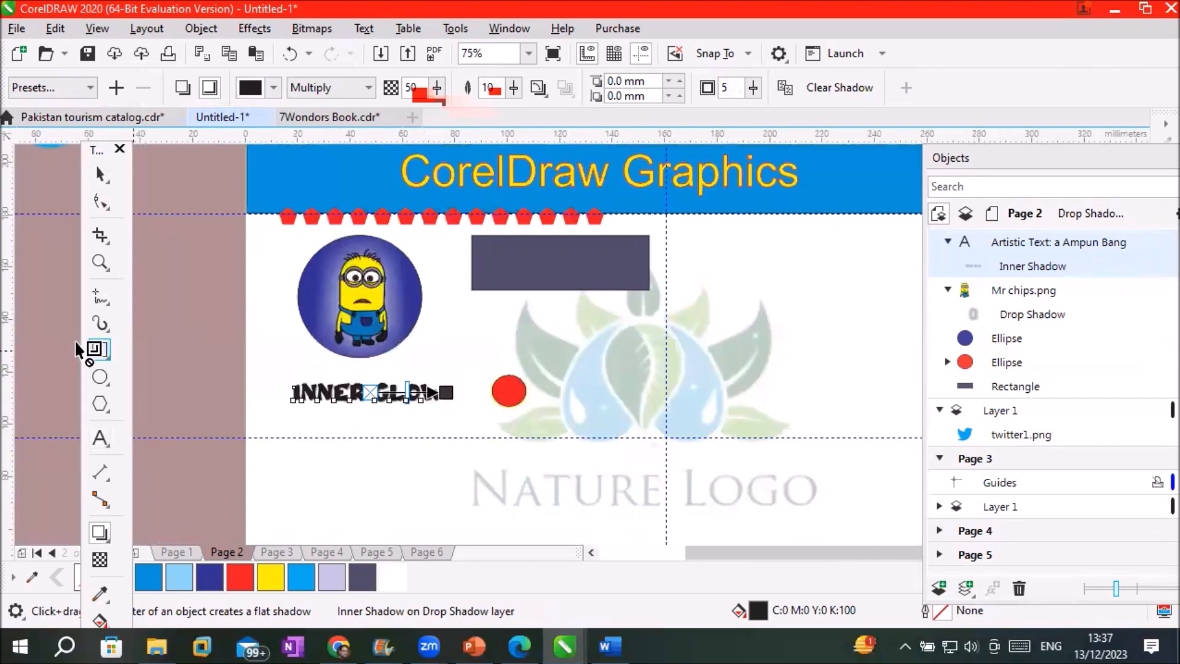
Draw a yellow-filled circle, about 50.8 × 48.7 mm, at the page's upper right and float the Objects docker
click(96, 380)
drag(765, 239, 898, 366)
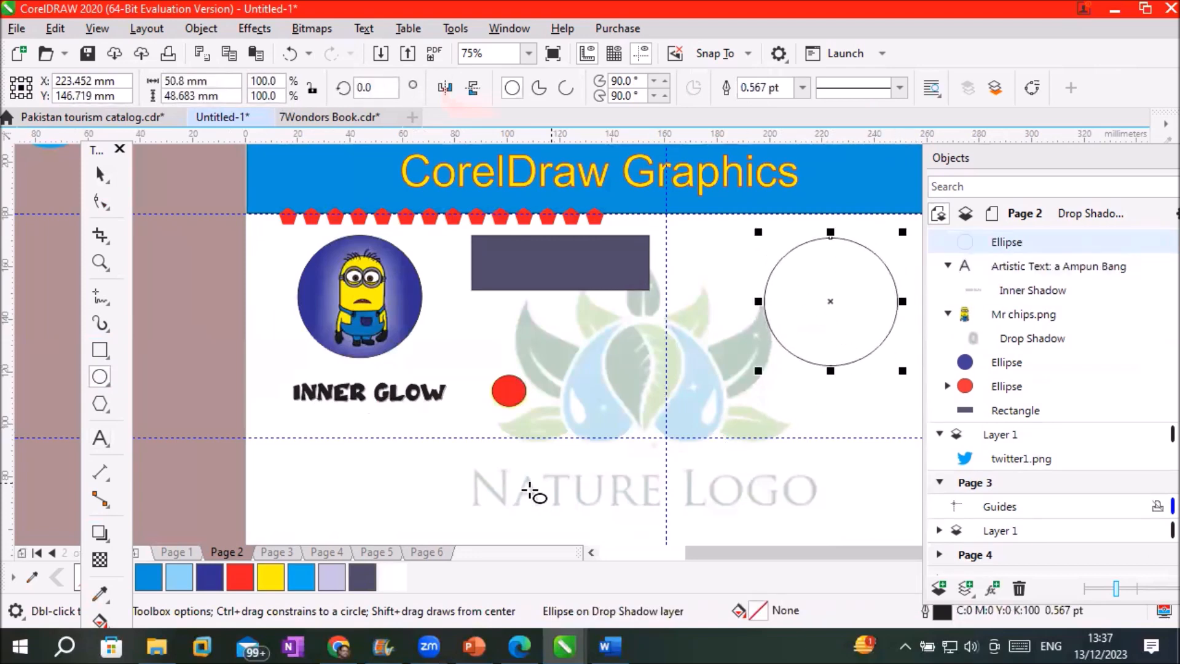
click(270, 578)
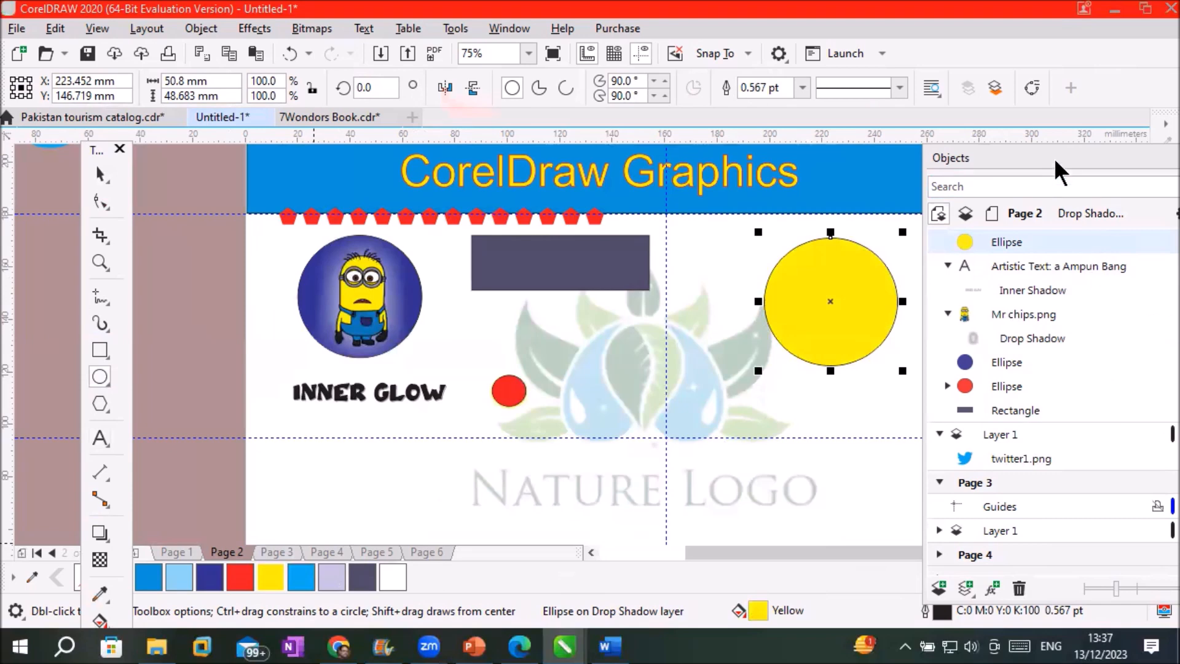
drag(1050, 152, 980, 317)
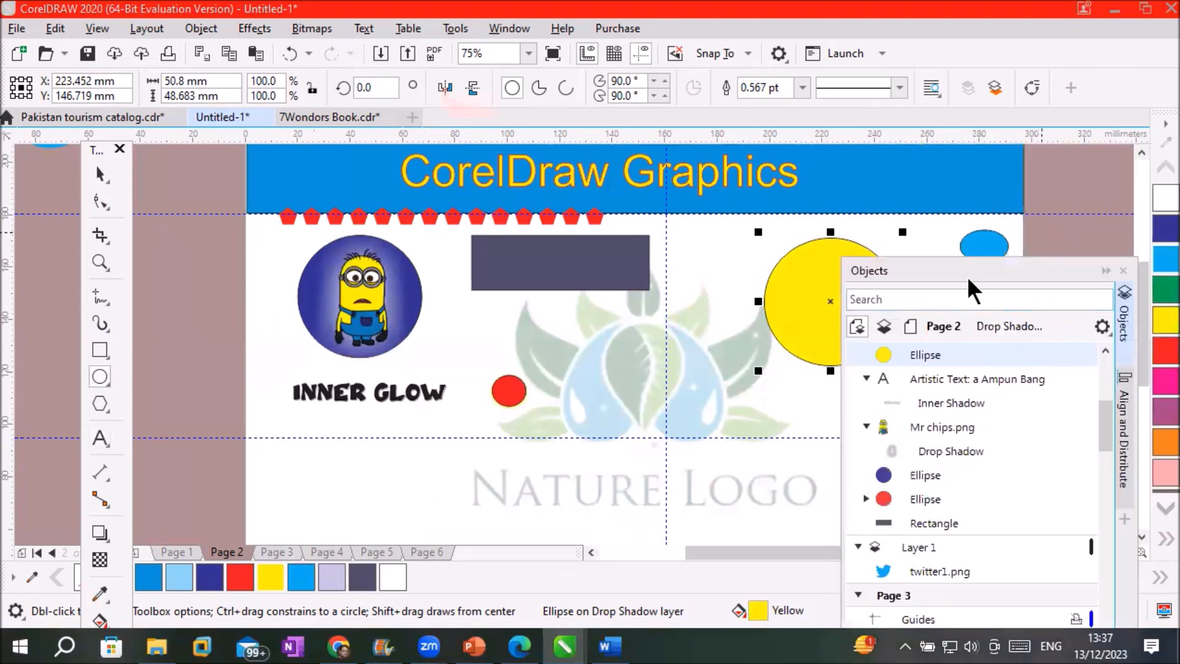
scroll(865, 249, up, 2)
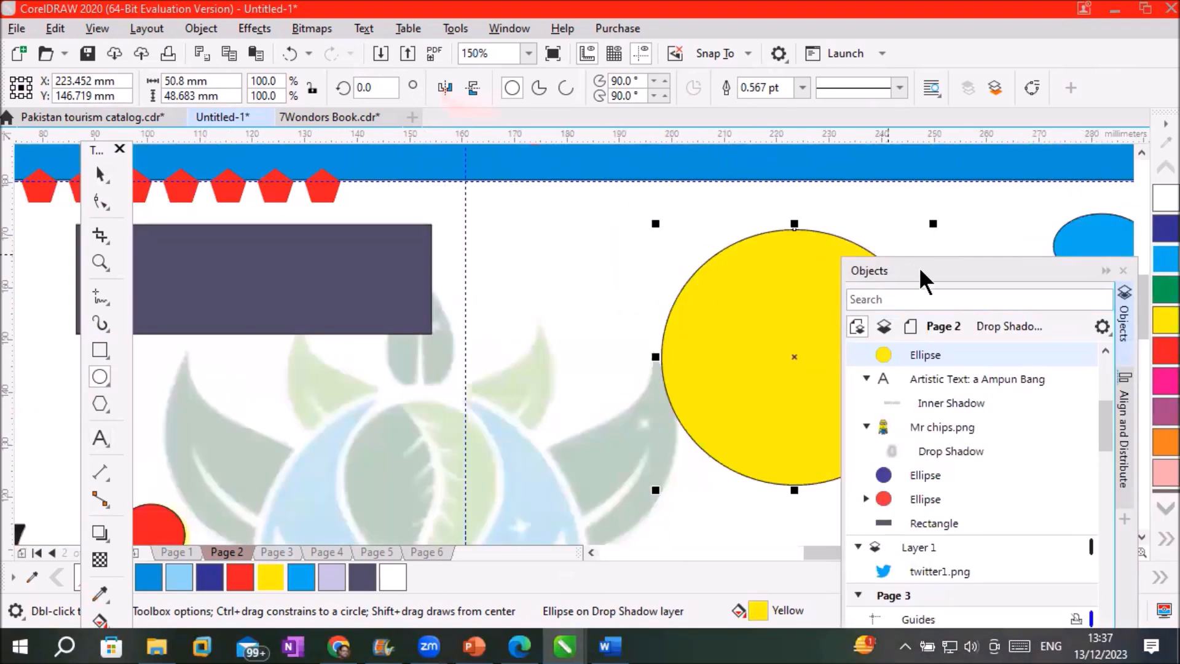
scroll(926, 244, up, 2)
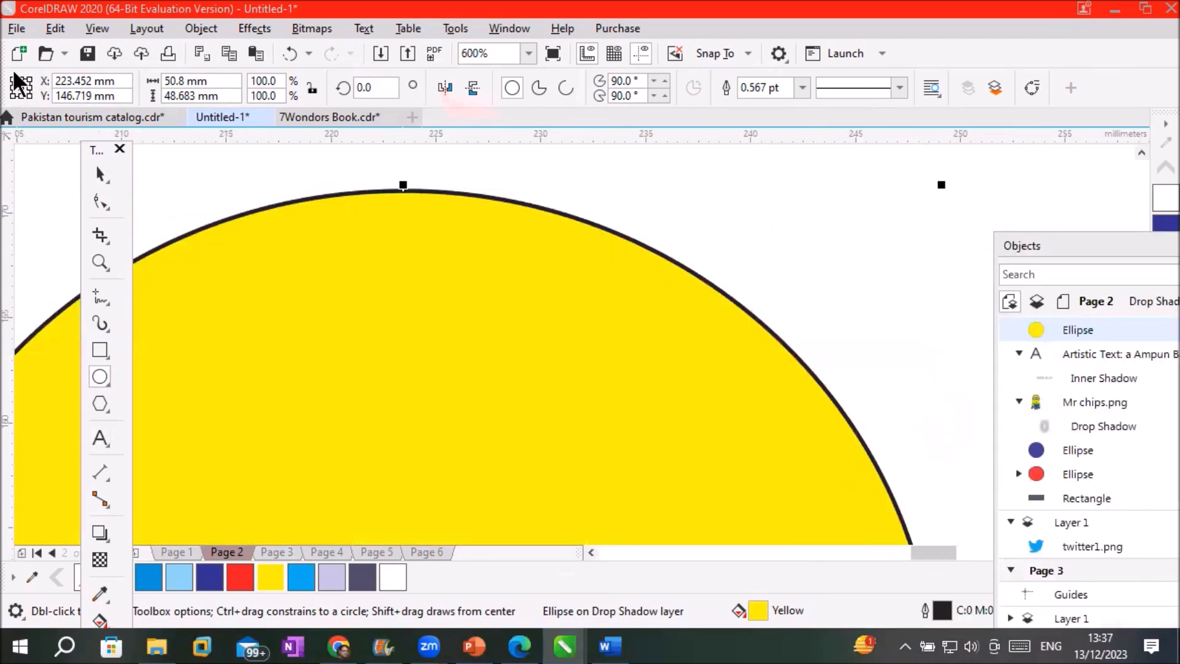
Apply the Inner Edge shadow preset to the yellow circle (Multiply, 50 opacity, 10 feathering)
click(106, 529)
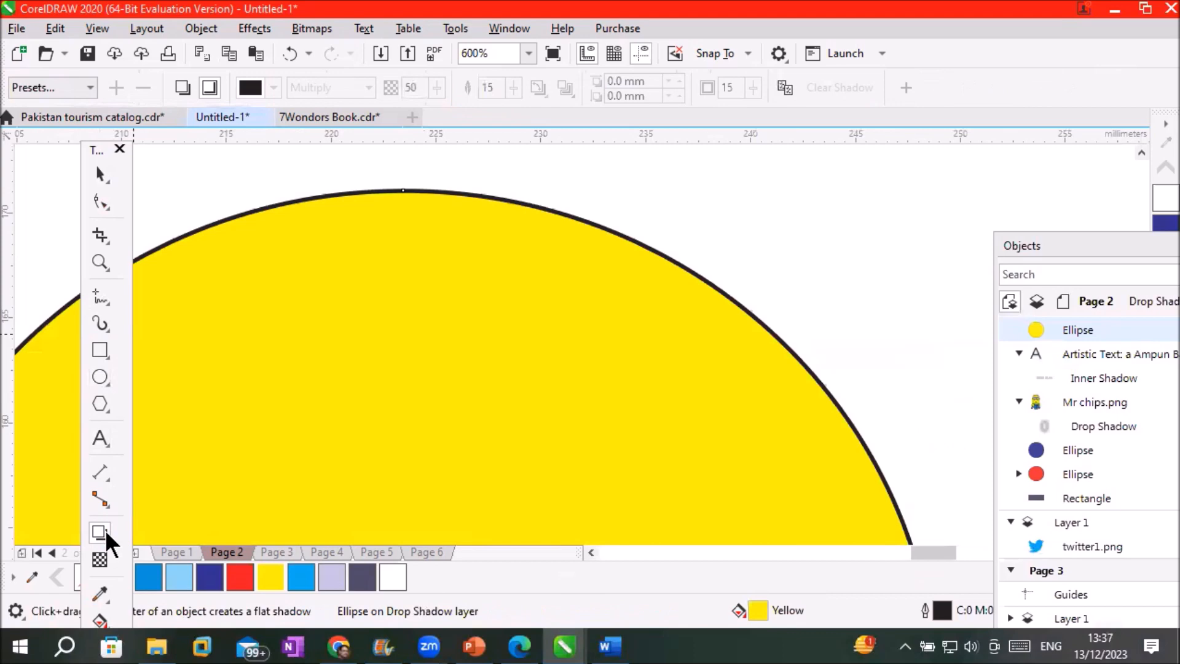
click(90, 86)
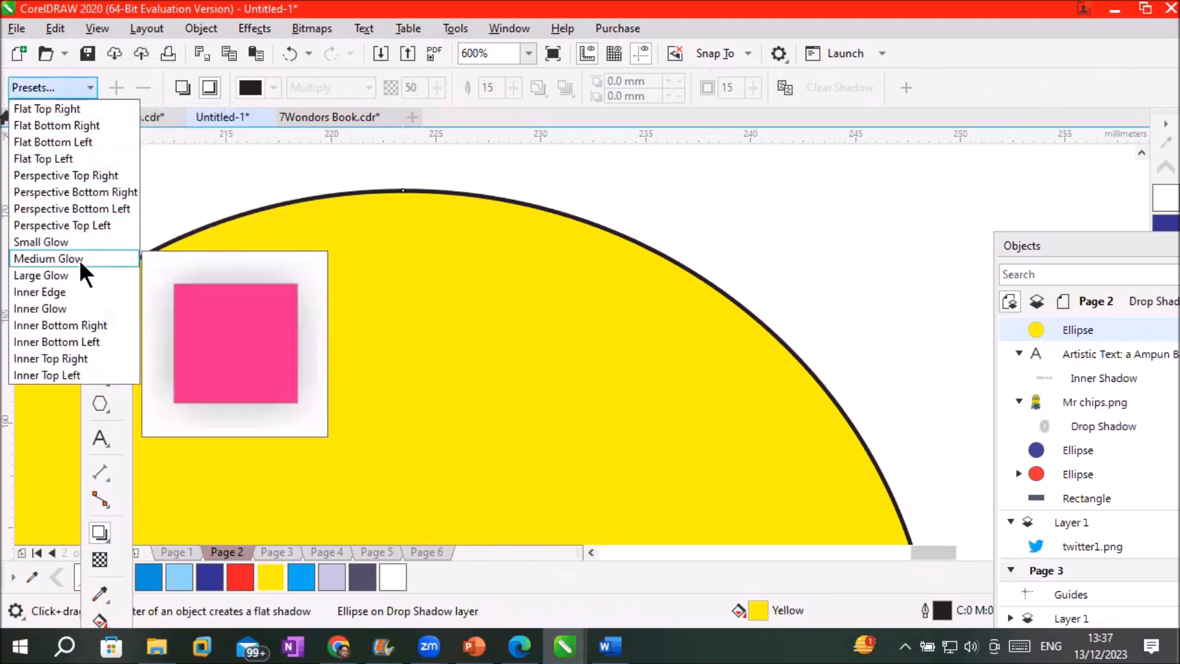
click(73, 291)
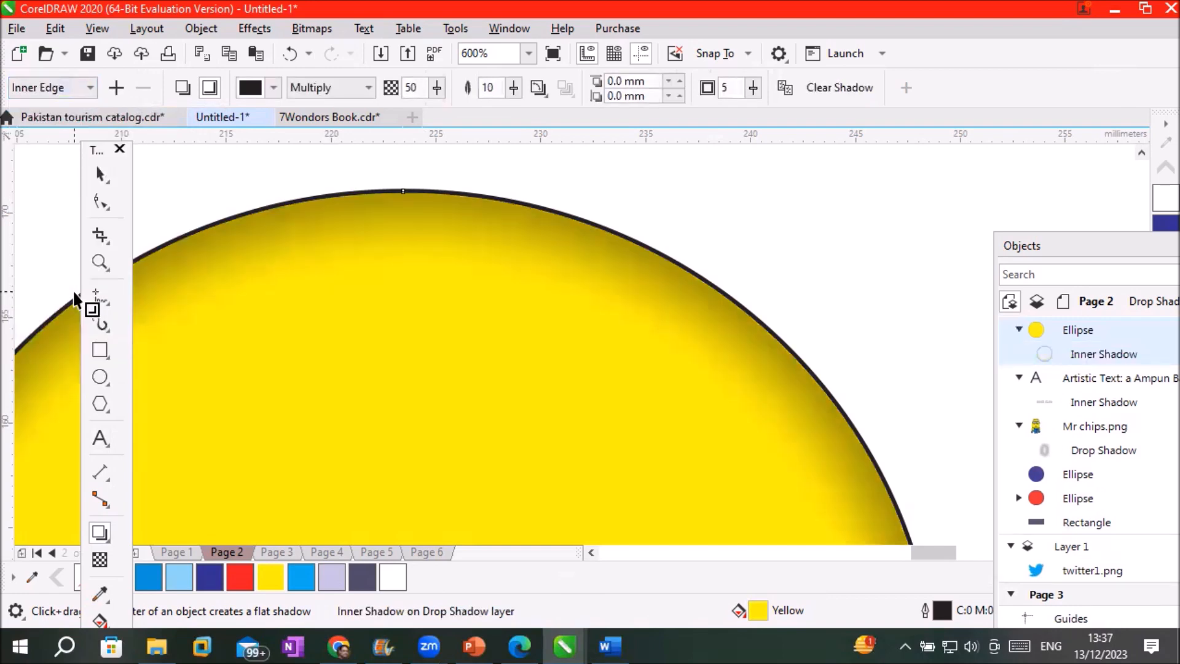
scroll(729, 327, down, 3)
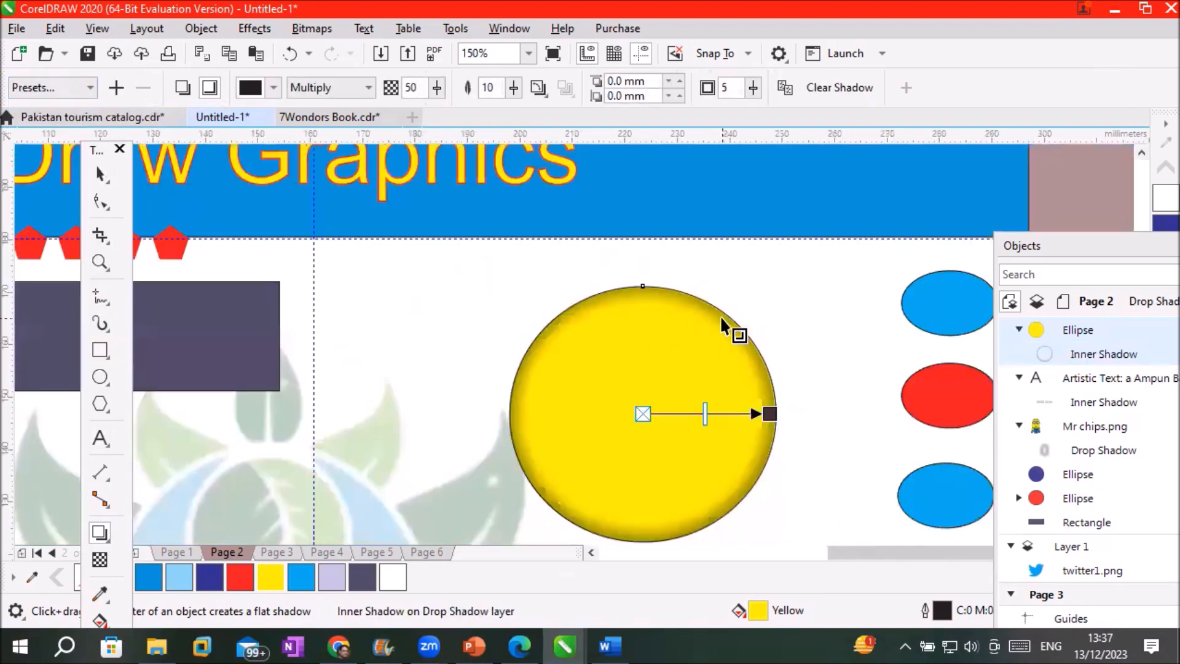
scroll(817, 463, up, 2)
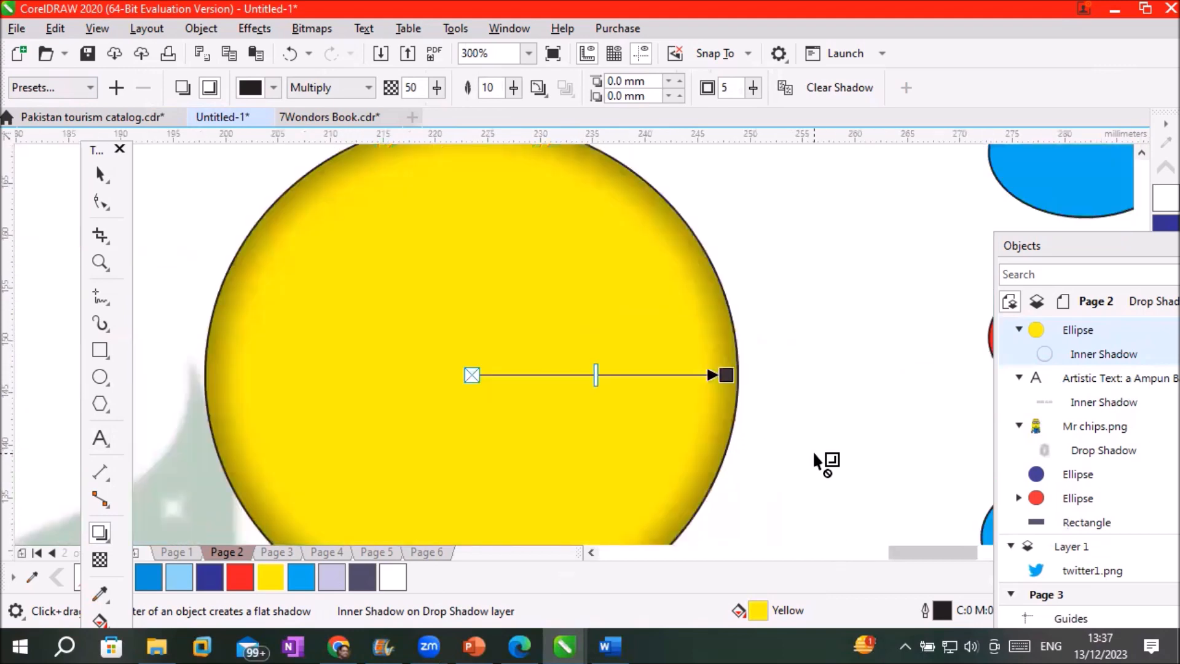
scroll(816, 462, down, 2)
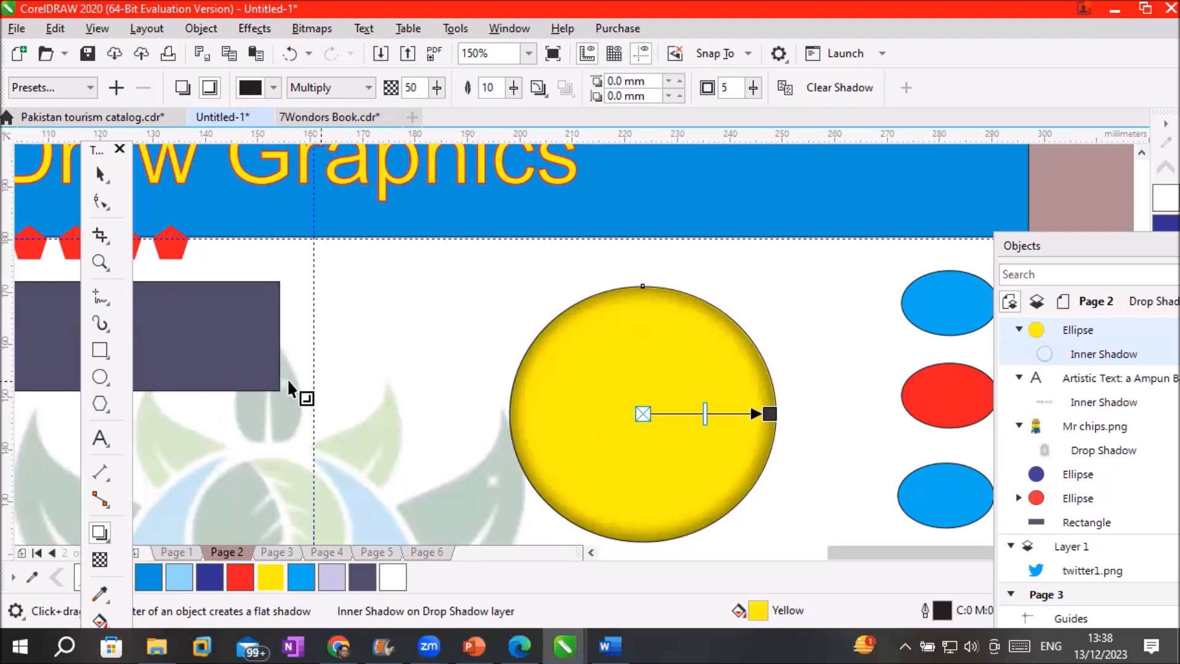
Draw a small 26.987 × 10.76 mm rectangle near the yellow circle and try out corner rounding
click(108, 344)
drag(380, 283, 522, 339)
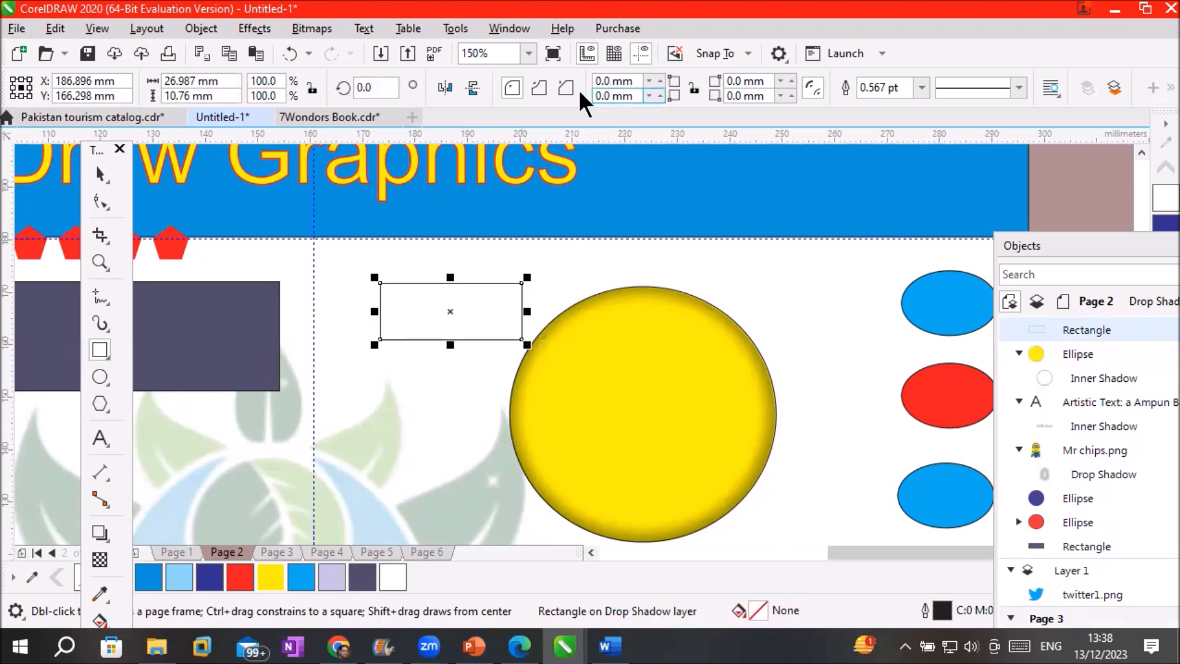
click(656, 79)
click(656, 79)
click(656, 79)
click(657, 78)
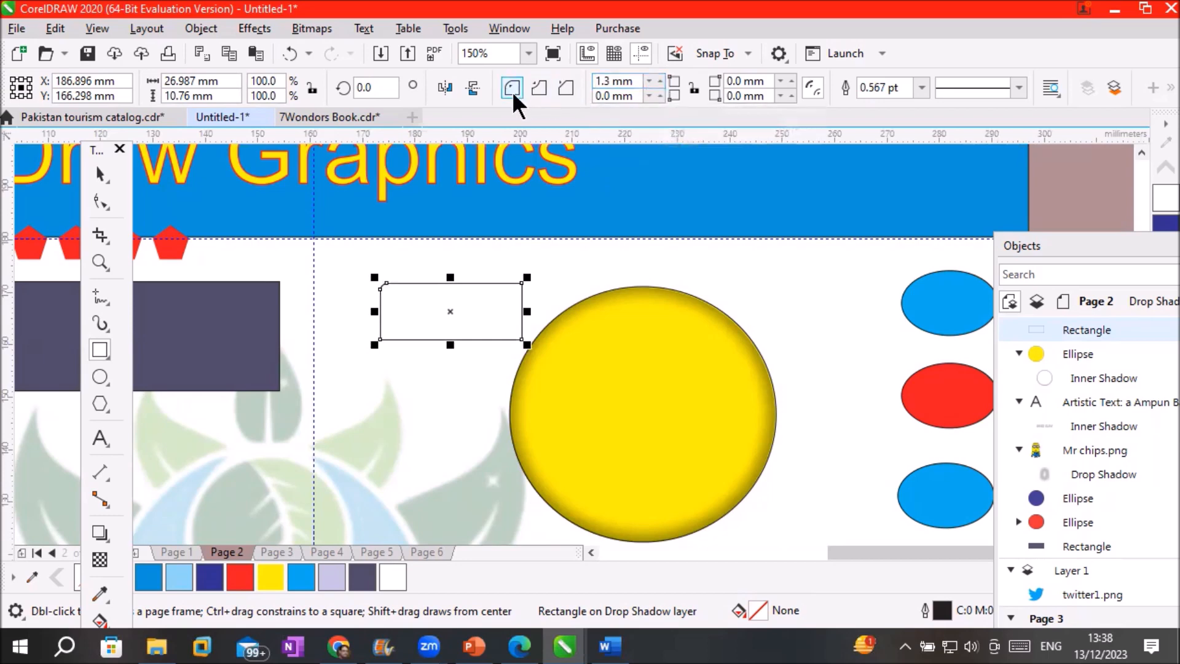
click(693, 89)
click(648, 80)
click(648, 80)
click(648, 80)
click(648, 80)
click(648, 80)
click(648, 80)
click(648, 80)
click(648, 80)
Round all four corners equally to 4.3 mm and fill the rectangle Deep Navy Blue
click(659, 76)
click(659, 76)
click(658, 77)
click(659, 77)
click(658, 76)
click(659, 77)
click(659, 76)
click(659, 76)
click(659, 76)
click(658, 76)
click(659, 76)
click(657, 75)
click(657, 75)
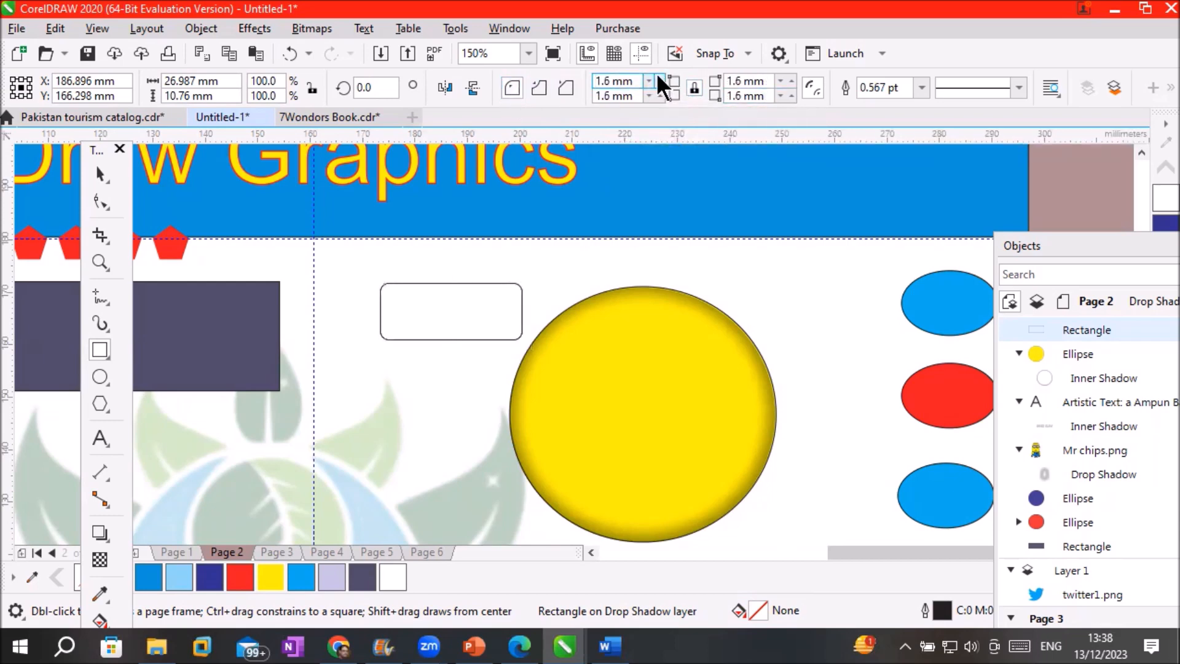
click(658, 75)
click(657, 75)
click(660, 75)
click(660, 75)
click(660, 75)
click(660, 75)
click(660, 75)
click(660, 75)
click(661, 75)
click(660, 75)
click(661, 75)
click(662, 75)
click(662, 75)
click(662, 75)
click(662, 72)
click(662, 73)
click(662, 72)
click(662, 72)
click(662, 73)
click(662, 72)
click(662, 72)
click(662, 73)
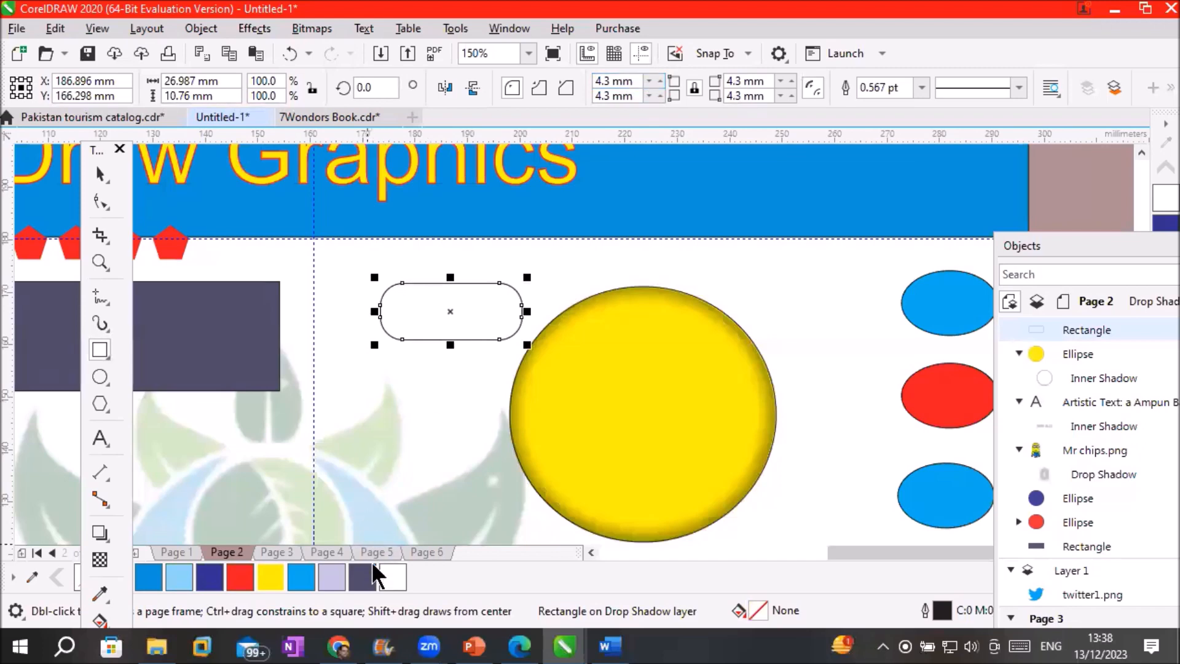
click(362, 577)
scroll(441, 271, up, 2)
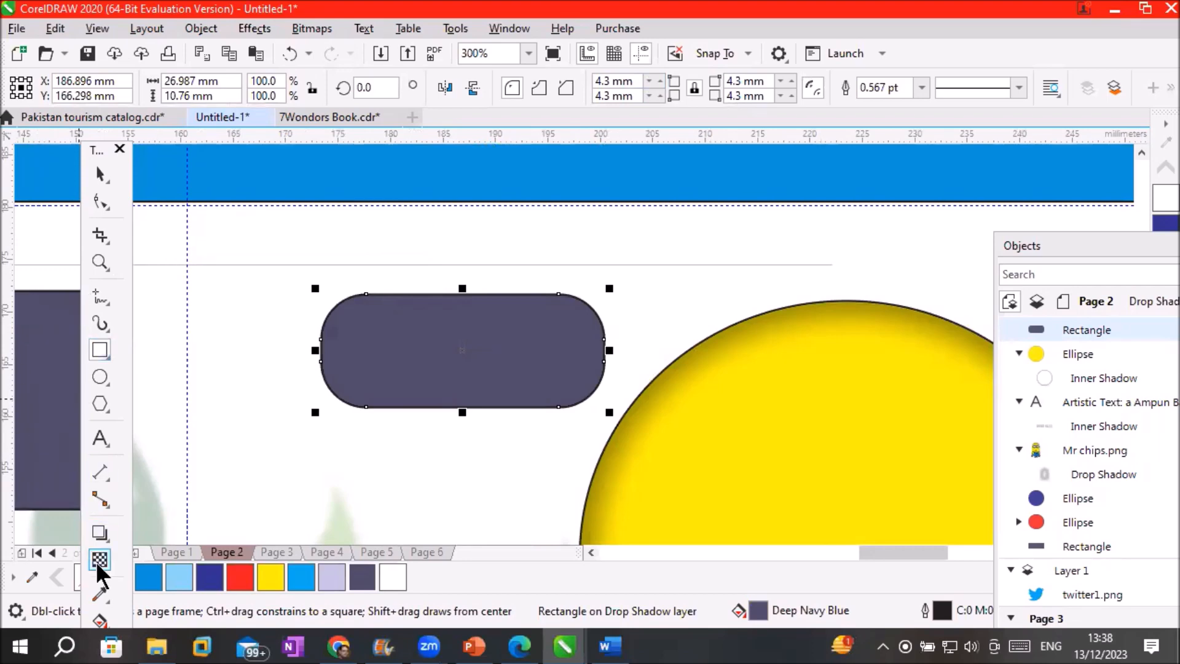
Apply the Inner Edge shadow preset to the navy rounded rectangle
click(100, 533)
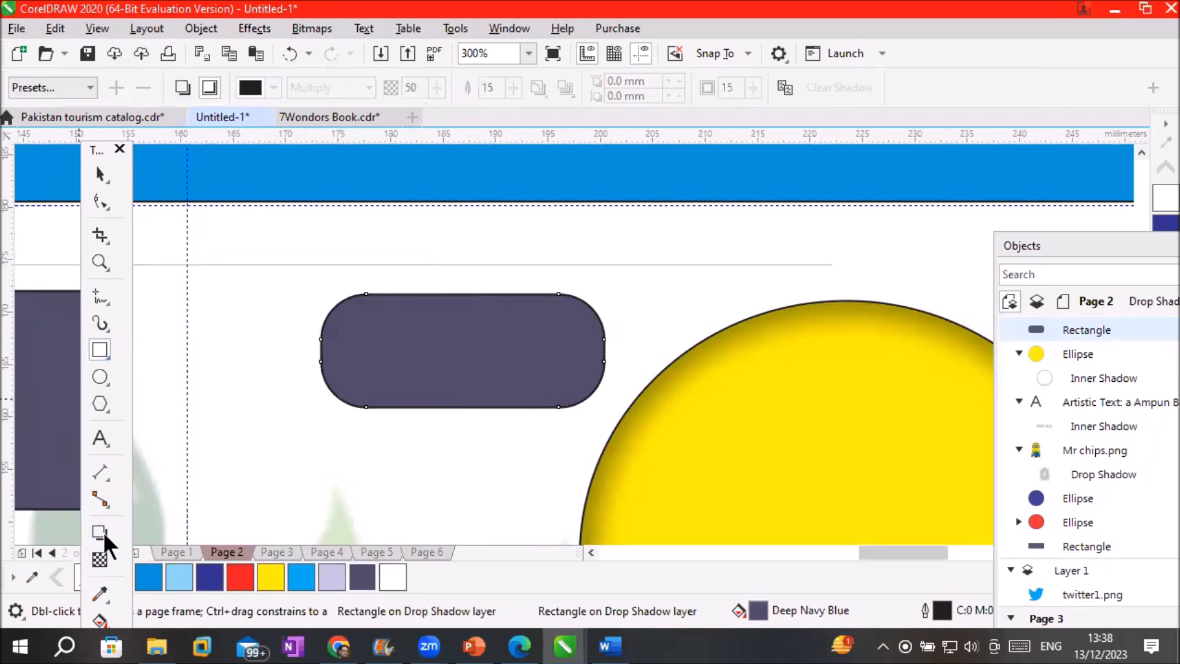
click(92, 88)
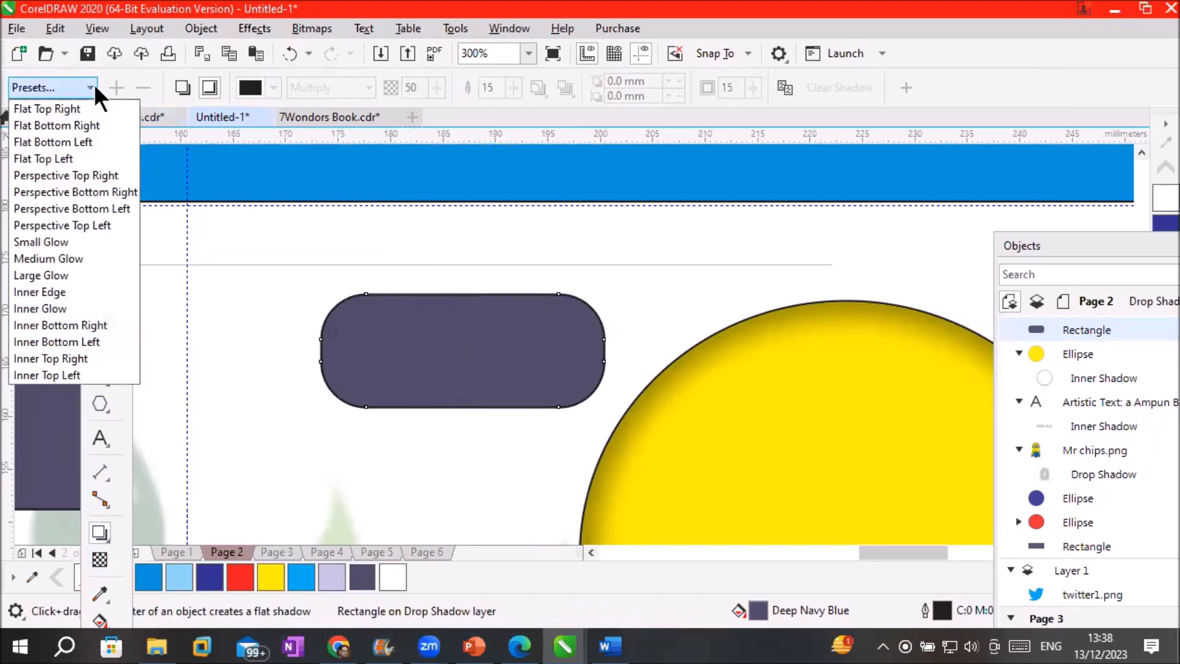
click(78, 294)
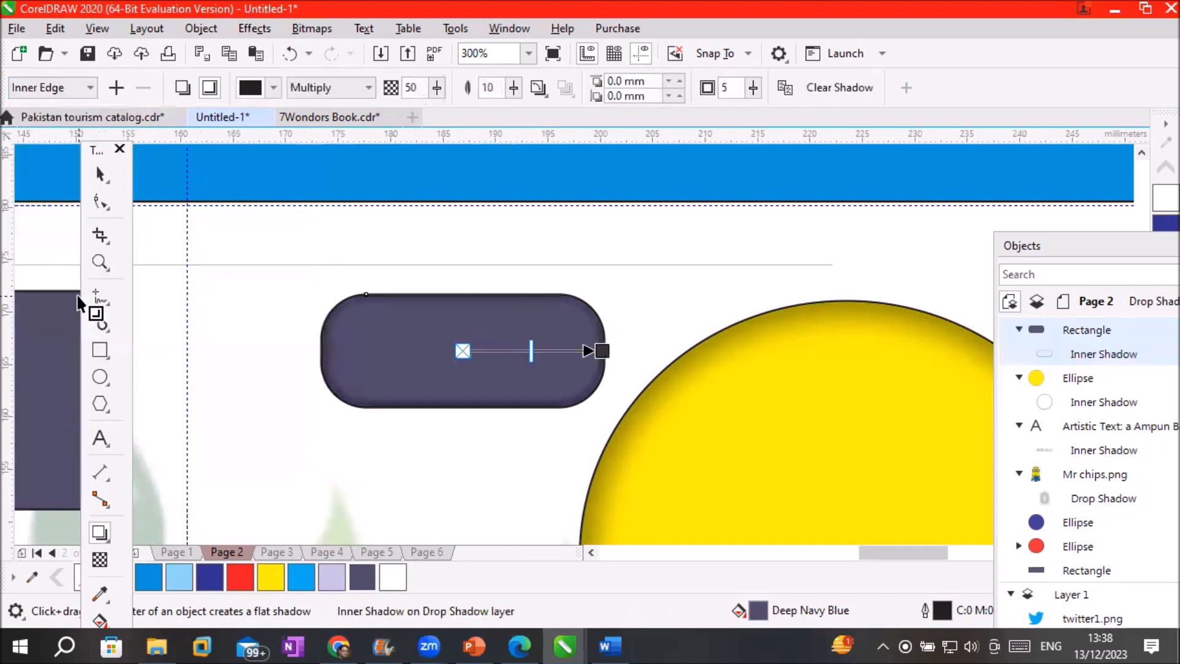
scroll(387, 313, up, 2)
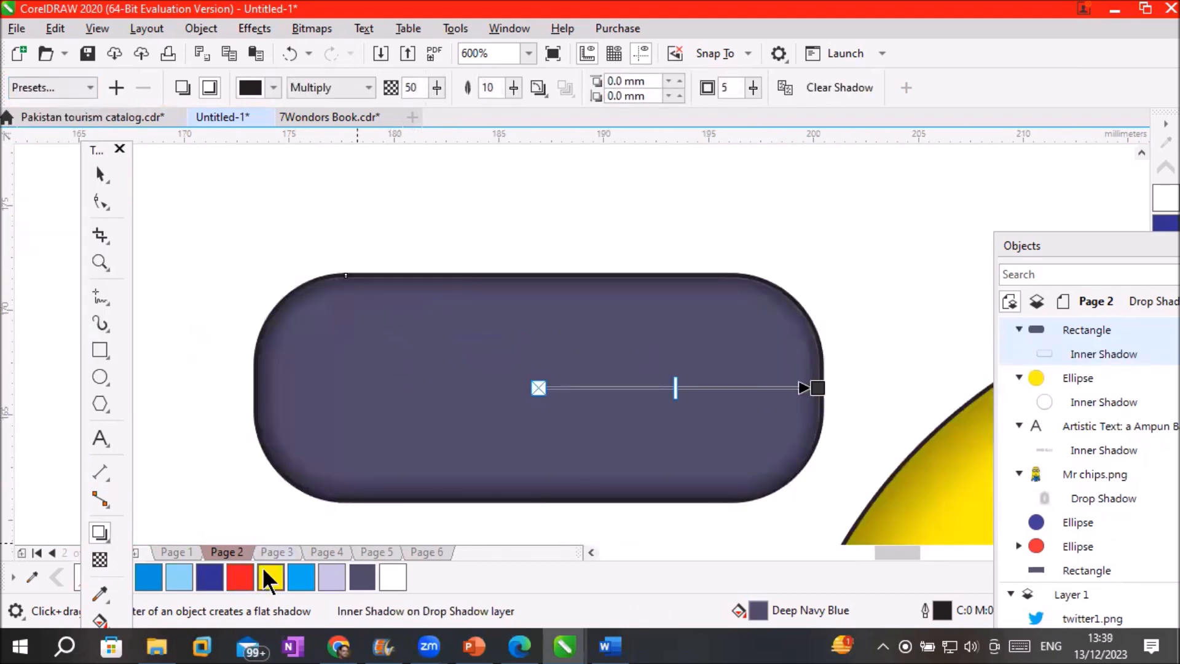
Recolour the rectangle's inner shadow yellow and set its blend mode to Normal
drag(827, 399, 817, 388)
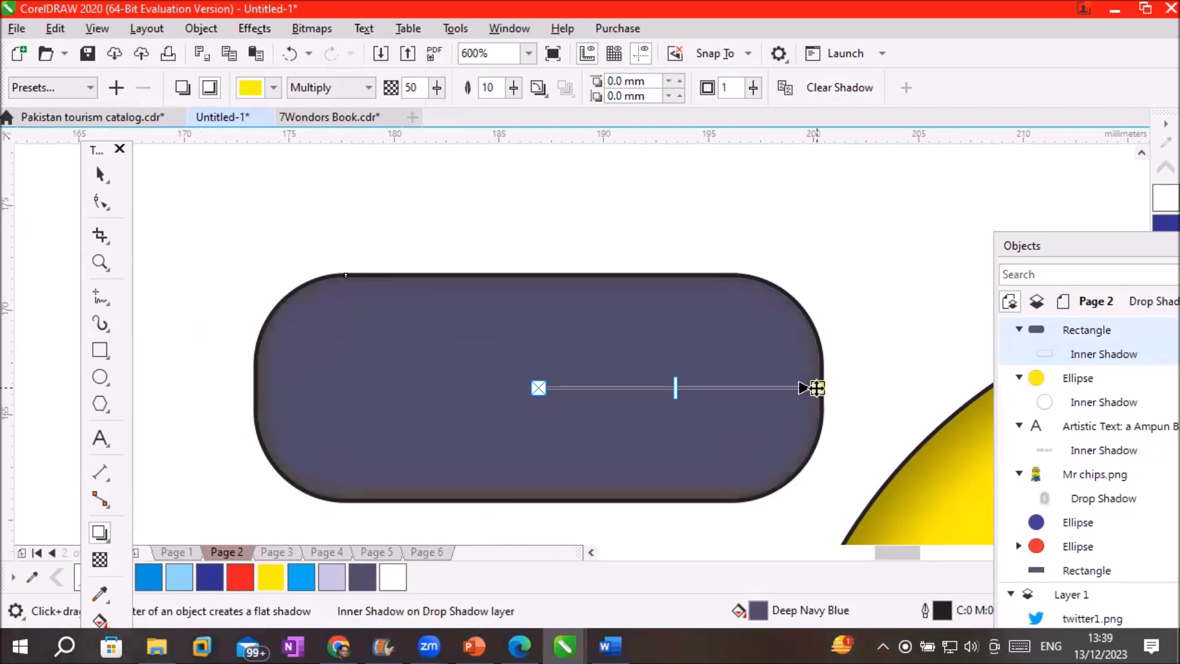
drag(686, 389, 706, 389)
drag(751, 390, 706, 387)
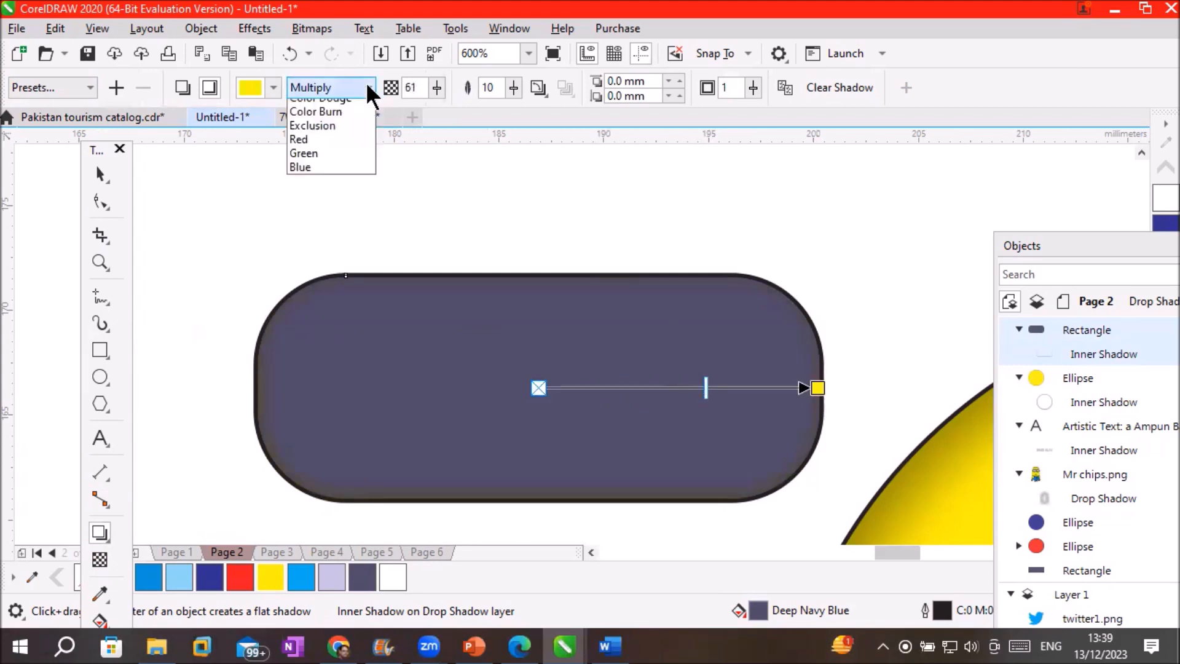
click(367, 86)
click(340, 104)
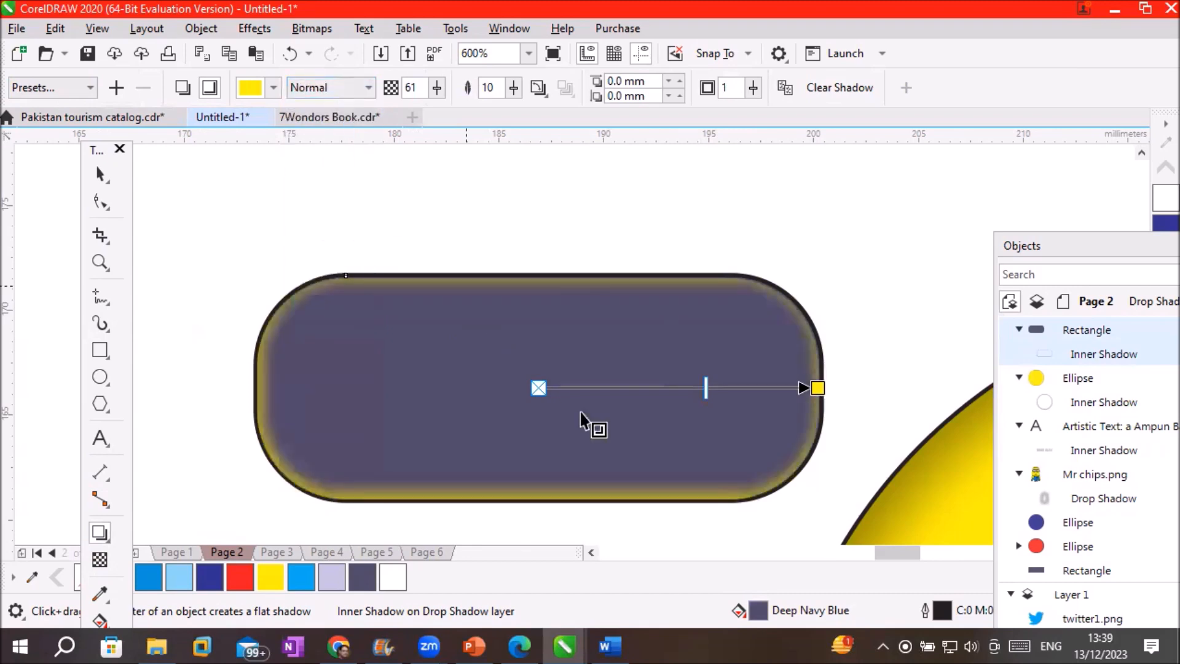
drag(701, 386, 809, 388)
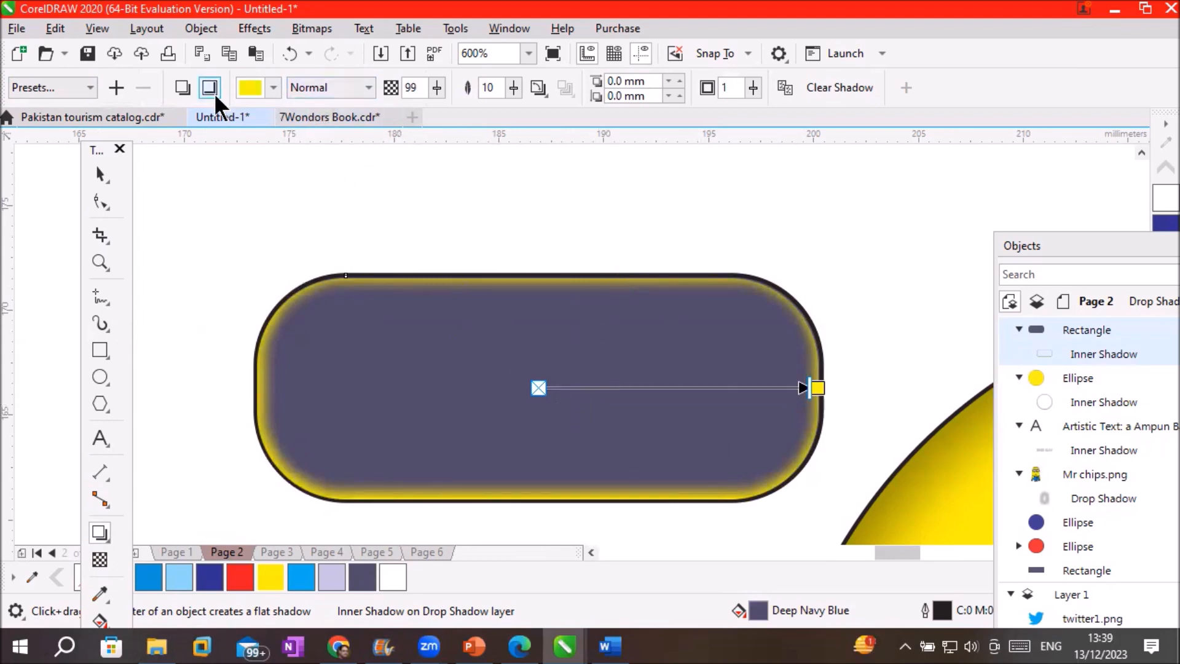
Toggle the shadow between drop and inner shadow, ending on inner shadow
click(183, 87)
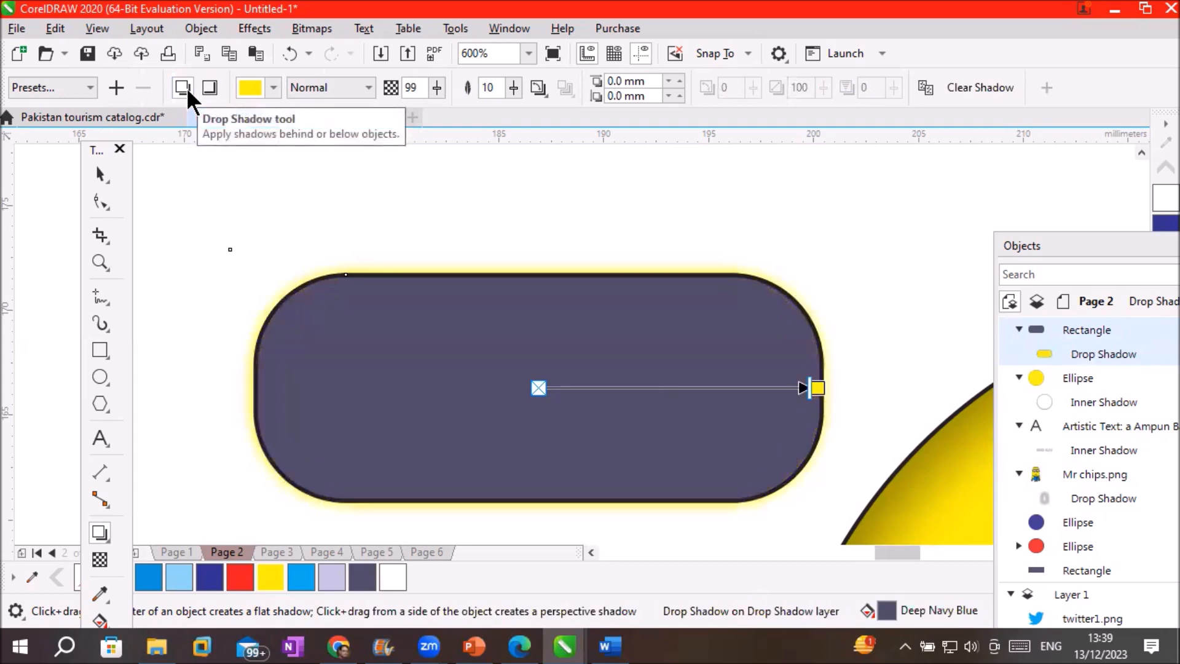
click(186, 87)
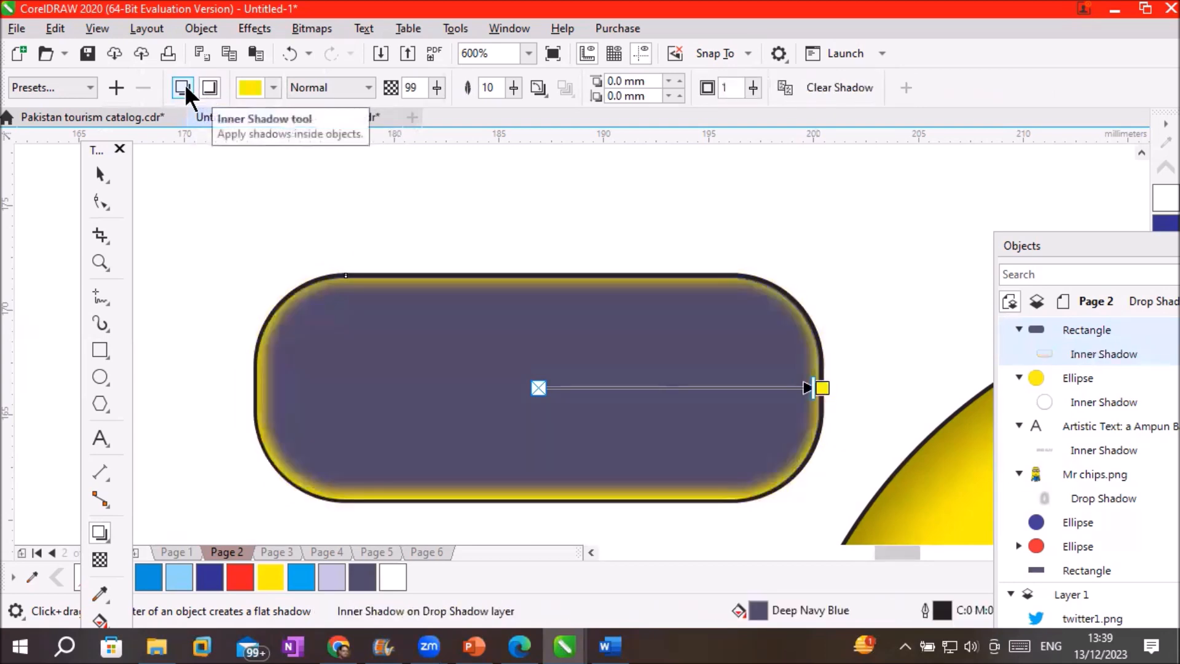
click(179, 86)
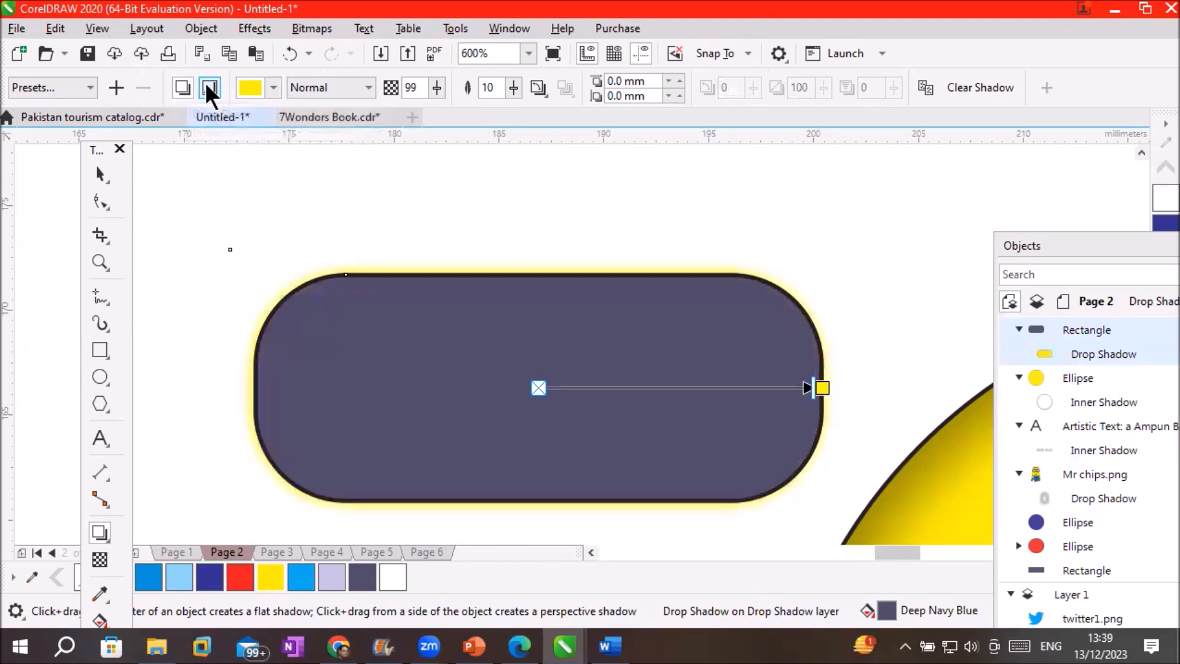
click(207, 87)
click(184, 87)
click(208, 87)
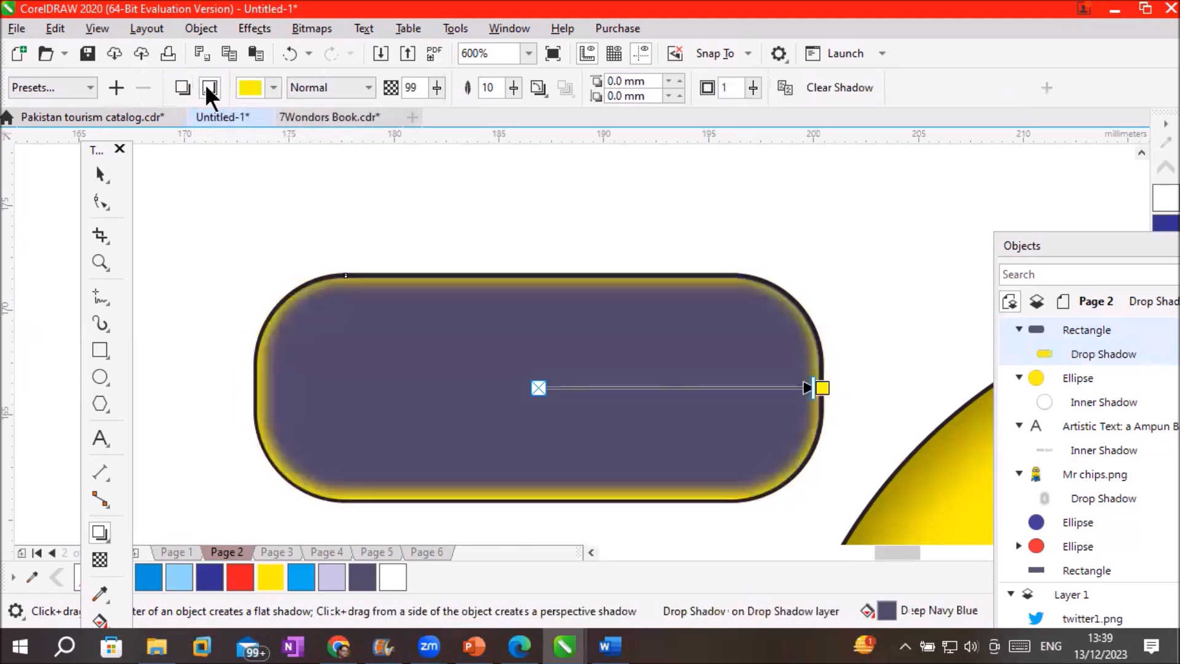
click(183, 87)
click(208, 88)
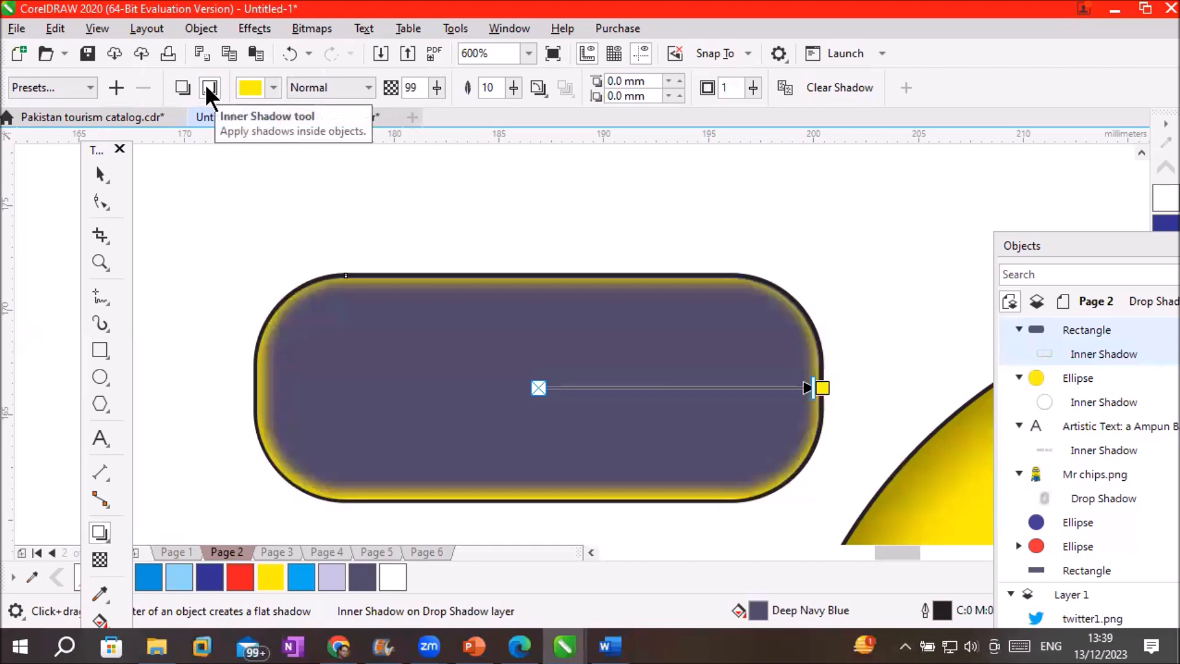
Widen the inner shadow's feathering to 64
scroll(694, 317, up, 2)
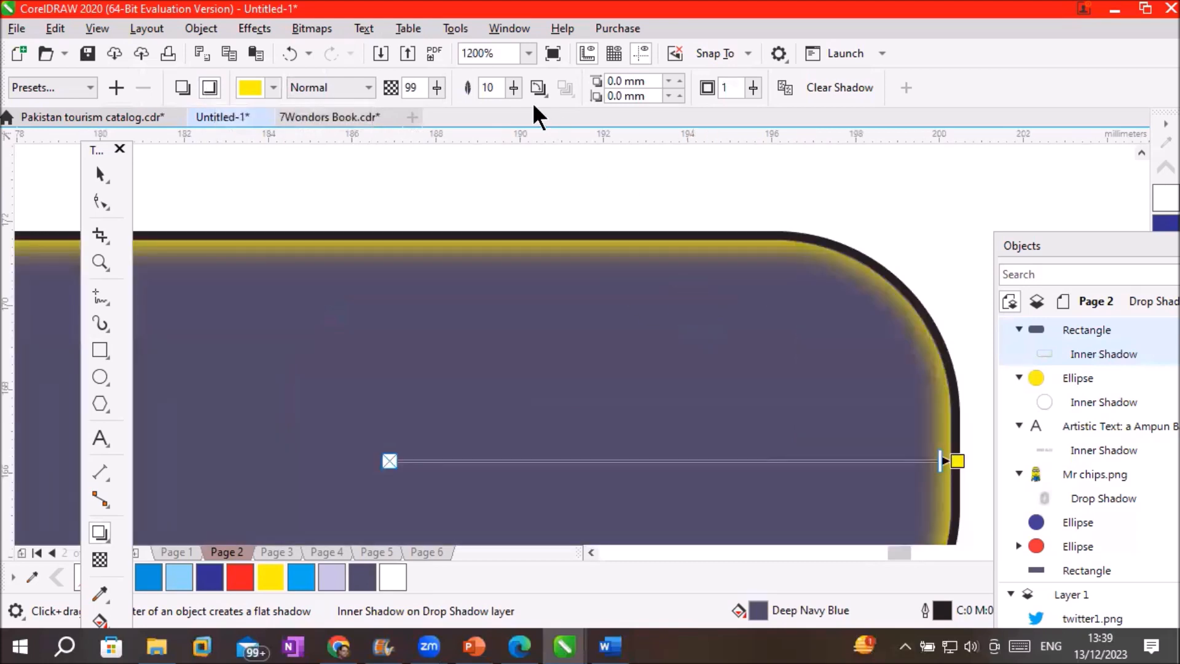
click(514, 87)
drag(514, 108, 529, 109)
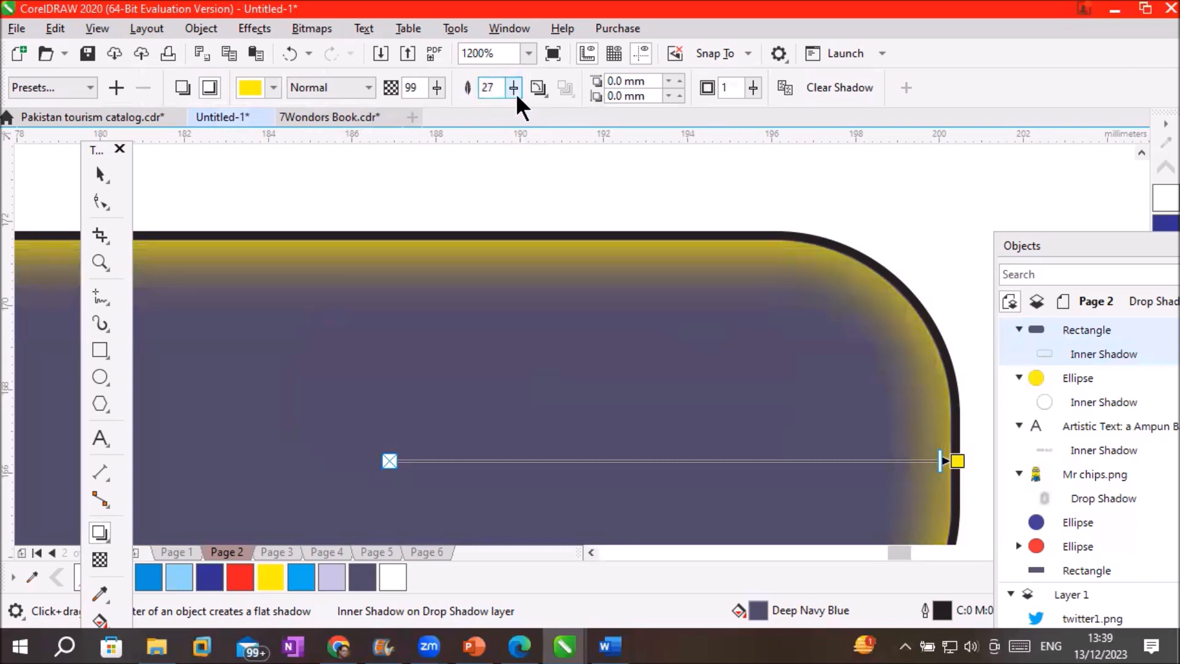
drag(513, 109, 529, 109)
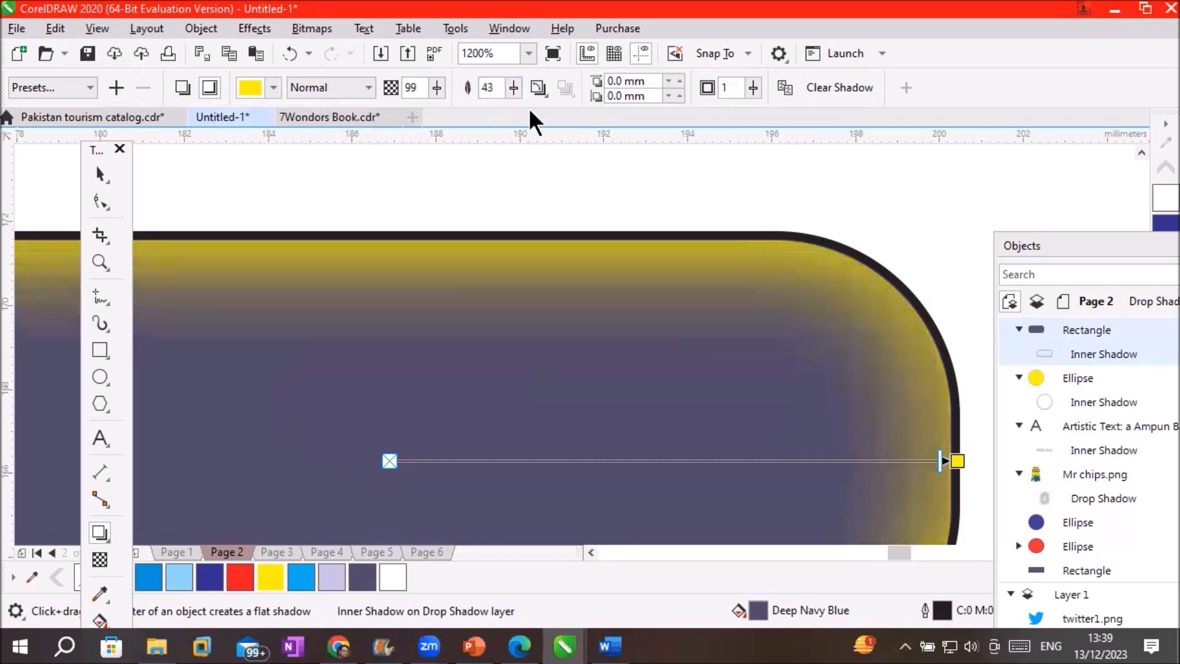
click(514, 88)
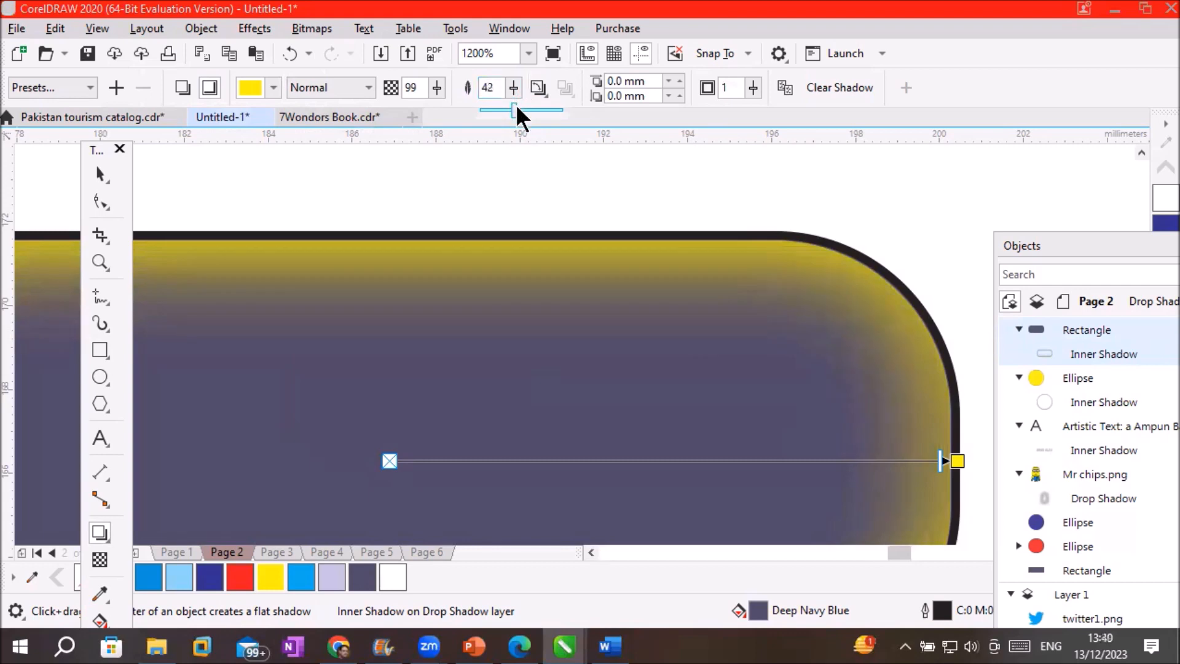
drag(514, 108, 532, 110)
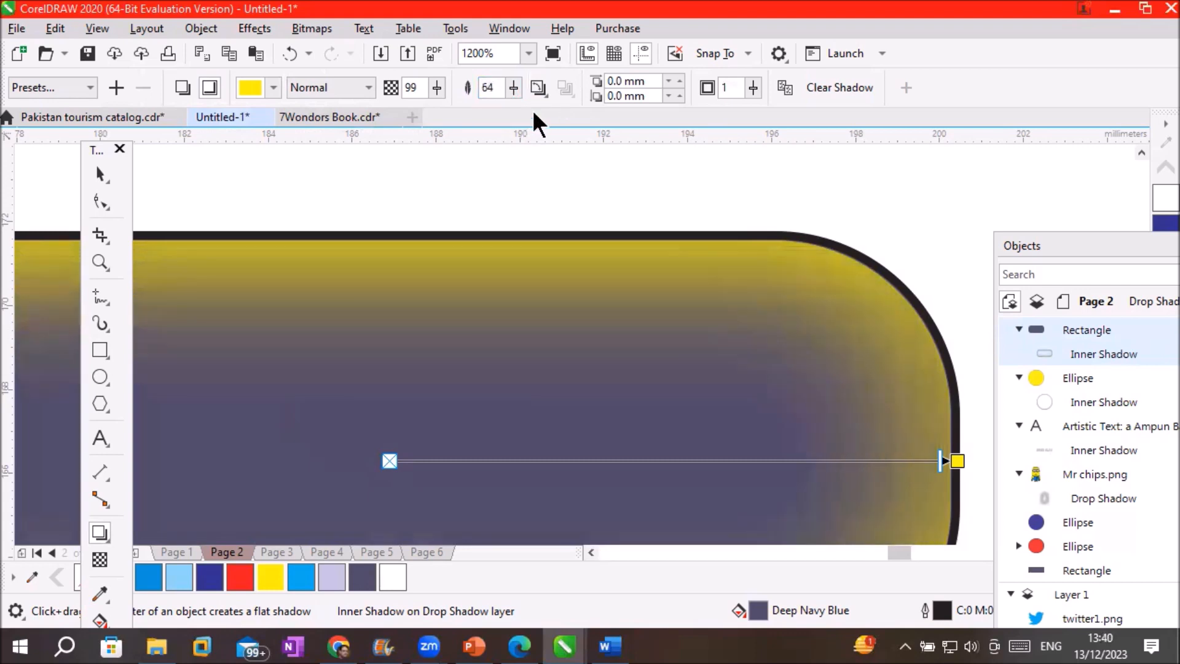
Set the inner shadow's opacity to 100
click(436, 87)
click(431, 108)
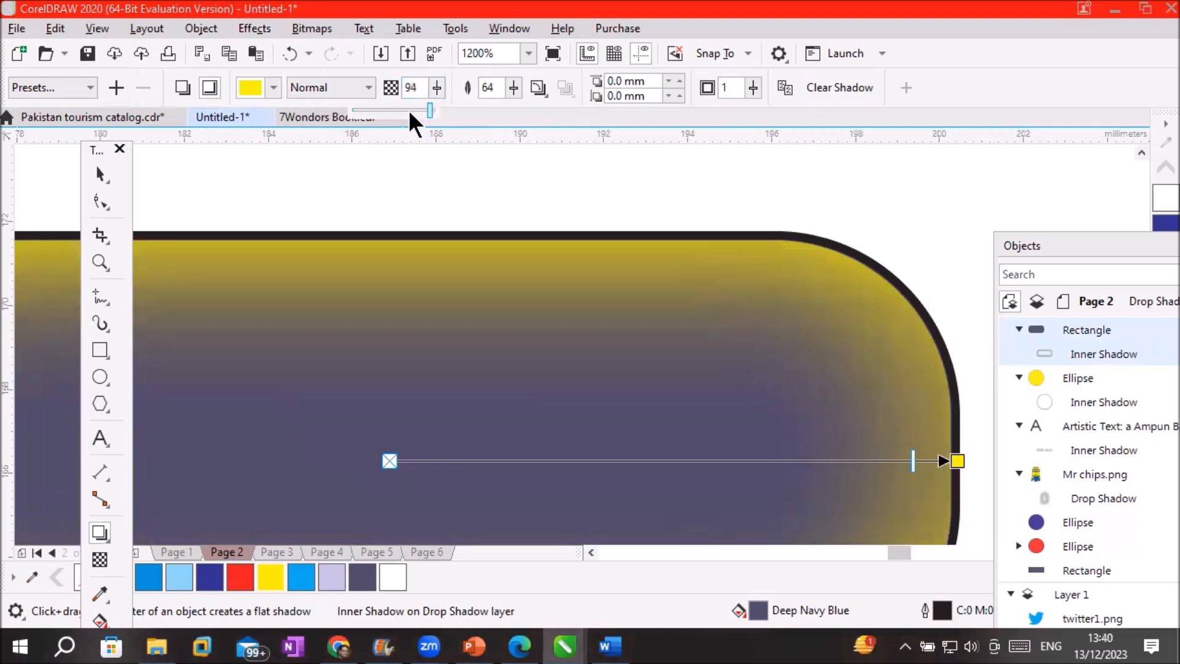
click(433, 91)
click(424, 109)
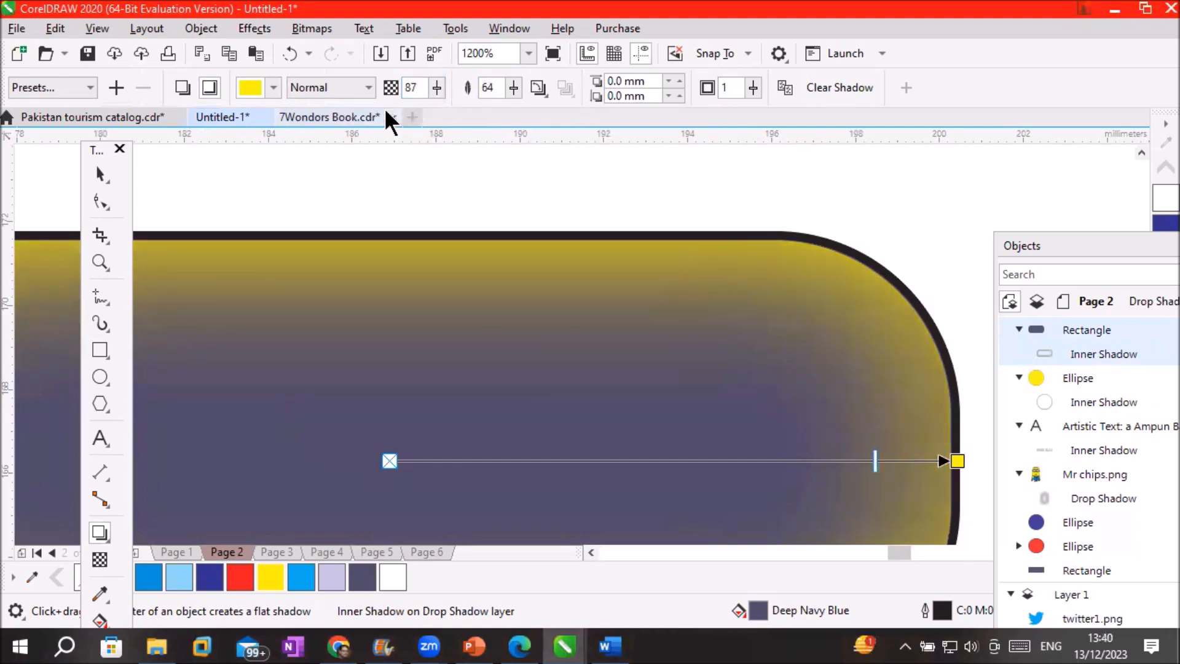
click(437, 88)
click(433, 109)
click(437, 87)
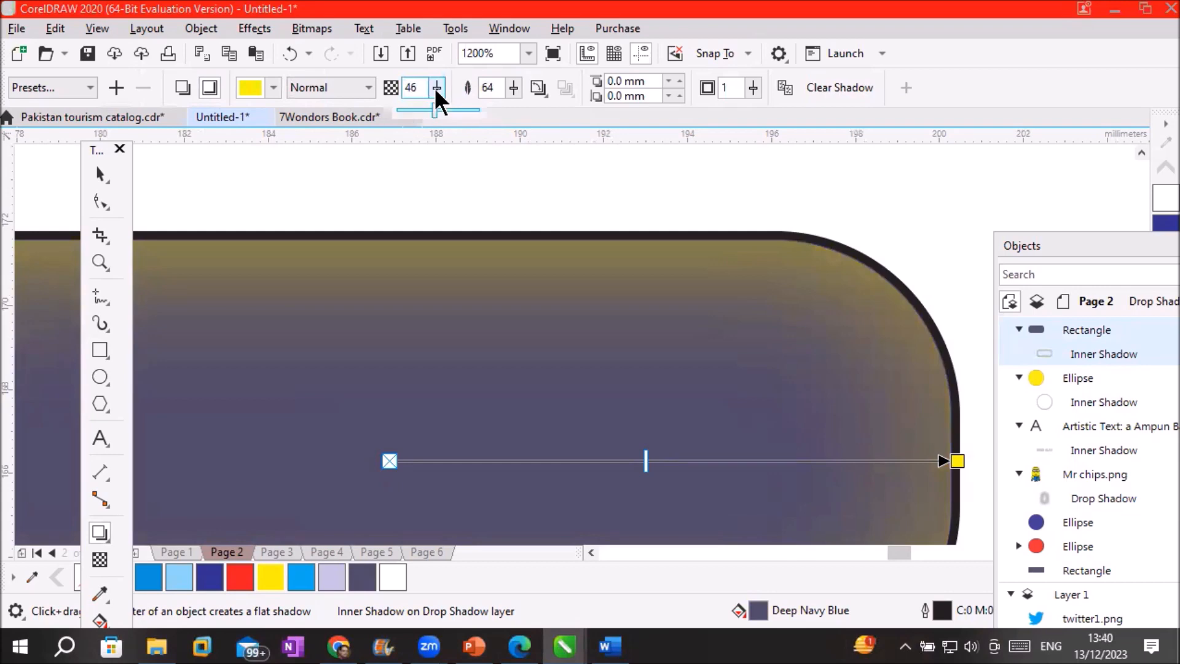
drag(432, 108, 482, 109)
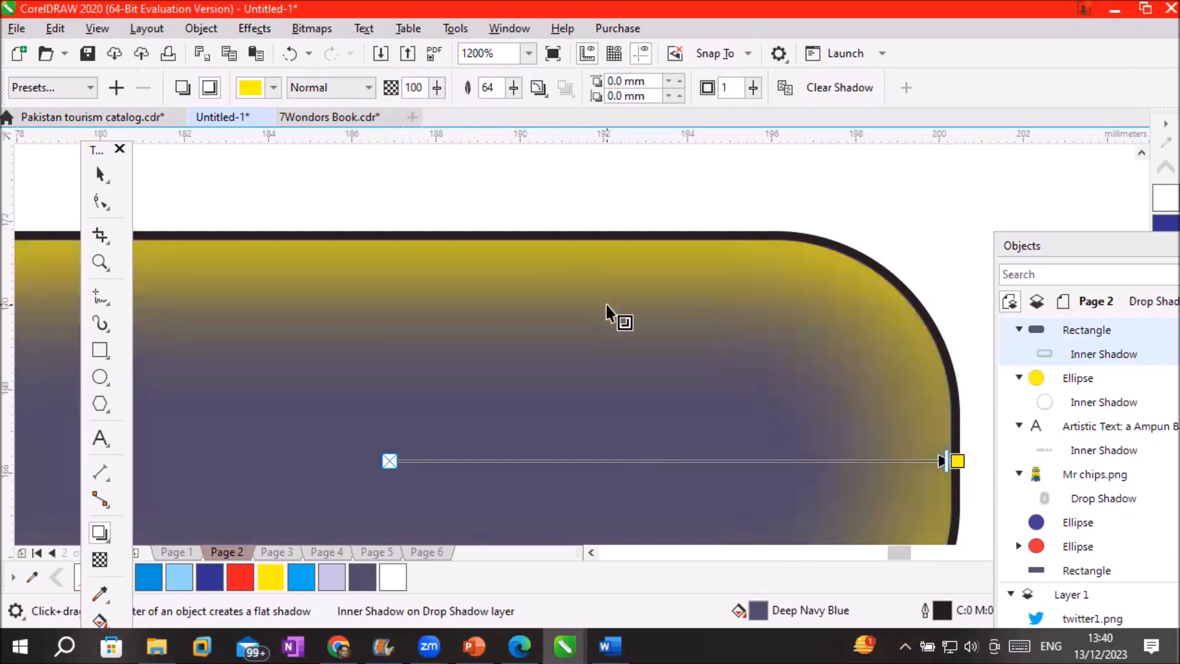
scroll(611, 307, down, 3)
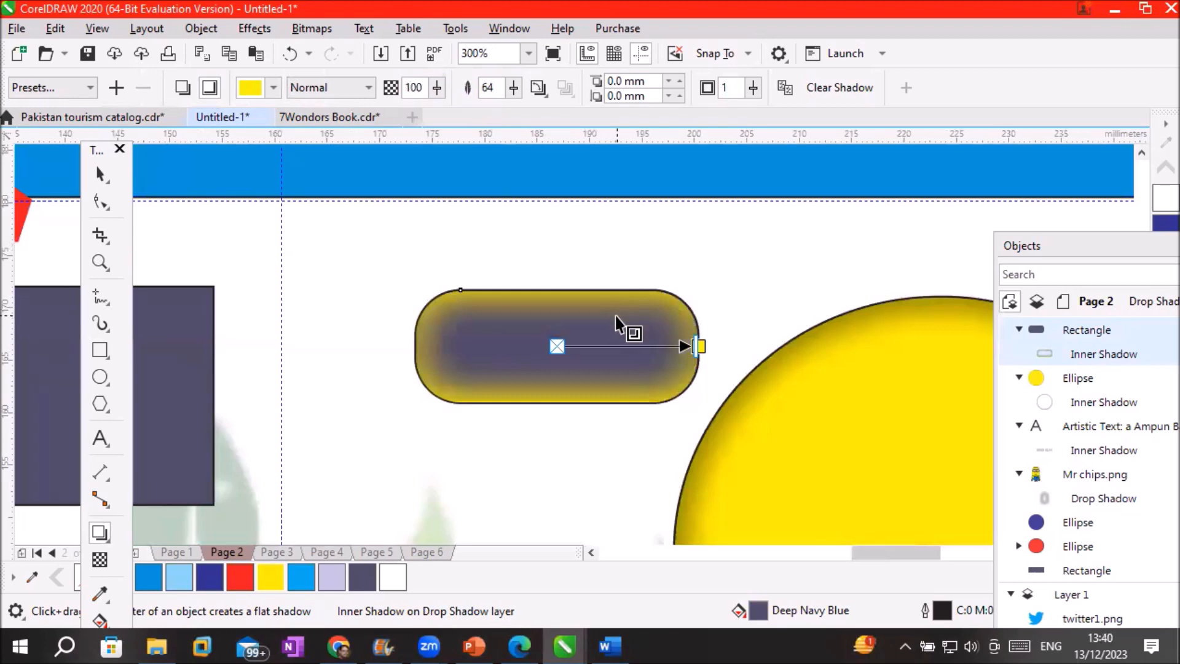
Switch the rectangle's shadow to the Inner Bottom Left preset, coloured yellow with Normal blending
click(88, 86)
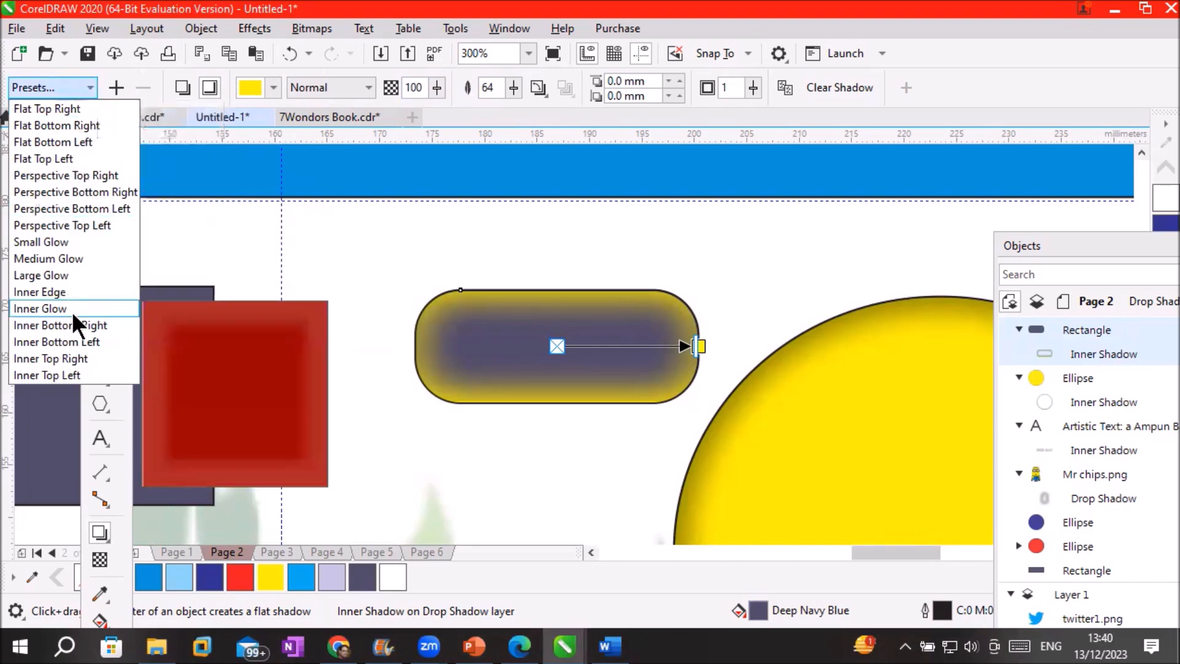
click(74, 345)
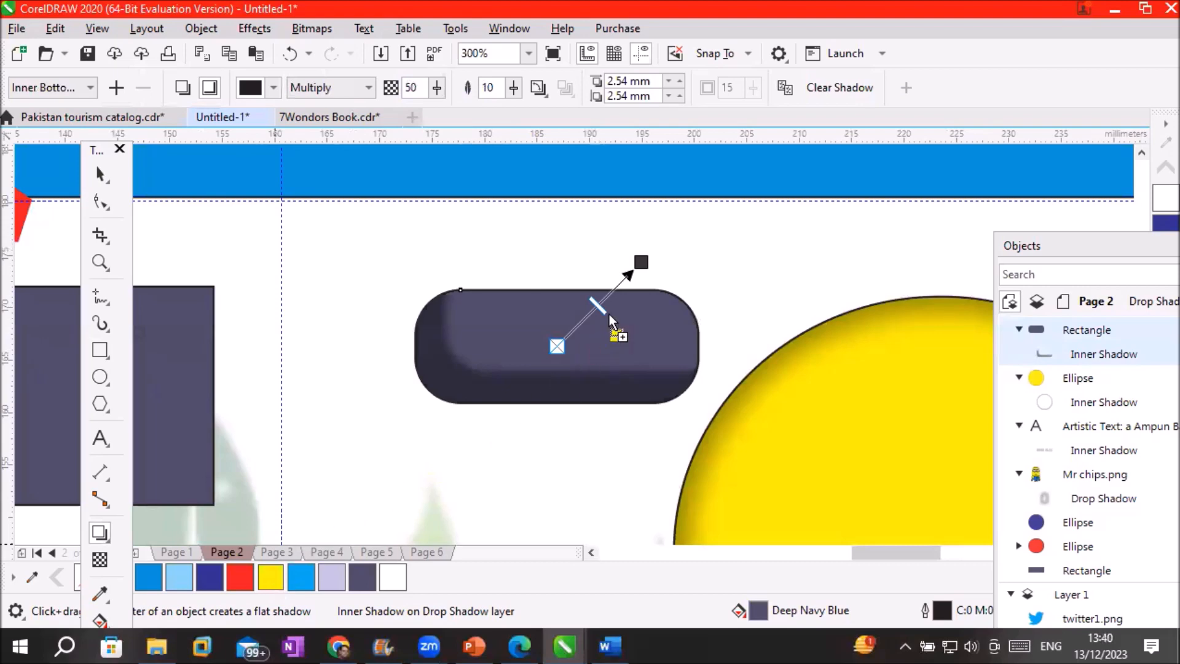
drag(638, 273, 642, 260)
drag(643, 261, 643, 261)
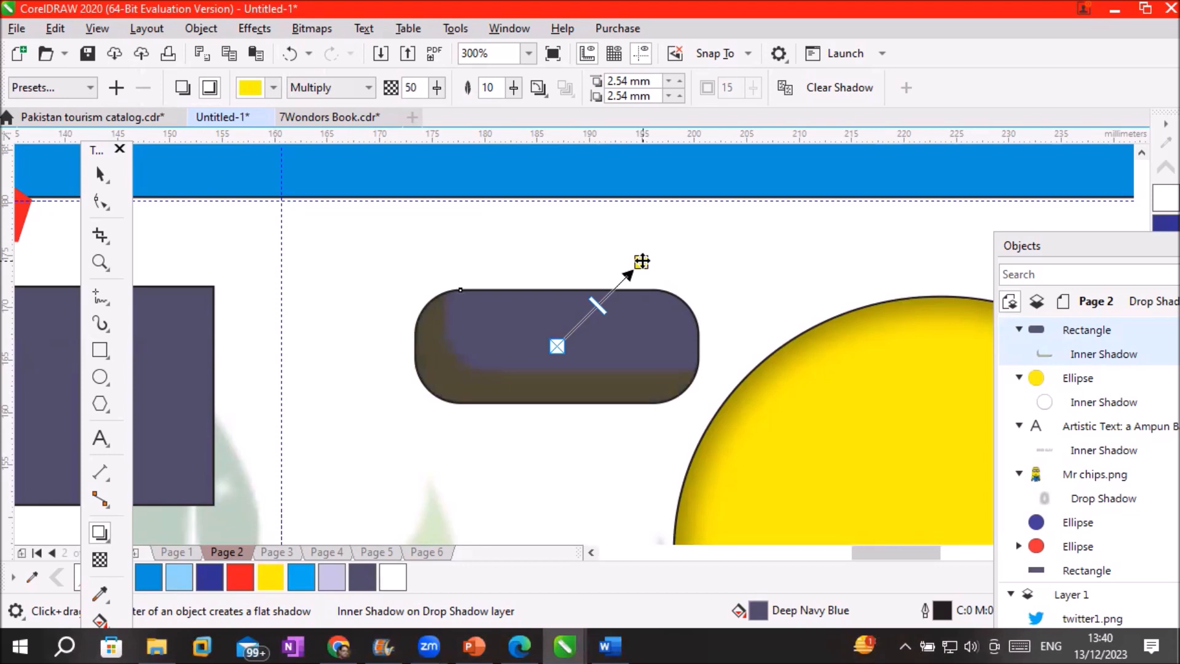
click(370, 90)
click(348, 106)
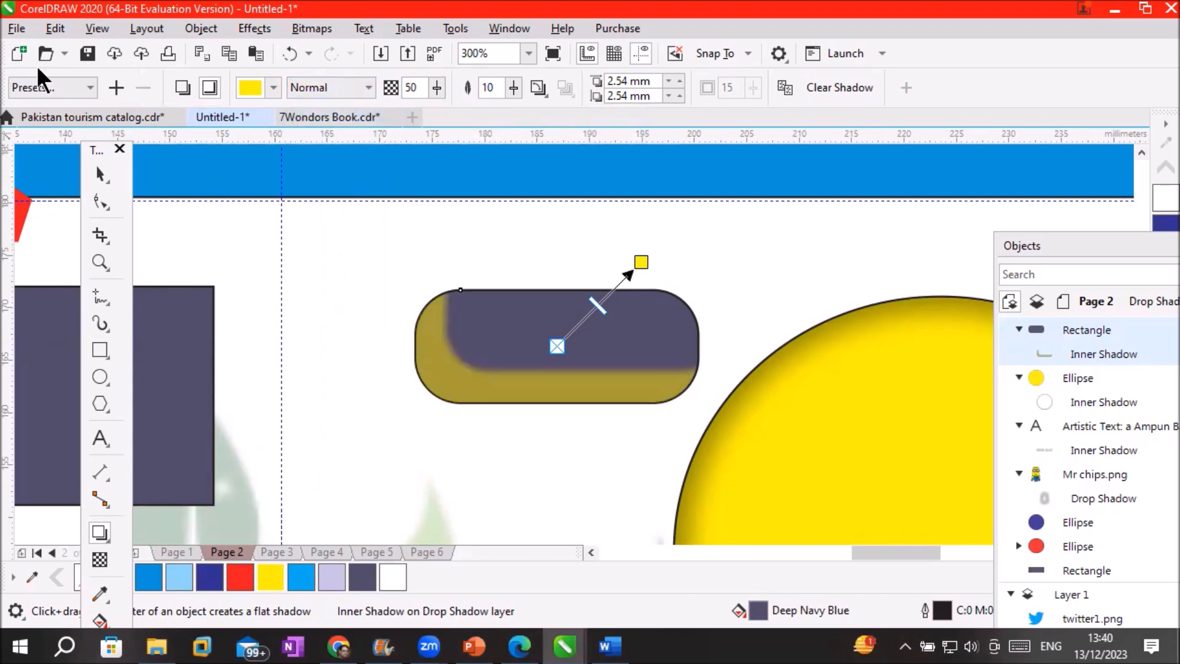
click(85, 87)
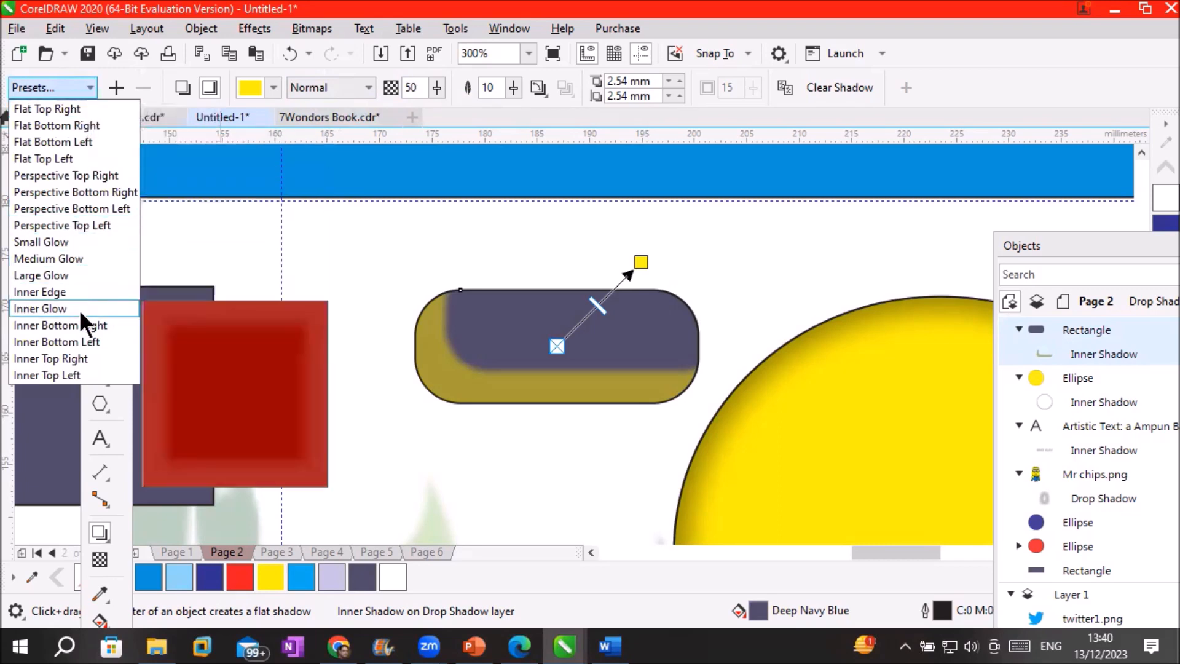
Try an Inner Top Right shadow in white, Normal blend, full opacity, angled toward the top-right
click(82, 359)
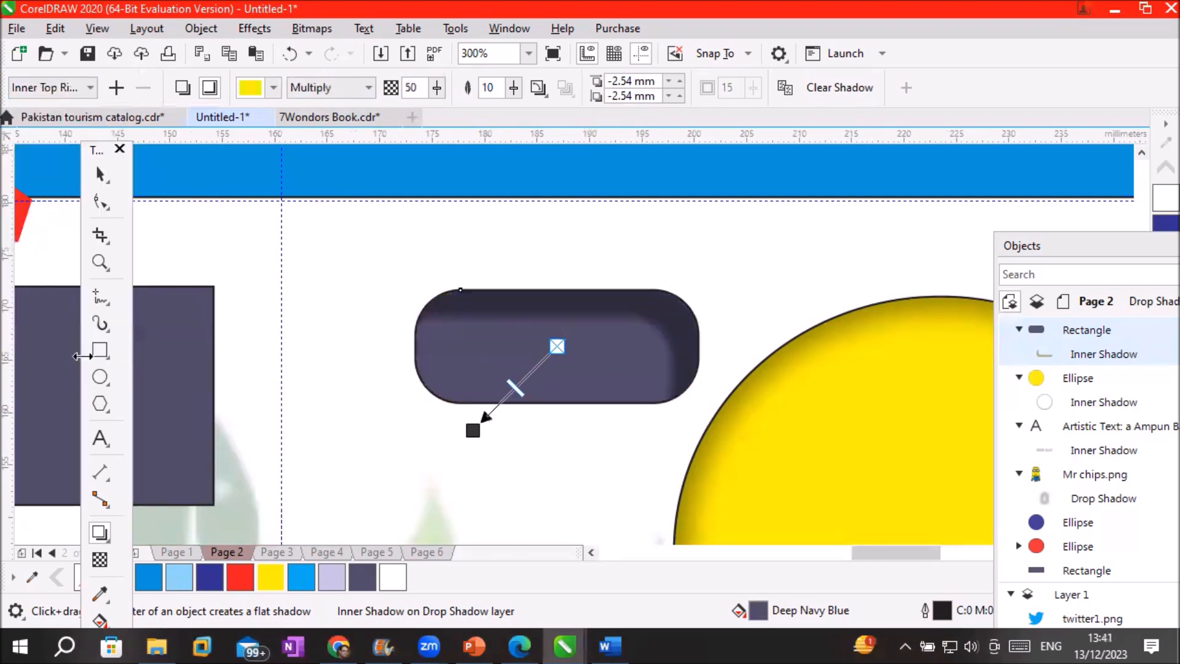
click(364, 88)
click(345, 116)
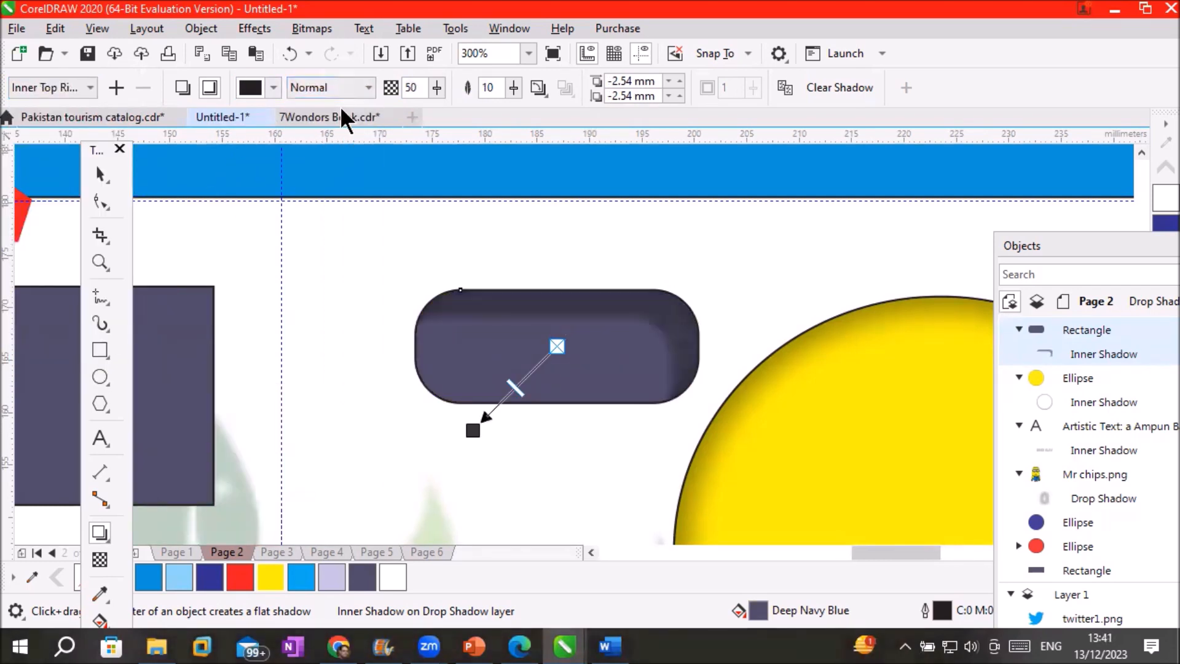
click(274, 90)
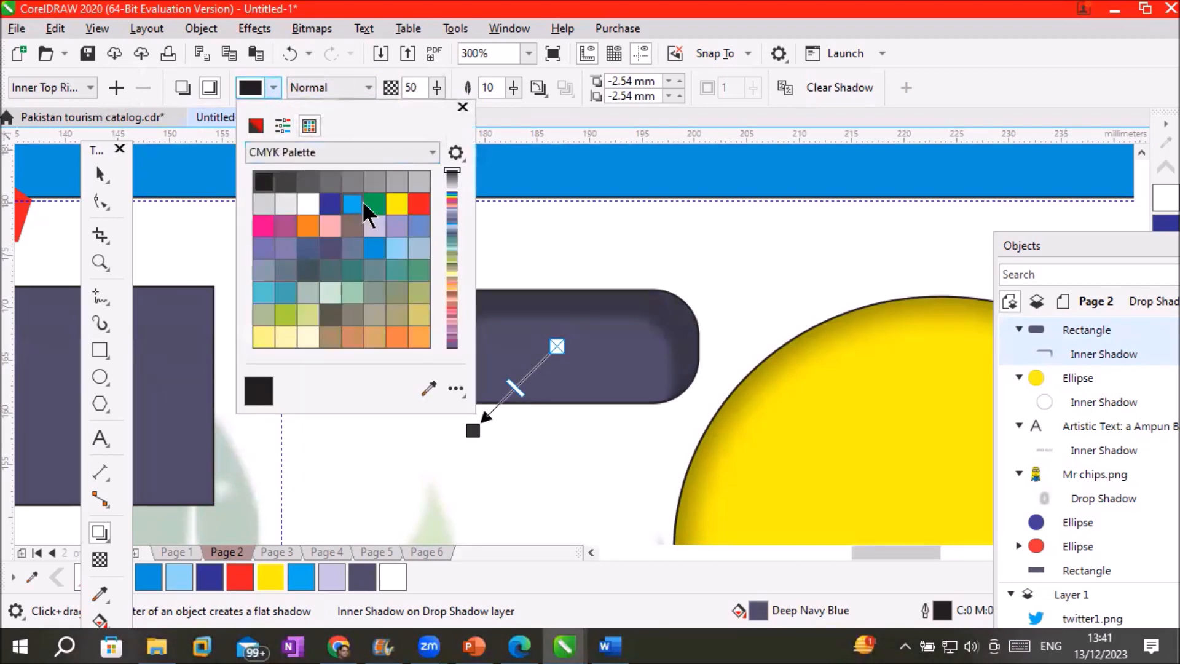
click(312, 203)
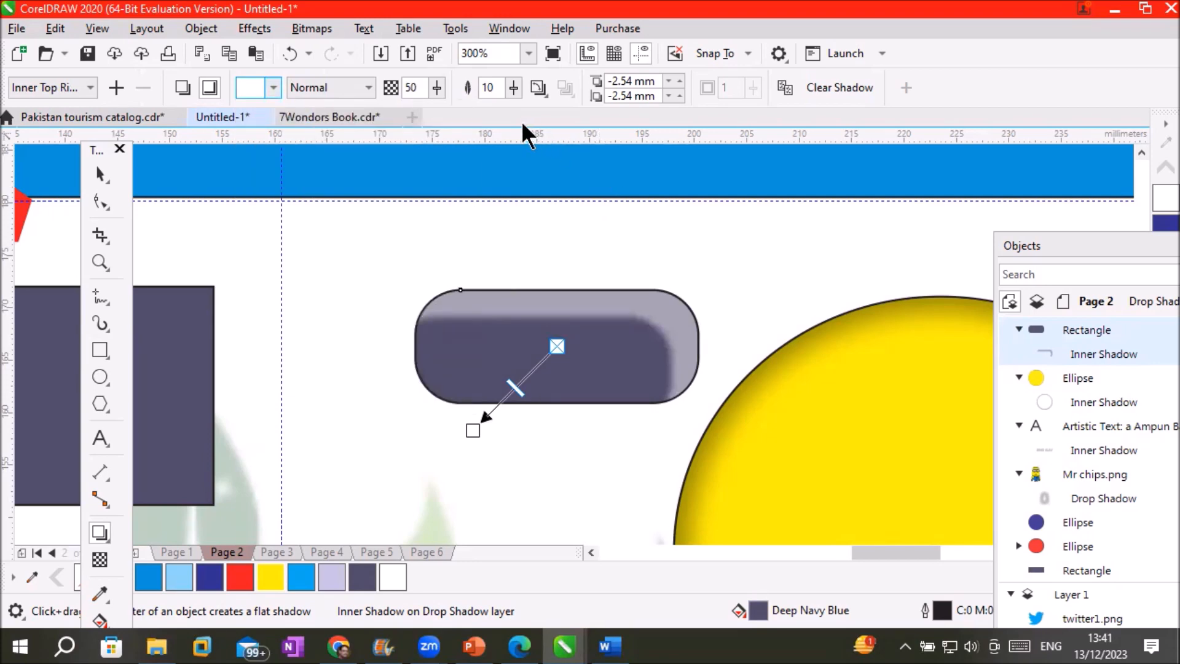
click(434, 87)
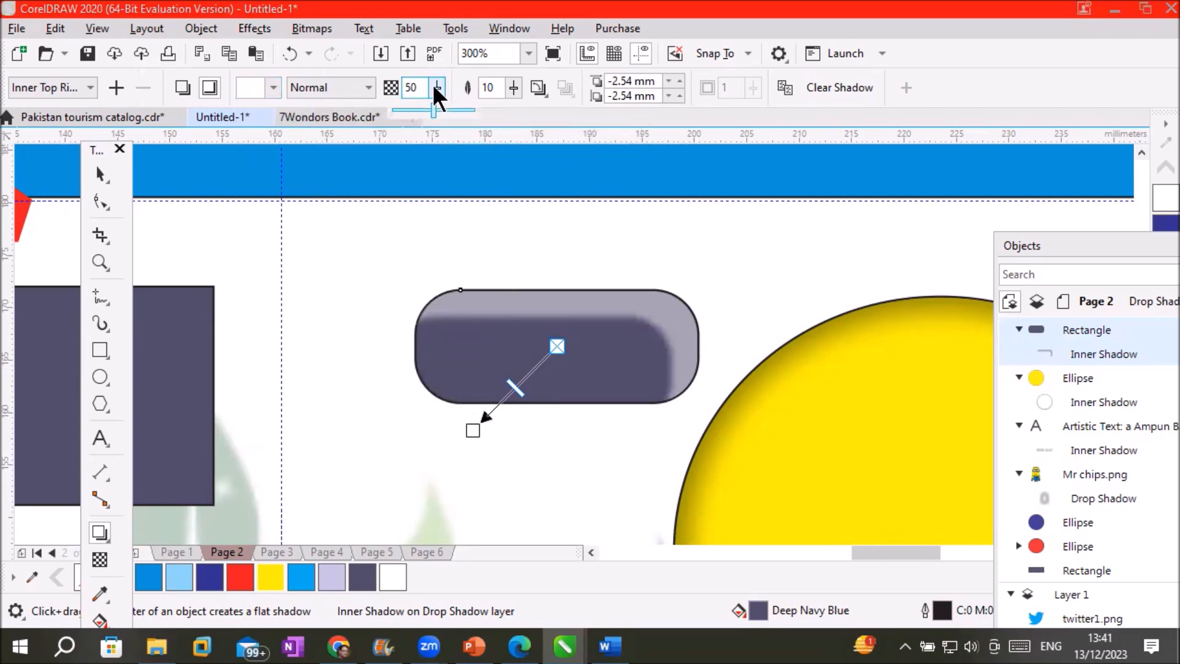
drag(434, 108, 475, 112)
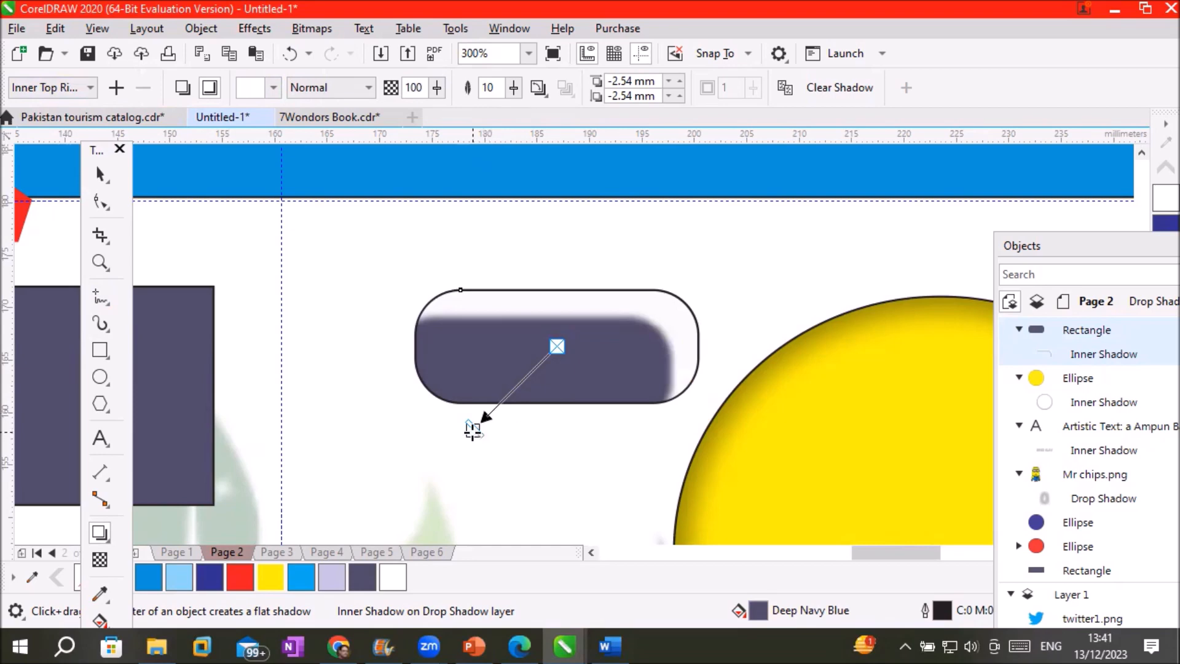
drag(473, 431, 696, 273)
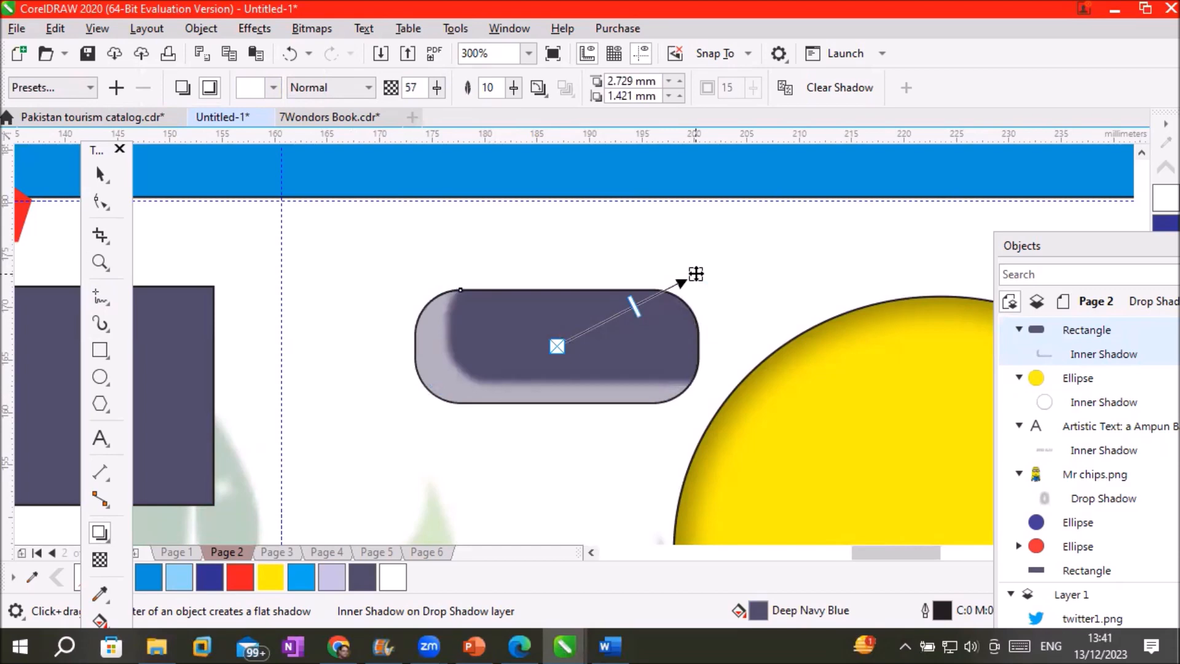
Clear the inner shadow from the navy rounded rectangle
click(89, 91)
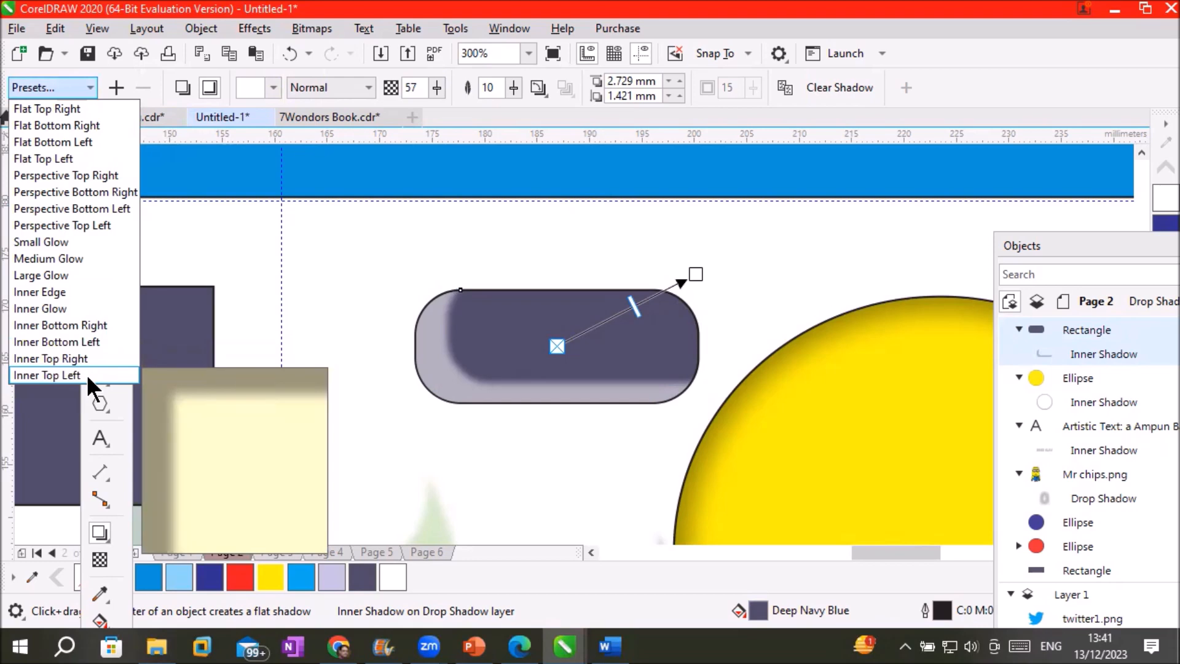
click(53, 91)
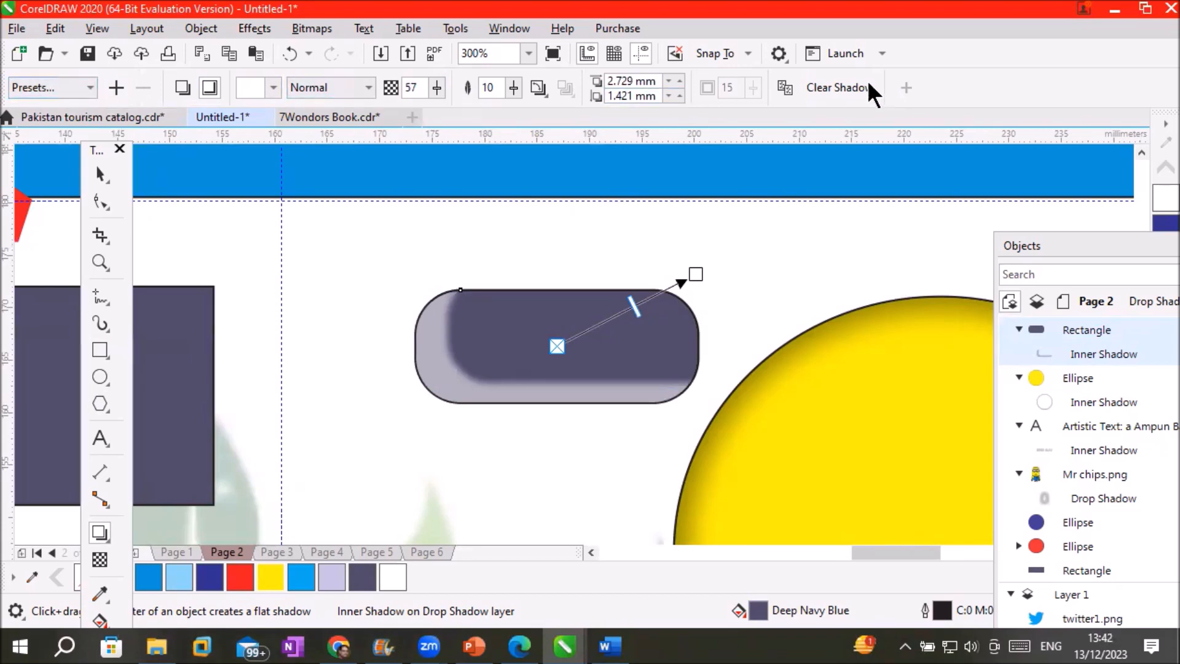
click(842, 88)
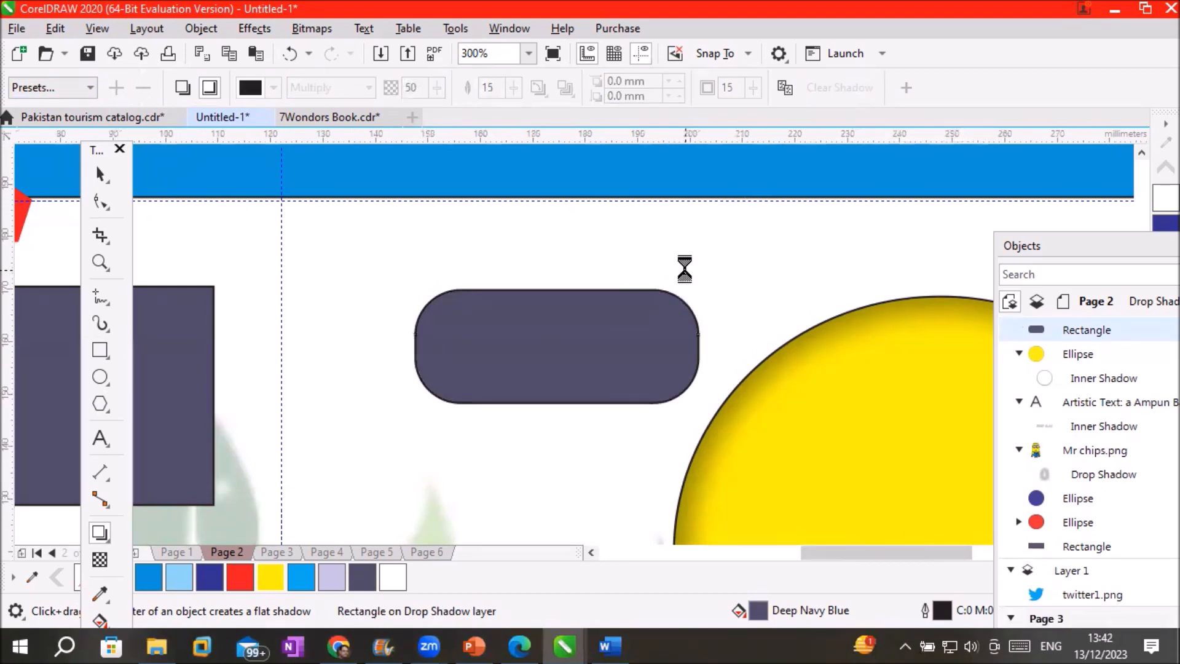
Fill the rounded rectangle cyan and copy the yellow circle's inner shadow onto it
scroll(688, 277, down, 2)
scroll(751, 336, up, 1)
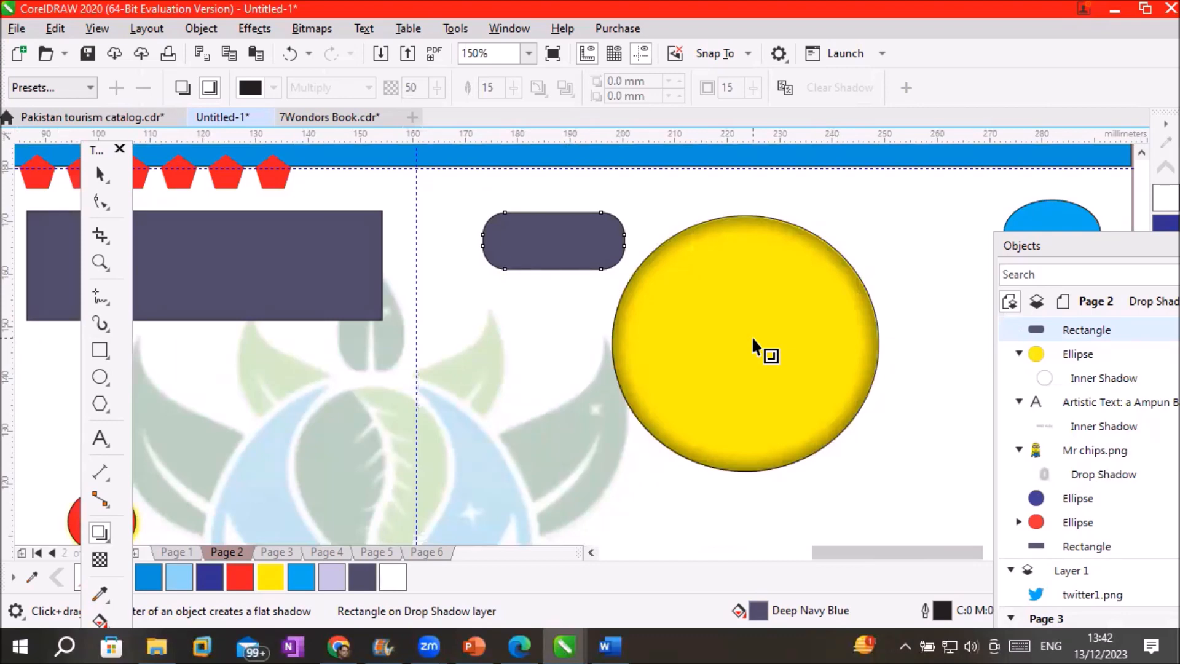
click(302, 577)
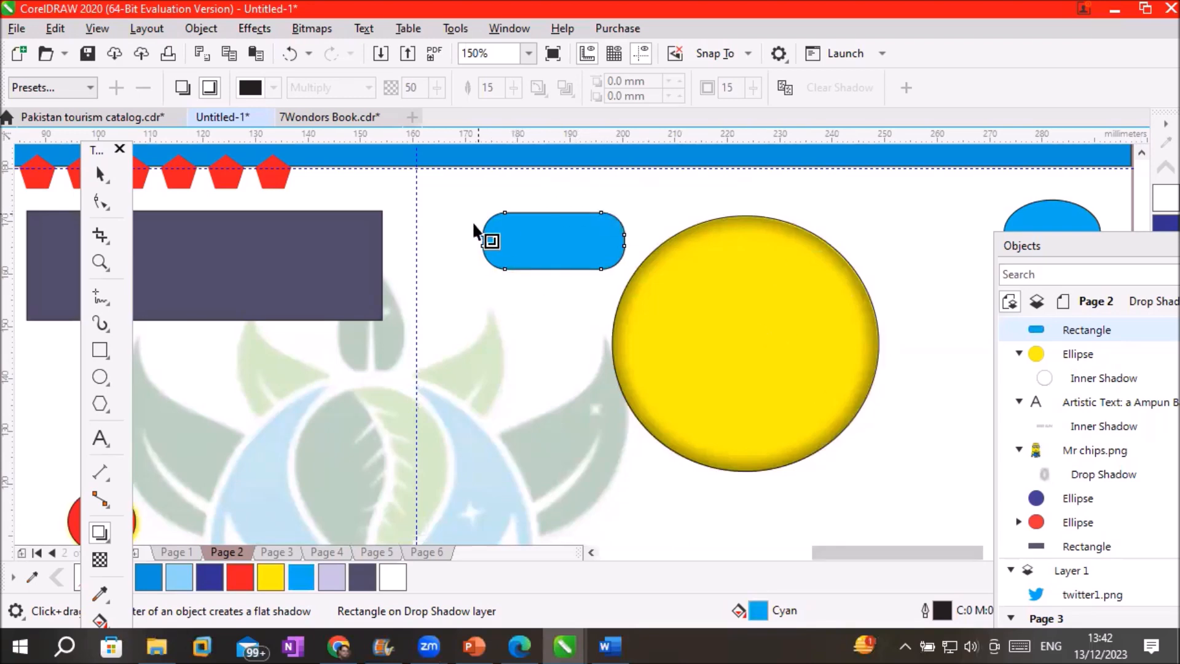
scroll(497, 187, up, 1)
scroll(614, 211, down, 1)
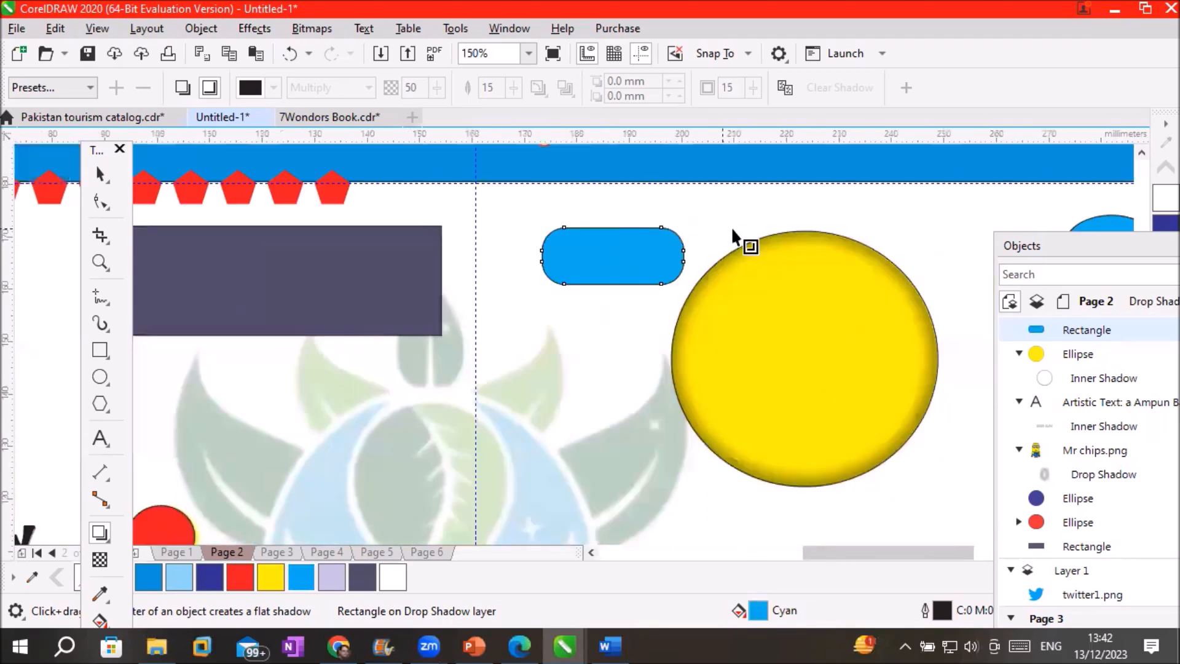
click(785, 88)
click(798, 301)
Zoom out and go to Page 3 of the document
scroll(674, 241, up, 6)
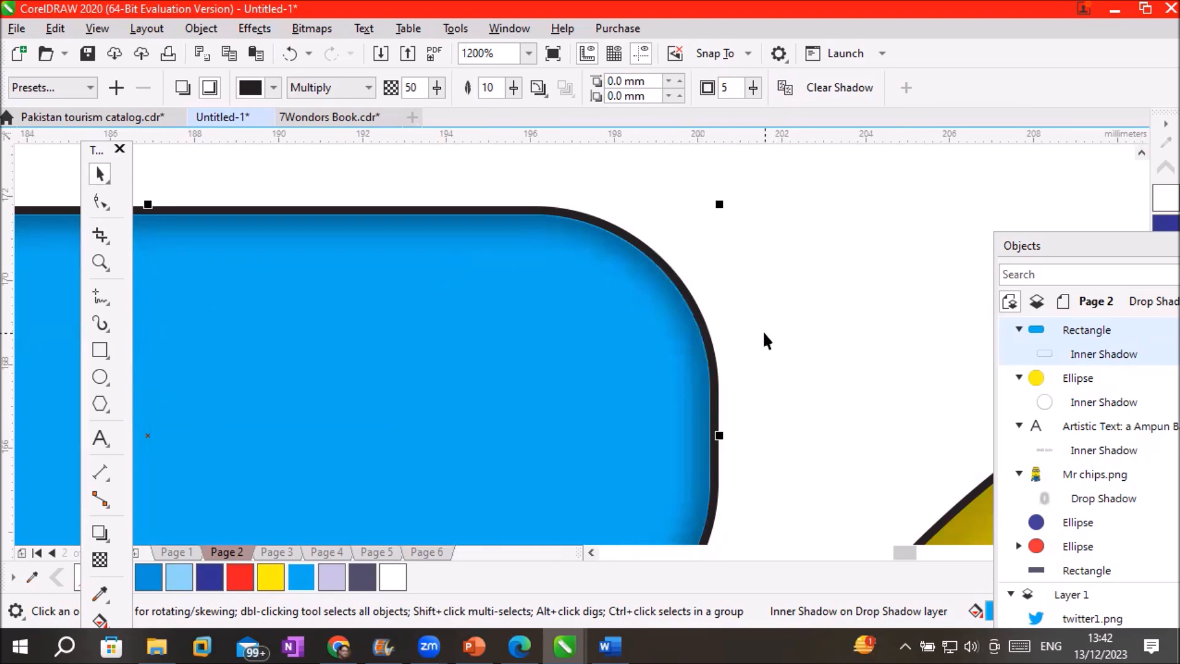
scroll(762, 330, down, 5)
scroll(758, 330, up, 5)
scroll(713, 286, down, 6)
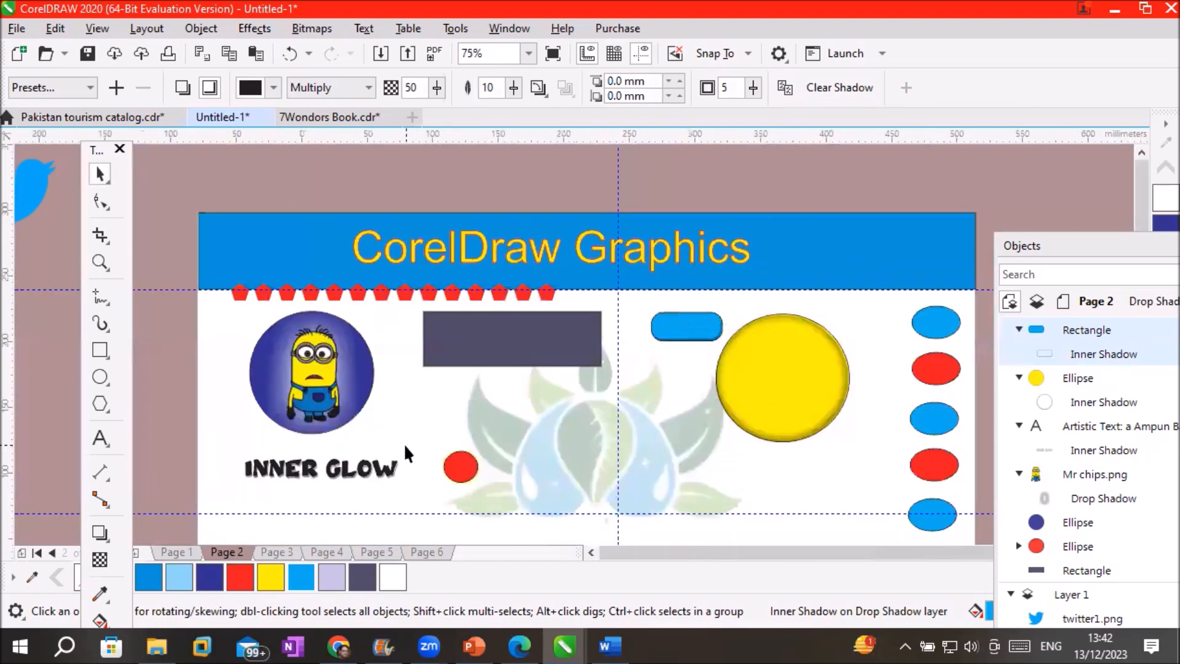
scroll(404, 444, down, 1)
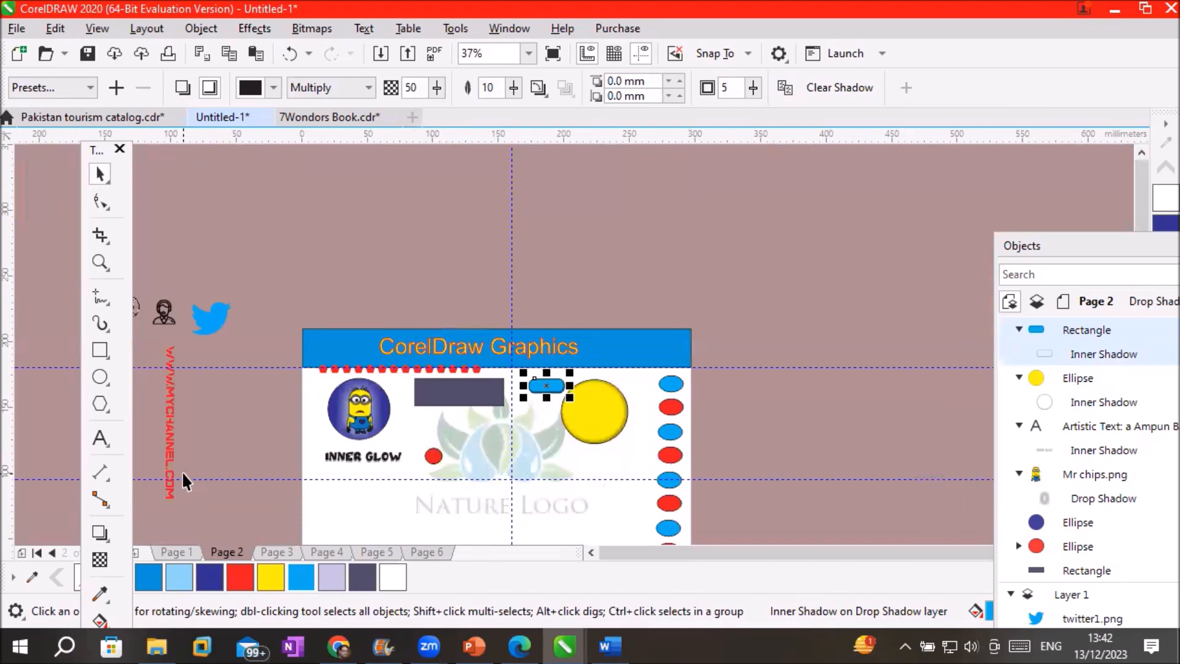
click(275, 552)
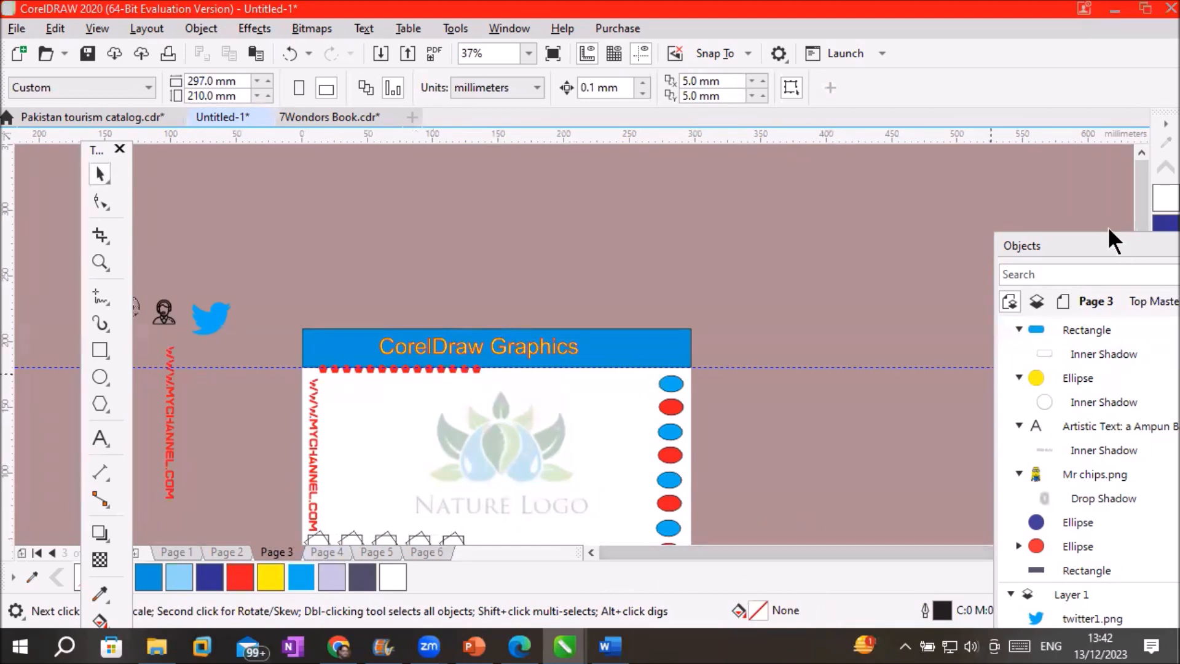
Widen the Objects panel, pick the Contour tool from the effects flyout, and zoom in on the card
click(1141, 534)
click(1135, 534)
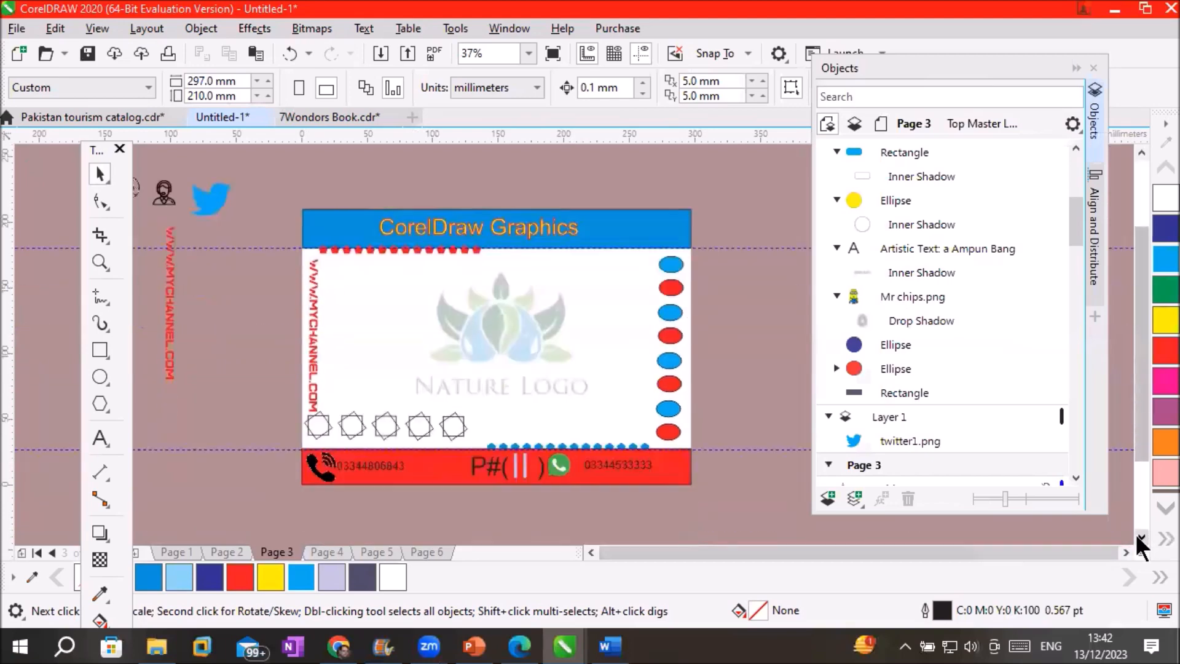
click(1128, 550)
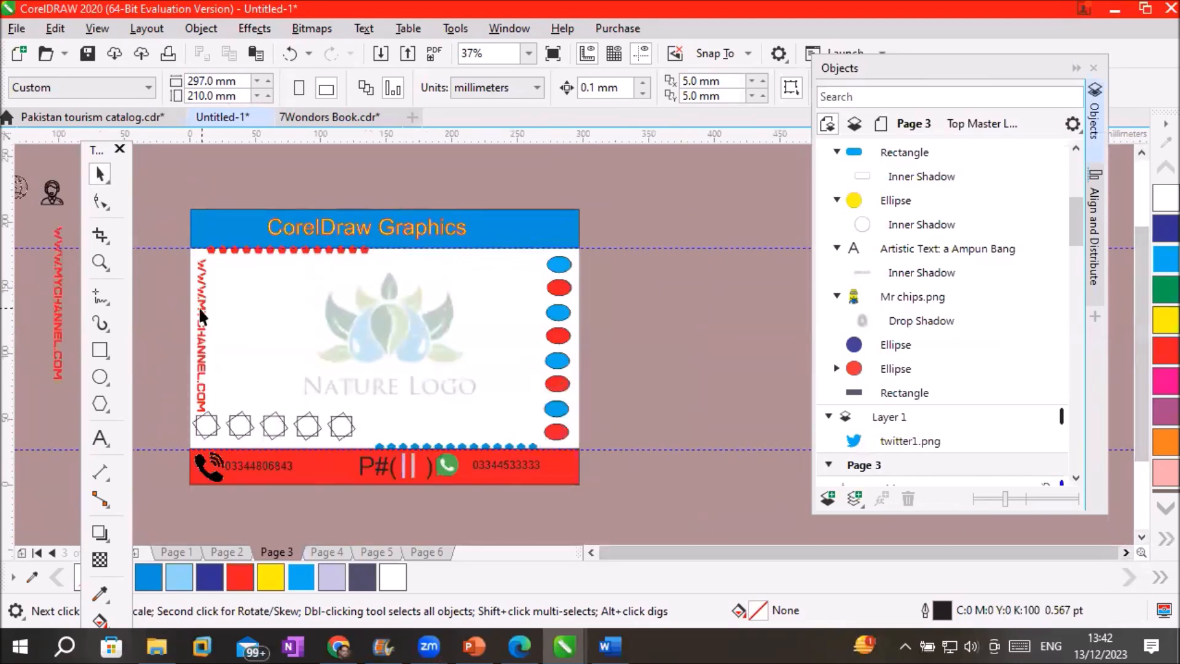
click(101, 533)
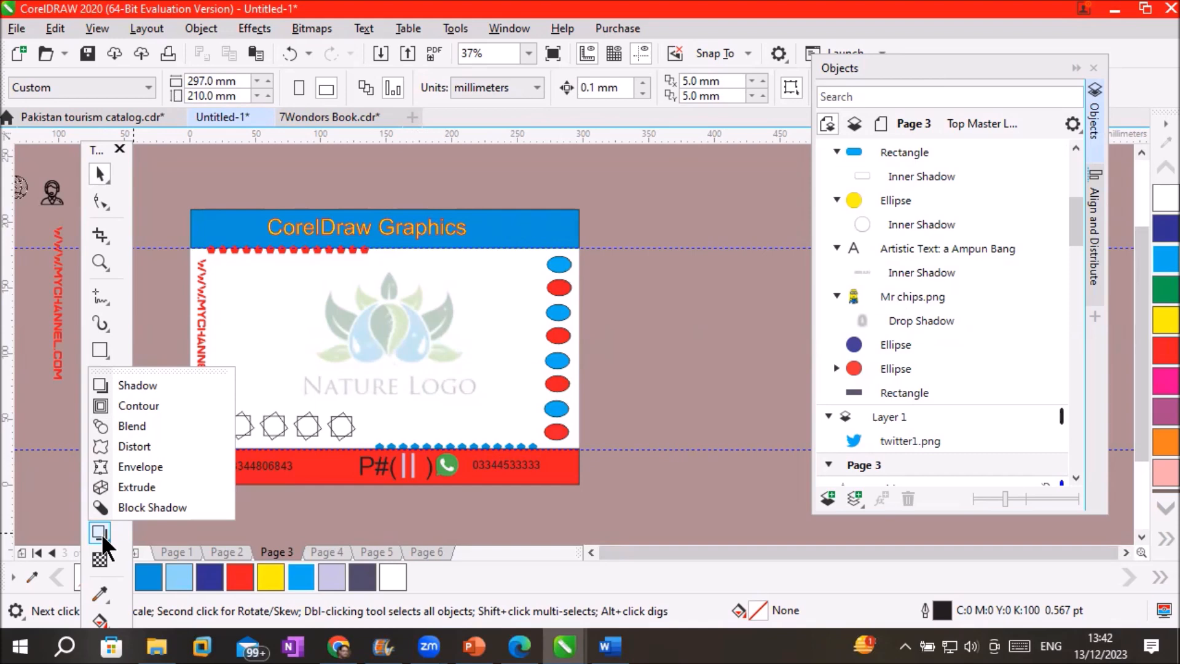
click(139, 404)
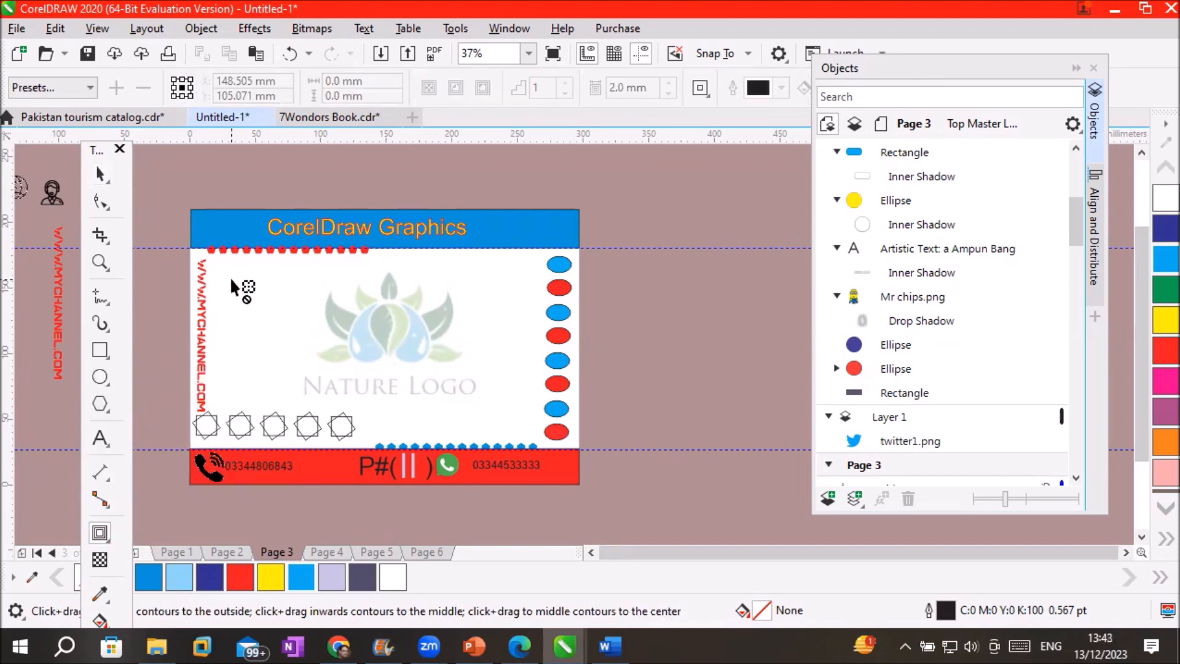
scroll(230, 277, up, 2)
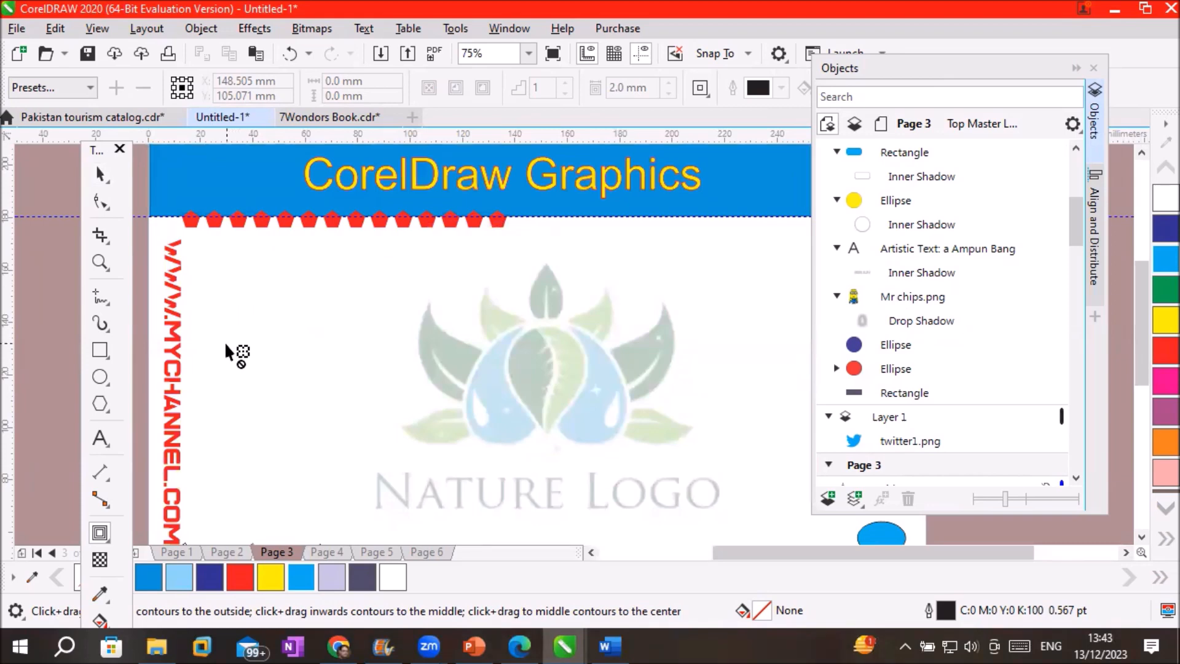
Draw a roughly 50 mm circle left of the Nature Logo, then open the Contour presets list
click(98, 377)
drag(266, 306, 398, 434)
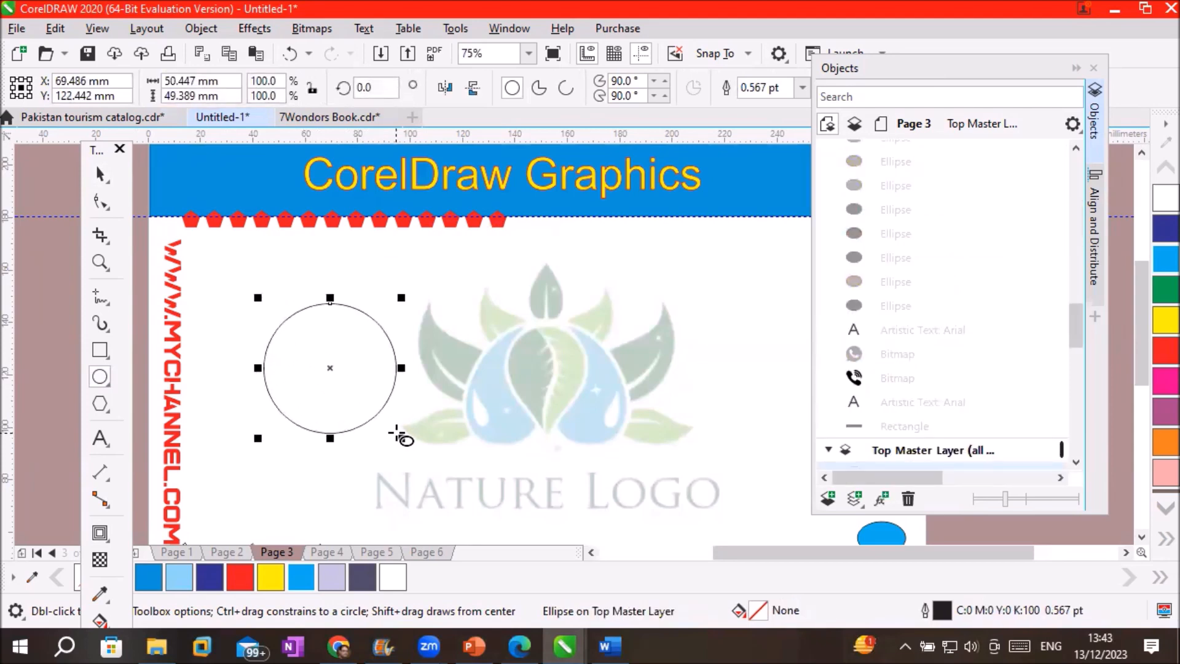
click(98, 533)
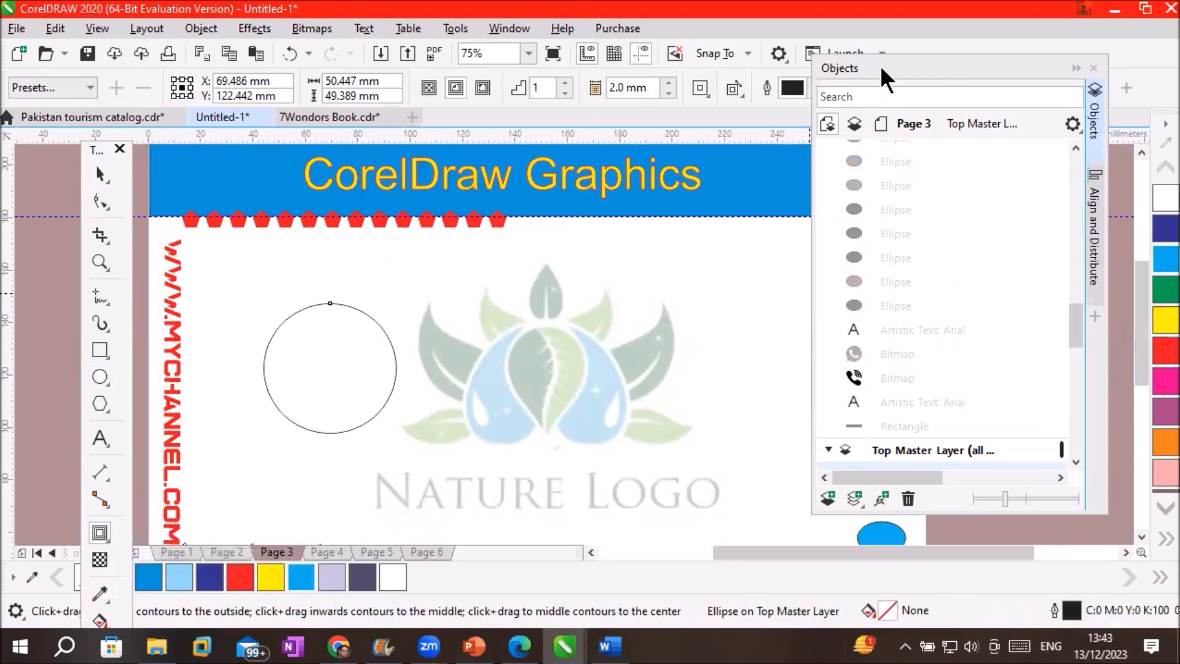
drag(883, 71, 924, 232)
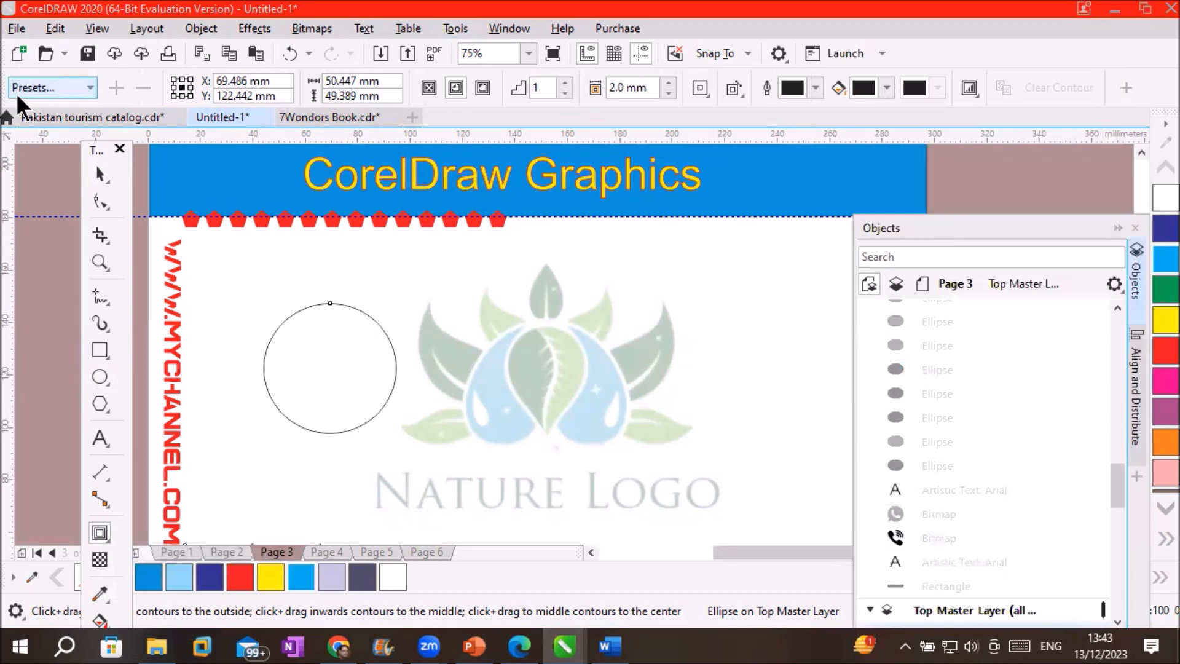
click(90, 87)
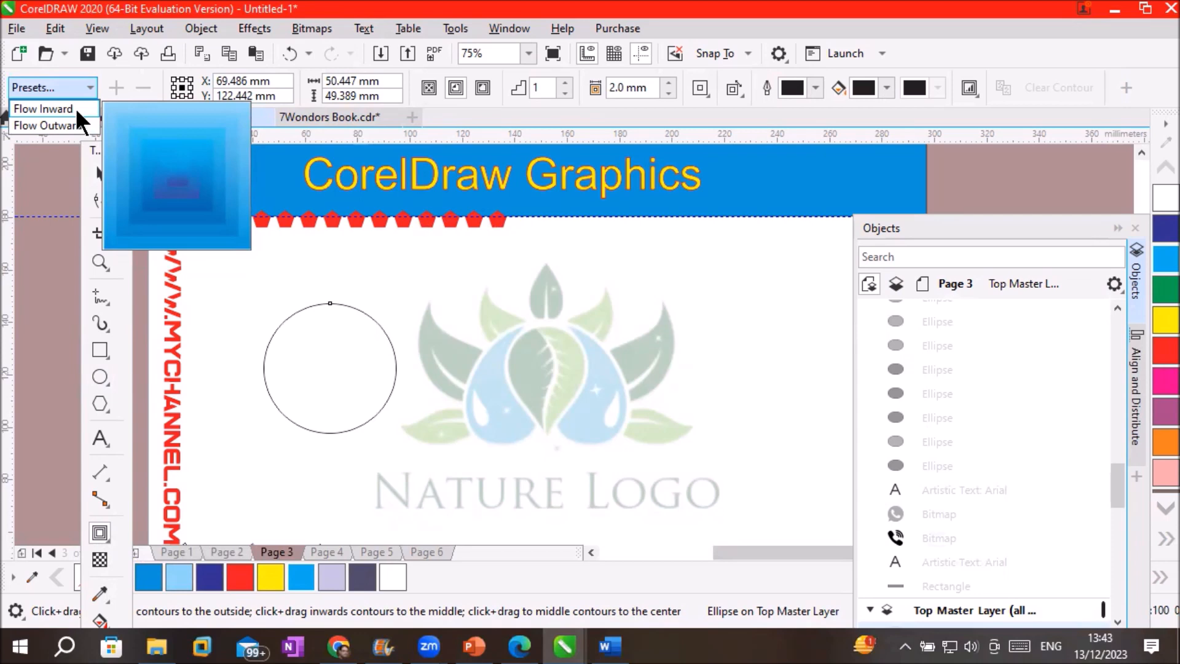
Apply the Flow Outward contour preset to the circle and settle on 4 contour steps
click(48, 125)
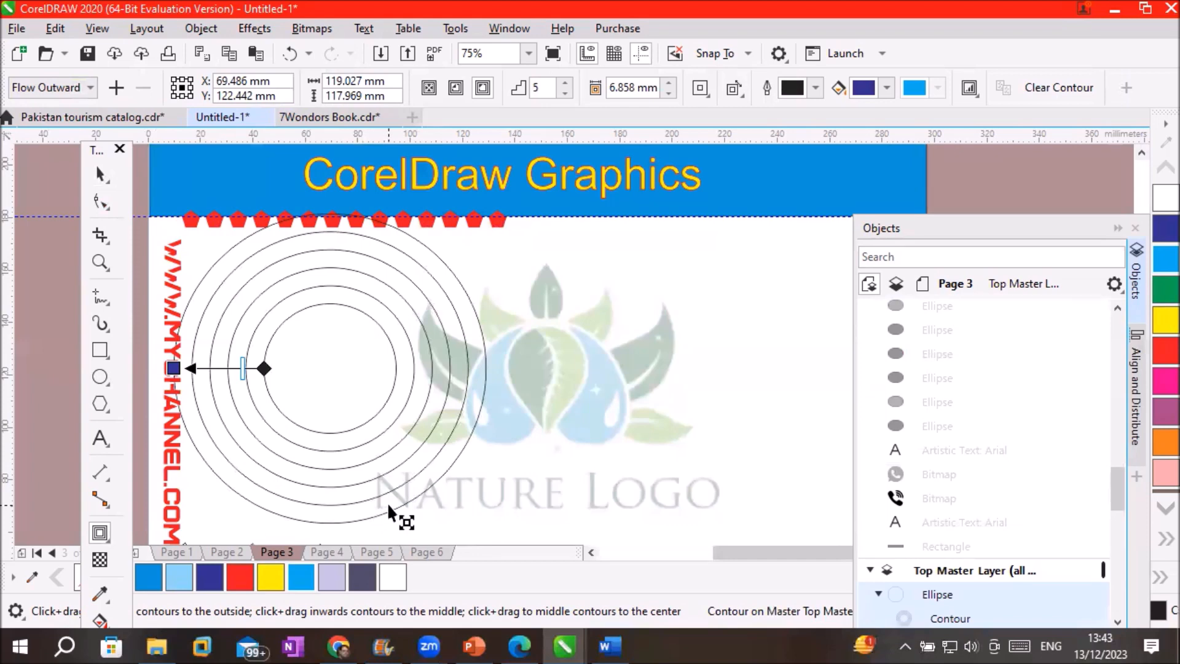
drag(544, 89, 498, 94)
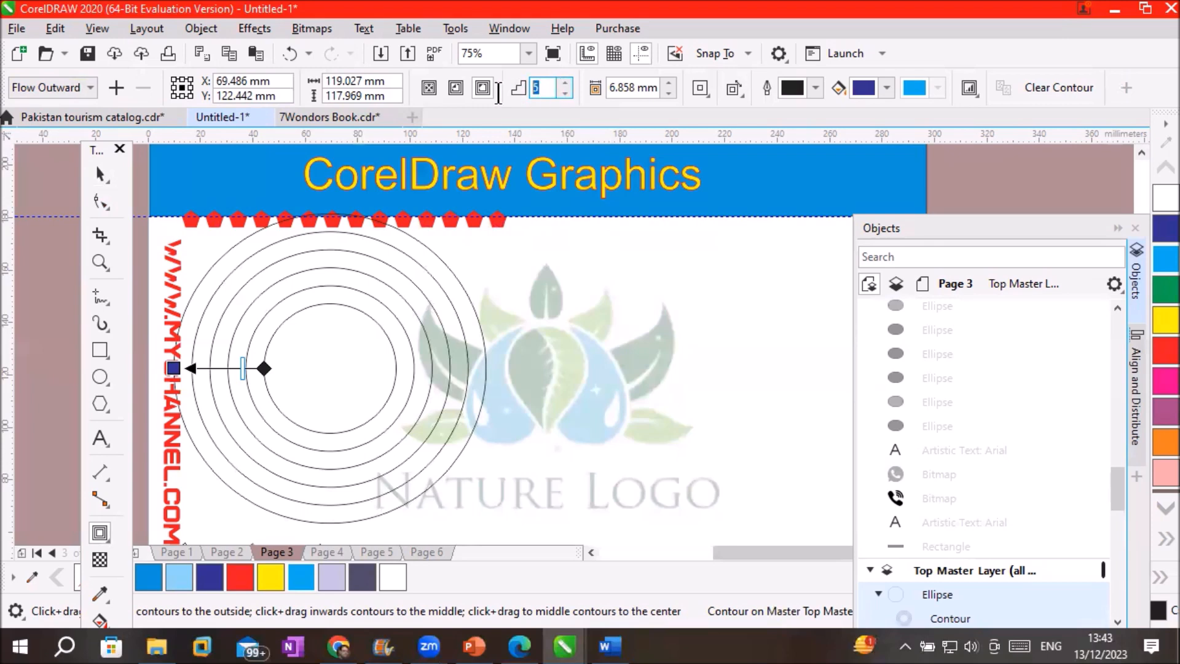
click(564, 93)
click(563, 93)
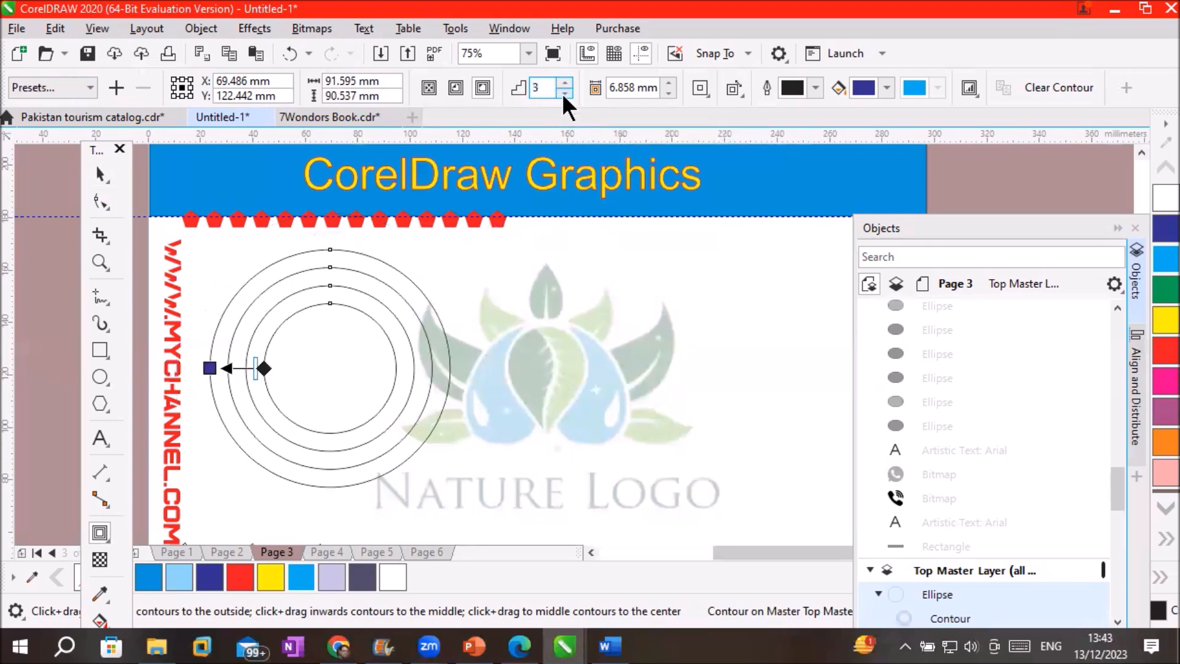
click(564, 93)
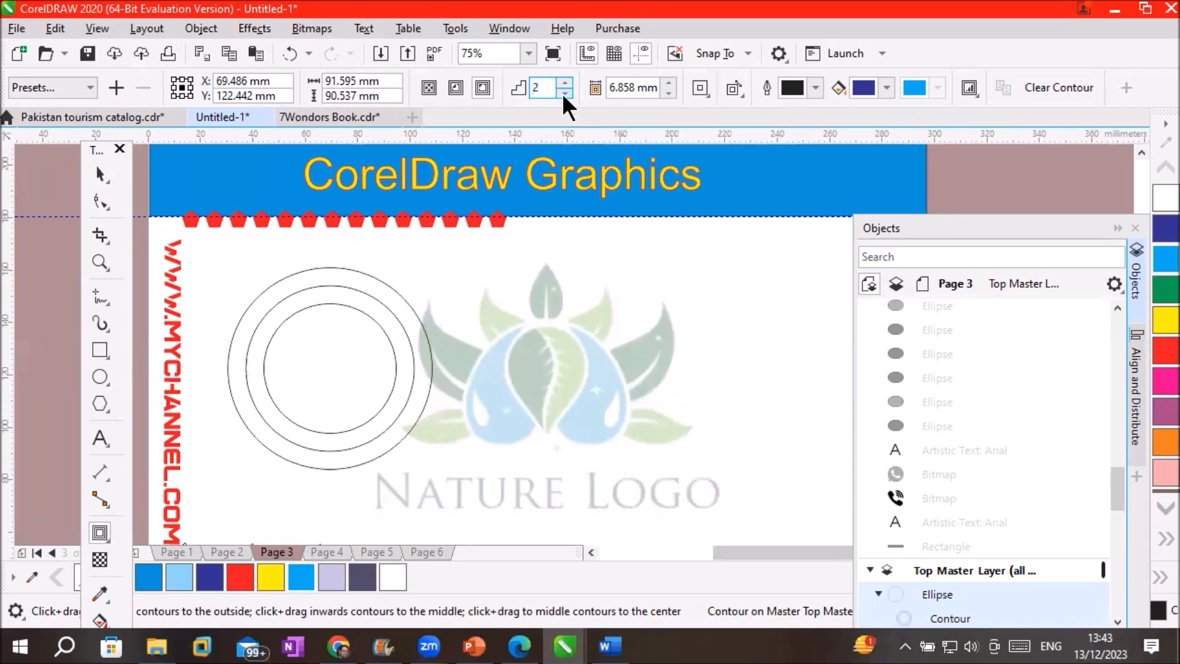
click(564, 93)
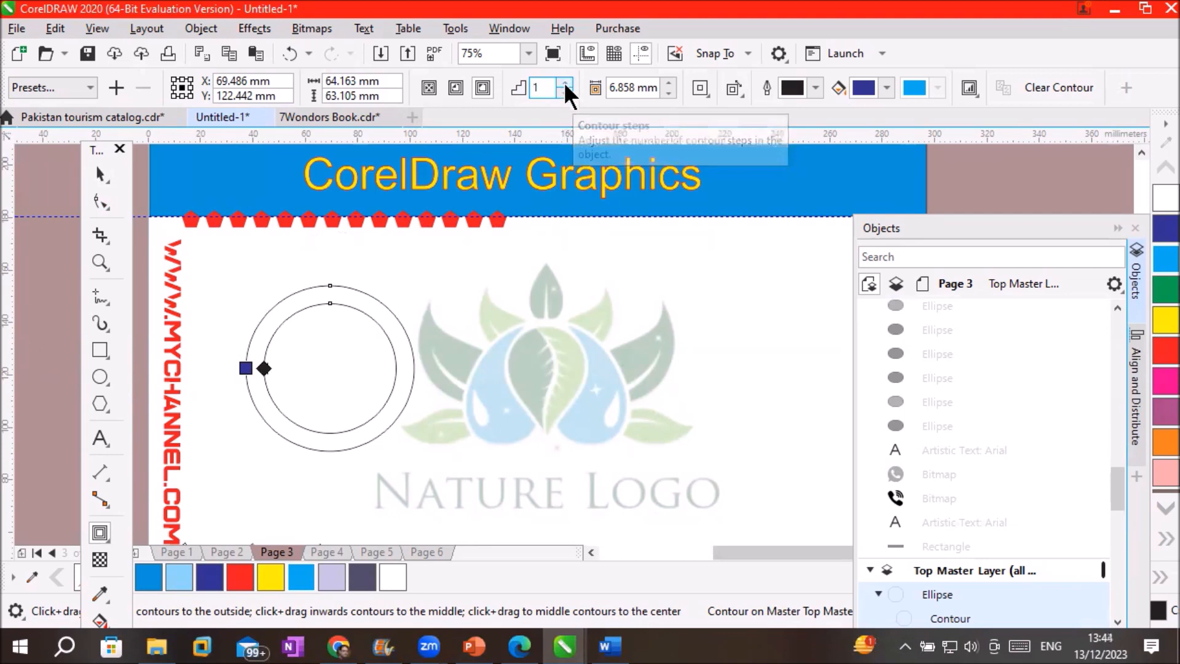
click(565, 83)
click(564, 83)
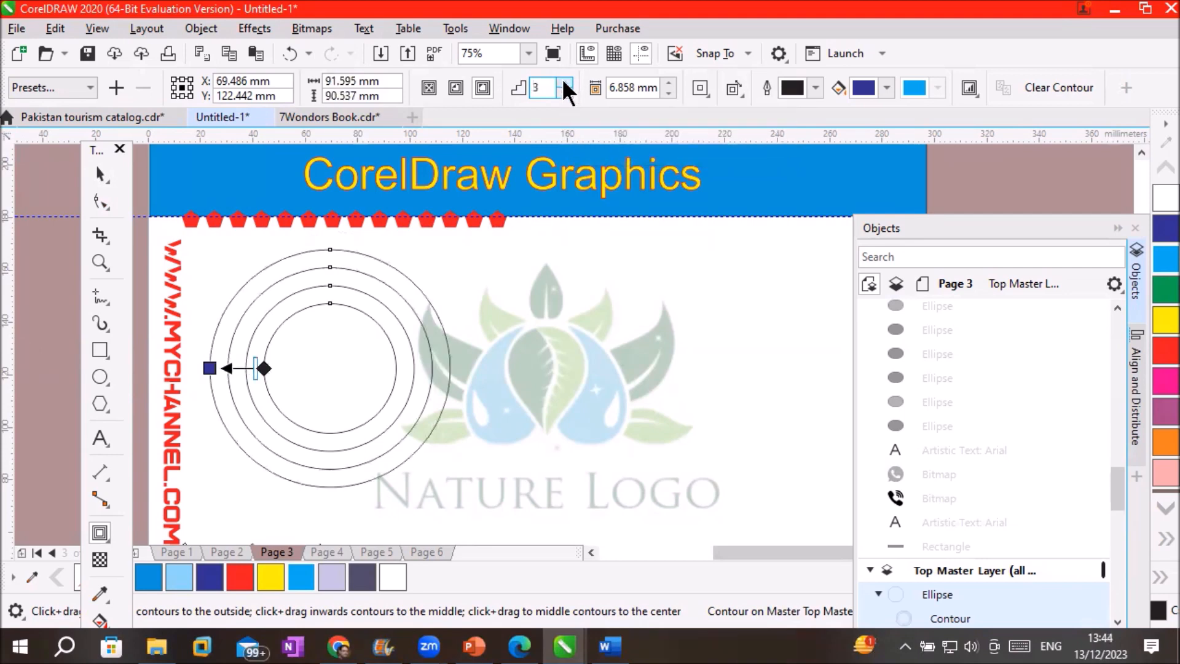
click(564, 83)
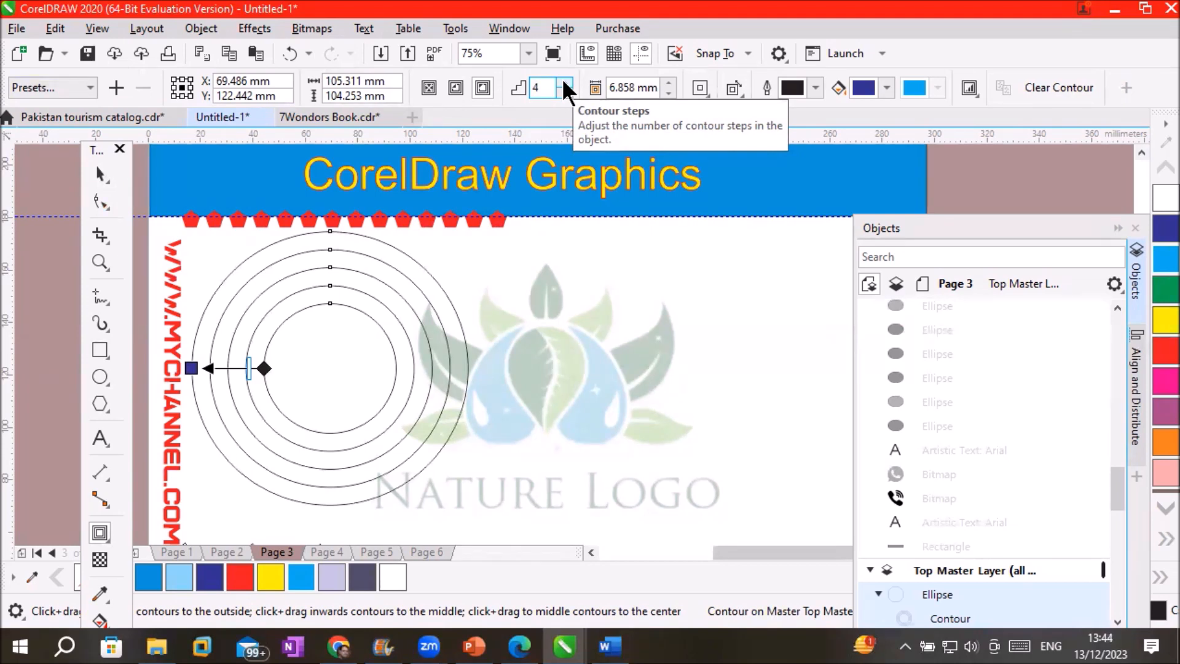
Compare inside and outside contour directions, finishing with To center
click(453, 86)
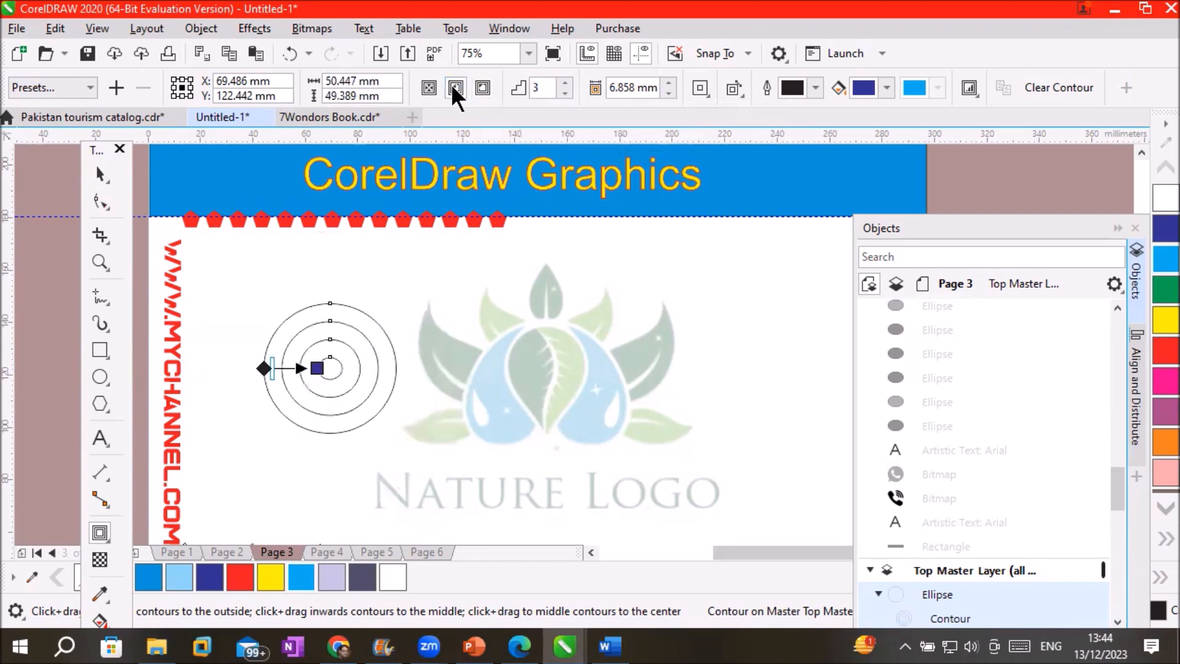
click(486, 87)
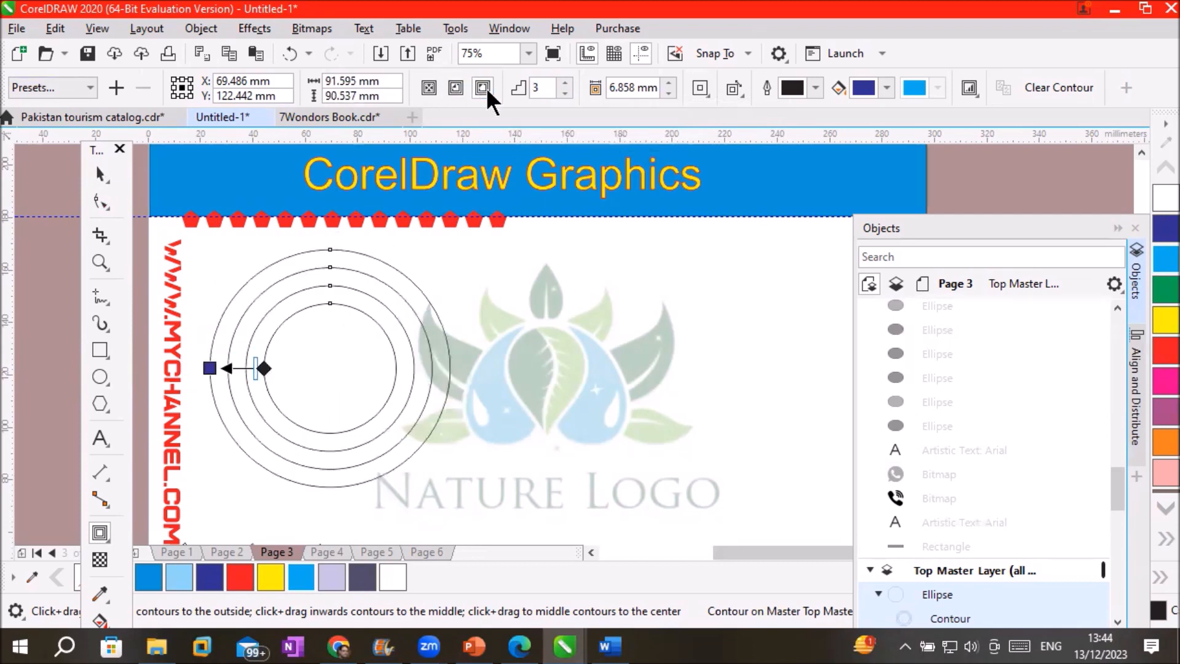
click(453, 86)
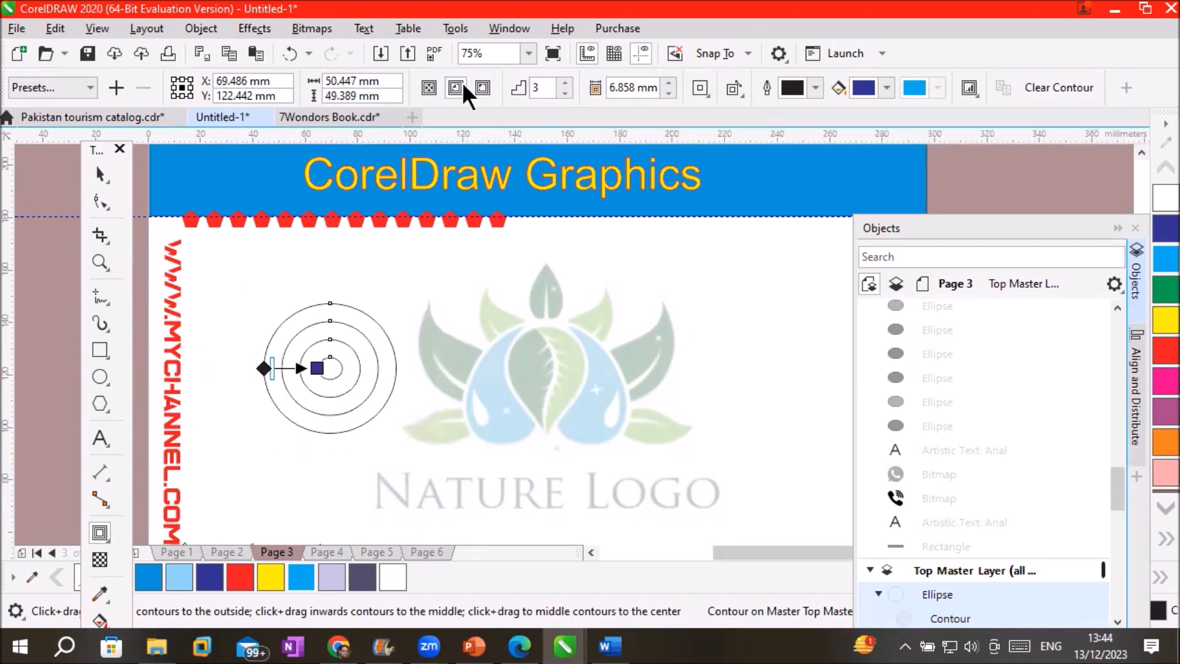
click(483, 87)
click(455, 88)
click(483, 87)
click(455, 87)
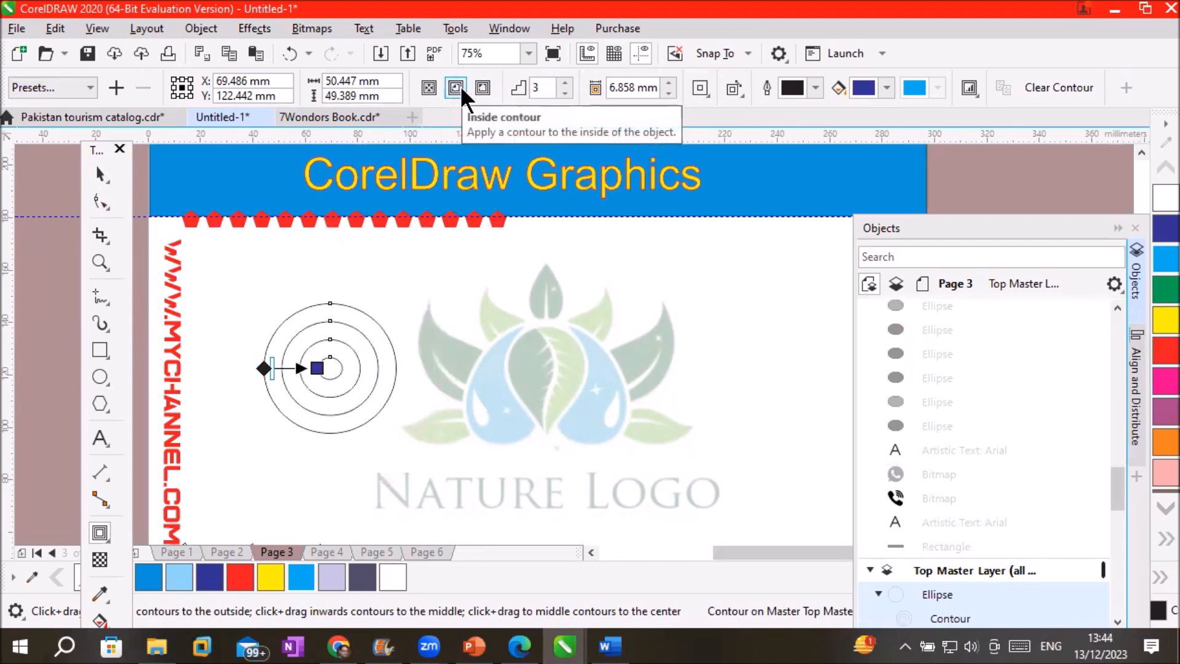
click(477, 92)
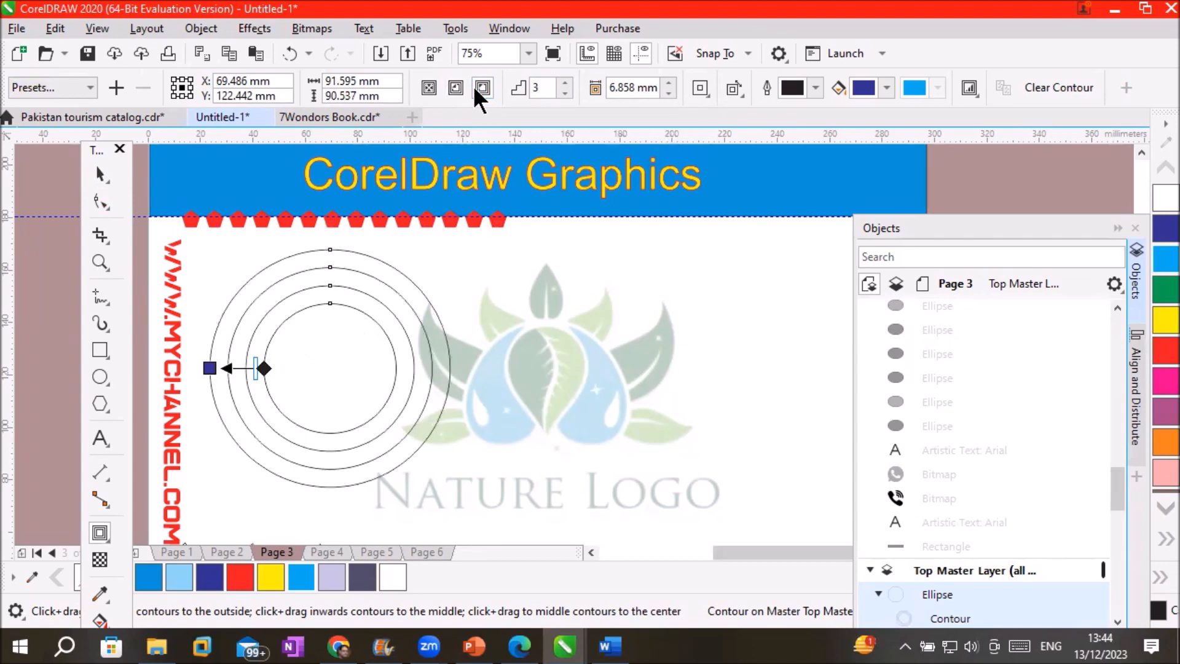
click(427, 87)
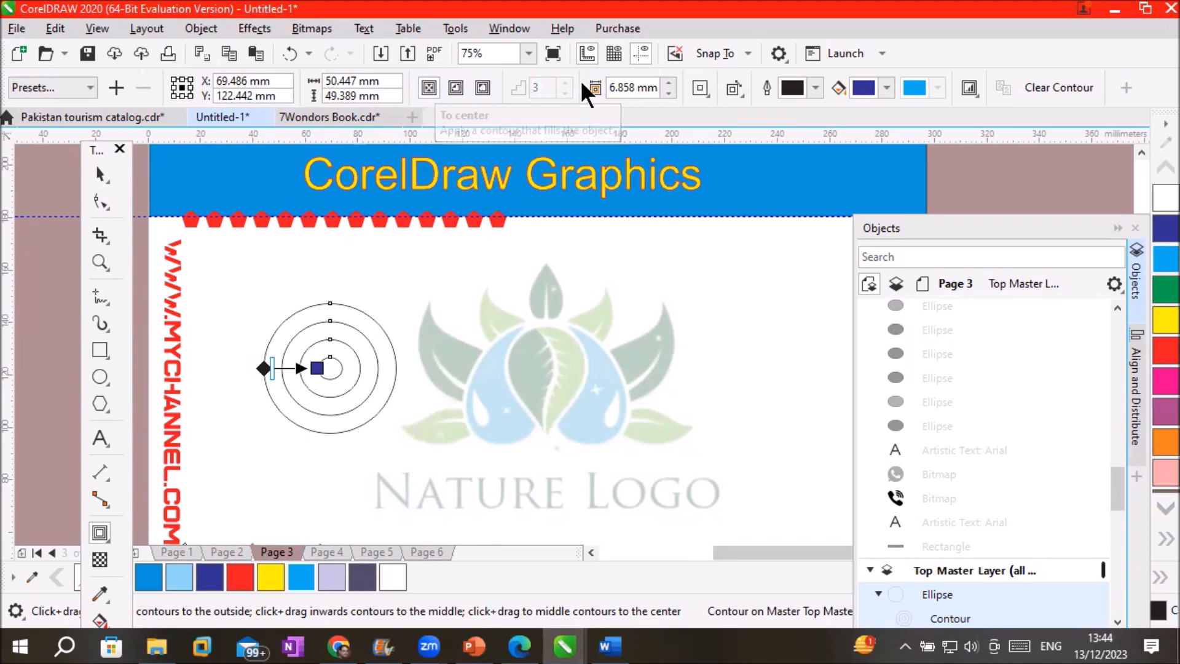
Decrease the contour offset repeatedly to pack the circle with dense rings
click(670, 94)
click(670, 94)
click(669, 94)
click(670, 94)
click(669, 93)
click(670, 93)
click(670, 94)
click(669, 94)
click(670, 94)
click(669, 94)
click(669, 94)
click(669, 94)
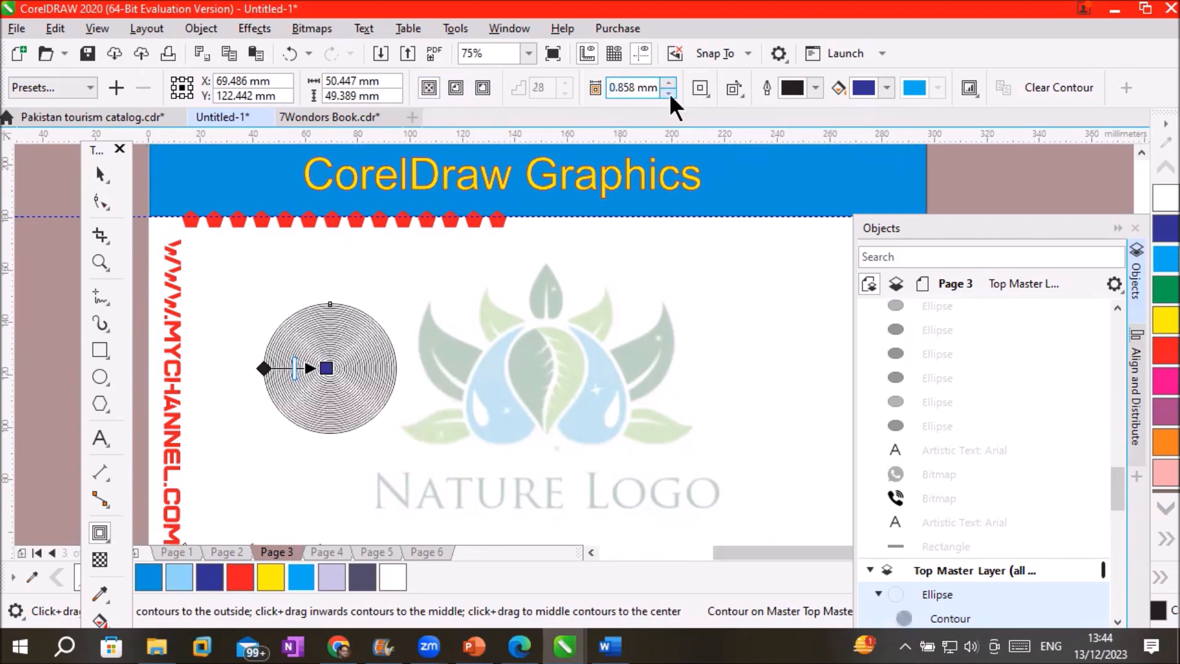
click(670, 94)
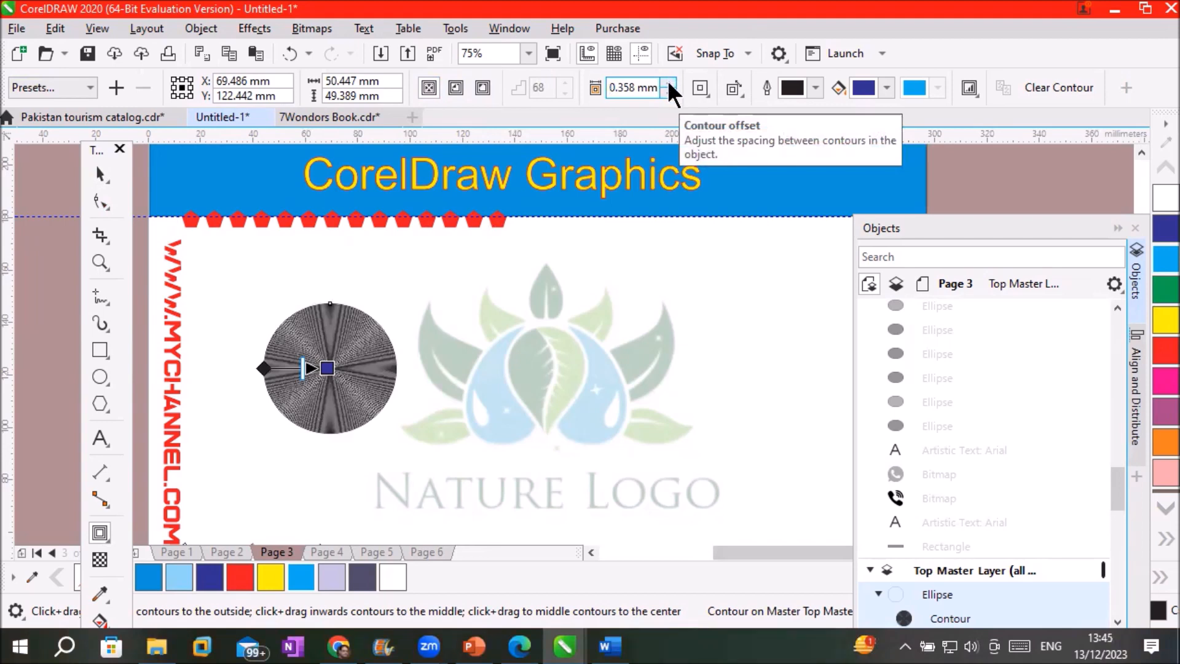
Increase the contour offset back up to 7.858 mm, leaving about three rings
click(669, 82)
click(670, 81)
click(669, 82)
click(669, 82)
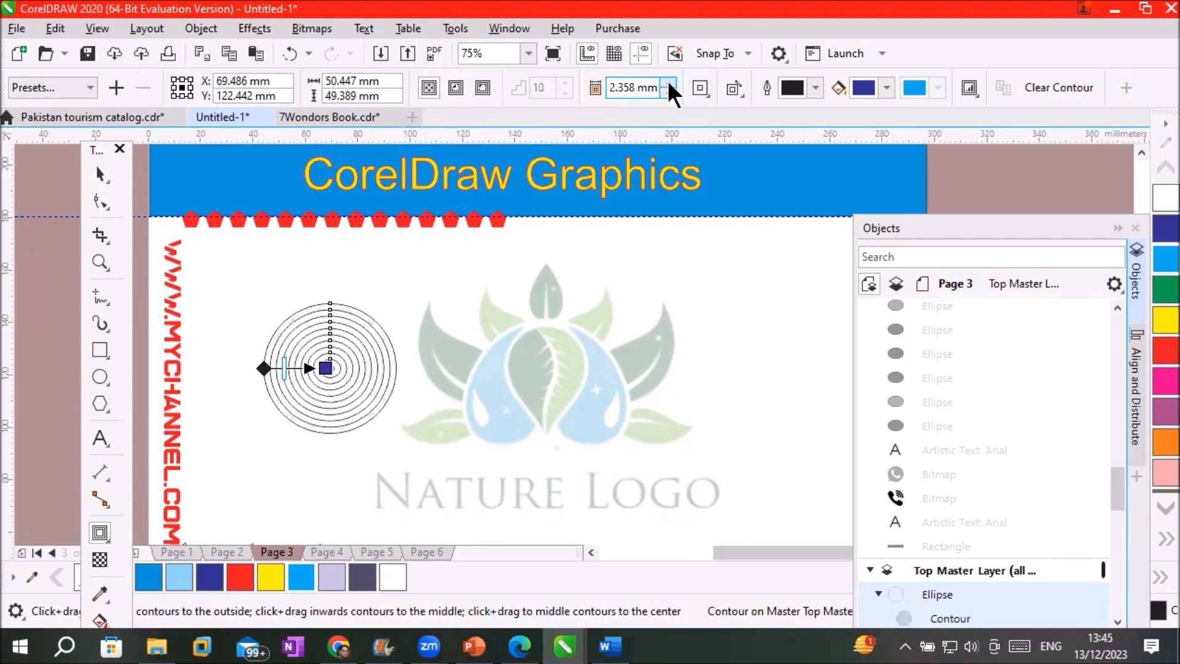
click(669, 82)
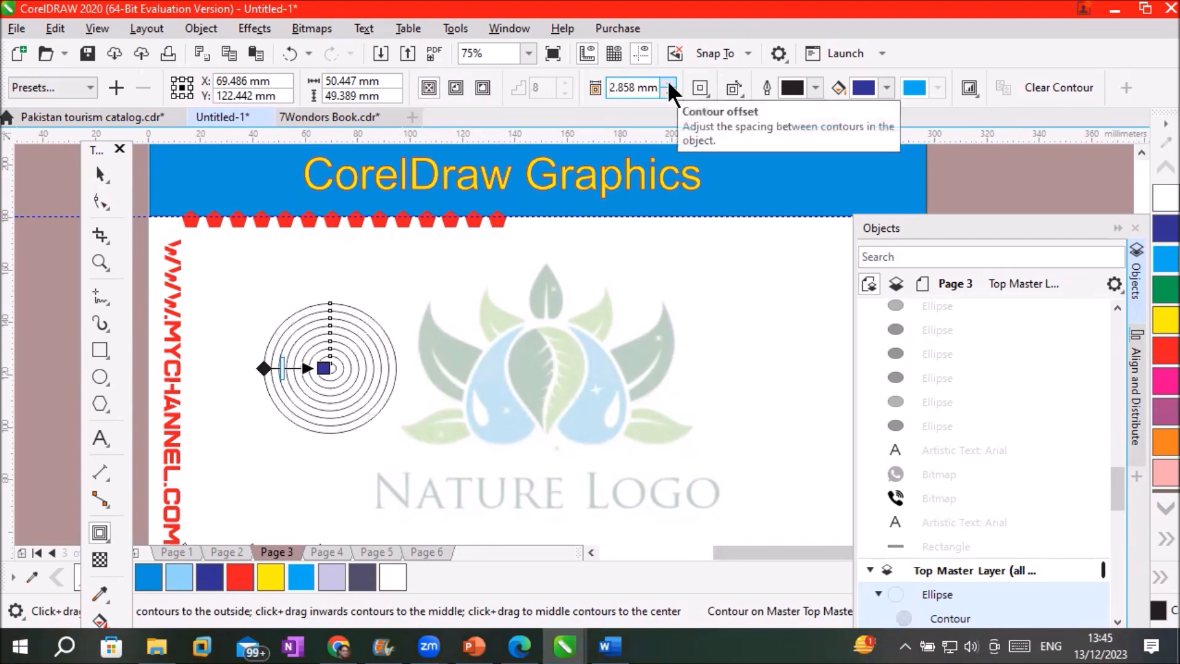
click(670, 82)
click(669, 82)
click(670, 82)
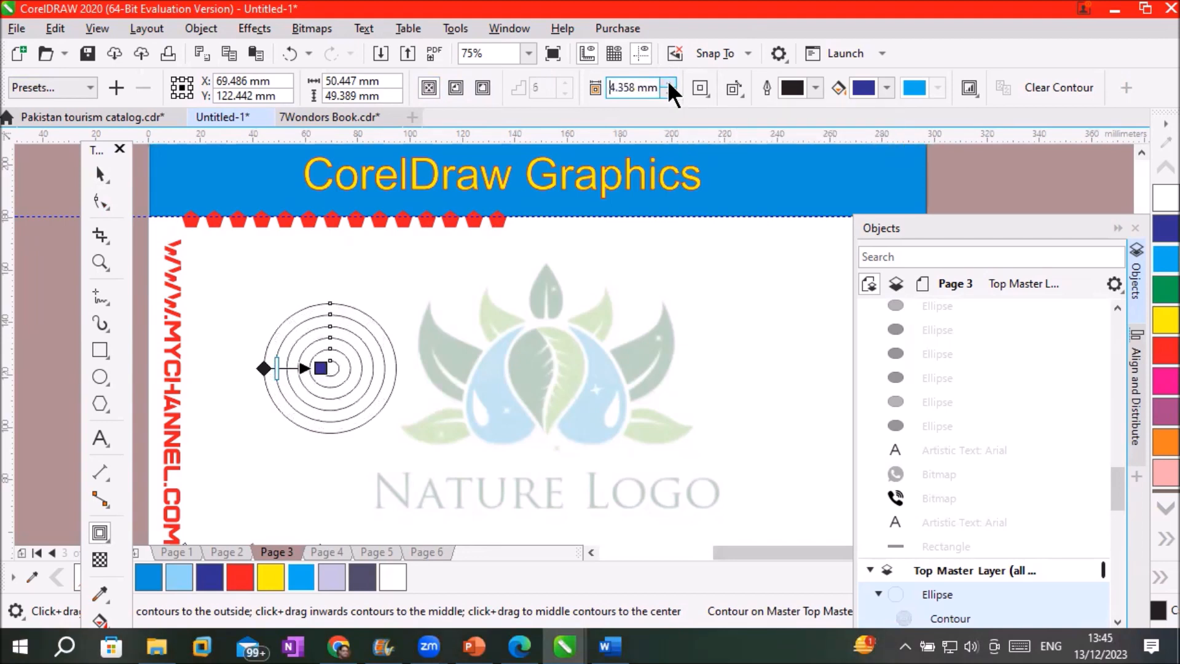
click(669, 84)
click(670, 84)
click(670, 83)
click(670, 84)
click(669, 84)
click(669, 84)
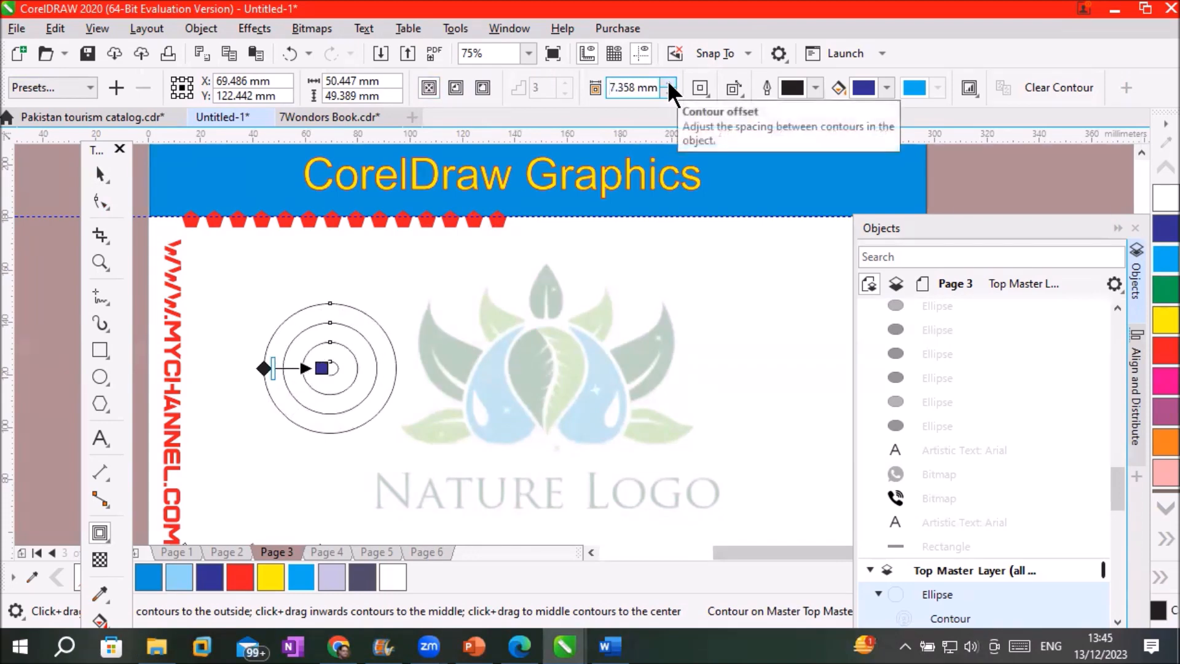
click(669, 84)
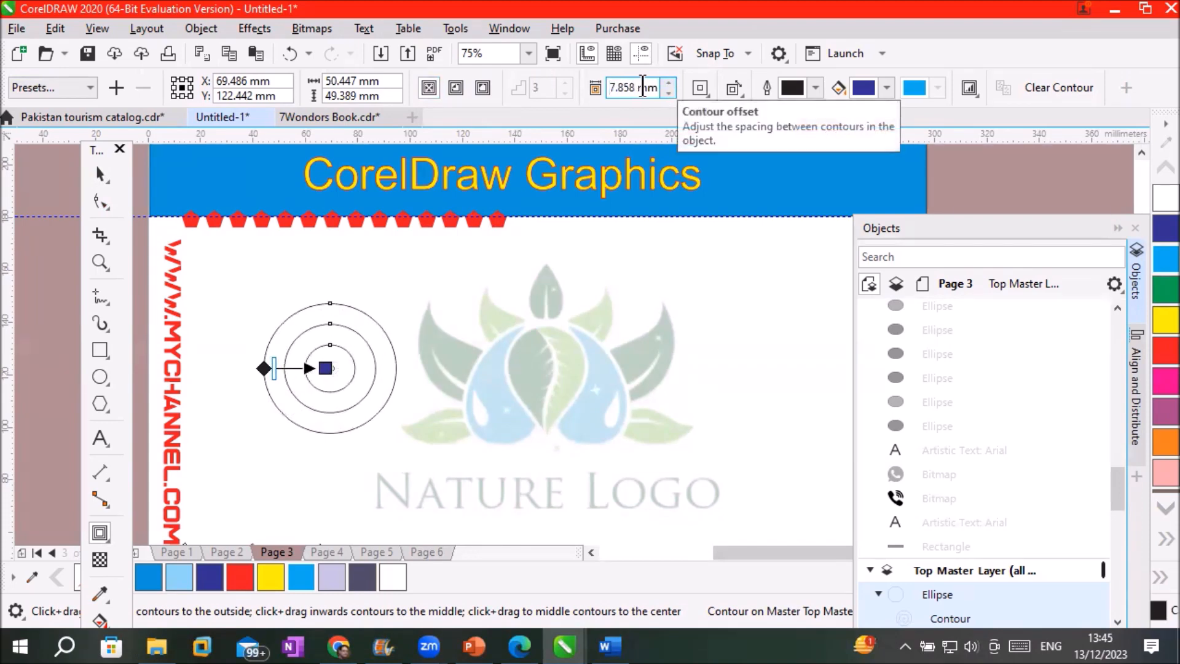
Keep widening the contour offset to 24.858 mm until the offset-too-large error appears
drag(643, 88, 602, 87)
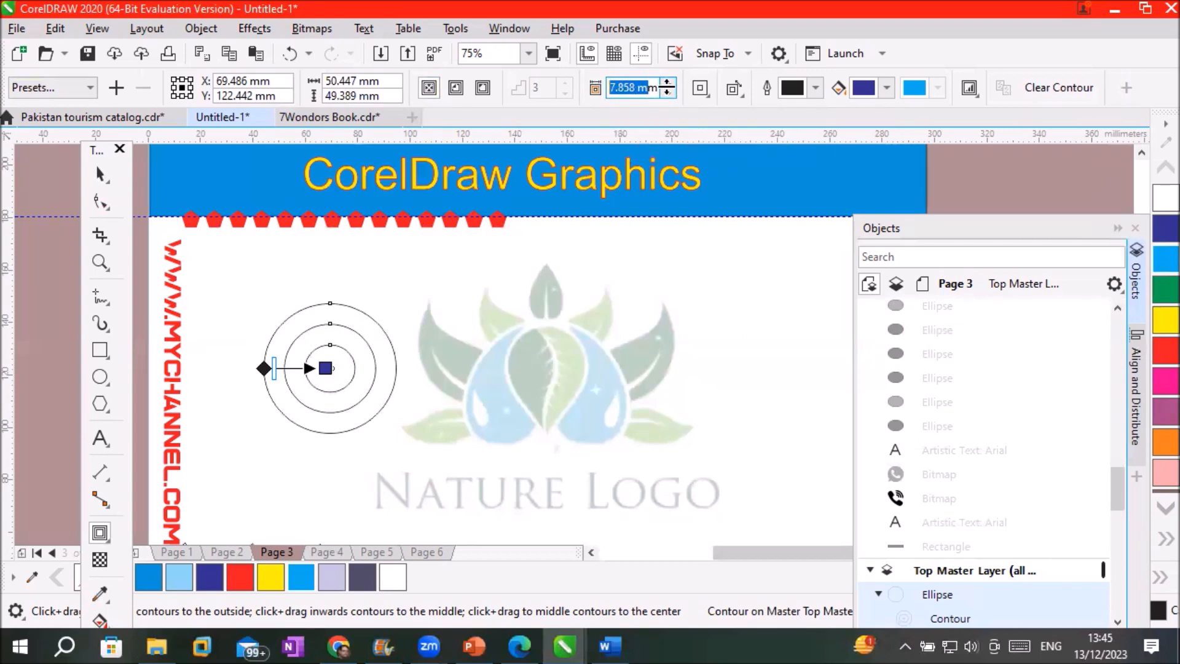
click(670, 84)
click(669, 84)
click(669, 84)
click(669, 83)
click(669, 84)
click(669, 84)
click(669, 84)
click(668, 84)
click(669, 83)
click(669, 83)
click(669, 83)
click(669, 83)
click(669, 83)
click(669, 83)
click(669, 83)
click(669, 83)
click(669, 83)
click(669, 83)
click(669, 83)
click(669, 83)
click(669, 83)
click(669, 83)
click(669, 83)
click(669, 83)
click(669, 83)
click(669, 83)
click(669, 83)
click(669, 83)
click(669, 83)
click(669, 83)
click(669, 83)
click(668, 83)
click(669, 83)
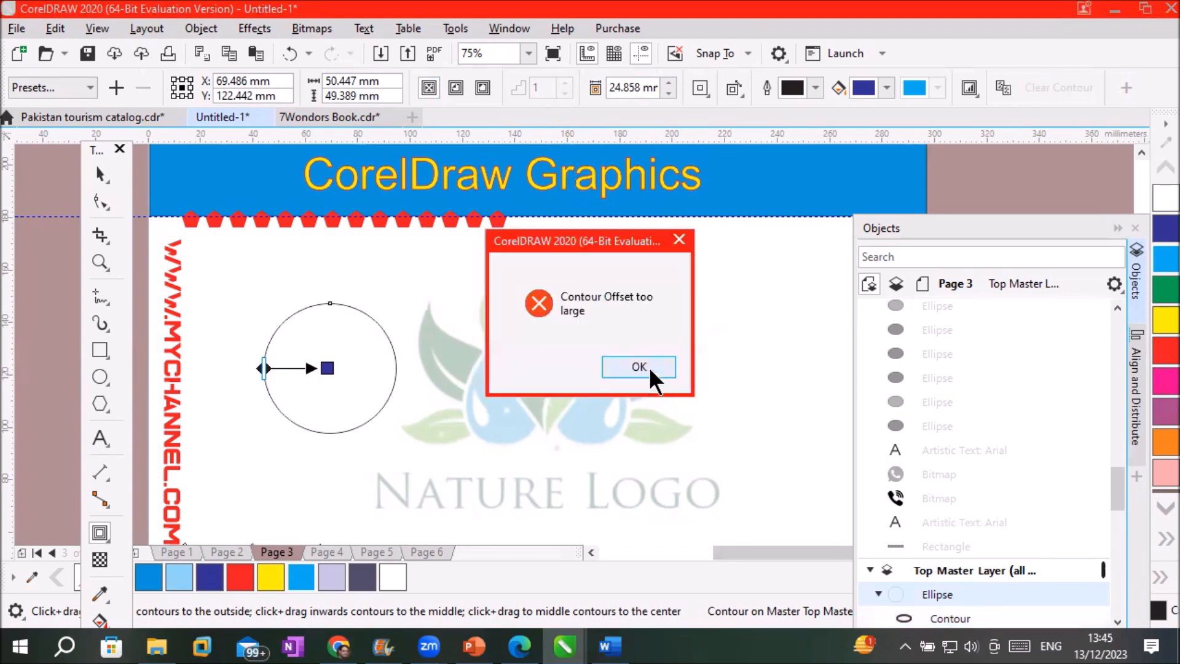
Dismiss the error and lower the contour offset to 5.358 mm for four inner rings
click(642, 367)
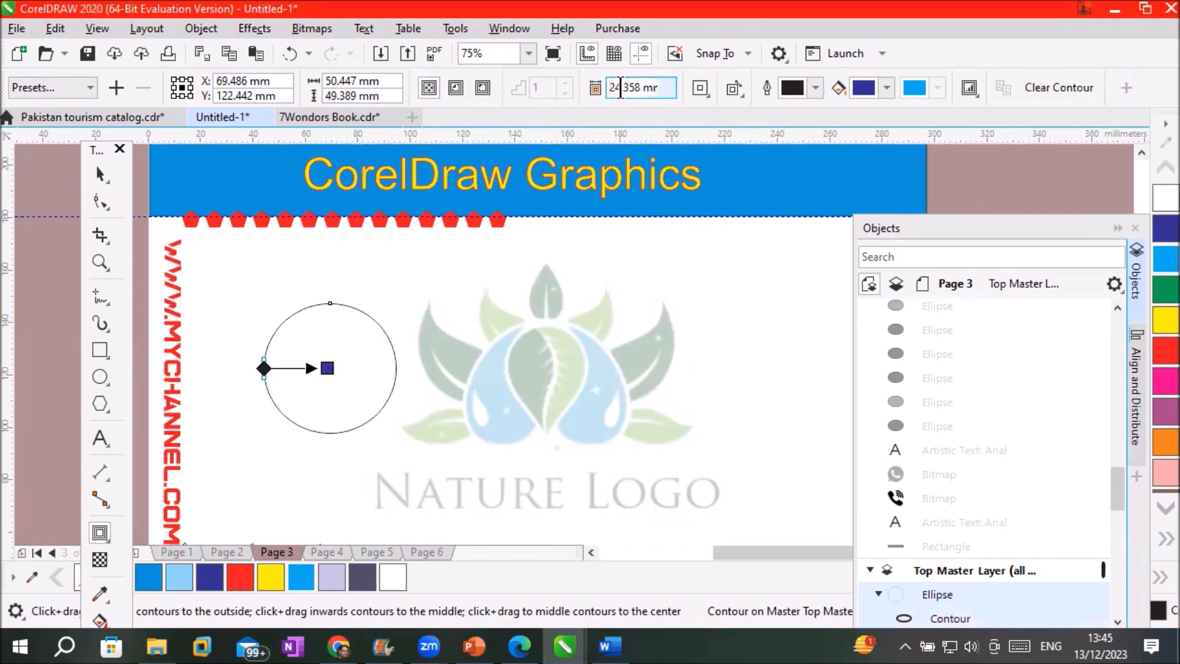
click(668, 93)
click(668, 93)
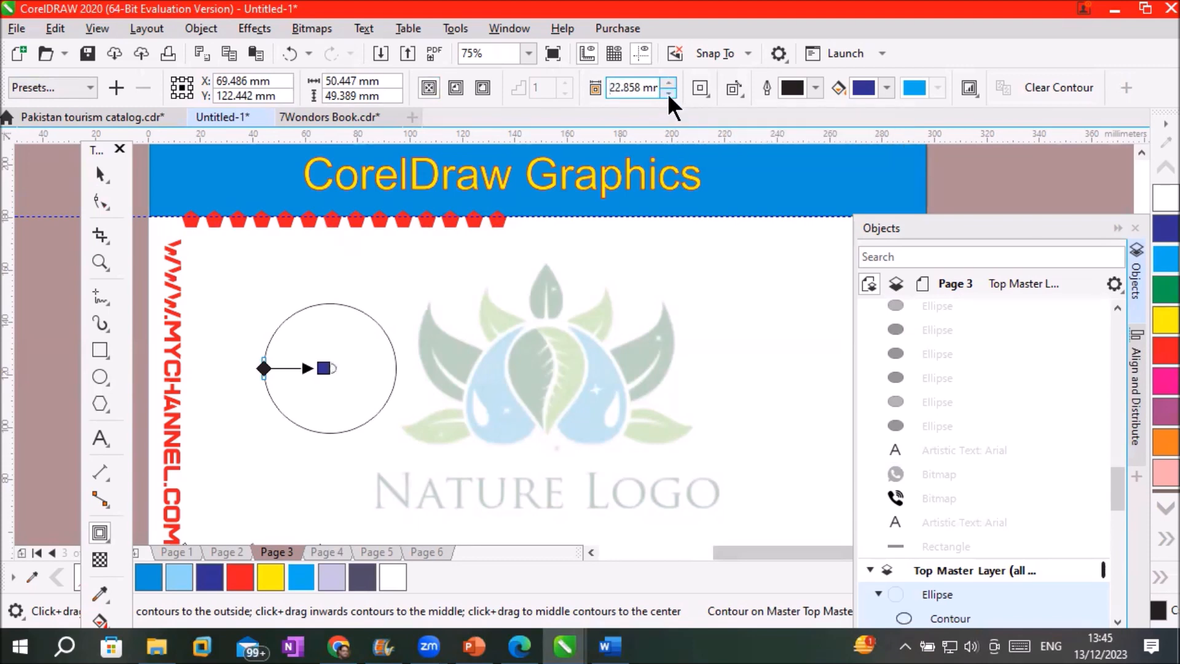
click(669, 93)
click(668, 93)
click(669, 93)
click(668, 93)
click(668, 93)
click(668, 93)
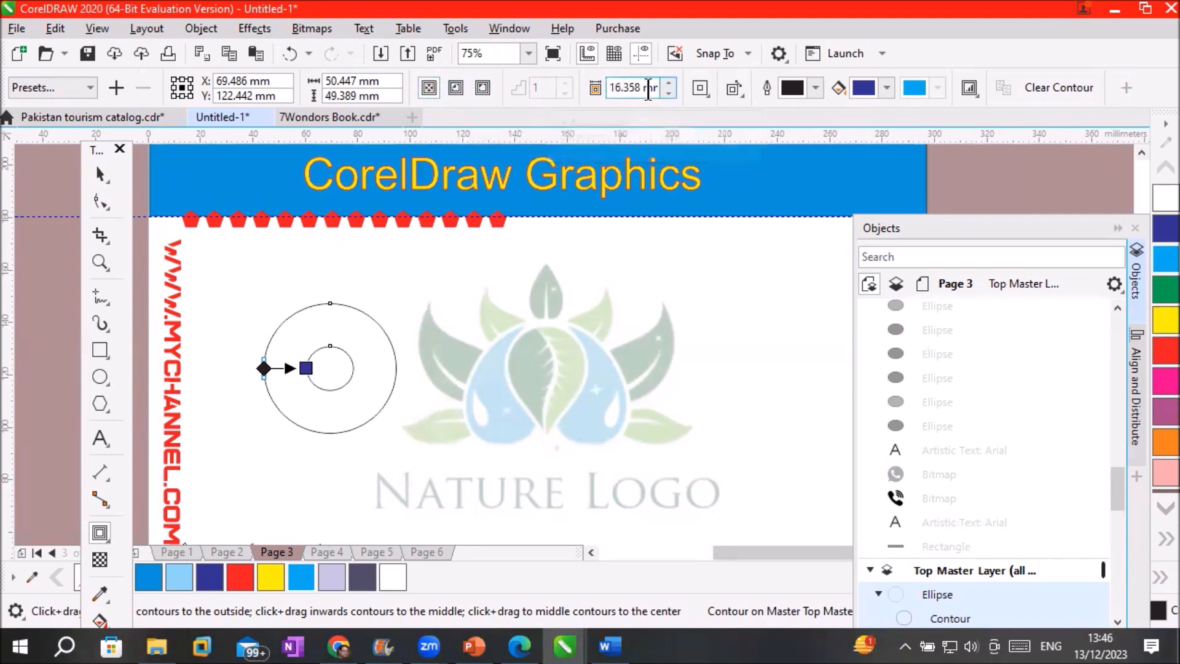
click(669, 92)
click(669, 92)
click(669, 92)
click(668, 92)
double_click(669, 92)
click(669, 92)
click(669, 92)
click(669, 92)
click(669, 93)
click(668, 93)
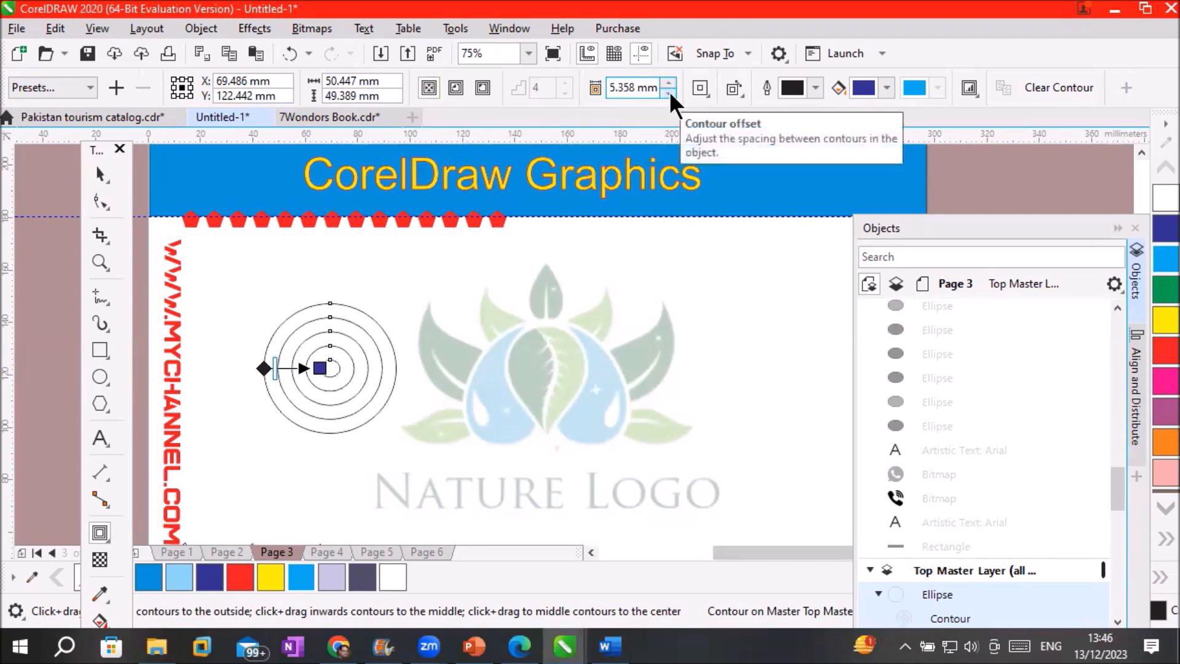
click(99, 173)
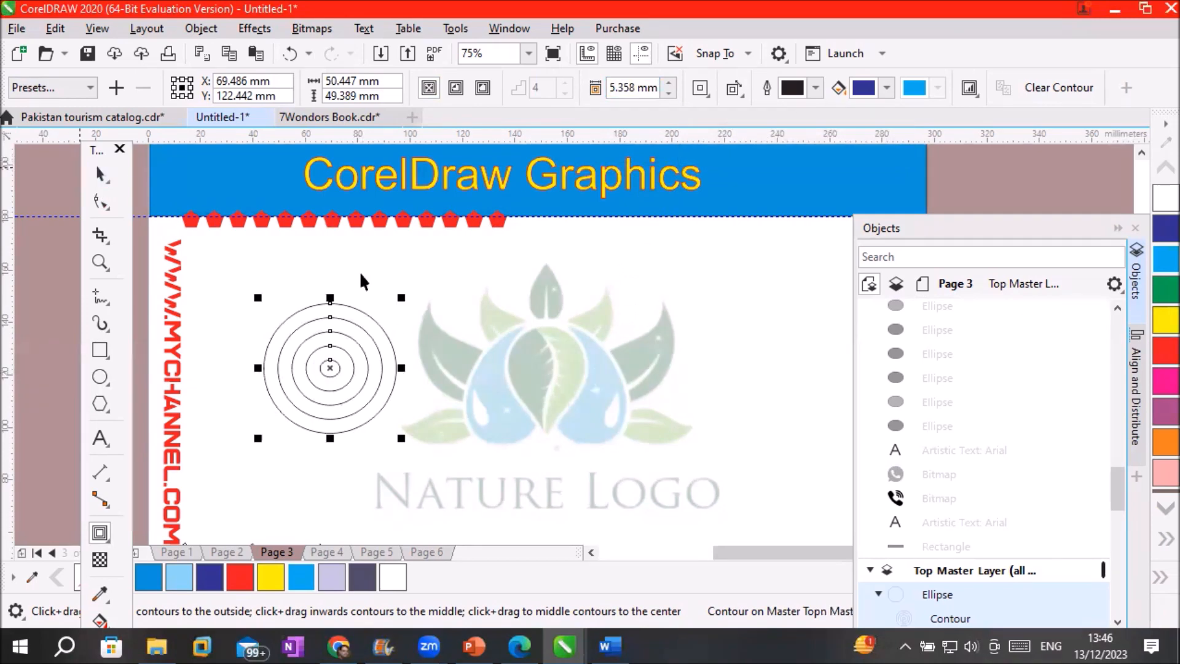
Break the circle's contour apart, pull the outer circle right, and ungroup the inner rings
drag(332, 363, 287, 307)
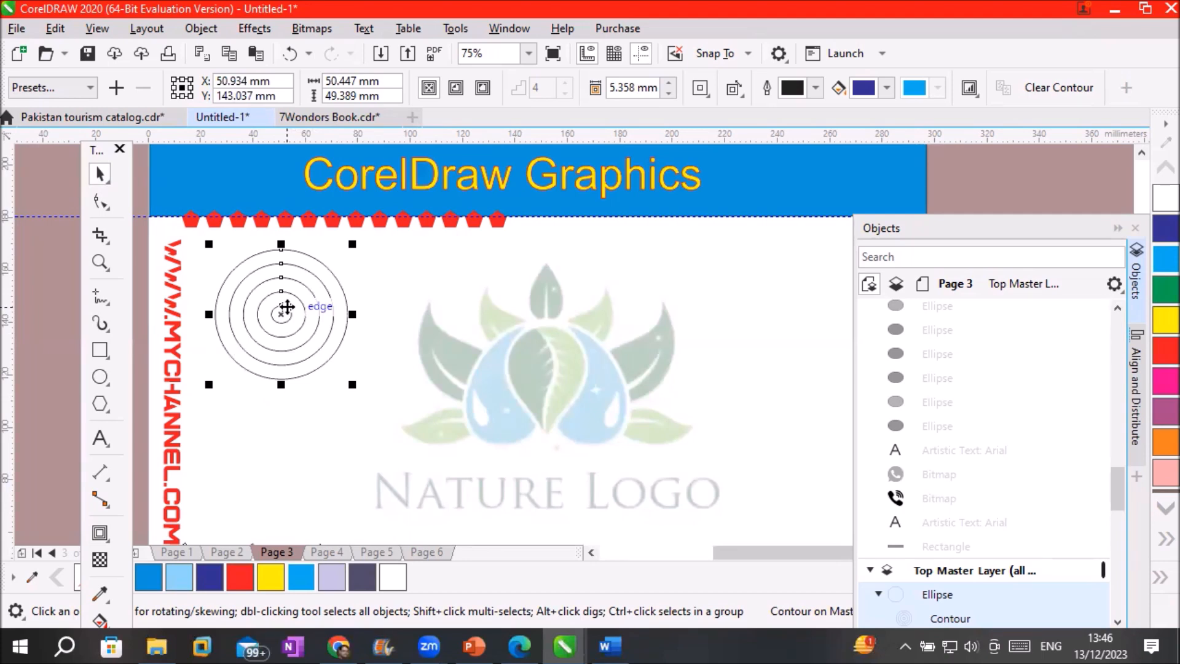
right_click(287, 307)
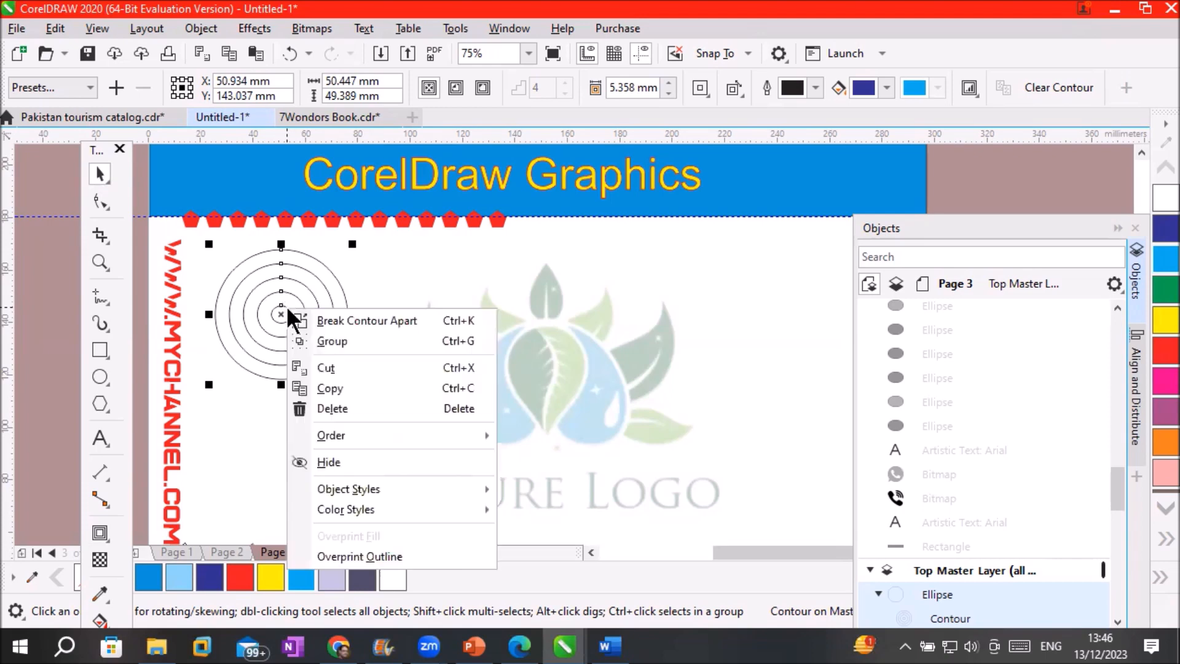
click(349, 319)
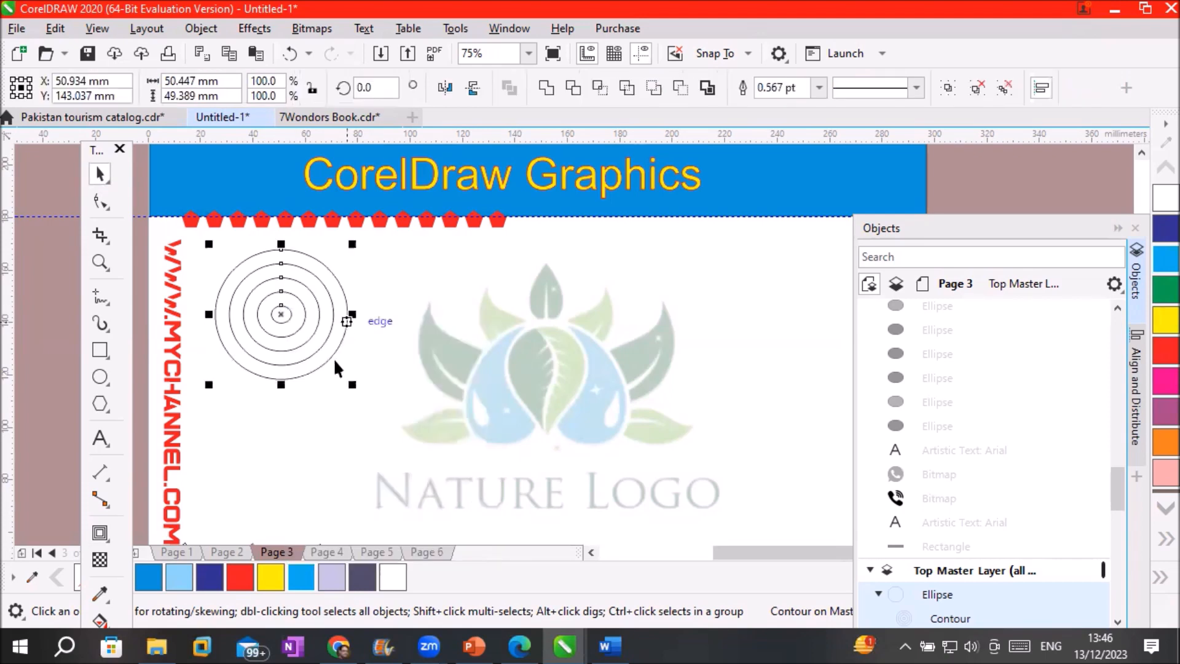
click(282, 371)
drag(344, 332, 805, 318)
drag(333, 320, 598, 307)
drag(494, 326, 228, 323)
right_click(255, 315)
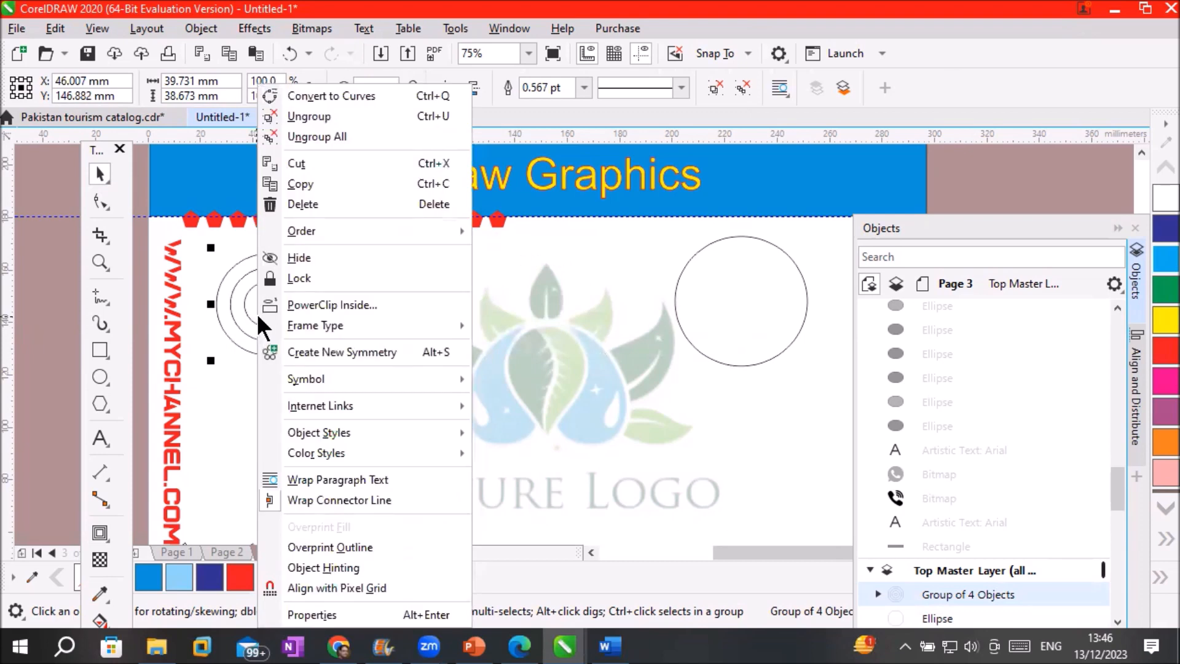
click(330, 117)
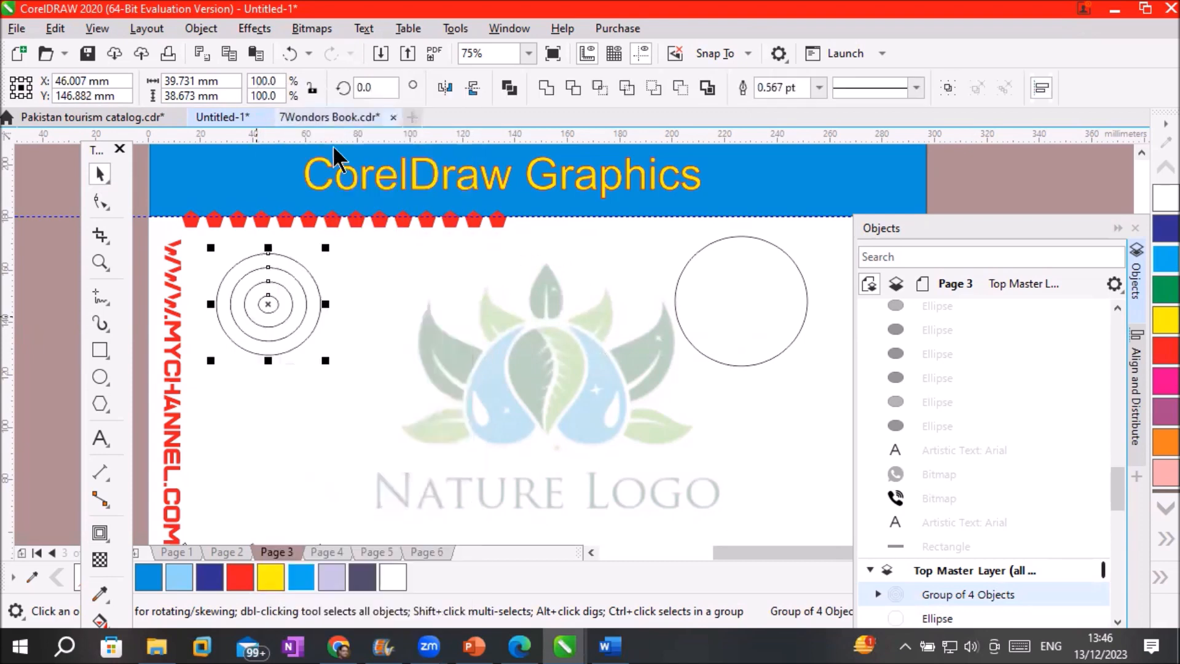
Spread the remaining rings in a row across the page and fill the smallest circle red
click(366, 270)
click(320, 295)
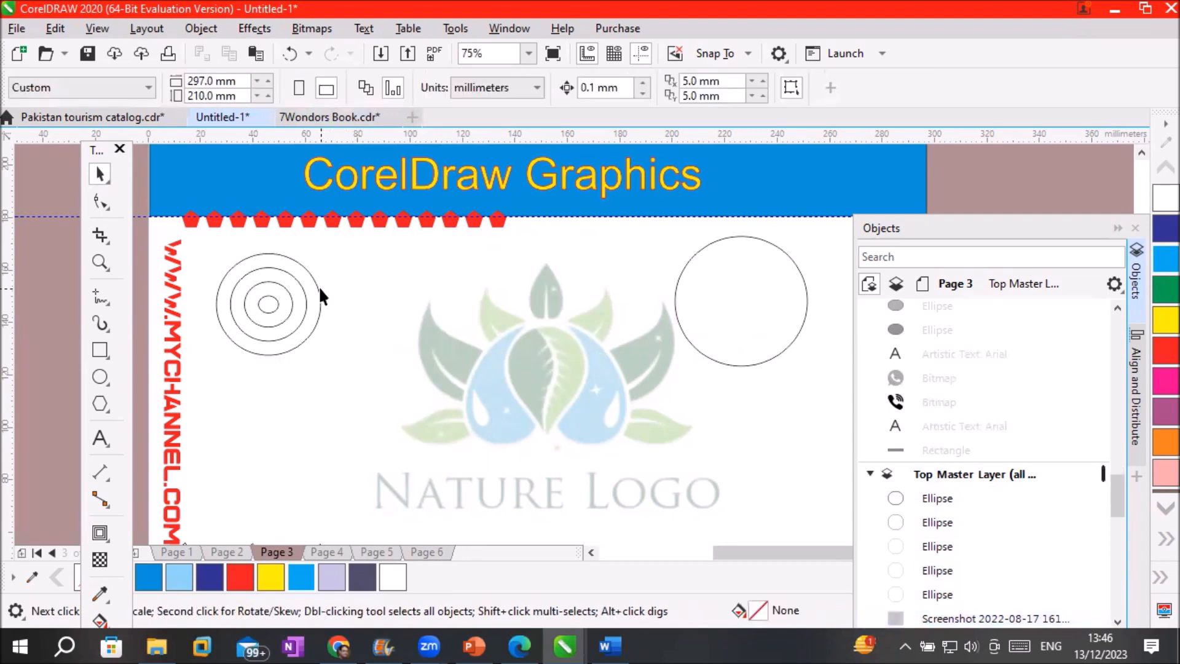
drag(319, 288, 633, 281)
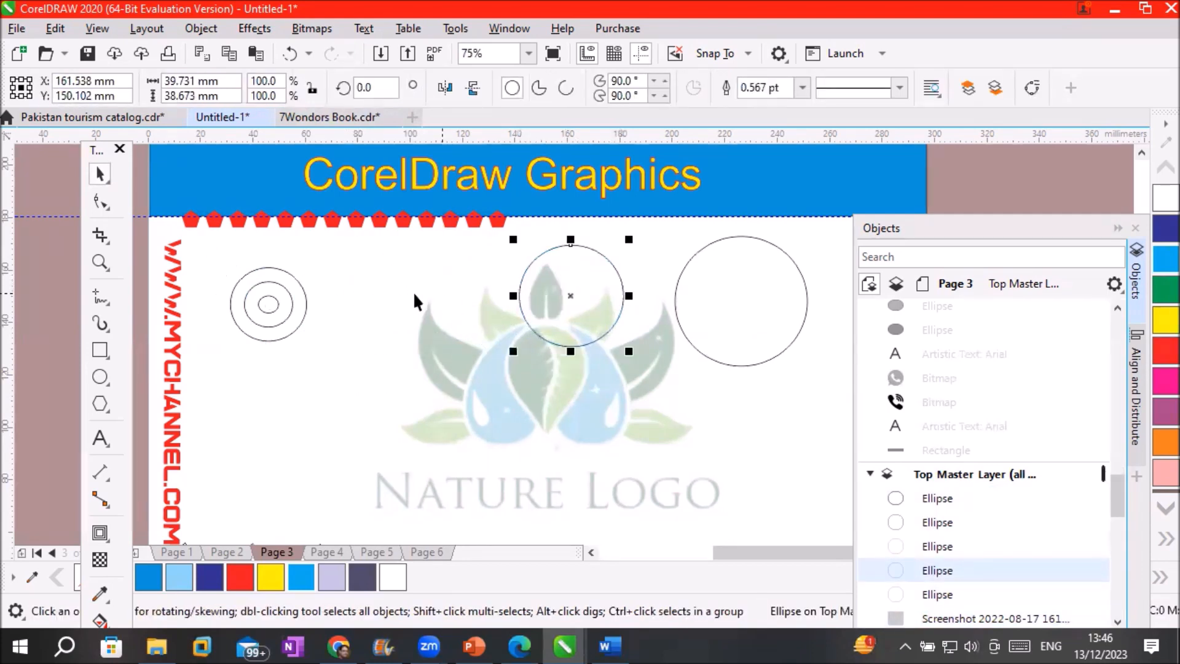
click(306, 302)
drag(305, 303, 468, 288)
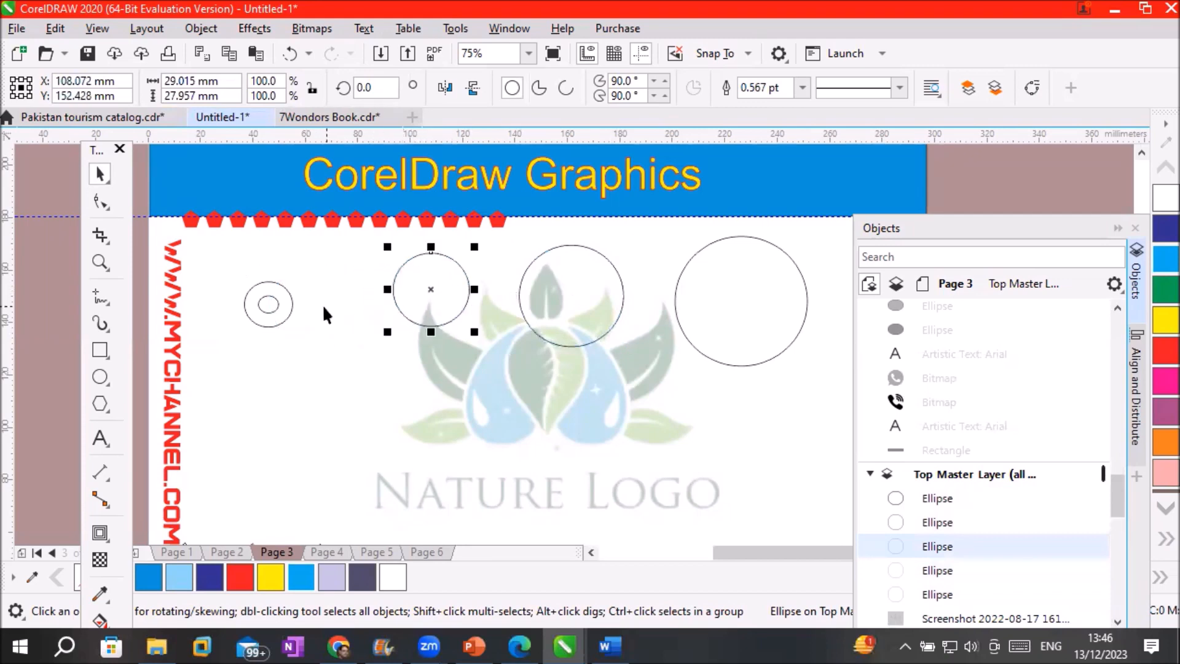
drag(290, 304, 369, 303)
click(268, 386)
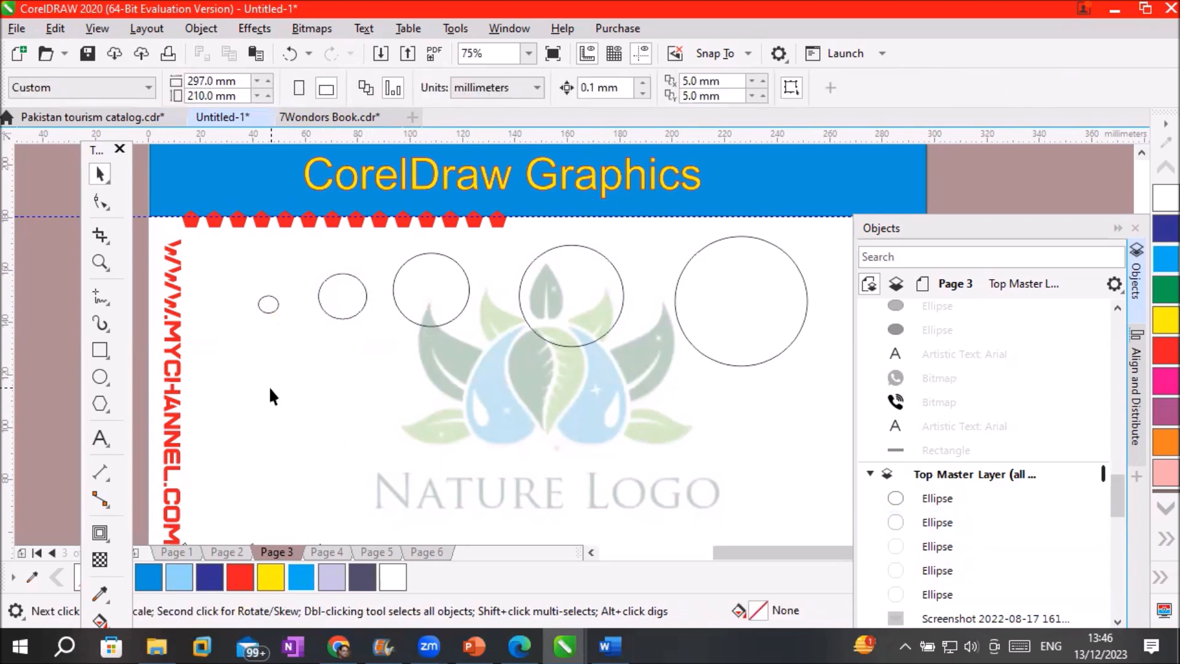
click(266, 310)
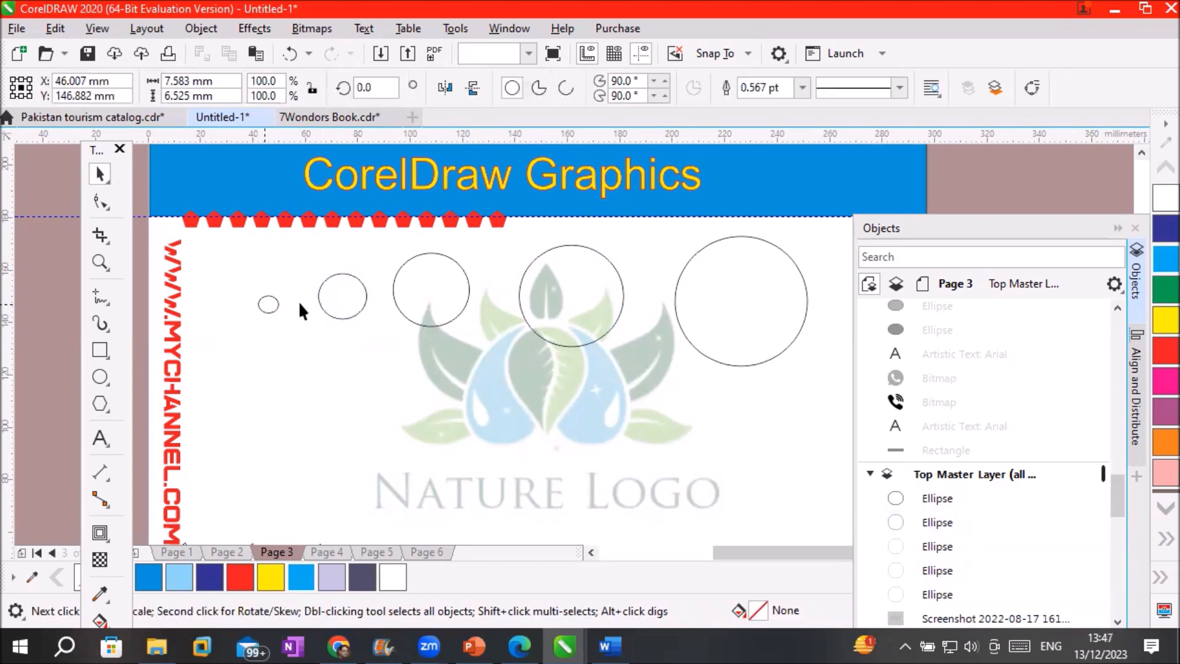
click(1164, 352)
Fill the next circle in the row red and the empty middle circle blue
click(354, 281)
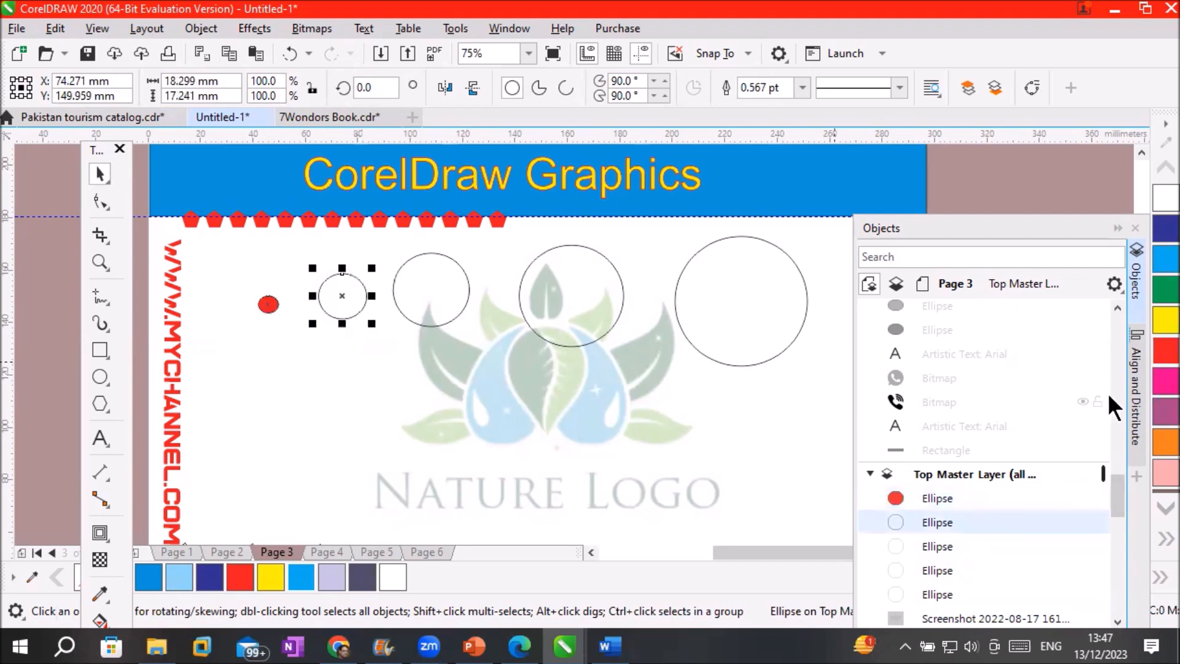
click(1164, 352)
click(455, 280)
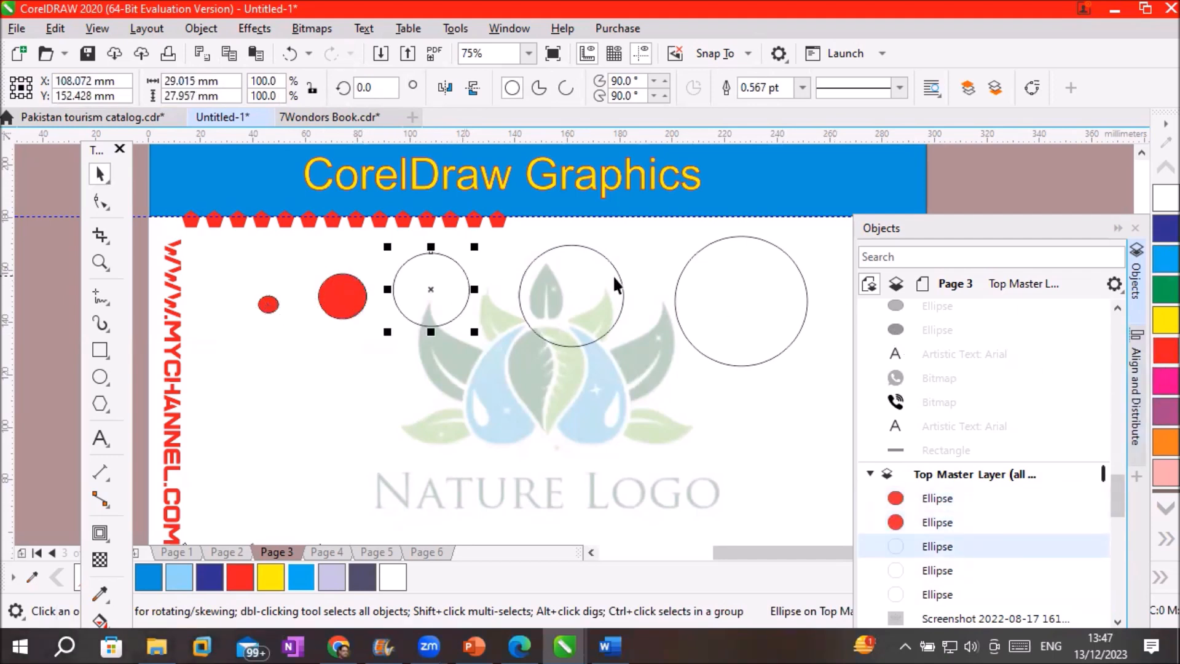
click(1156, 261)
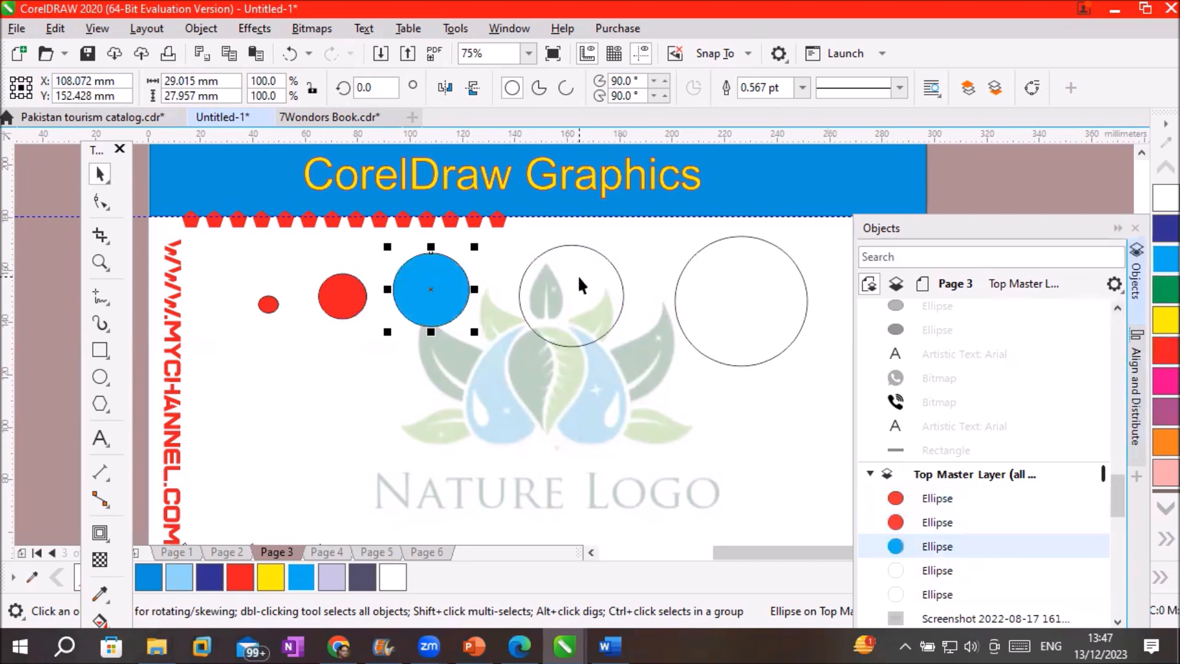
click(614, 249)
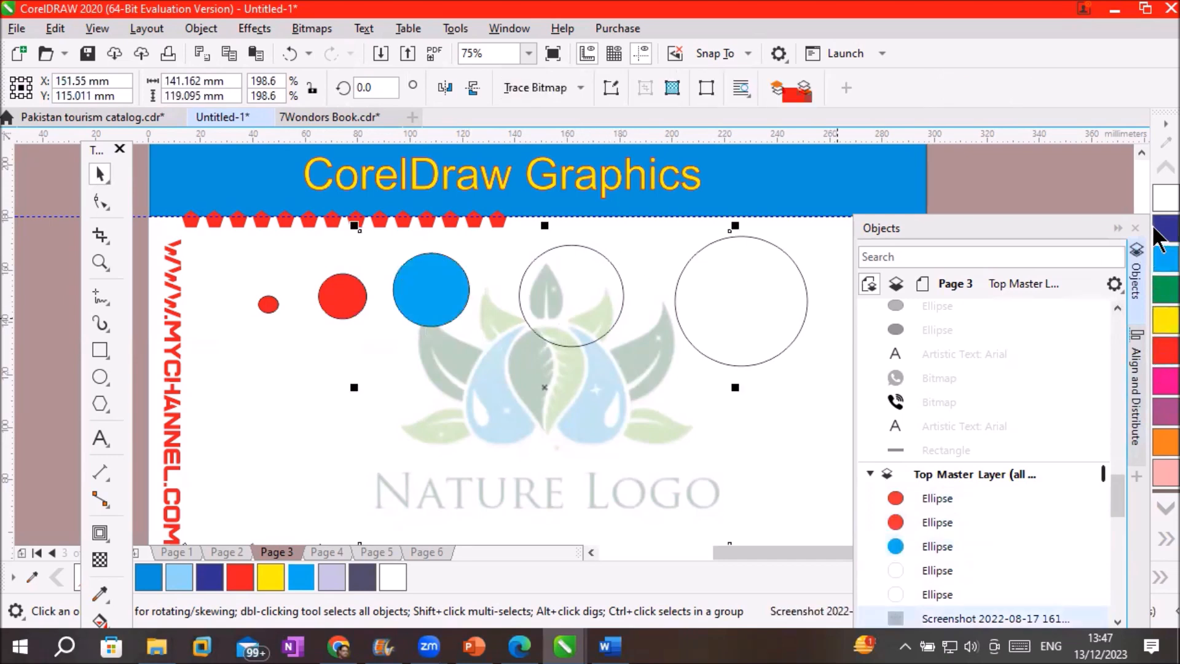
click(739, 495)
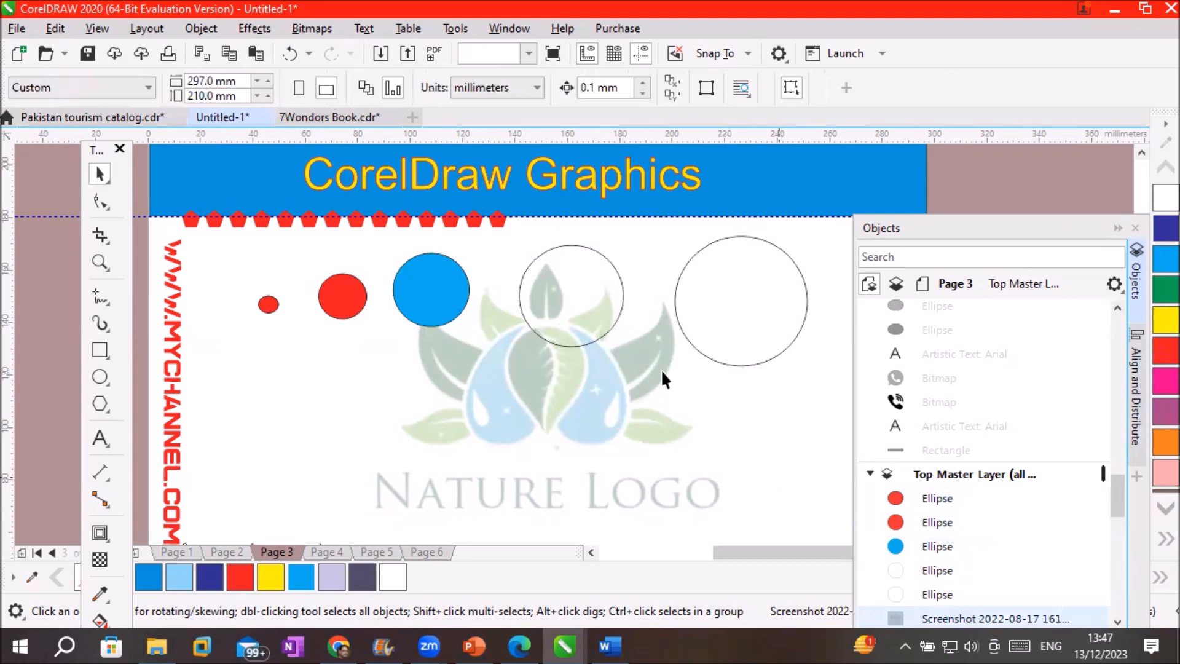
Fill the next empty circle dark navy and the large right circle orange
click(603, 332)
click(1167, 229)
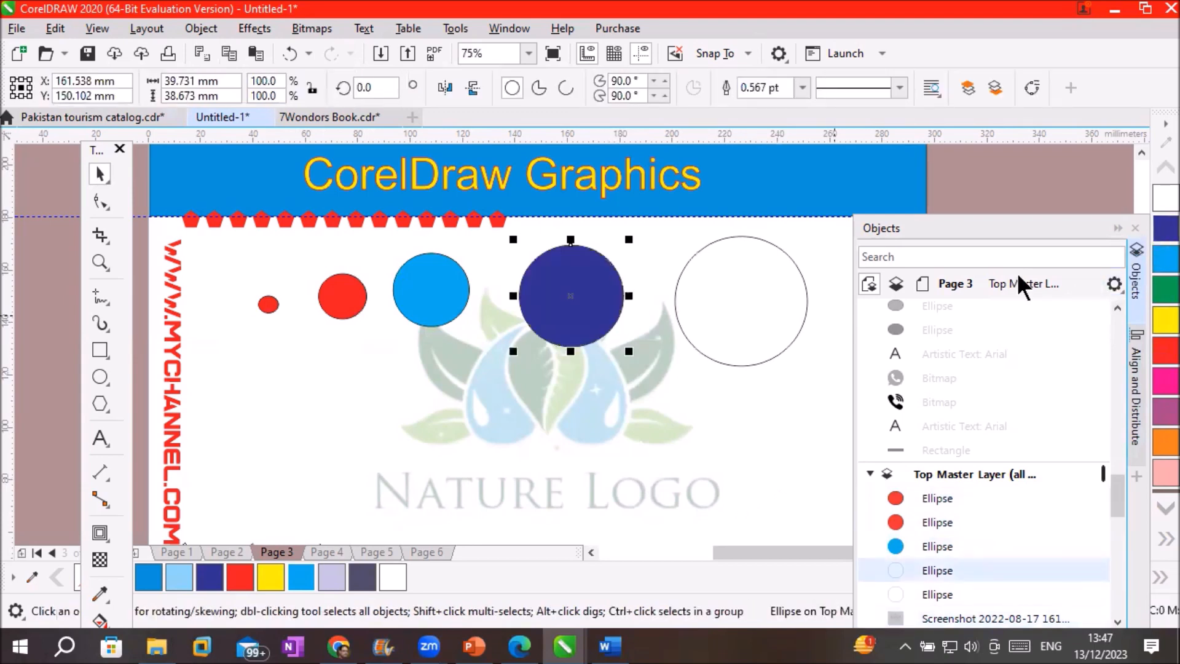
click(790, 353)
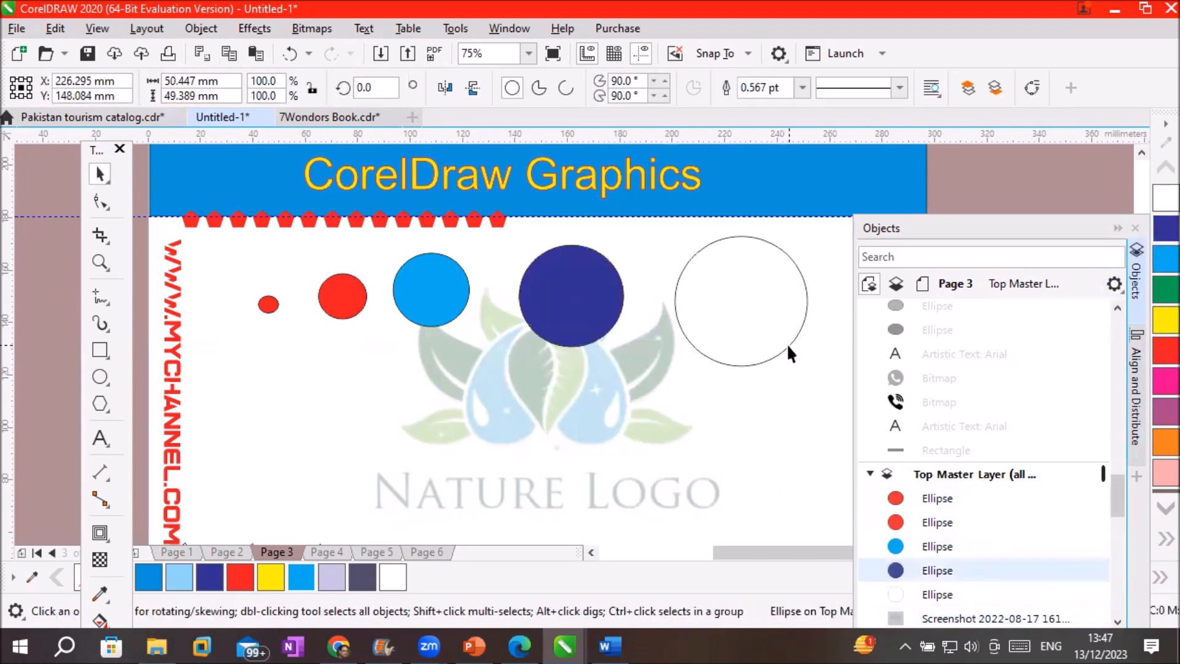
click(1166, 439)
click(655, 433)
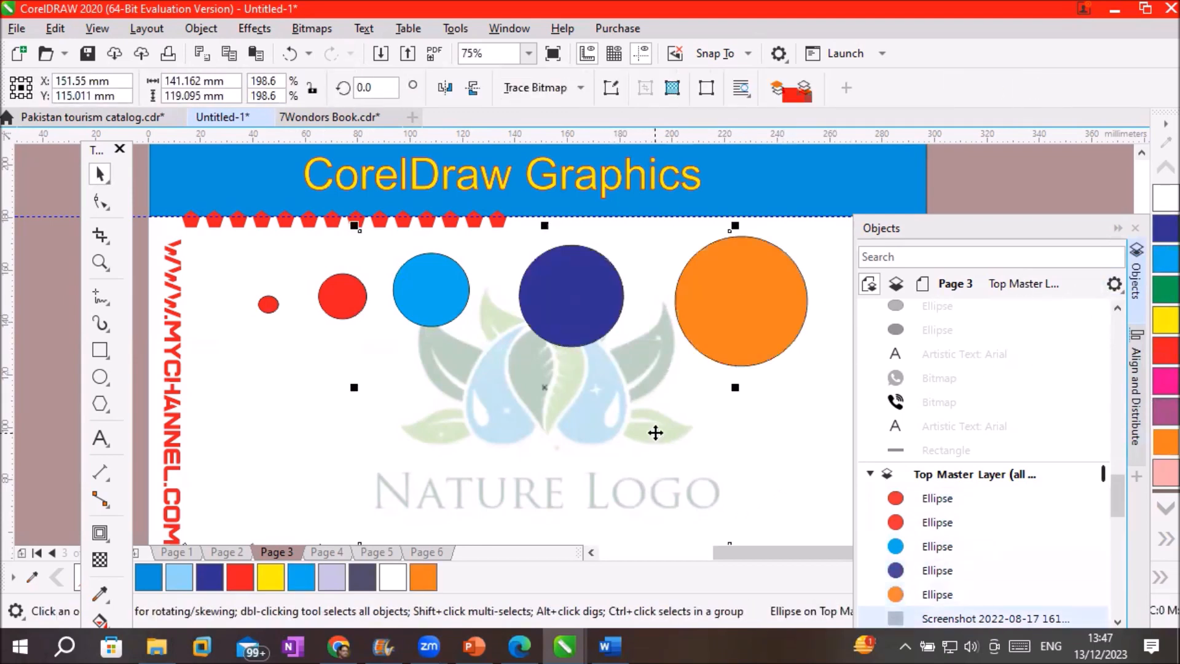
click(744, 474)
scroll(744, 473, down, 1)
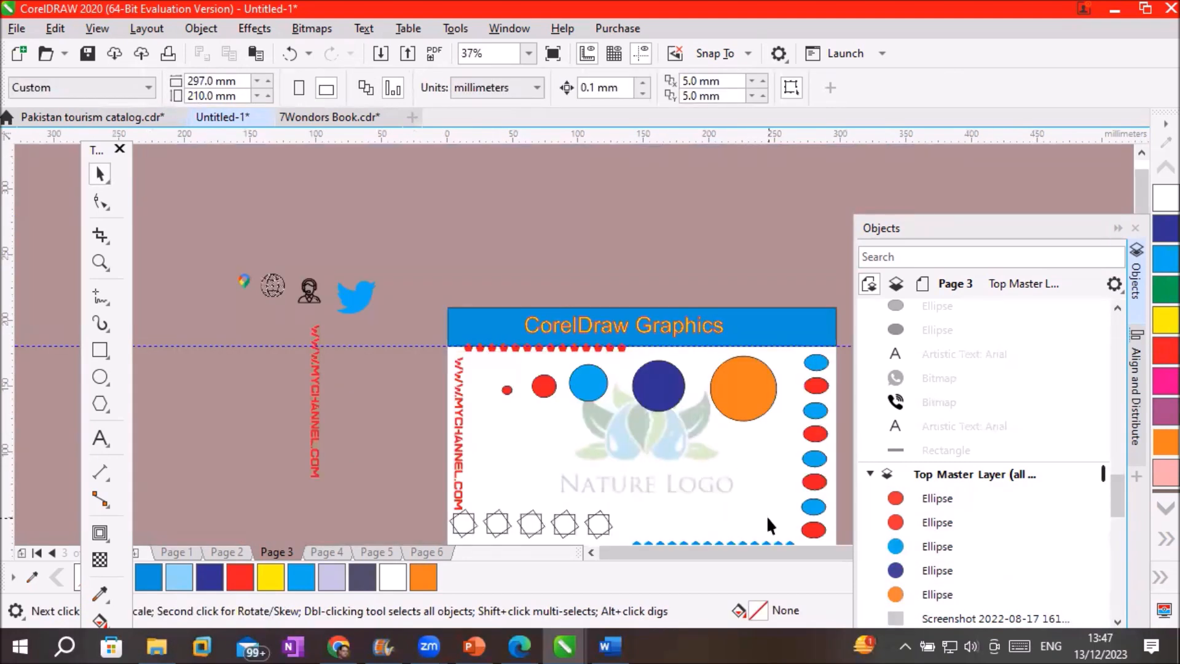
scroll(767, 515, up, 1)
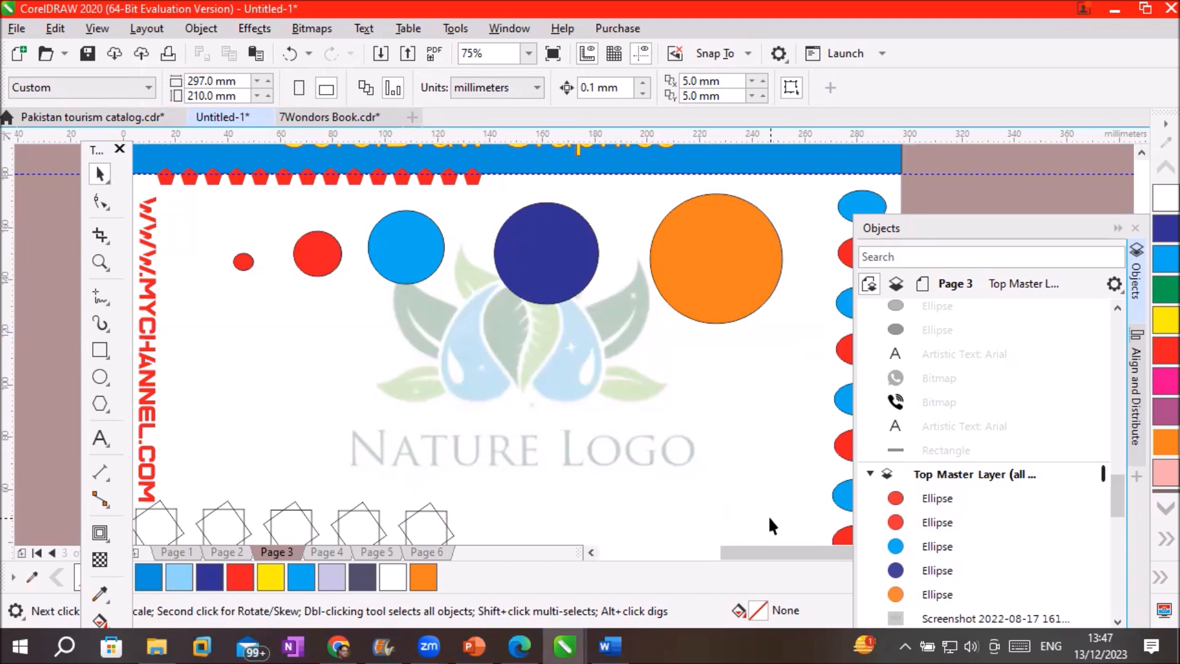
Drag out a 6-sided polygon at the lower left, below the small red circles
click(100, 404)
drag(214, 352, 400, 493)
click(553, 82)
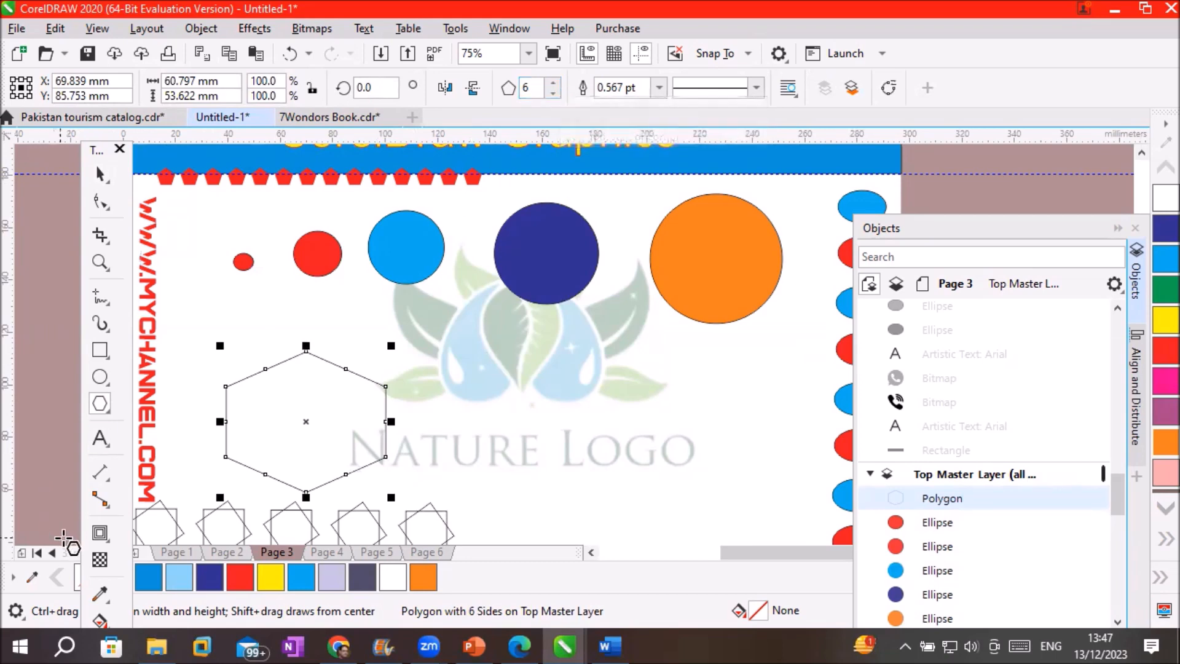
click(100, 534)
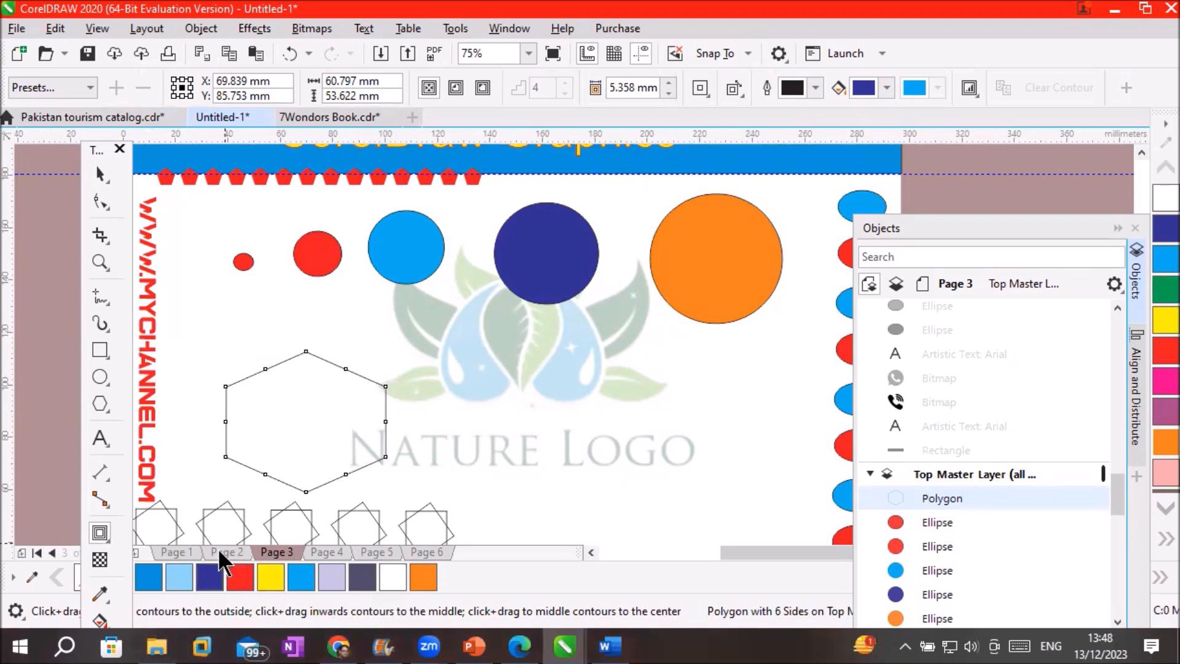
Fill the hexagon red and drag a 4-step inward contour from its top vertex
click(240, 577)
scroll(304, 476, up, 1)
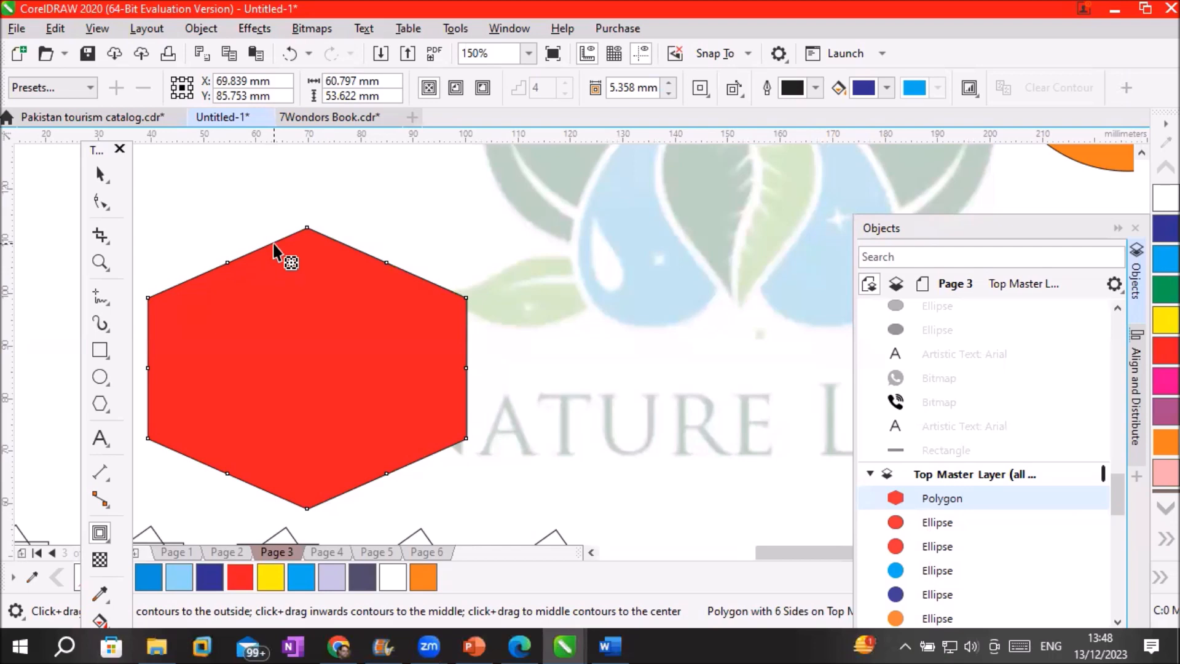
drag(307, 237, 307, 311)
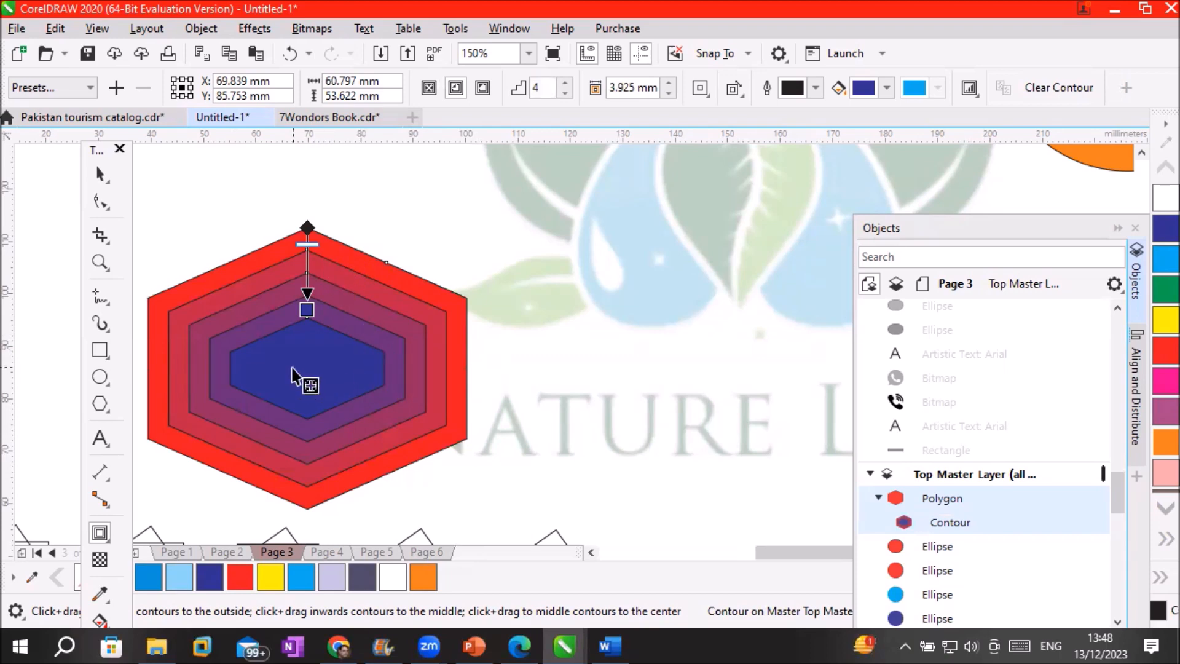
click(887, 88)
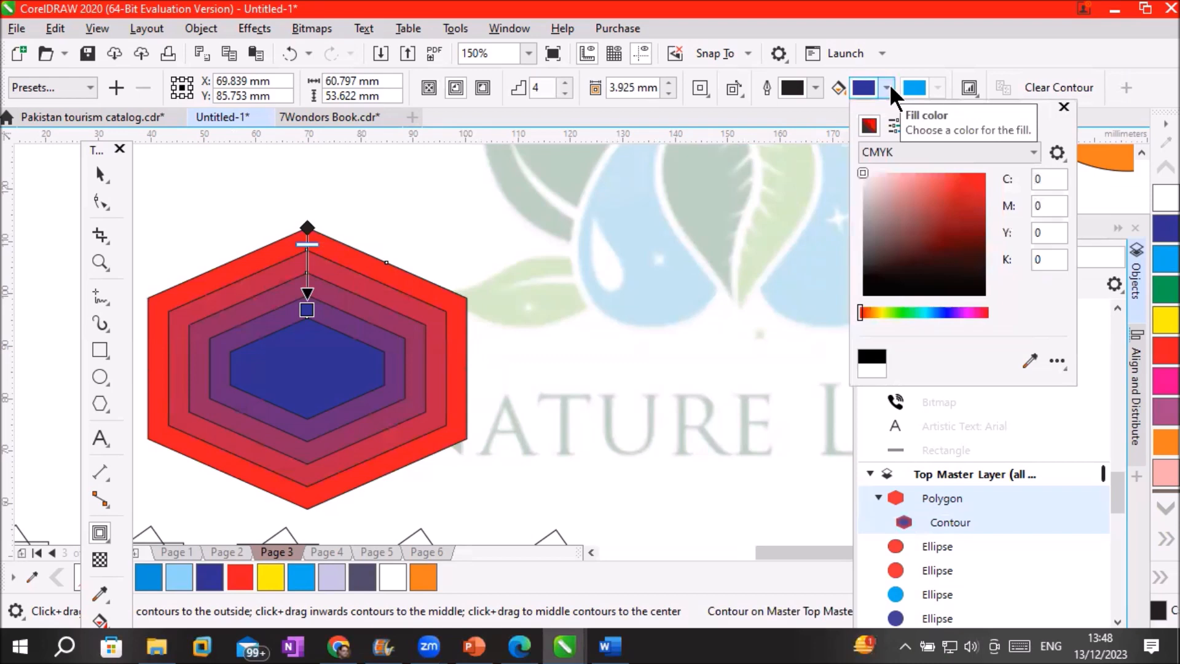
Set the contour's end fill colour to yellow, replacing an initial green choice
click(899, 312)
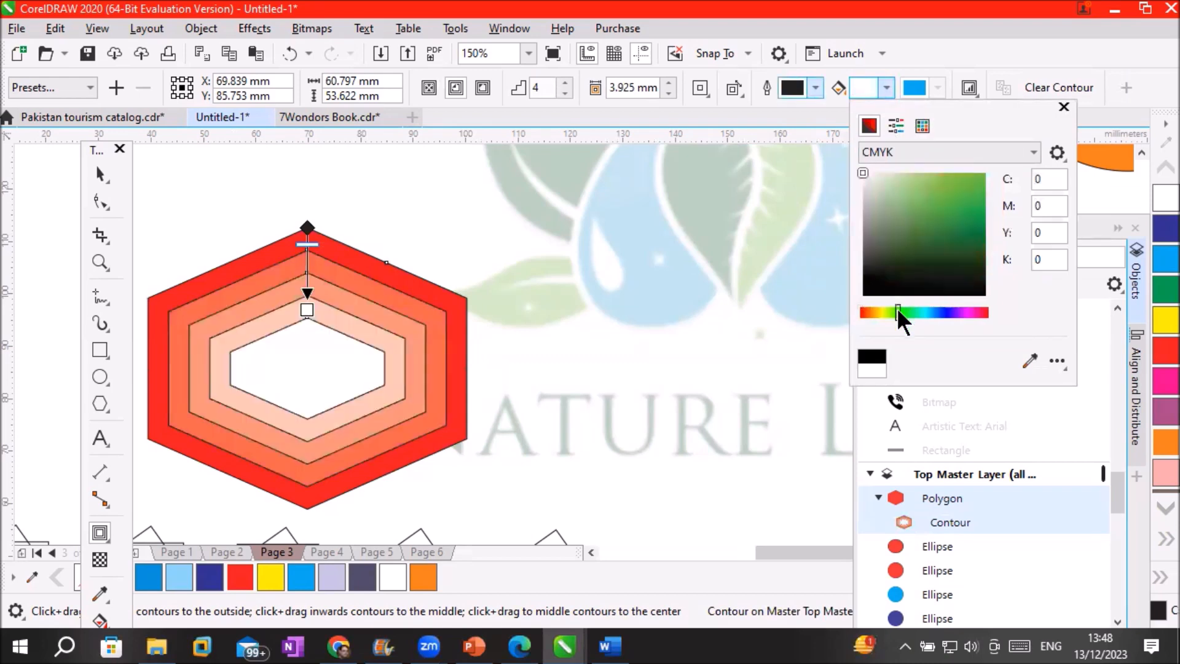
click(972, 185)
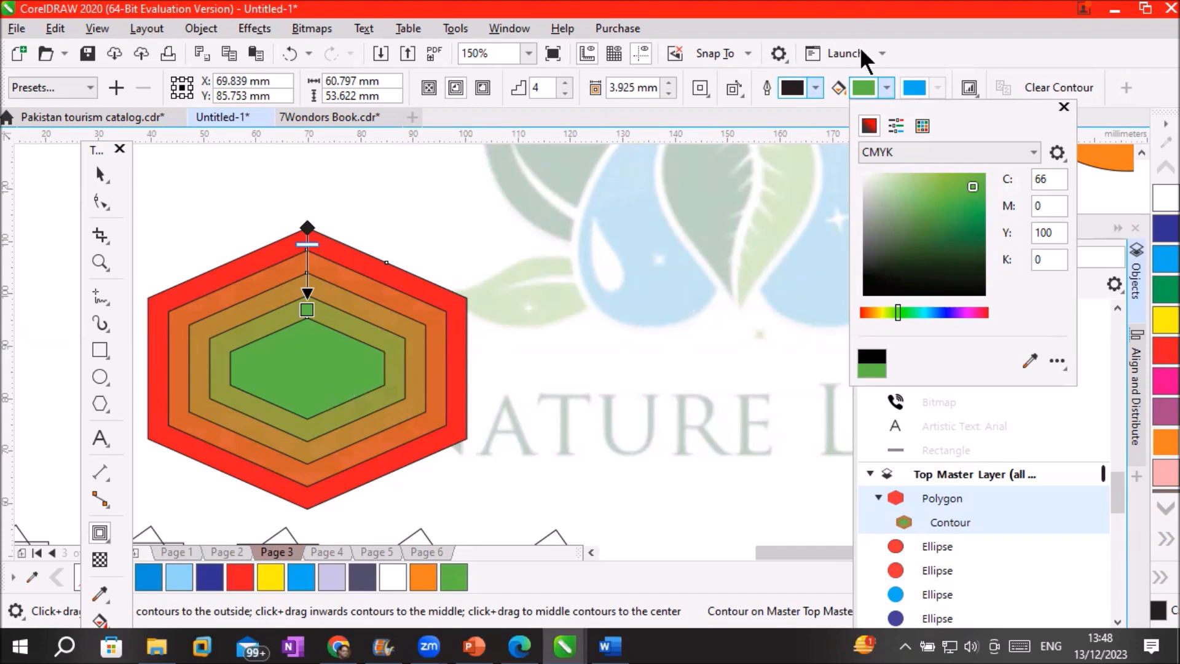
click(888, 86)
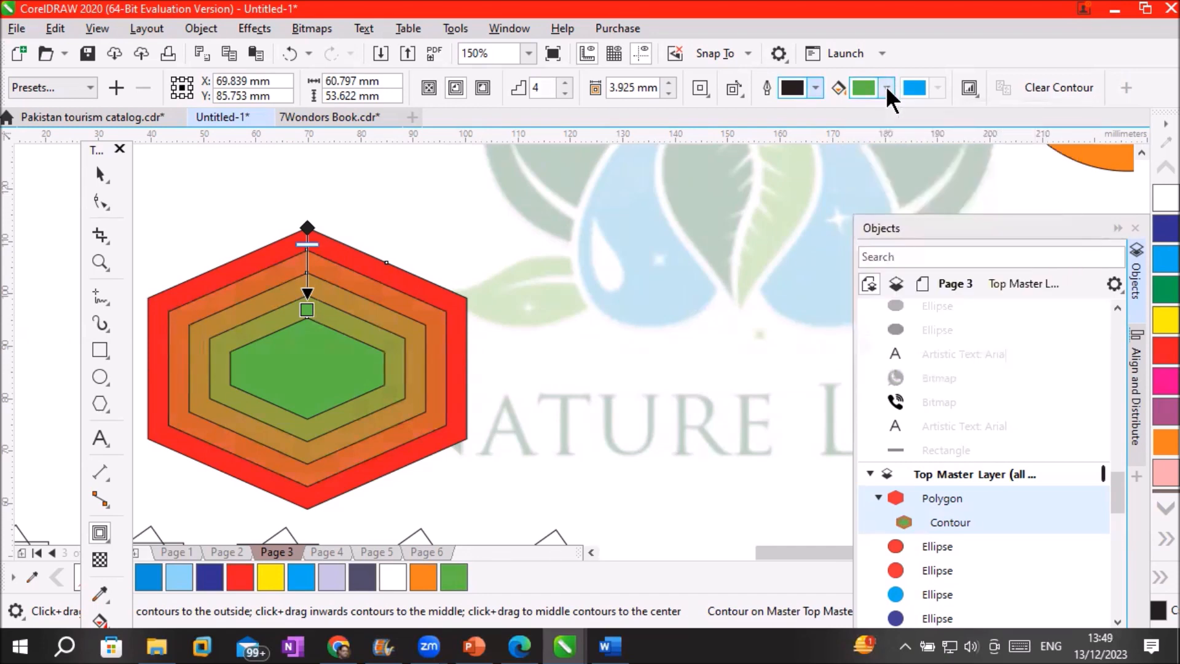
click(886, 86)
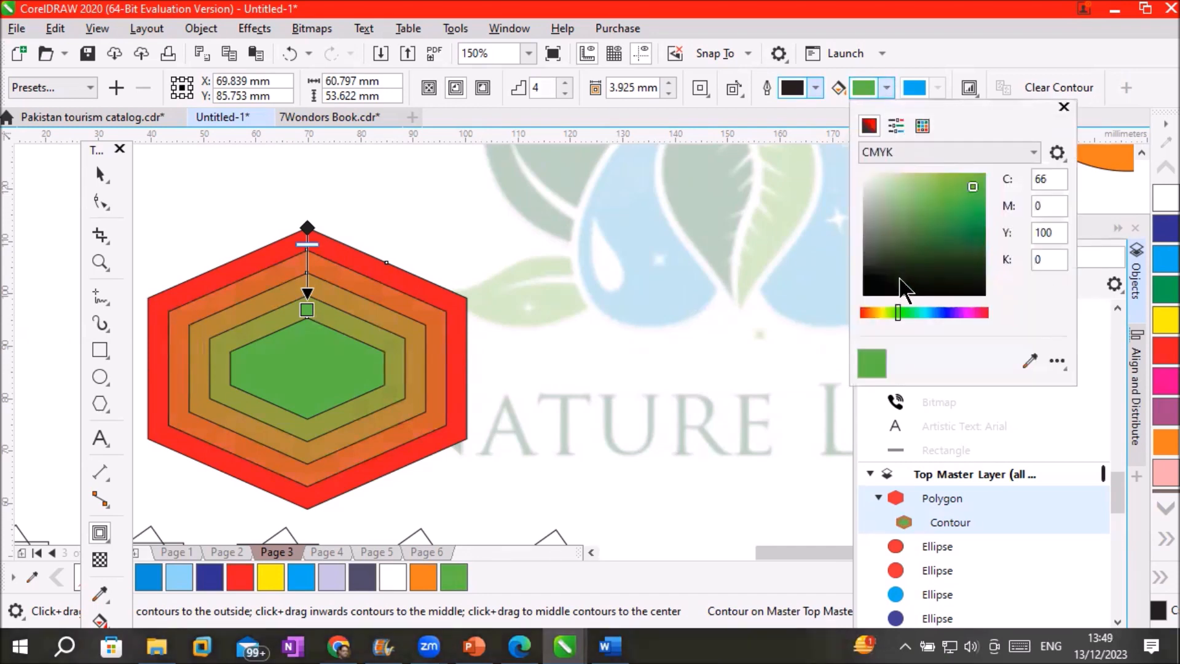
click(882, 312)
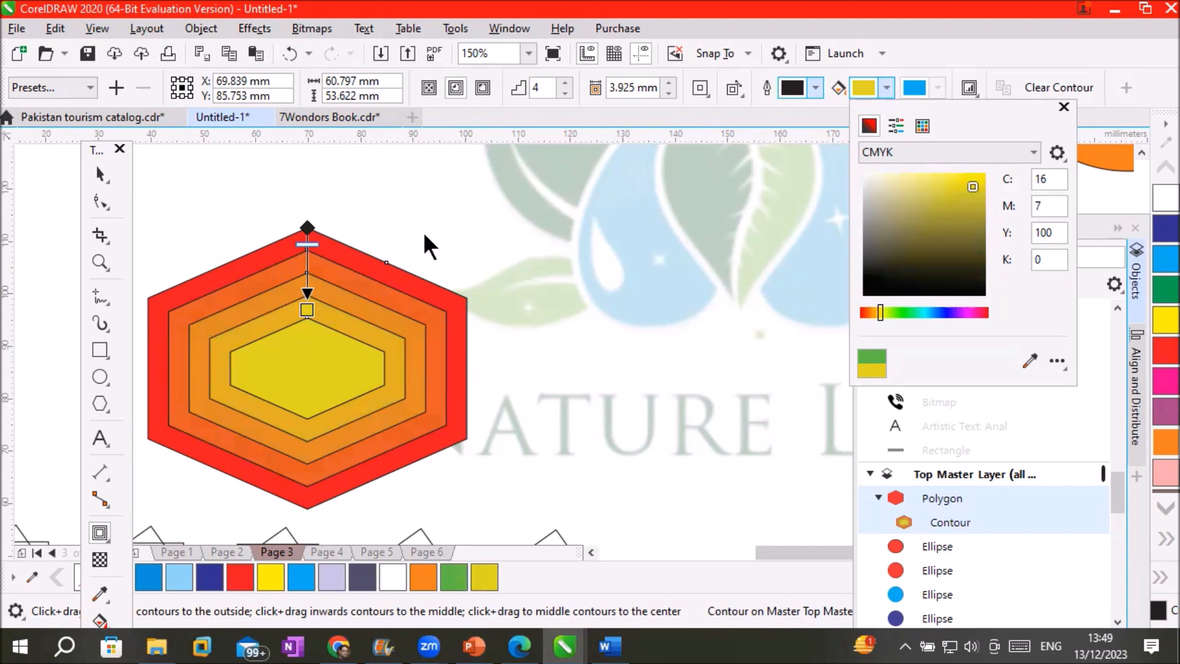
scroll(393, 261, up, 6)
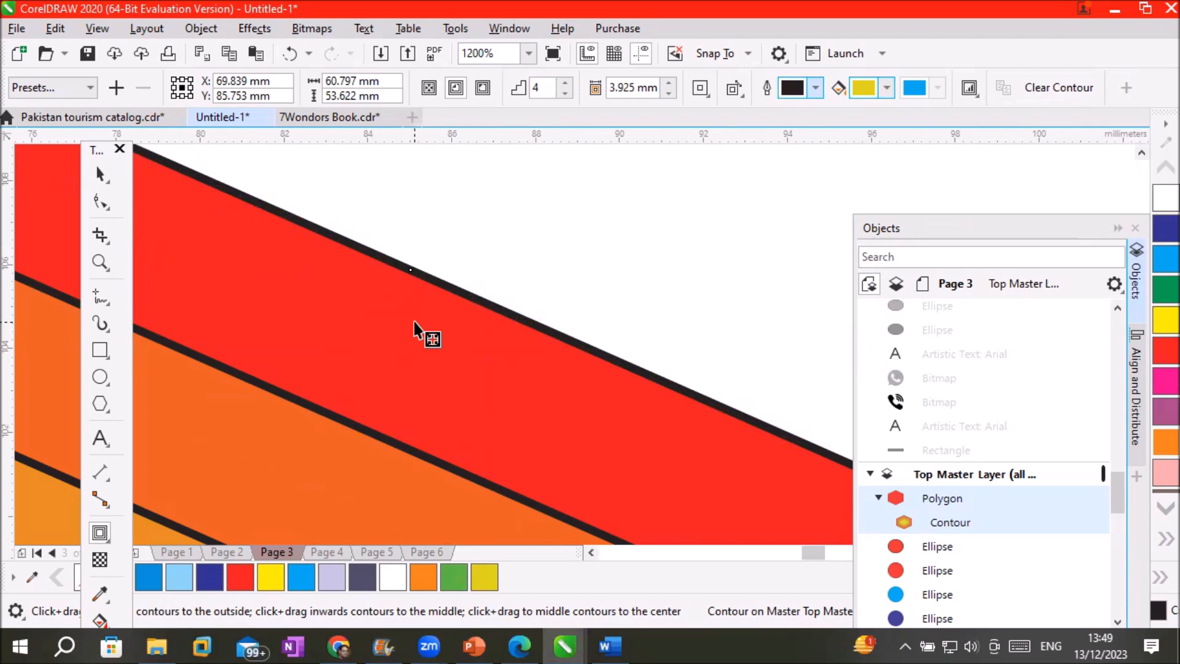
scroll(415, 322, down, 6)
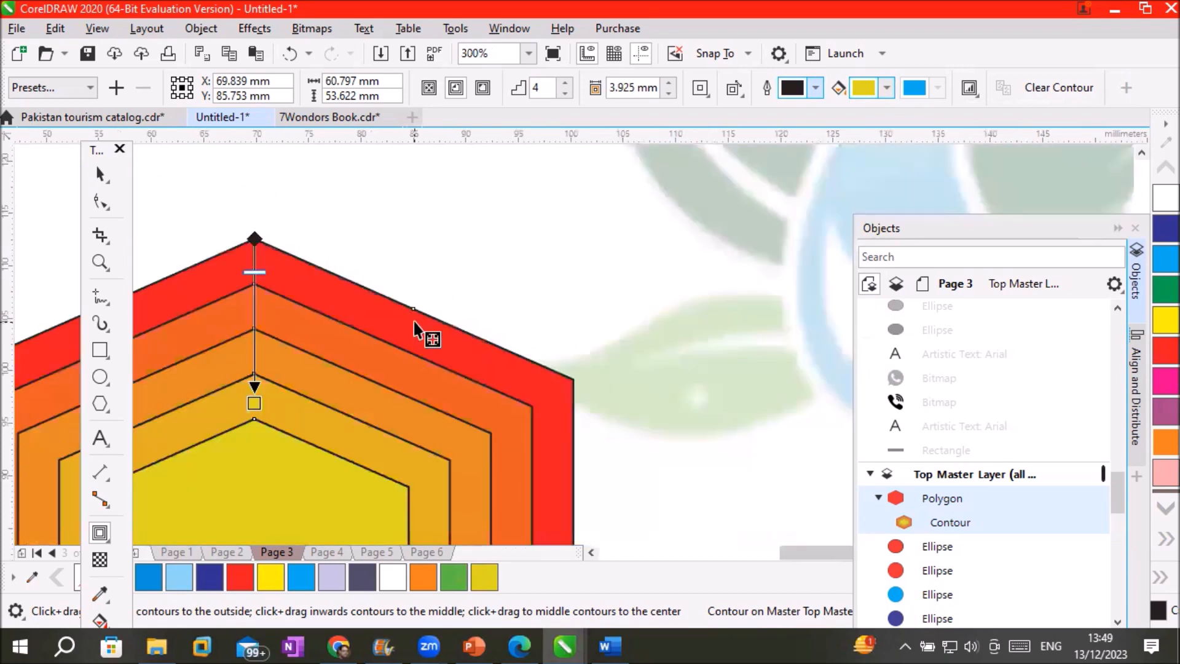
scroll(268, 482, up, 6)
scroll(269, 482, down, 6)
scroll(396, 393, up, 4)
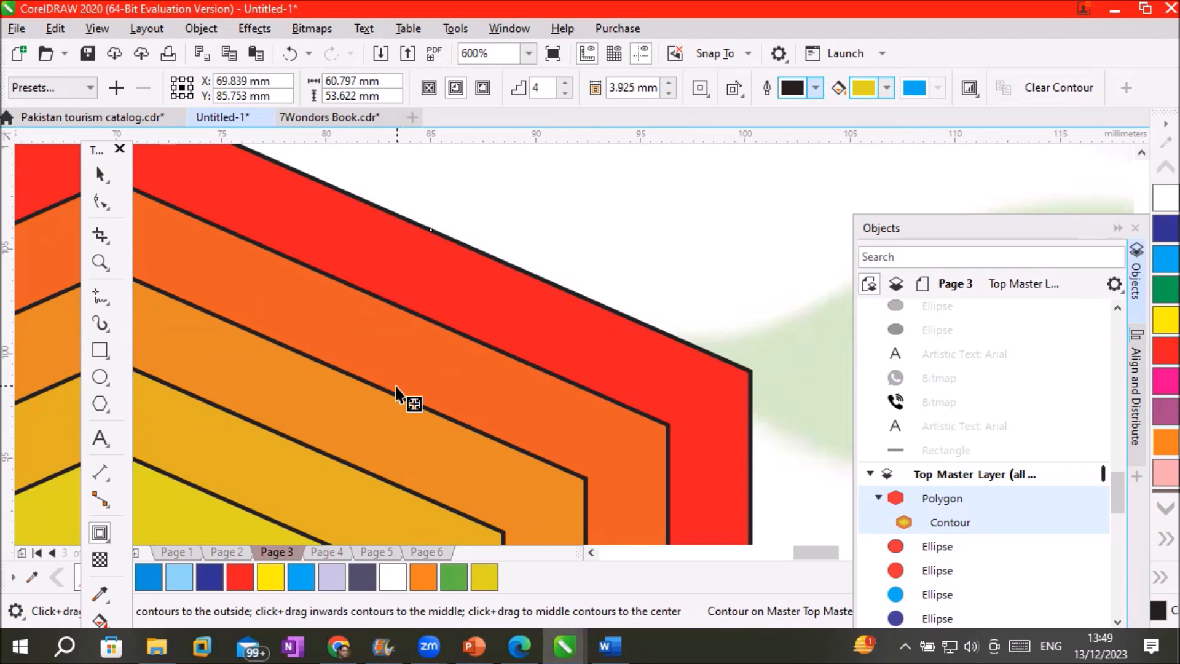
scroll(466, 371, down, 5)
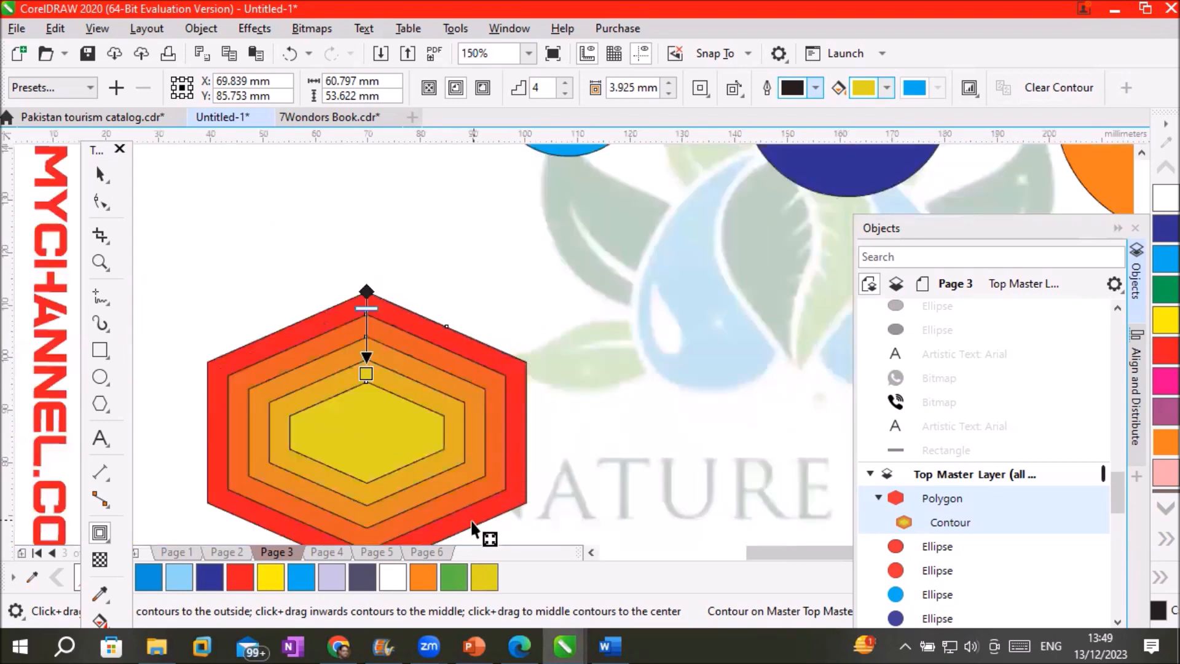
scroll(473, 528, up, 3)
scroll(470, 525, down, 2)
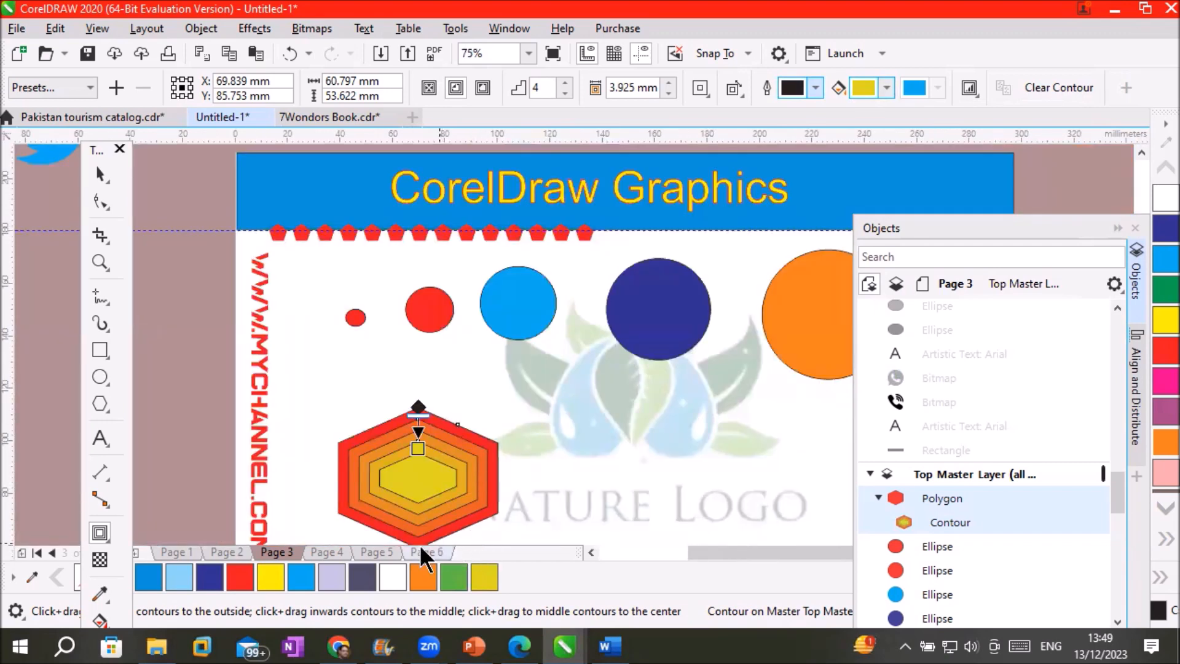
scroll(423, 529, up, 1)
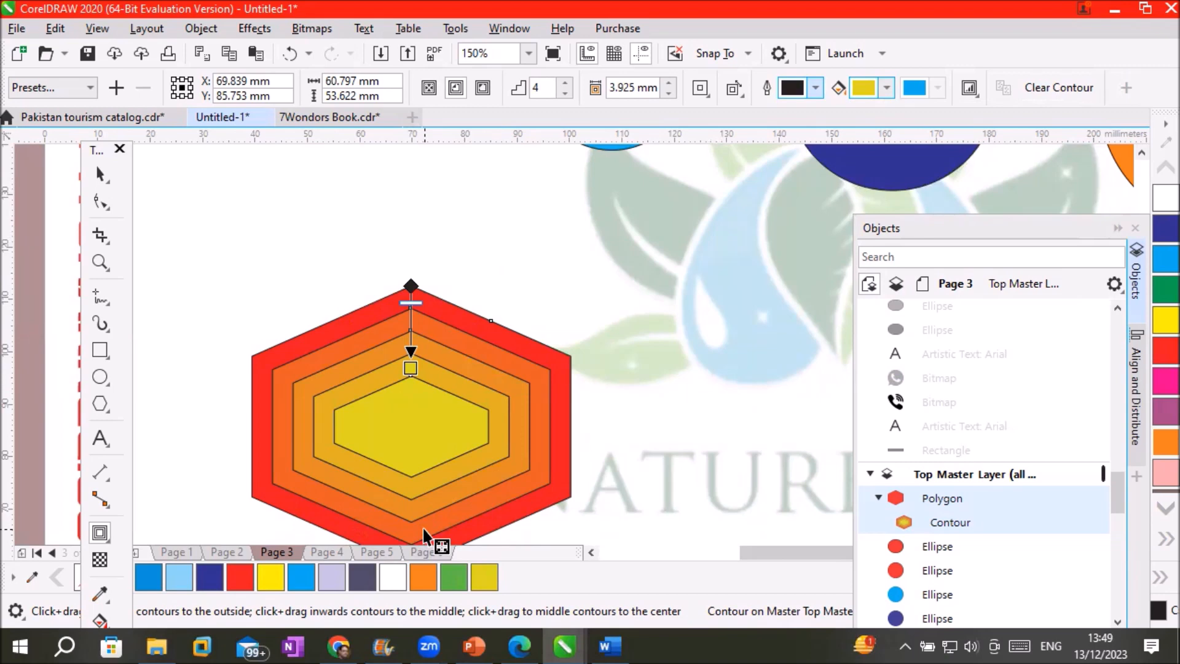
Break the contour apart from the hexagon with the Pick tool
click(101, 174)
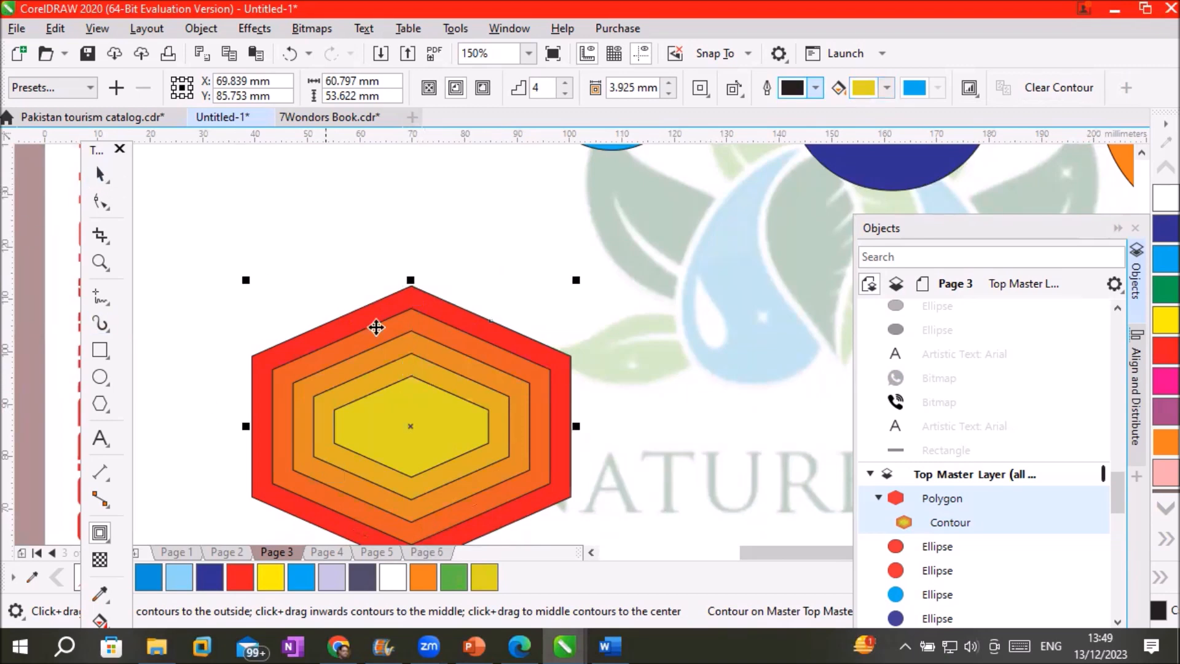
right_click(419, 394)
click(507, 148)
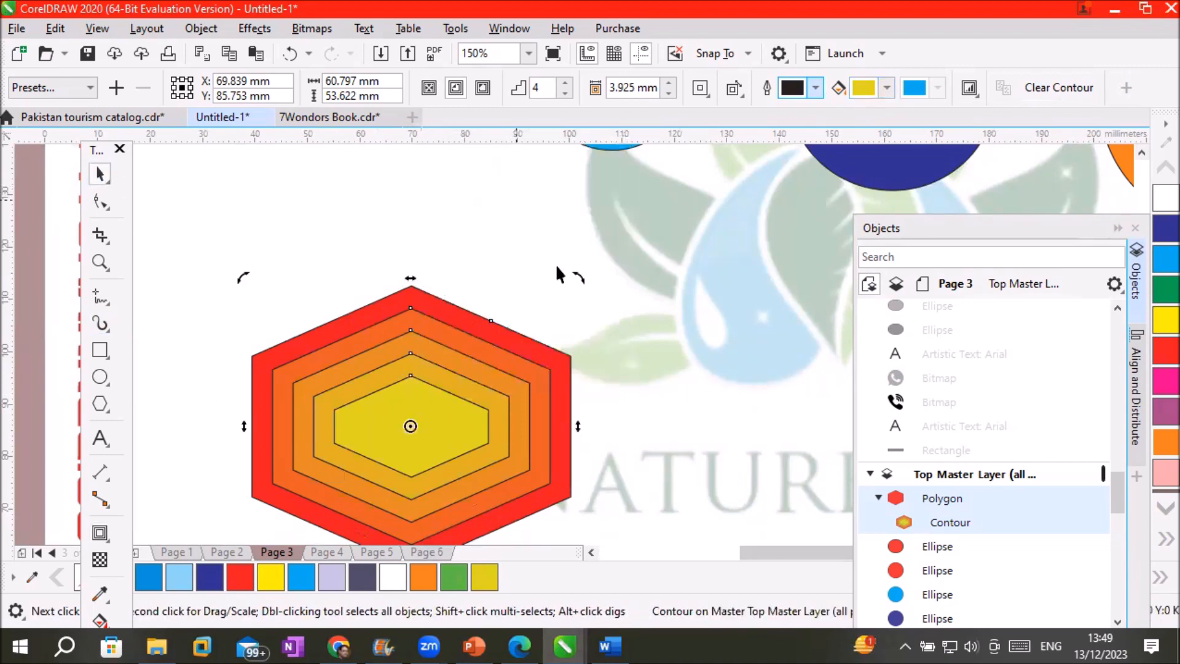
right_click(466, 391)
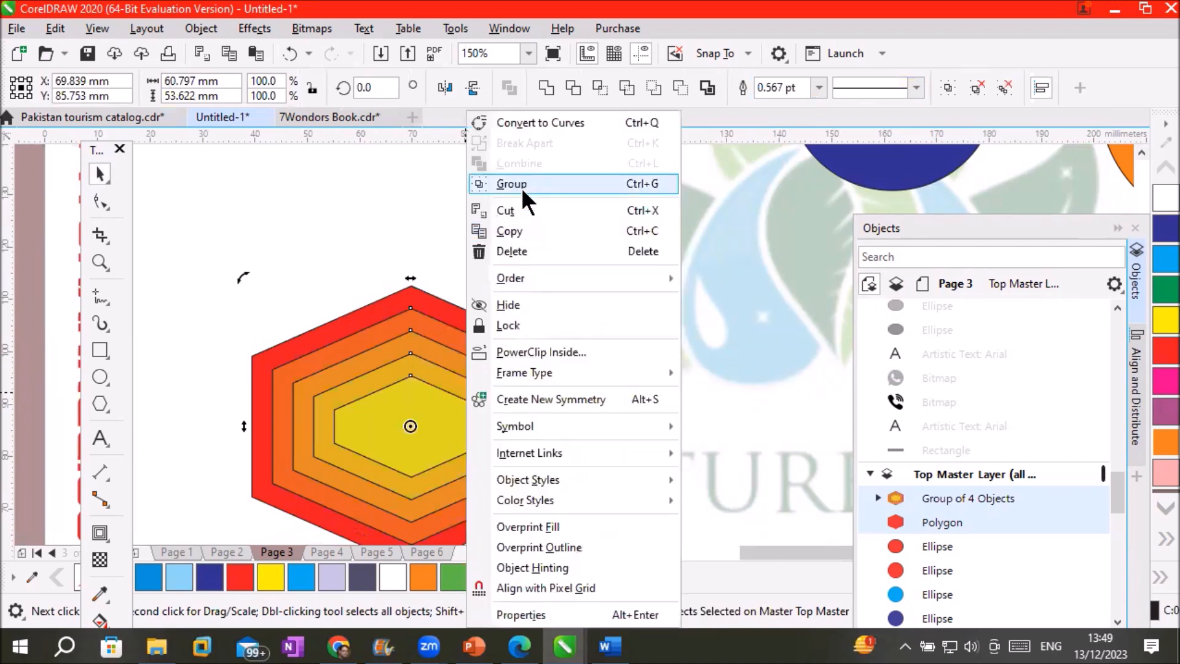
click(371, 228)
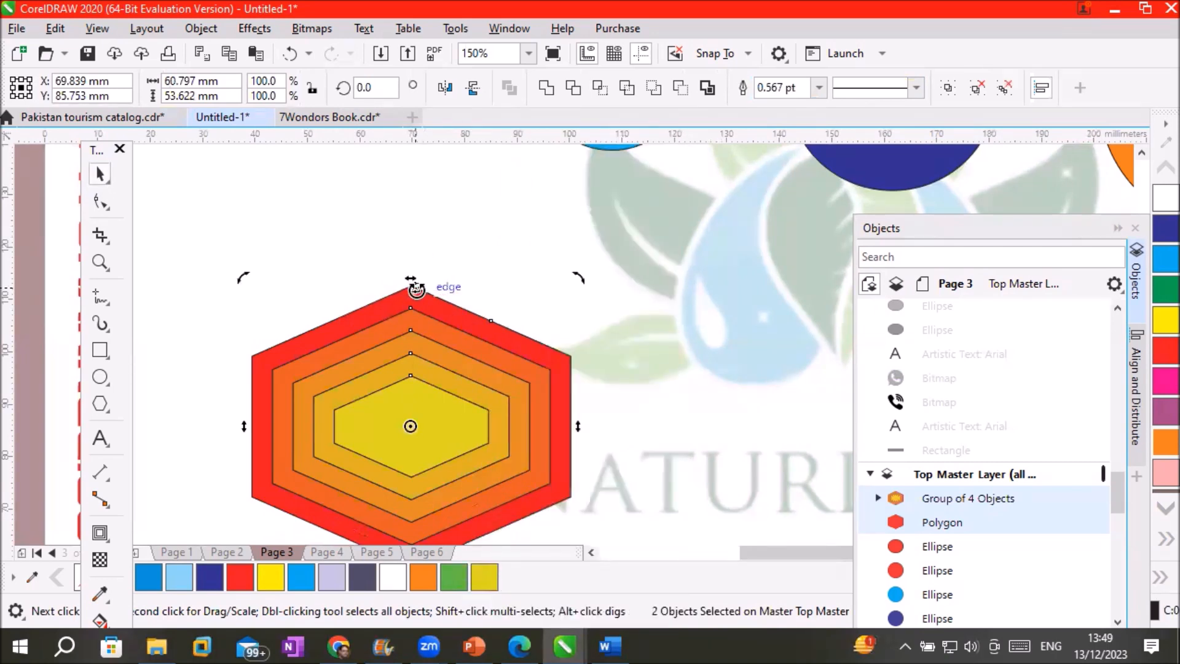
Move the contour group right, the red hexagon left, and break the group into curves
drag(424, 296, 648, 197)
click(459, 323)
drag(490, 342, 237, 319)
drag(352, 337, 252, 293)
click(561, 283)
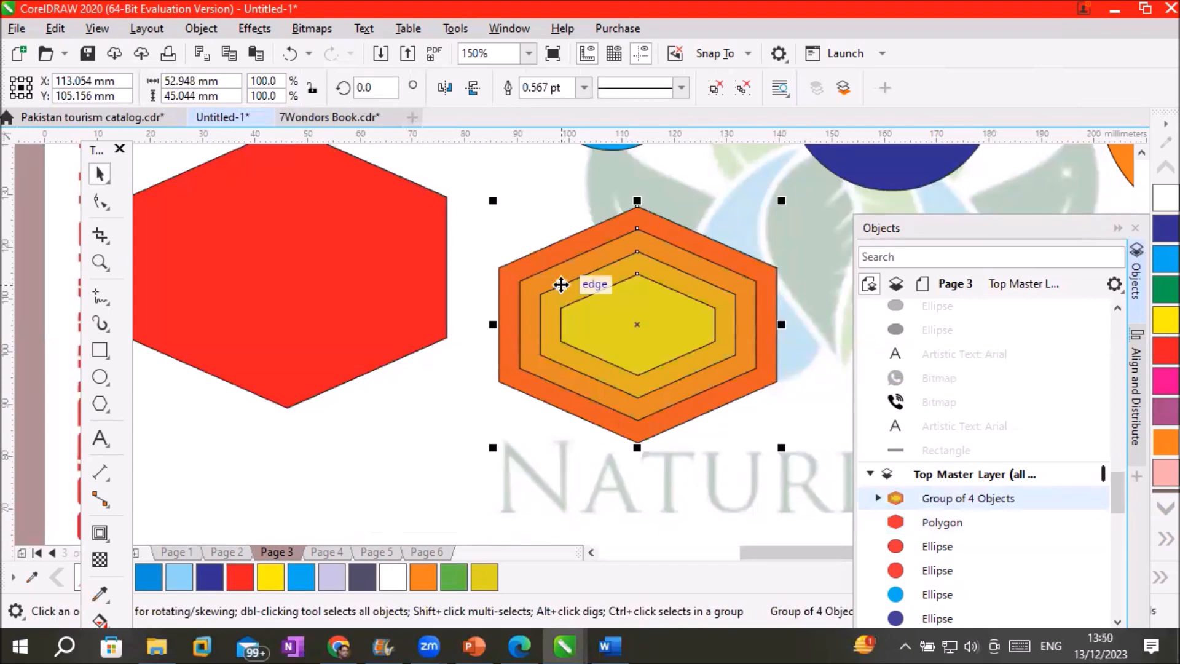
right_click(561, 285)
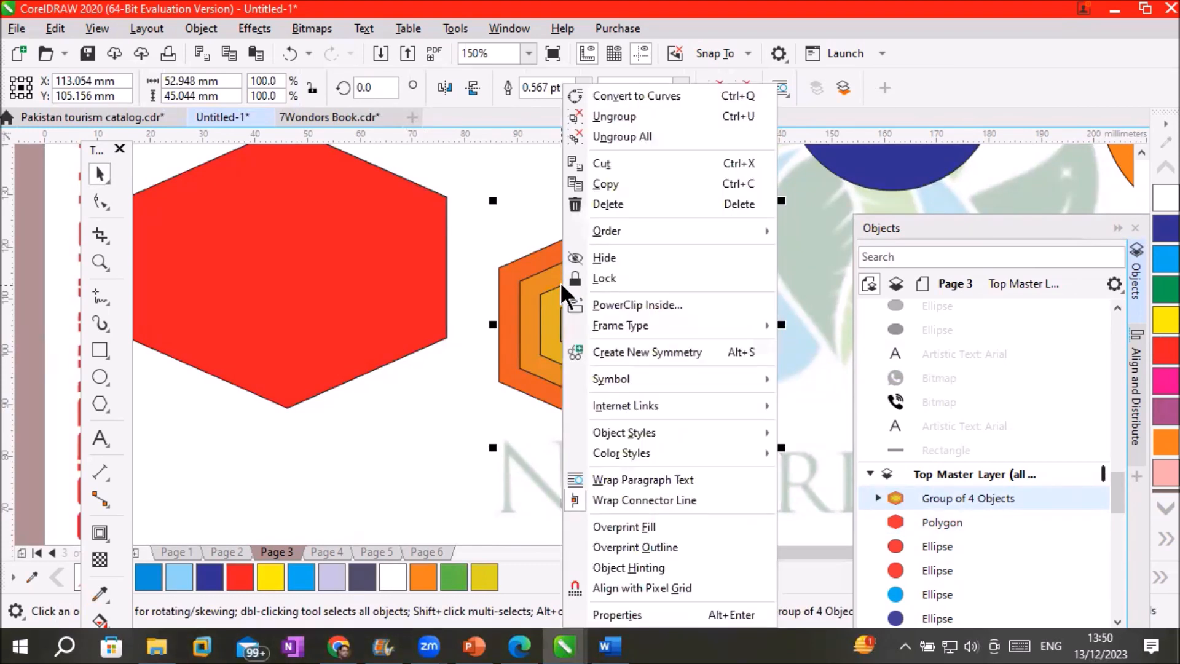
click(609, 114)
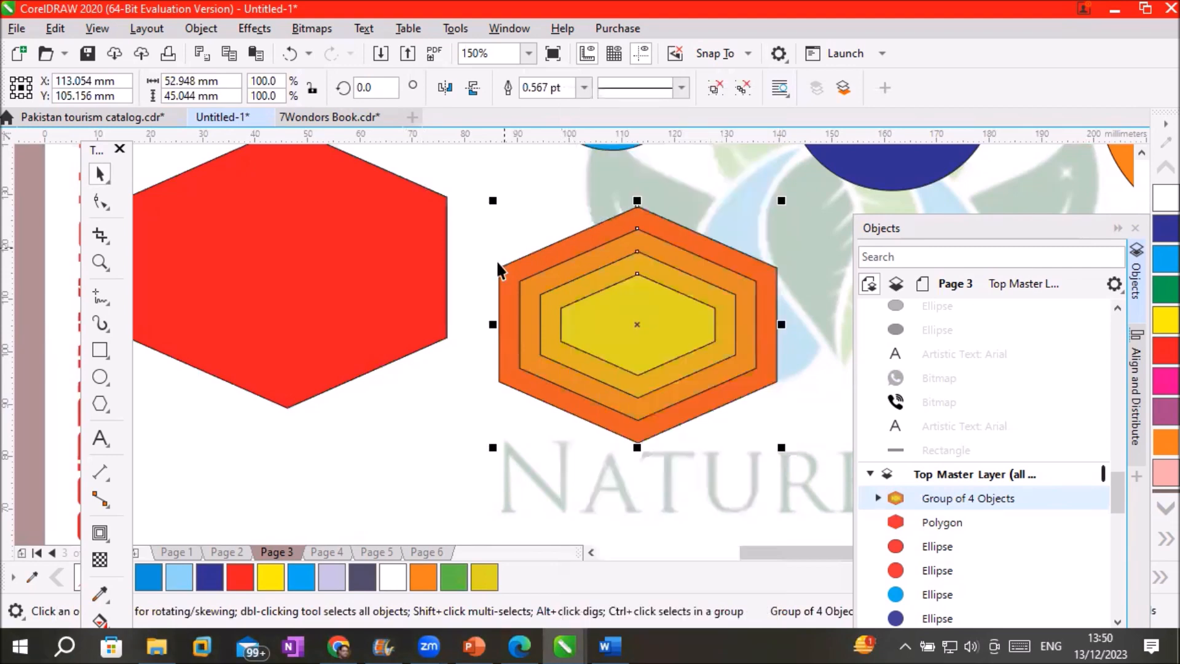
Drag the red, orange and yellow hexagon curves apart into a horizontal row
click(422, 431)
drag(505, 378, 307, 454)
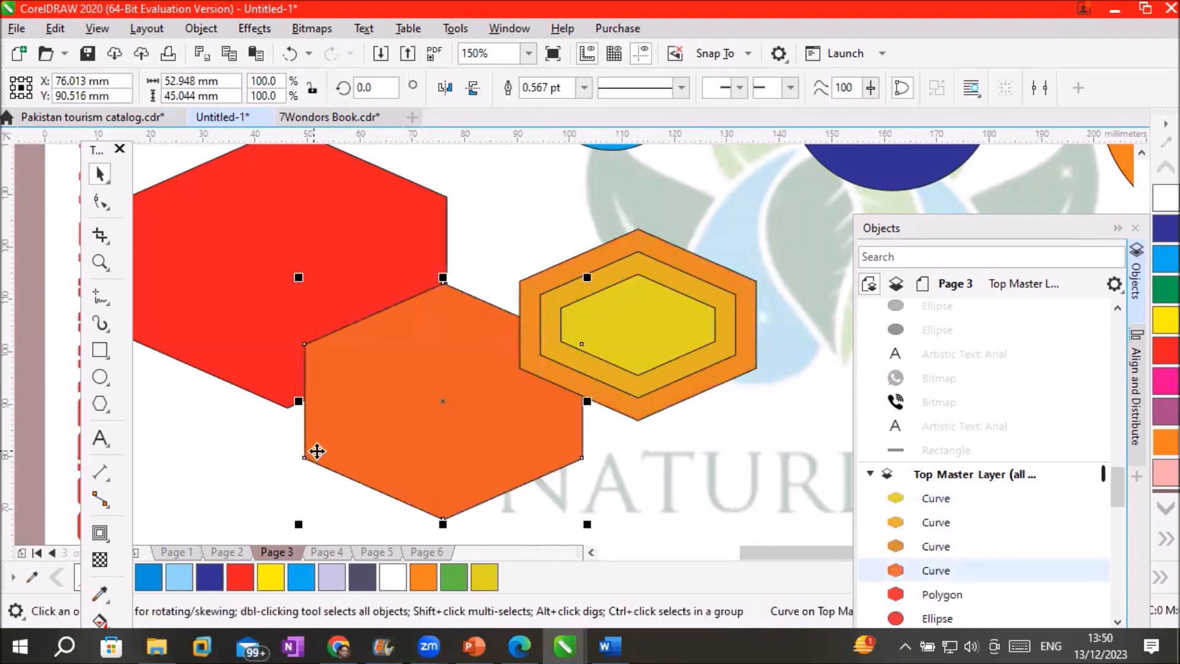
drag(633, 321, 818, 430)
drag(676, 362, 717, 481)
drag(675, 360, 714, 326)
scroll(714, 327, down, 3)
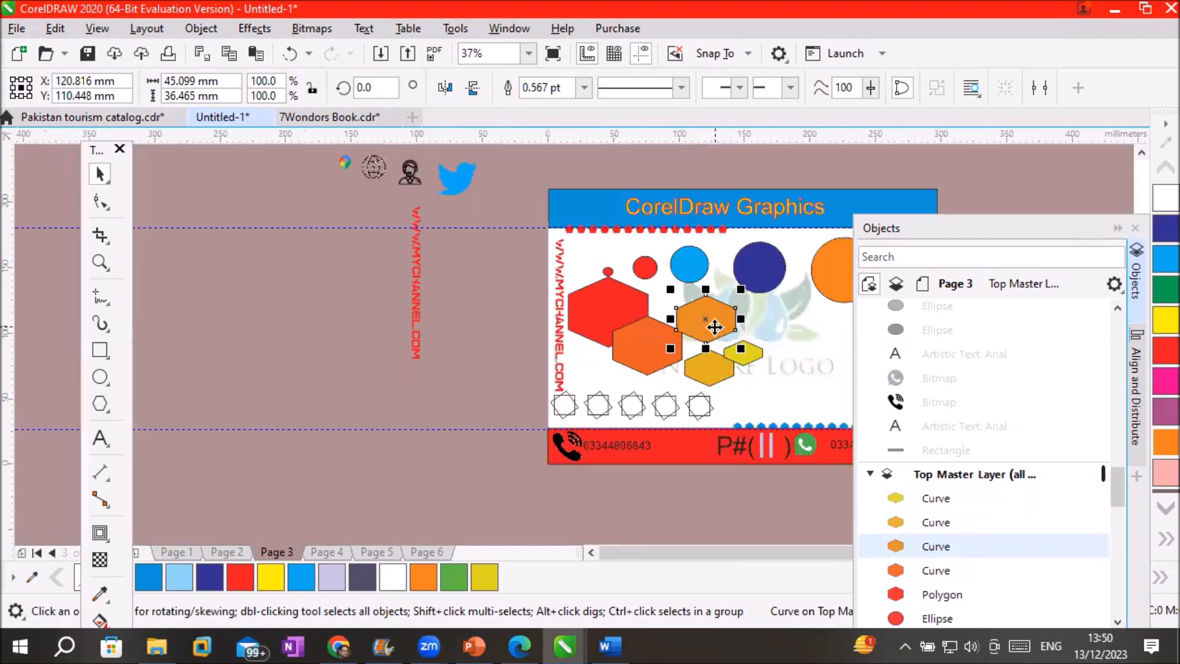
scroll(691, 363, down, 1)
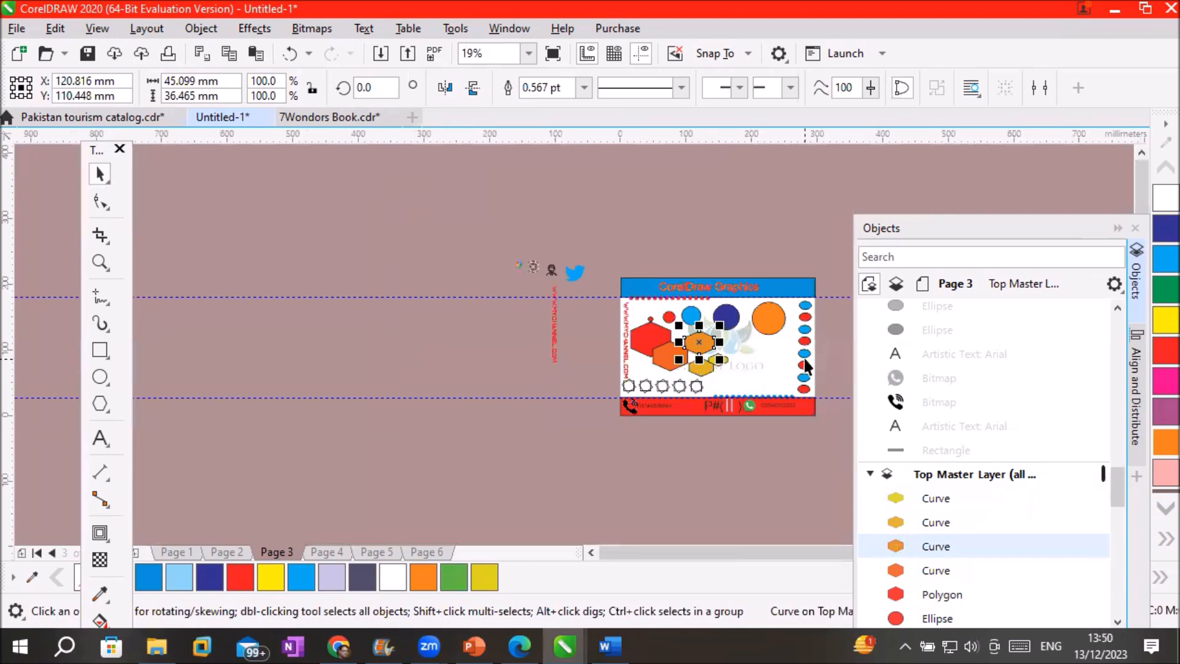
scroll(805, 363, up, 1)
drag(643, 360, 776, 379)
drag(599, 377, 711, 376)
drag(594, 326, 640, 377)
drag(535, 353, 566, 377)
drag(514, 326, 495, 382)
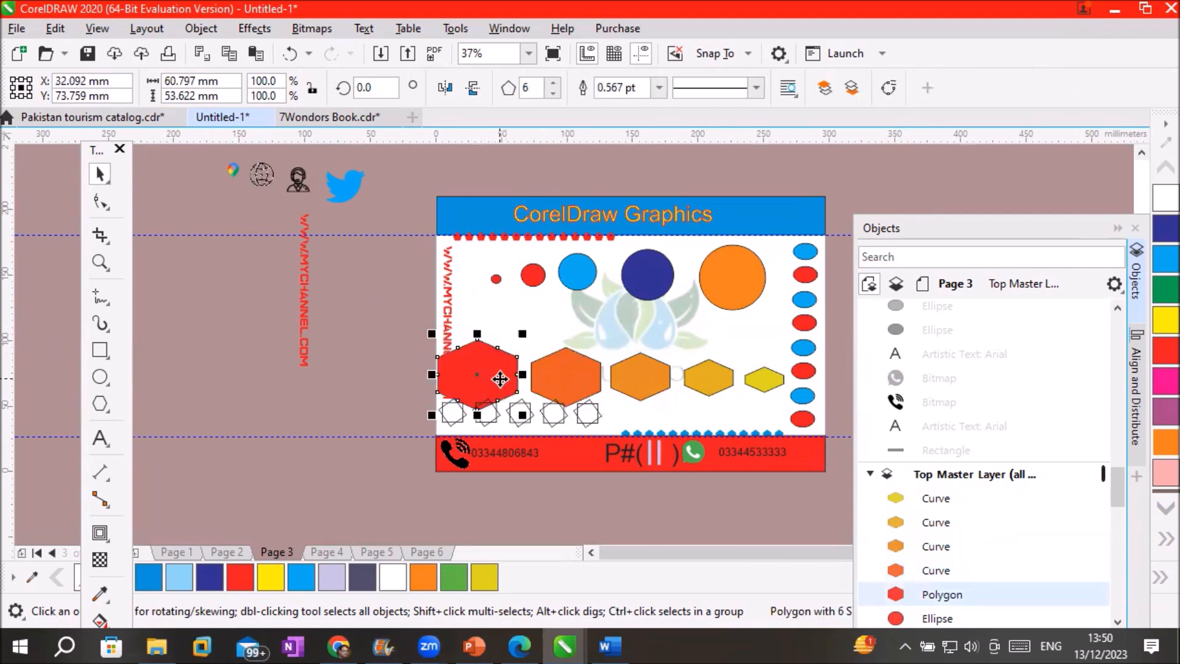
click(335, 410)
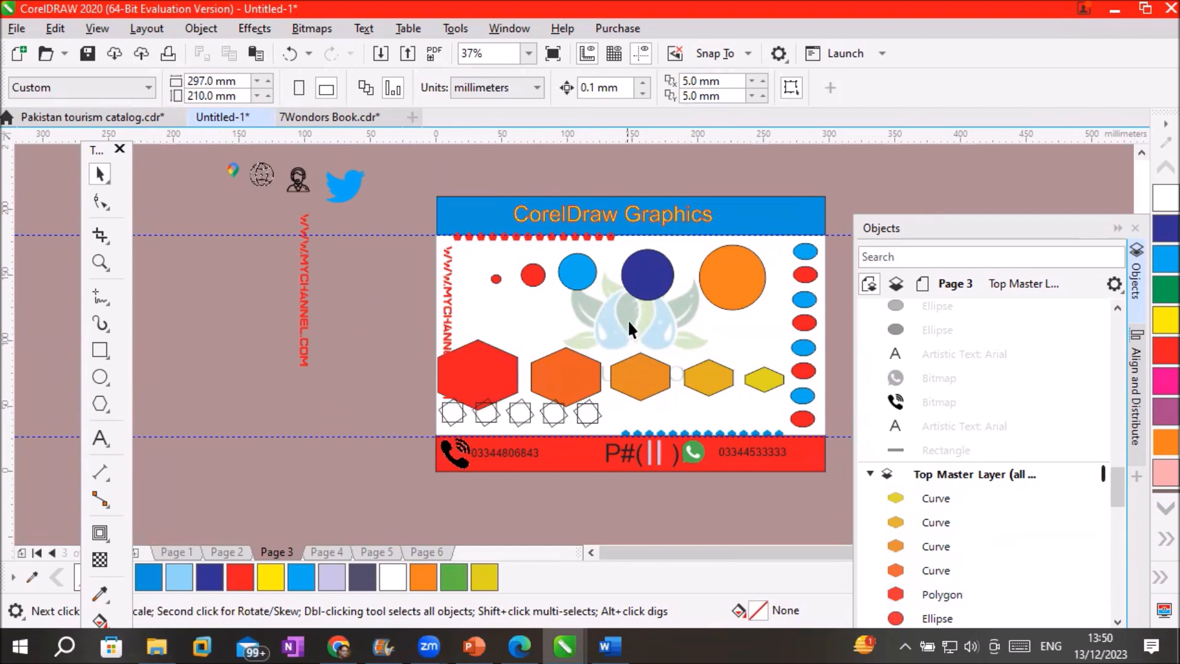
Undo the rearrangement with Ctrl+Z to restore the grouped concentric stack
scroll(637, 308, up, 2)
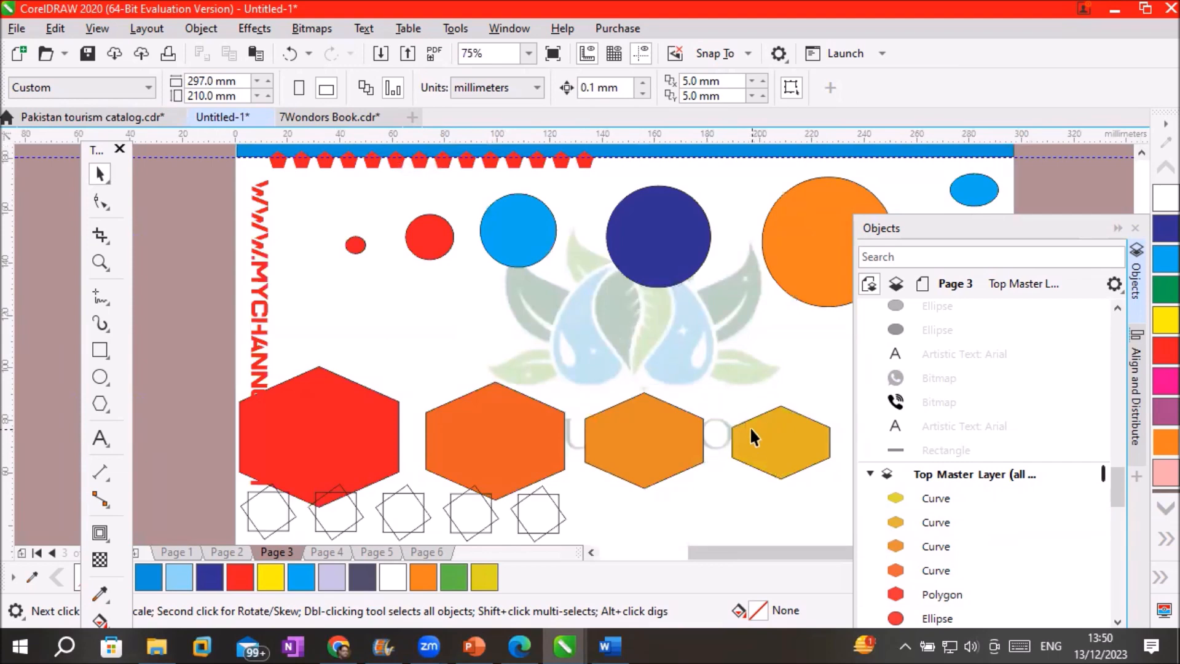
key(ctrl+z)
key(ctrl+z)
key(ctrl+z)
key(ctrl+z)
key(ctrl+z)
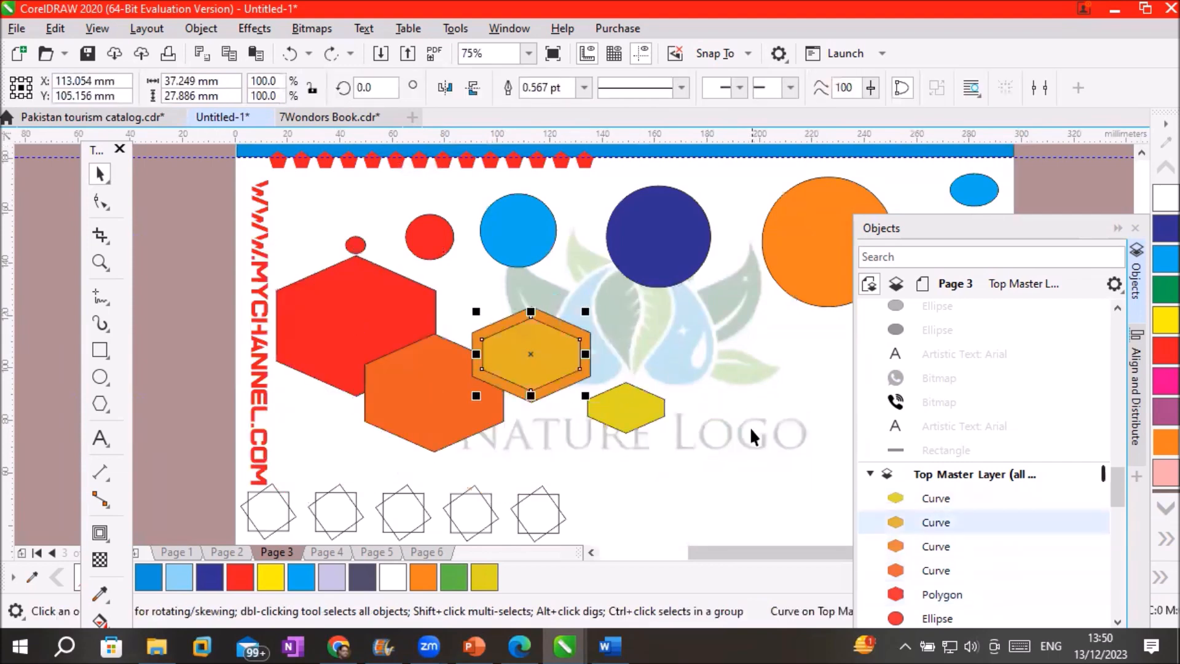
key(ctrl+z)
key(ctrl+z)
key(ctrl+z)
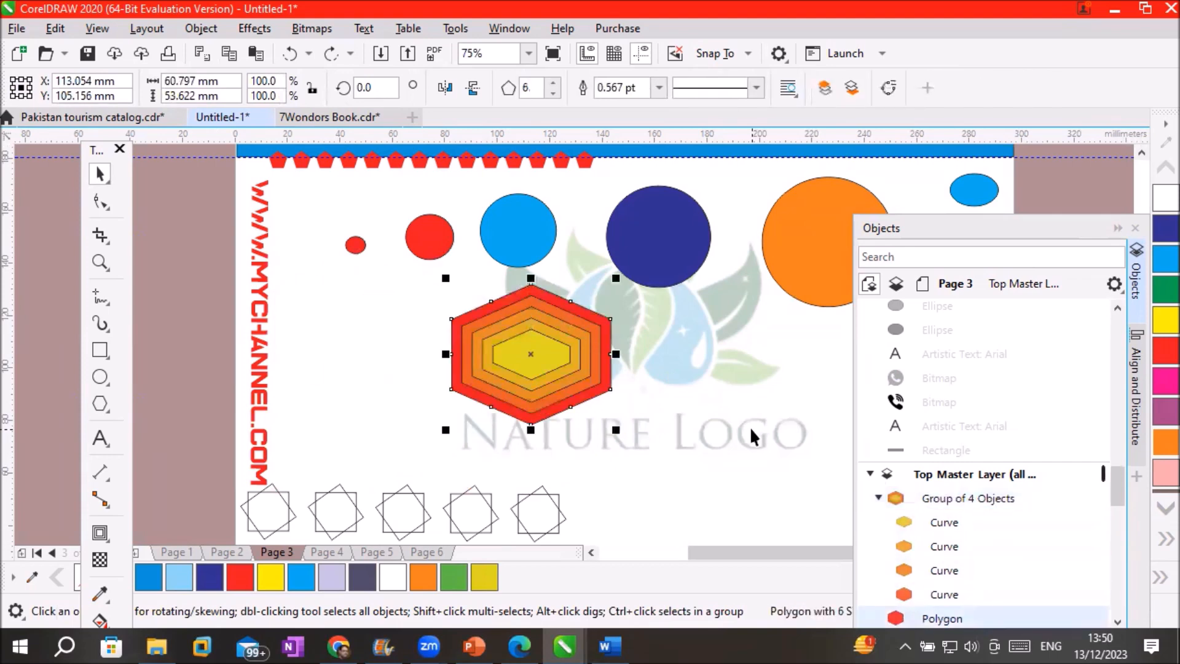
key(ctrl+z)
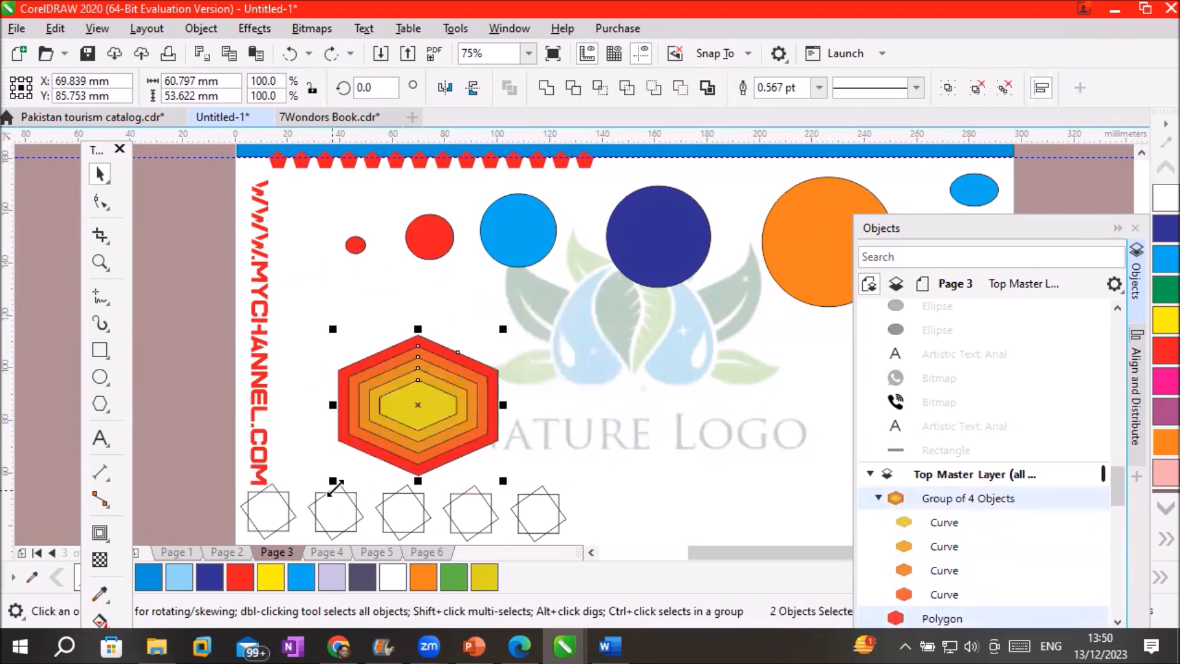
Revert the broken-apart curves to the red polygon's live contour with Ctrl+Z
scroll(446, 406, up, 2)
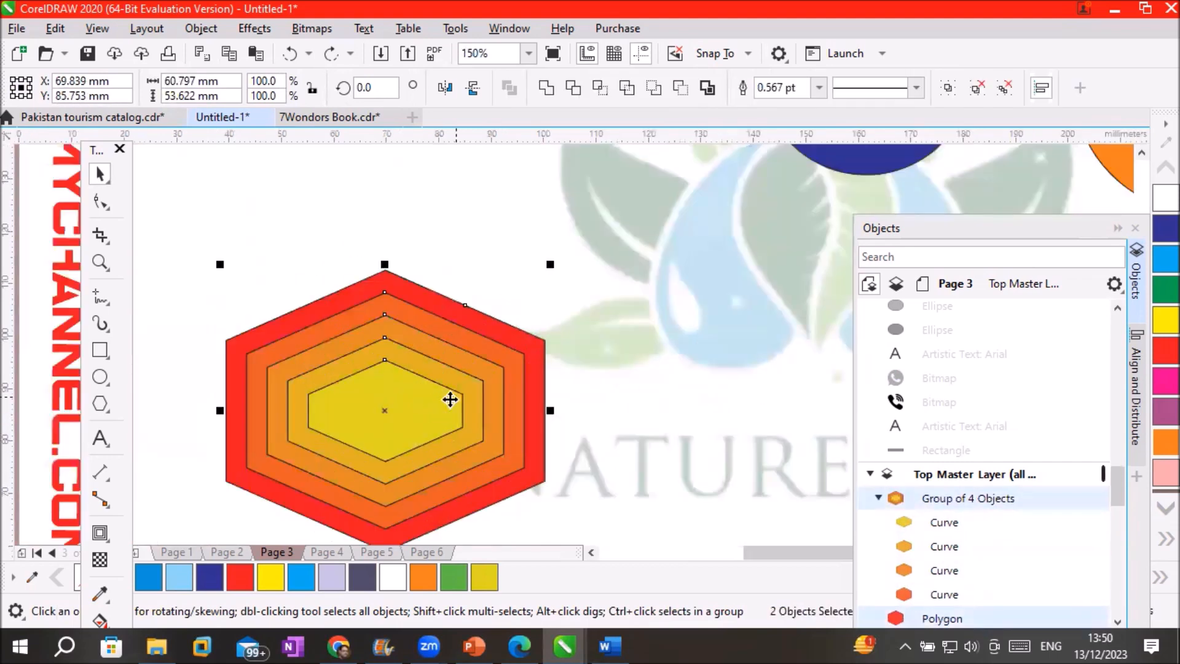
right_click(380, 363)
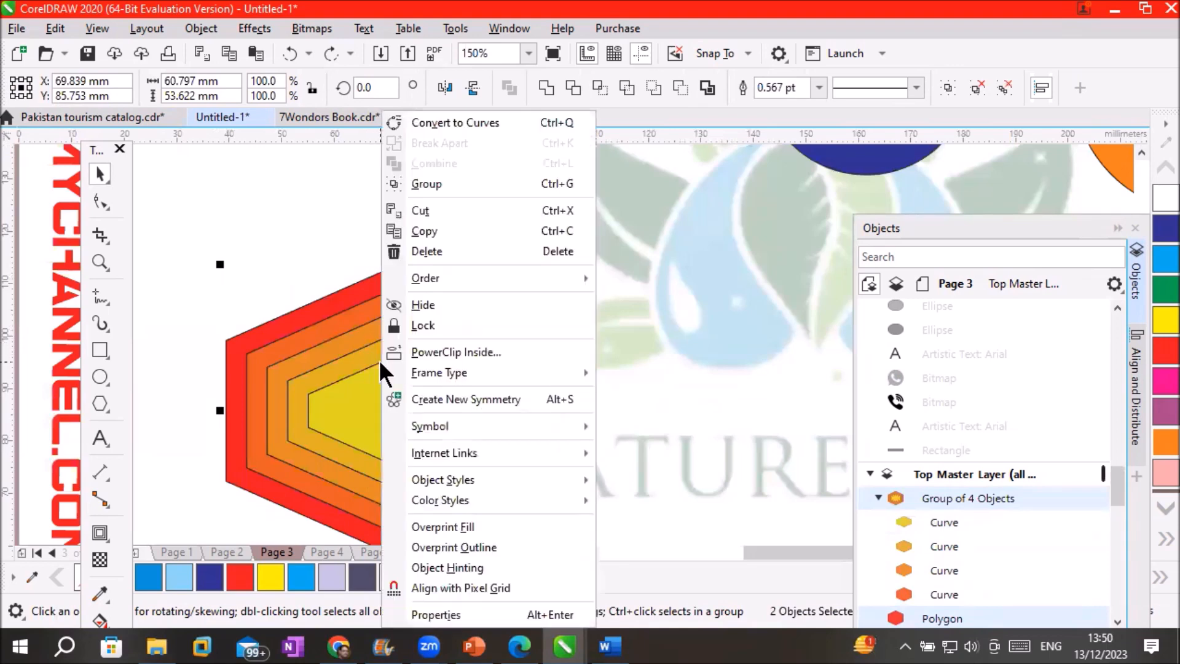
click(327, 369)
key(ctrl+z)
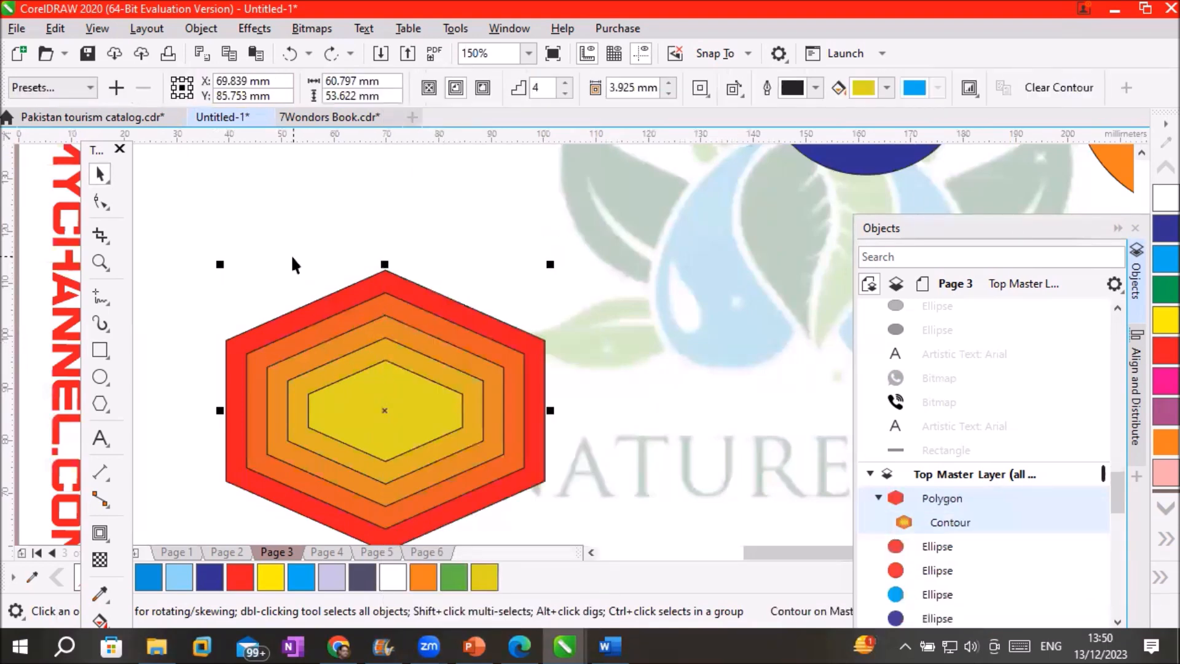
click(355, 372)
right_click(356, 375)
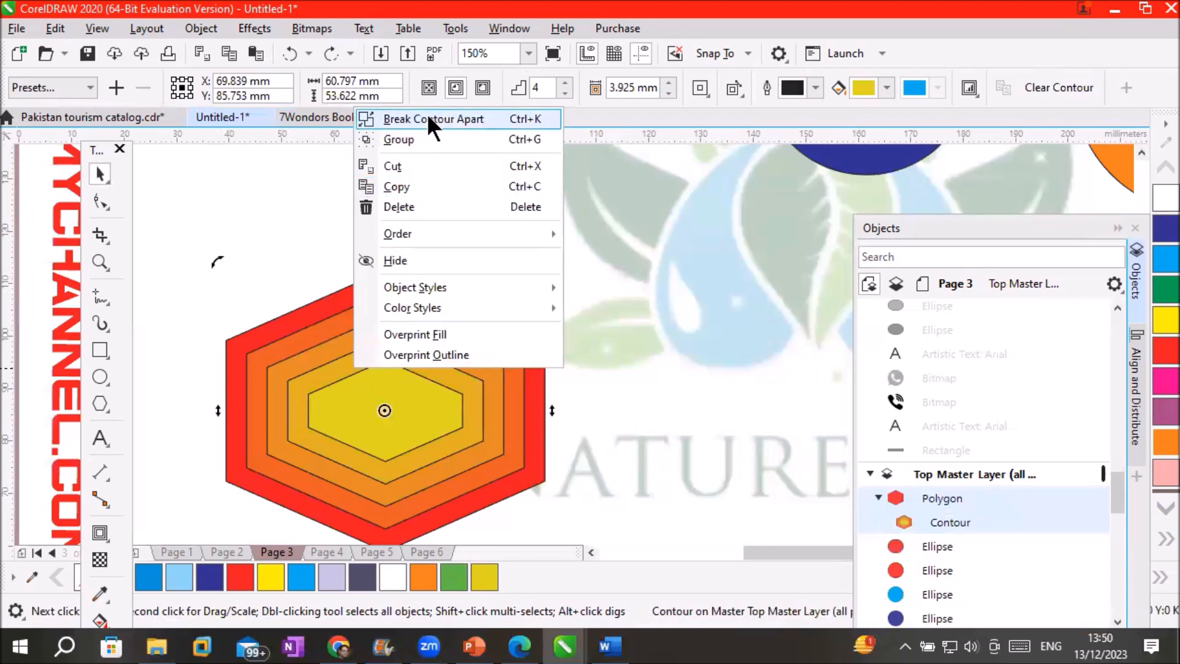
click(369, 418)
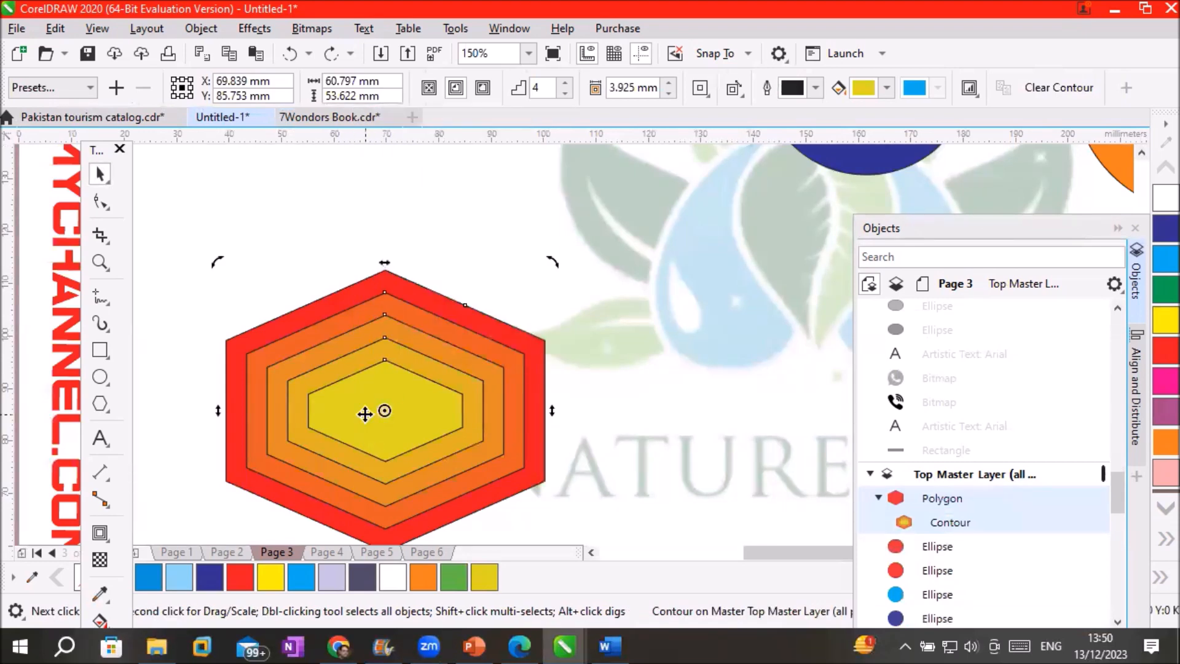
Zoom to inspect the contour and move the Objects docker off the contour settings
scroll(500, 408, up, 2)
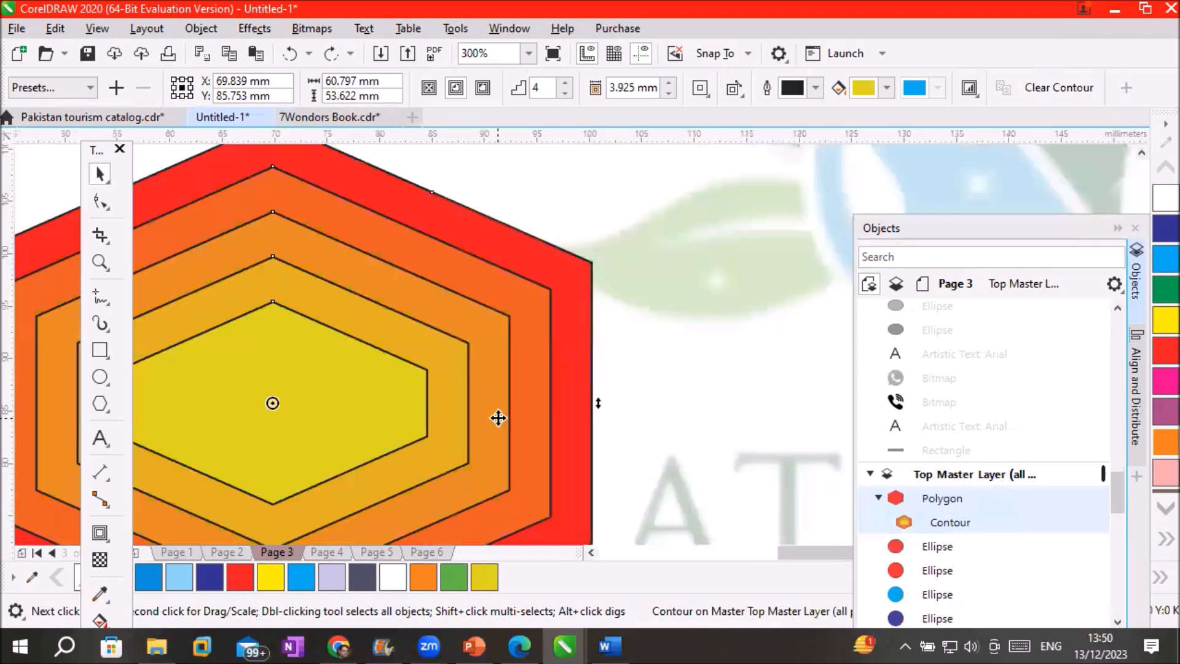
scroll(304, 408, up, 1)
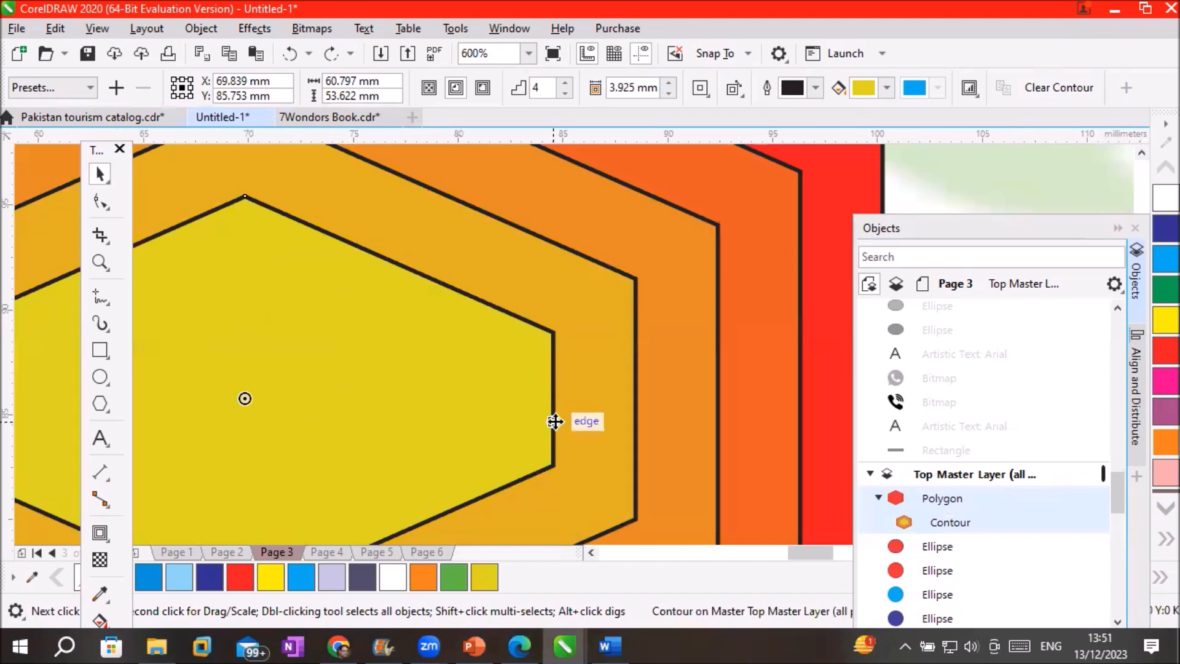
scroll(555, 421, down, 1)
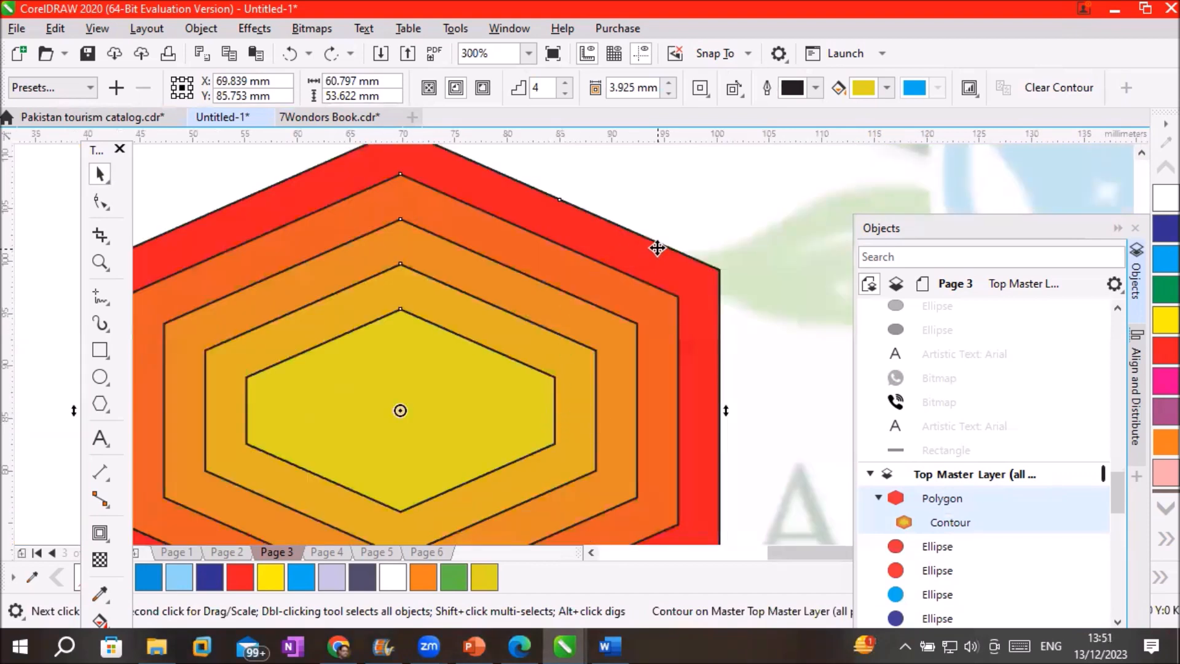
scroll(682, 209, up, 2)
scroll(683, 212, up, 2)
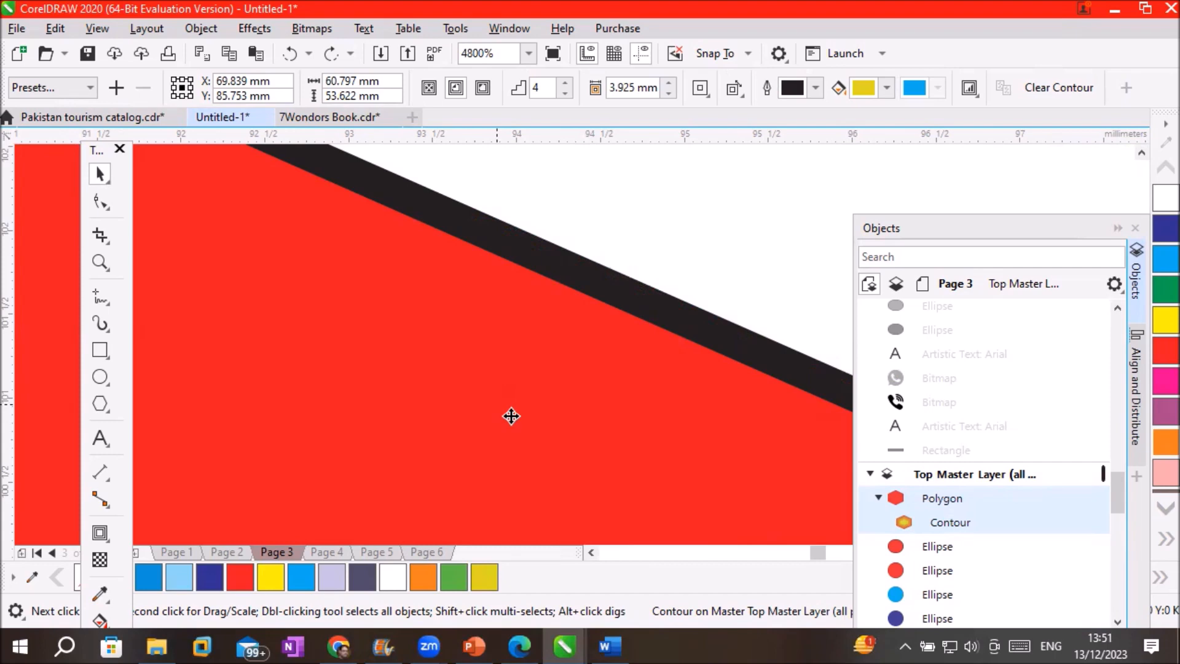
scroll(518, 422, down, 5)
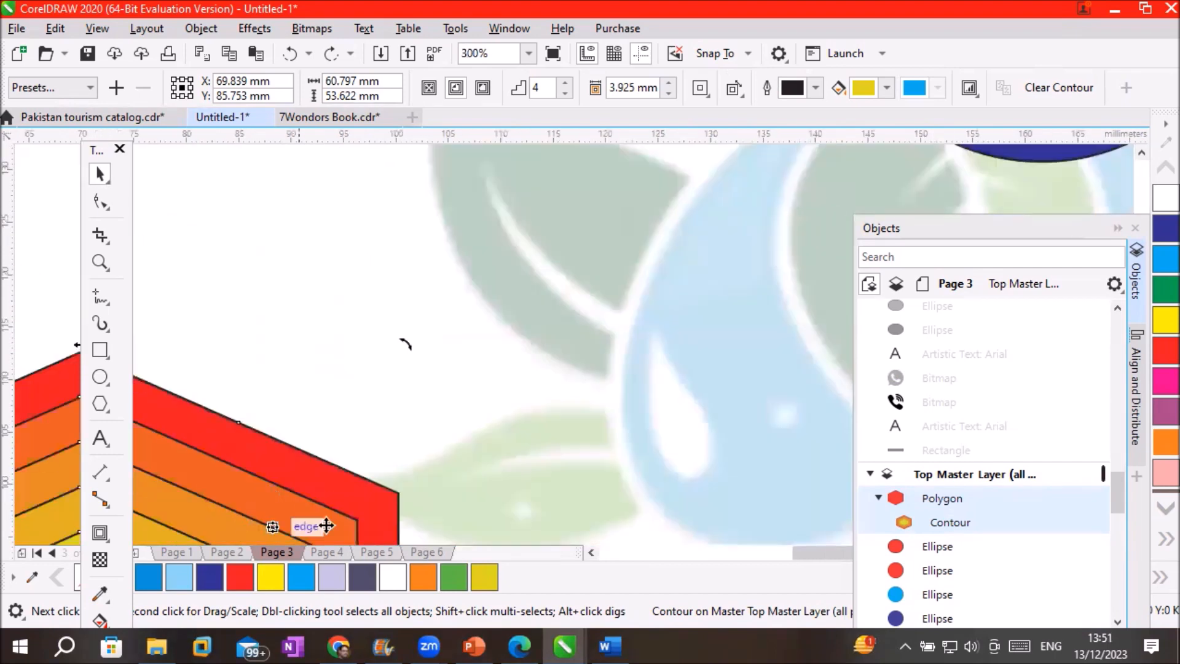
click(590, 552)
click(589, 551)
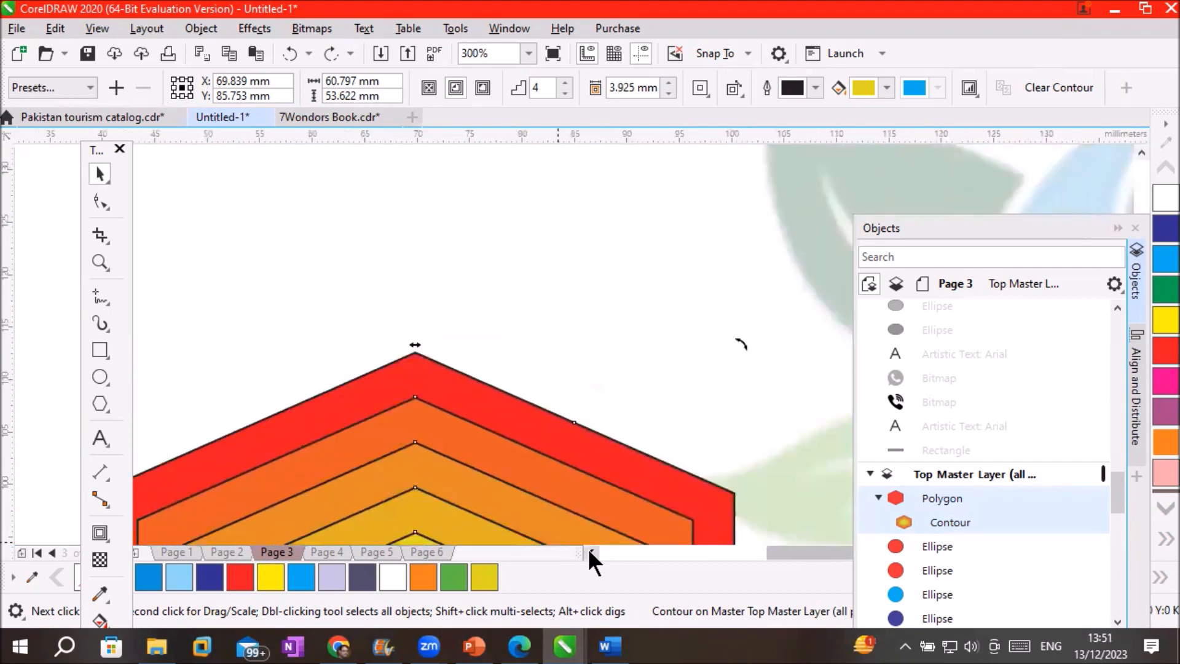
click(589, 552)
drag(1031, 224, 1001, 25)
click(1141, 537)
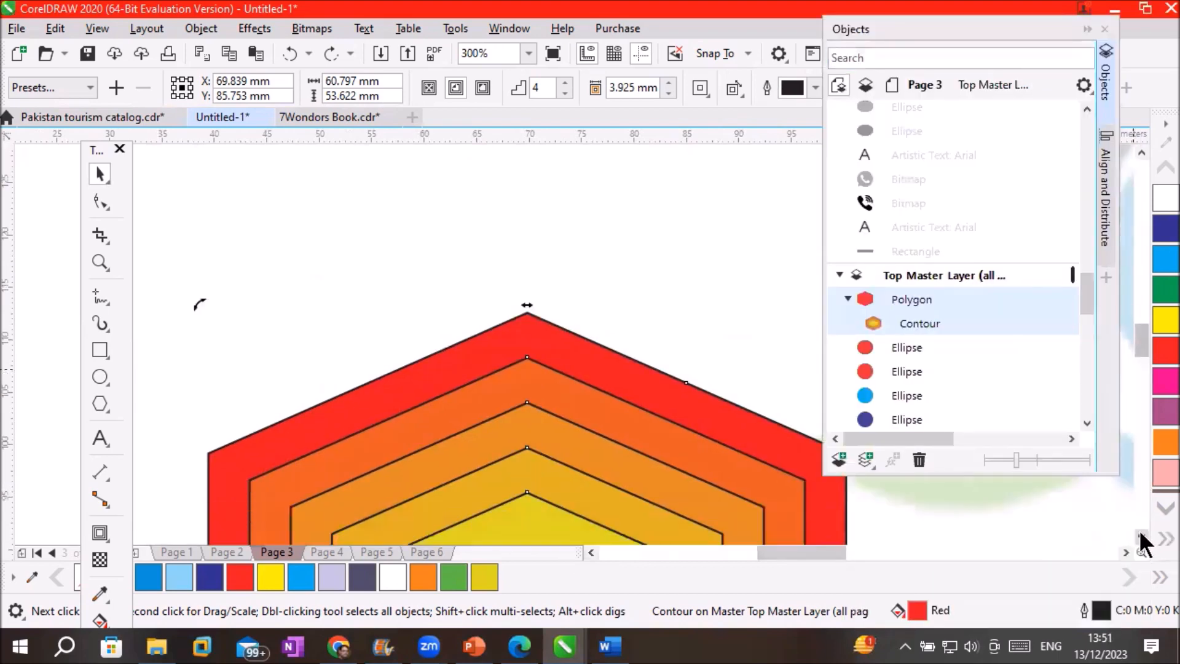
click(1142, 537)
click(1141, 537)
click(1142, 537)
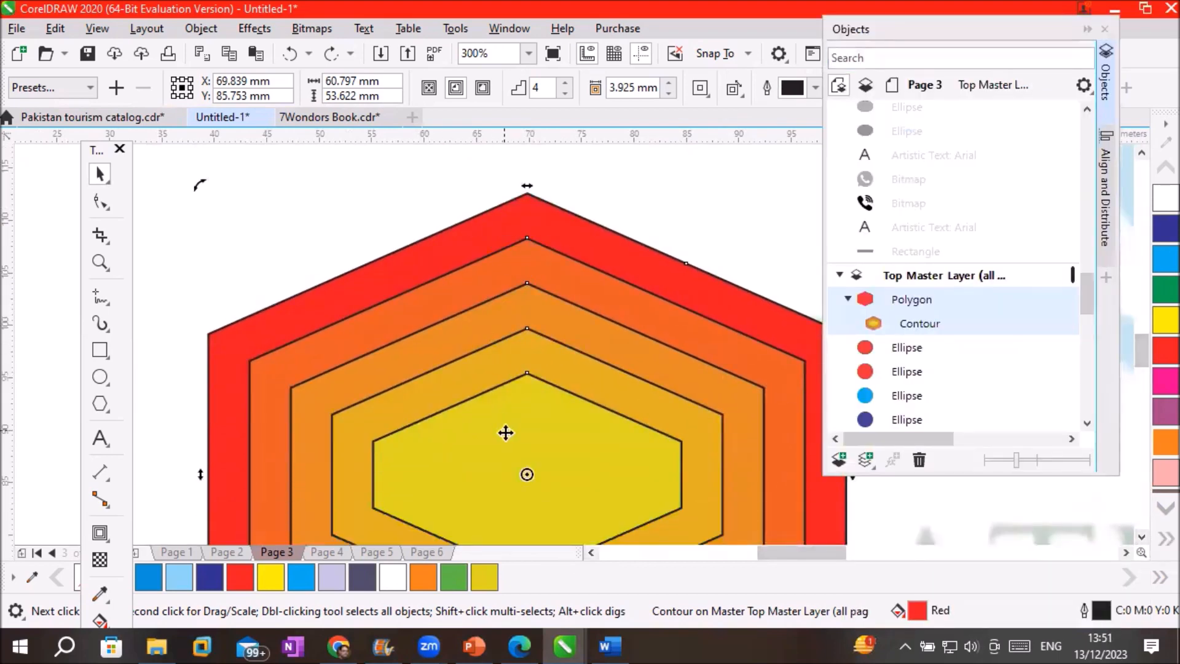
scroll(502, 429, up, 3)
scroll(455, 321, up, 2)
scroll(413, 283, down, 6)
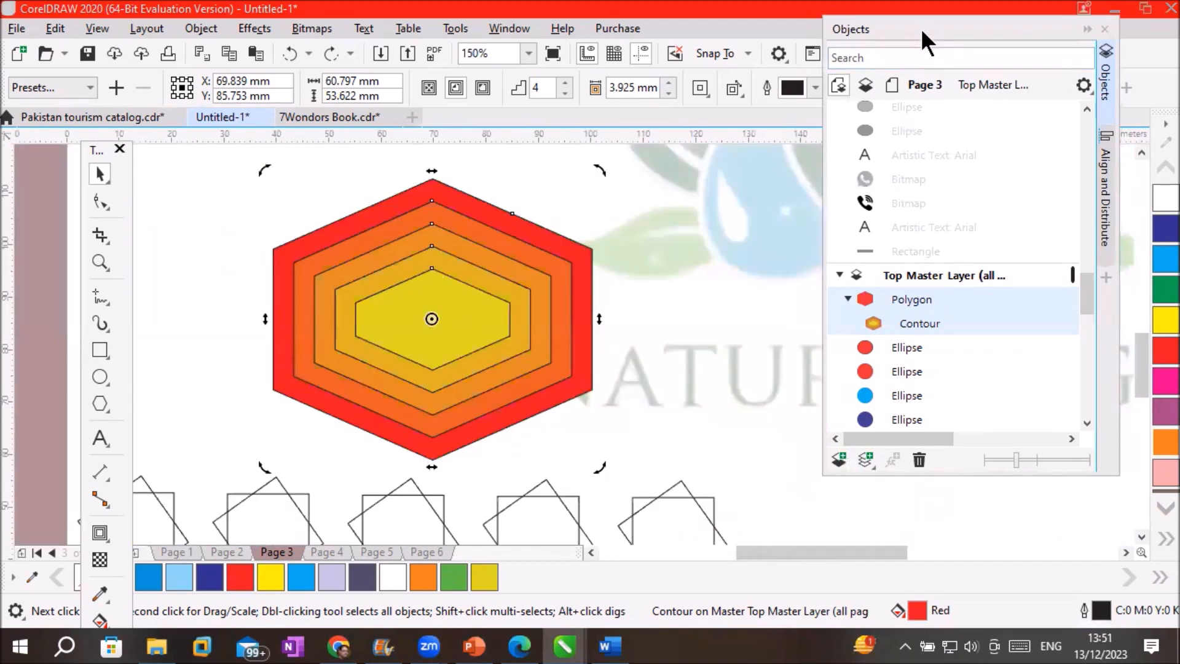
drag(922, 40, 948, 242)
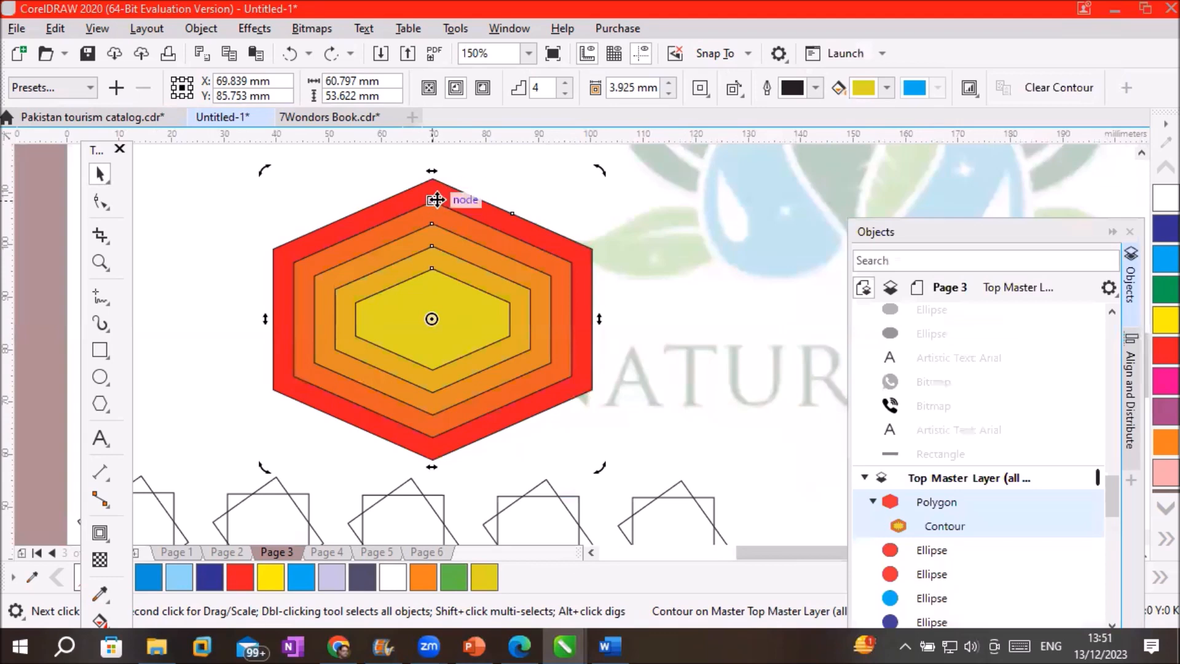
Set the contour outline colour to blue-violet C85 M82 Y0 K0, after briefly trying yellow
scroll(438, 194, up, 1)
click(816, 88)
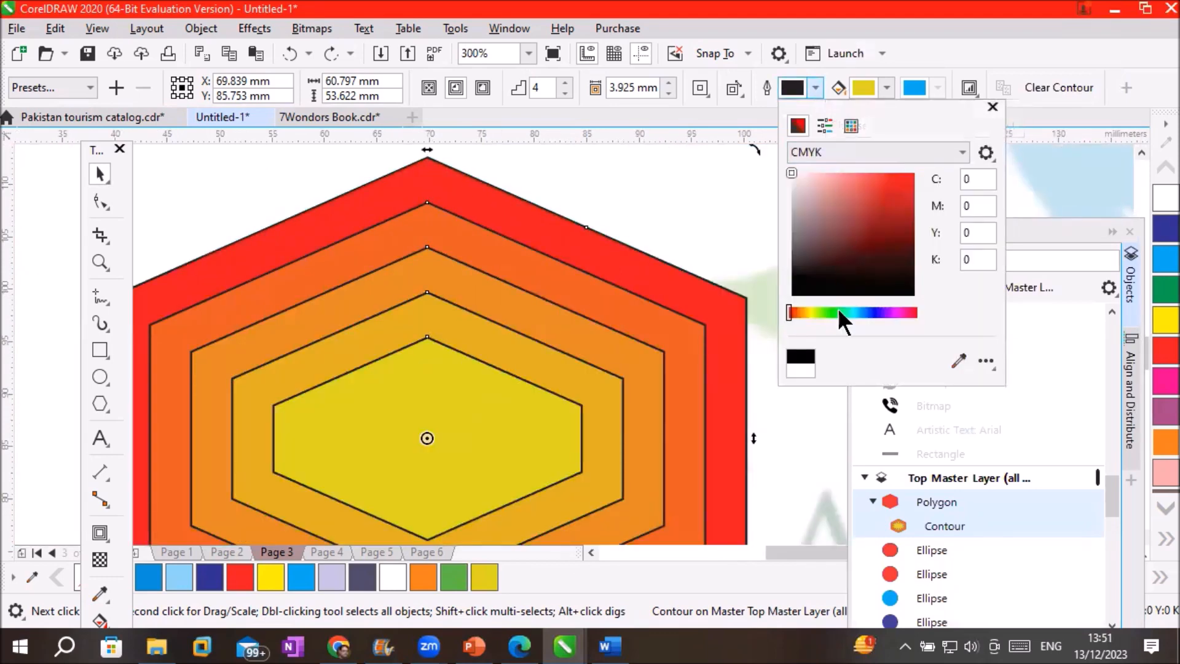
click(873, 312)
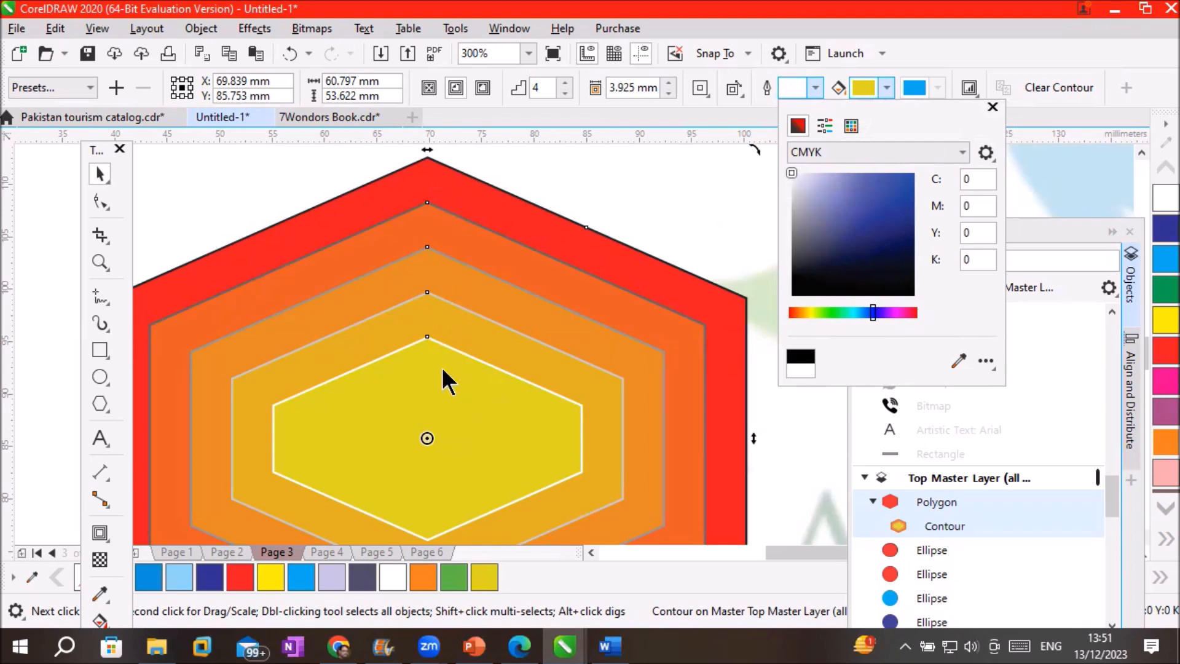
click(810, 313)
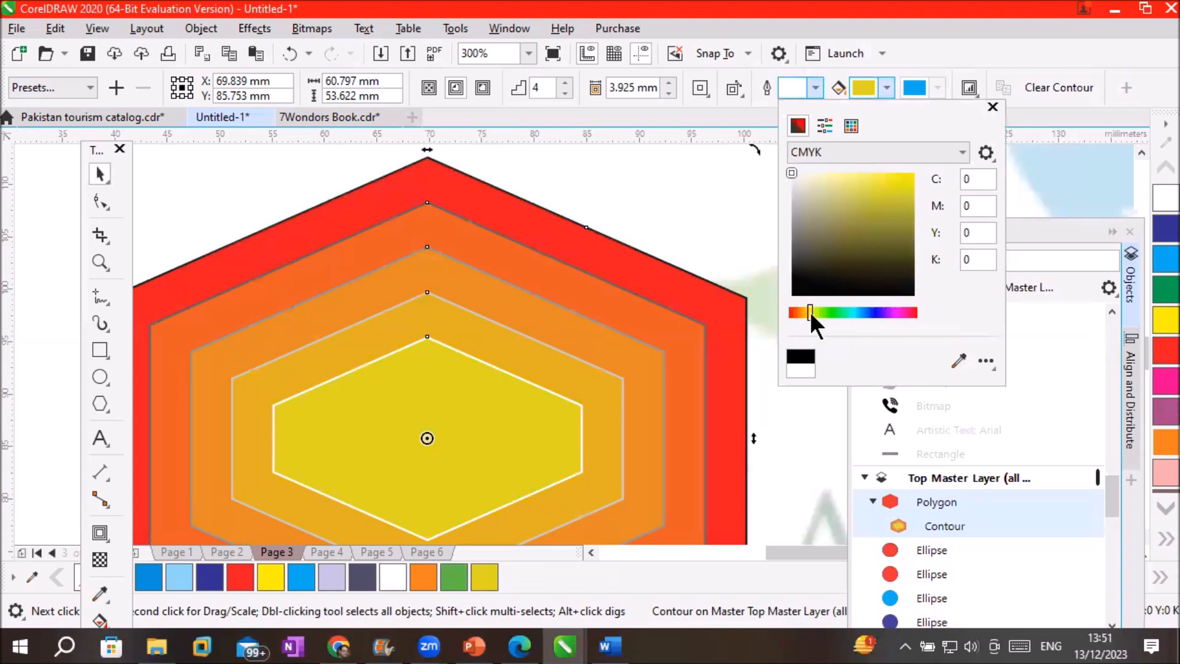
click(894, 189)
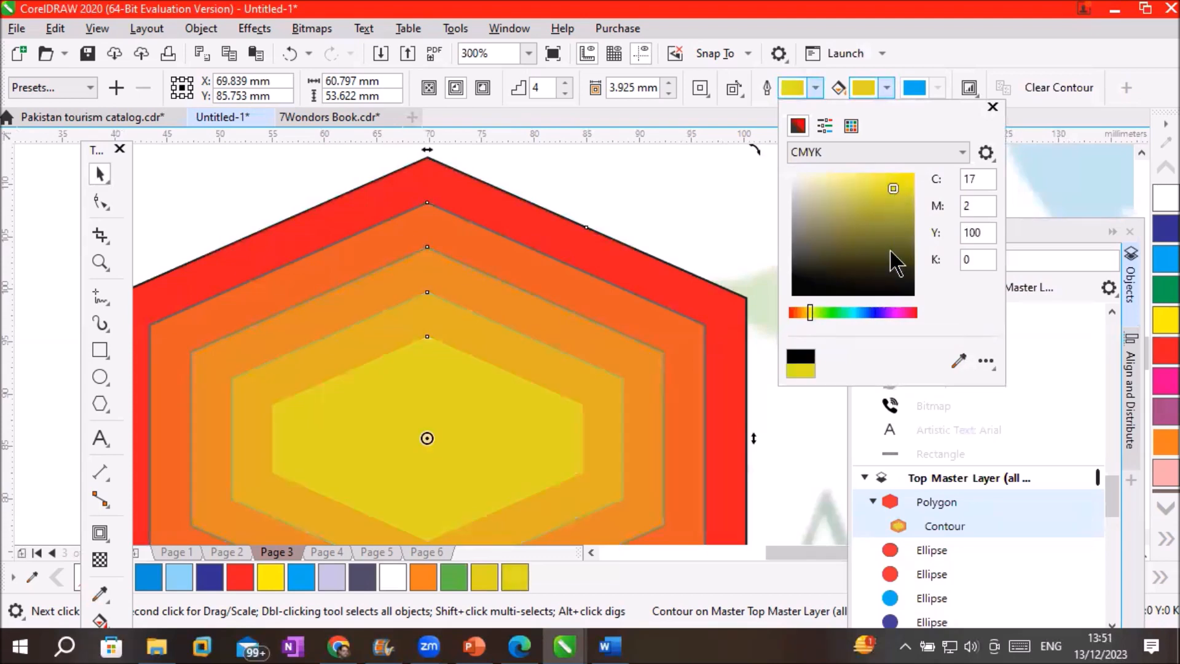
click(879, 313)
click(904, 179)
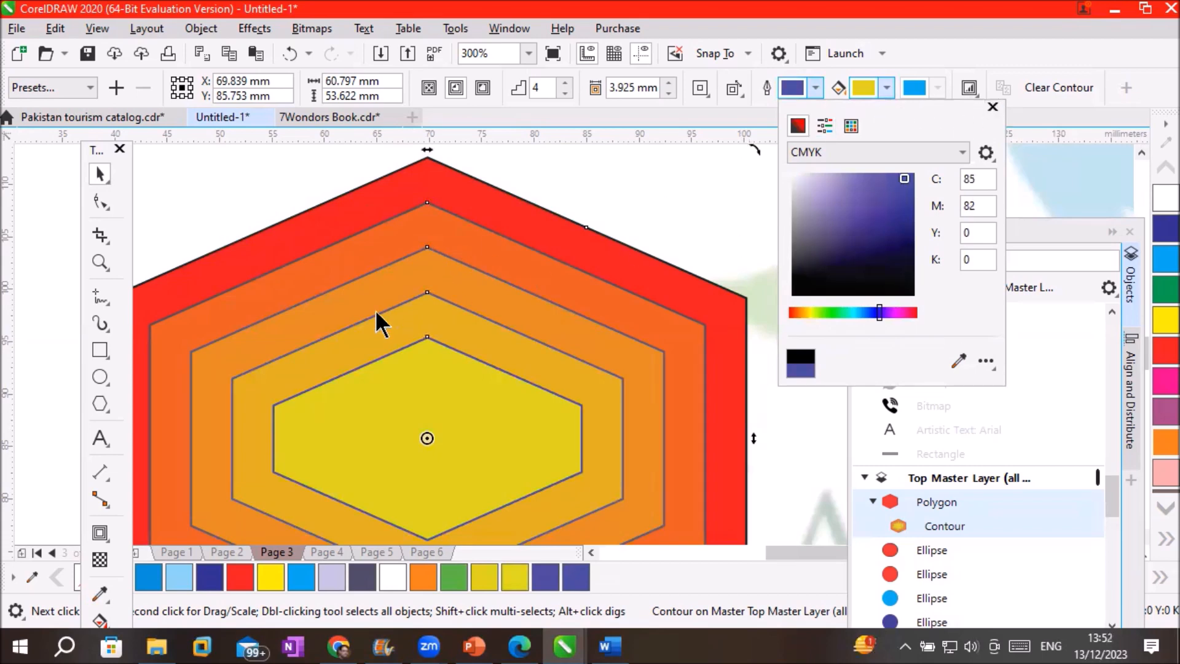
click(525, 359)
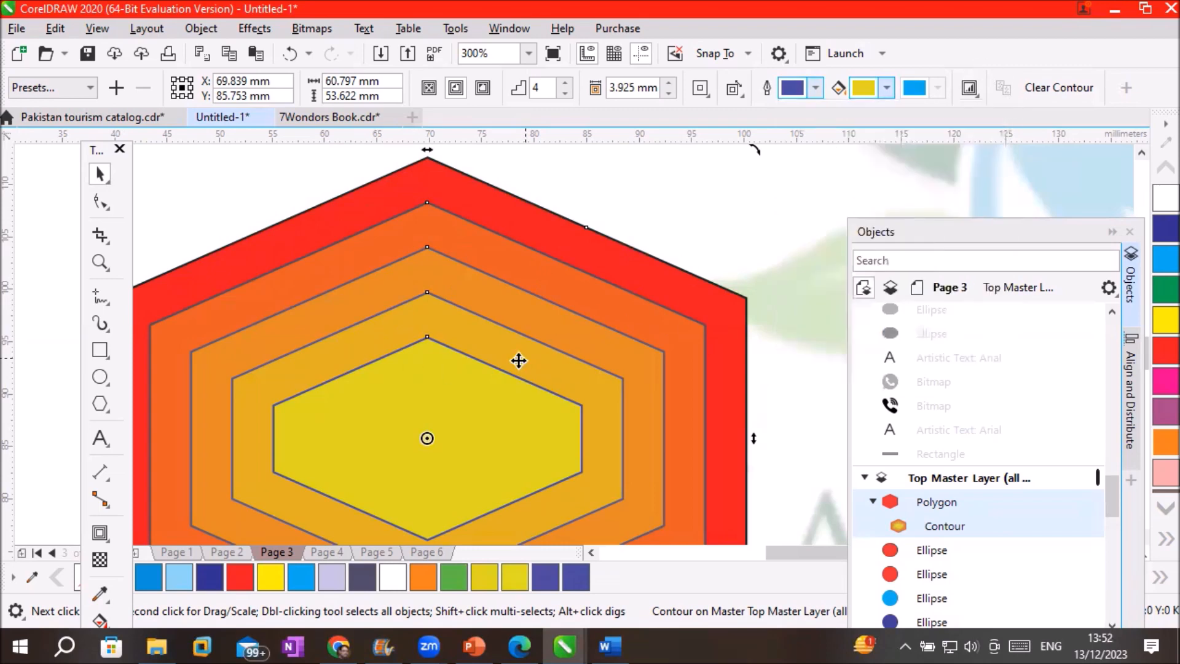
scroll(500, 195, up, 5)
scroll(466, 256, down, 3)
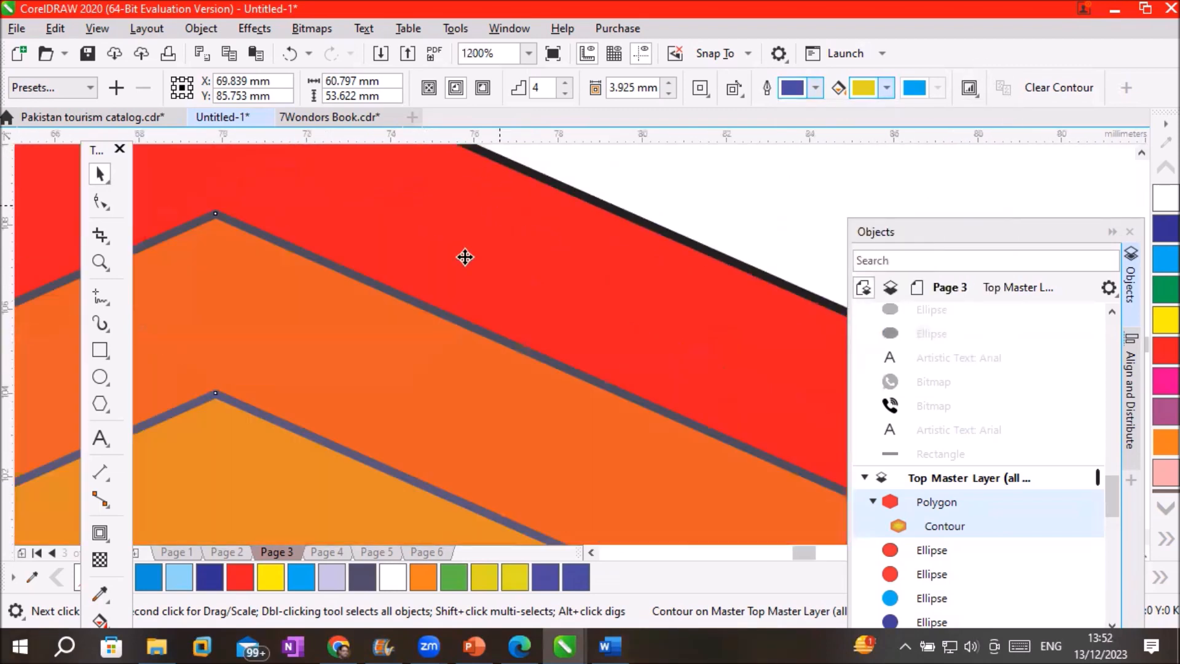
scroll(436, 314, up, 3)
scroll(435, 314, down, 3)
scroll(328, 475, up, 3)
scroll(328, 475, down, 3)
drag(1019, 231, 969, 76)
click(1140, 534)
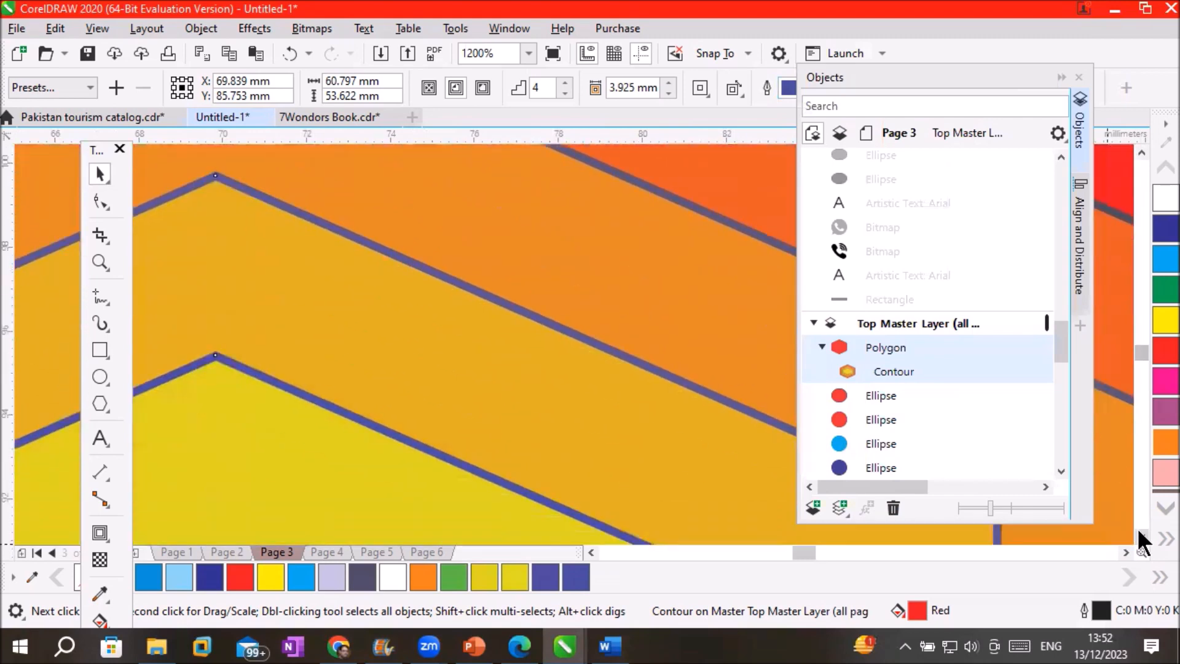
scroll(465, 322, up, 6)
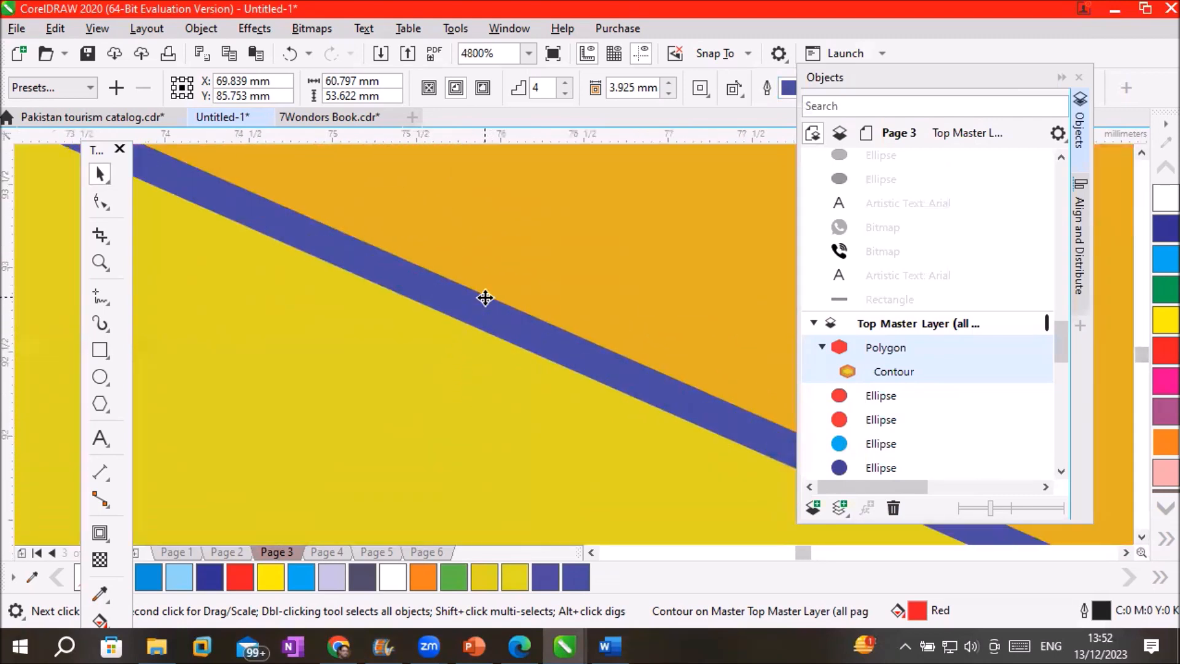
scroll(485, 298, down, 2)
scroll(565, 372, down, 8)
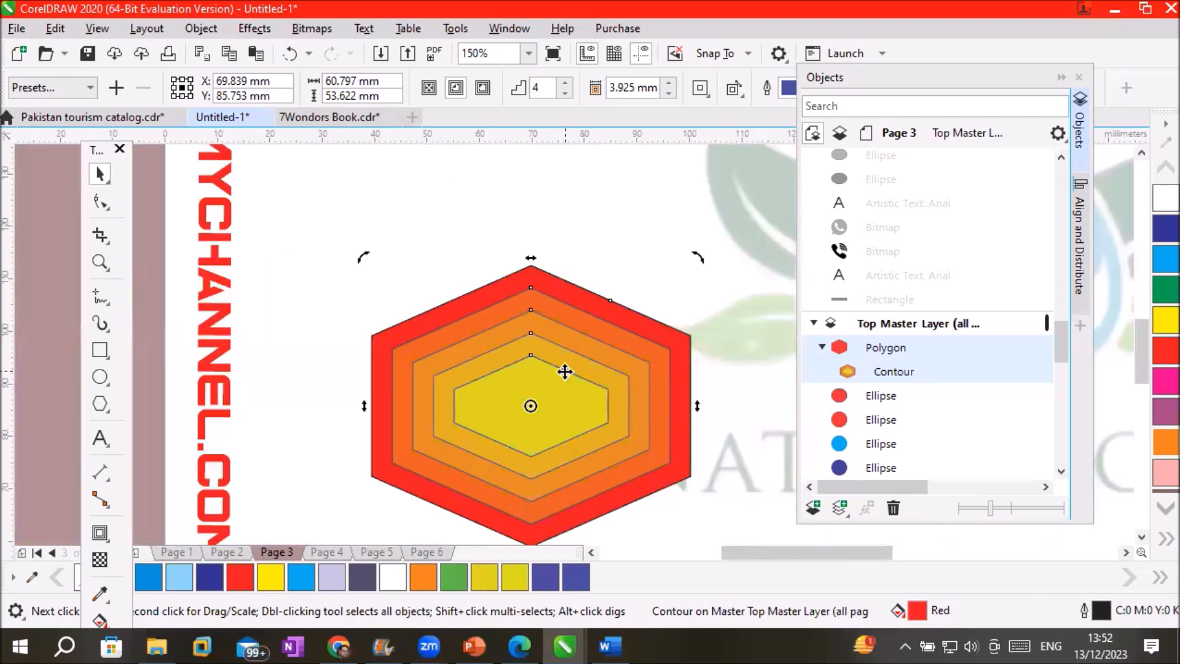
click(512, 192)
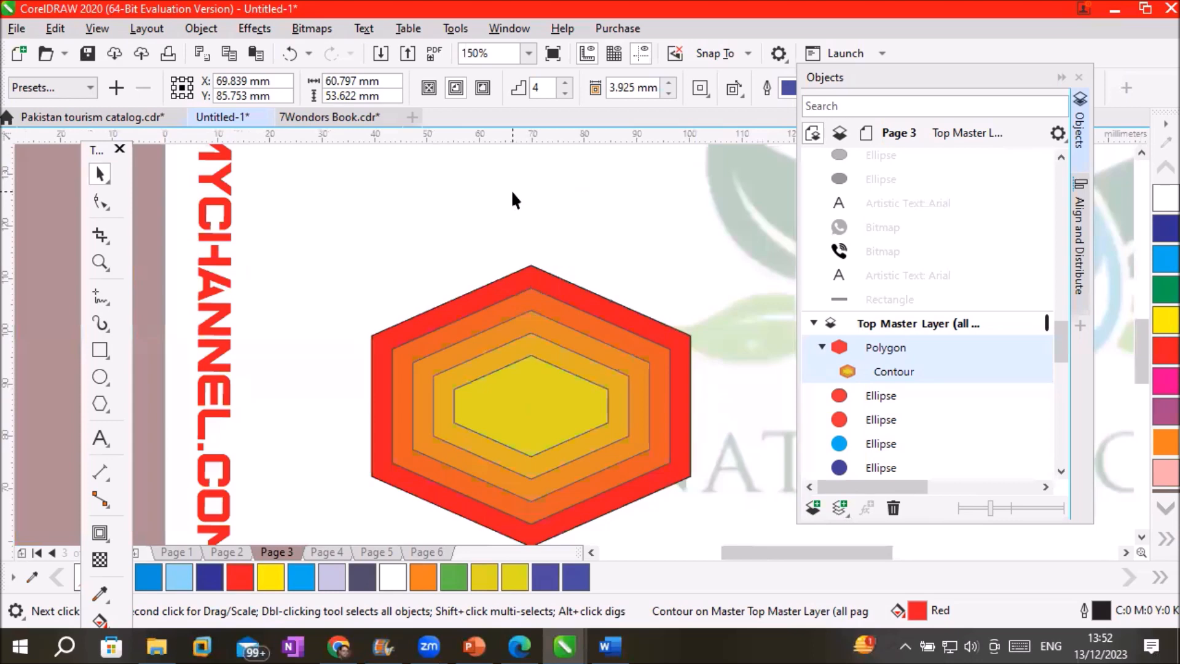
click(1140, 153)
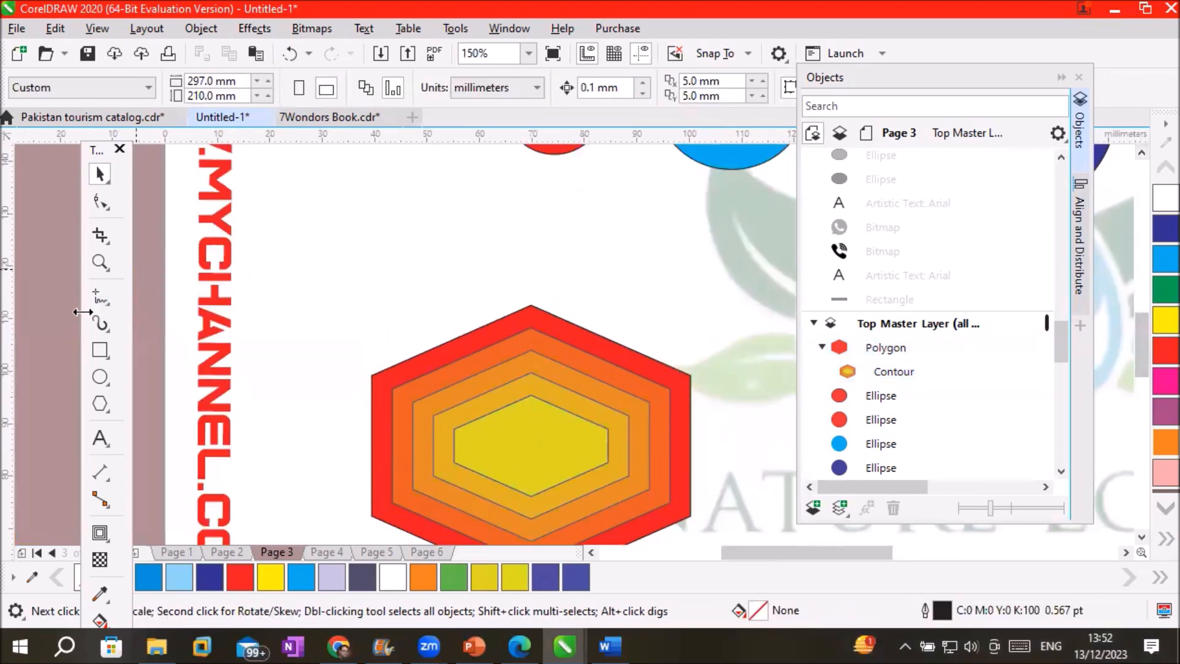
Type 'Sale' as 24 pt Arial artistic text above the contoured hexagon
click(98, 437)
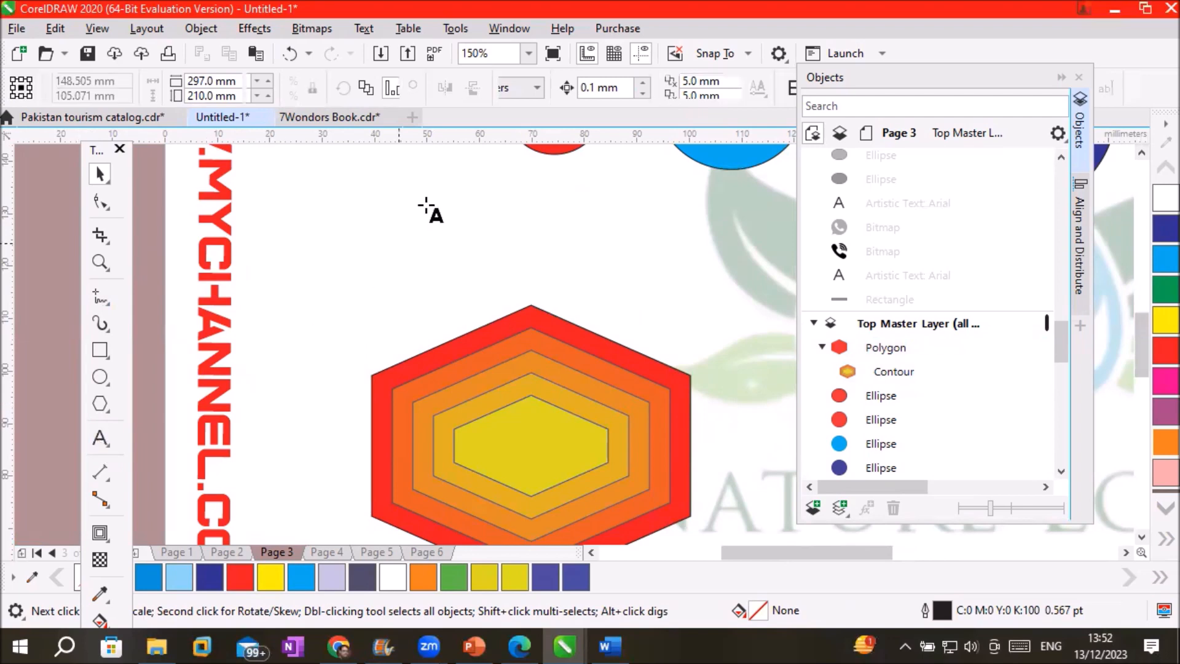
click(381, 243)
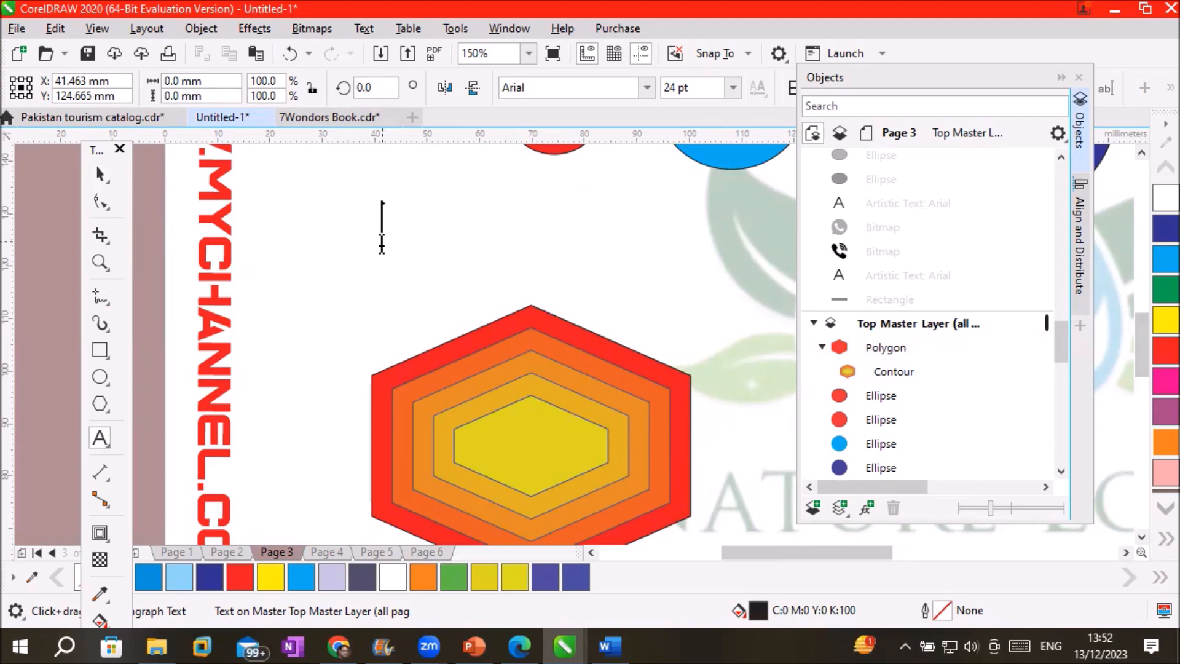
text(Sale)
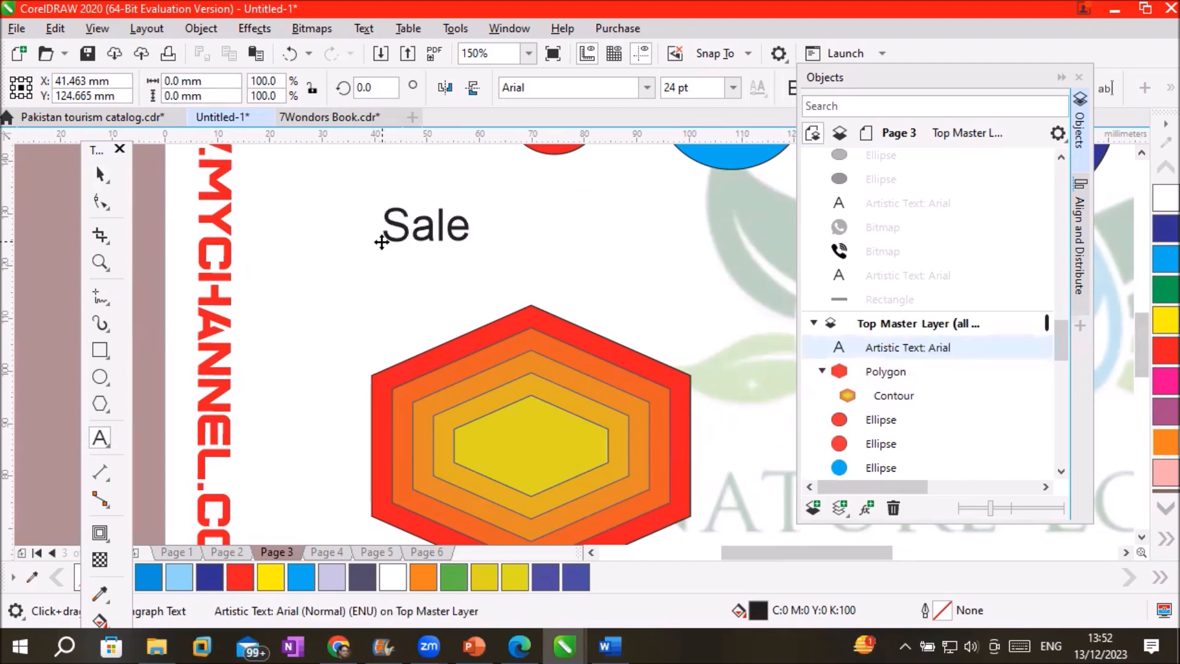
key(Escape)
scroll(386, 217, up, 2)
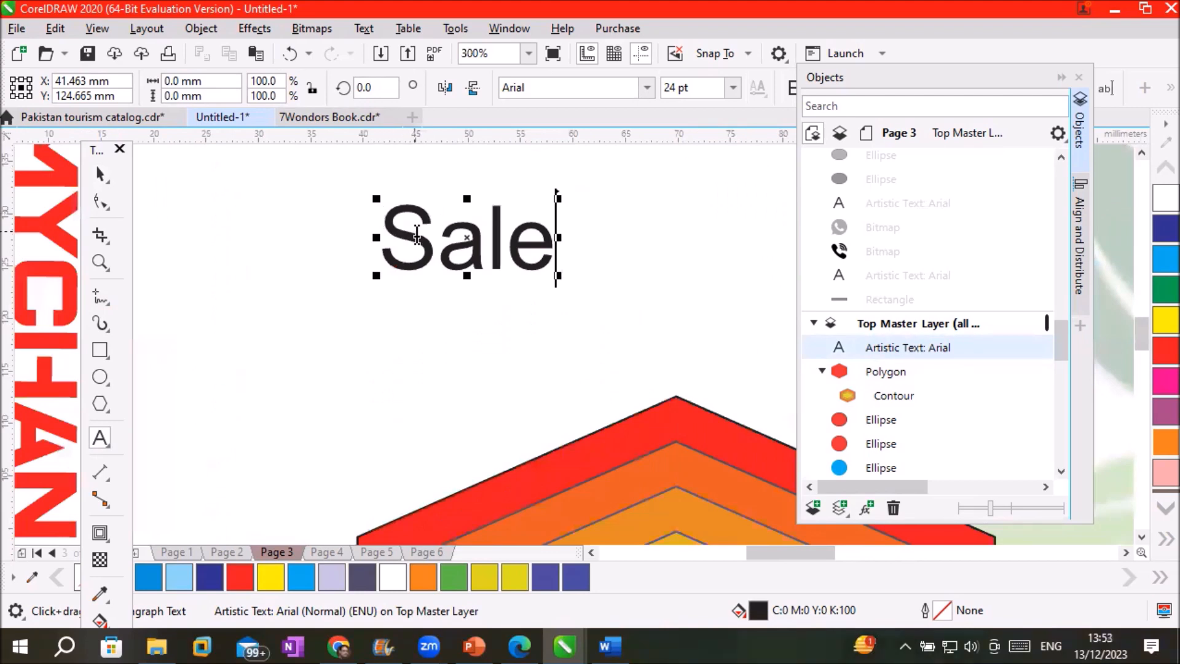
click(98, 530)
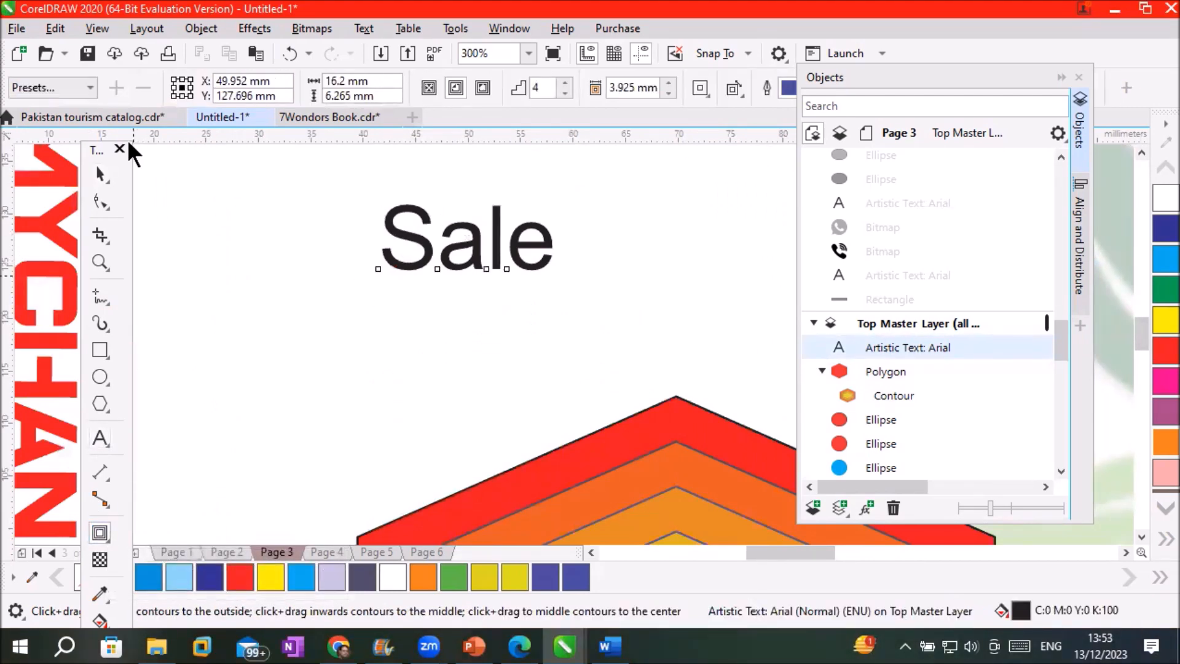
Apply an outside contour to 'Sale' and drag its slider through 12, 29 and 20 steps
click(474, 86)
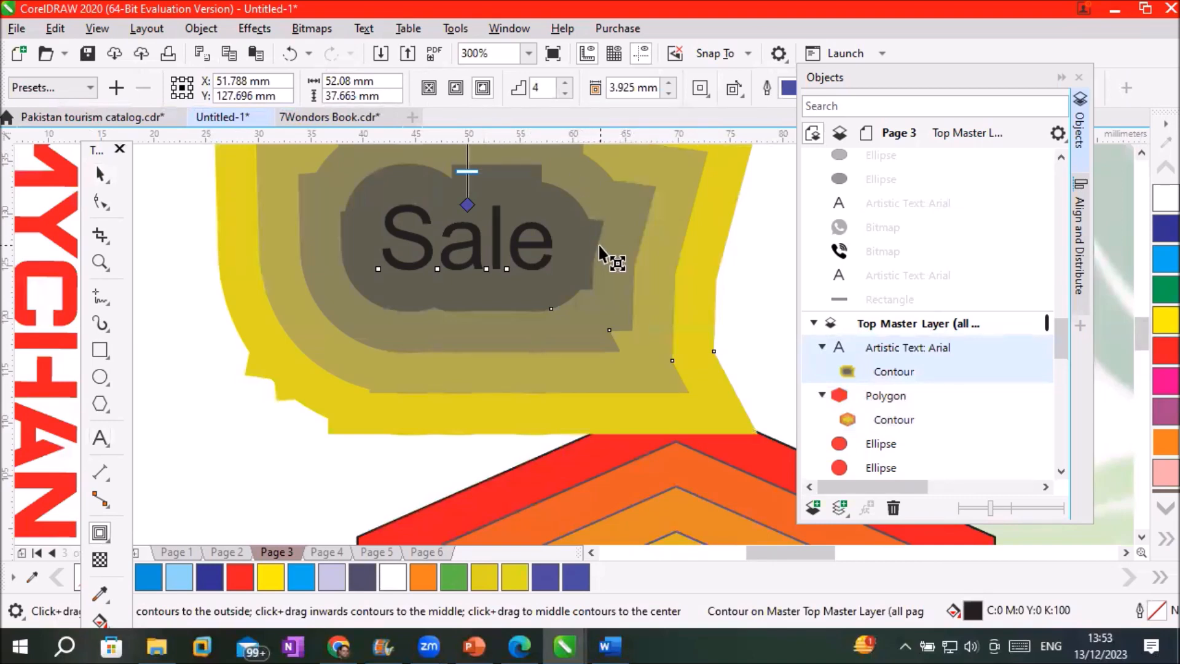
scroll(600, 248, down, 1)
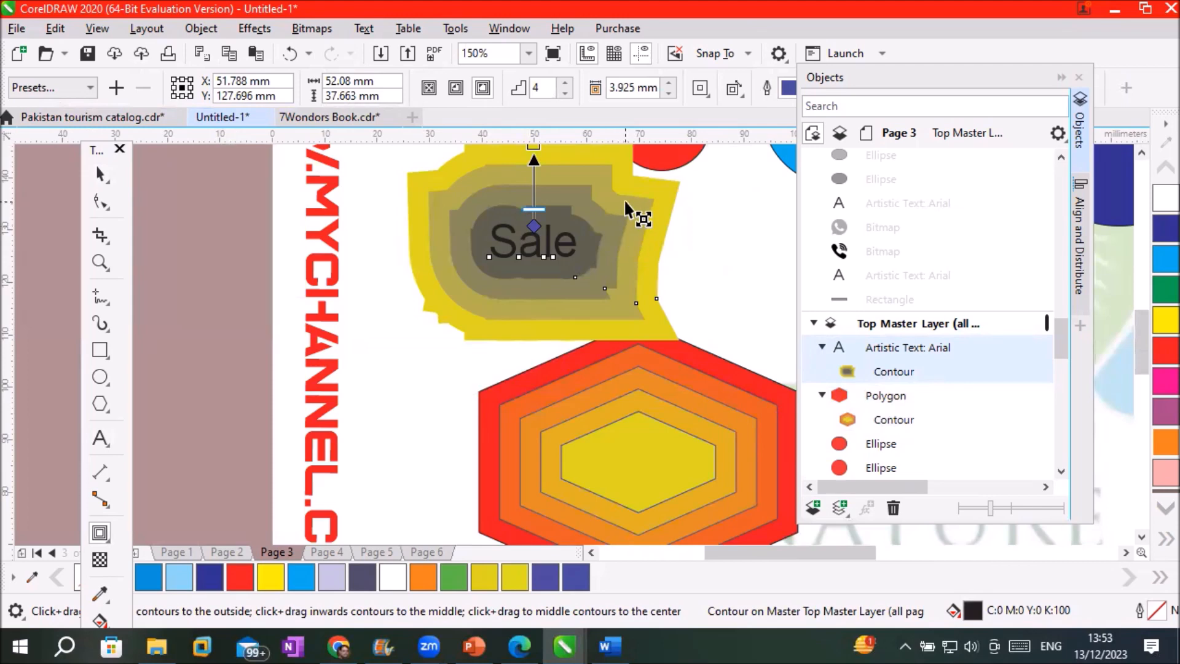
scroll(627, 209, down, 2)
scroll(627, 209, up, 2)
scroll(626, 209, up, 2)
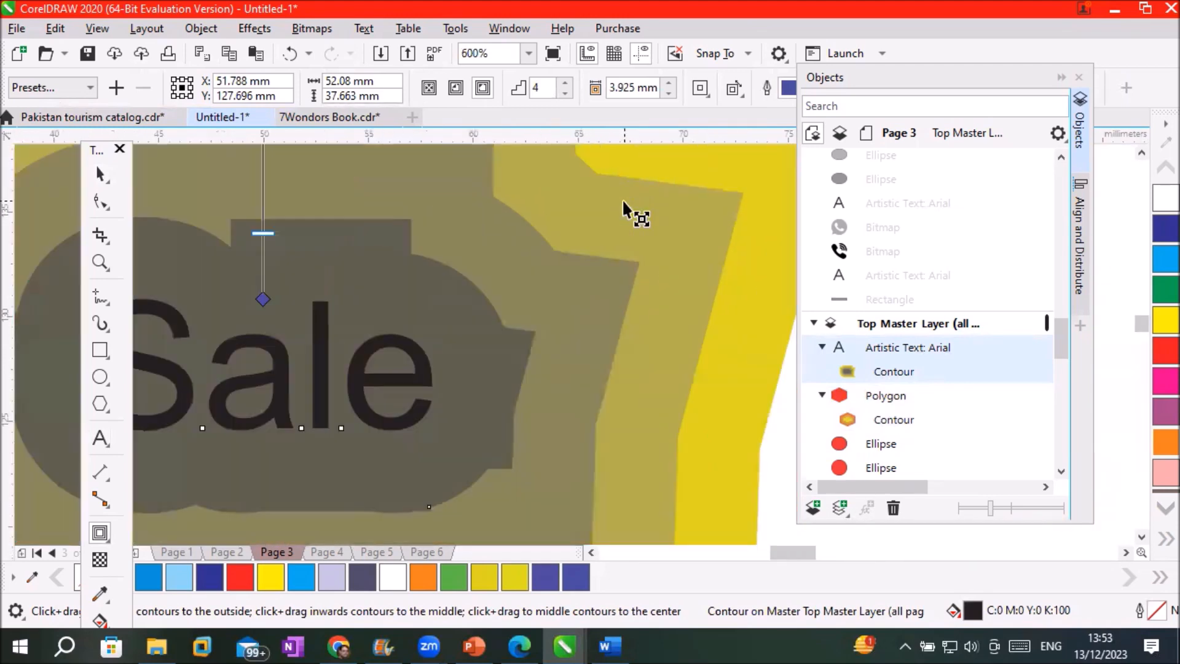
scroll(624, 209, down, 2)
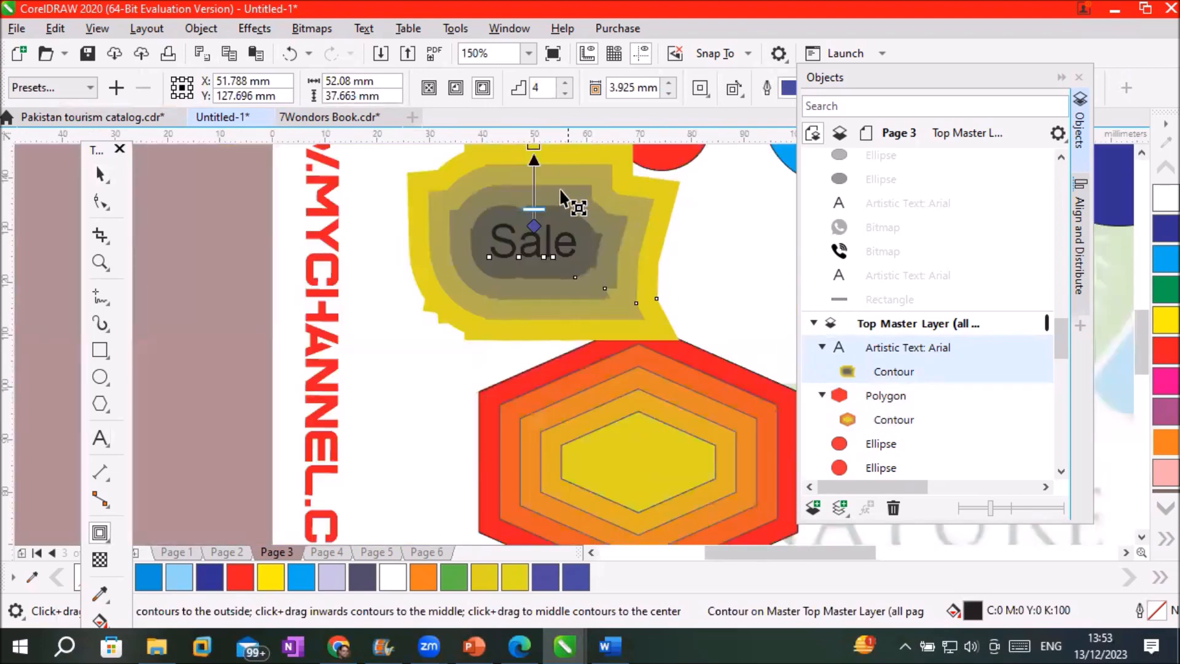
drag(534, 209, 544, 196)
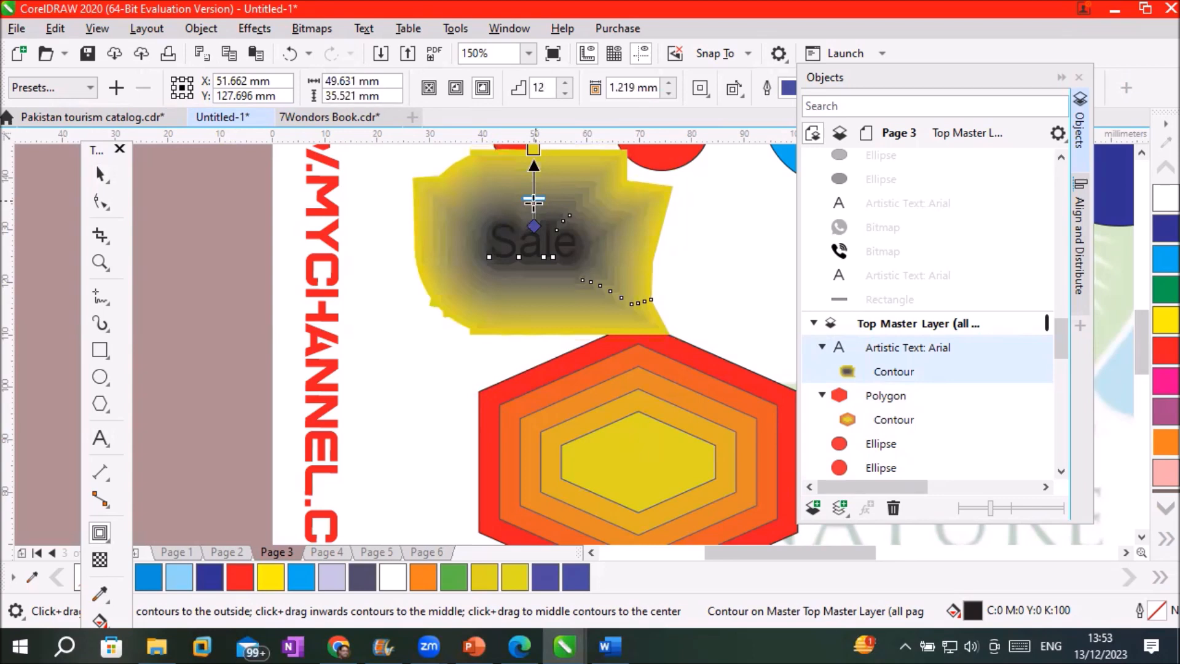
scroll(516, 234, up, 1)
scroll(516, 234, up, 1)
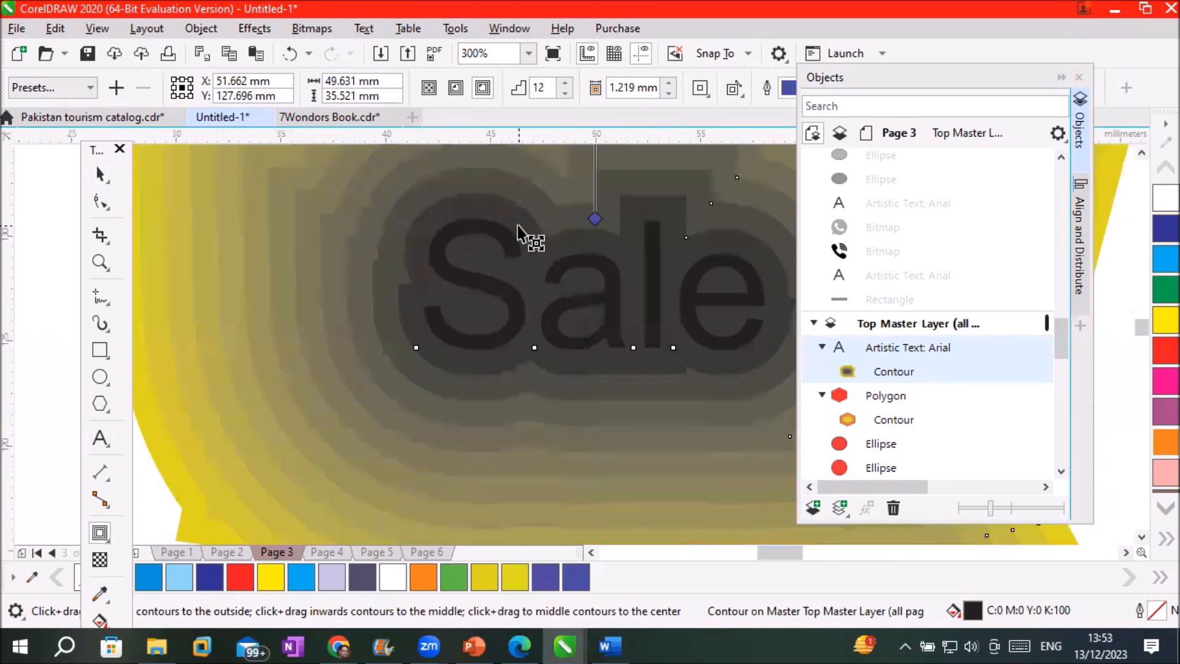
scroll(518, 235, up, 1)
scroll(518, 226, down, 2)
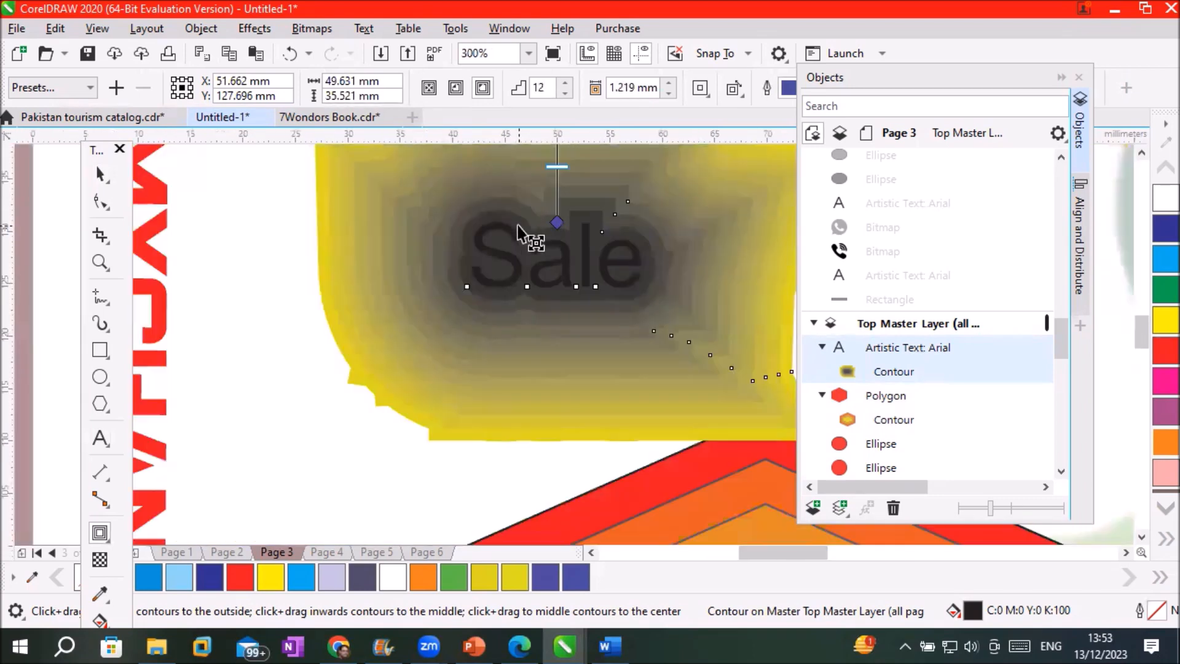
scroll(518, 234, down, 1)
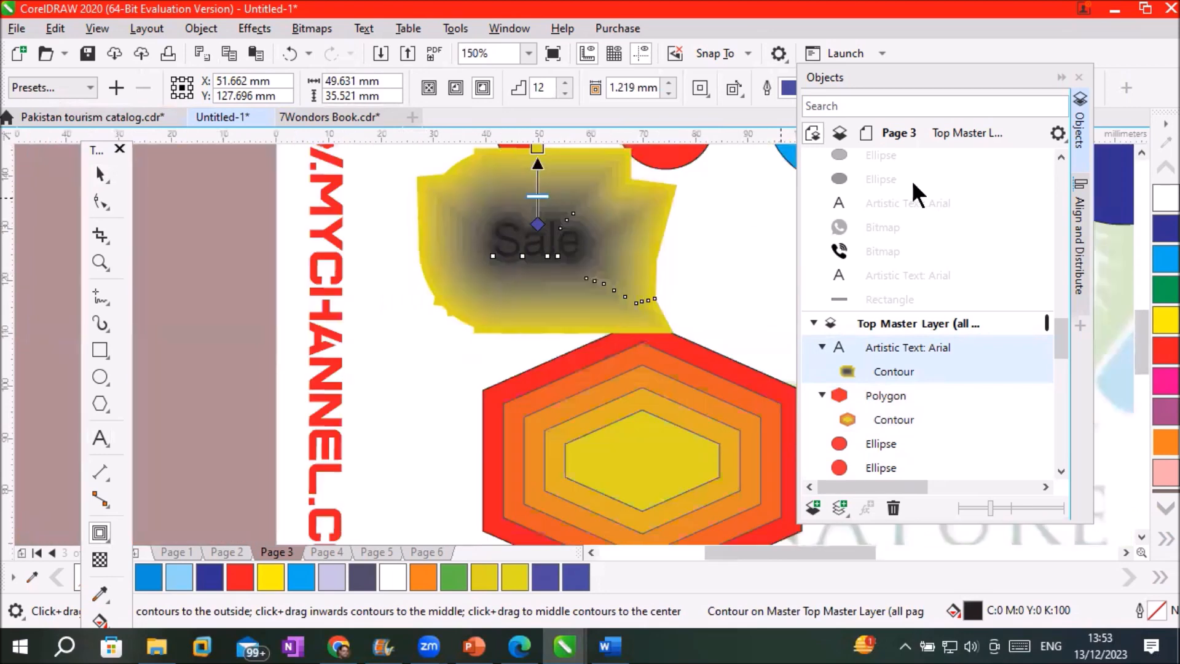
scroll(633, 311, up, 1)
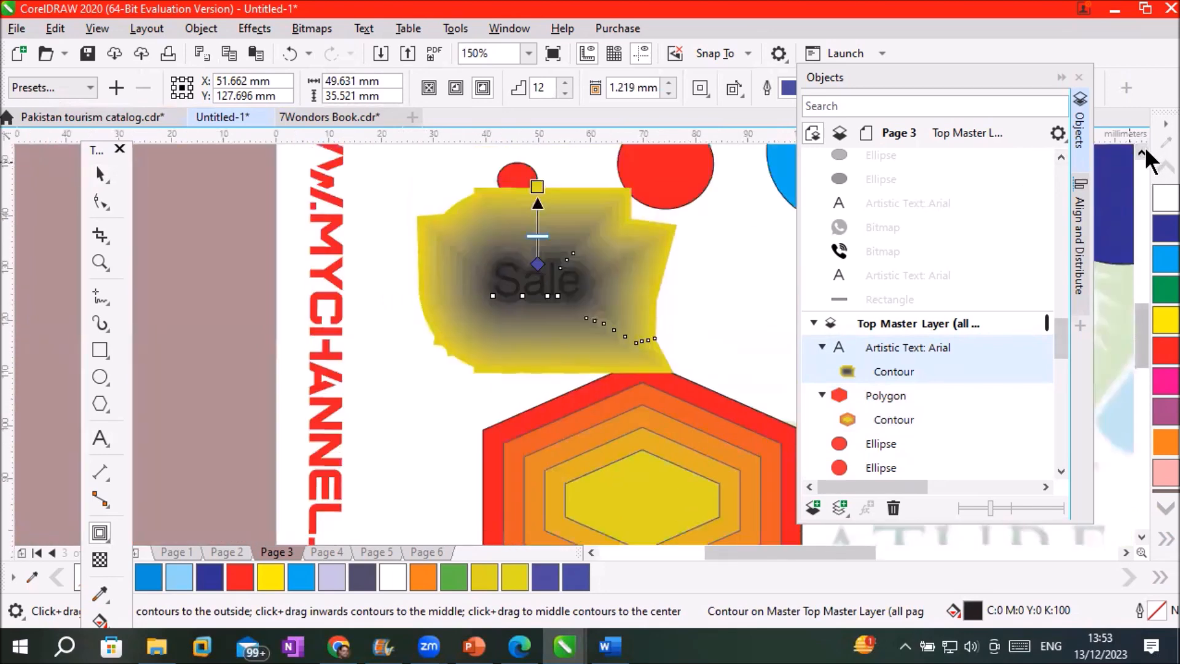
scroll(619, 307, up, 2)
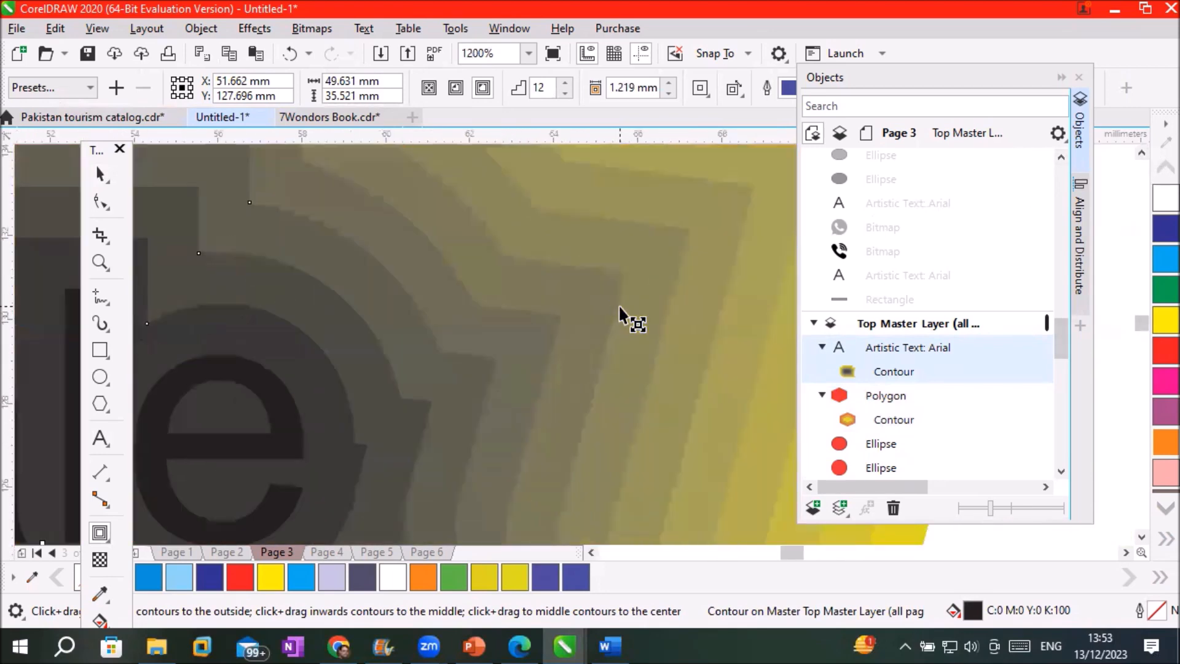
scroll(594, 262, down, 3)
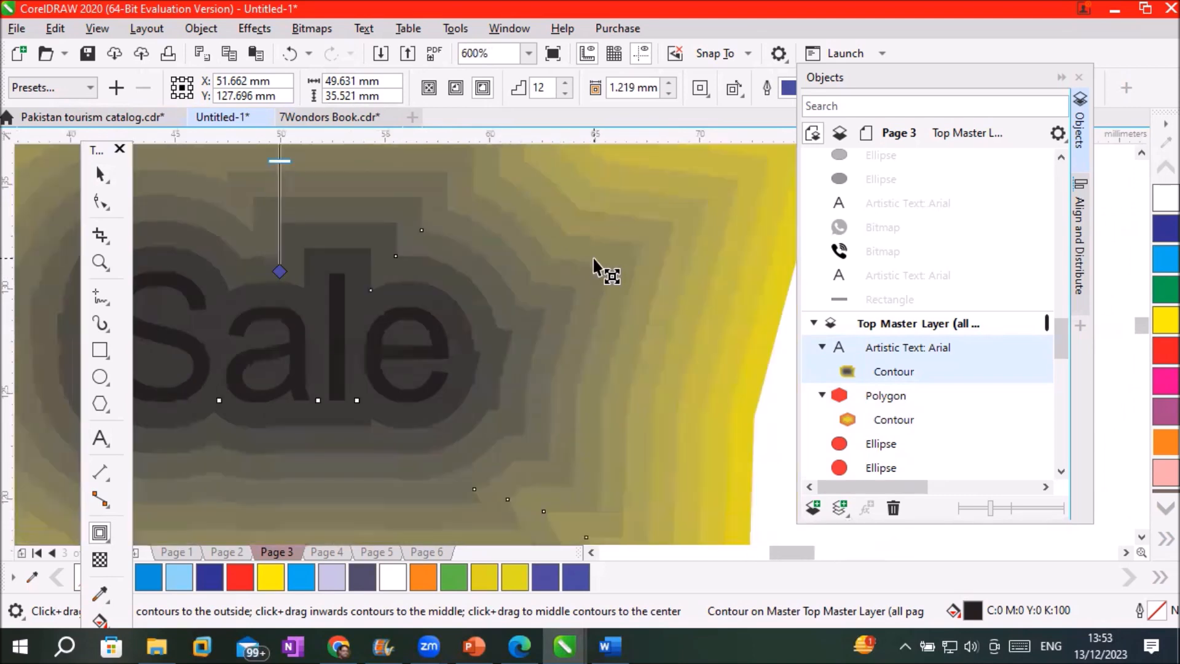
drag(515, 235, 519, 252)
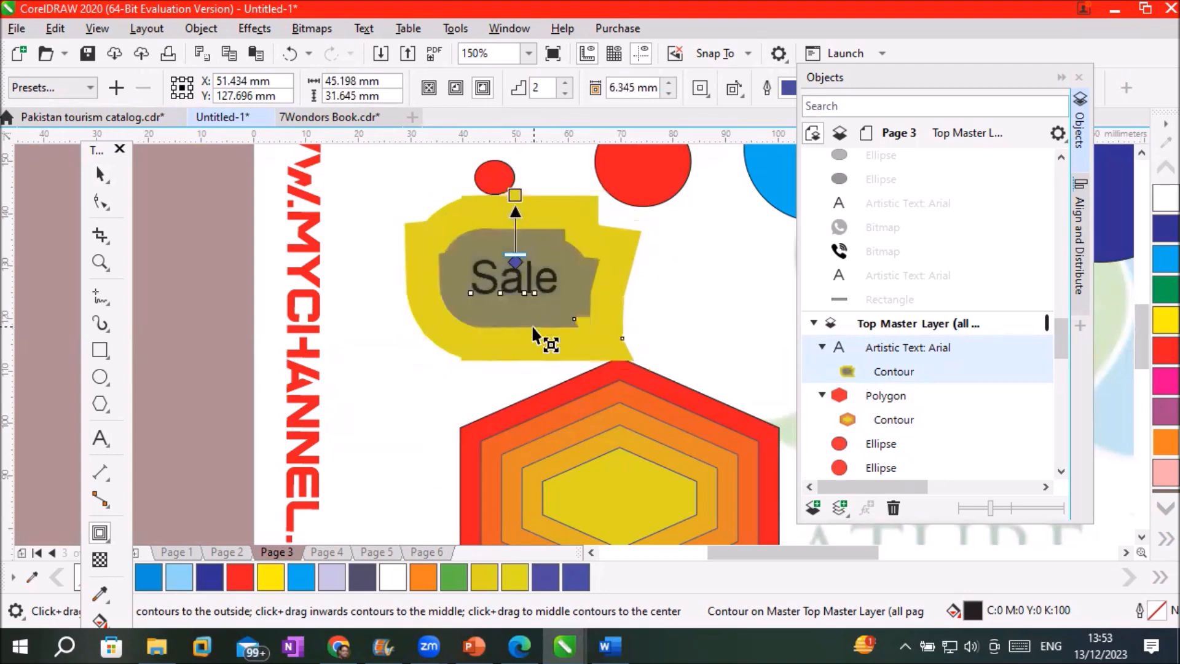
drag(516, 258, 515, 235)
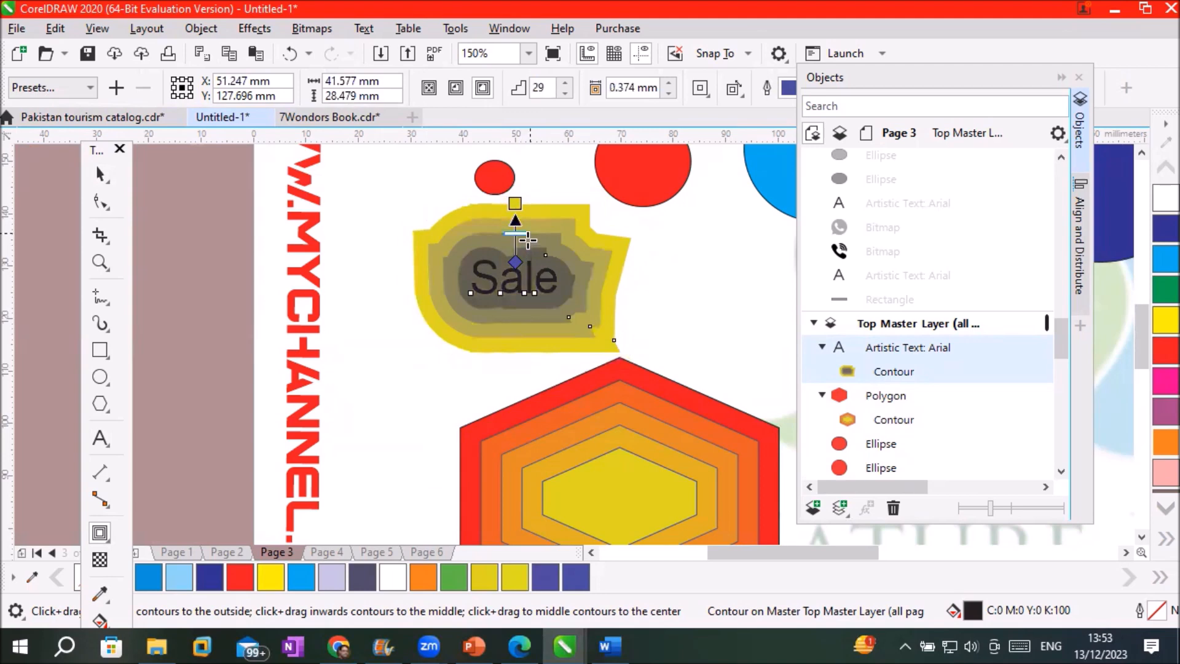
drag(517, 233, 515, 239)
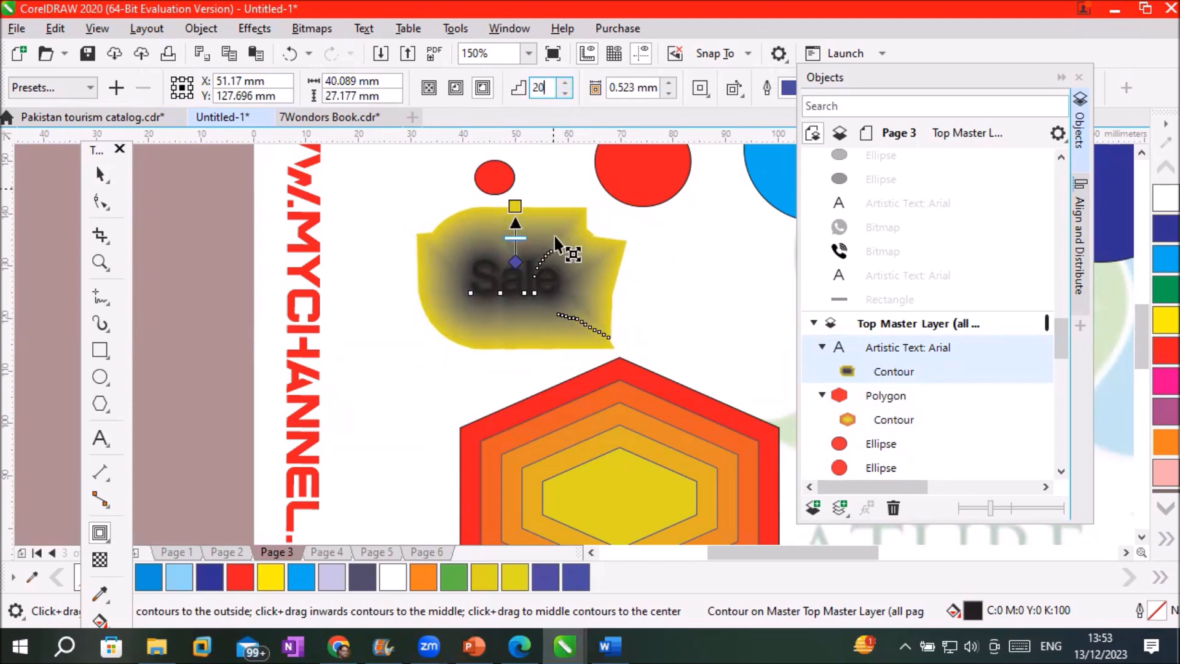
Lower the Sale contour to 5 steps with the Steps spinner
click(564, 93)
click(564, 94)
click(565, 93)
click(564, 93)
click(564, 93)
click(564, 94)
click(565, 93)
click(564, 94)
click(564, 93)
click(564, 94)
click(565, 93)
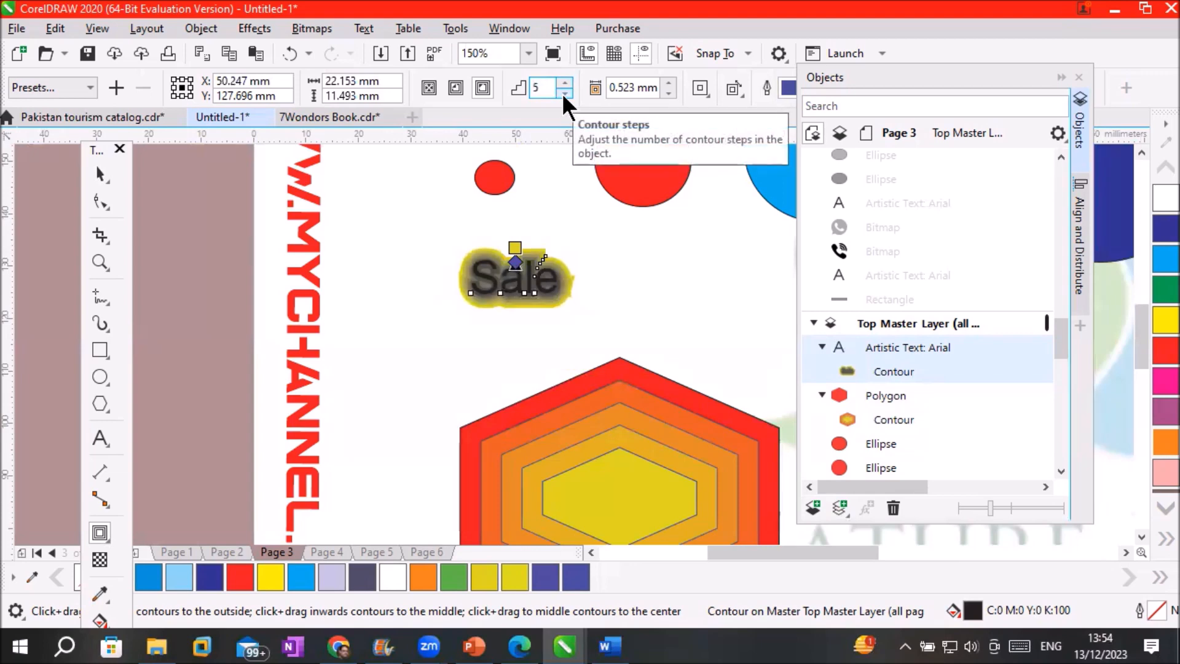
scroll(602, 277, up, 3)
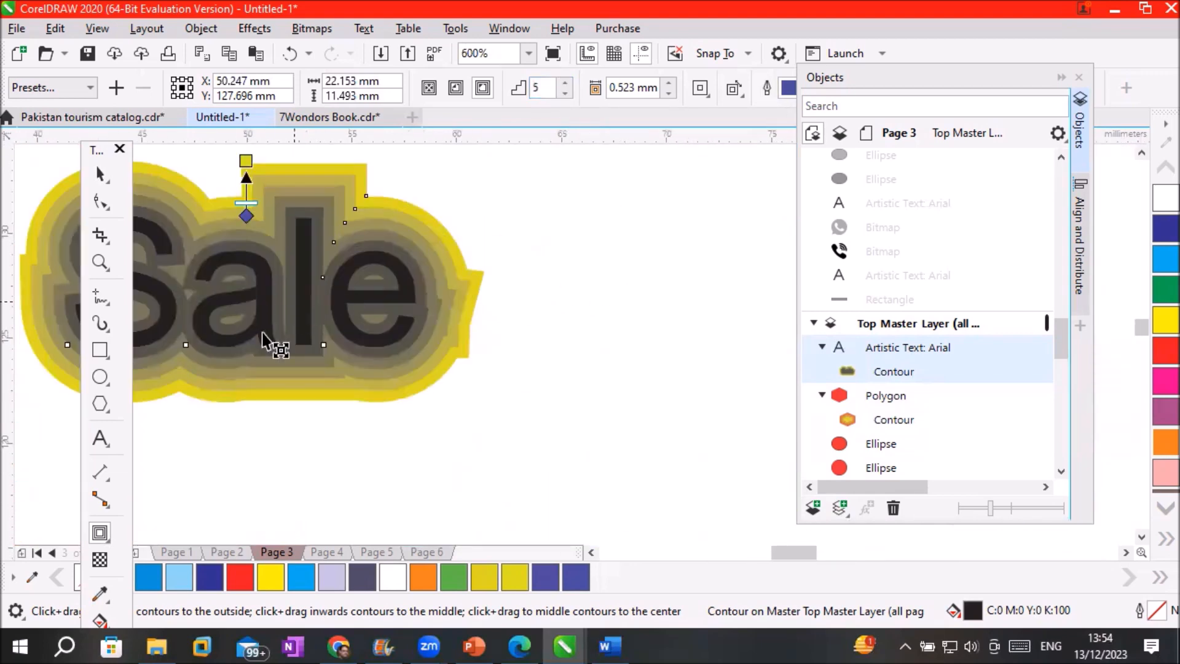
Break the gray contour apart from 'Sale' and set the text to the right of it
click(100, 173)
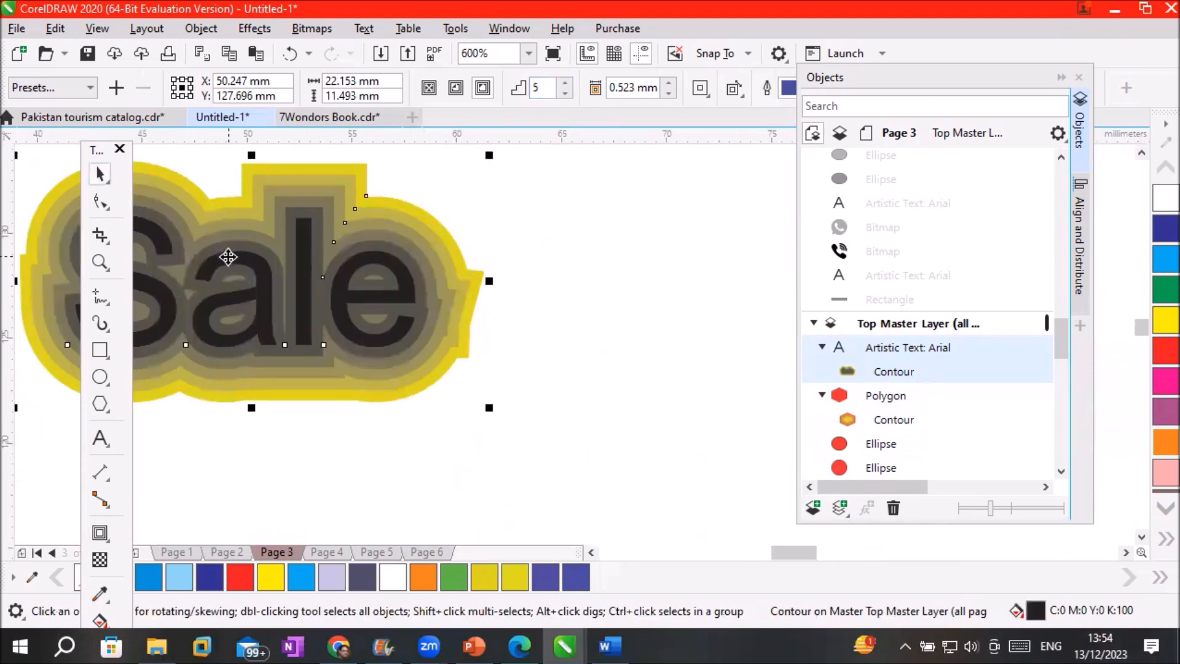
right_click(227, 254)
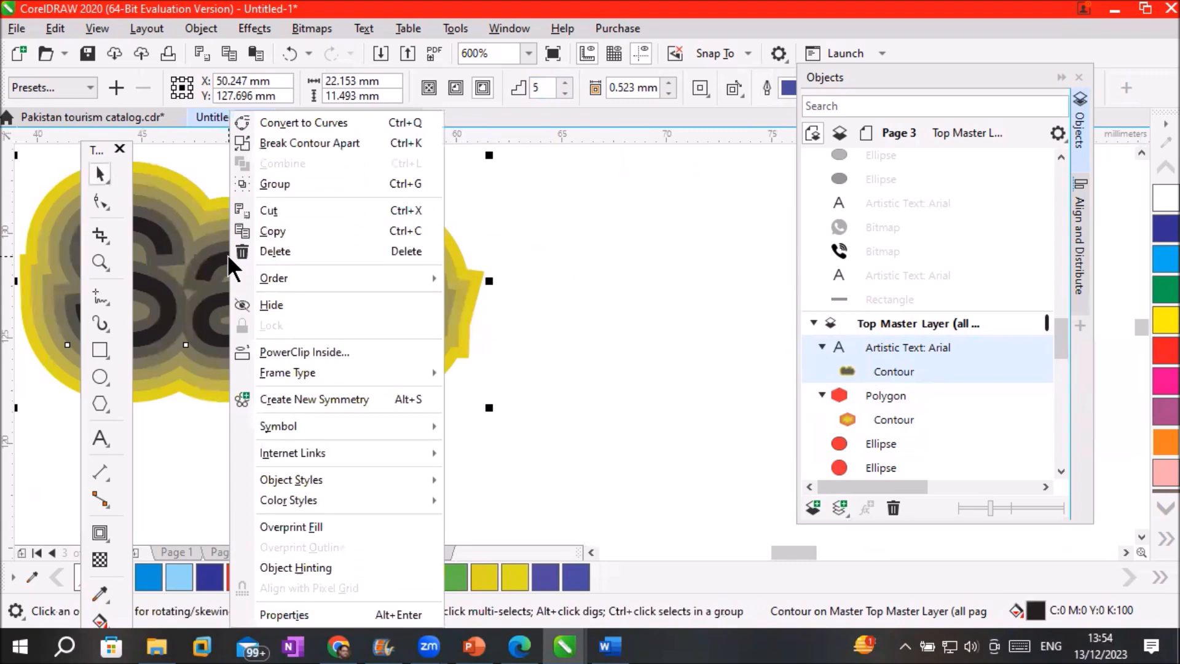
click(322, 143)
click(403, 466)
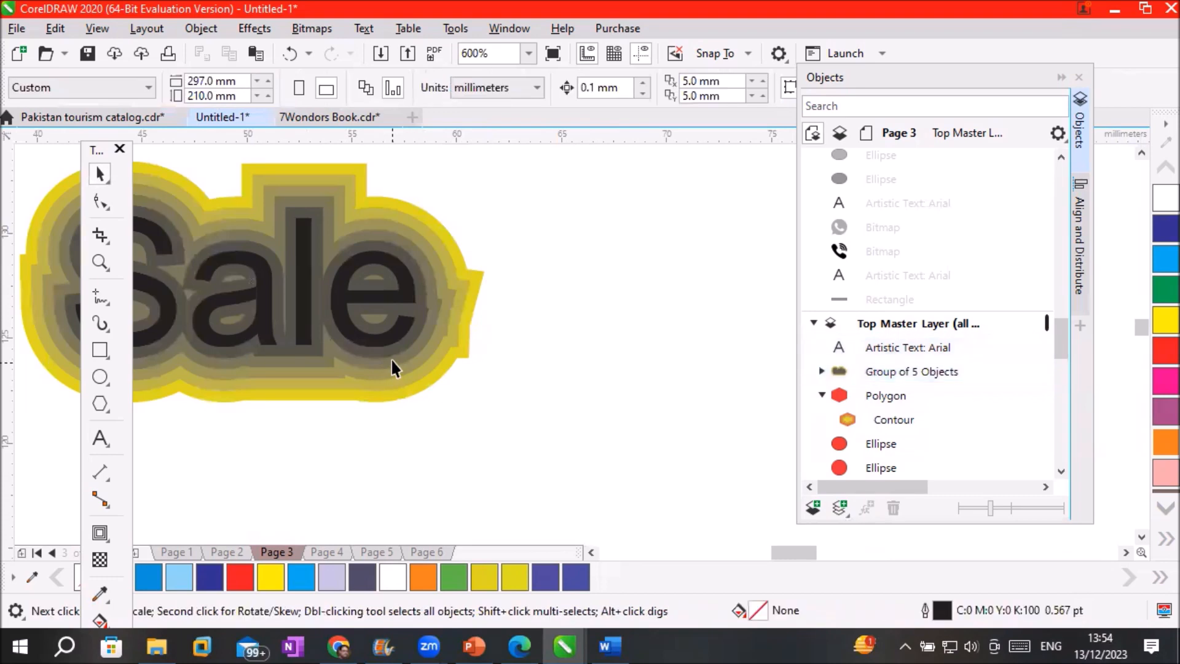
drag(400, 337, 810, 252)
drag(743, 303, 722, 319)
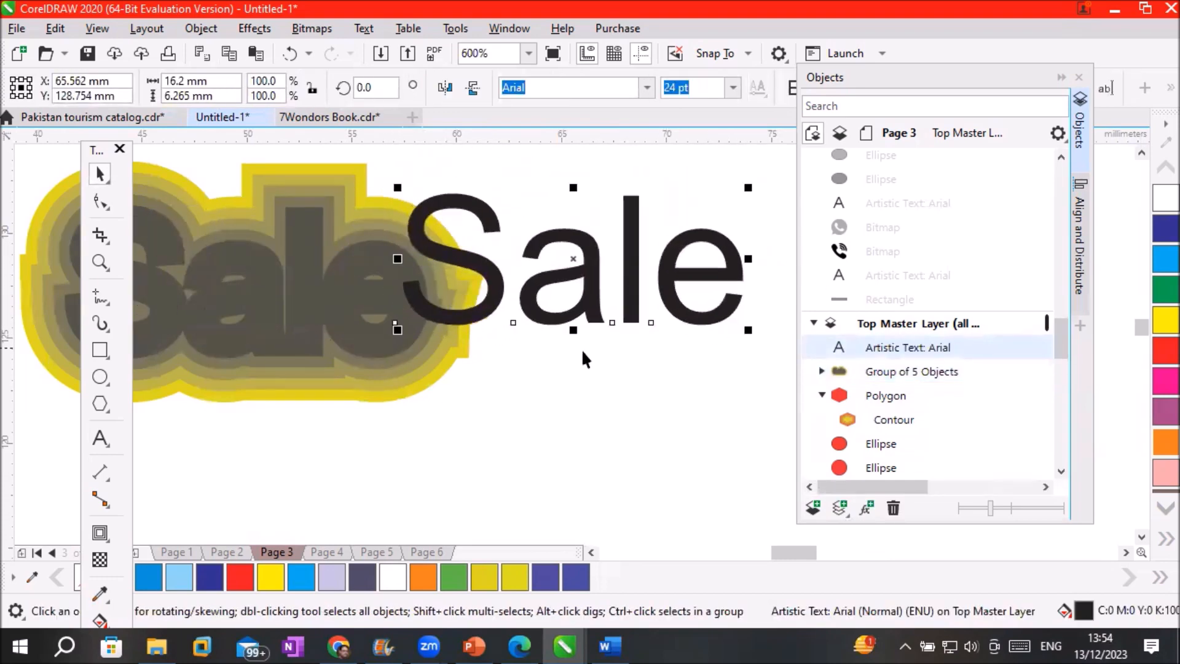
Move the contour group right and down, then ungroup it into five separate curves
click(419, 375)
drag(419, 375, 710, 495)
scroll(709, 495, down, 2)
right_click(530, 289)
click(562, 115)
click(319, 493)
Scatter four of the glow curves, then undo twice to restack them behind the text
scroll(320, 493, down, 1)
drag(403, 406, 628, 295)
drag(473, 411, 719, 412)
drag(443, 422, 254, 493)
drag(417, 397, 443, 430)
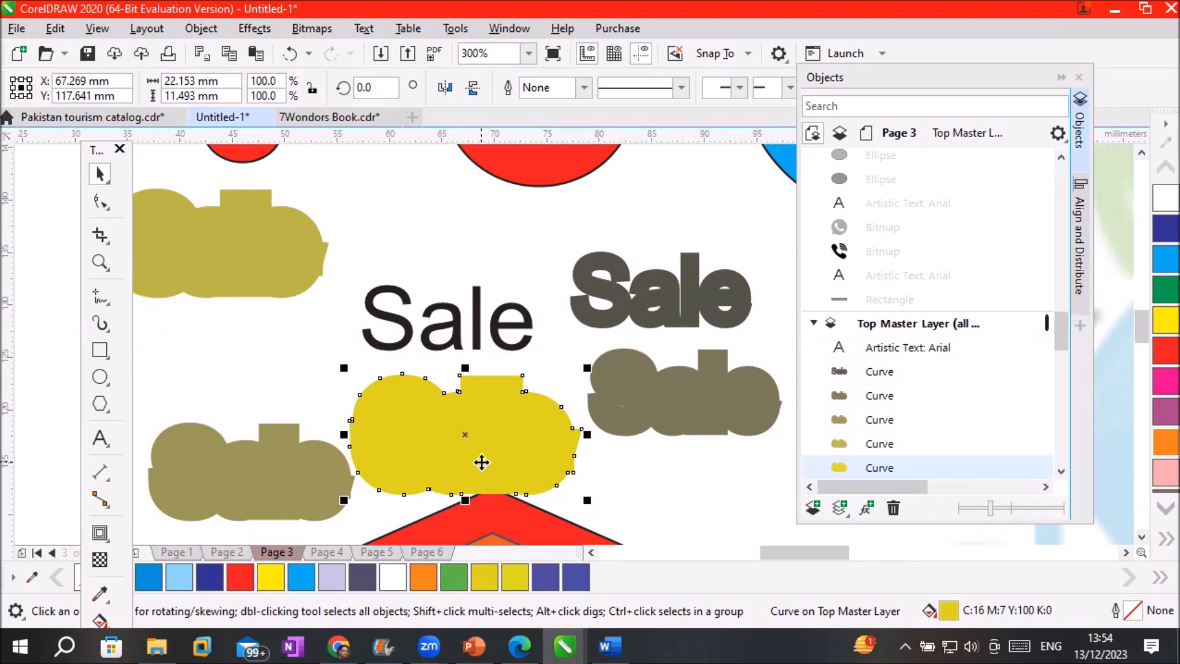
key(ctrl+z)
key(ctrl+z)
key(ctrl+z)
key(ctrl+z)
key(ctrl+z)
key(ctrl+z)
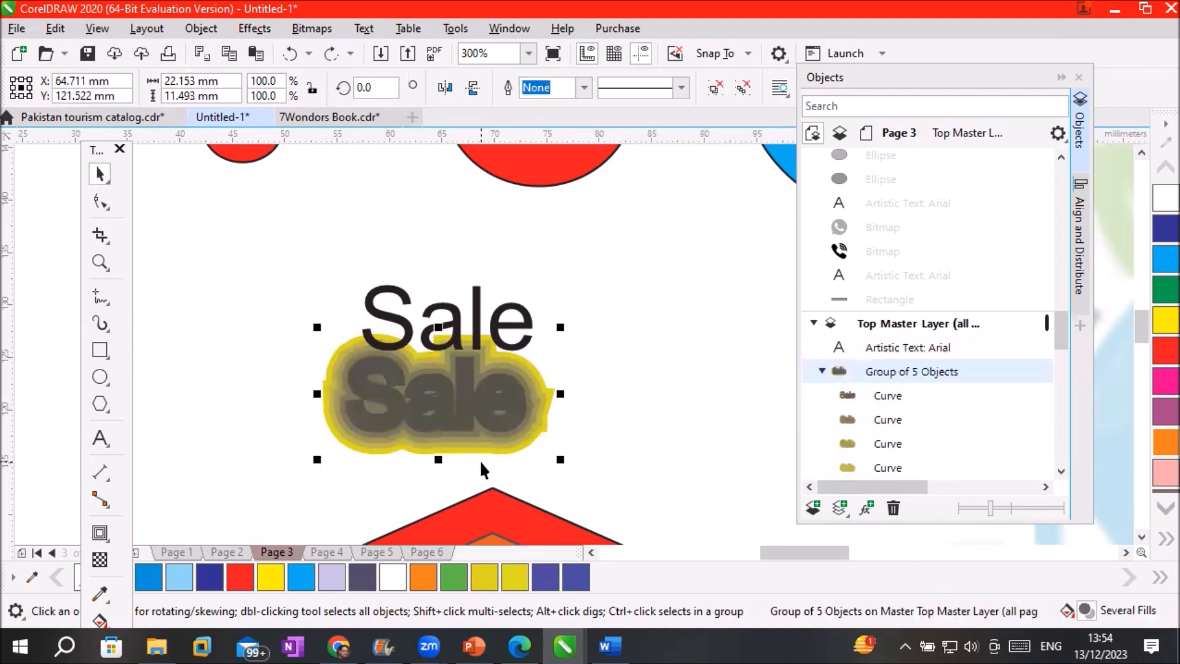
key(ctrl+z)
key(ctrl+z)
Undo the trial move to restore the live gray contour on the 'Sale' text
scroll(495, 464, down, 3)
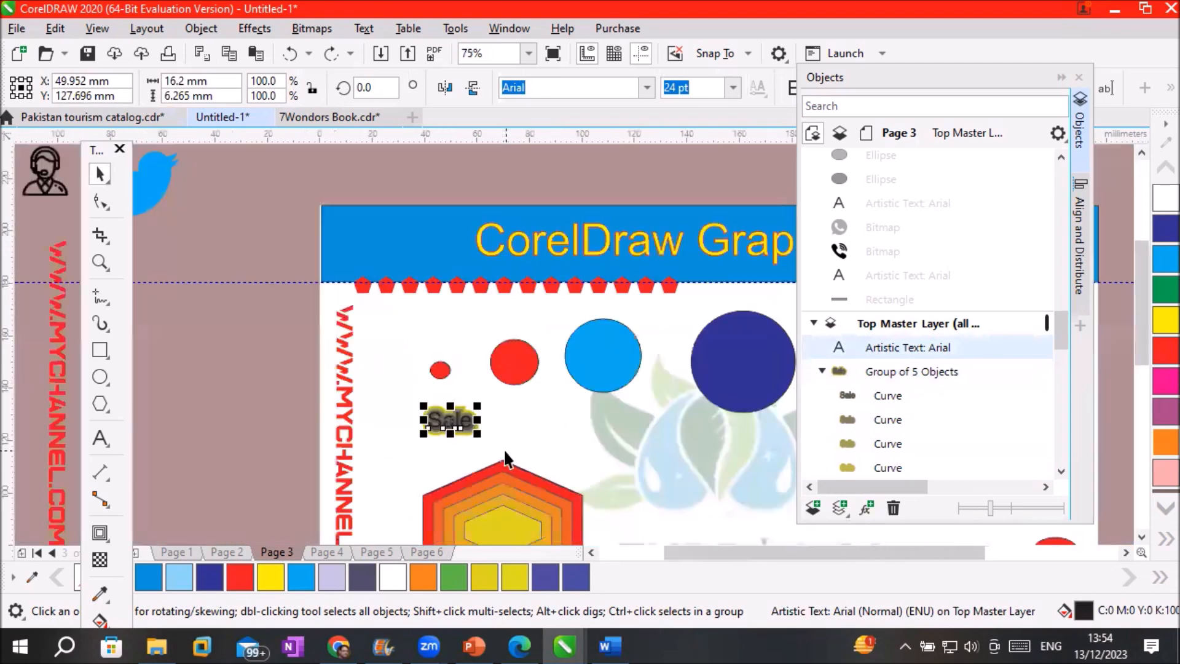
click(1142, 536)
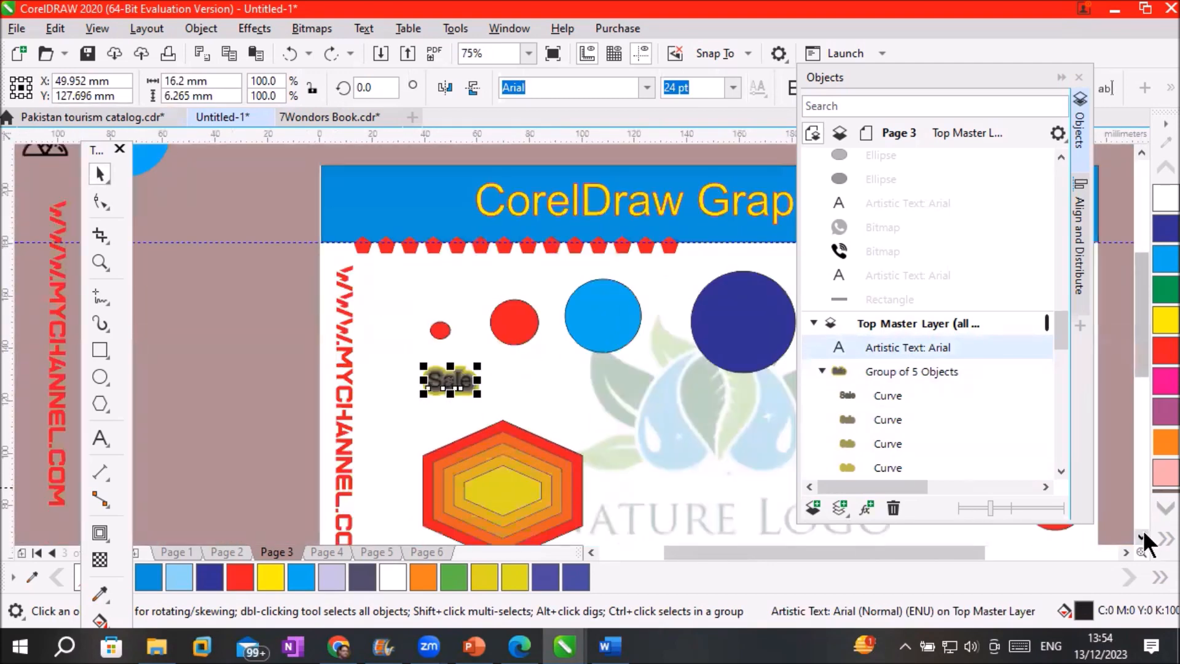
click(1141, 537)
drag(439, 336, 487, 445)
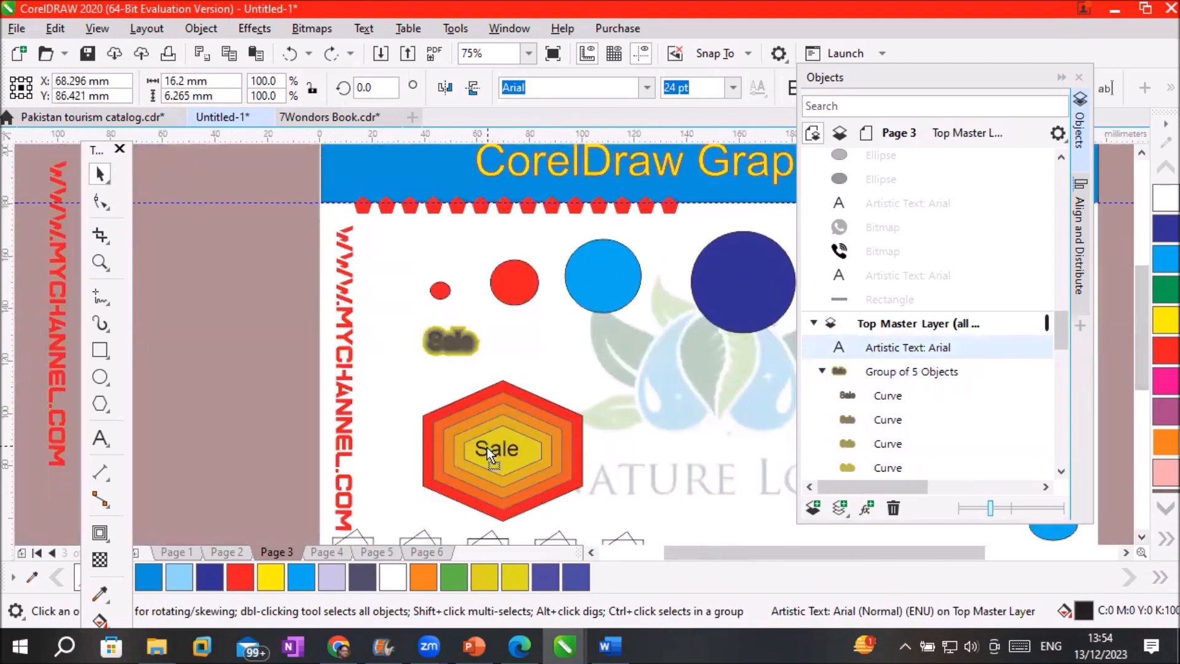
key(ctrl+z)
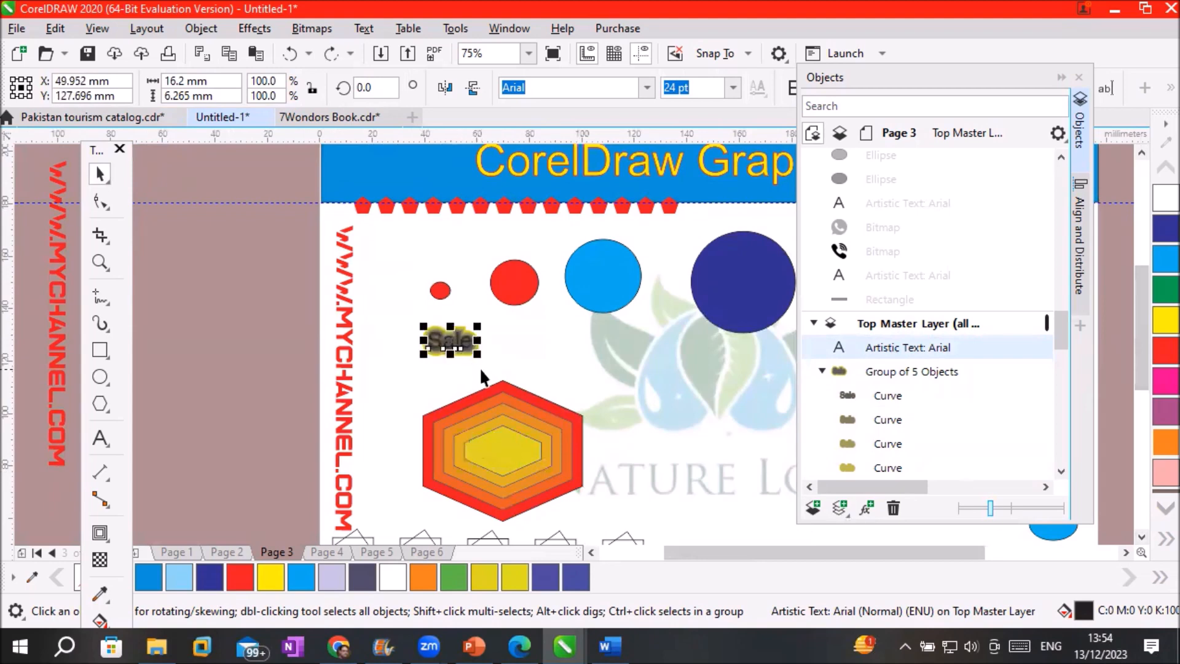
key(ctrl+z)
Drag 'Sale' into the hexagon's yellow centre, then select the hexagon and zoom to check
drag(443, 341, 493, 449)
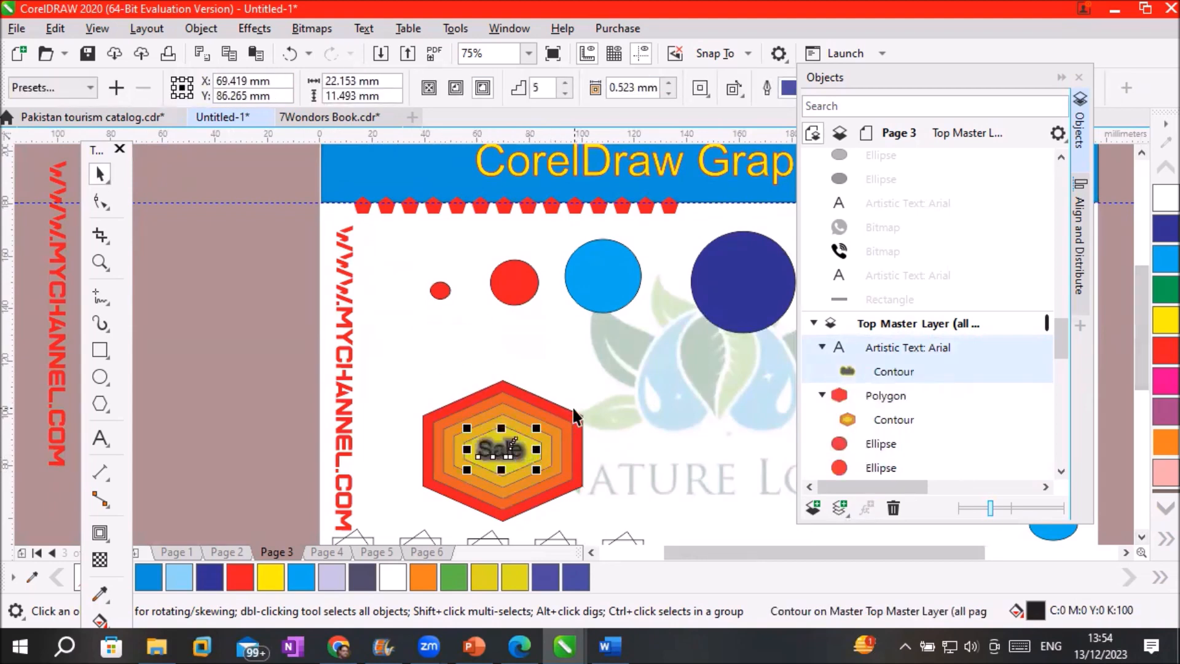
scroll(582, 397, up, 2)
scroll(520, 489, down, 1)
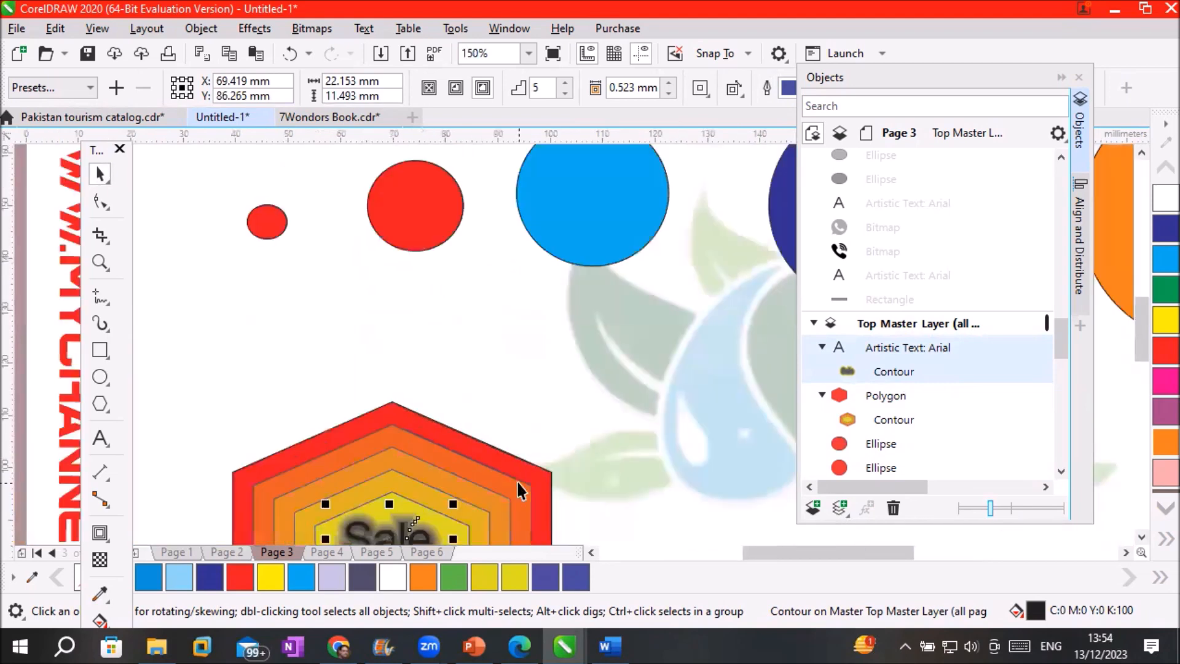
click(1144, 535)
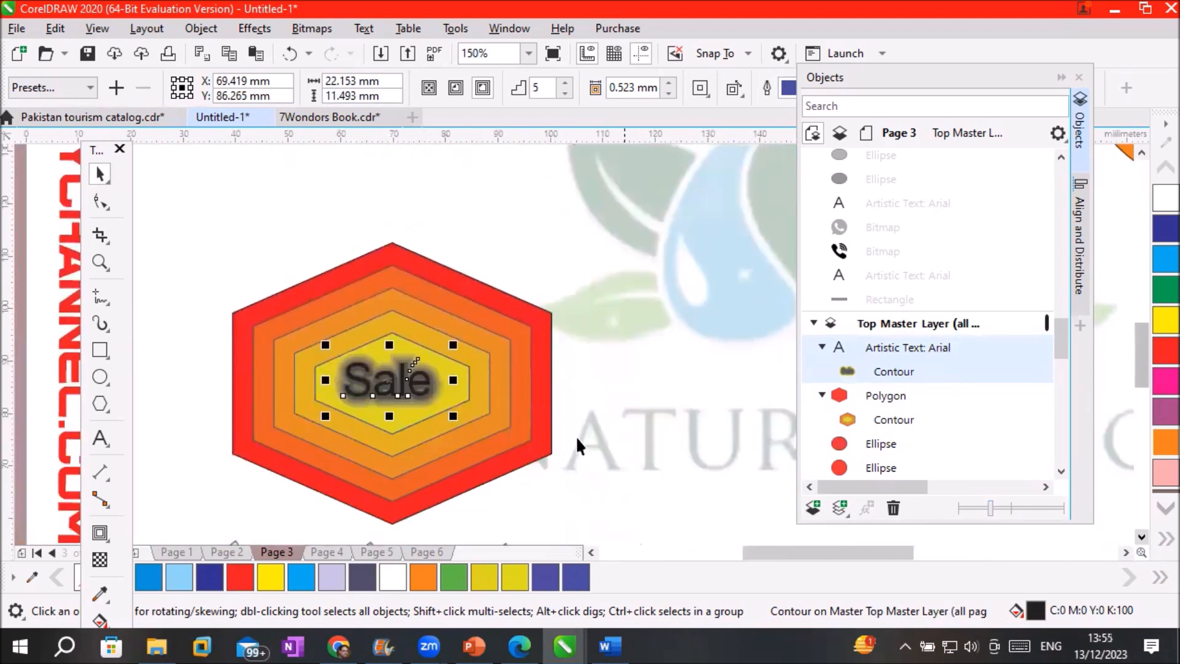
click(447, 495)
scroll(421, 409, up, 1)
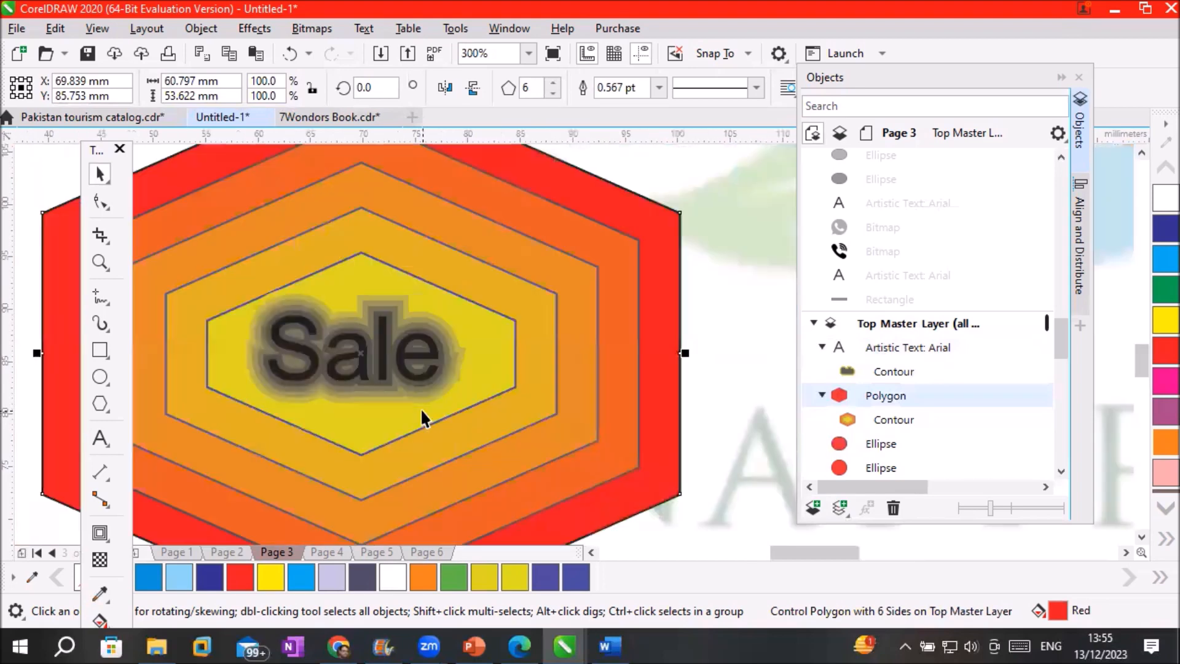
scroll(397, 310, up, 2)
scroll(397, 309, down, 1)
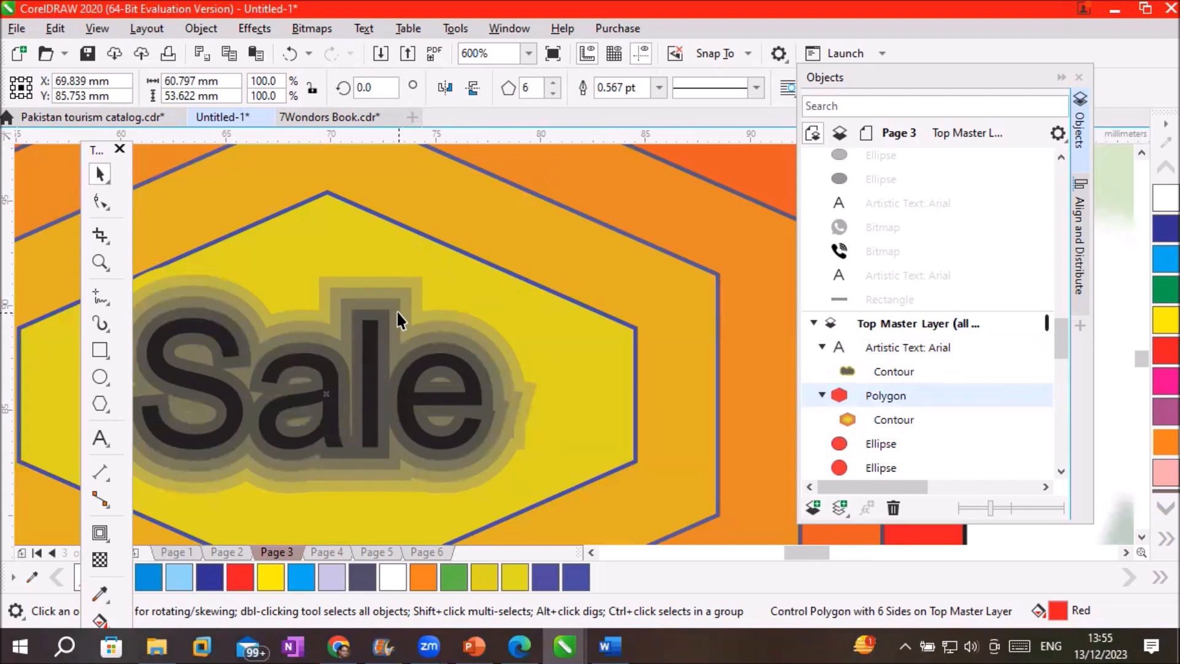
scroll(397, 310, down, 1)
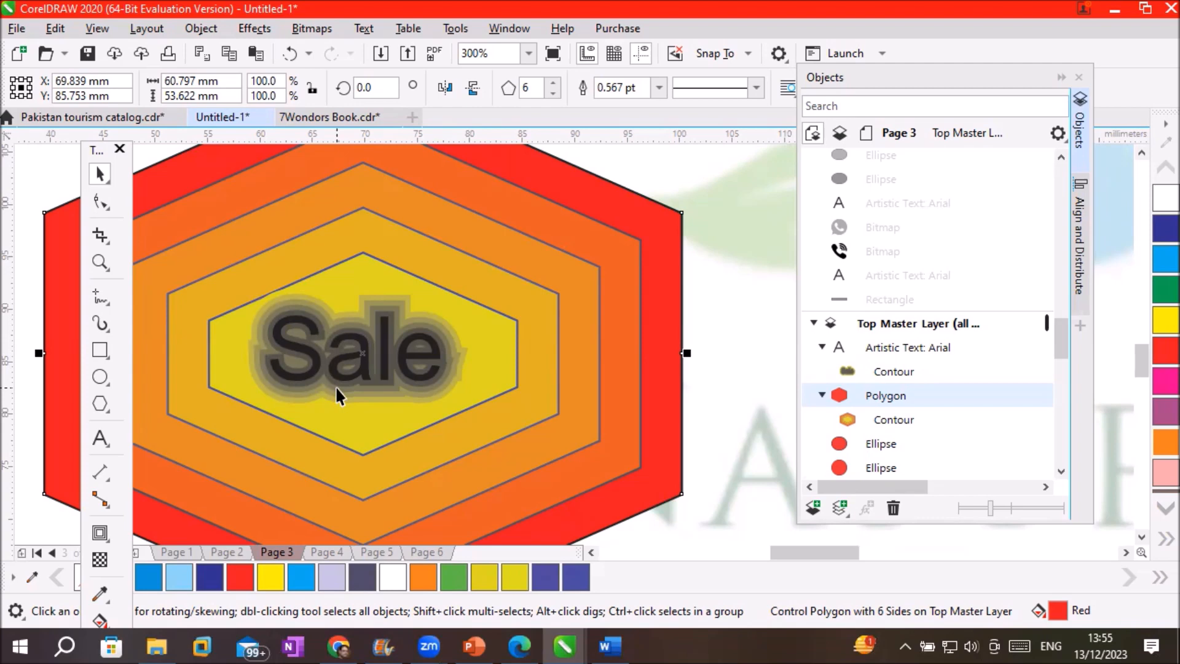
Open the interactive effects flyout, then move from Page 4 on to Page 5
click(95, 532)
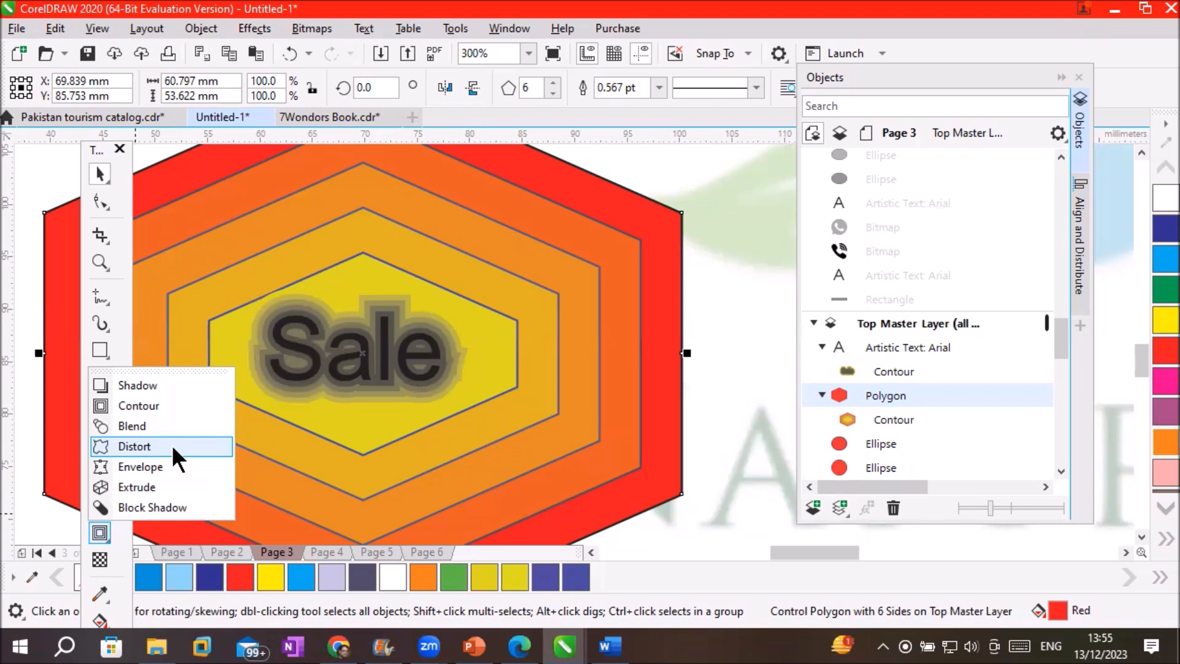
click(330, 550)
click(367, 551)
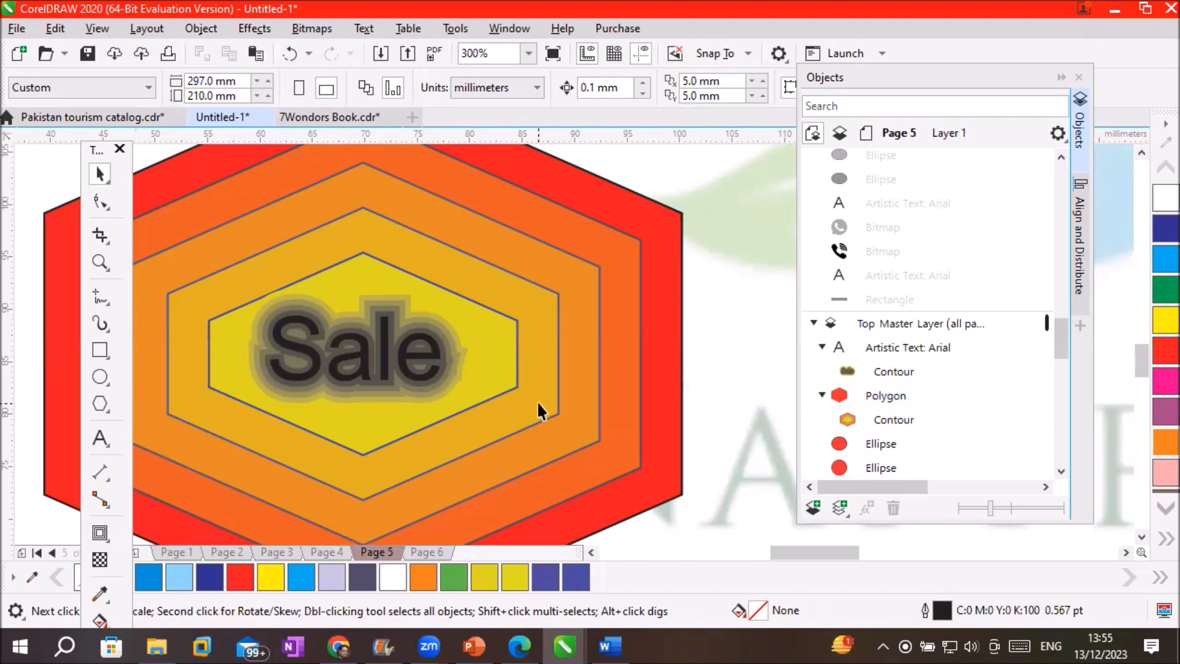
Zoom out to 75%, visit Page 6, return to Page 4 and select the hexagon's contour
scroll(537, 400, down, 2)
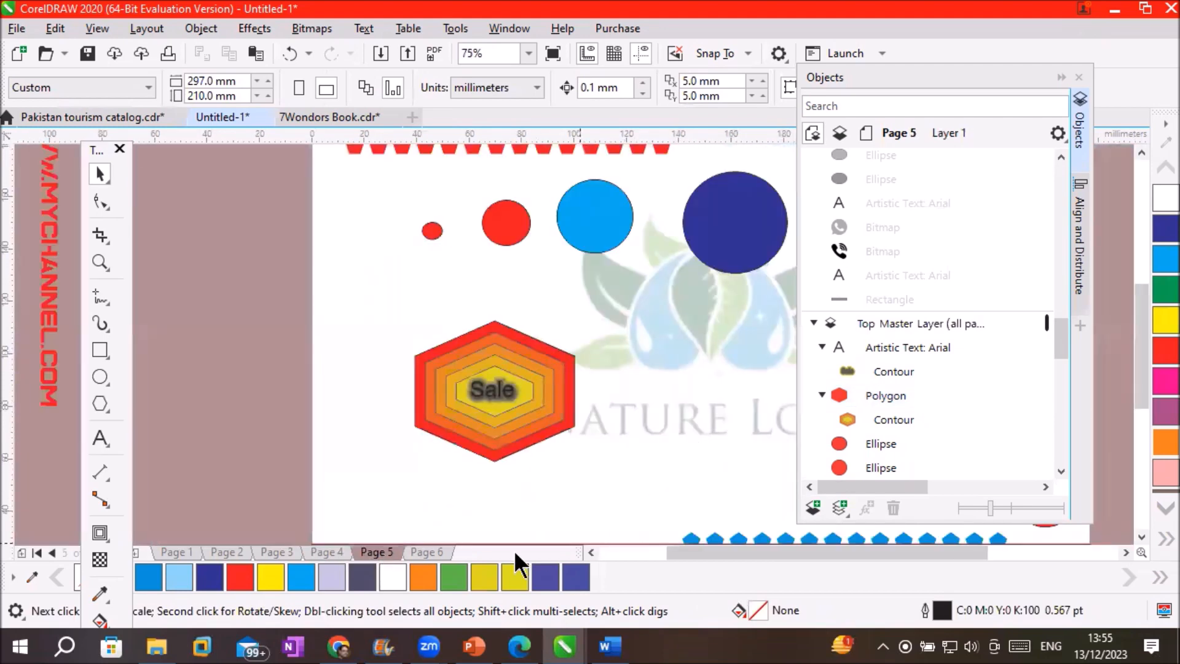
click(426, 551)
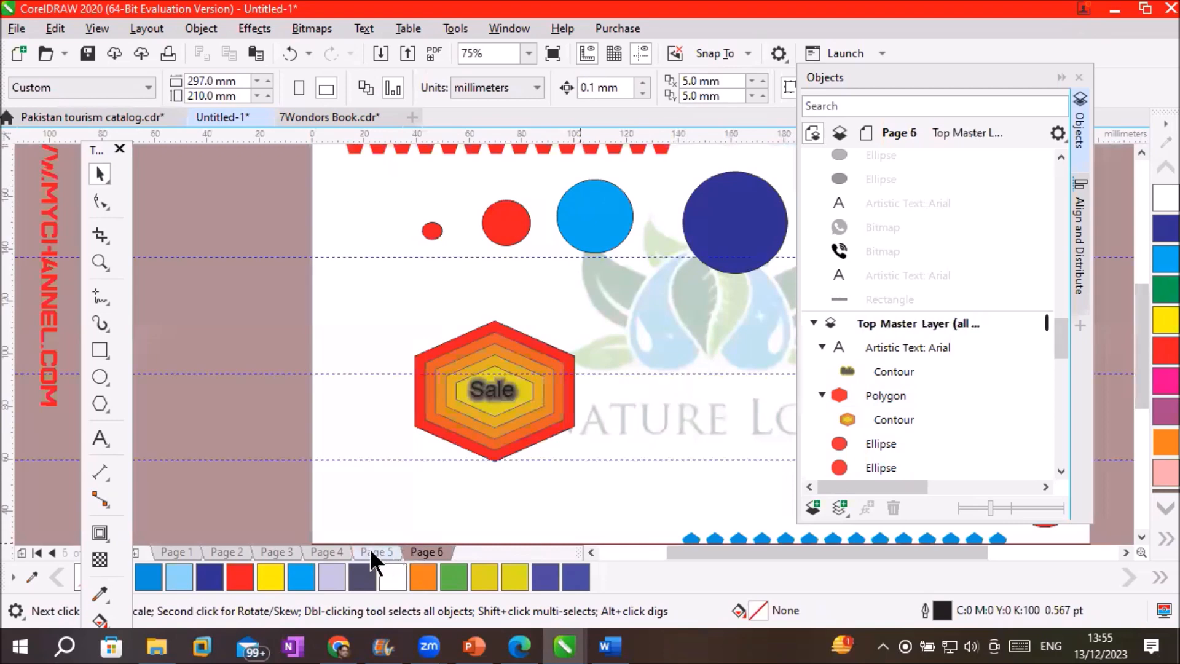
key(Page_Up)
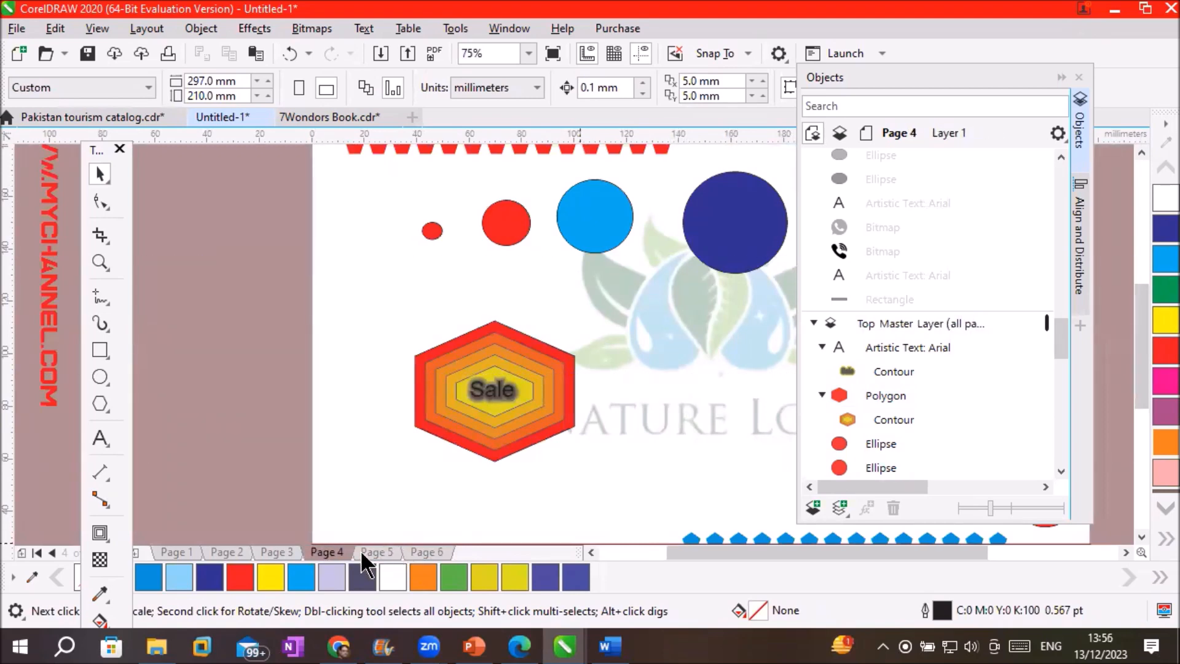
click(891, 418)
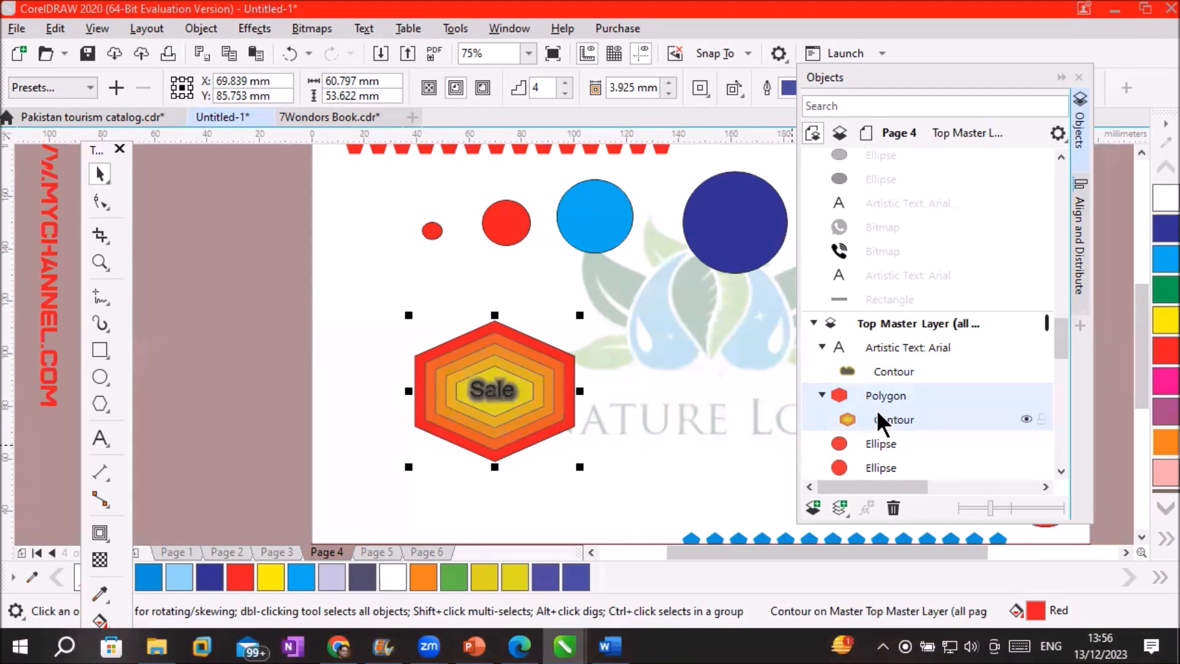
click(1045, 486)
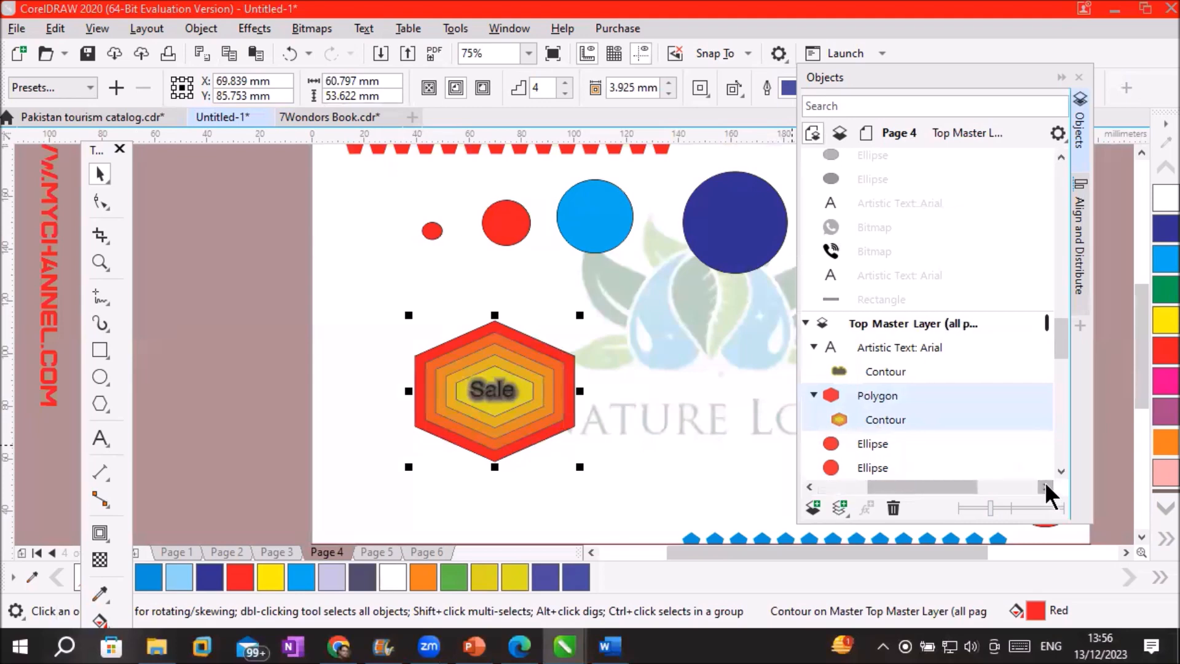
click(1045, 485)
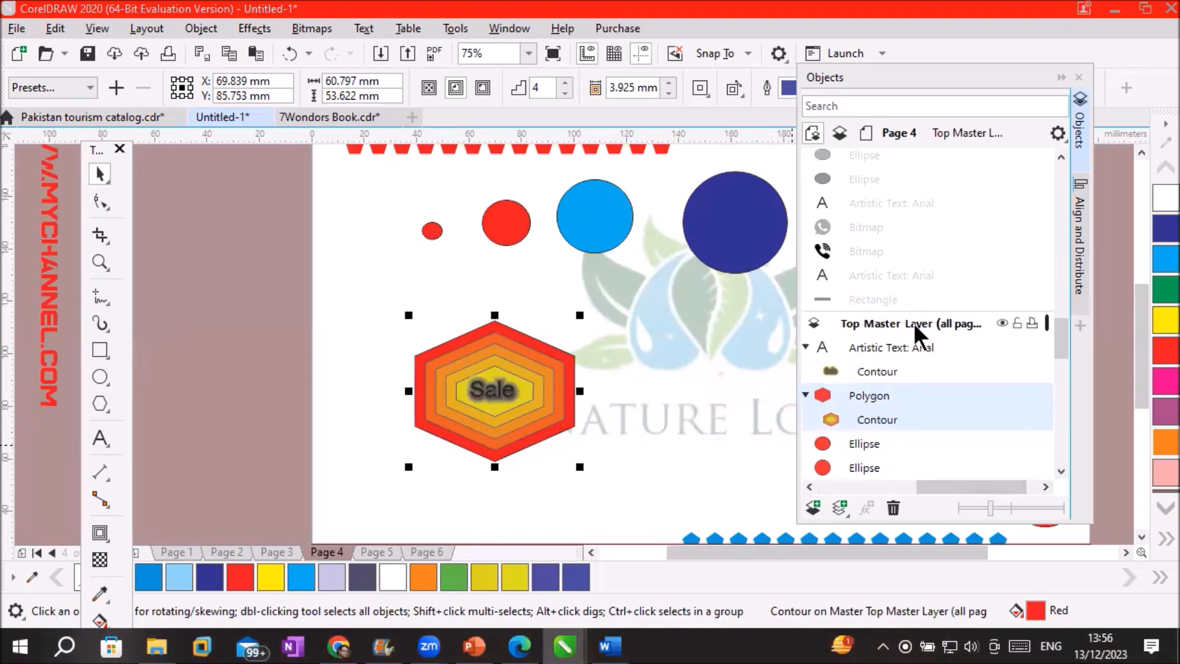
Step through the page tabs from Page 6 down to Page 2, then back to Page 4
click(425, 551)
click(376, 552)
click(326, 552)
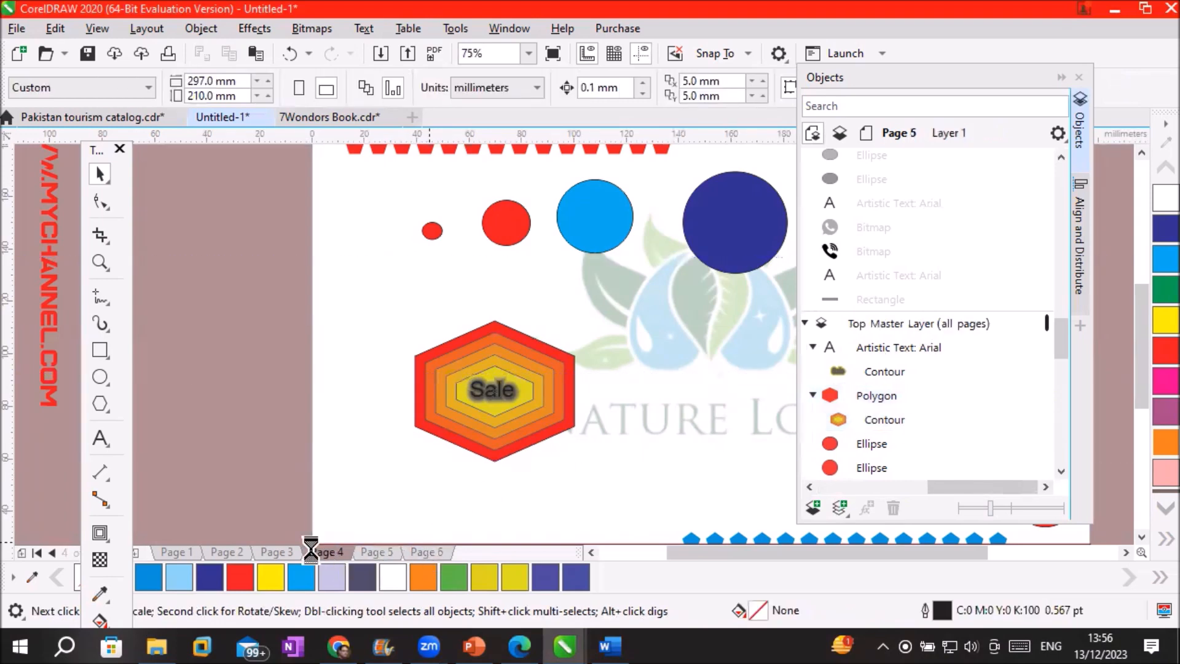
click(279, 550)
click(225, 550)
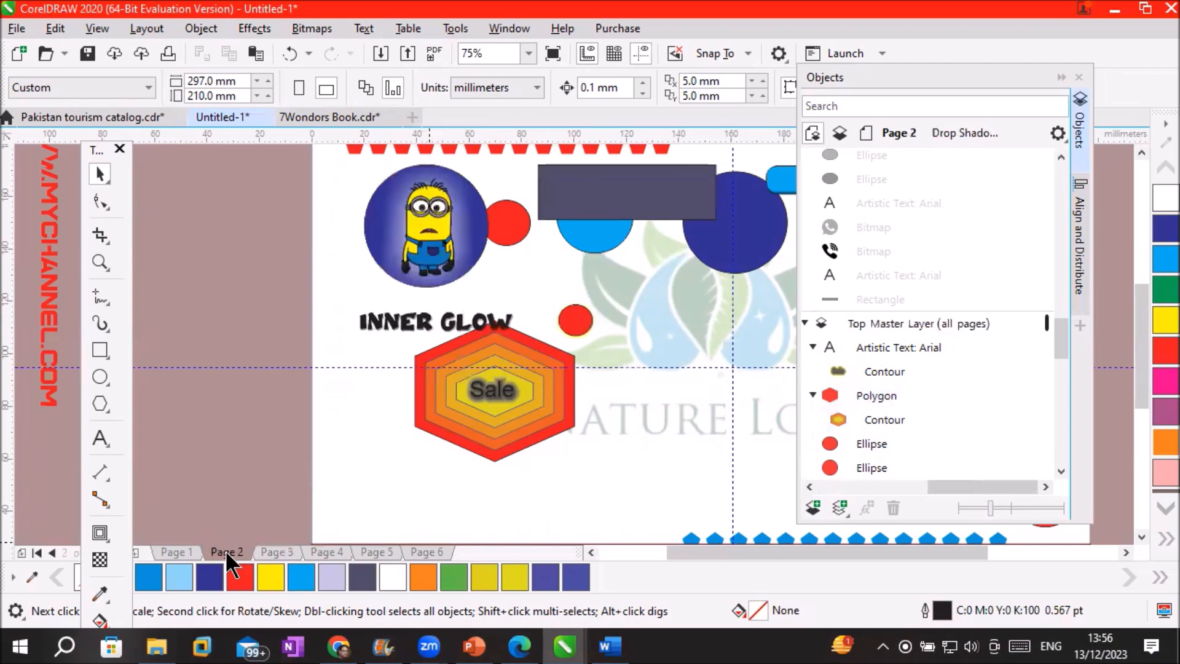
click(274, 551)
click(324, 549)
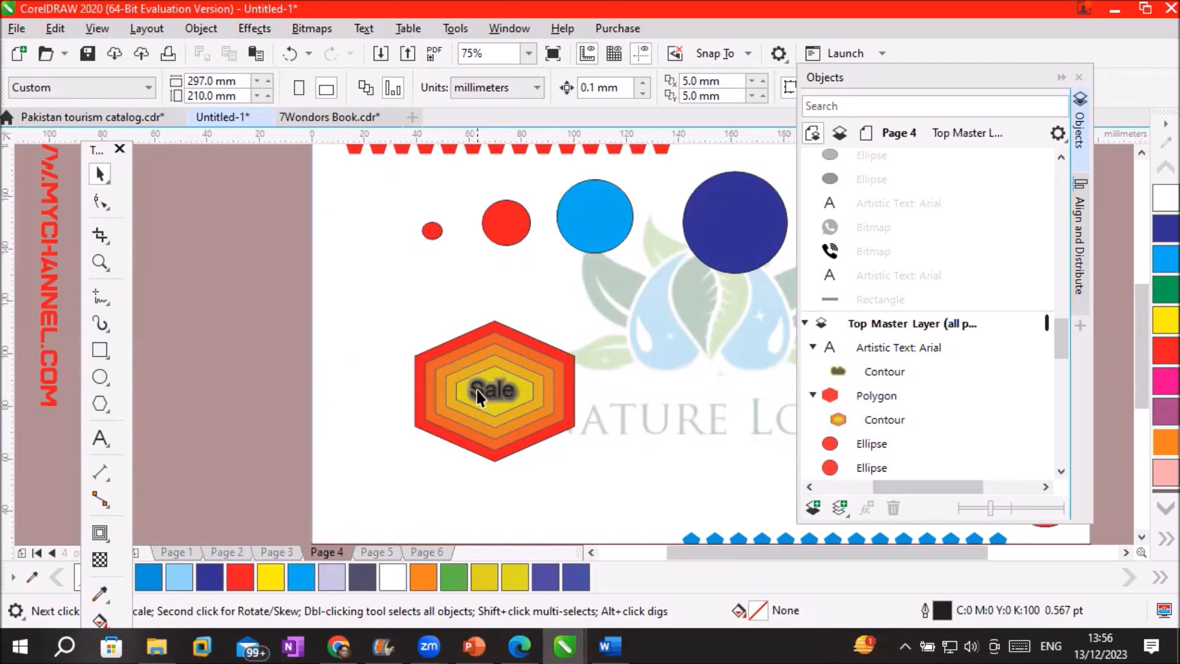
Select the hexagon, 'Sale' text and both contours, and move them onto Page 5's Layer 1
drag(372, 312, 596, 487)
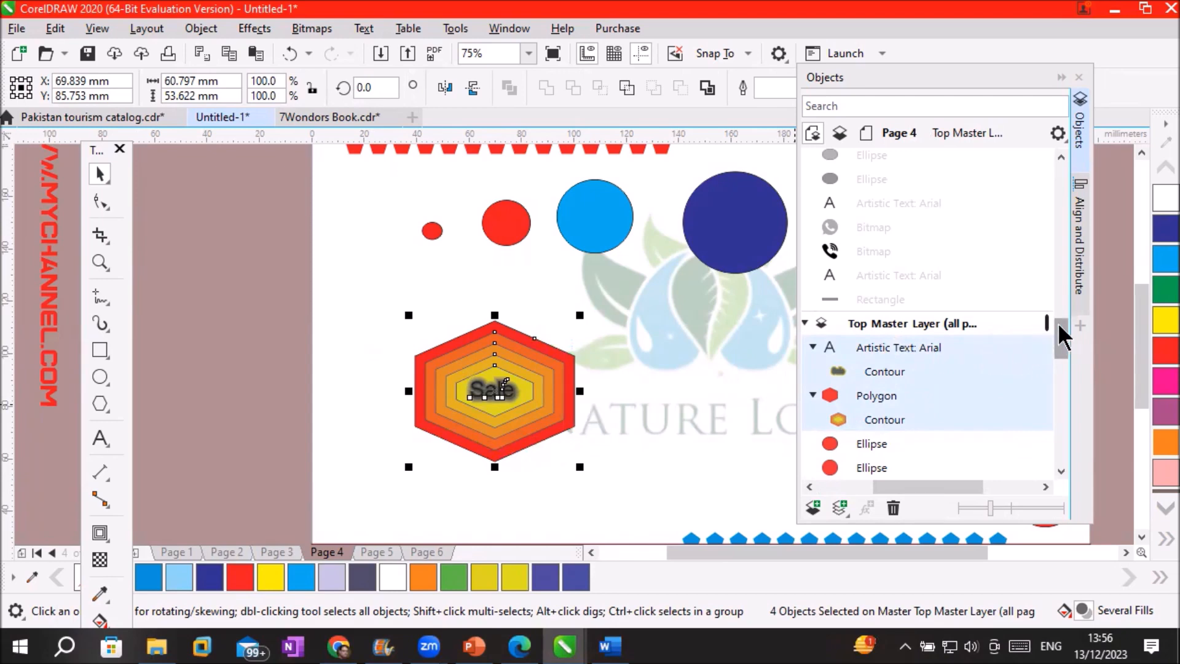
drag(1059, 324, 1055, 314)
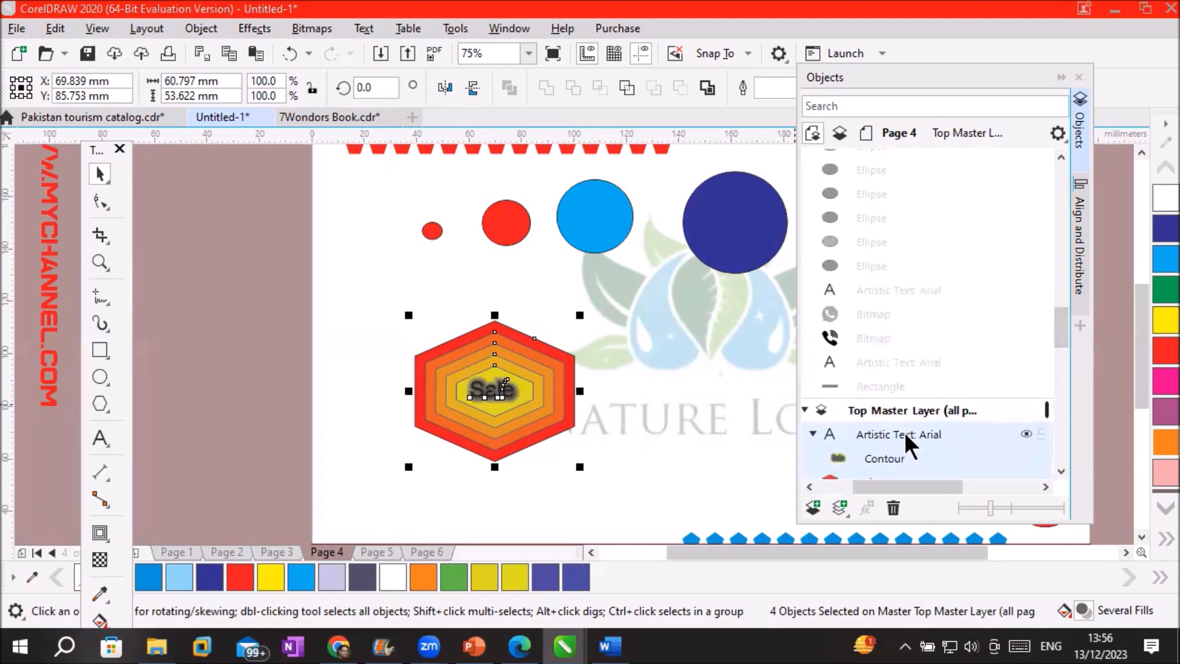
drag(905, 431, 913, 364)
drag(916, 179, 869, 367)
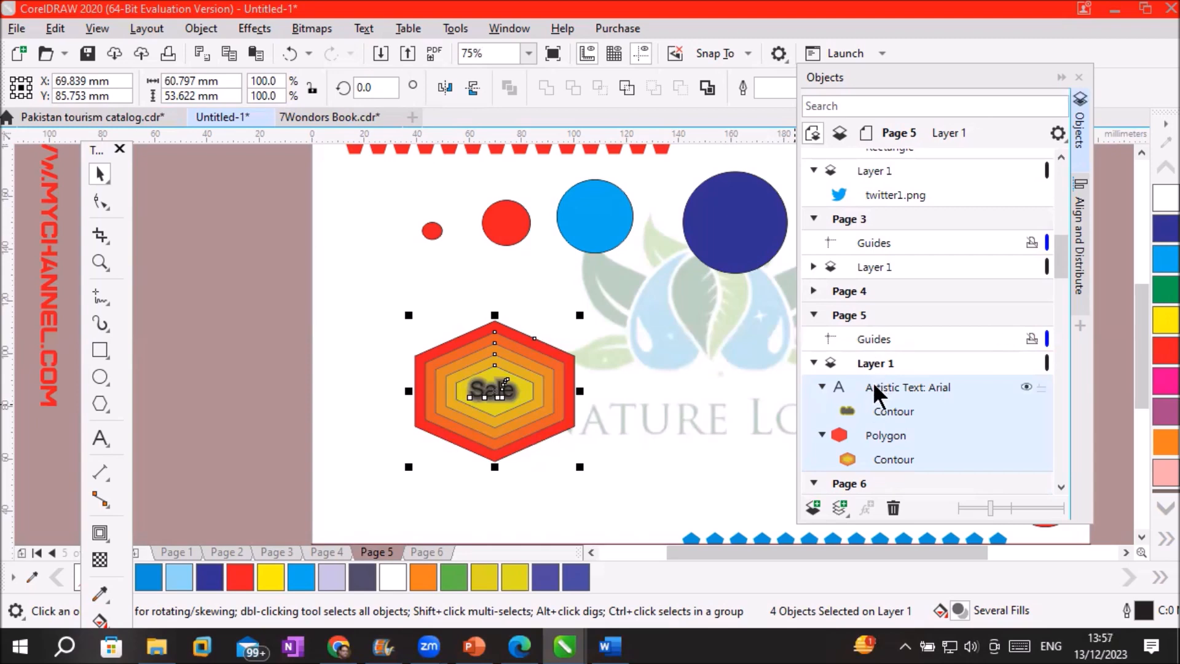
Check Pages 4, 3 and 5 to confirm the hexagon now appears only on Page 5
click(326, 551)
click(285, 551)
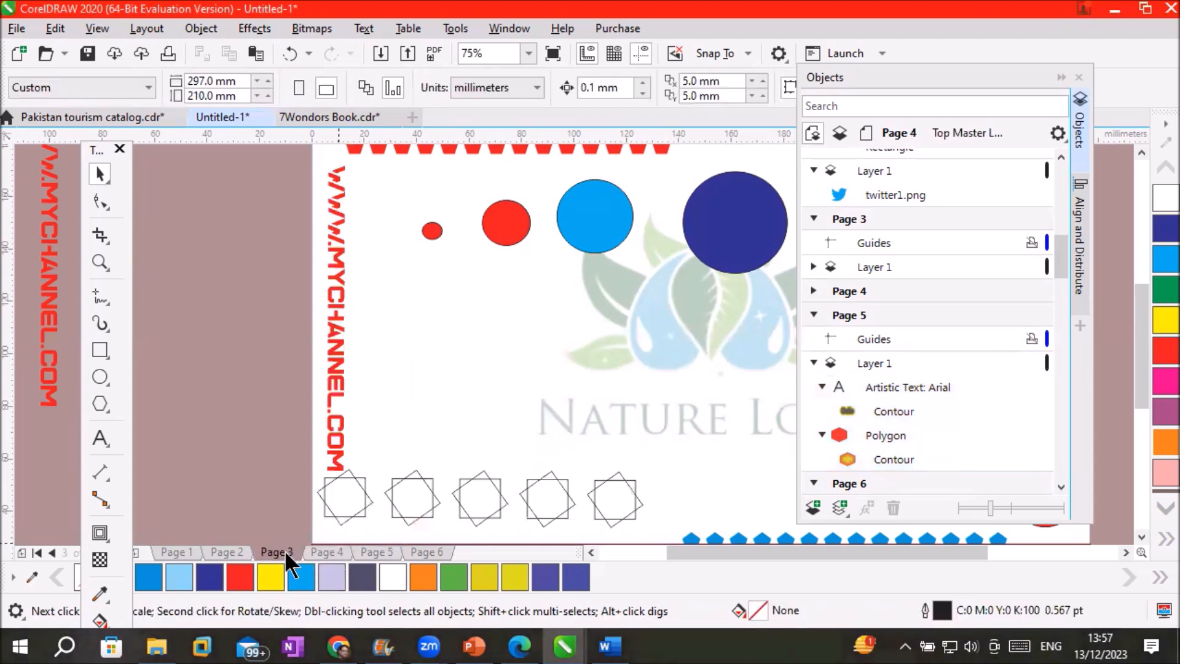
click(332, 551)
click(378, 551)
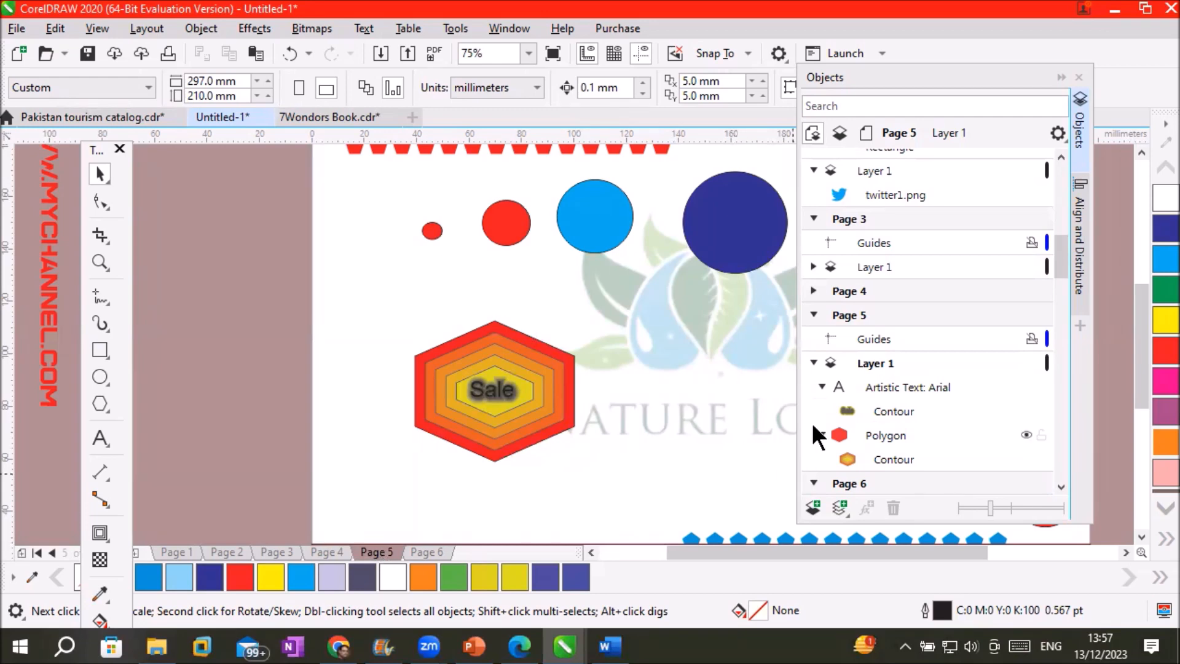
Switch to Page 4 and select the small red circle
click(860, 291)
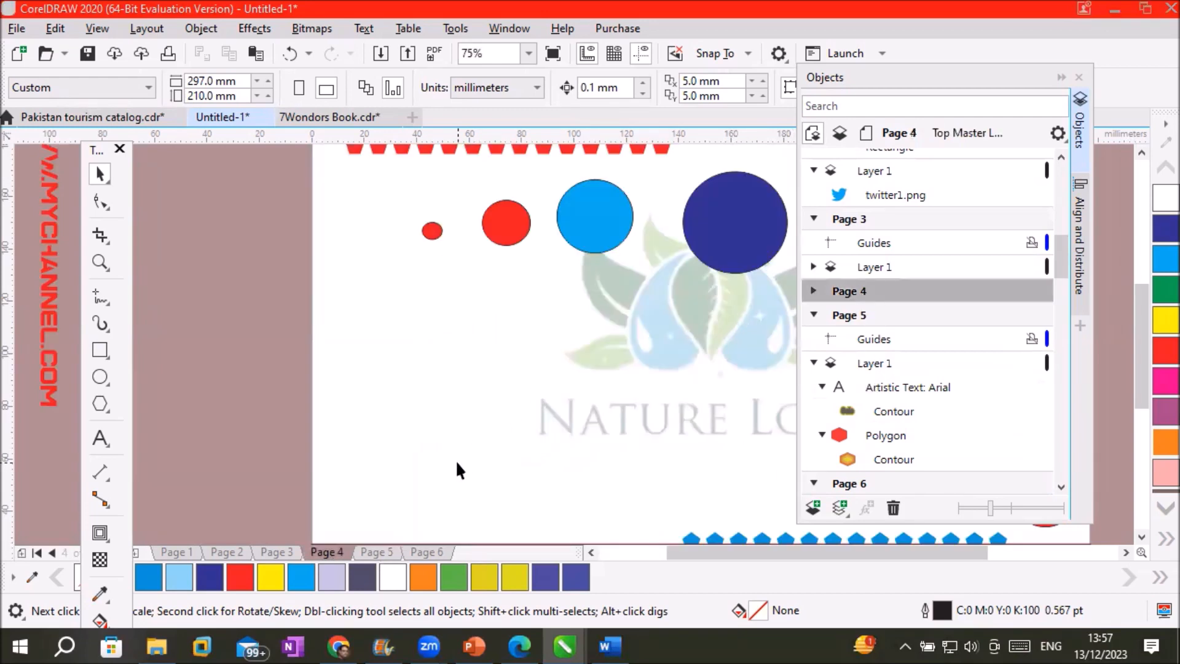
click(433, 232)
Select all five coloured circles on Page 4
click(495, 237)
click(604, 213)
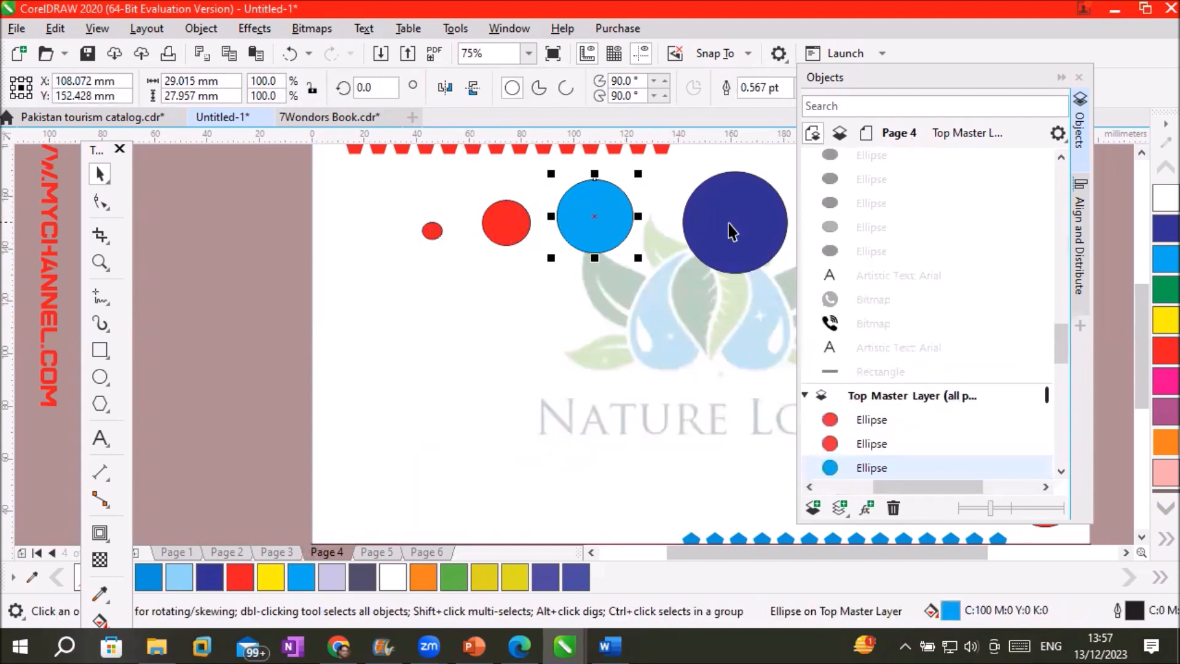
click(732, 223)
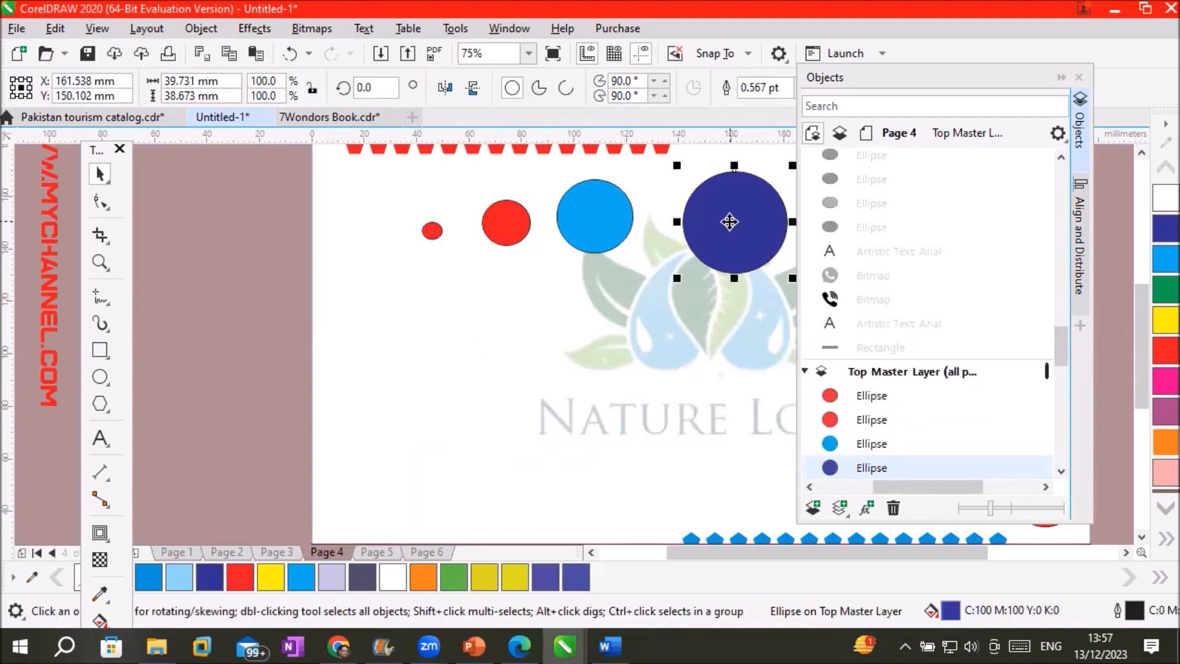
scroll(730, 222, down, 2)
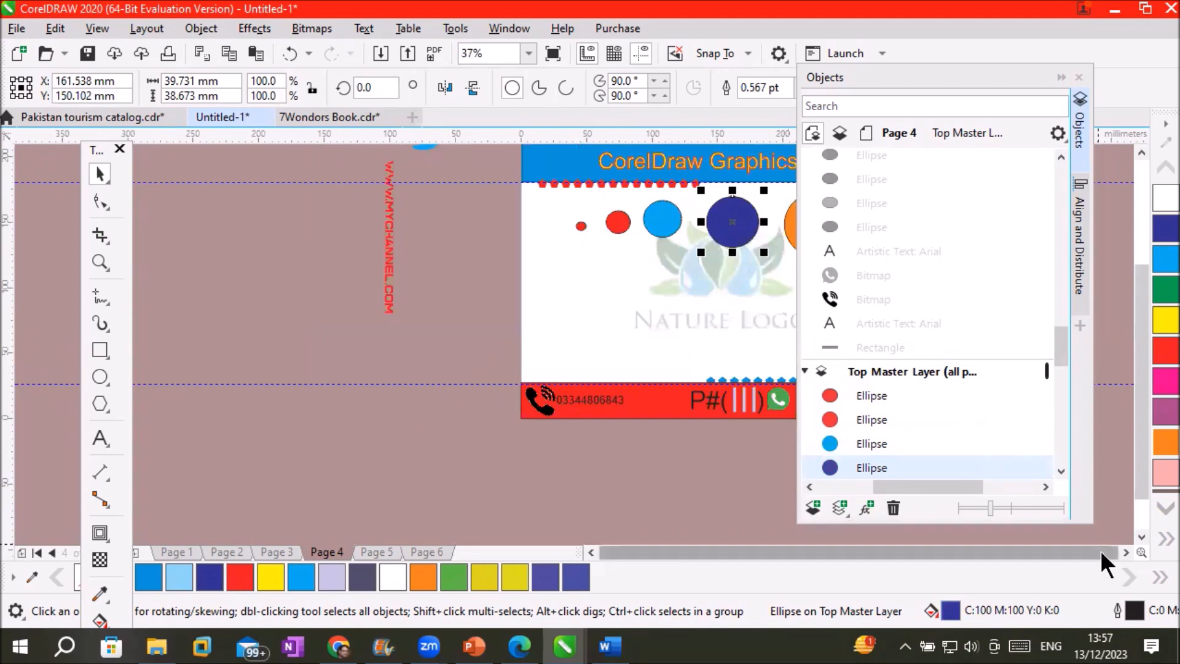
scroll(1109, 548, right, 2)
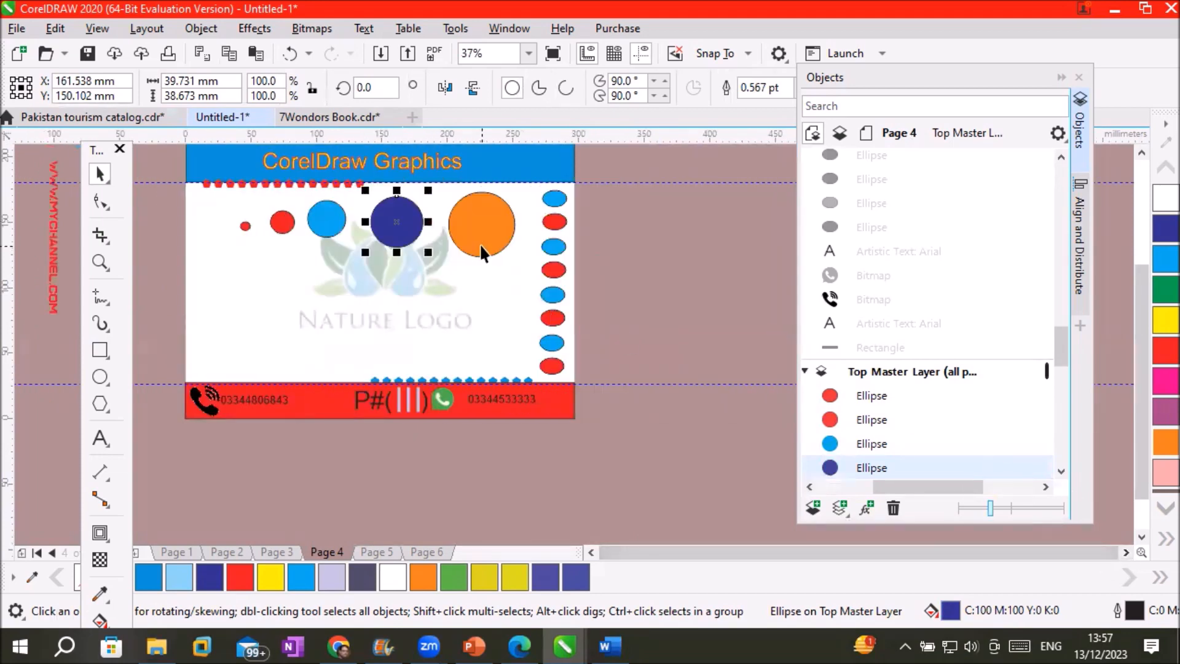
click(480, 247)
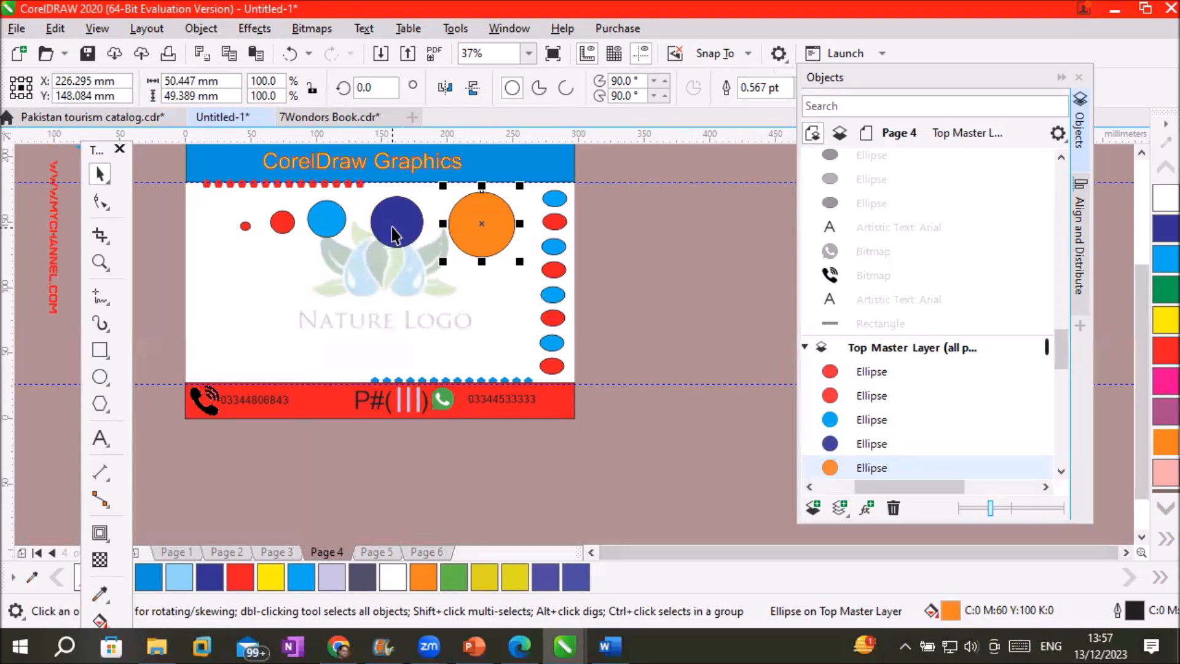
drag(212, 199, 458, 265)
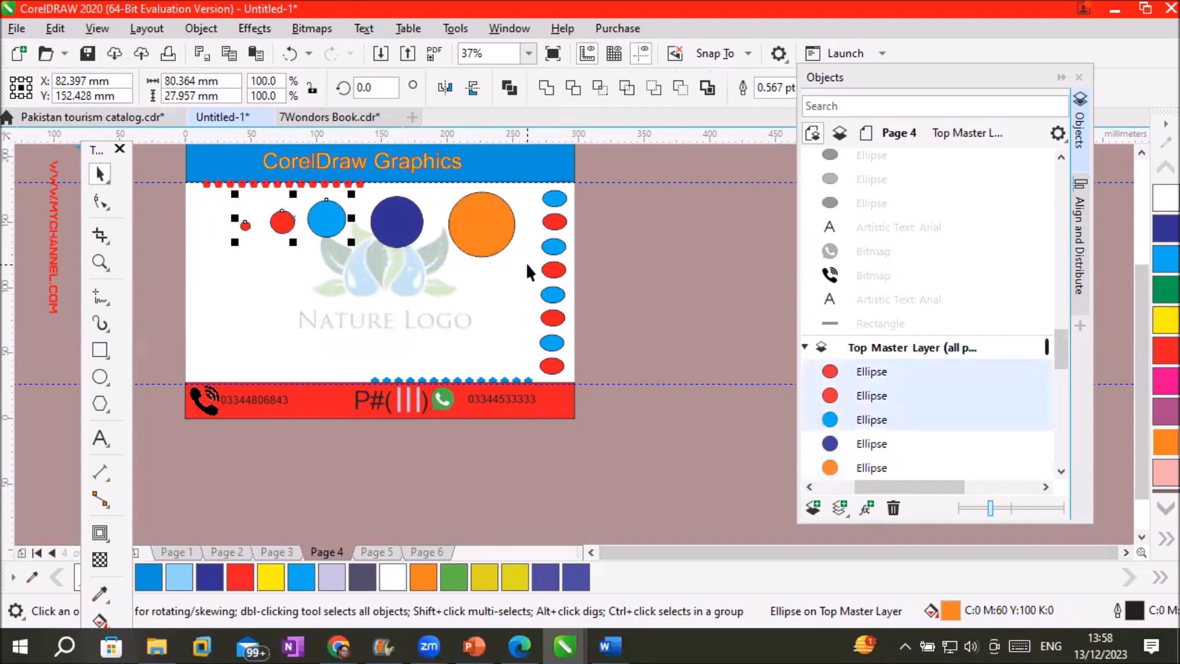
shift+click(389, 223)
shift+click(485, 223)
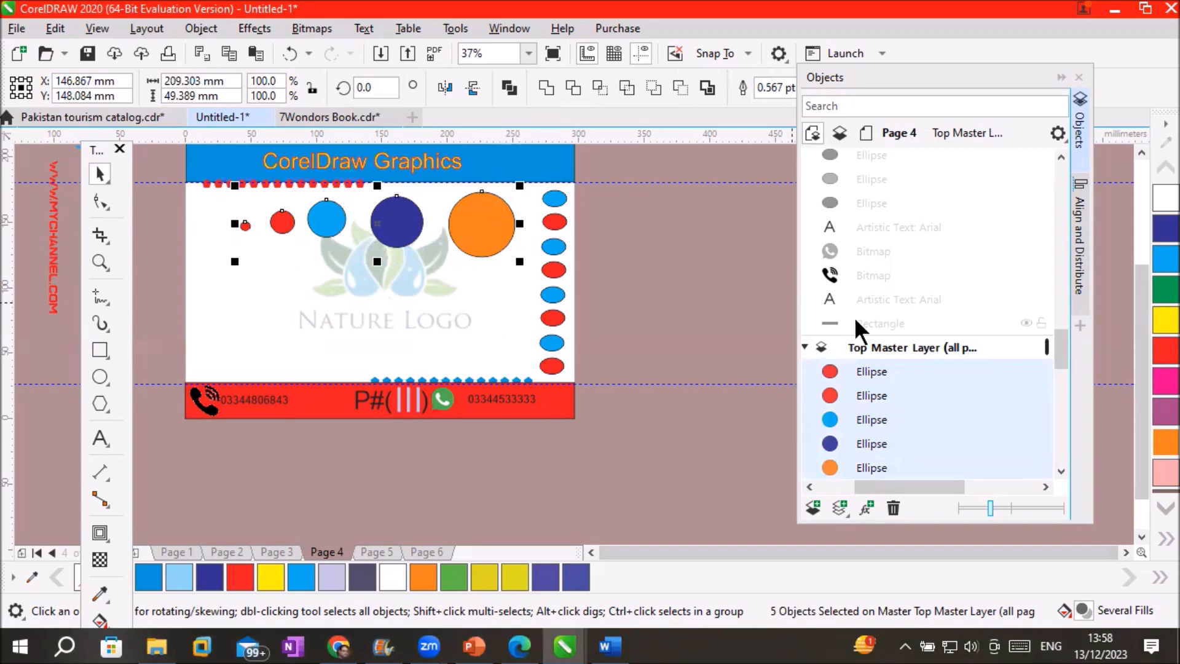
Cut the five circles and paste them onto Page 4's own Layer 1
right_click(477, 220)
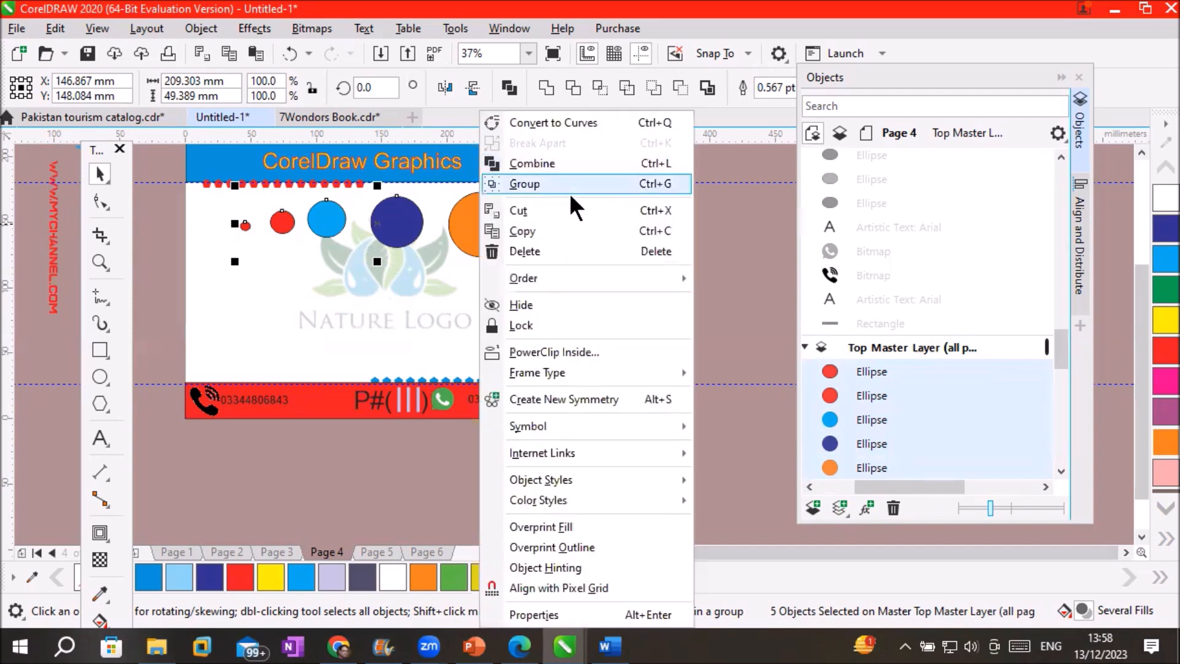
click(570, 210)
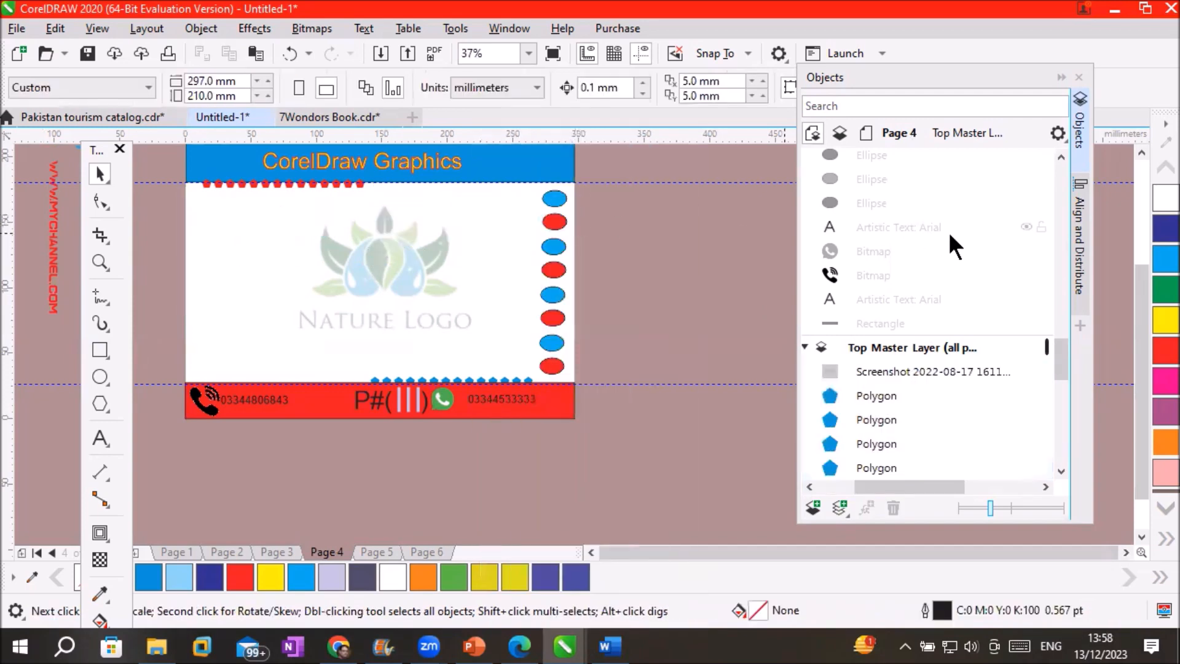
drag(1067, 342, 1067, 239)
click(839, 300)
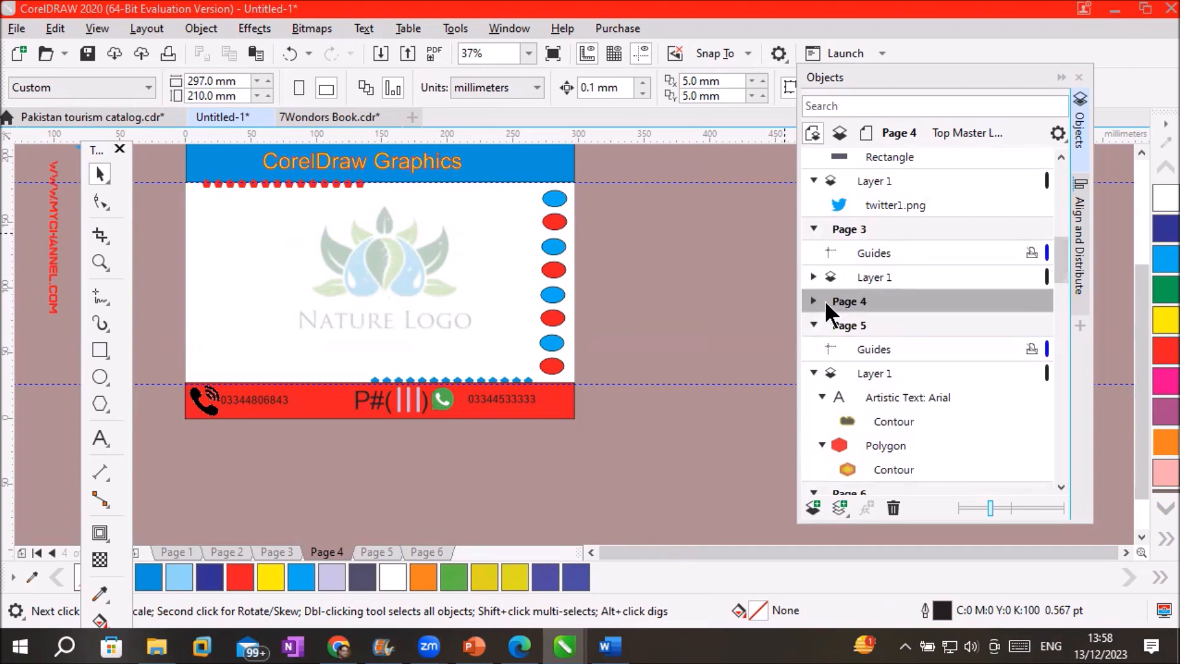
click(814, 301)
click(879, 345)
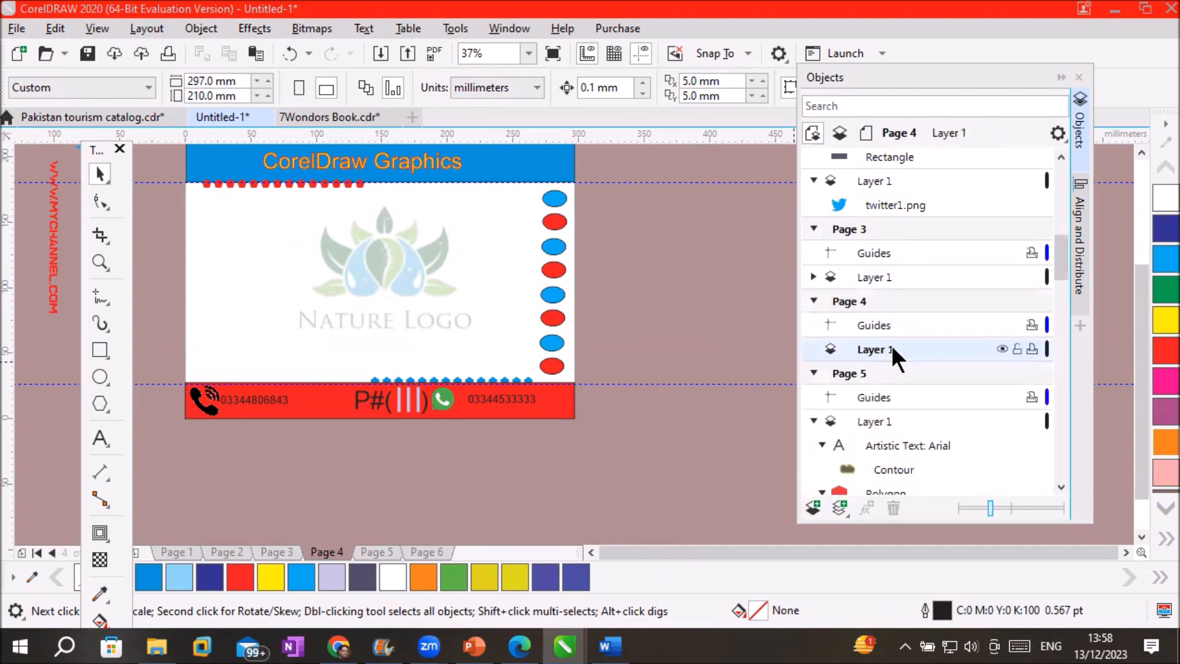
right_click(891, 347)
click(921, 428)
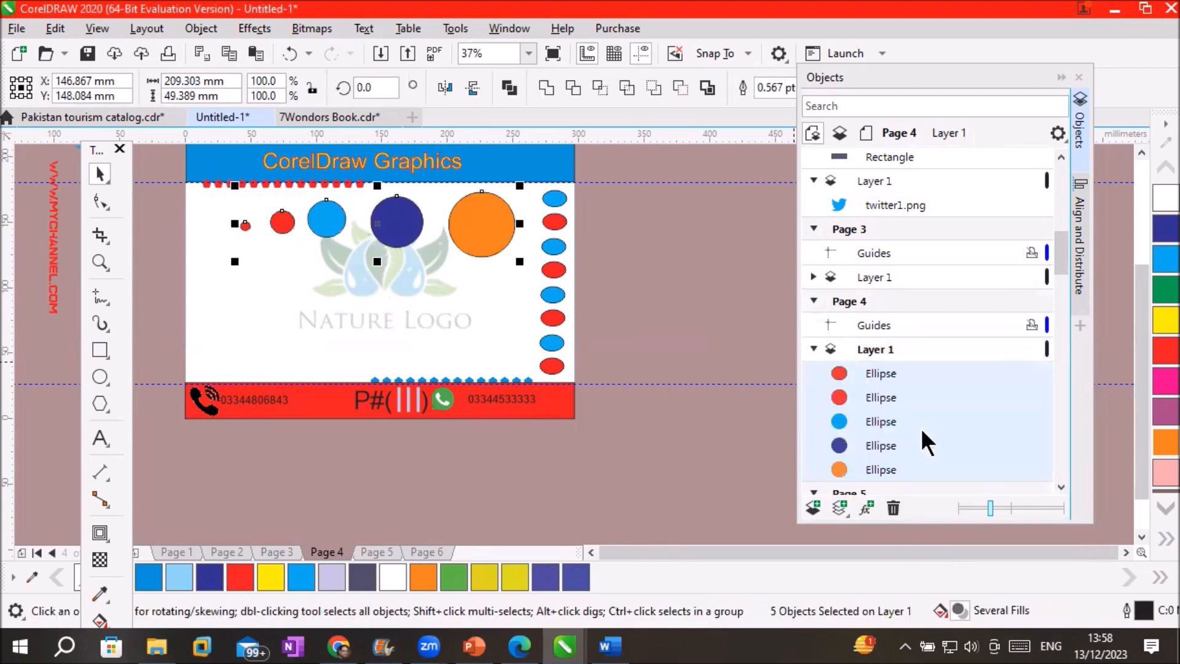
click(846, 306)
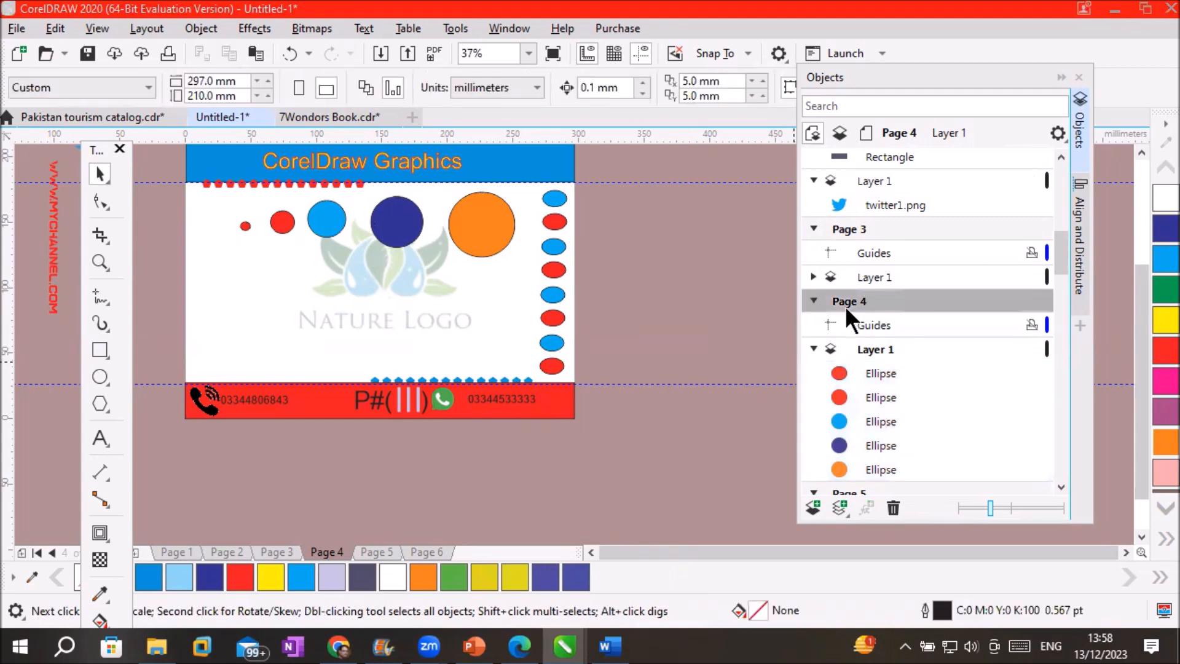
Move through Pages 3, 4 and 5 to Page 6, collapsing Page 4 and 5 entries
click(854, 228)
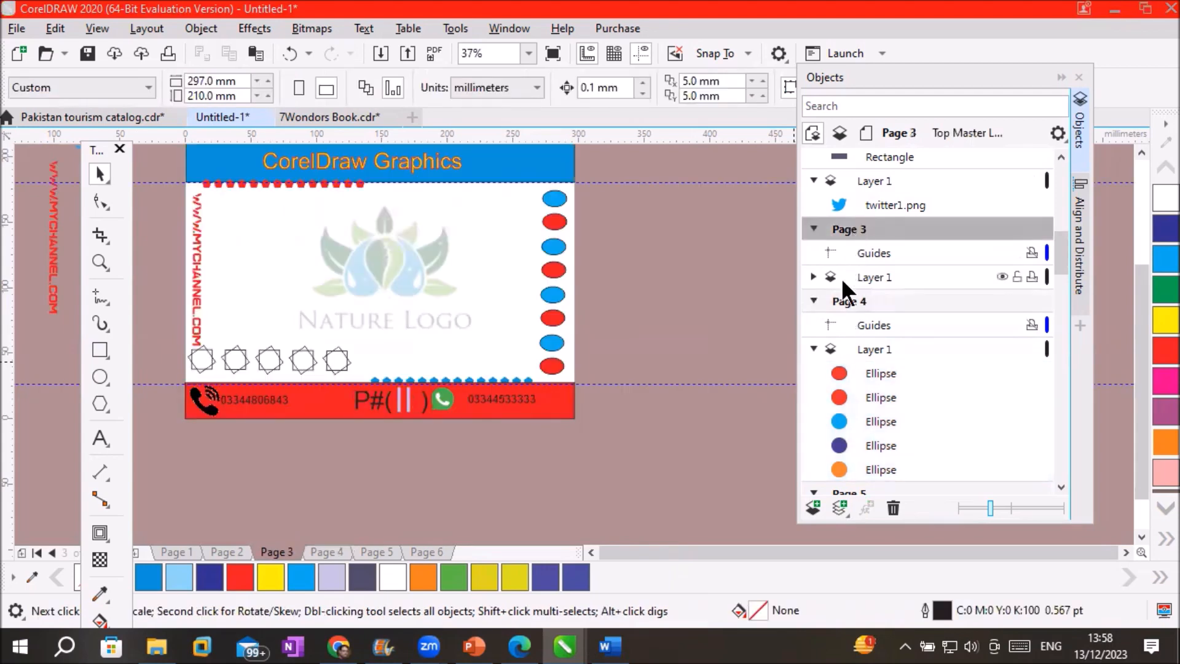
click(843, 301)
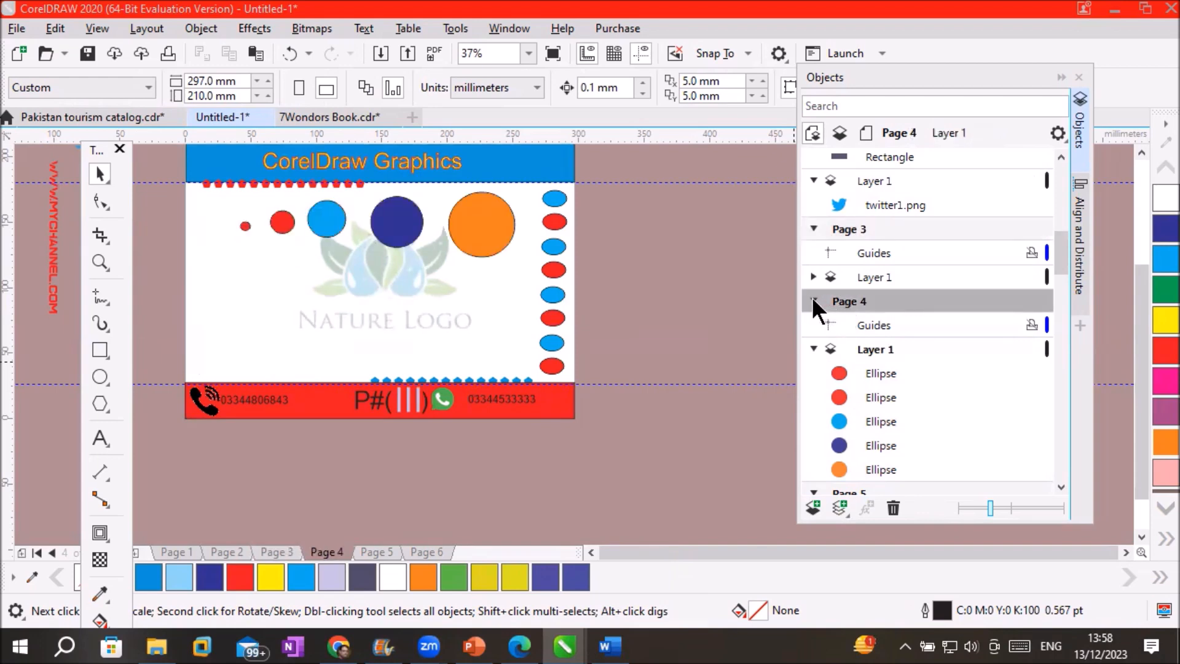
click(813, 300)
click(838, 322)
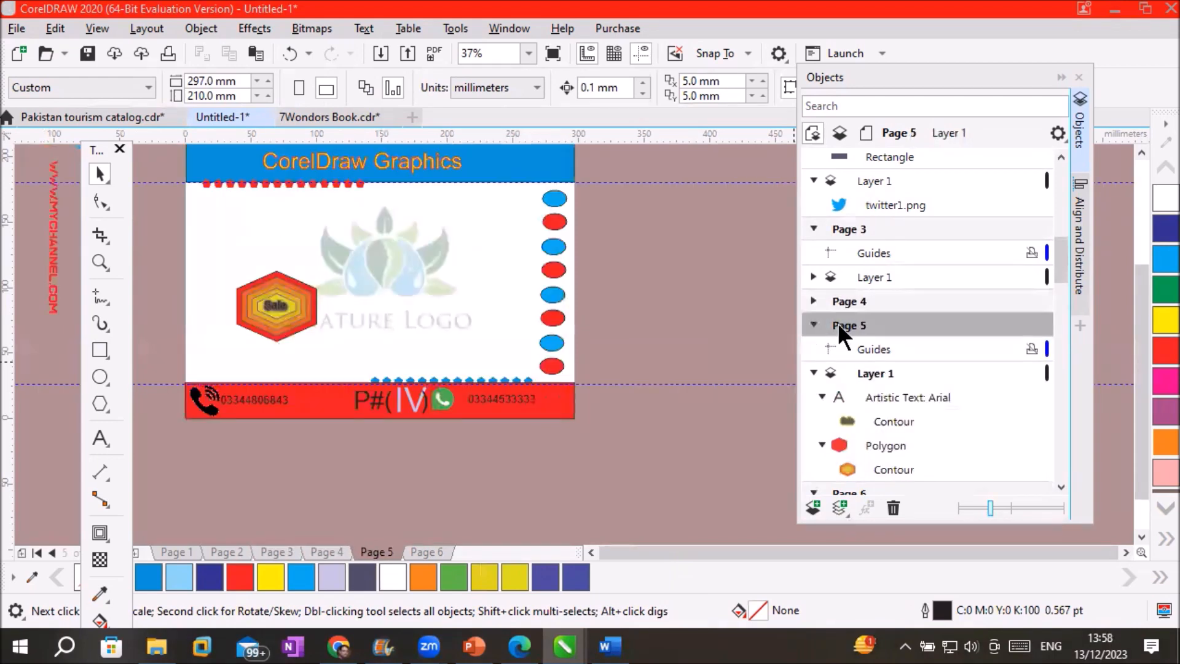
click(813, 321)
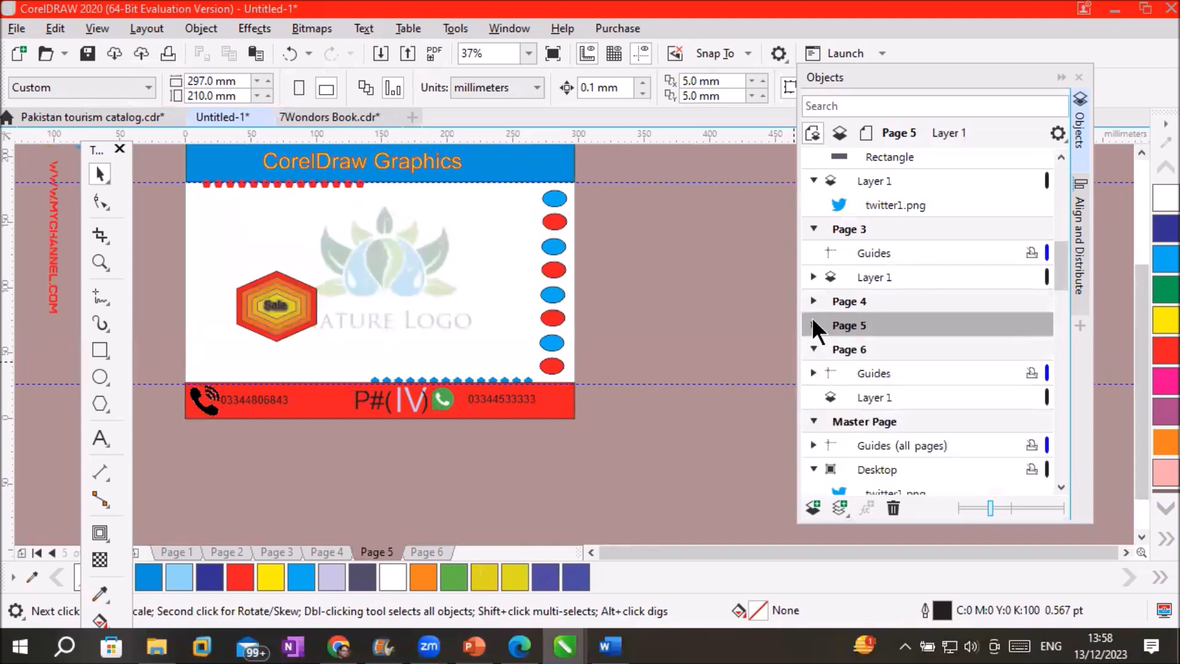
click(856, 347)
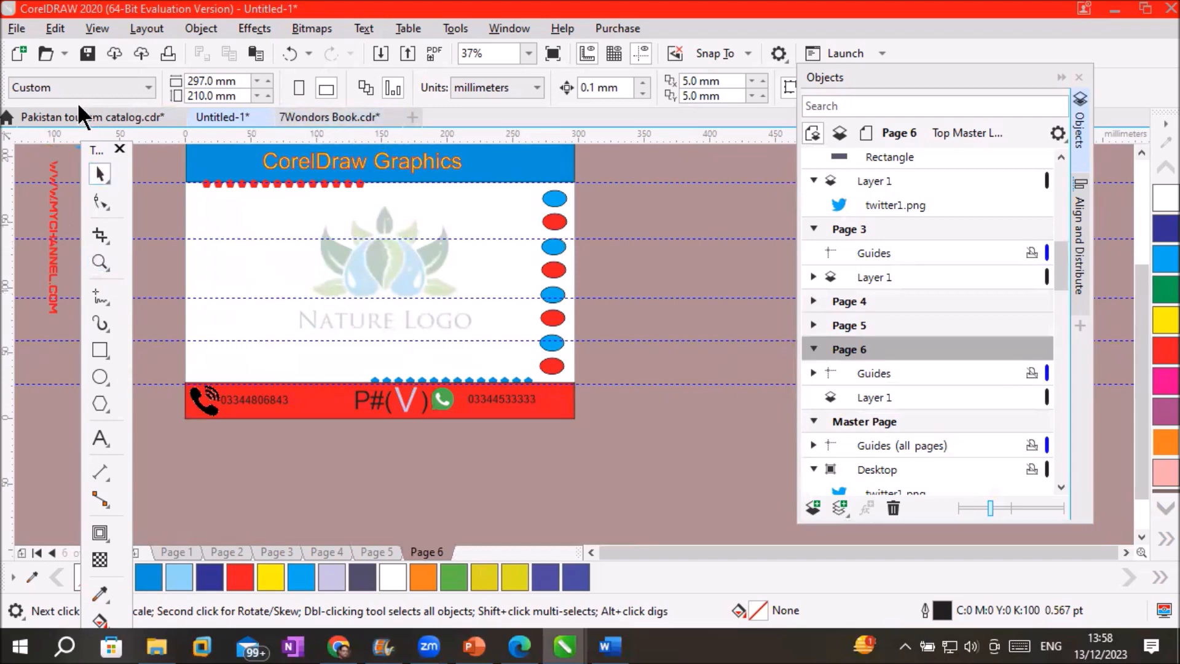
Open and close the interactive effects list, then nudge the floating toolbox left
click(106, 527)
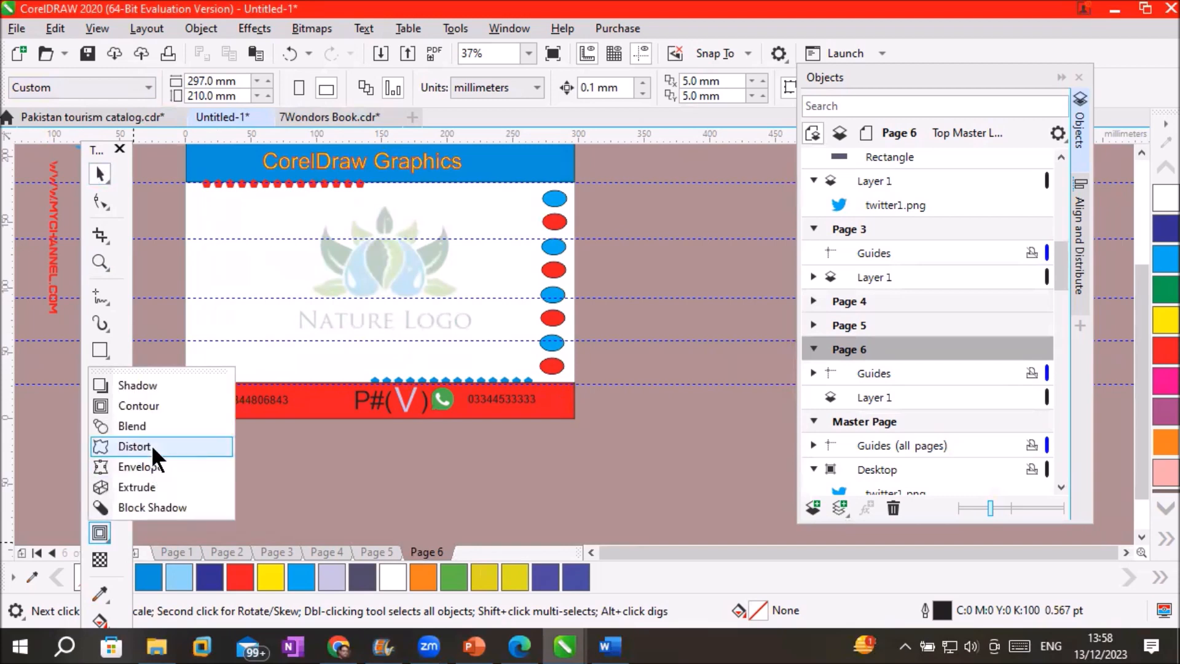
click(433, 544)
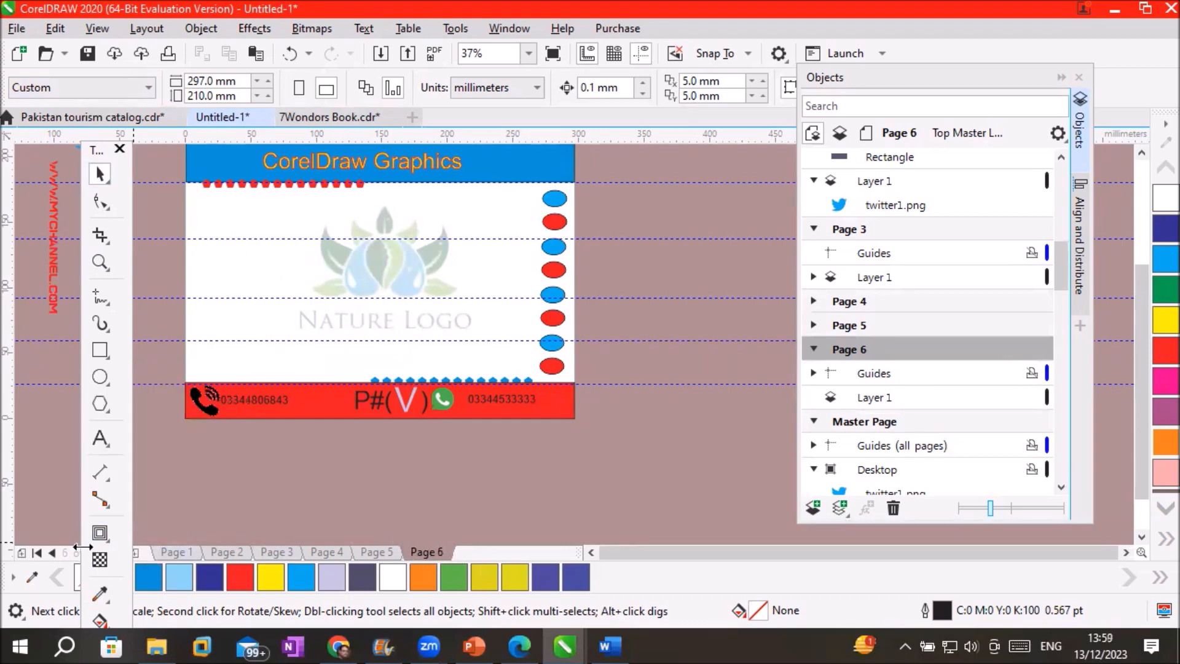
drag(100, 151, 72, 148)
Add Page 7 and draw a roughly 60 mm square rectangle in its upper left
click(135, 552)
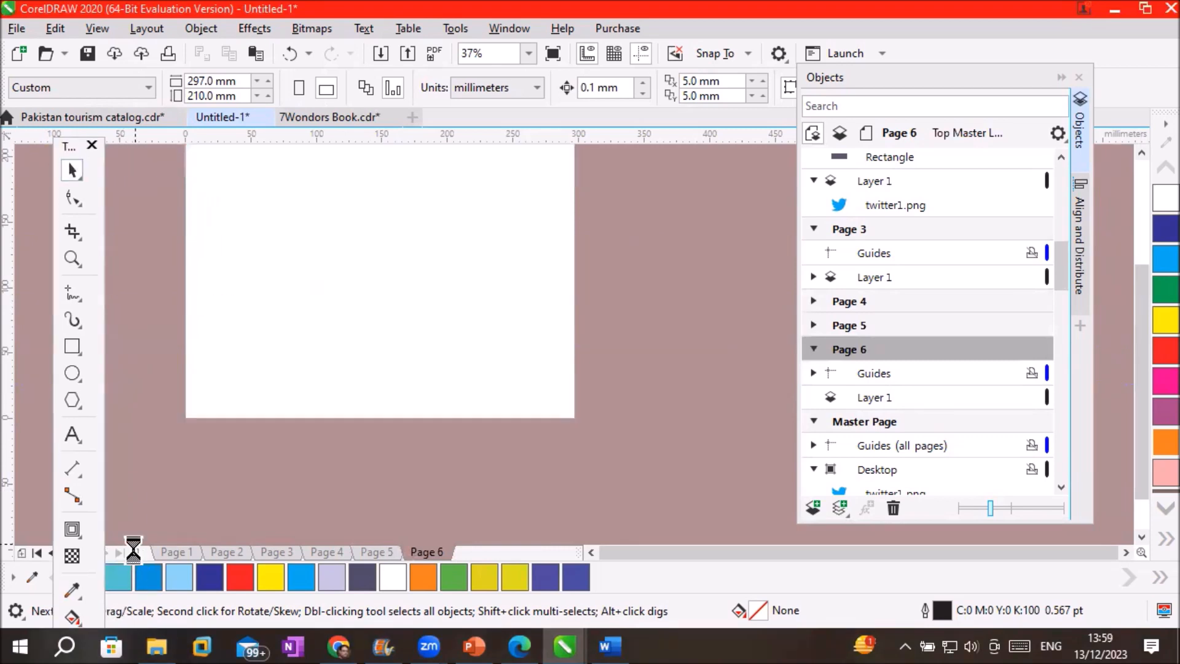
scroll(202, 265, up, 2)
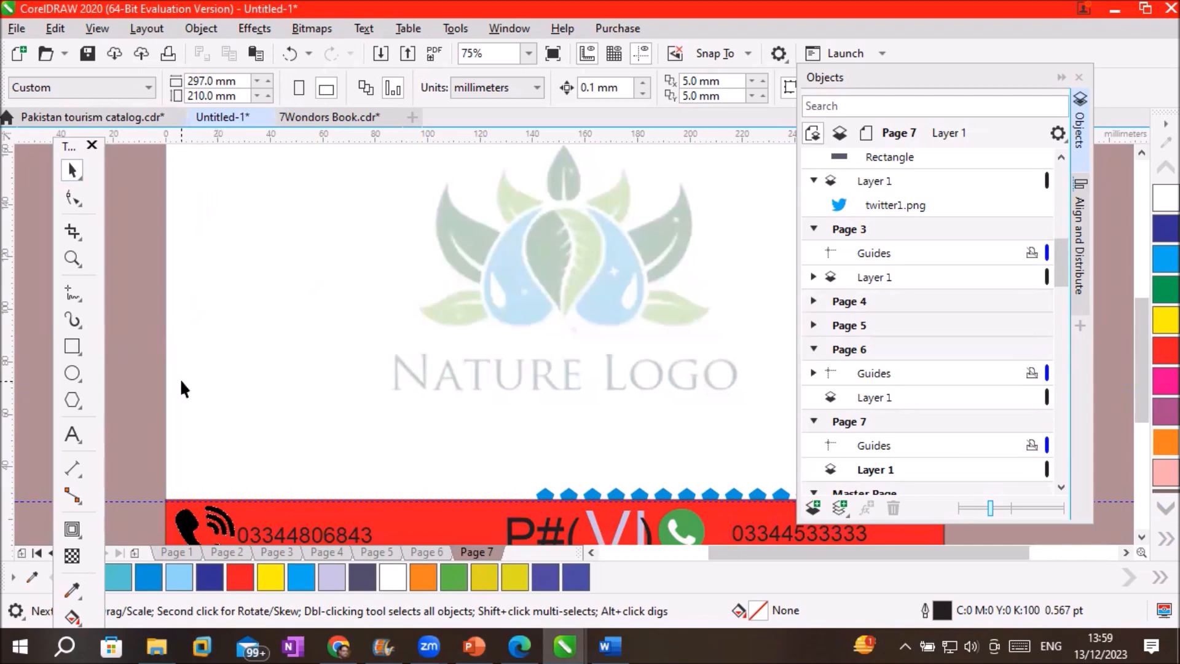
click(72, 346)
mouse_move(238, 205)
mouse_down()
mouse_move(264, 266)
mouse_move(395, 362)
mouse_up()
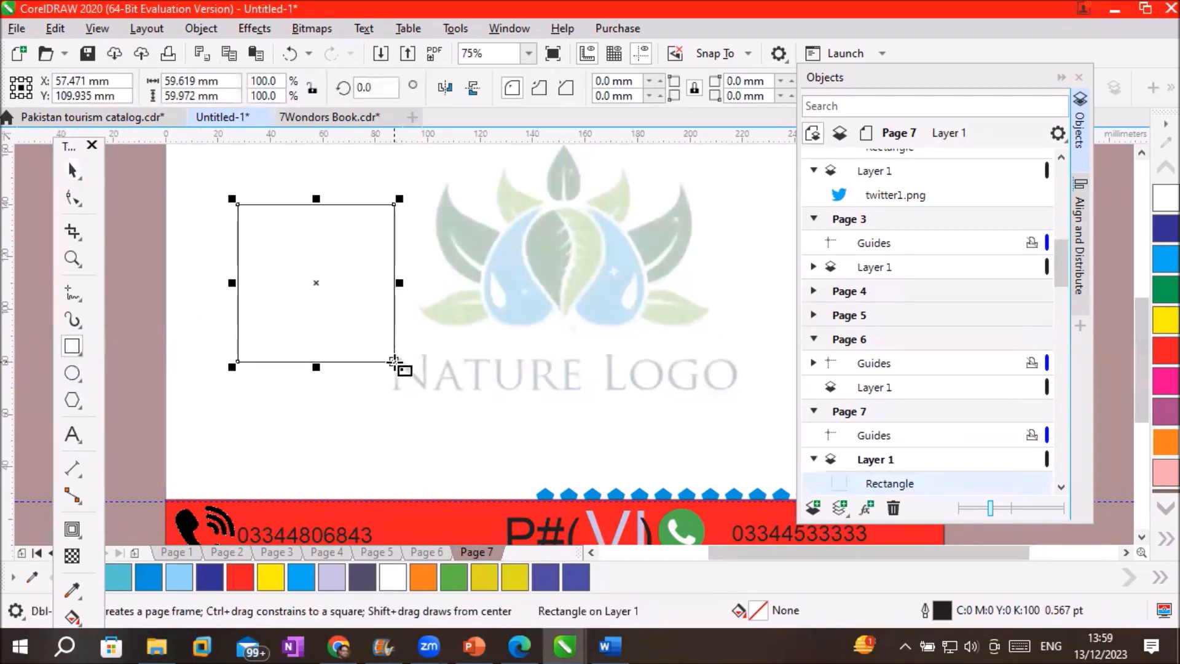
click(72, 523)
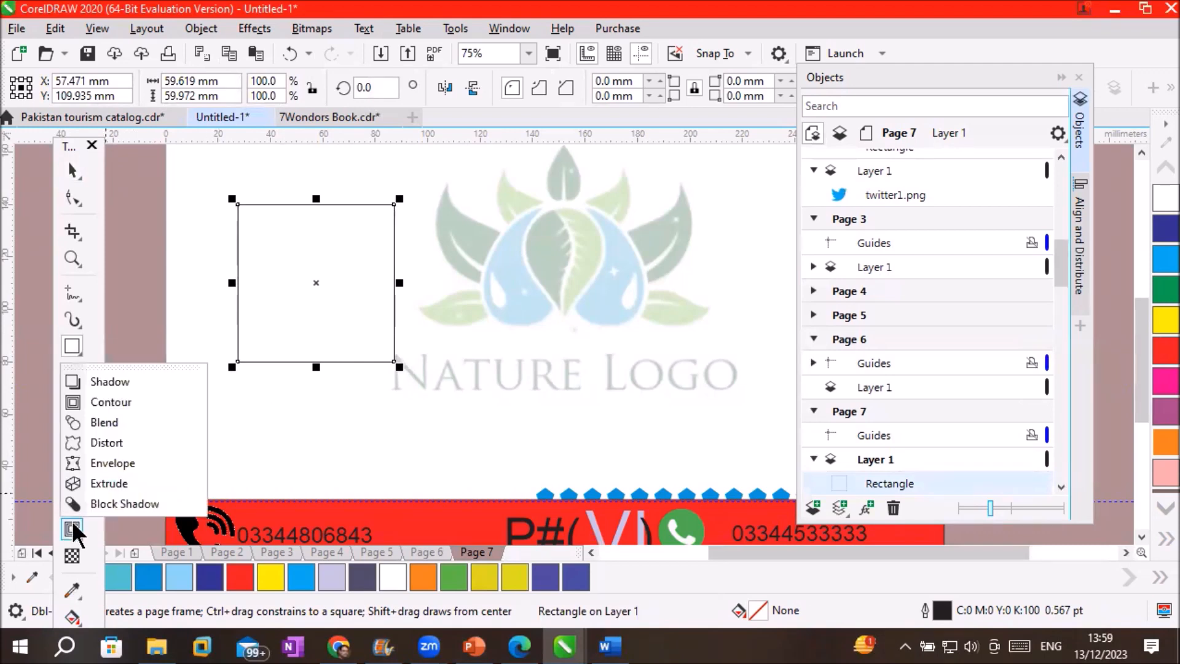
Apply and clear the Pull Corners and Push Corners distortion presets on the square
click(146, 444)
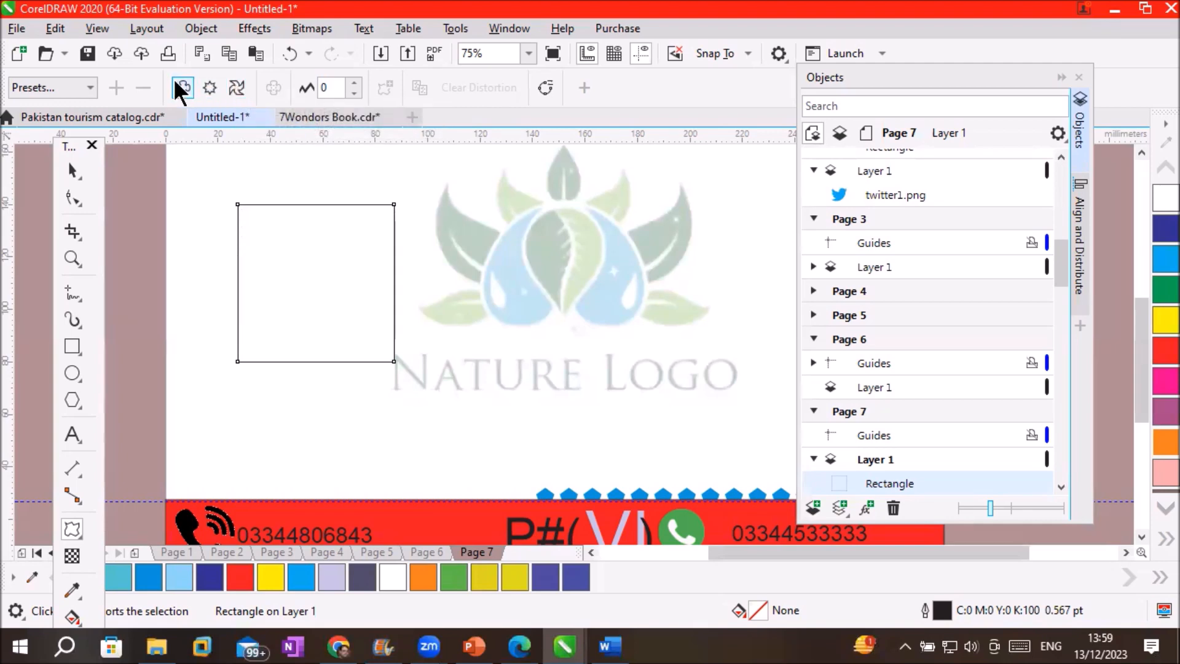
click(90, 87)
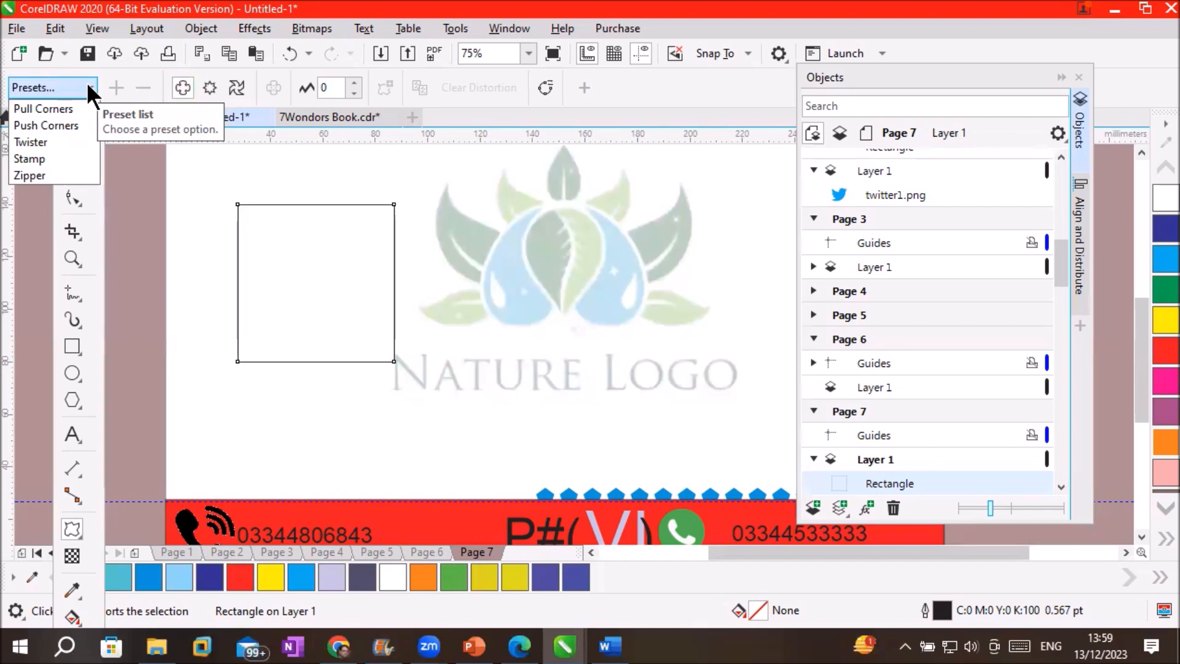
click(58, 109)
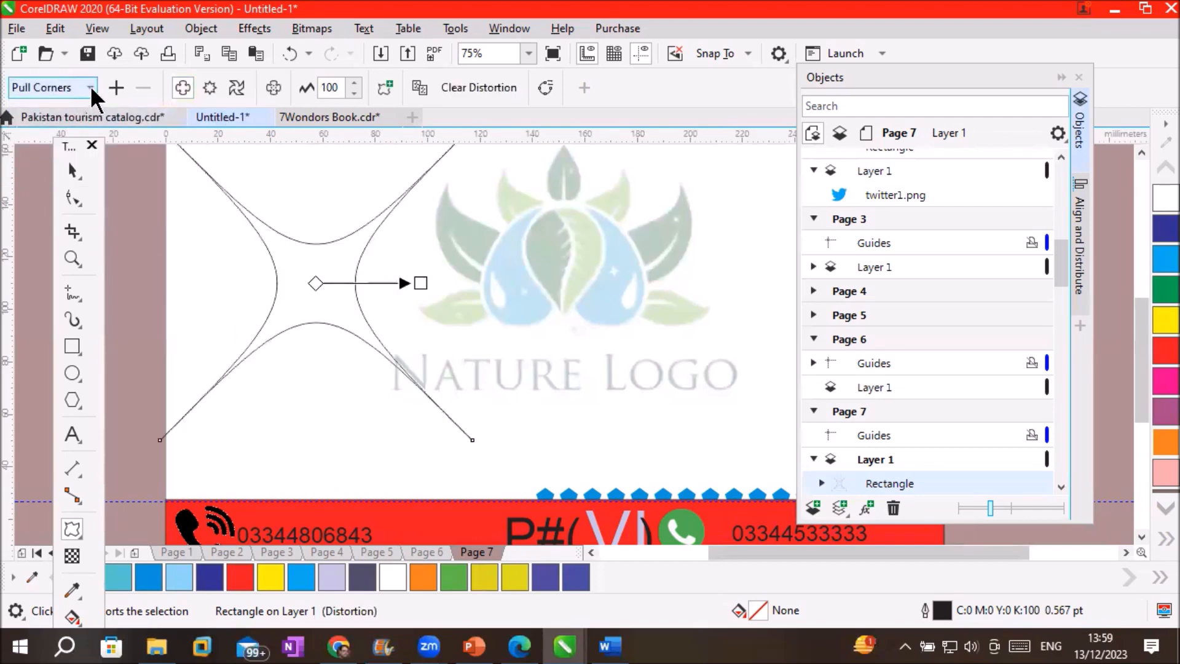
click(495, 85)
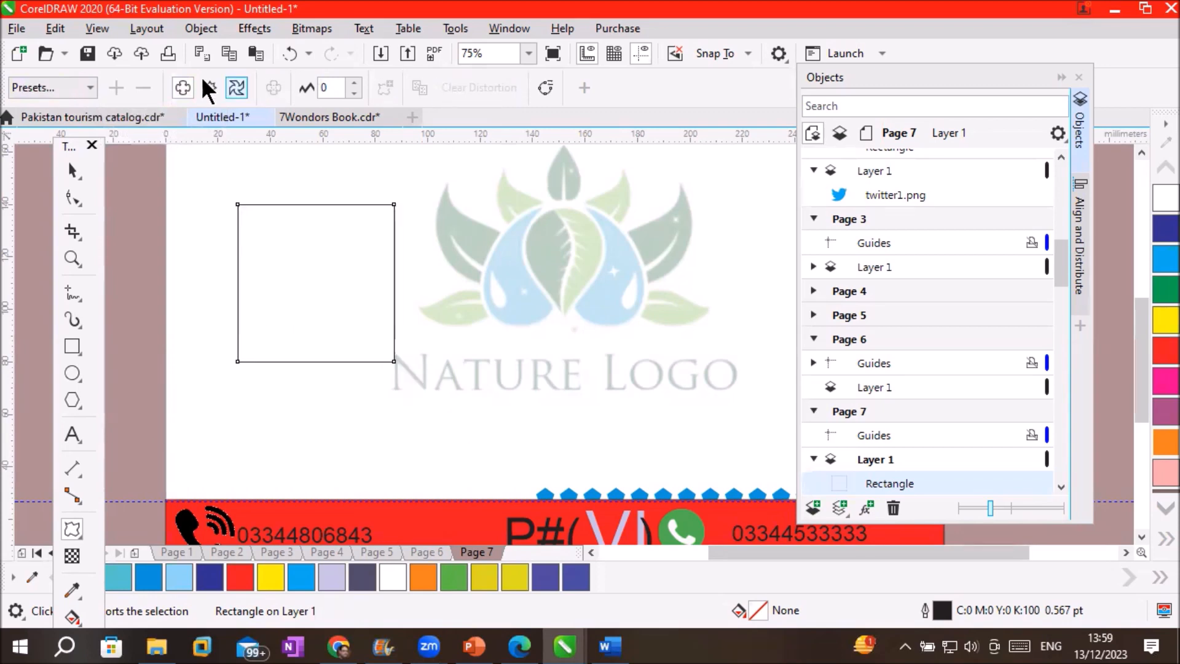
click(90, 87)
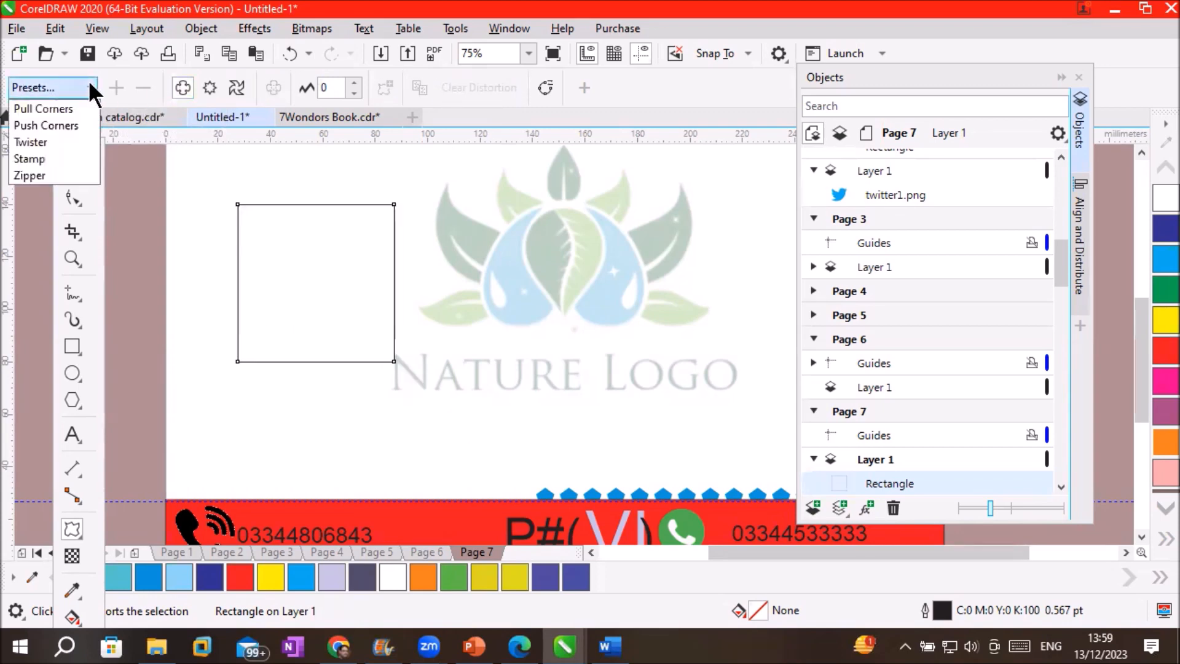
click(71, 126)
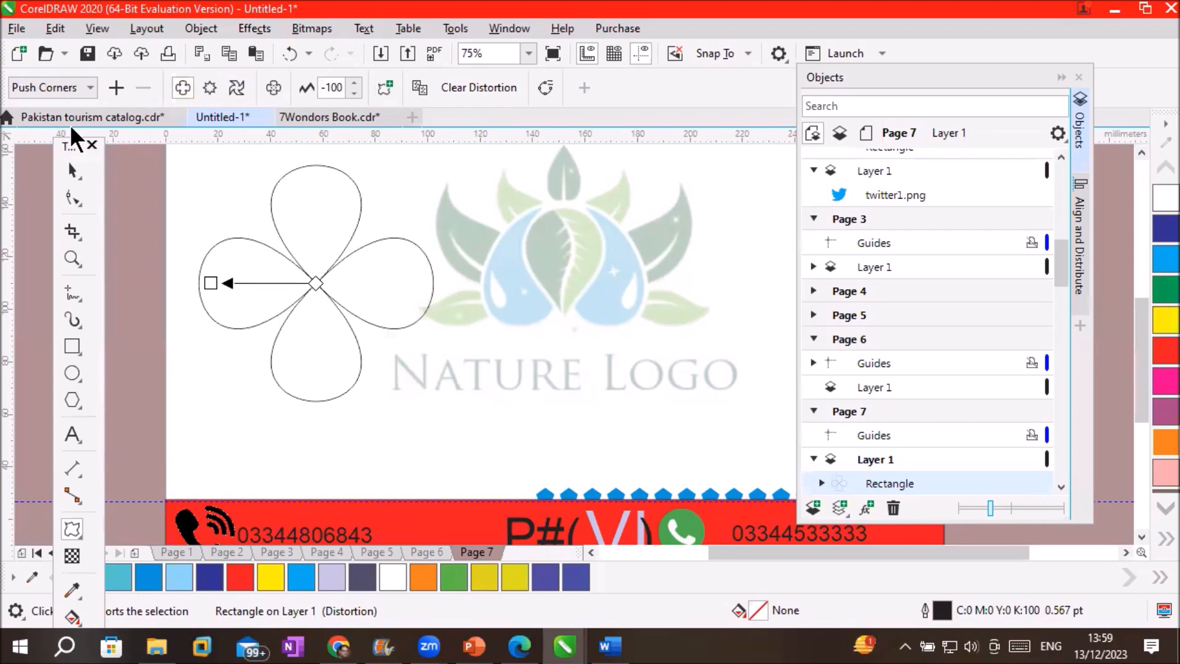
click(507, 93)
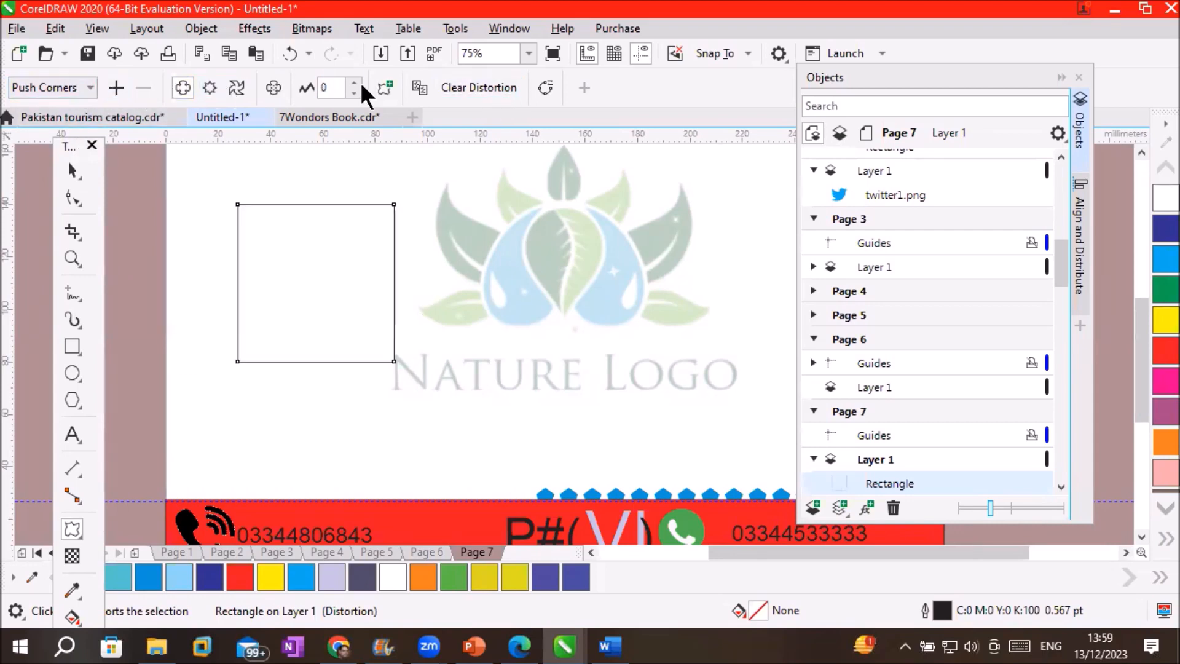
Twist the square with the Twister preset, fill it dark blue, then clear the distortion
click(90, 89)
click(31, 142)
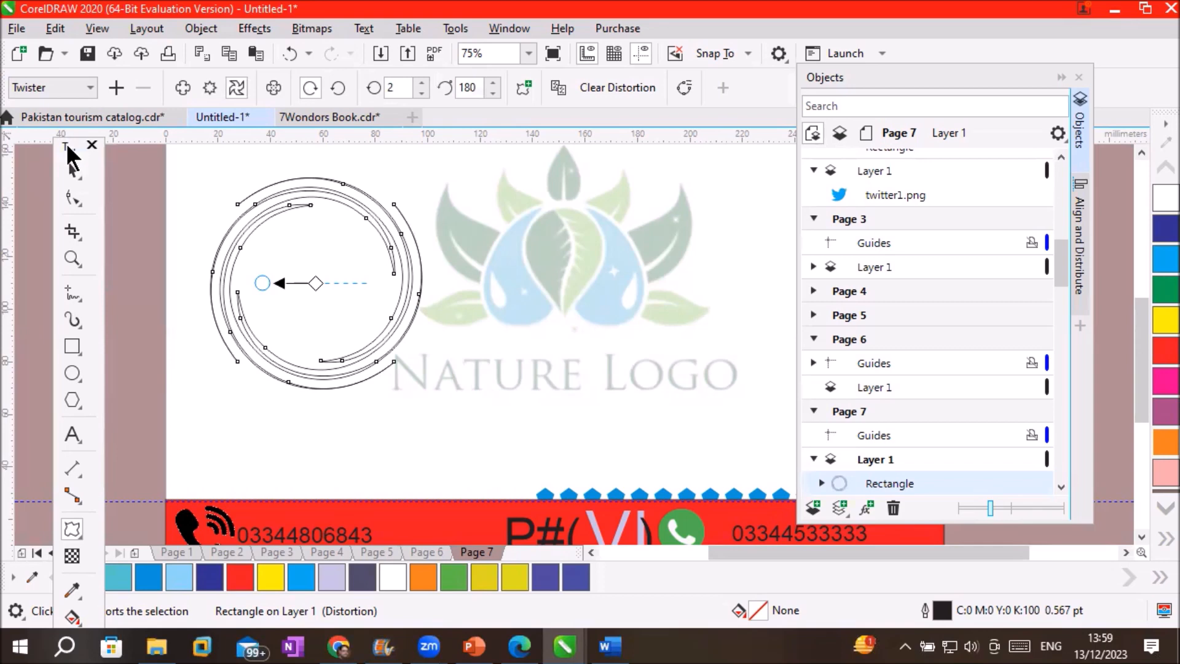
click(1156, 229)
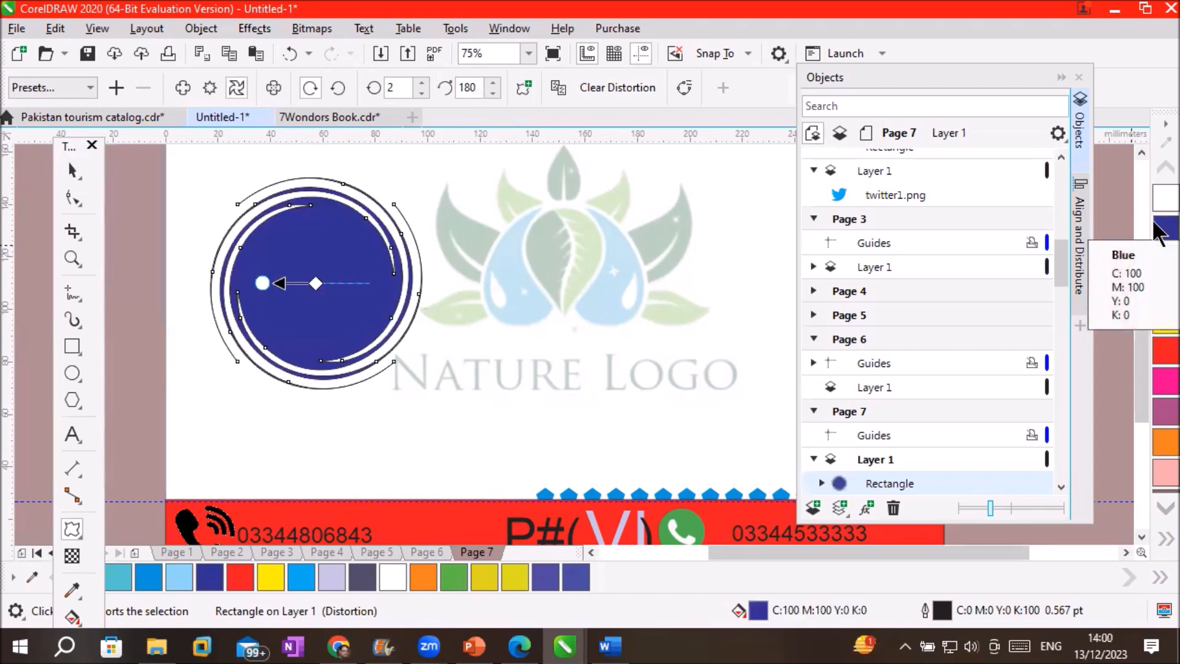
click(620, 86)
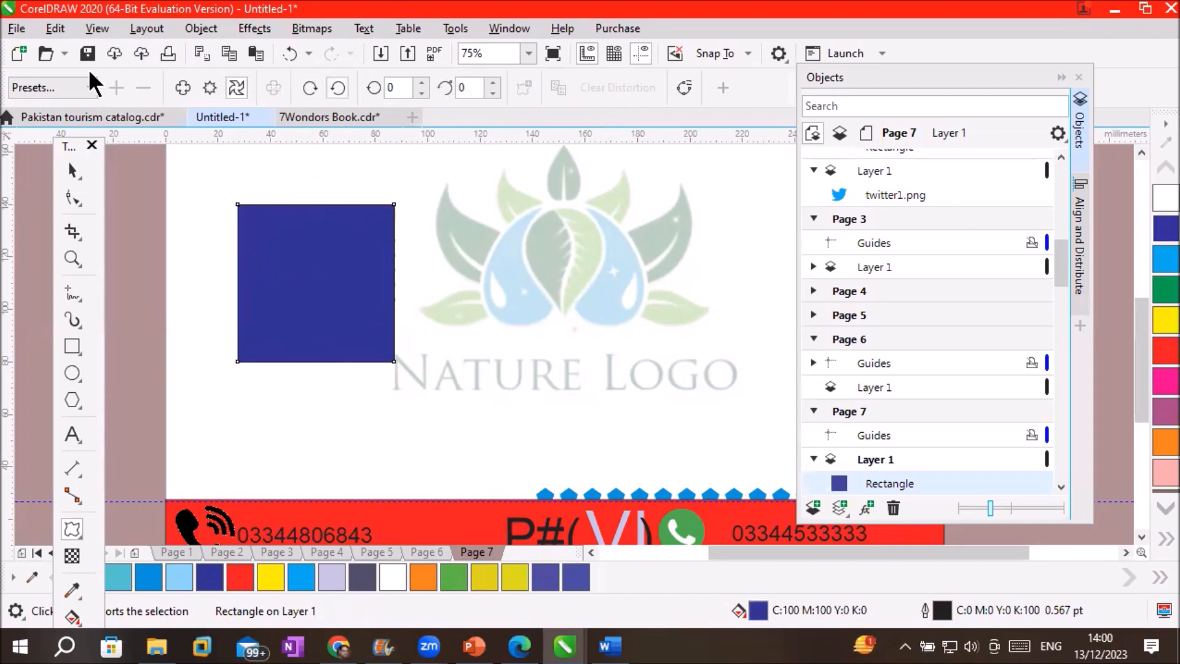
click(83, 88)
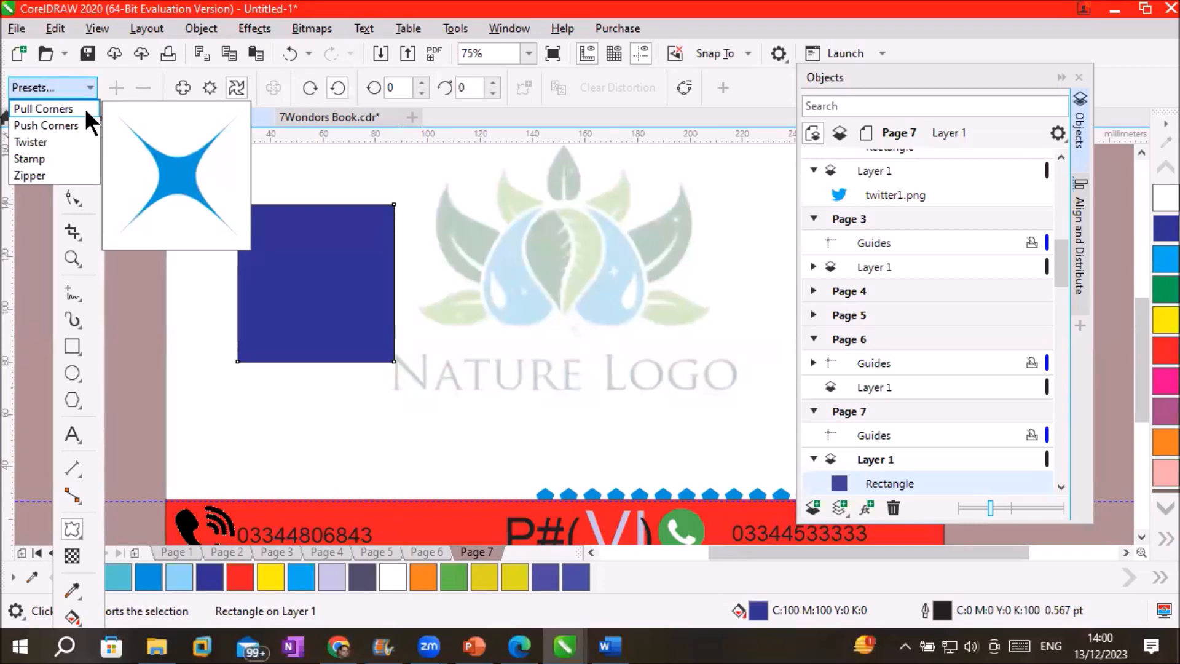
click(78, 400)
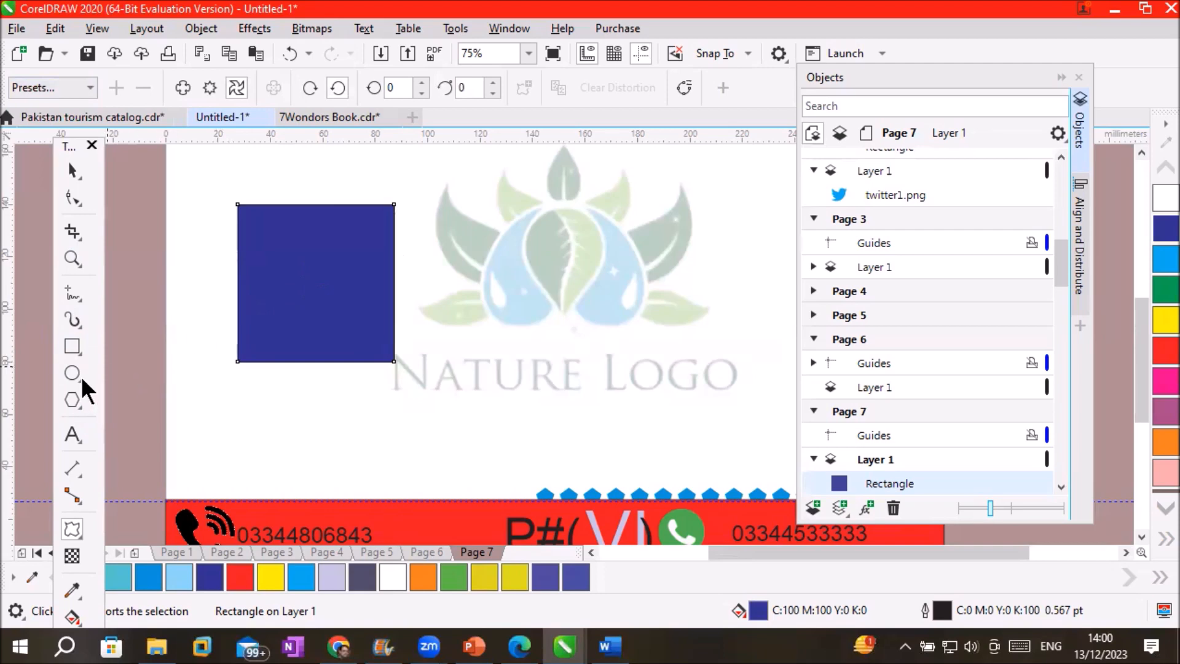
Draw a red eight-sided polygon right of the square, then select the square
click(71, 399)
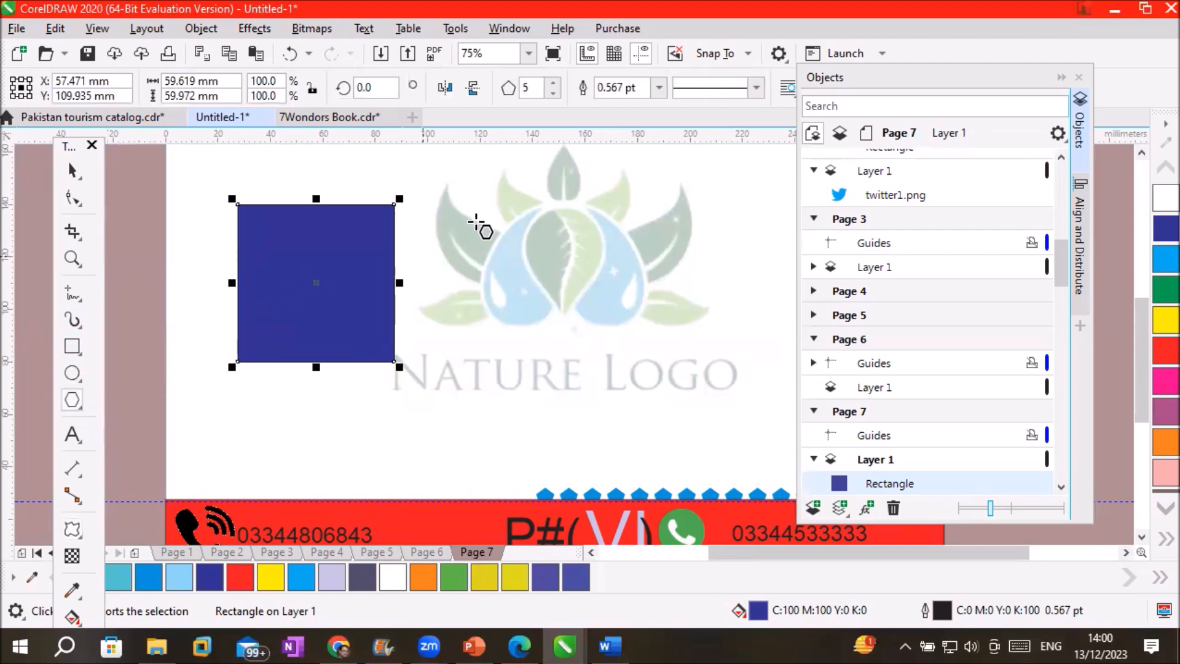
drag(519, 239, 718, 395)
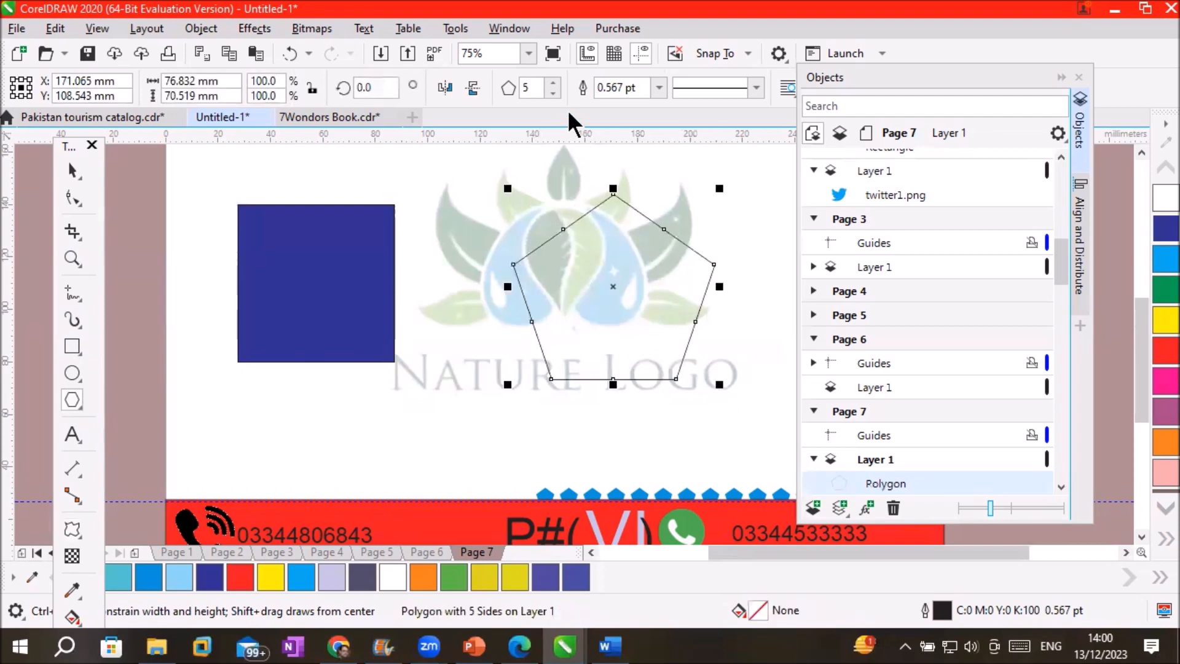
click(555, 82)
click(554, 81)
click(554, 81)
click(555, 81)
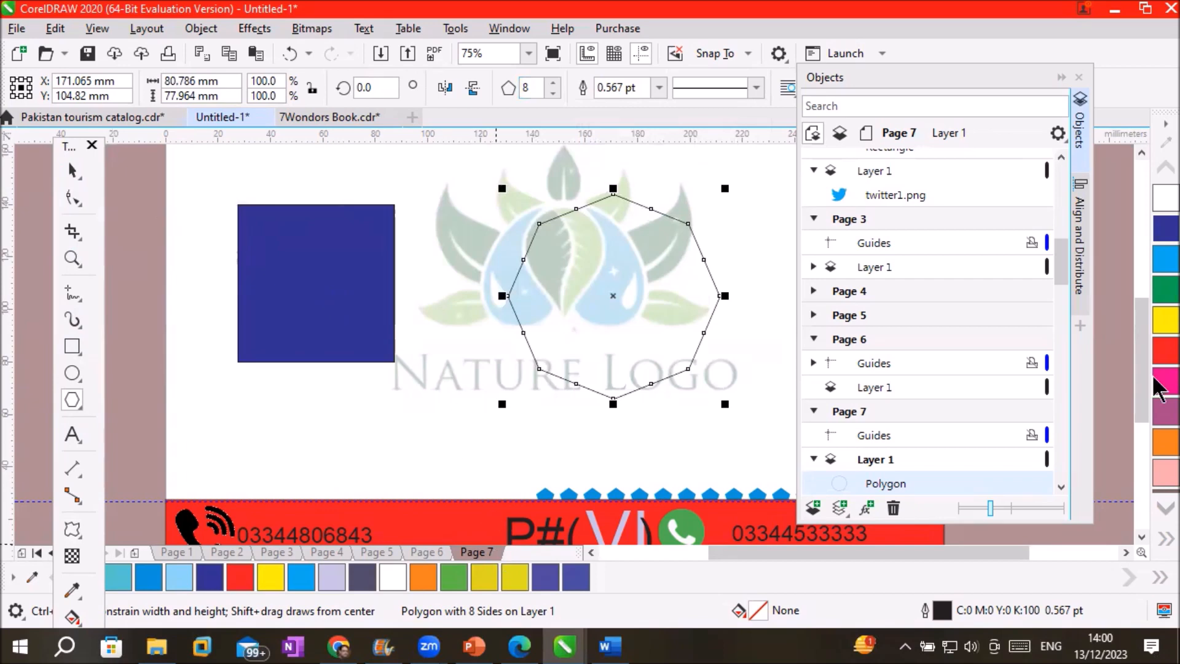
click(1162, 355)
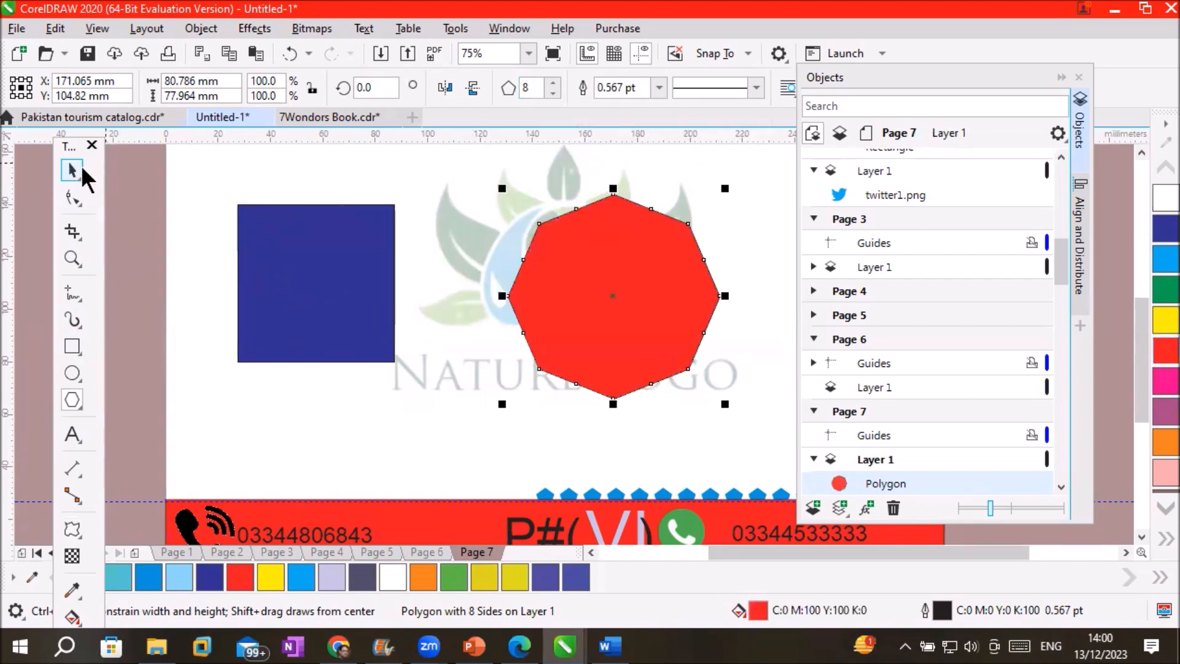
click(83, 173)
click(289, 266)
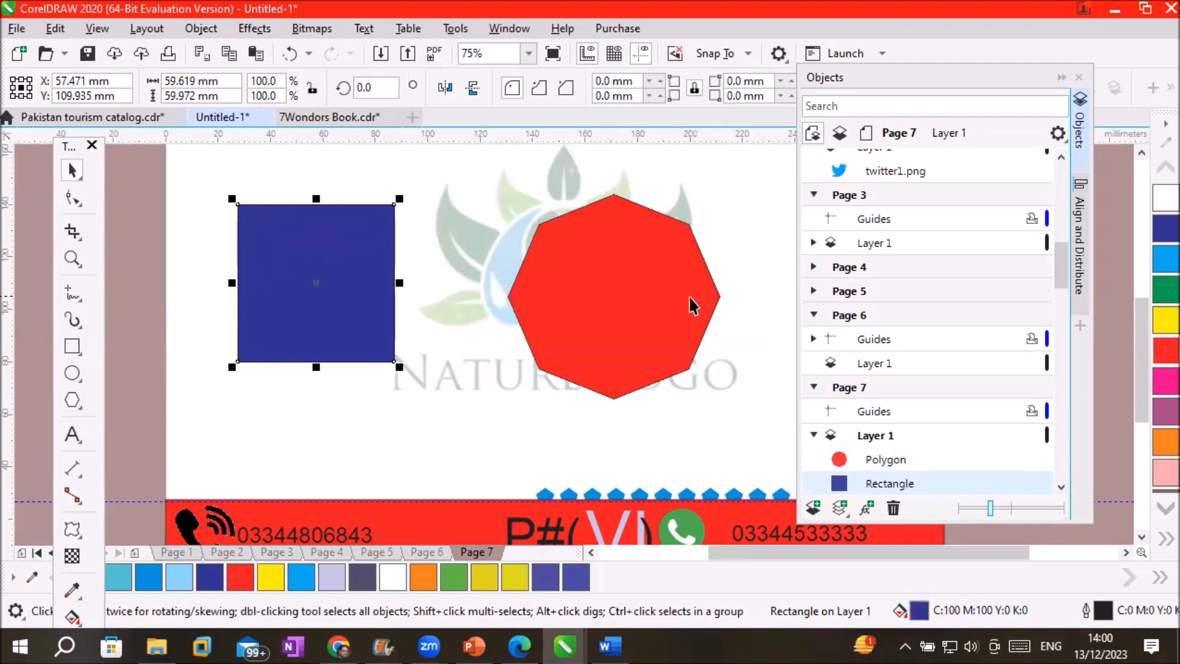
shift+click(666, 303)
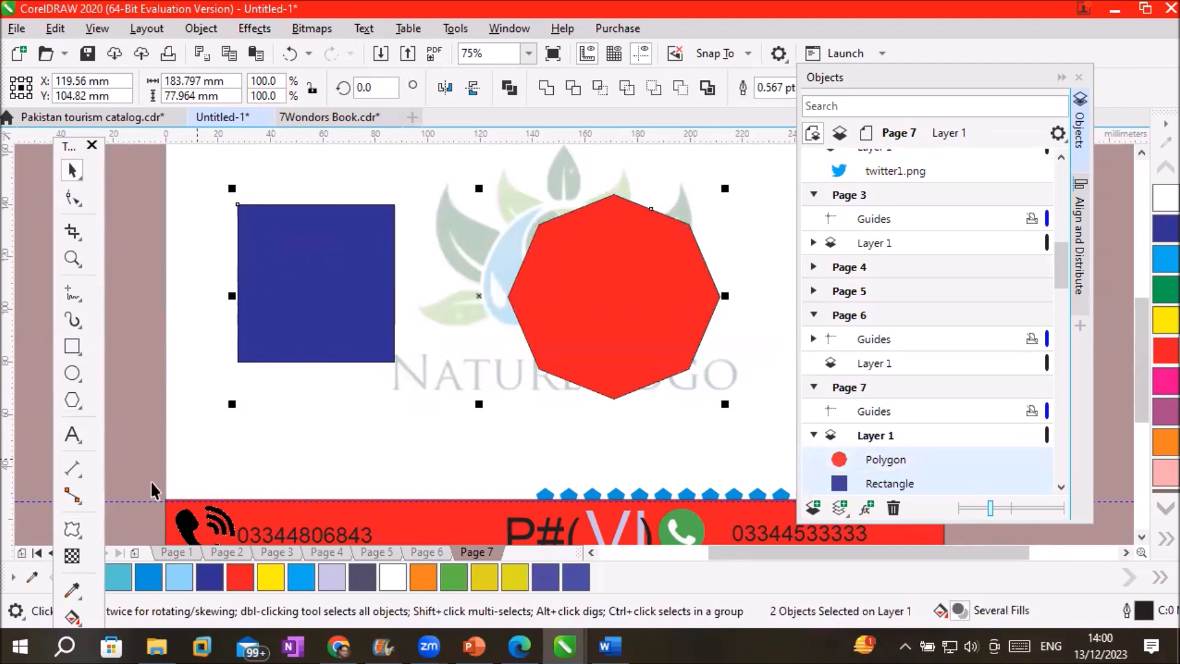
click(72, 531)
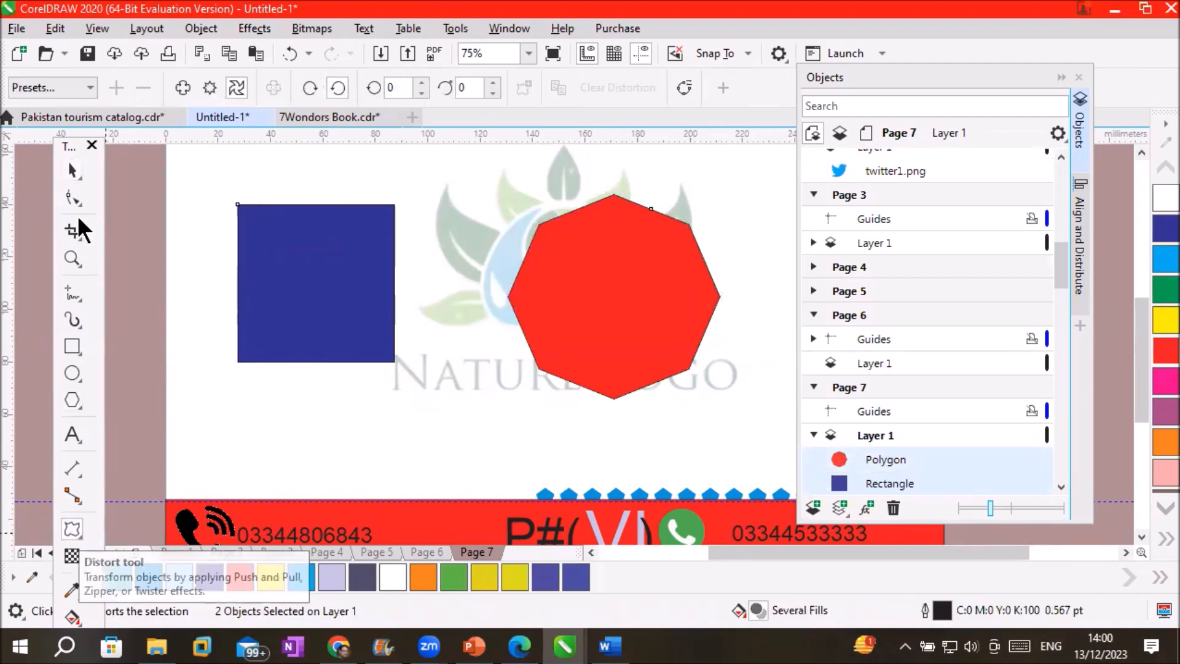
click(89, 88)
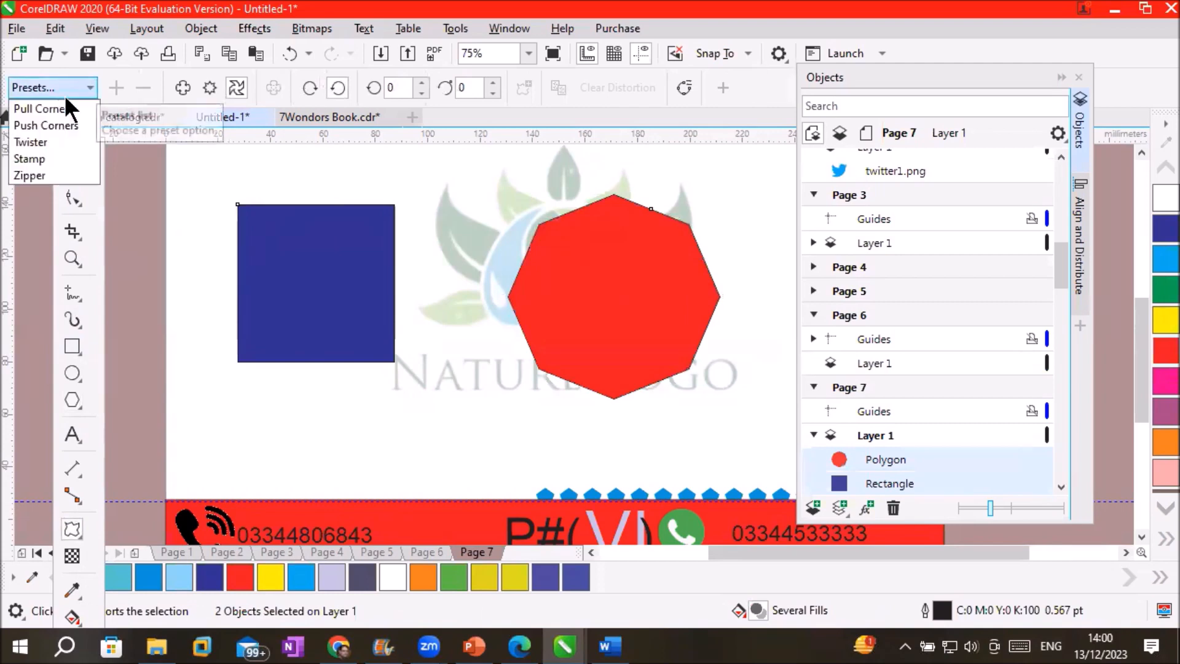
click(55, 109)
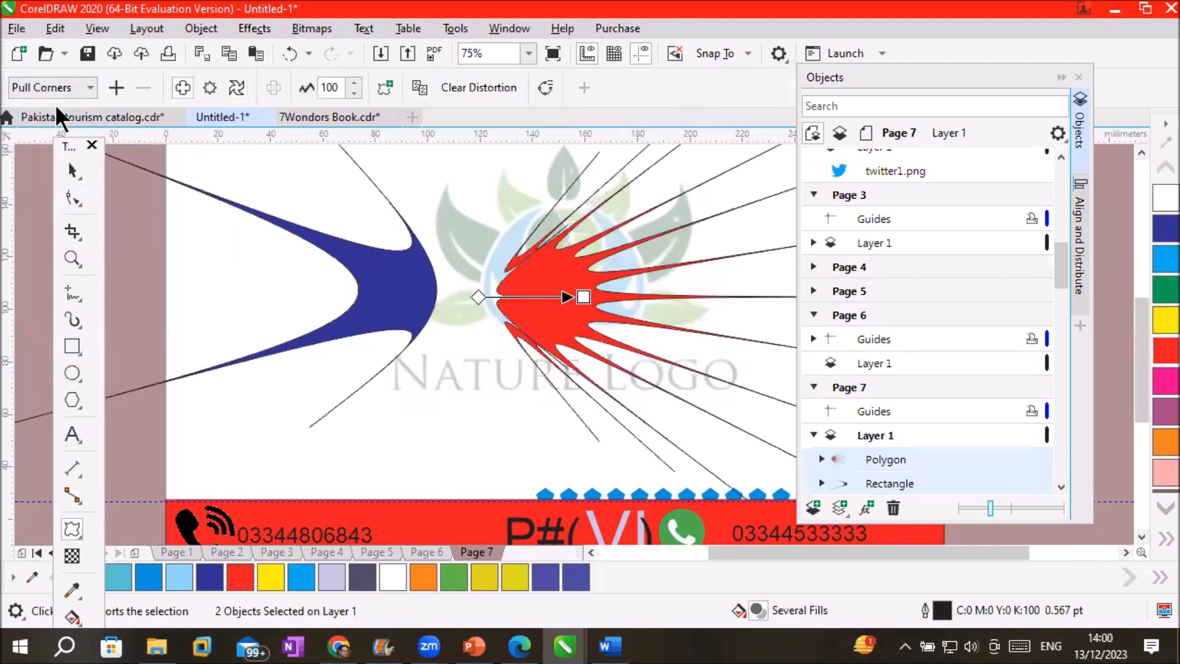
click(483, 85)
click(89, 88)
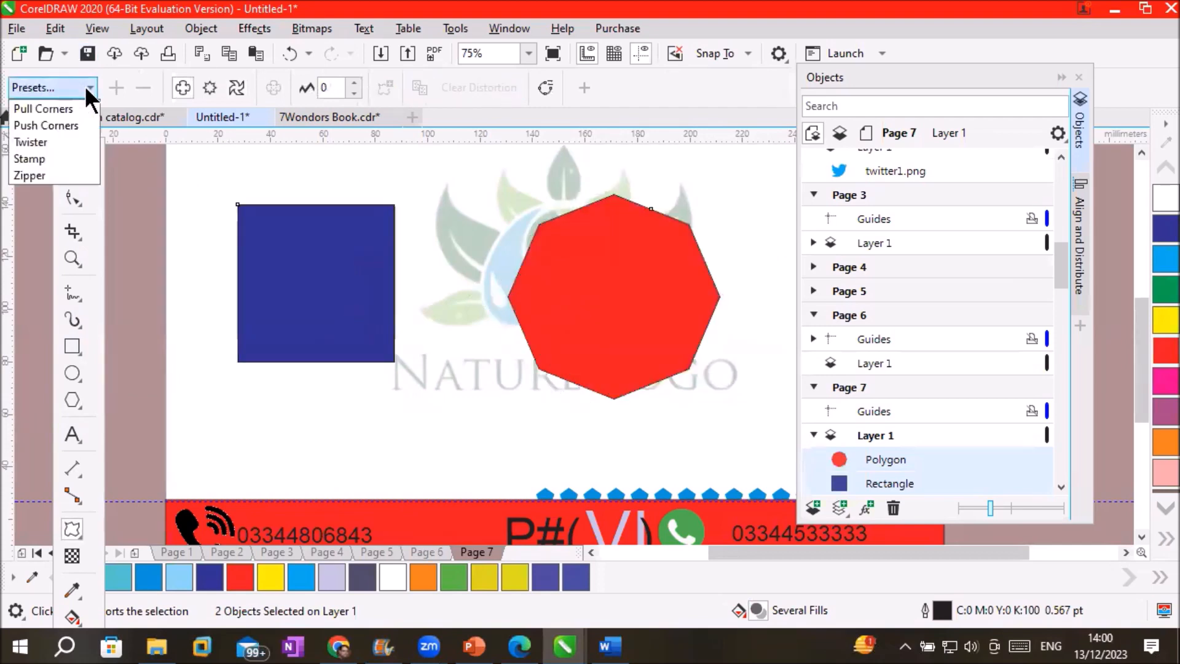
click(62, 127)
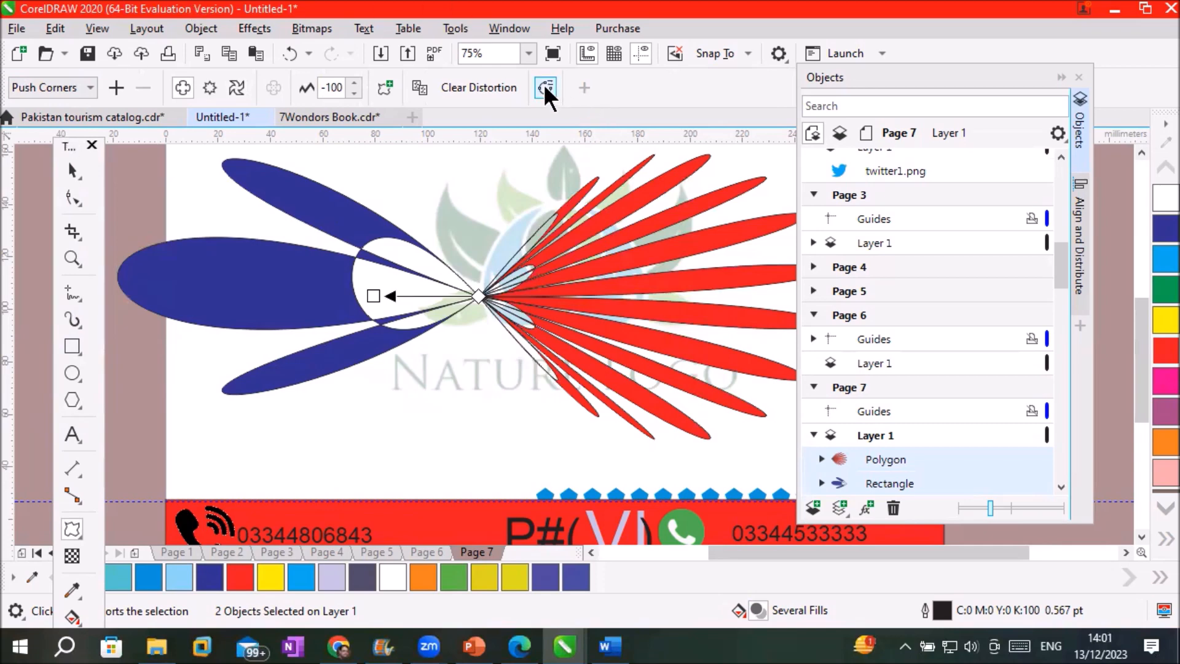
click(465, 87)
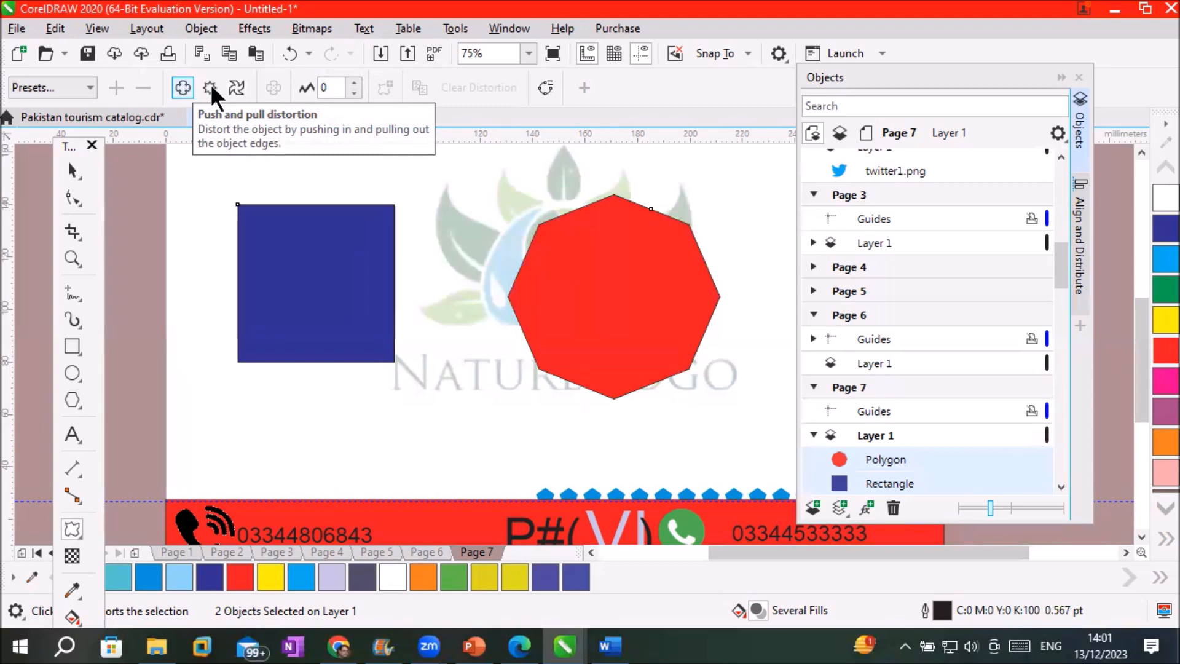
drag(624, 279, 685, 279)
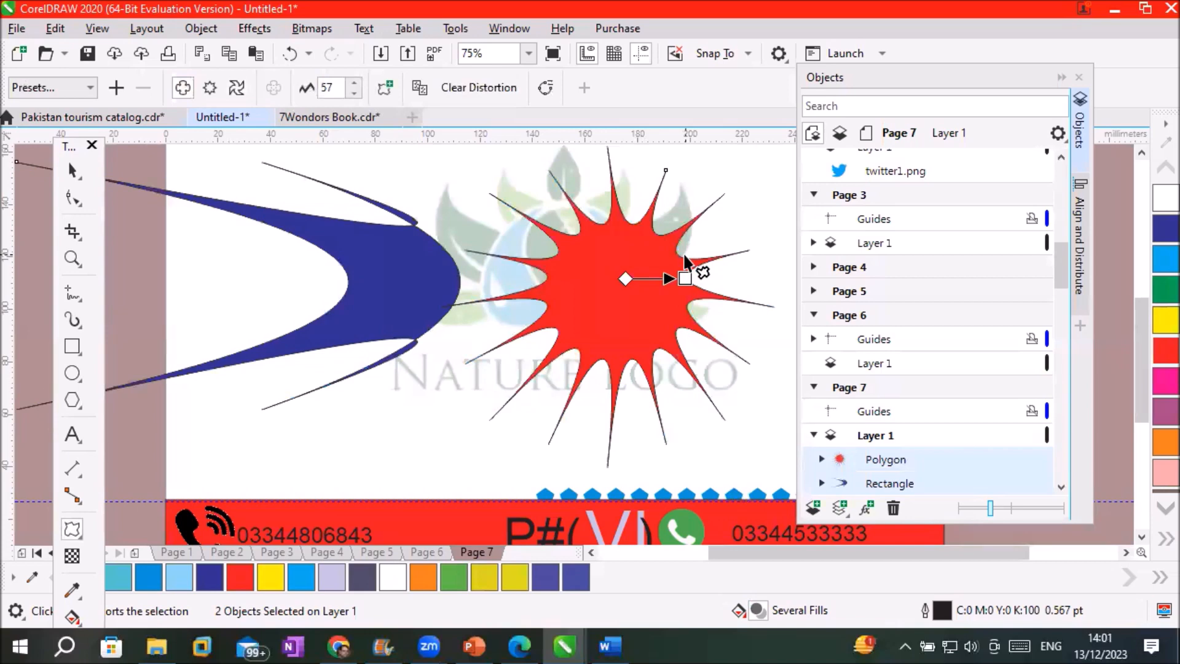
key(ctrl+z)
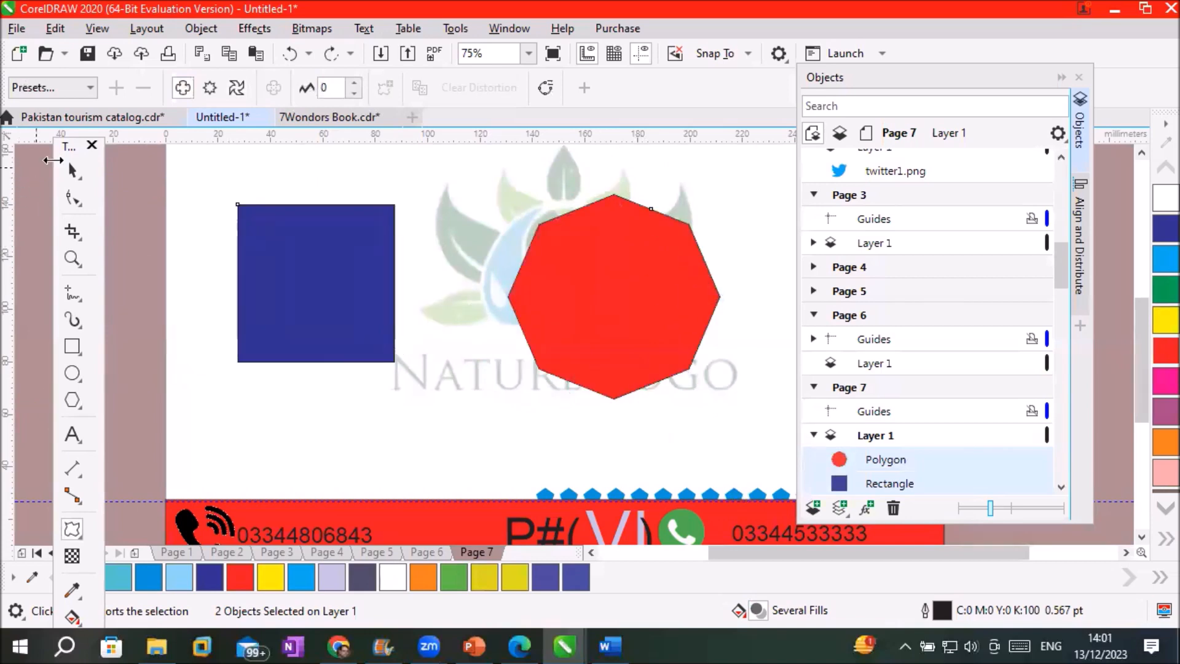
Push-pull distort the red octagon into spikes and adjust the distortion strength
click(254, 161)
click(72, 170)
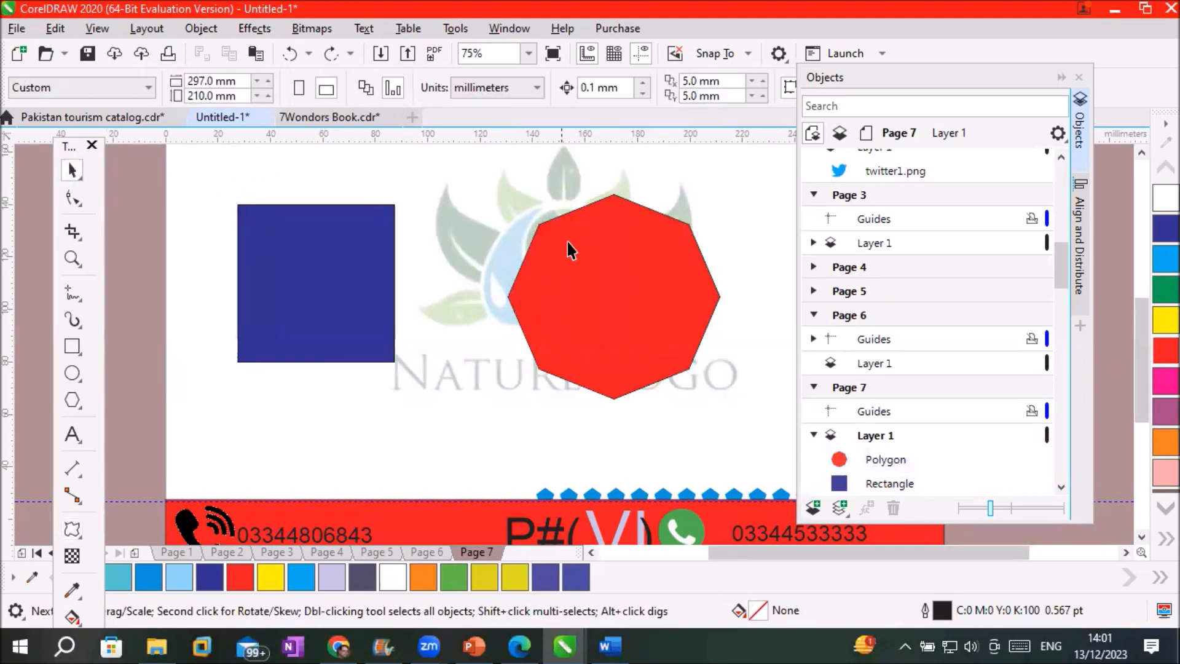
click(590, 252)
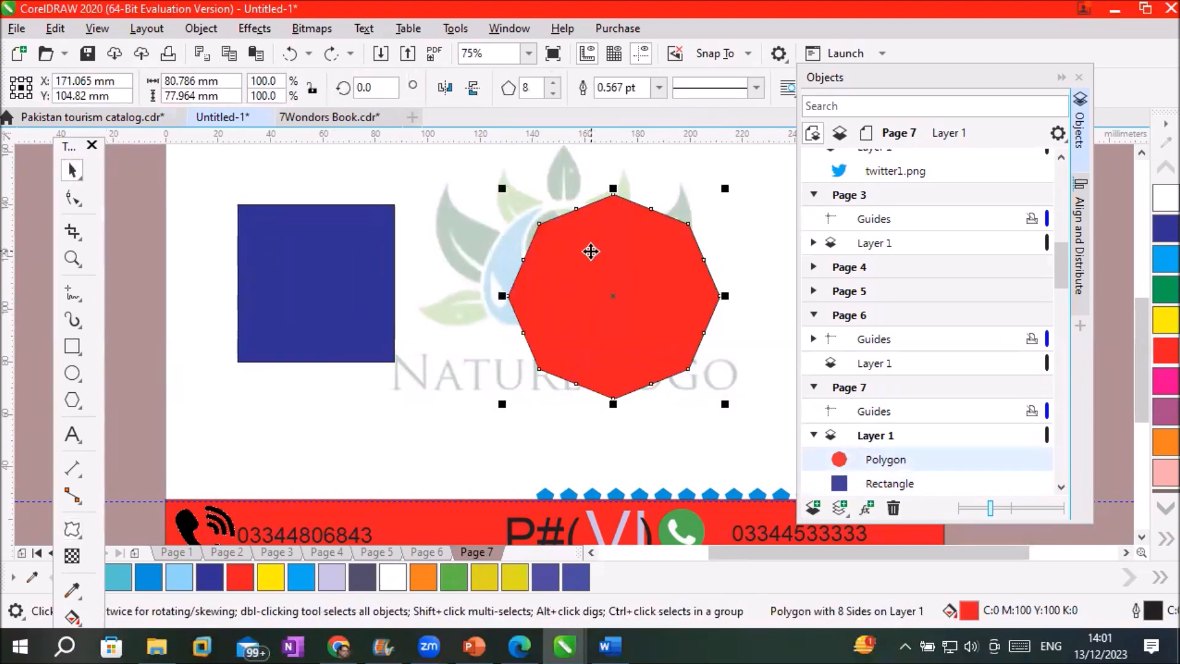
click(75, 528)
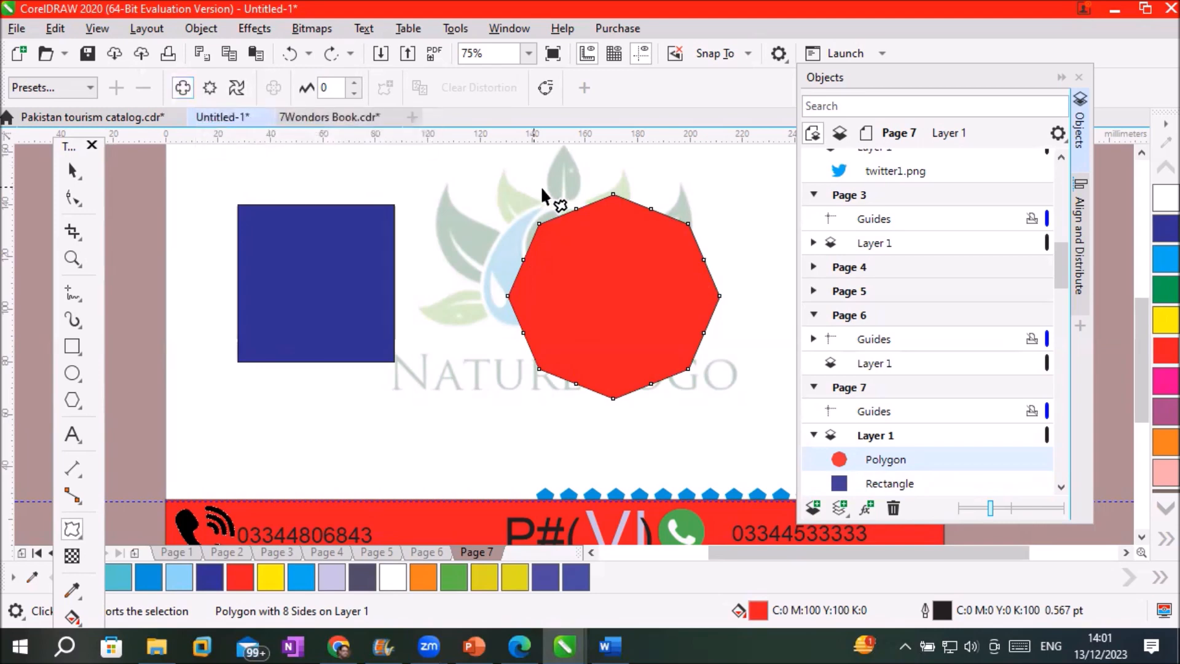
drag(661, 258, 559, 290)
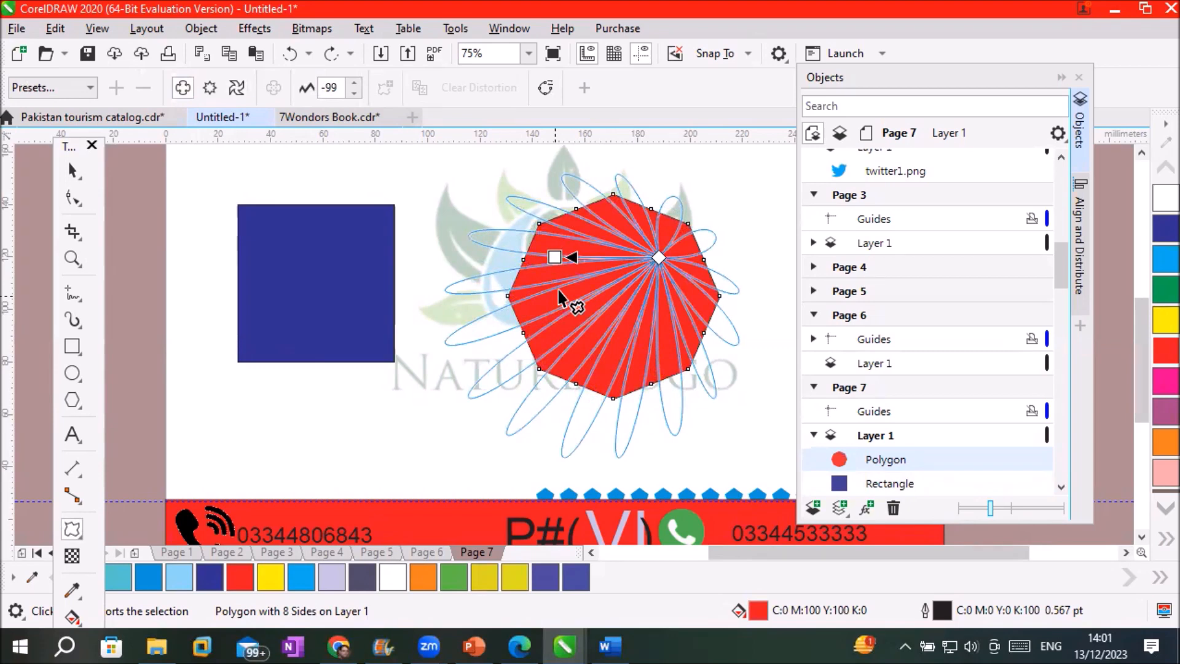
drag(559, 290, 595, 265)
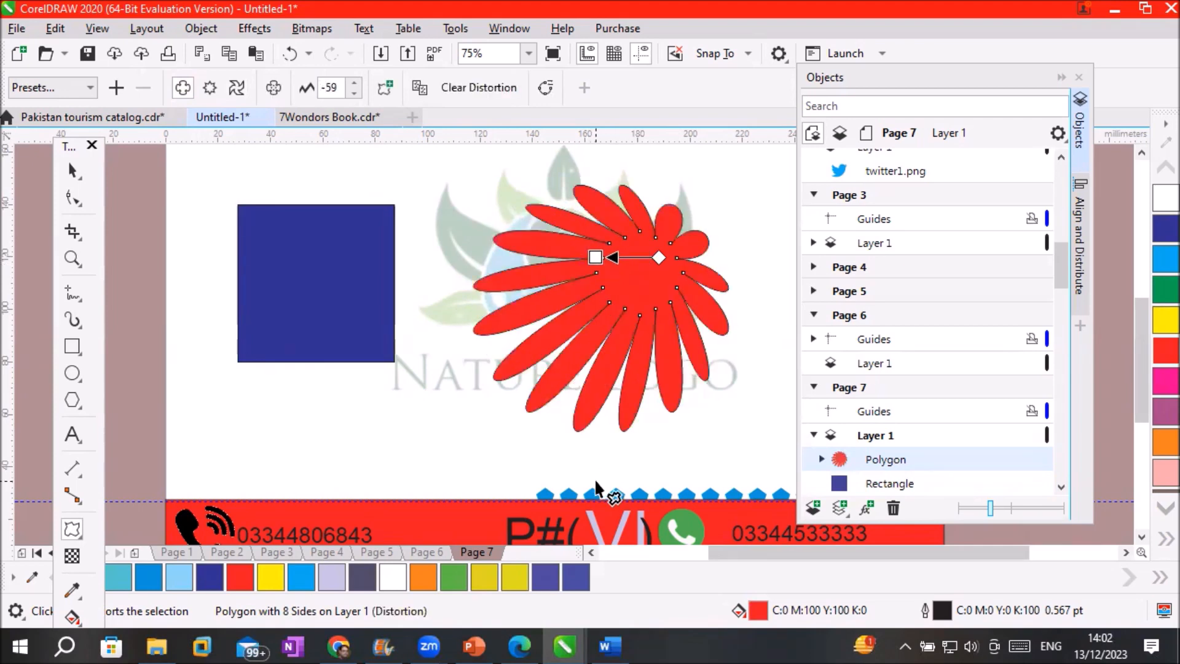
Undo the distortion, try petal and spike shapes, undoing each to restore the octagon
key(ctrl+z)
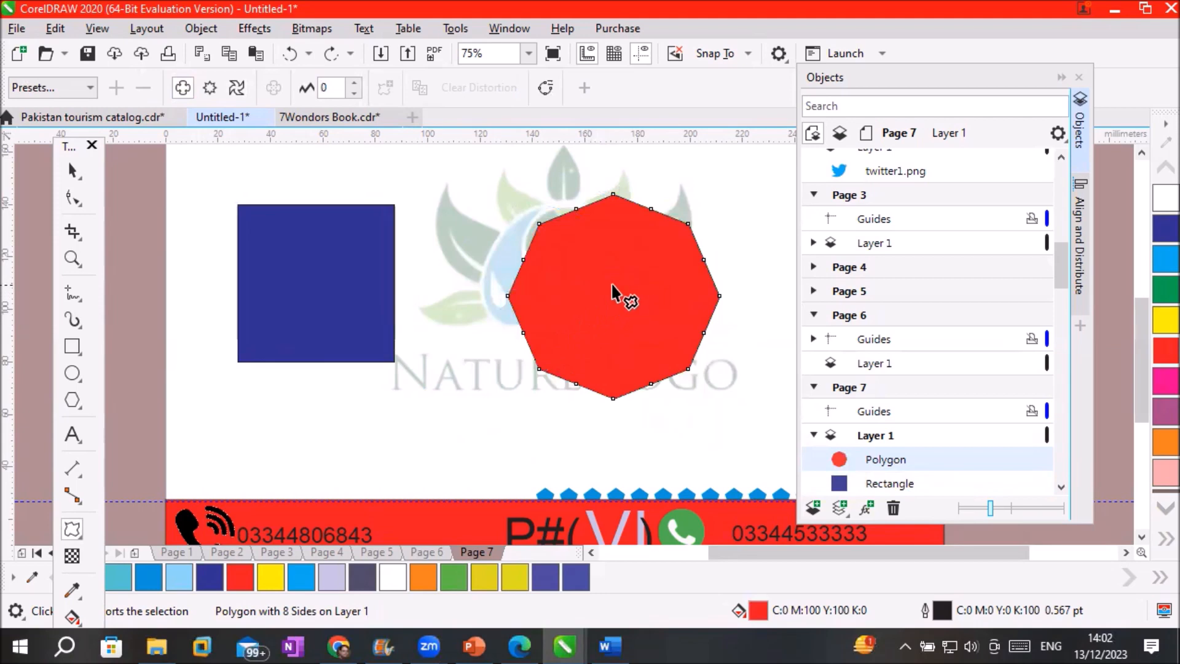
drag(610, 287, 502, 294)
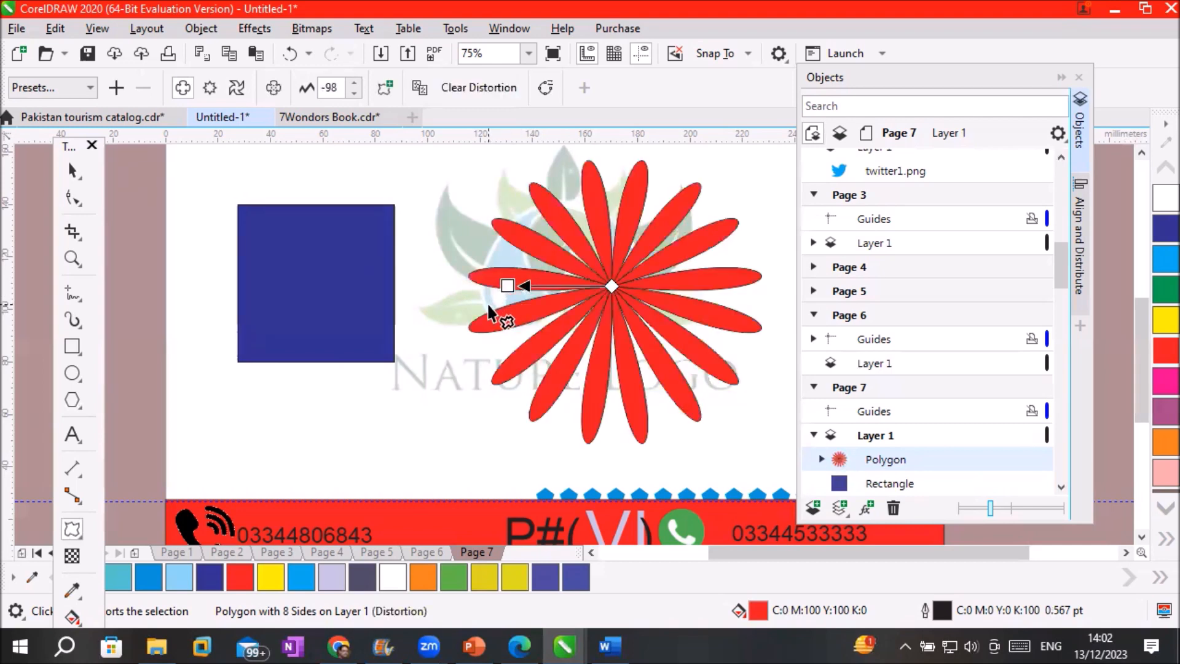
key(ctrl+z)
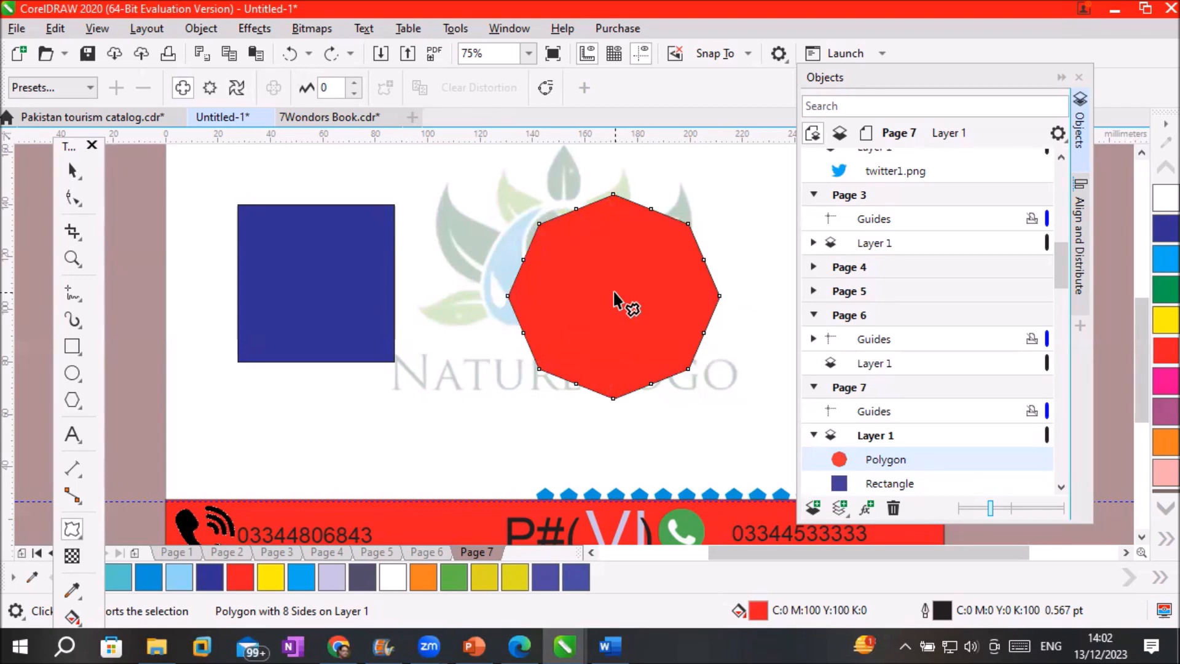
drag(614, 293, 705, 293)
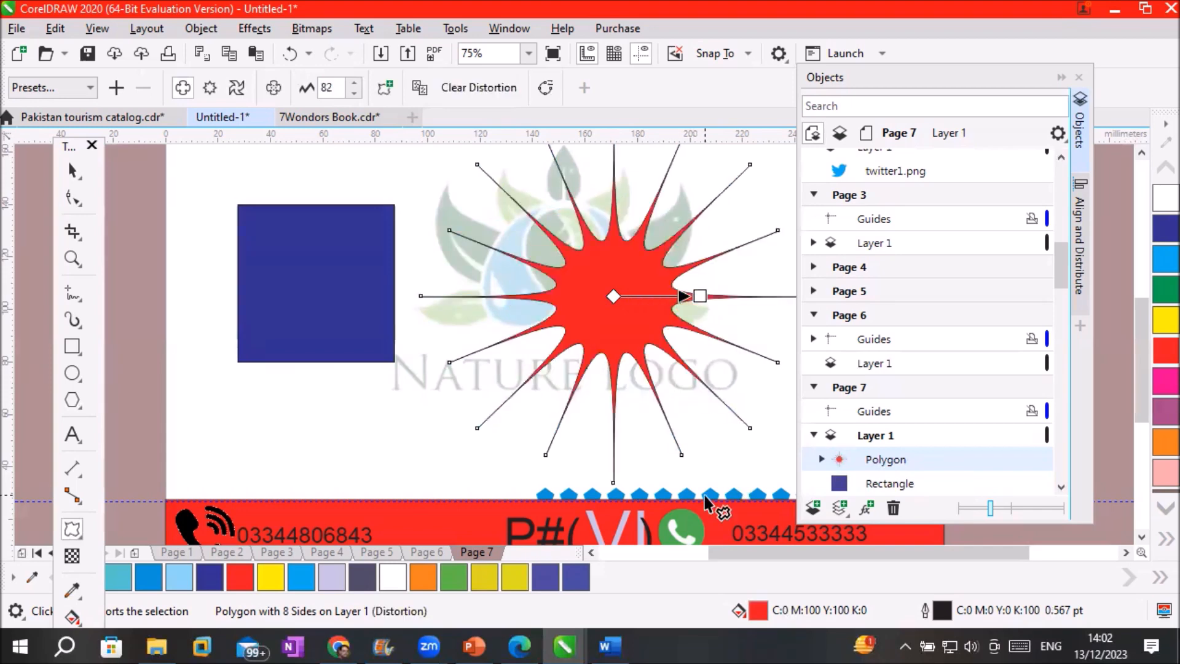
key(ctrl+z)
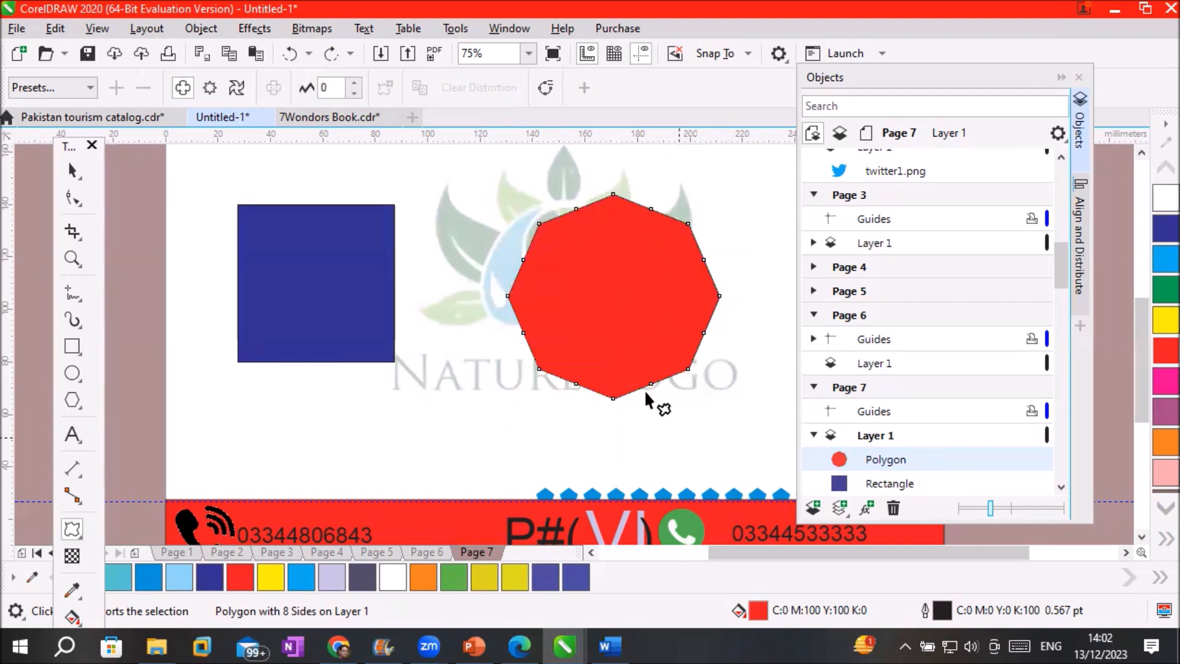
Try Pull Corners, then apply Push Corners for a -100 push-pull petalled flower
click(85, 89)
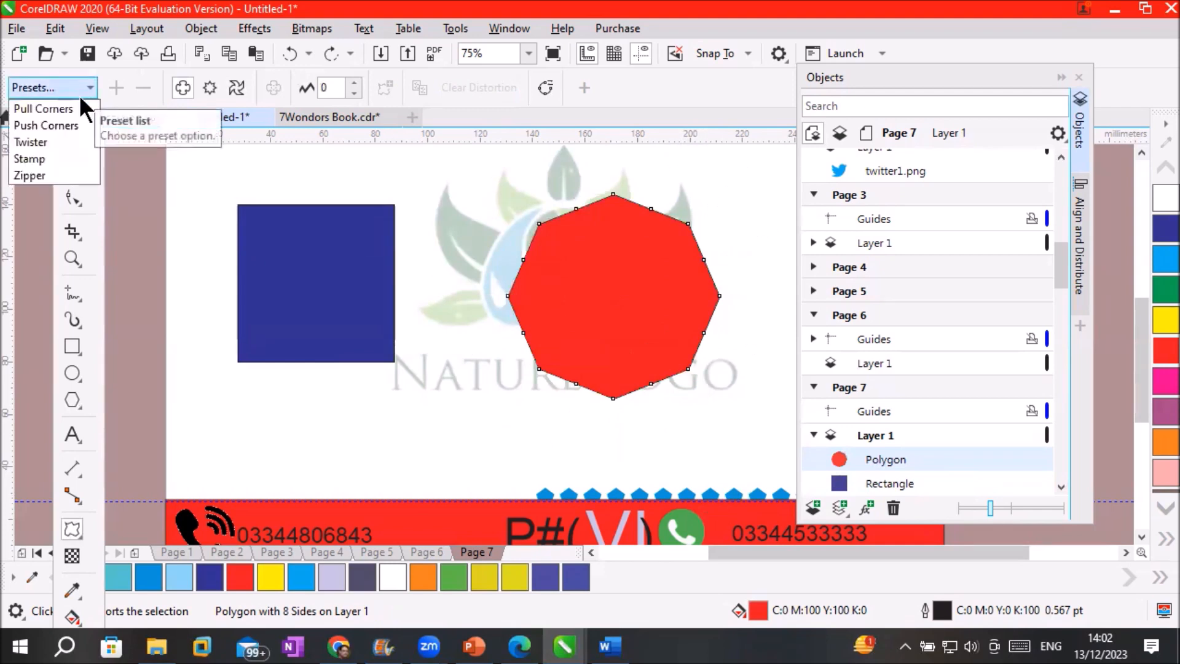
click(62, 108)
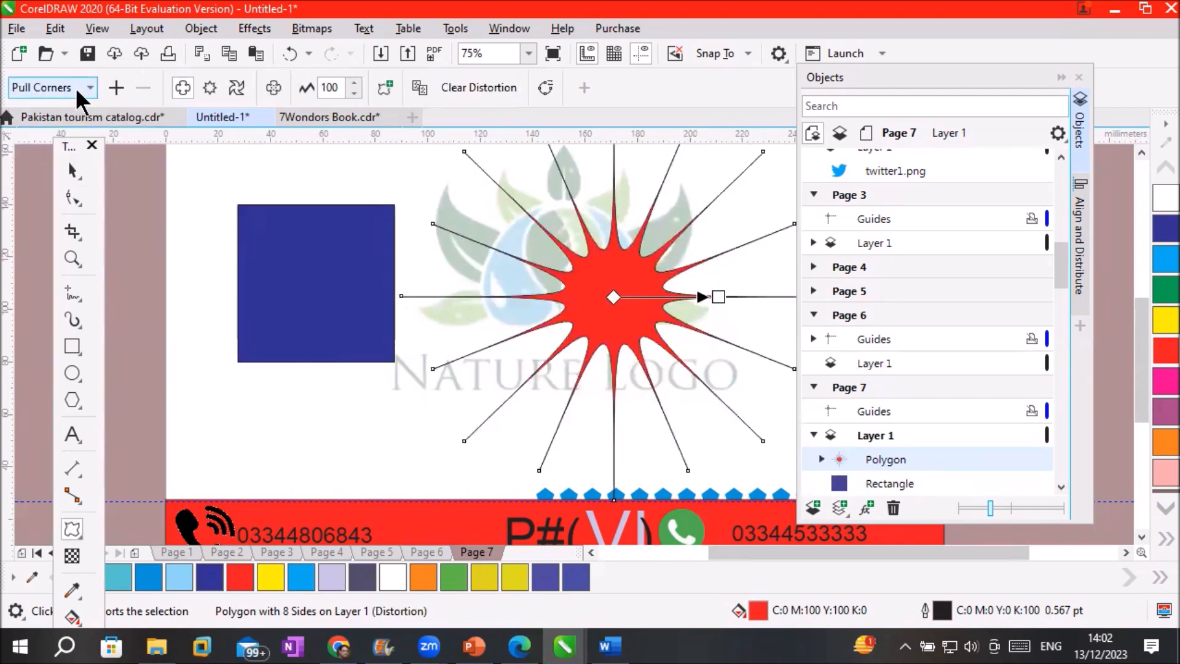
click(79, 86)
click(64, 124)
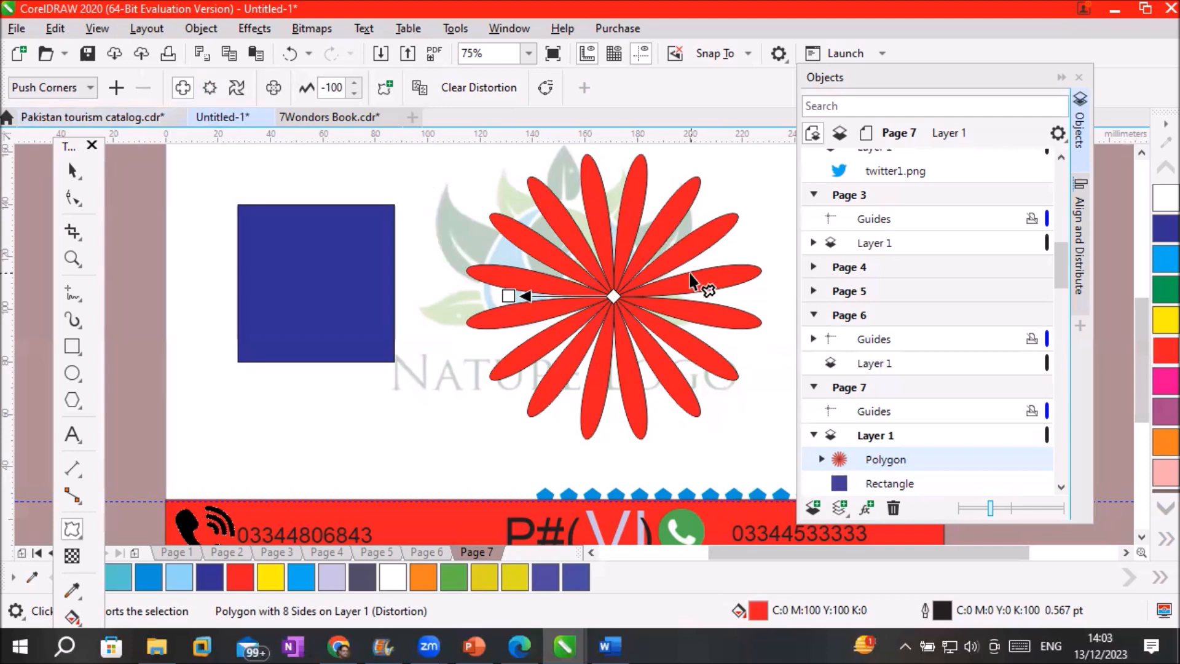
drag(506, 297, 769, 293)
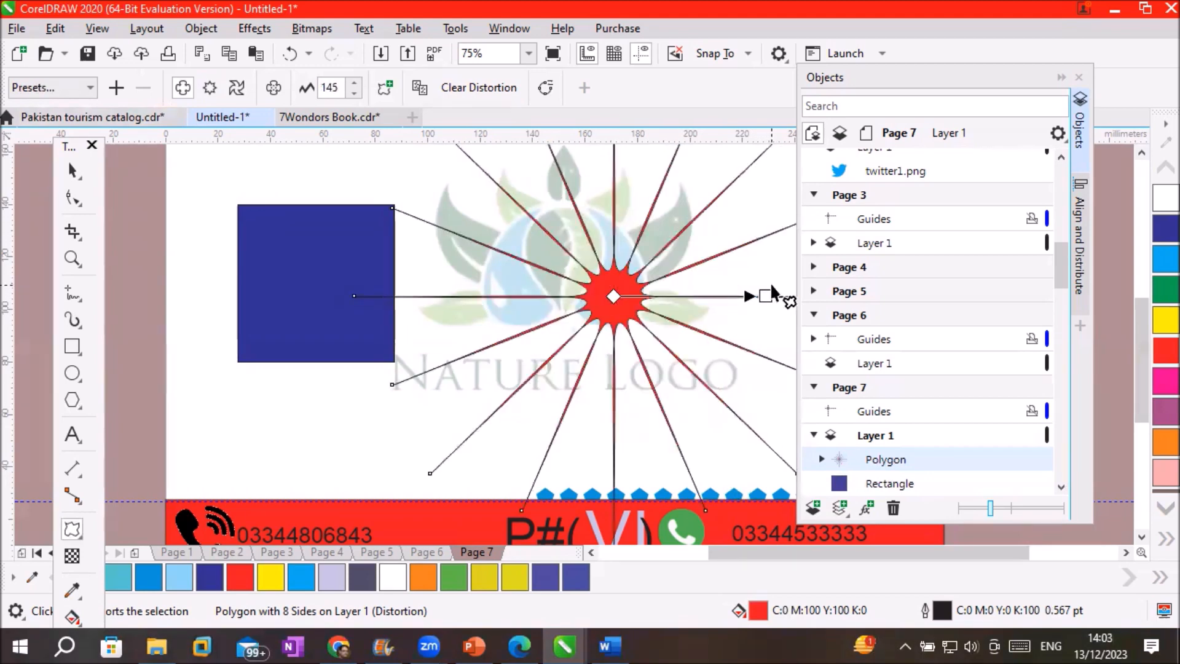
drag(765, 295, 508, 324)
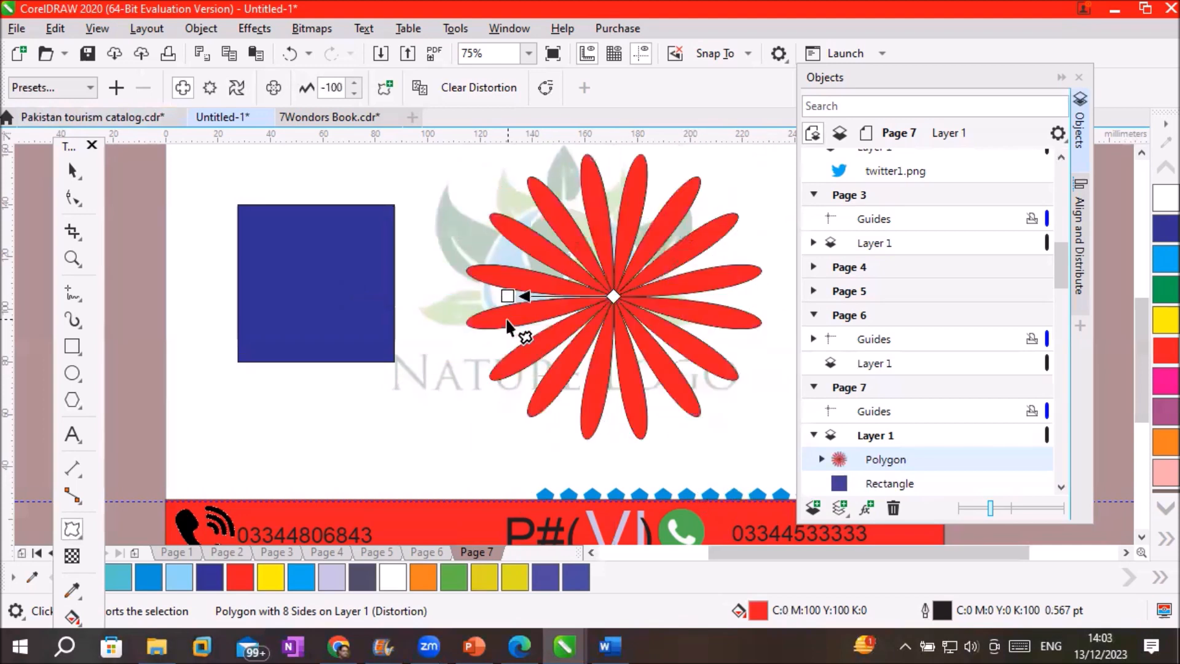
Distort the blue square into a -69 four-lobed clover and draw a 30 mm circle below
click(310, 284)
drag(311, 284, 241, 298)
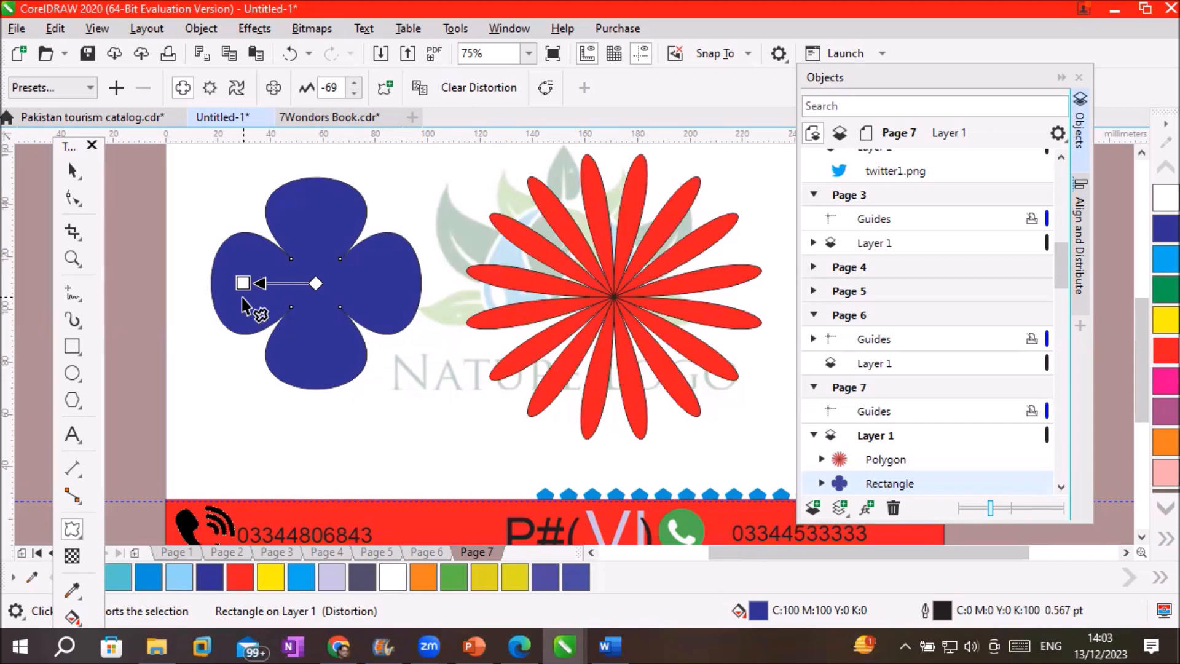
click(72, 374)
drag(387, 399, 479, 487)
Fill the circle yellow and push-pull distort it at -156 into a four-petal spiky star
scroll(482, 496, up, 4)
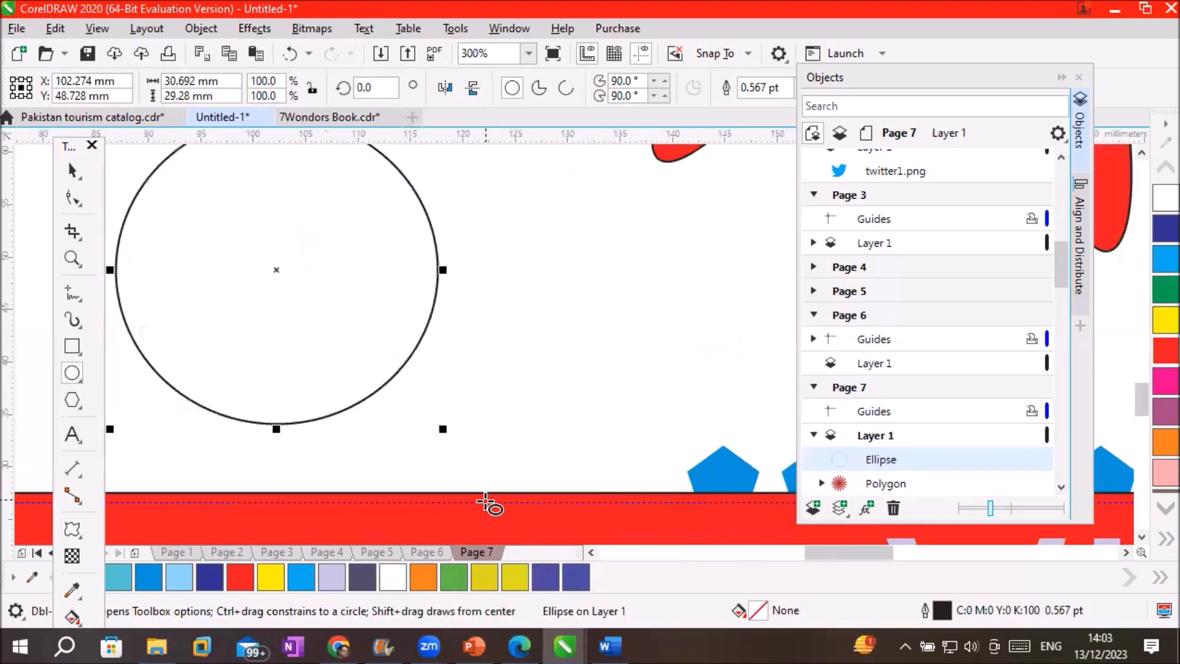
click(515, 578)
scroll(398, 382, down, 4)
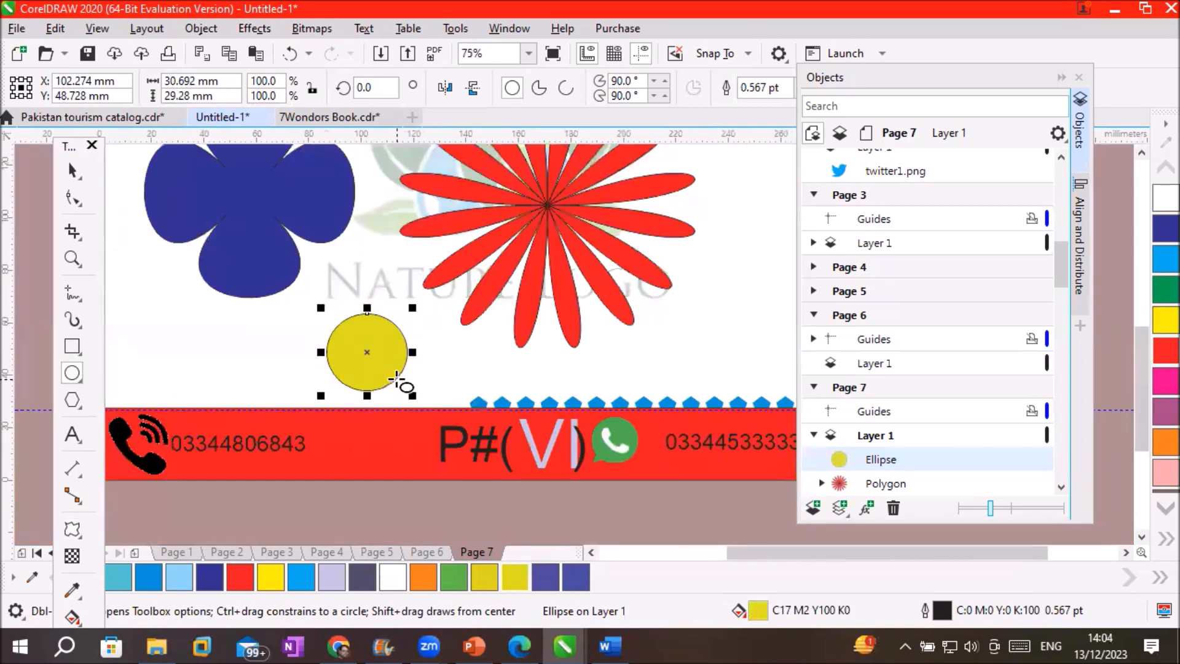
scroll(397, 380, up, 2)
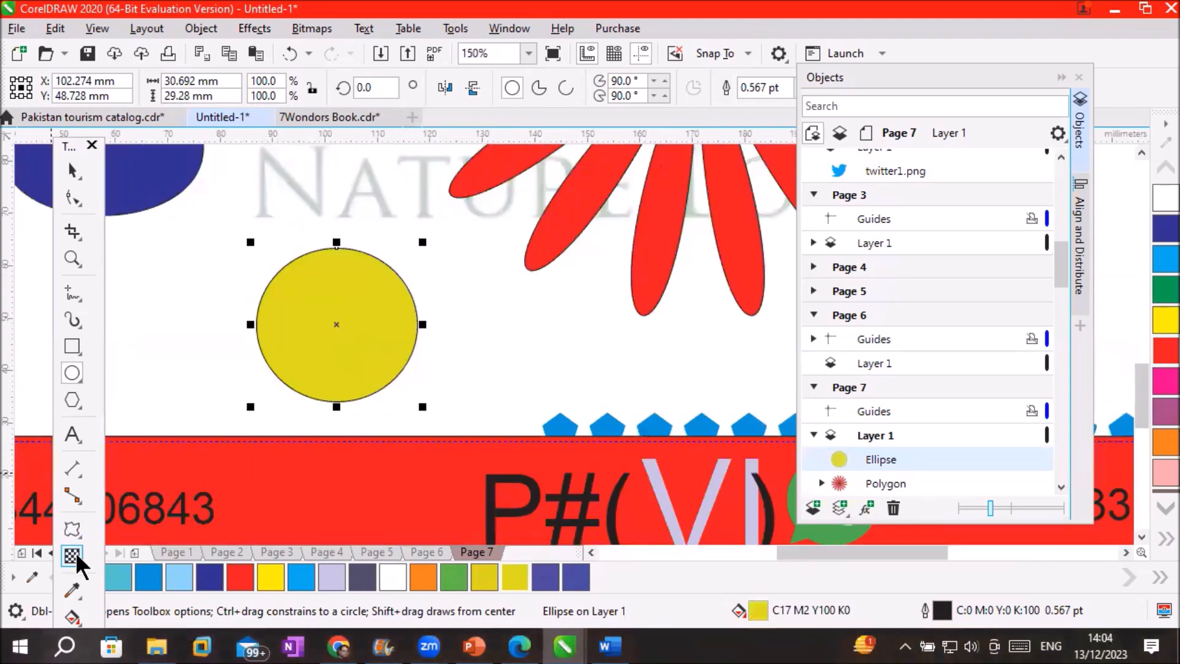
click(73, 530)
drag(335, 316, 15, 369)
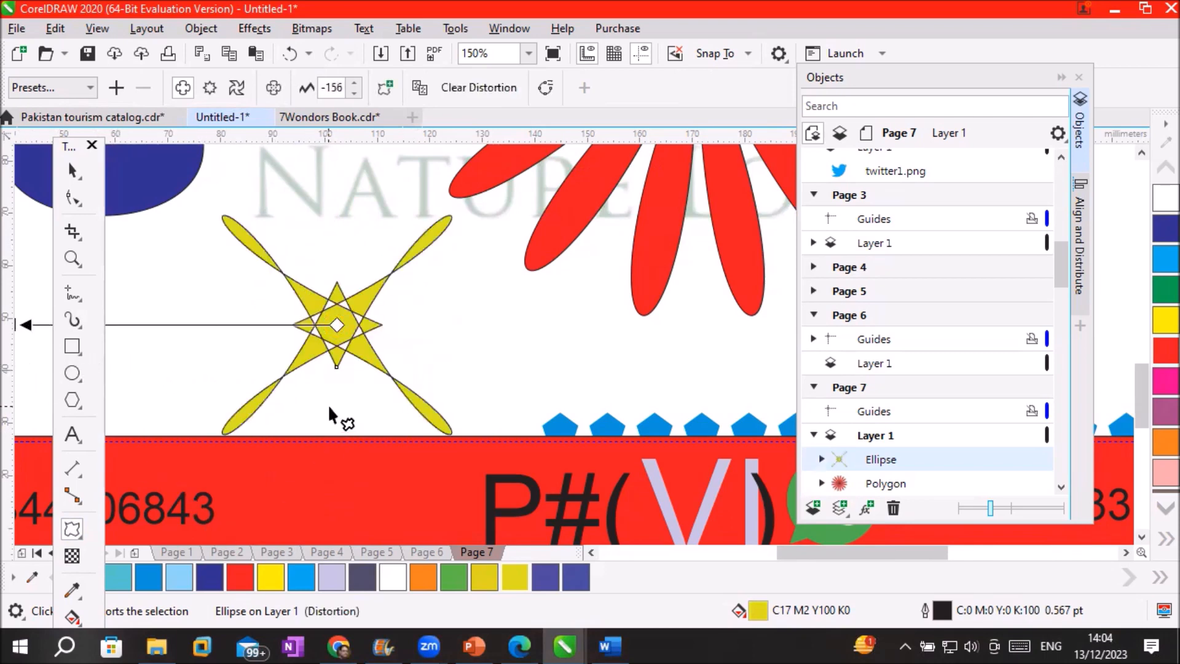
scroll(344, 417, up, 3)
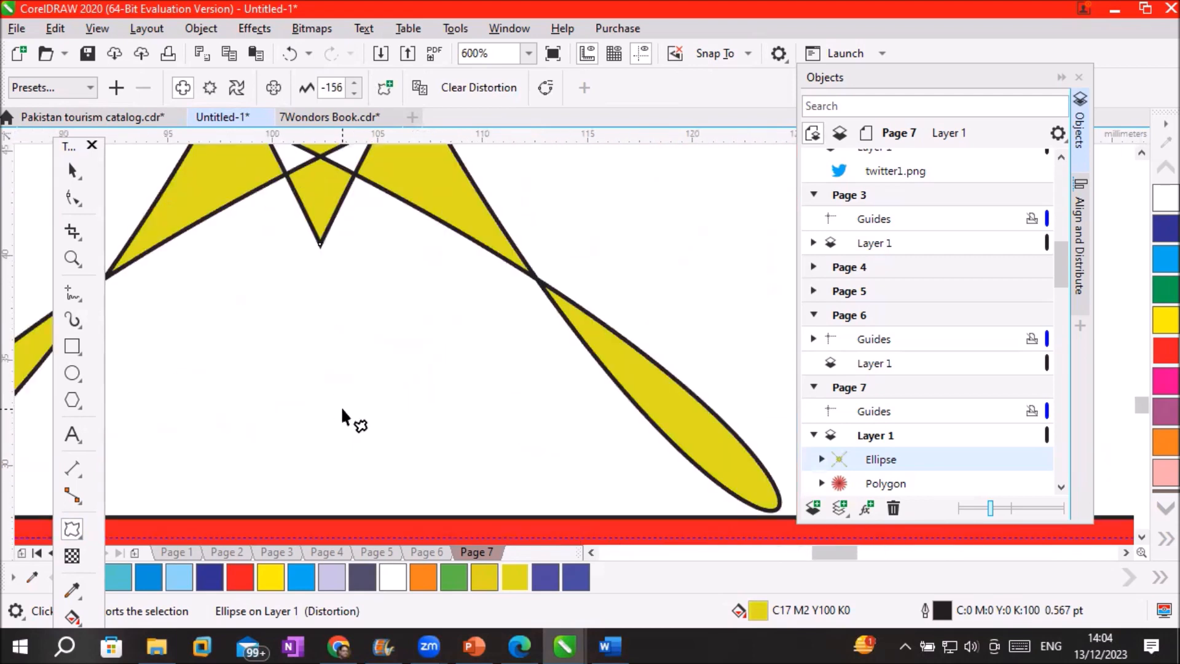
click(69, 607)
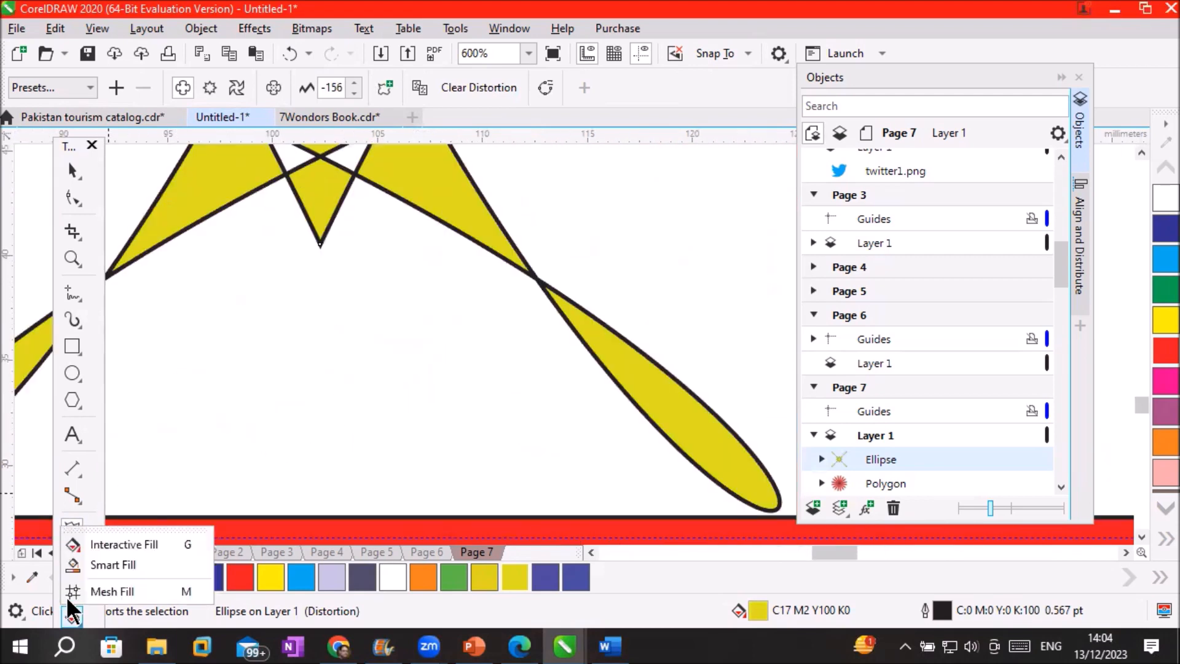
Smart Fill the star's four enclosed gaps (upper-right, lower-right, lower-left, upper-left) with blue
click(117, 565)
scroll(300, 313, down, 3)
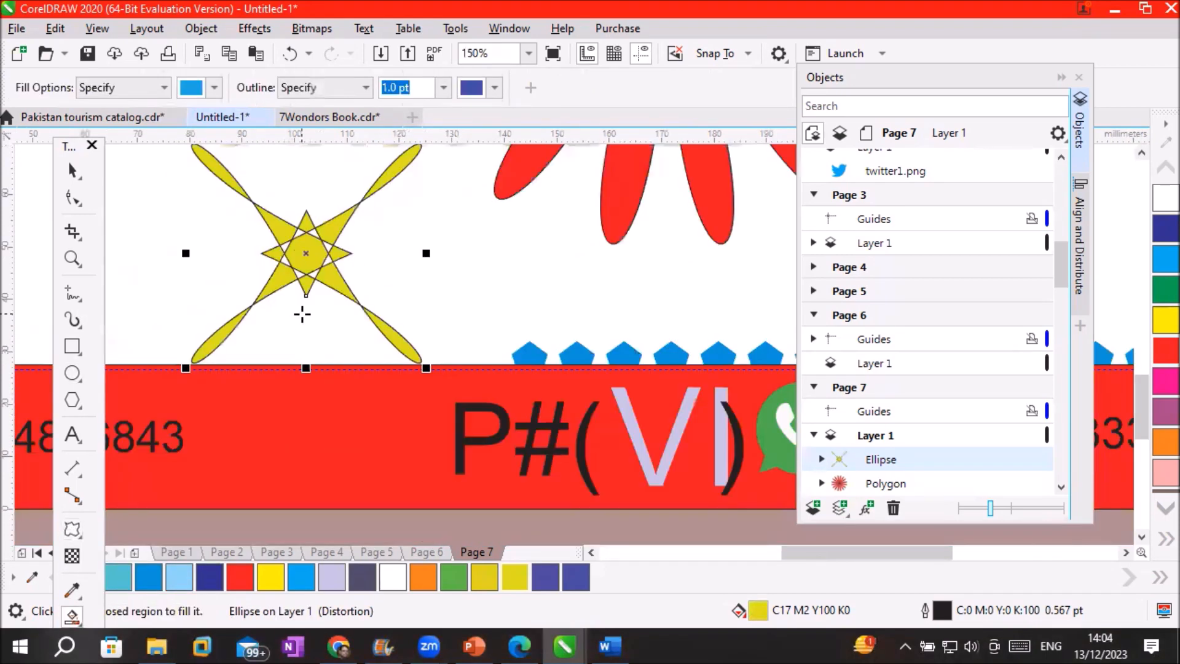
click(335, 228)
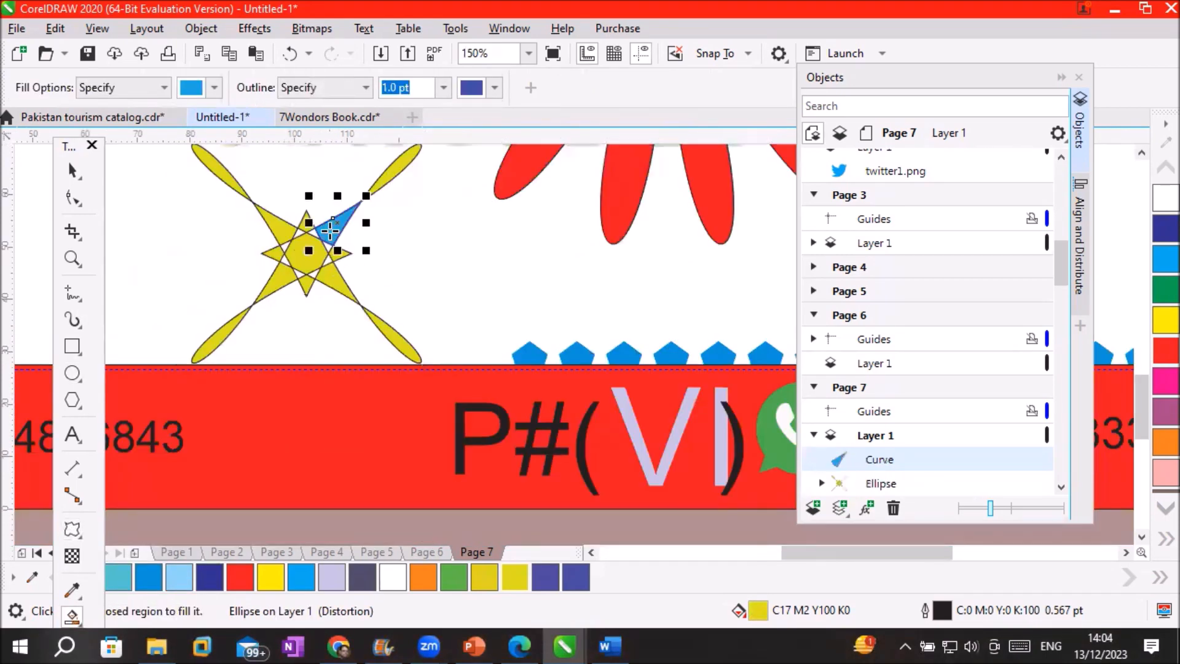
click(336, 283)
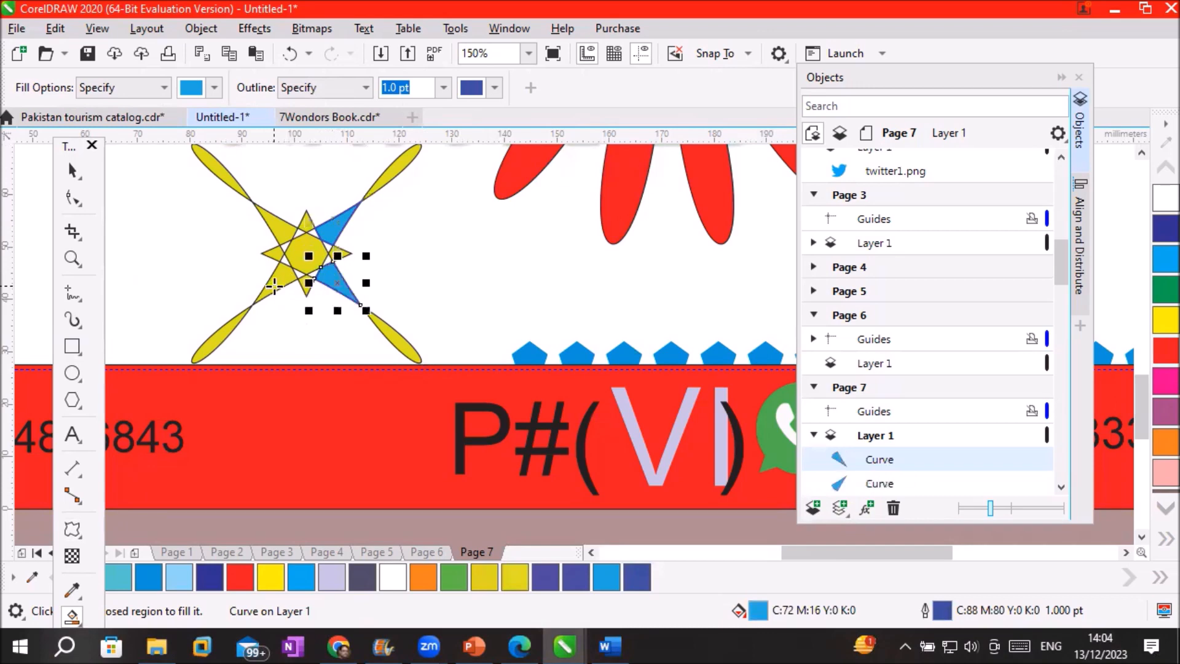
click(277, 281)
click(274, 227)
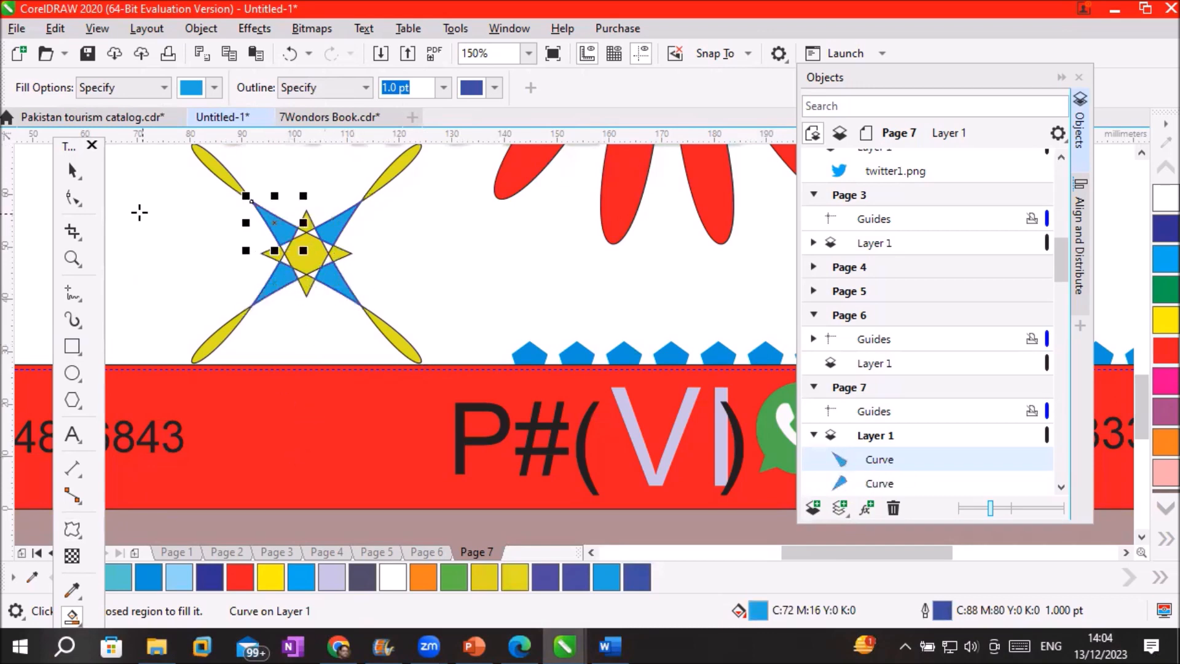
Return to the Pick tool and deselect the new blue piece
click(72, 170)
click(542, 280)
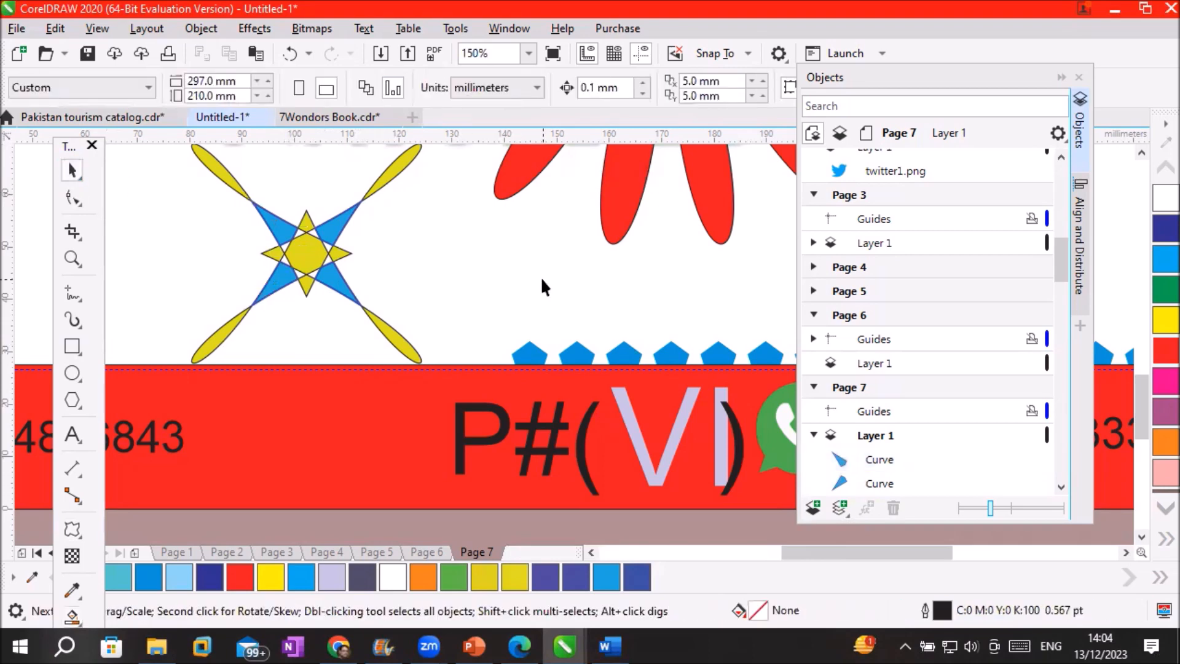
scroll(541, 277, down, 4)
scroll(509, 154, up, 2)
scroll(494, 154, down, 2)
scroll(493, 156, down, 1)
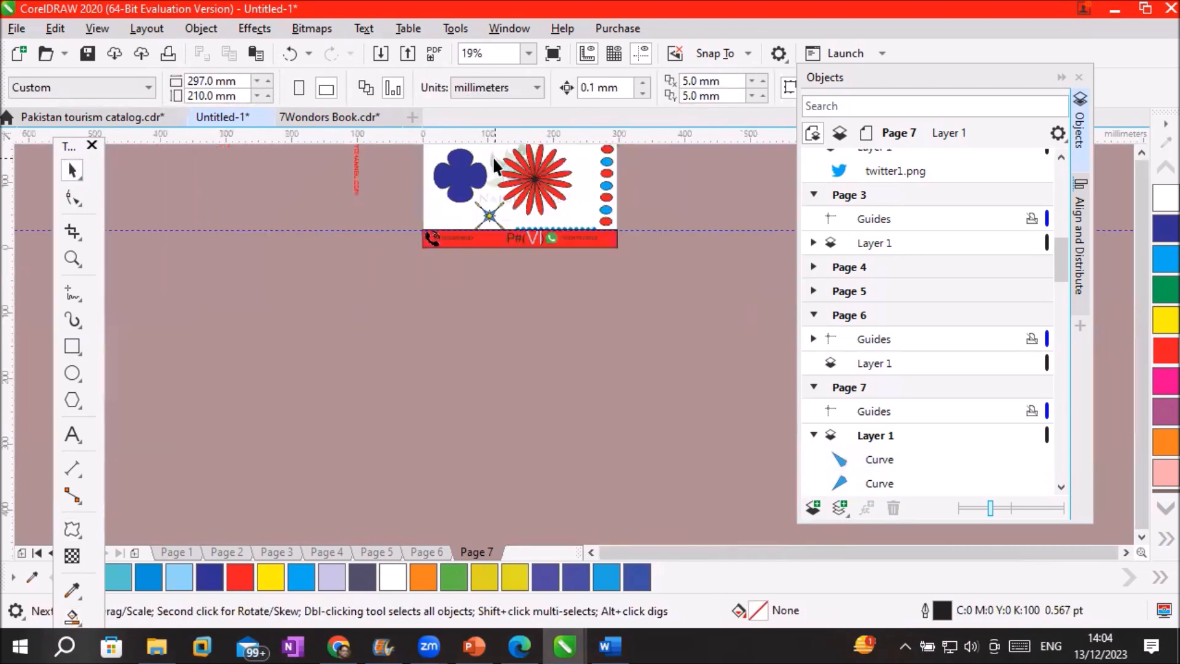
click(1140, 152)
click(1141, 151)
scroll(387, 361, up, 2)
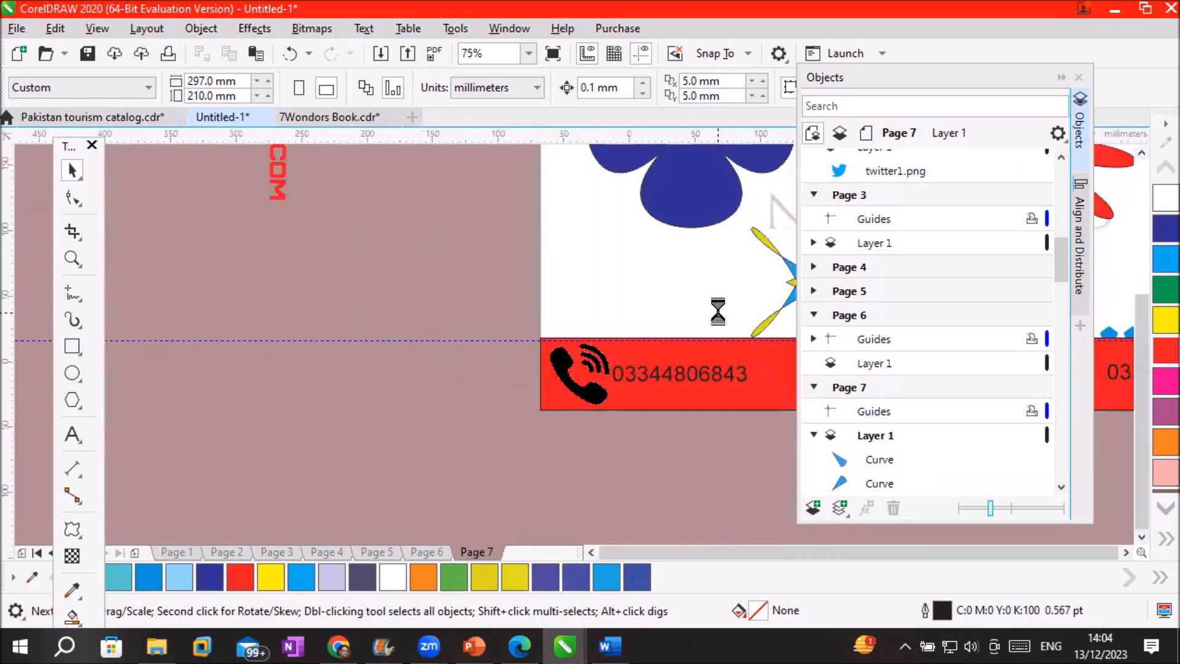
Move the red flower and the blue flower off the card to the left
scroll(747, 324, down, 1)
click(1127, 552)
click(1126, 552)
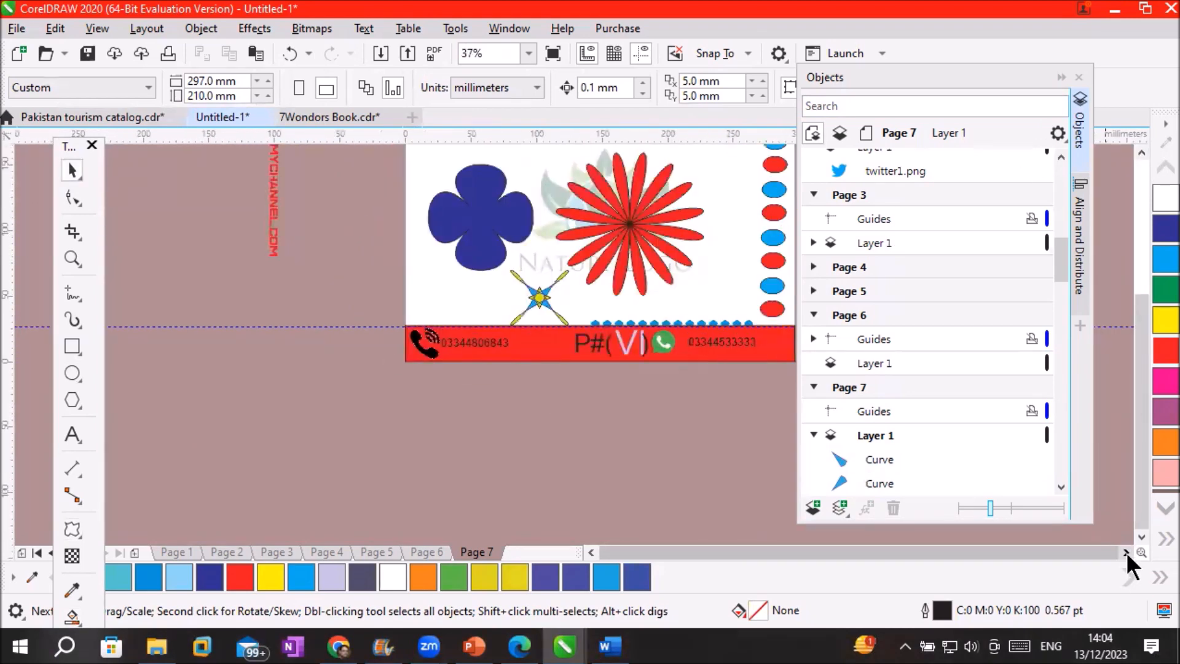
click(1126, 552)
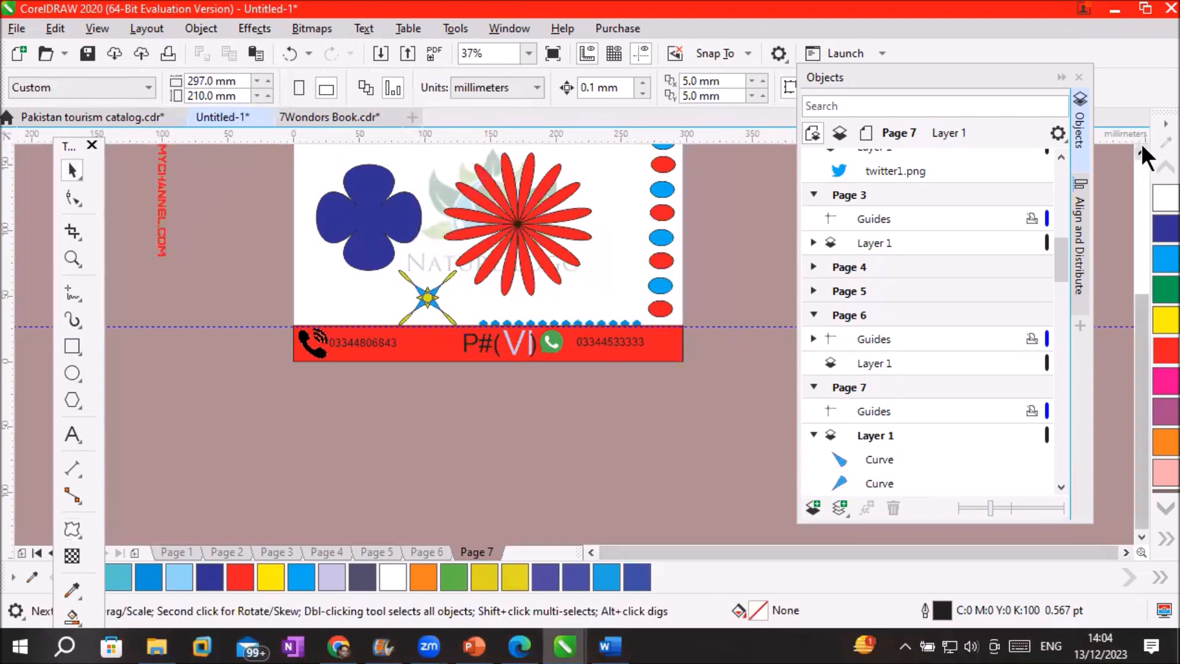
click(1141, 153)
click(1141, 153)
click(1141, 153)
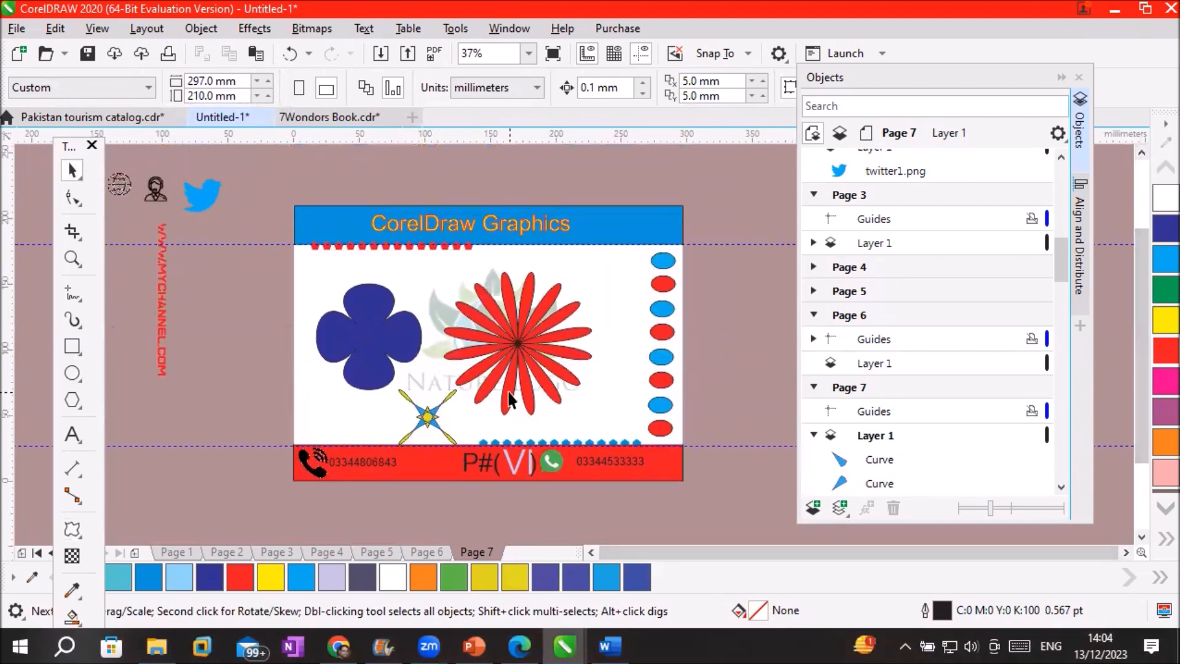
drag(521, 349, 226, 356)
drag(341, 360, 180, 496)
Pull one blue piece away from the star and move the yellow star up onto the logo
click(428, 418)
drag(250, 239, 230, 238)
drag(428, 424, 462, 300)
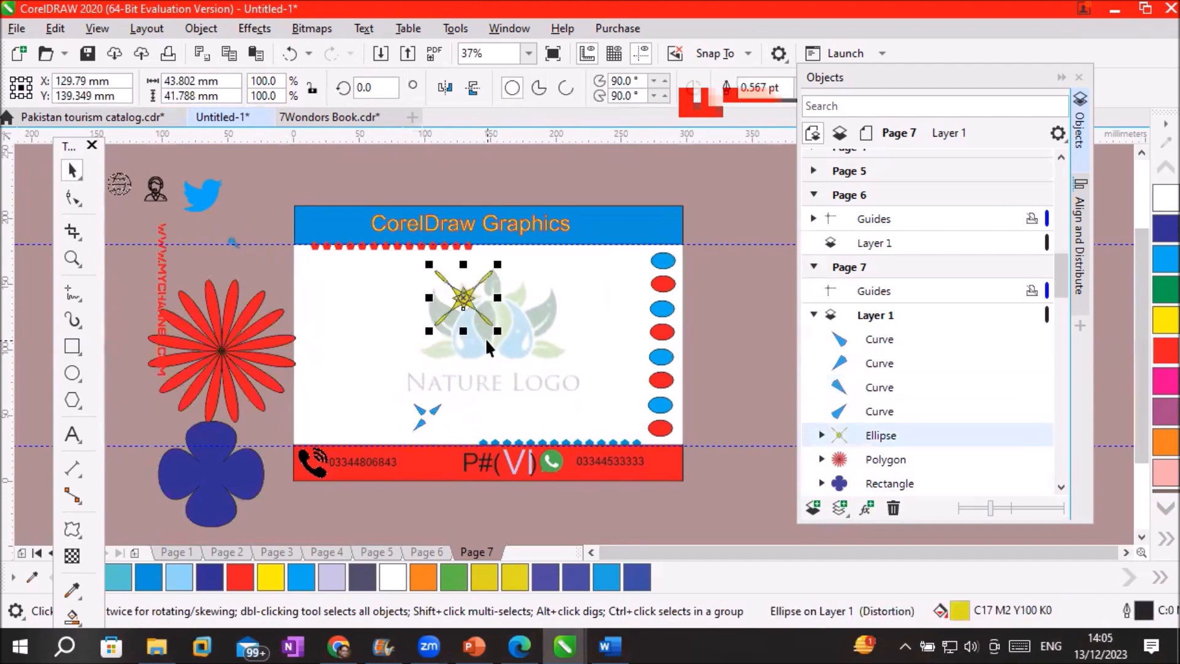
Rotate a copy of the yellow star around a pivot, then repeat twice with Ctrl+R
scroll(485, 338, up, 2)
click(439, 256)
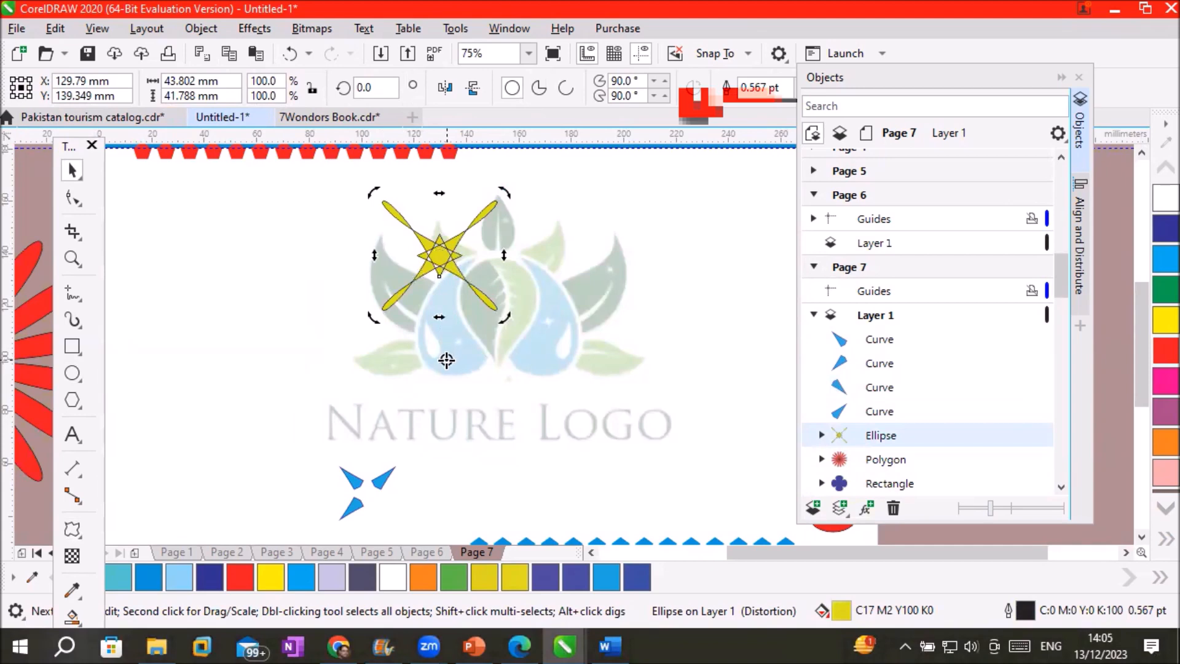
drag(503, 194, 589, 308)
right_click(589, 308)
key(ctrl+r)
key(ctrl+r)
key(ctrl+r)
key(ctrl+r)
key(ctrl+r)
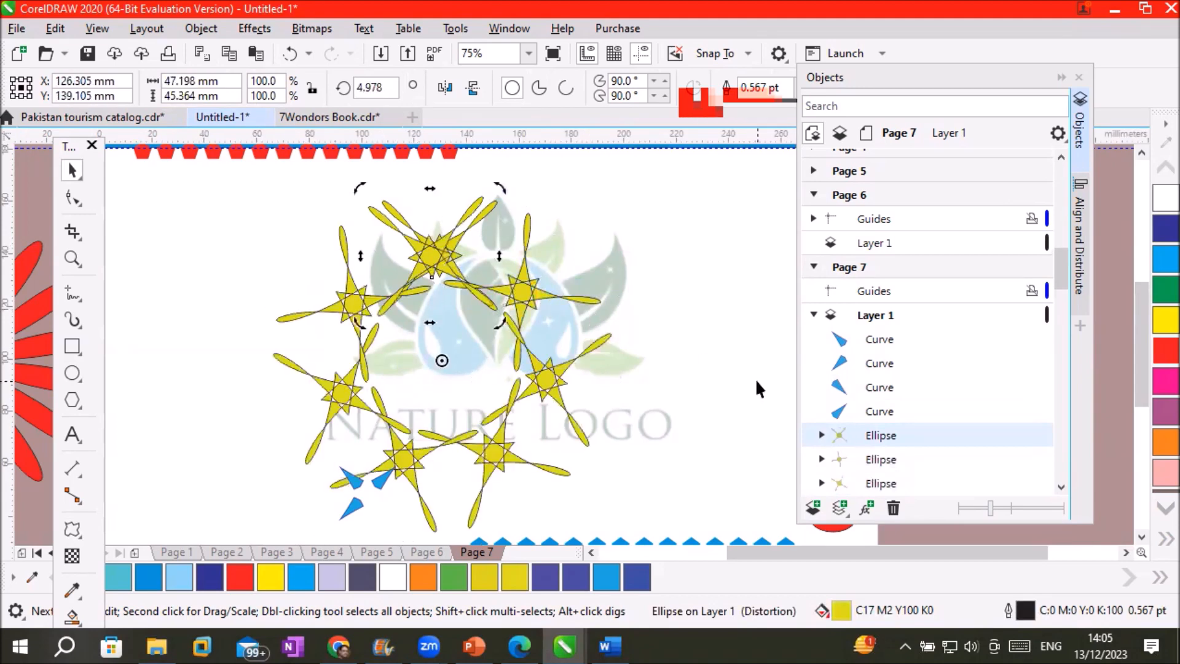
key(ctrl+r)
click(725, 407)
scroll(704, 436, down, 2)
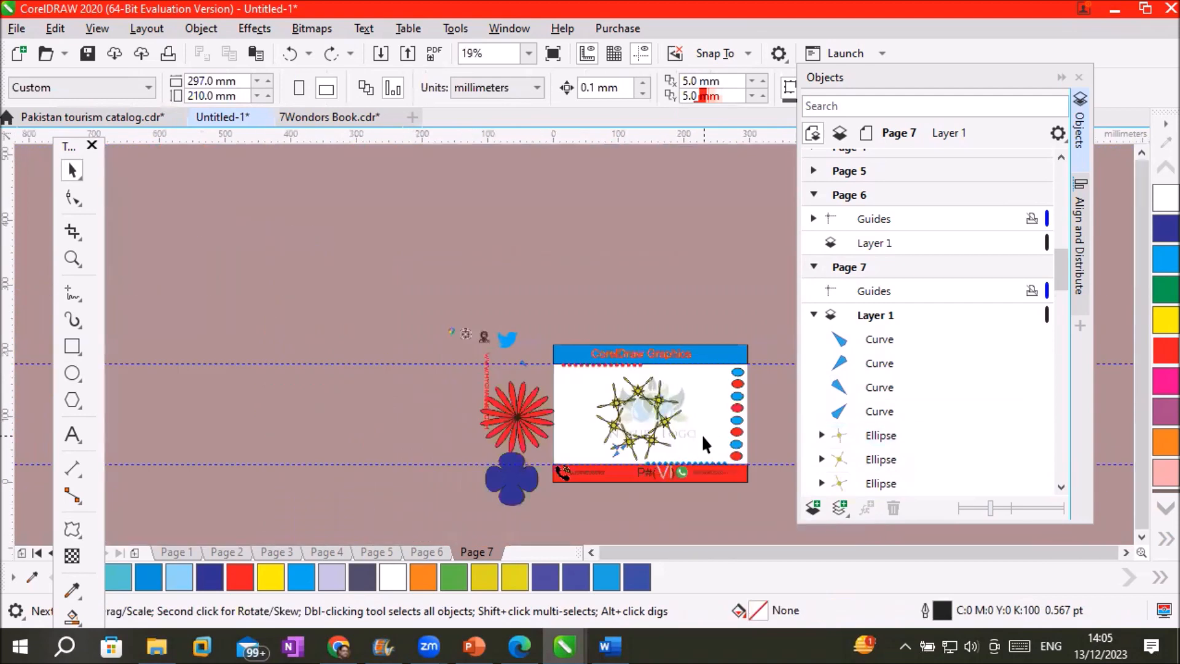
scroll(728, 443, up, 2)
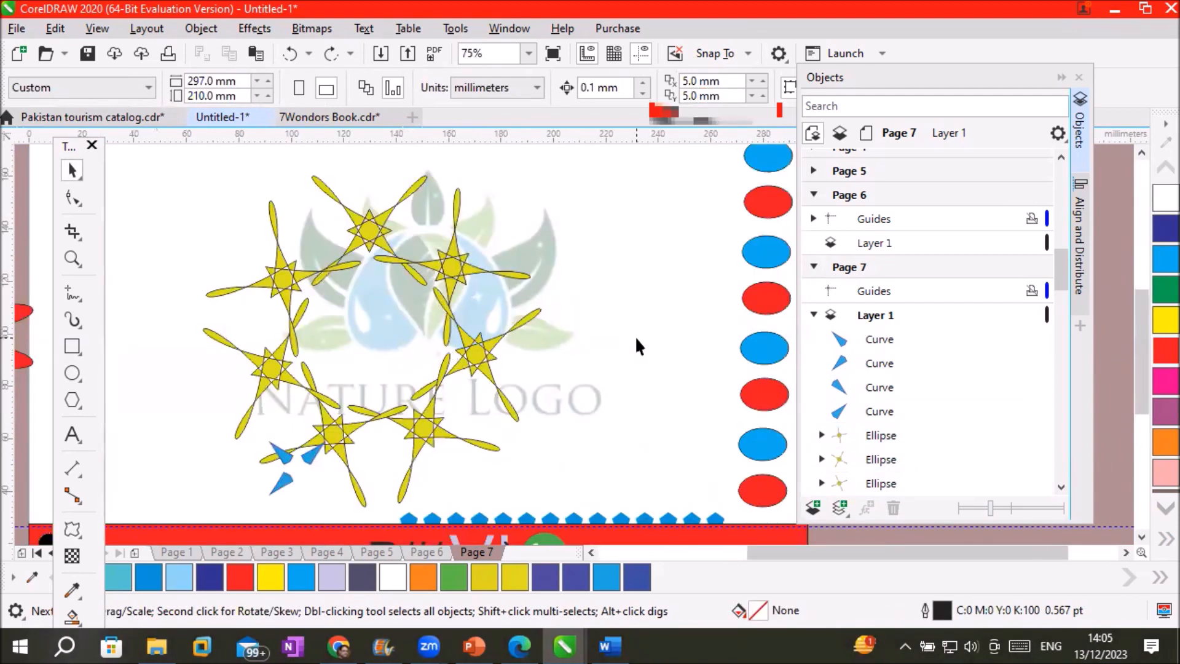
Undo three times to remove the star copies and bring back both flowers
key(ctrl+z)
key(ctrl+z)
key(ctrl+z)
key(ctrl+z)
key(ctrl+z)
key(ctrl+z)
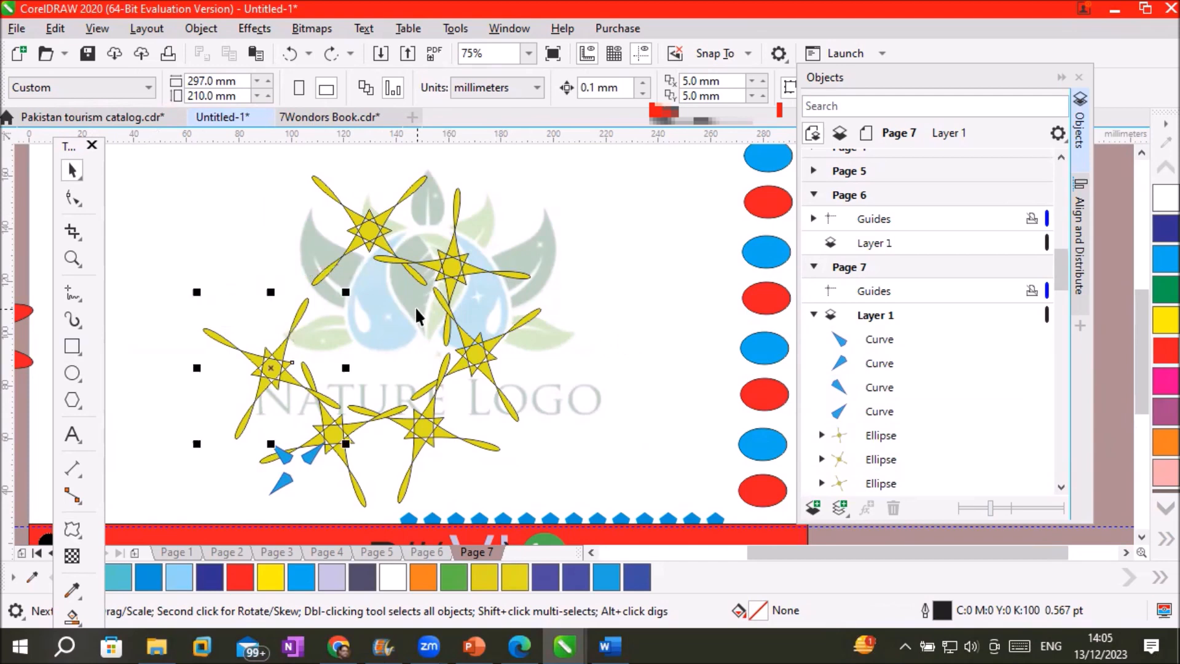
key(ctrl+z)
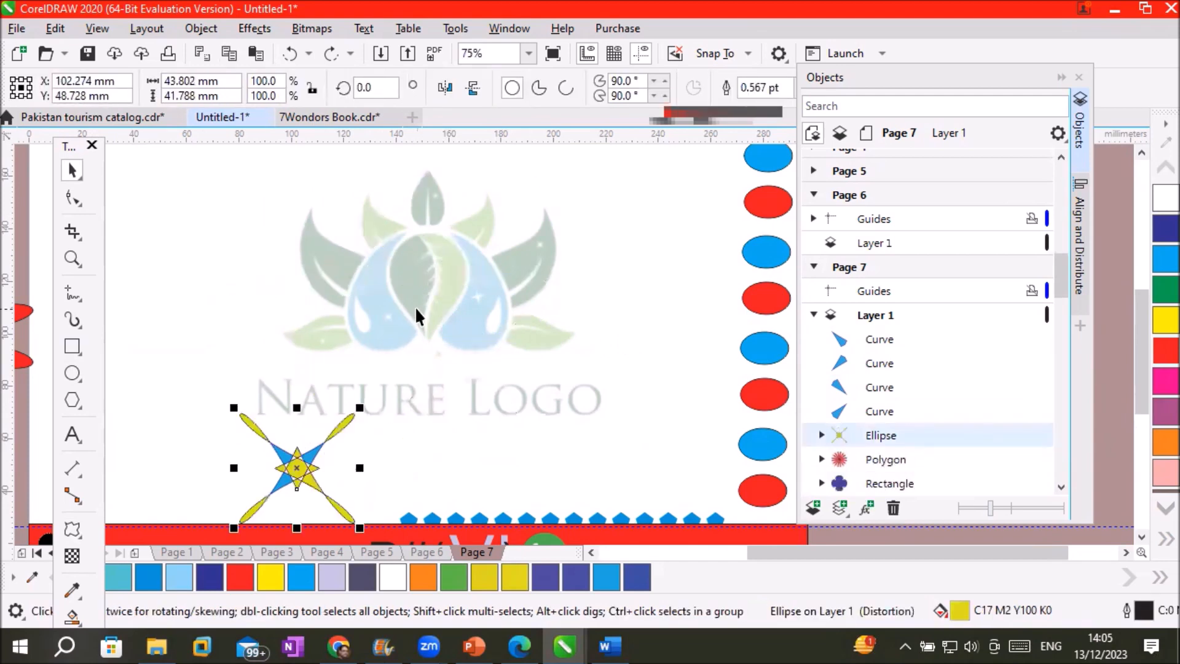
key(ctrl+z)
key(ctrl+z)
key(ctrl+z)
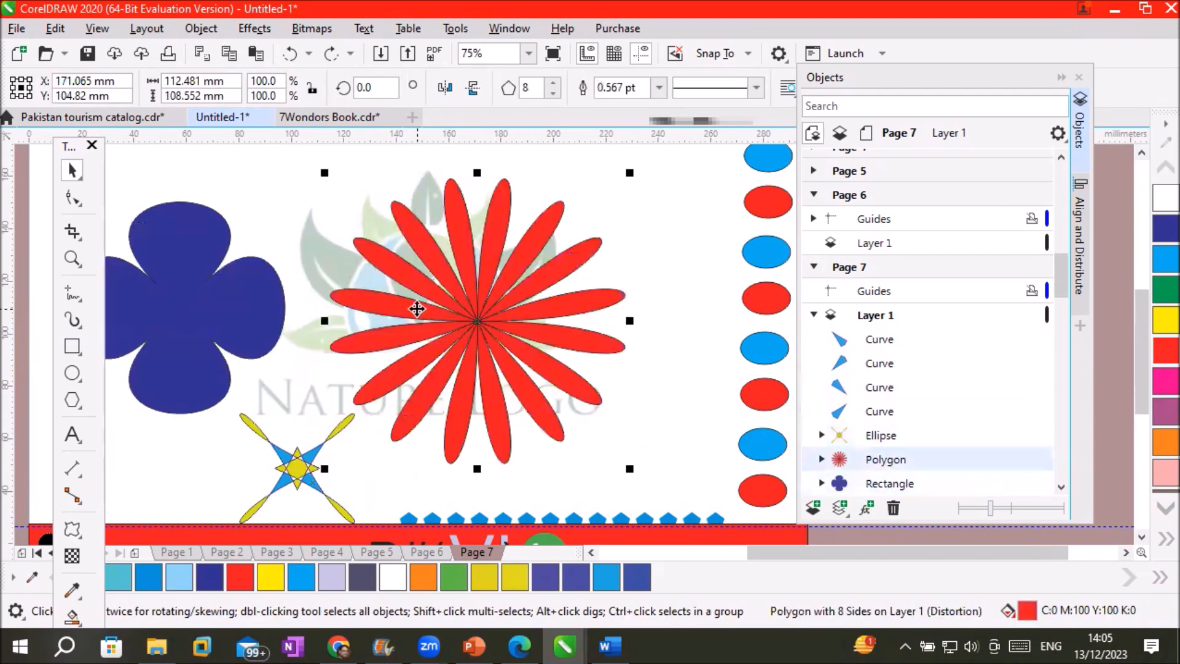
Move the red flower off the card's right side and the blue flower off its left
scroll(483, 349, down, 2)
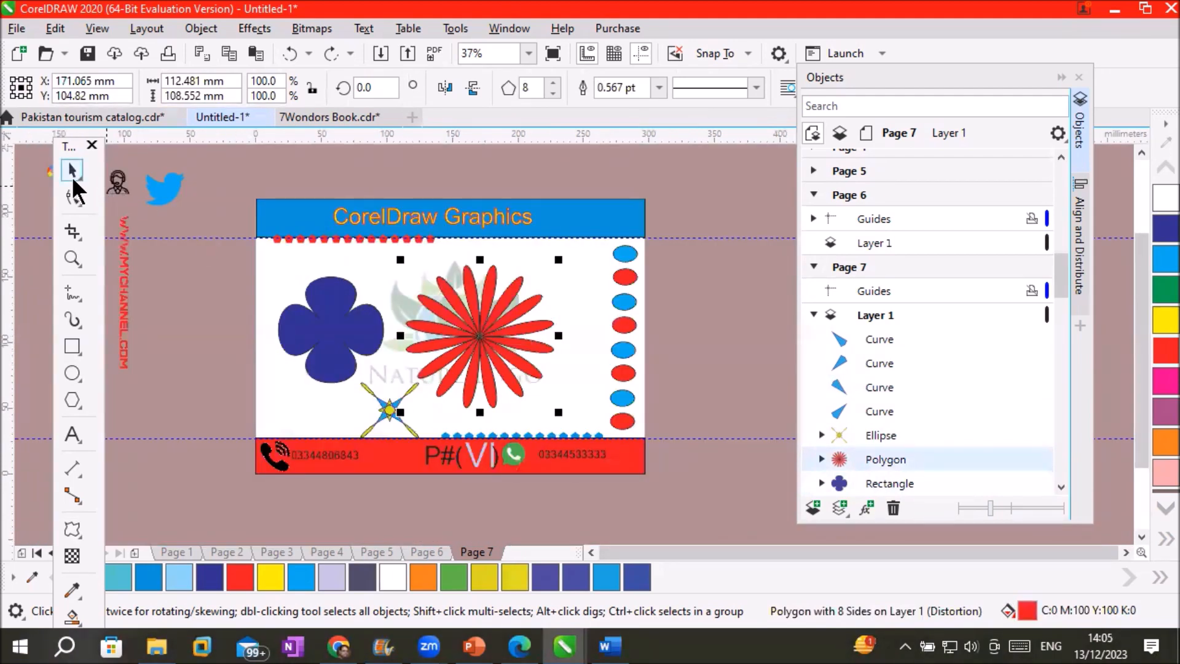
drag(466, 332, 723, 321)
drag(331, 317, 185, 285)
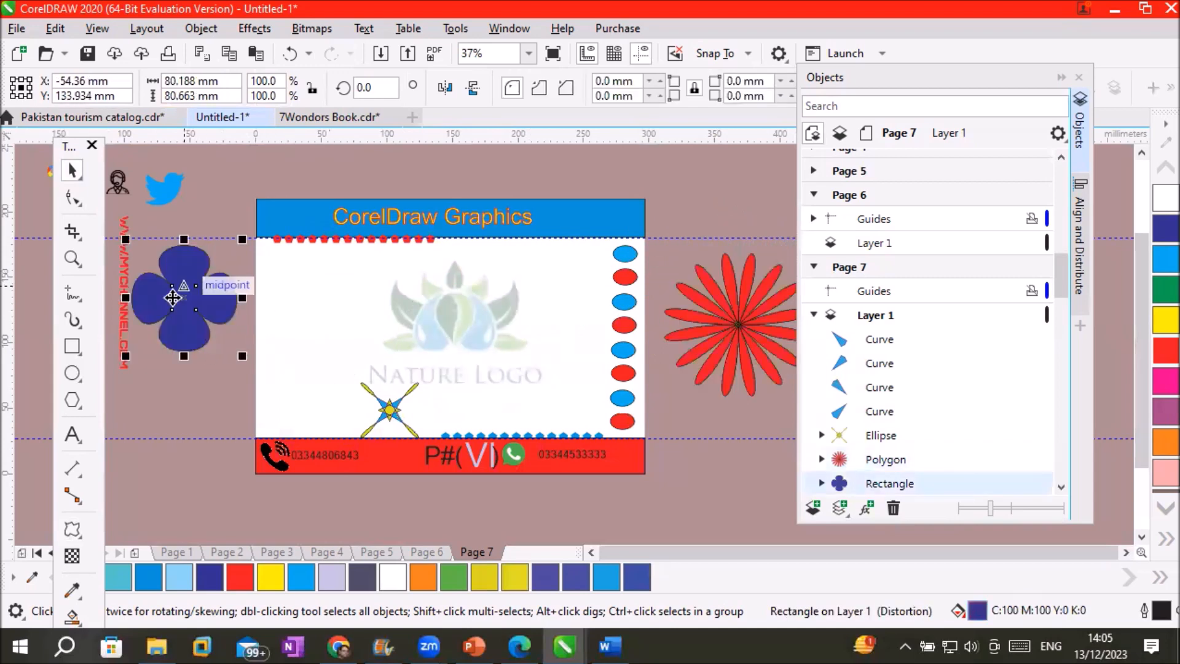
Type 'Heading' on the card, enlarge it across the card and shift it left
click(73, 435)
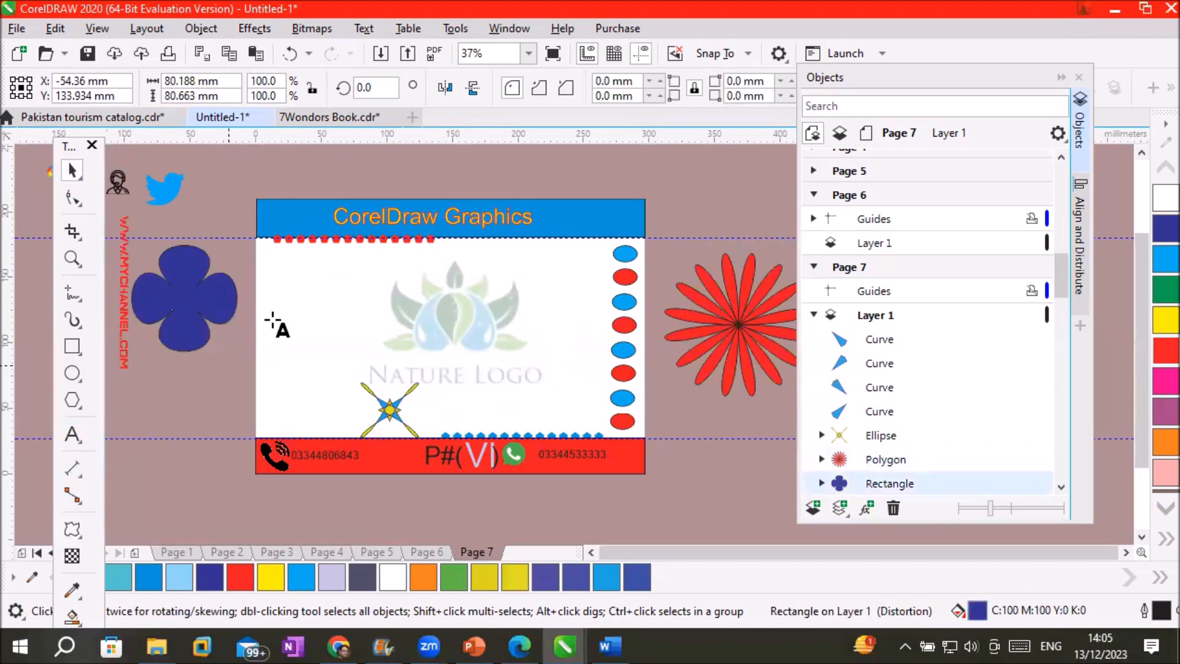
click(325, 294)
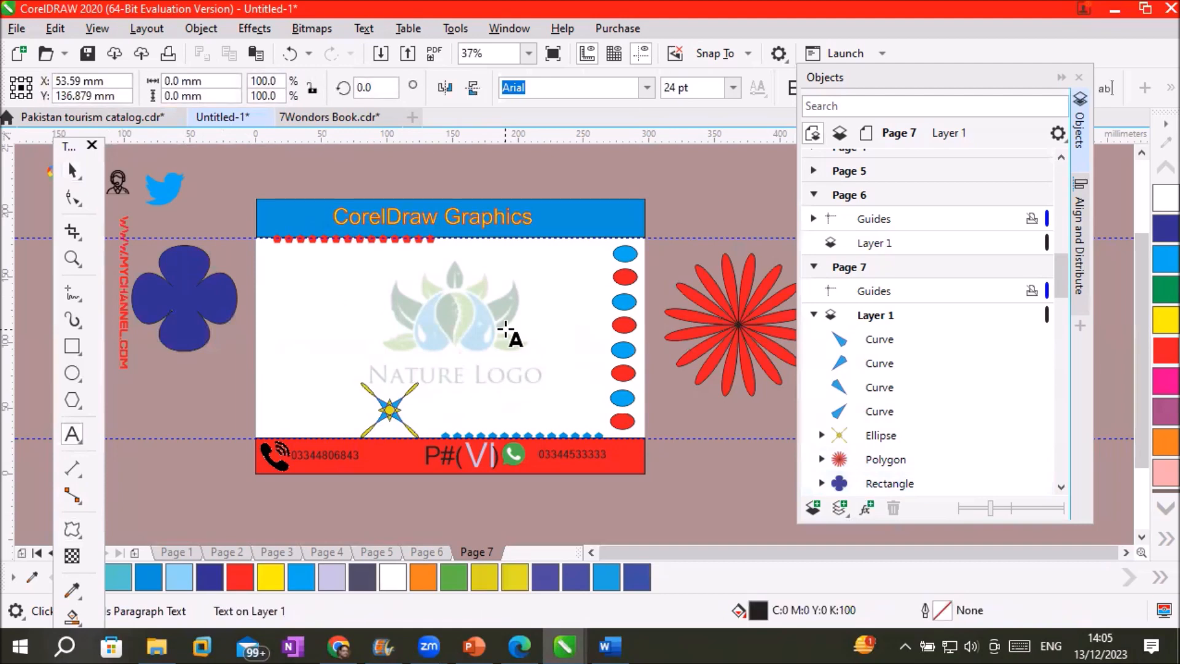
text(Heading)
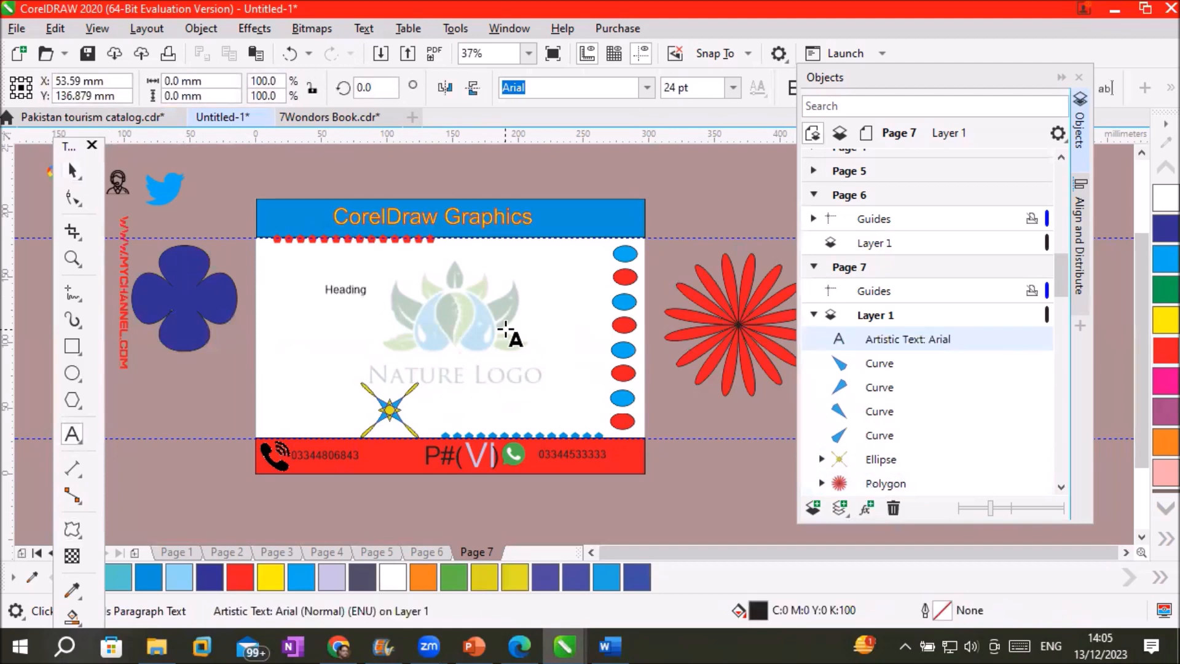
click(72, 171)
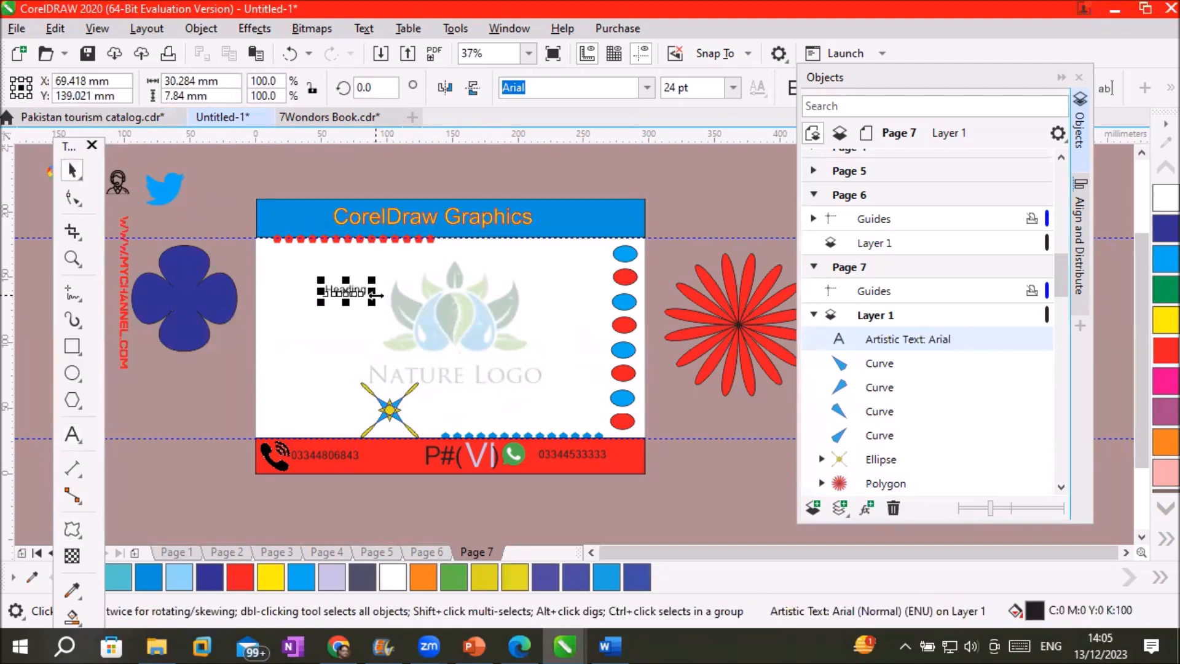
drag(373, 302, 622, 421)
drag(521, 340, 478, 331)
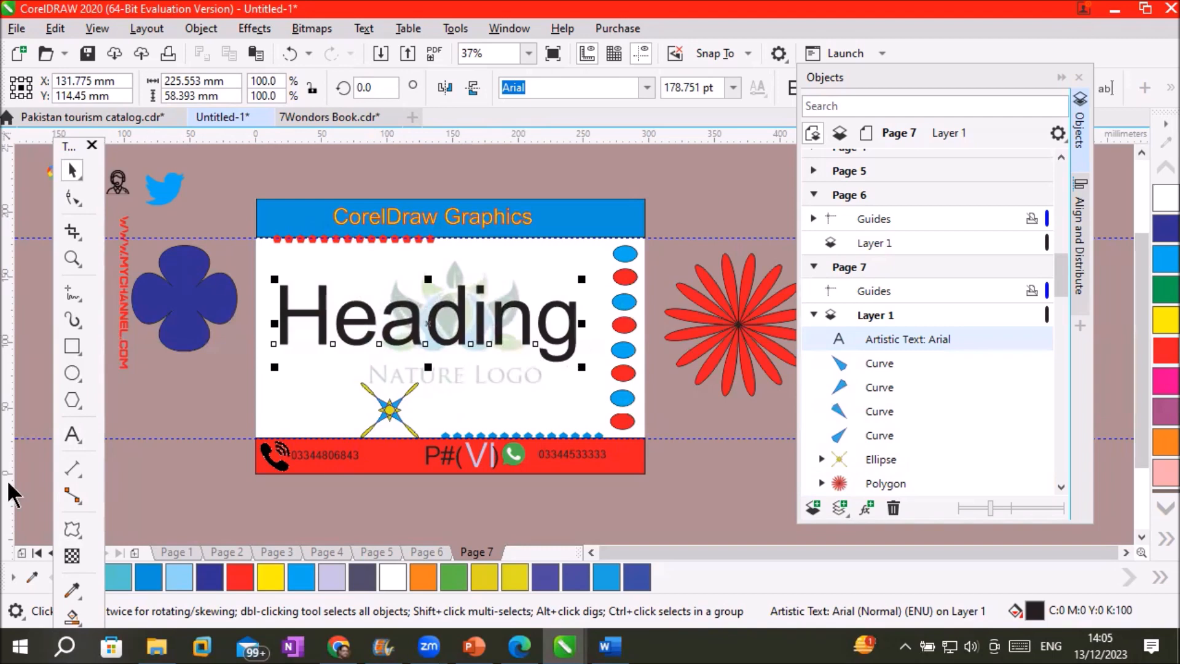
click(69, 532)
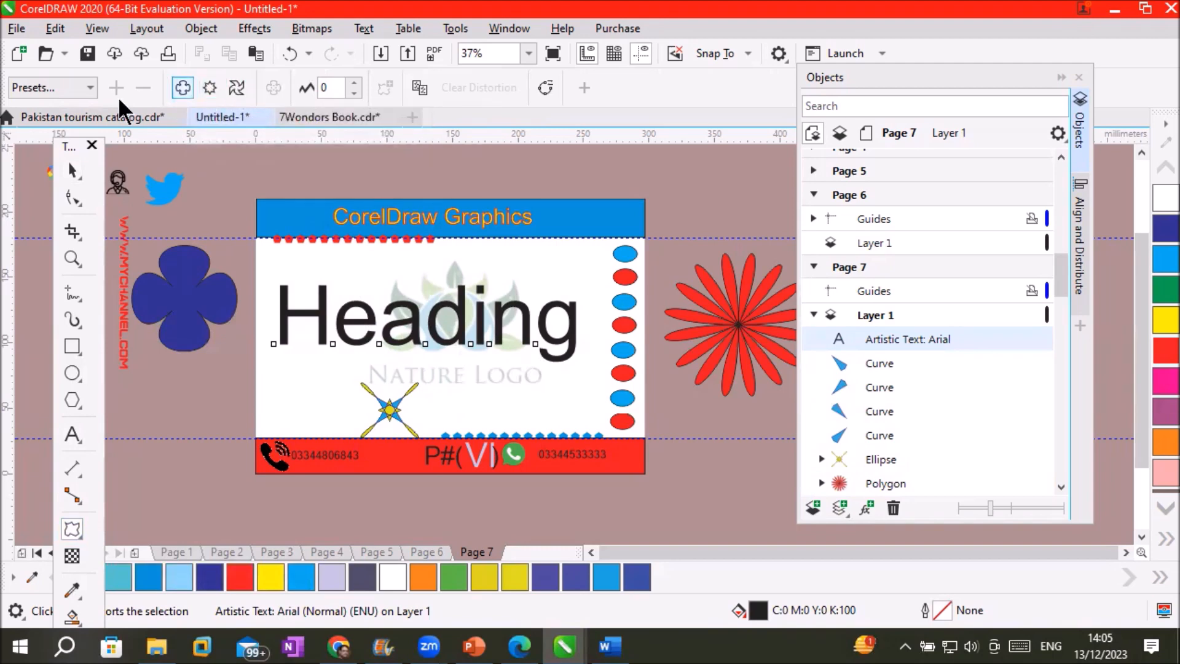
click(91, 87)
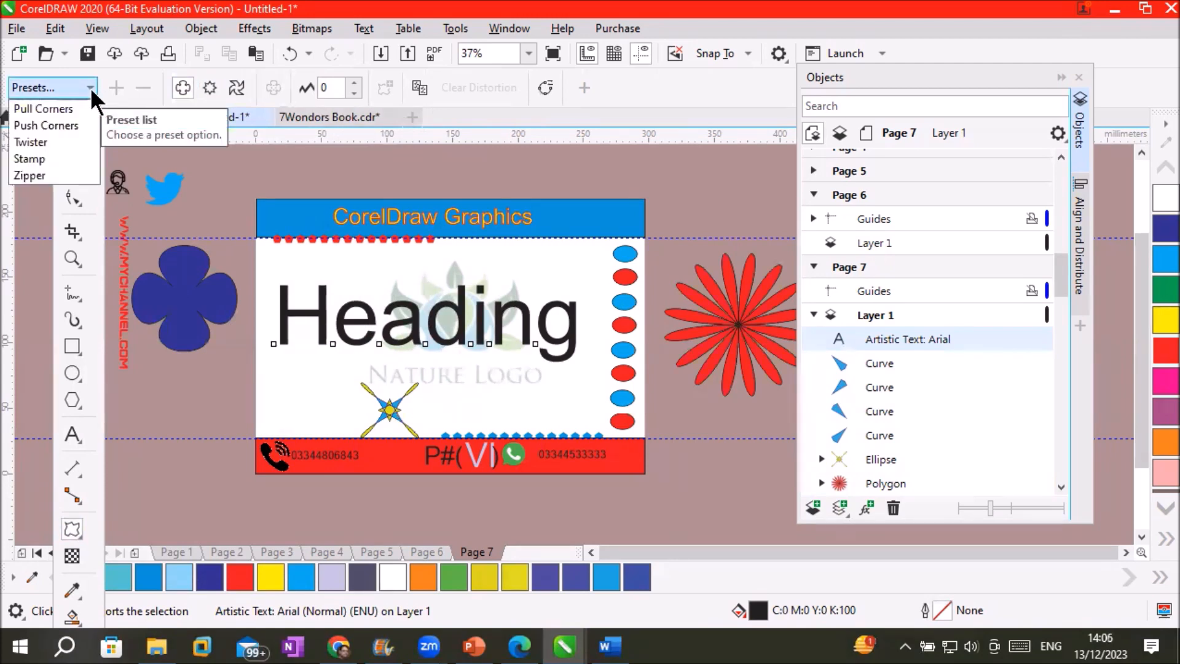
click(59, 110)
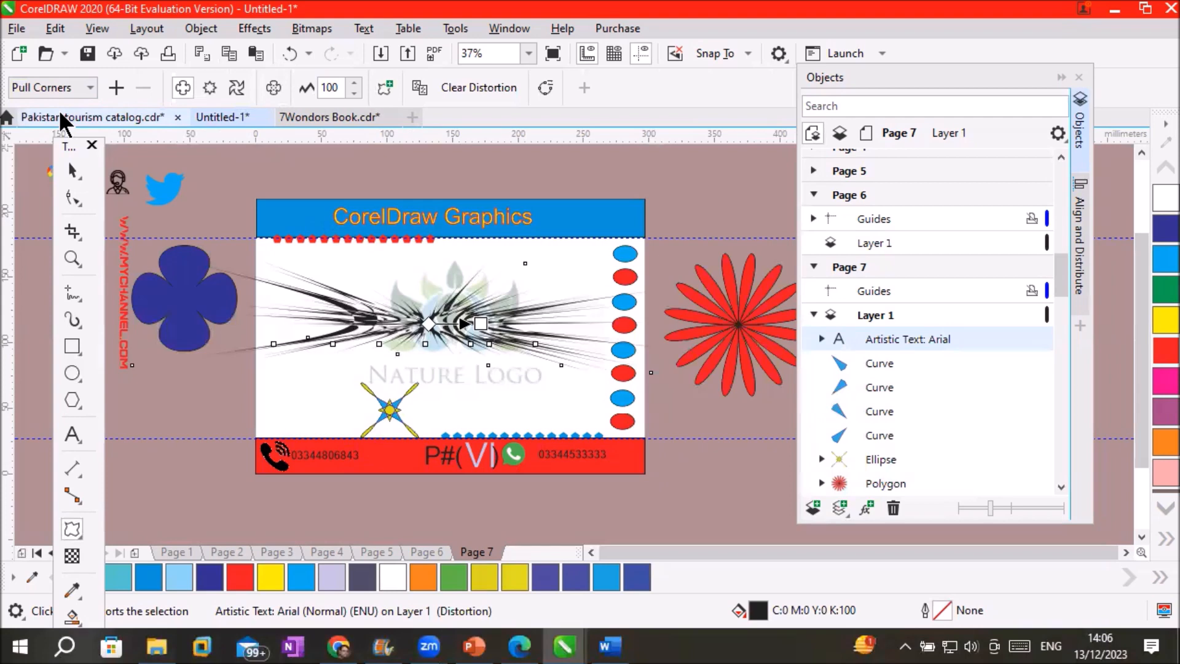
key(ctrl+z)
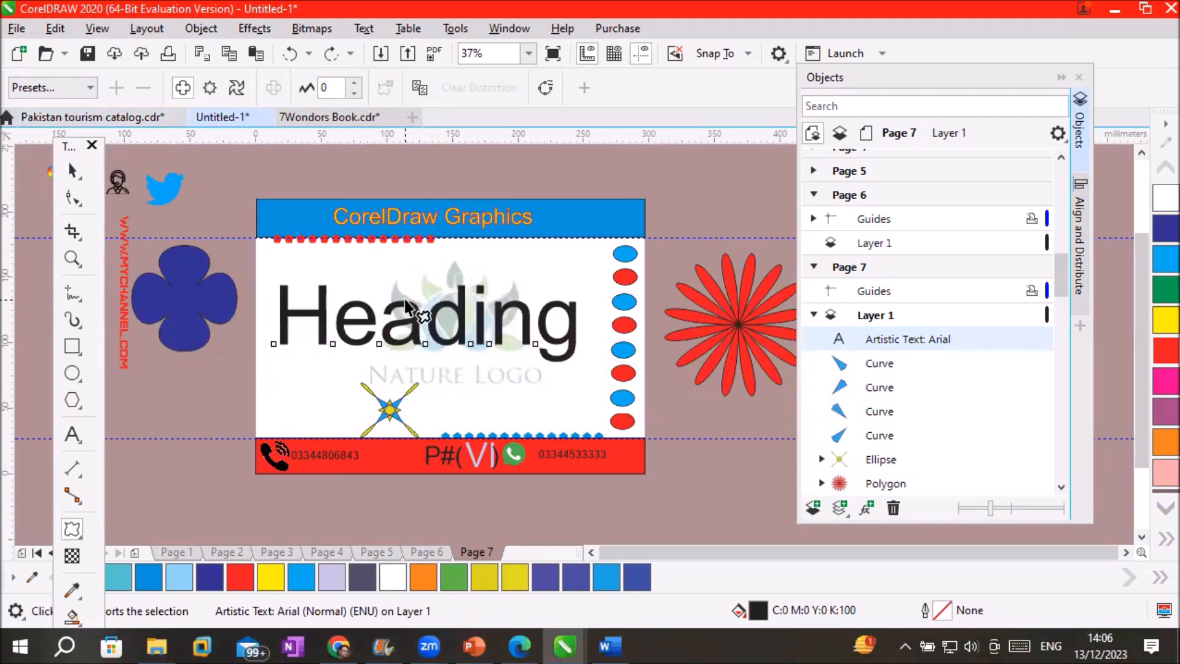
scroll(422, 275, up, 2)
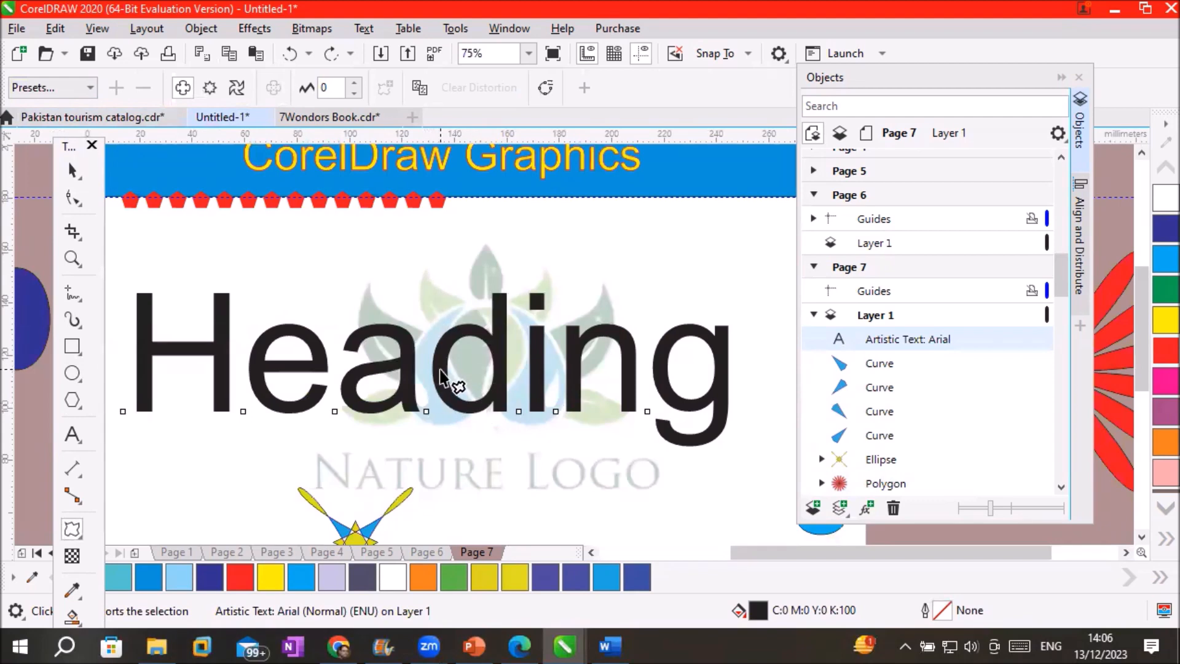
mouse_move(442, 374)
mouse_down()
mouse_move(453, 377)
mouse_move(413, 373)
mouse_move(424, 374)
mouse_up()
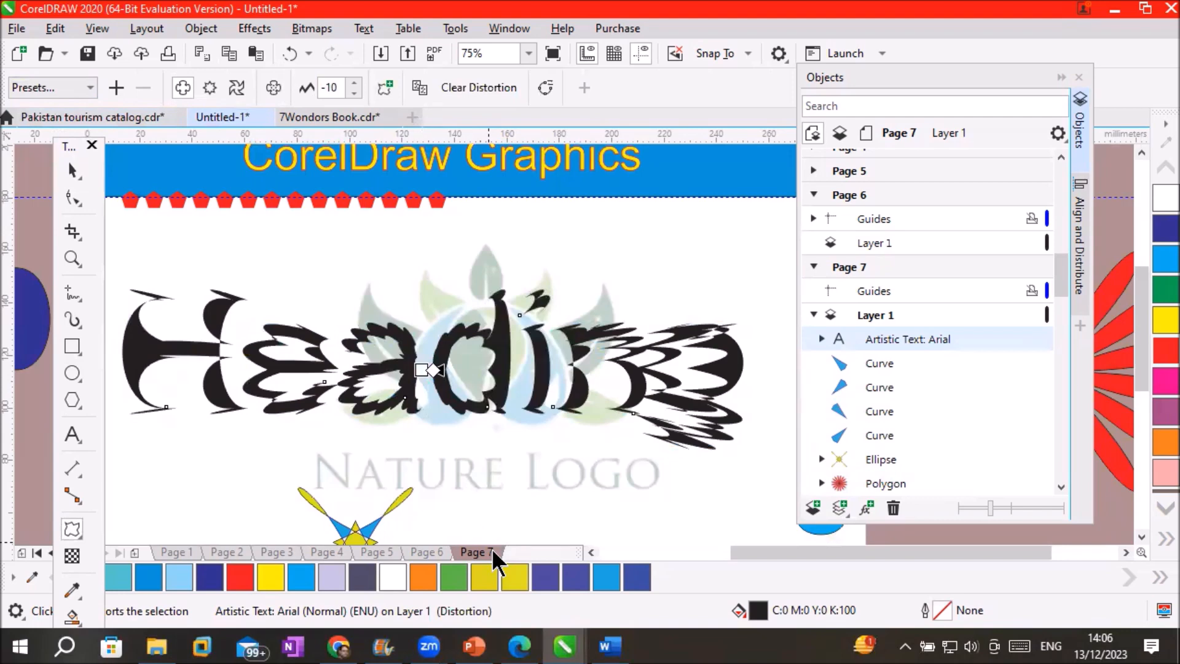
click(489, 84)
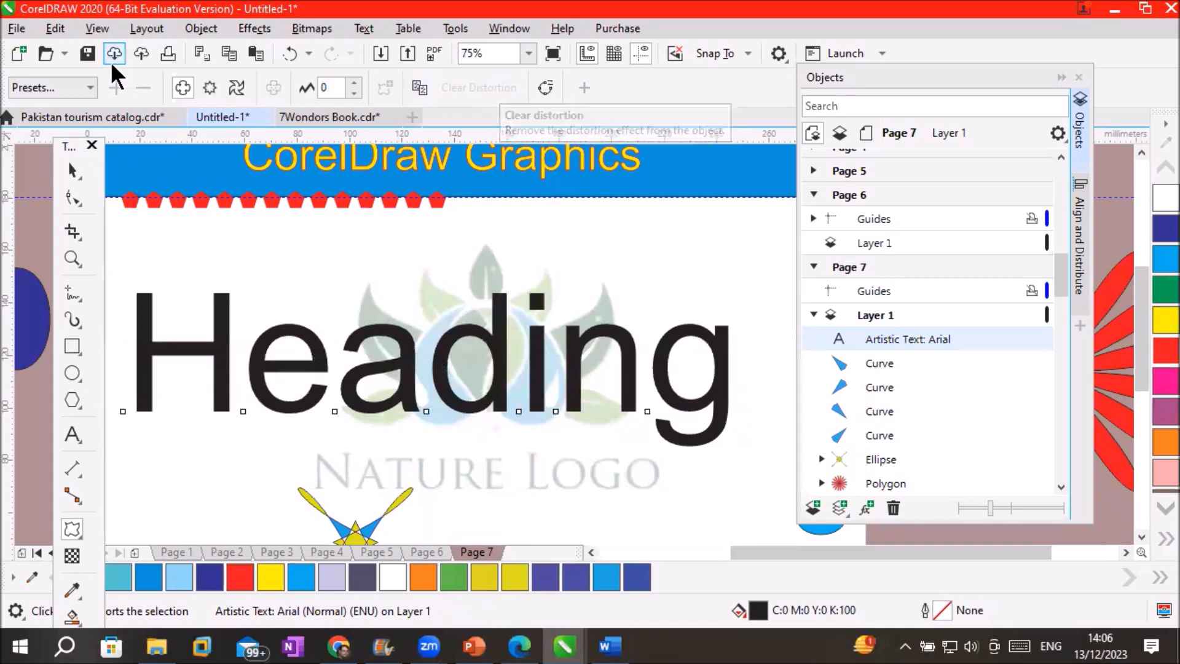
click(90, 87)
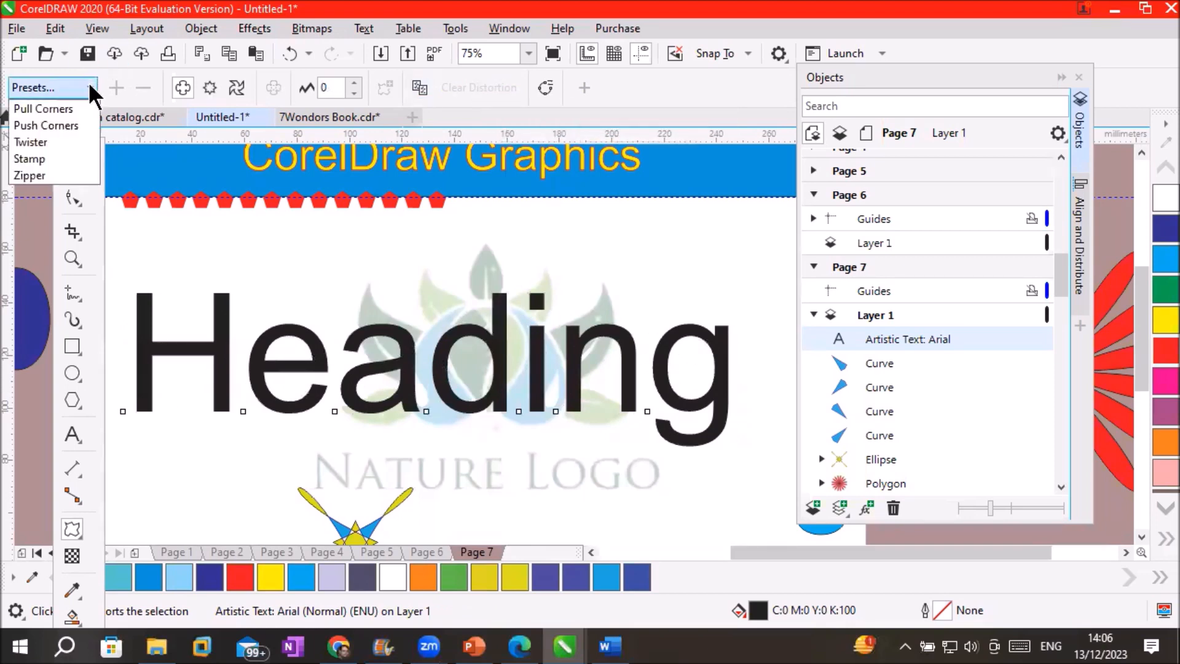
click(56, 141)
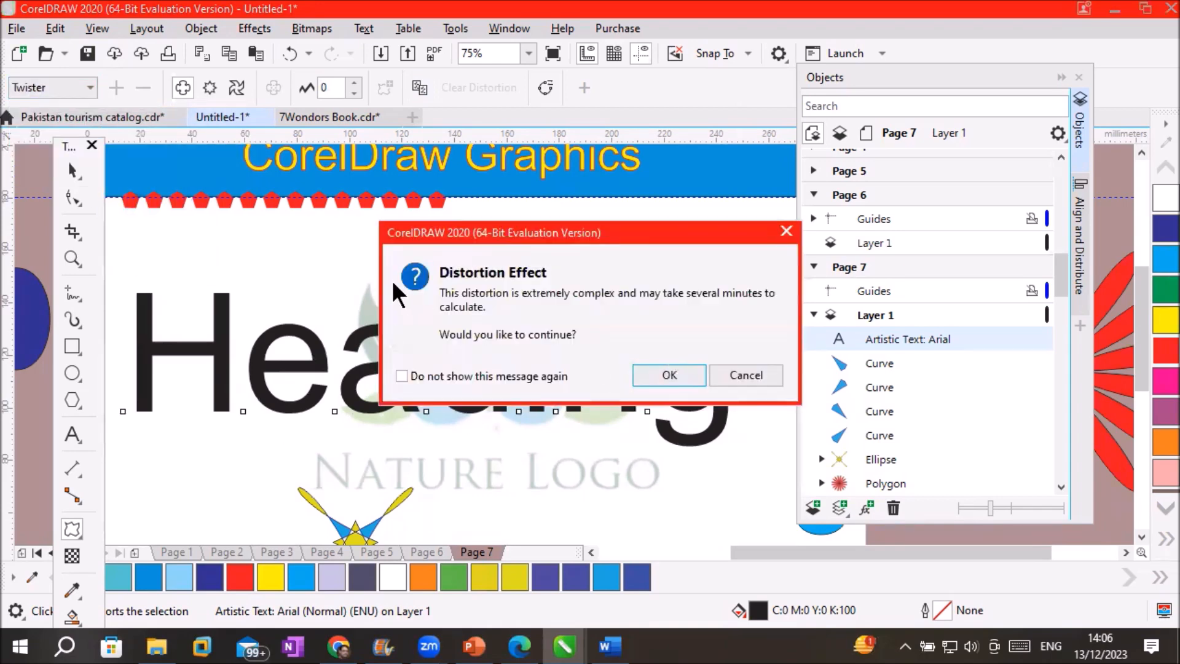
click(660, 374)
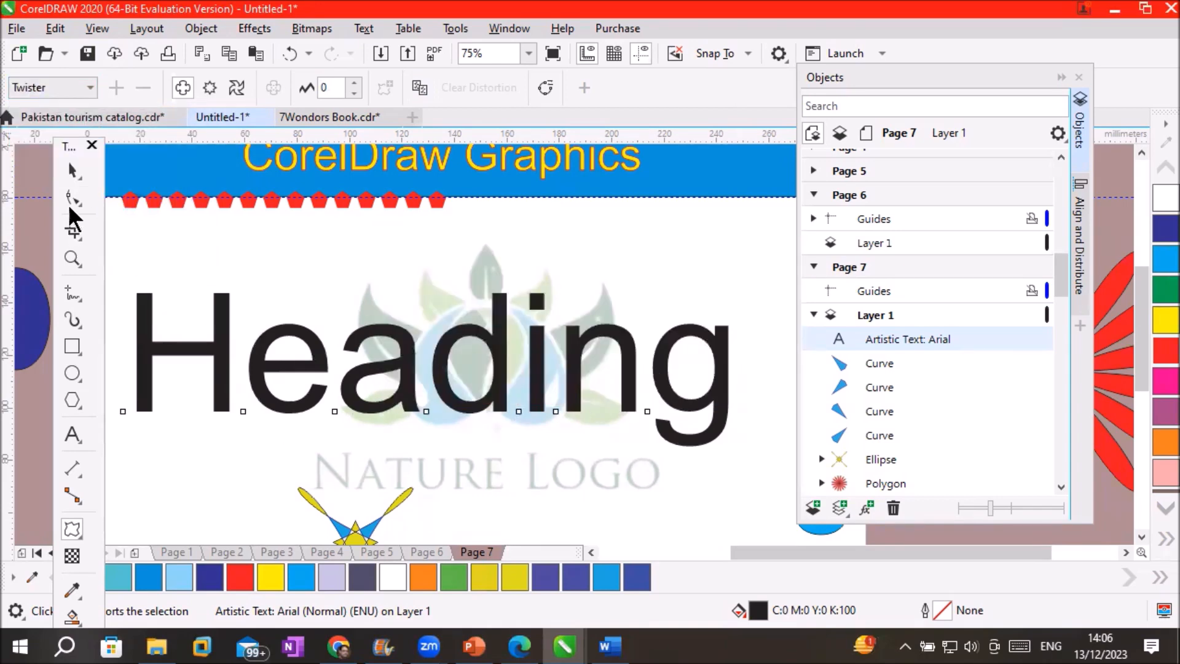
right_click(384, 328)
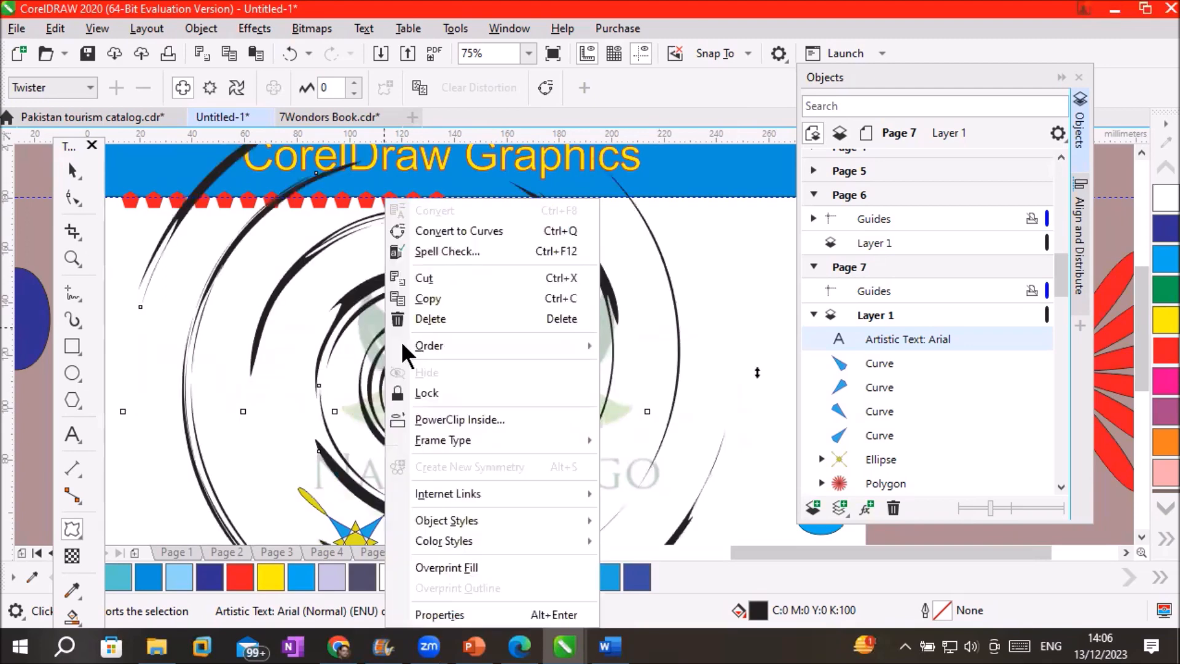
right_click(404, 343)
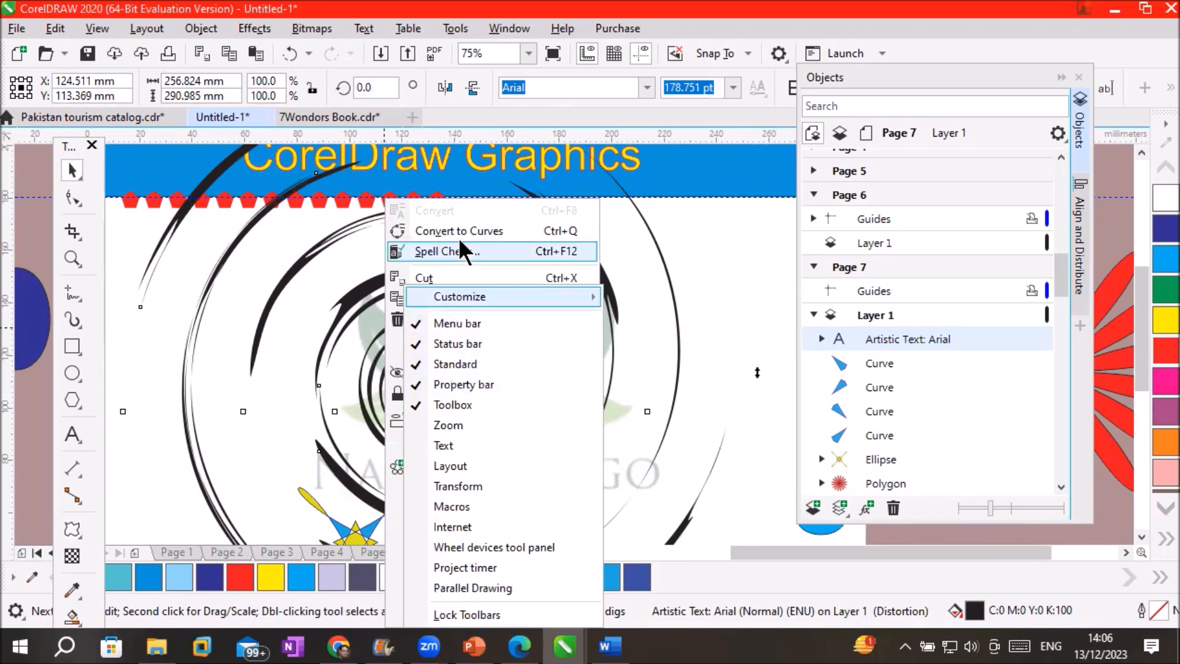
click(156, 299)
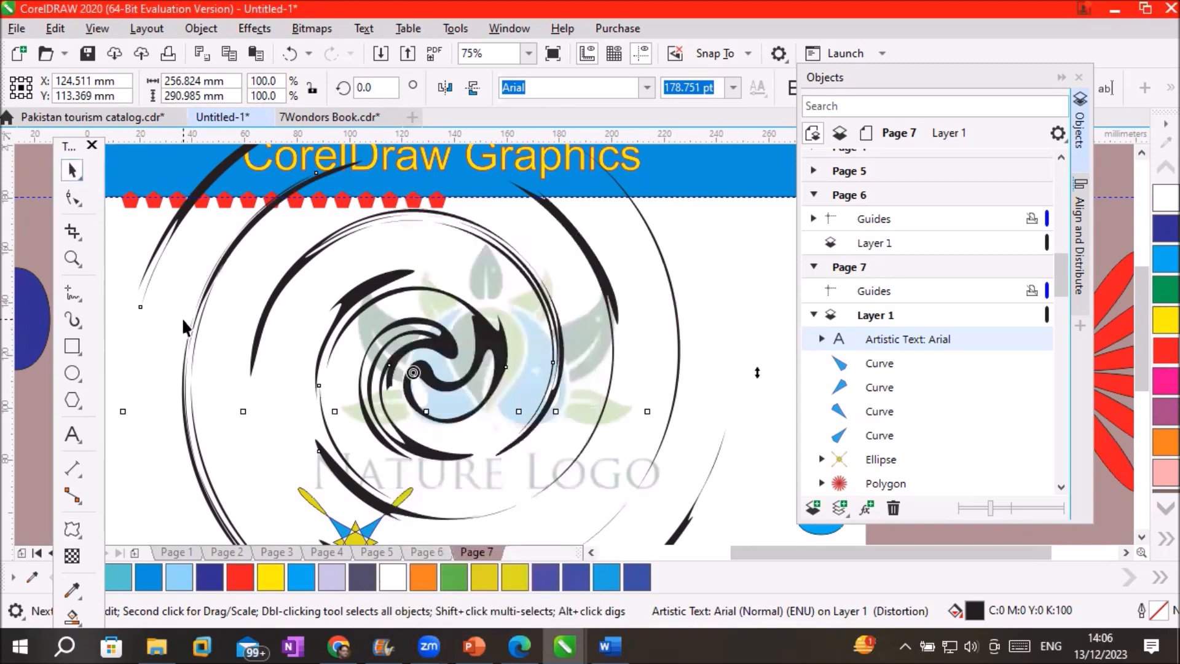
key(ctrl+z)
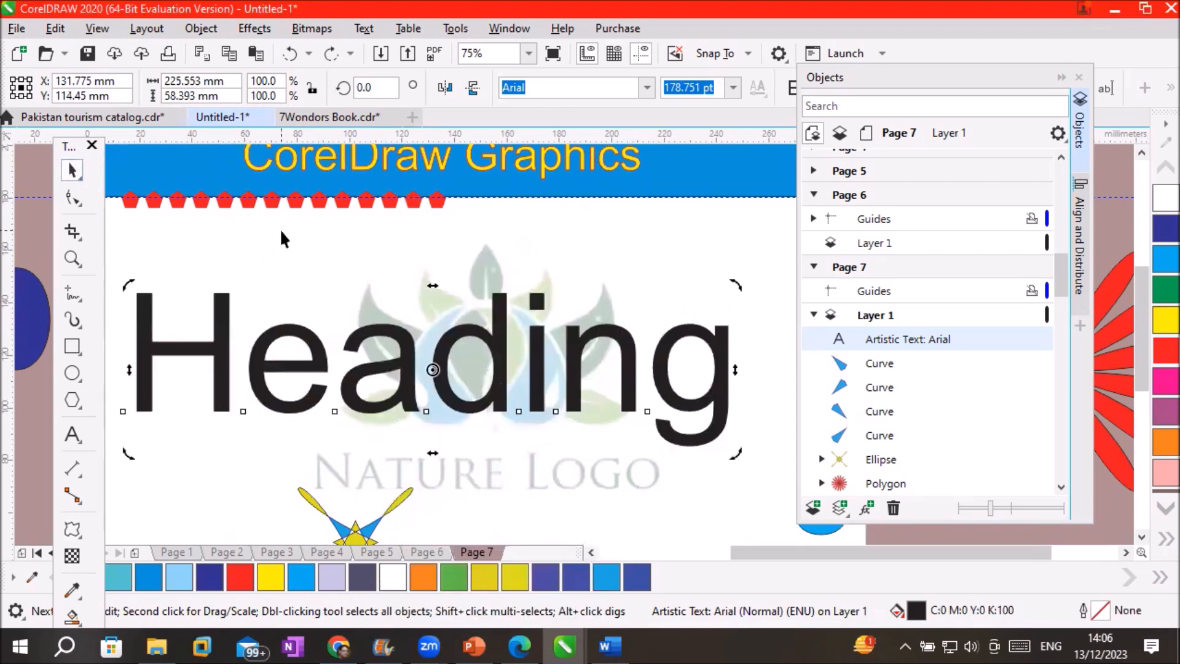
Twist the Heading text around its centre with Distort drags, easing it to a gentle 46° sweep
click(73, 526)
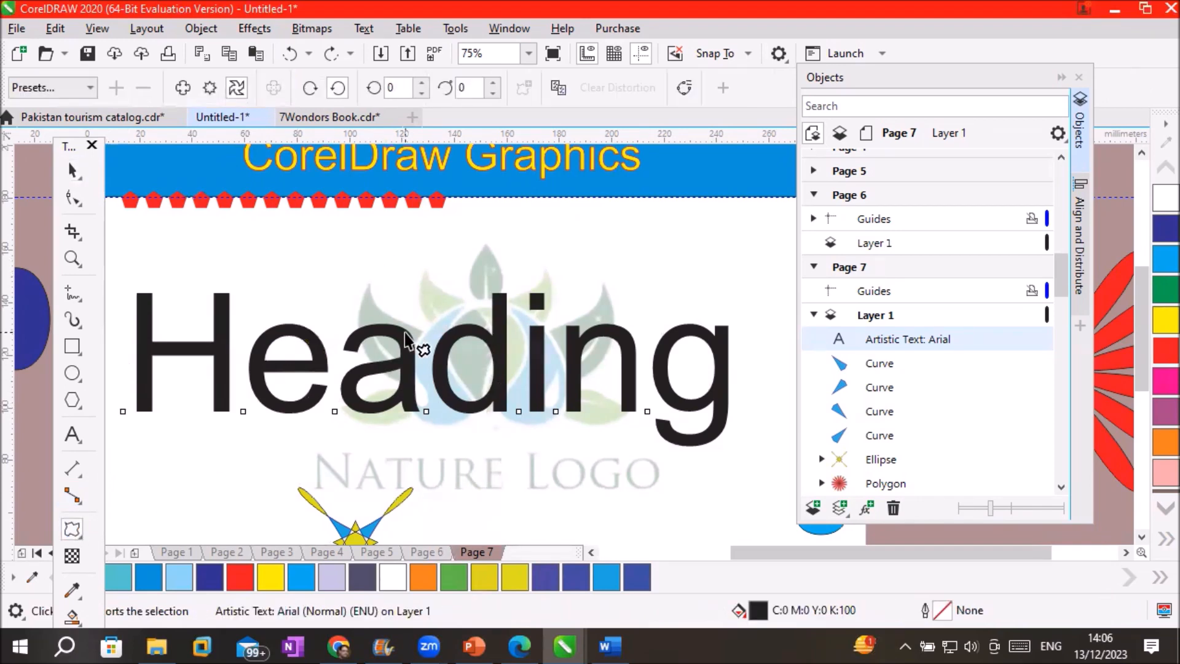
drag(404, 345, 473, 322)
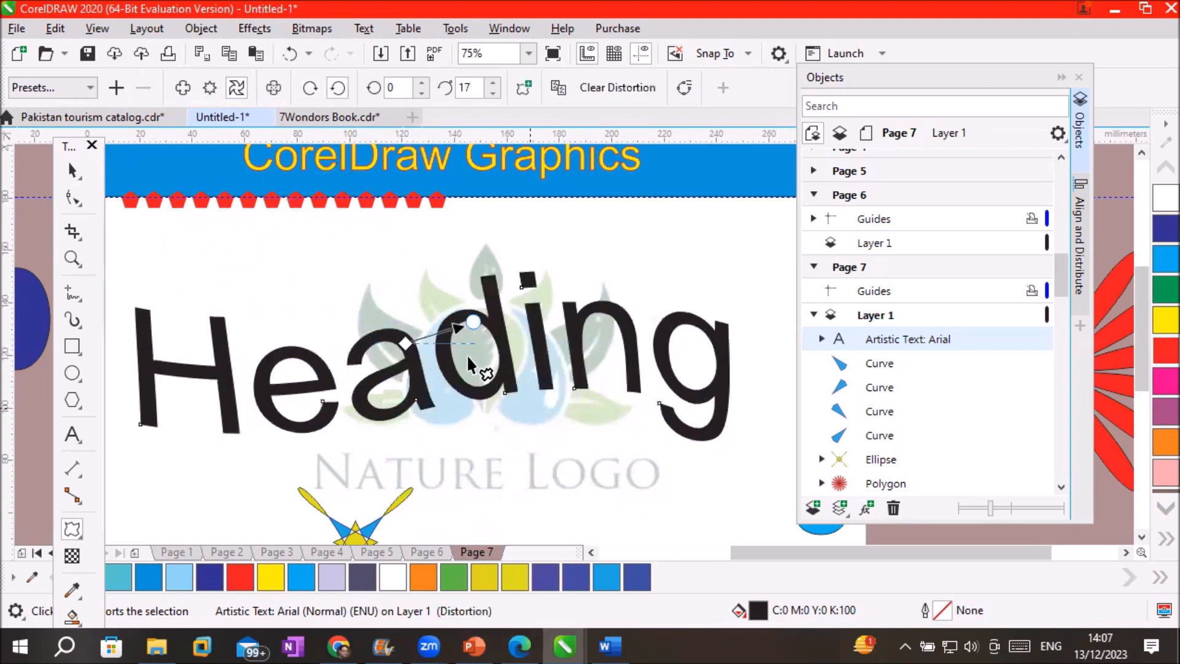
mouse_move(474, 324)
mouse_down()
mouse_move(472, 274)
mouse_move(396, 256)
mouse_move(273, 326)
mouse_move(345, 225)
mouse_move(461, 247)
mouse_move(488, 292)
mouse_up()
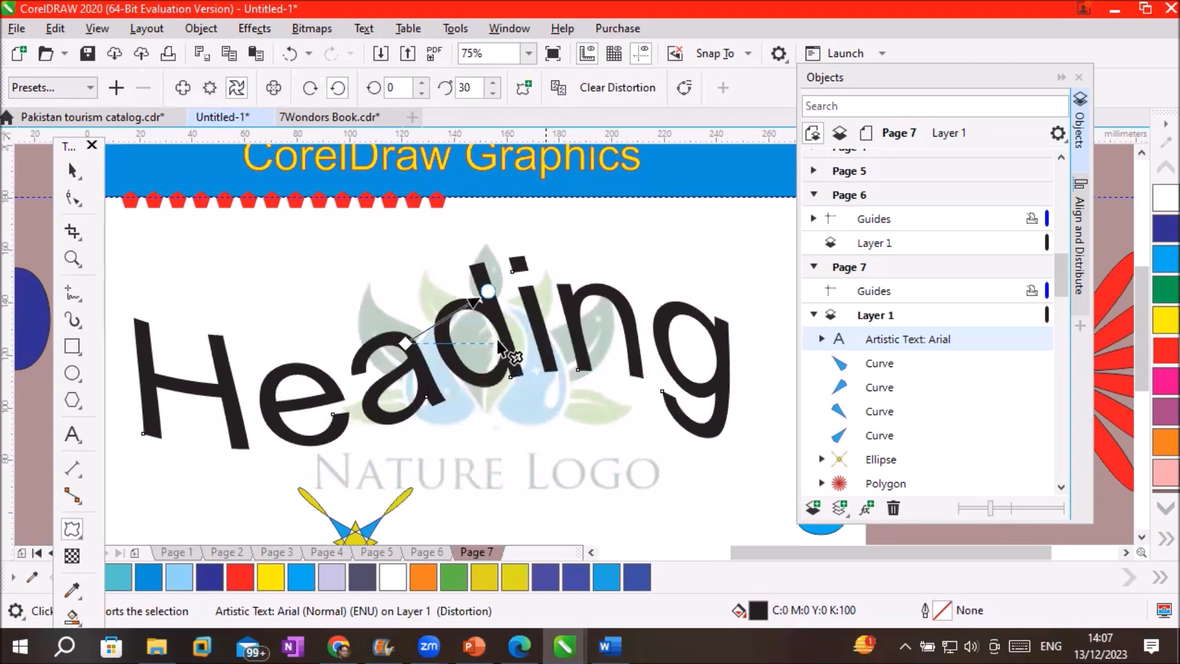
drag(487, 291, 490, 499)
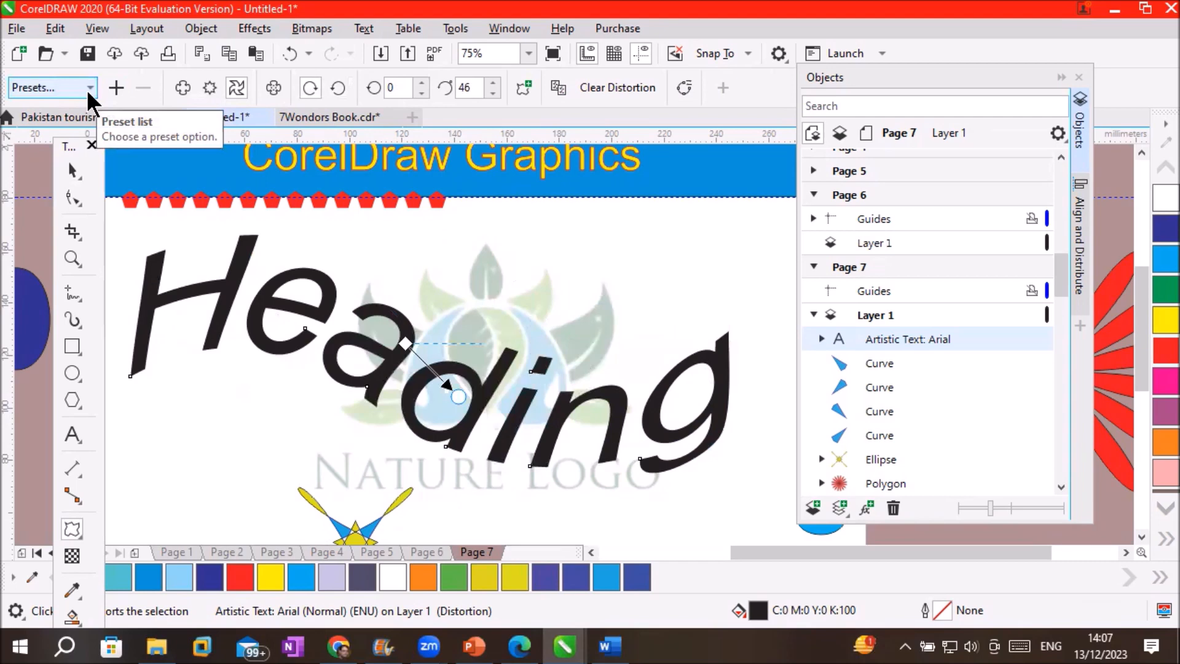
Clear the Heading's distortion and apply the Twister preset
click(625, 90)
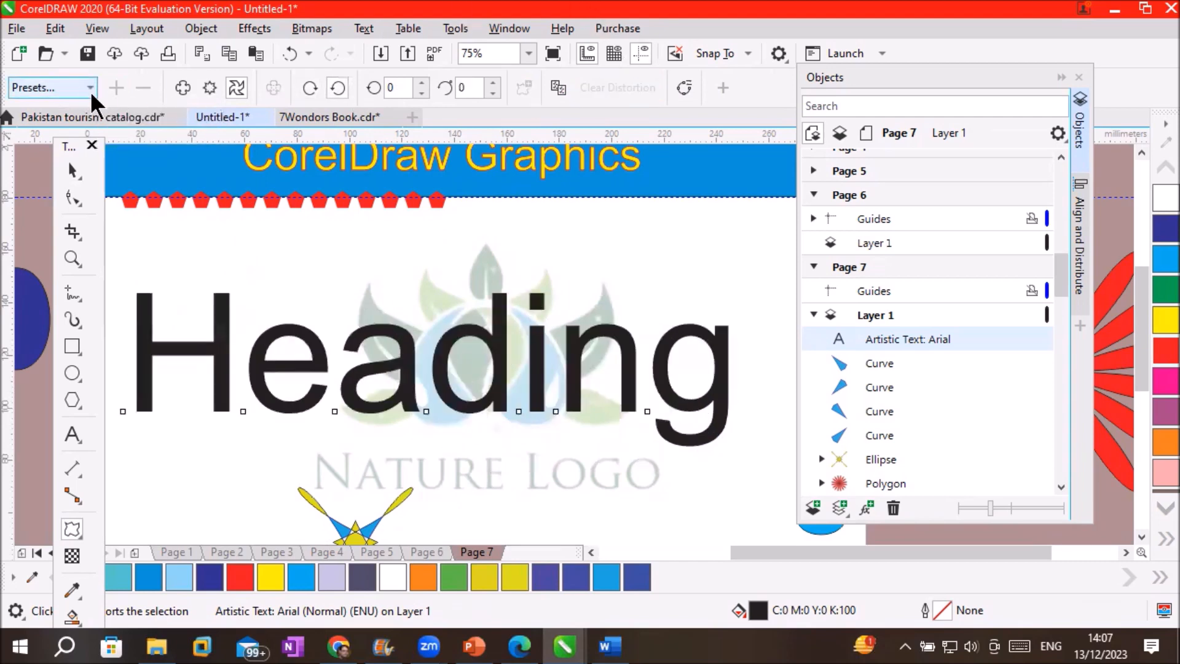
click(86, 88)
click(59, 144)
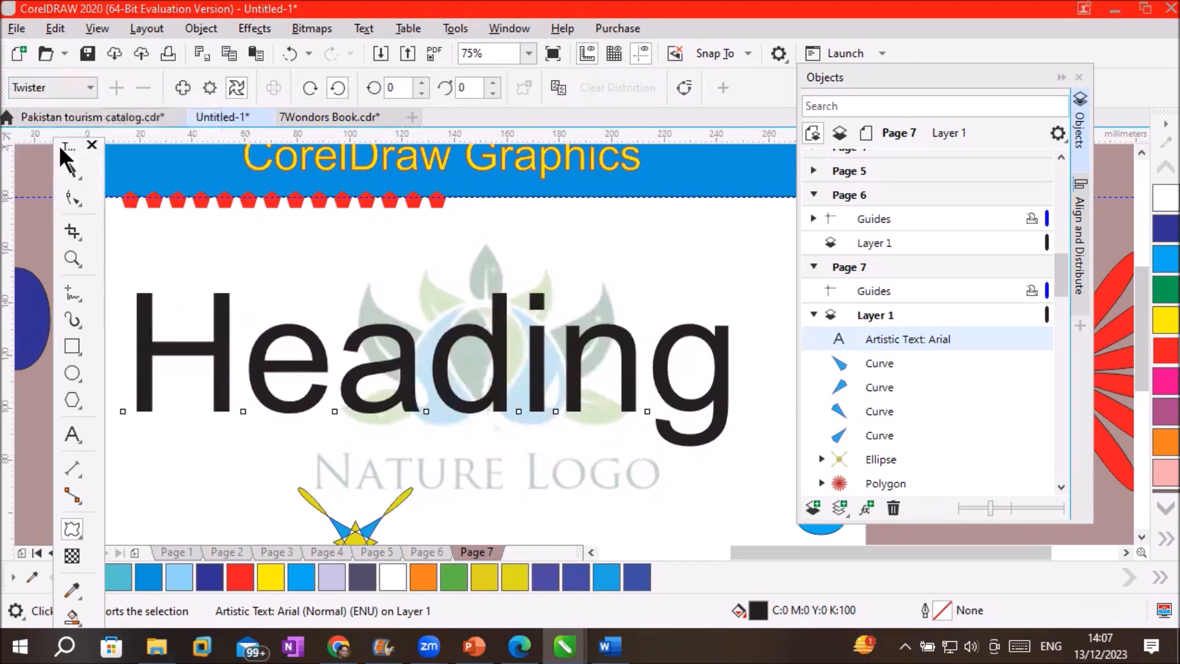
click(650, 377)
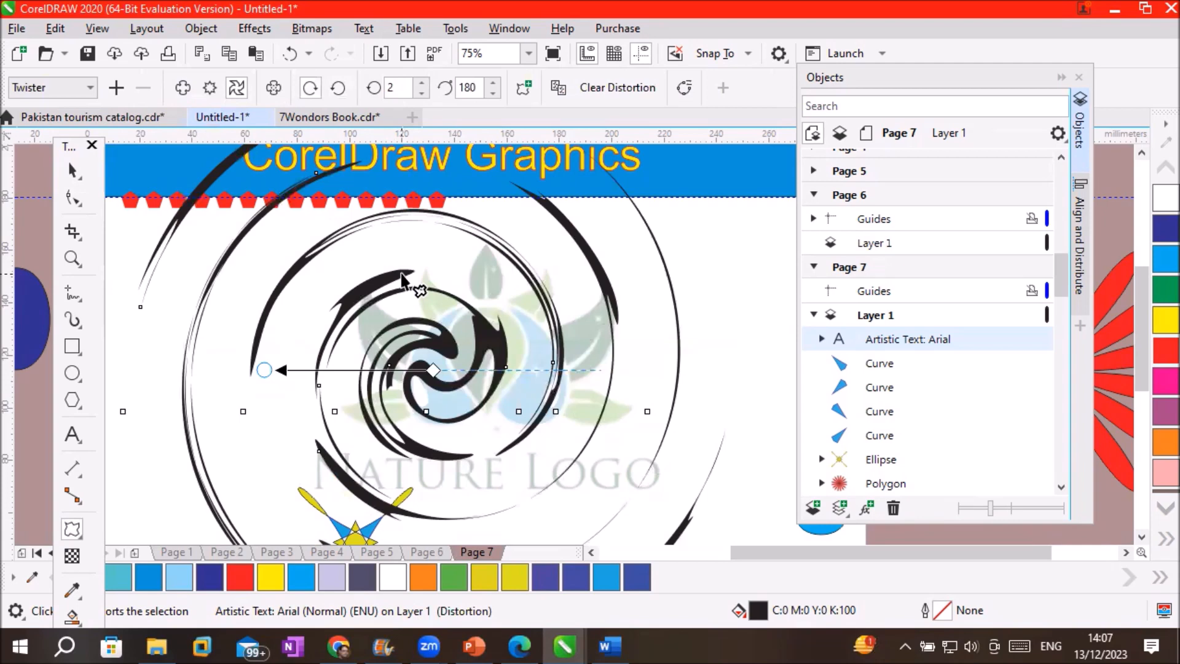
Adjust the twister's additional degrees to 5, then down to 4, and finally clear the twist
click(492, 91)
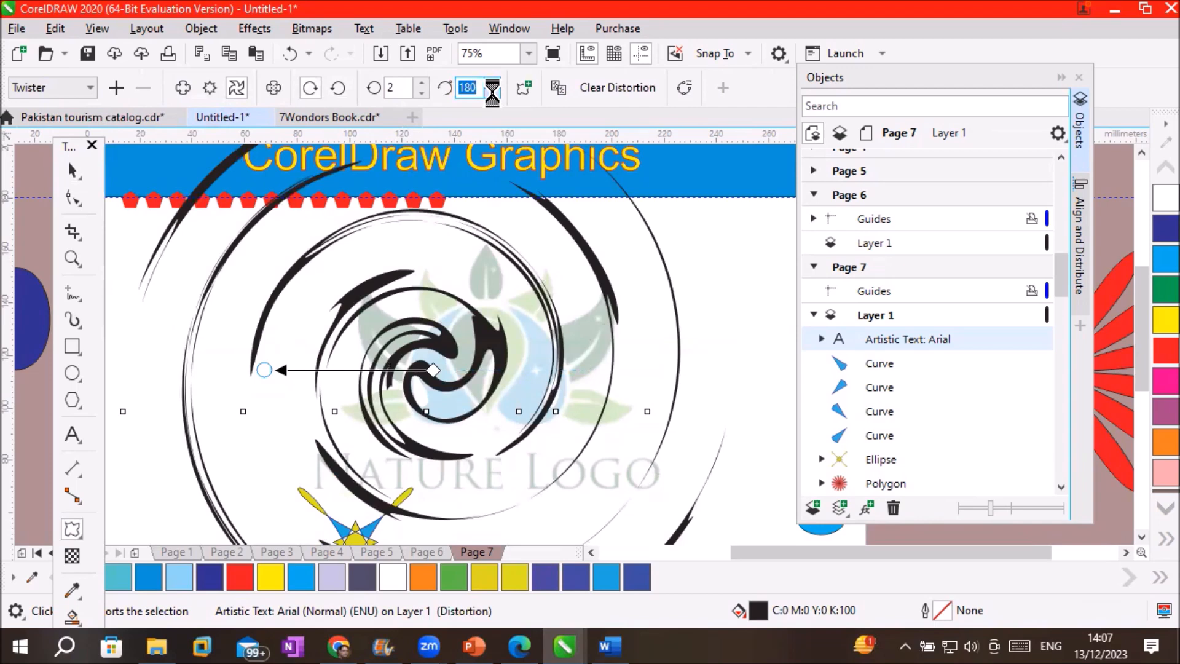
click(493, 94)
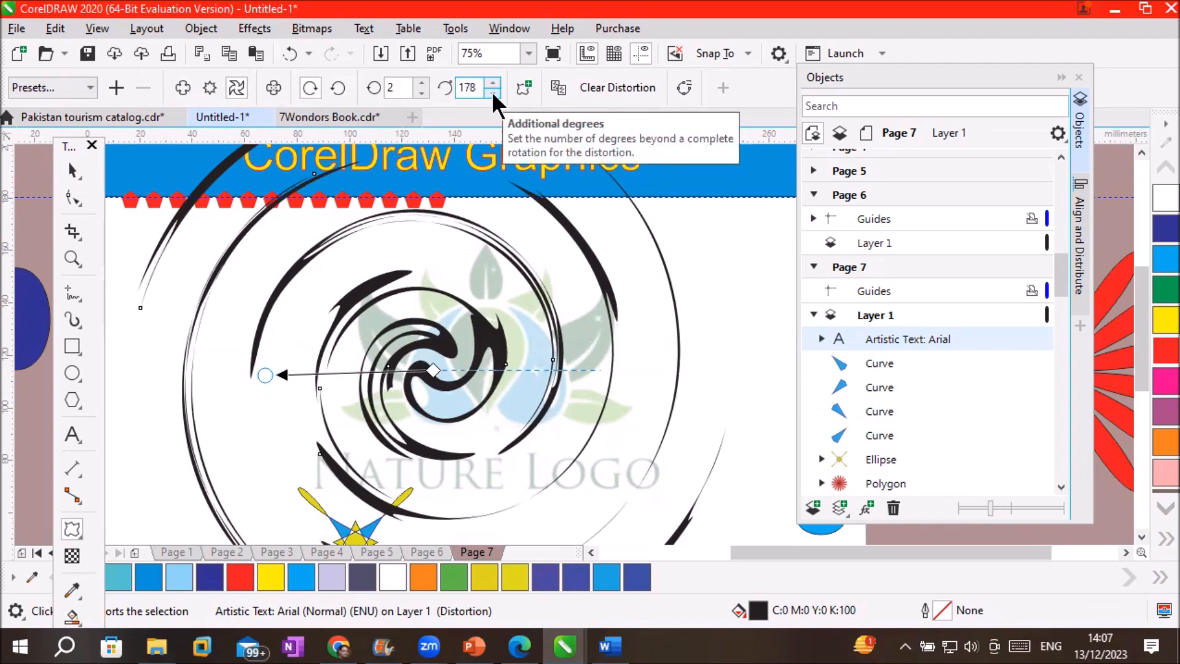
click(492, 91)
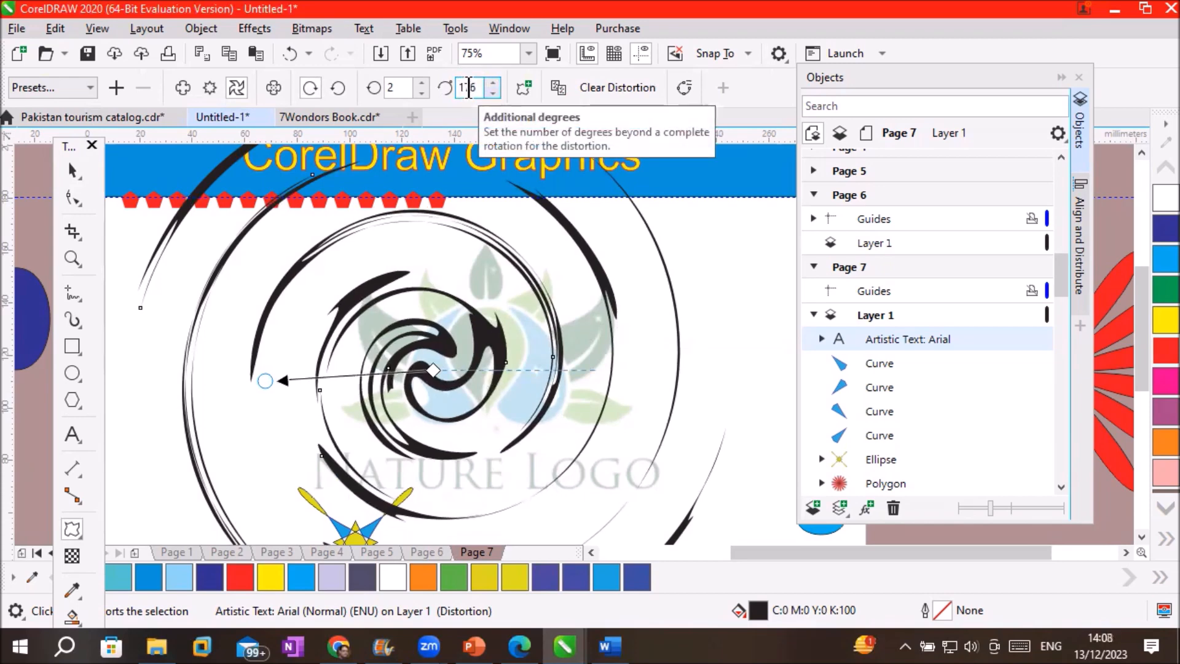
double_click(469, 88)
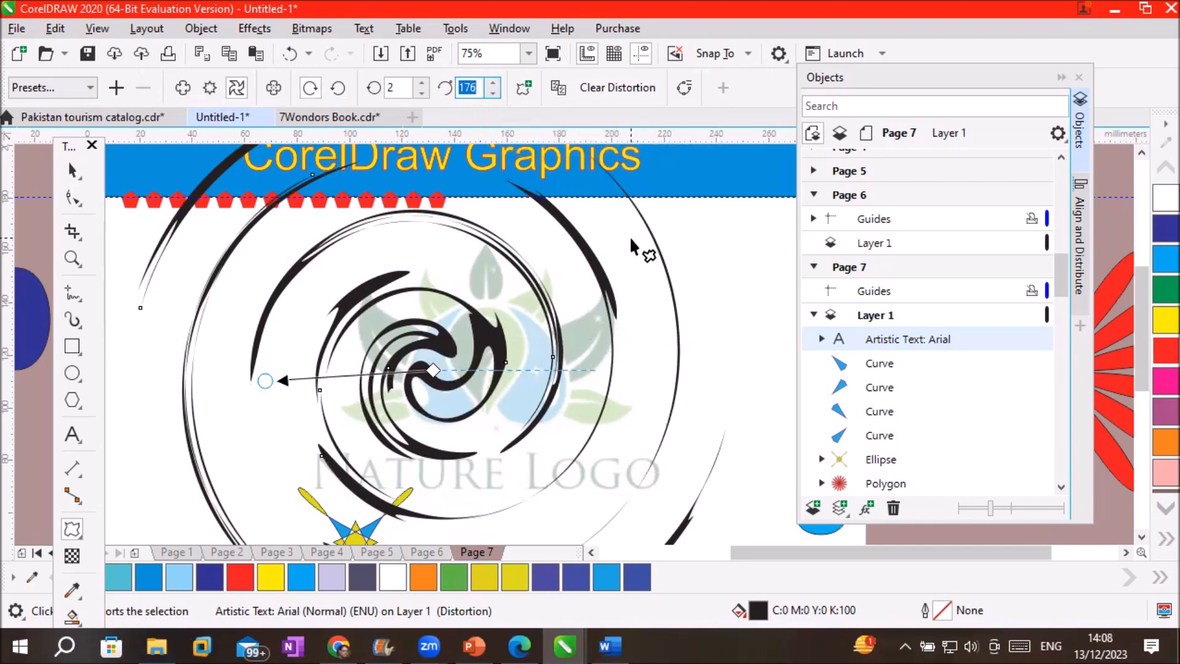
text(5)
key(Return)
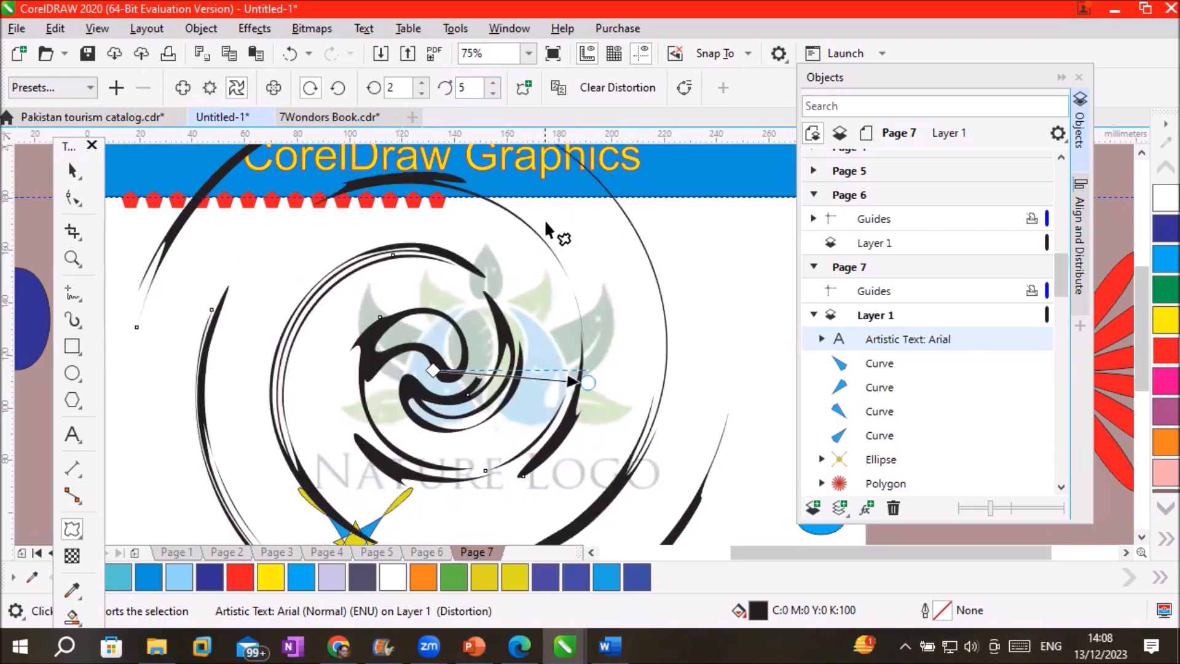
click(492, 92)
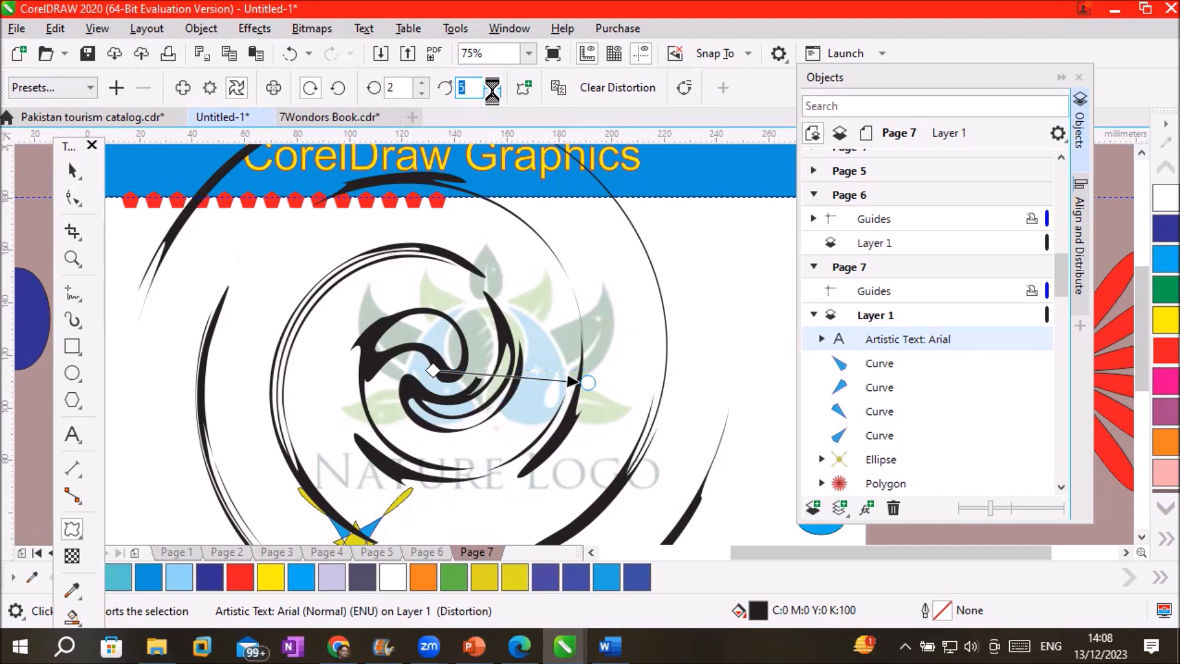
click(492, 93)
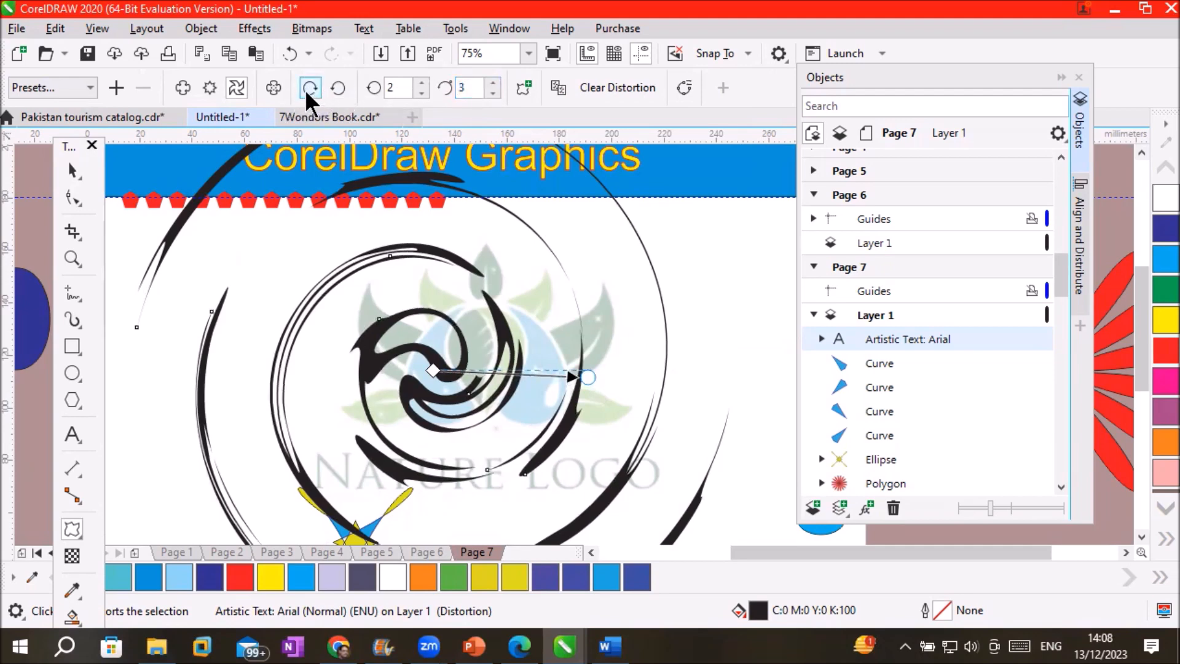
click(631, 83)
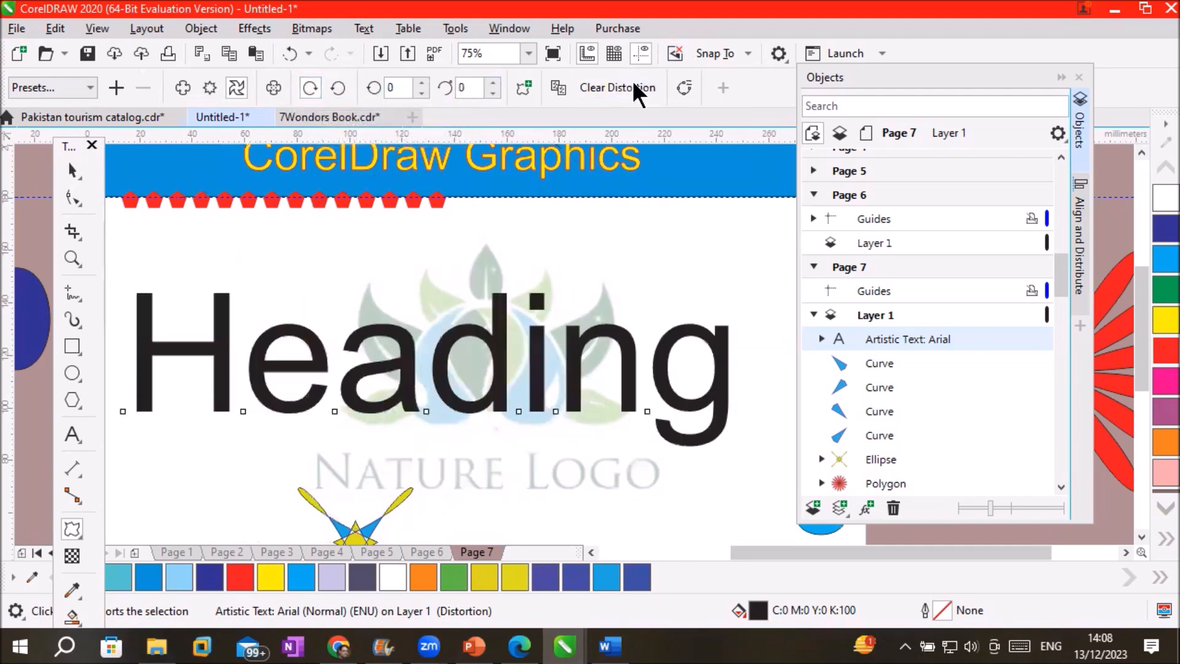
Apply the Stamp distortion preset to the Heading text
click(75, 86)
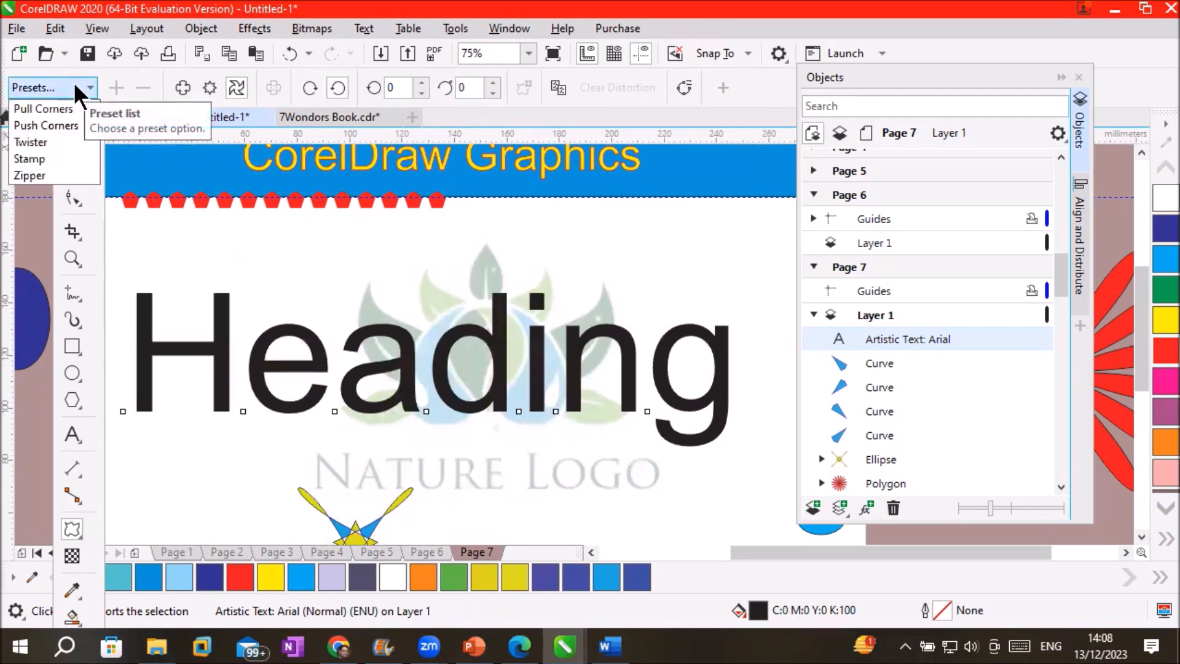
click(48, 159)
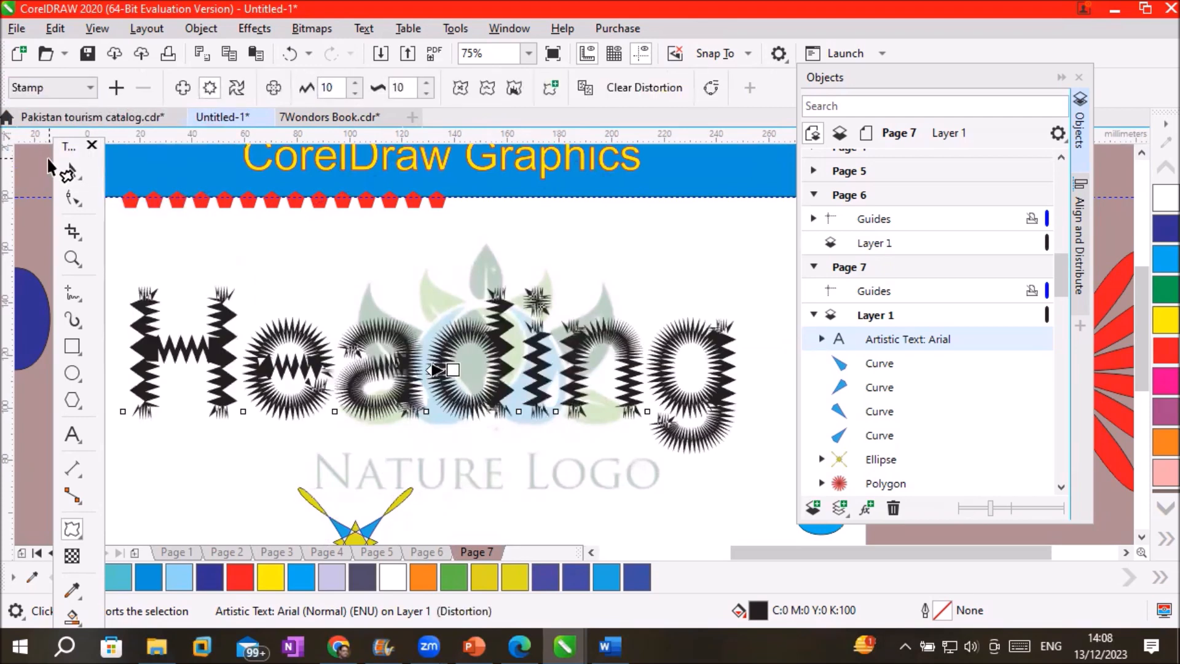
scroll(314, 259, down, 2)
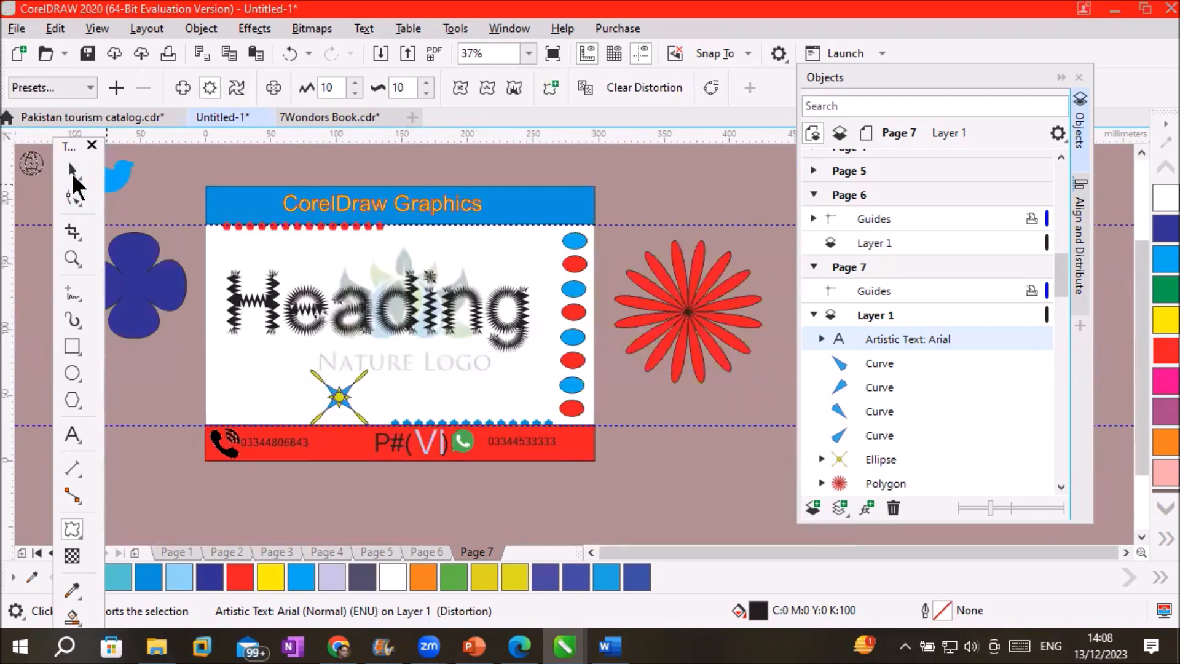
click(72, 170)
Move the Heading off the card to the upper right and draw a rectangle across the card's middle
drag(391, 315, 653, 219)
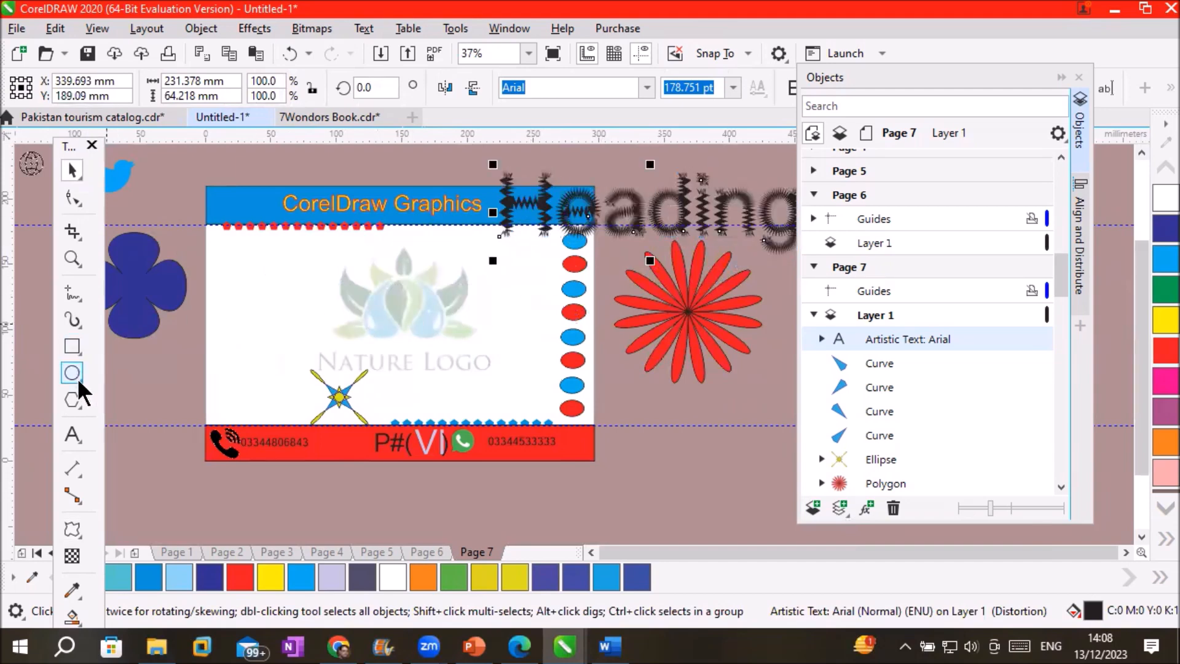
click(72, 346)
drag(222, 263, 542, 353)
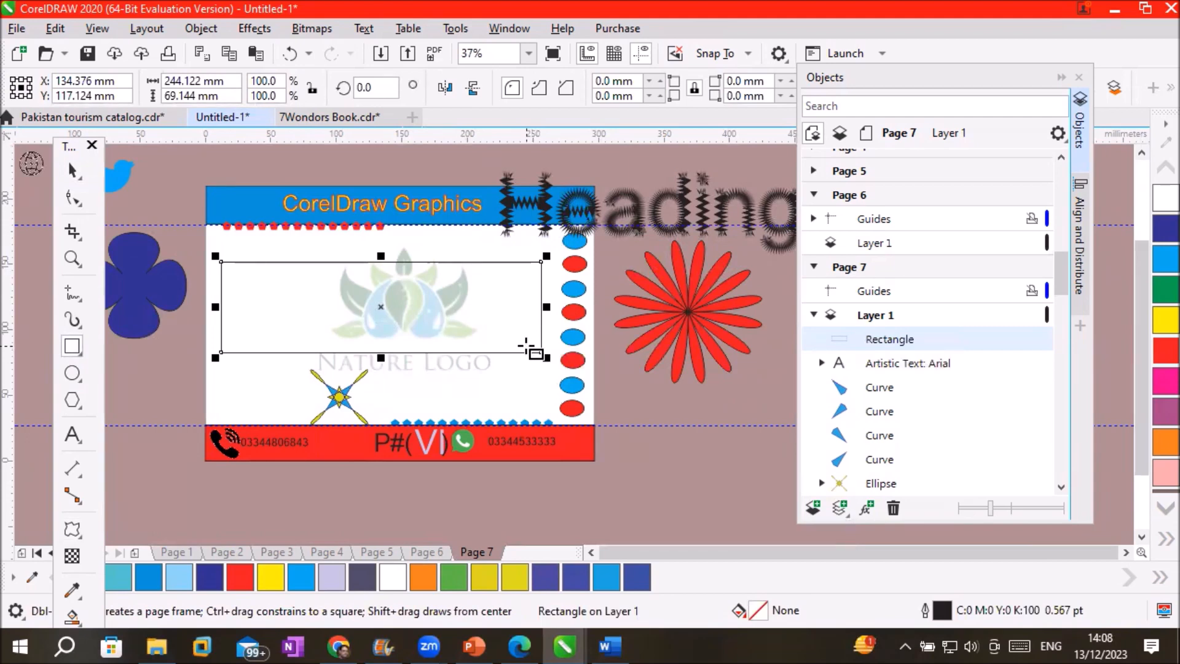
Give the rectangle zigzag edges using the Stamp distortion preset
click(71, 535)
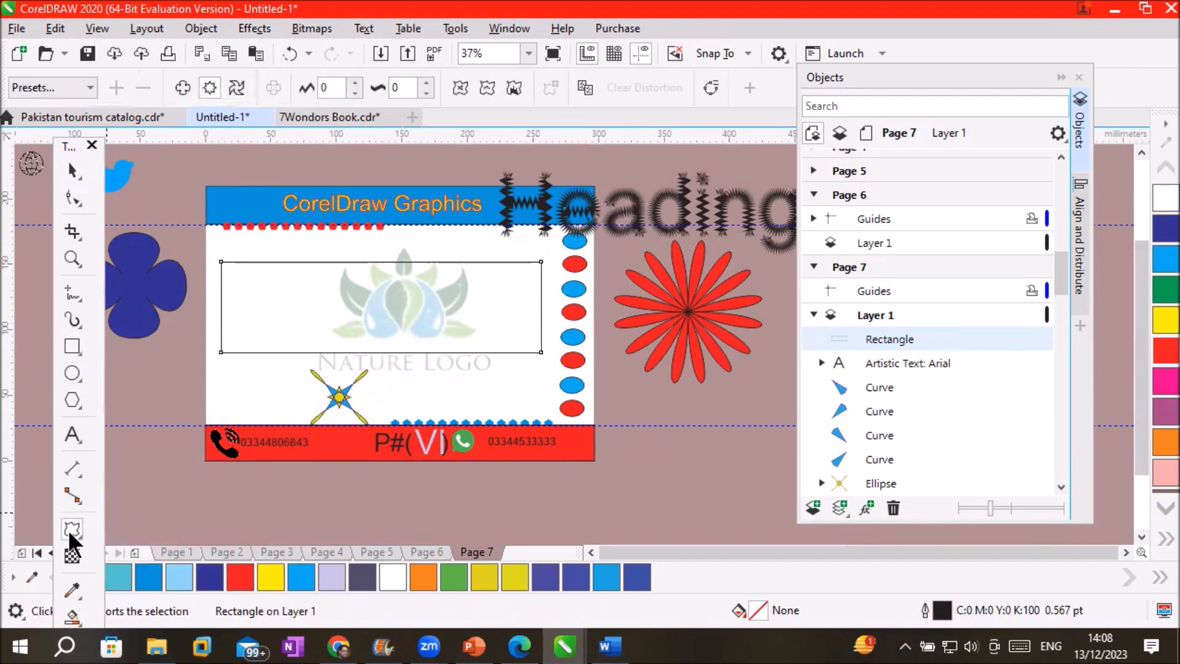
click(183, 87)
click(203, 86)
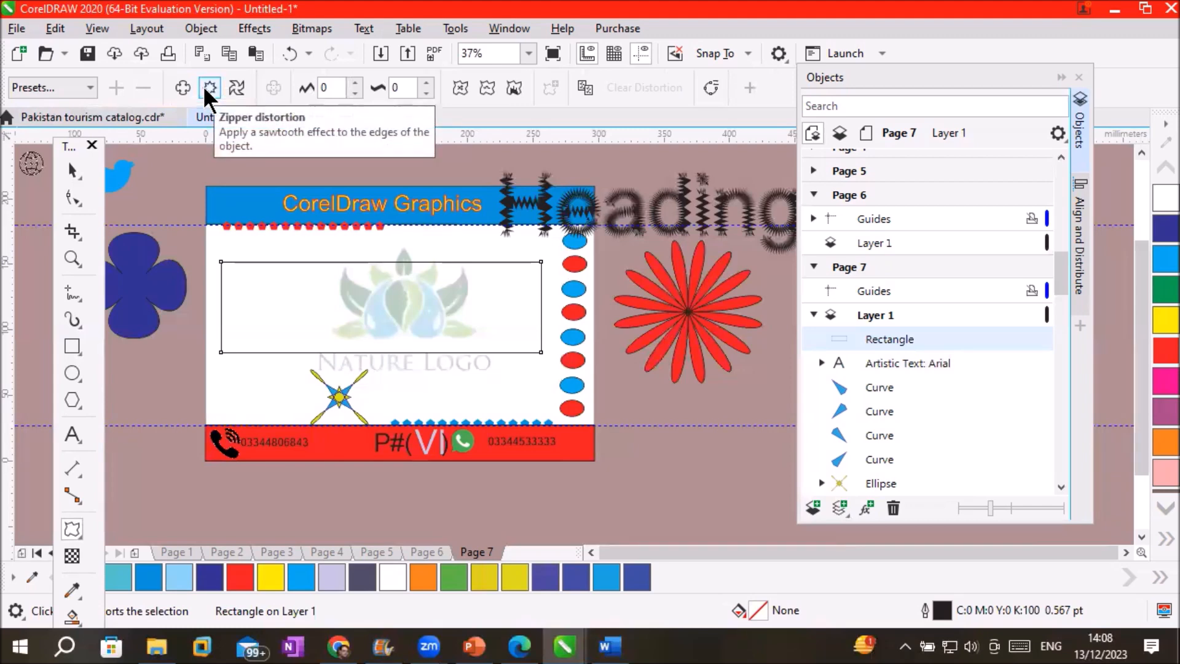
click(89, 88)
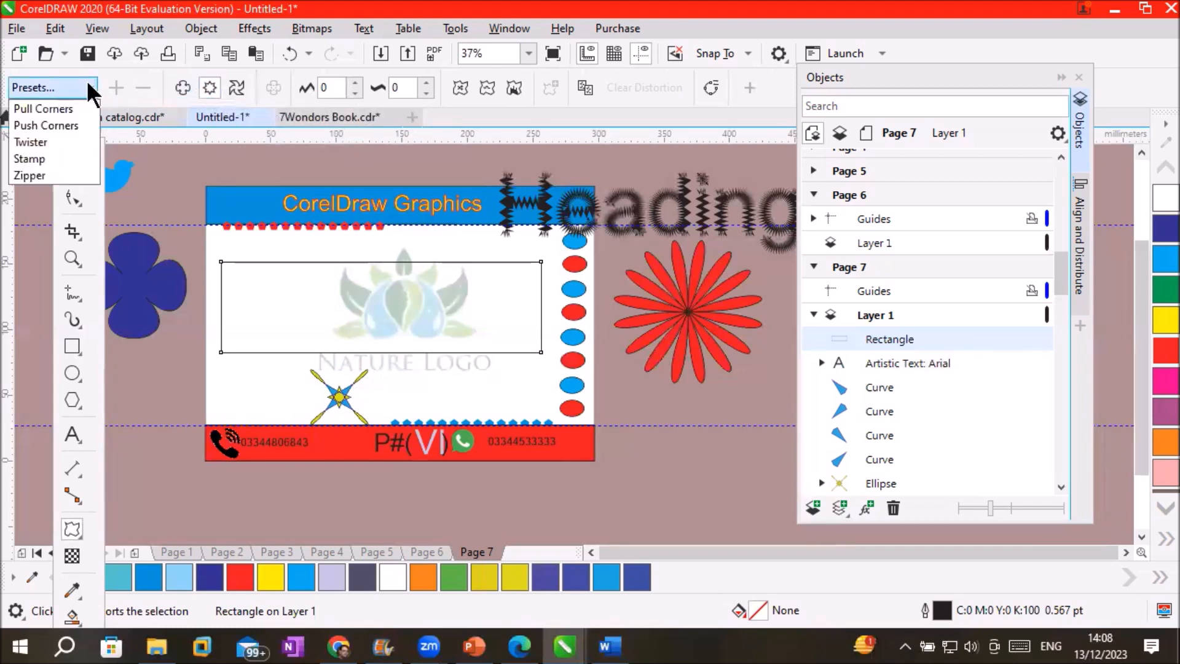
click(62, 158)
scroll(369, 261, up, 2)
scroll(369, 258, down, 2)
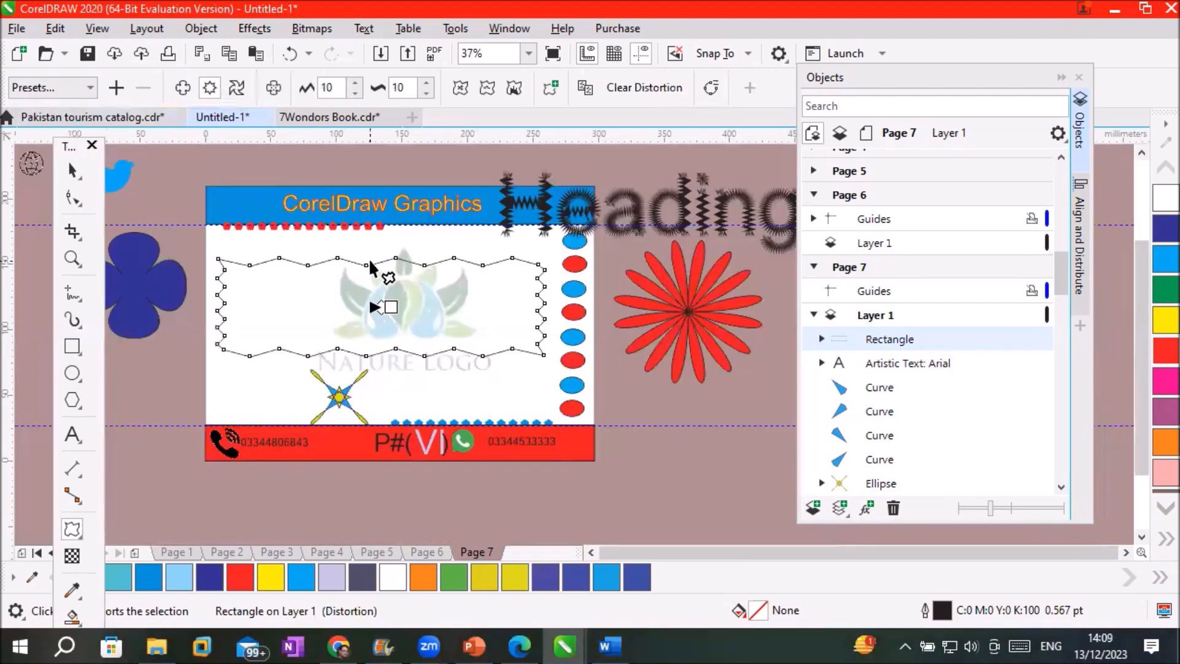
Bring the spiky Heading back onto the card and place it along the bottom
key(space)
drag(532, 239, 273, 324)
click(632, 238)
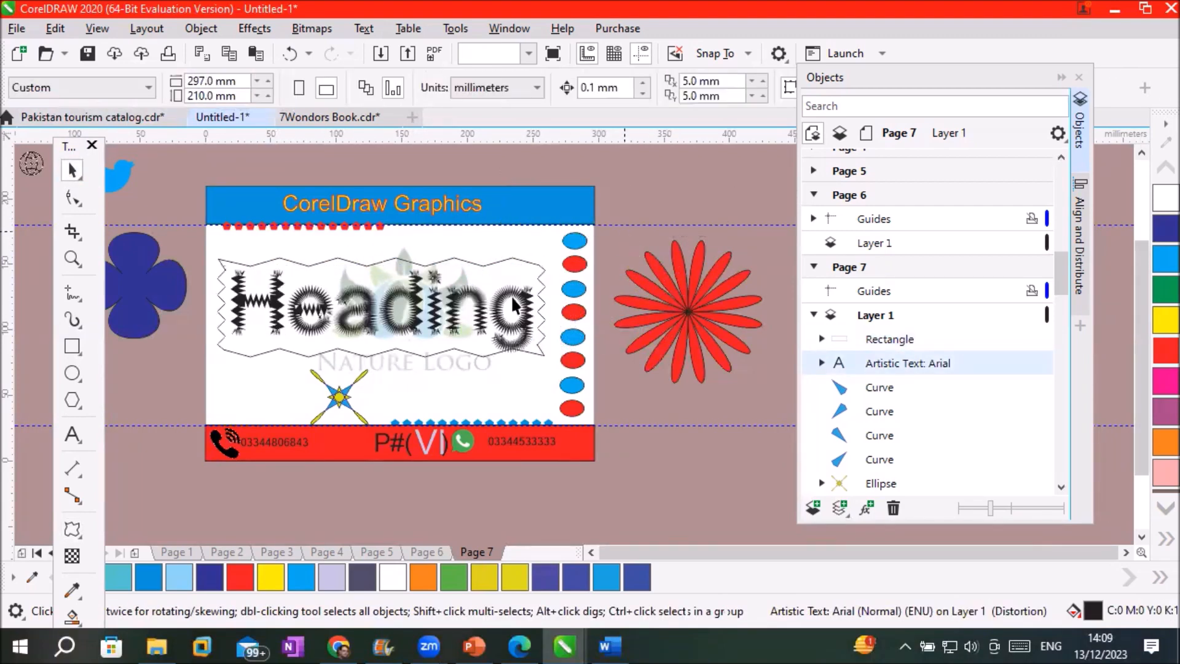
scroll(366, 384, up, 3)
scroll(369, 388, down, 2)
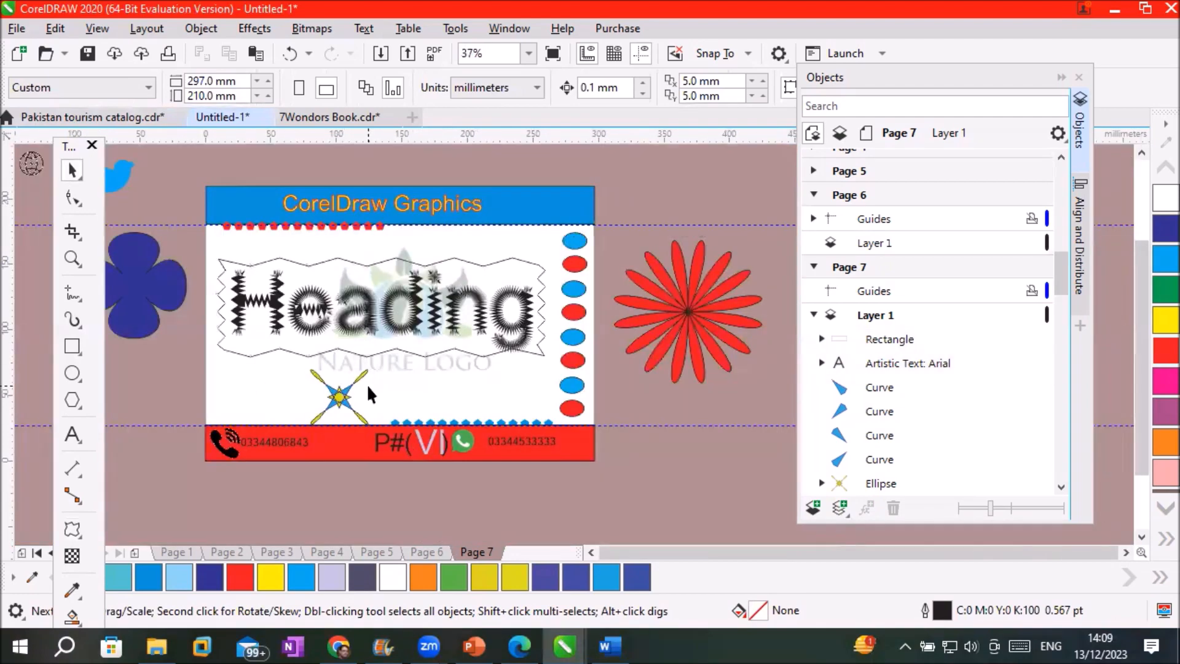
scroll(369, 389, up, 1)
scroll(369, 388, down, 1)
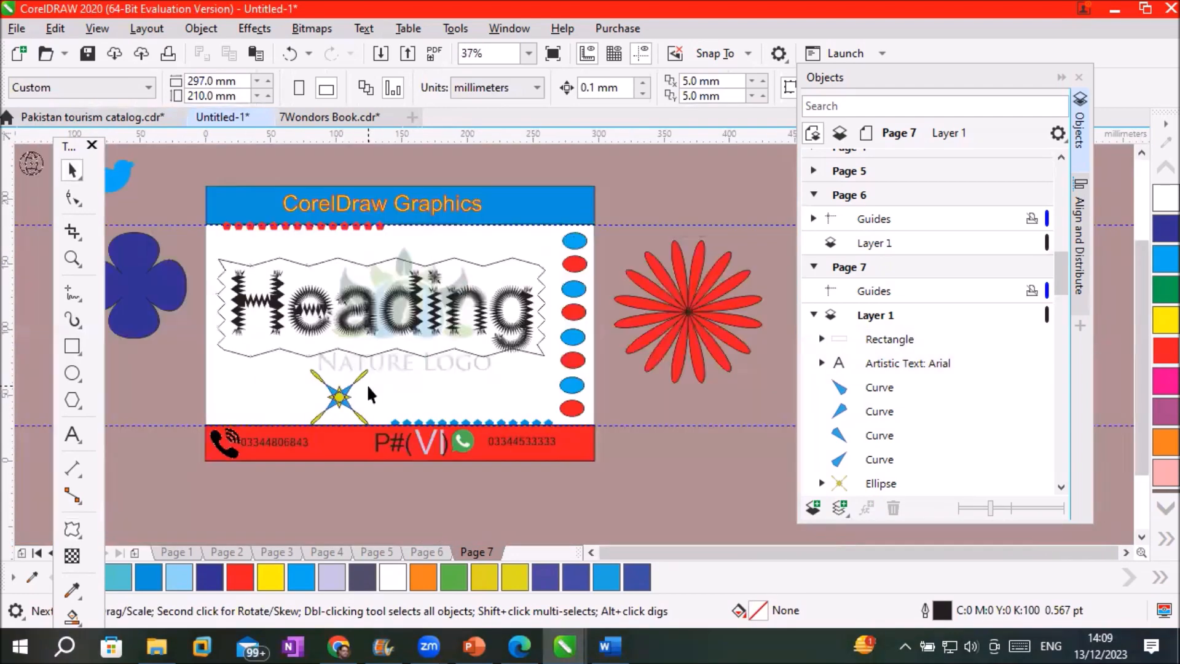
click(379, 260)
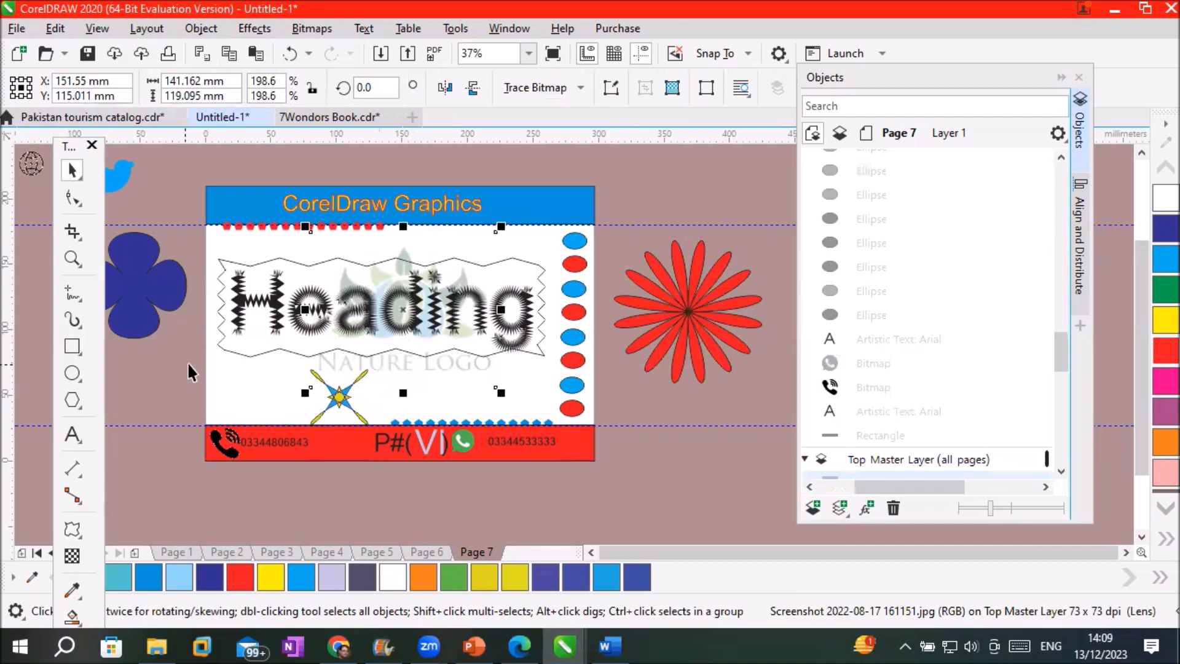
click(220, 341)
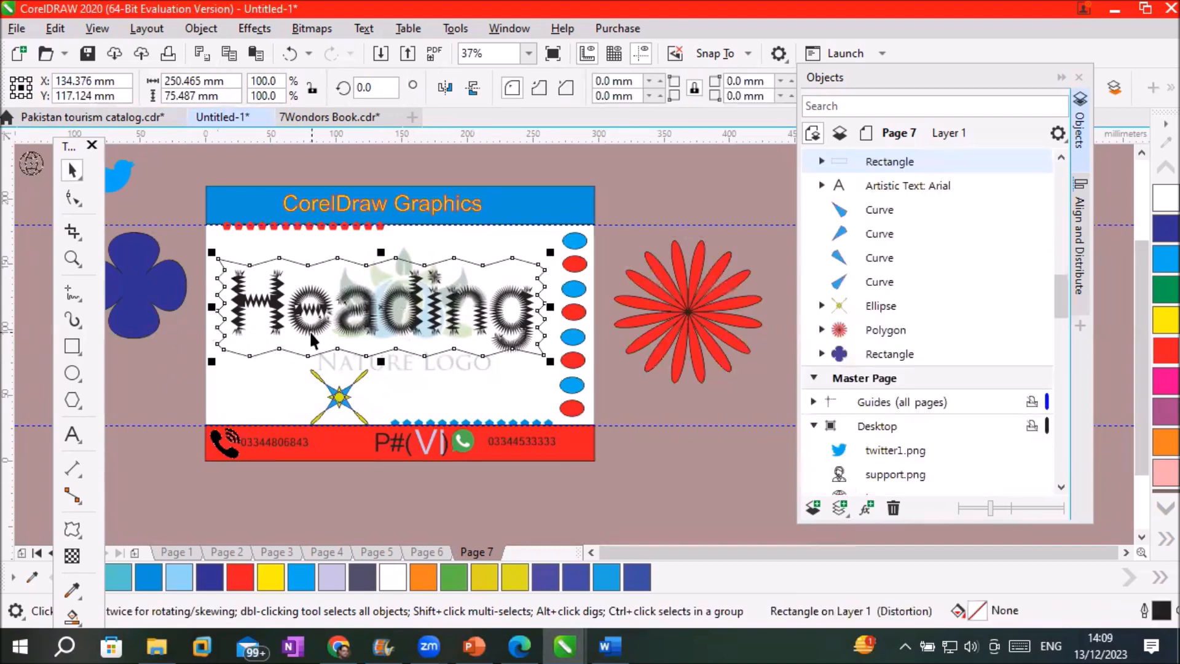
drag(371, 318, 381, 412)
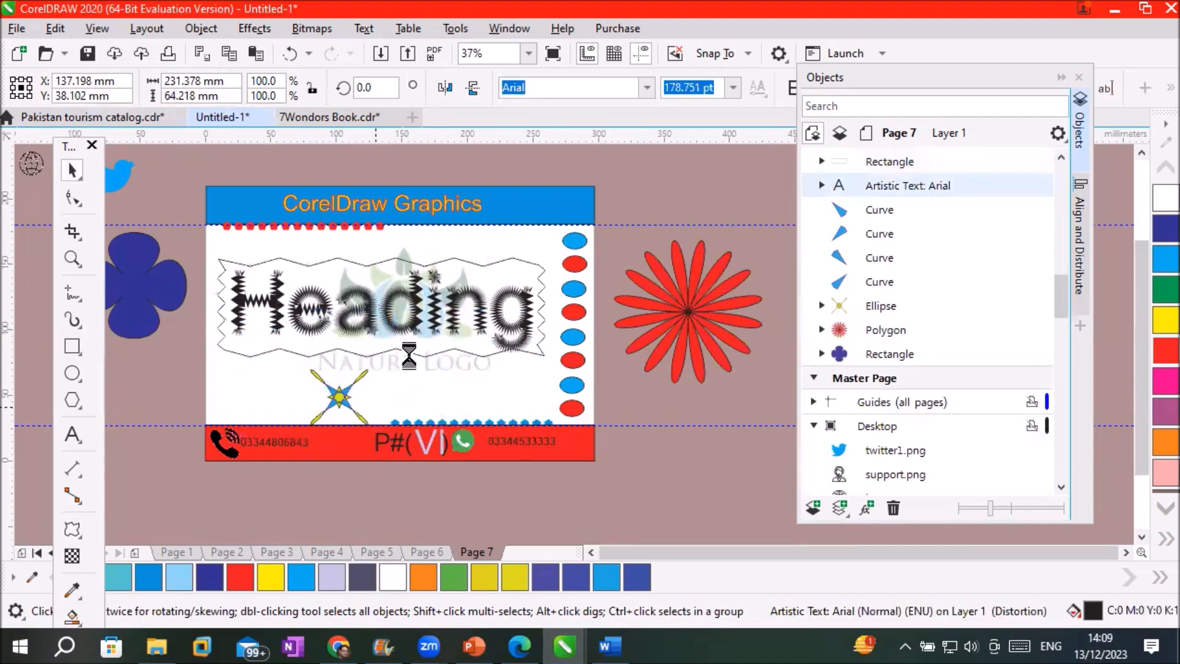
Fill the zigzag rectangle with dark blue-purple from the palette
click(417, 262)
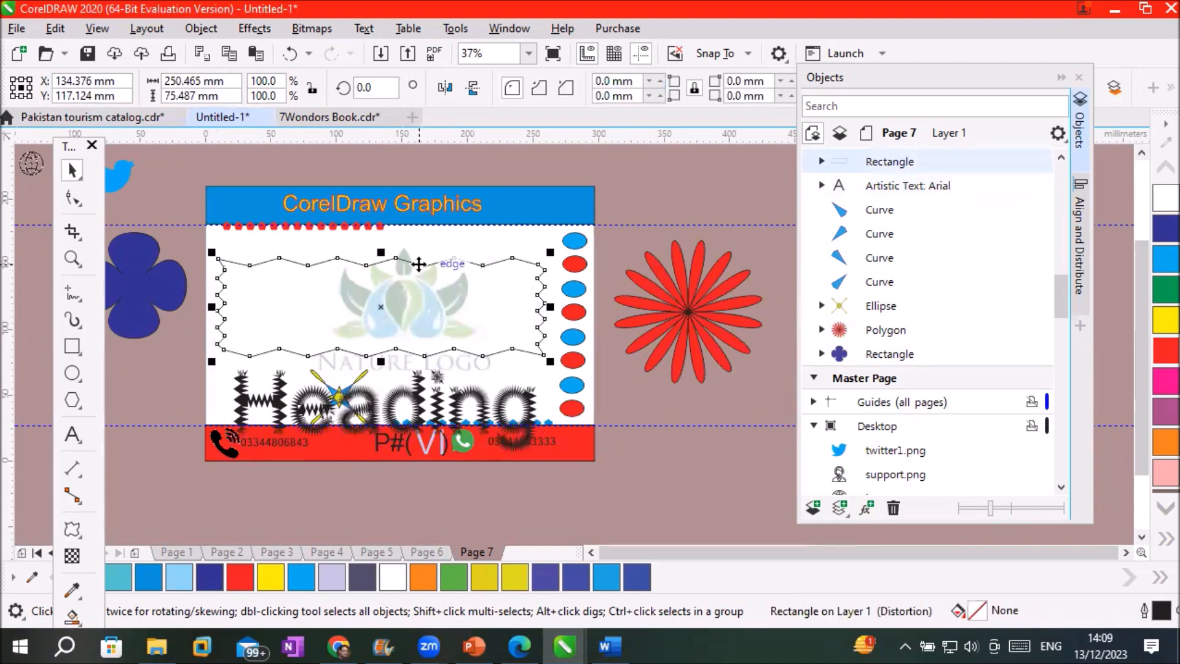
click(549, 578)
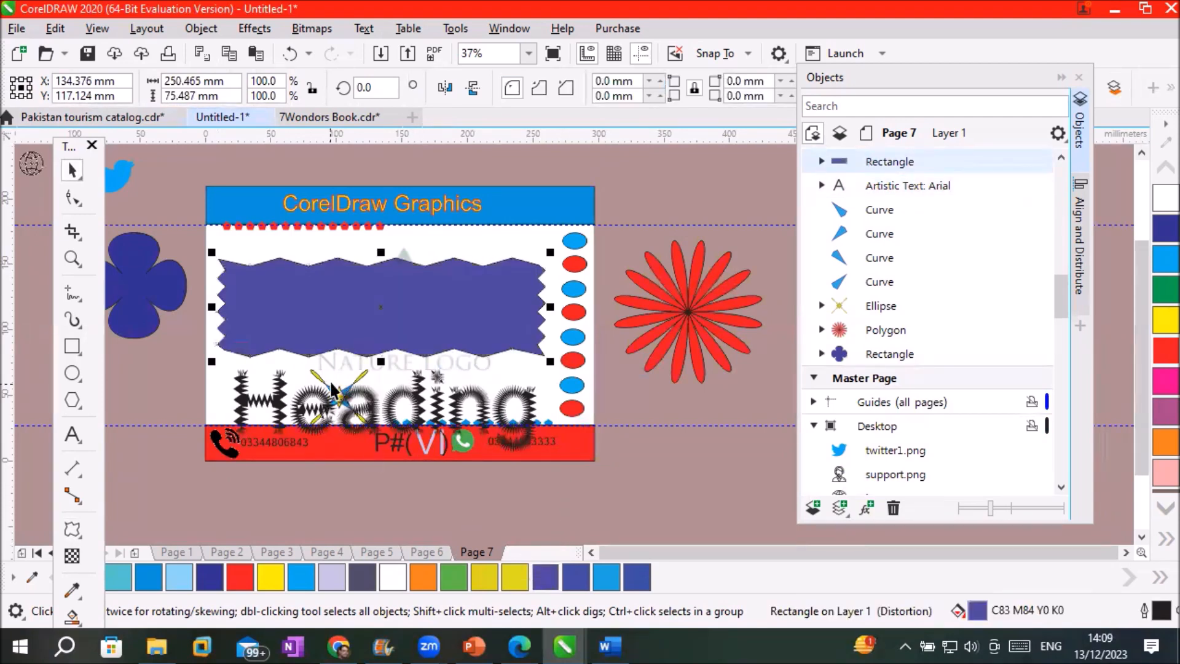
scroll(332, 387, up, 2)
scroll(332, 388, down, 2)
scroll(404, 269, up, 2)
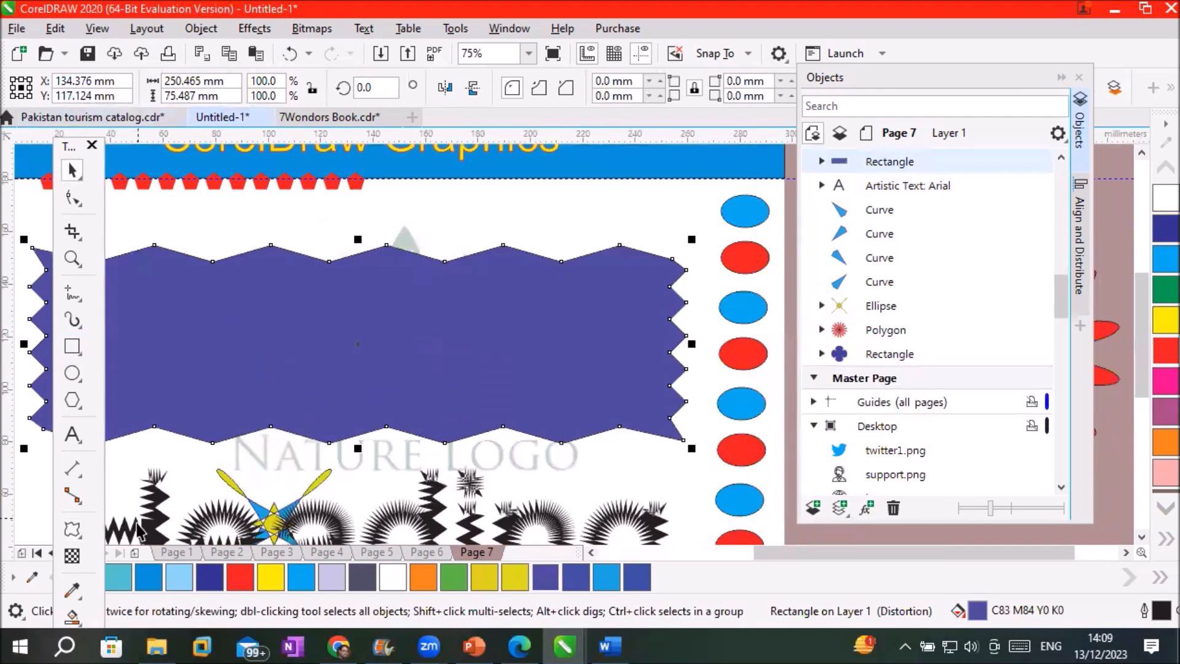
click(72, 530)
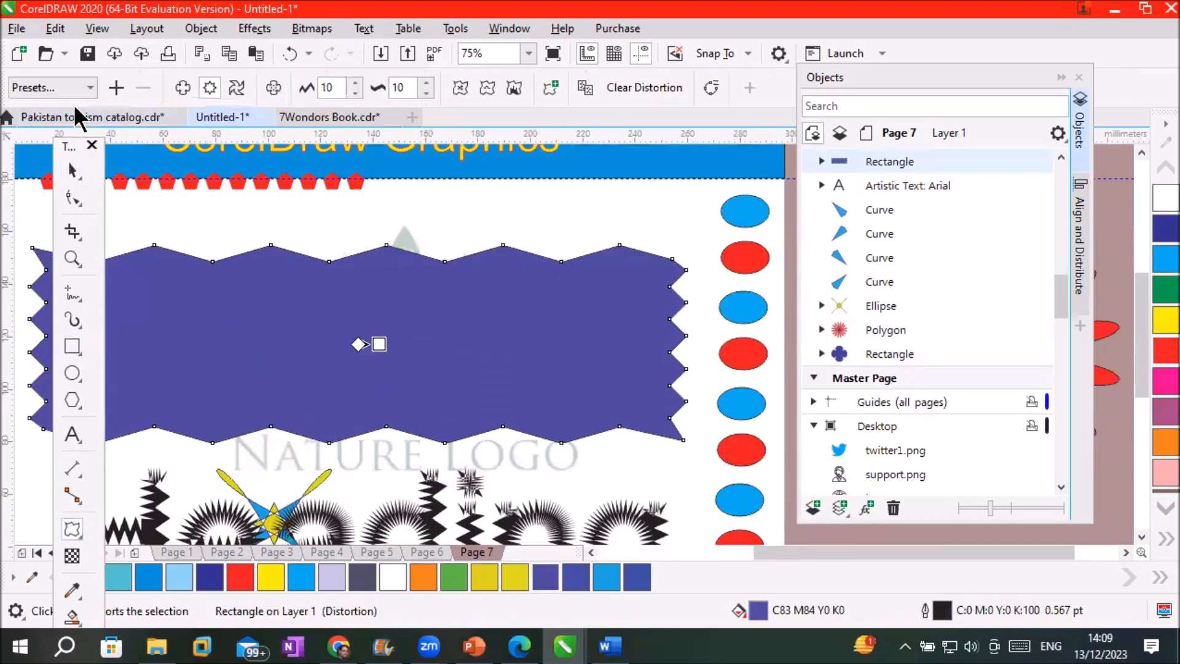
Adjust the rectangle's zipper amplitude up and down to reach 43
click(355, 82)
click(355, 82)
click(356, 82)
click(355, 82)
click(356, 82)
click(355, 82)
click(356, 82)
click(356, 82)
click(355, 82)
click(356, 83)
click(356, 83)
click(355, 83)
click(355, 83)
click(355, 82)
click(356, 83)
click(355, 83)
click(356, 82)
click(355, 82)
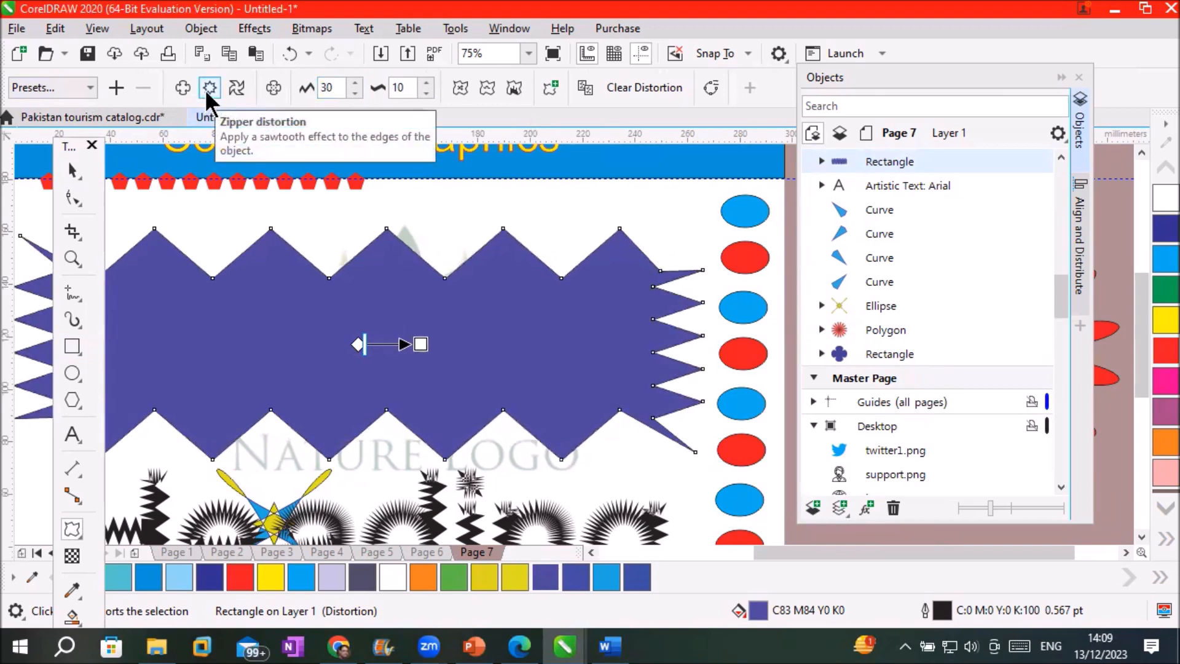
click(356, 93)
click(356, 93)
click(355, 93)
click(356, 93)
click(356, 93)
click(355, 93)
click(355, 93)
click(355, 93)
click(355, 93)
click(355, 93)
click(354, 93)
click(354, 93)
click(354, 93)
click(355, 93)
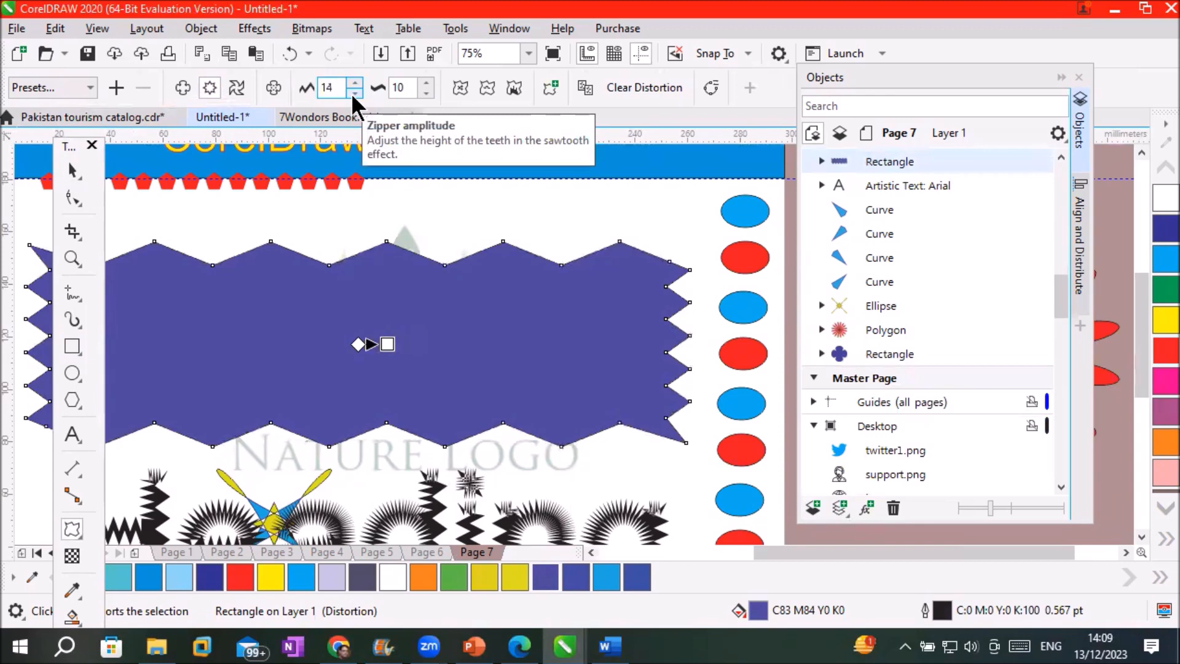
drag(387, 344, 447, 334)
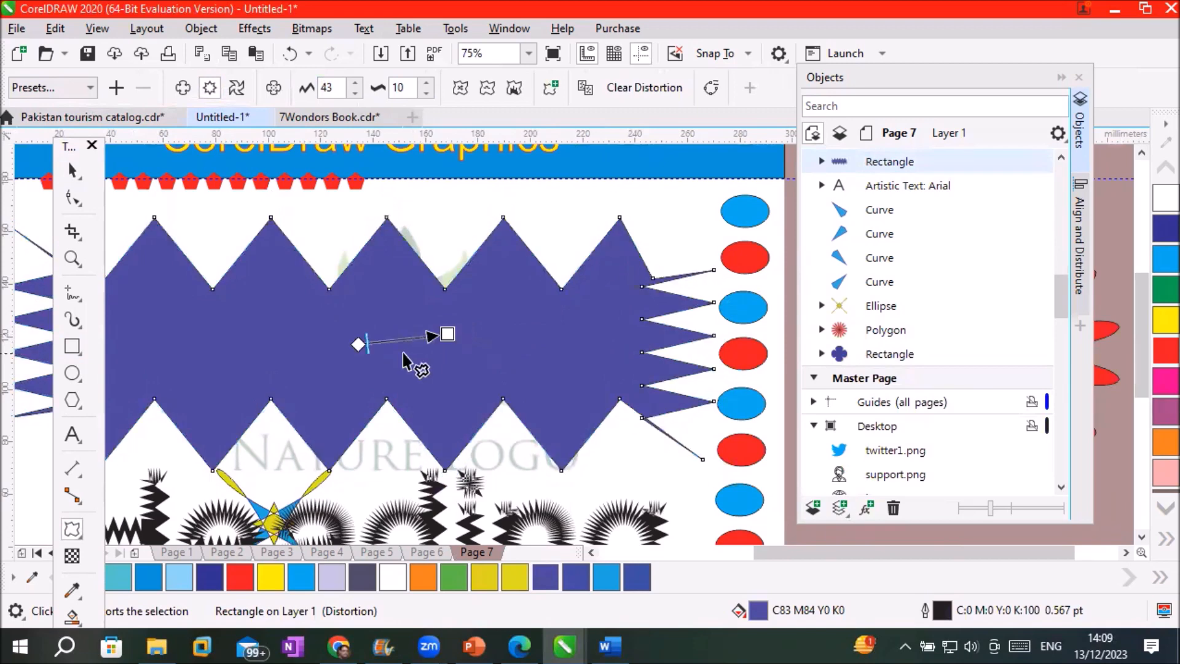
Lower the zipper frequency to 3, leaving a few broad, sharp teeth
drag(367, 343, 397, 352)
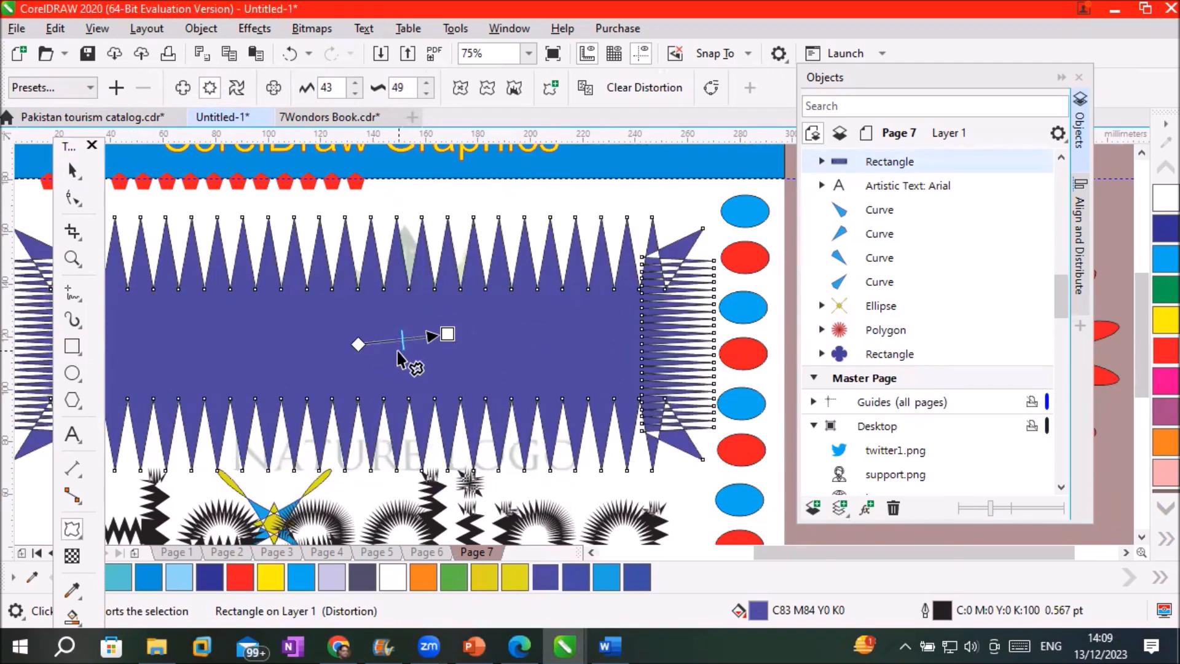
click(426, 94)
click(426, 94)
click(425, 93)
click(425, 94)
click(425, 93)
click(425, 93)
click(425, 93)
click(426, 94)
click(426, 94)
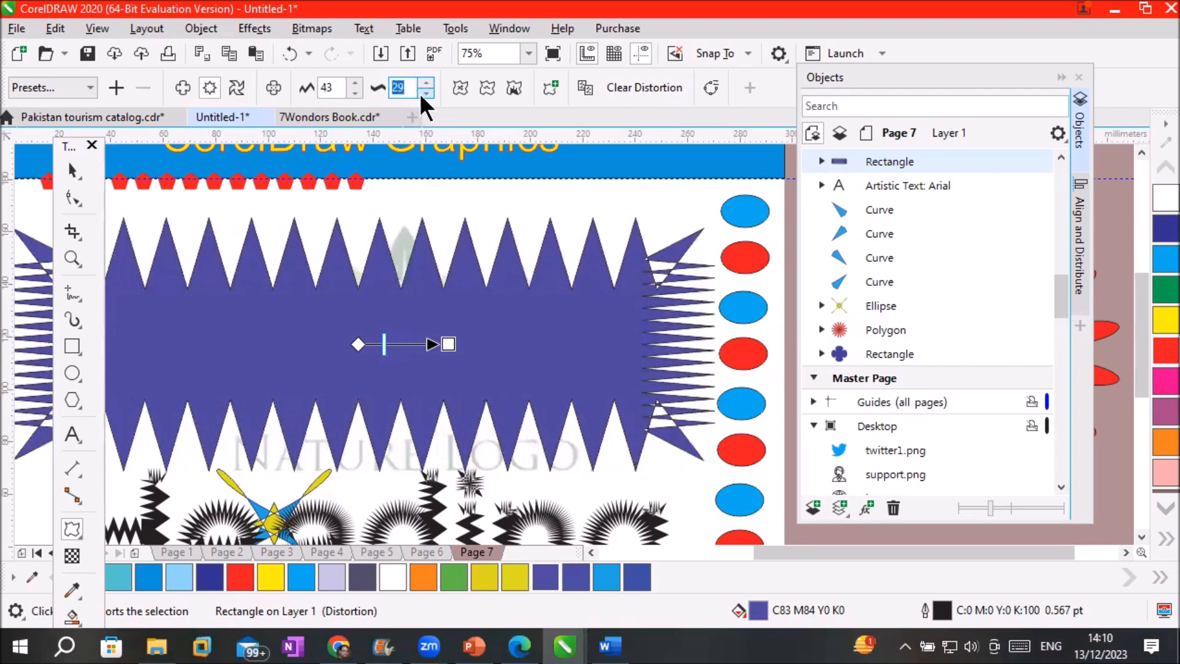
click(425, 94)
click(425, 94)
click(426, 93)
click(425, 93)
click(426, 93)
click(425, 93)
click(426, 93)
click(426, 93)
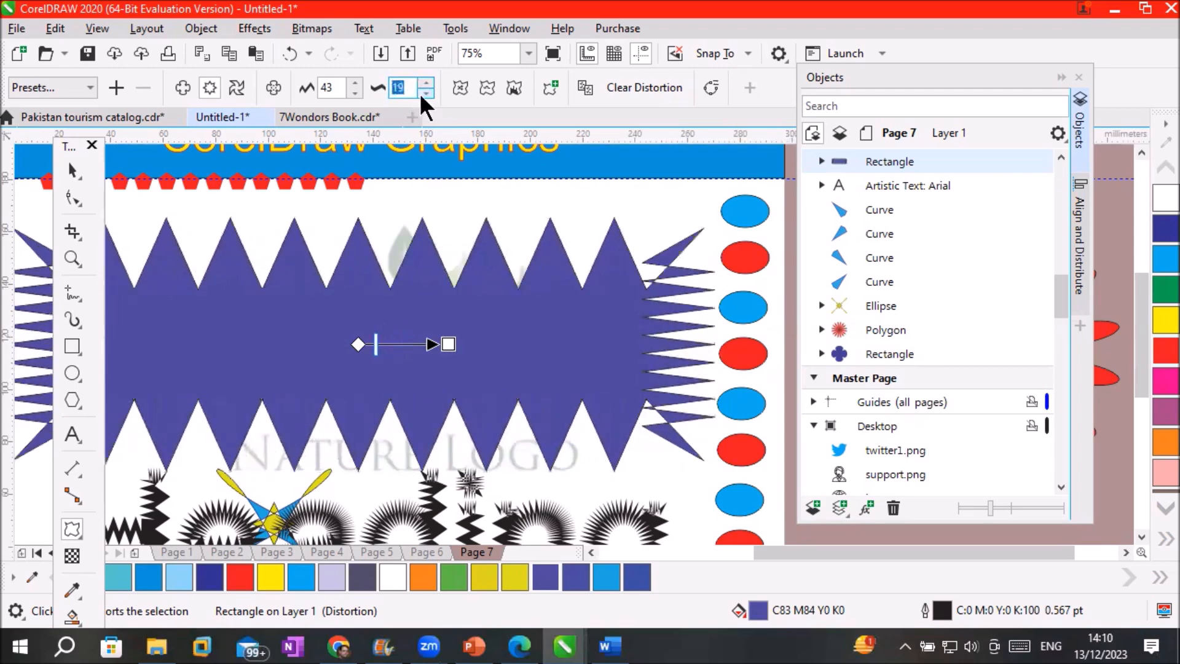
click(425, 93)
click(426, 93)
click(425, 94)
click(426, 94)
click(426, 93)
click(425, 94)
click(425, 94)
click(425, 93)
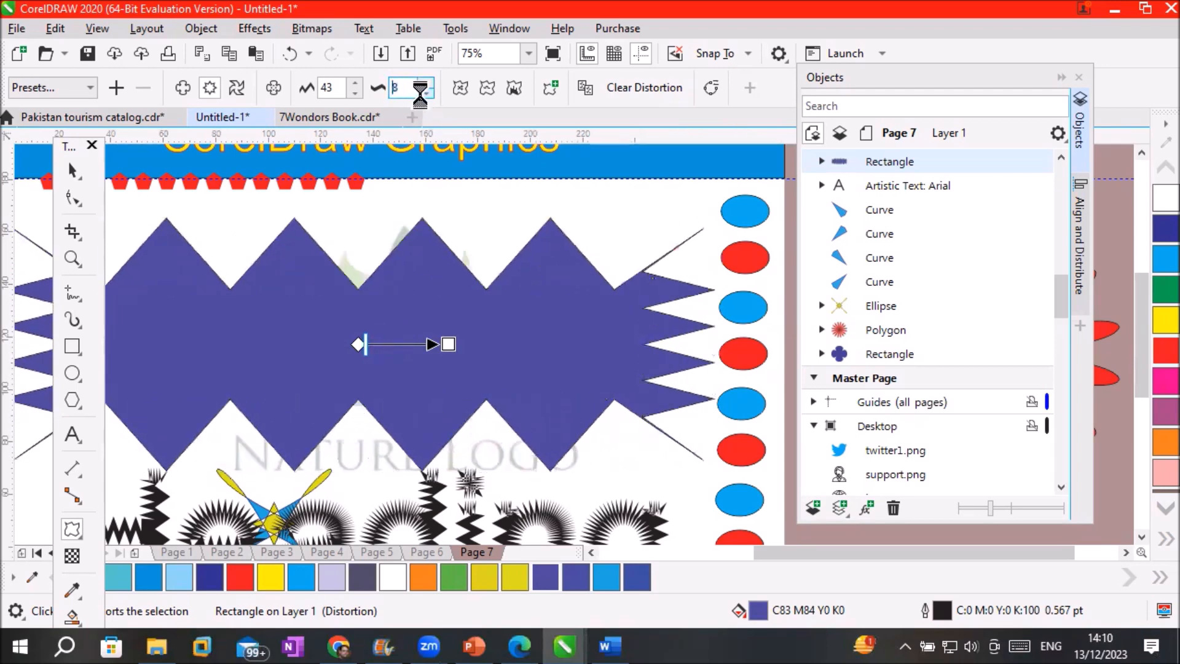
click(425, 94)
click(425, 93)
click(426, 93)
click(426, 93)
click(426, 93)
click(425, 93)
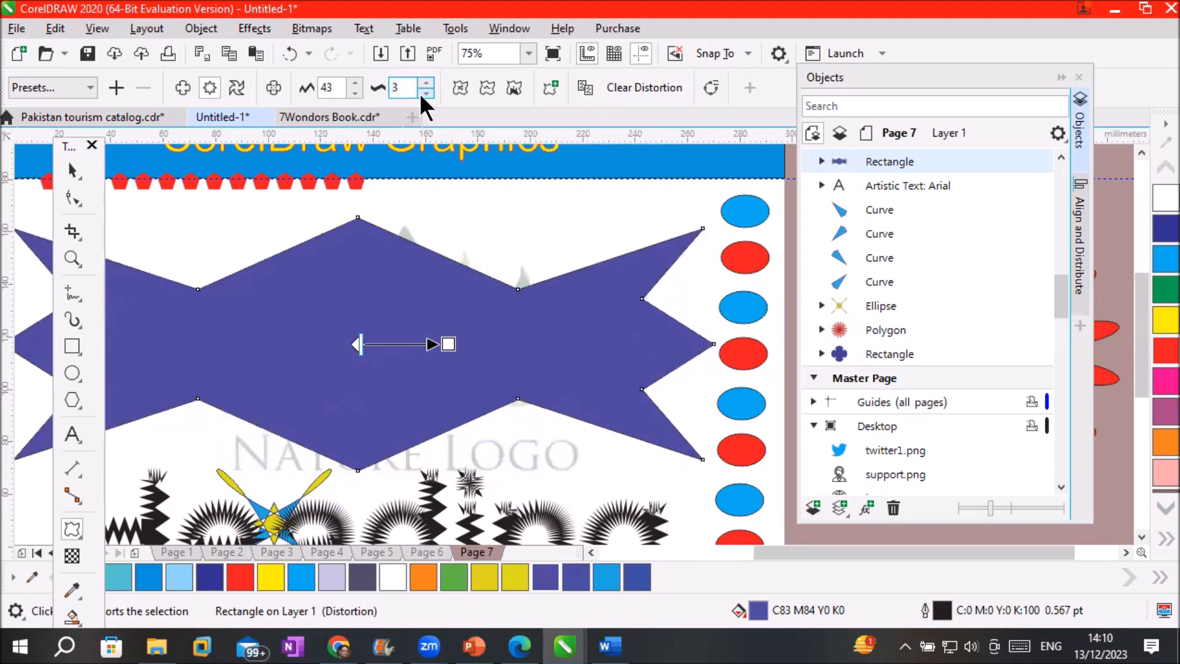
click(425, 94)
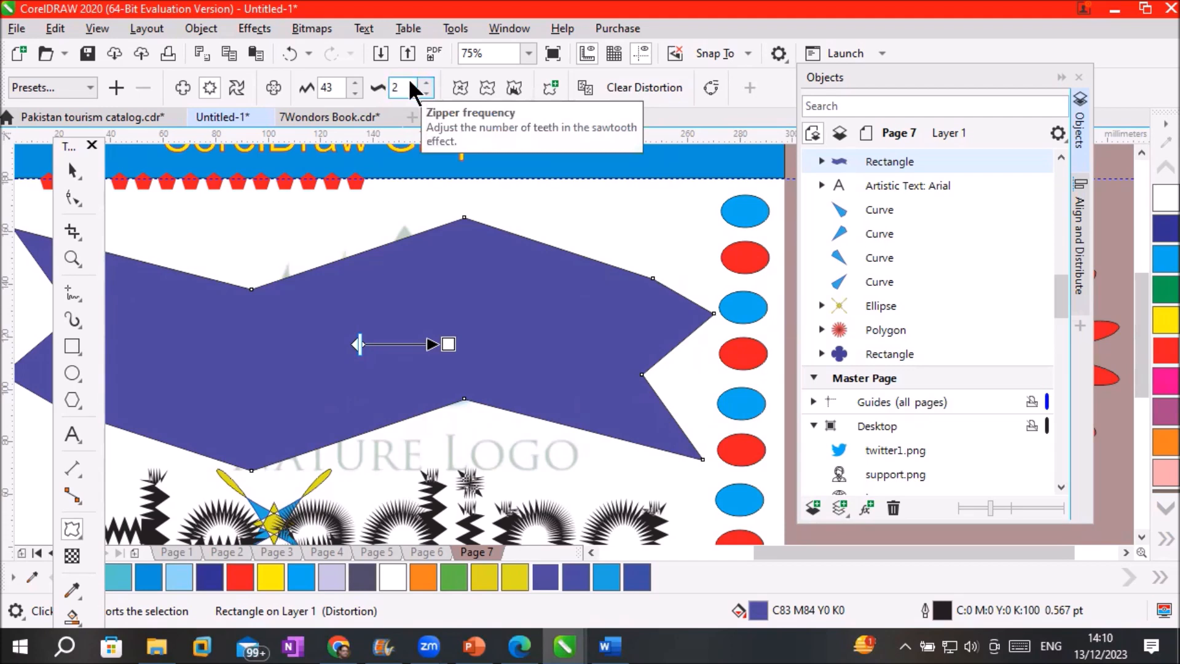
Make the zipper distortion random and test Smooth distortion on and off
click(463, 86)
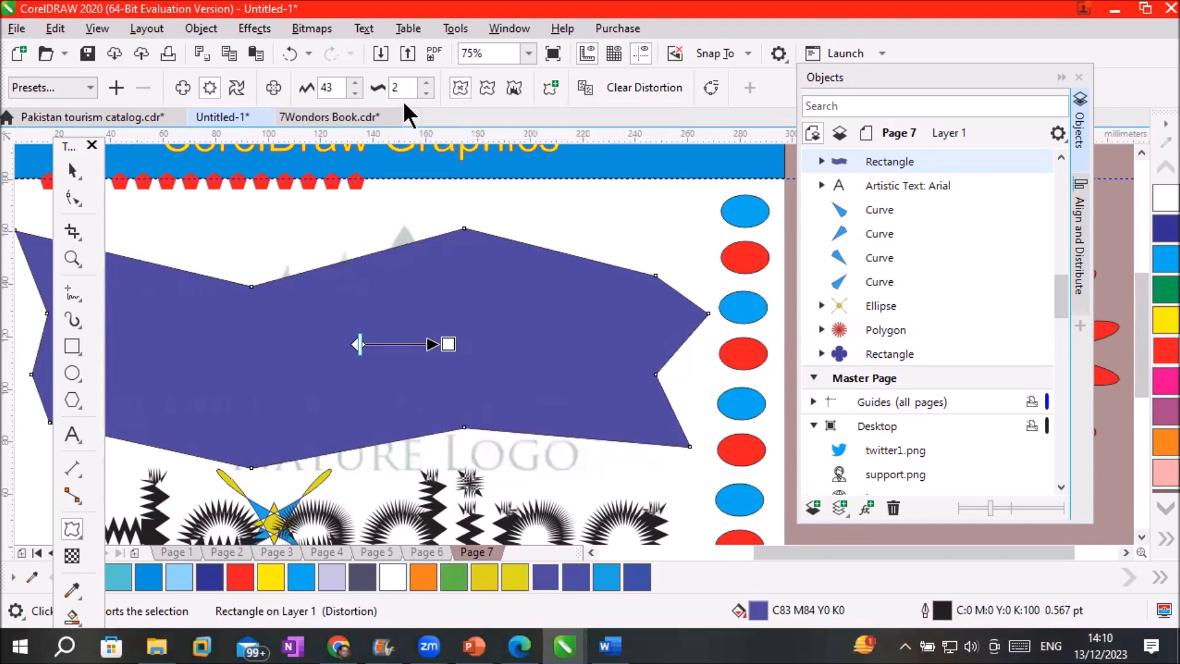
scroll(453, 238, up, 2)
click(493, 82)
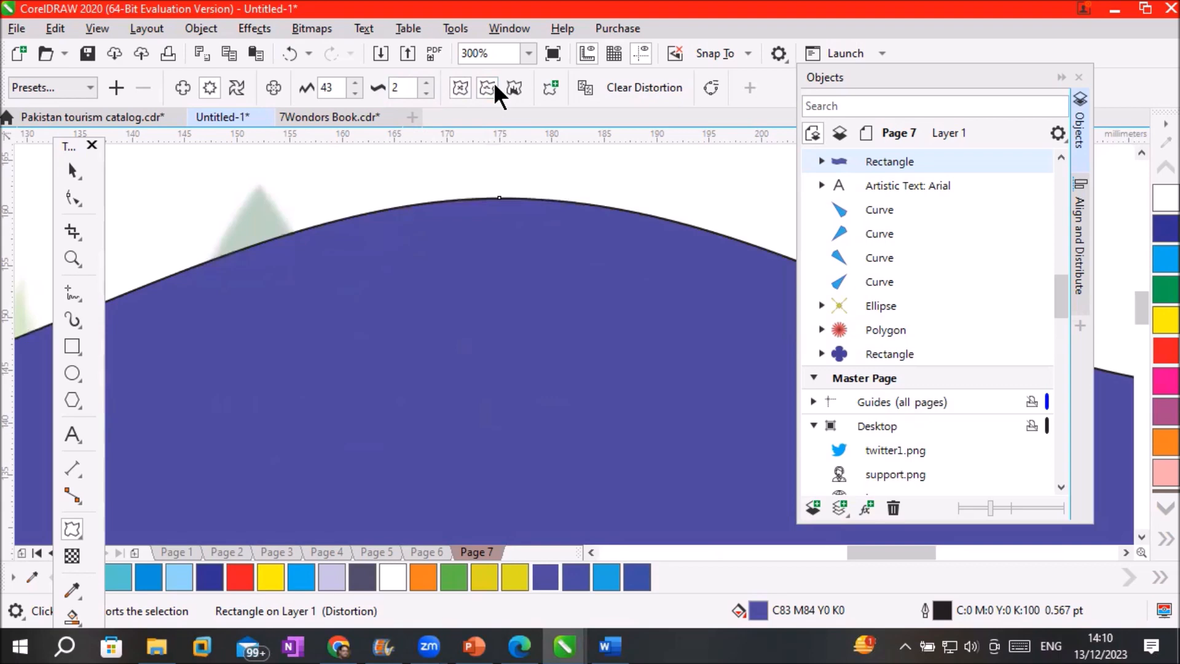
click(493, 82)
click(493, 82)
click(494, 82)
scroll(486, 352, down, 2)
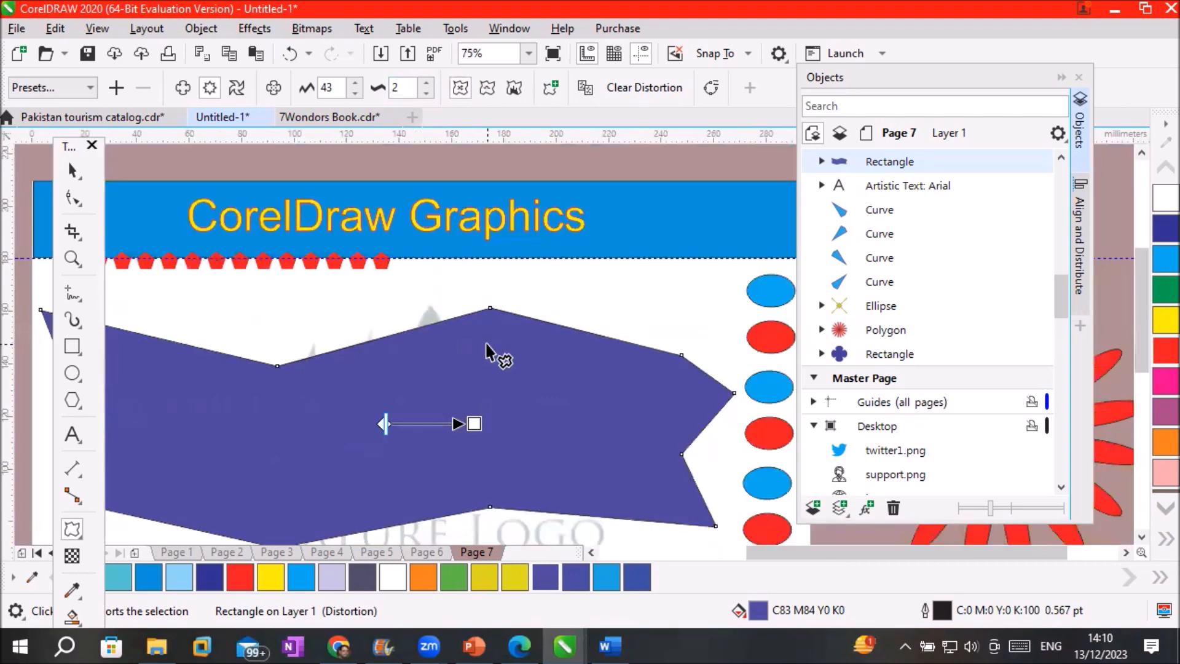
click(488, 86)
click(488, 84)
Add two more zipper peaks and turn Smooth distortion on
click(427, 83)
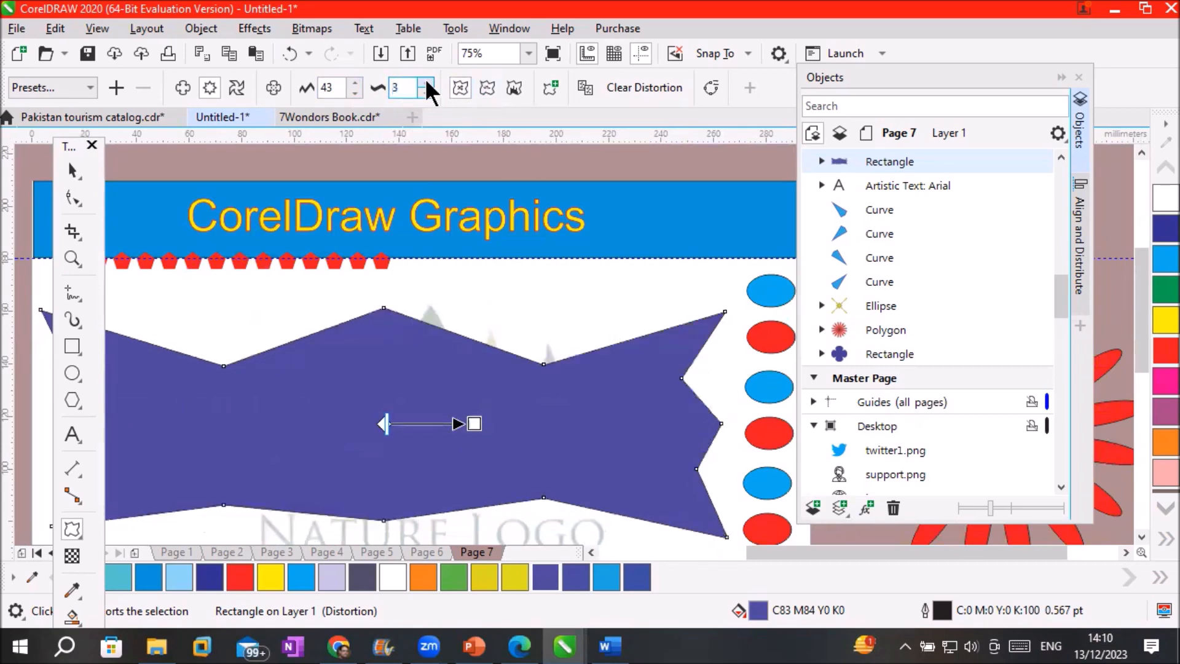
click(427, 83)
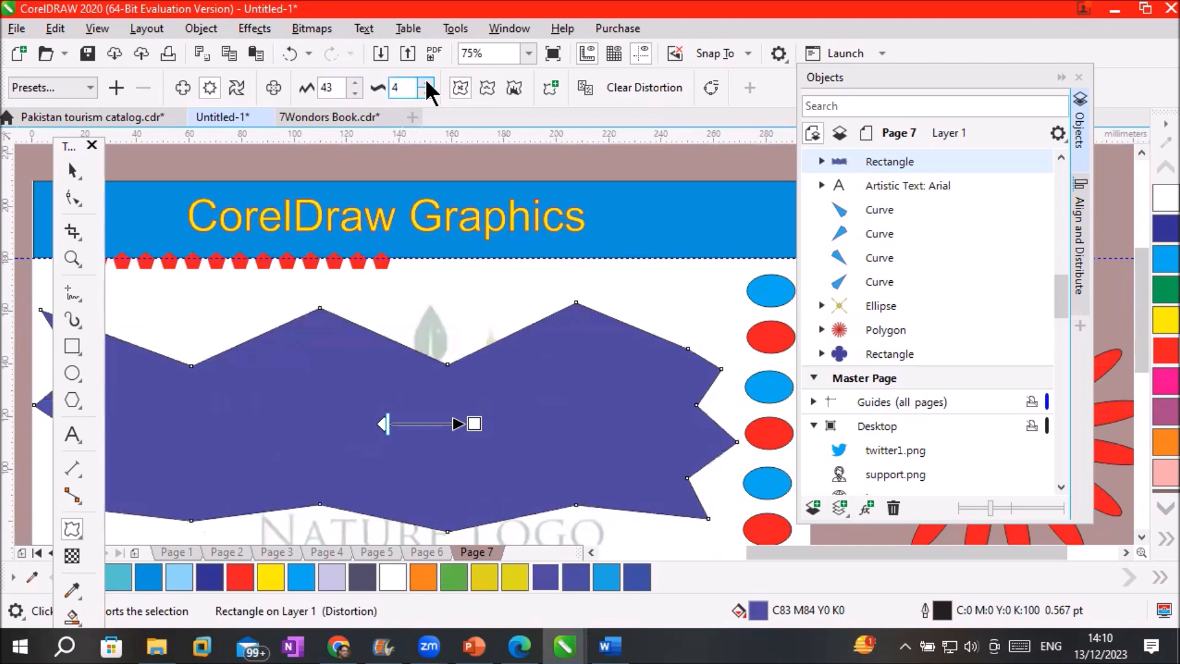
click(488, 87)
click(488, 87)
click(488, 88)
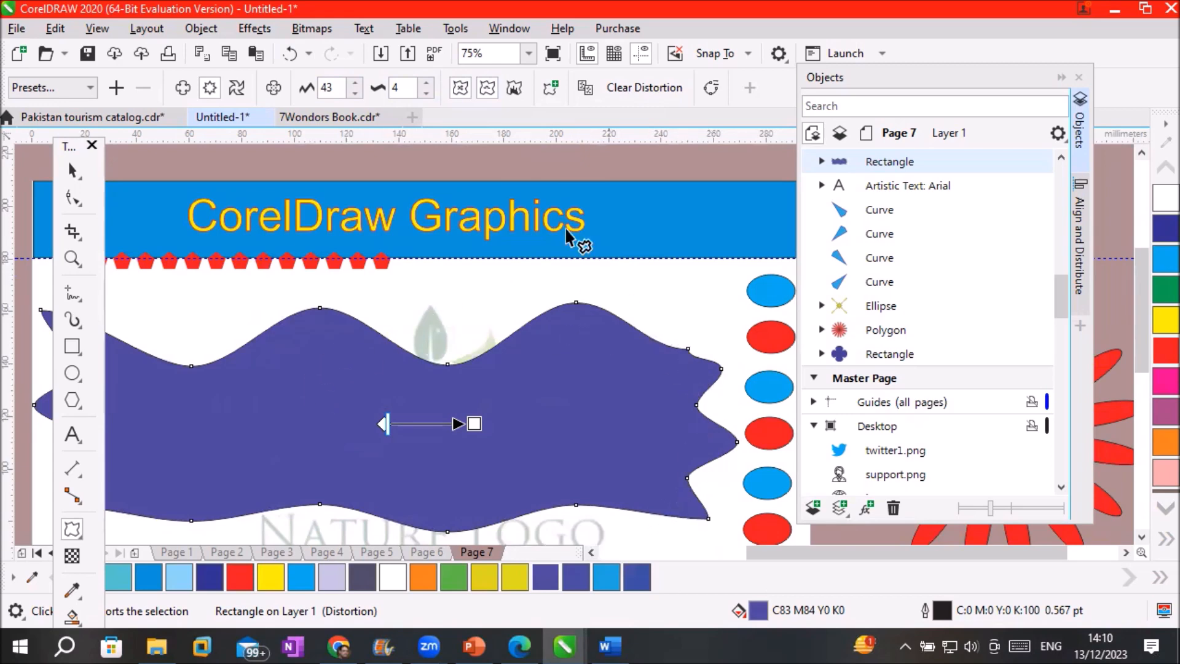
Enable Localize distortion and raise the zipper frequency to 9
click(516, 89)
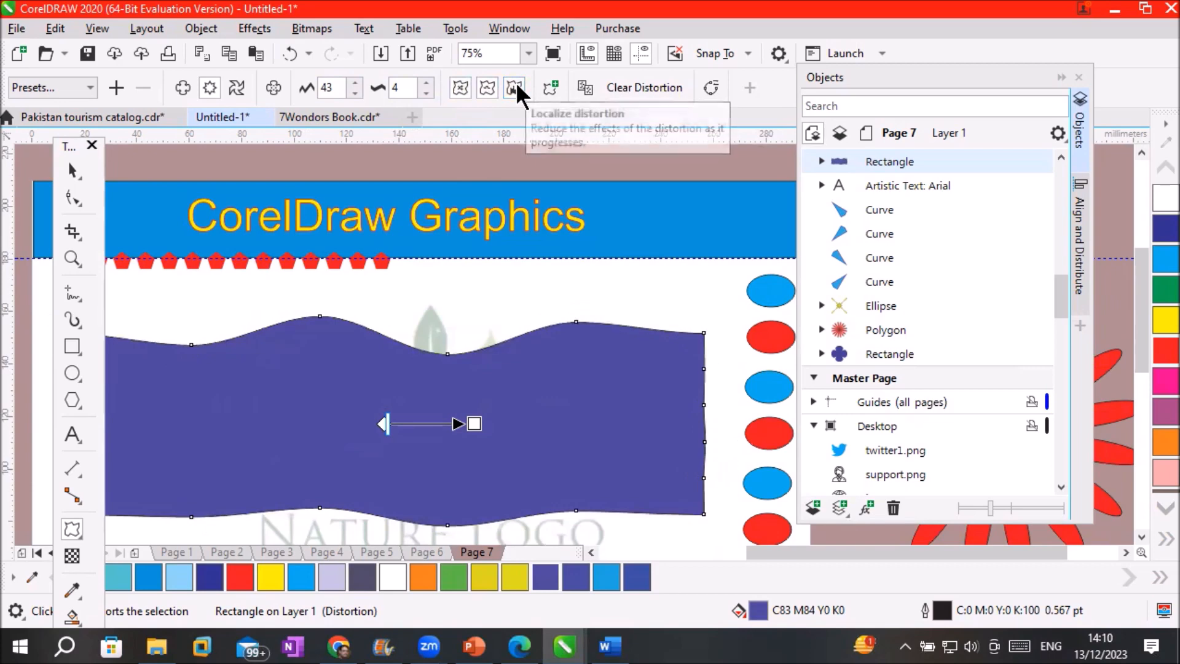
click(426, 82)
click(427, 82)
click(427, 83)
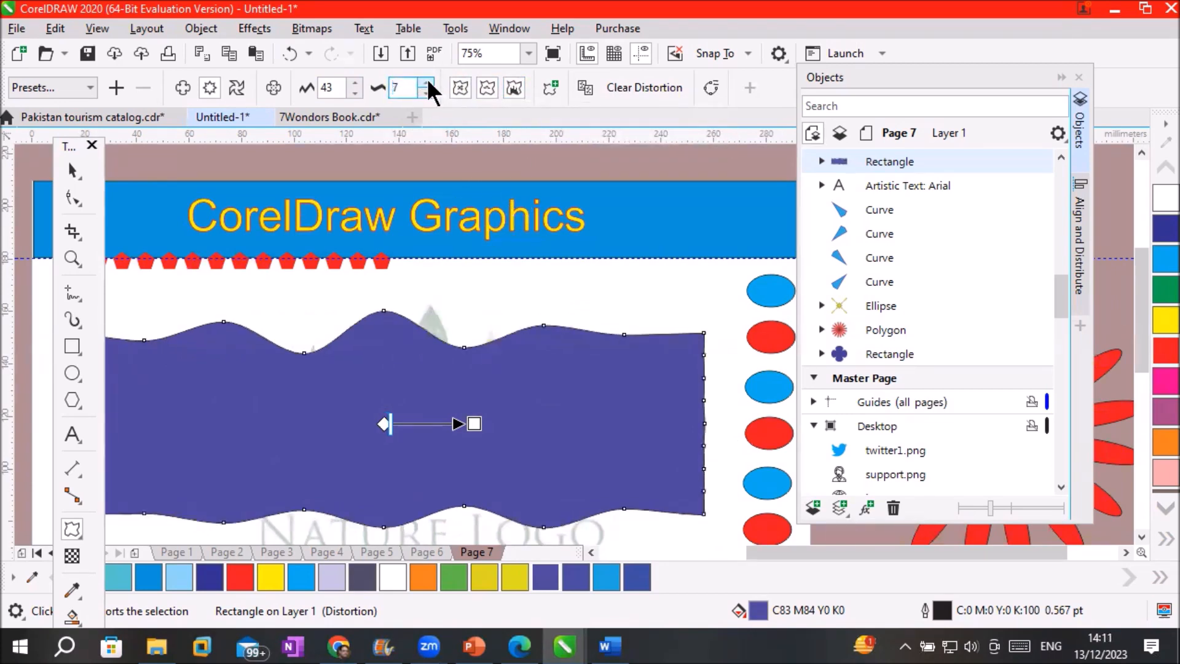
click(427, 82)
click(427, 82)
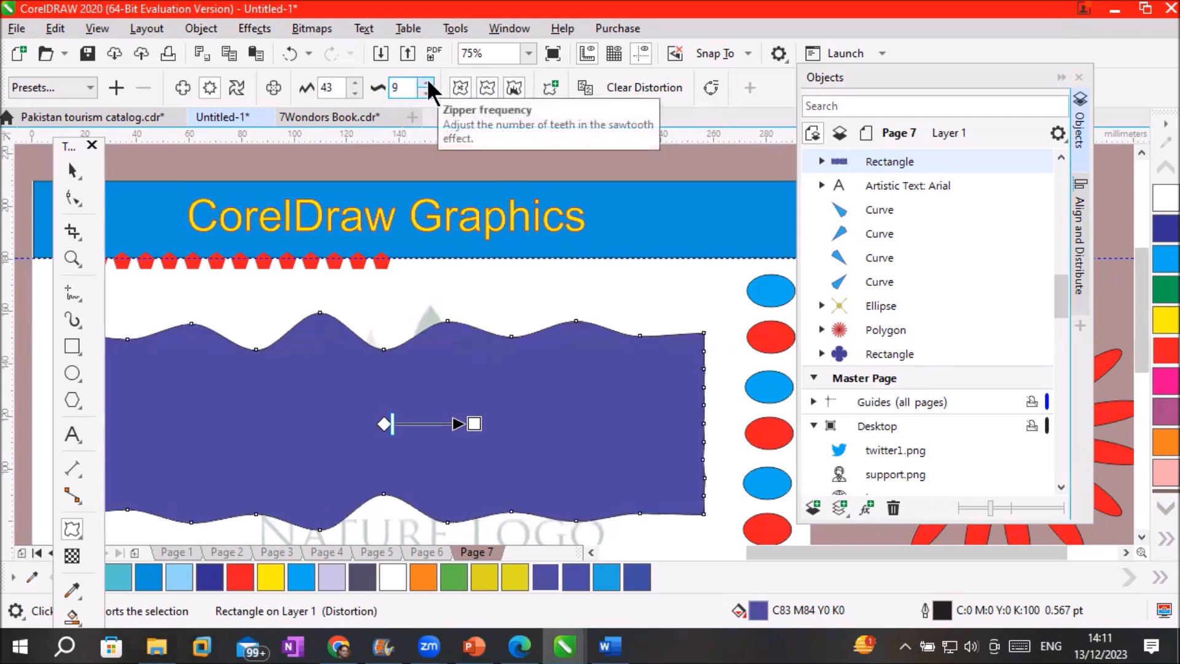
Add a new distortion to the banner using the Twister type
click(544, 88)
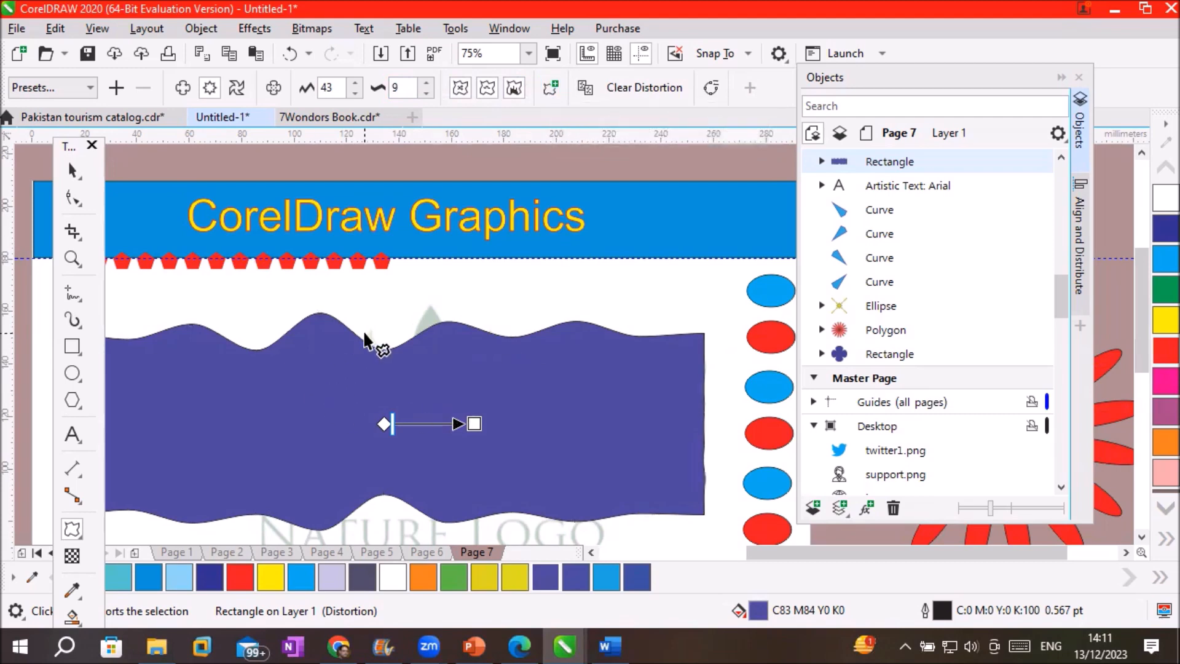
click(546, 86)
click(234, 91)
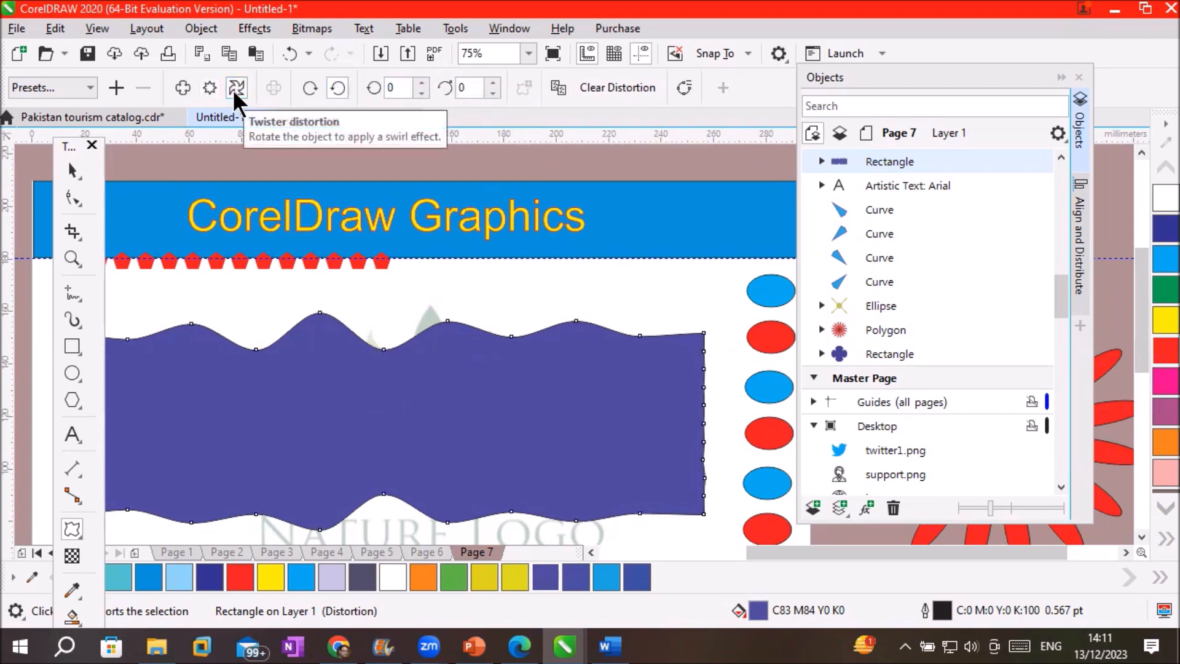
Add a Push and Pull distortion at amplitude 15, then clear it and the zipper distortion
click(182, 90)
click(331, 88)
click(351, 83)
click(352, 83)
click(352, 83)
click(352, 83)
click(352, 83)
click(351, 83)
click(351, 83)
click(353, 83)
click(353, 83)
click(353, 83)
click(353, 83)
click(353, 83)
click(353, 83)
click(353, 83)
click(352, 83)
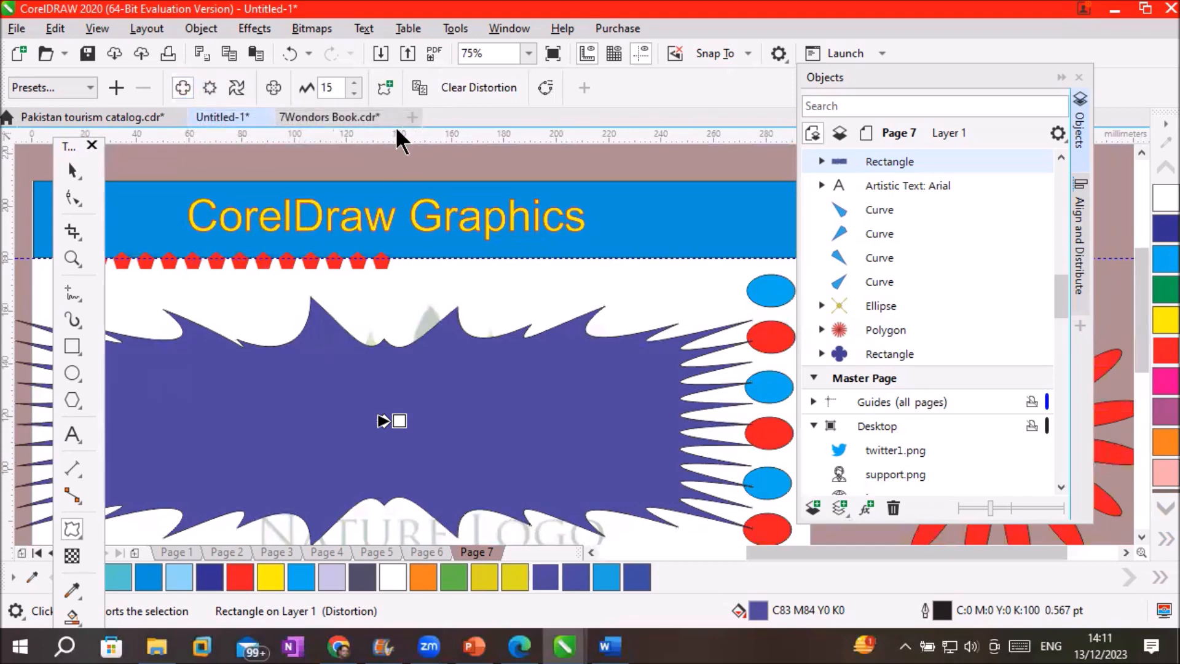
click(460, 89)
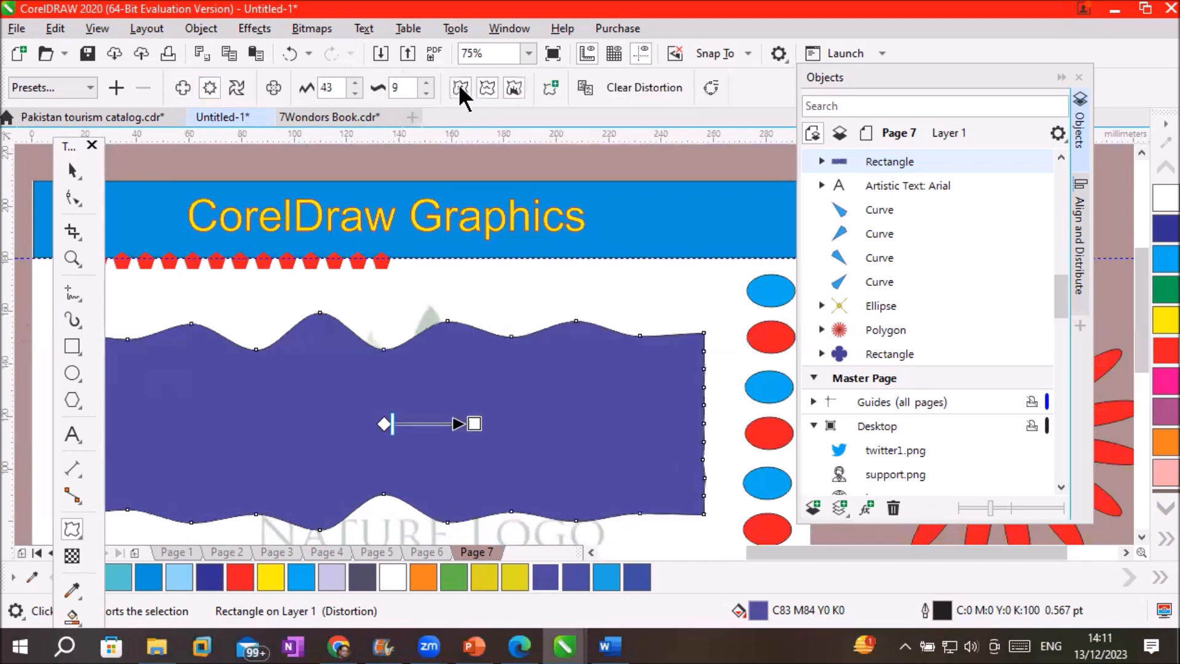
click(637, 91)
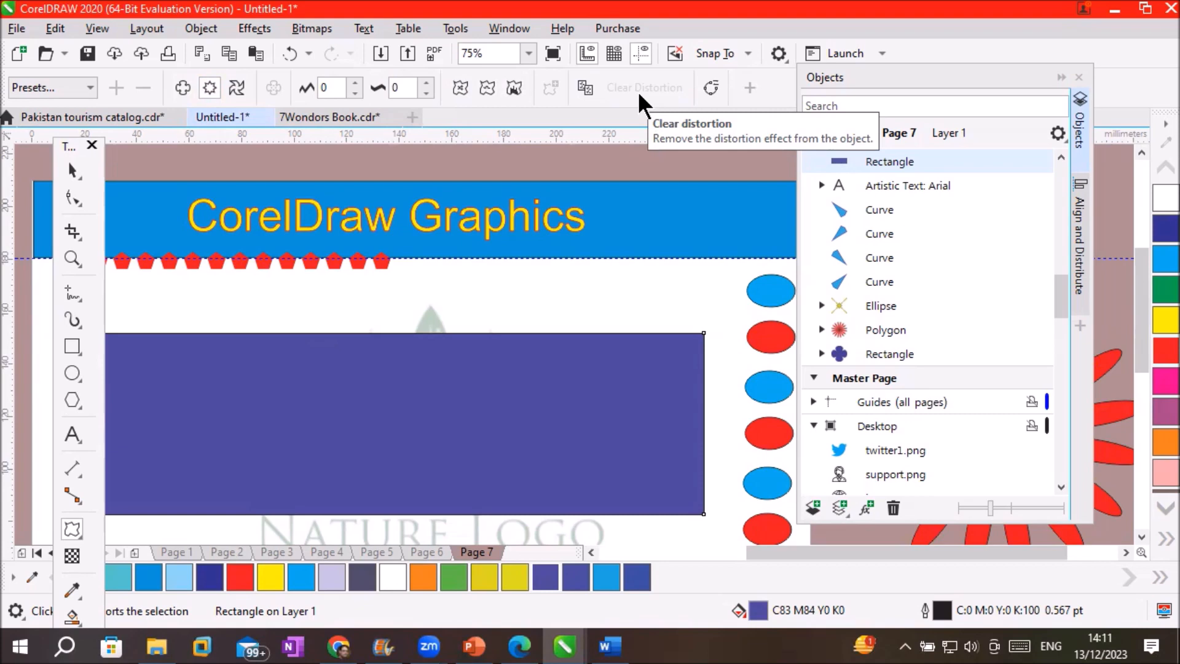
Try Twister with 1 and 2 complete rotations, return to 0, then clear the distortion
click(236, 90)
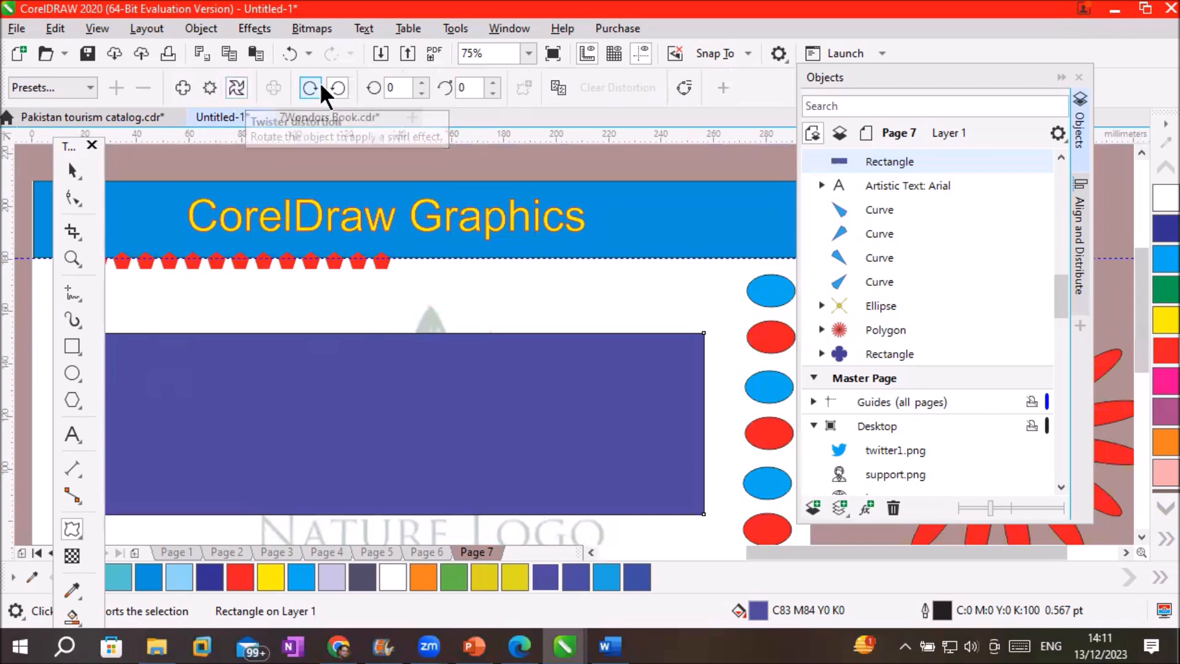
click(422, 82)
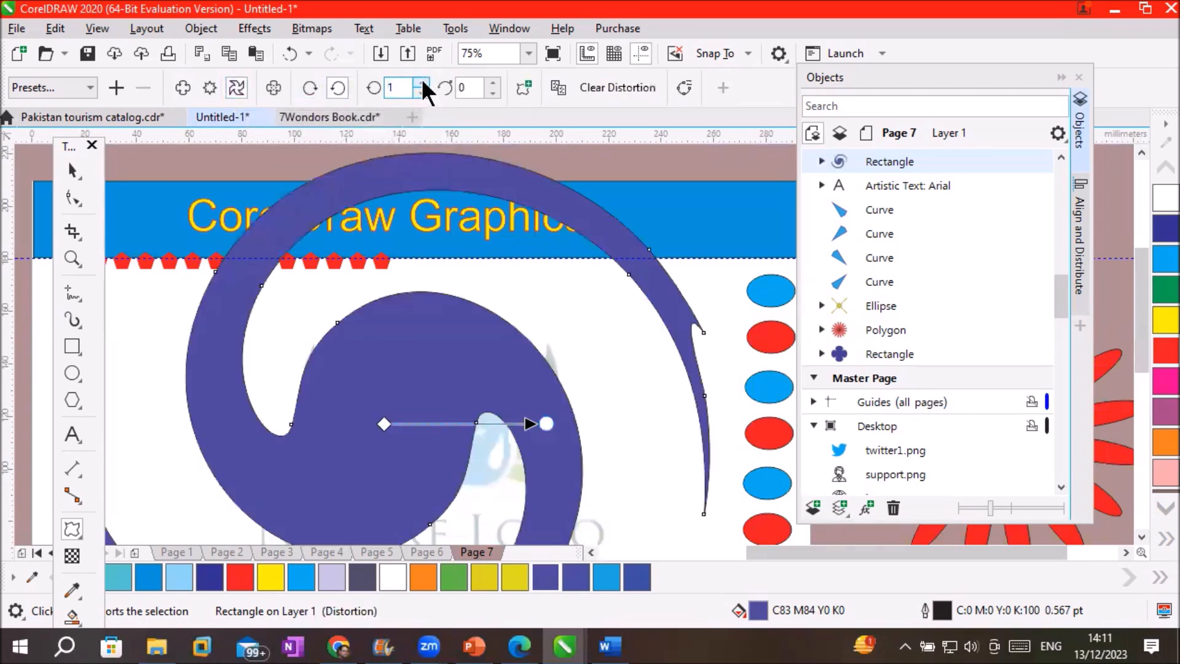
scroll(545, 419, down, 2)
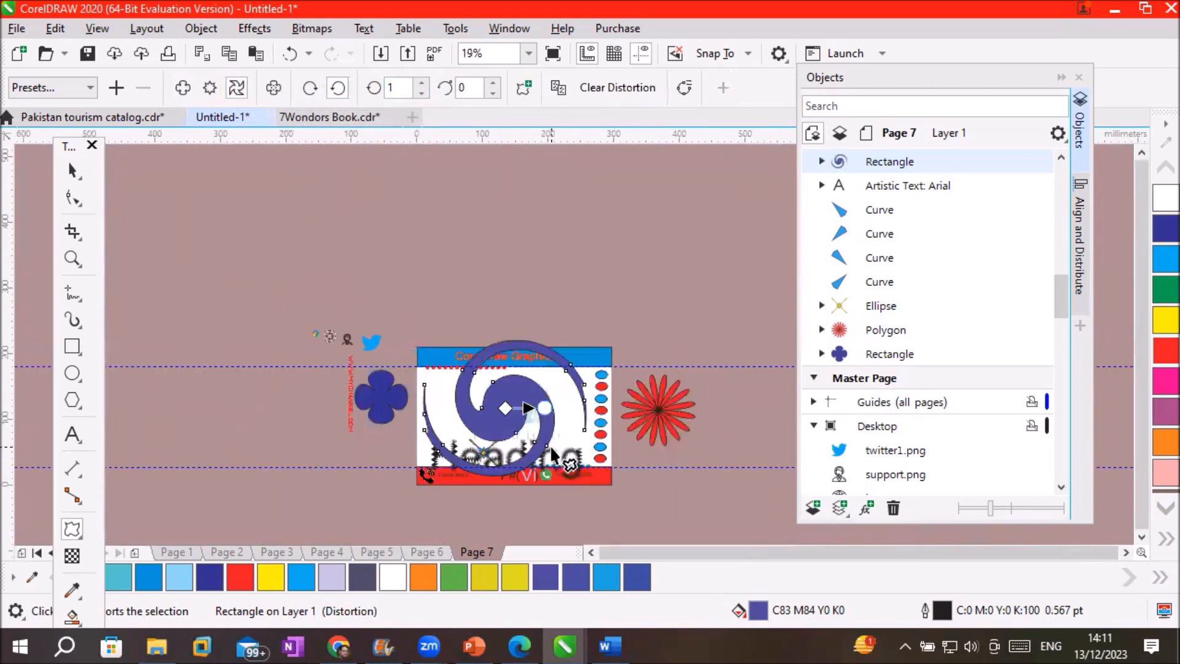
click(422, 82)
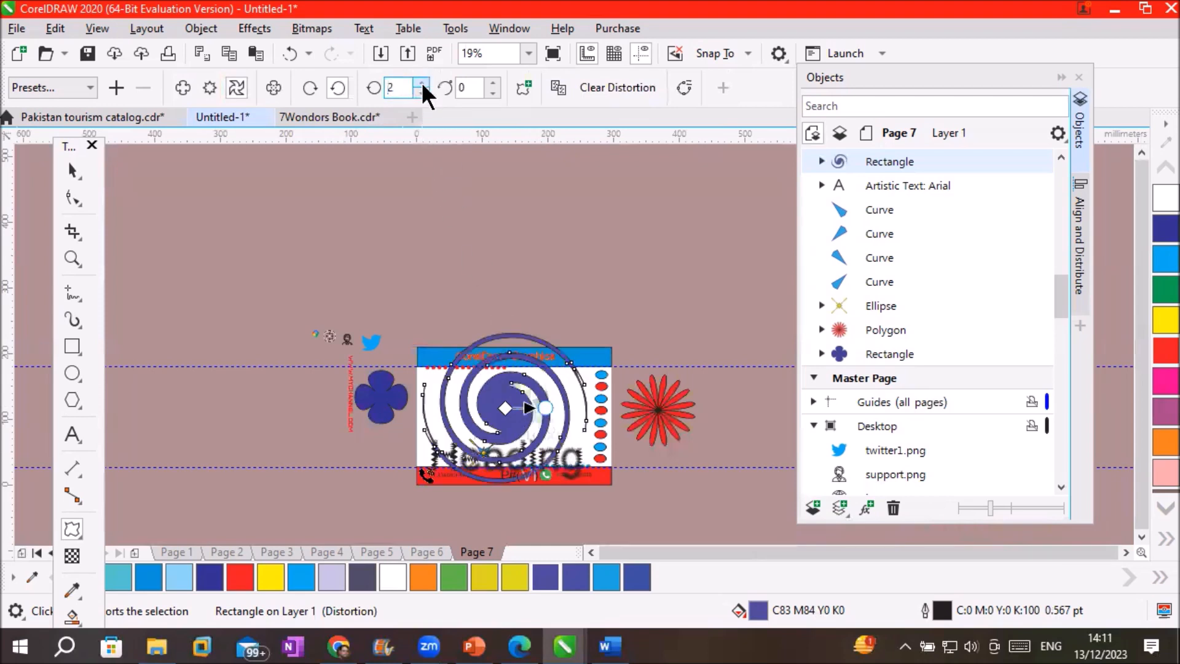
click(421, 82)
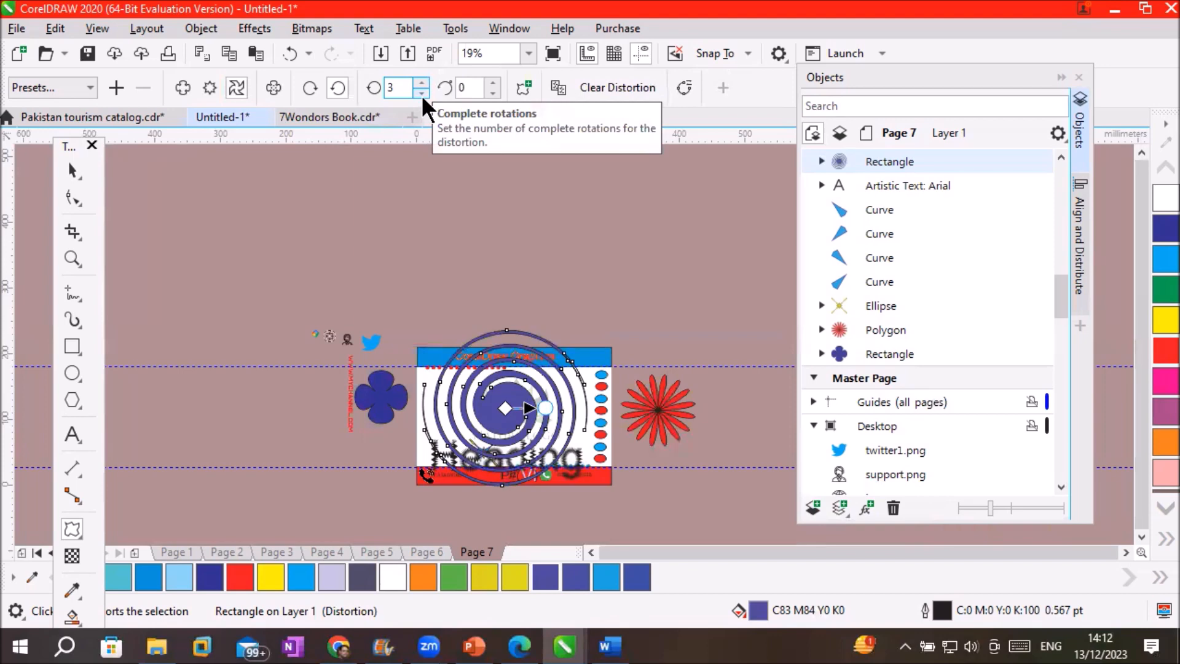
click(422, 94)
click(422, 94)
click(422, 94)
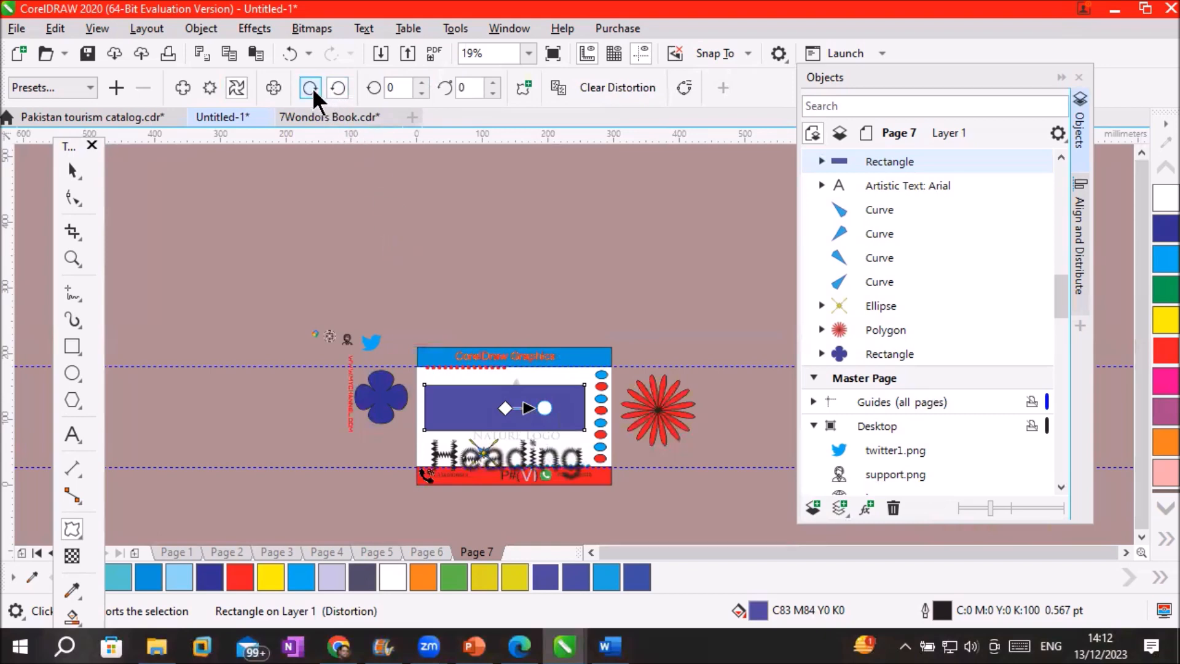
click(421, 83)
click(421, 82)
click(422, 91)
click(422, 91)
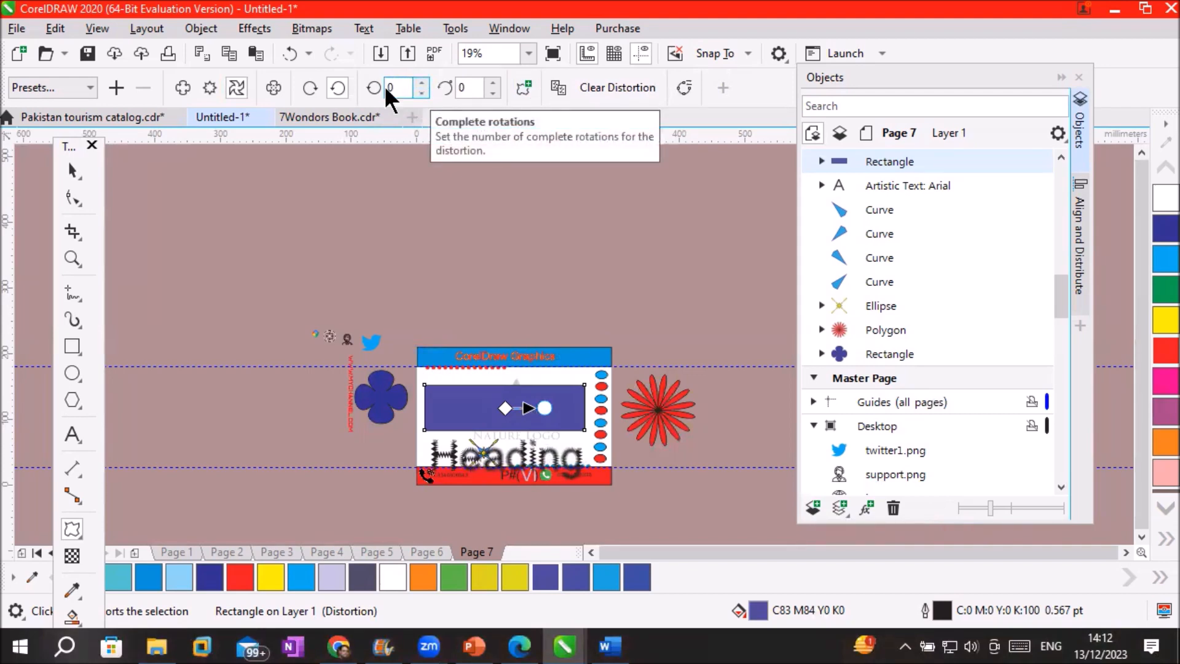
click(614, 83)
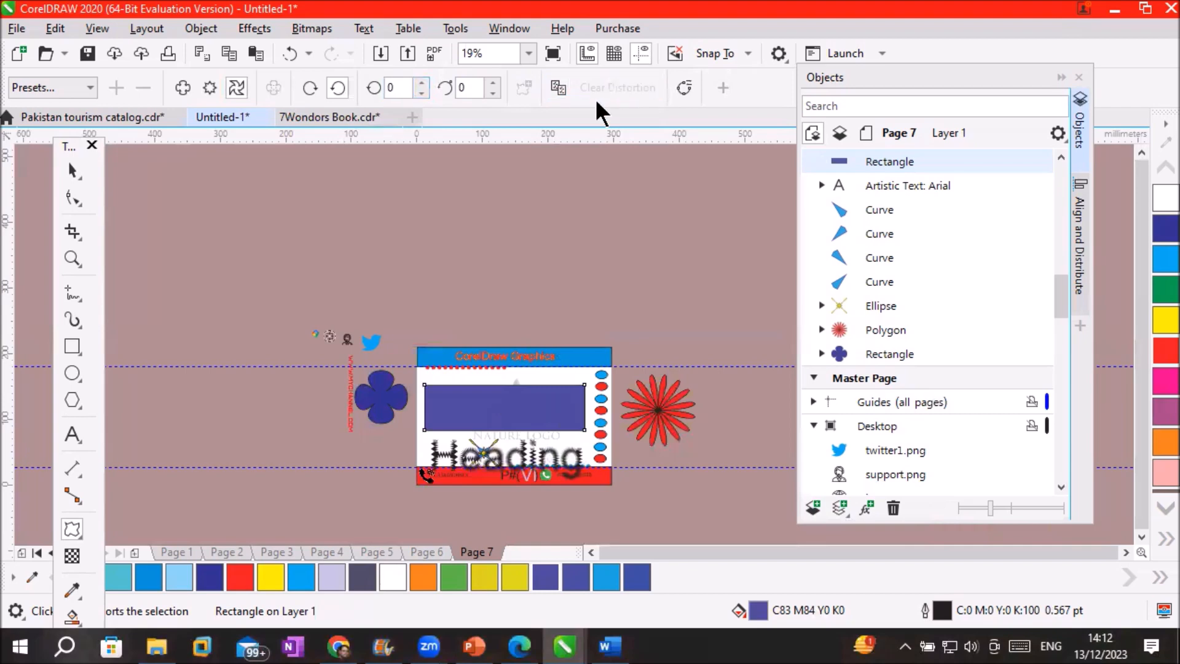
Browse the Distort Presets list, then close it without choosing a preset
click(91, 87)
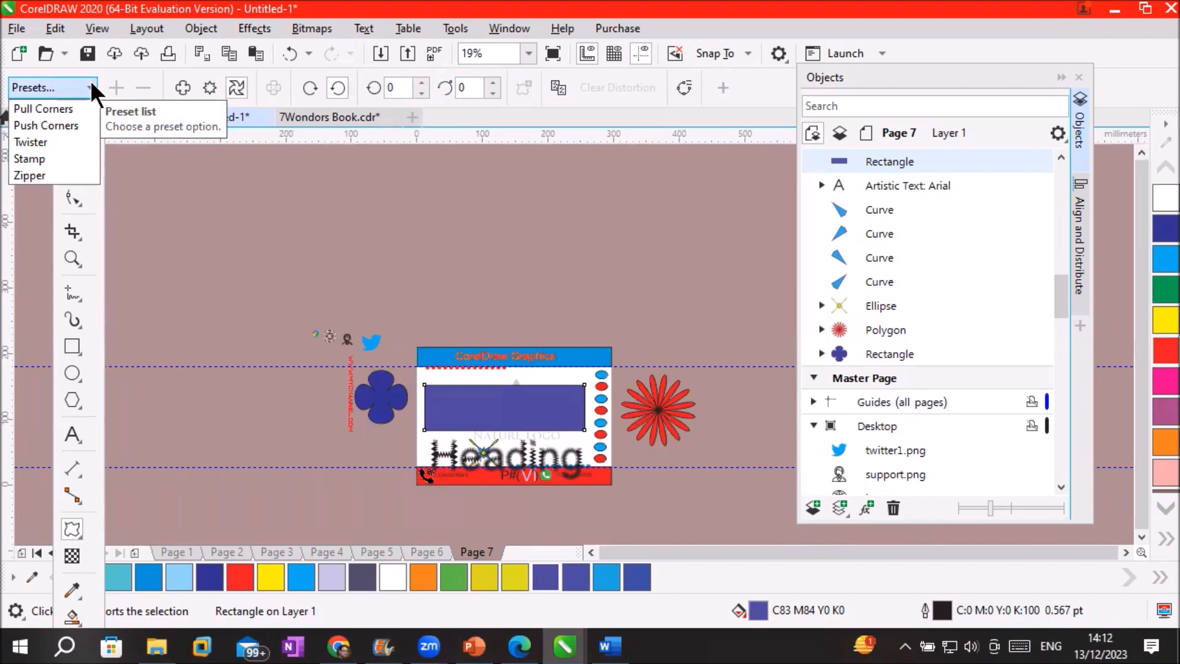
scroll(556, 430, up, 3)
scroll(553, 427, up, 2)
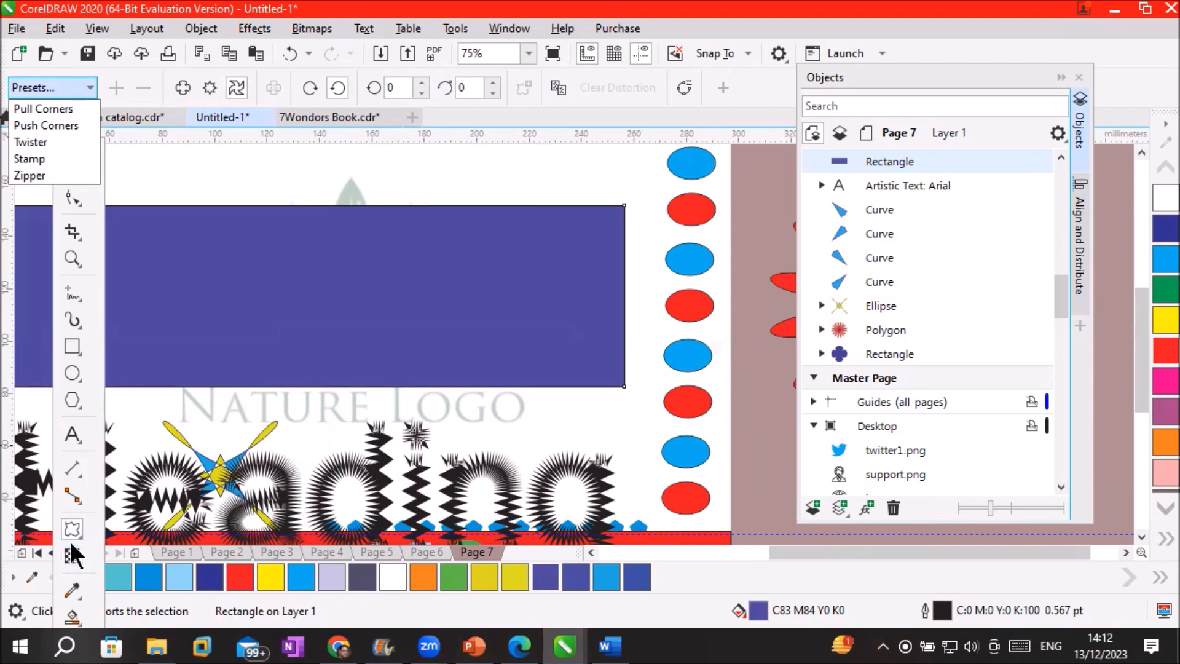
click(79, 391)
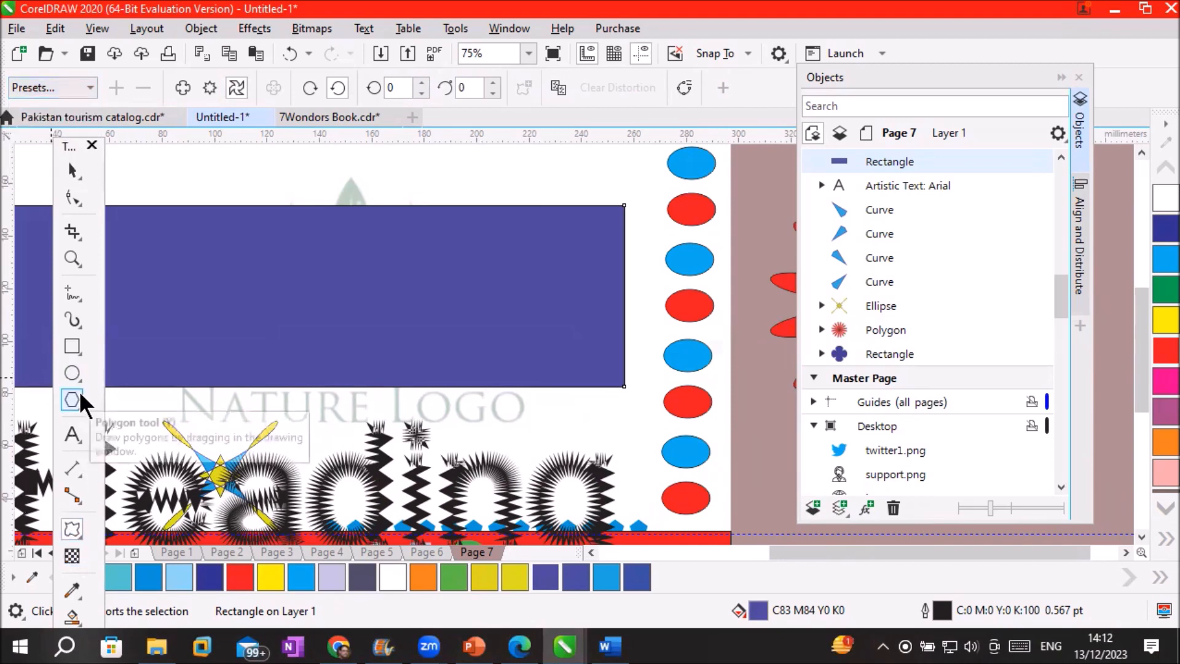
Choose the Spiral tool, go to Page 6, and drag a spiral over the Nature Logo
click(72, 393)
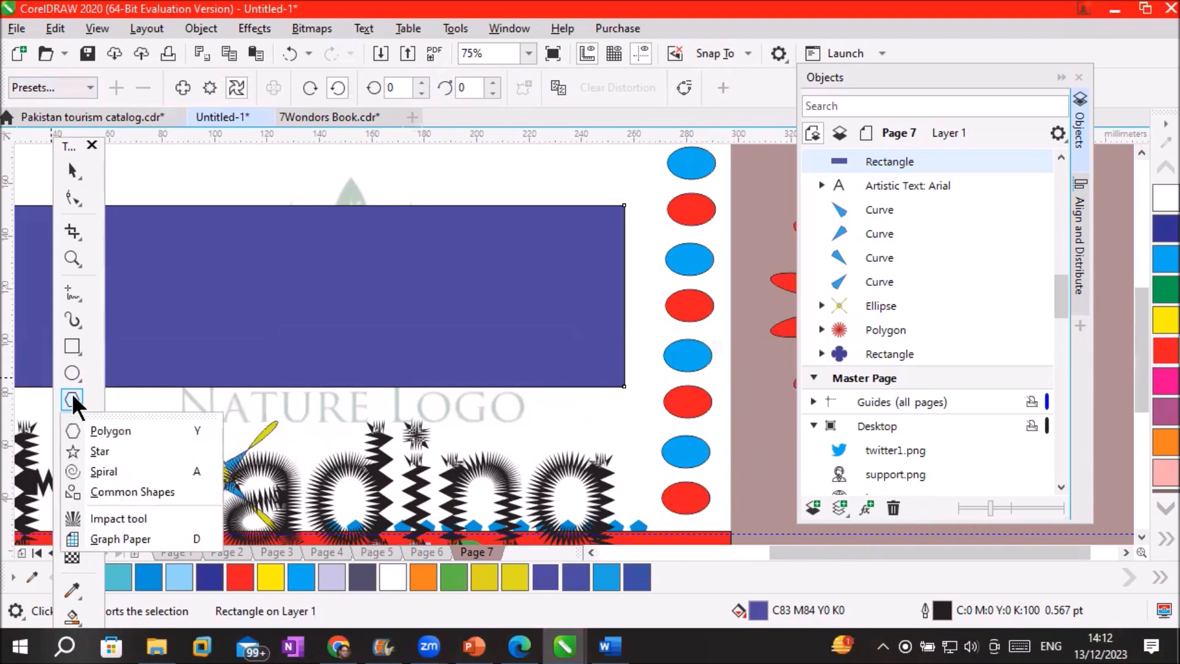
click(139, 467)
scroll(334, 265, down, 4)
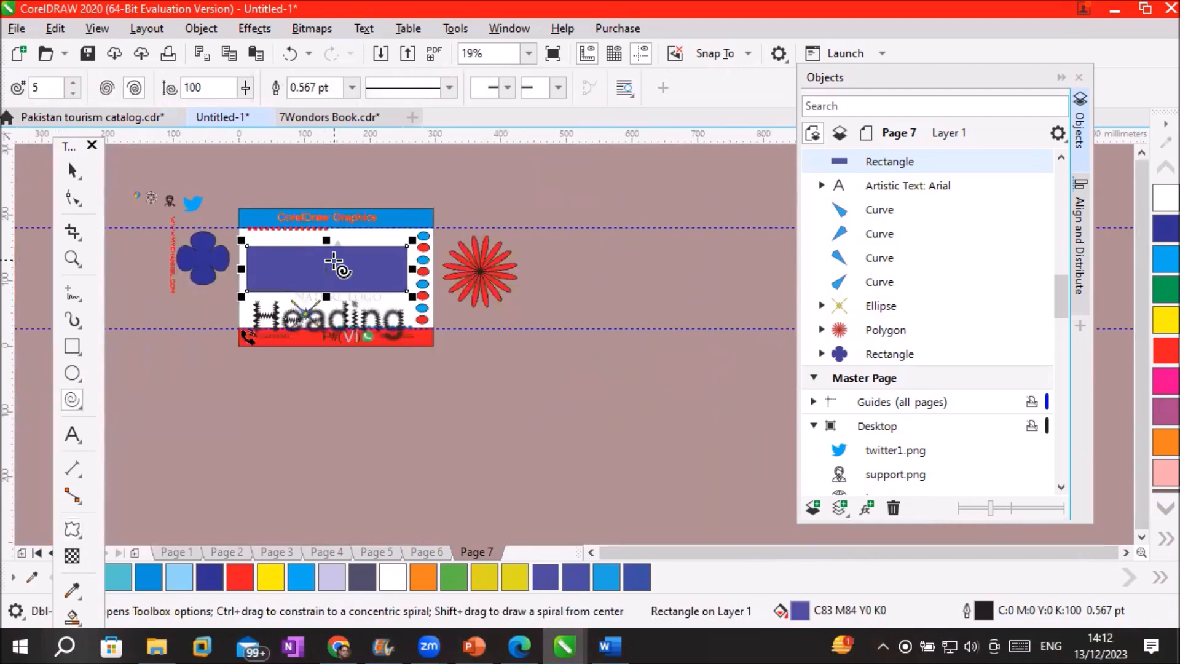
click(420, 552)
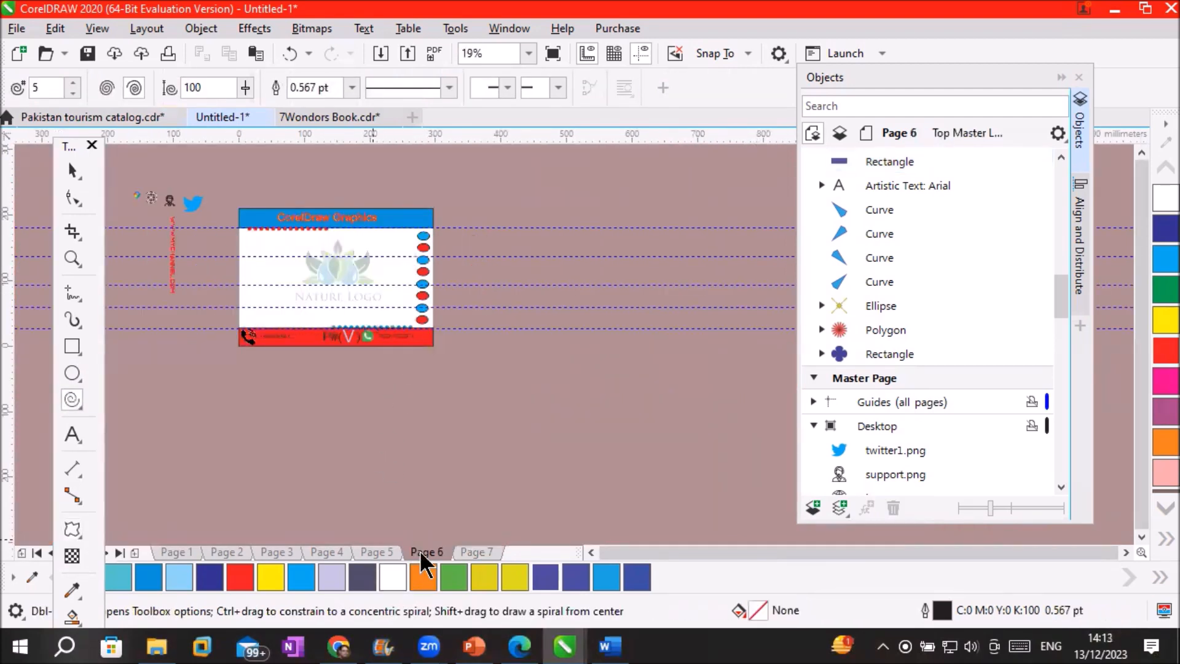
drag(291, 244, 396, 318)
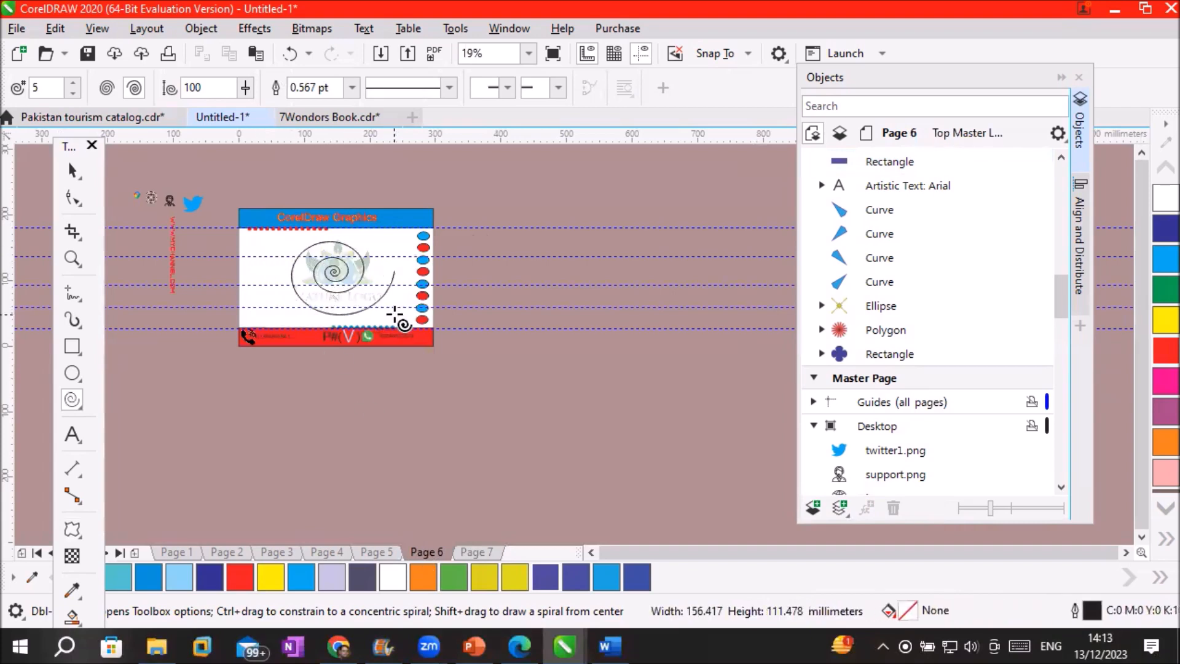
scroll(363, 270, up, 2)
scroll(363, 268, up, 2)
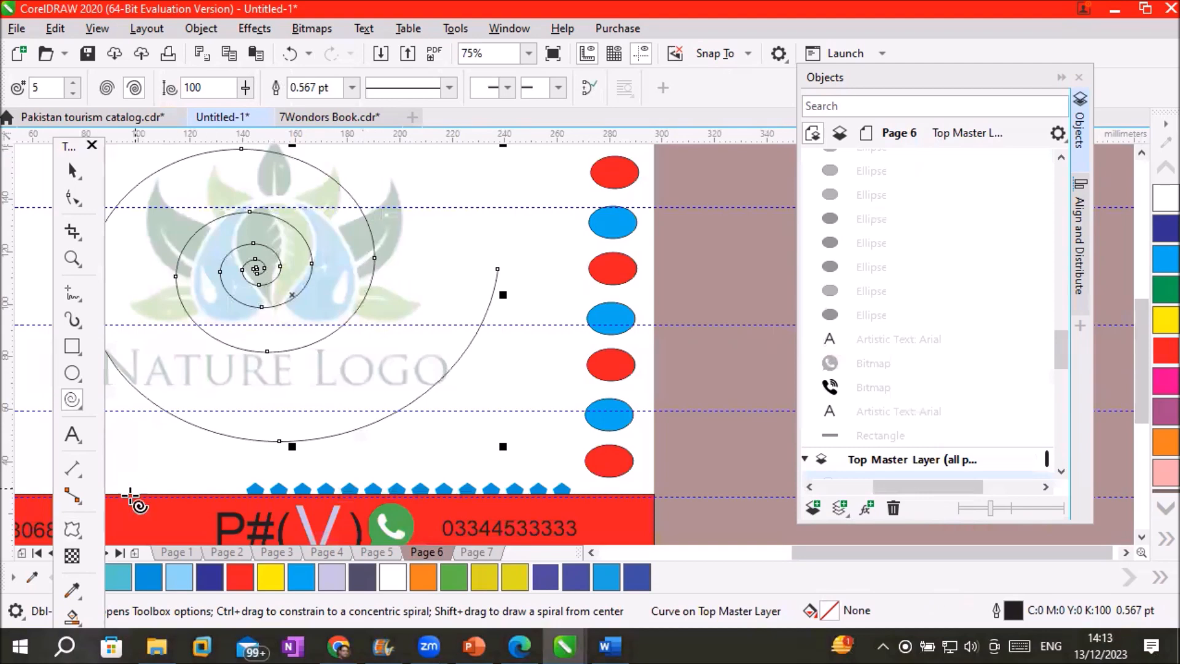
click(72, 533)
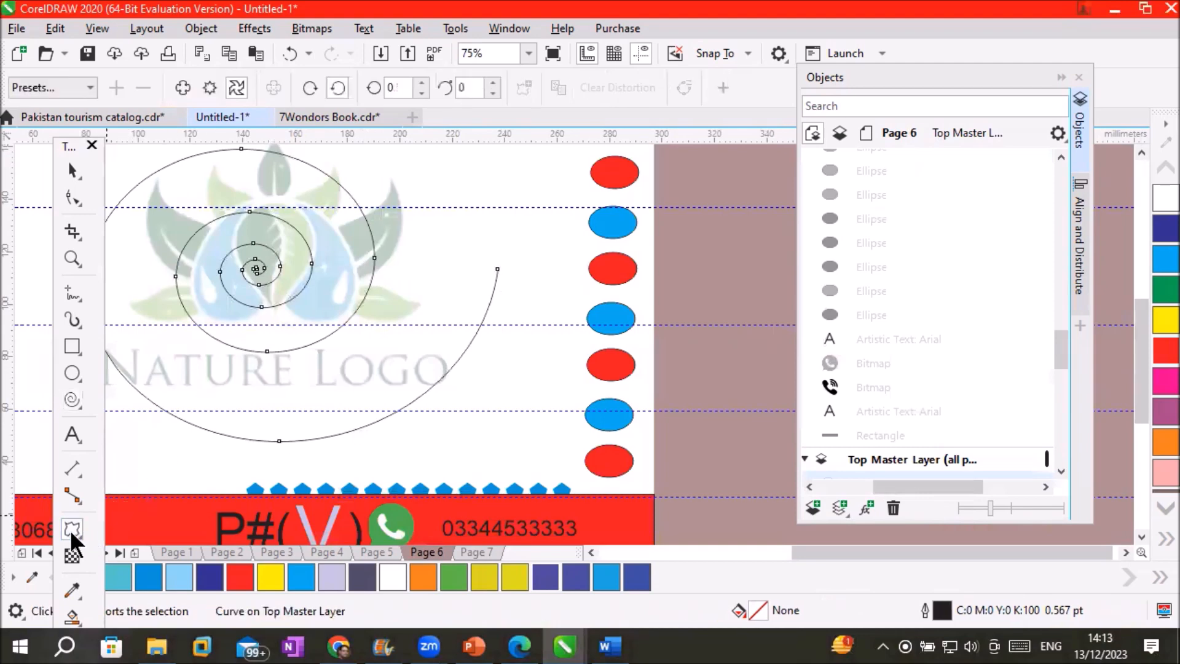
Try a Push and Pull distortion on the spiral with a raised amplitude
click(177, 86)
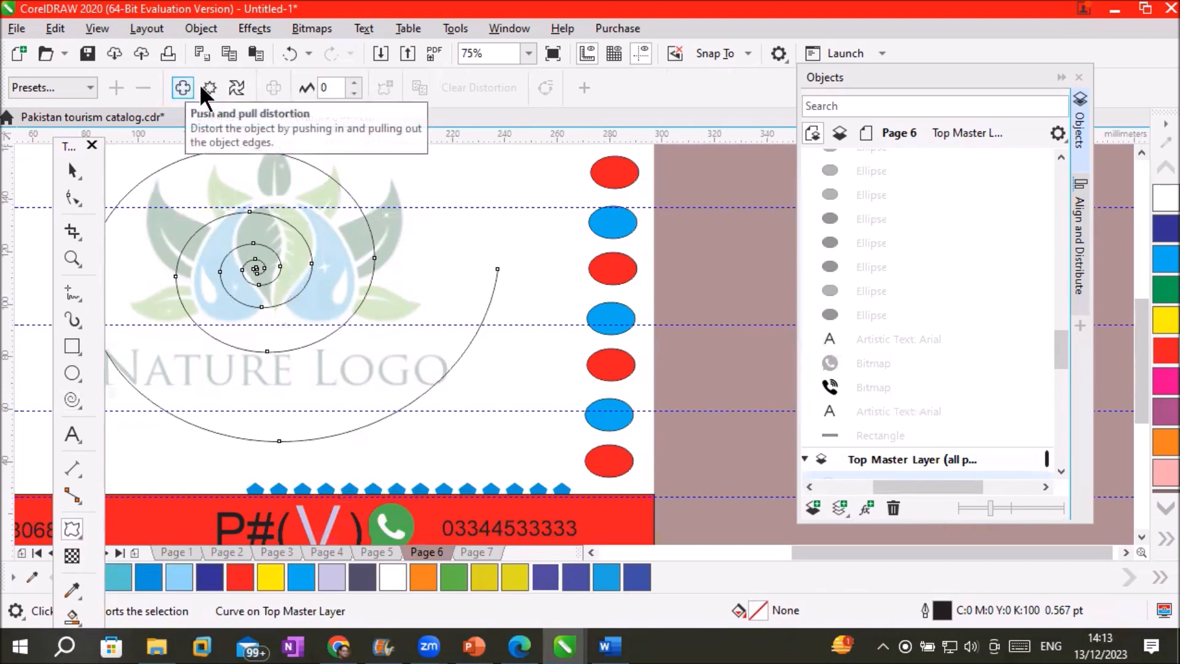
click(350, 83)
click(350, 82)
click(351, 82)
click(351, 82)
click(351, 83)
click(351, 82)
click(350, 82)
click(350, 83)
click(351, 82)
click(350, 83)
click(350, 82)
click(351, 82)
click(350, 82)
click(351, 82)
click(350, 82)
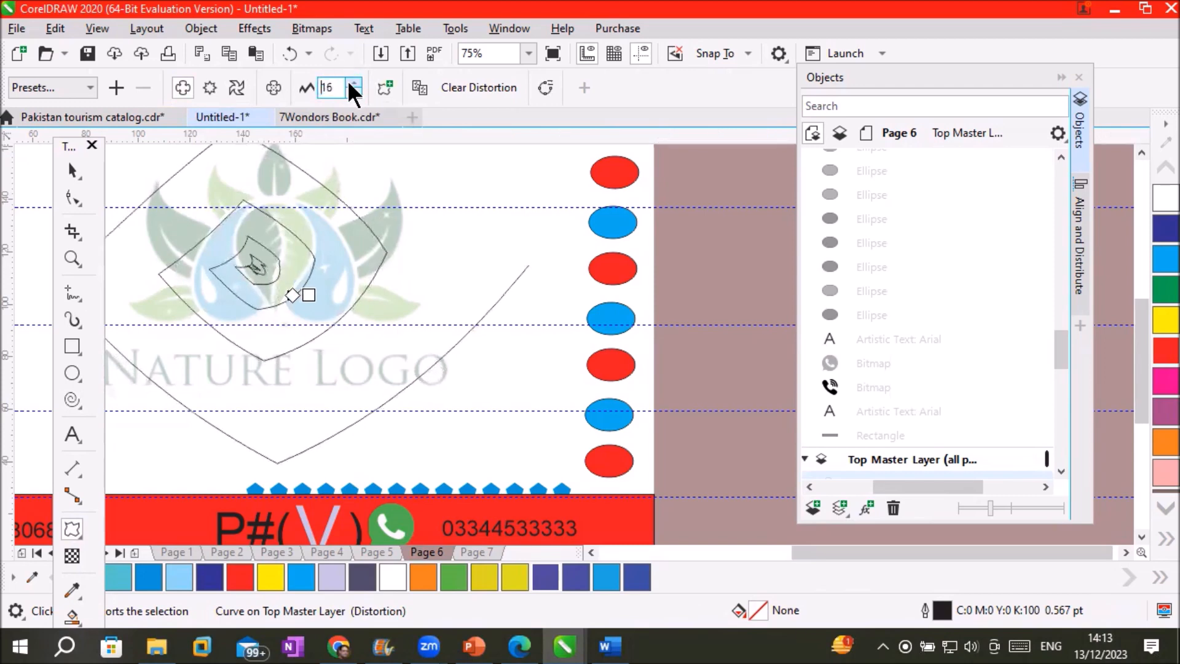
Switch the spiral to a Zipper distortion and increase its amplitude
click(210, 87)
click(353, 83)
click(352, 83)
click(352, 83)
click(355, 82)
click(355, 83)
click(355, 83)
click(355, 83)
click(355, 83)
Apply a one-rotation Twister to the spiral, set its fill to red, and deselect it
click(232, 86)
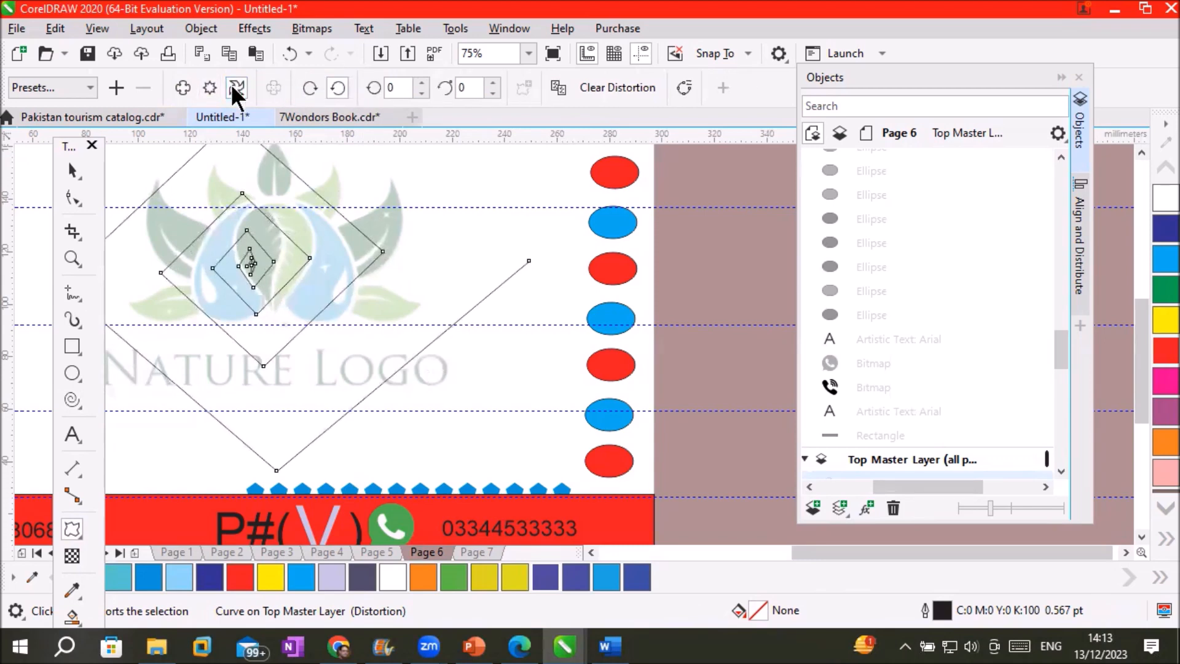
click(422, 83)
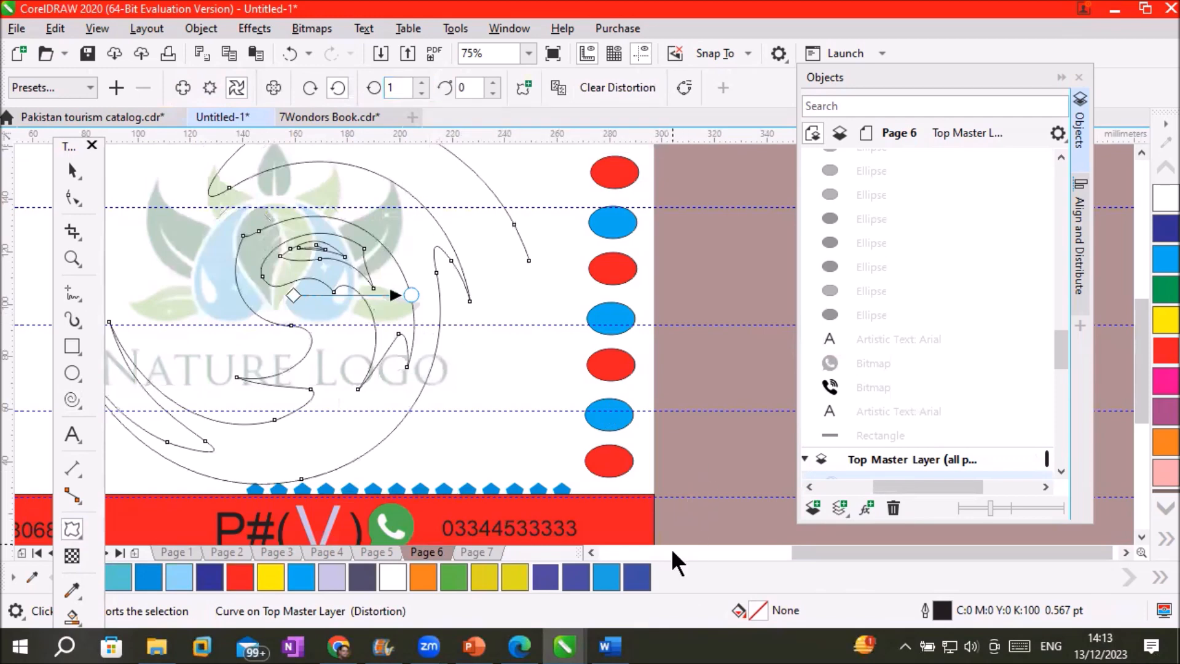
click(1157, 356)
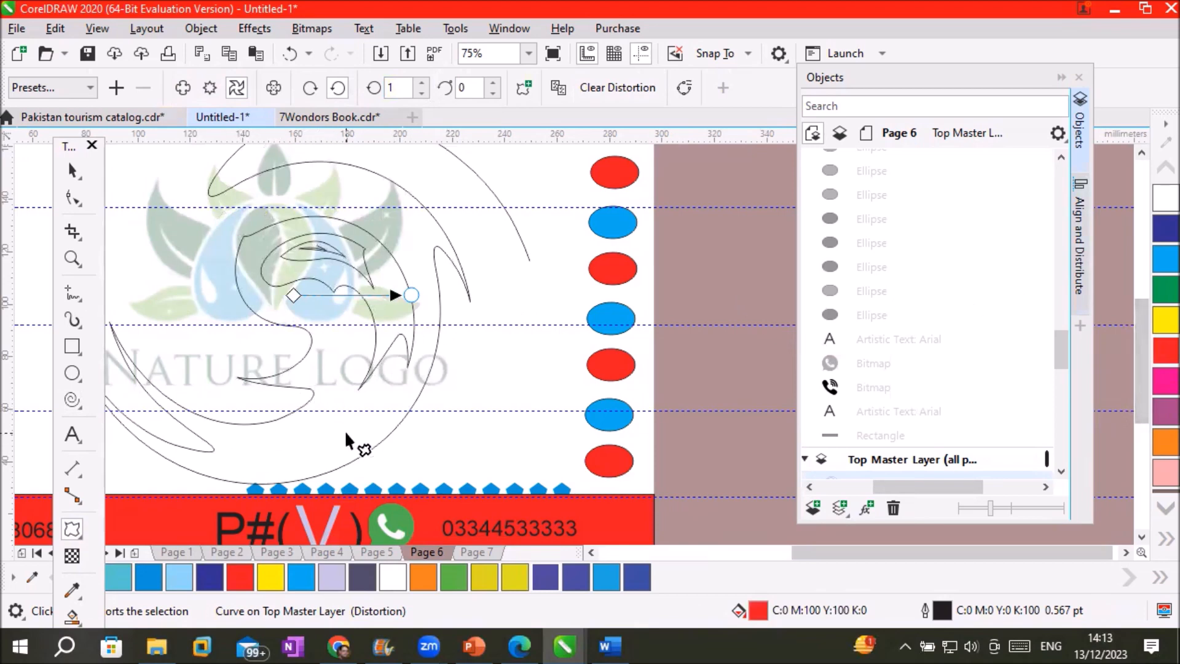
click(486, 440)
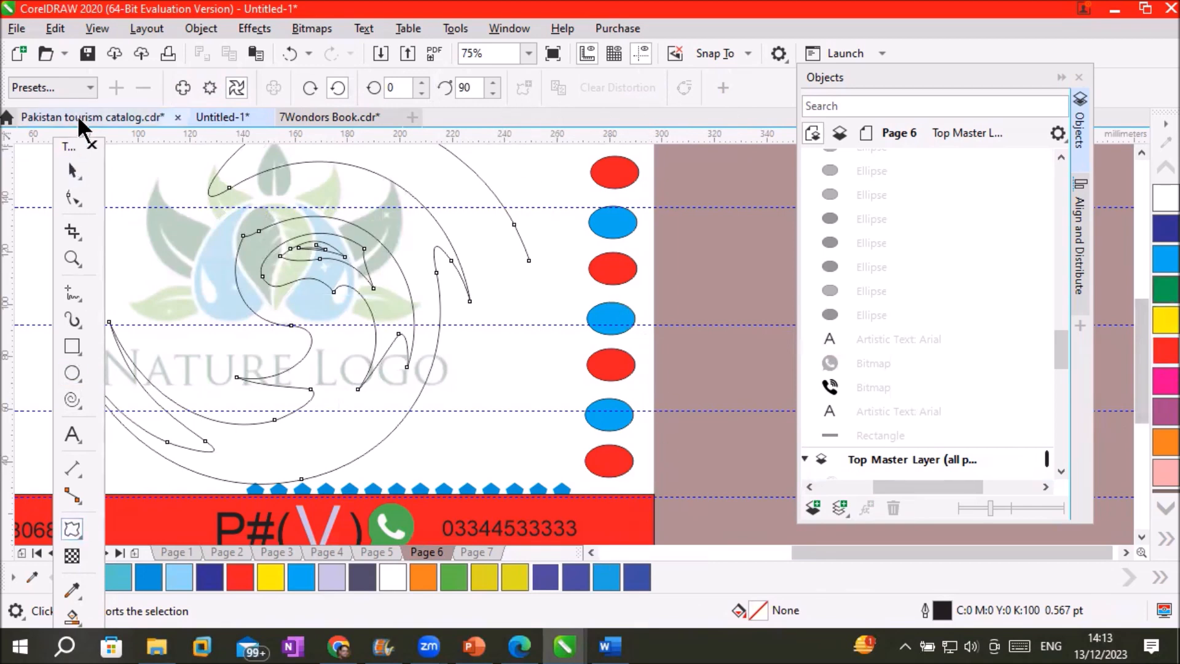
Dock the toolbox as a row and cancel the prompt to change outline defaults
click(62, 144)
drag(60, 141, 36, 112)
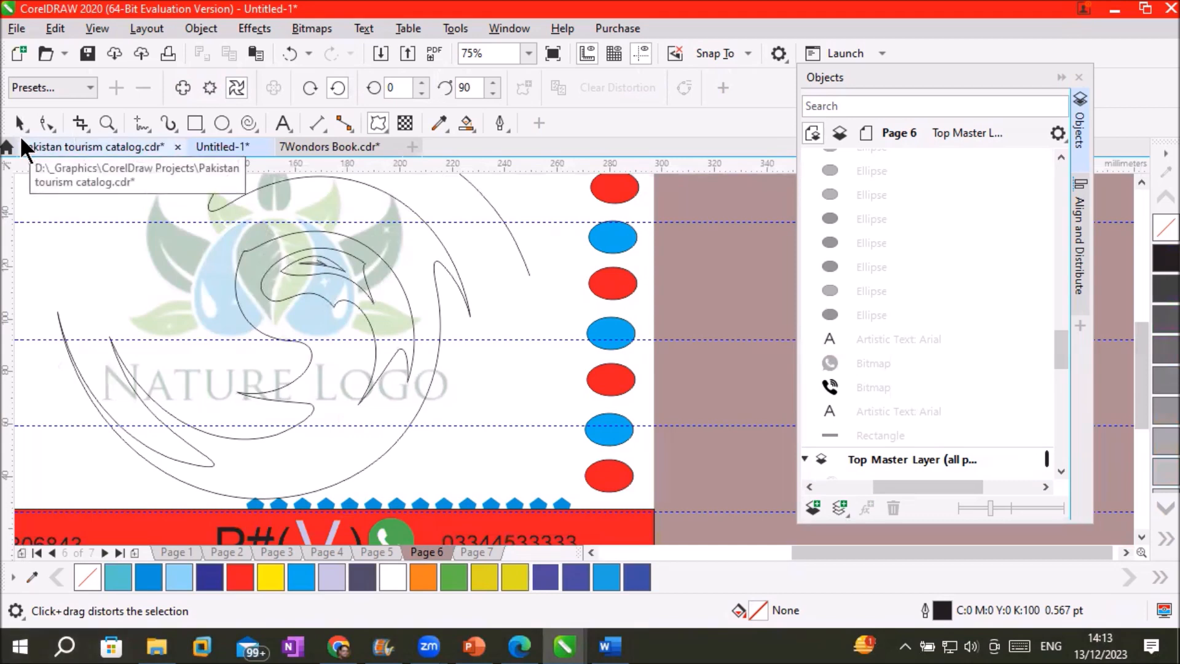
click(500, 124)
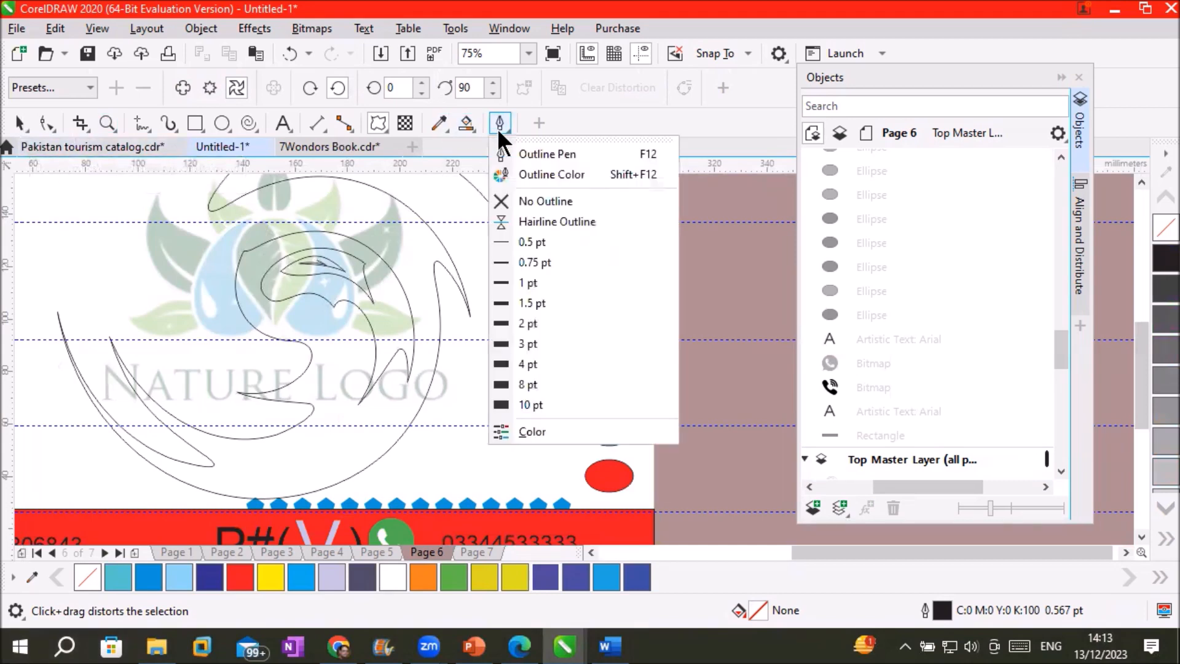
click(518, 352)
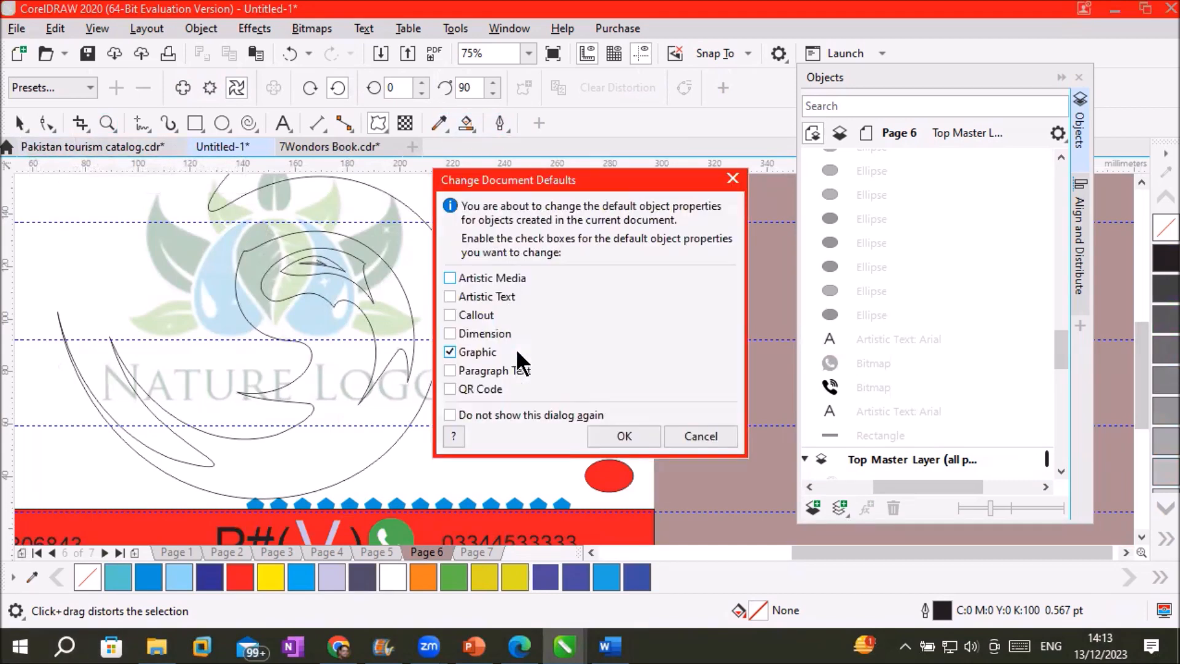
click(675, 434)
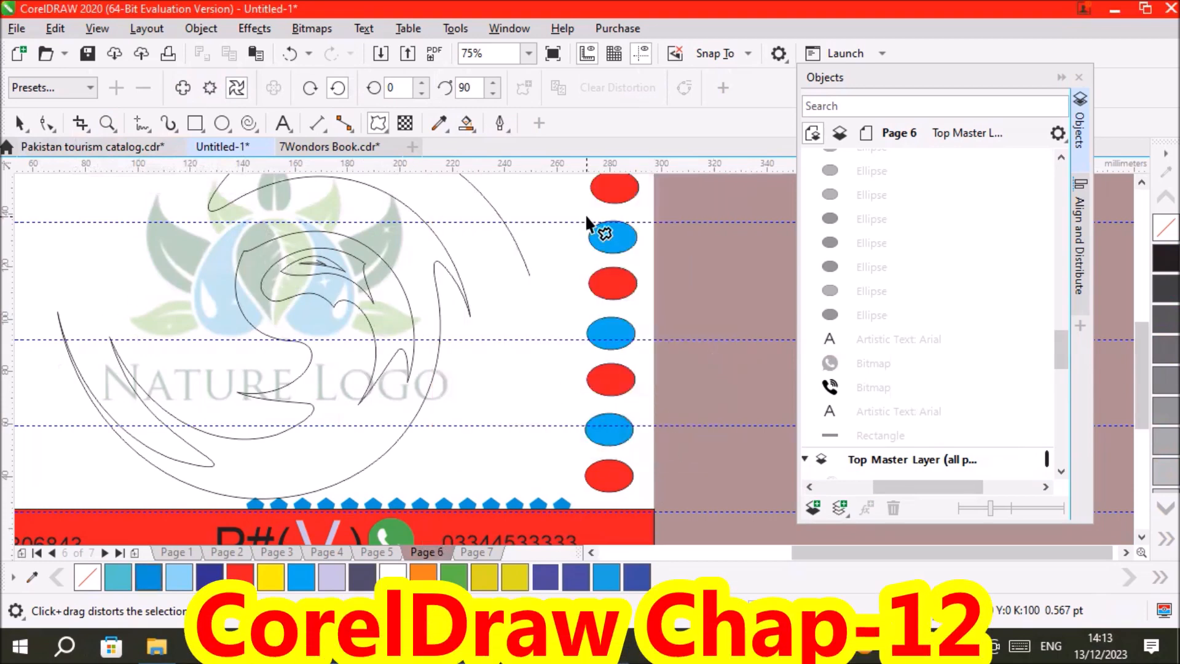
Select the twisted spiral and give it a thick black outline
click(19, 123)
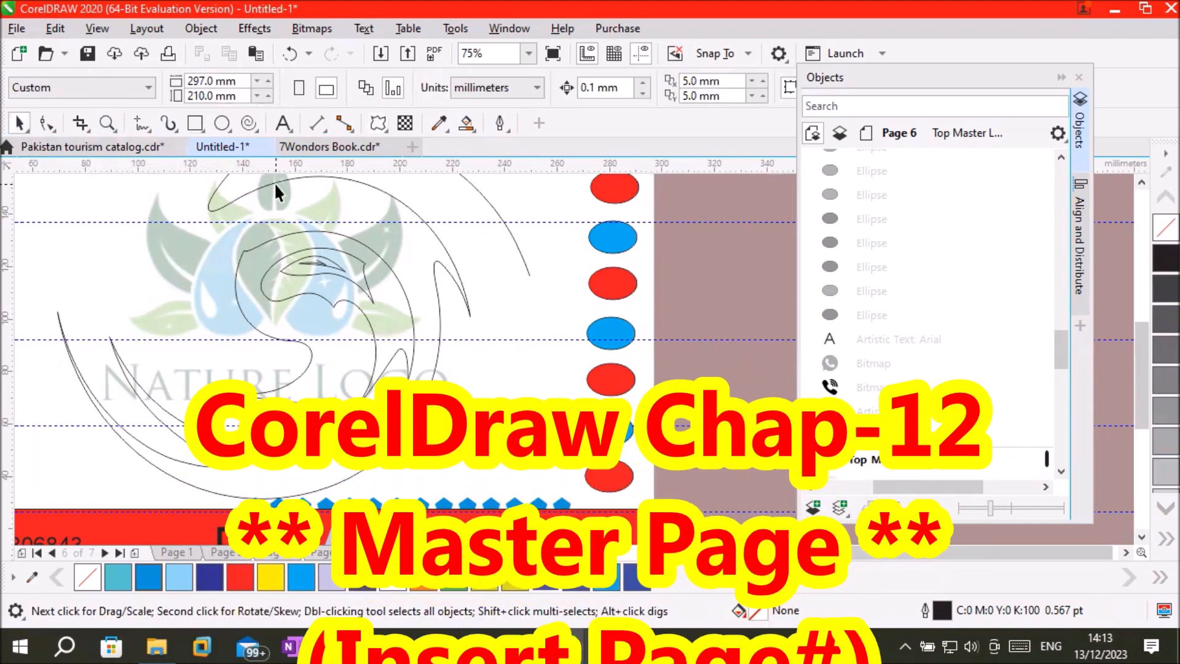
click(276, 183)
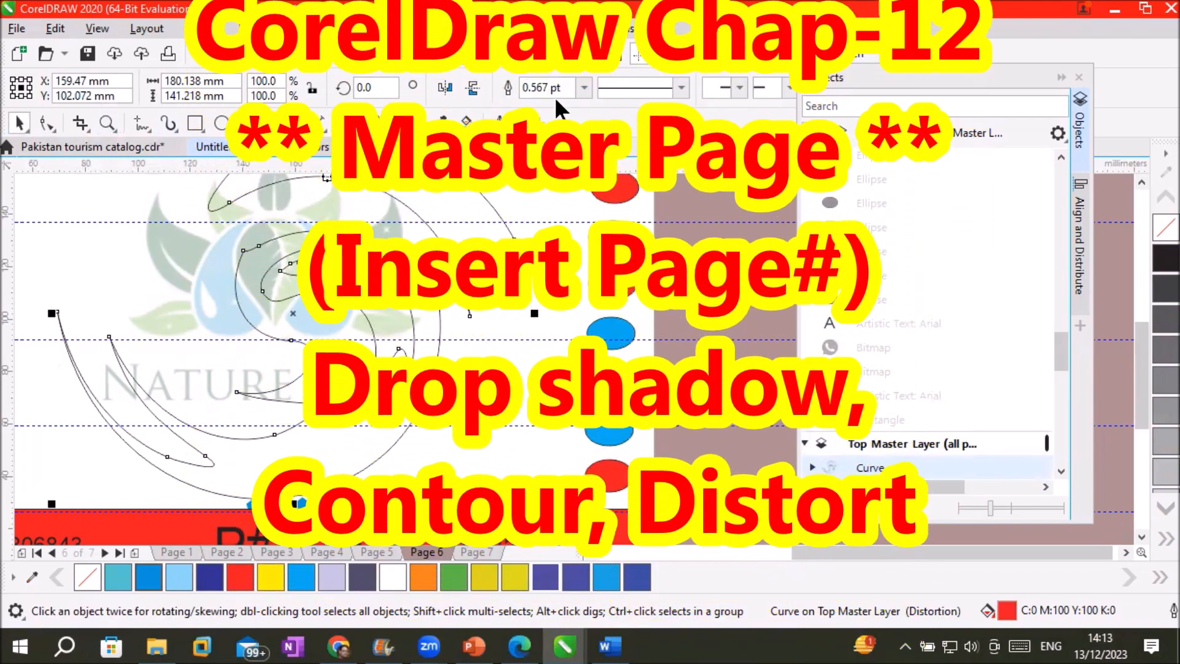
click(584, 87)
click(536, 231)
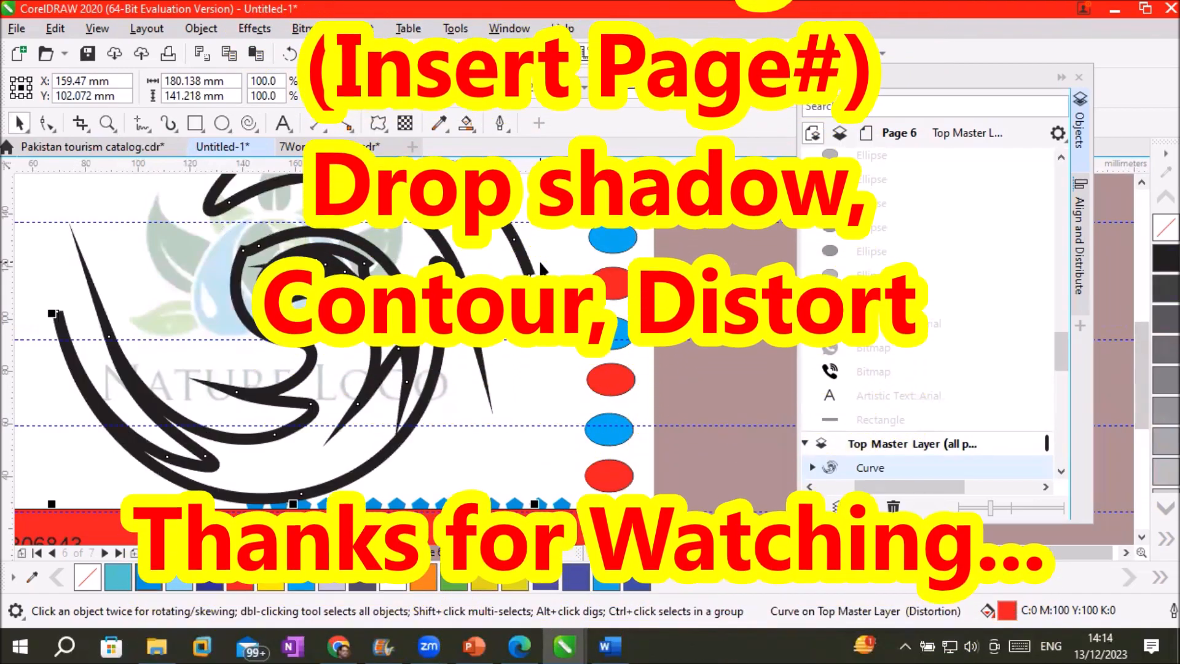